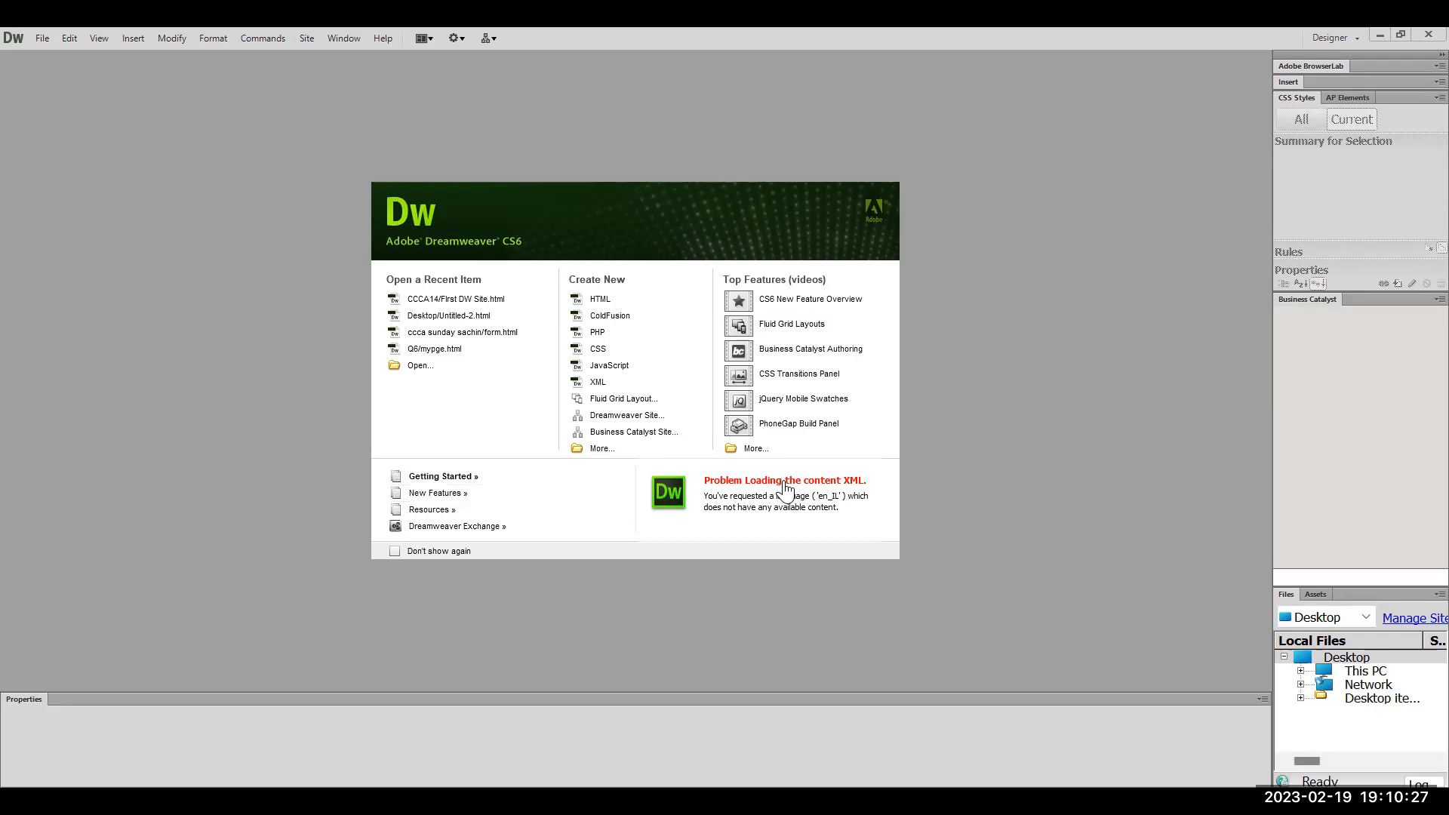
# Create the blank HTML document Untitled-1 from the Welcome screen's Create New list
pyautogui.click(620, 303)
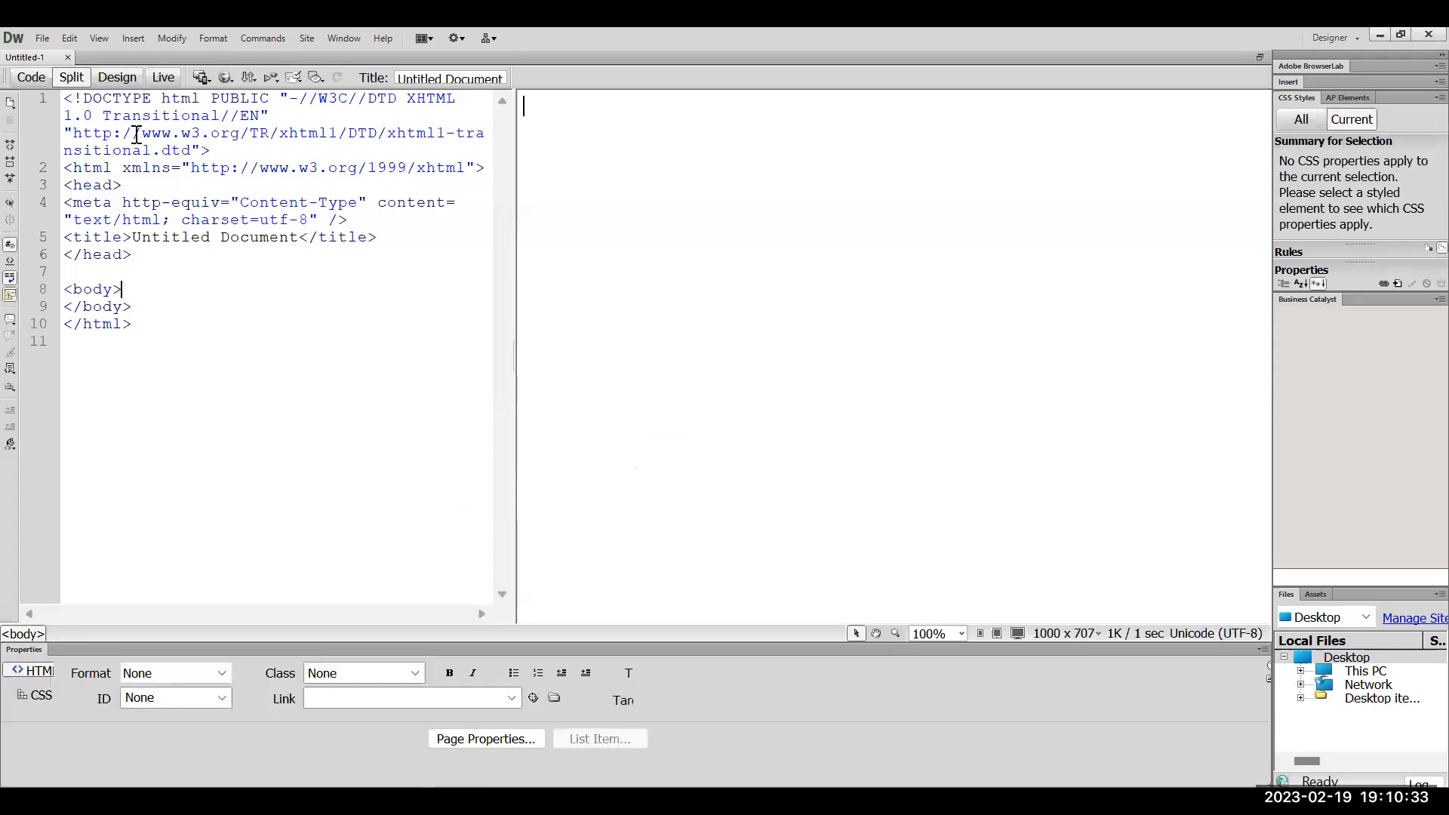
pyautogui.click(43, 34)
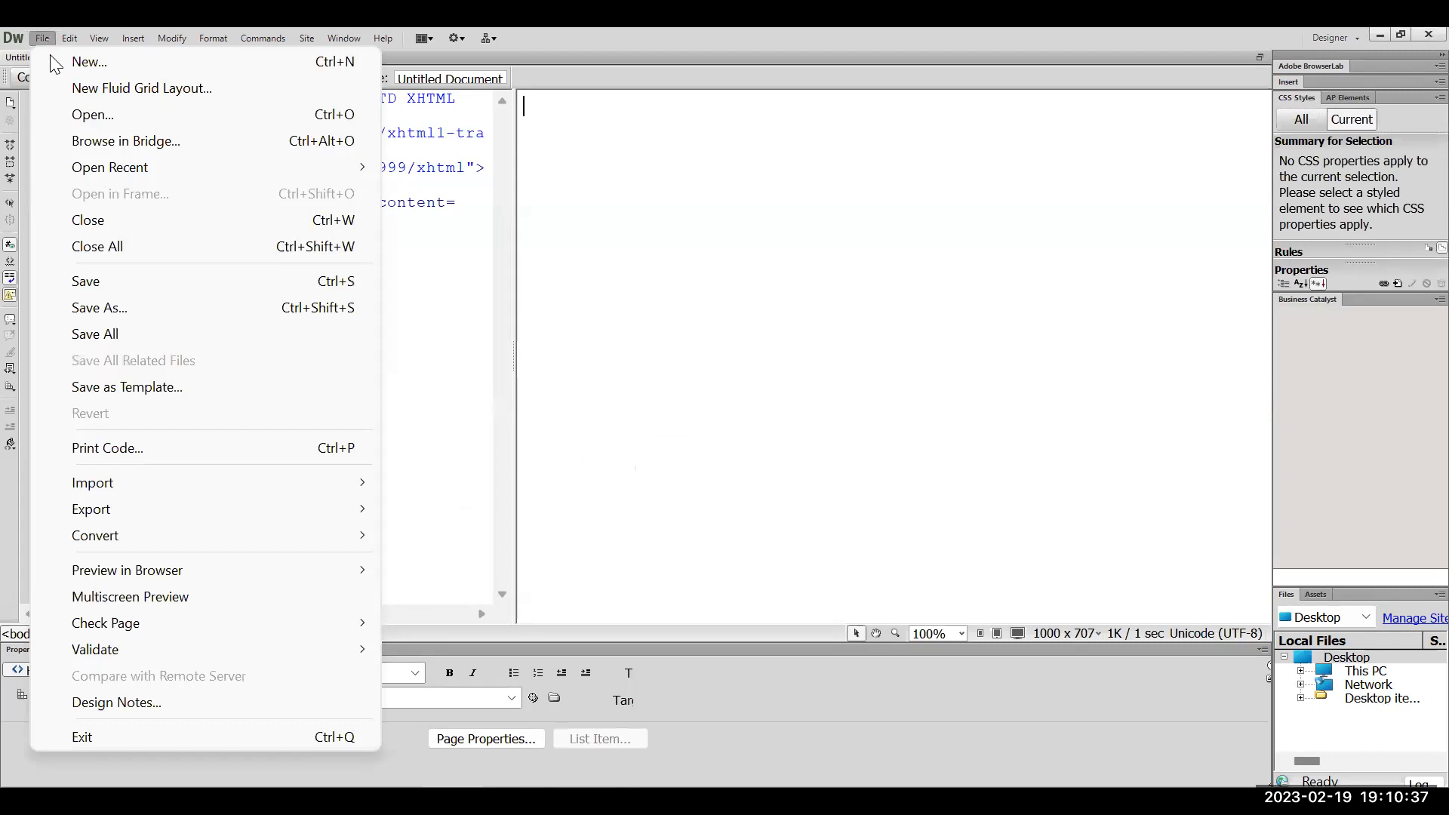
# In File > New, pick the Blank Page HTML type with Layout <none>
pyautogui.click(54, 61)
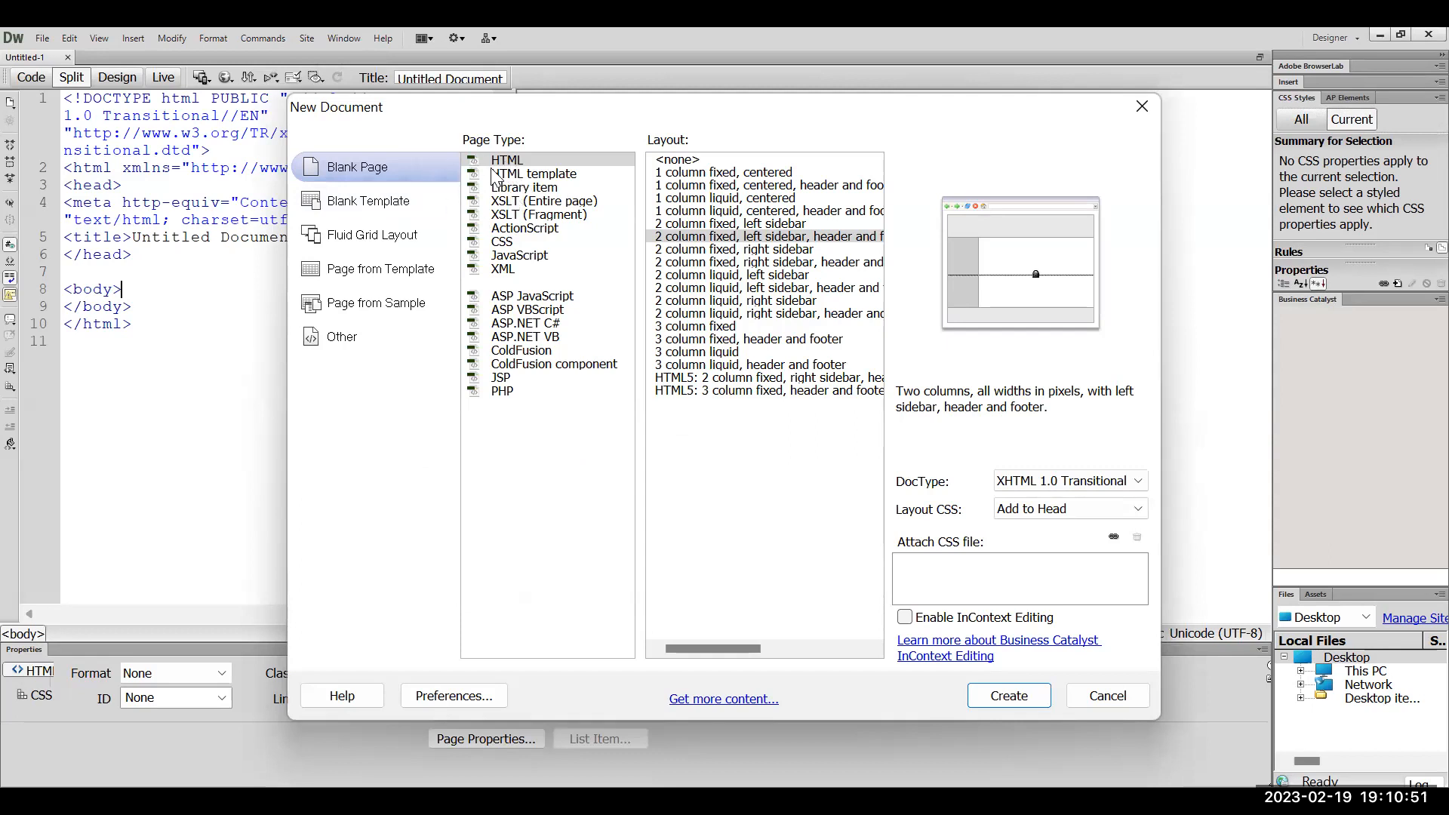
pyautogui.click(520, 168)
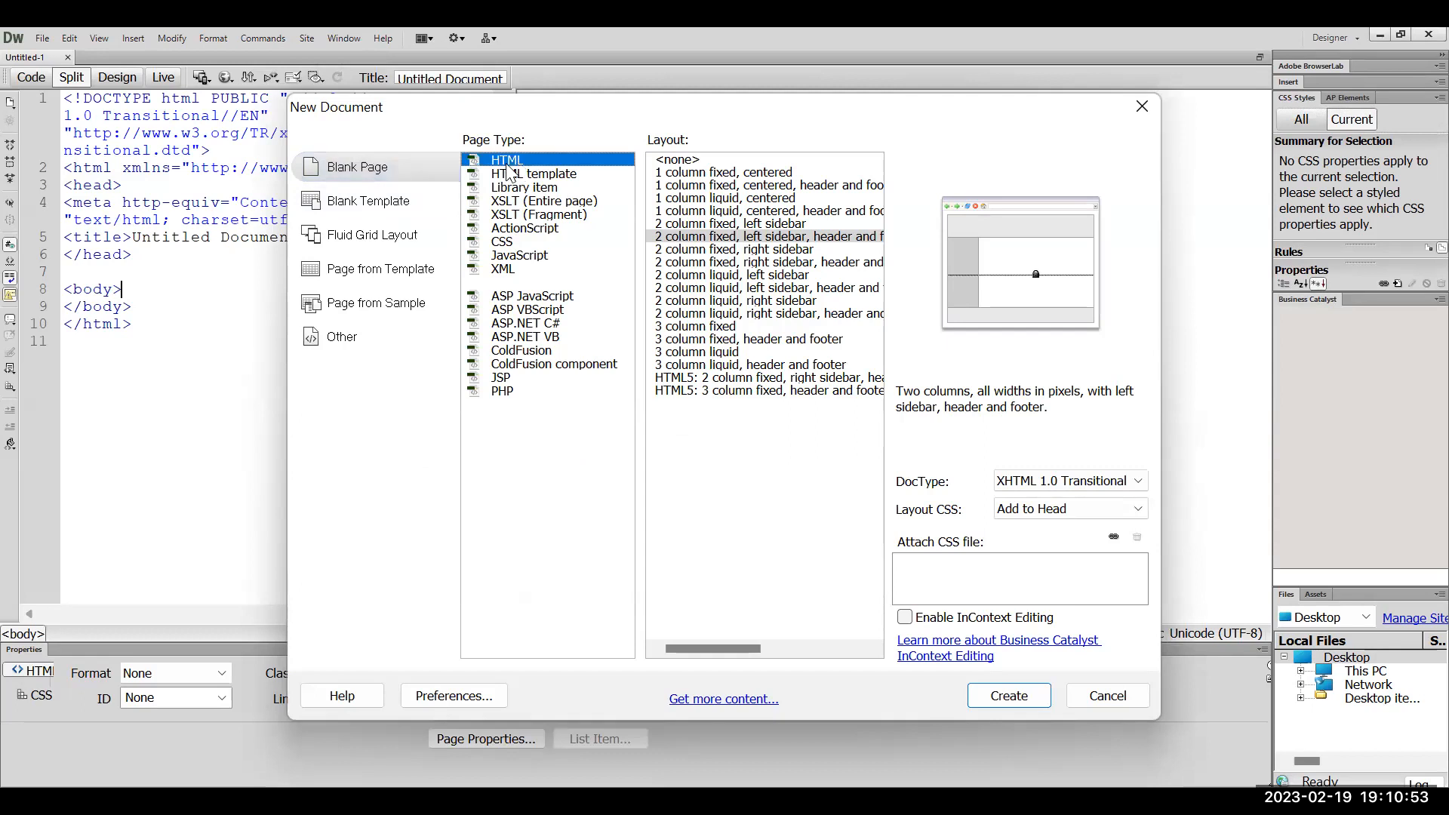
pyautogui.click(672, 160)
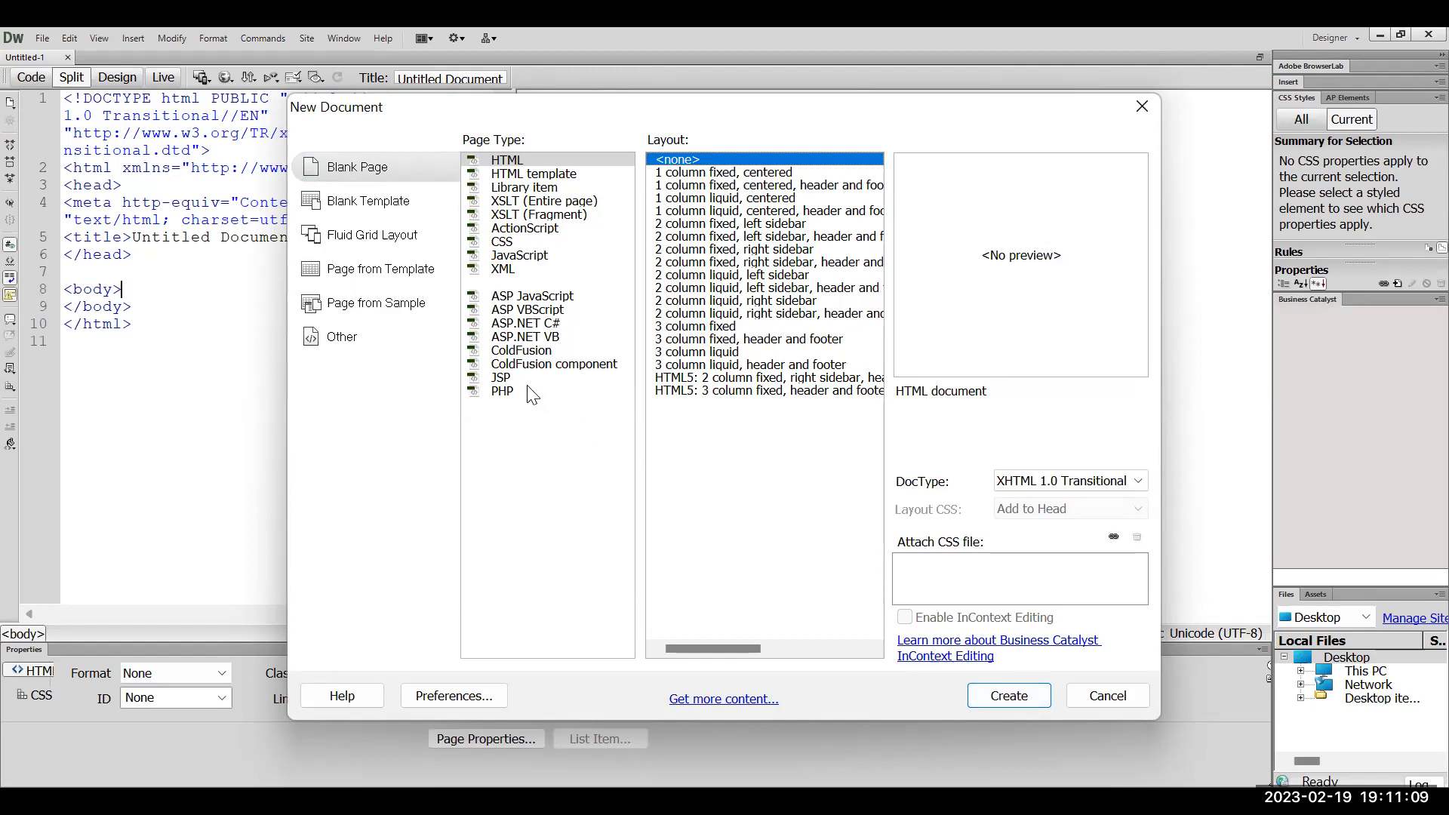
# Compare HTML template with plain HTML, then preview the 1 column fixed, centered, header and footer layout
pyautogui.click(554, 177)
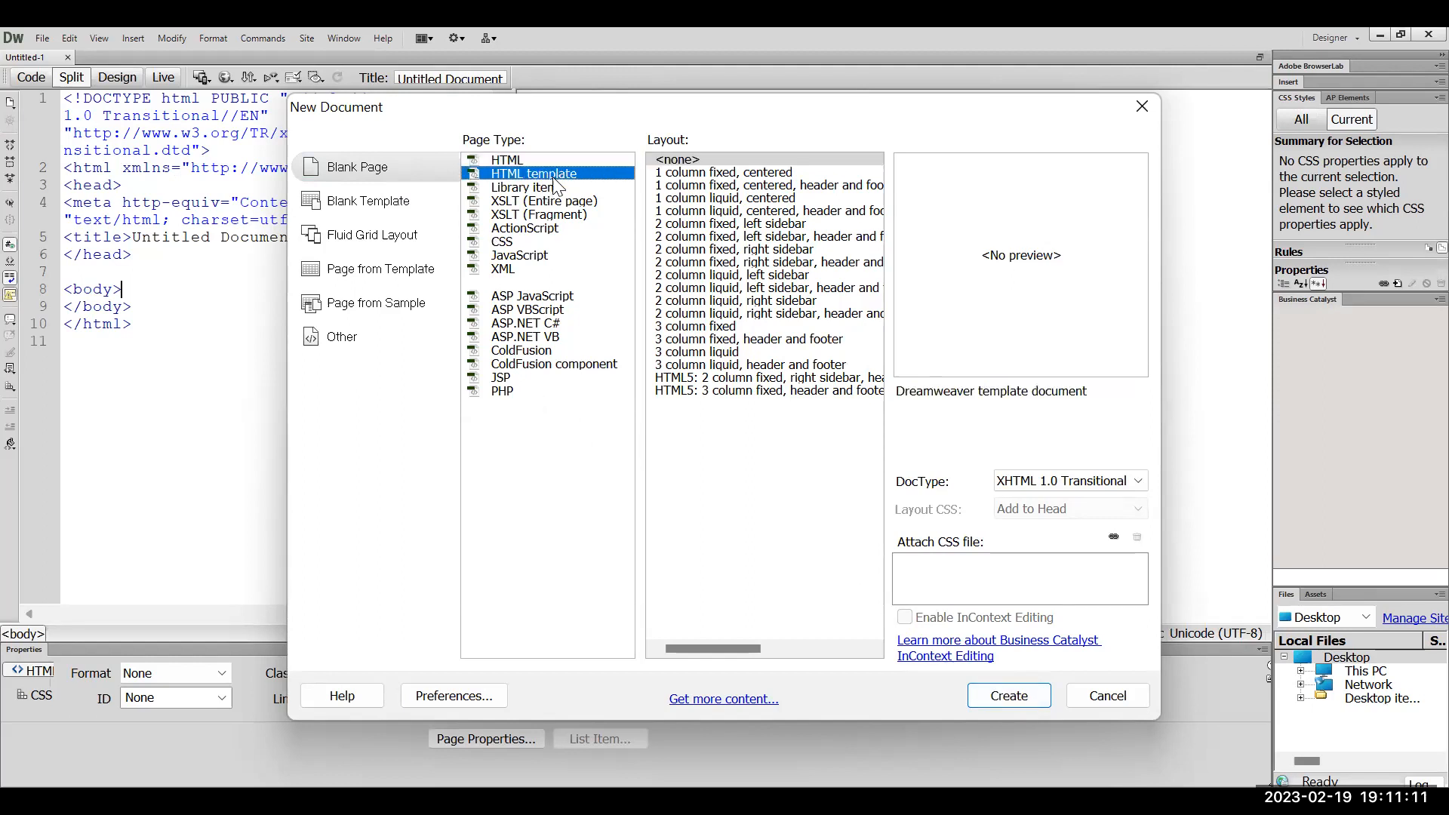
pyautogui.click(499, 160)
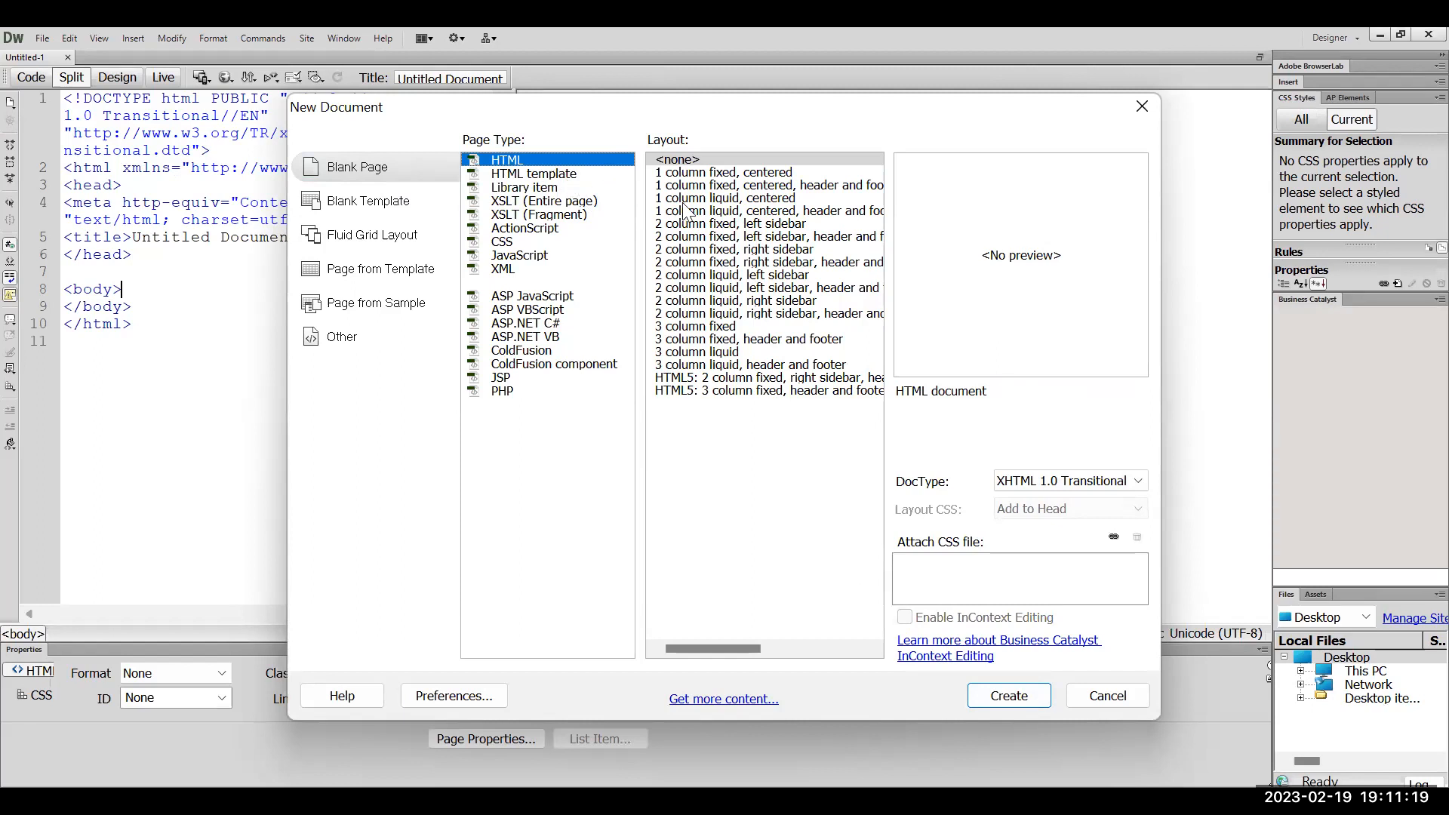
pyautogui.click(562, 175)
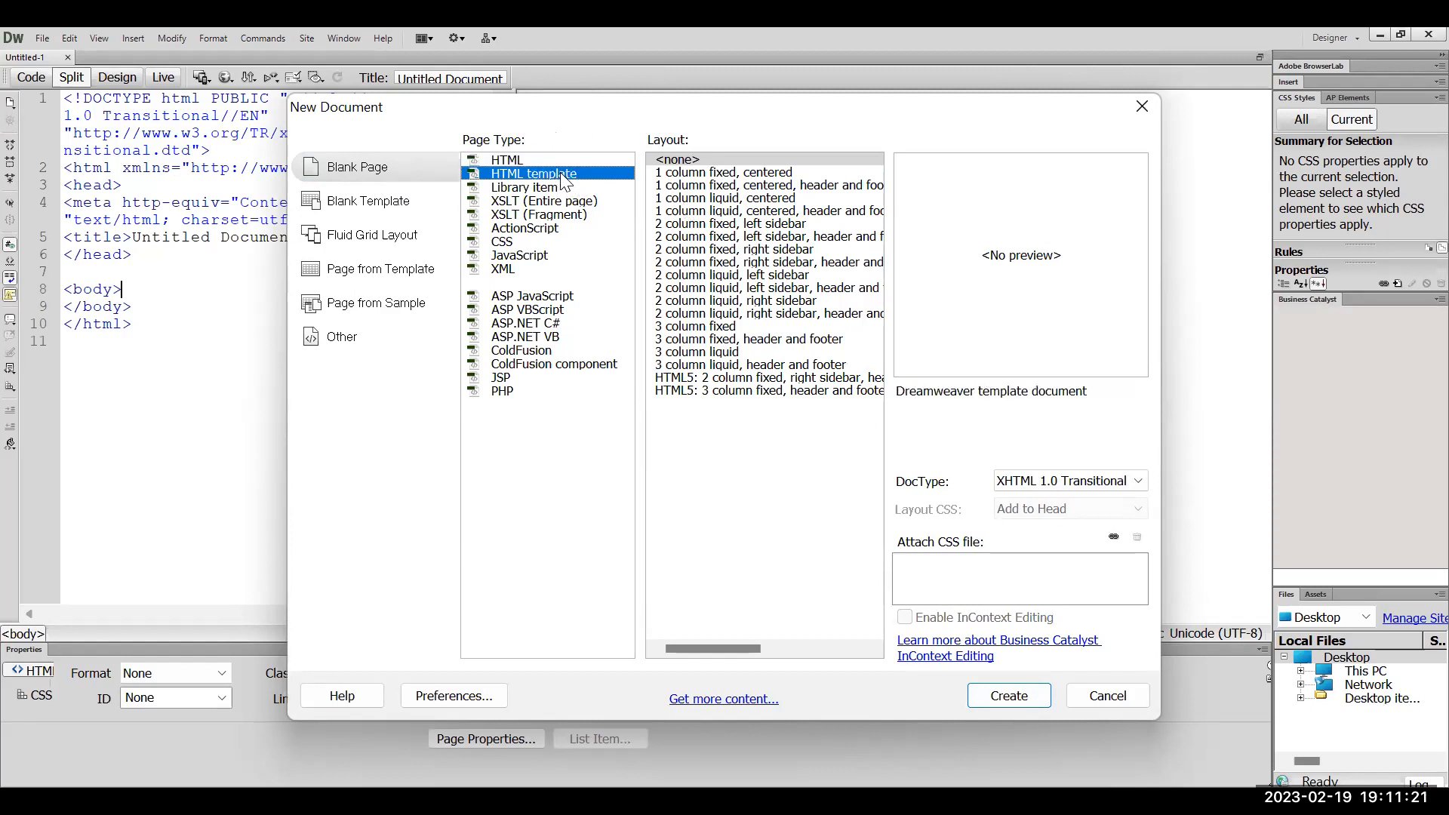
pyautogui.click(527, 165)
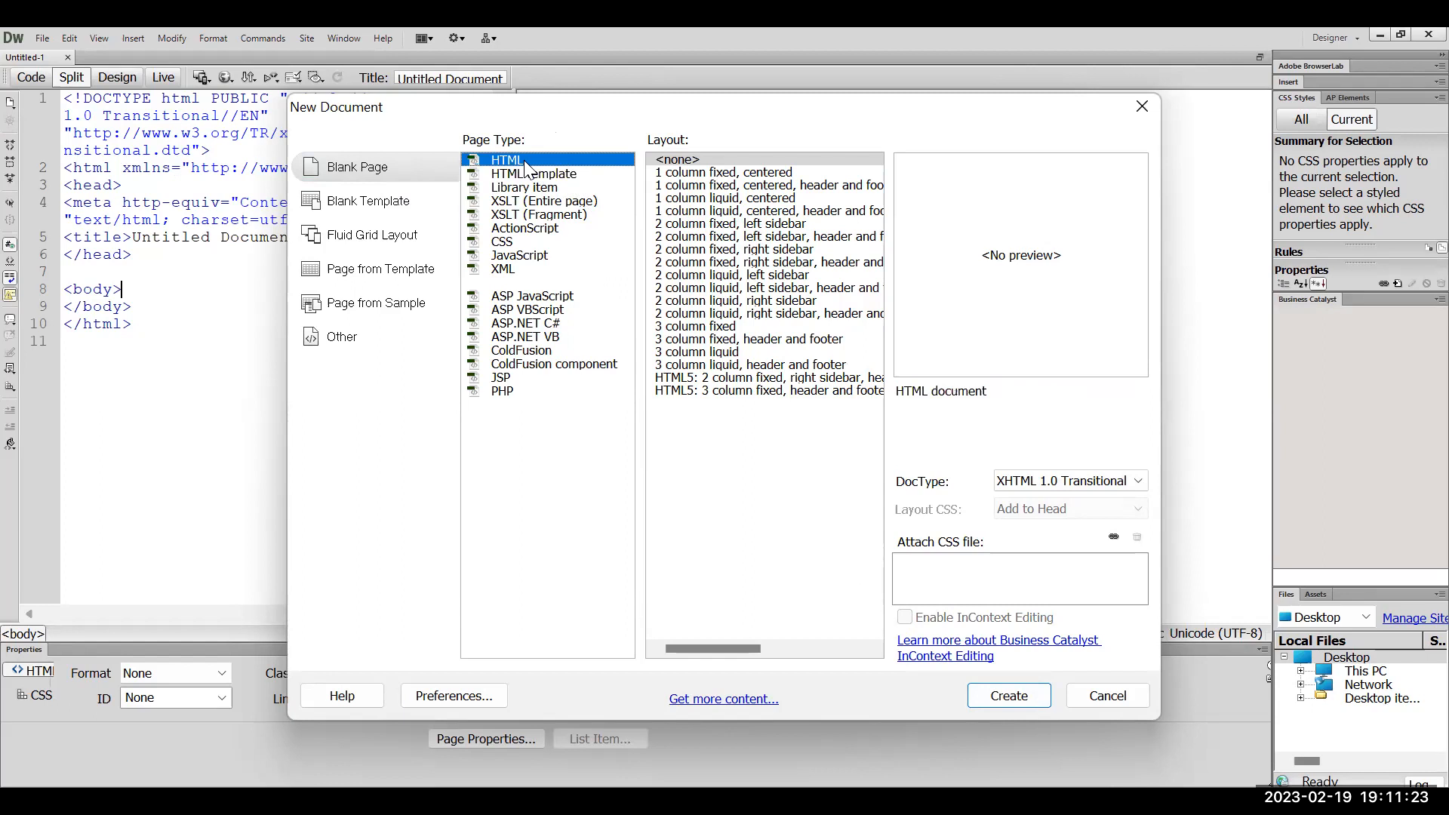
pyautogui.click(538, 174)
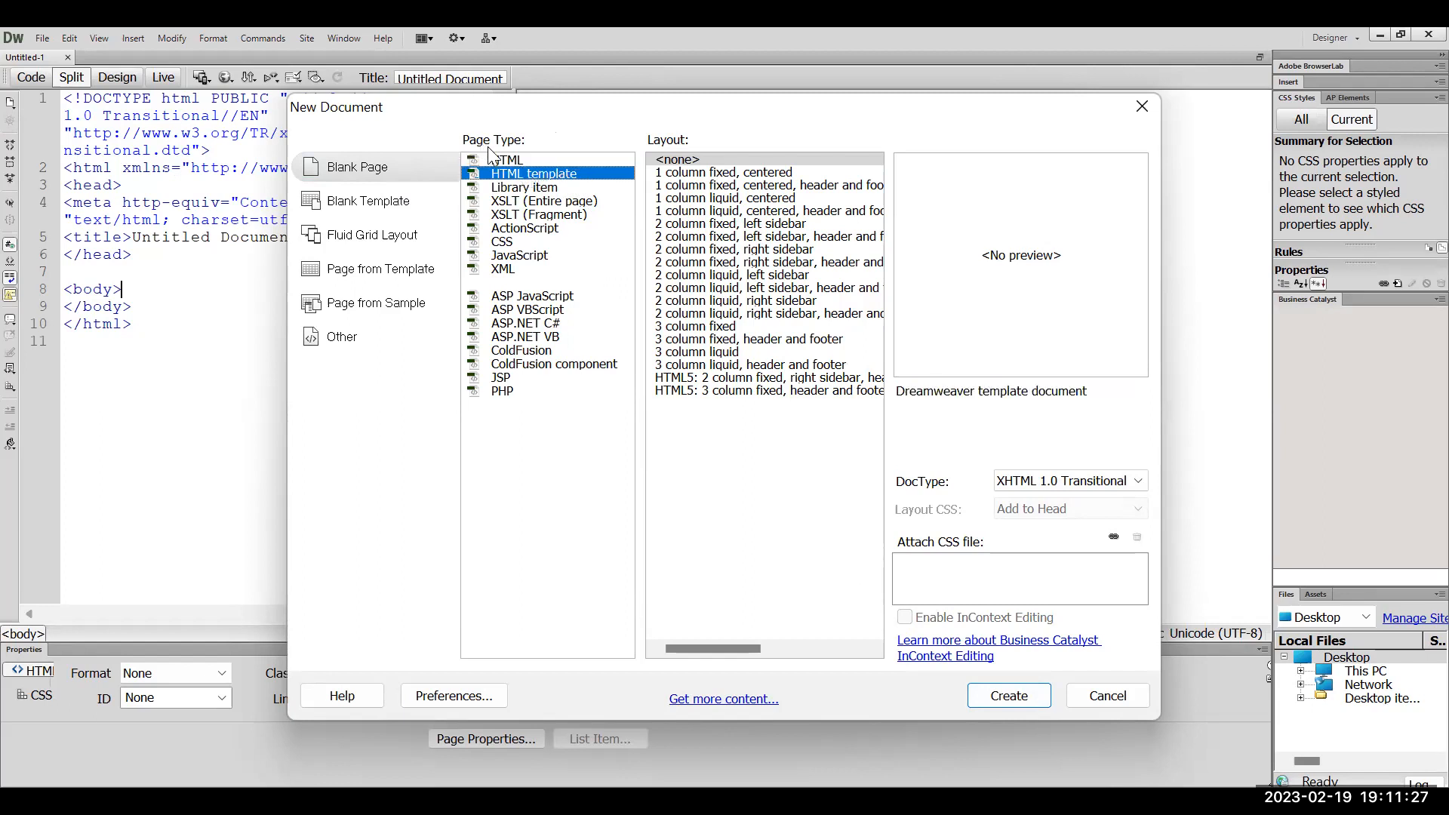
pyautogui.click(546, 154)
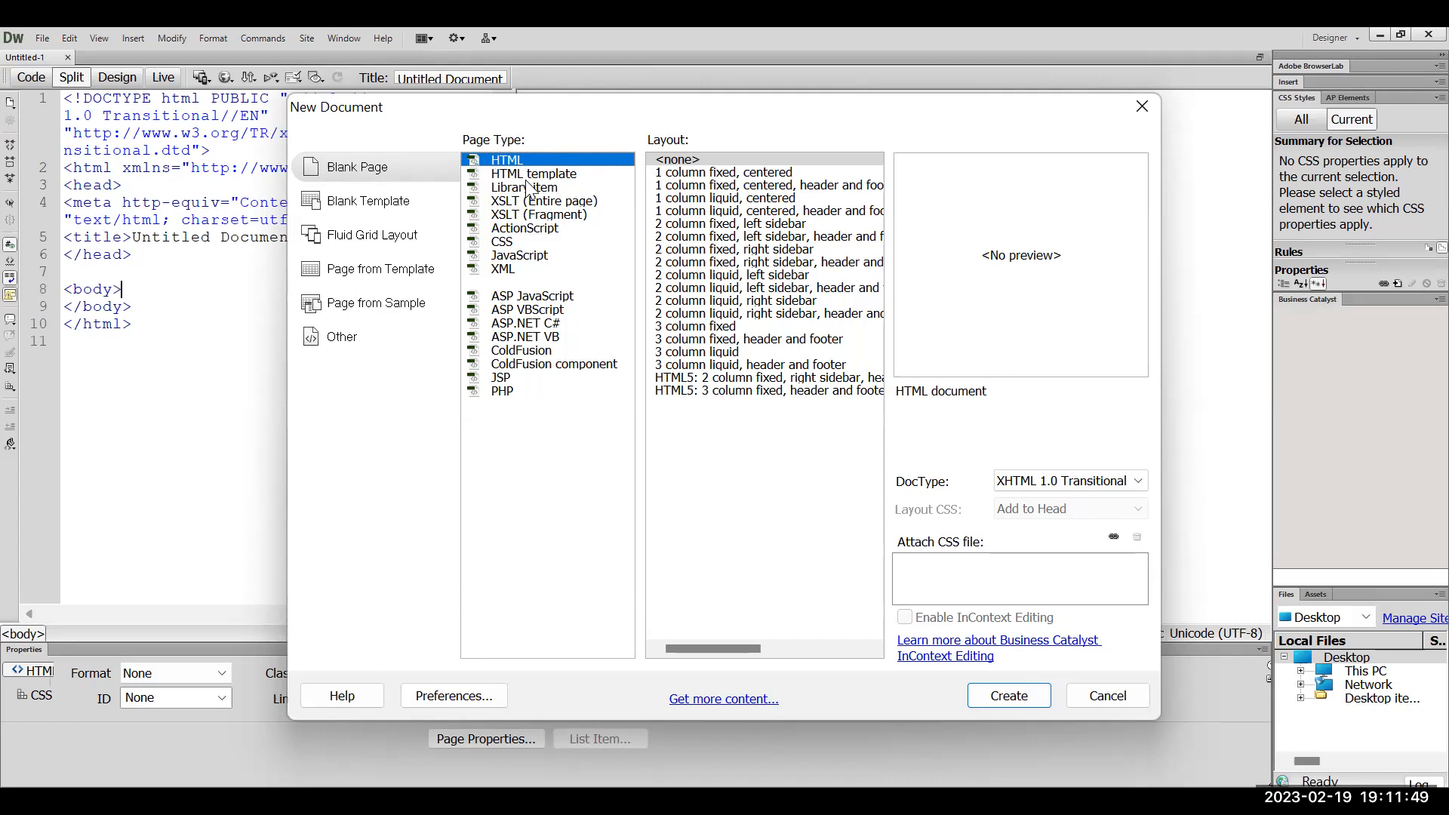
pyautogui.click(700, 187)
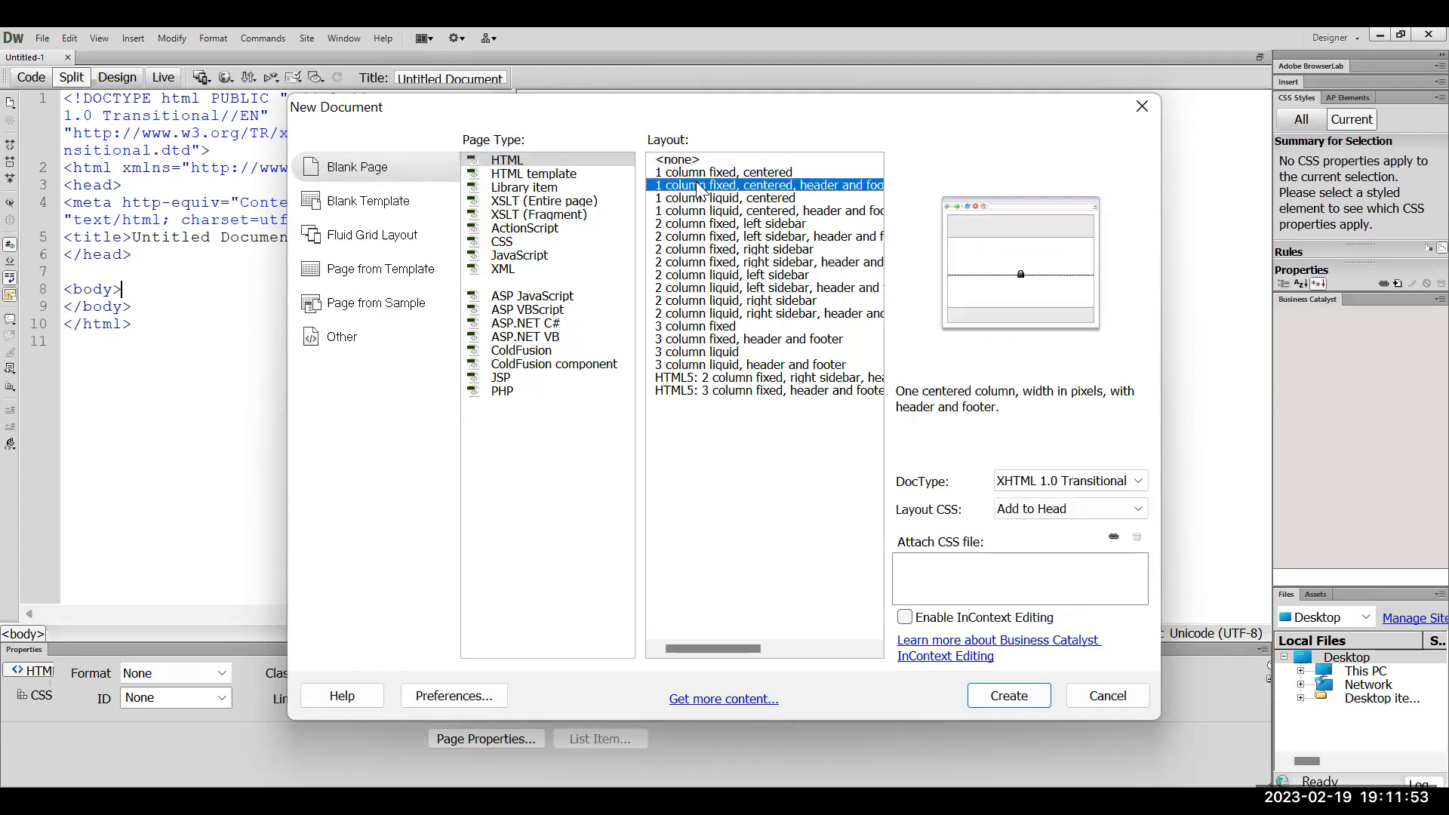
# Browse the layouts and create the page using '2 column fixed, left sidebar, header and footer'
pyautogui.press('Down')
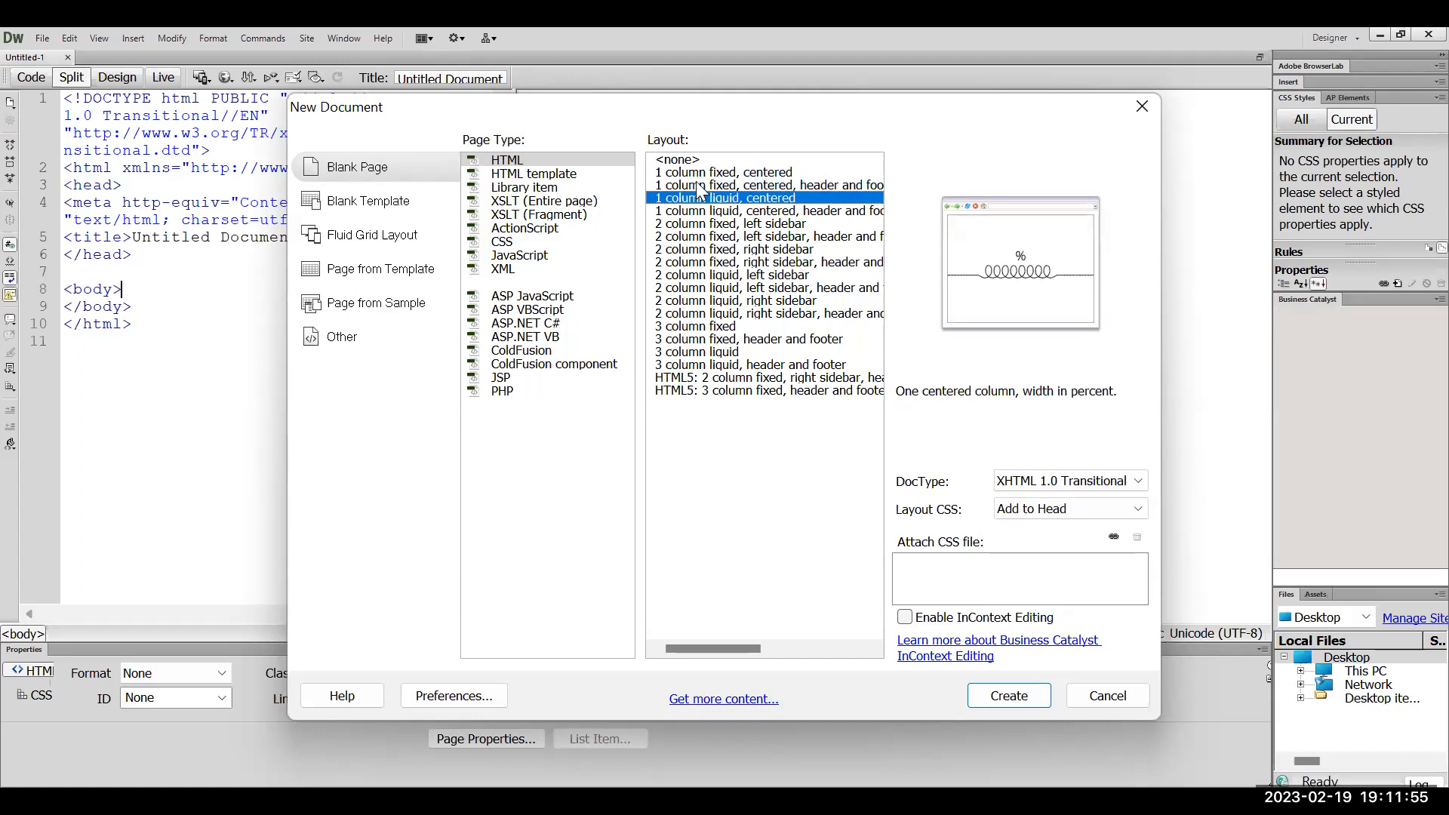
pyautogui.press('Down')
pyautogui.press('Down')
pyautogui.press('Down')
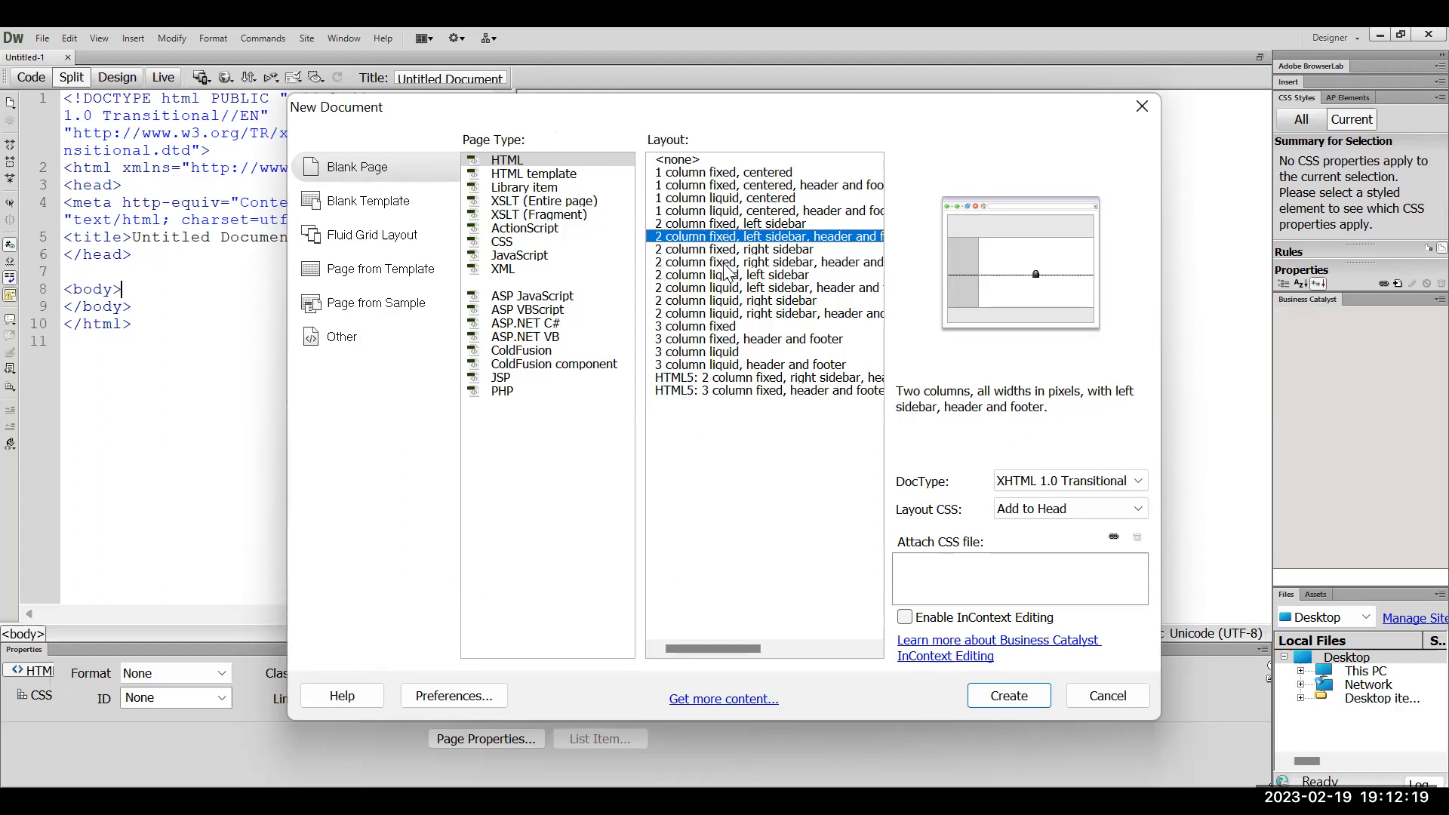
pyautogui.press('Down')
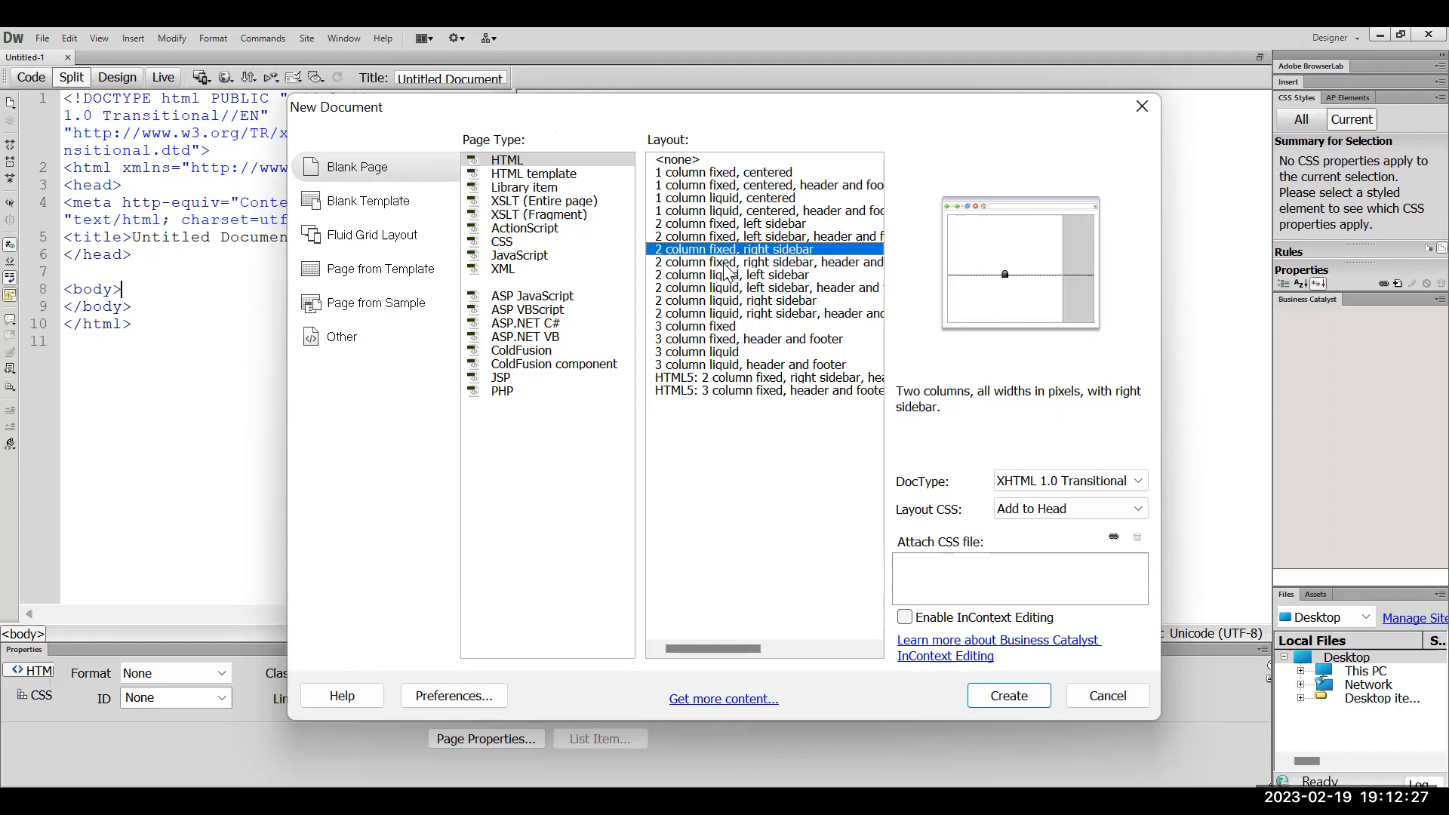
pyautogui.click(726, 264)
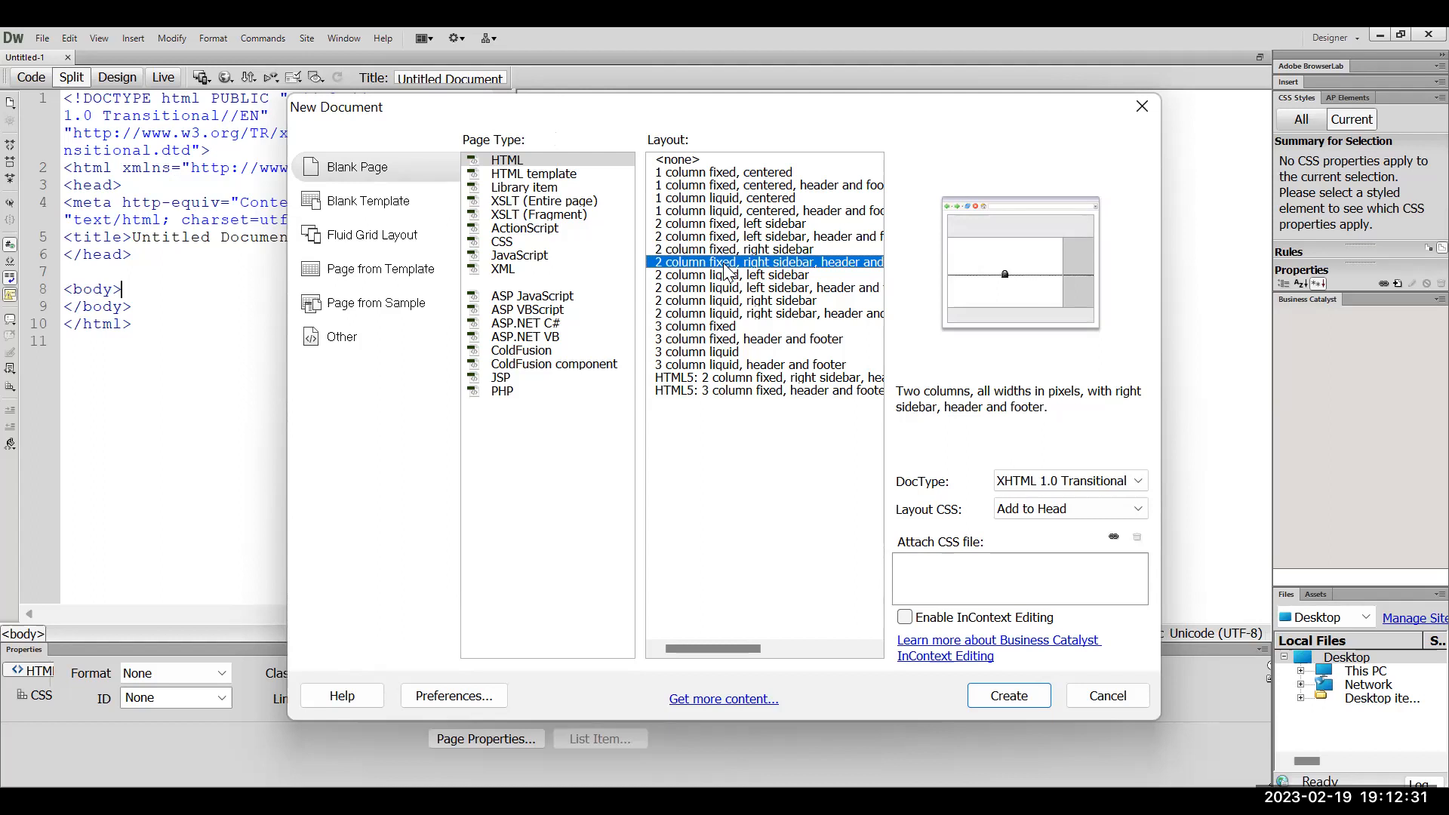
pyautogui.press('Up')
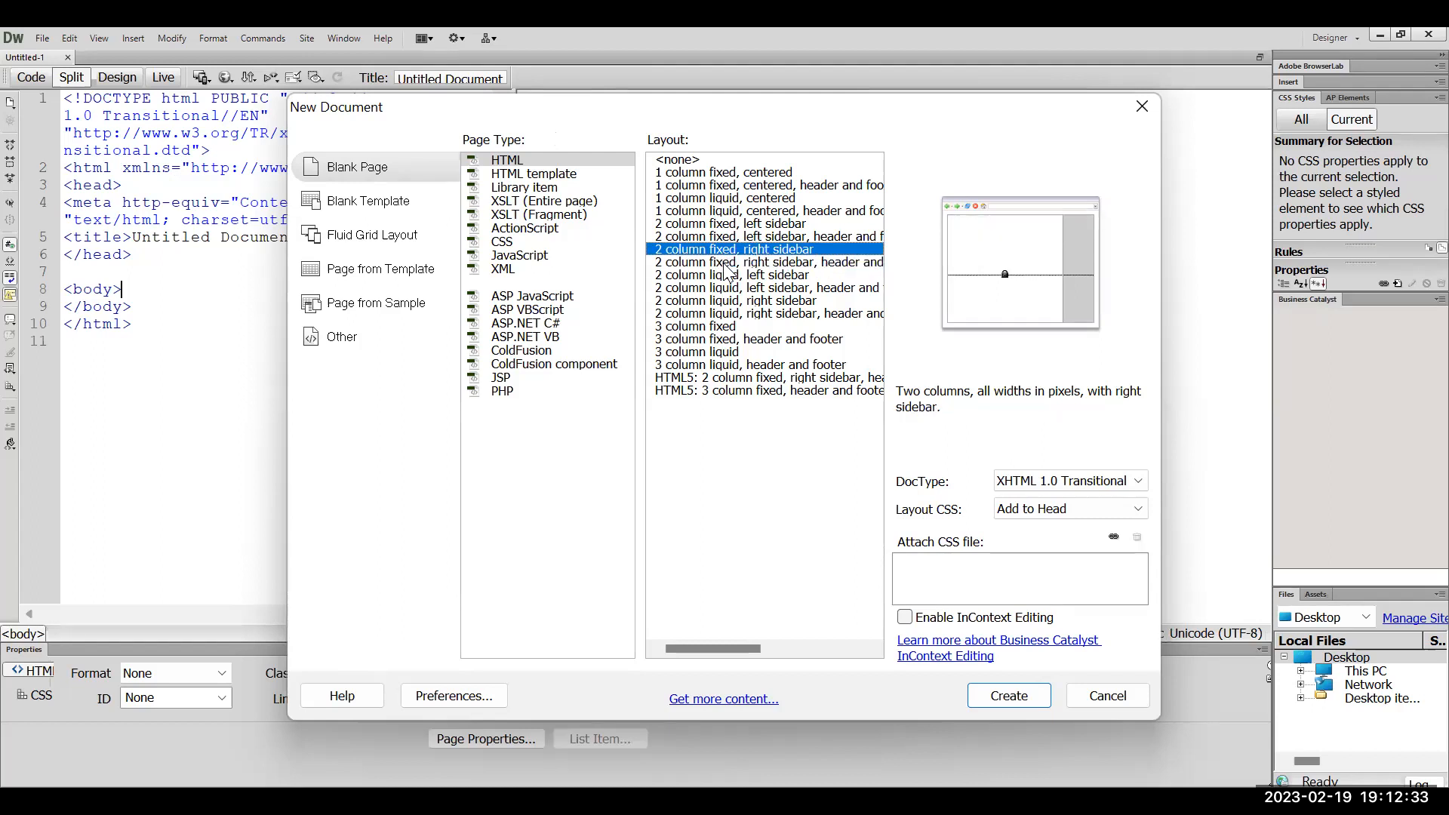
pyautogui.press('Up')
pyautogui.press('Down')
pyautogui.press('Down')
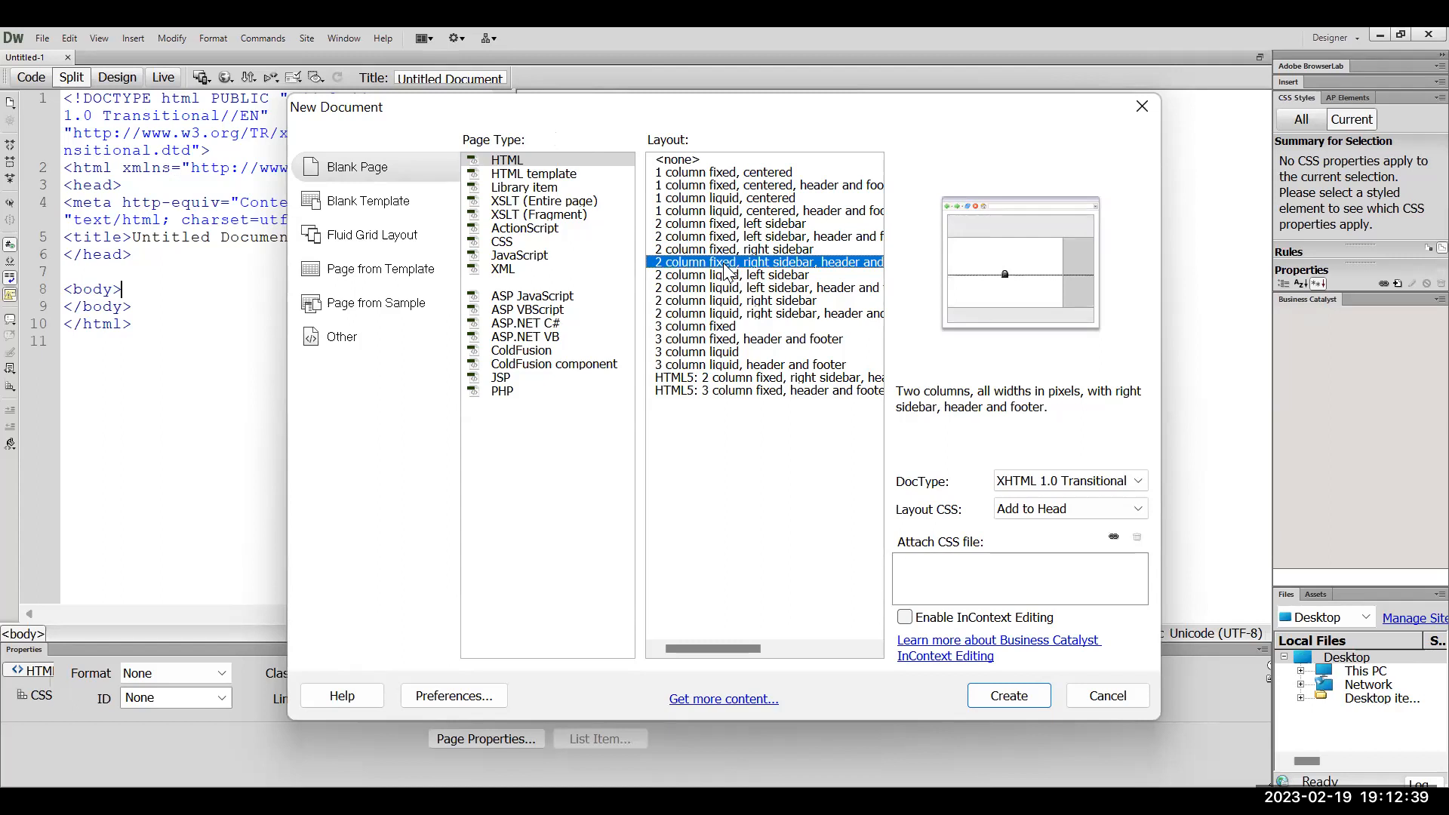
pyautogui.click(679, 237)
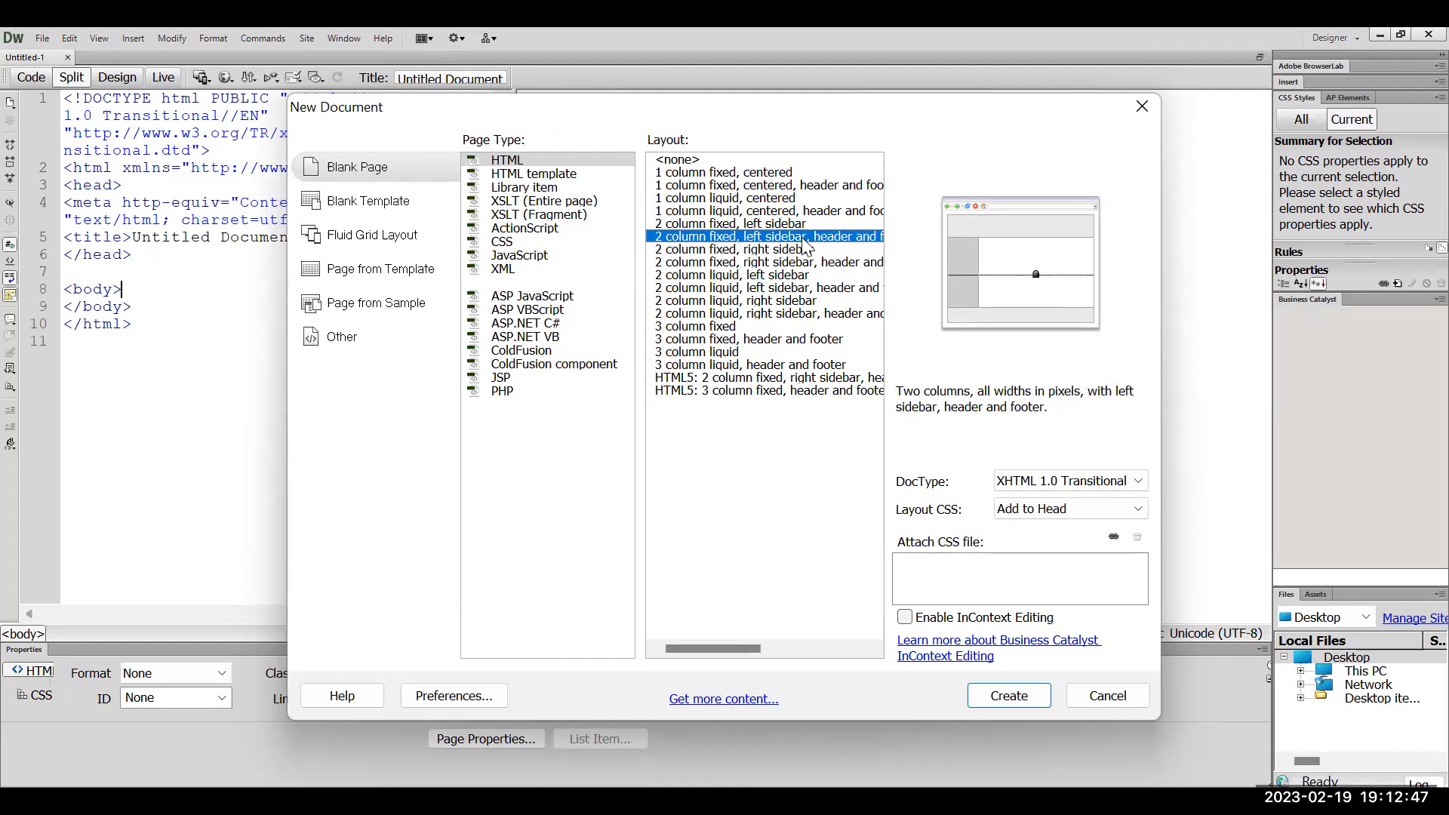
pyautogui.click(1006, 701)
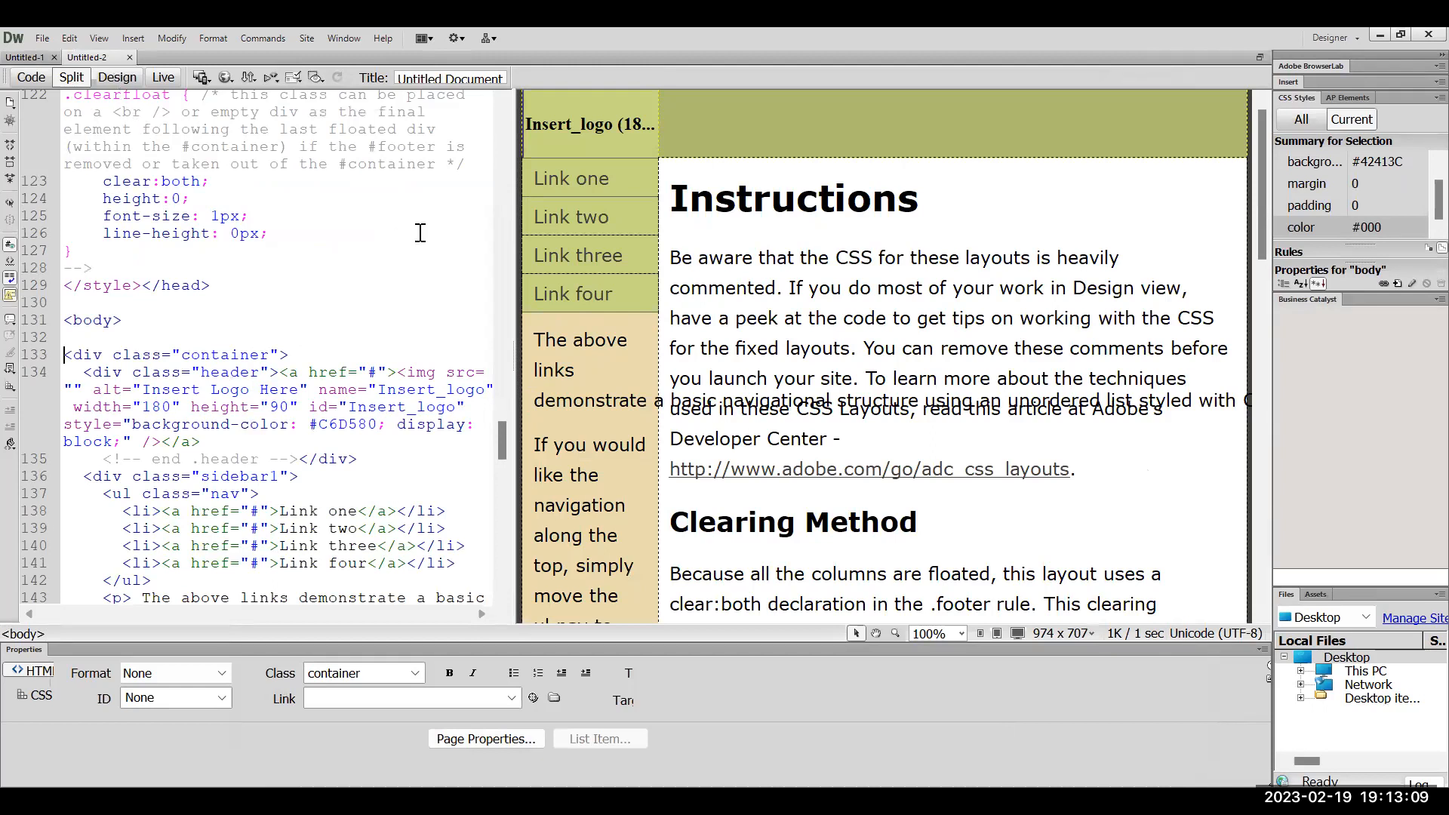
# Show Untitled-2 in Design view only, hiding its code with Ctrl+`
pyautogui.hotkey('ctrl', '`')
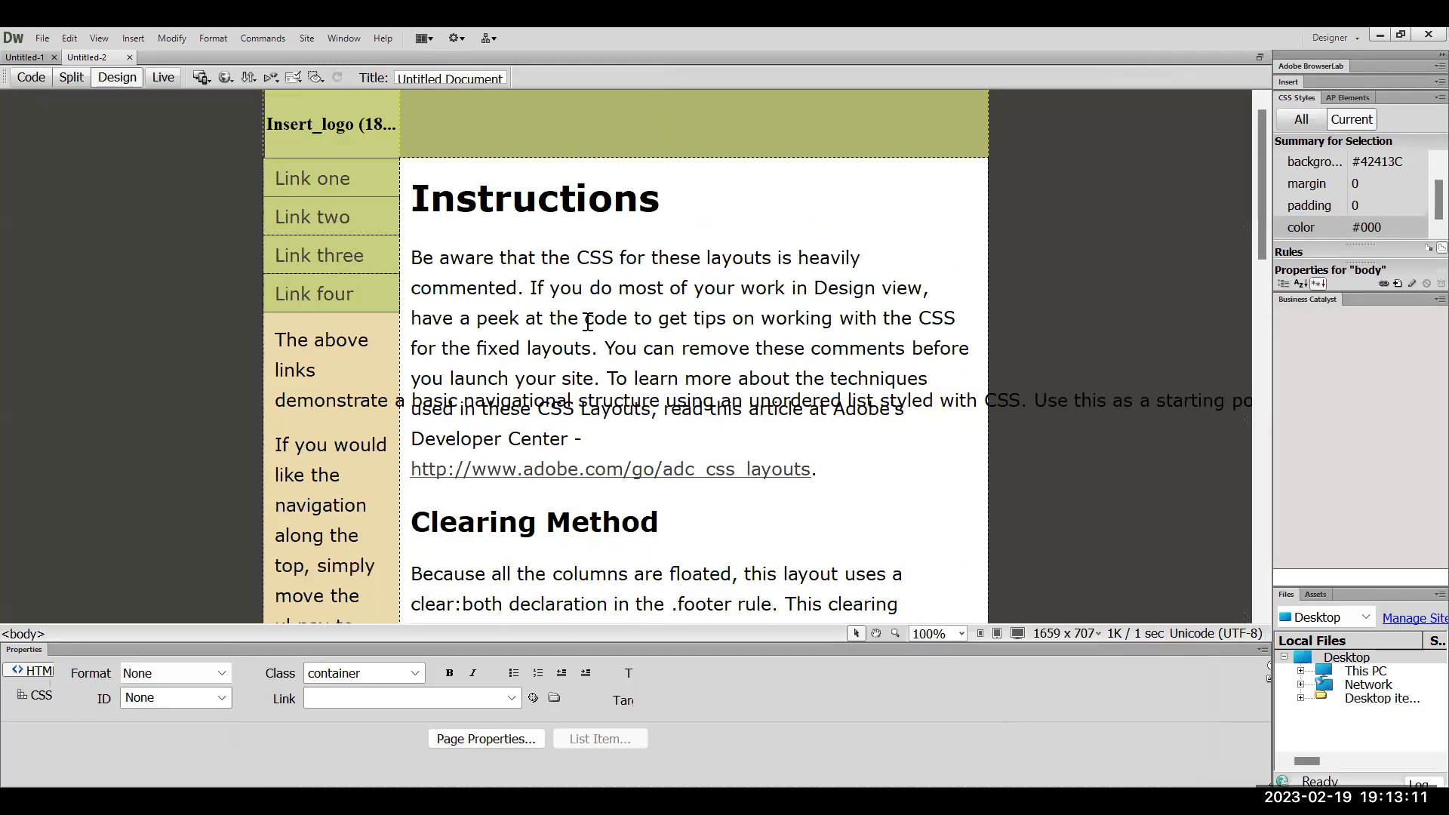
# Place the cursor in the Instructions paragraph and scroll through the page
pyautogui.click(592, 317)
pyautogui.scroll(-10, 588, 321)
pyautogui.scroll(-5, 588, 321)
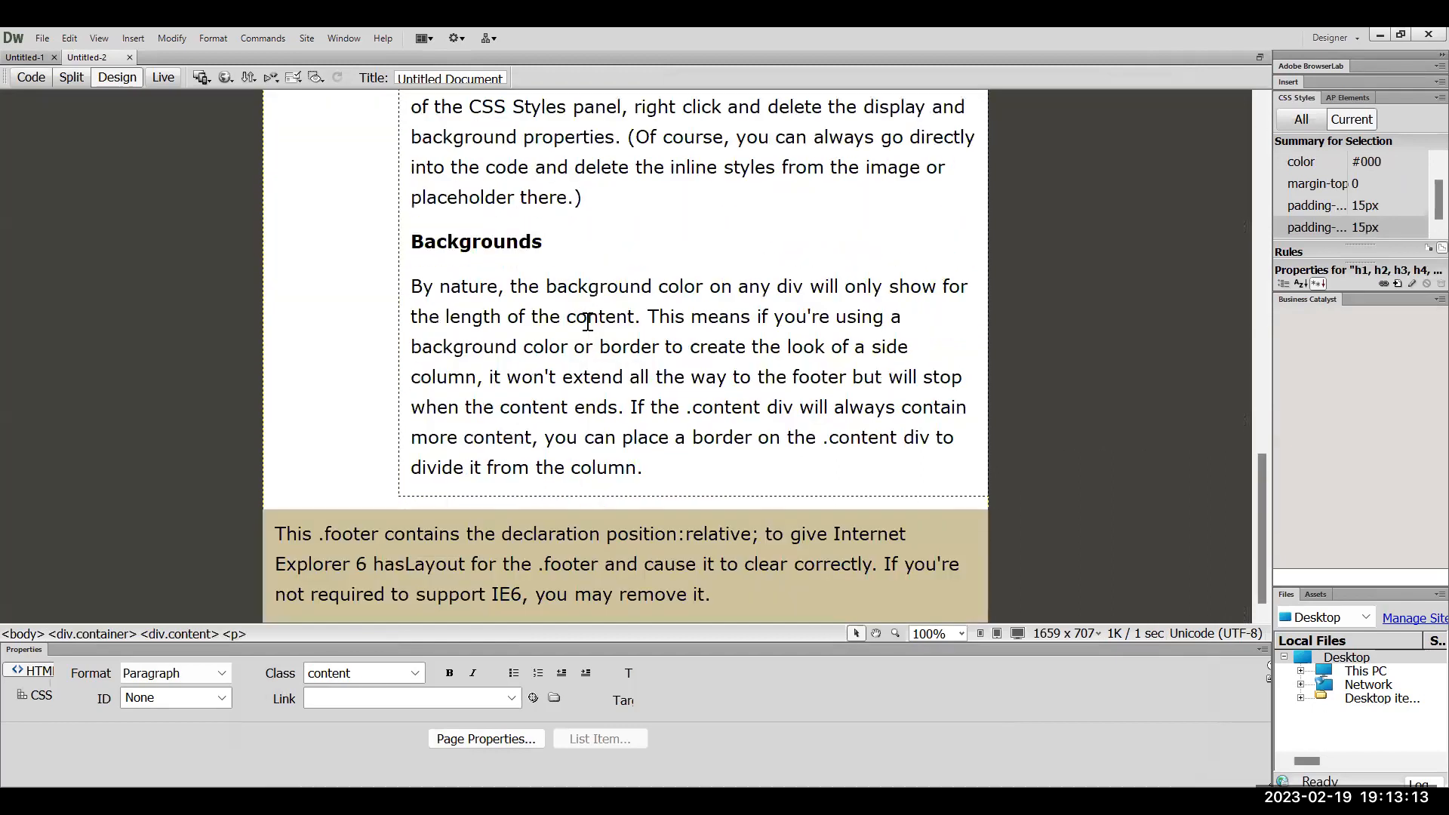
pyautogui.scroll(5, 588, 321)
pyautogui.scroll(8, 588, 321)
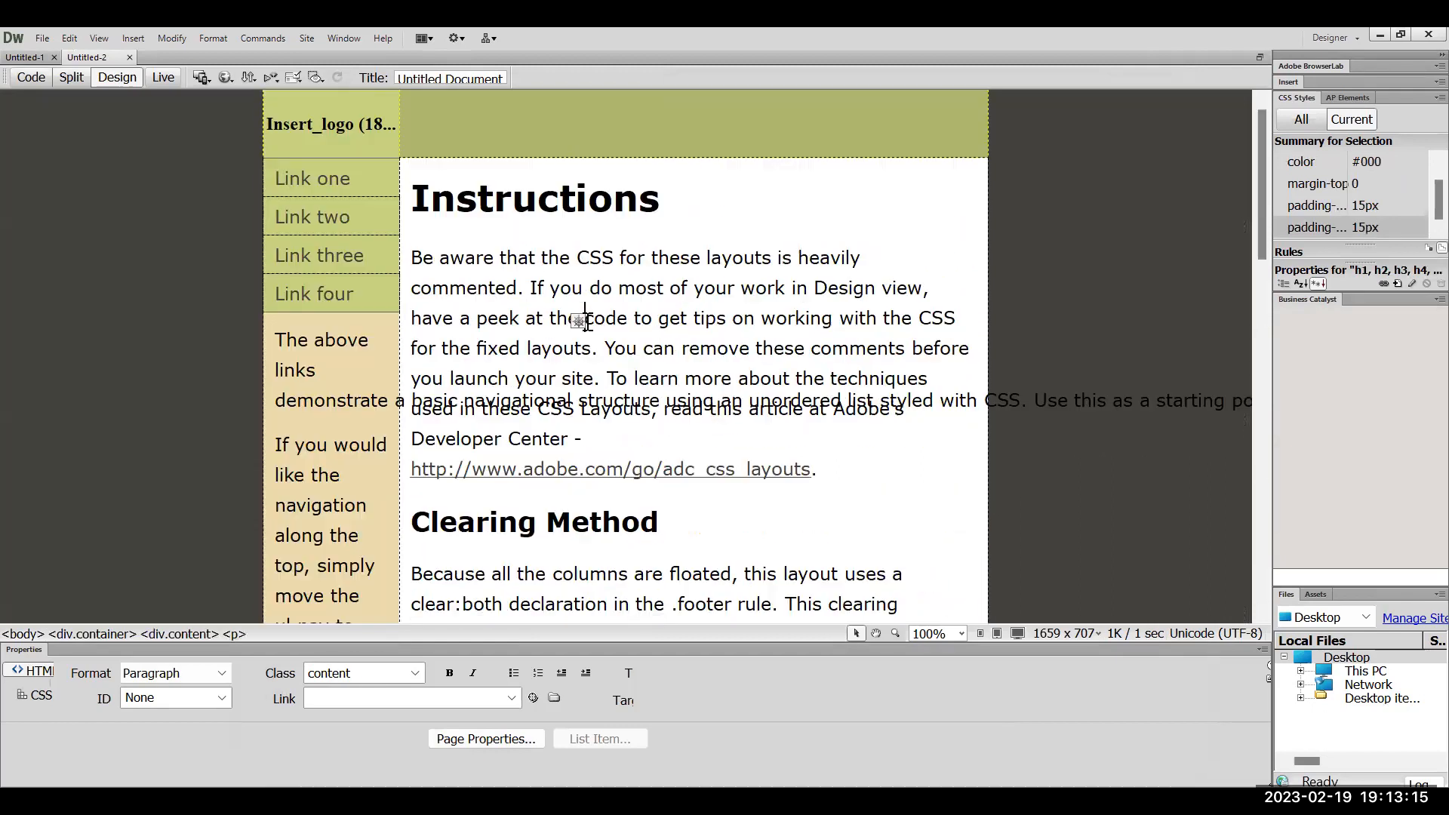
pyautogui.click(588, 321)
# Inspect the Instructions and Clearing headings, adobe link, Link one and Link four, then enter Live view
pyautogui.doubleClick(477, 198)
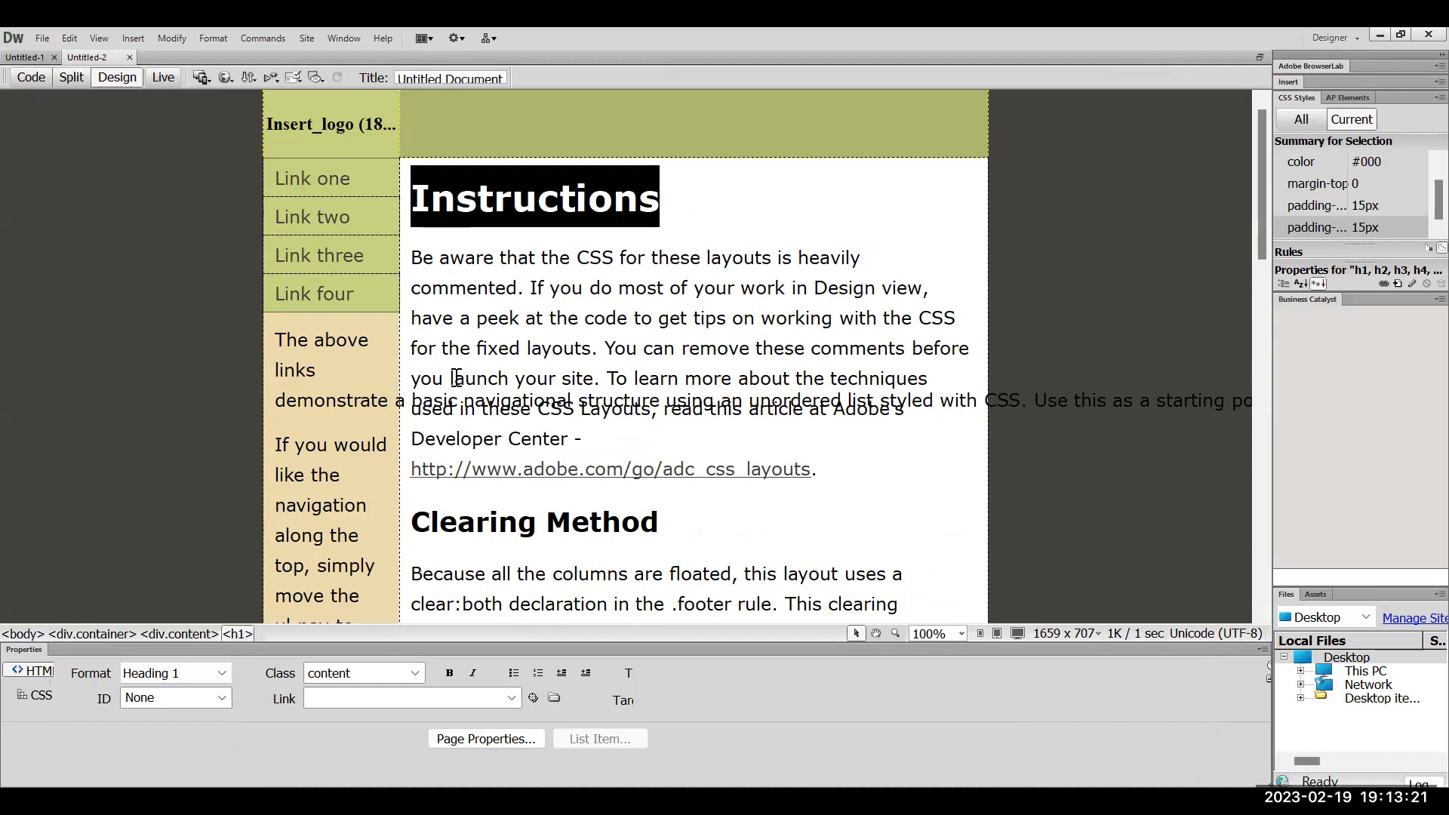
pyautogui.doubleClick(508, 509)
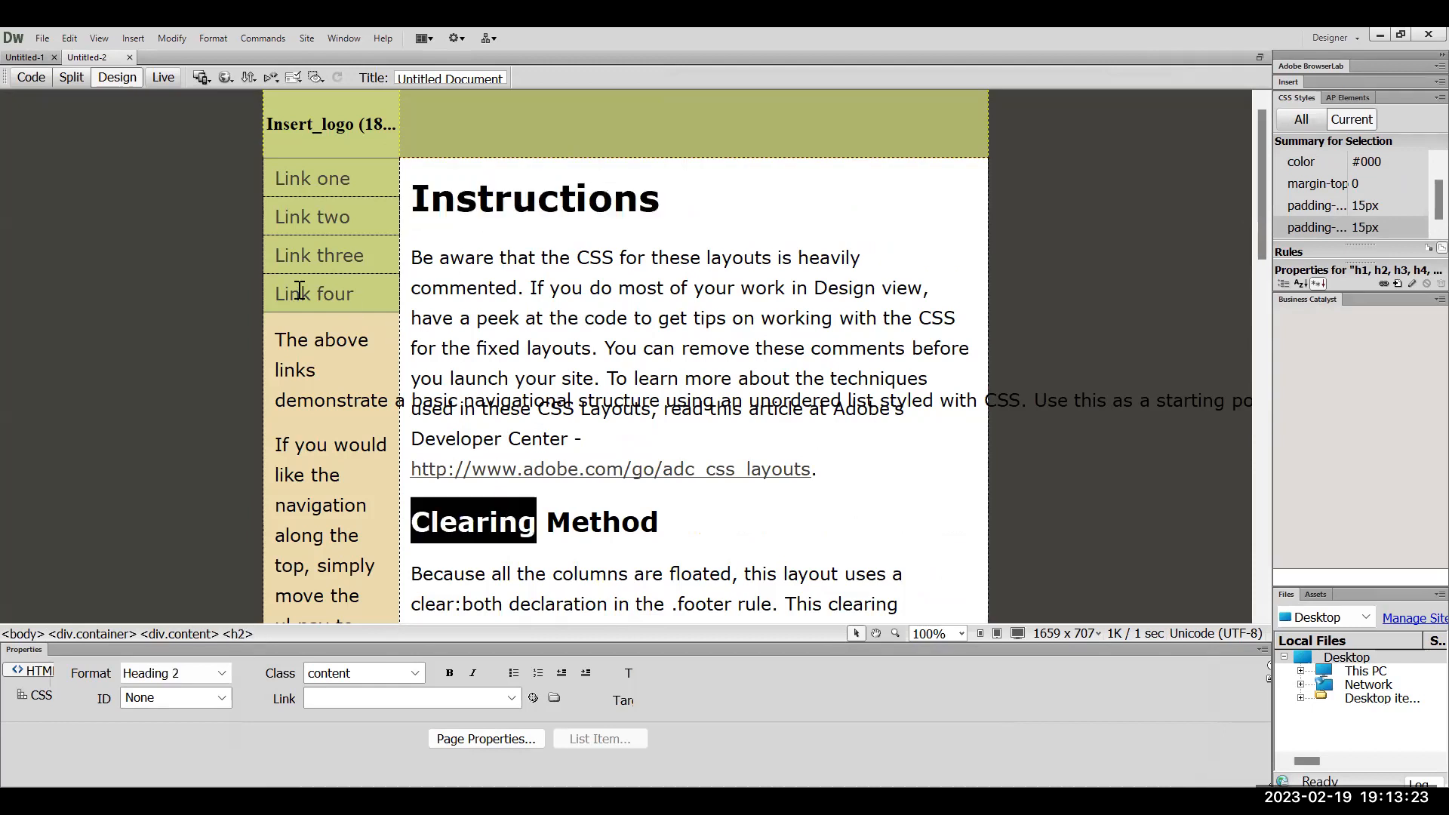
pyautogui.click(695, 468)
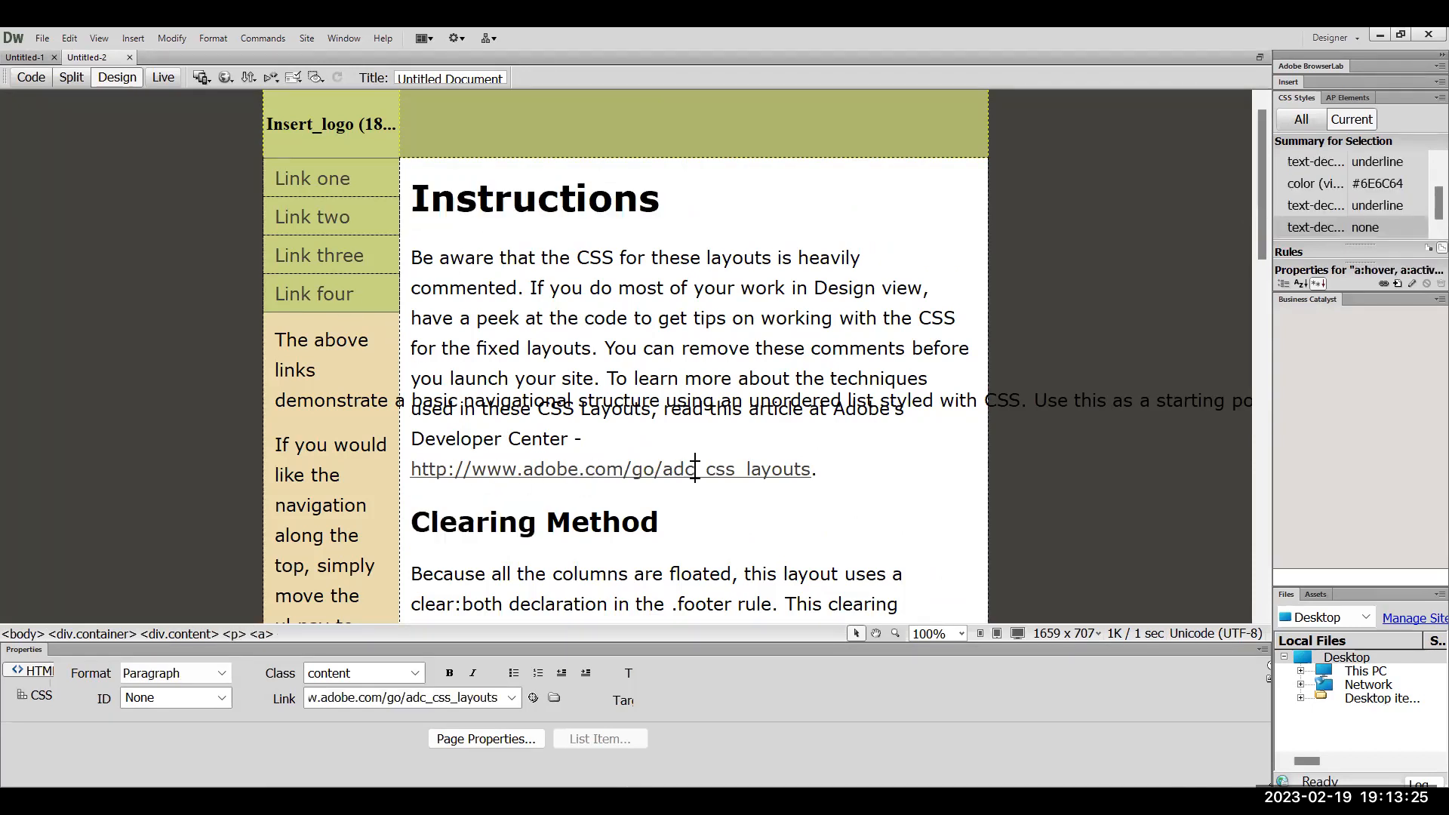
pyautogui.click(289, 179)
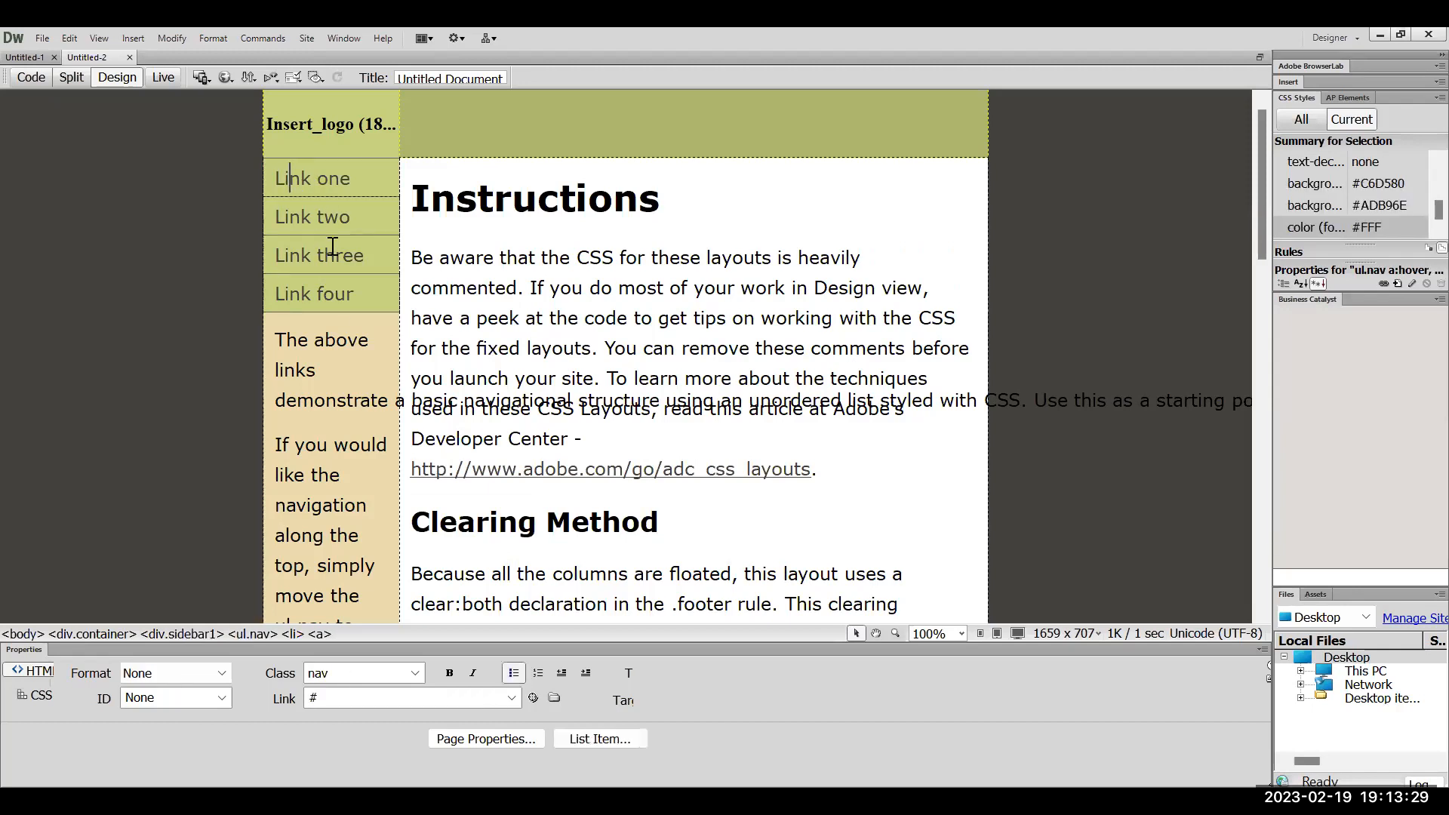
pyautogui.click(335, 293)
pyautogui.click(157, 69)
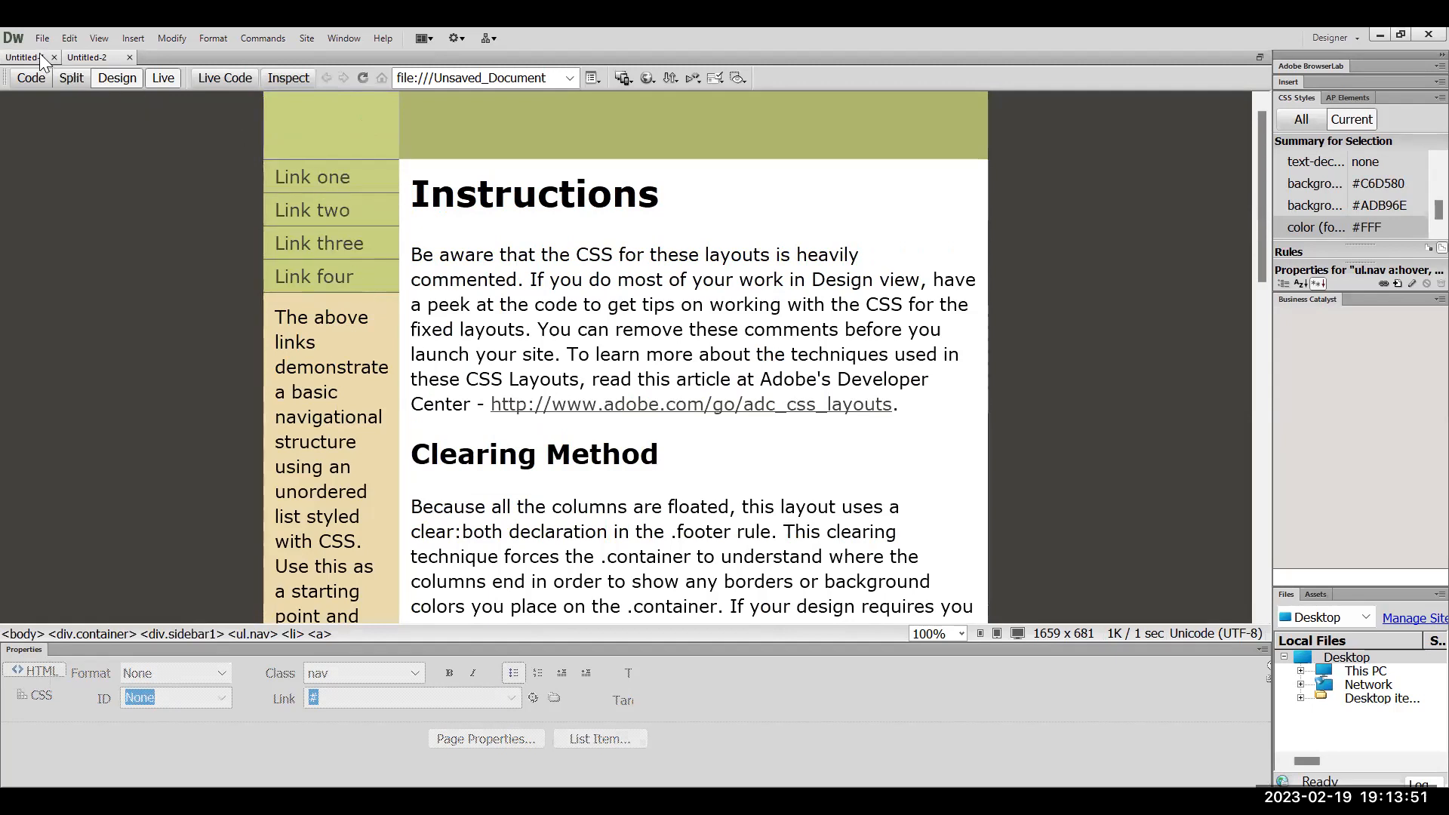
# Return to Split view, close Untitled-1, narrow the code pane and select the header logo placeholder
pyautogui.click(68, 80)
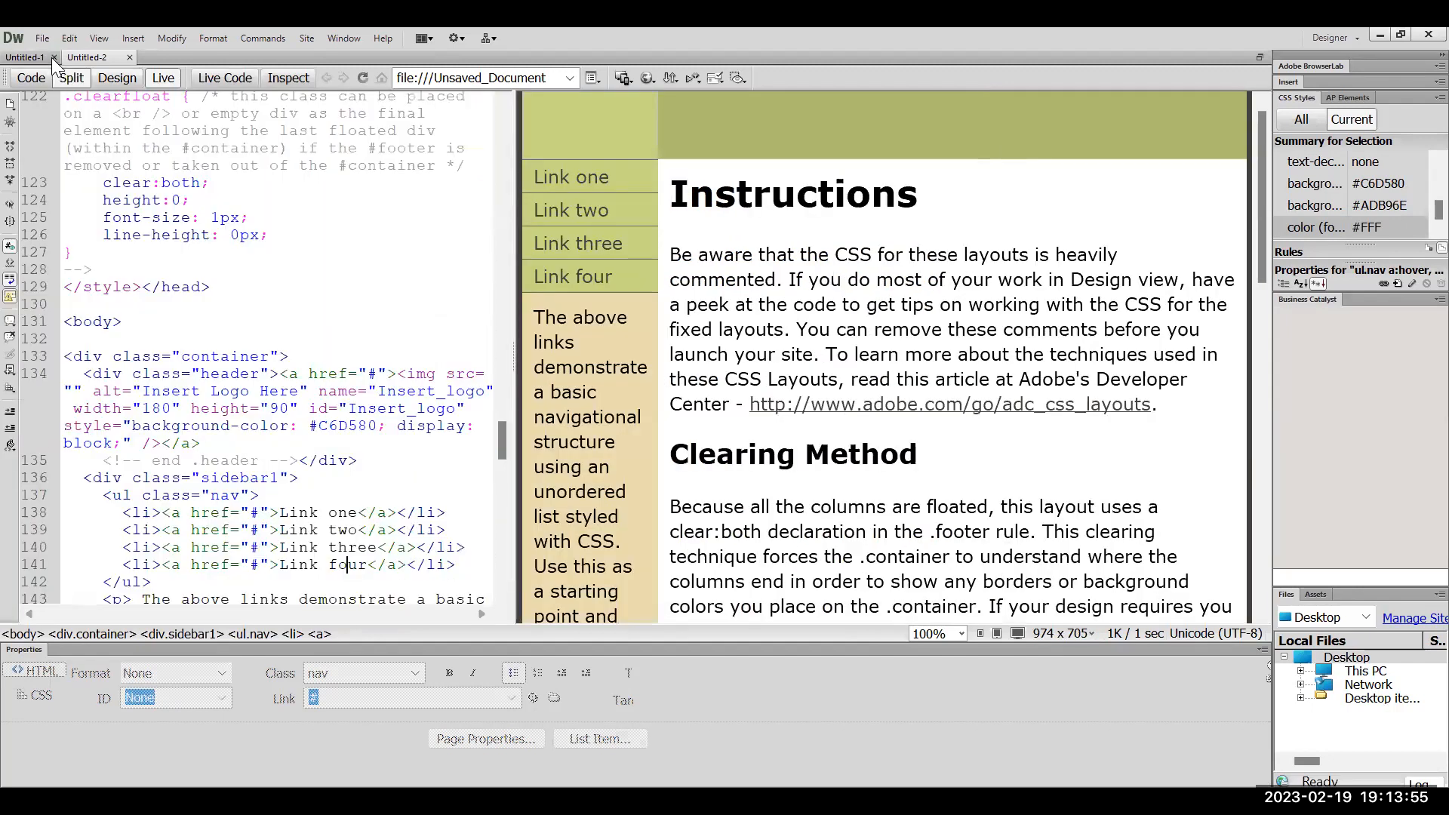
pyautogui.click(52, 57)
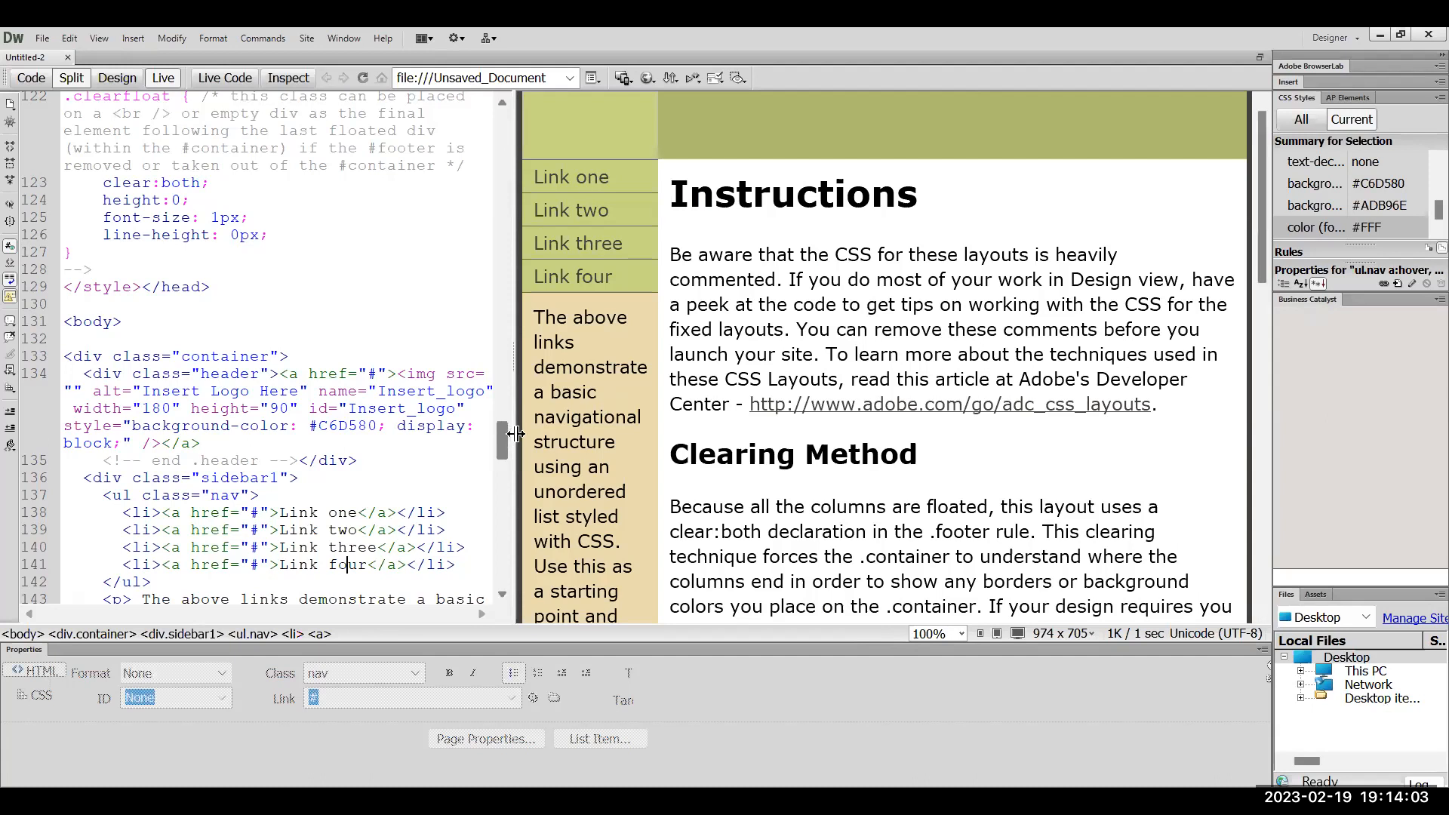
pyautogui.moveTo(514, 437); pyautogui.dragTo(199, 459)
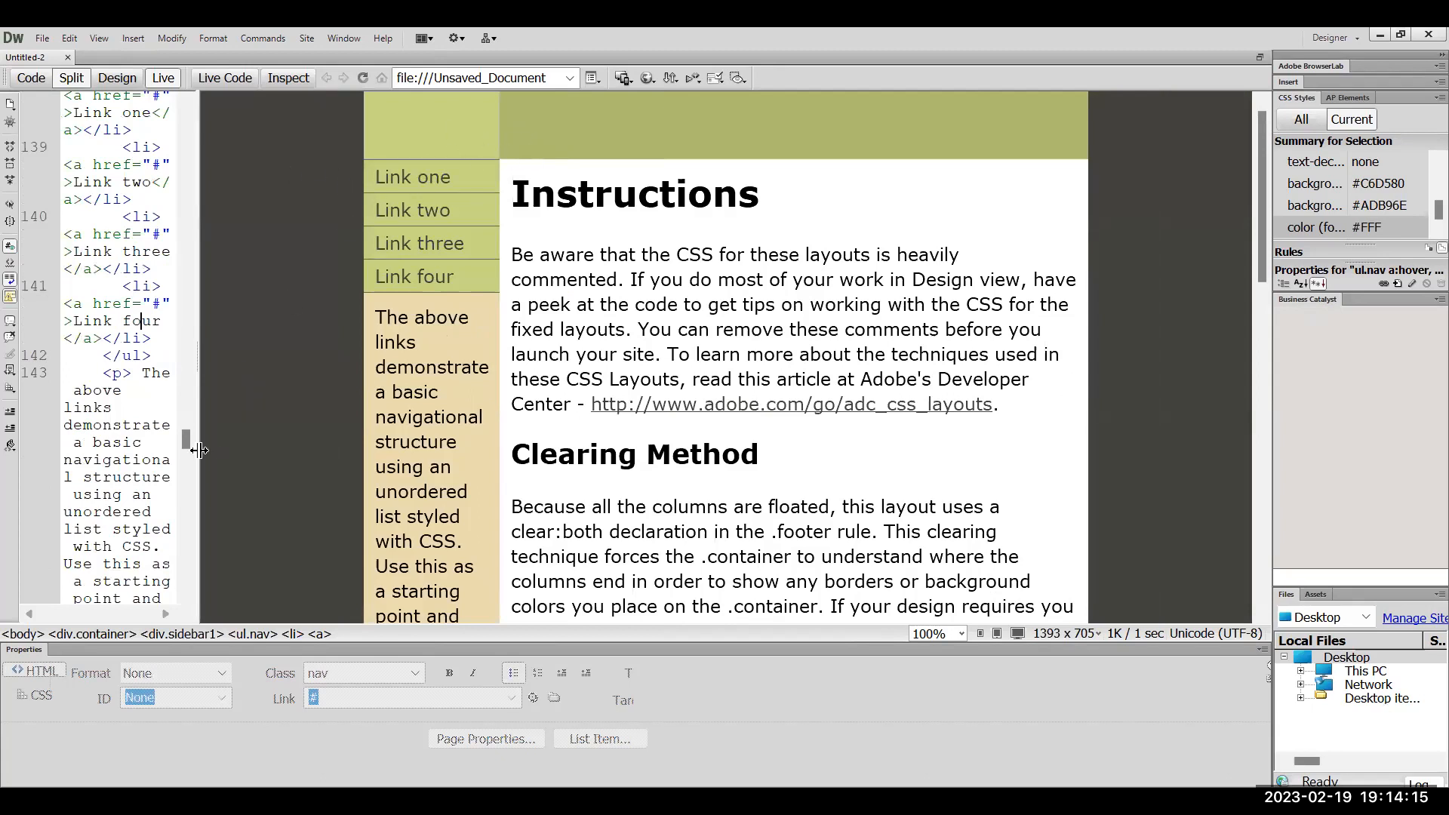
pyautogui.moveTo(199, 449); pyautogui.dragTo(268, 428)
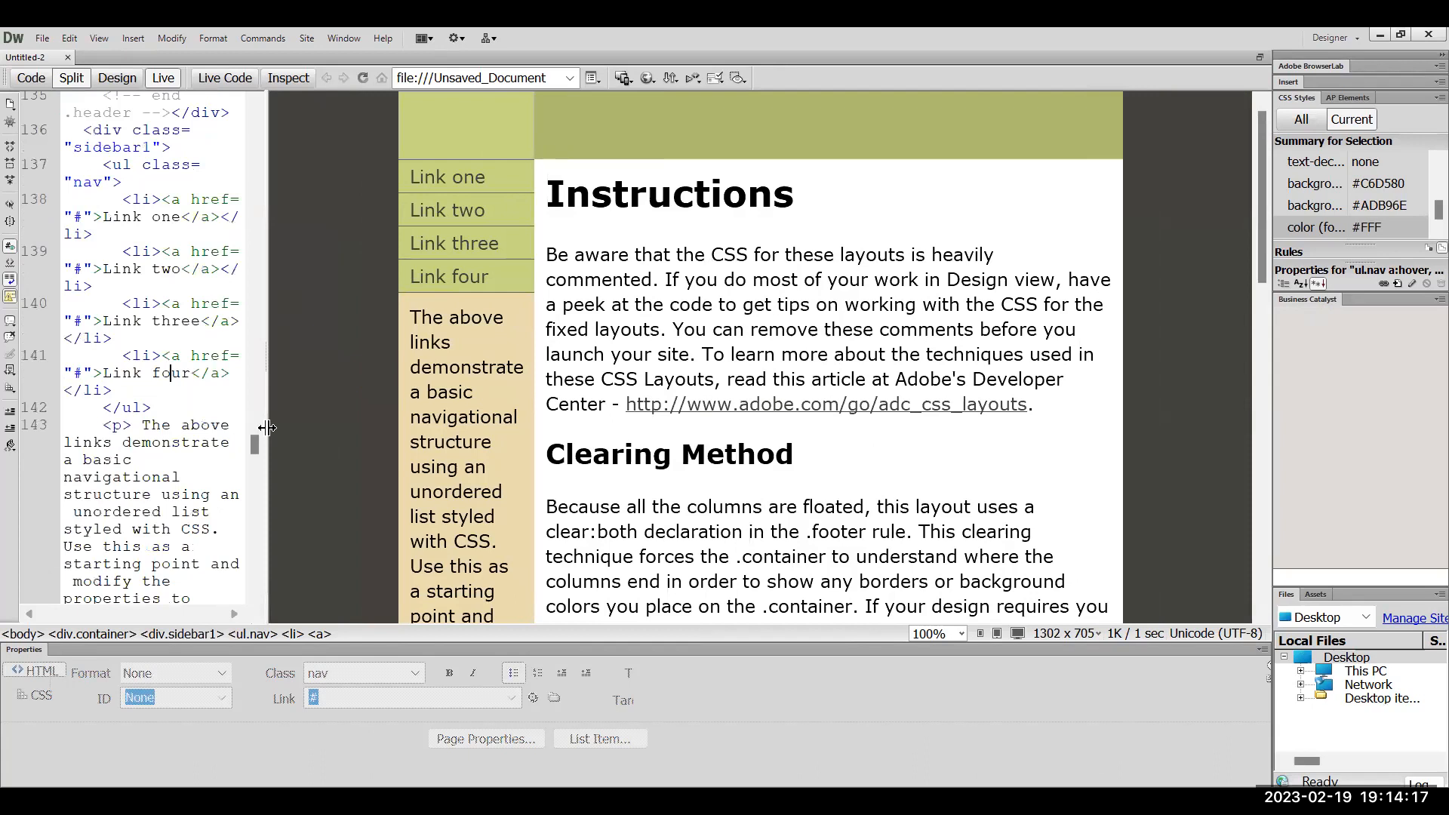
pyautogui.click(490, 142)
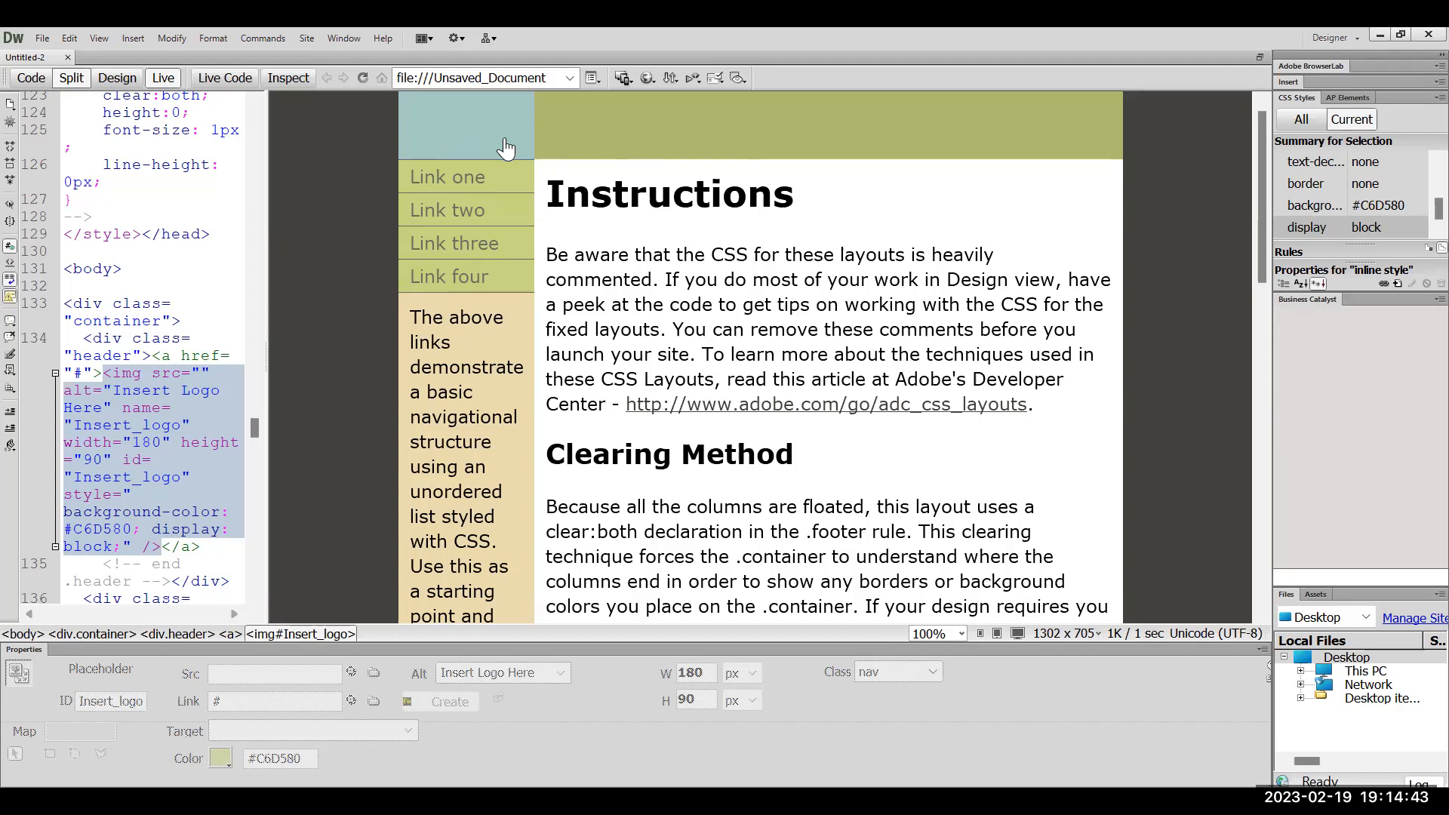
# Change the Insert_logo image width from 180 to 100% in code and refresh Design view
pyautogui.click(151, 444)
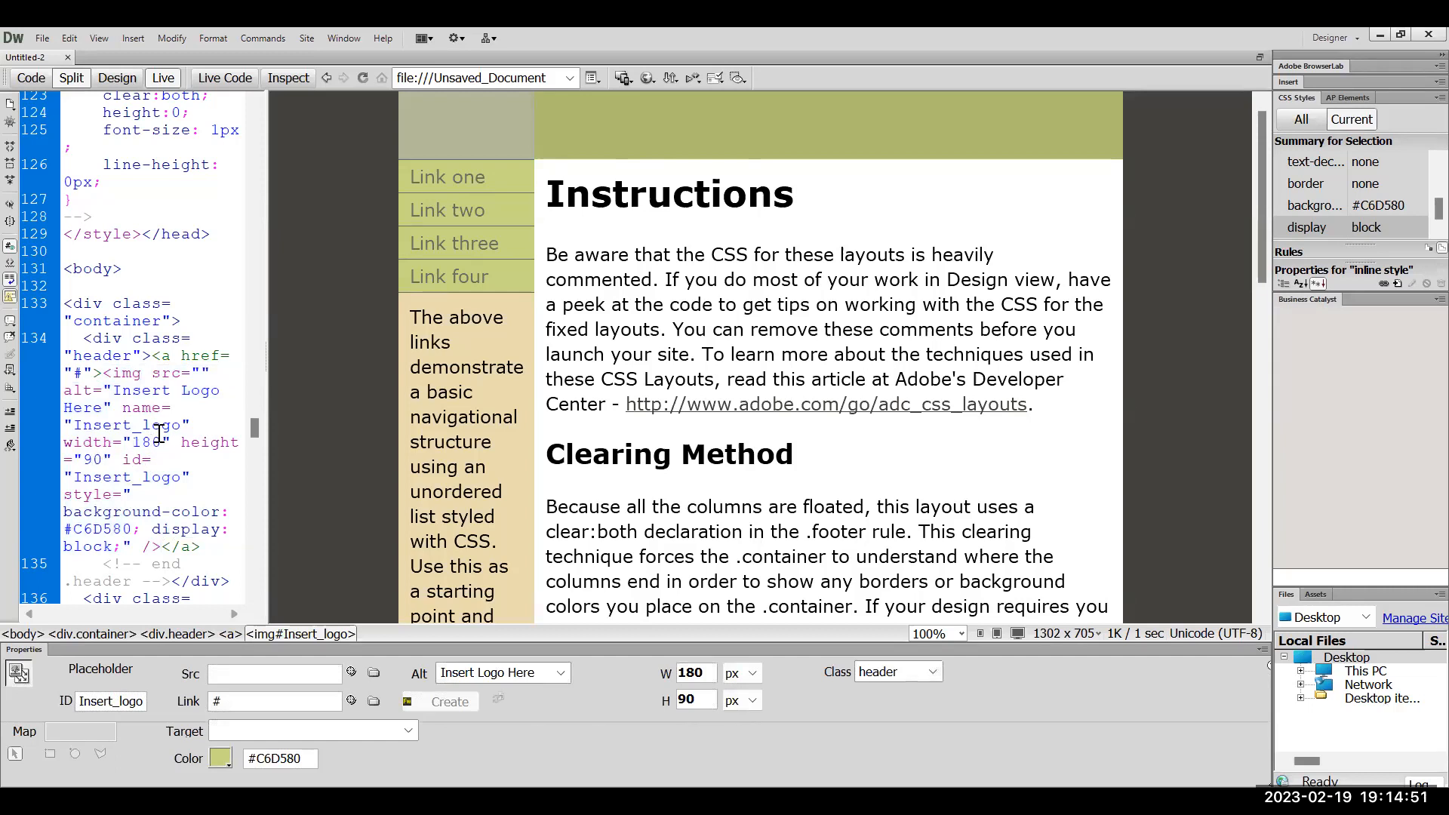
pyautogui.doubleClick(153, 426)
pyautogui.doubleClick(148, 442)
pyautogui.write('10')
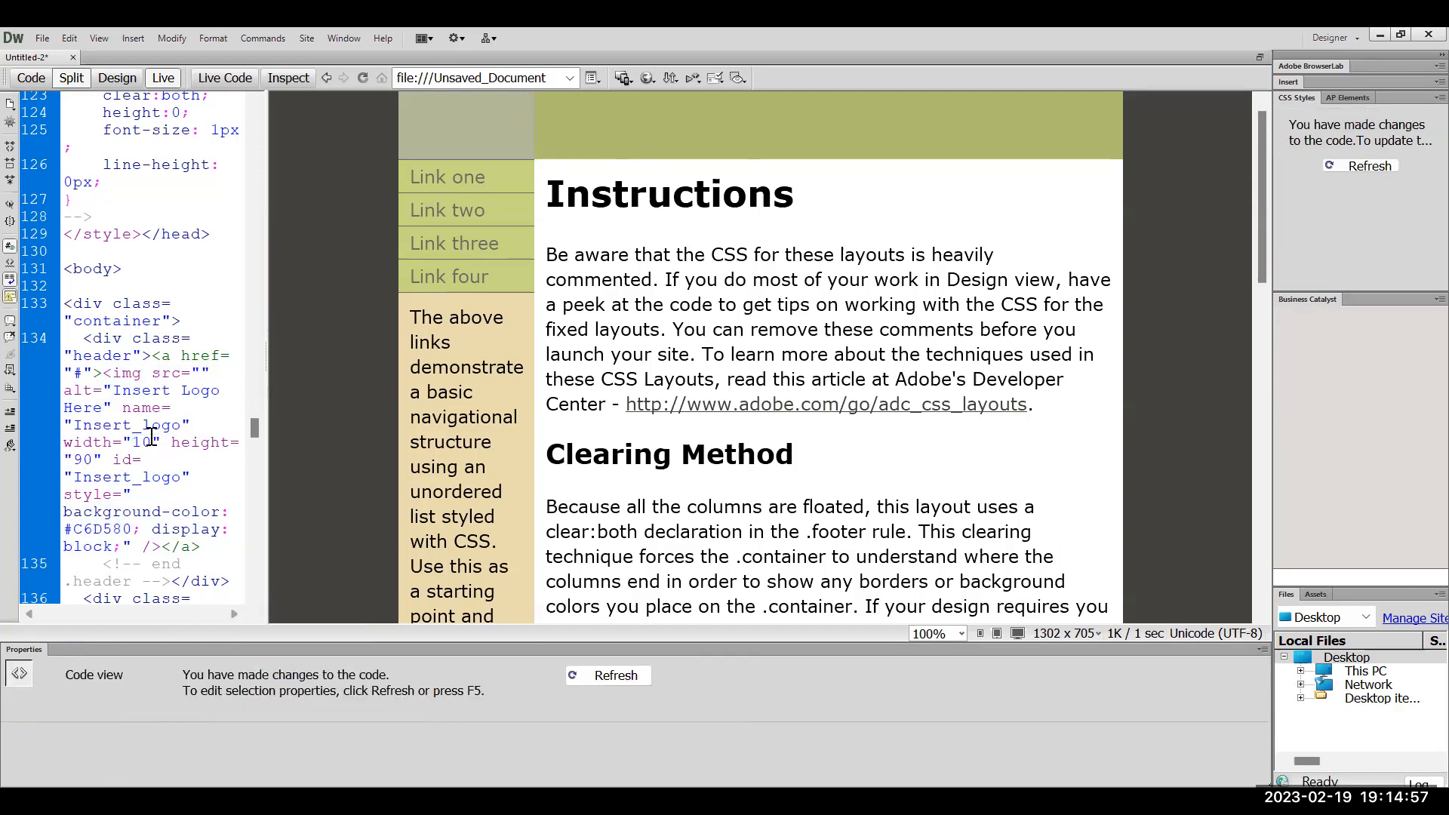
pyautogui.write('0%')
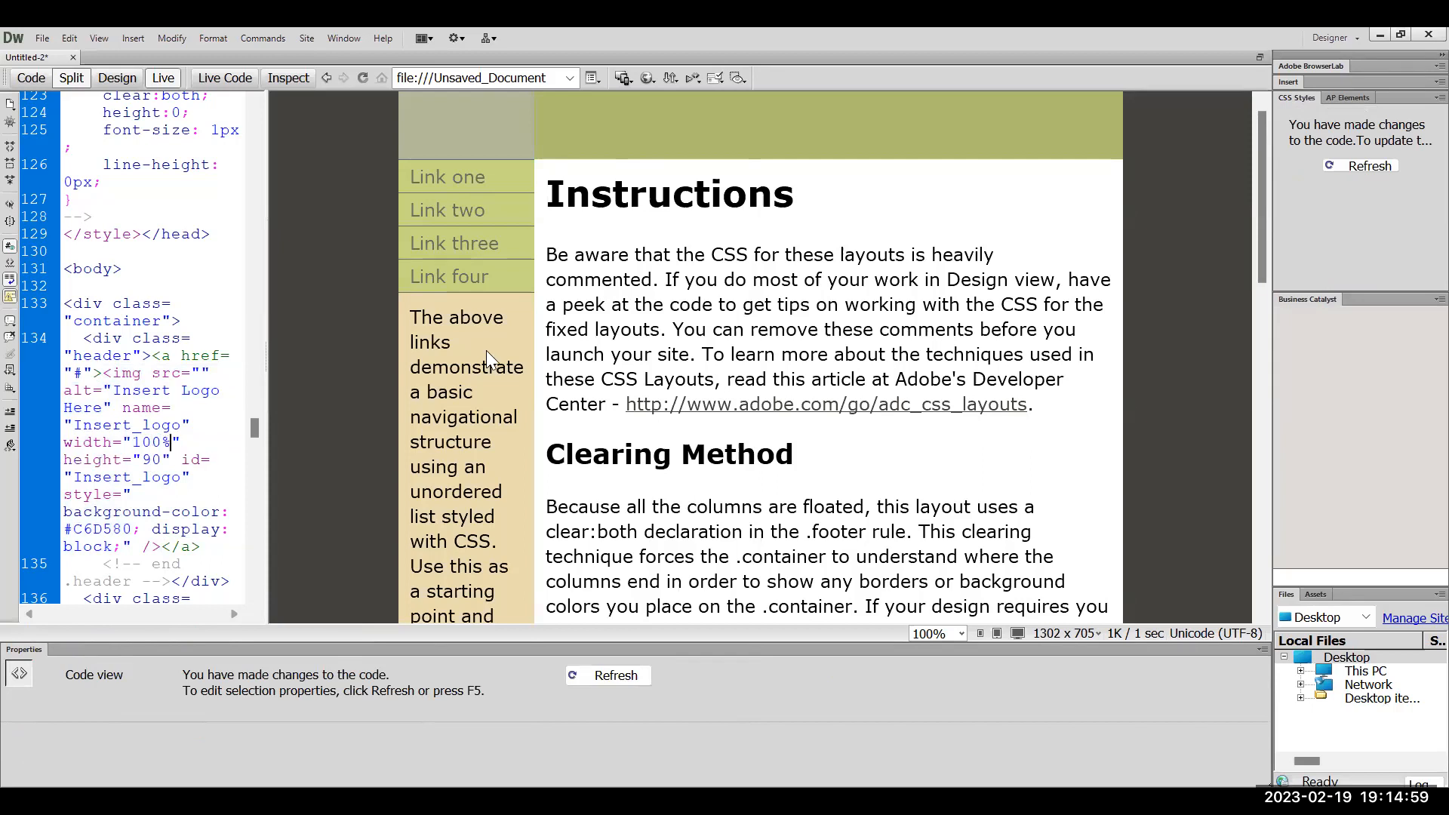
pyautogui.click(523, 359)
pyautogui.click(600, 338)
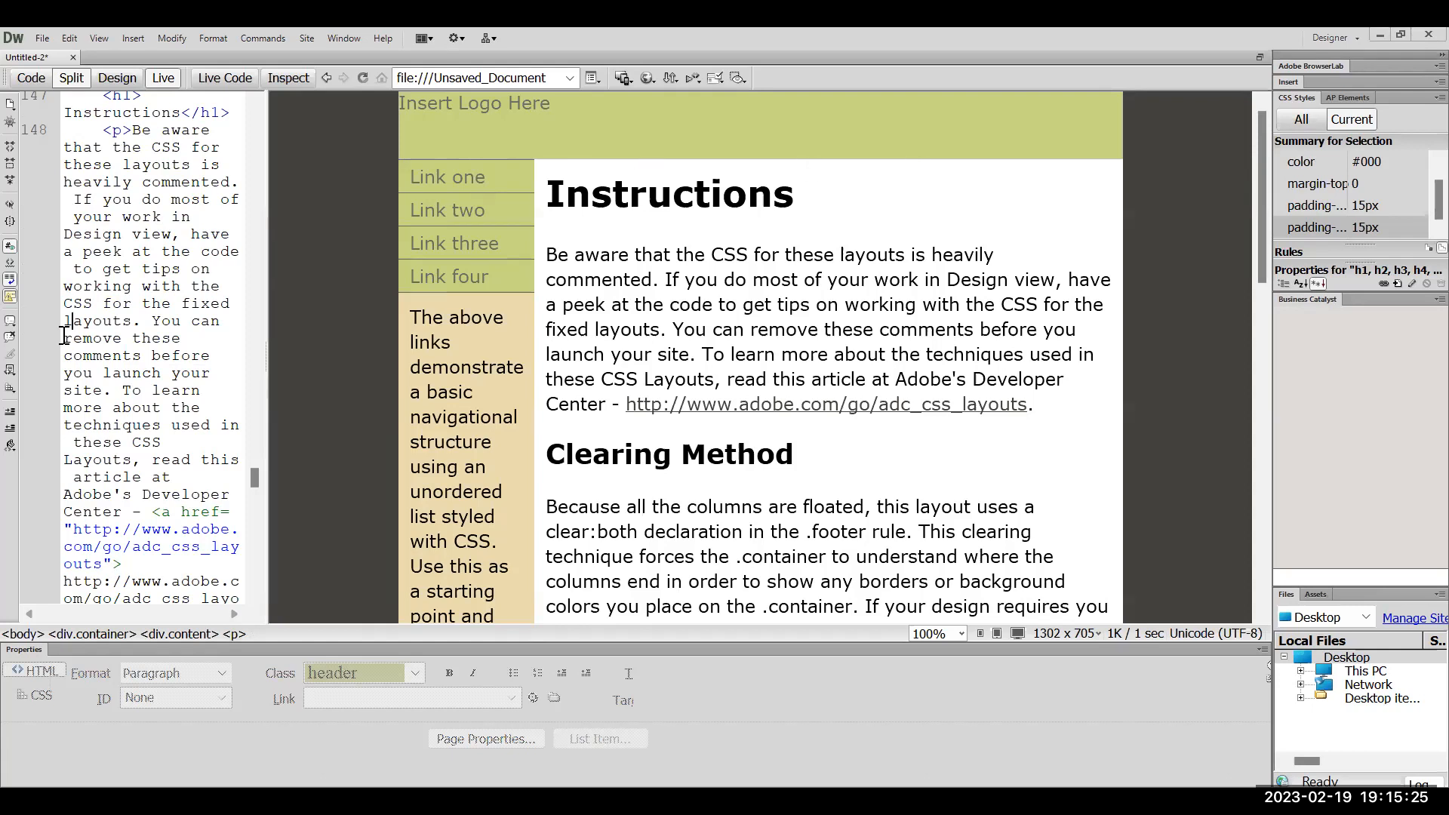
pyautogui.scroll(15, 143, 369)
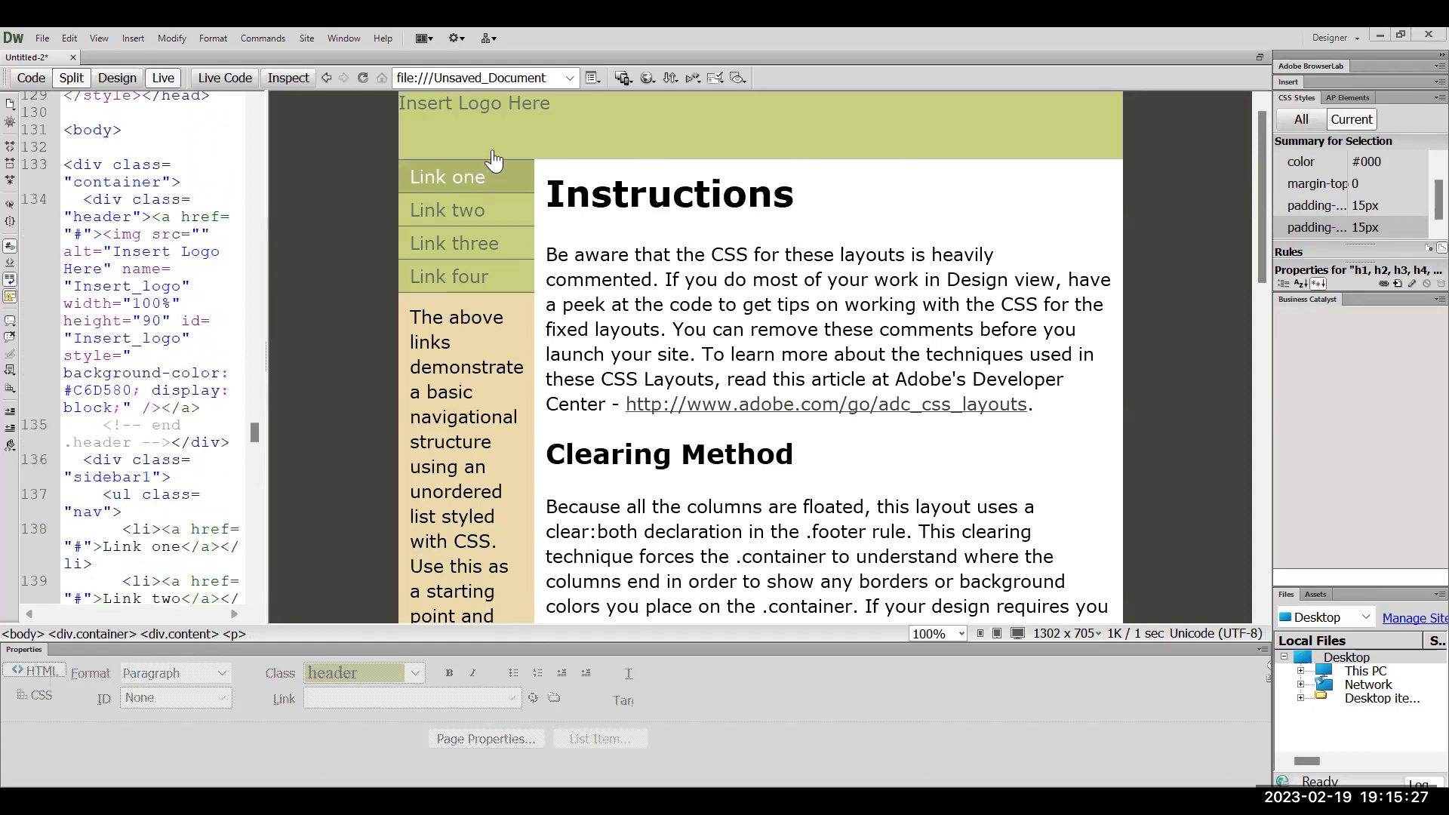
pyautogui.click(215, 259)
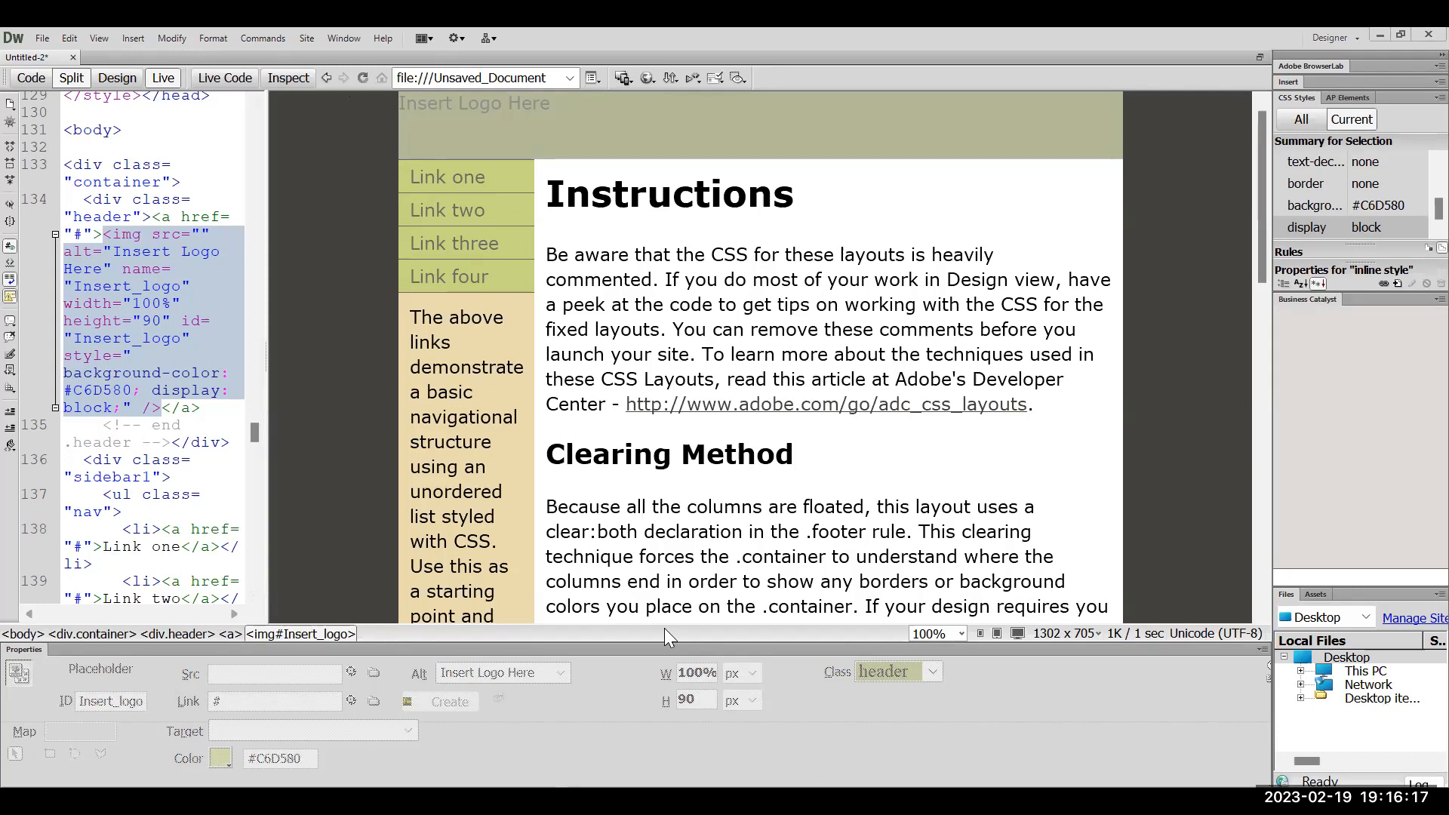
pyautogui.hotkey('alt', 'Tab')
# Search Google Images for 'web banner' and open the yellow Business Banner Design's Freepik page
pyautogui.click(600, 453)
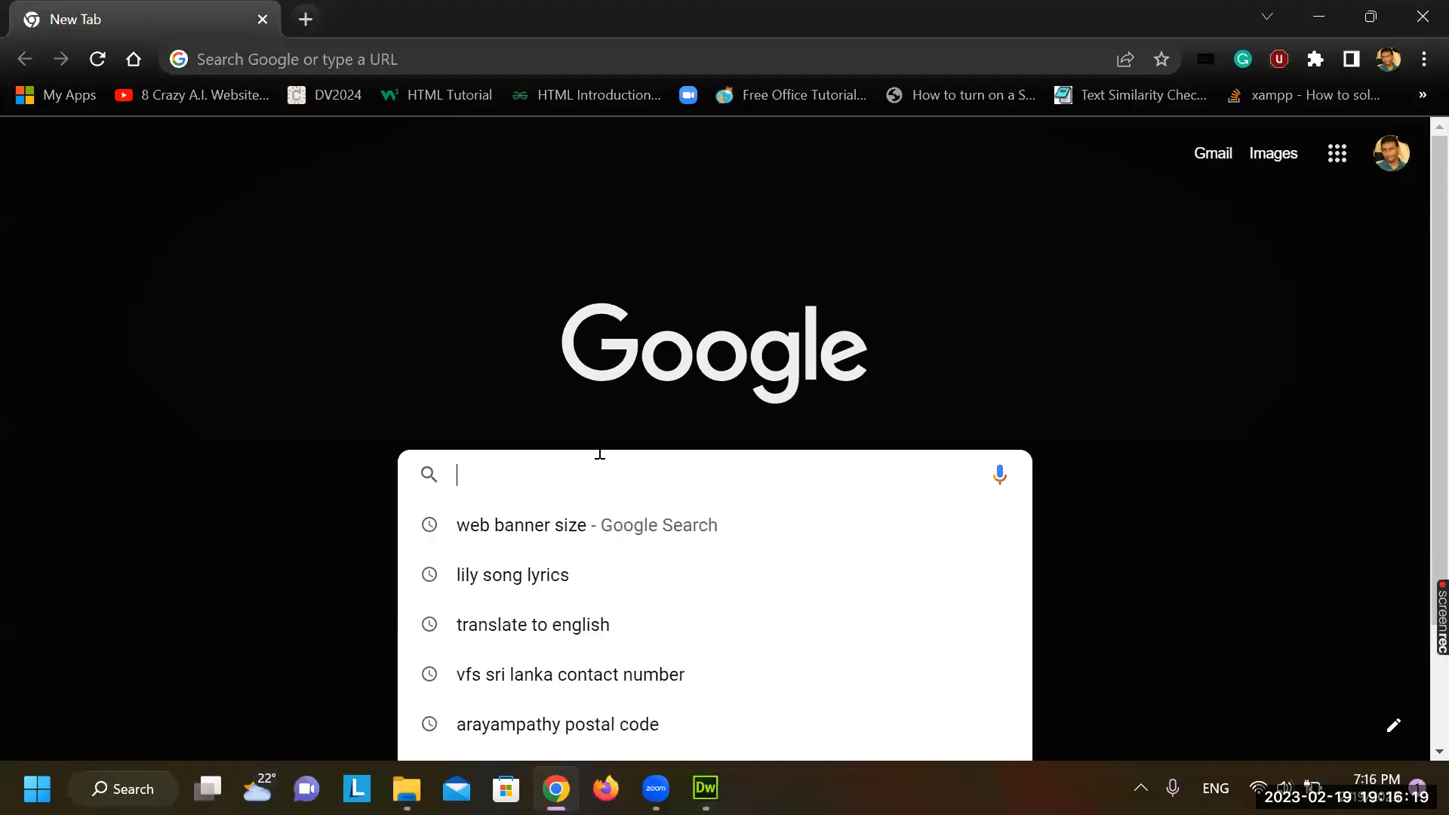
pyautogui.write('web')
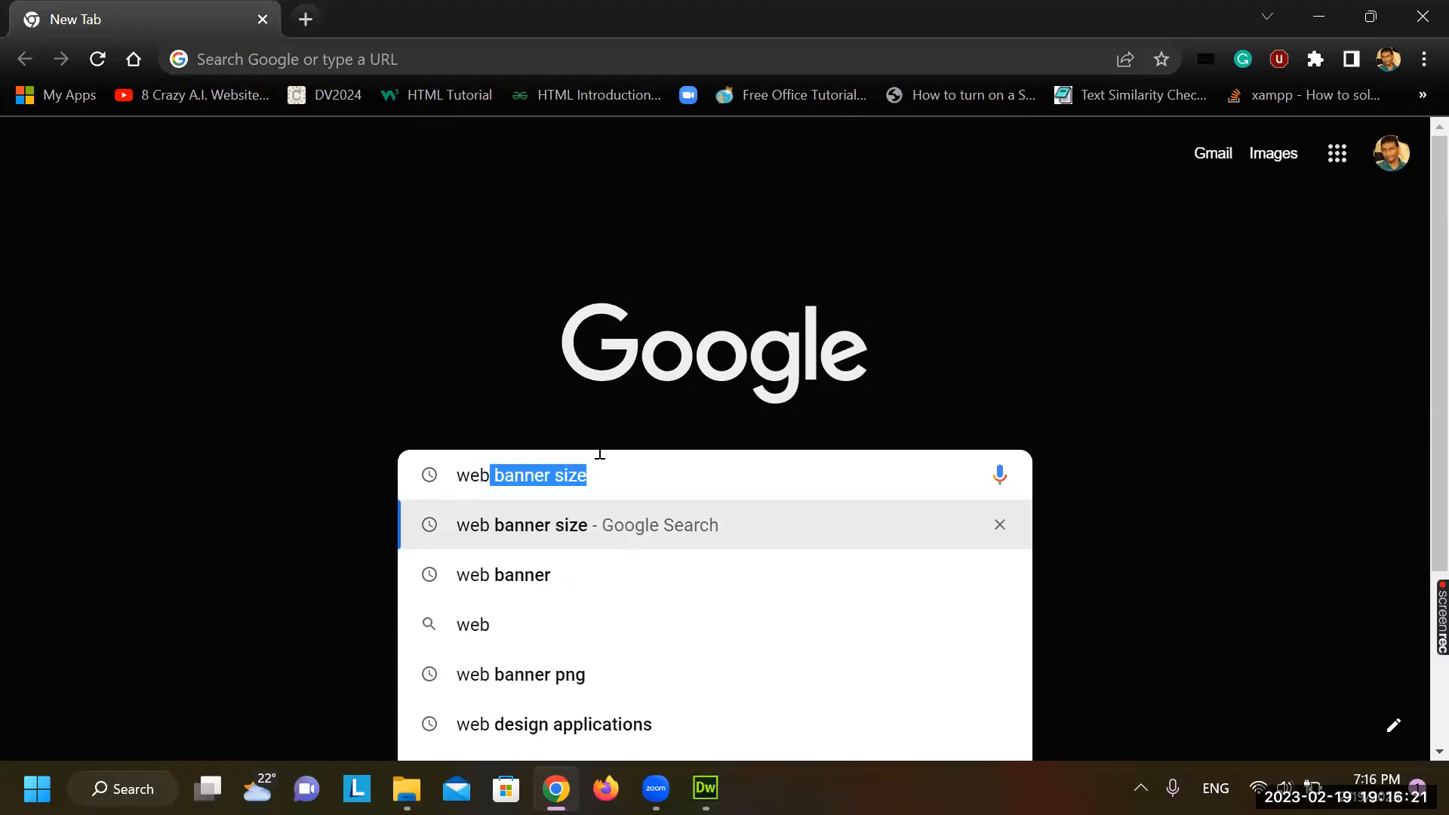
pyautogui.click(516, 560)
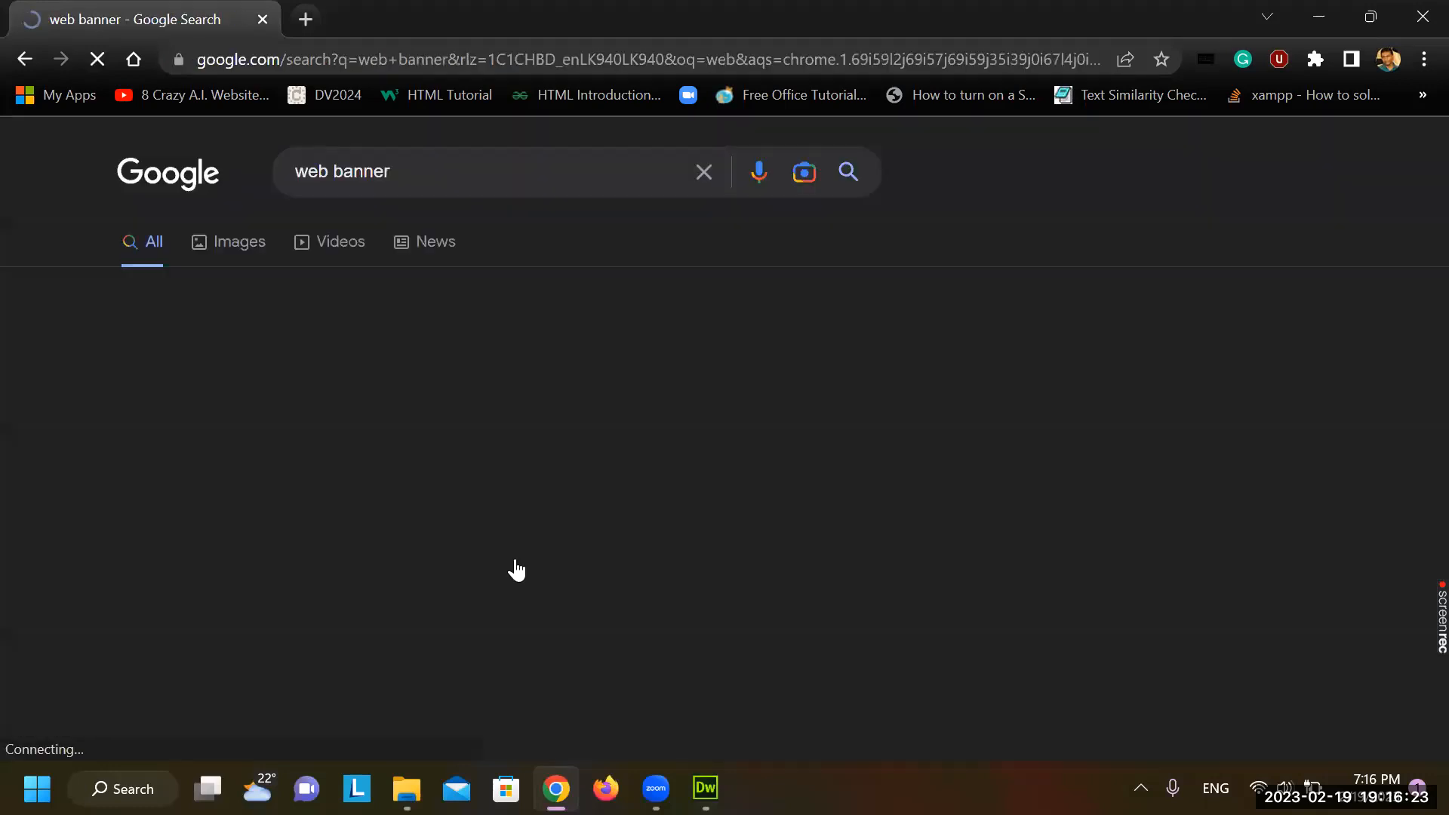
pyautogui.scroll(-5, 515, 568)
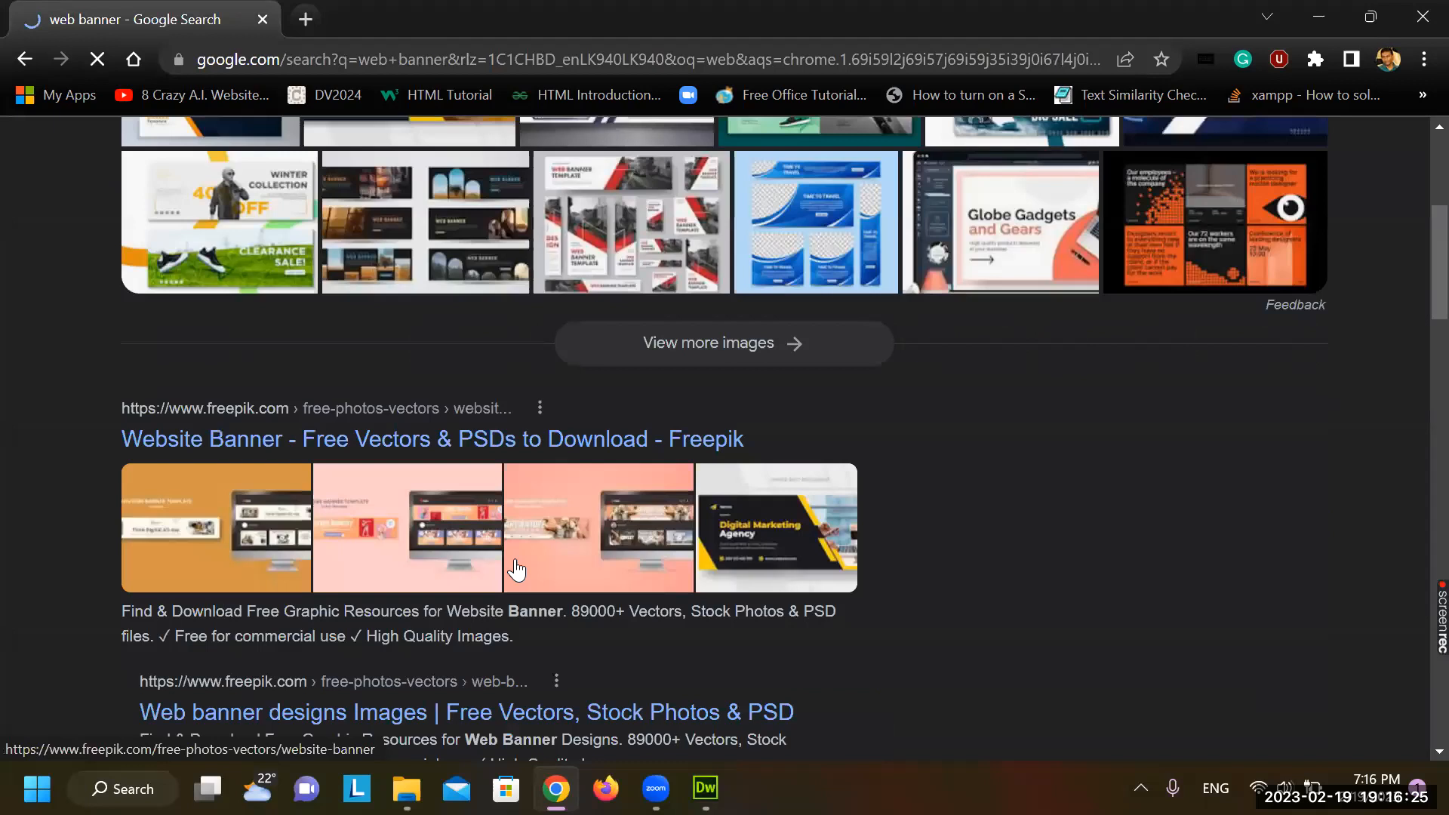
pyautogui.scroll(3, 309, 265)
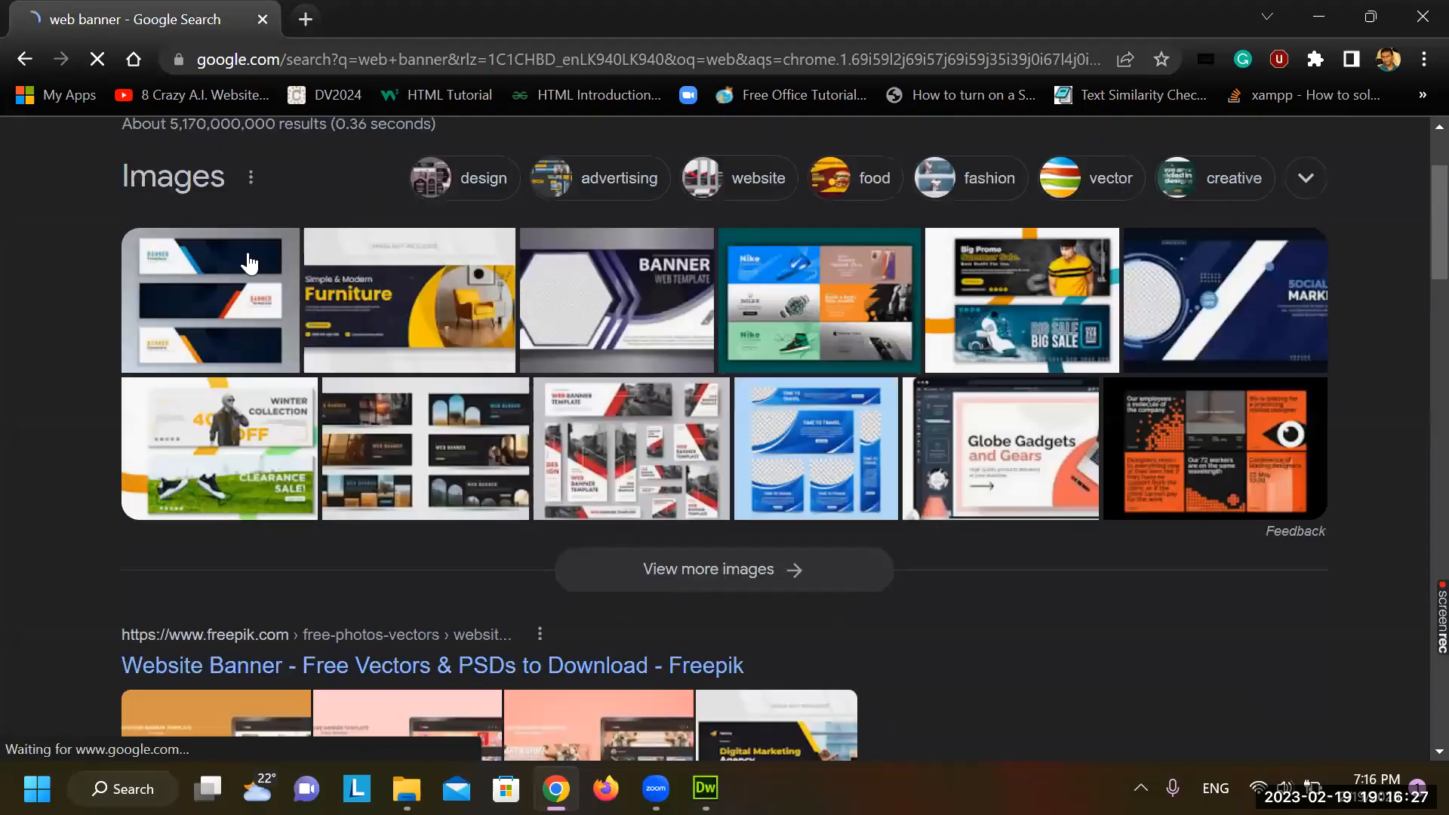
pyautogui.scroll(2, 246, 264)
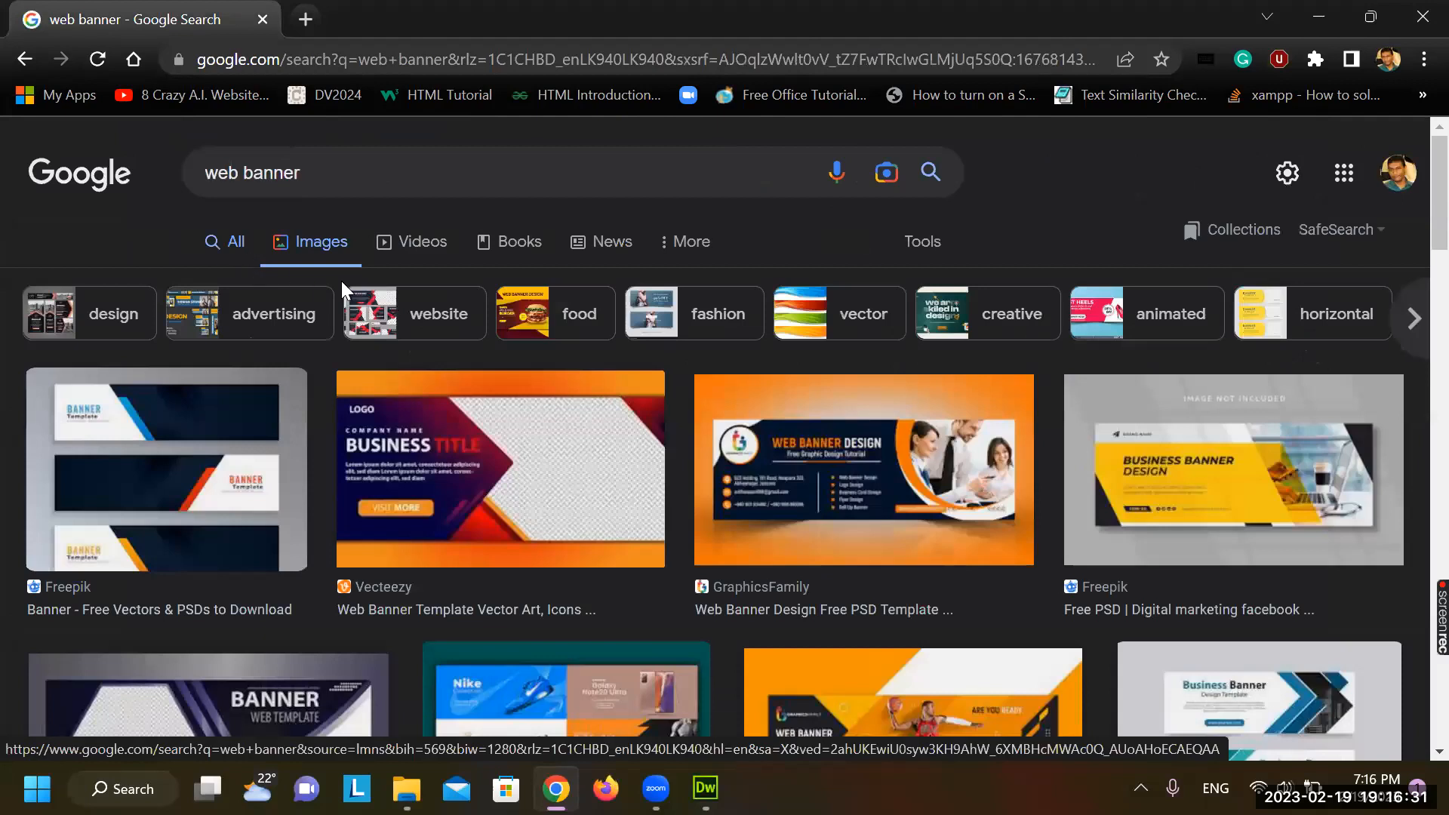
pyautogui.scroll(-1, 638, 438)
pyautogui.scroll(-2, 638, 450)
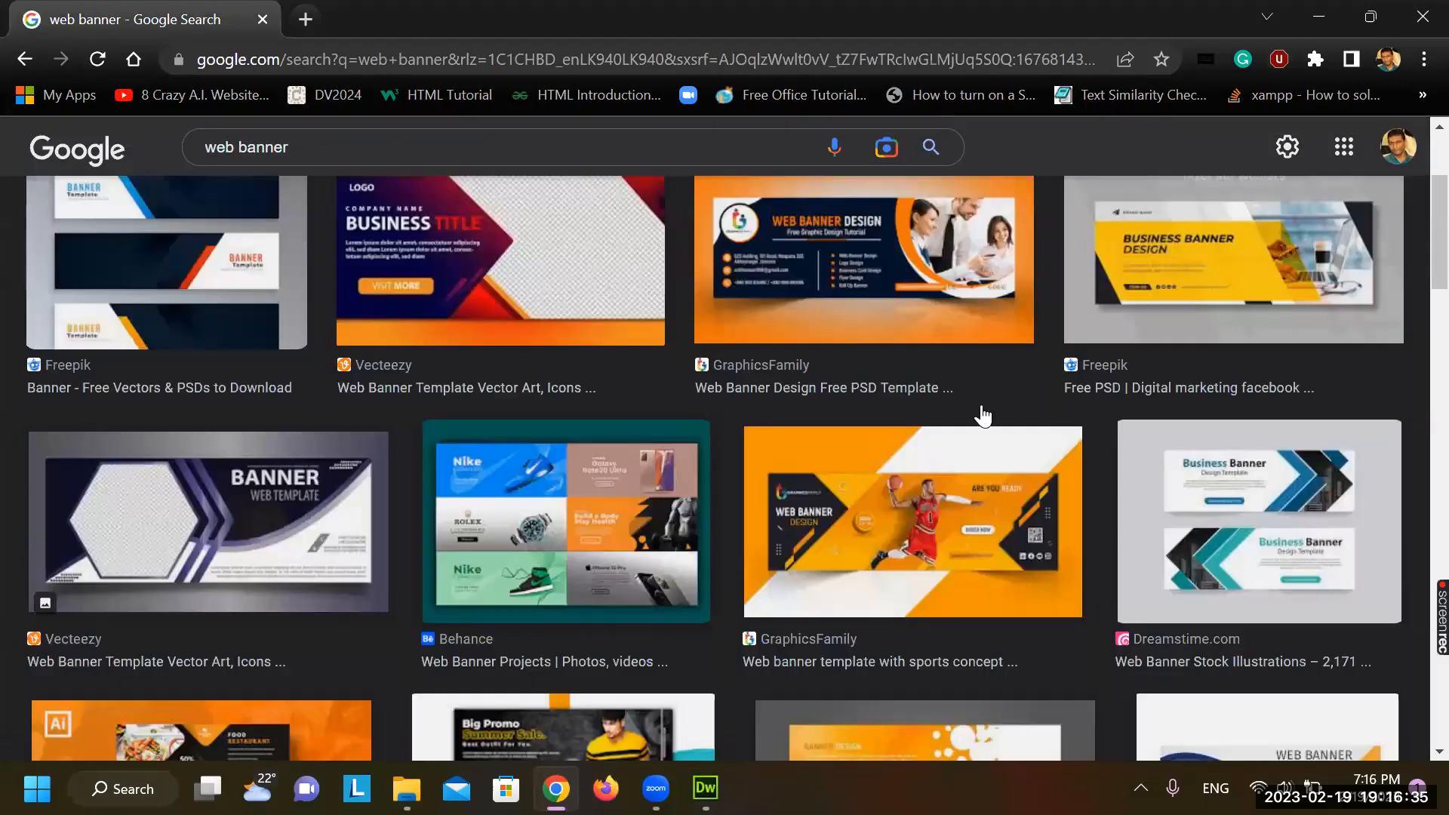
pyautogui.click(1200, 302)
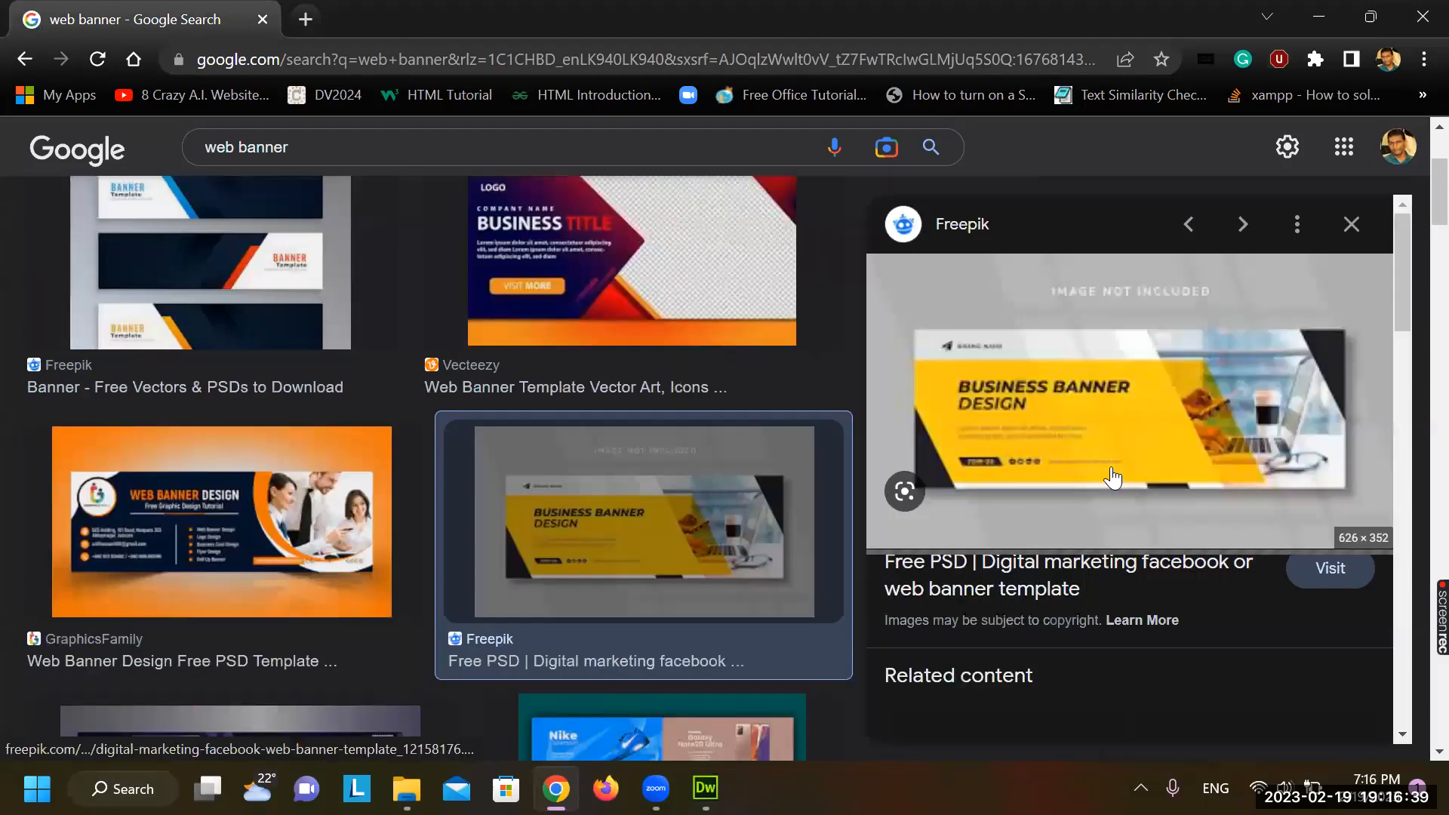
pyautogui.click(1112, 470)
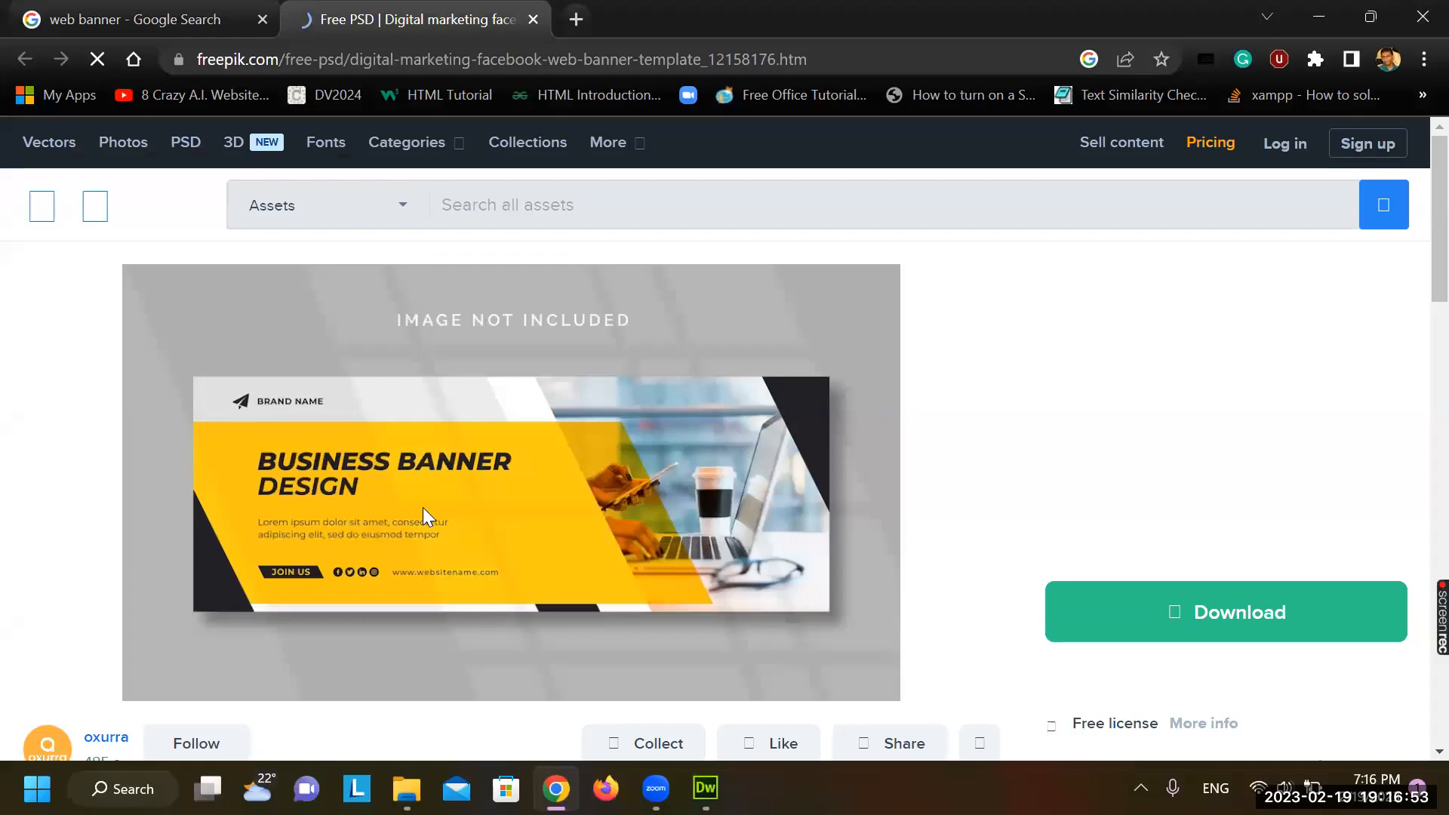
pyautogui.scroll(-3, 423, 507)
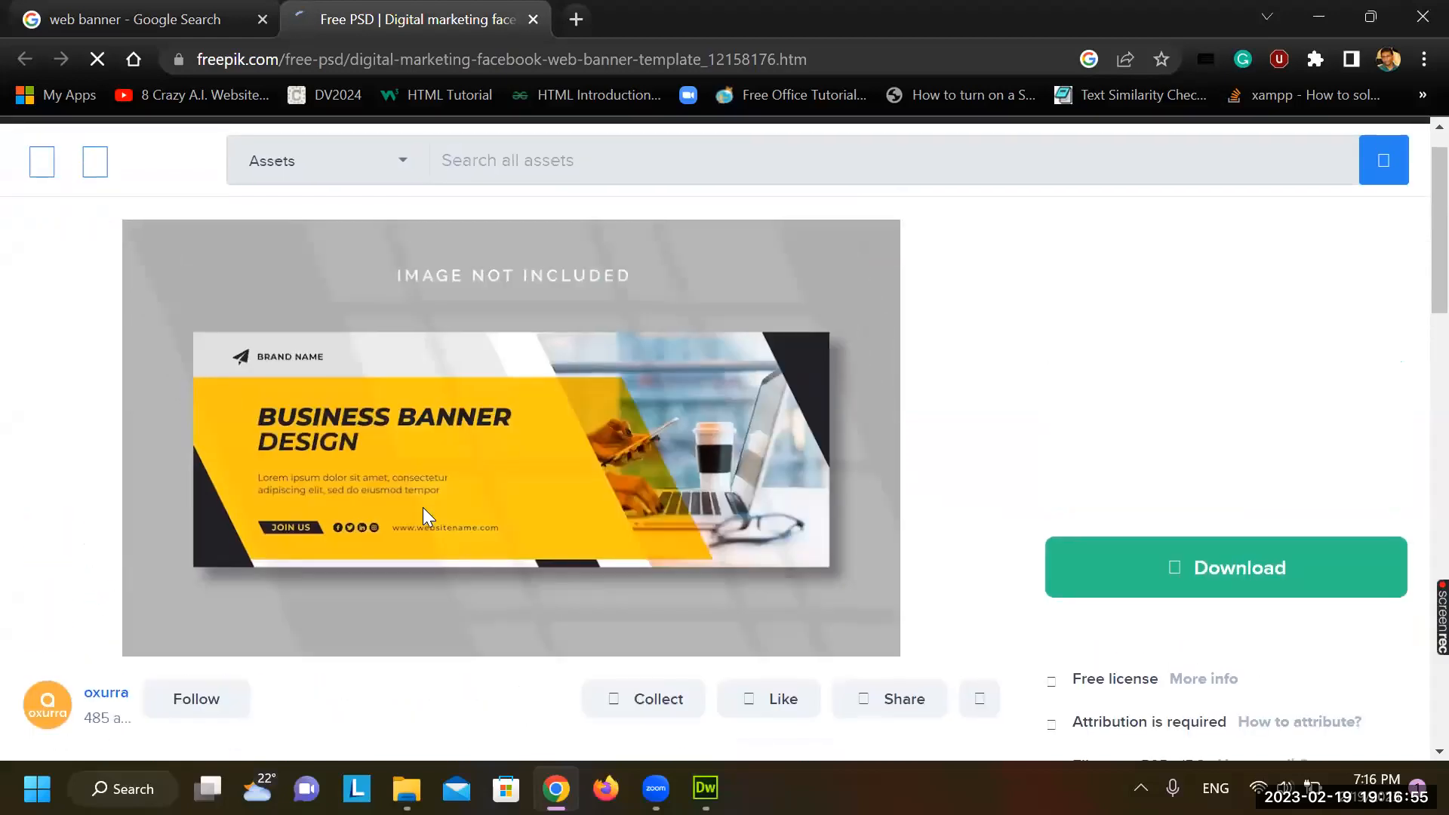
pyautogui.scroll(-1, 423, 507)
pyautogui.scroll(2, 423, 507)
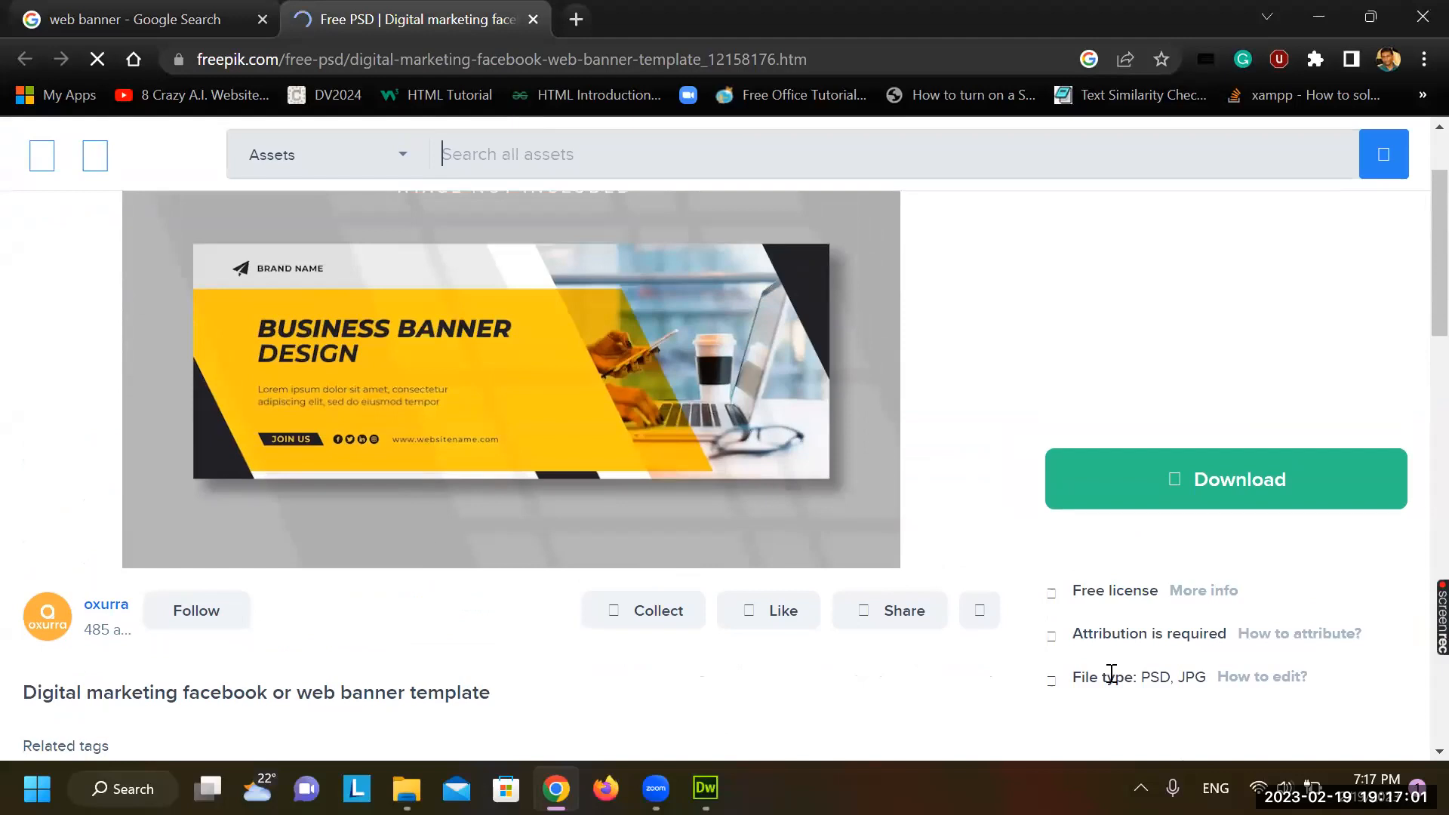
pyautogui.moveTo(1083, 681); pyautogui.dragTo(1218, 704)
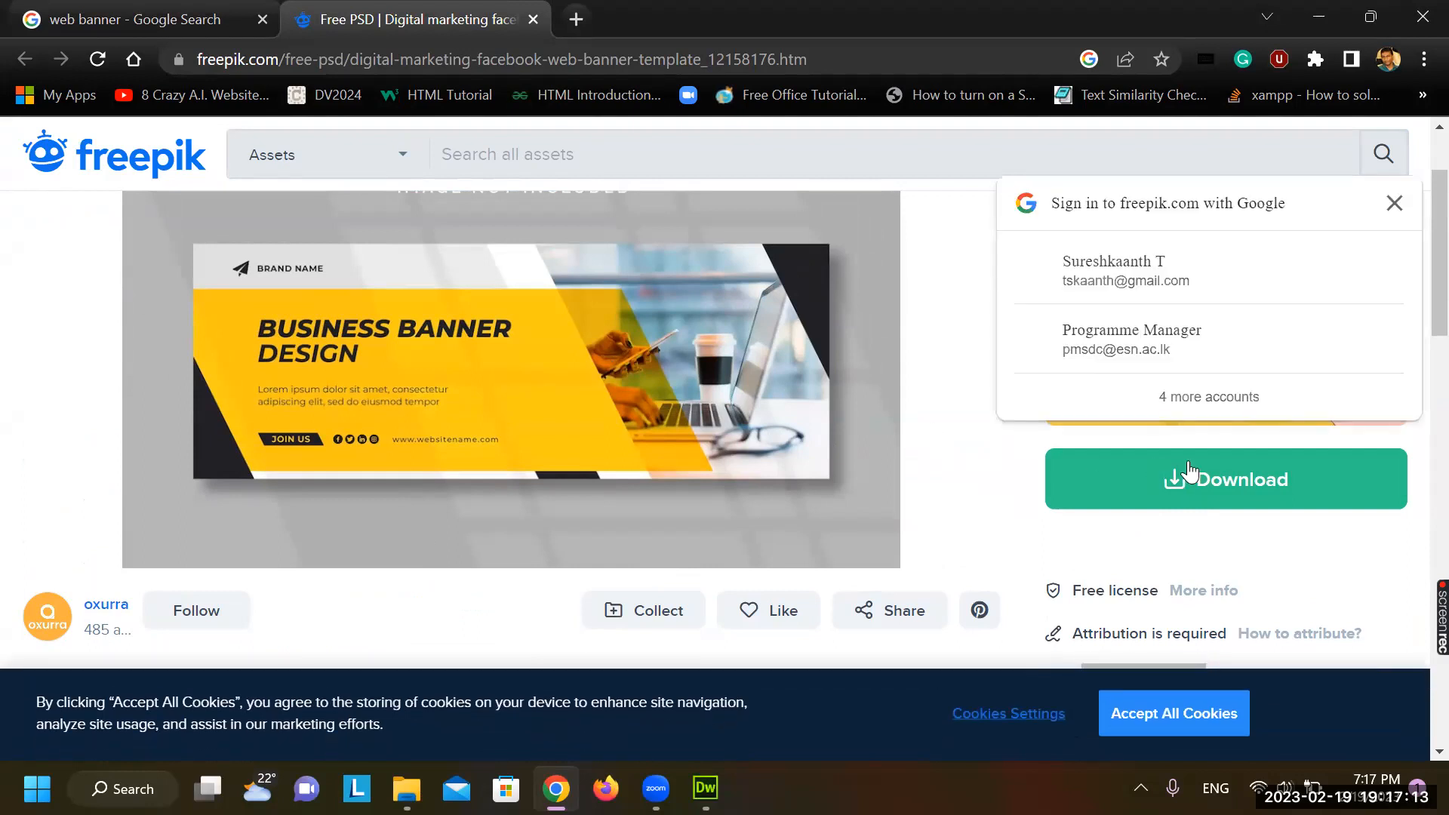
pyautogui.click(1394, 204)
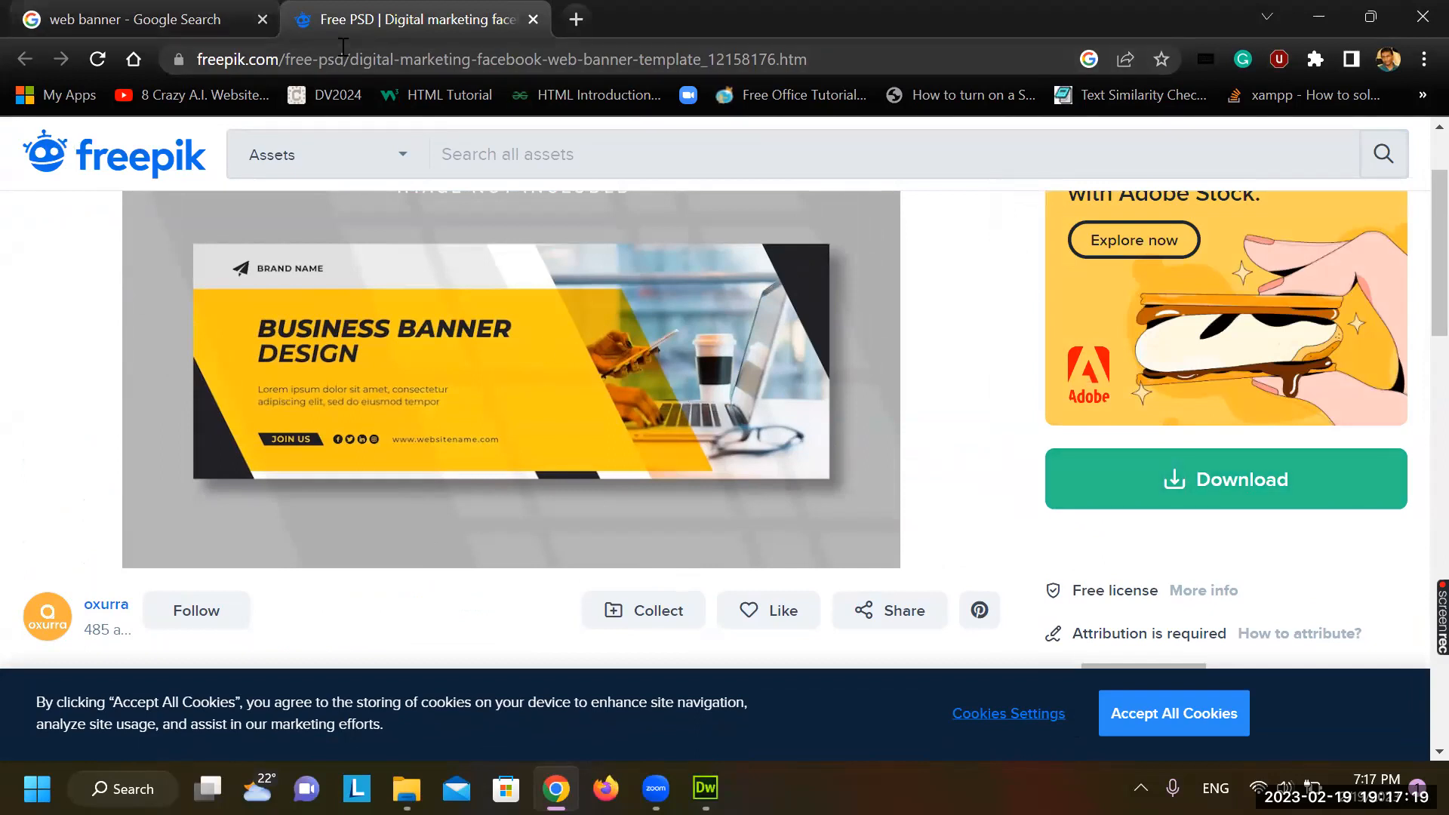
pyautogui.rightClick(384, 326)
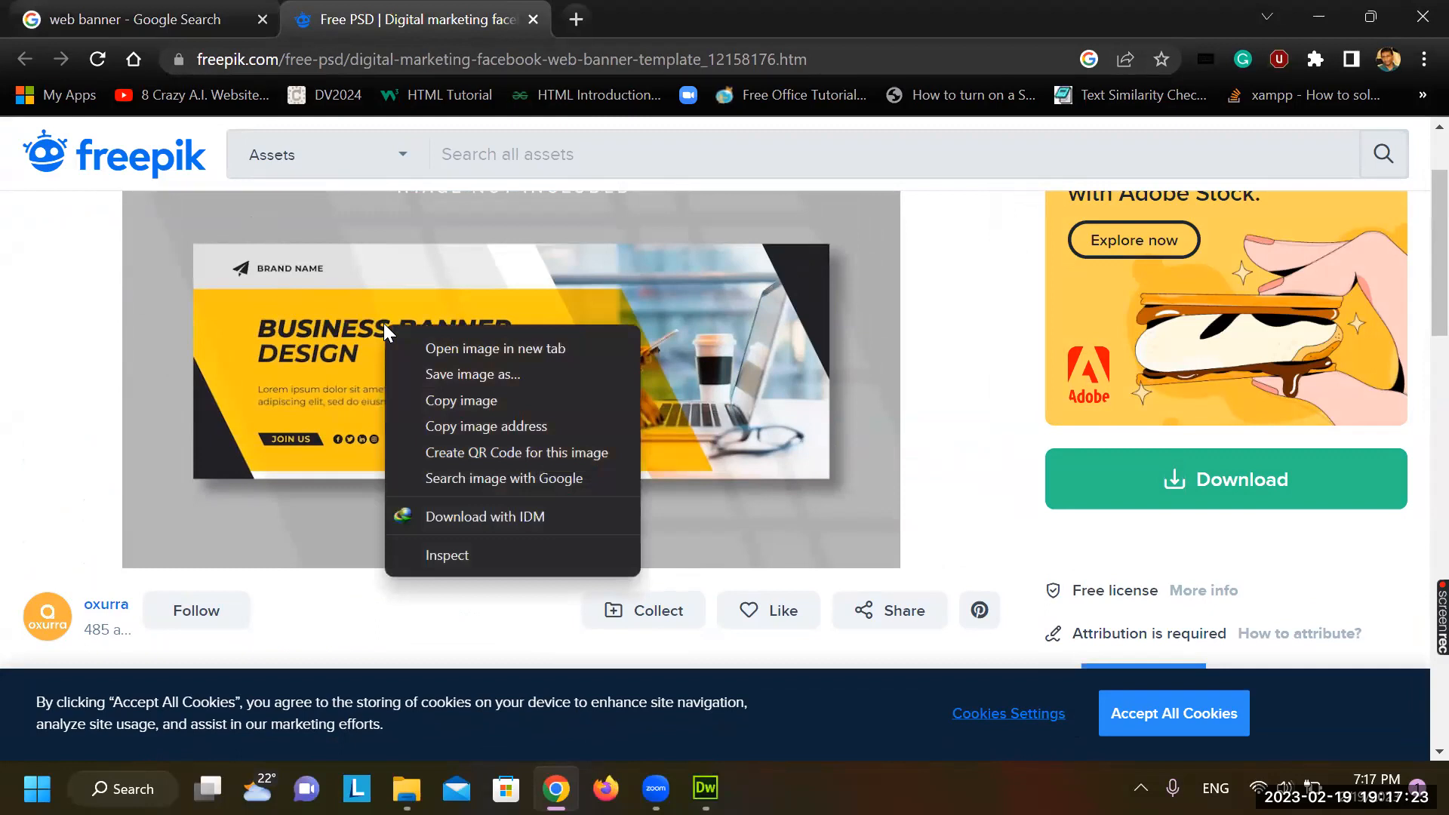
pyautogui.rightClick(318, 329)
pyautogui.press('Escape')
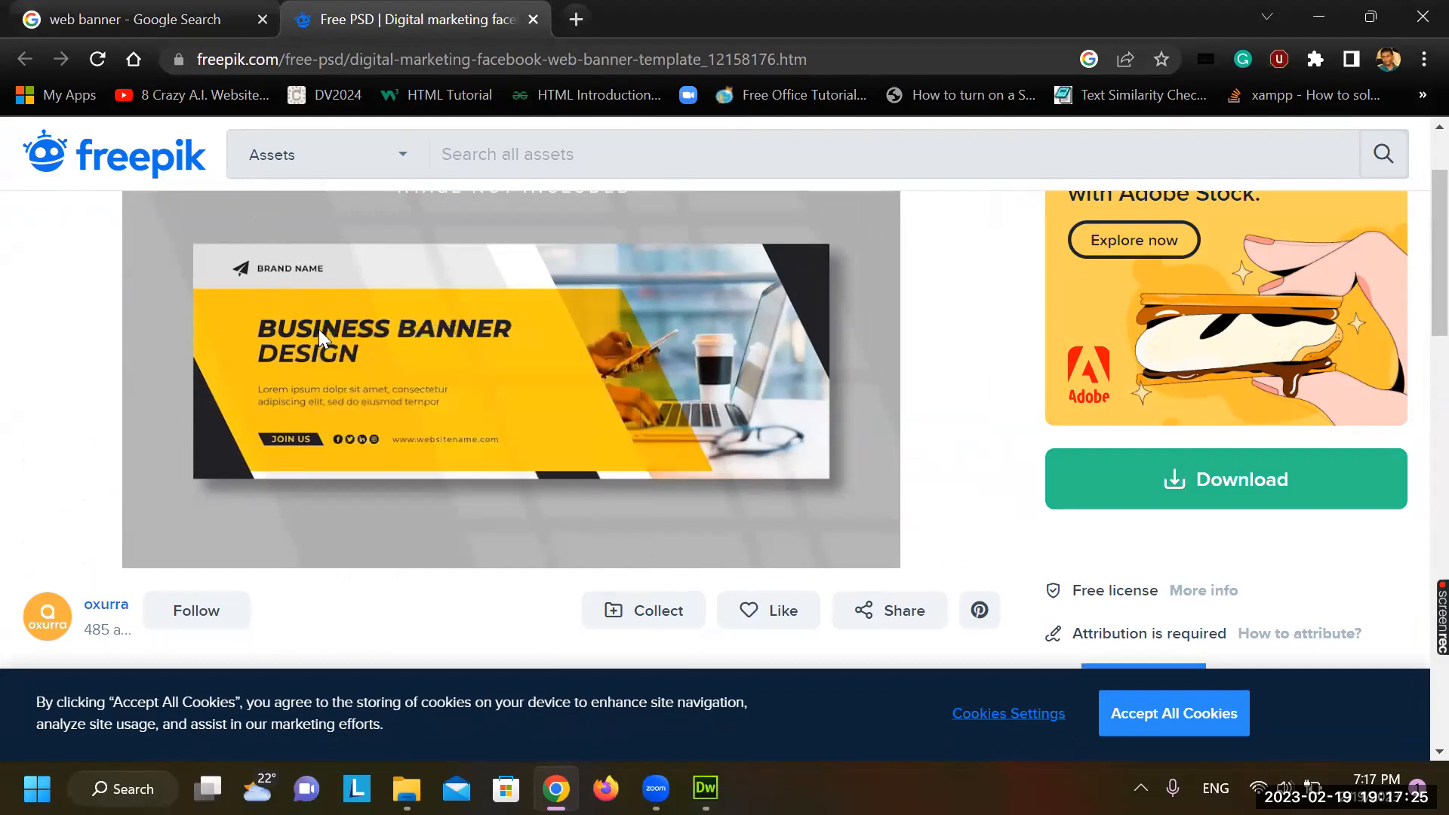
pyautogui.rightClick(318, 329)
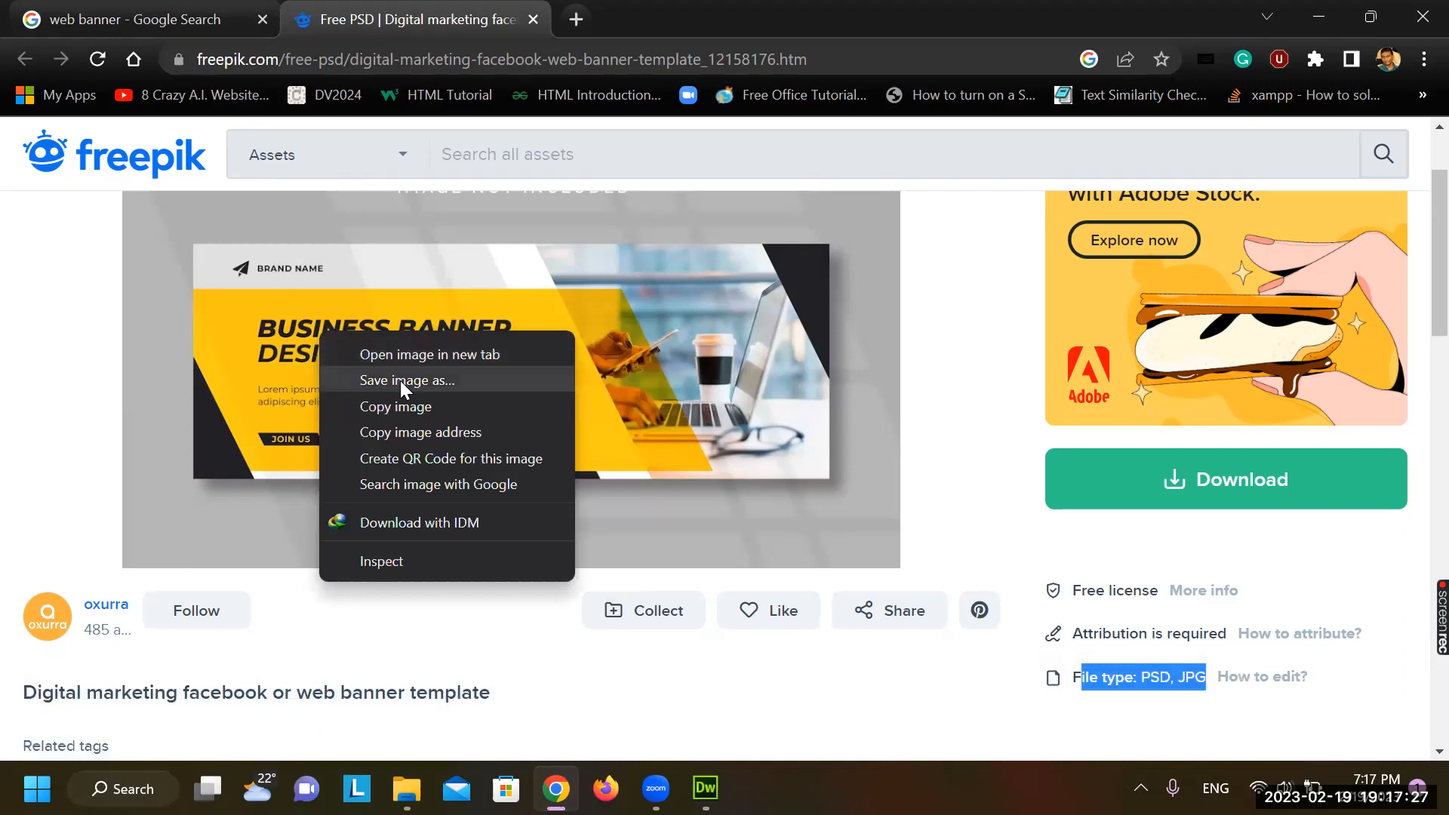
pyautogui.click(400, 381)
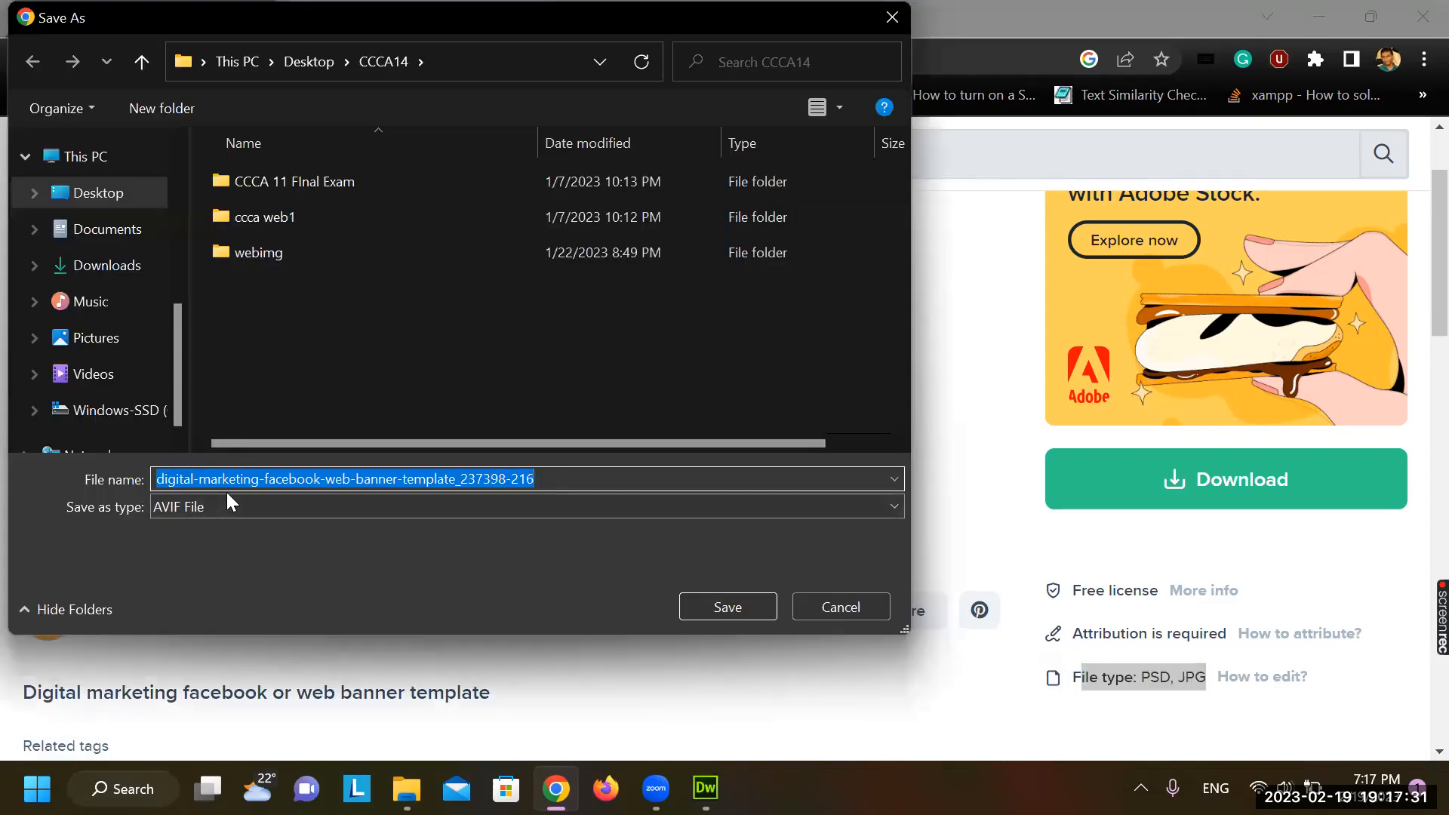
pyautogui.click(207, 507)
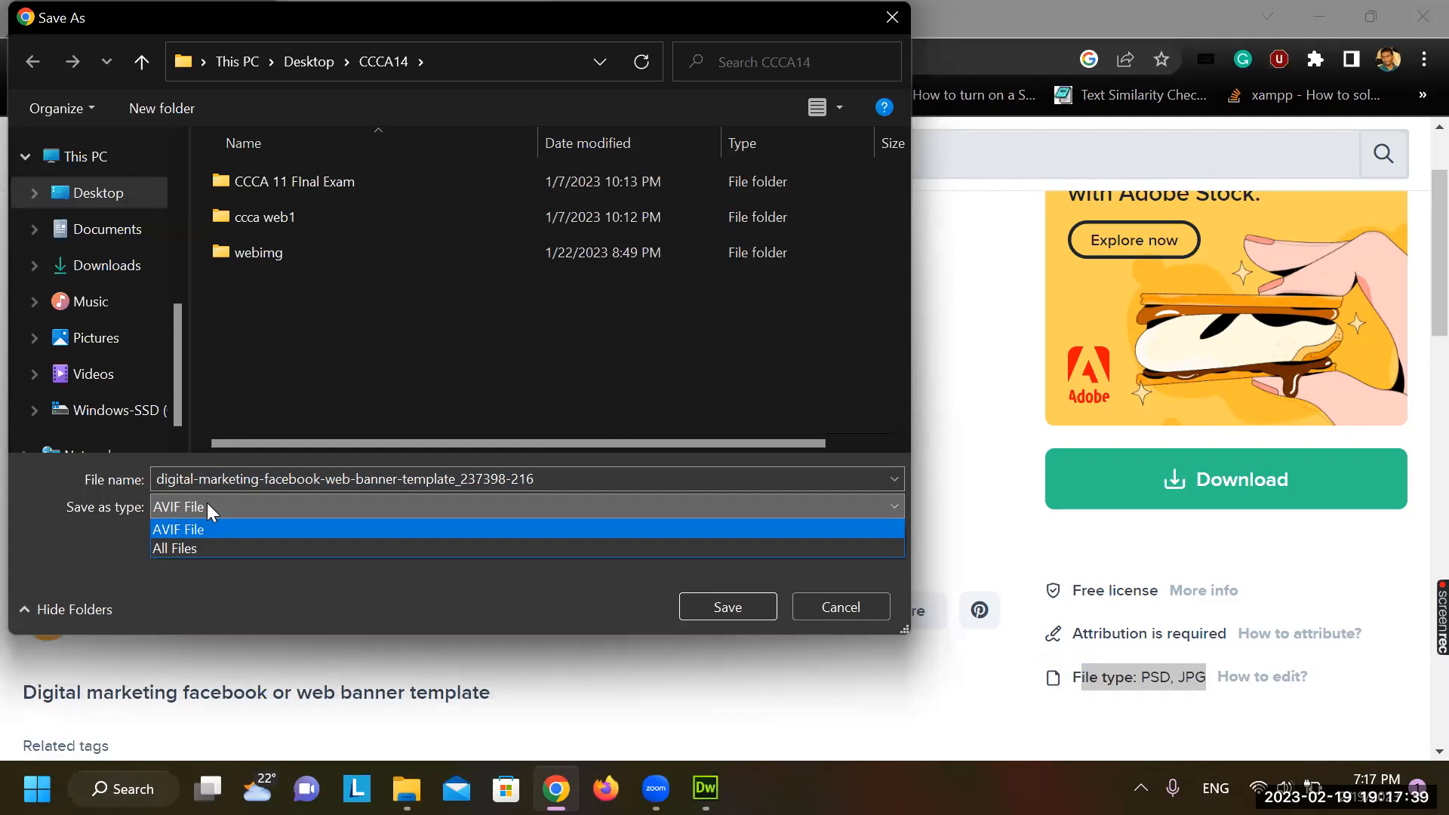
pyautogui.click(865, 607)
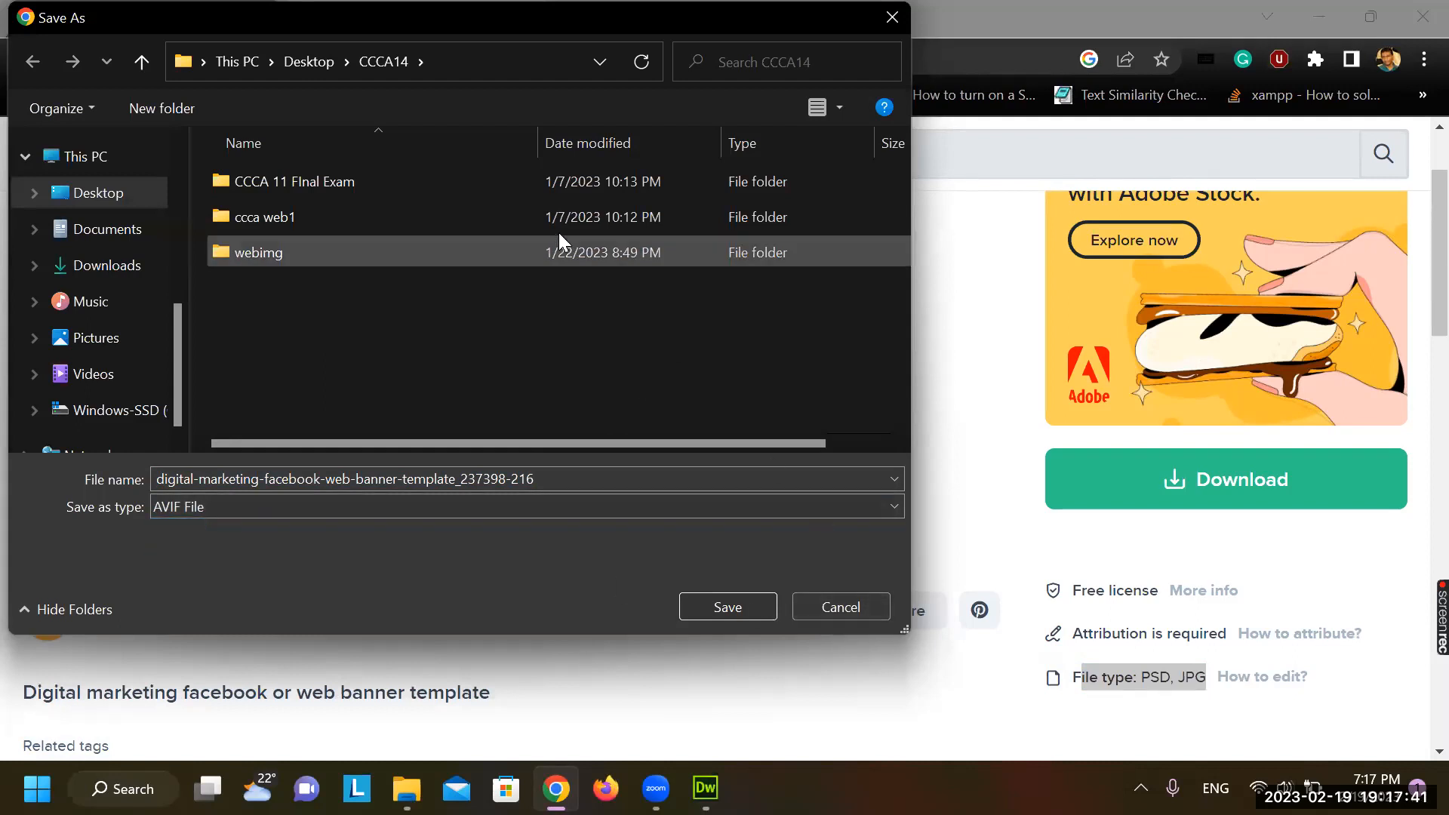
pyautogui.click(854, 593)
pyautogui.scroll(-1, 862, 576)
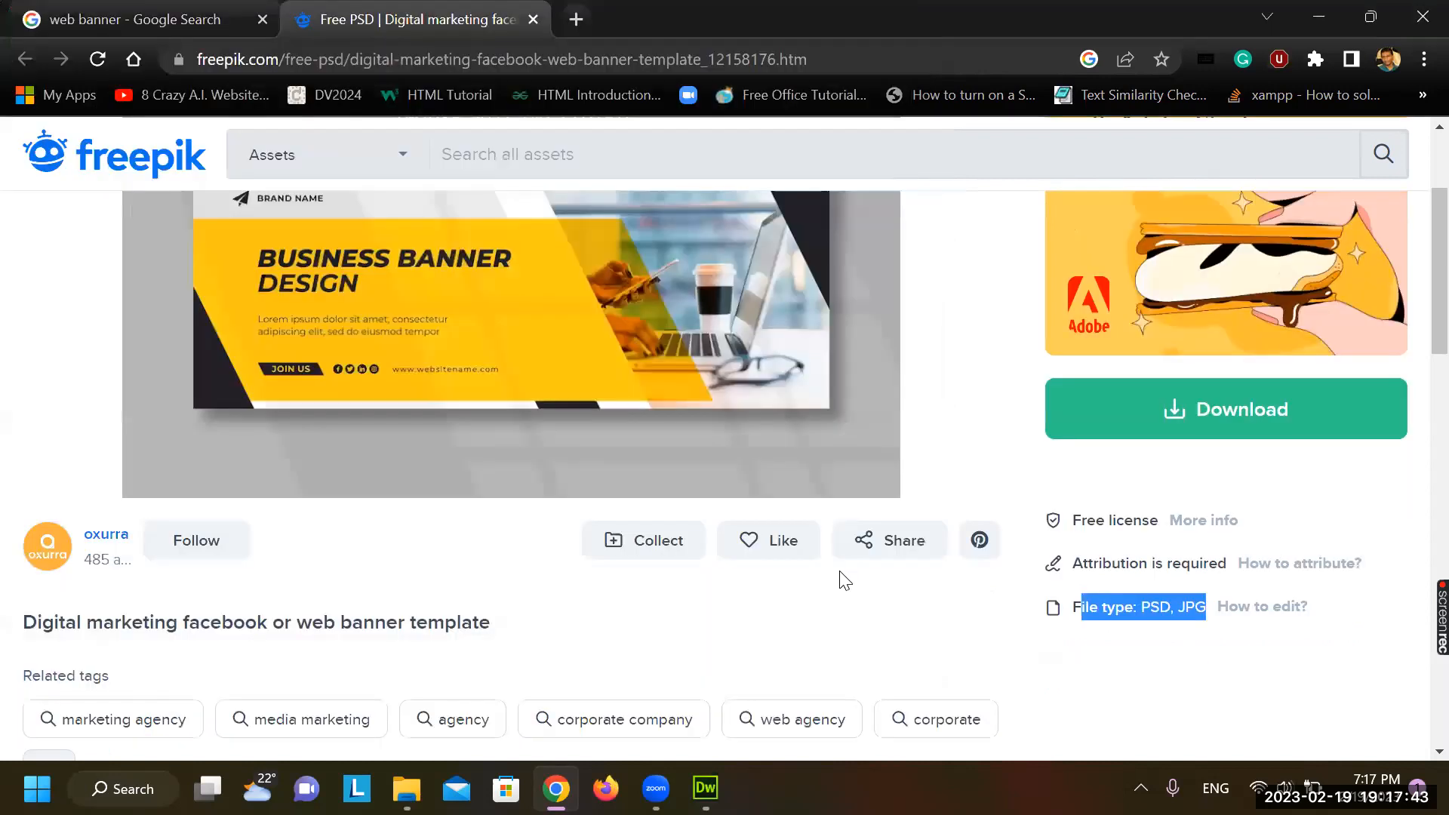
# Go back to the image results and open the Vecteezy web banner template page, closing its promo popup
pyautogui.rightClick(575, 409)
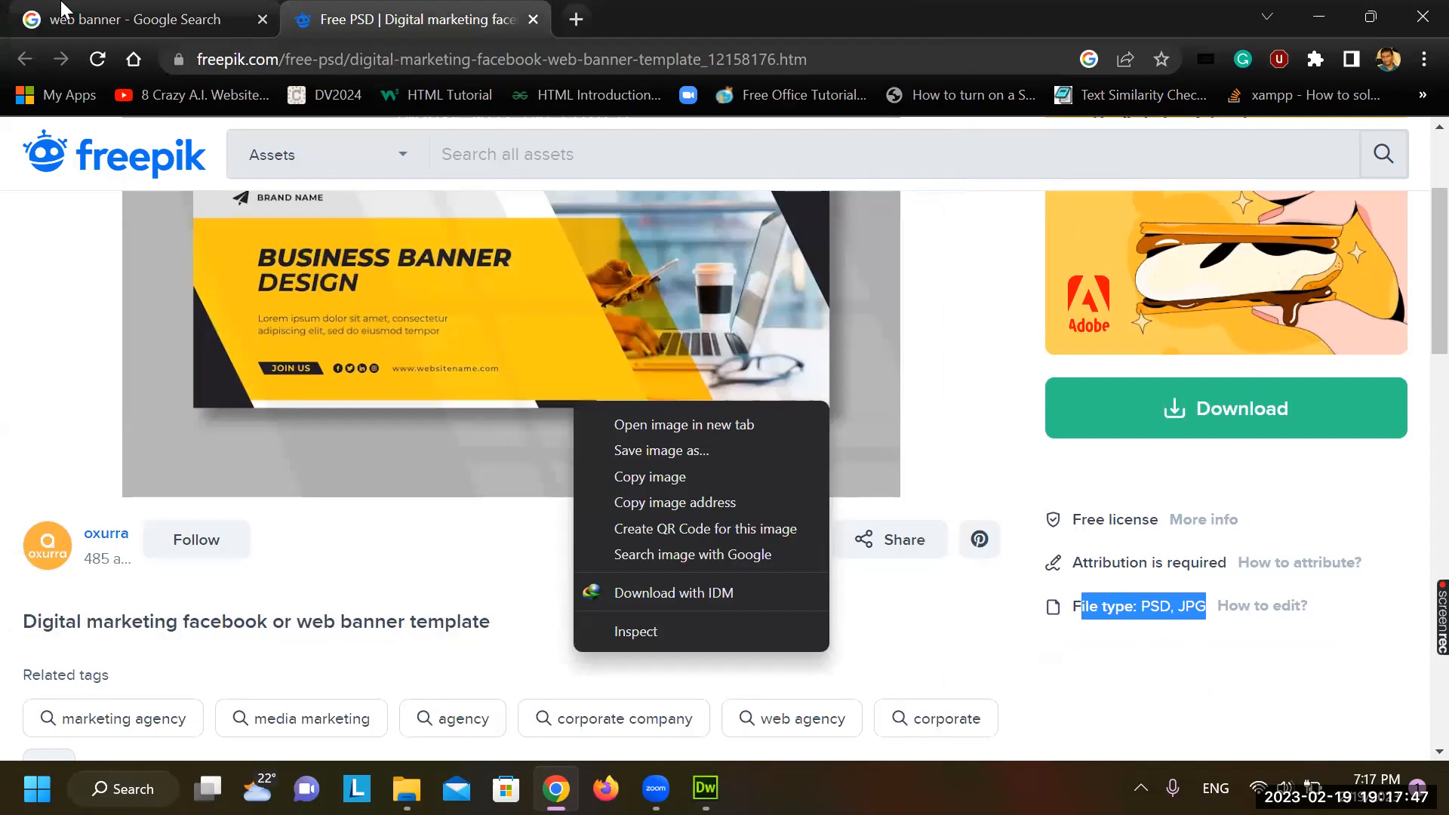
pyautogui.click(65, 19)
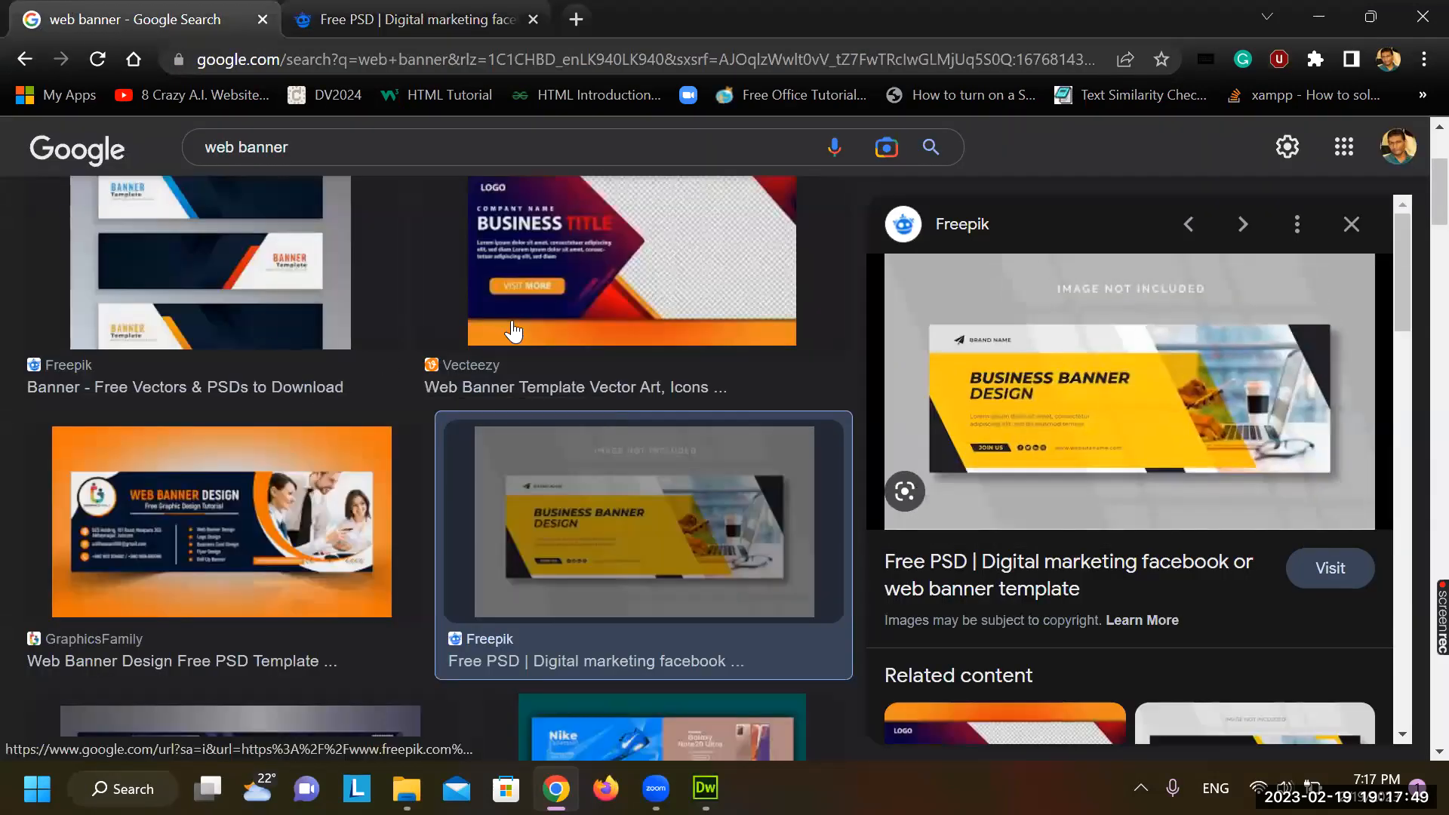
pyautogui.click(559, 332)
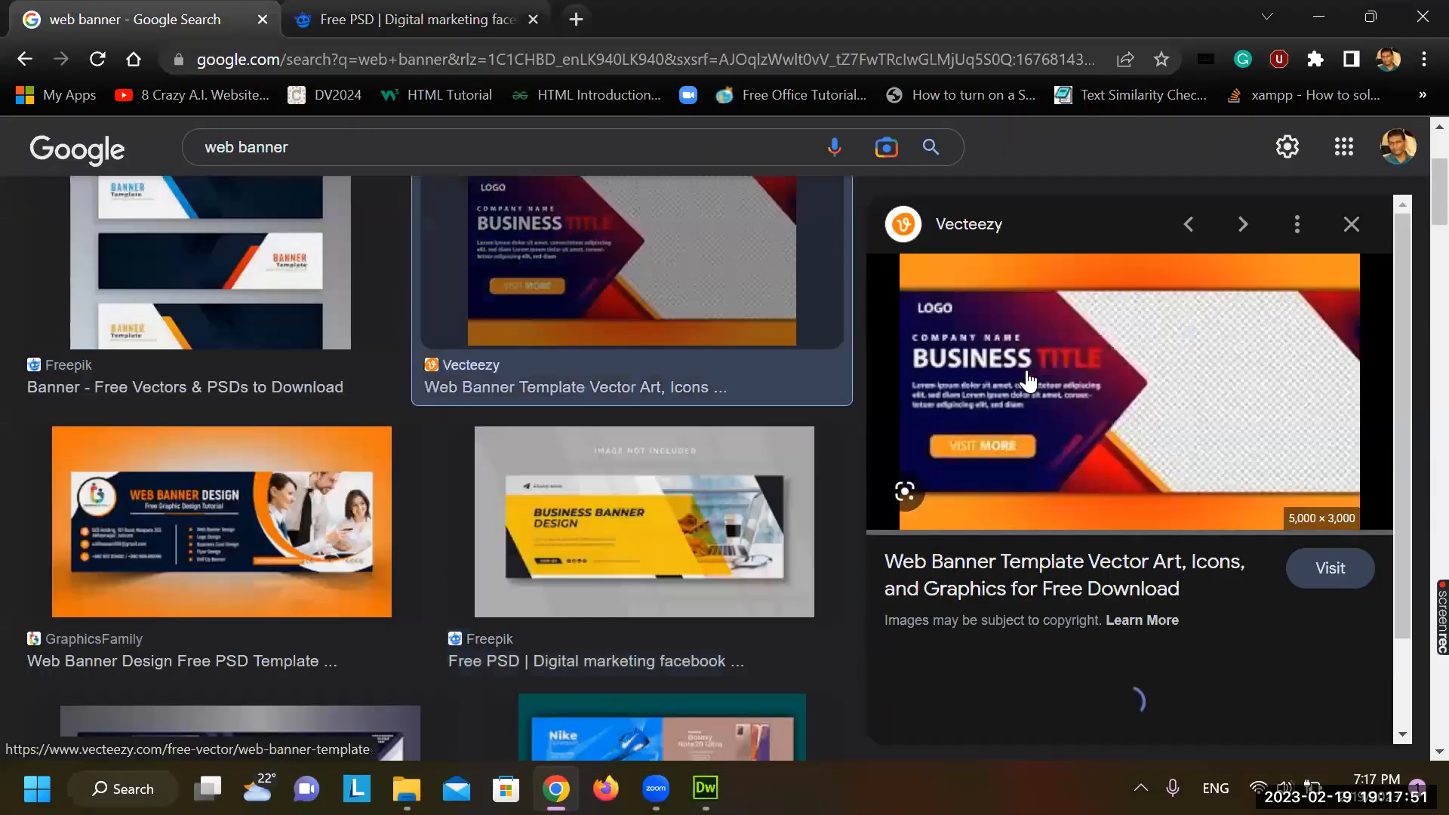
pyautogui.click(1028, 378)
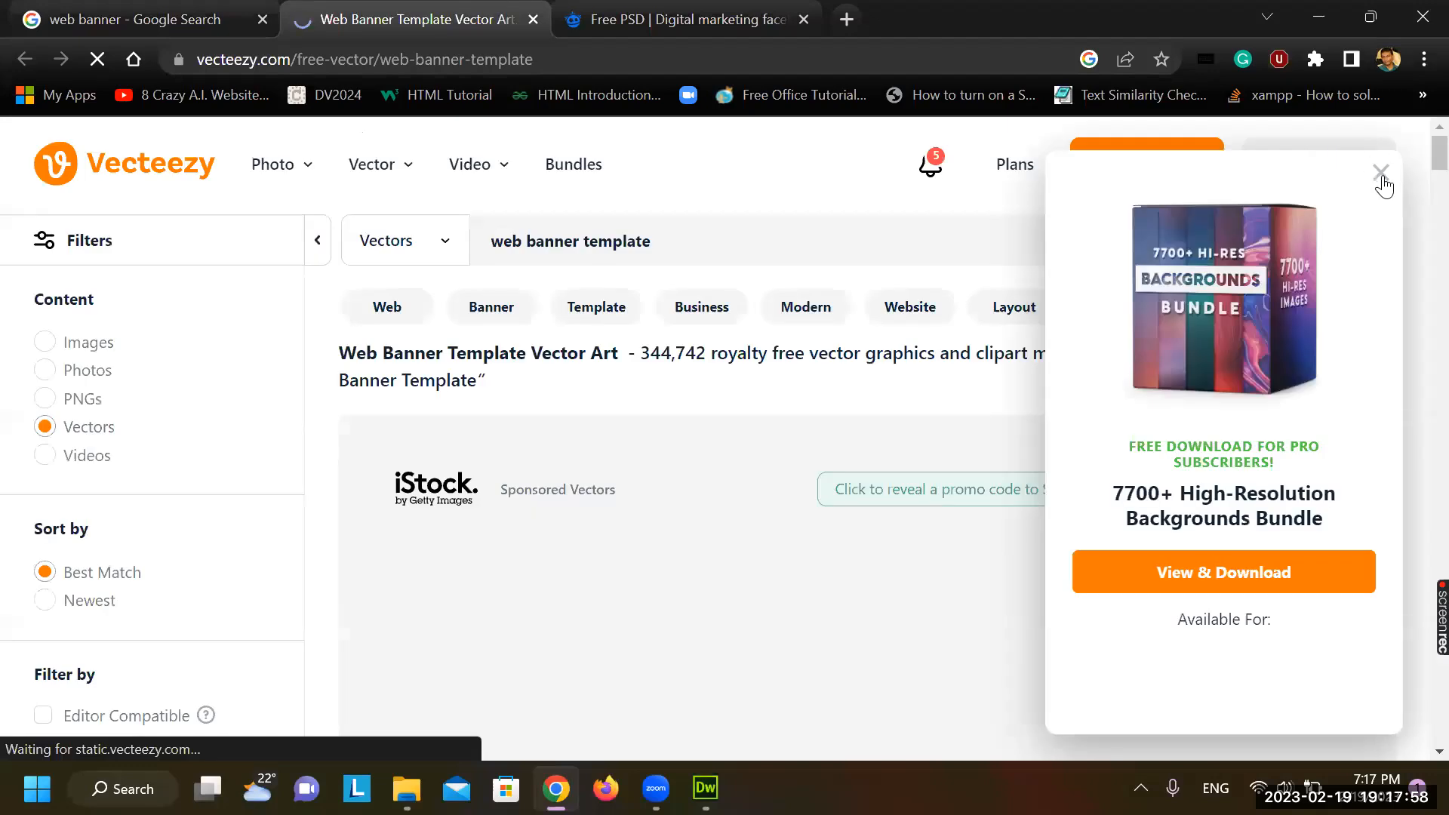
pyautogui.click(1381, 175)
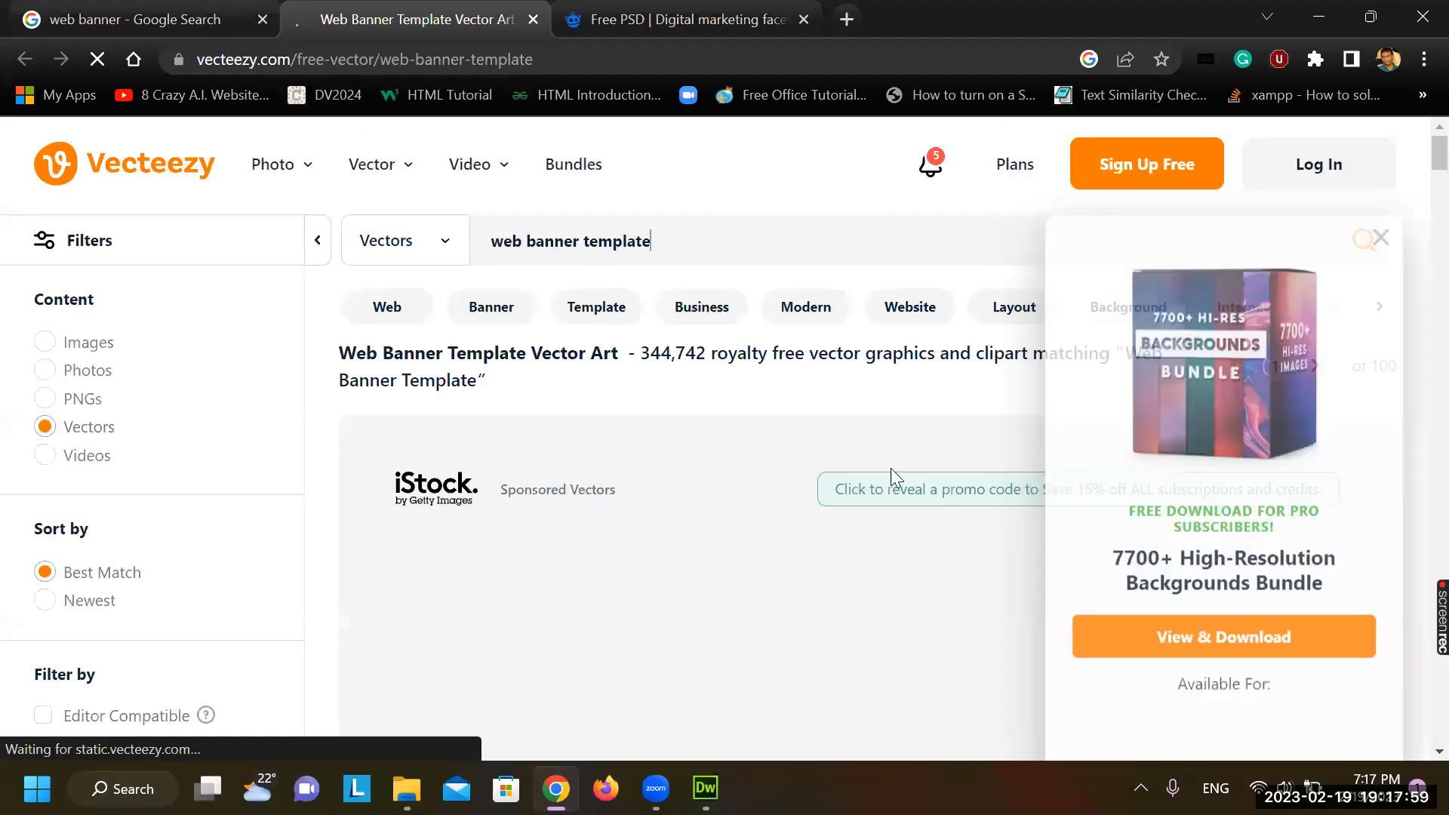
# Open the Explore the World banner on Vecteezy, dismiss the sign-in popup, and return to Google results
pyautogui.scroll(-4, 723, 511)
pyautogui.scroll(-1, 723, 519)
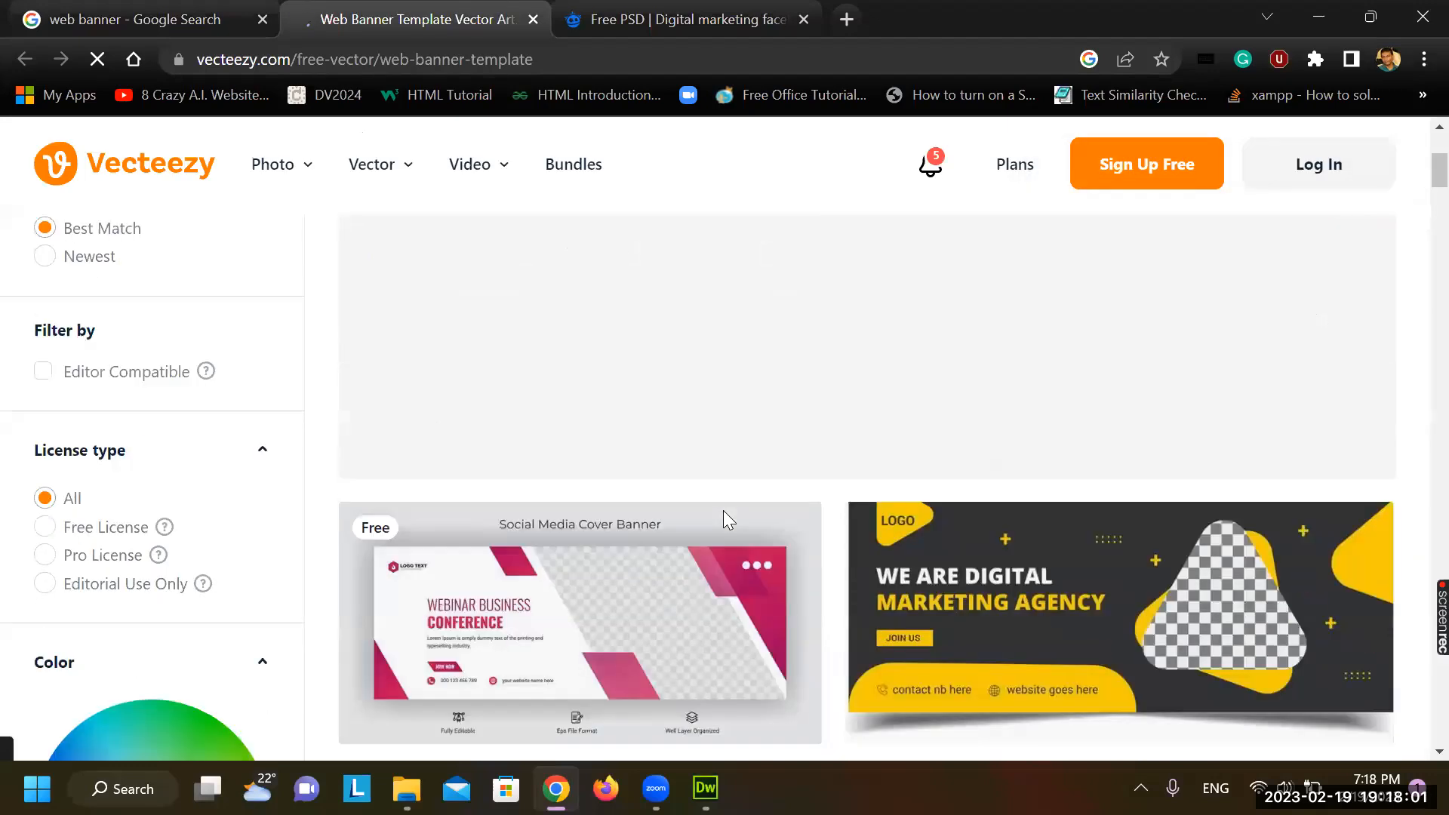
pyautogui.scroll(-3, 724, 510)
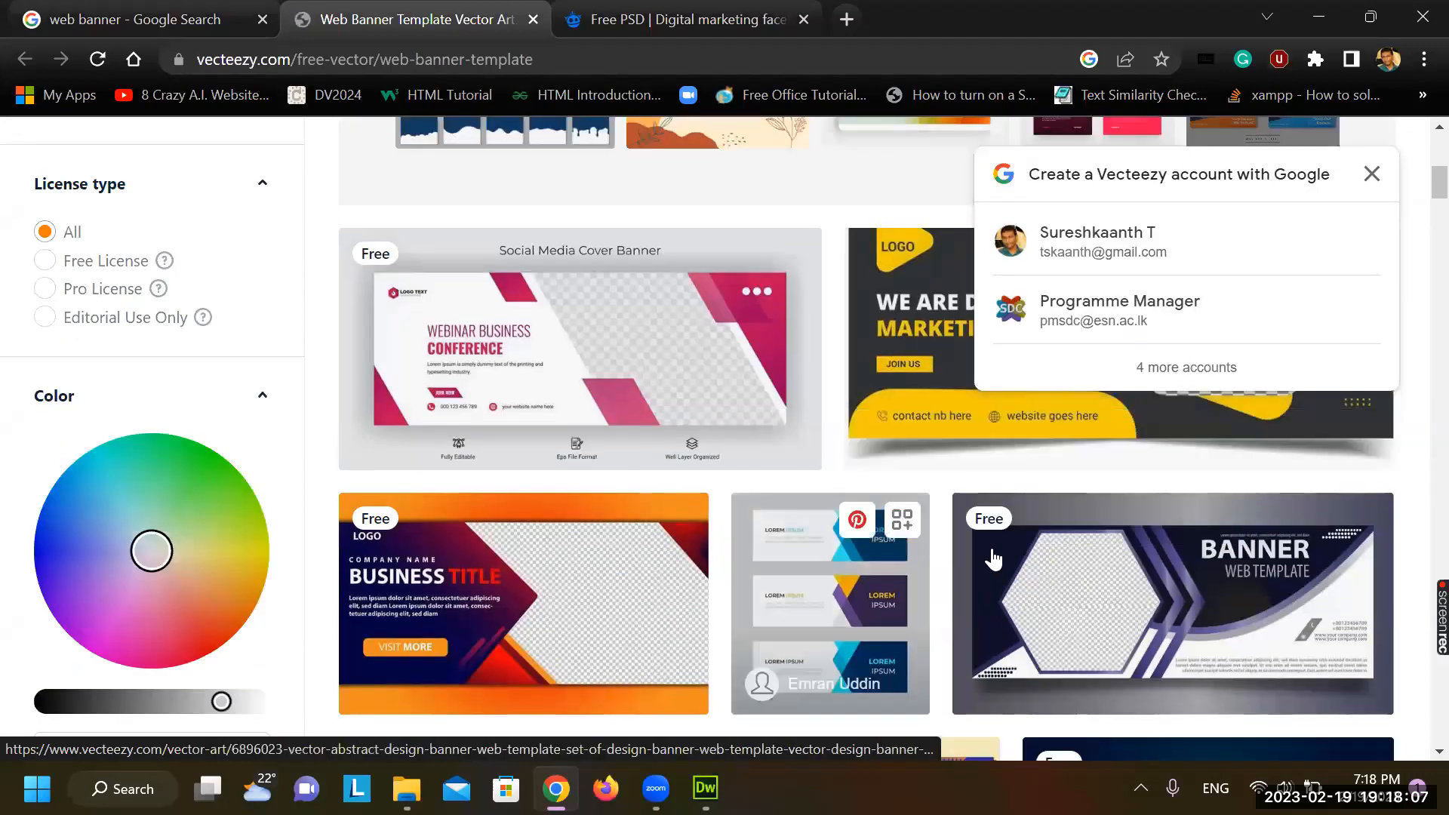
pyautogui.scroll(-1, 993, 559)
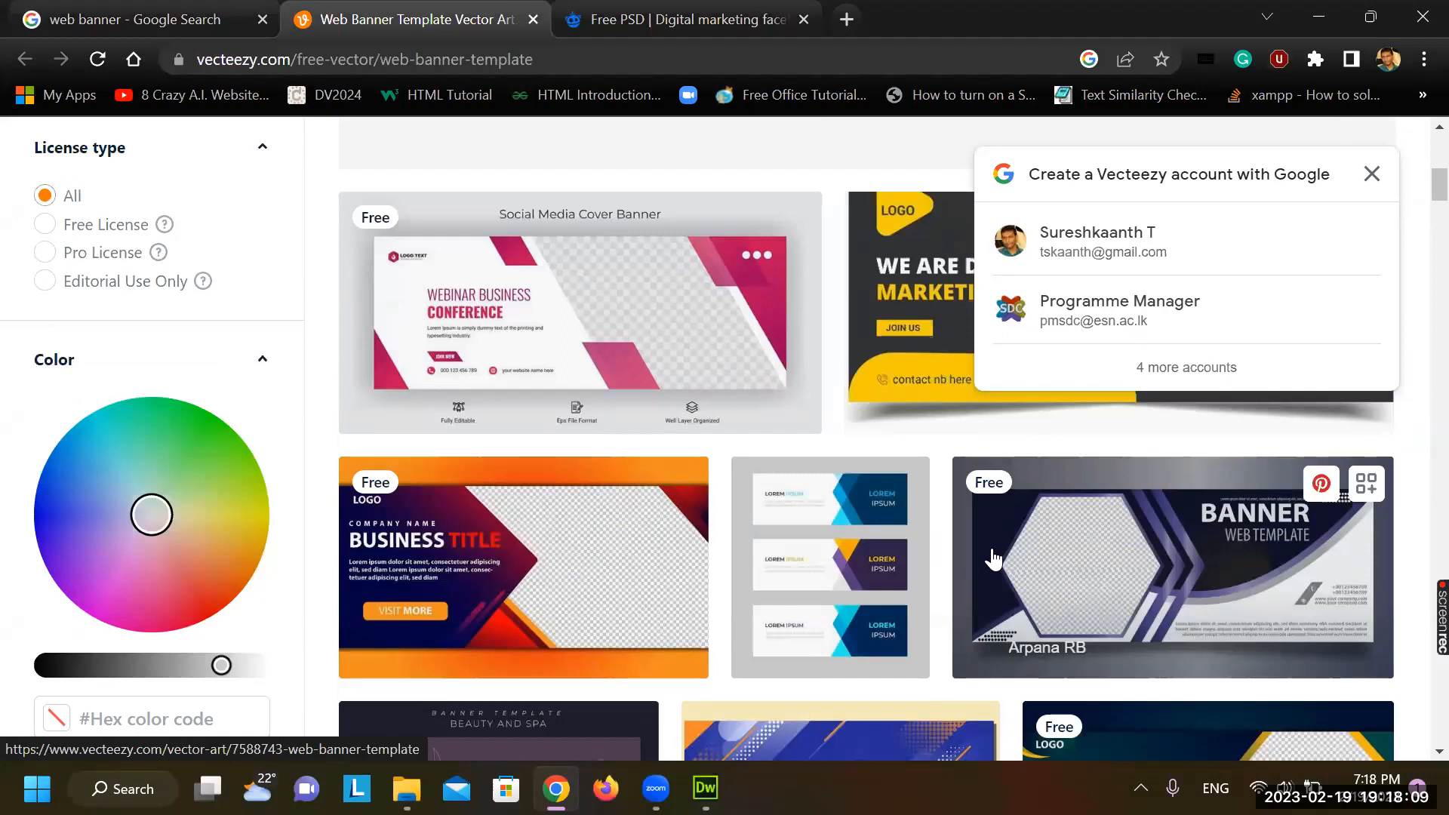
pyautogui.scroll(-5, 994, 560)
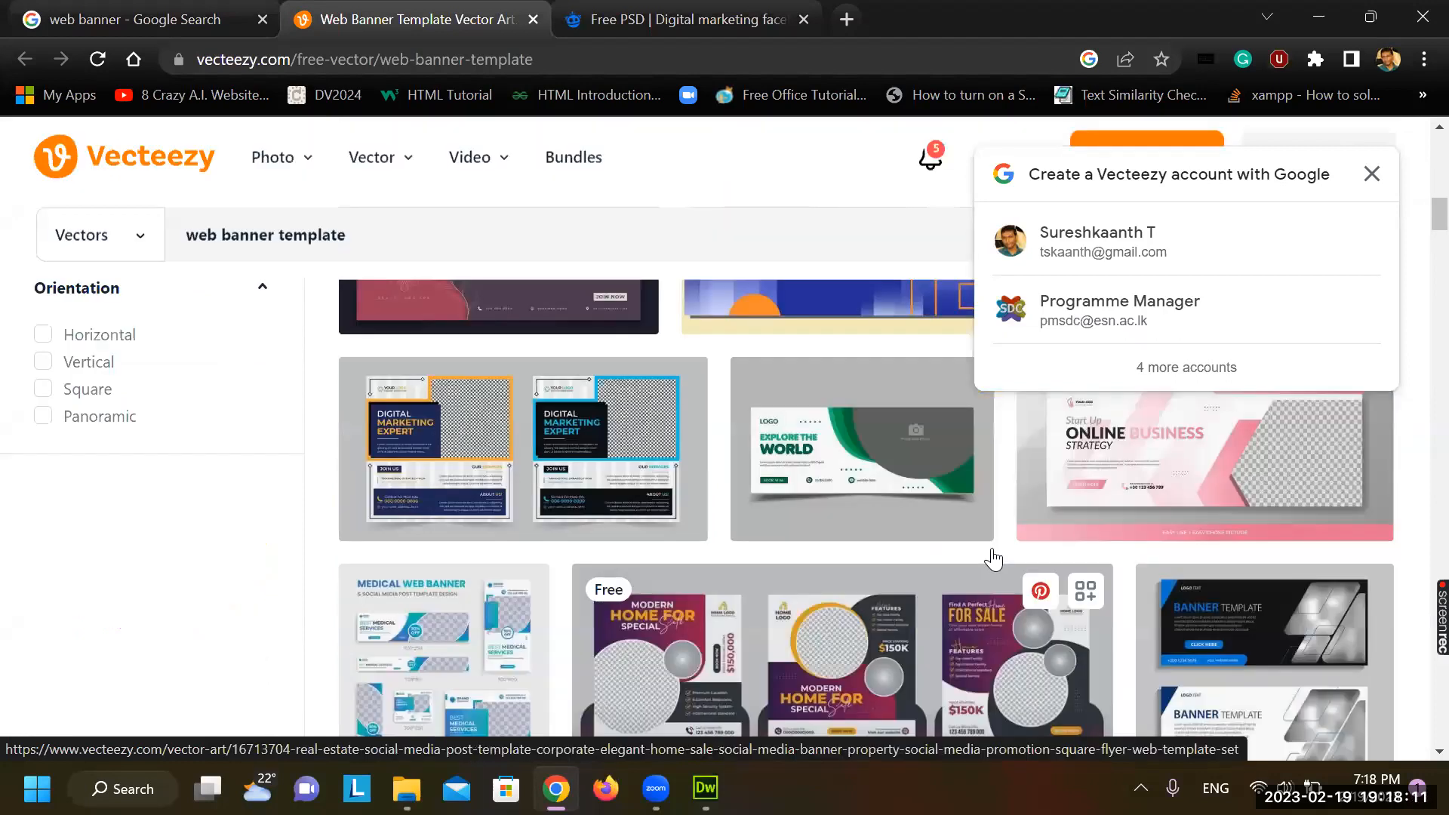
pyautogui.scroll(2, 993, 559)
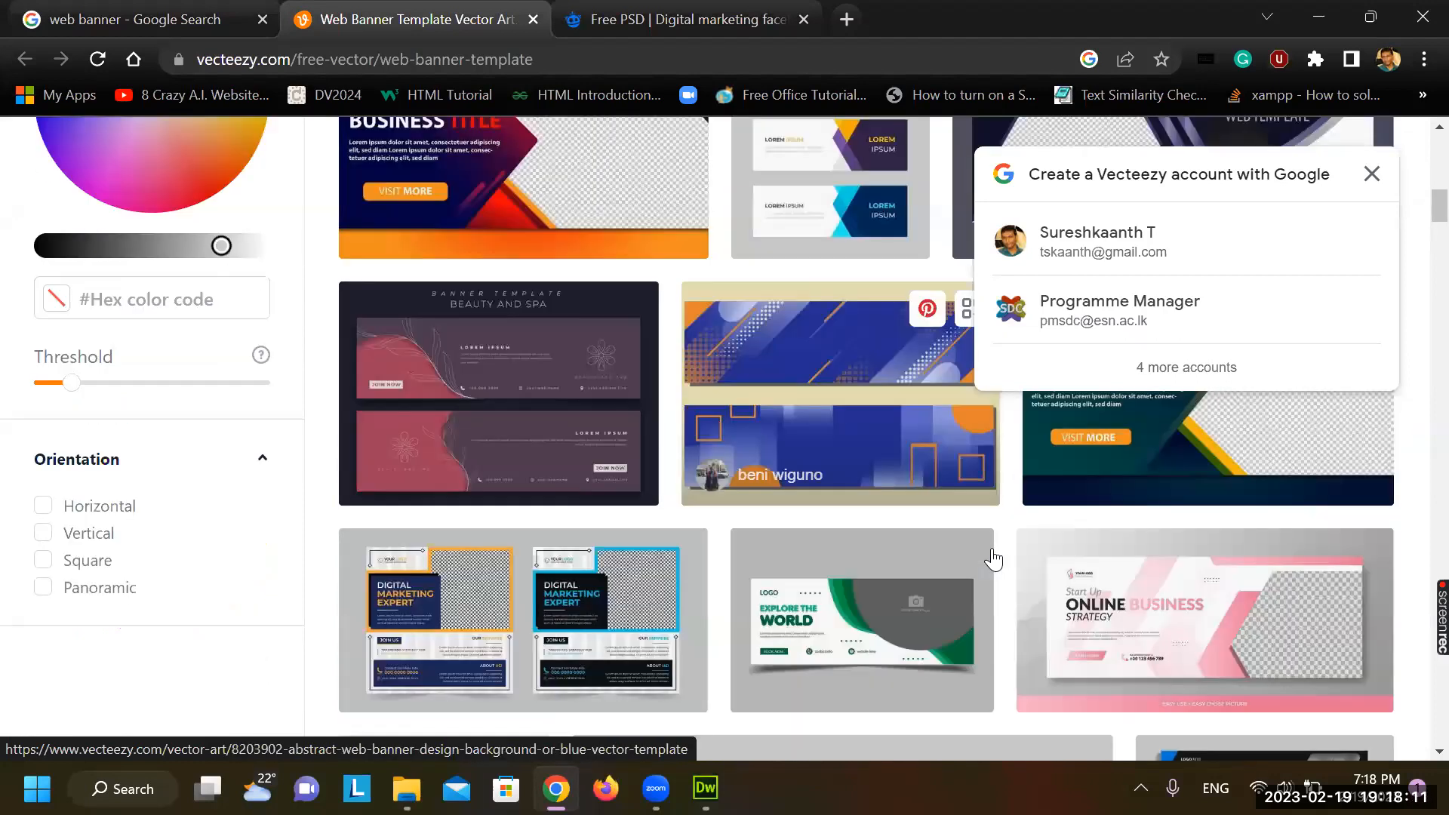
pyautogui.click(847, 639)
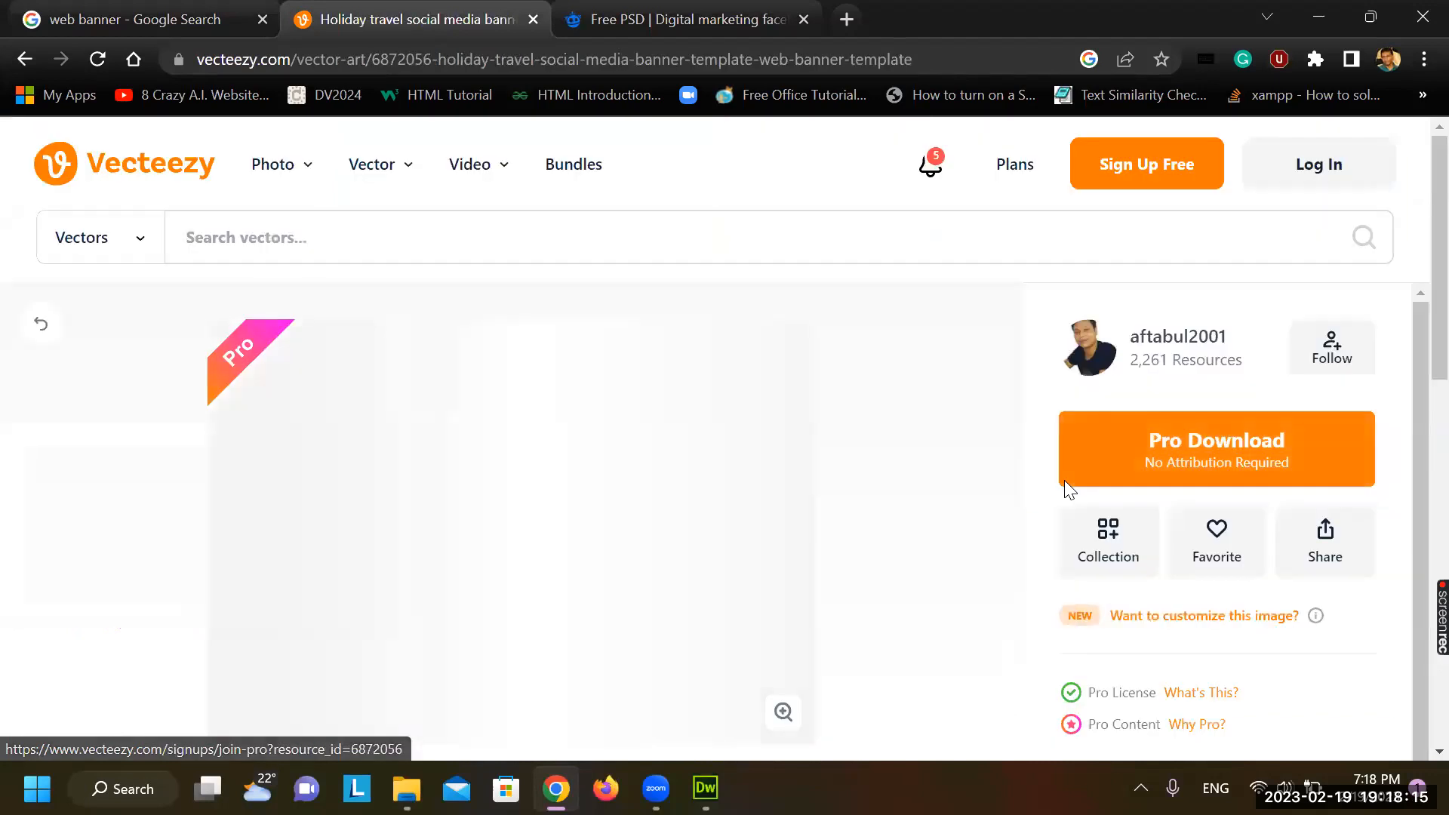
pyautogui.scroll(-1, 501, 468)
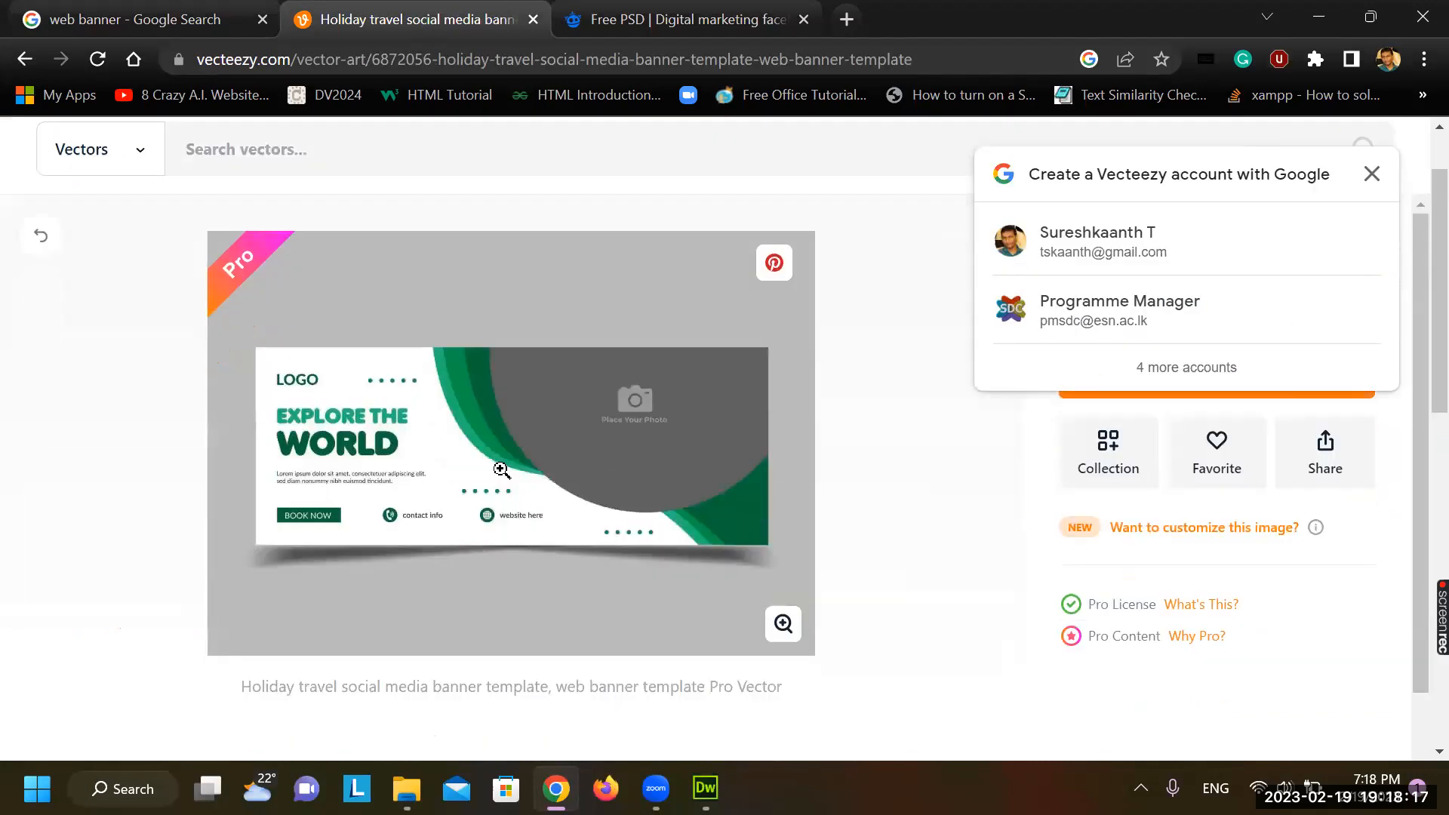
pyautogui.click(1373, 198)
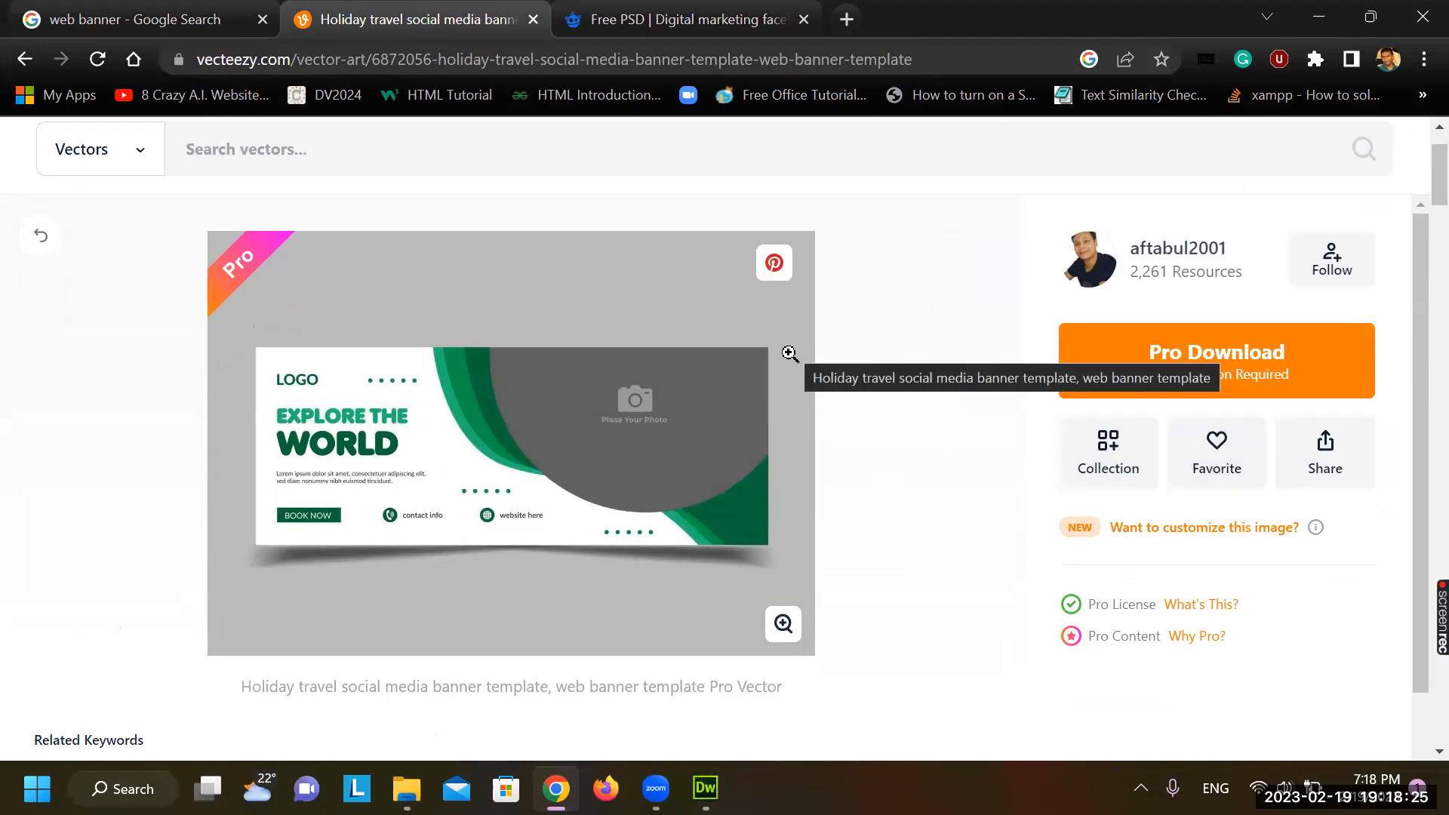
pyautogui.scroll(2, 790, 353)
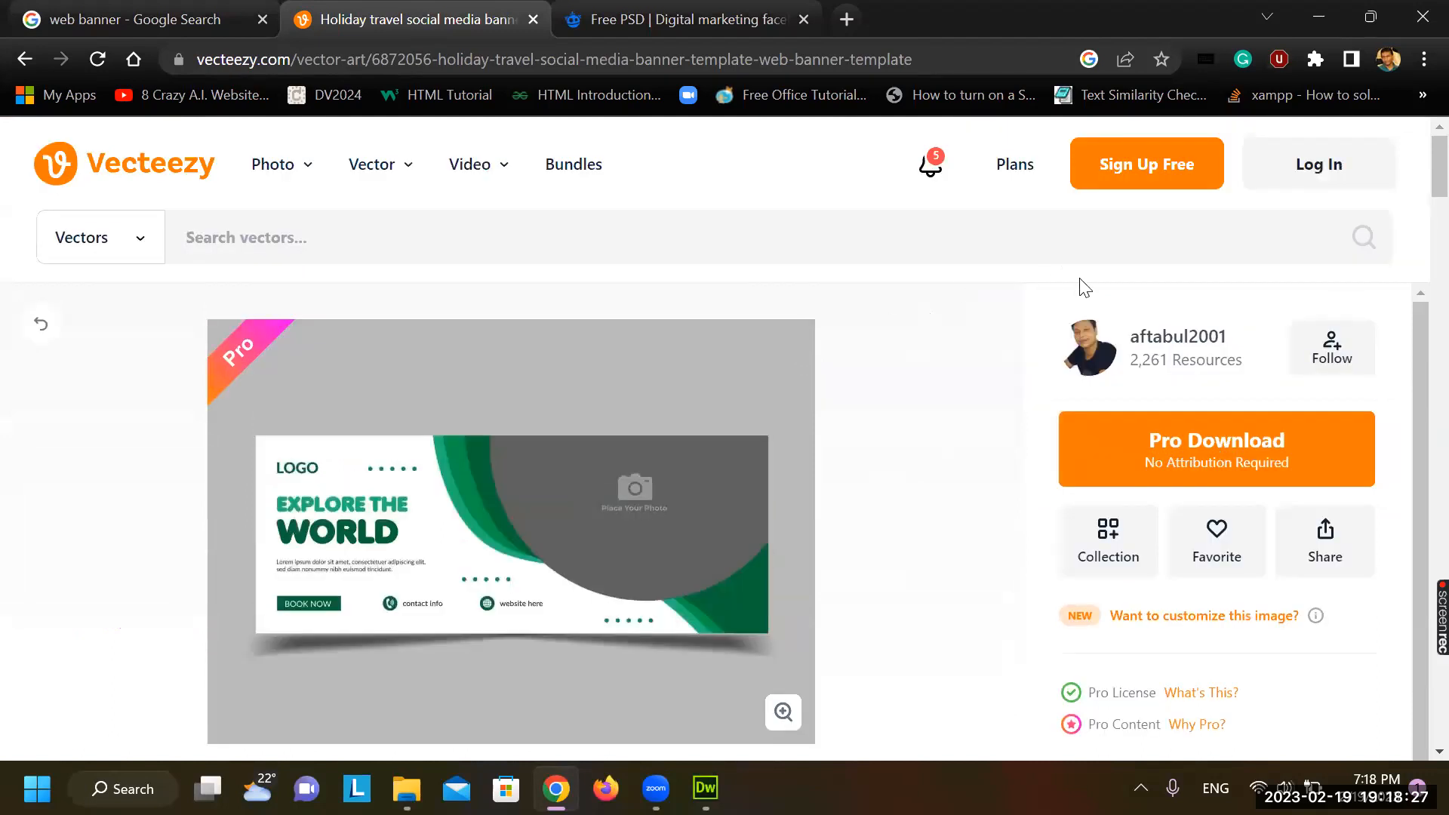
pyautogui.click(151, 23)
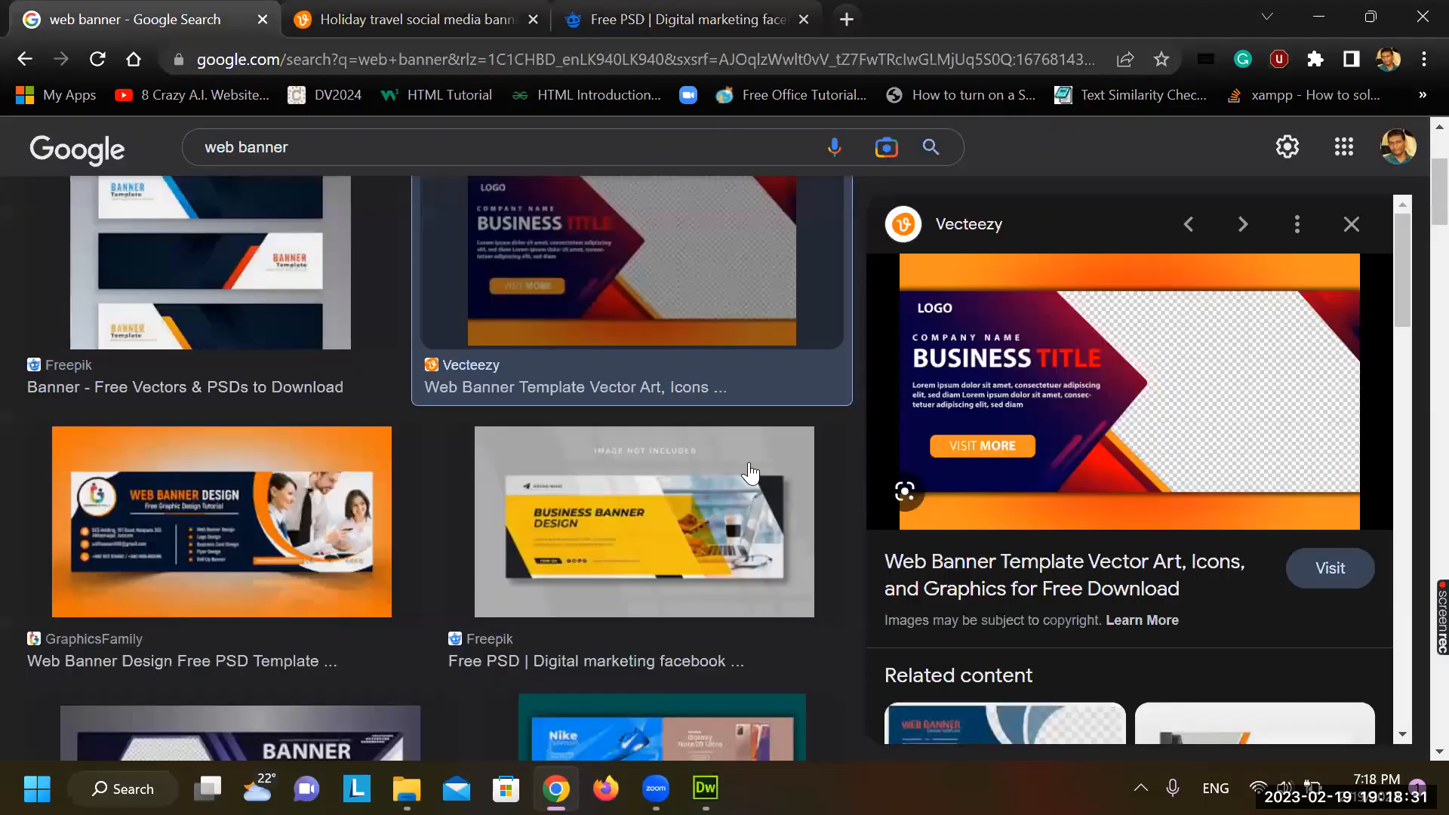
# Open Vecteezy's 'web banner' vector results in a new tab via the Social Media Marketing image
pyautogui.scroll(-5, 749, 474)
pyautogui.scroll(-3, 750, 473)
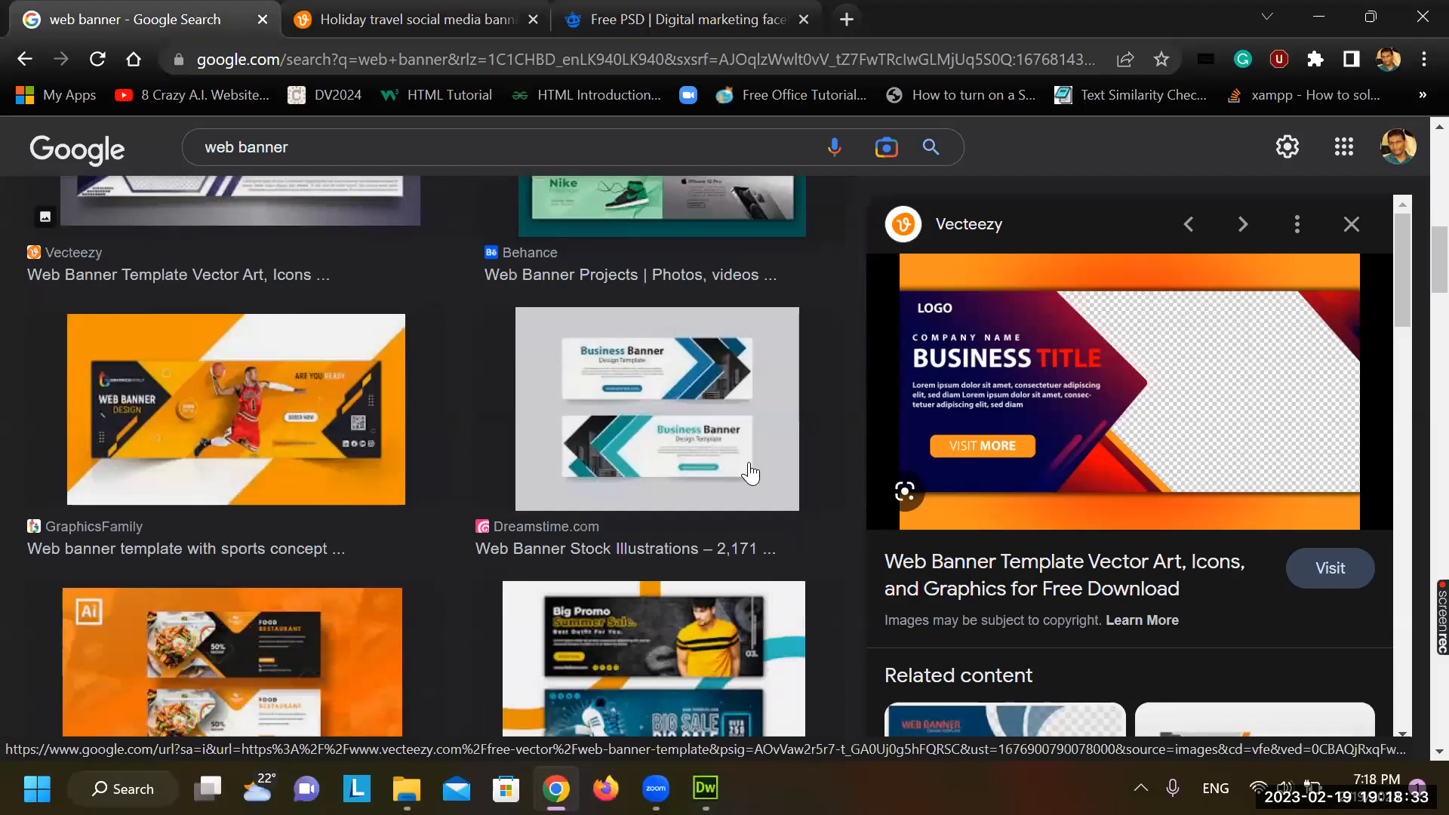
pyautogui.scroll(-6, 749, 473)
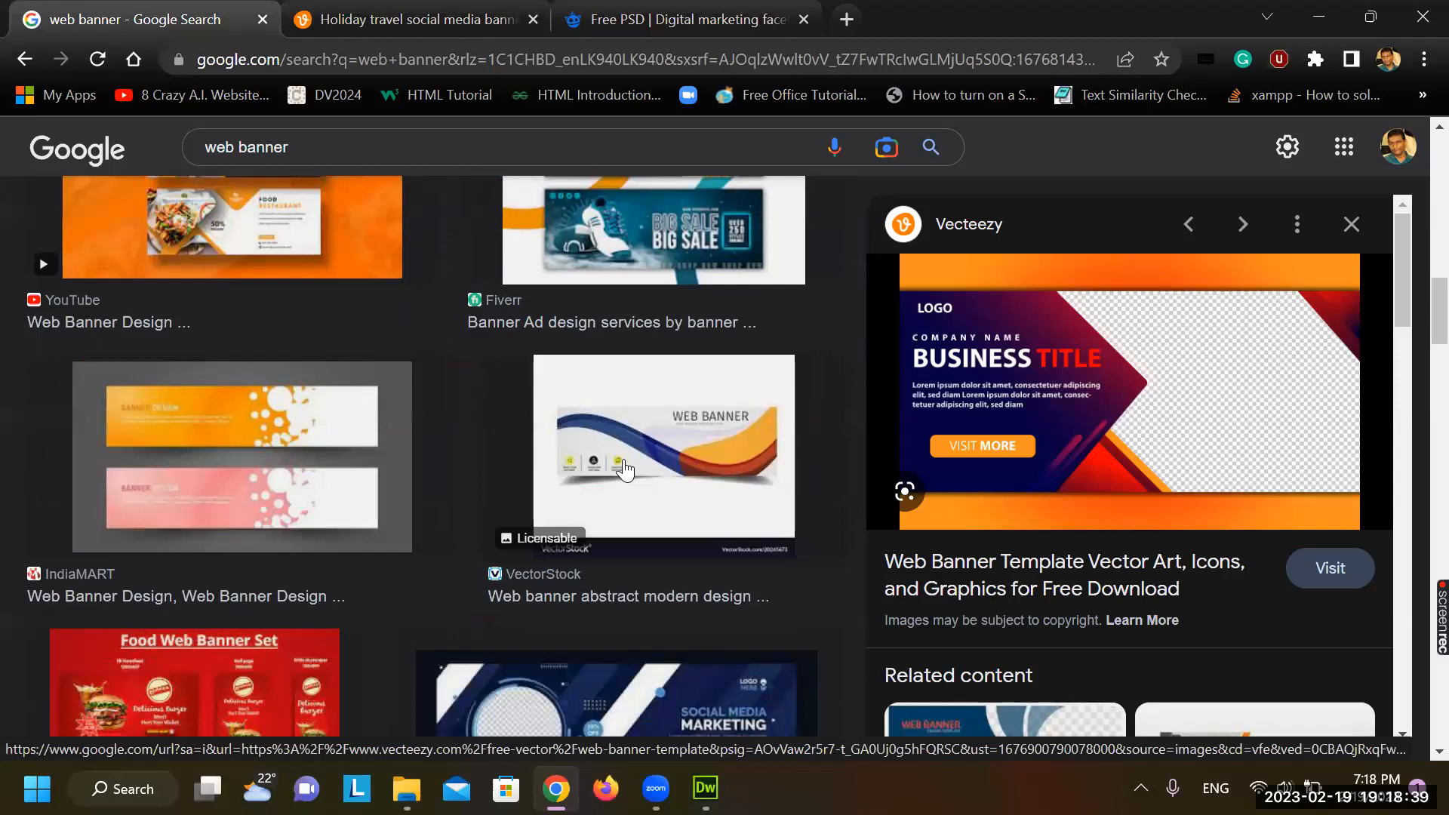
pyautogui.scroll(-3, 623, 469)
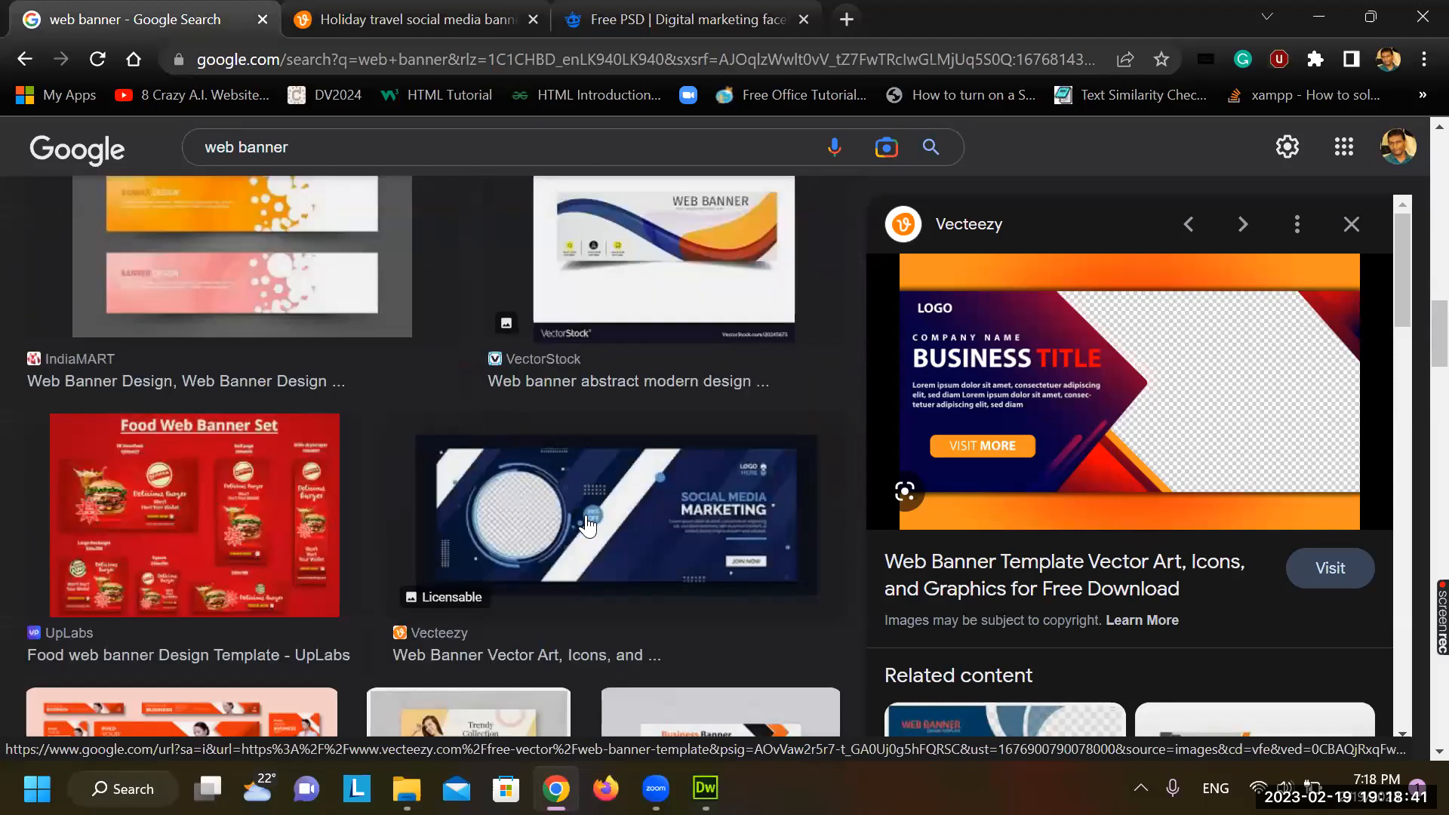
pyautogui.click(649, 520)
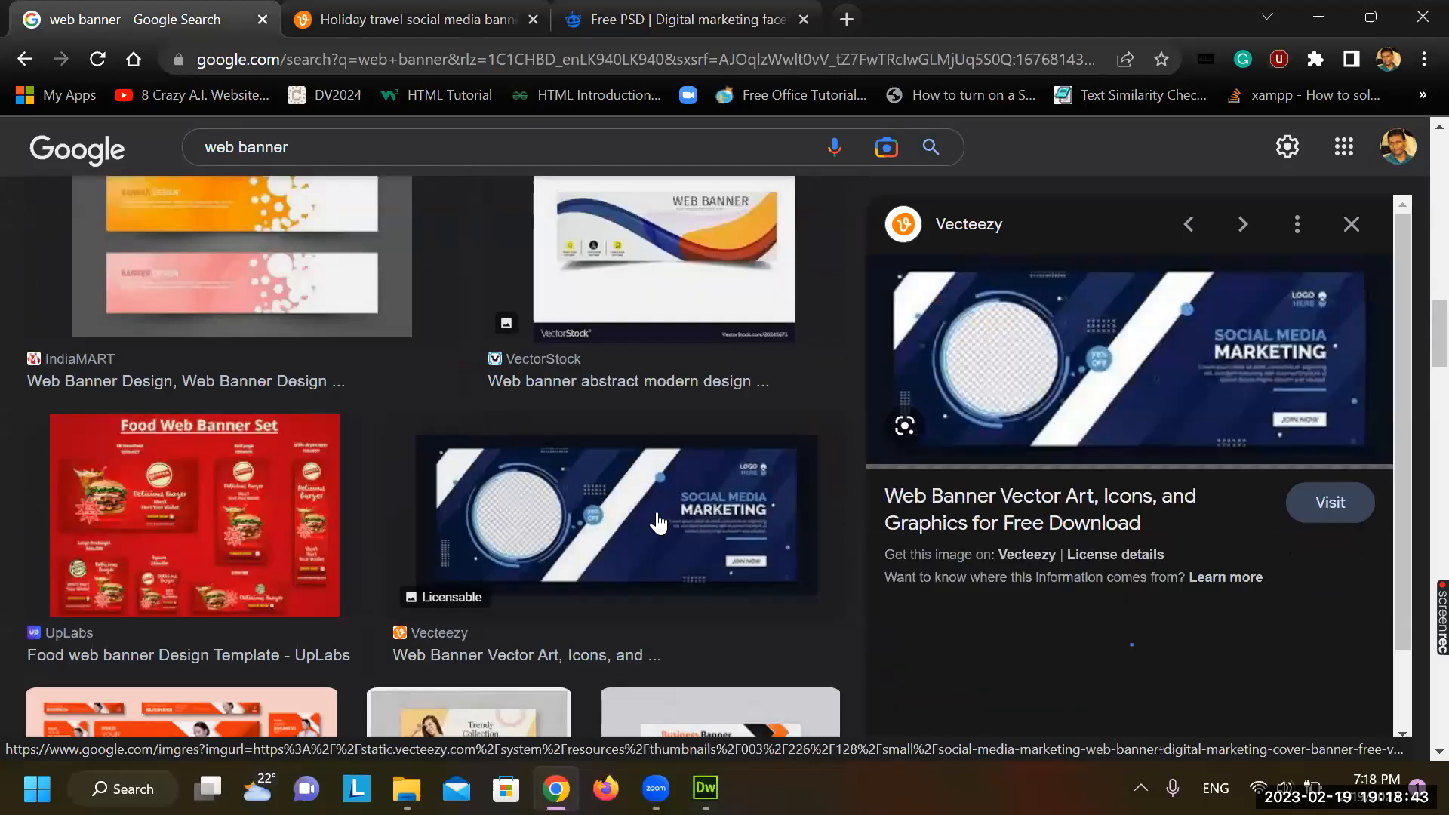
pyautogui.scroll(-1, 1044, 483)
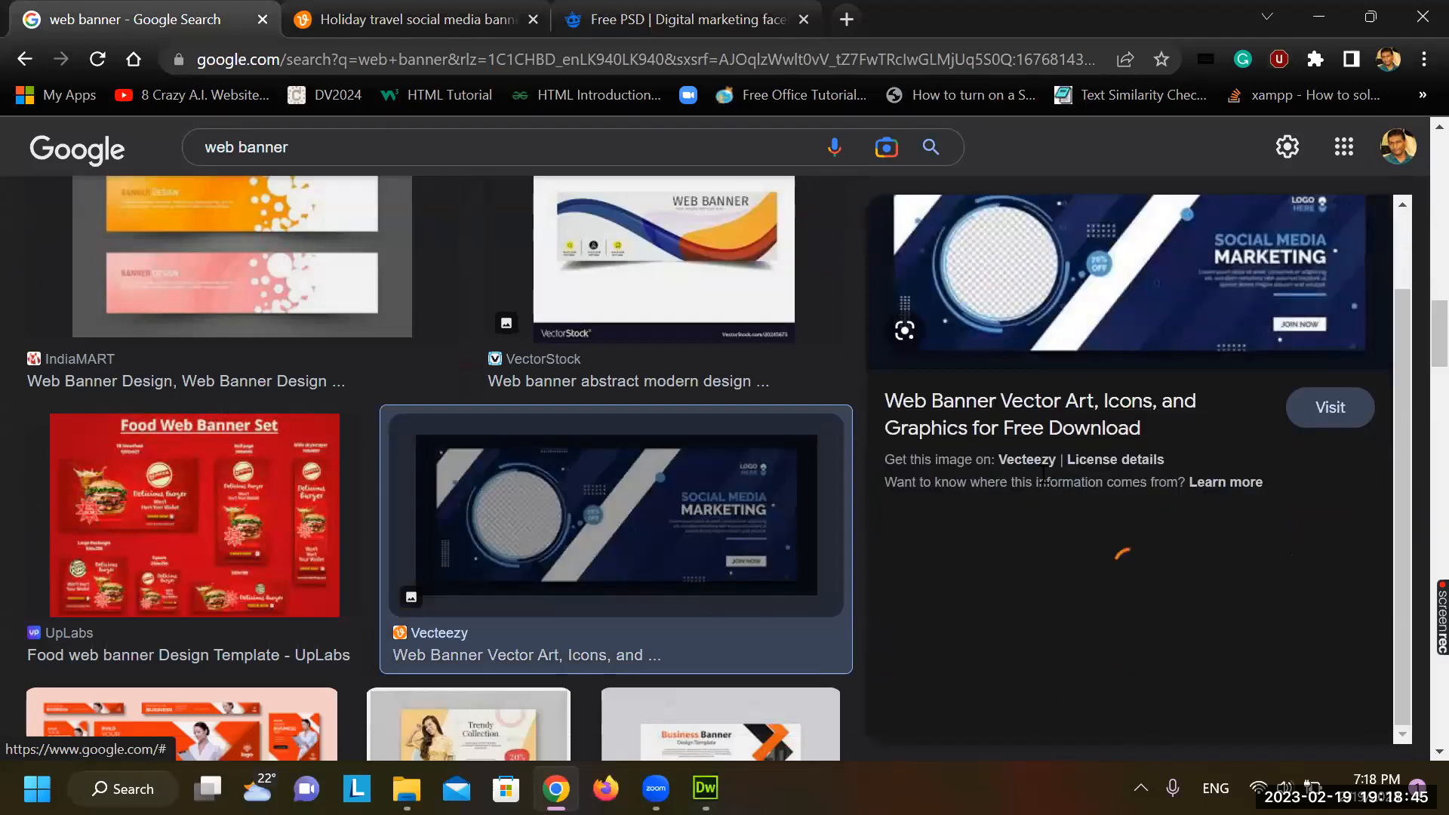
pyautogui.click(1104, 296)
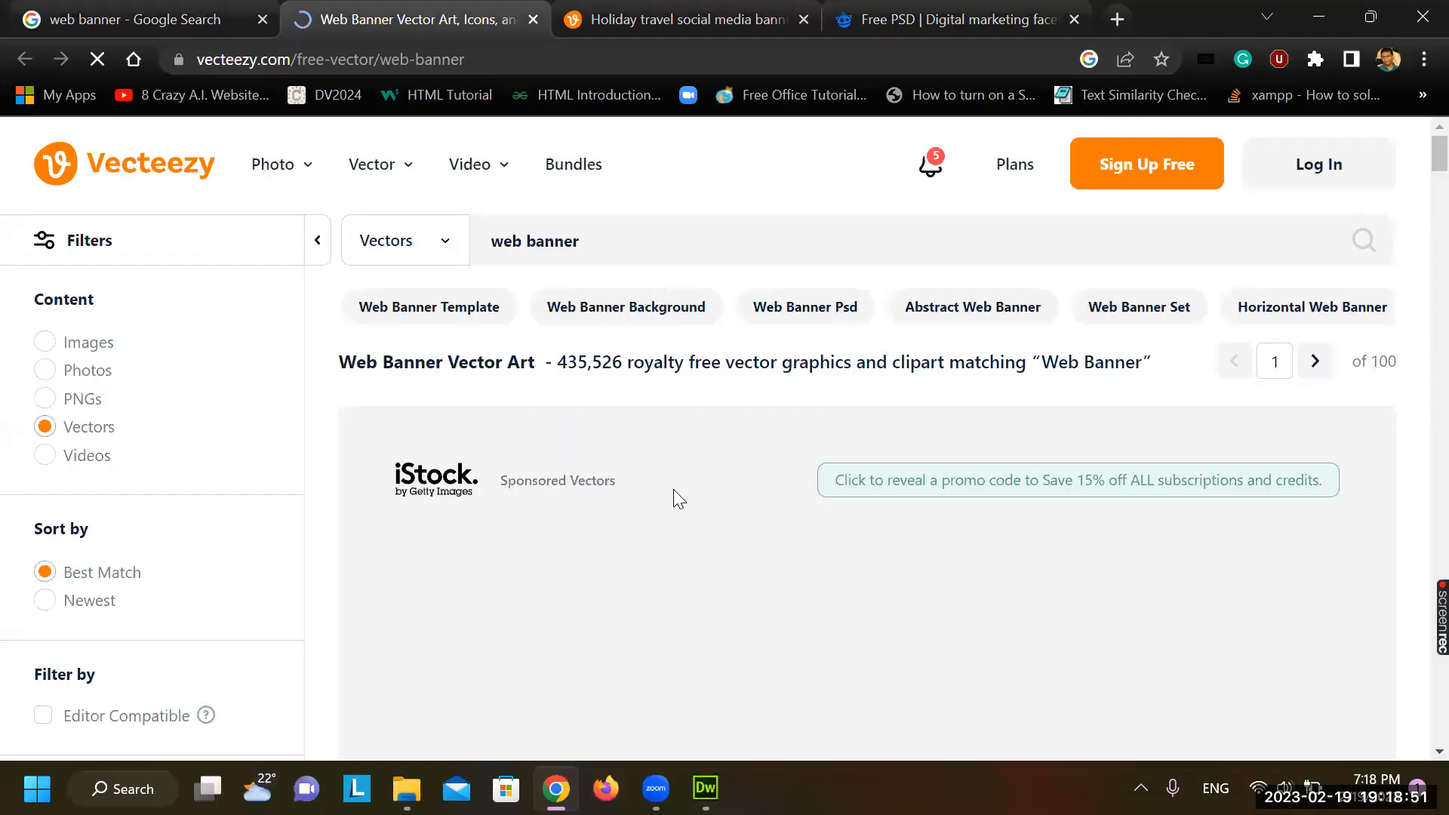
# Browse the Vecteezy web banner results and open the free Simple Business Banner Design vector page
pyautogui.scroll(-8, 677, 494)
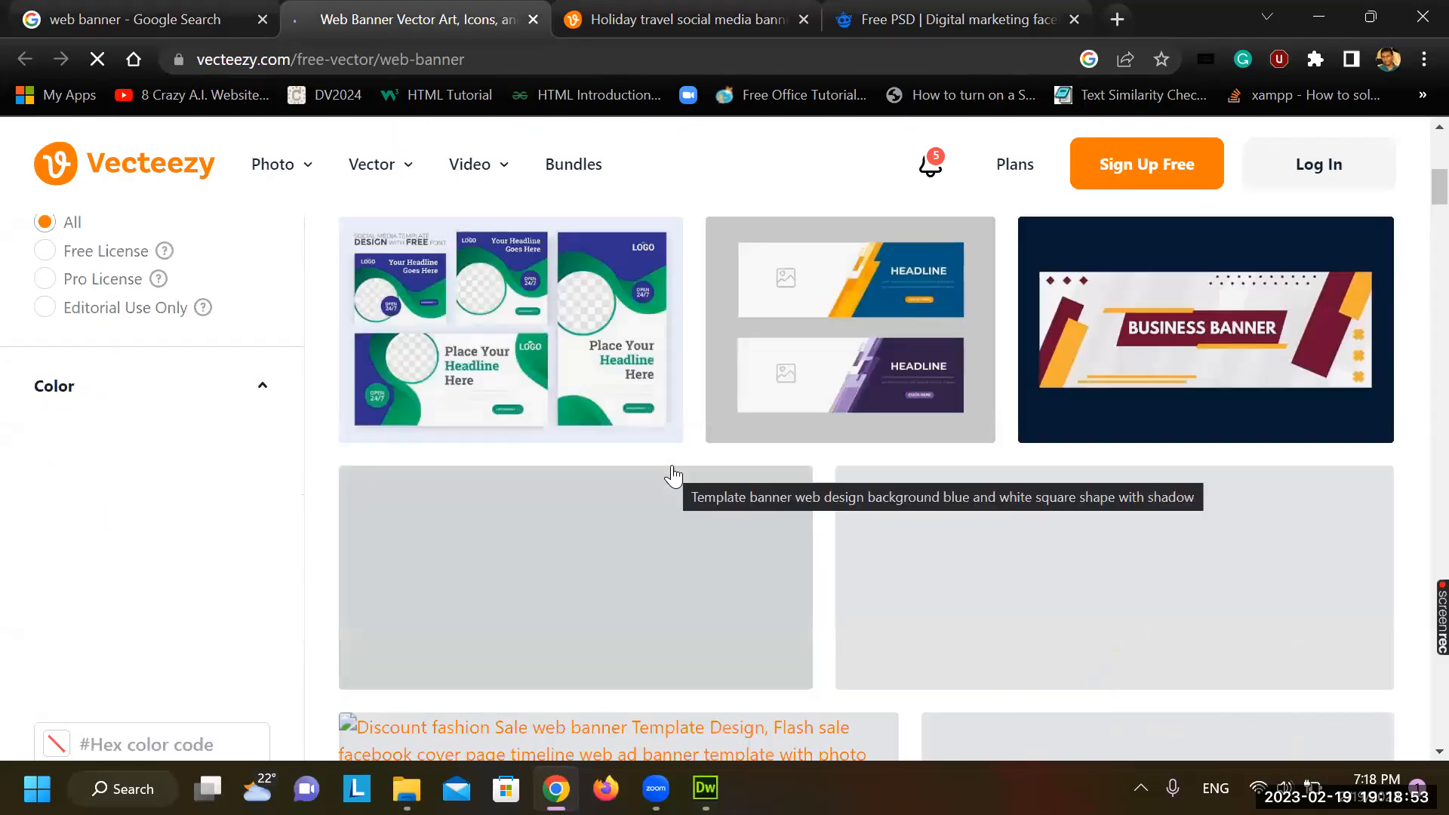
pyautogui.scroll(2, 672, 469)
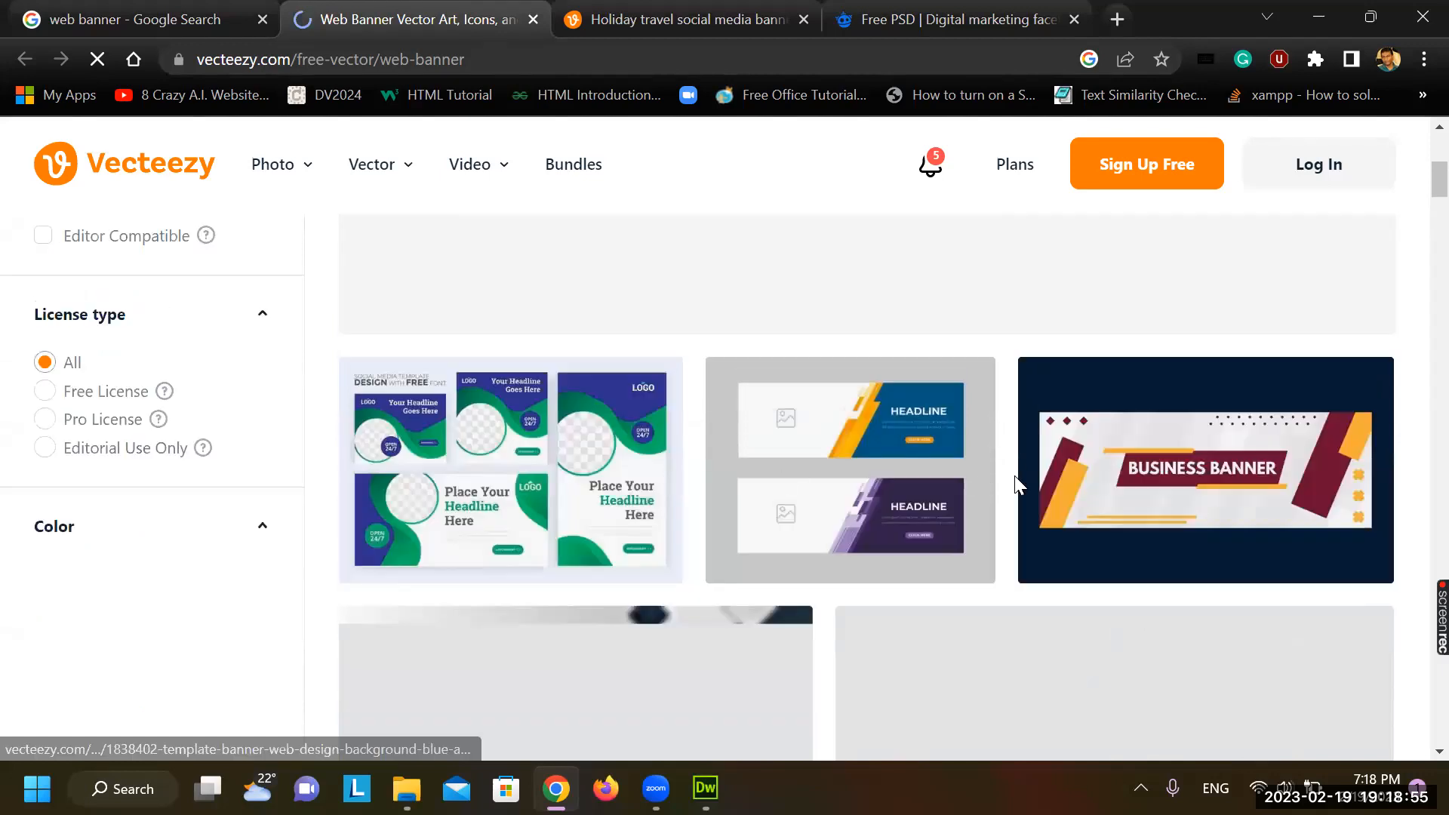
pyautogui.scroll(1, 1015, 476)
pyautogui.scroll(3, 1015, 475)
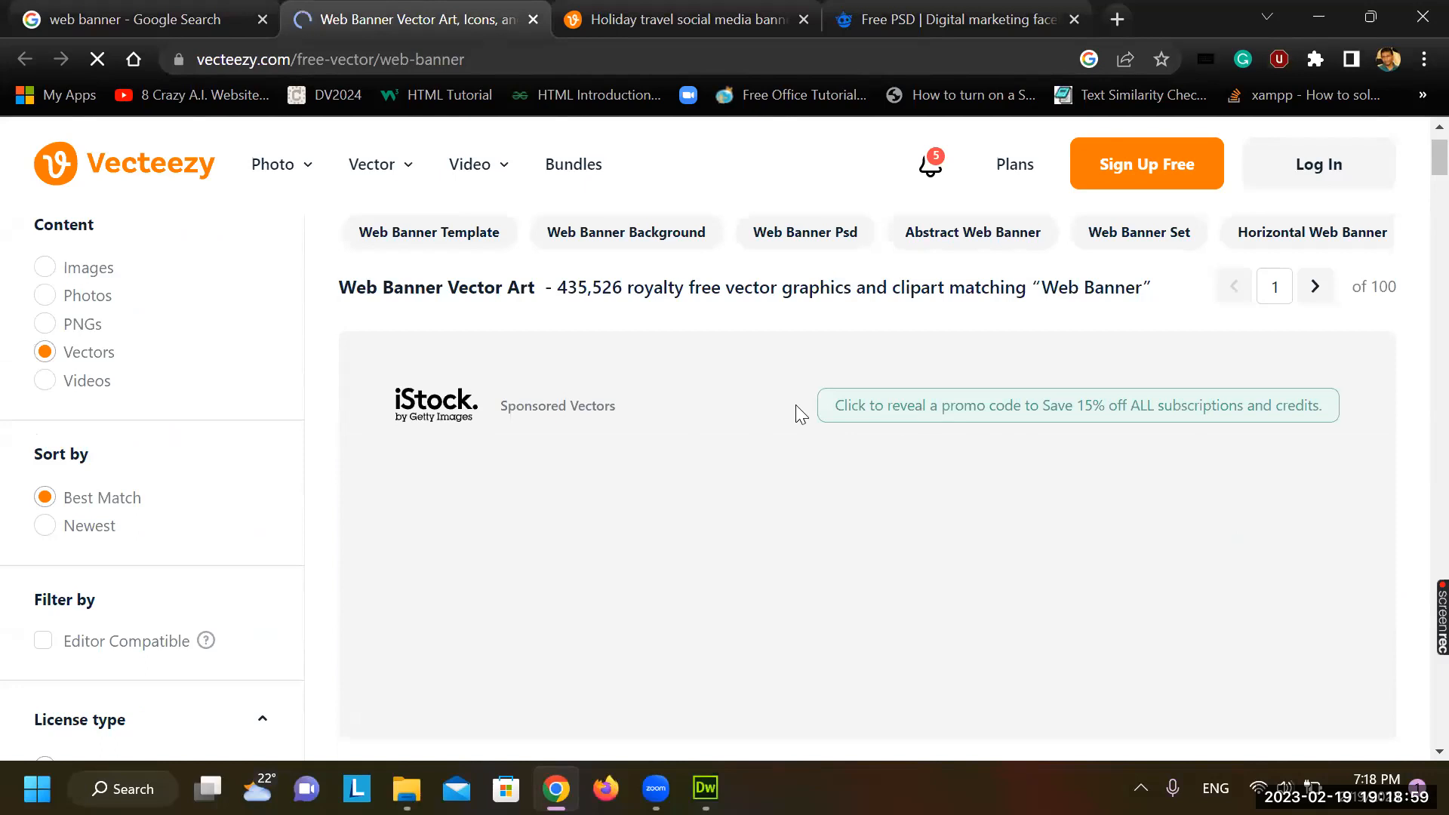
pyautogui.scroll(-6, 744, 409)
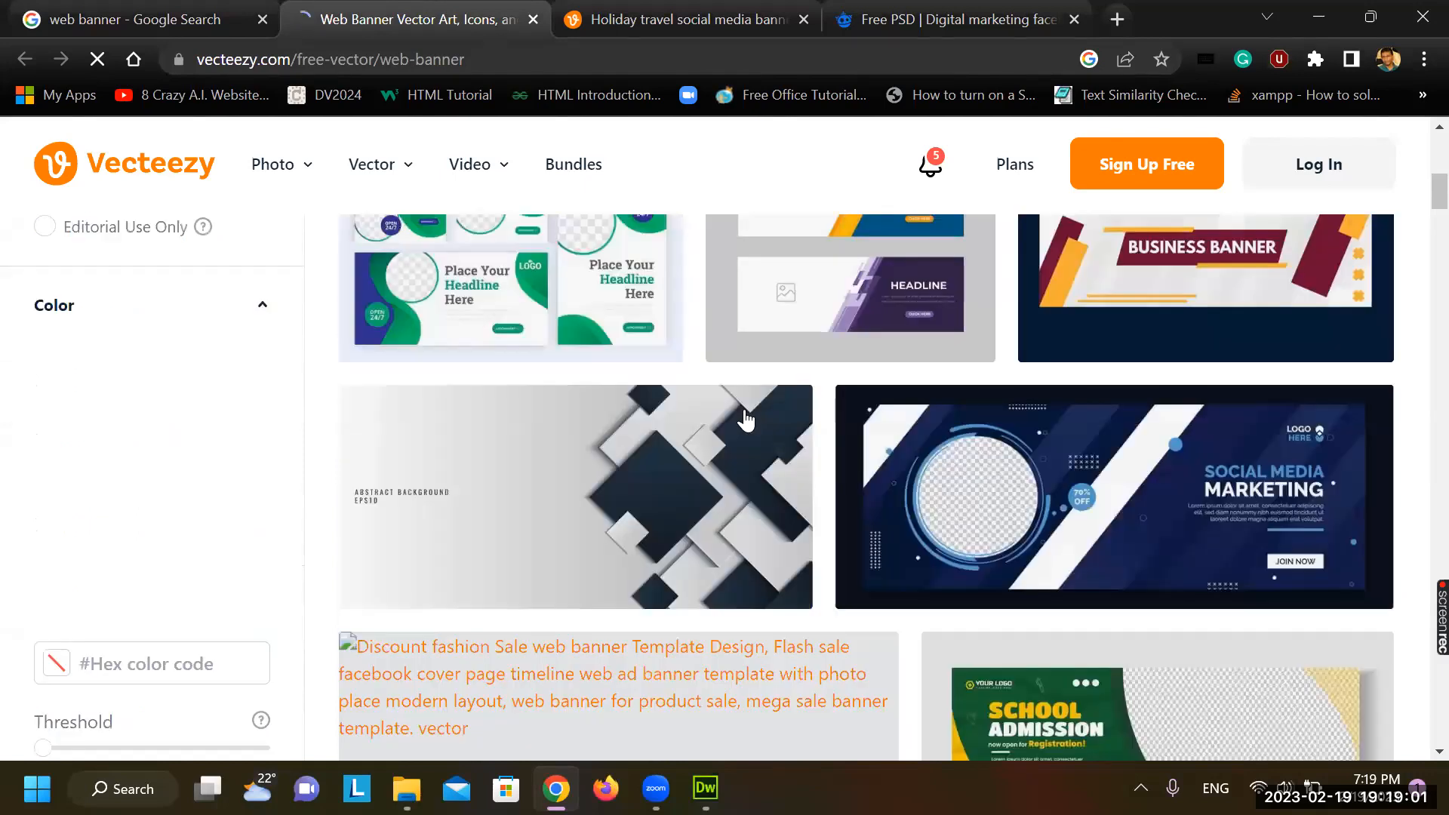
pyautogui.scroll(6, 744, 409)
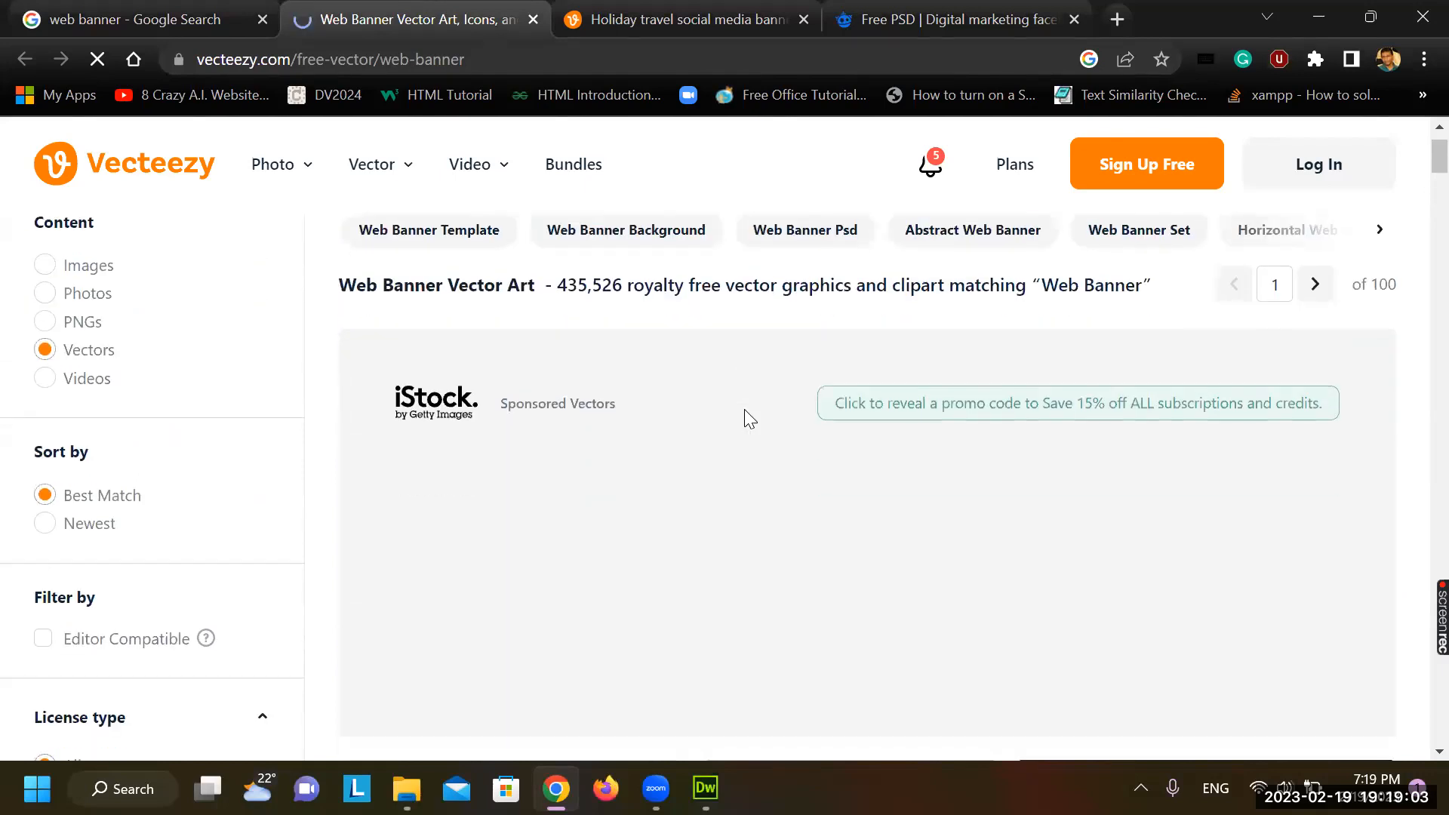
pyautogui.scroll(-3, 744, 409)
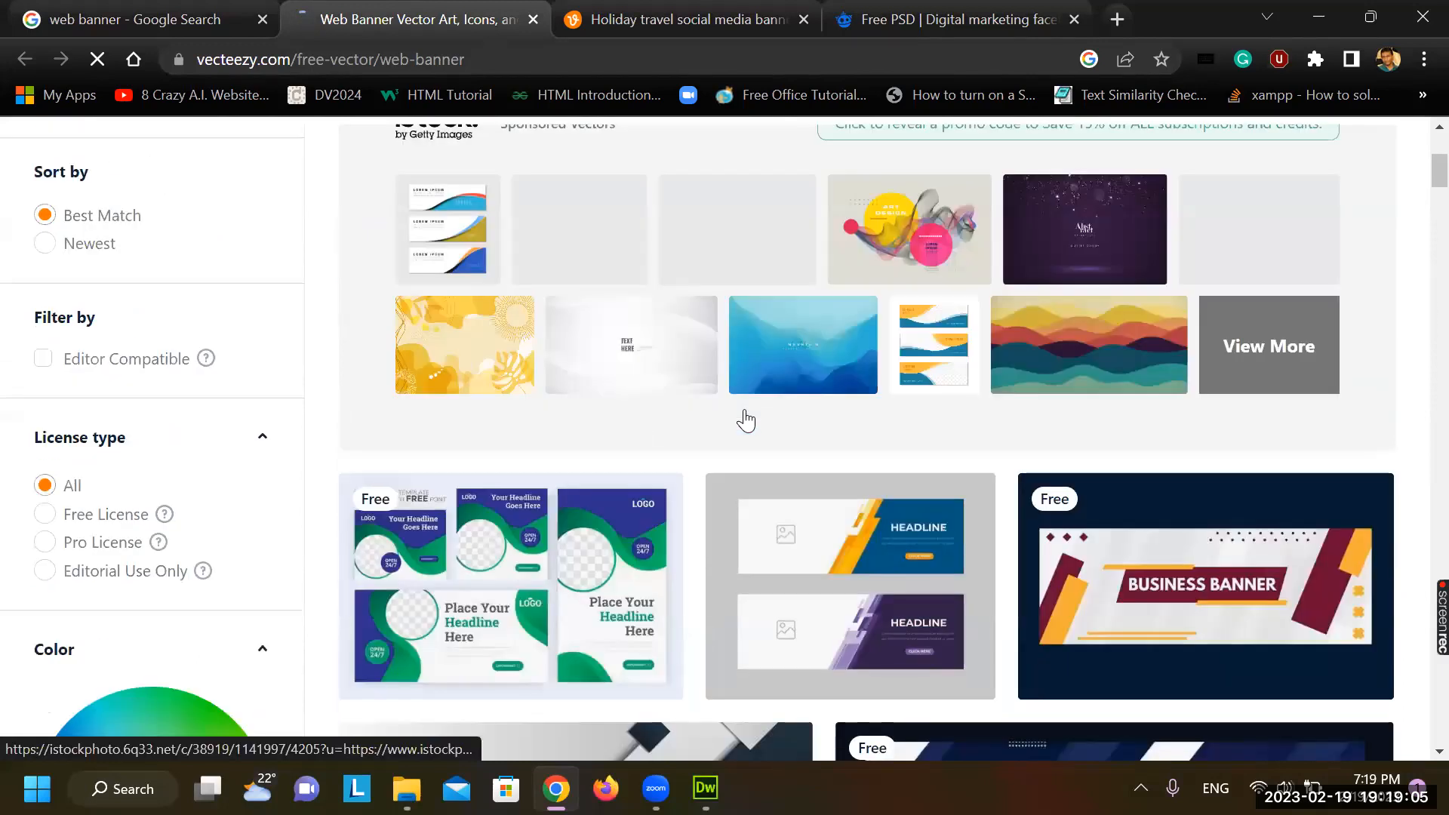
pyautogui.scroll(-2, 1115, 411)
pyautogui.click(1117, 413)
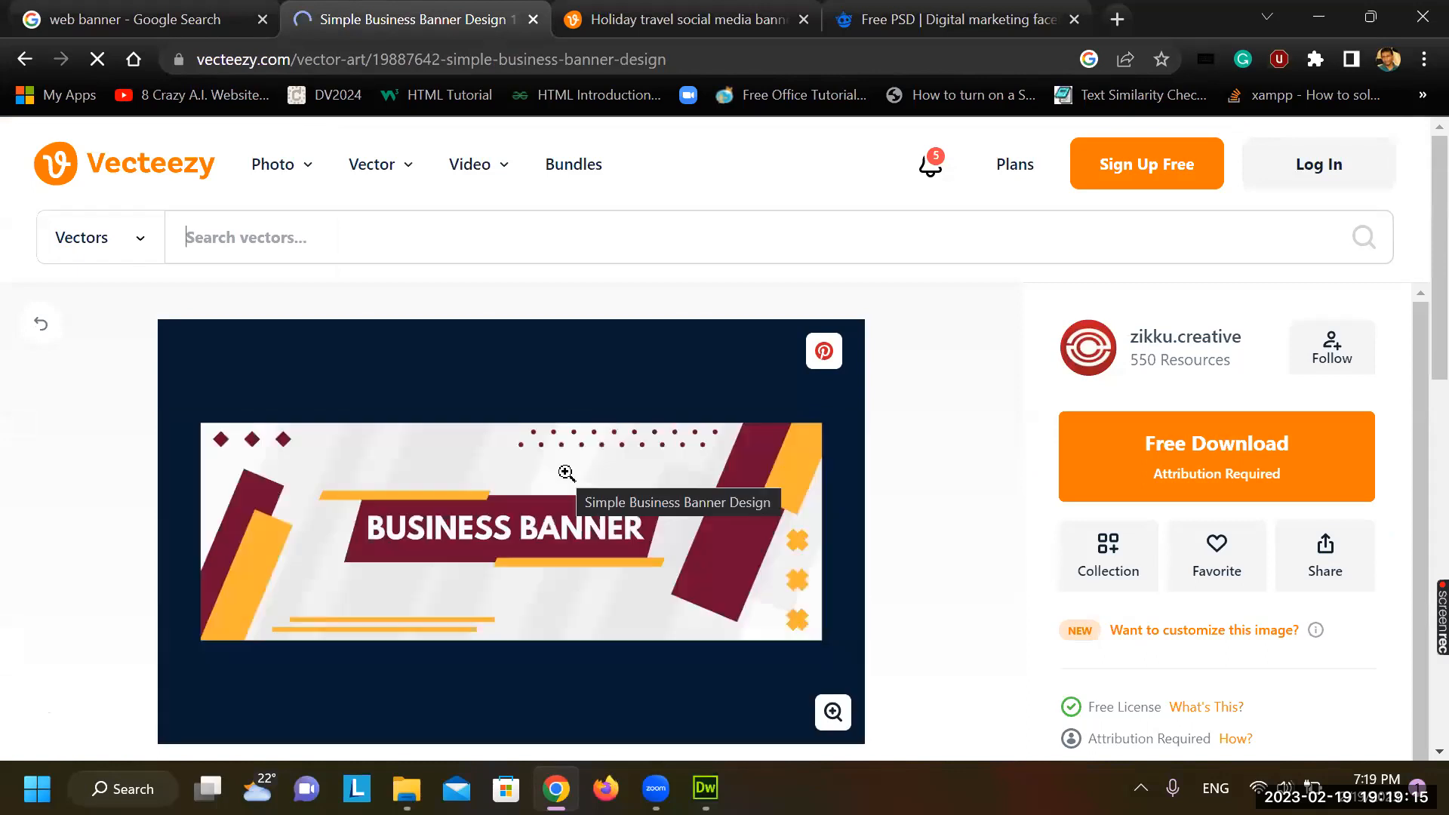
# Start the free download of the business banner and check the zip's file name in IDM
pyautogui.scroll(-1, 566, 473)
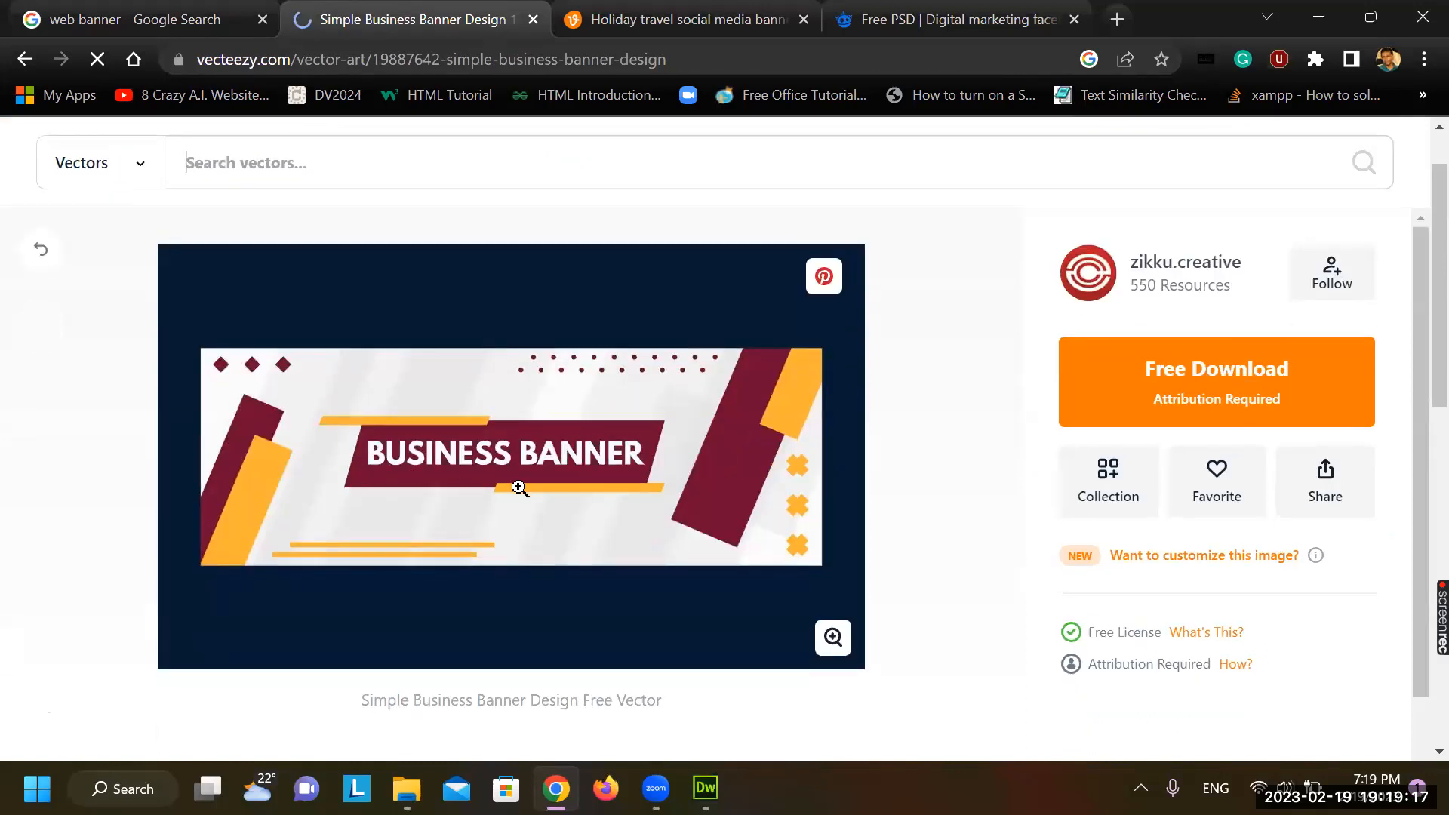
pyautogui.click(1199, 372)
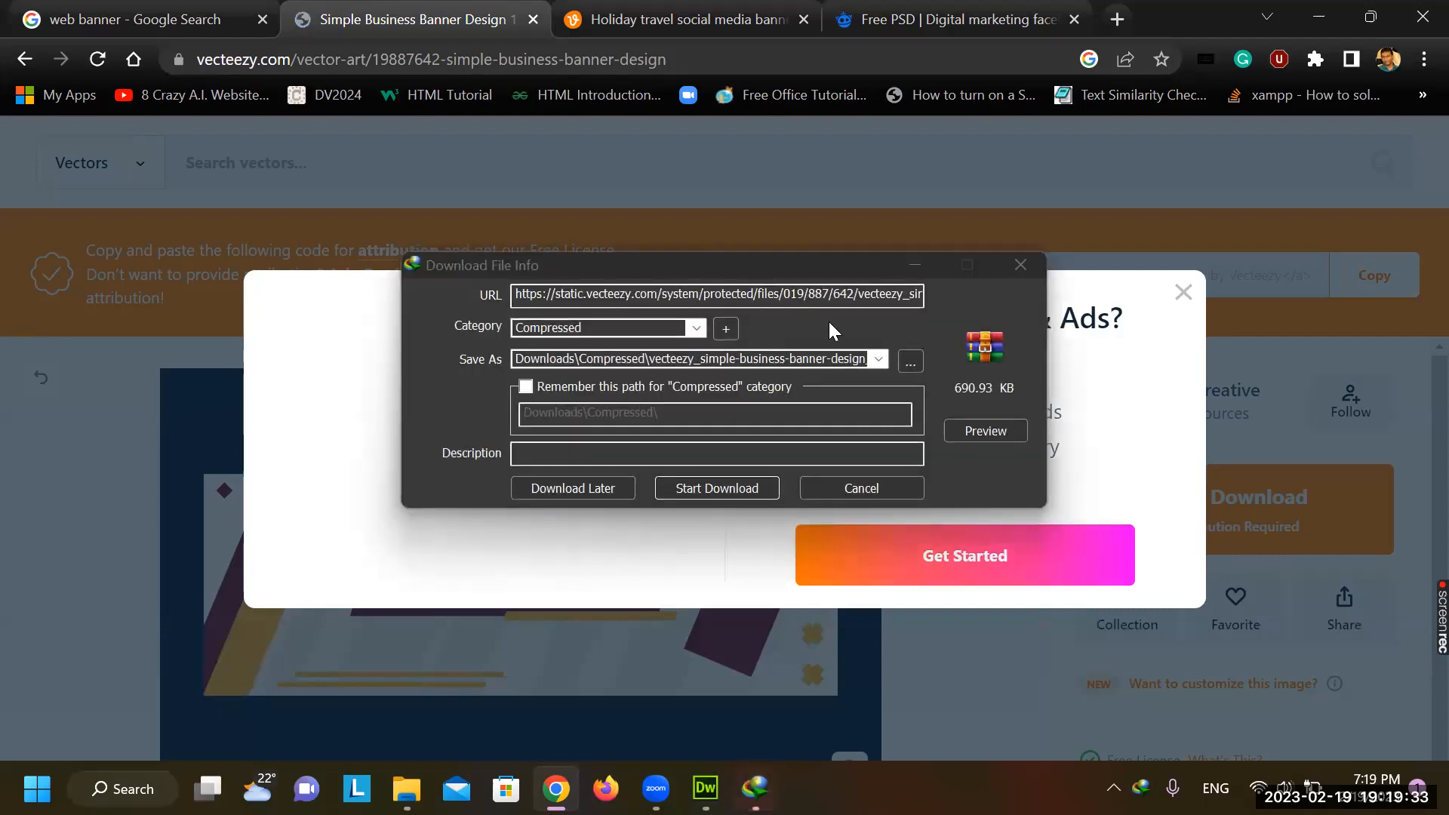
pyautogui.click(809, 294)
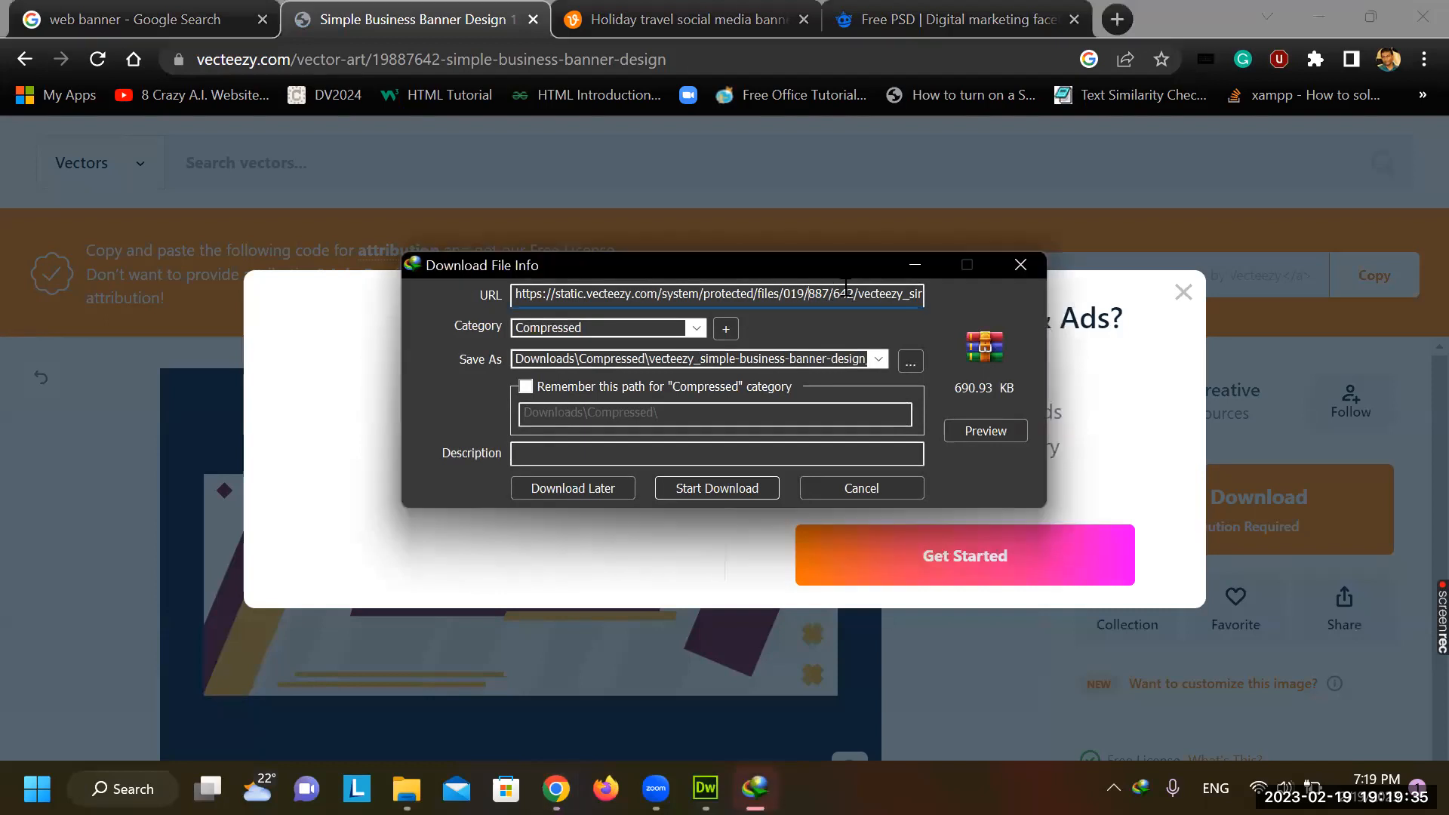
pyautogui.moveTo(874, 293); pyautogui.dragTo(955, 292)
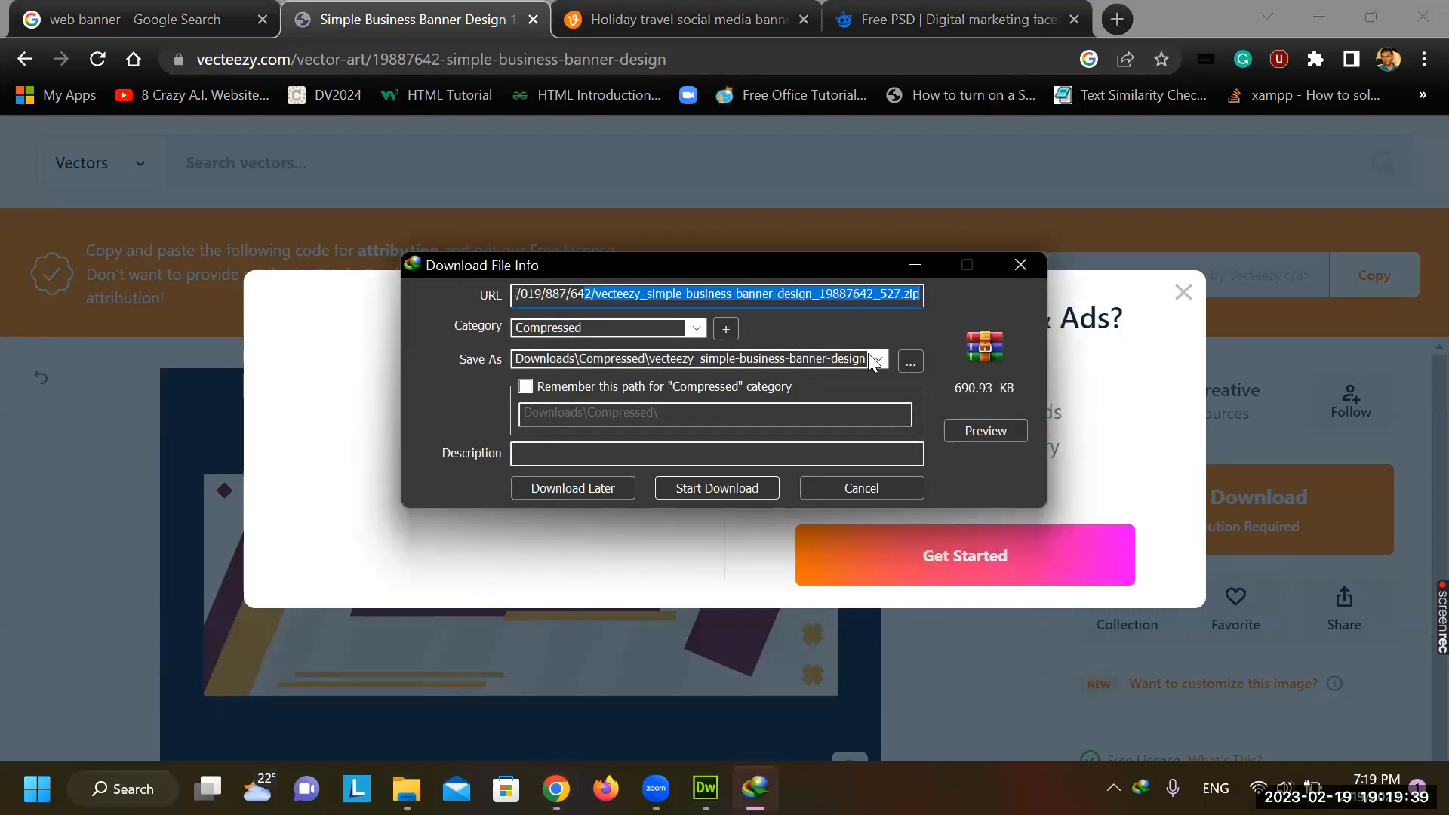
# Save the 690.93 KB banner zip to Desktop\CCCA14, start the download, and bring up File Explorer
pyautogui.click(911, 362)
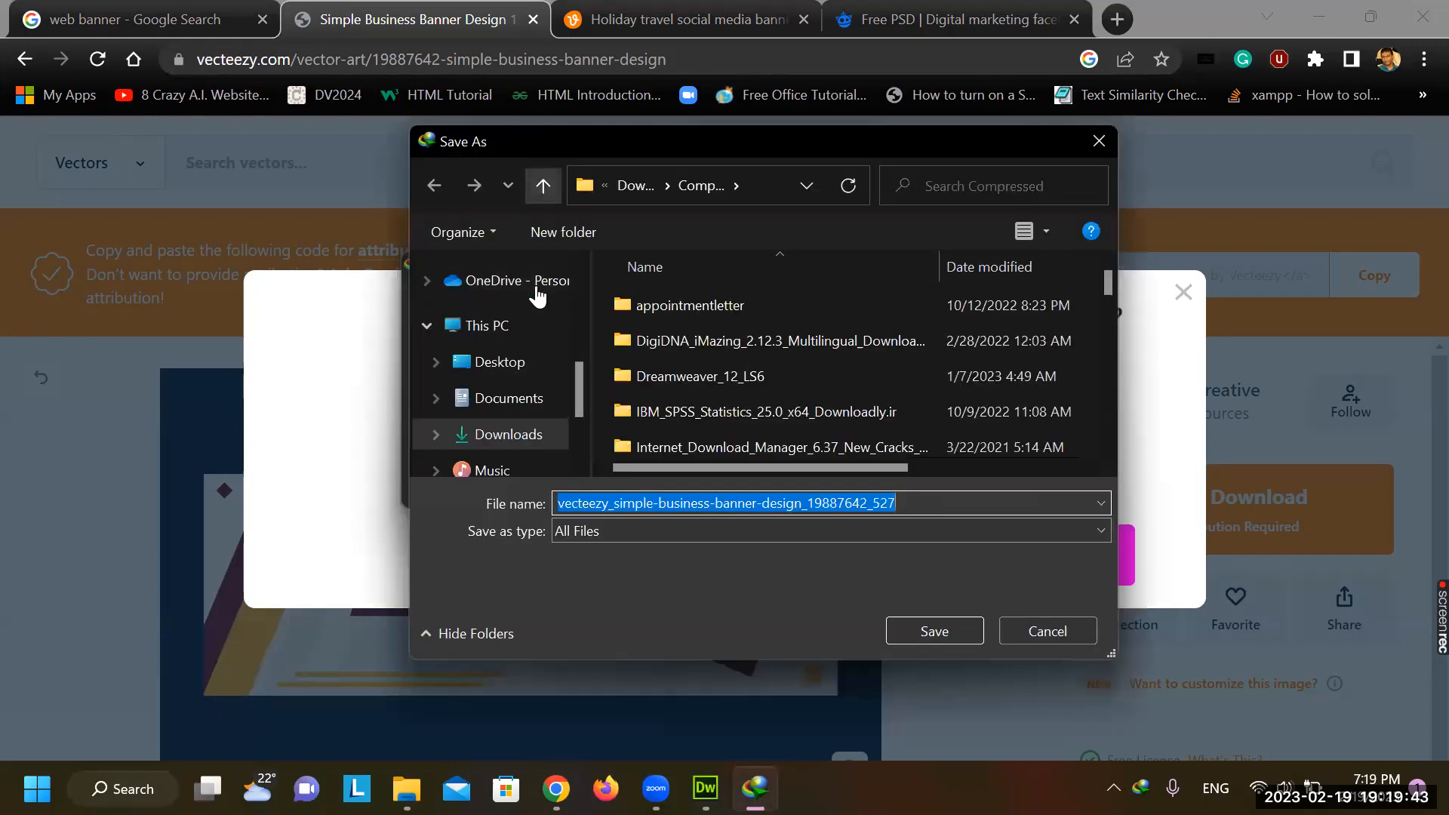
pyautogui.click(523, 366)
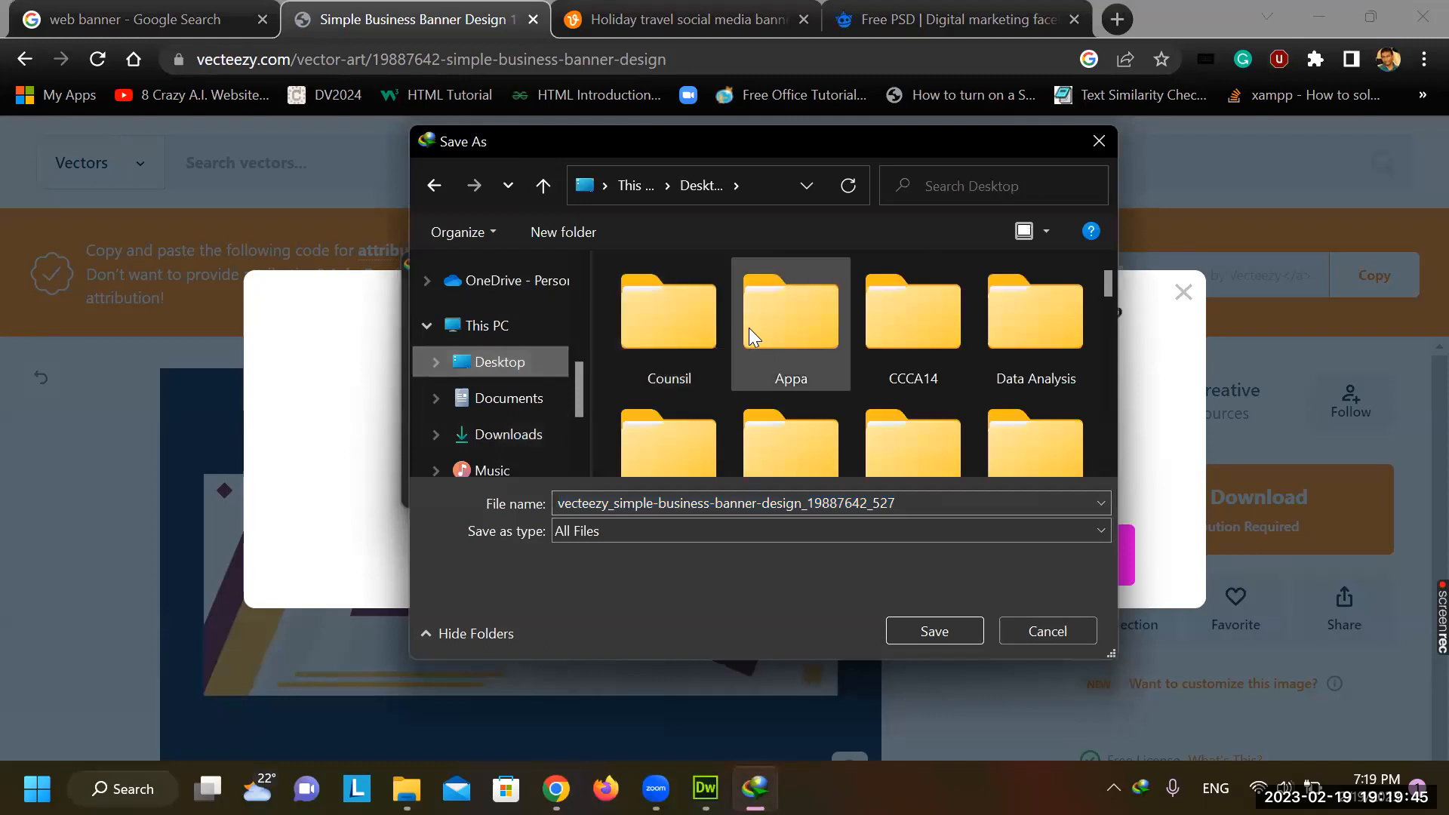
pyautogui.doubleClick(921, 375)
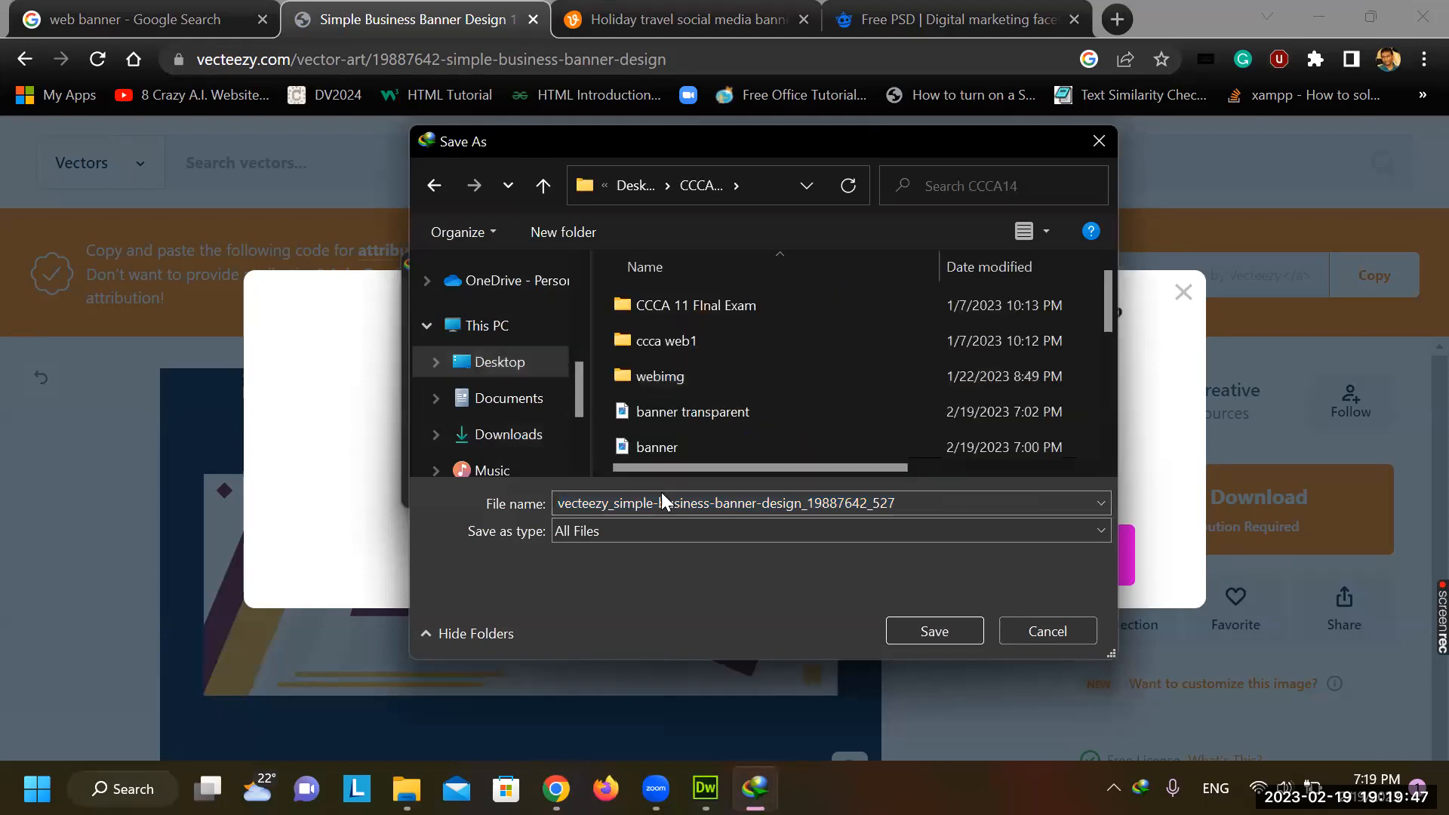
pyautogui.click(940, 630)
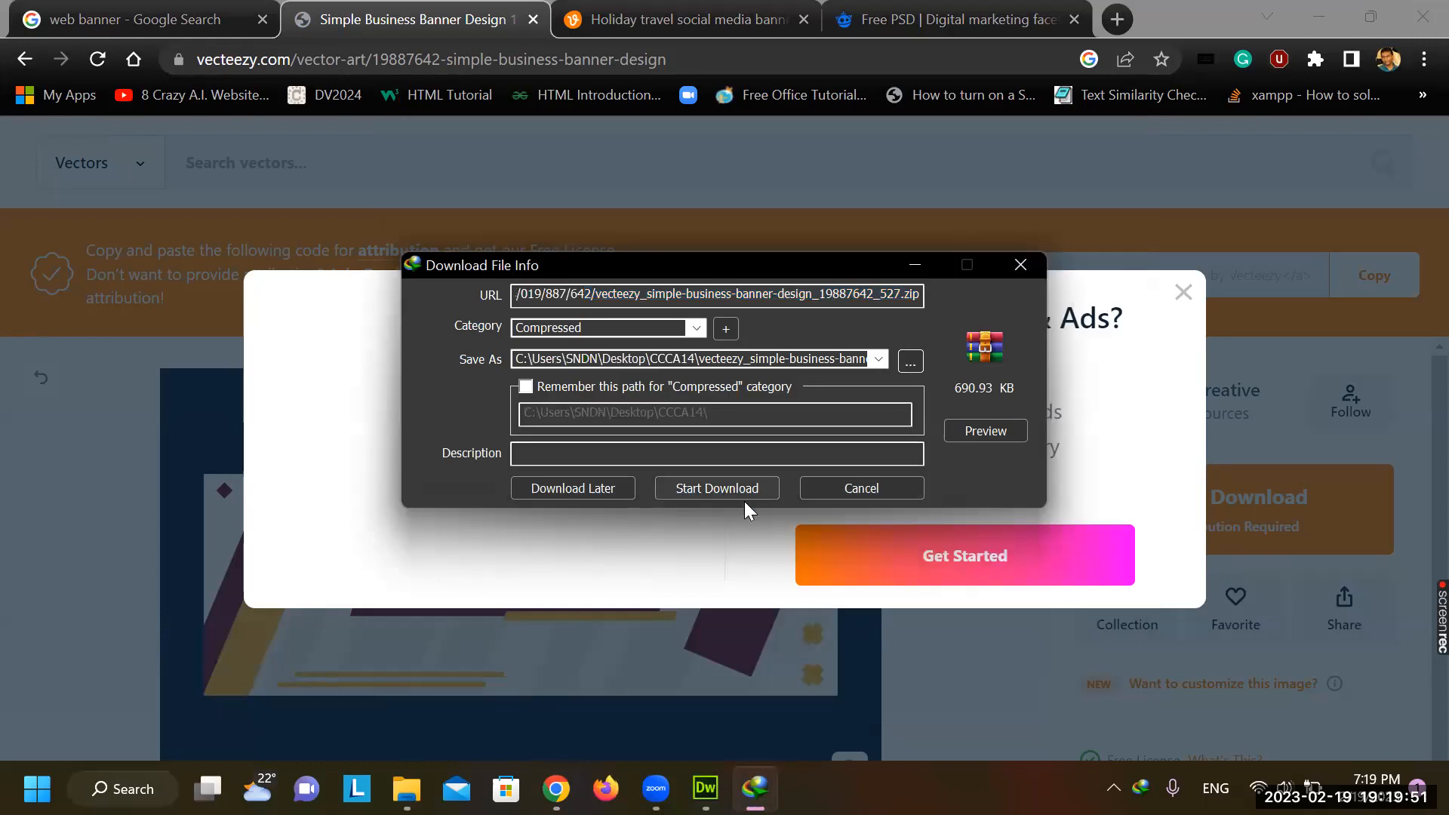
pyautogui.click(741, 489)
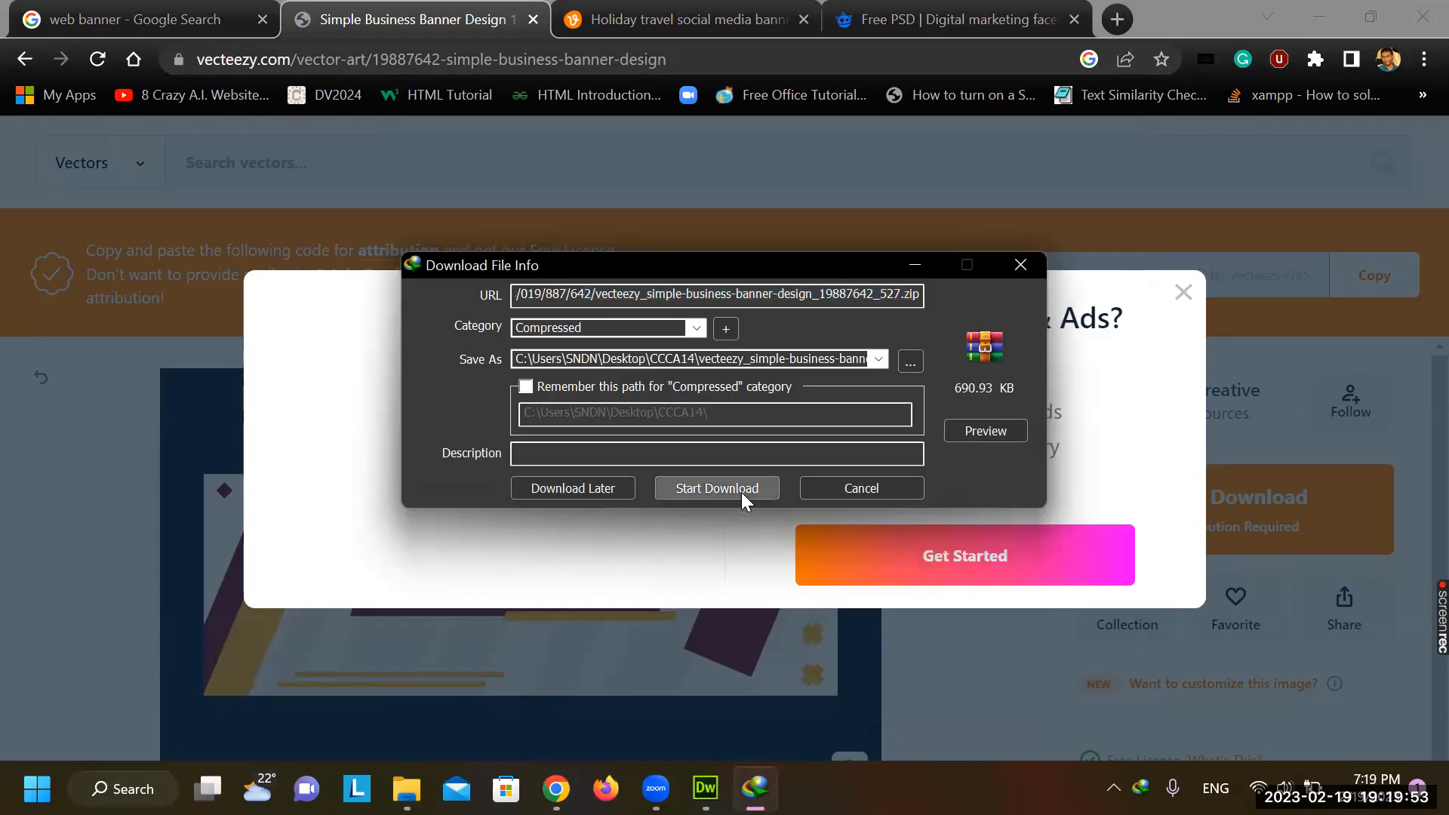
pyautogui.click(406, 789)
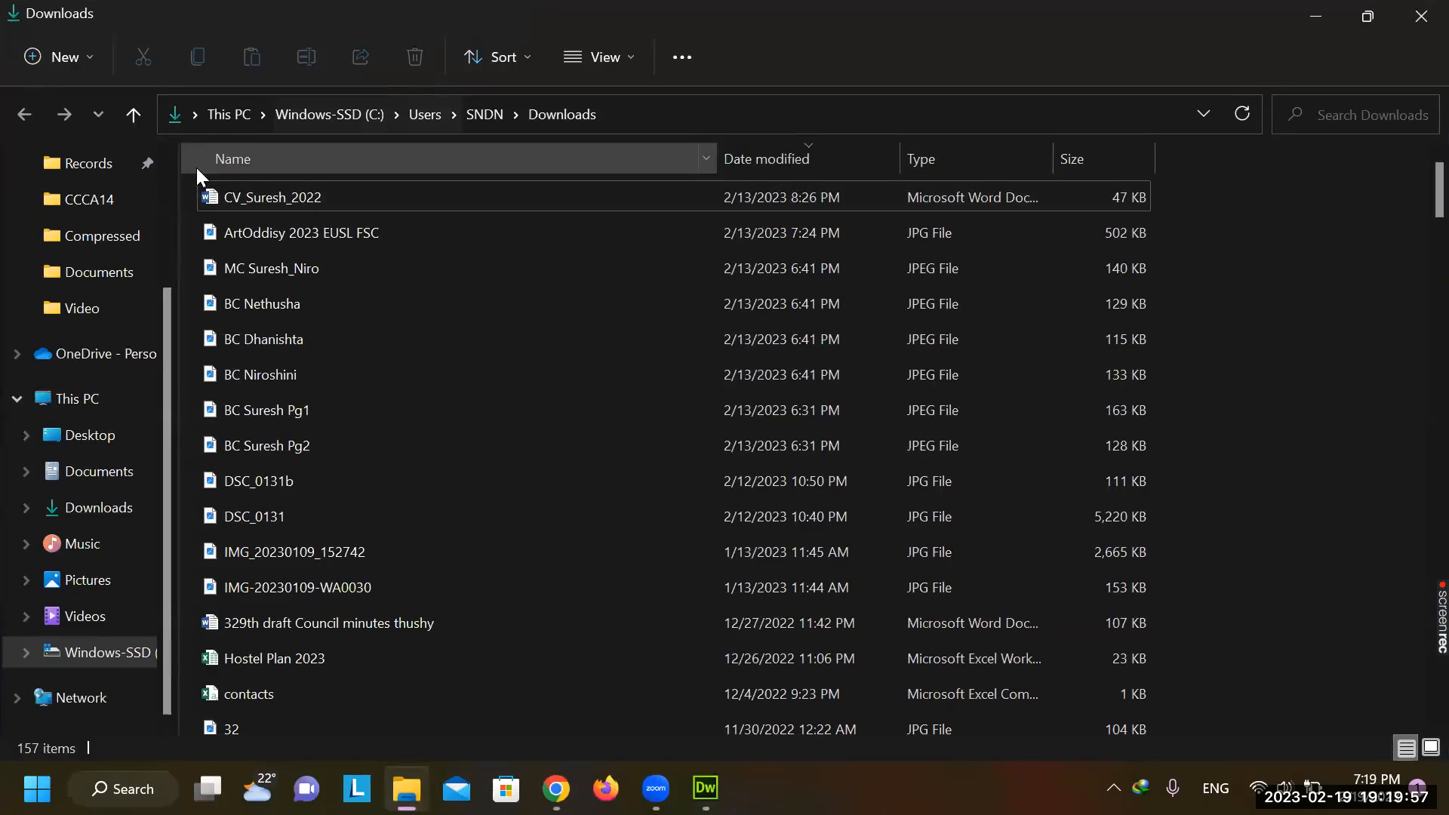
# Extract the banner JPG from the vecteezy zip into CCCA14 and preview it in Photos
pyautogui.click(113, 201)
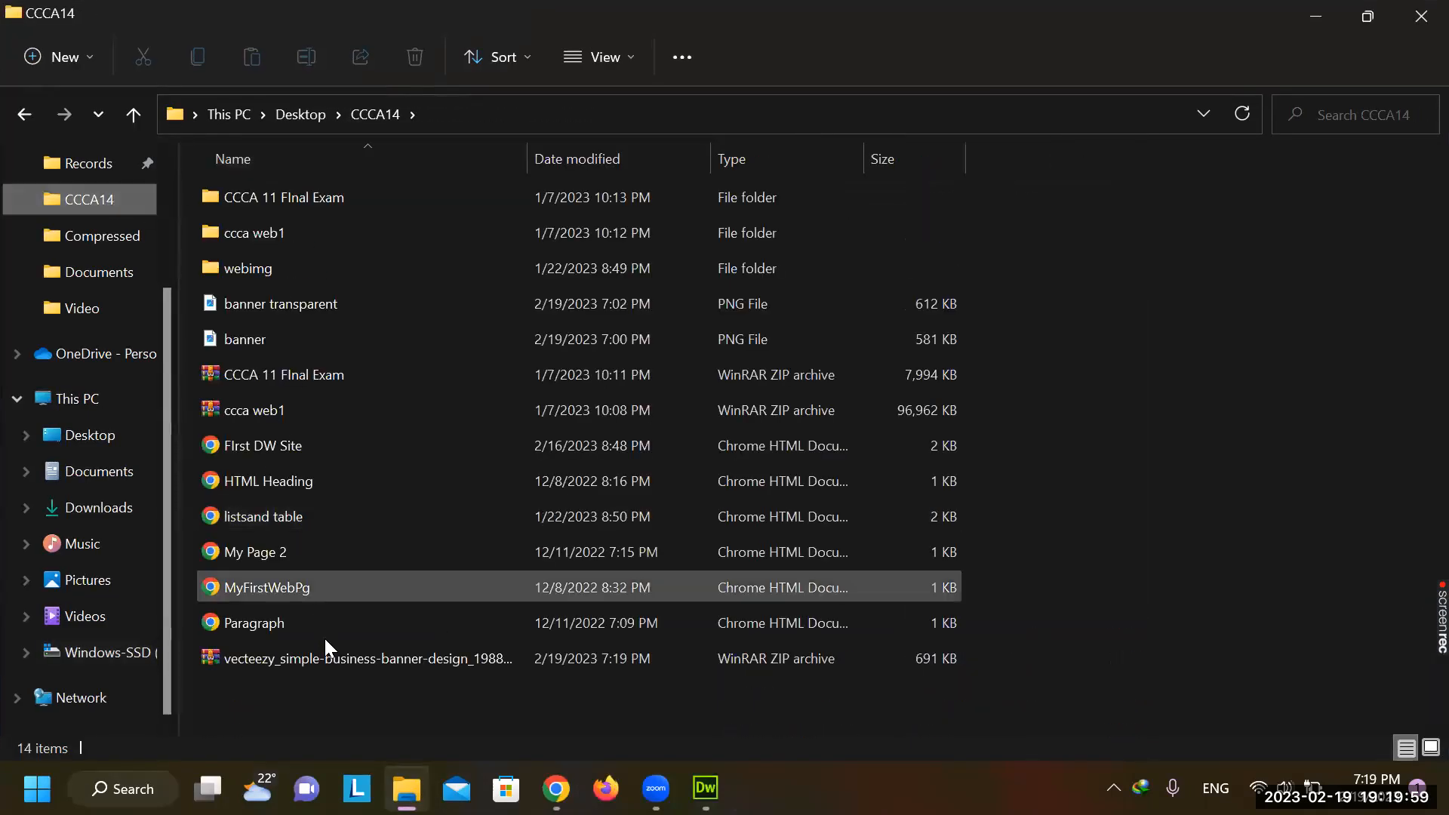
pyautogui.click(338, 658)
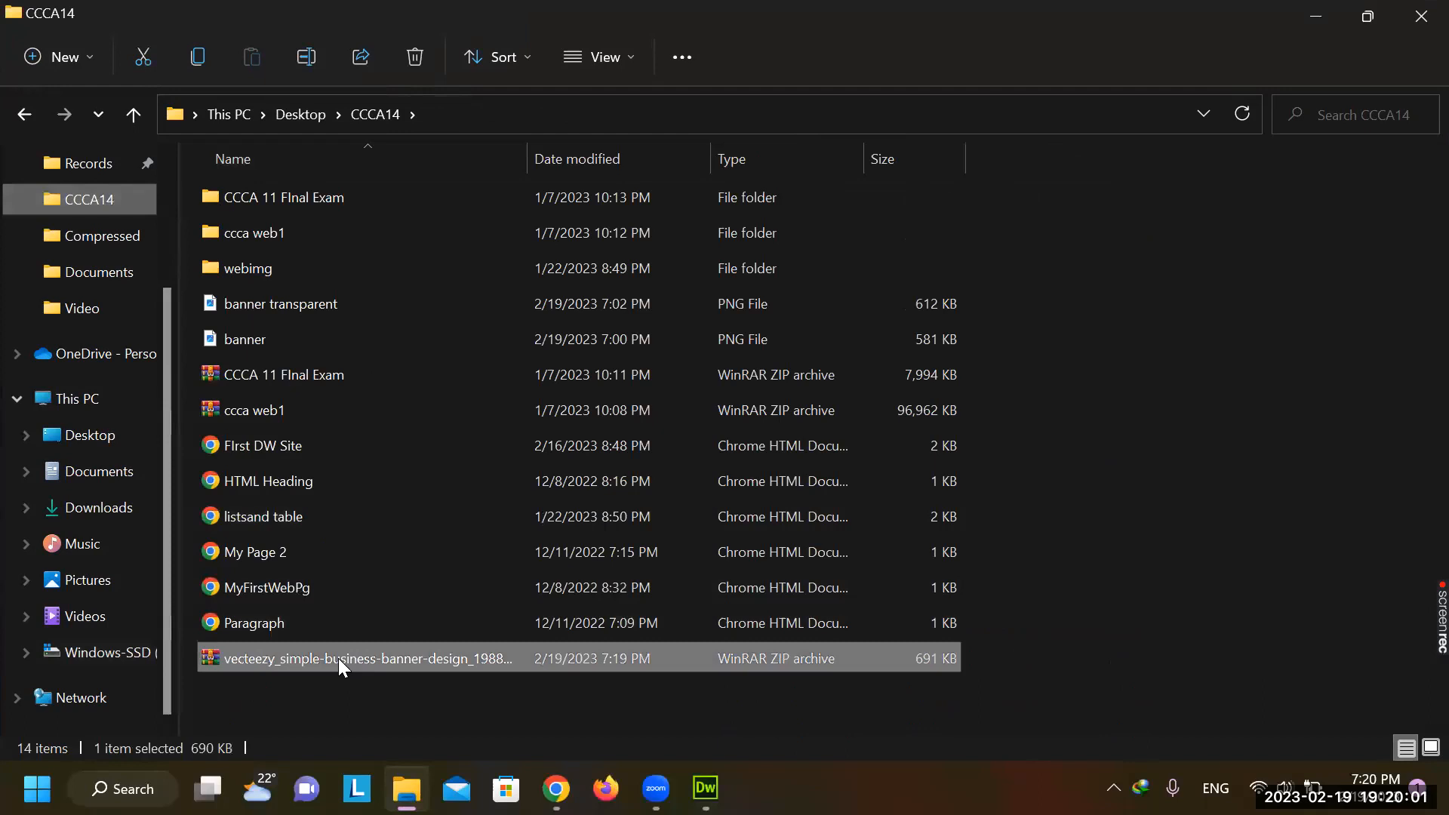
pyautogui.doubleClick(338, 659)
pyautogui.click(504, 445)
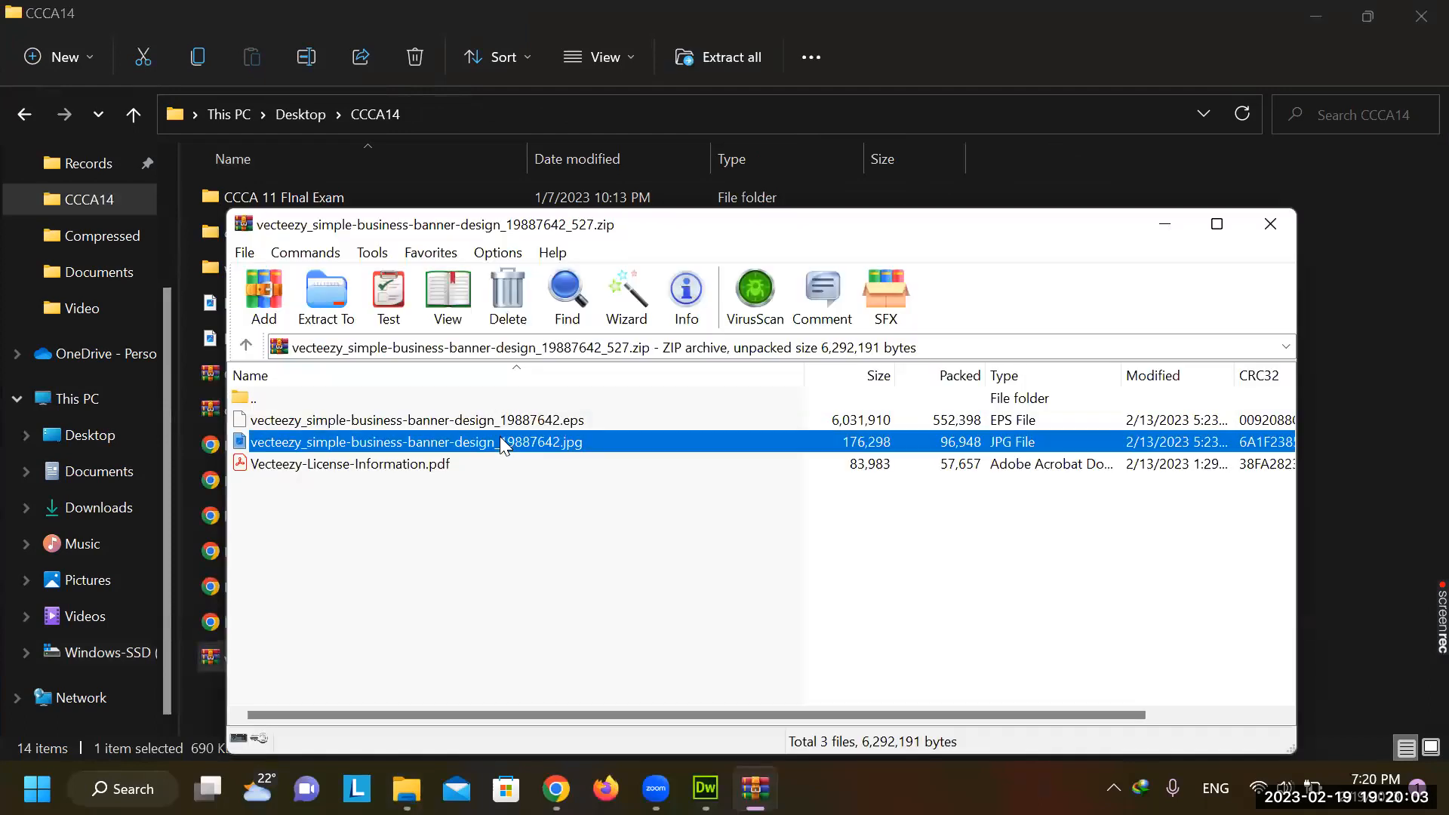
pyautogui.moveTo(687, 232); pyautogui.dragTo(913, 259)
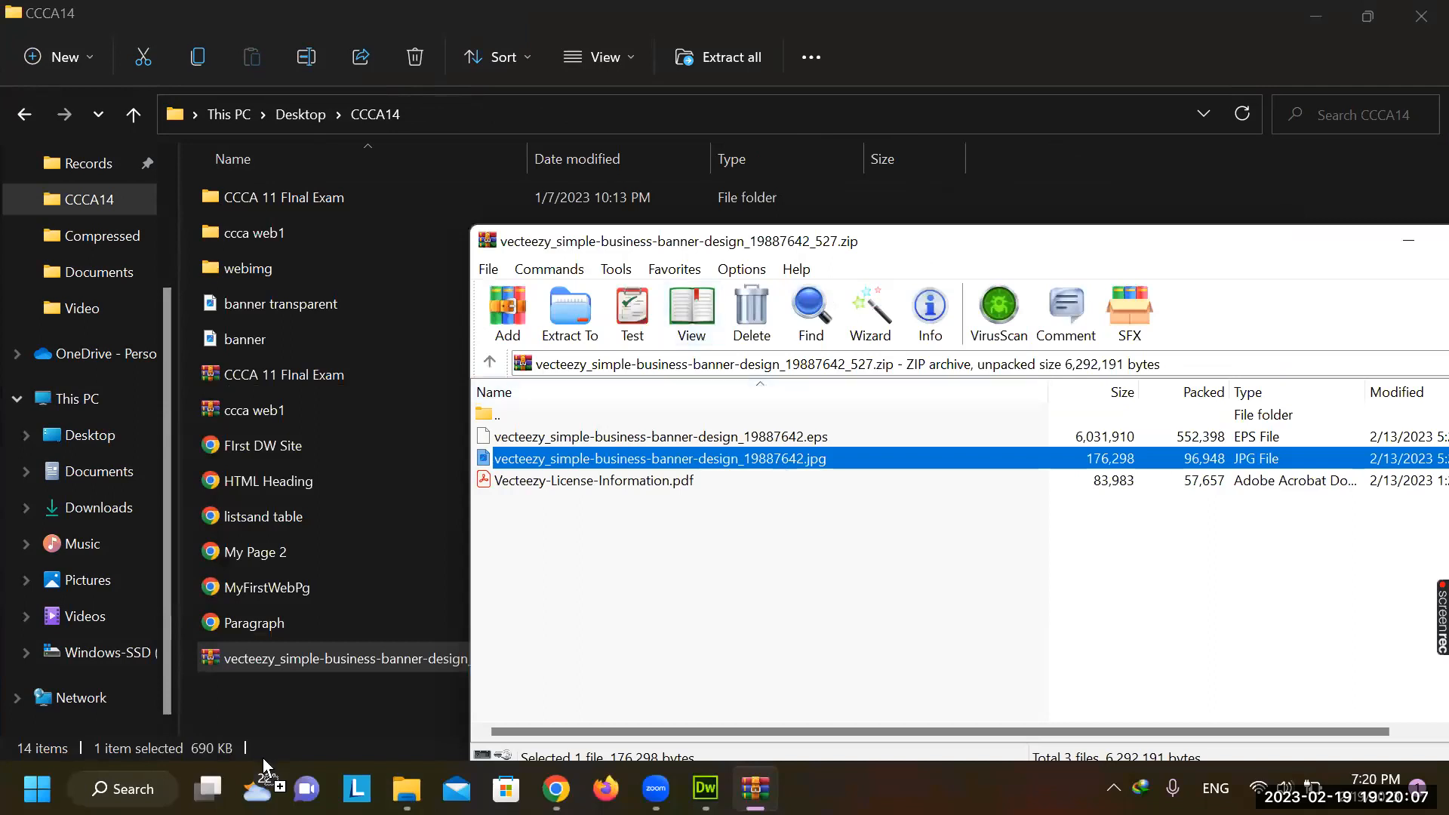
pyautogui.moveTo(301, 696); pyautogui.dragTo(302, 699)
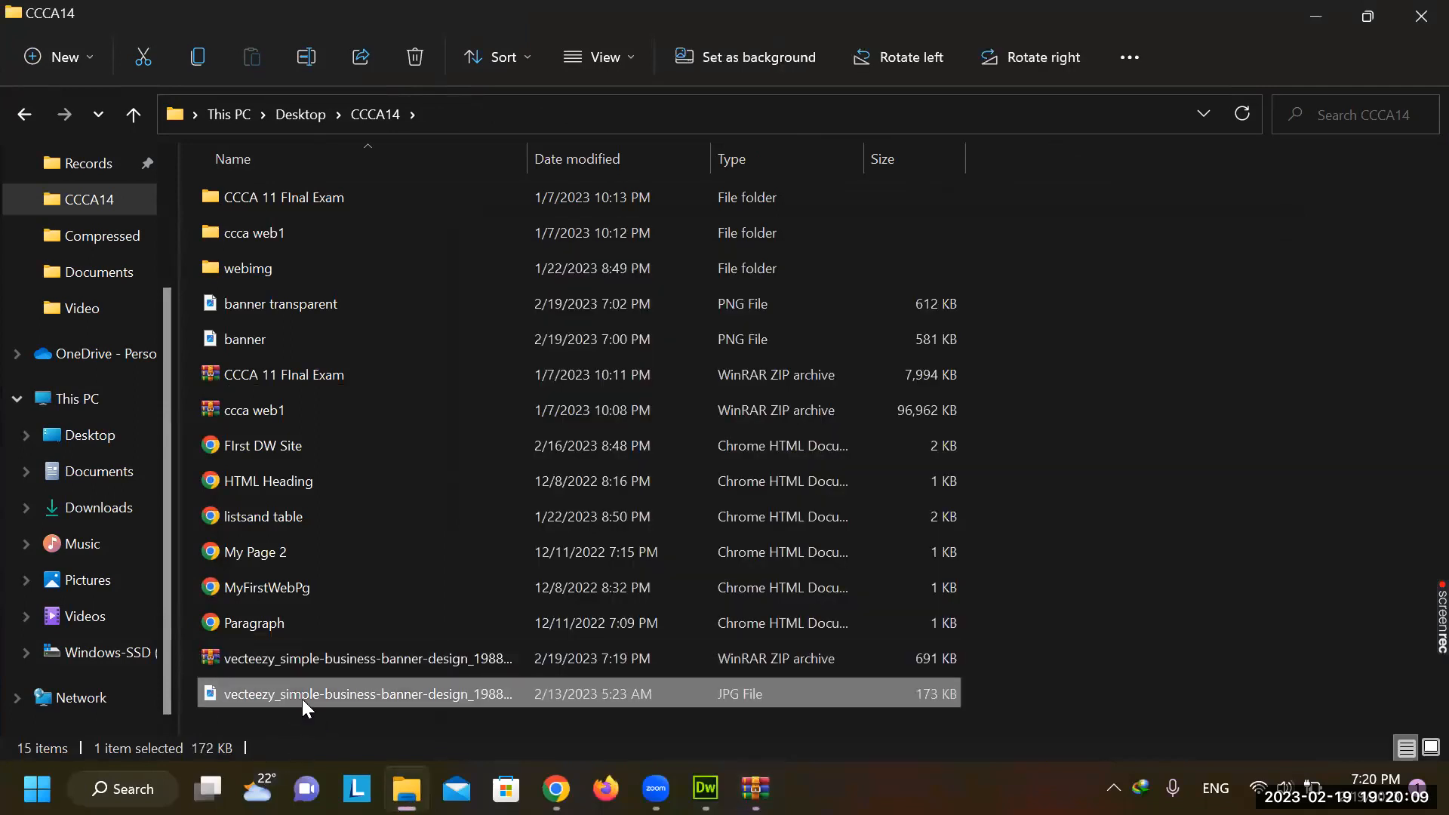
pyautogui.doubleClick(302, 694)
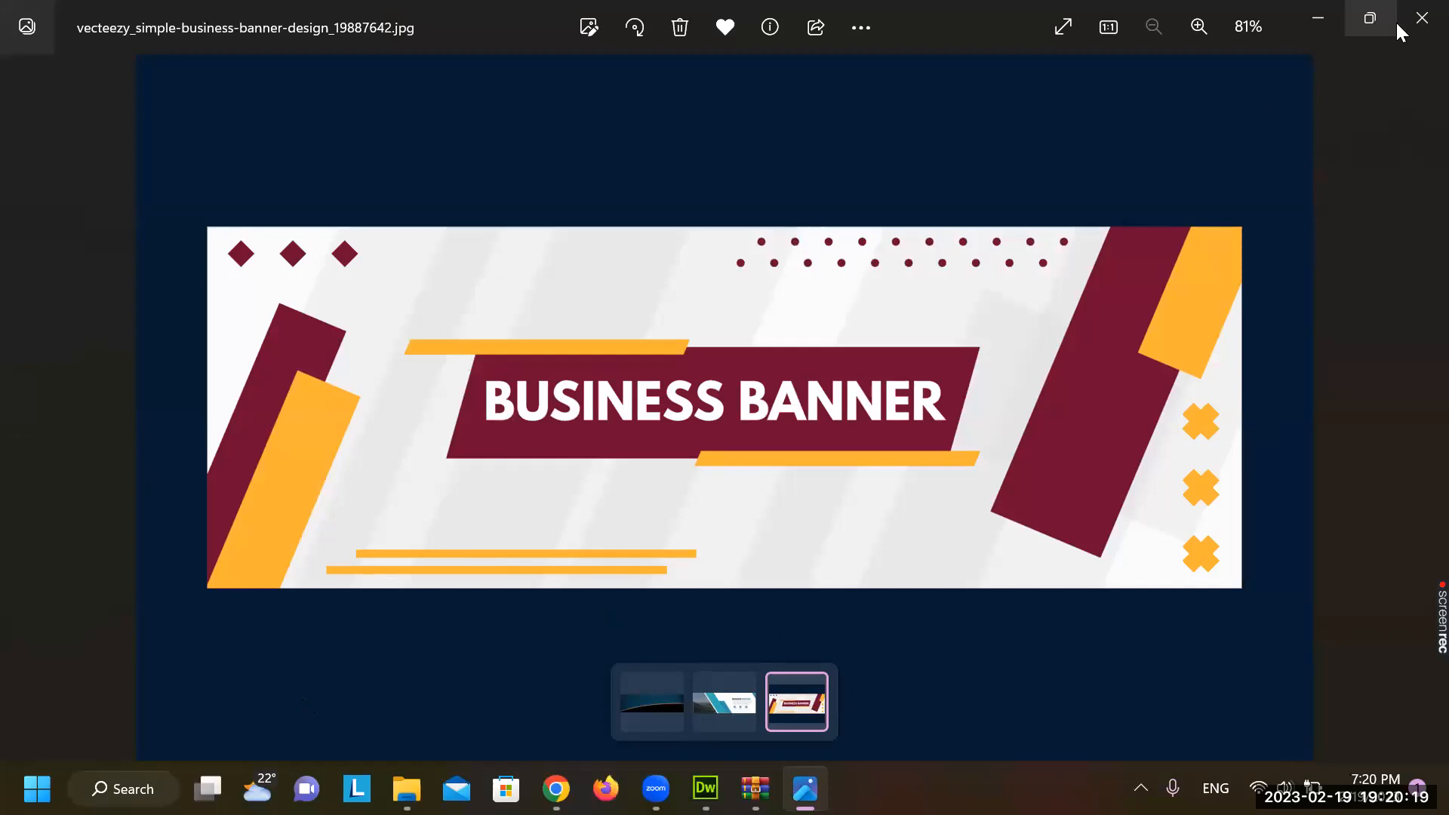
# Close Photos, WinRAR and Chrome, dismissing the Vecteezy Pro advert, to get back to Dreamweaver
pyautogui.click(1422, 18)
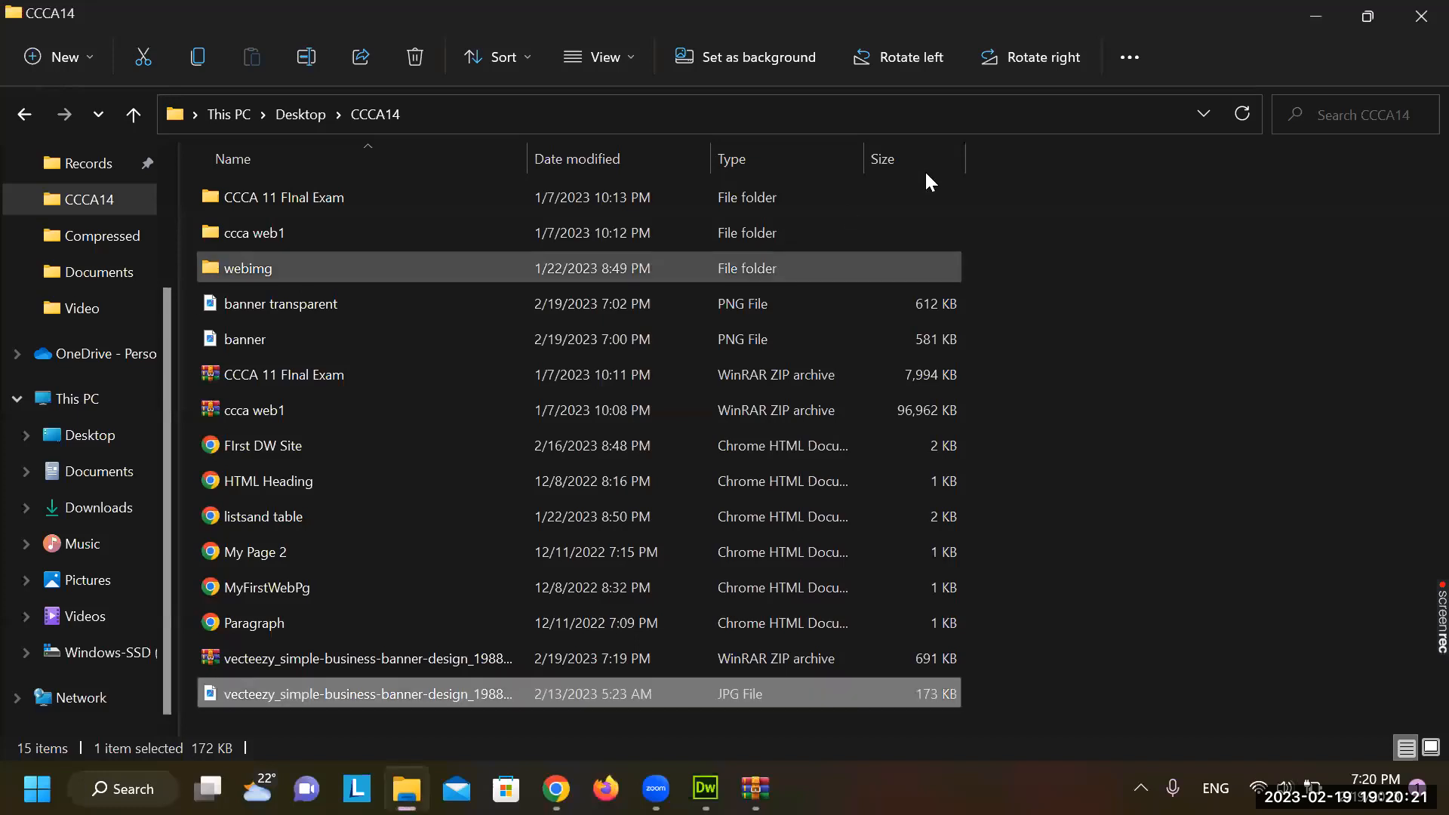
pyautogui.click(406, 789)
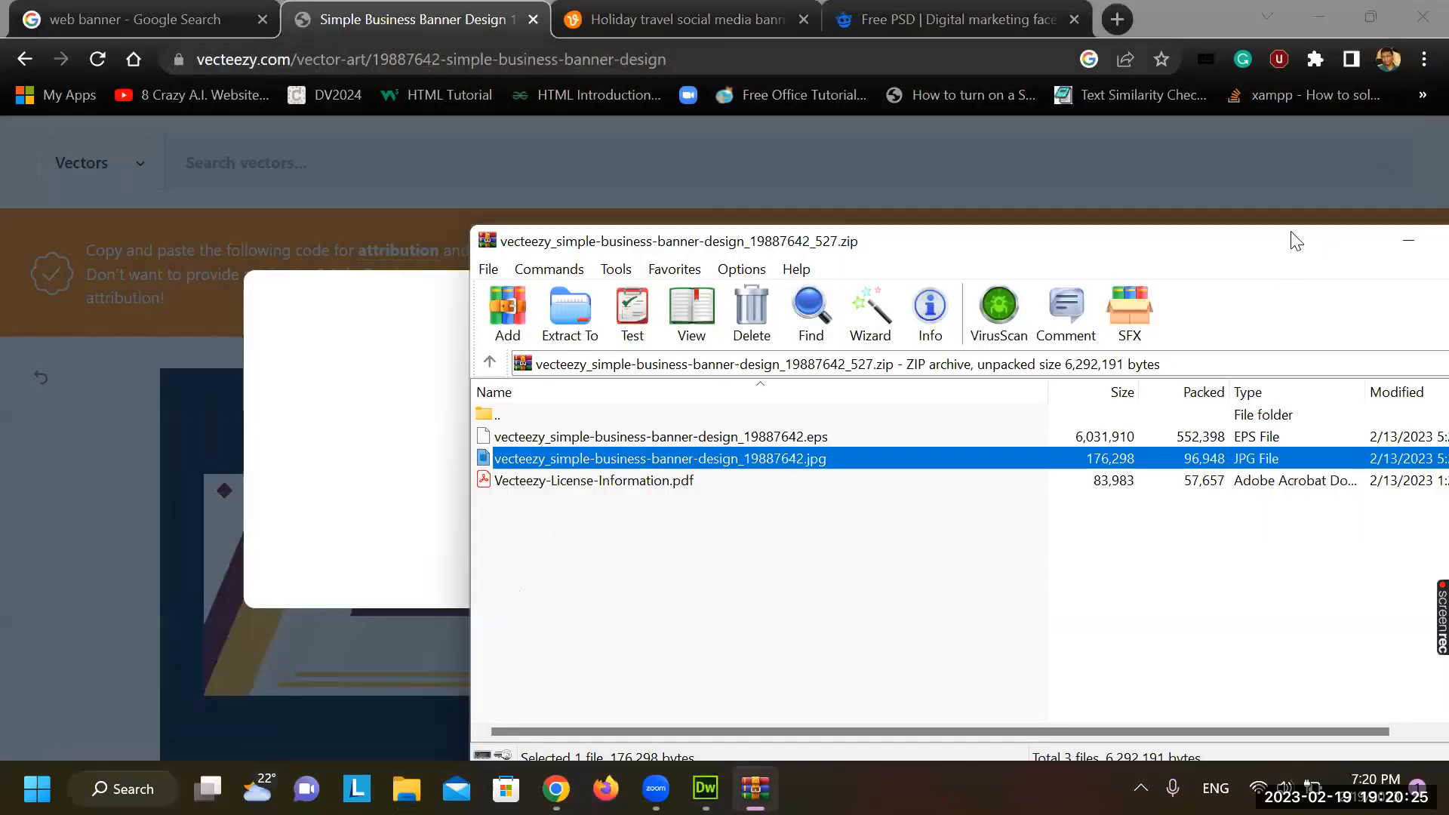
pyautogui.moveTo(1296, 240); pyautogui.dragTo(842, 281)
pyautogui.click(1057, 284)
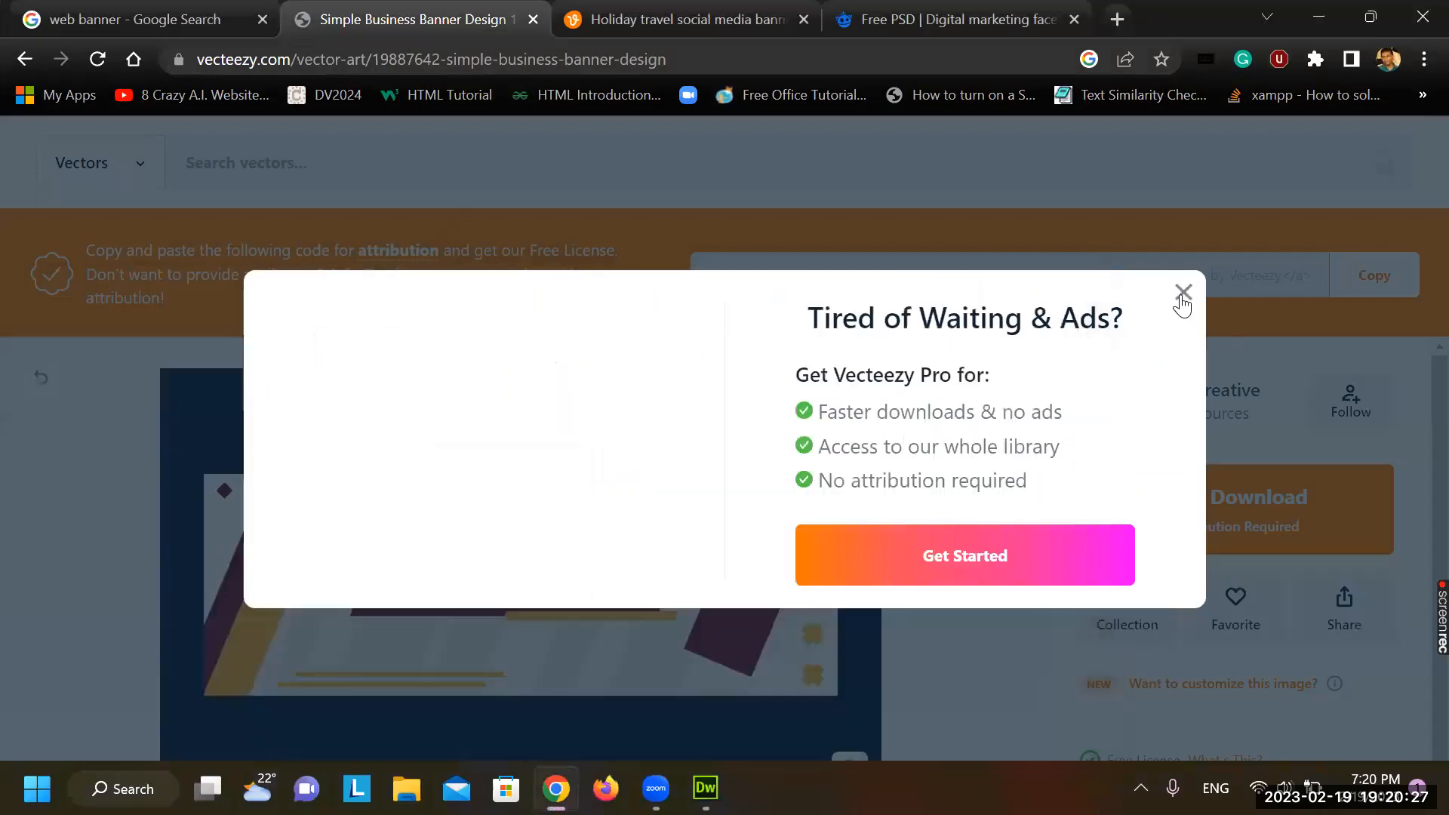
pyautogui.click(1182, 296)
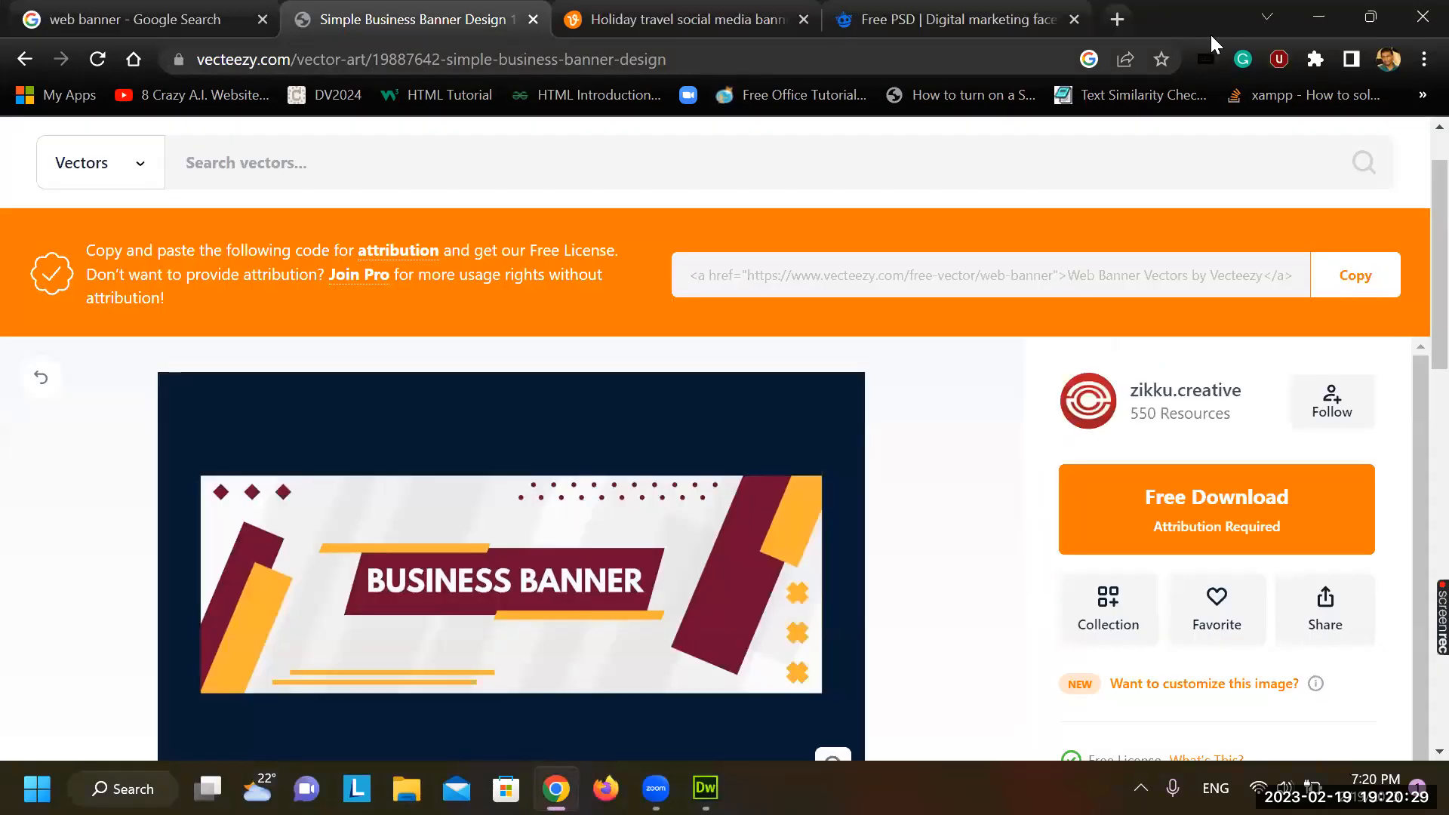
pyautogui.click(1416, 16)
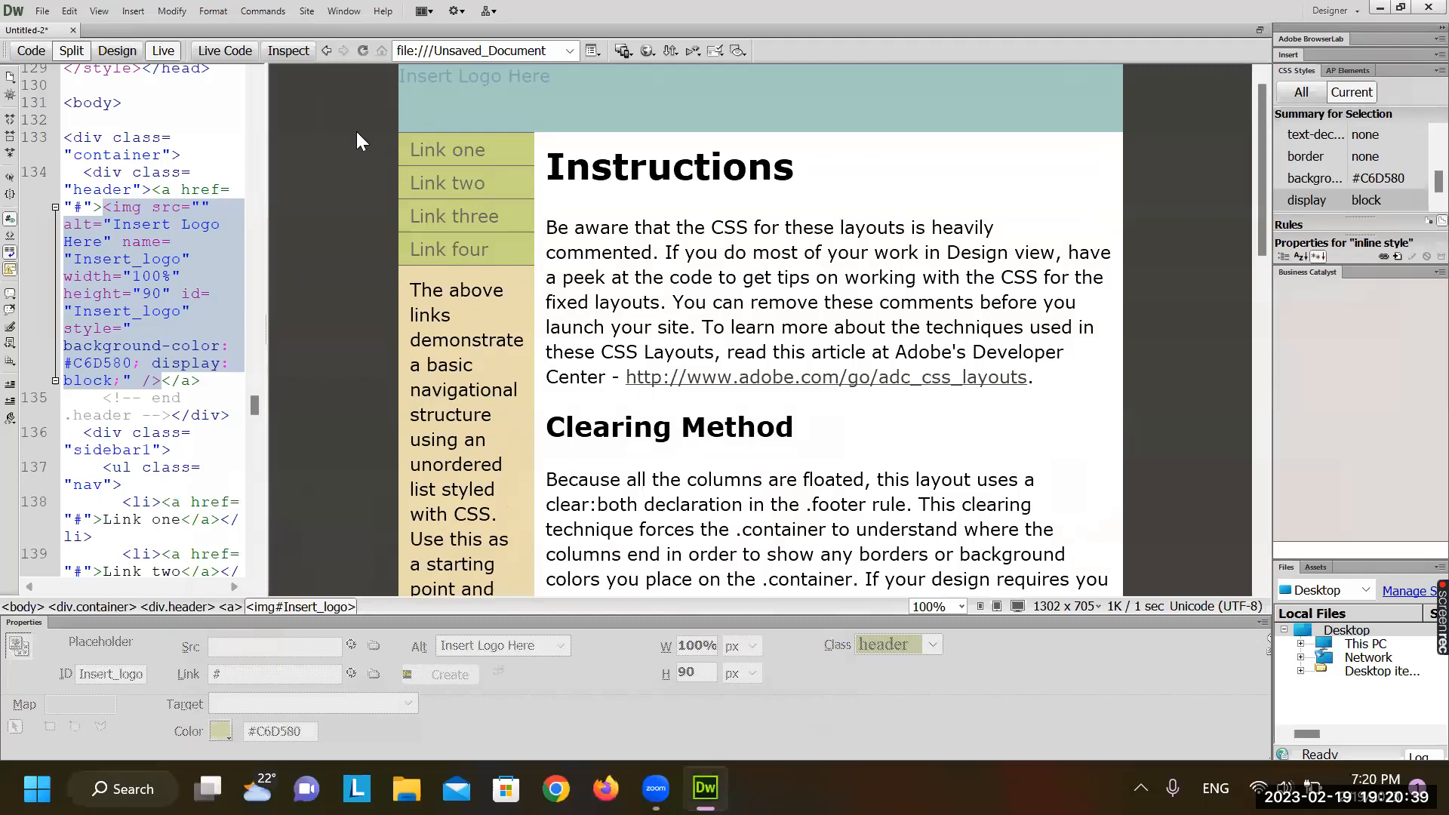
# Turn off Live view, place the cursor before the Insert_logo placeholder, and choose Insert > Image
pyautogui.click(163, 51)
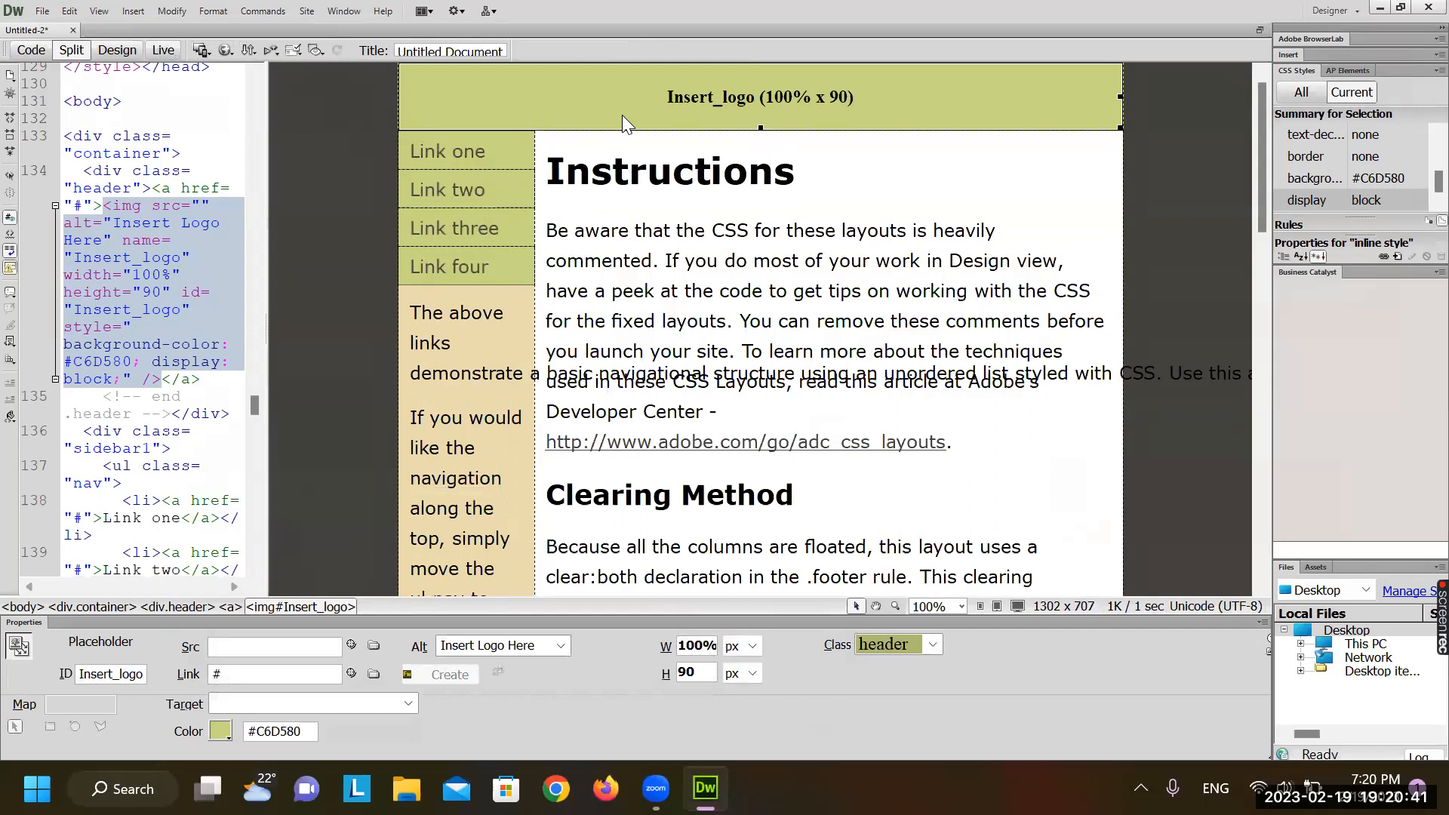
pyautogui.click(693, 107)
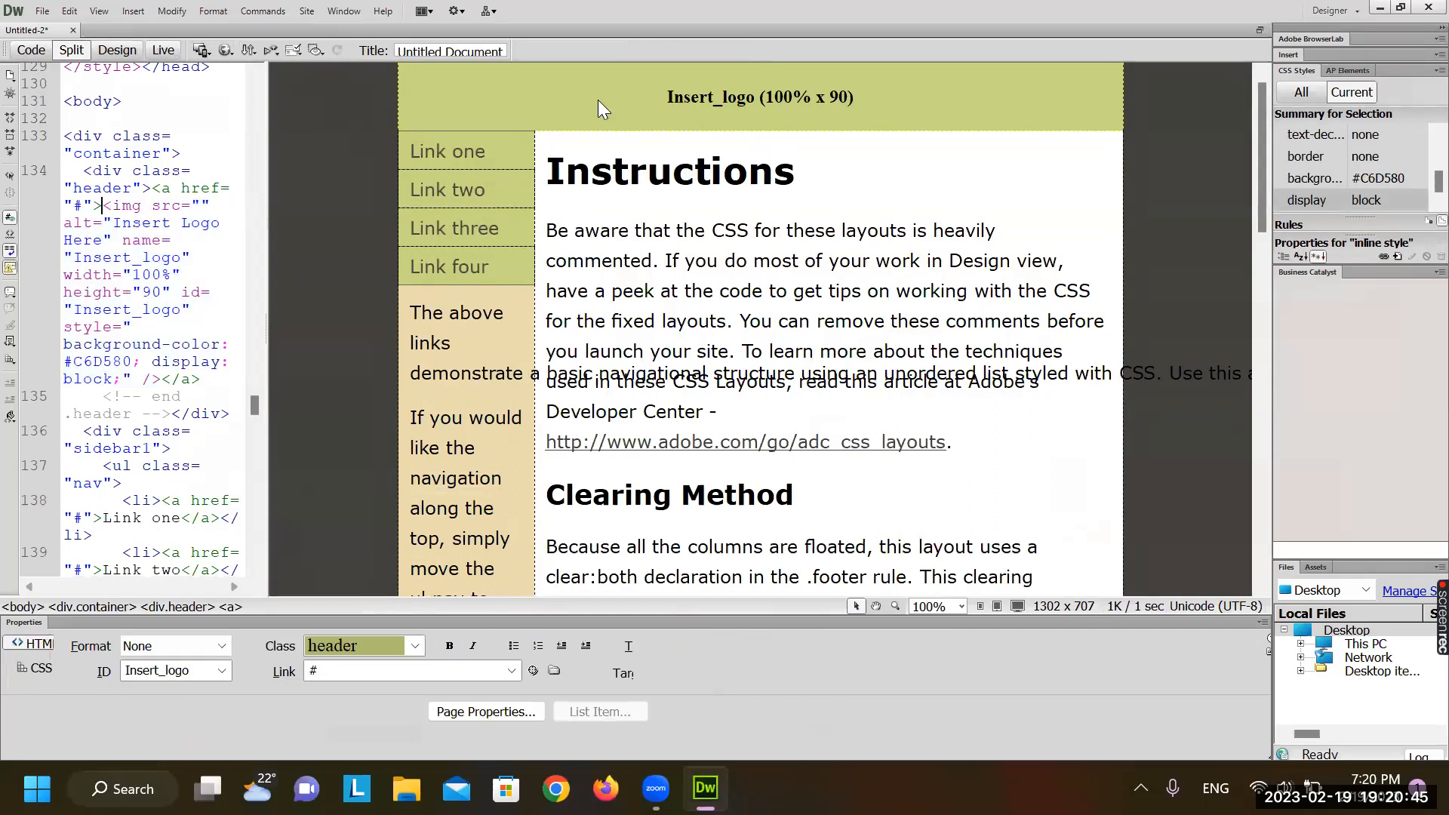
pyautogui.click(132, 10)
pyautogui.click(143, 59)
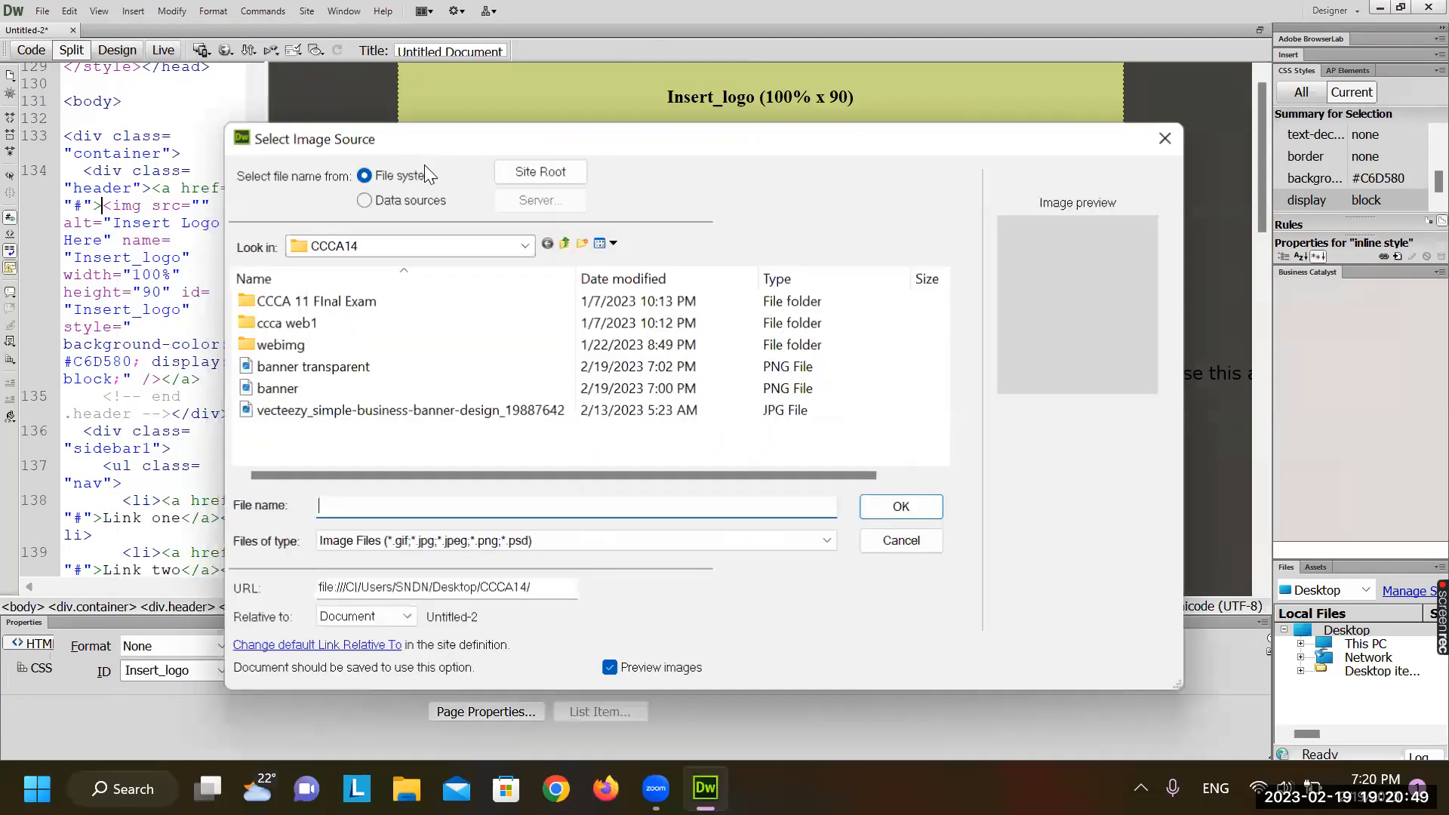
# Rename the vecteezy JPG to banner2 and insert it into the header, accepting the path and accessibility prompts
pyautogui.click(350, 406)
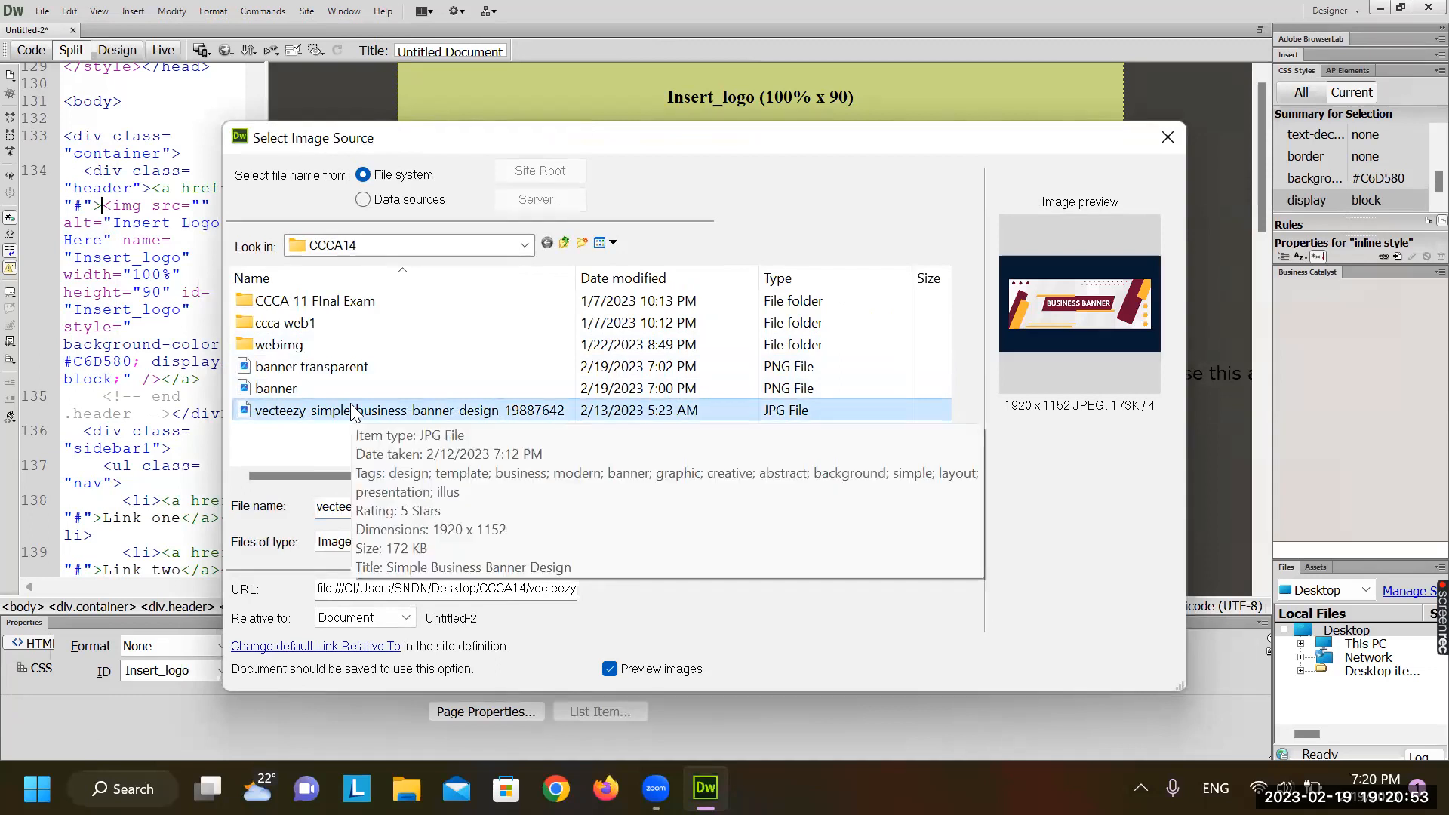
pyautogui.click(341, 410)
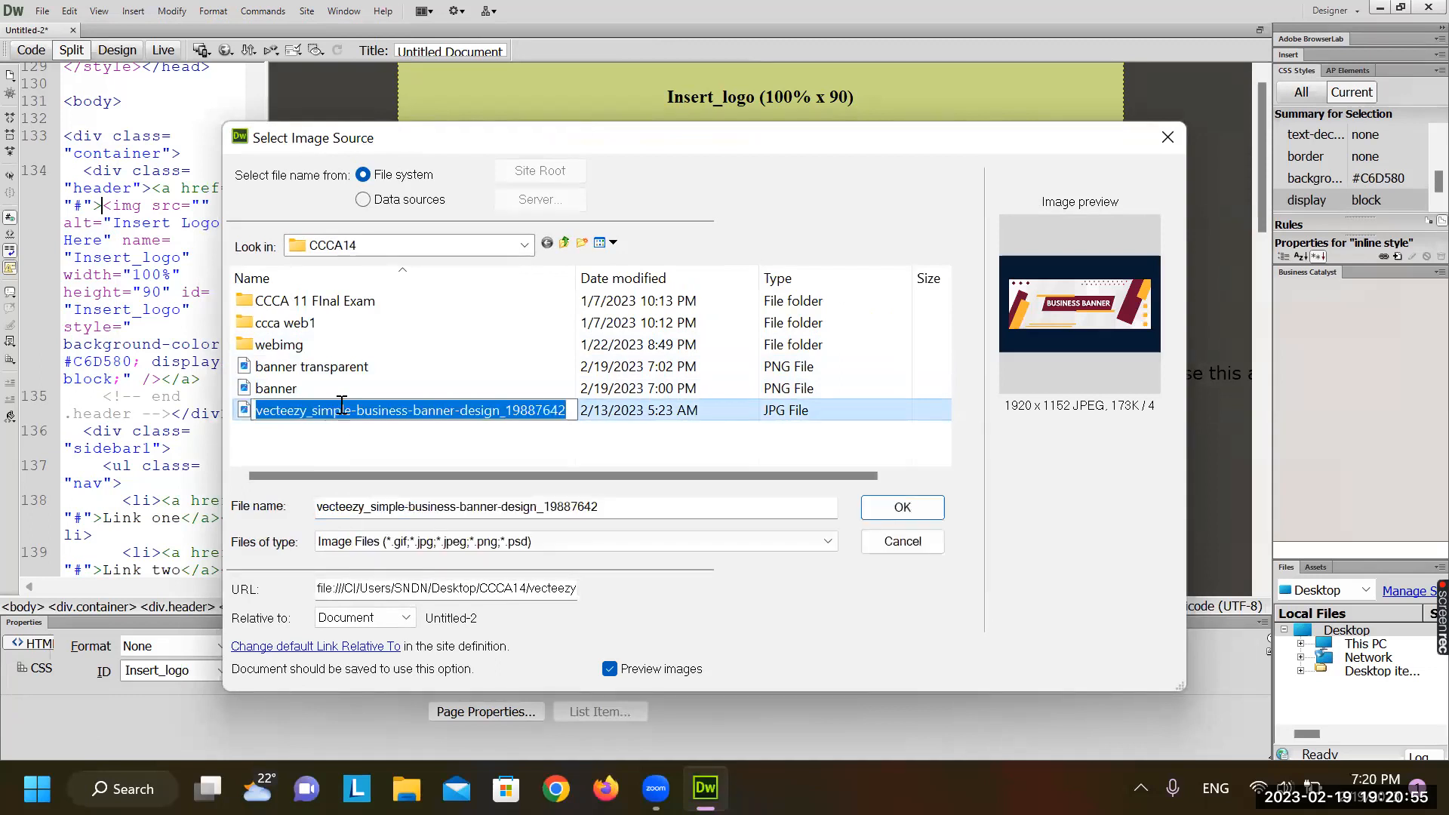
pyautogui.write("banner2'")
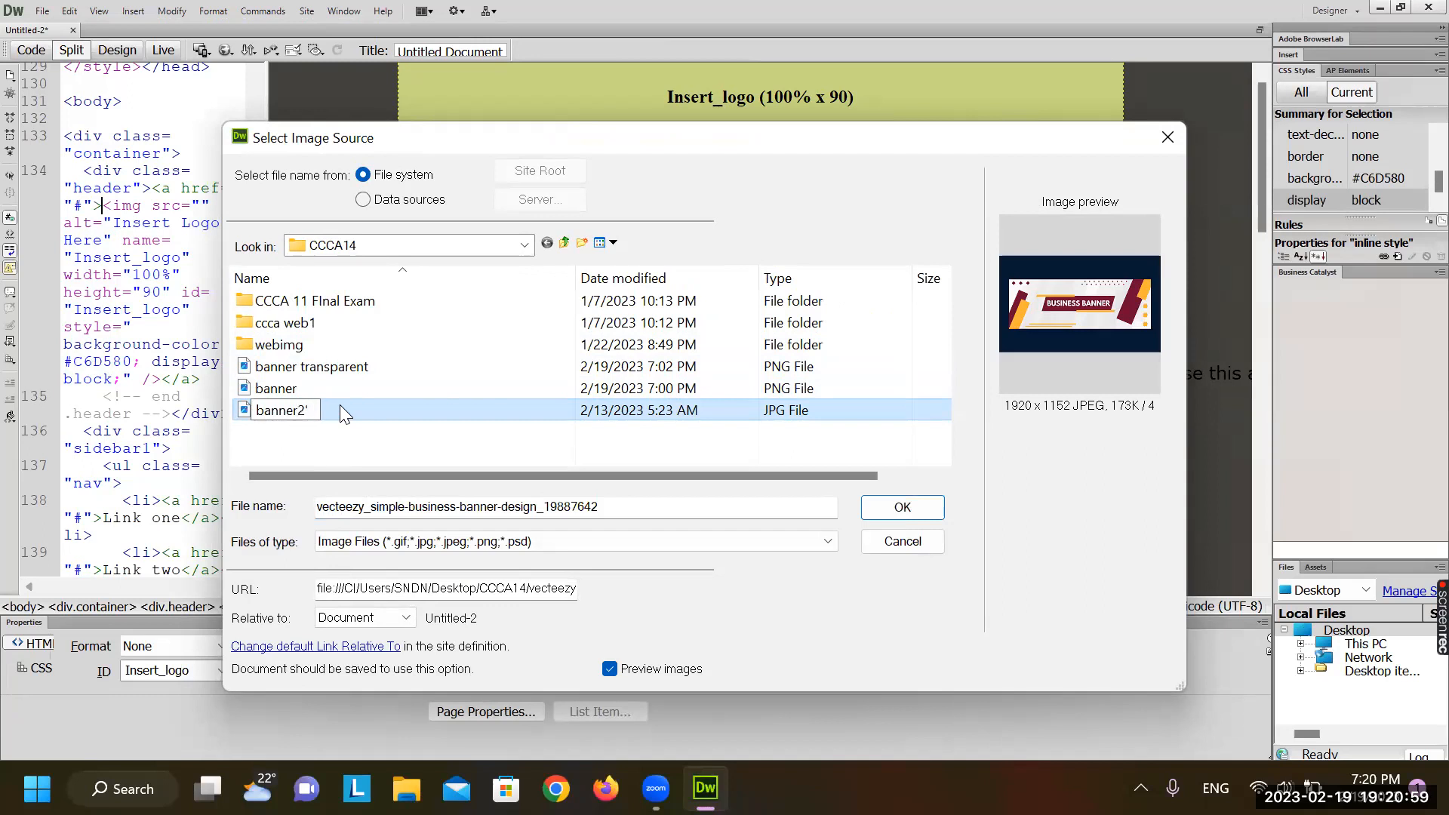
pyautogui.press('Return')
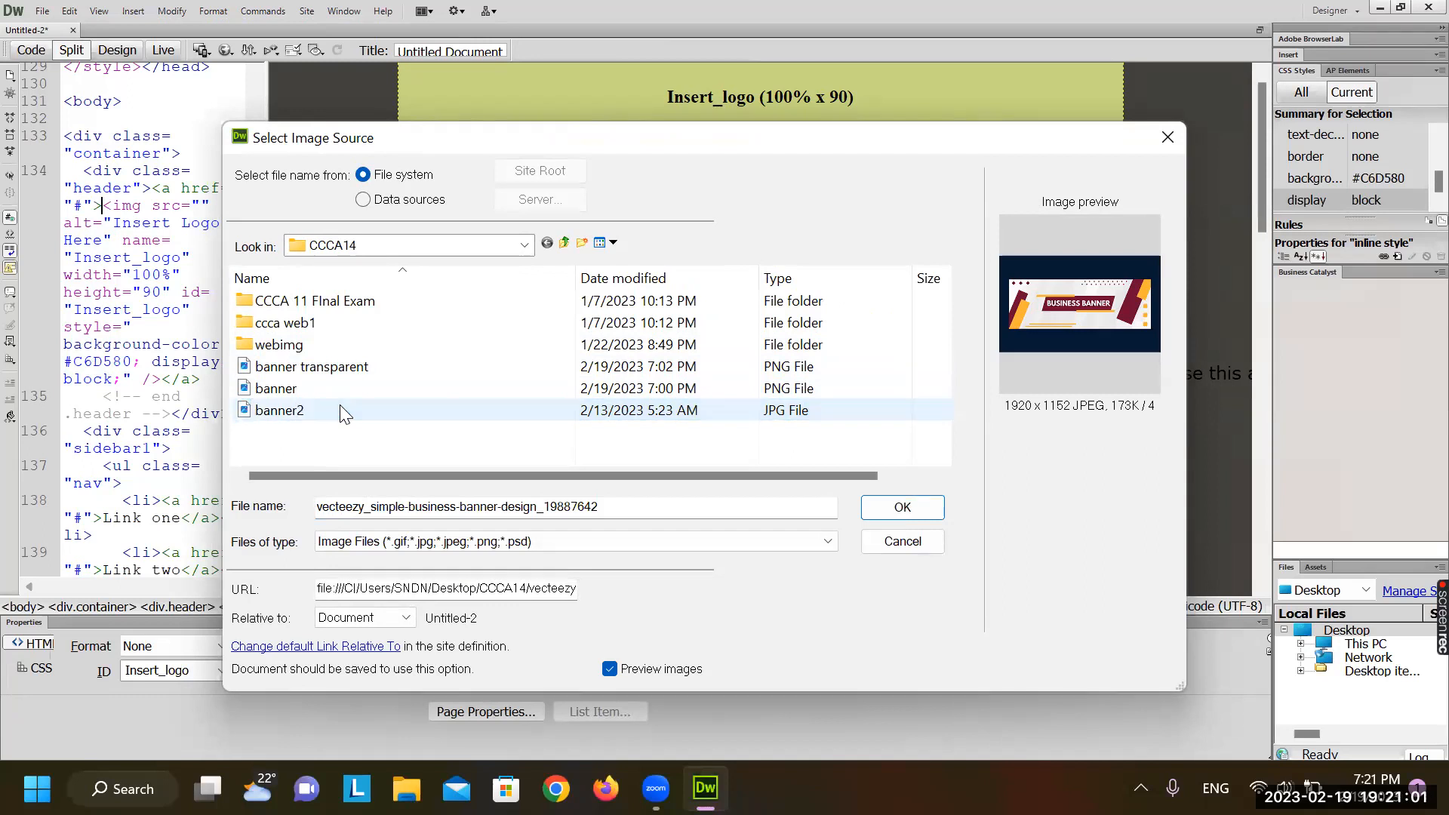
pyautogui.doubleClick(354, 408)
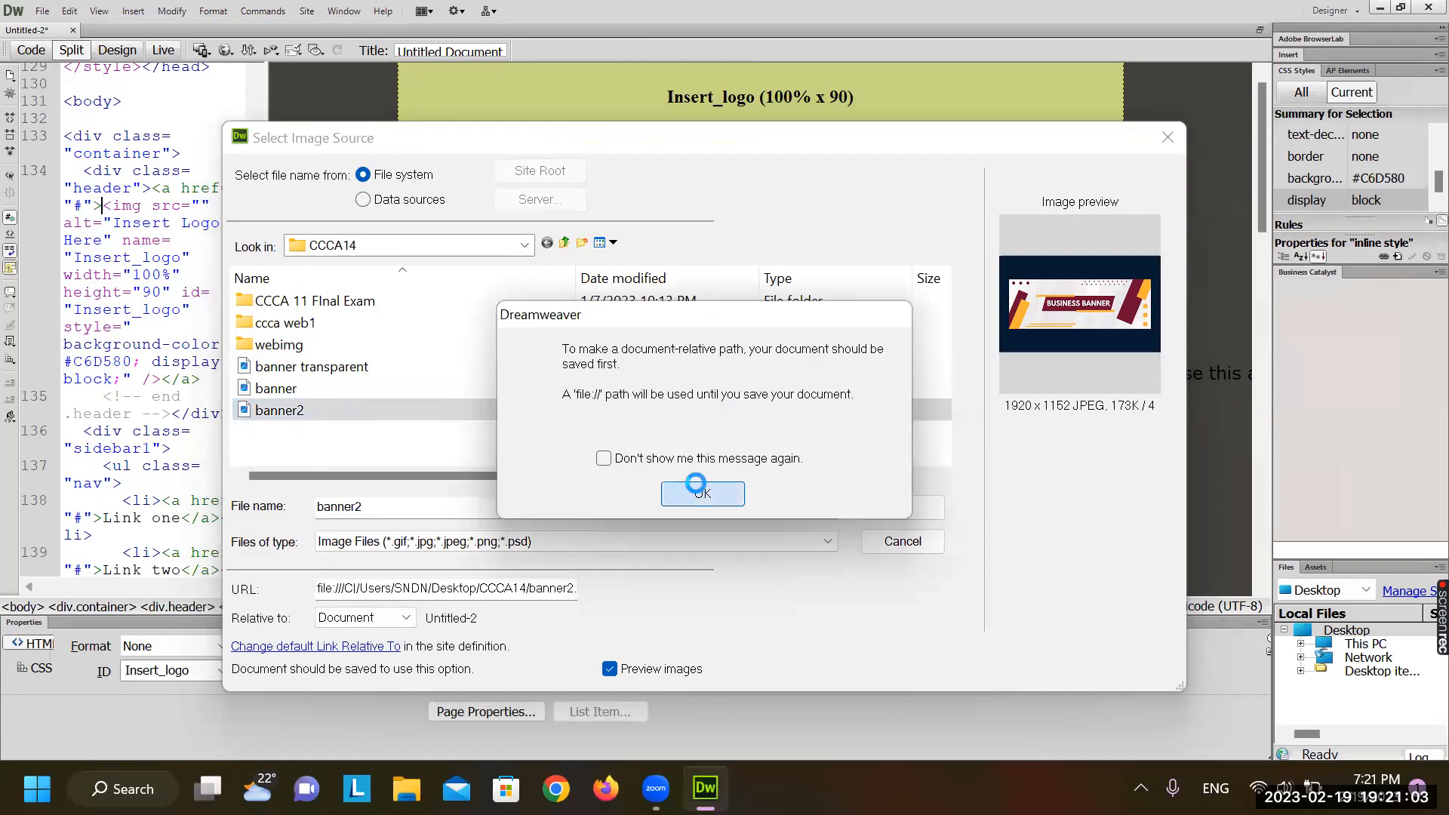
pyautogui.click(697, 490)
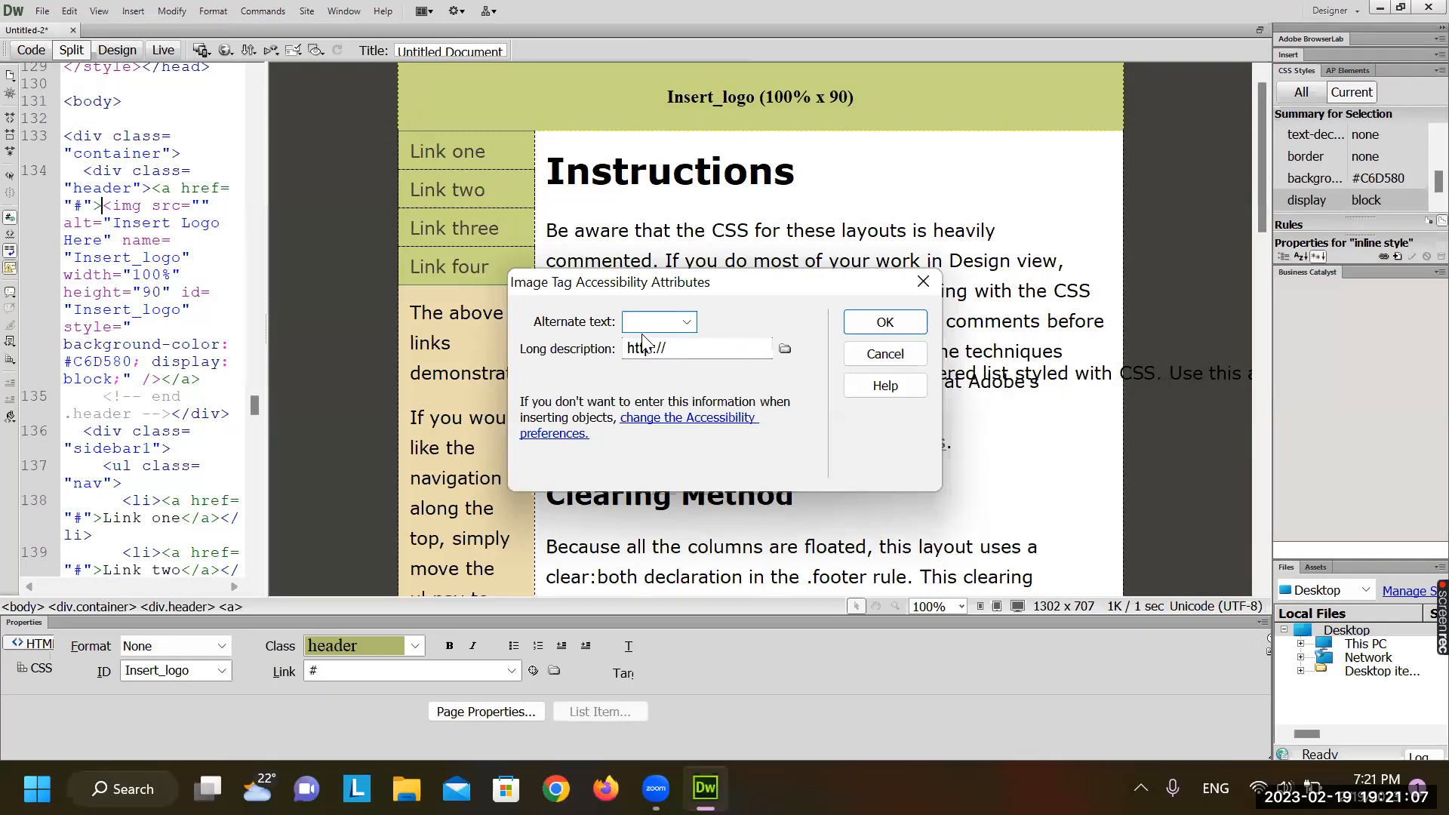
pyautogui.click(886, 317)
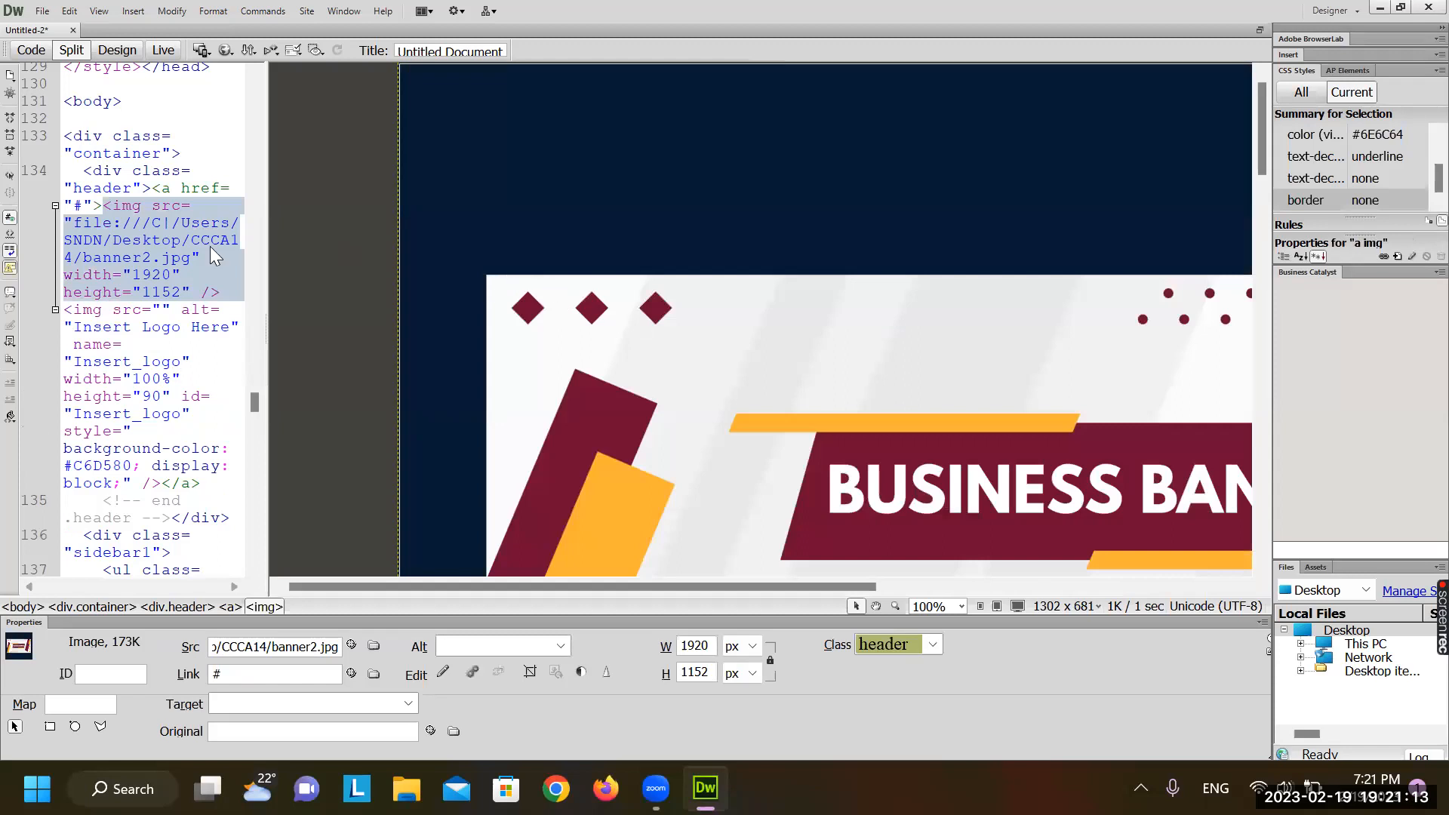
# In code, change the banner's width from 1920 to 100% and height from 1152 to 100, then refresh Design view
pyautogui.scroll(-8, 615, 272)
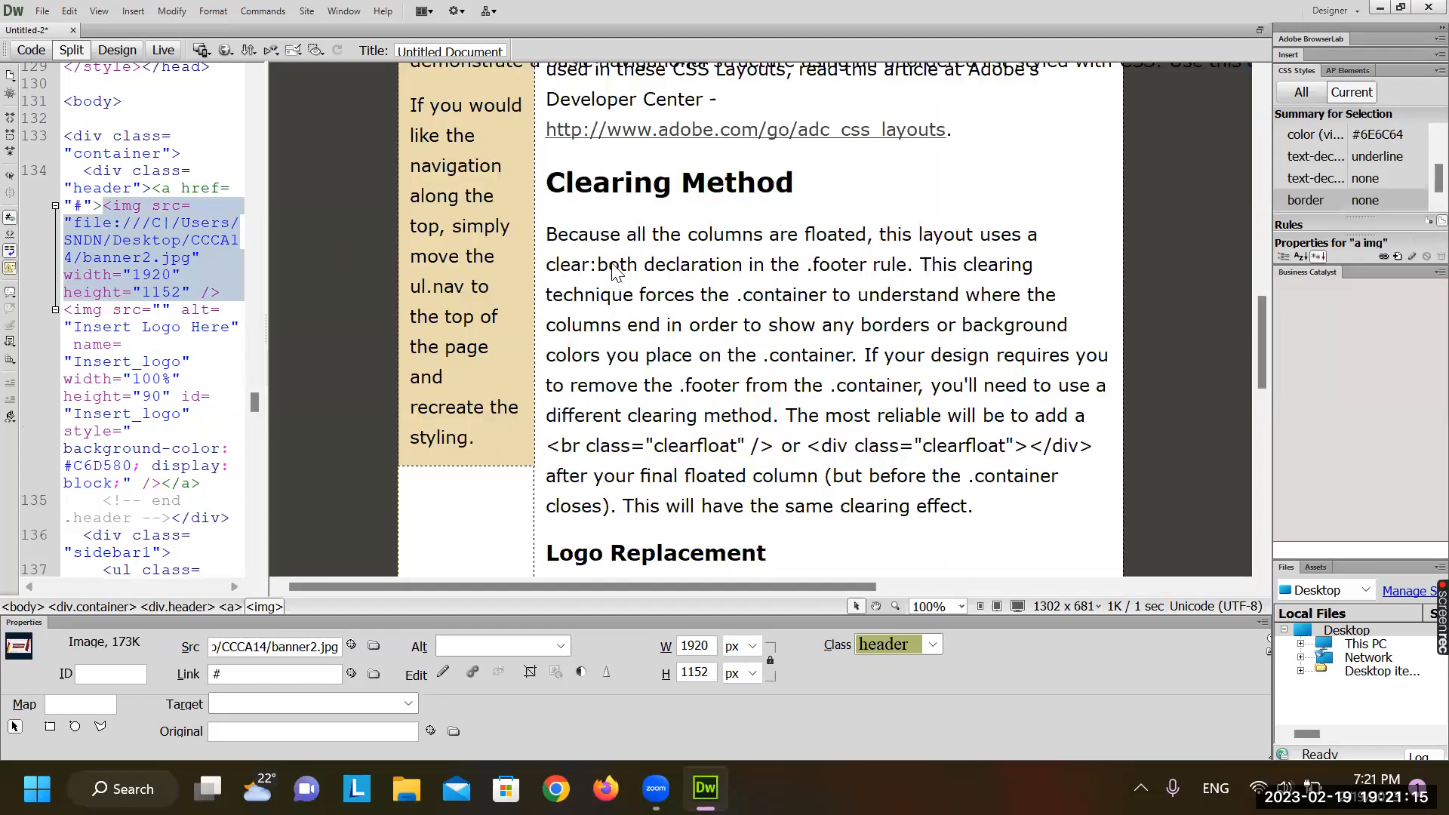
pyautogui.scroll(8, 615, 271)
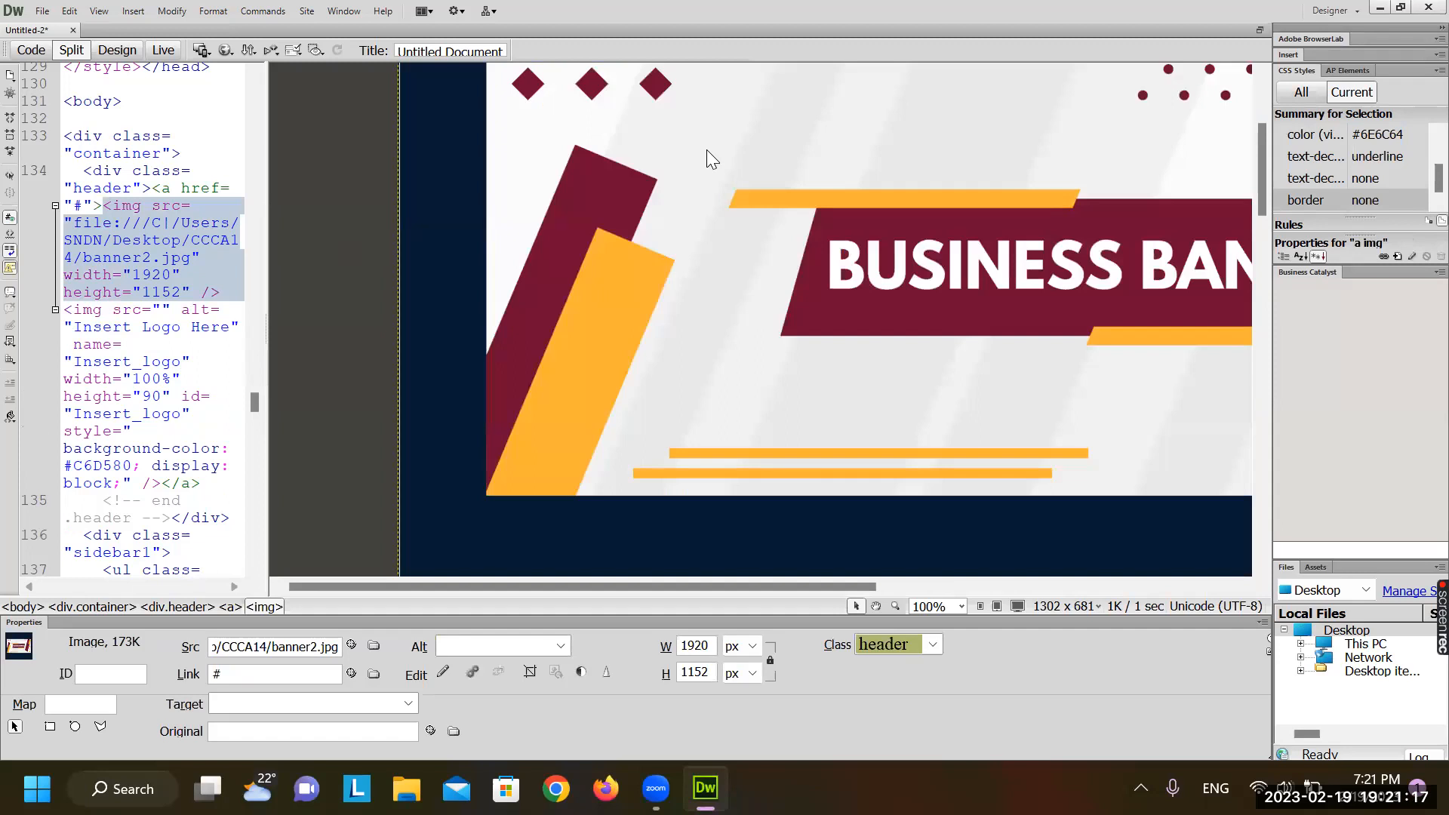
pyautogui.click(106, 274)
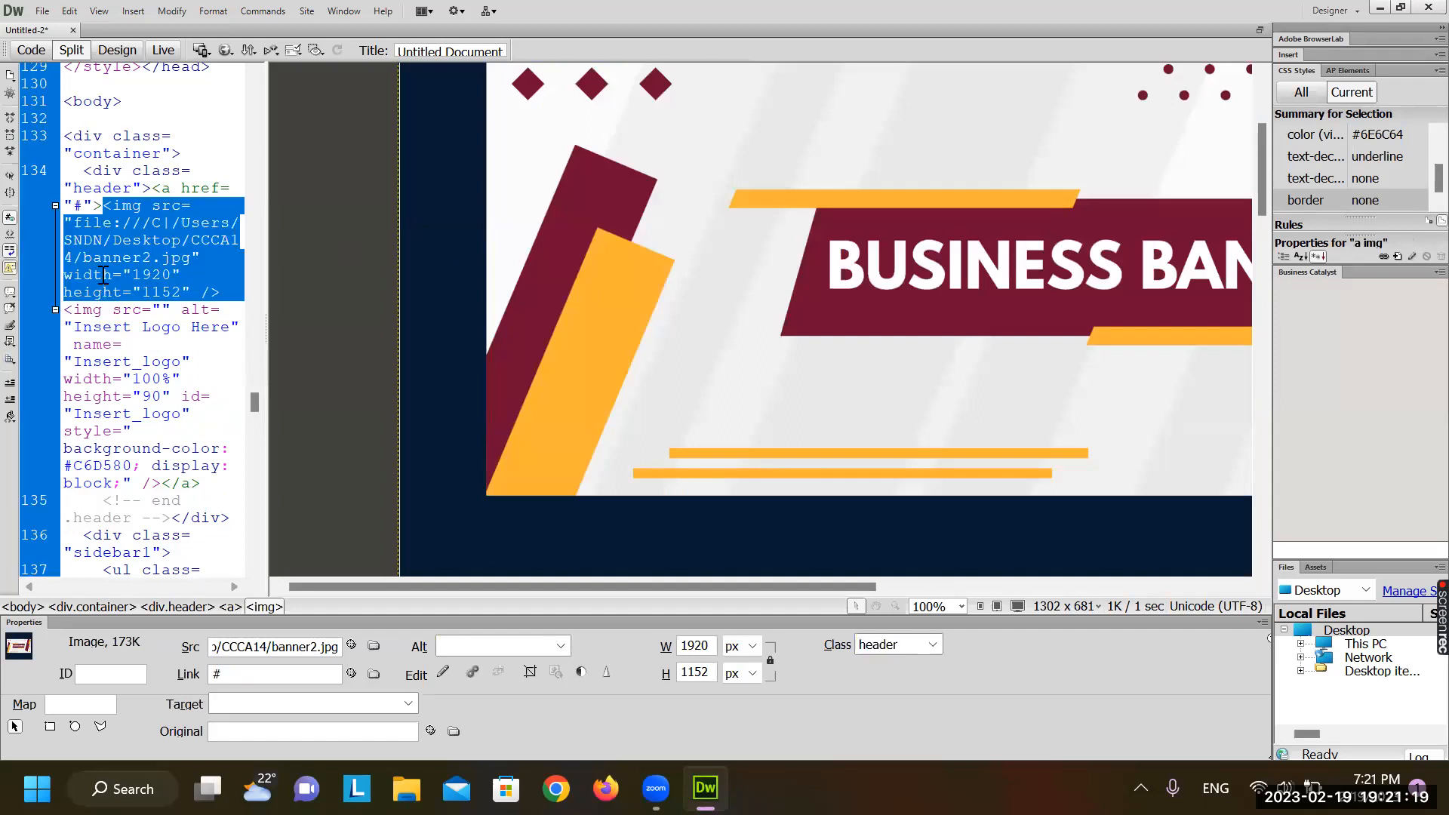
pyautogui.doubleClick(151, 275)
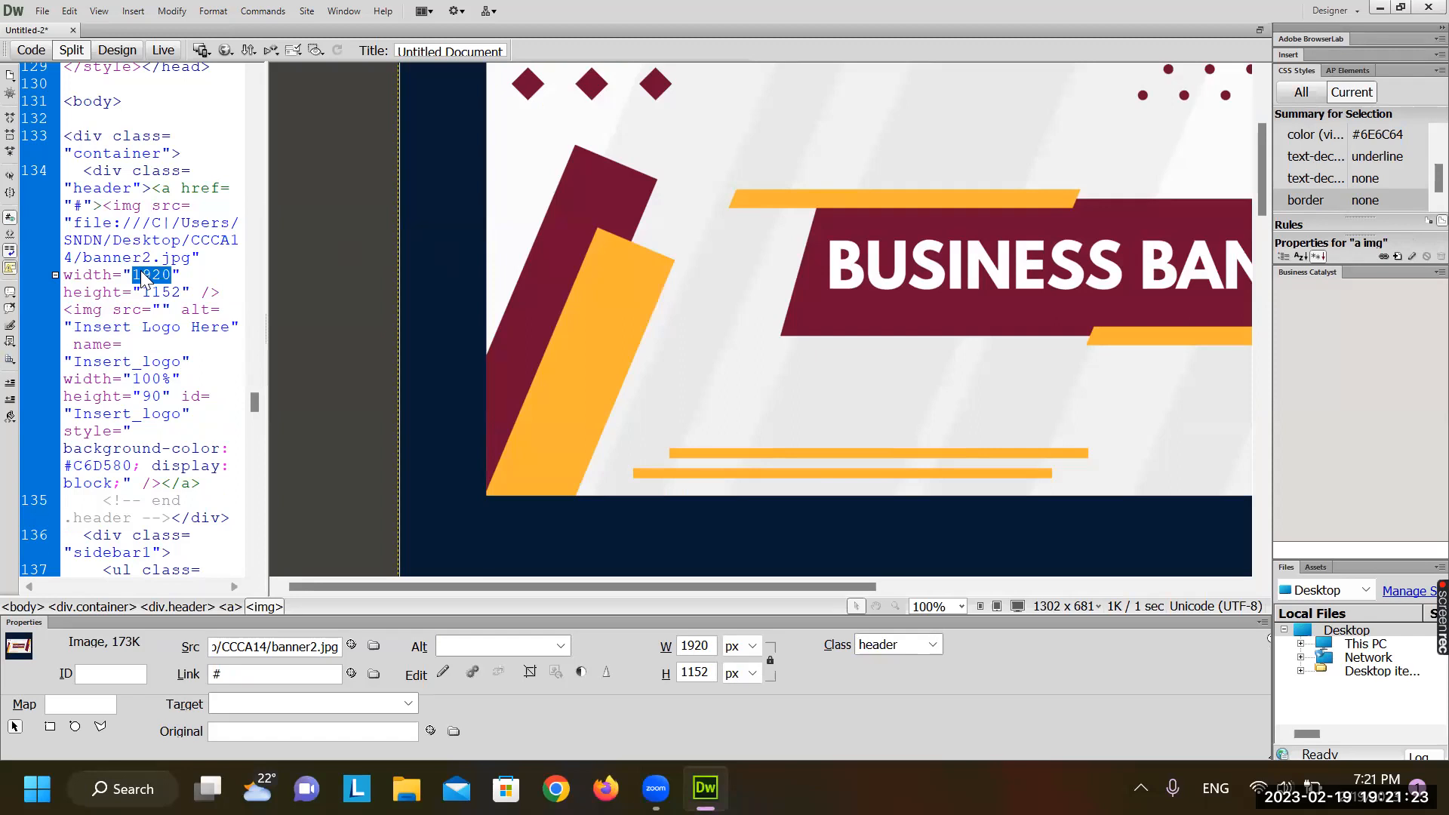
pyautogui.write('100')
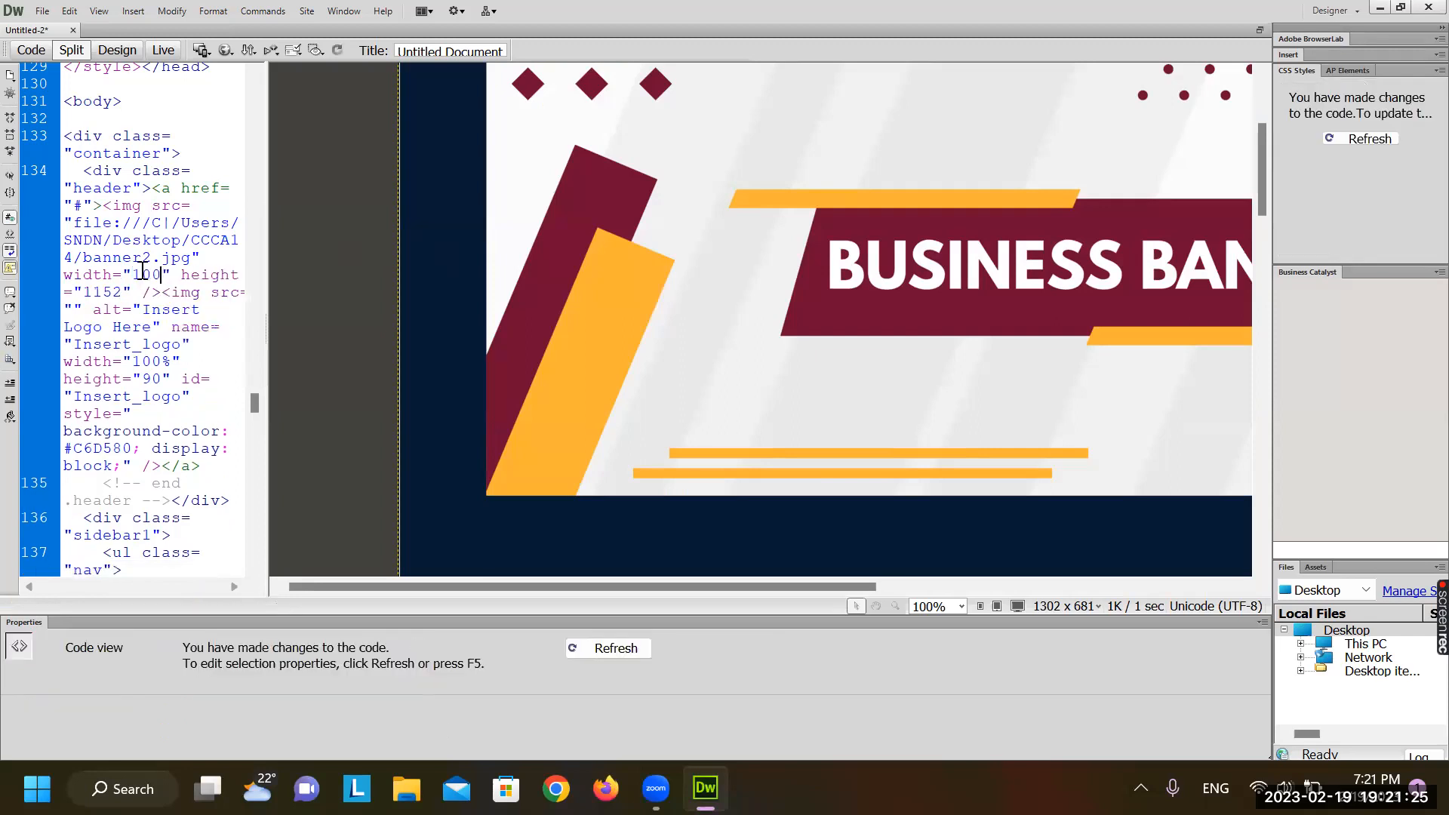
pyautogui.write('%')
pyautogui.doubleClick(161, 293)
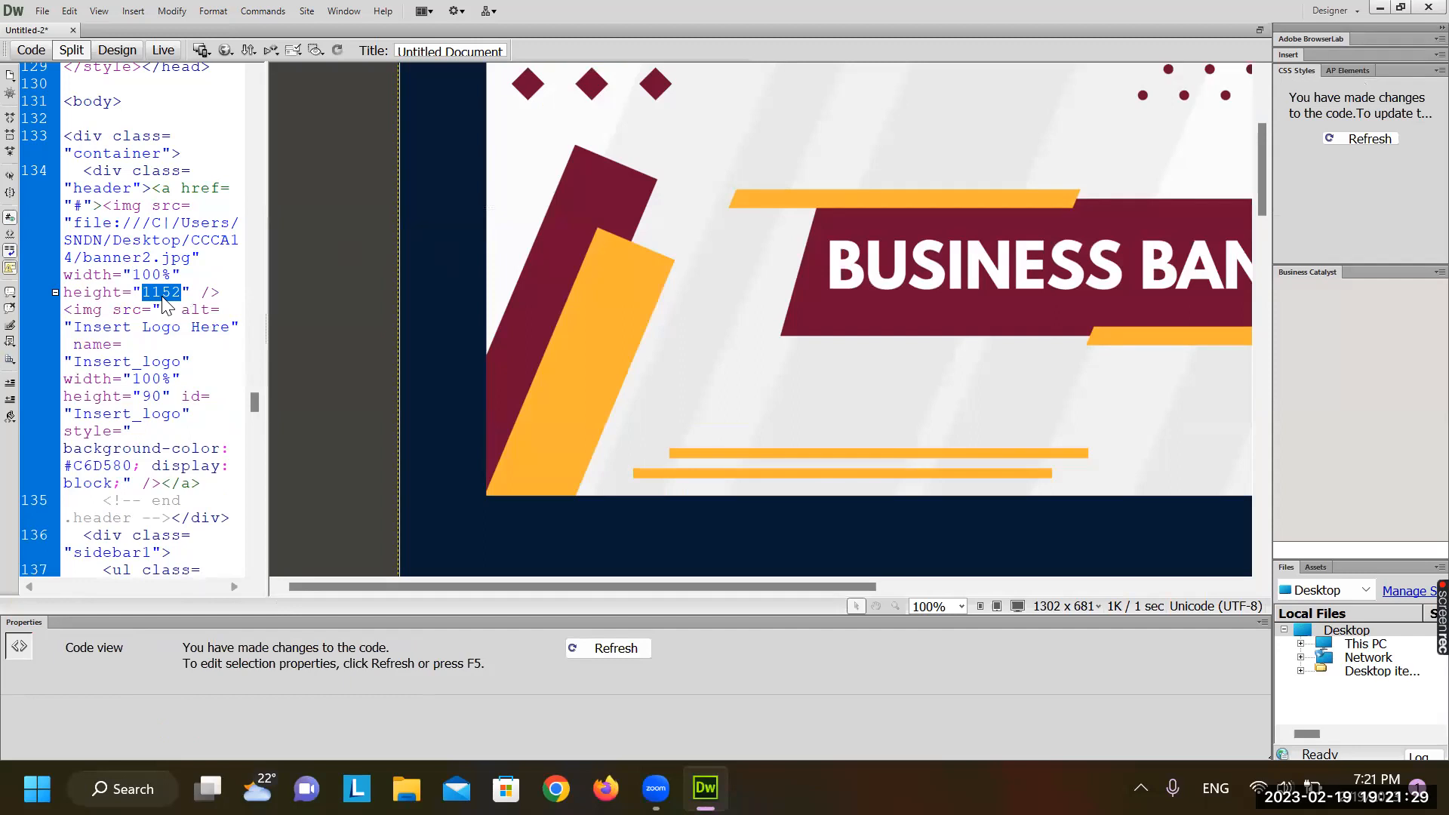
pyautogui.write('100')
pyautogui.click(509, 327)
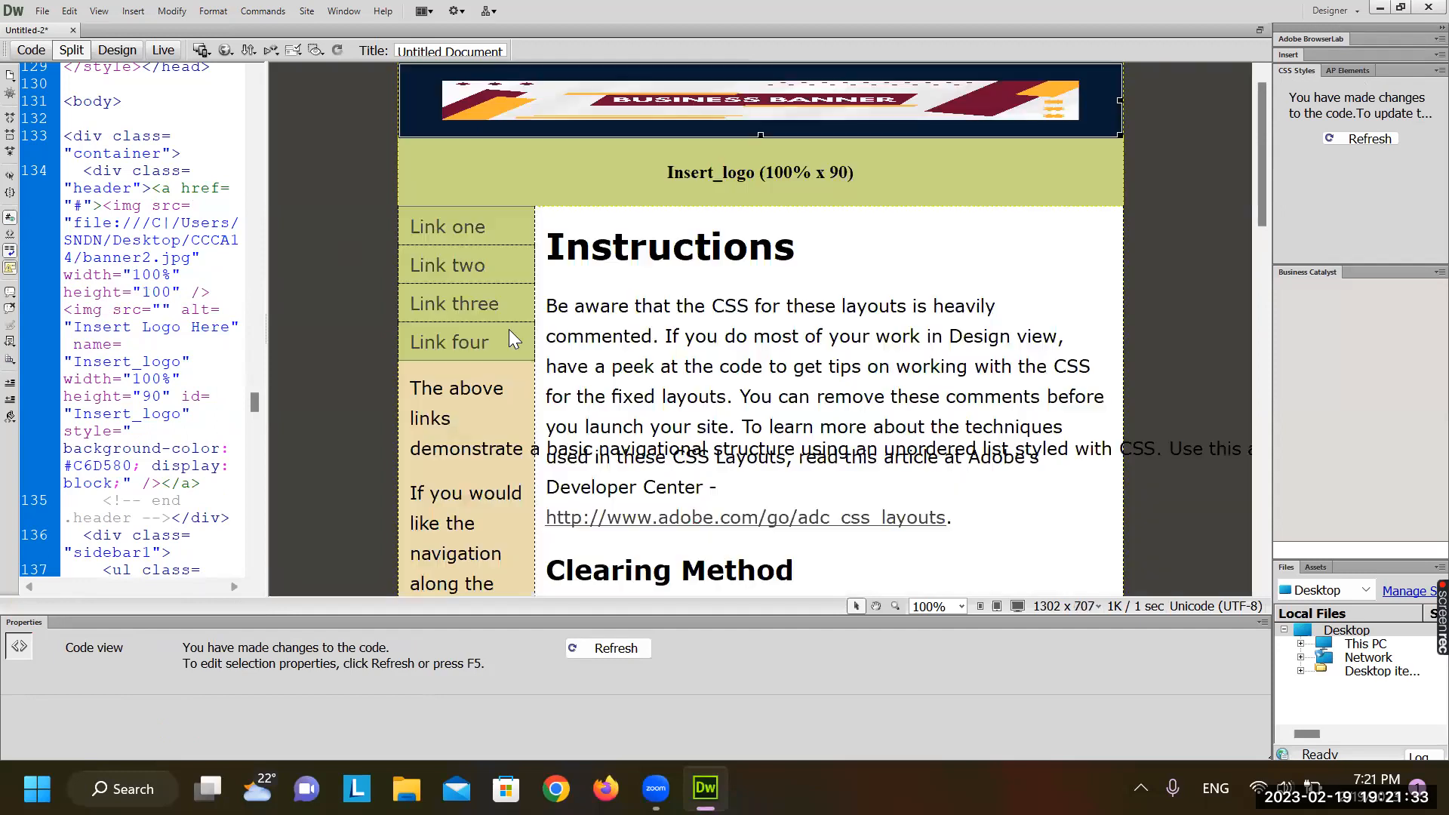
pyautogui.click(510, 331)
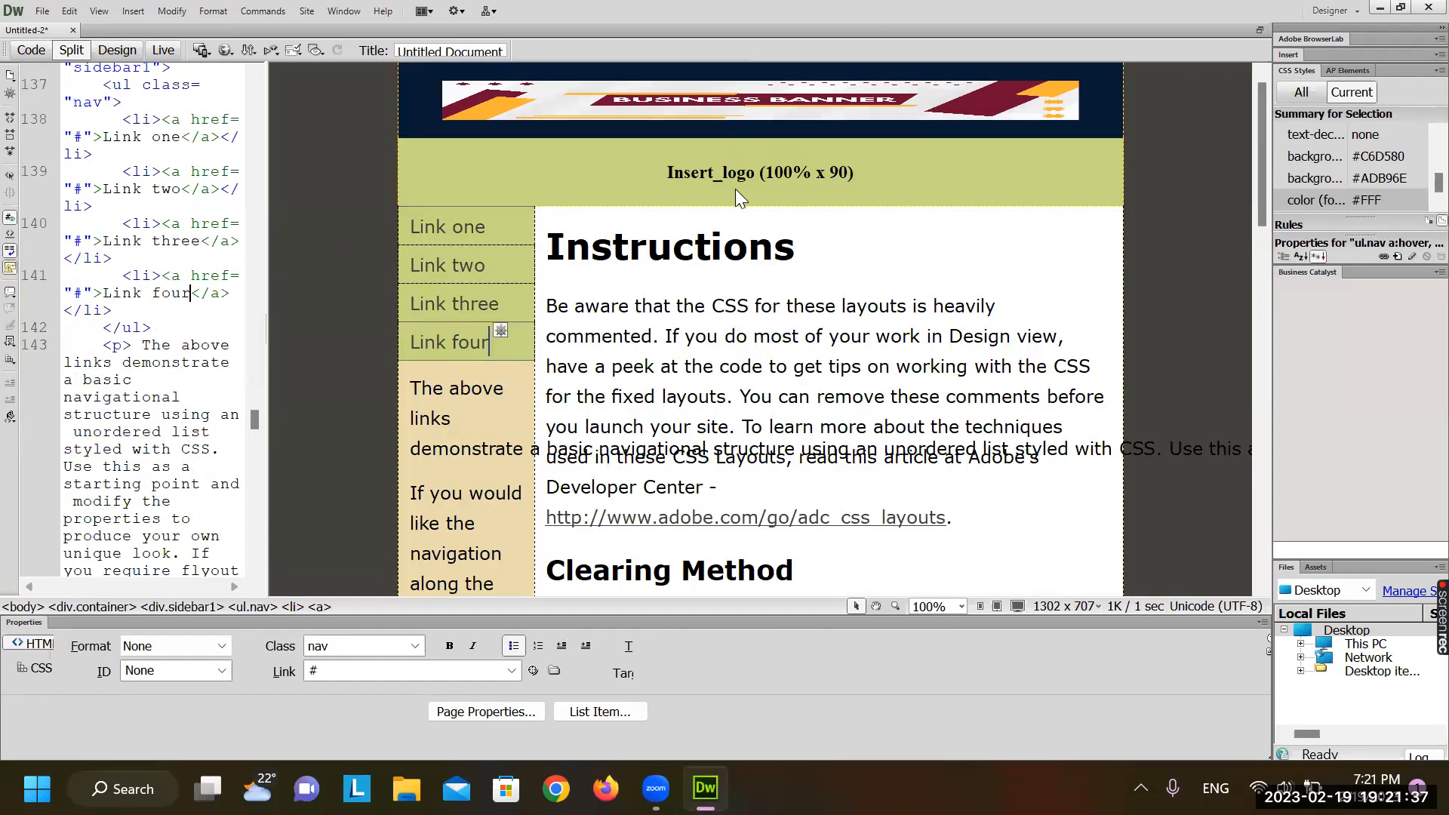
pyautogui.click(789, 173)
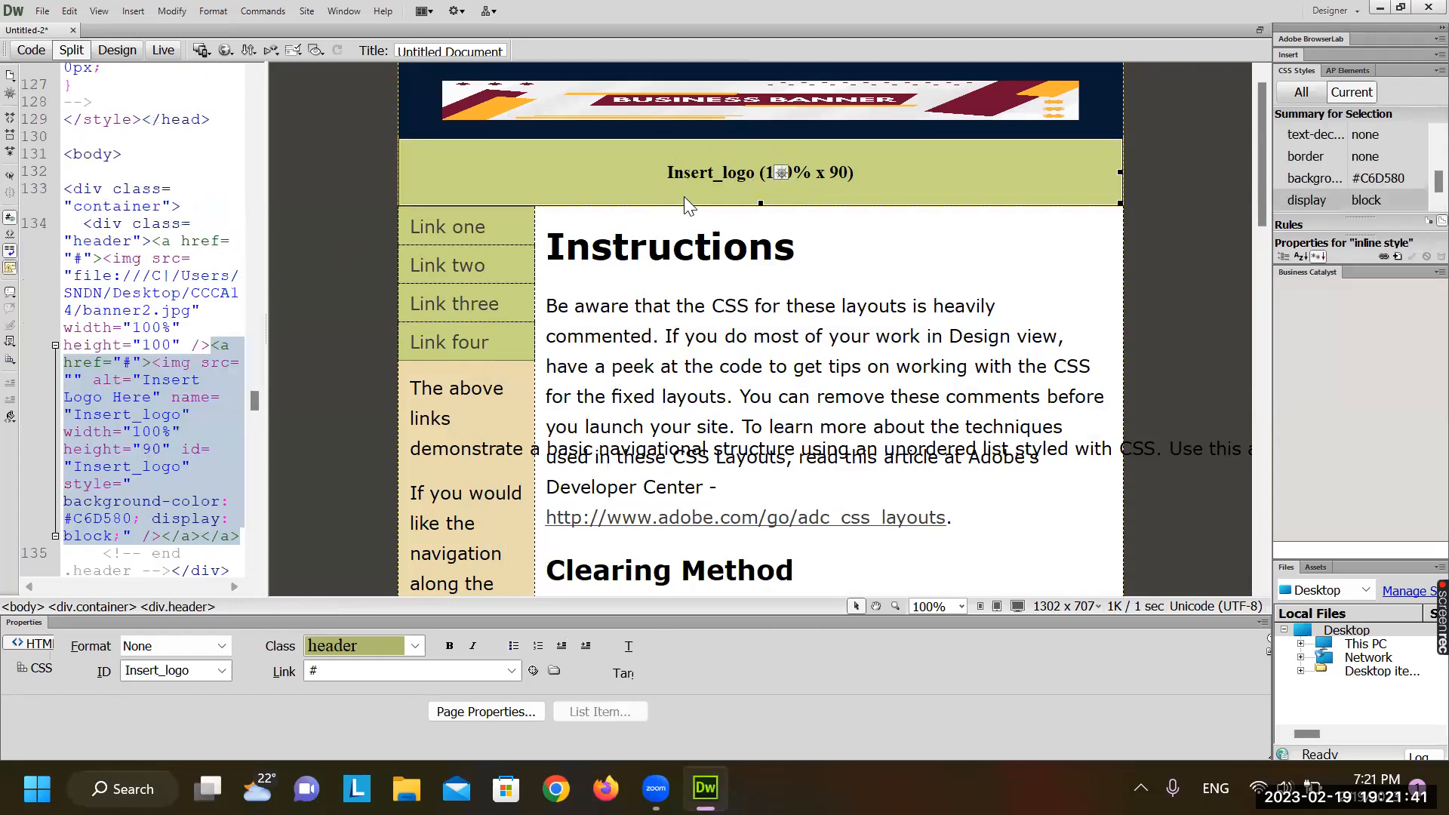
pyautogui.press('Left')
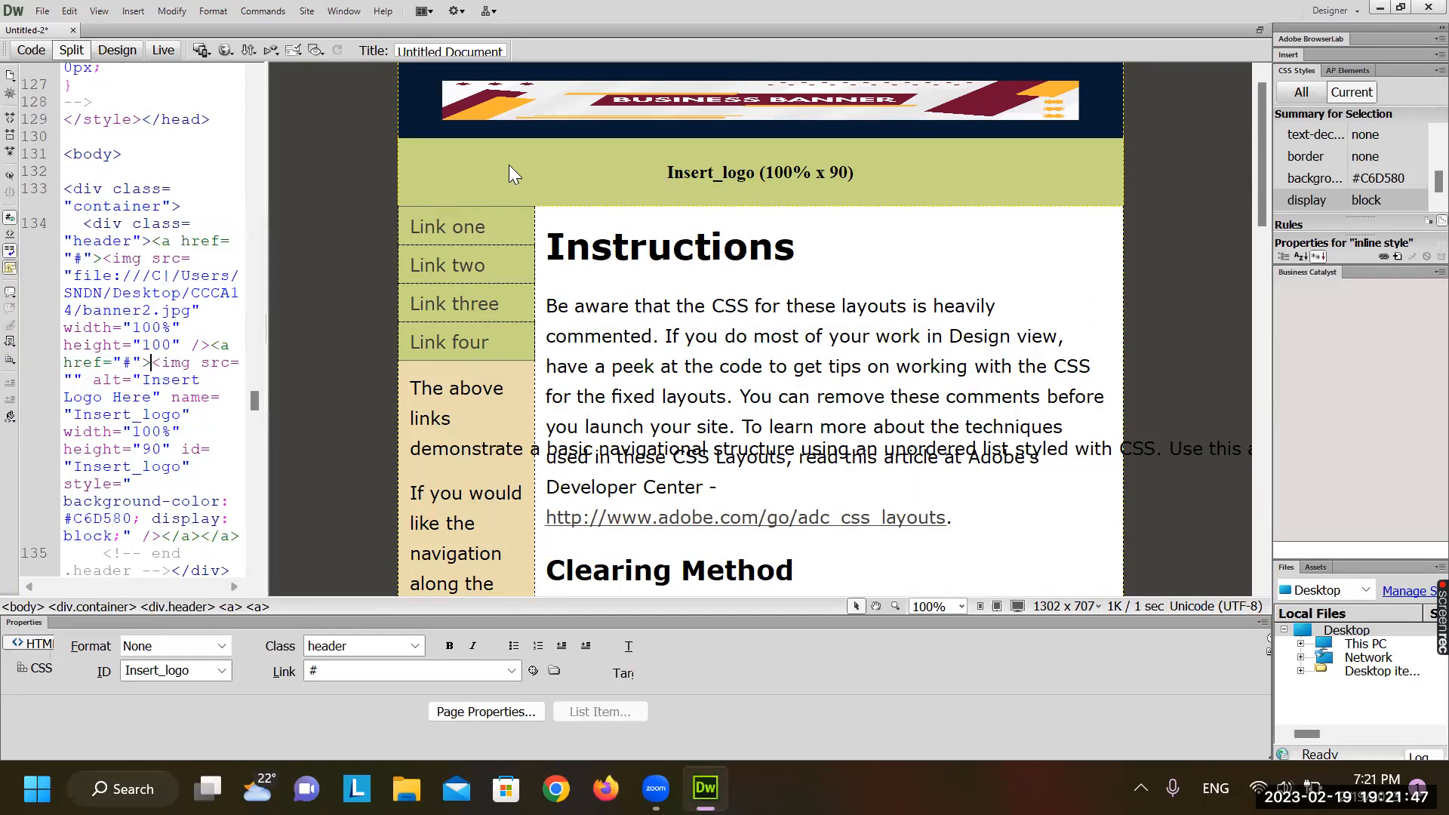
pyautogui.click(574, 219)
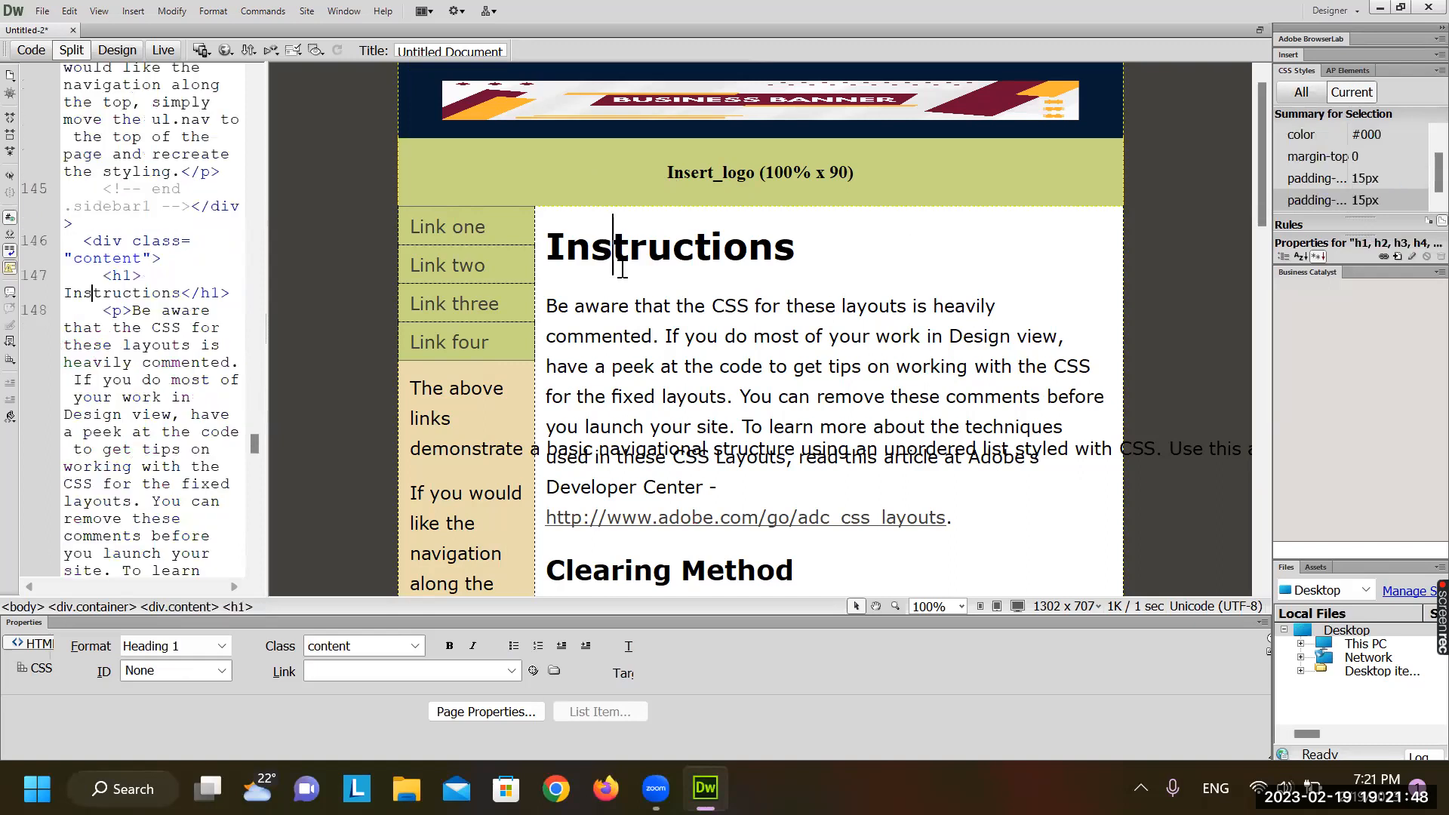
pyautogui.click(720, 156)
pyautogui.click(718, 211)
pyautogui.click(726, 194)
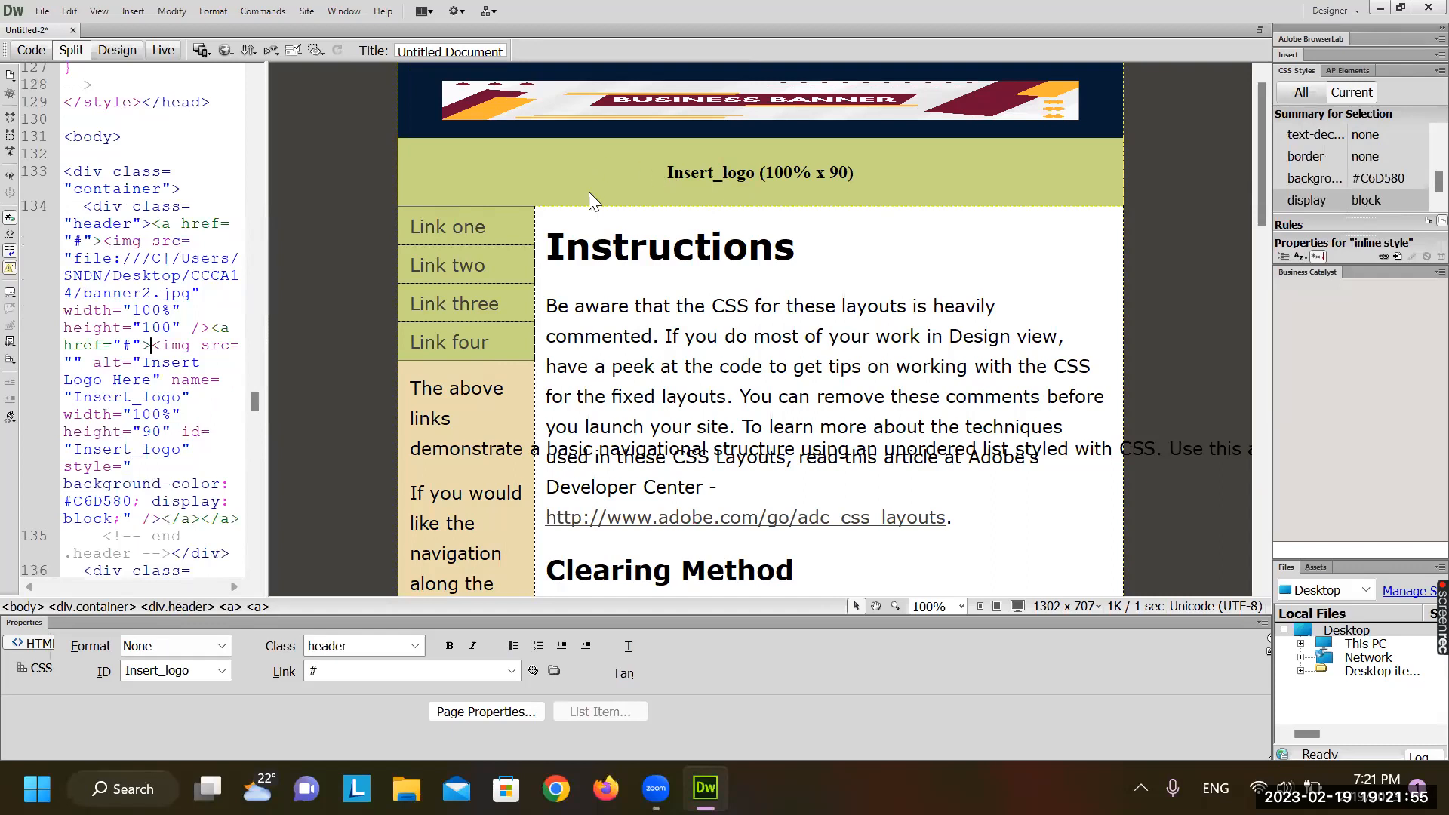
pyautogui.press('Delete')
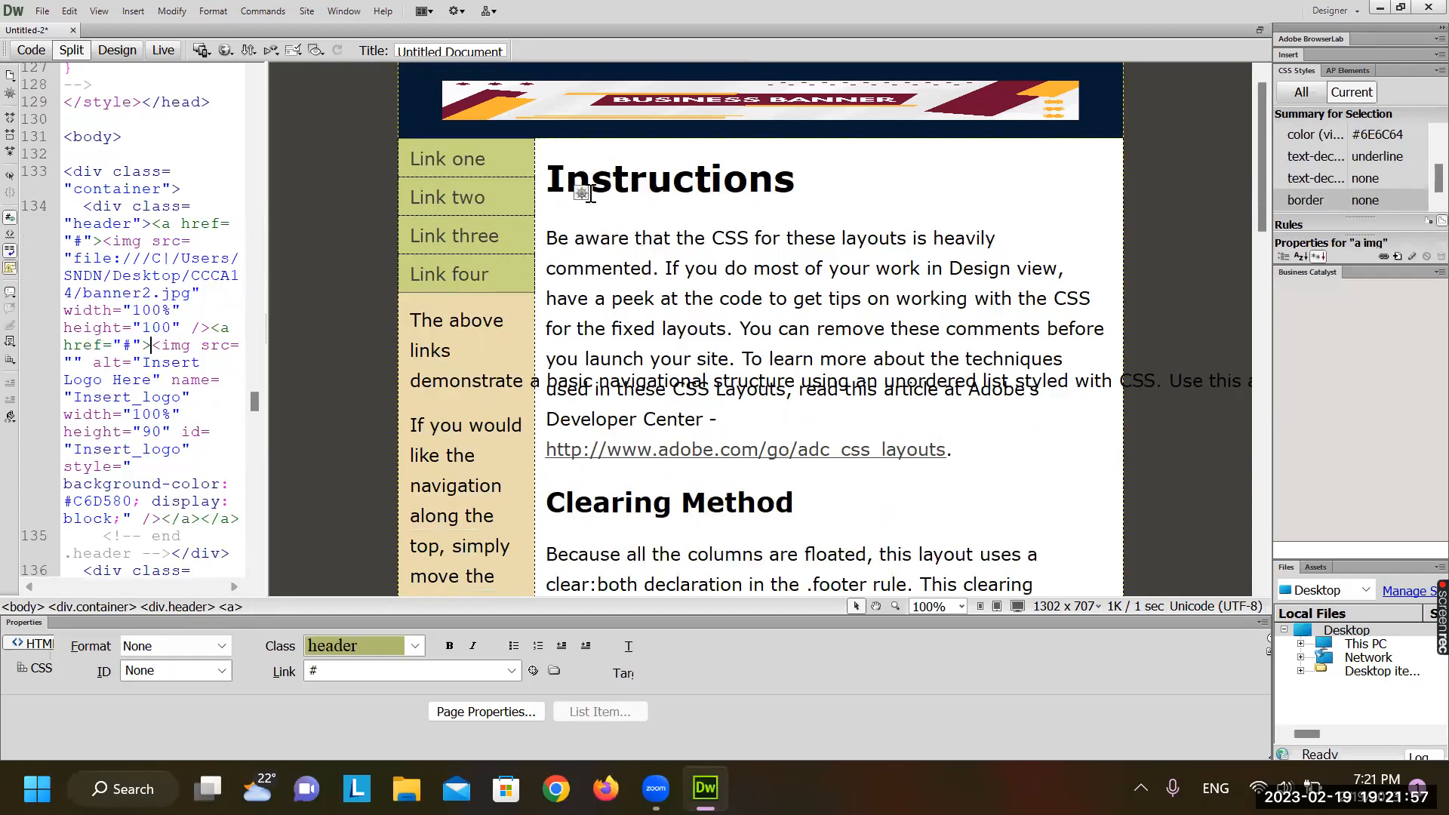
pyautogui.click(625, 96)
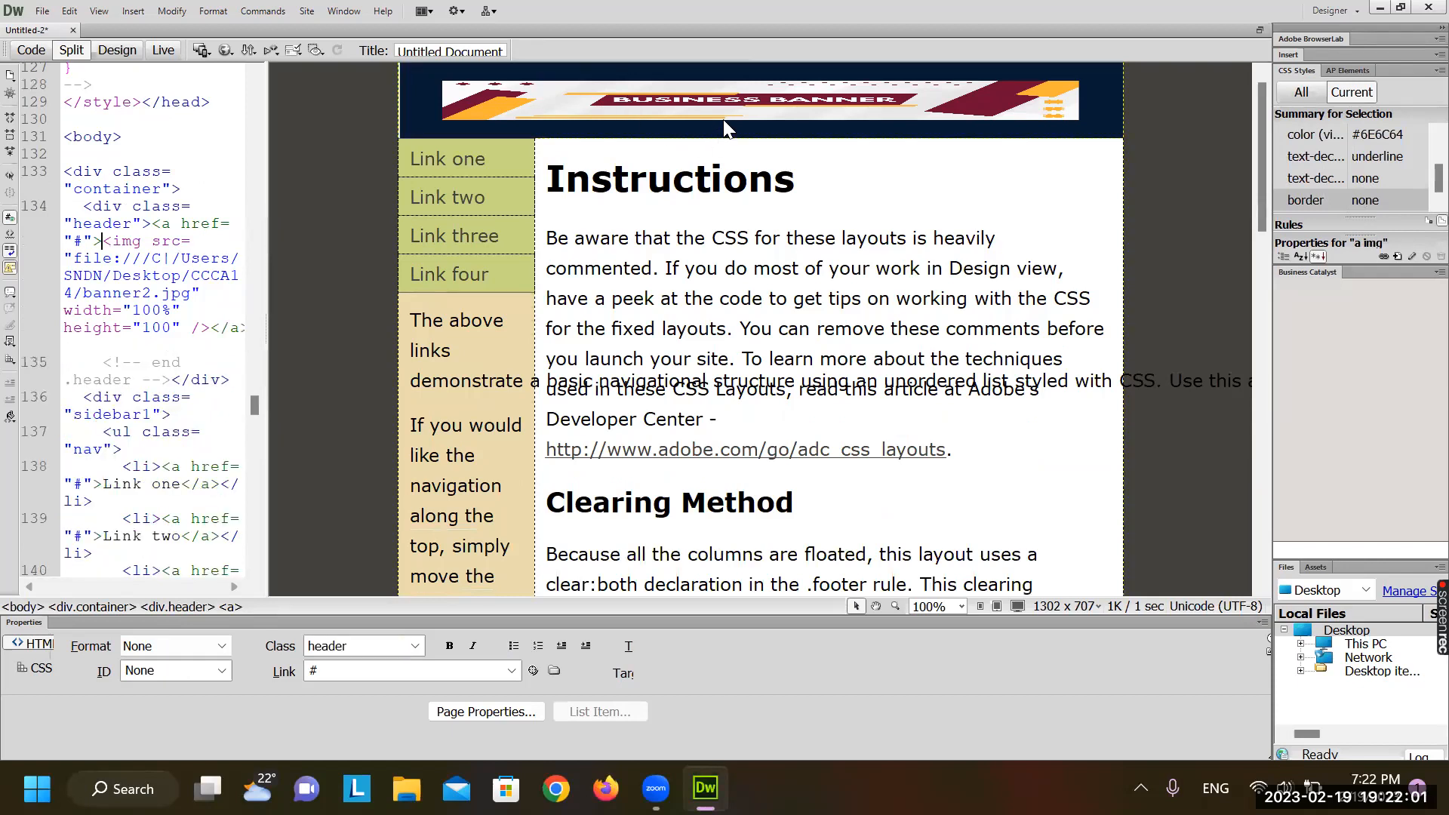
pyautogui.click(846, 134)
pyautogui.click(846, 134)
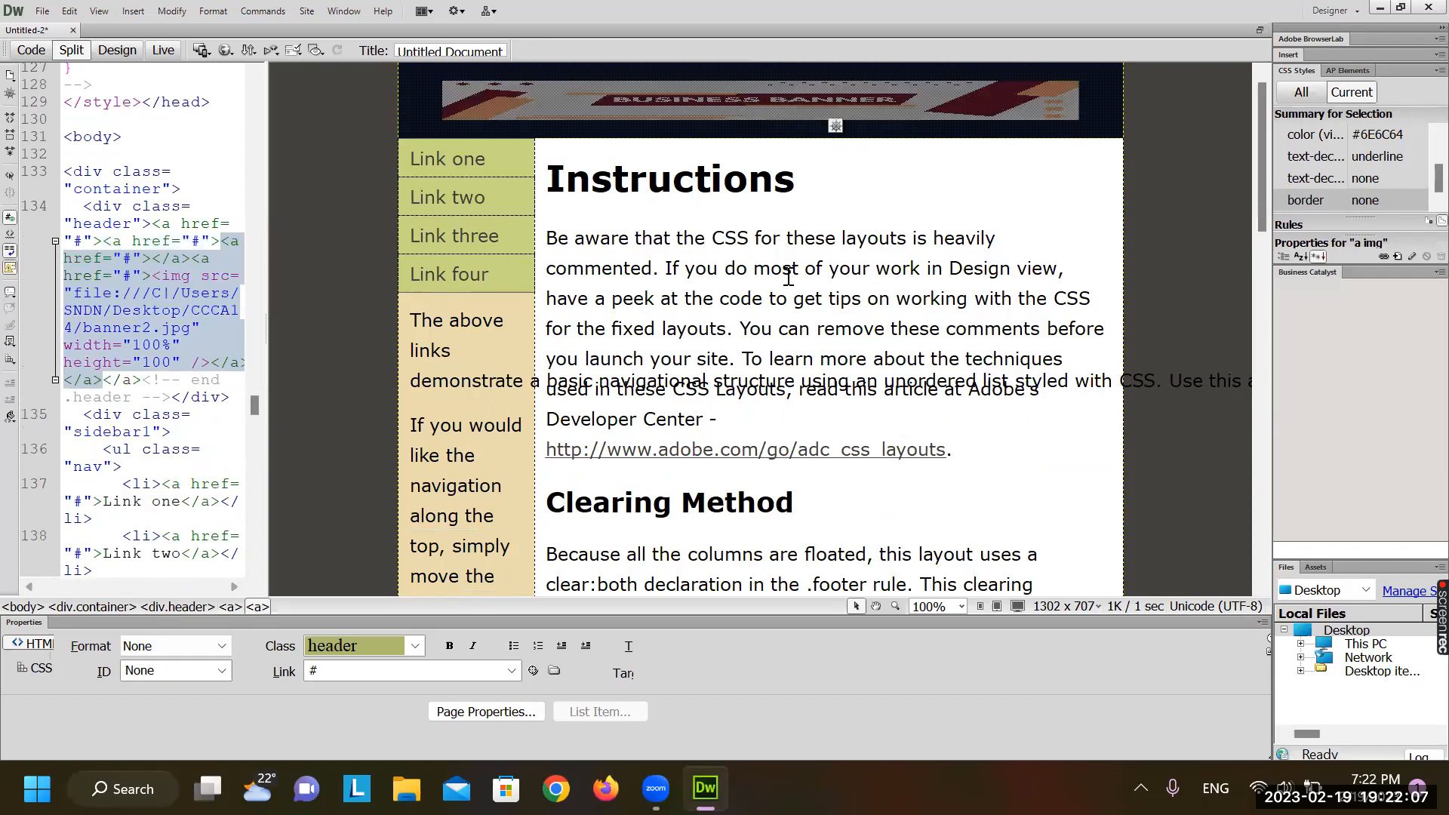
pyautogui.hotkey('ctrl', 'z')
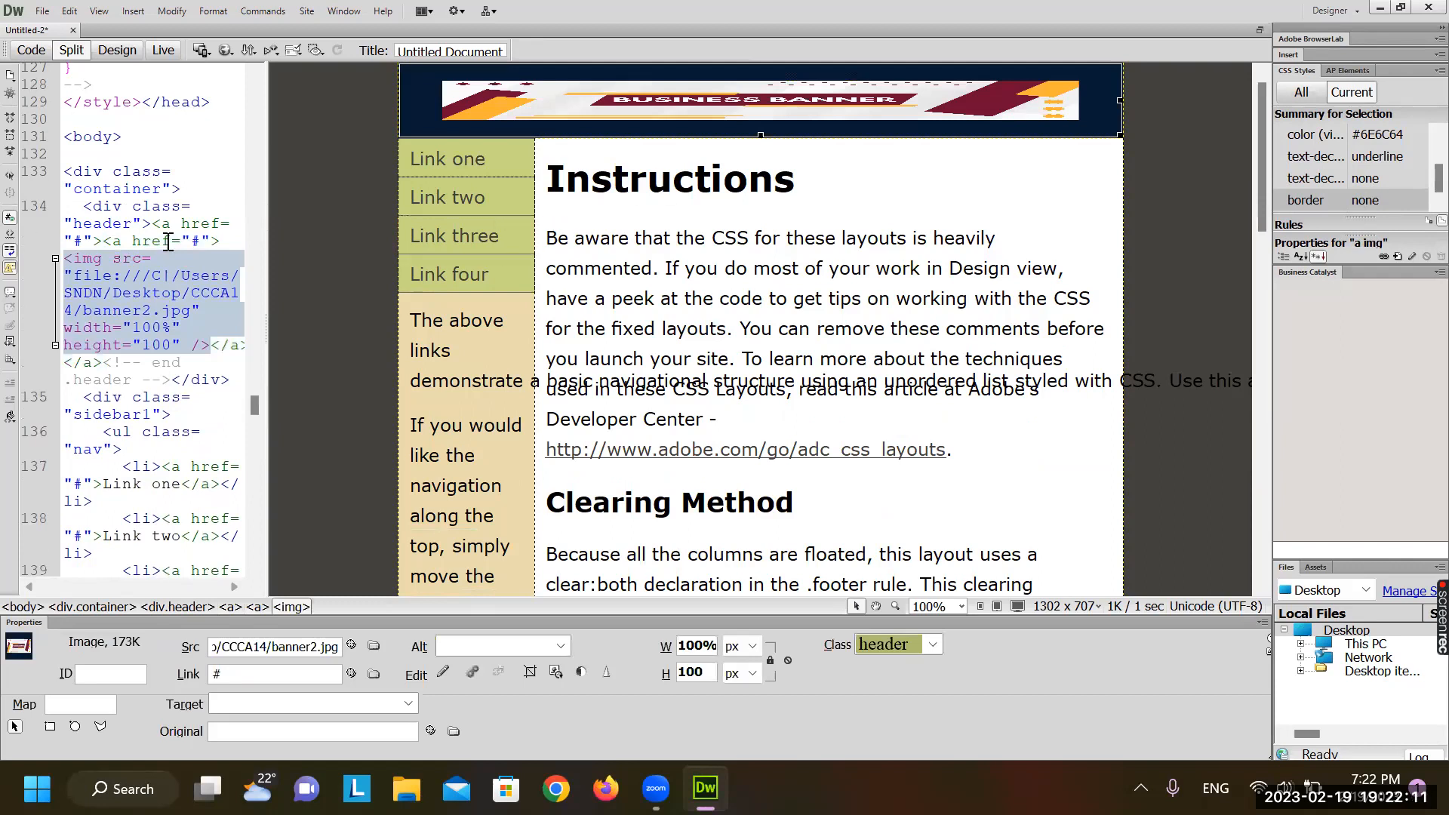
pyautogui.click(696, 240)
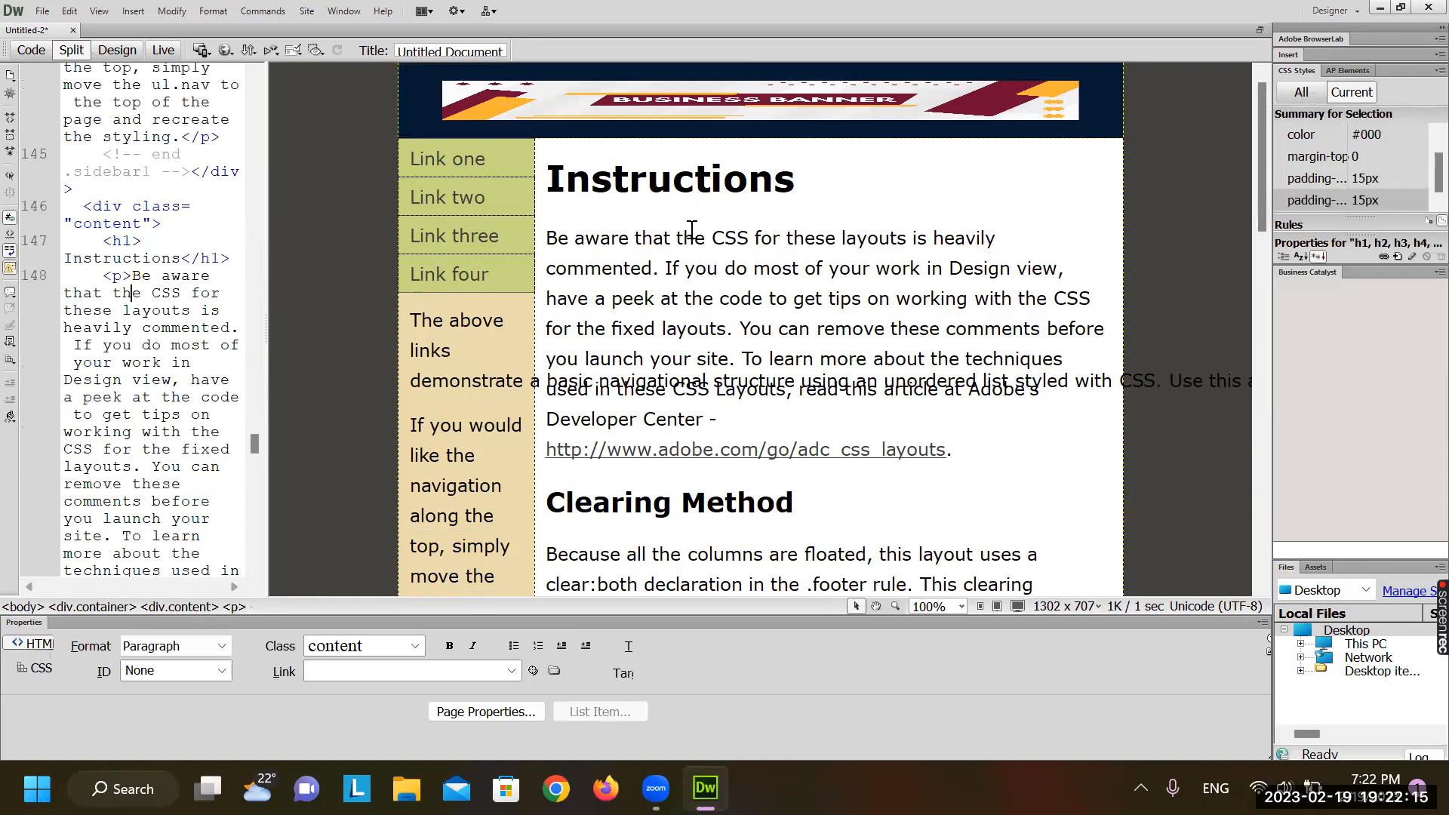
pyautogui.click(181, 155)
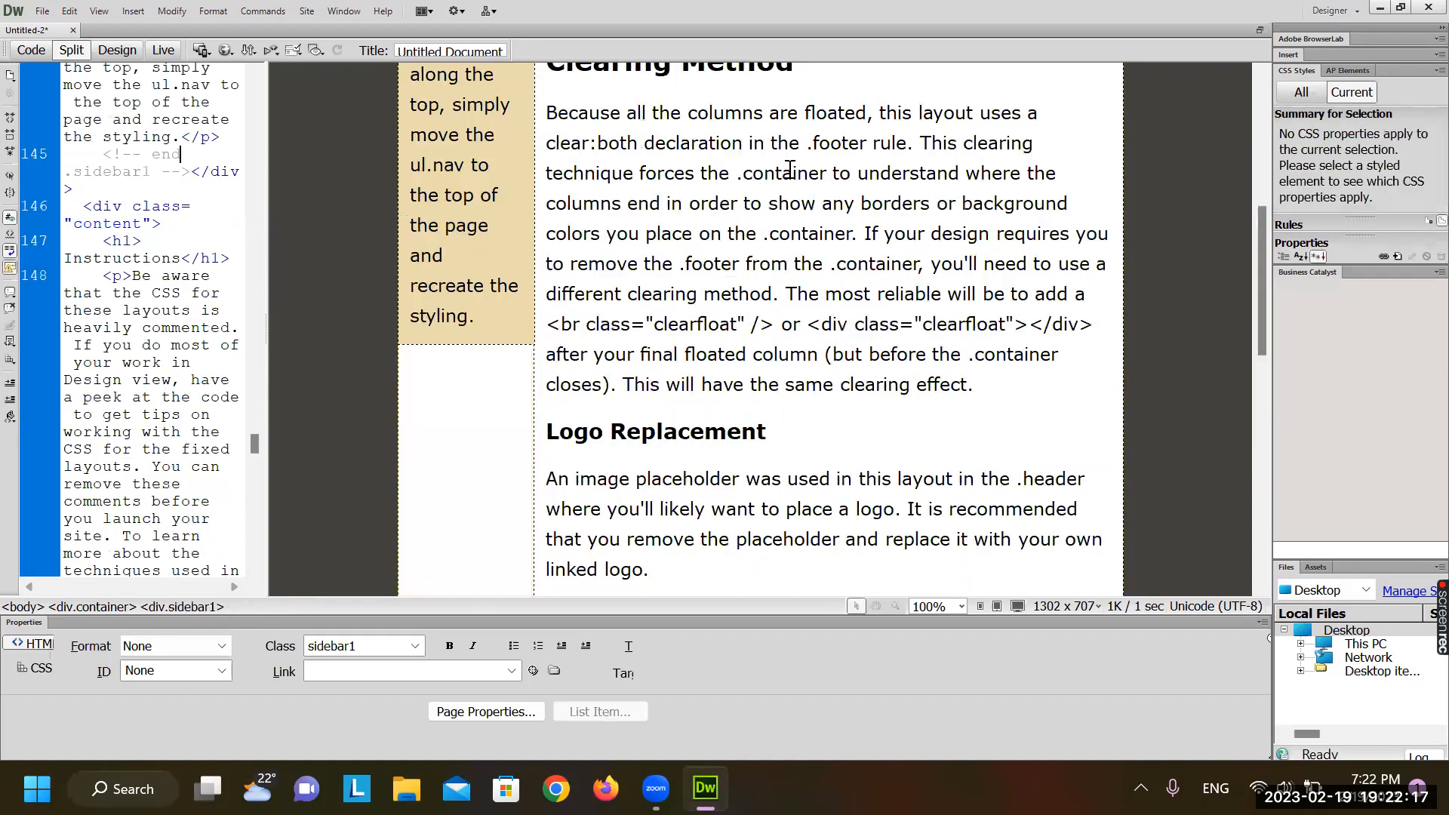
pyautogui.click(789, 168)
pyautogui.scroll(10, 755, 113)
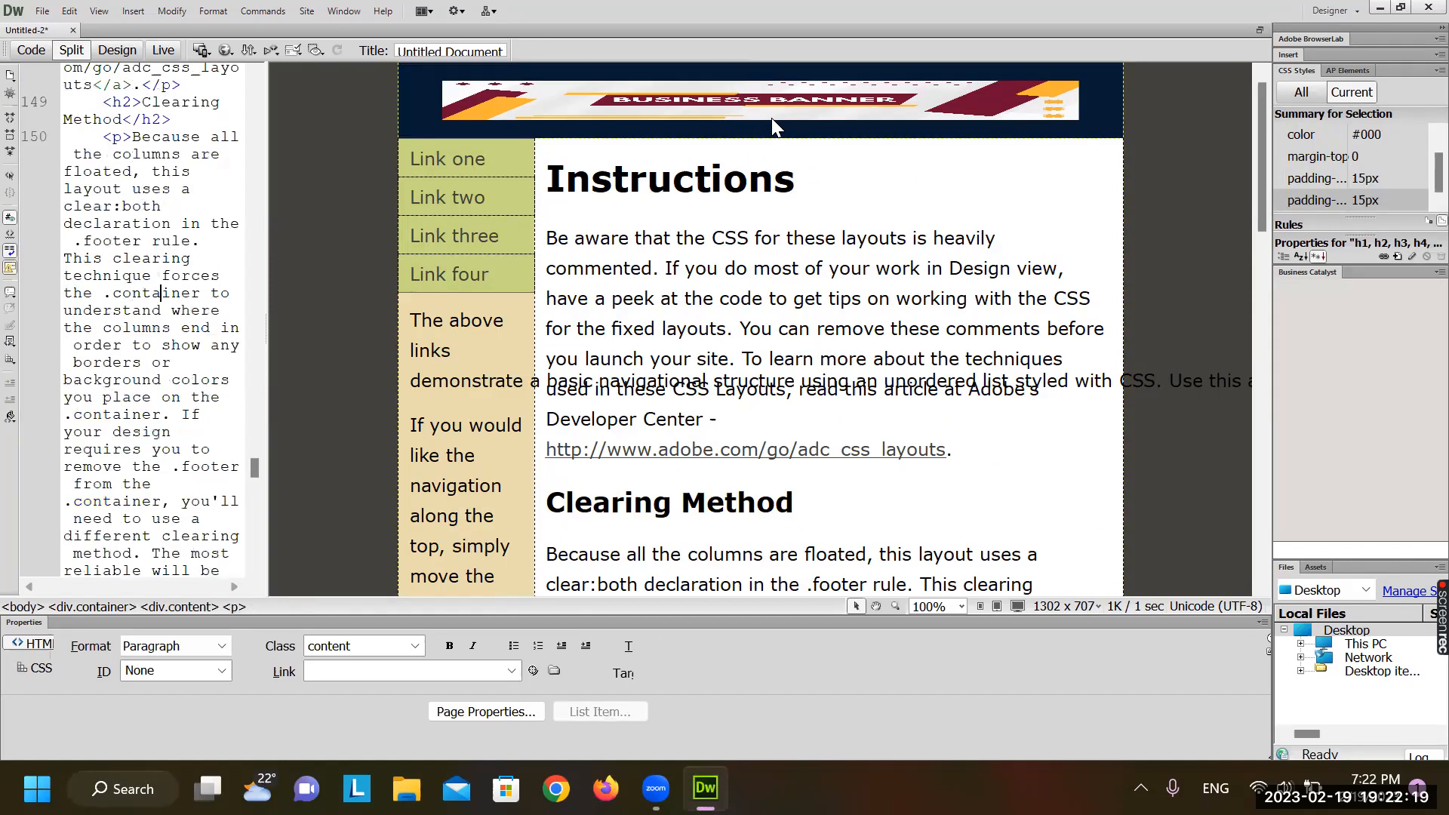
pyautogui.click(759, 134)
pyautogui.press('Left')
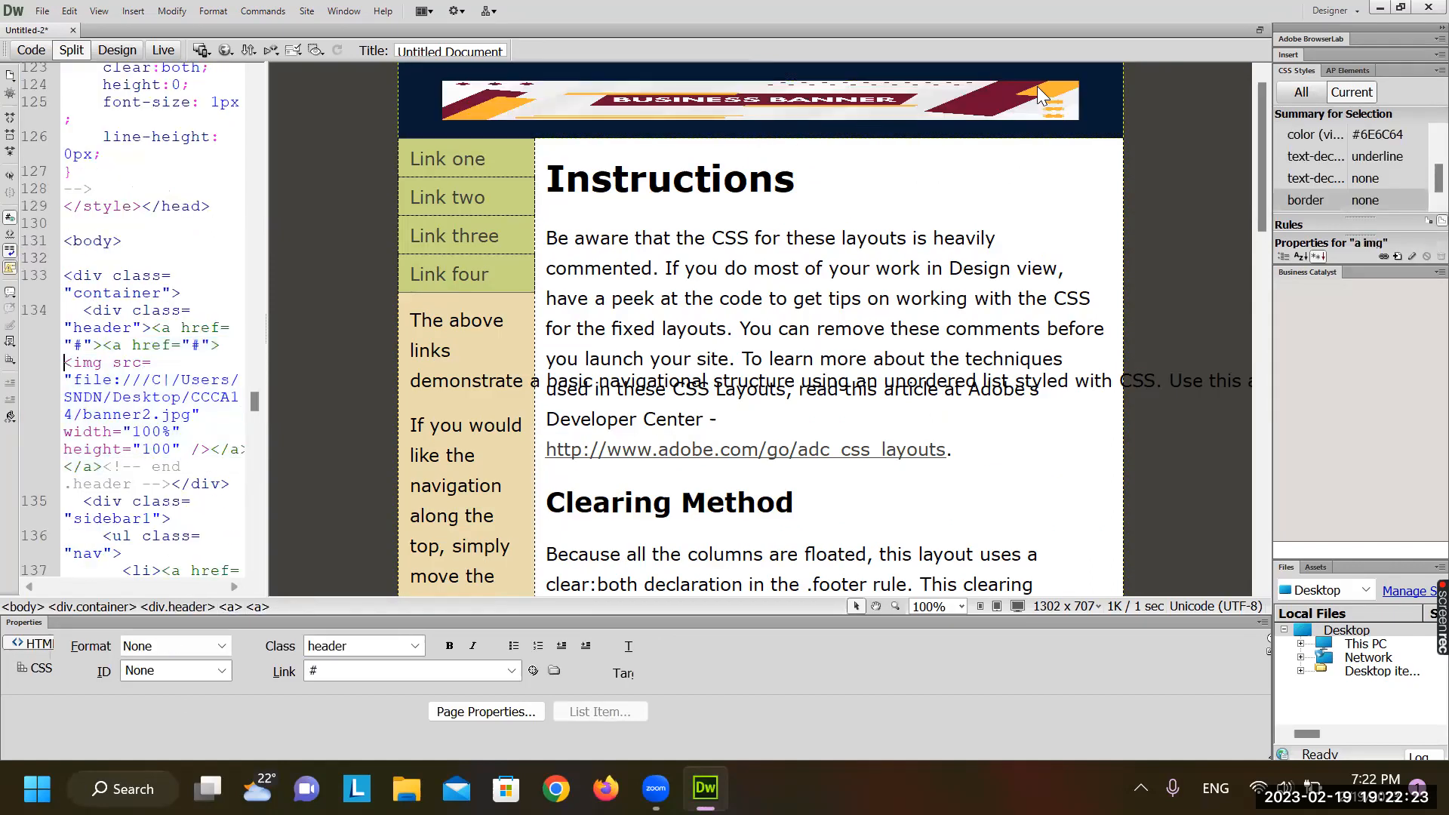
pyautogui.click(1084, 102)
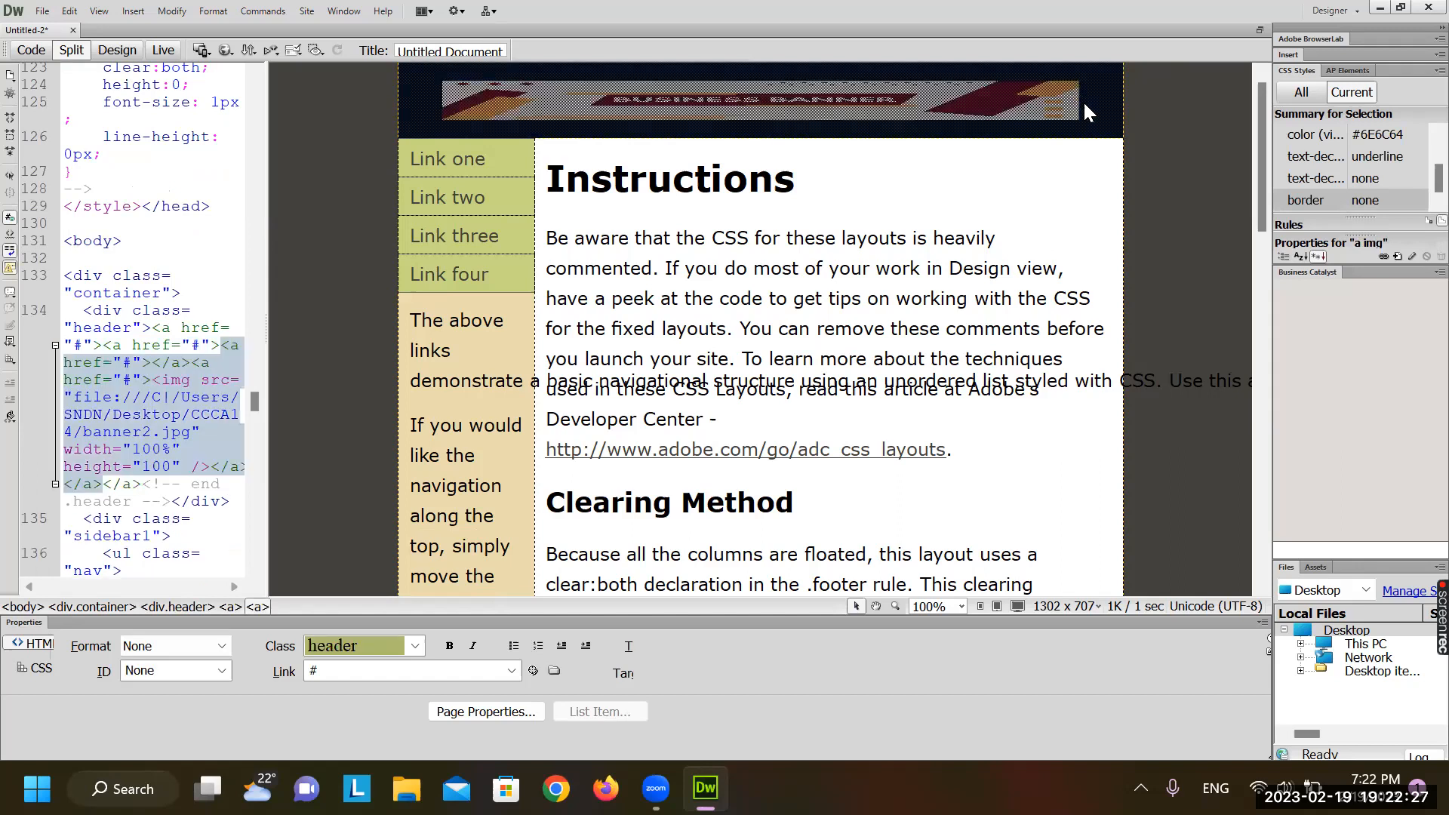
pyautogui.moveTo(1085, 104); pyautogui.dragTo(1119, 132)
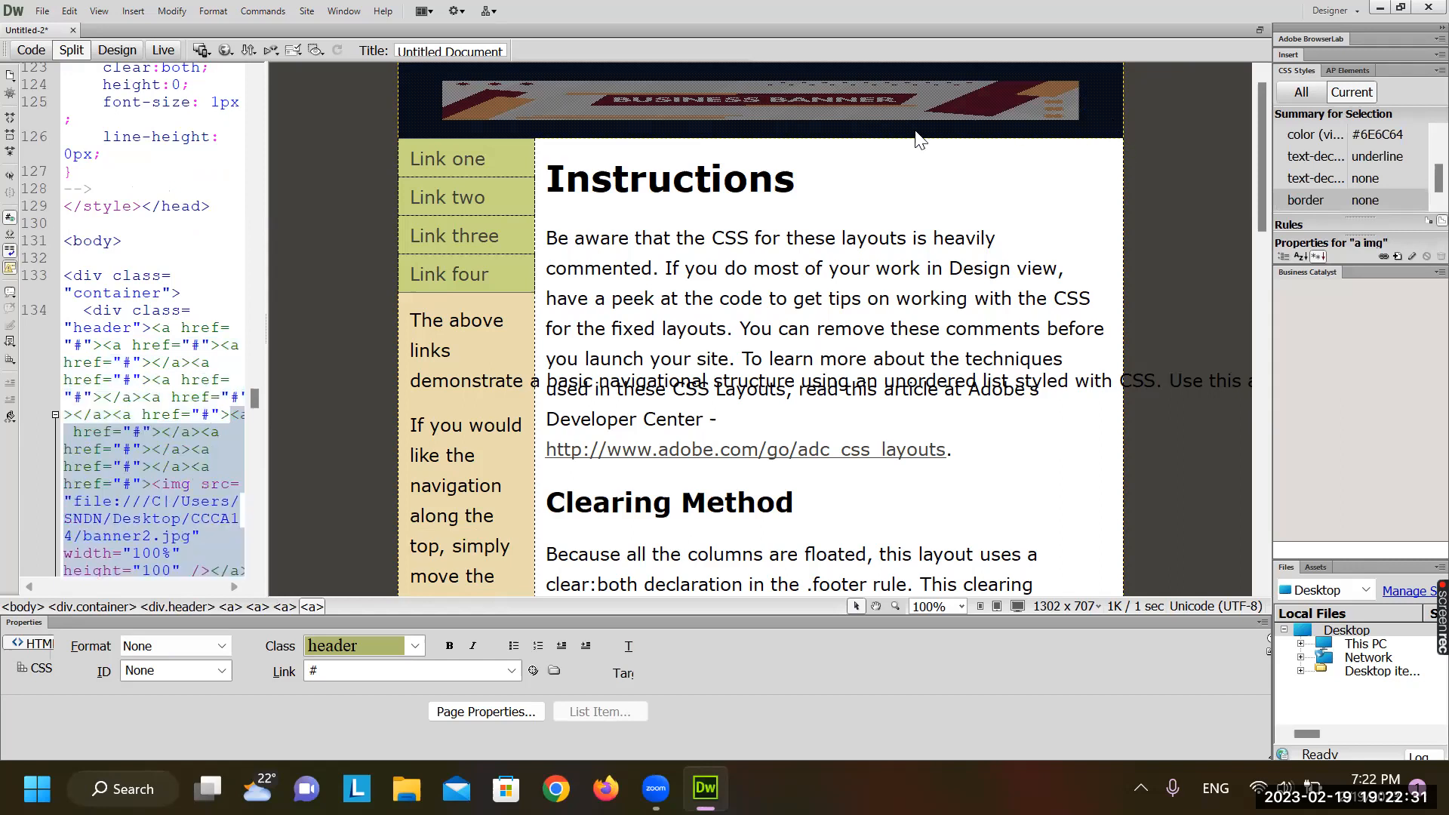
pyautogui.moveTo(917, 138); pyautogui.dragTo(845, 141)
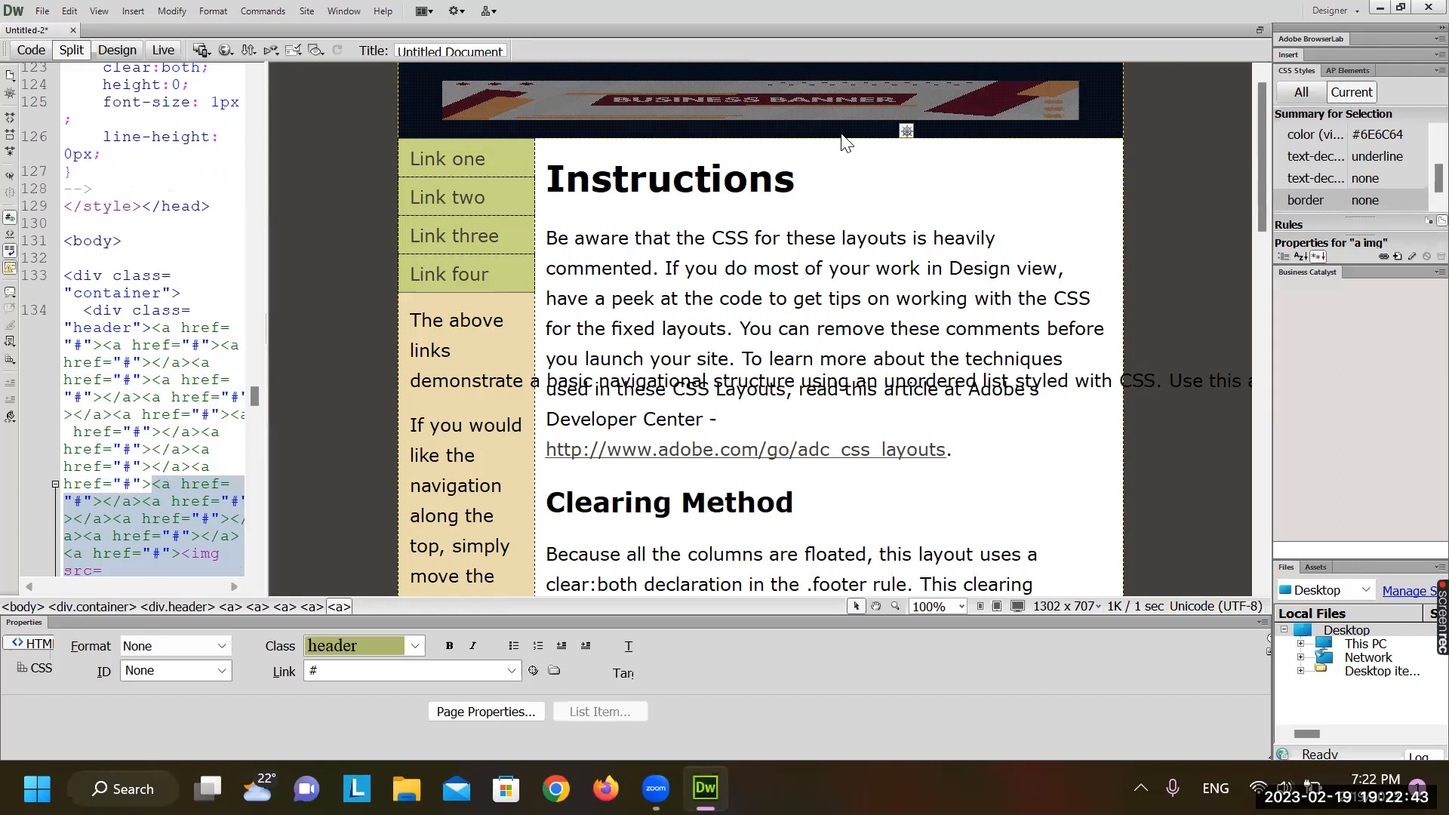
pyautogui.rightClick(843, 138)
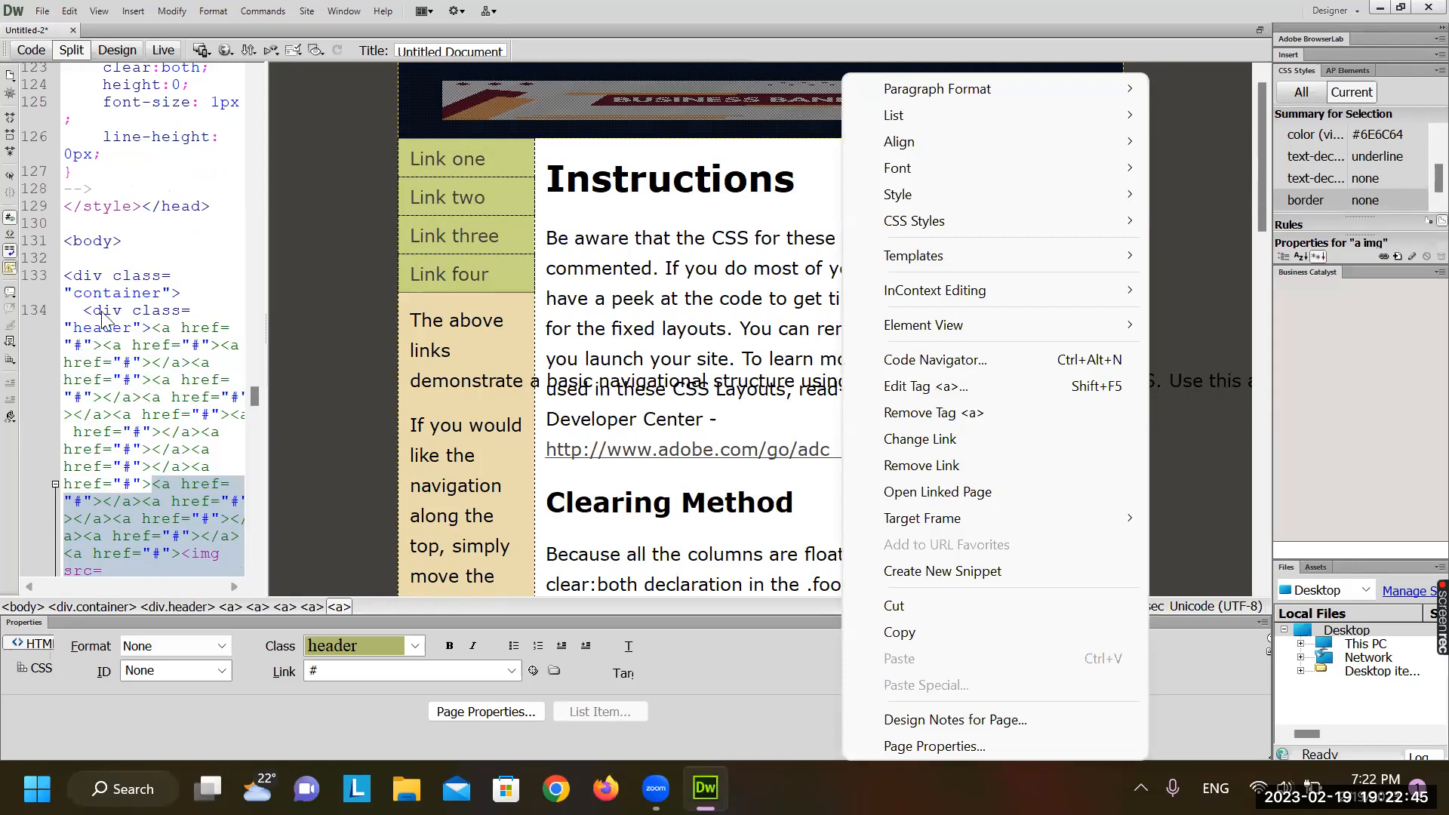
pyautogui.click(567, 462)
pyautogui.click(791, 326)
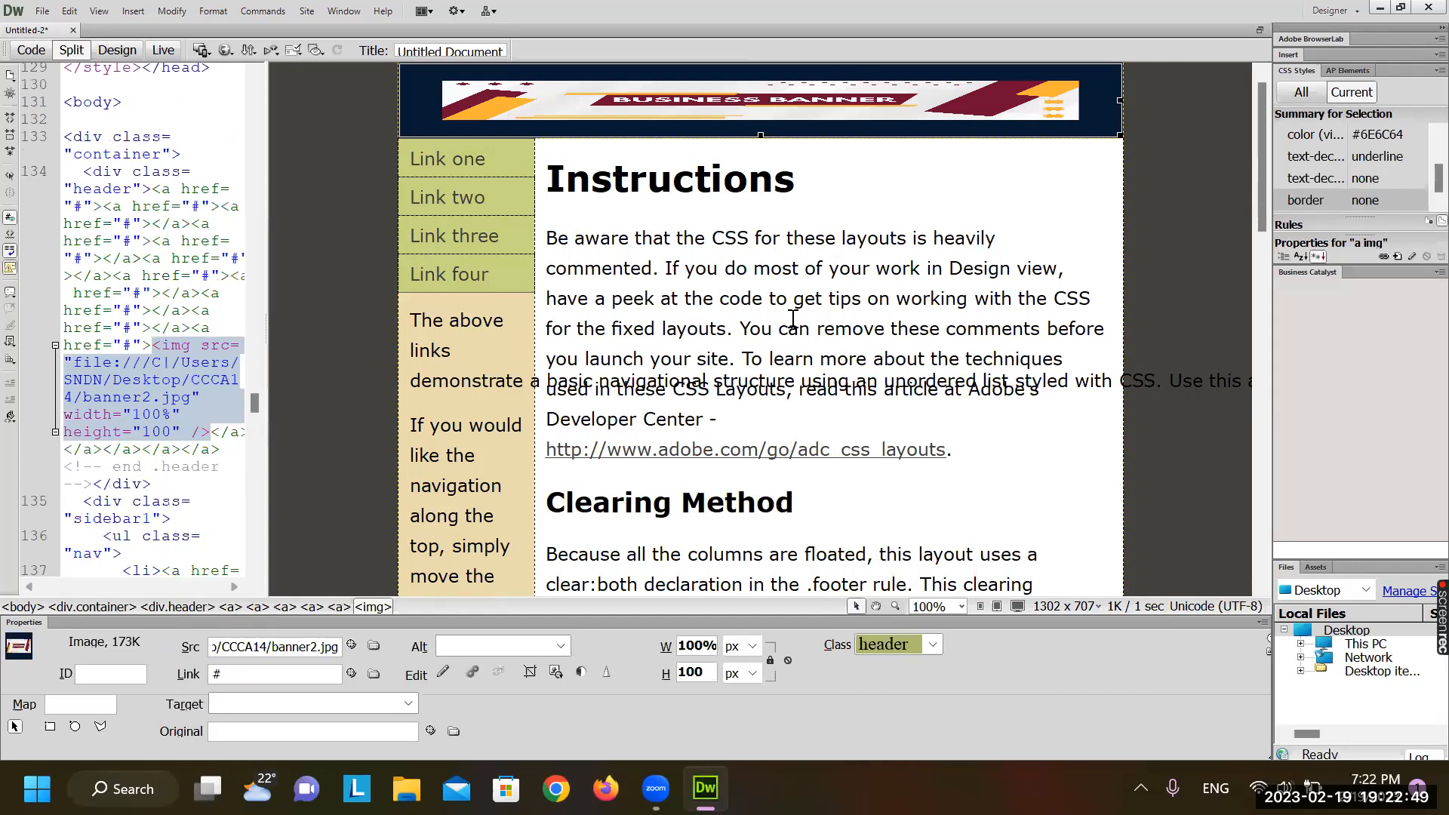
pyautogui.hotkey('ctrl', 'z')
pyautogui.hotkey('ctrl', 'z')
pyautogui.hotkey('ctrl', 'z')
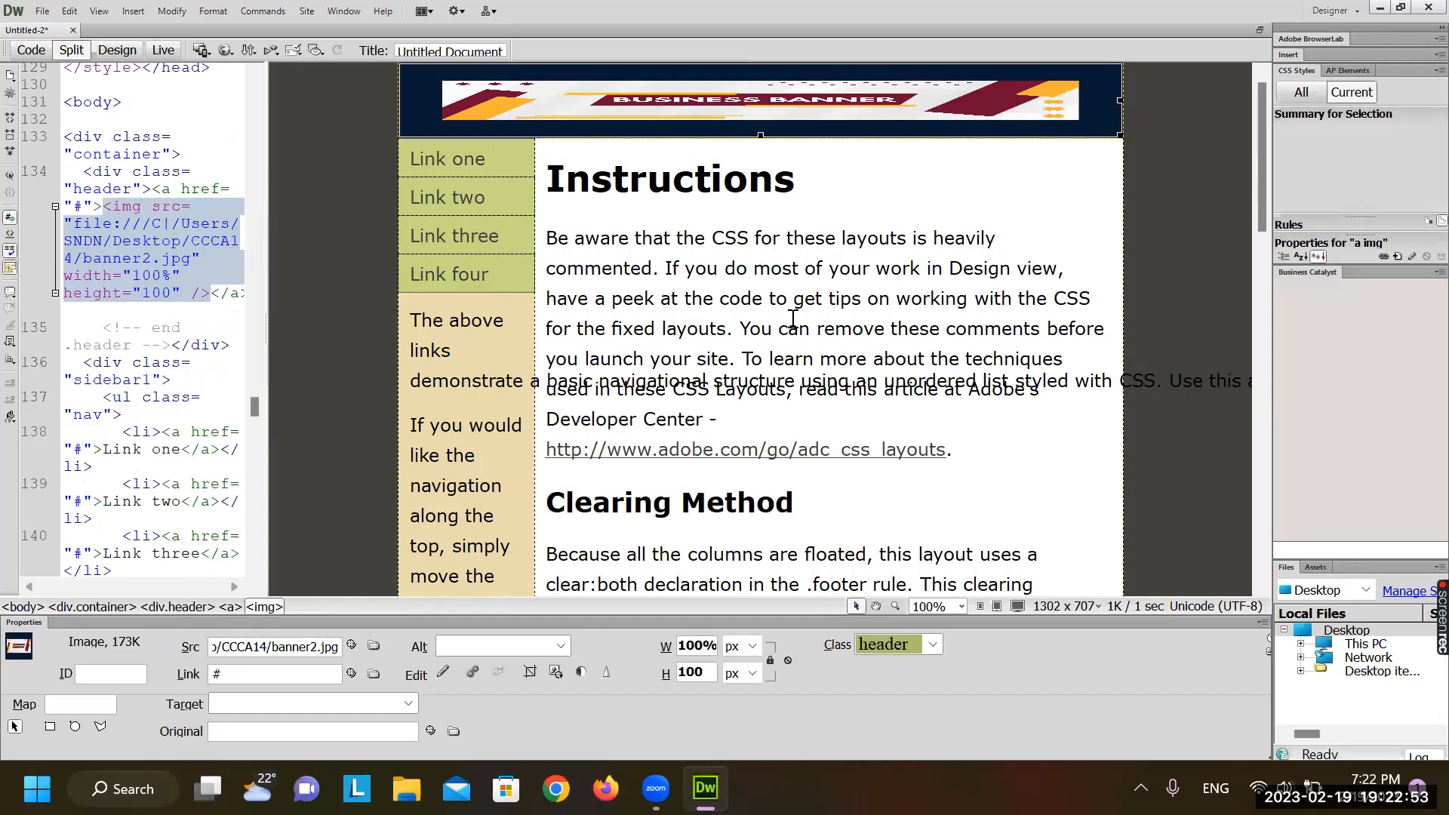
pyautogui.hotkey('ctrl', 'z')
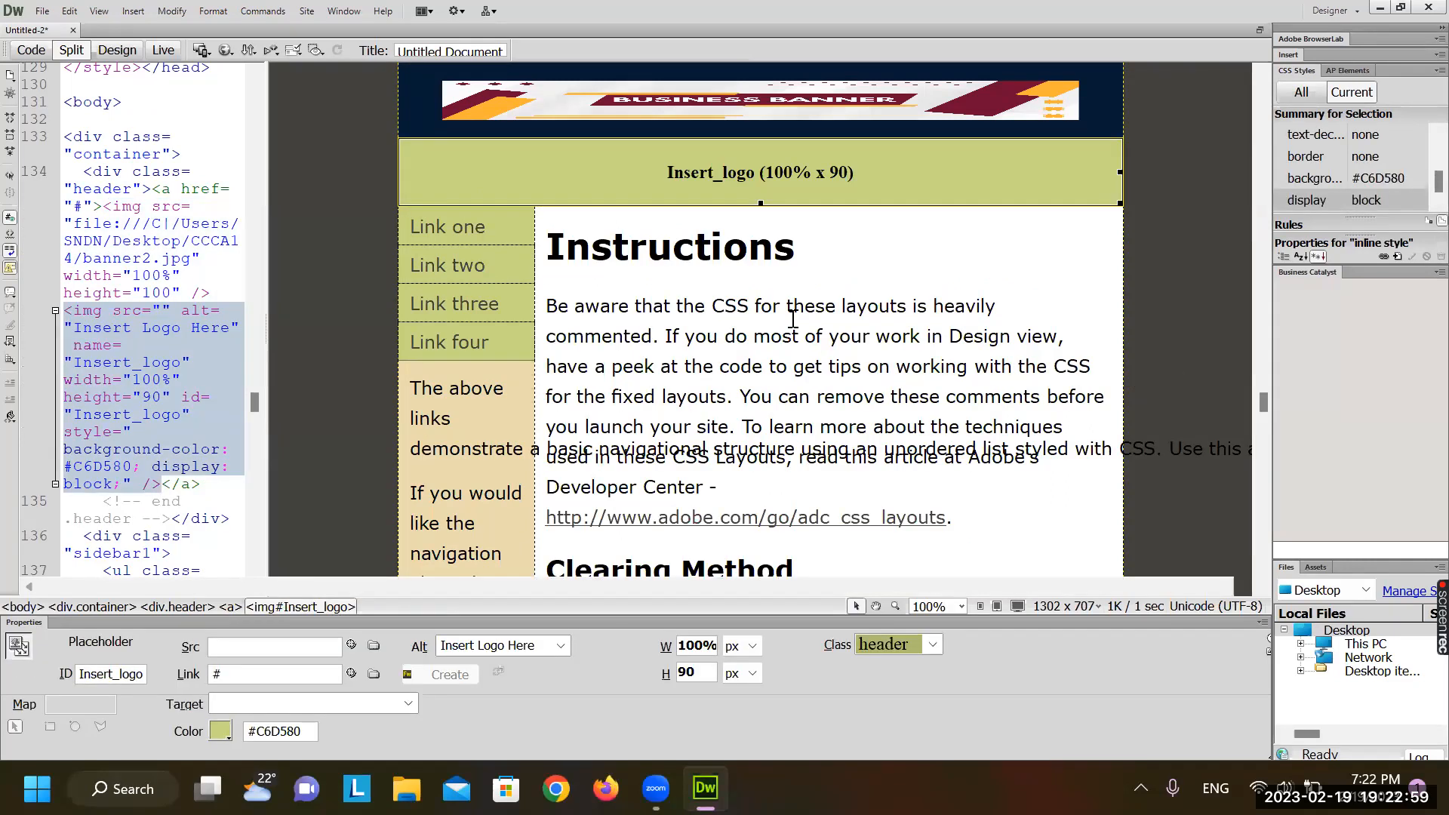
# Undo the banner height change and delete the banner's opening link tag after the header div
pyautogui.hotkey('ctrl', 'z')
pyautogui.hotkey('ctrl', 'z')
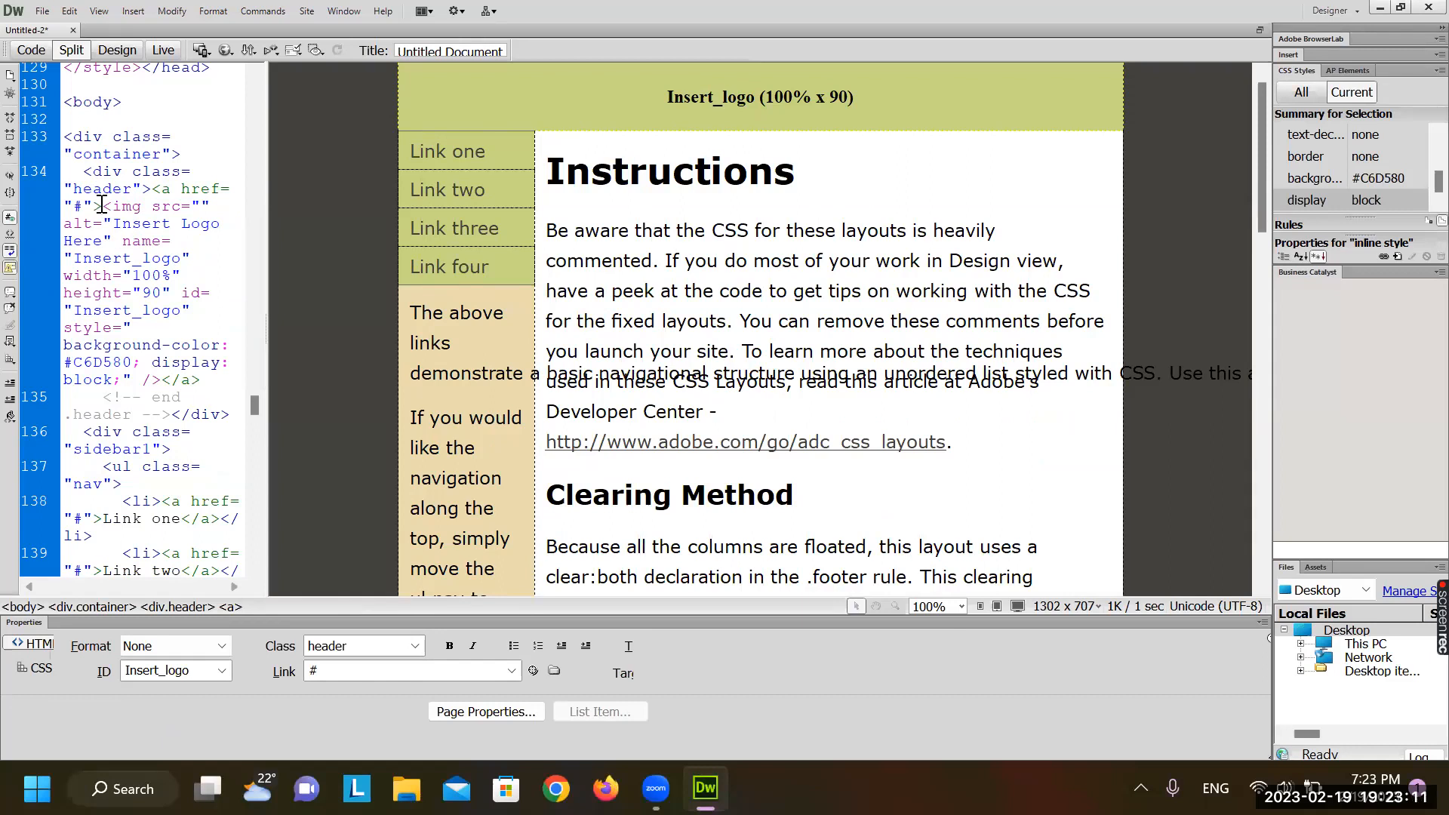
pyautogui.click(152, 194)
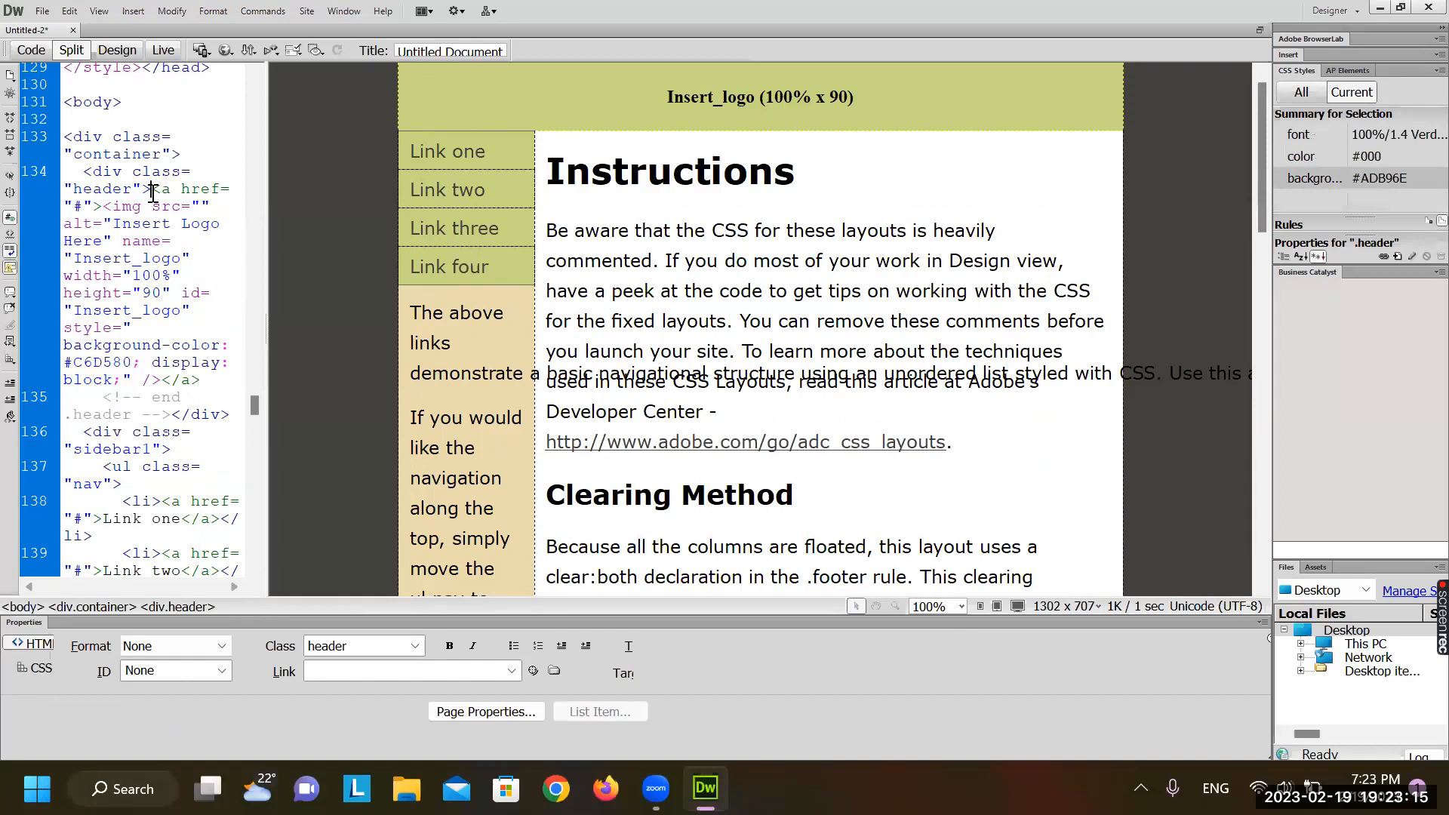
pyautogui.click(373, 352)
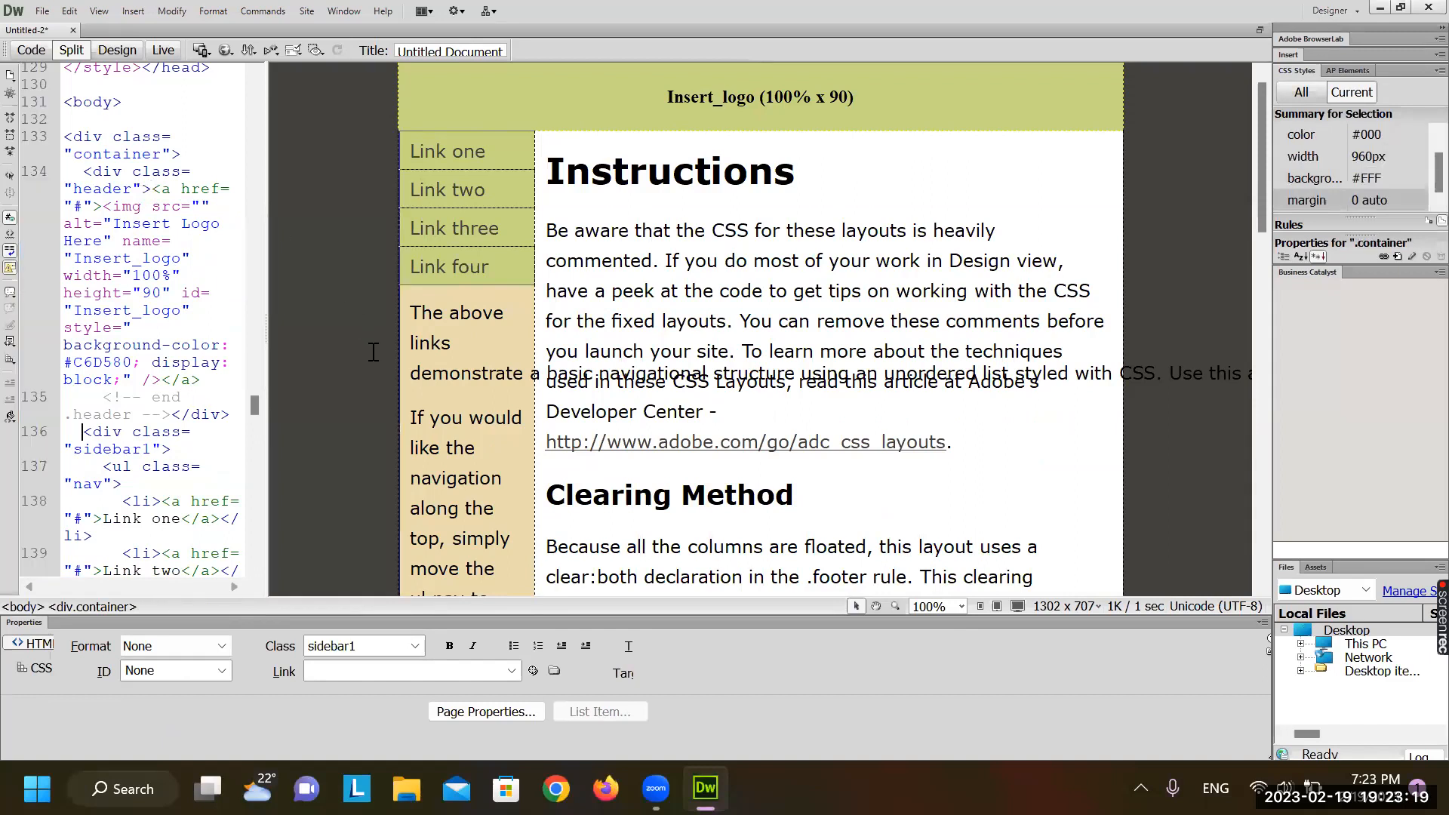
pyautogui.click(151, 188)
pyautogui.press('Delete')
pyautogui.press('Delete')
pyautogui.press('Delete')
pyautogui.press('Delete')
pyautogui.press('Delete')
pyautogui.press('Delete')
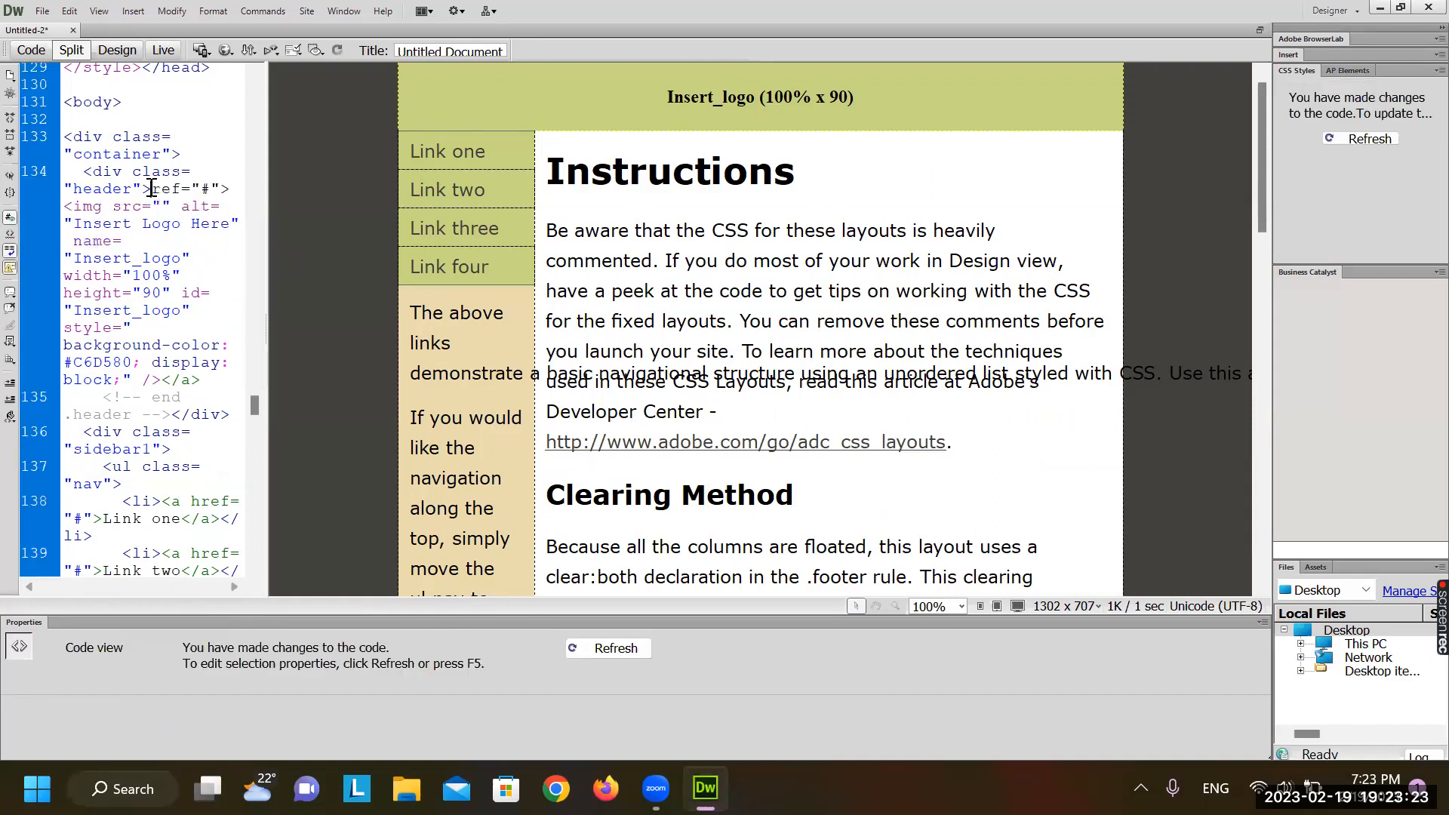
pyautogui.press('Delete')
pyautogui.press('Delete')
pyautogui.press('Delete')
pyautogui.press('Delete')
pyautogui.press('Delete')
pyautogui.press('Delete')
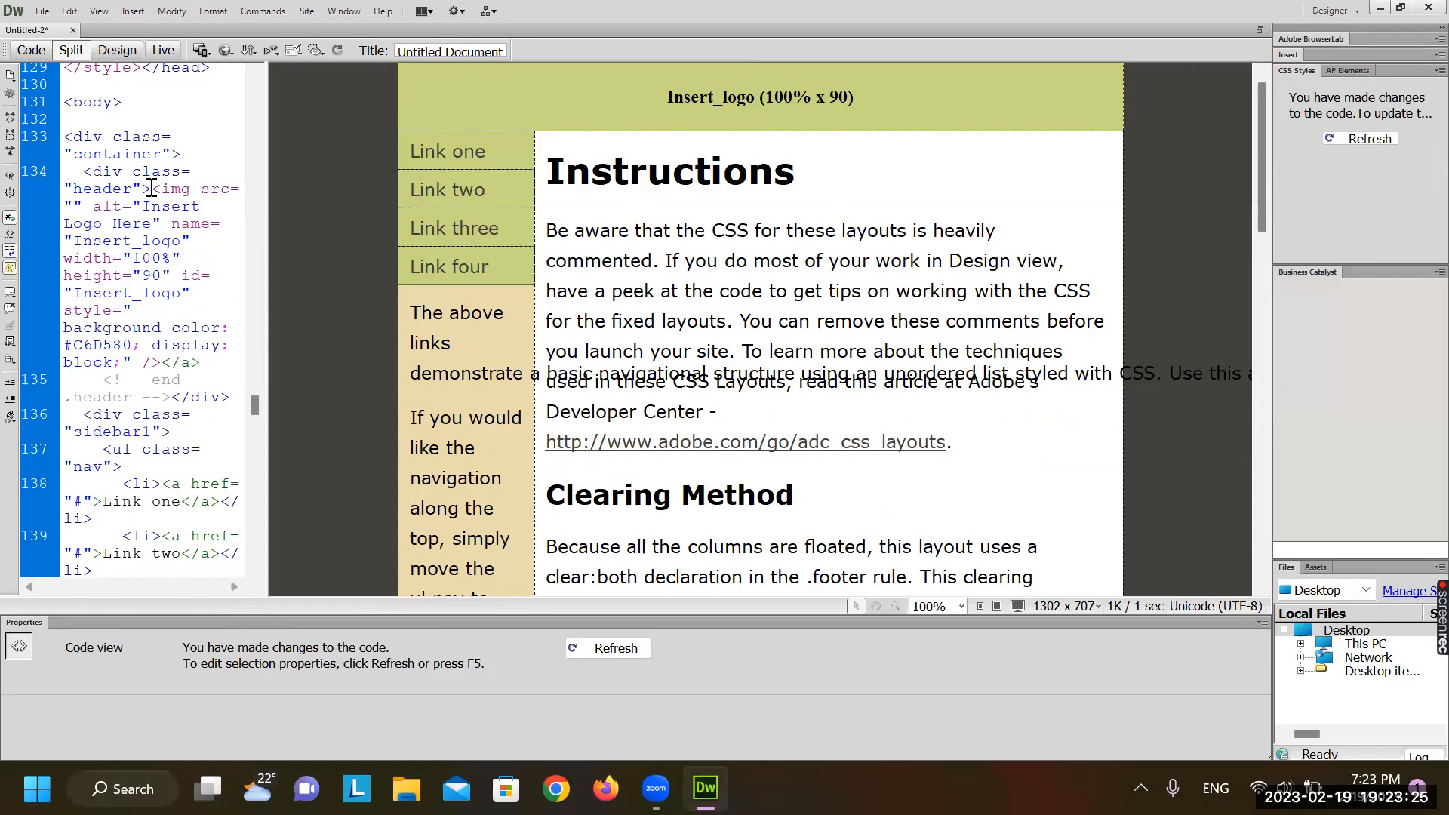
# Delete the leftover "</a>" after the Insert_logo placeholder's code and refresh Design view
pyautogui.click(574, 117)
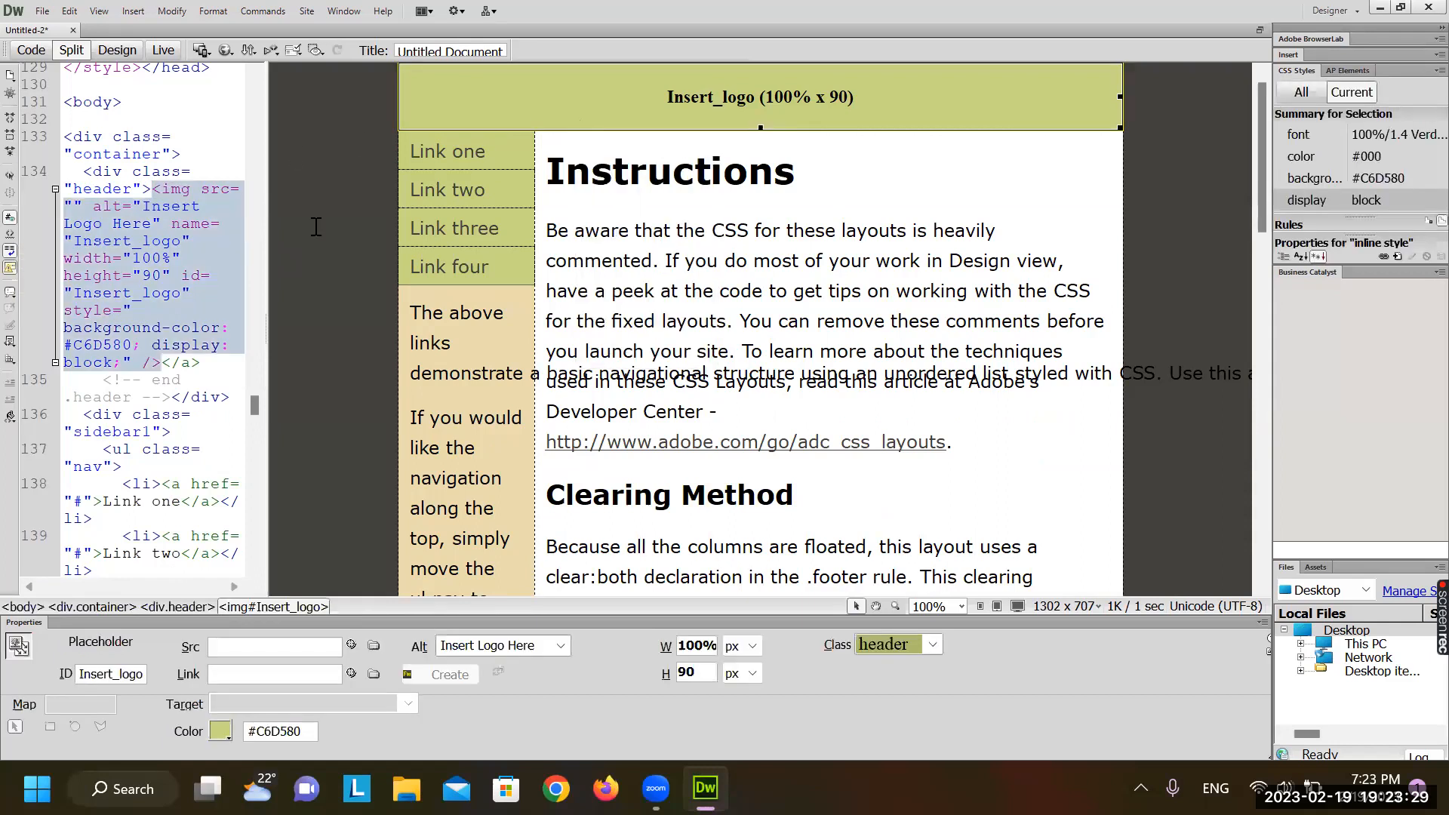
pyautogui.click(202, 363)
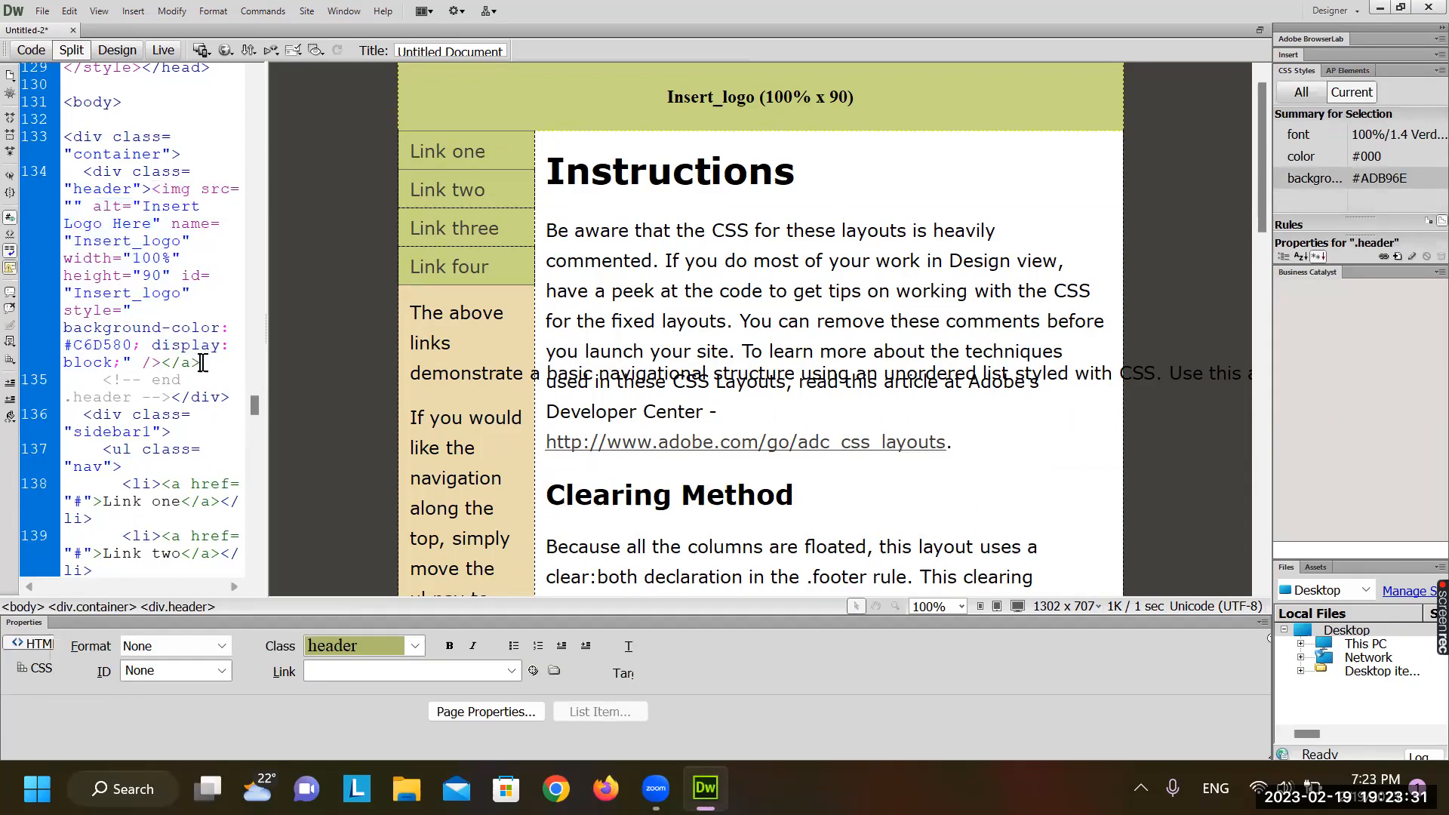
pyautogui.press('BackSpace')
pyautogui.press('BackSpace')
pyautogui.press('BackSpace')
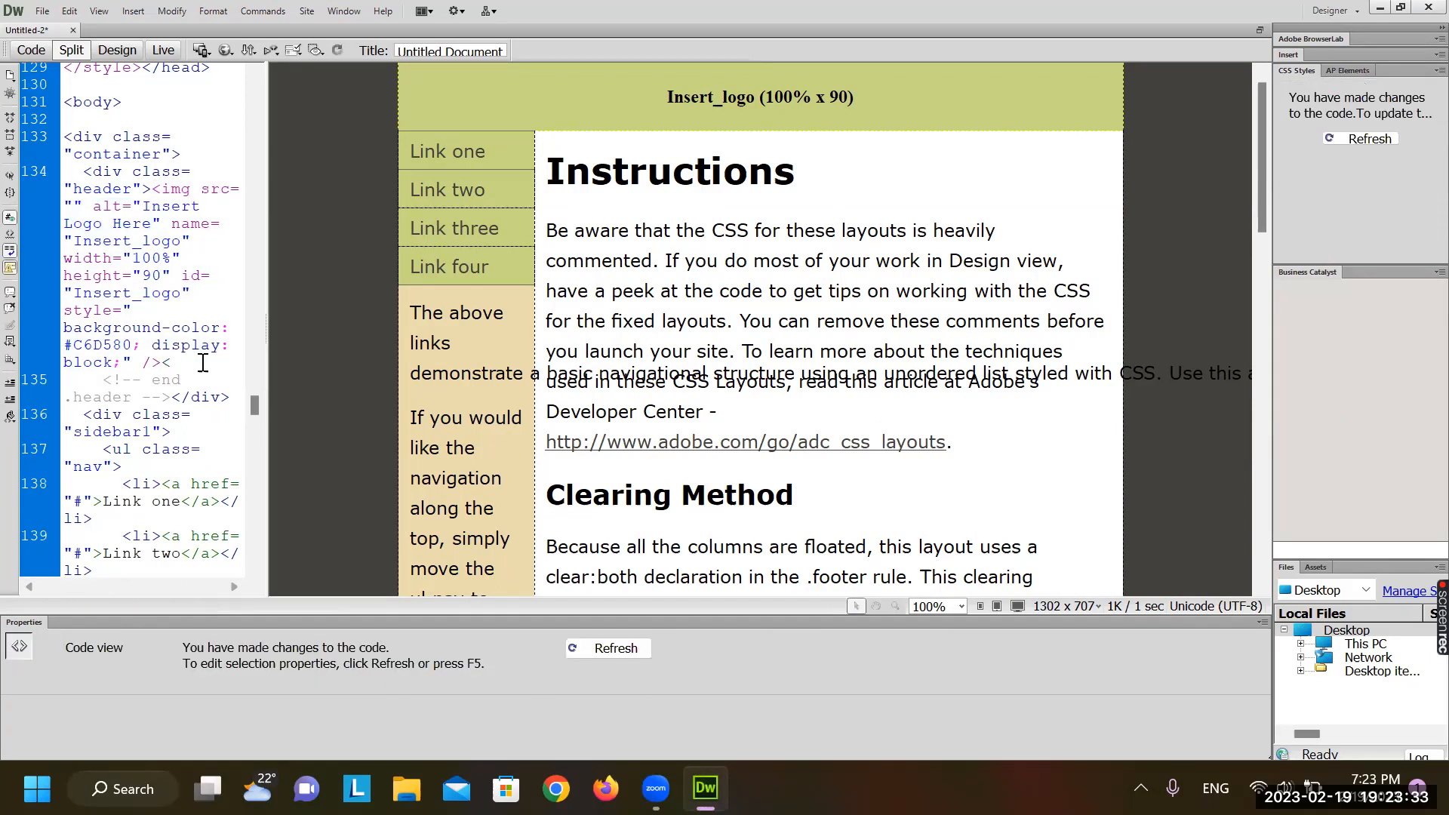
pyautogui.press('BackSpace')
pyautogui.click(778, 291)
pyautogui.click(702, 116)
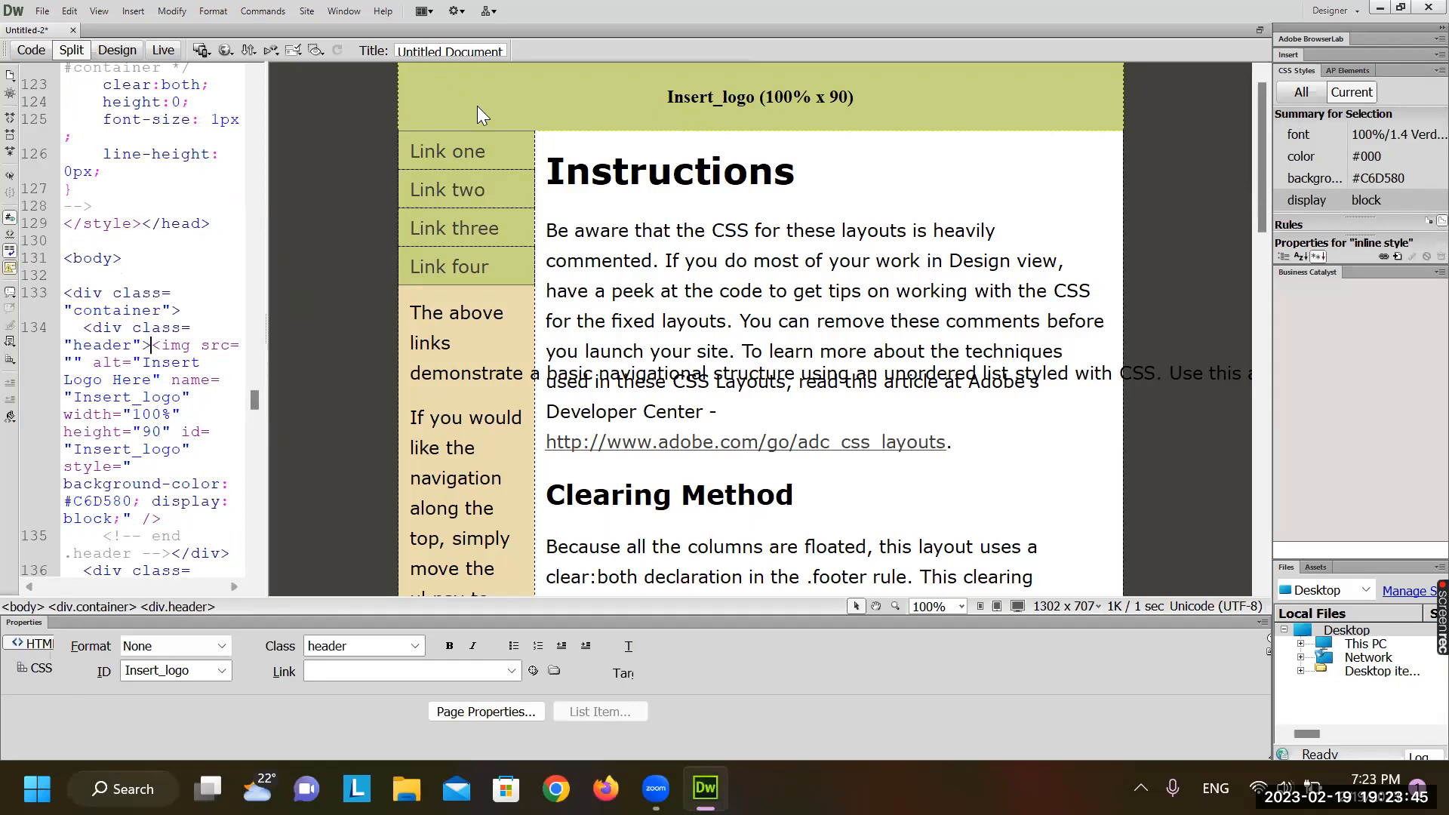
pyautogui.click(808, 74)
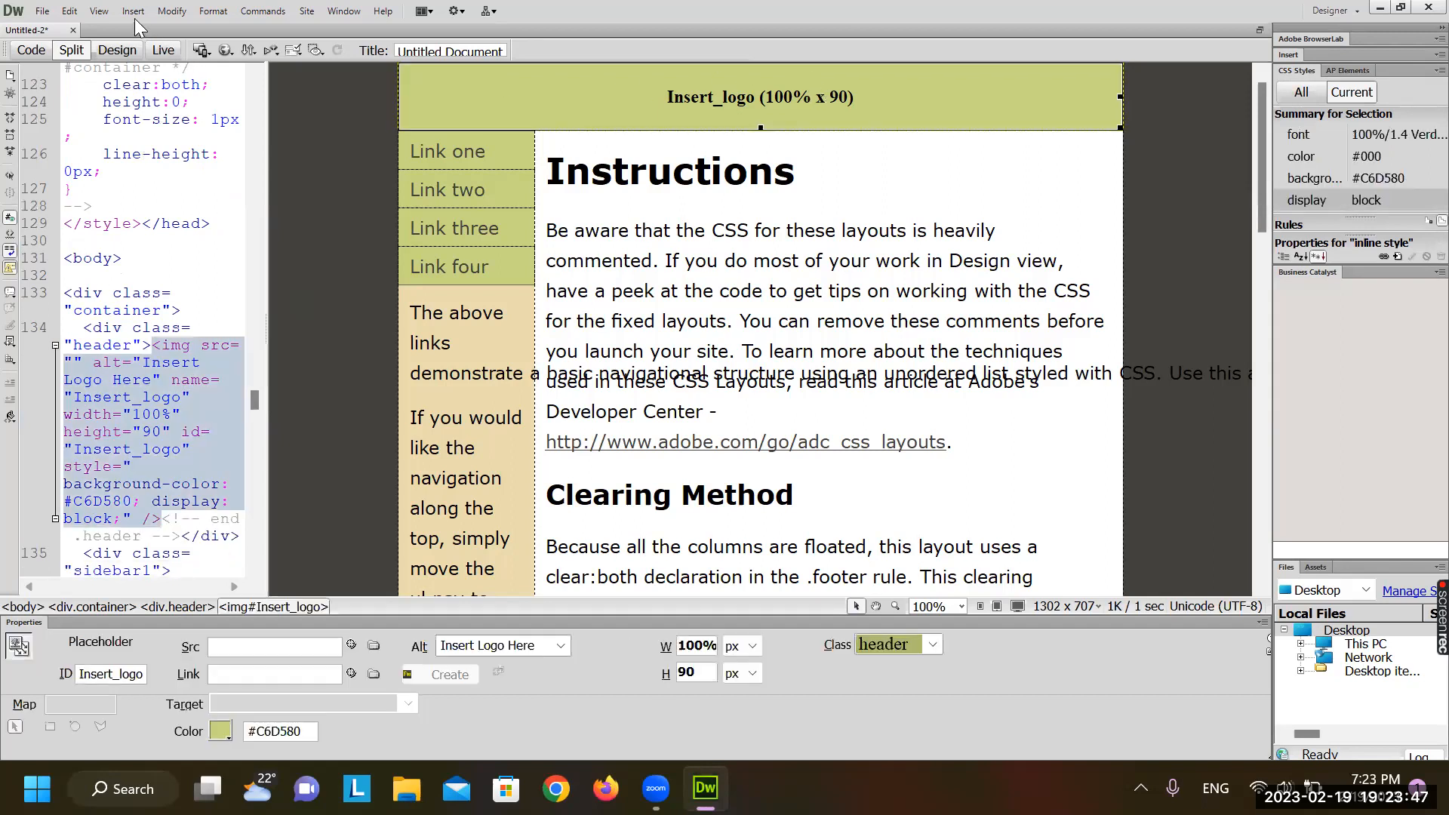
# Insert banner2.jpg from CCCA14 after the Insert_logo placeholder, accepting the path and accessibility prompts
pyautogui.click(172, 11)
pyautogui.moveTo(133, 11)
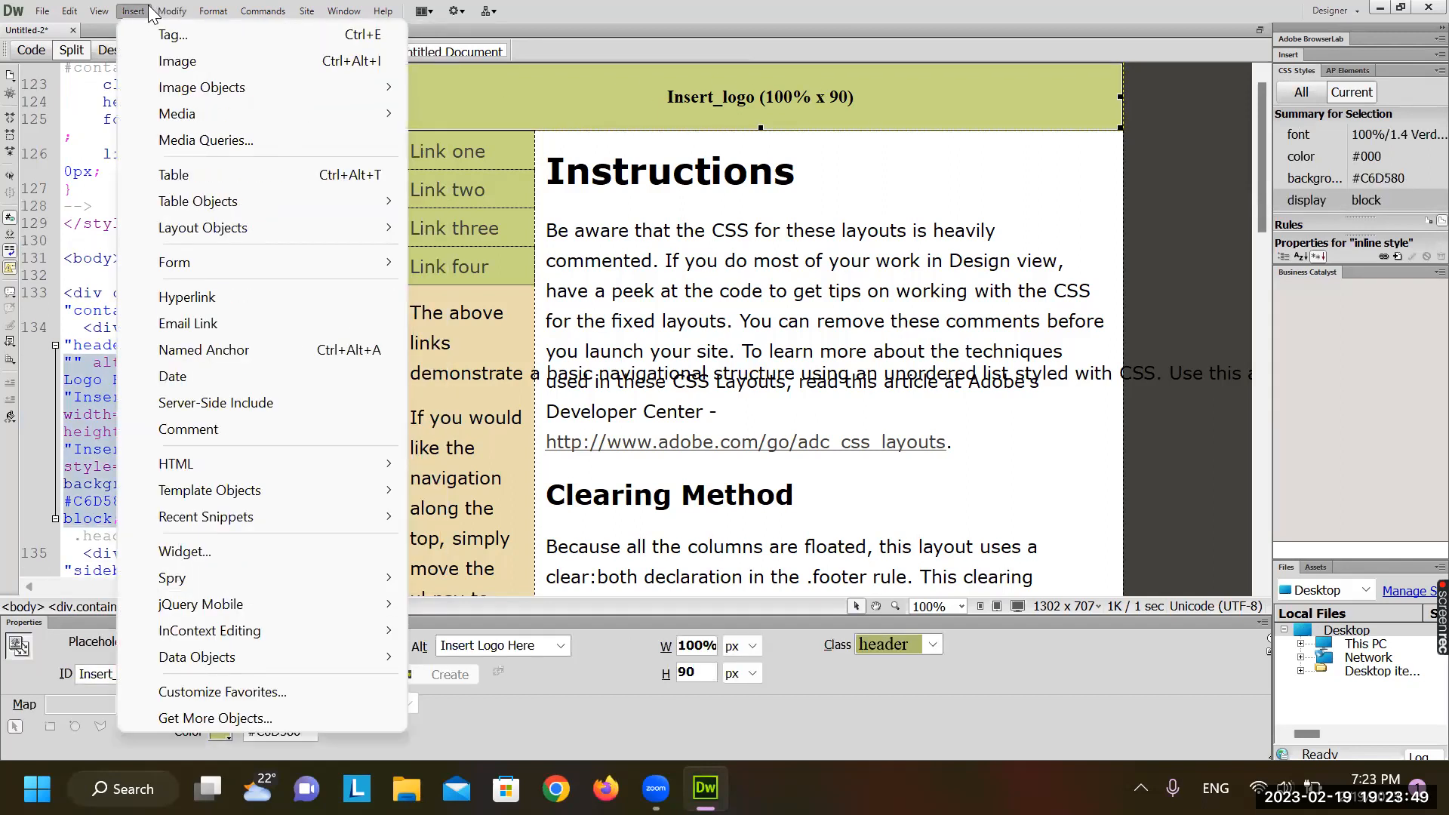
pyautogui.click(263, 59)
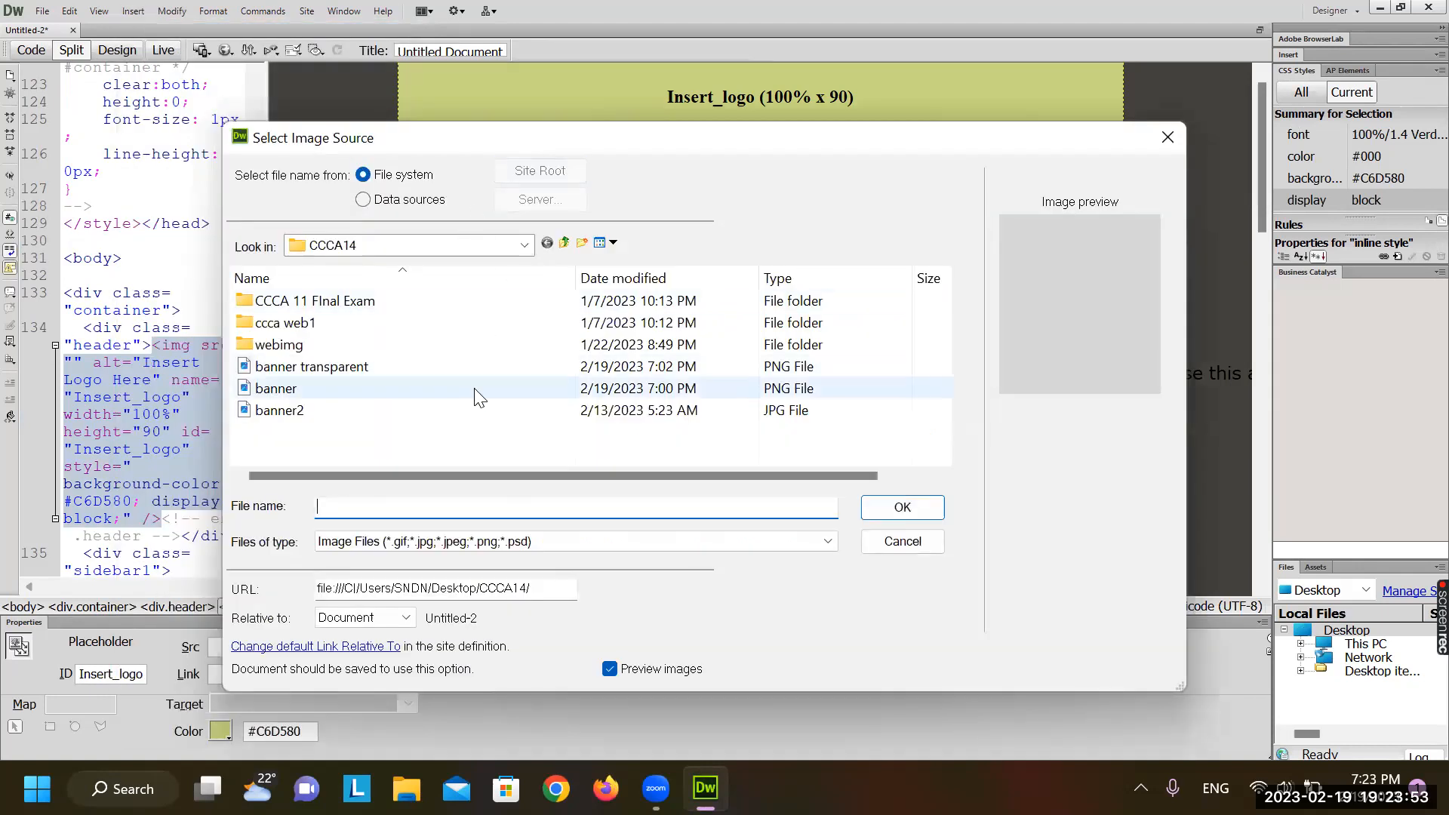
pyautogui.click(279, 411)
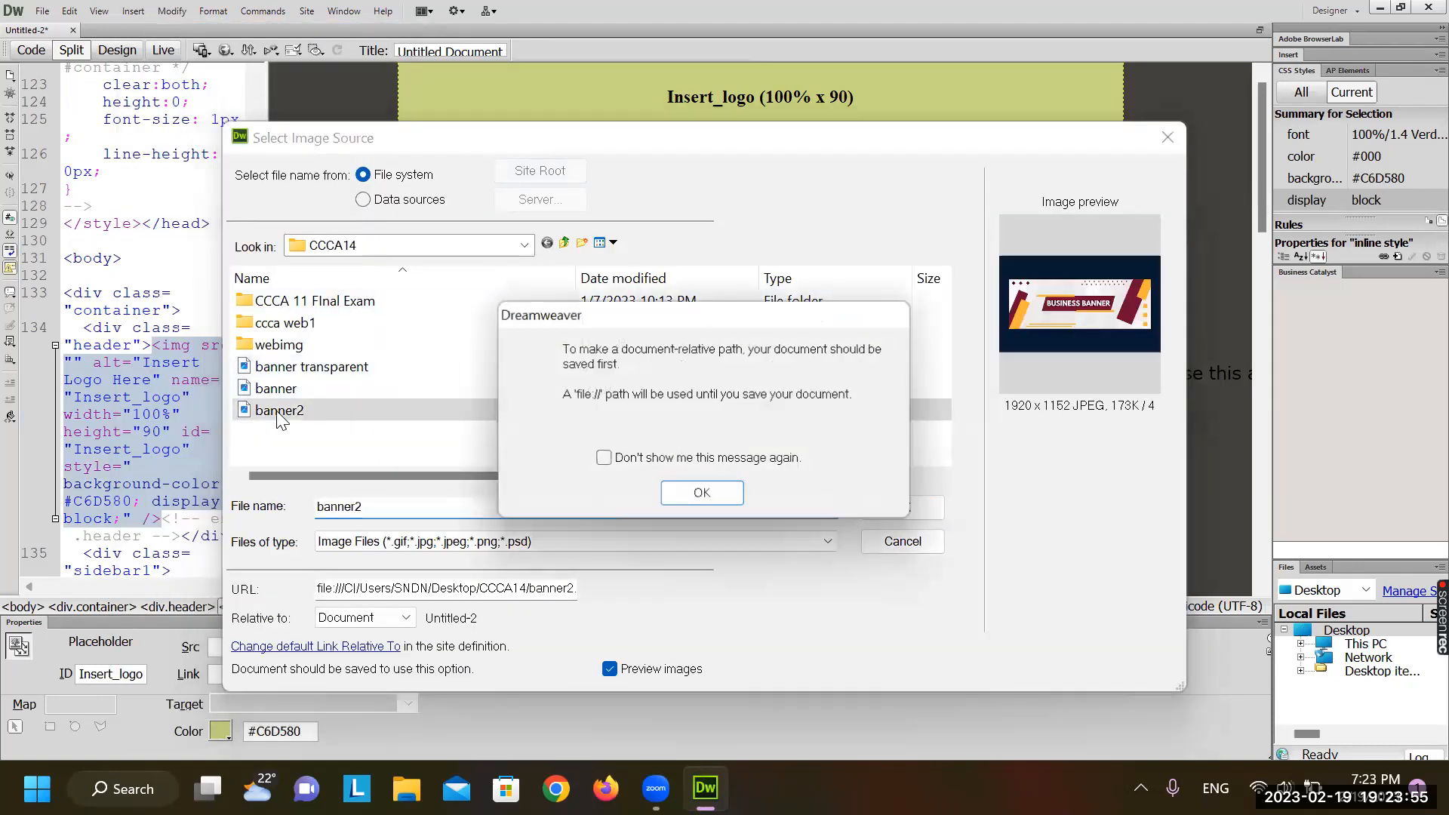
pyautogui.click(691, 501)
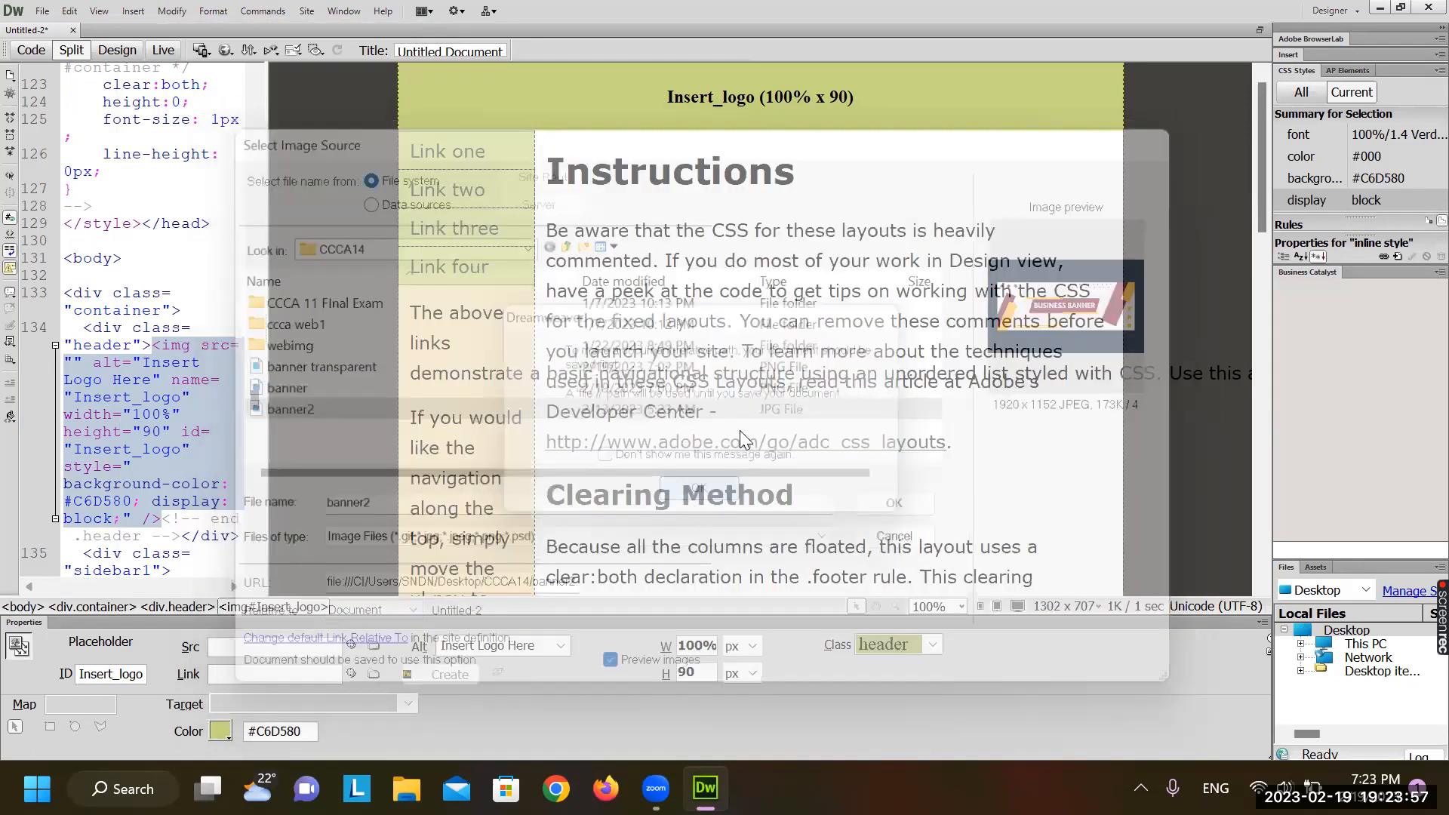
pyautogui.click(888, 332)
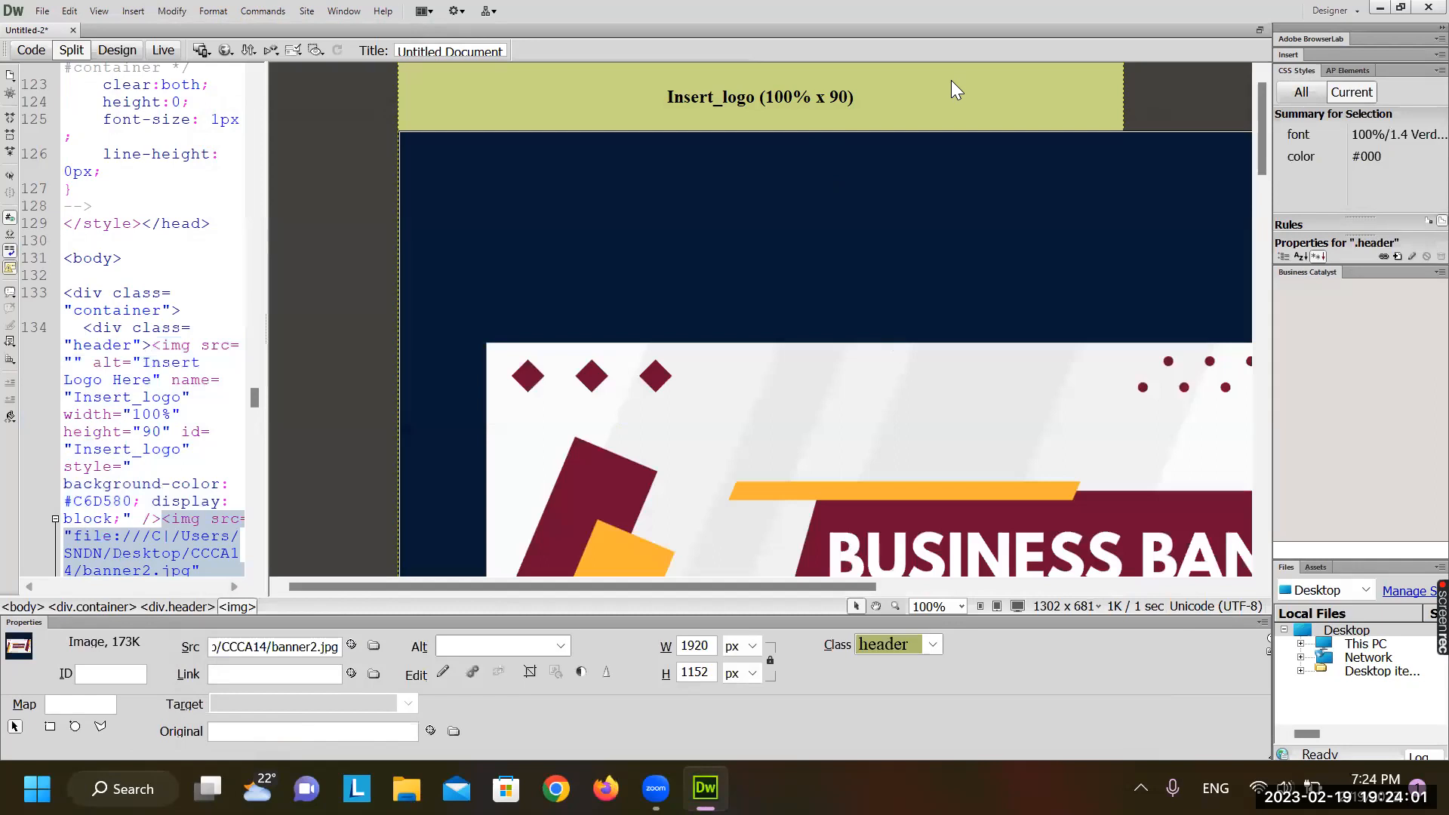
pyautogui.click(952, 82)
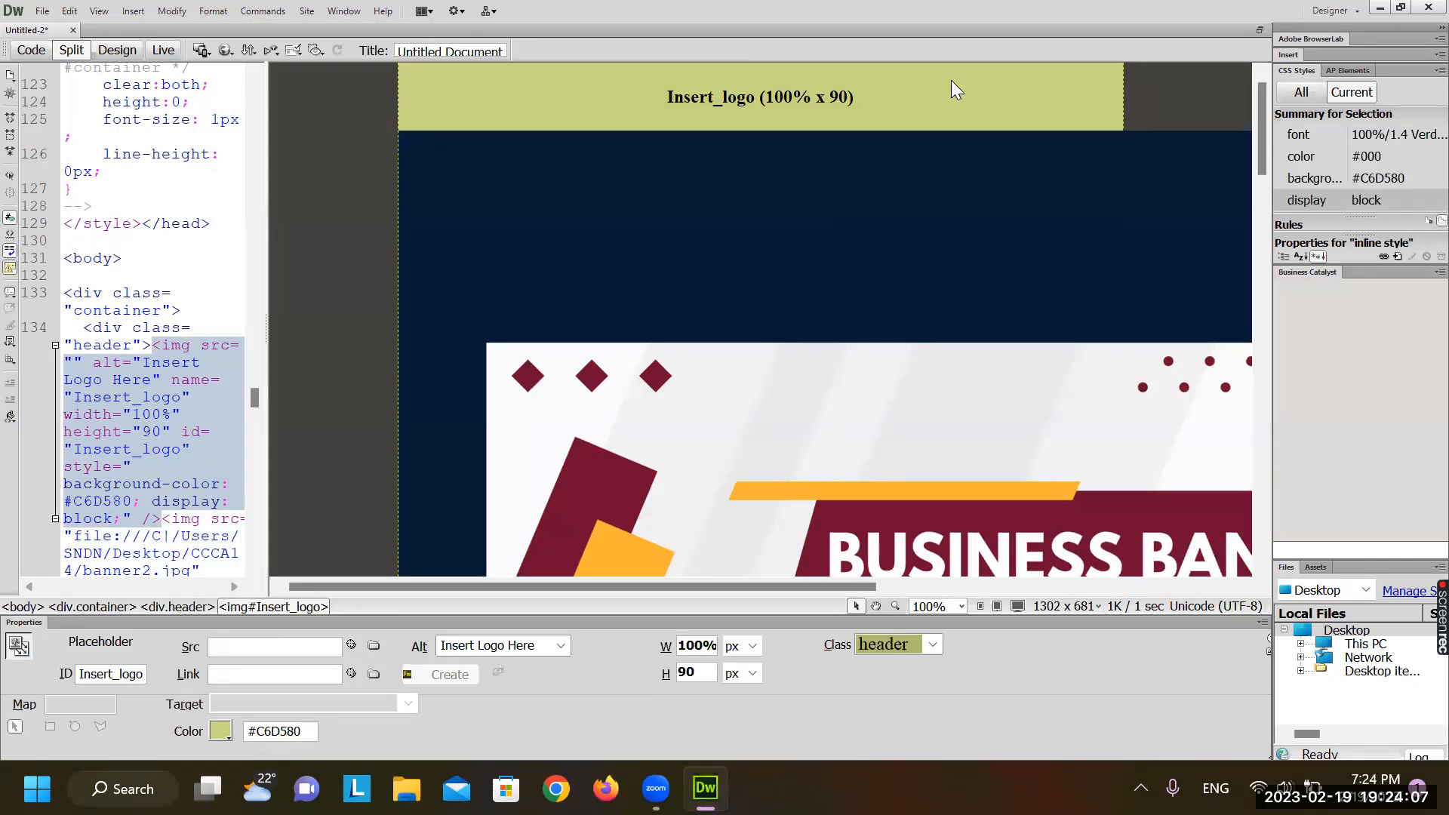
pyautogui.rightClick(951, 80)
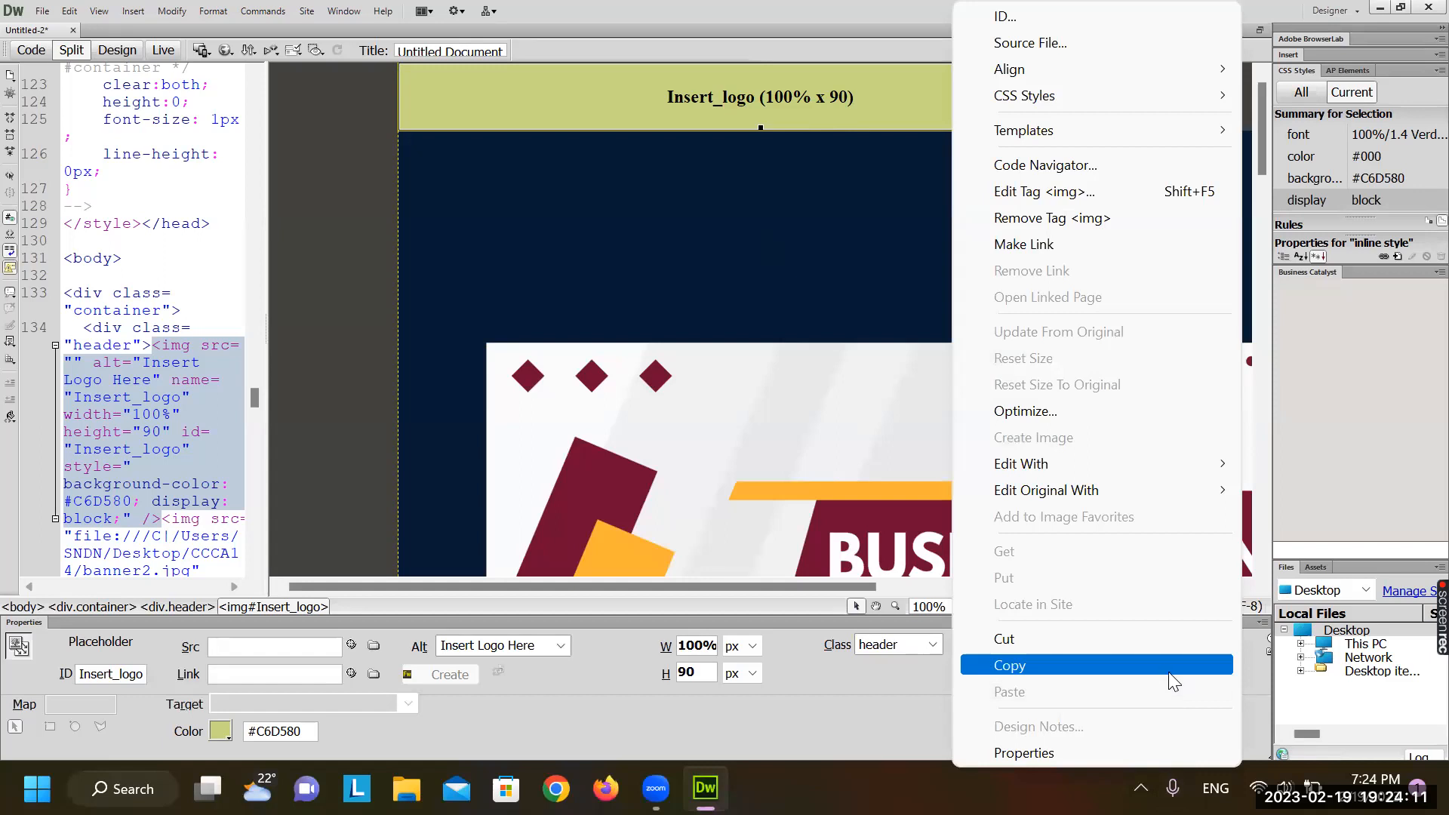
# Cut the Insert_logo placeholder and set banner2's width to 100% and height to 120 in code
pyautogui.click(1136, 638)
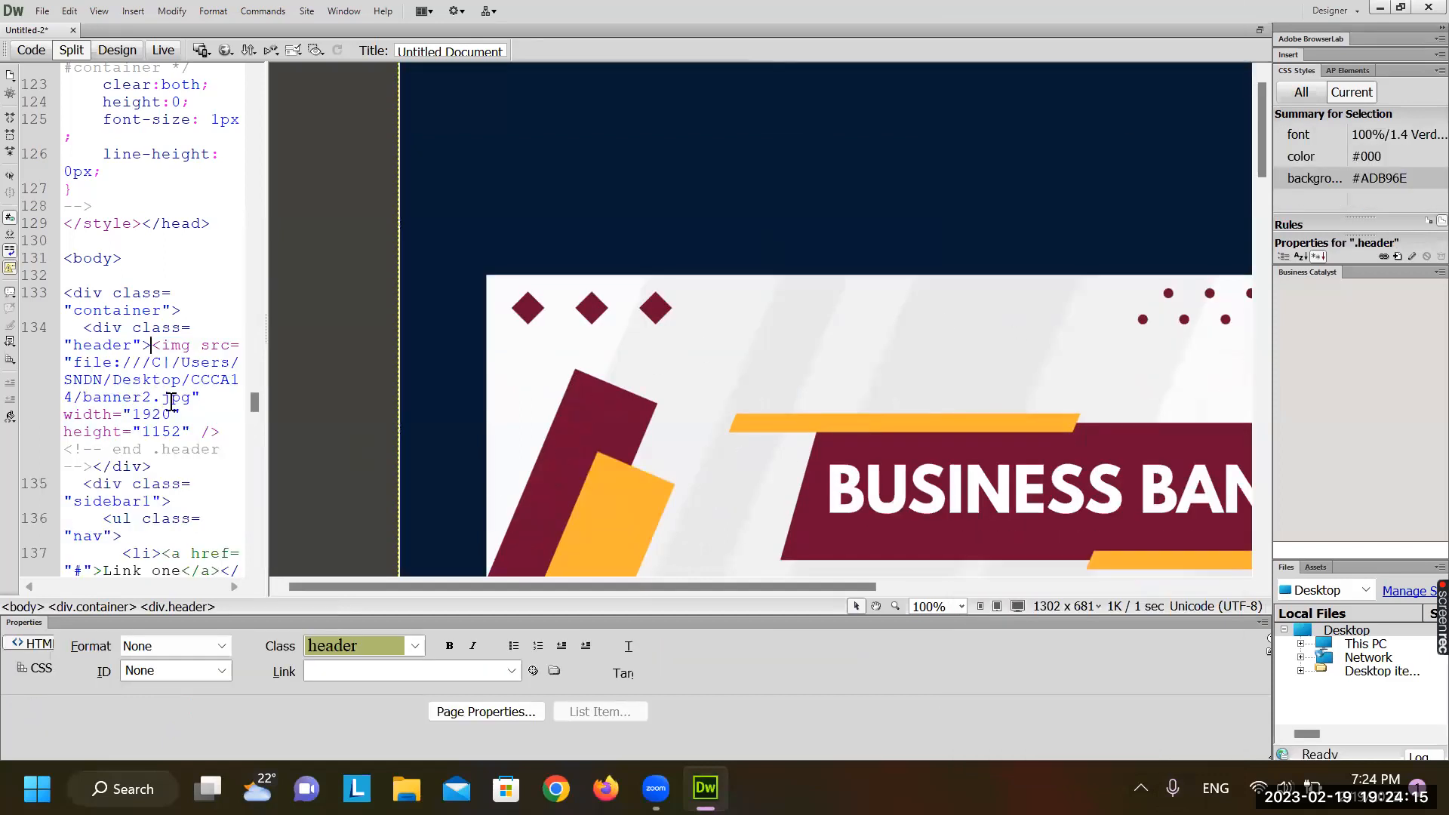
pyautogui.scroll(-7, 161, 454)
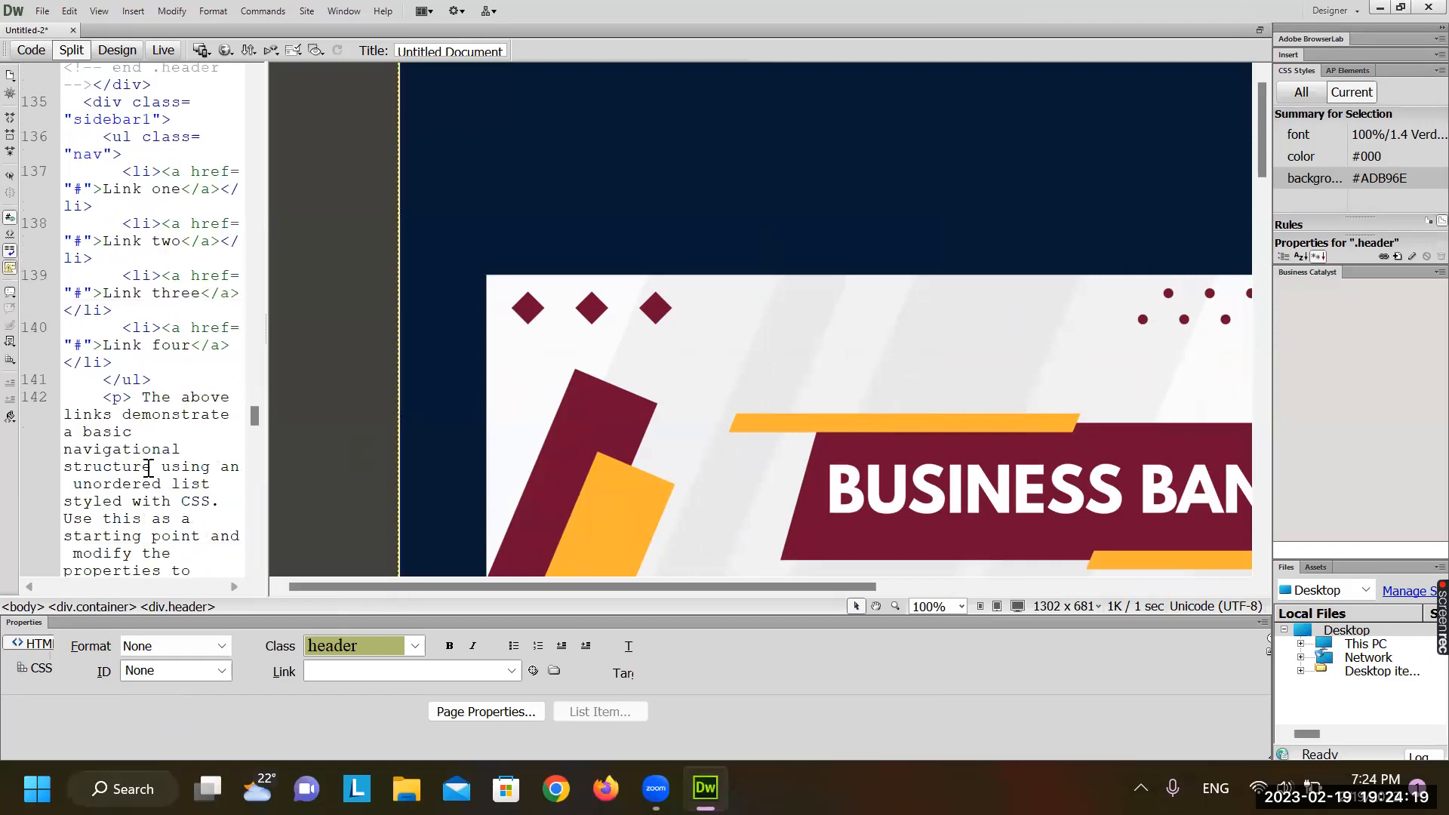
pyautogui.scroll(9, 148, 468)
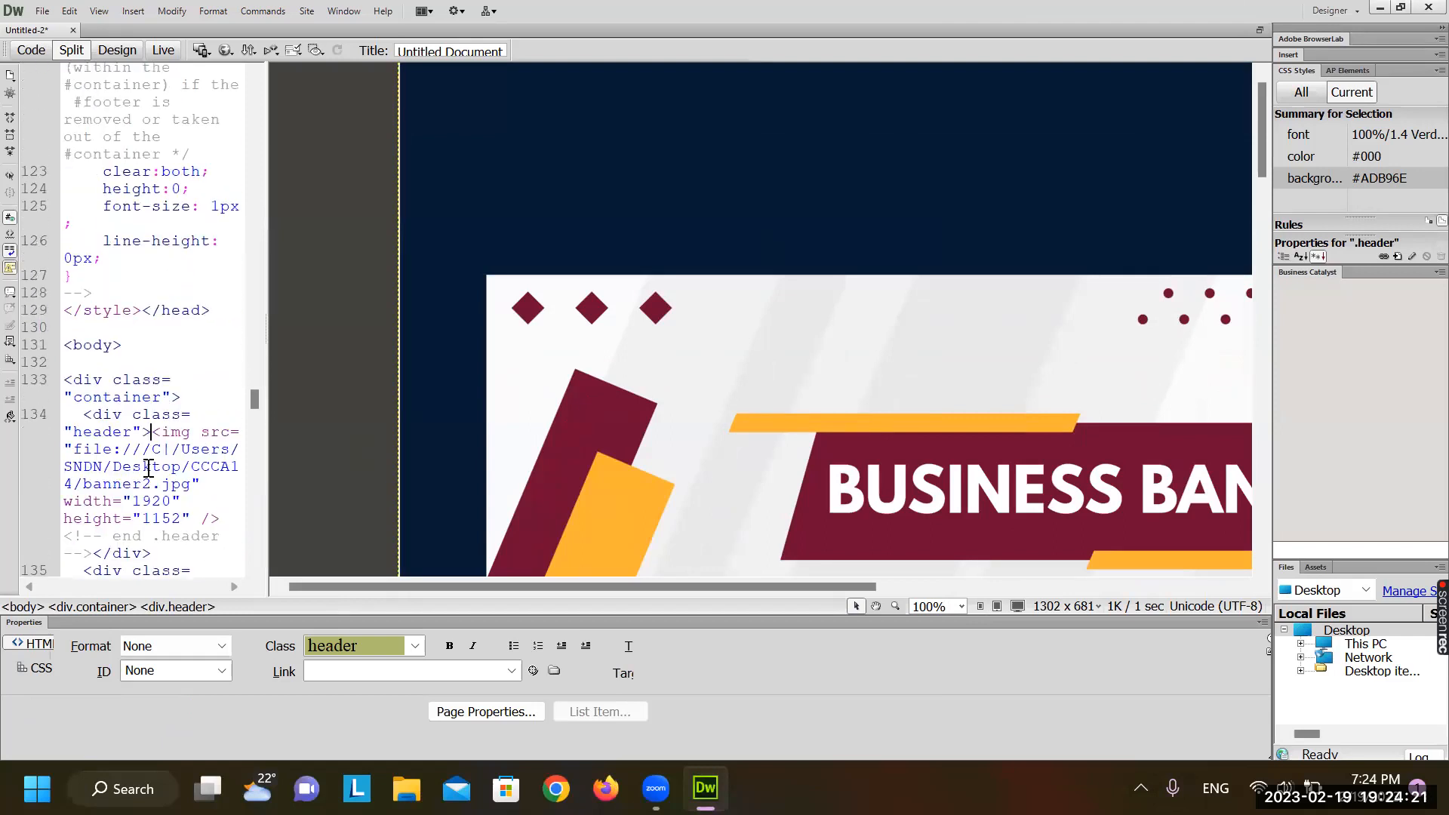
pyautogui.scroll(-9, 148, 468)
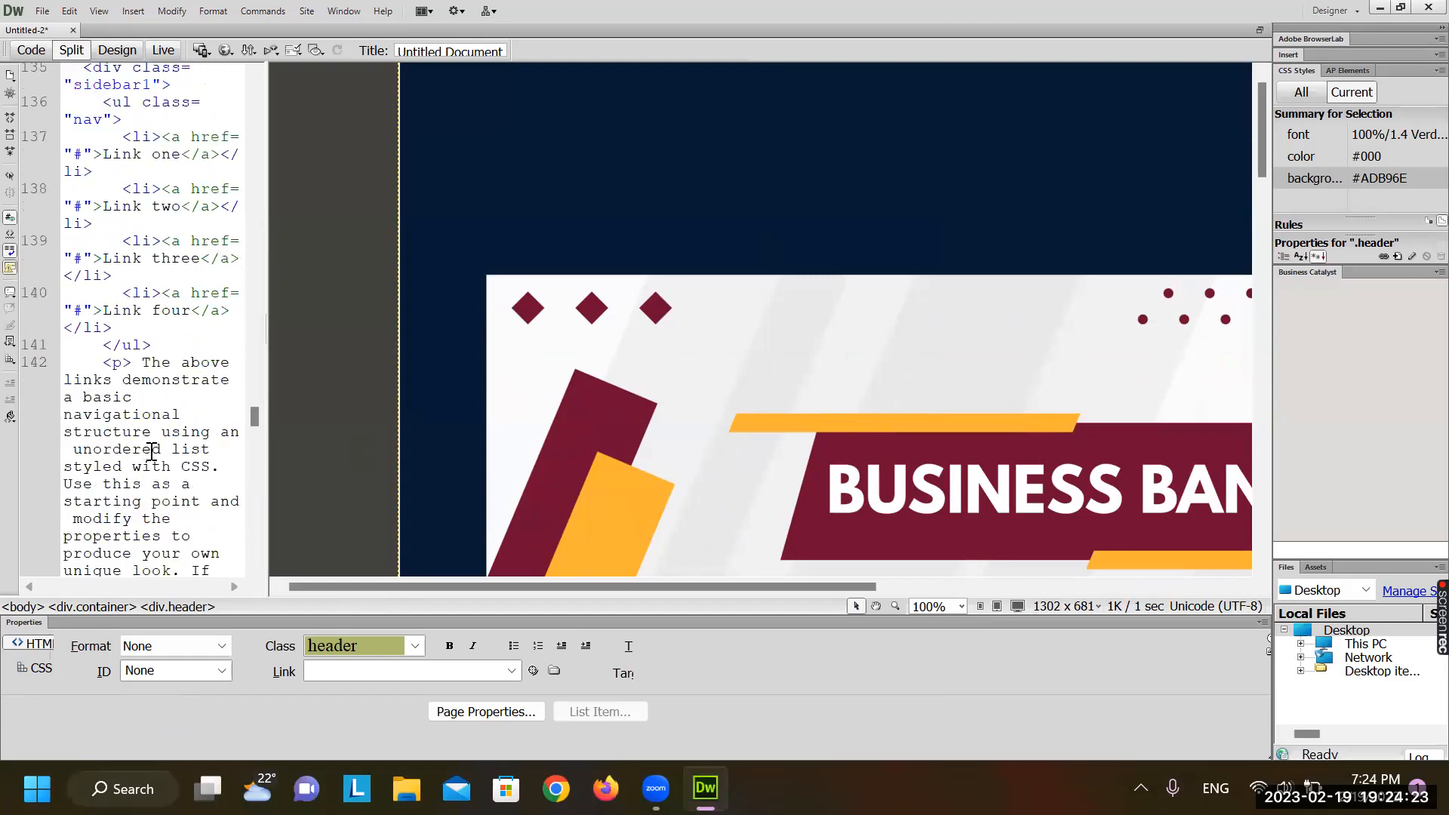
pyautogui.scroll(4, 152, 451)
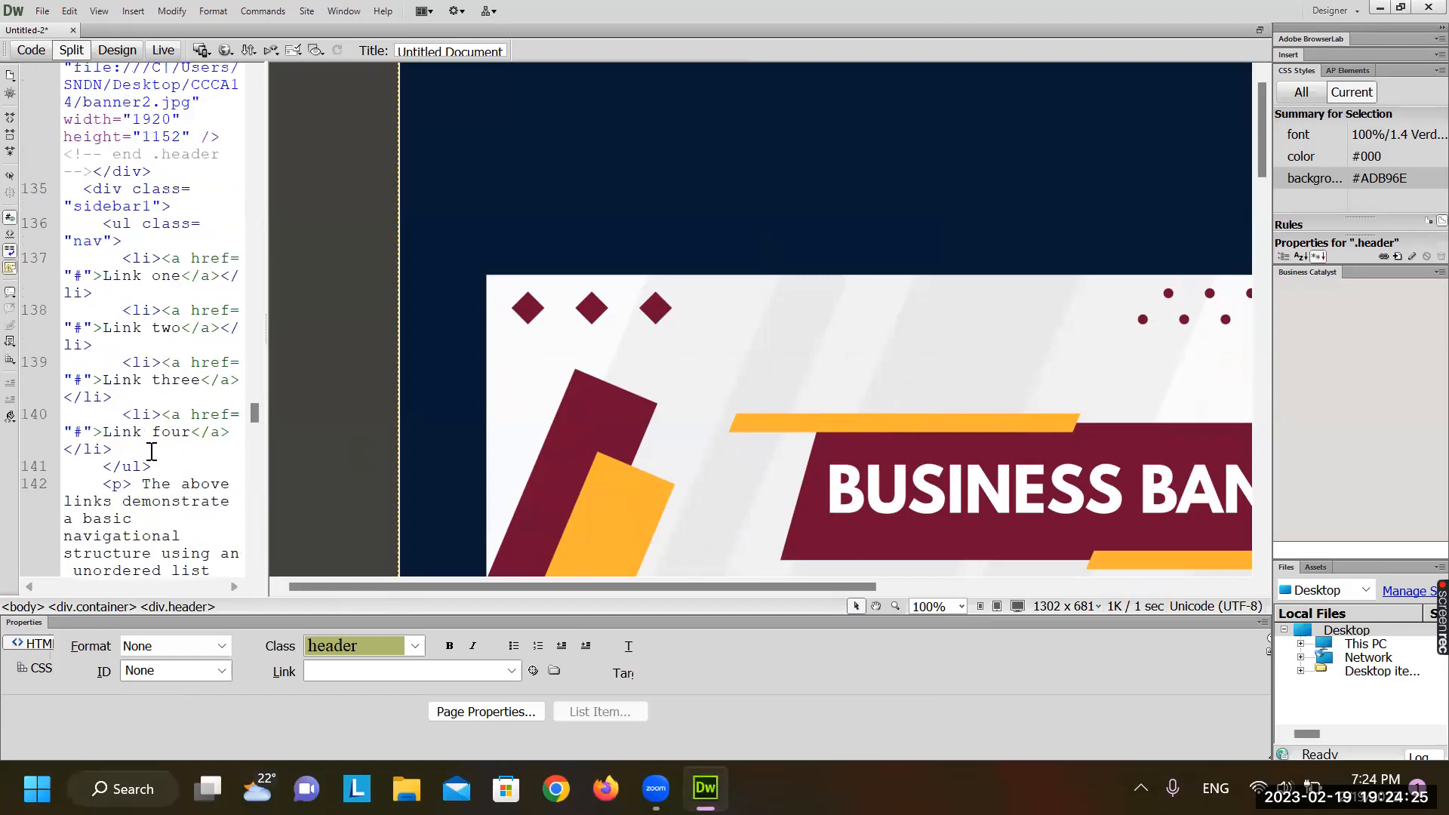
pyautogui.doubleClick(151, 119)
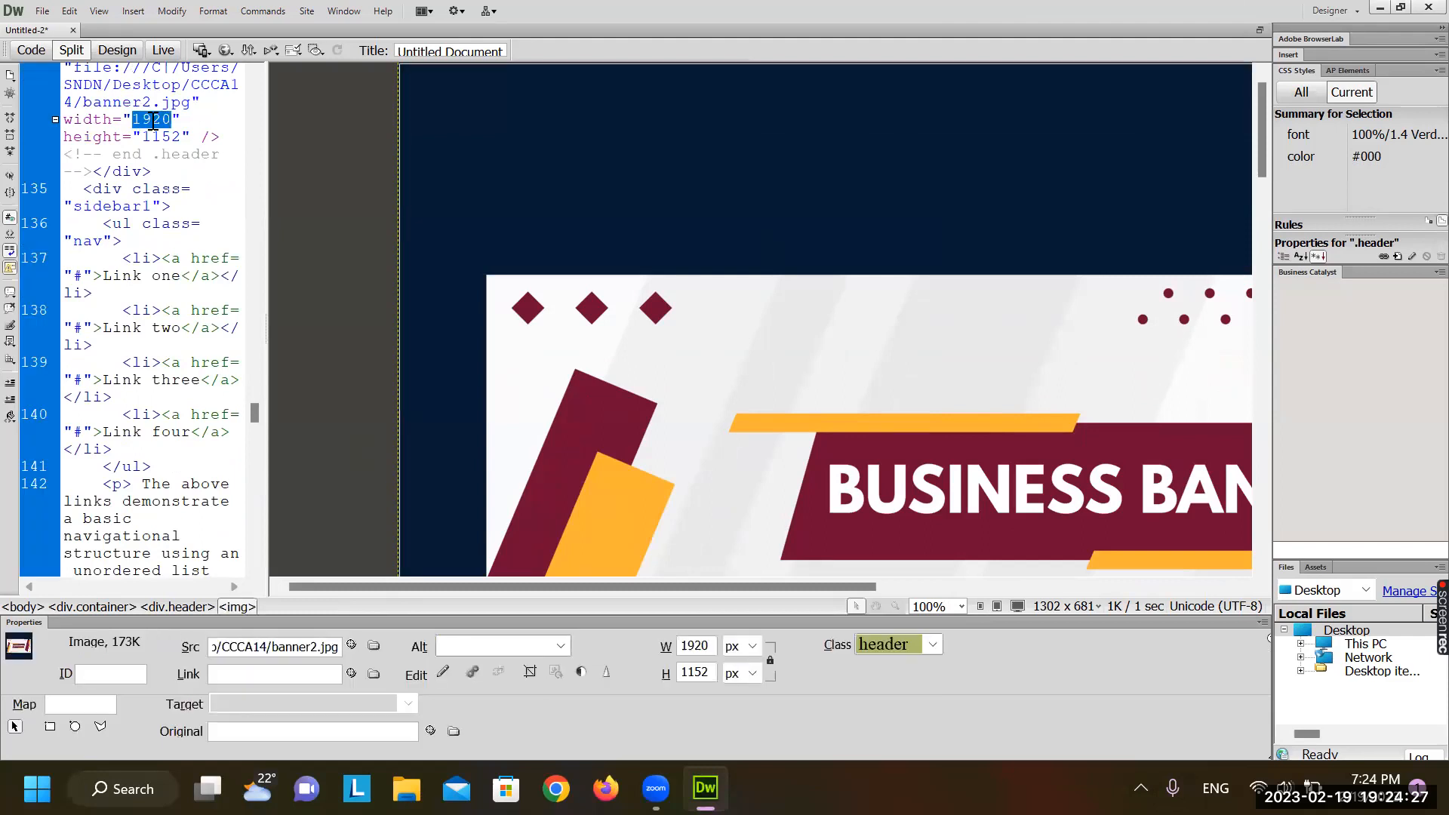
pyautogui.write('1')
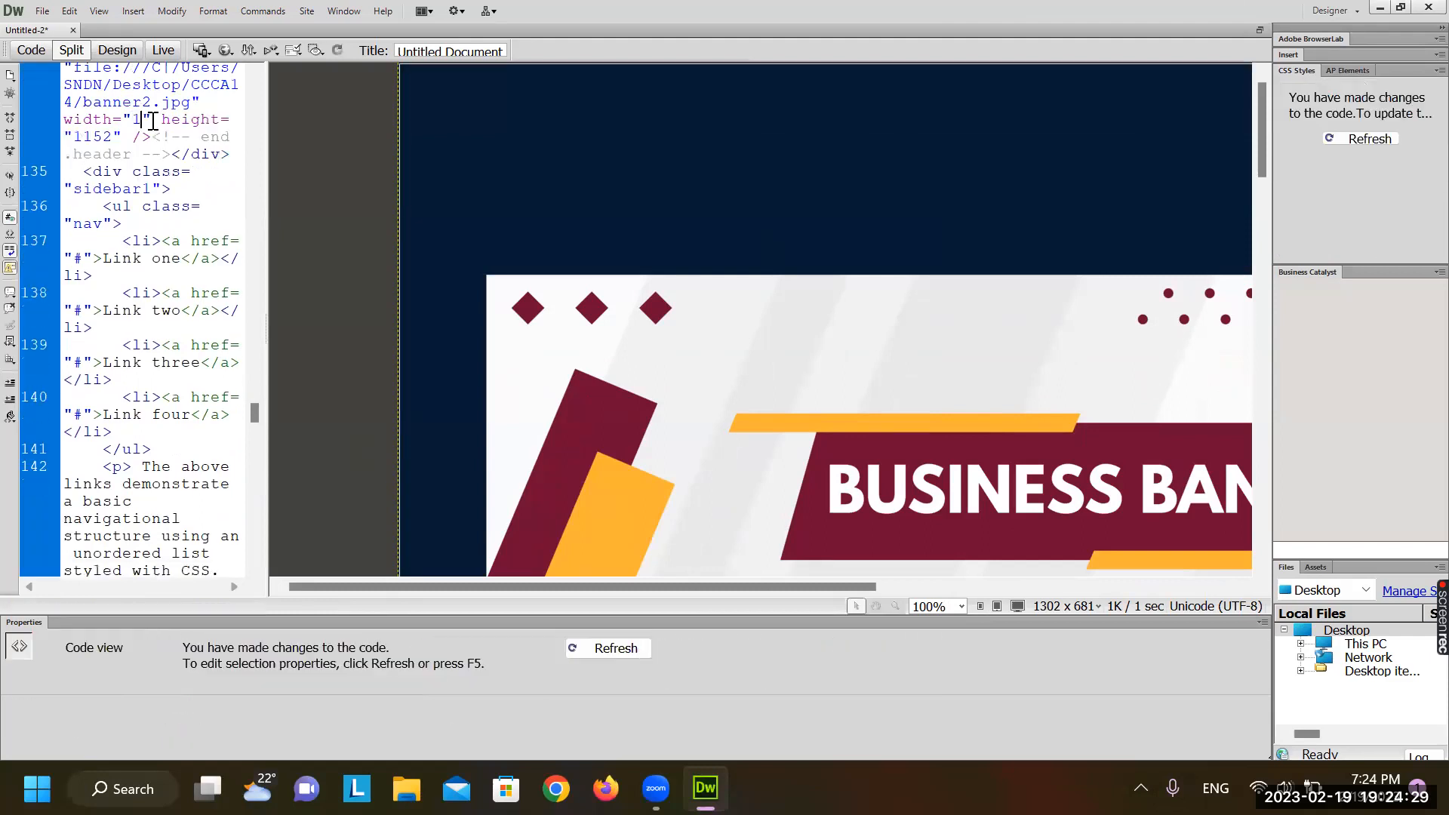
pyautogui.write('00')
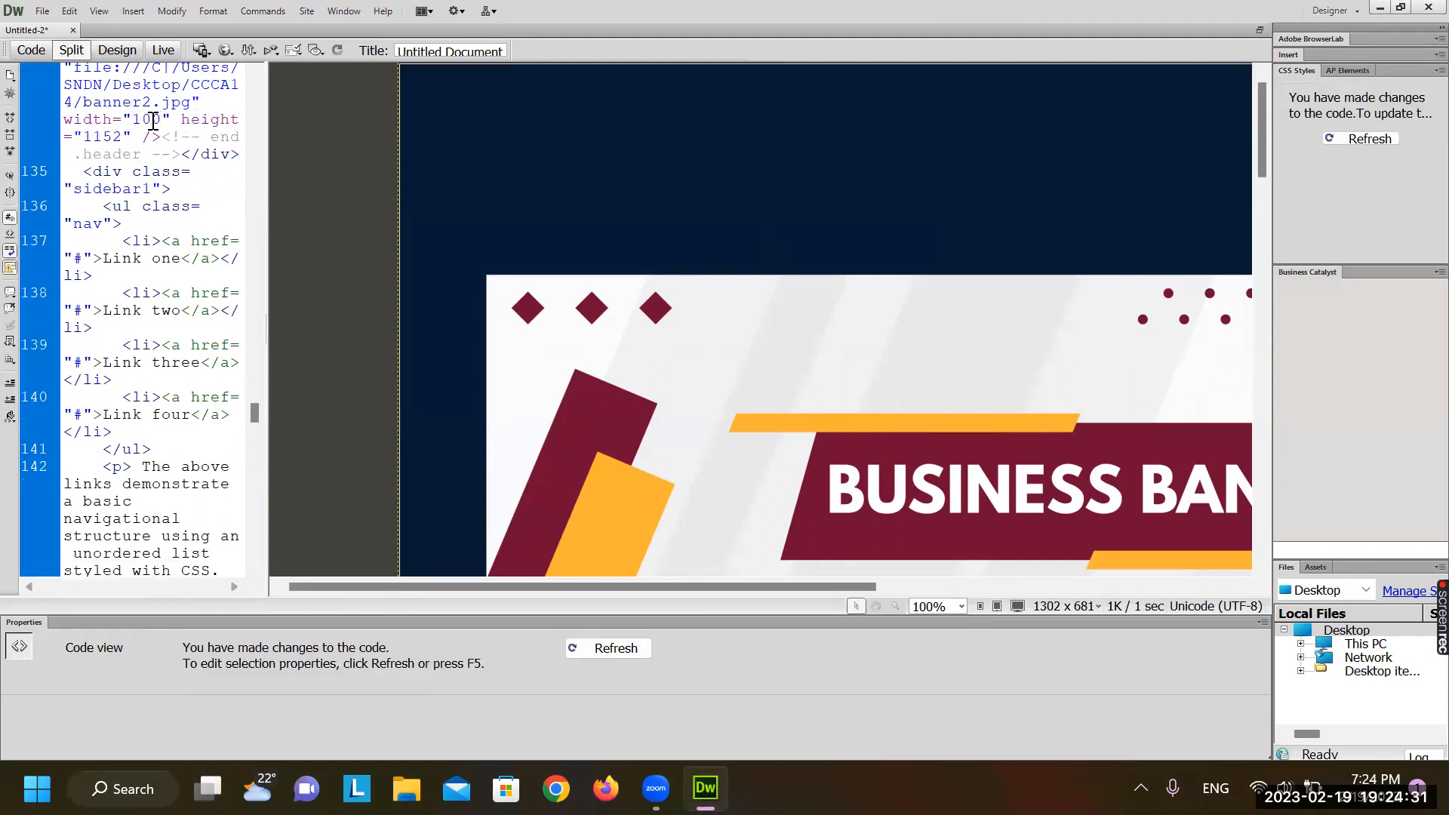
pyautogui.write('%')
pyautogui.doubleClick(154, 137)
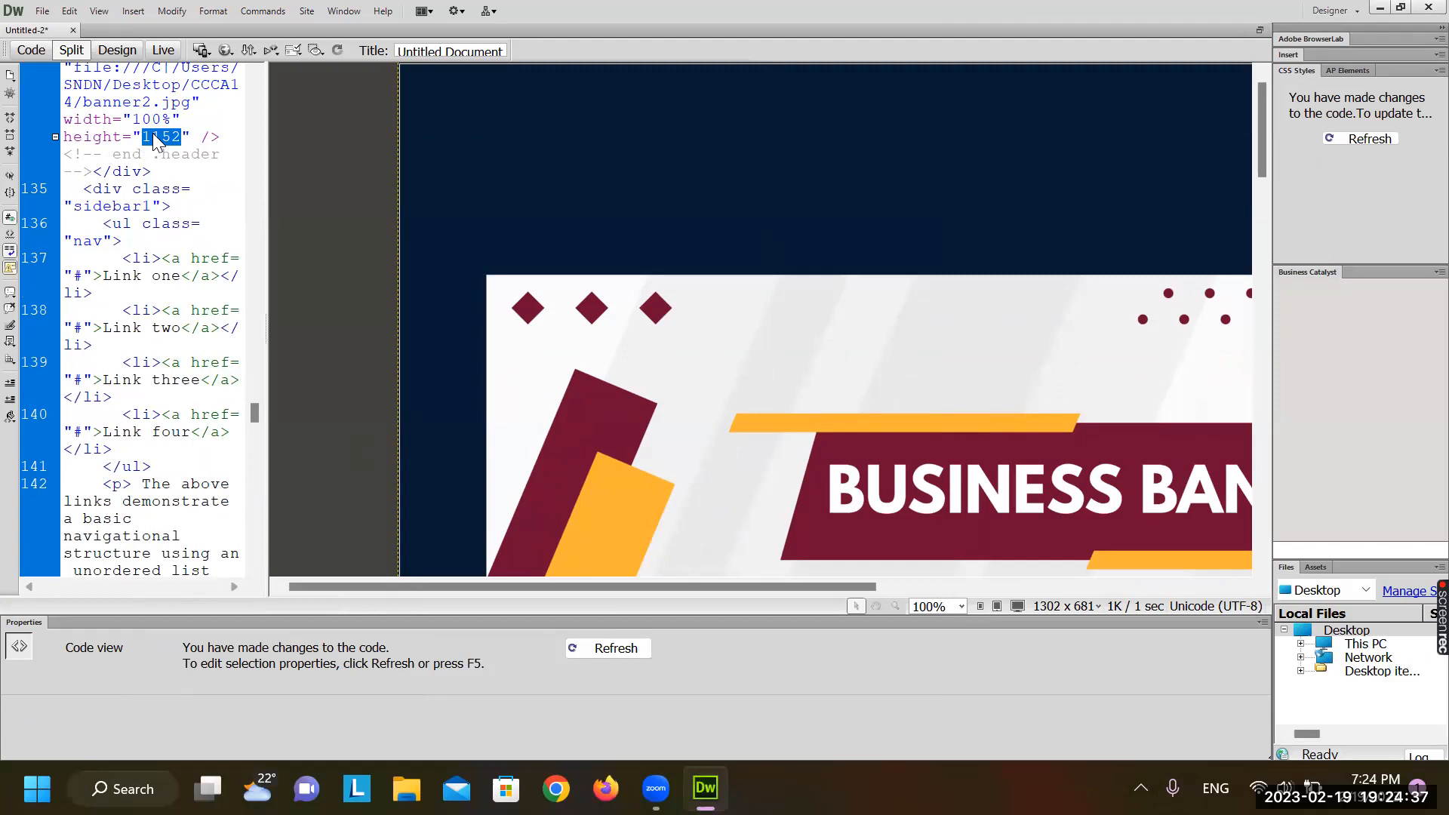
pyautogui.write('120')
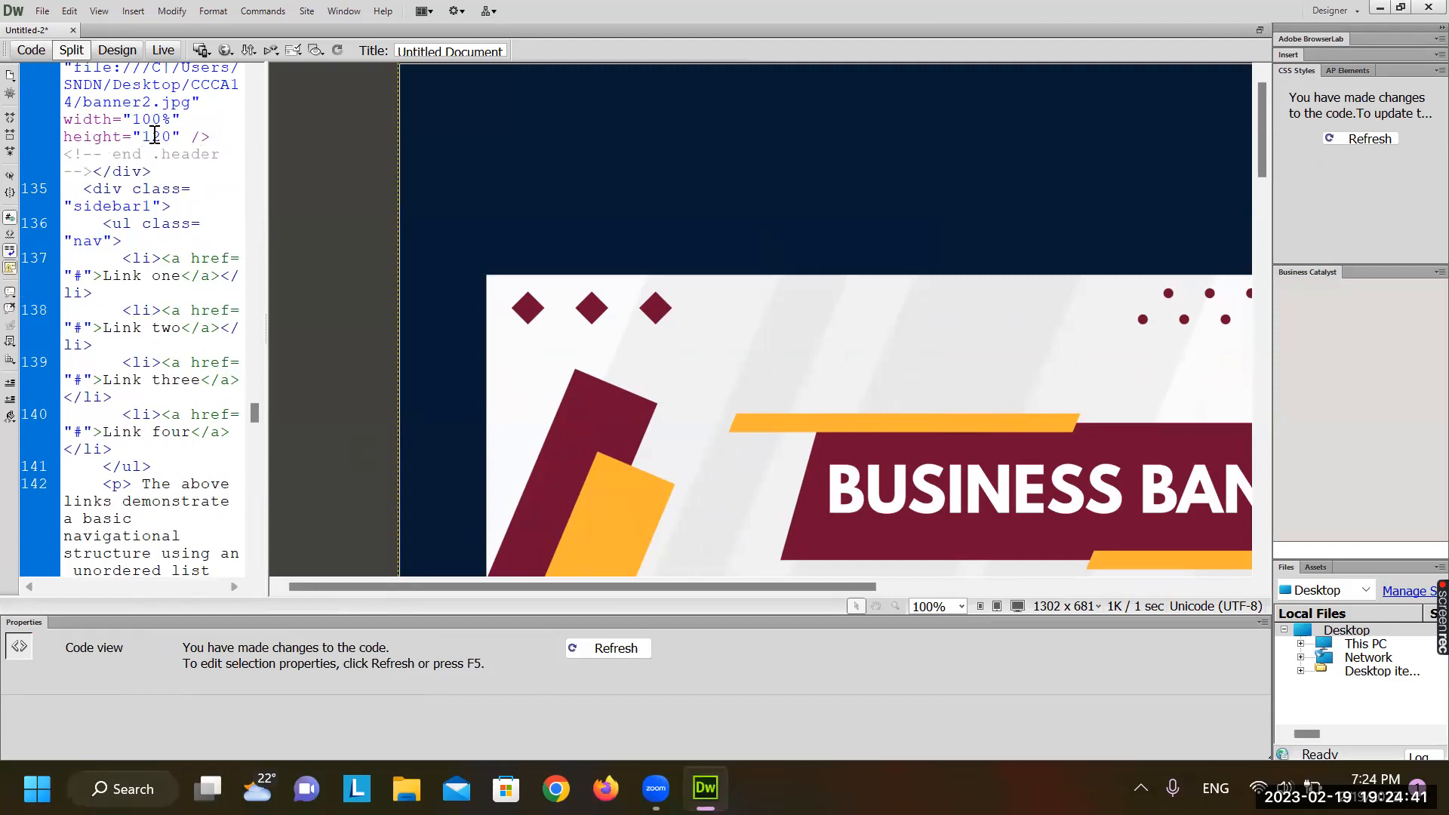
pyautogui.click(301, 274)
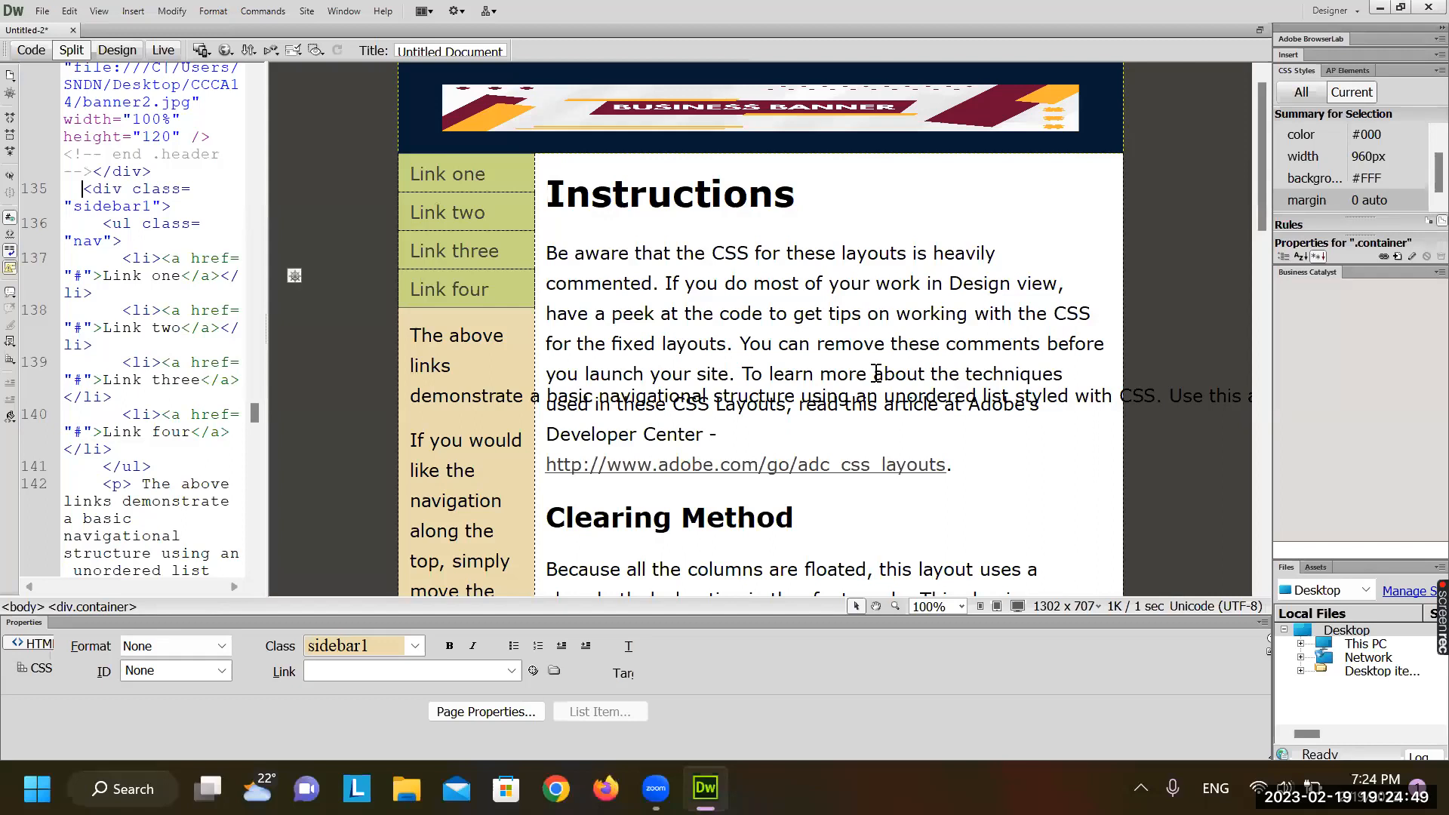
# Drag the banner's resize handles to make it 241 pixels high while keeping 100% width
pyautogui.click(838, 256)
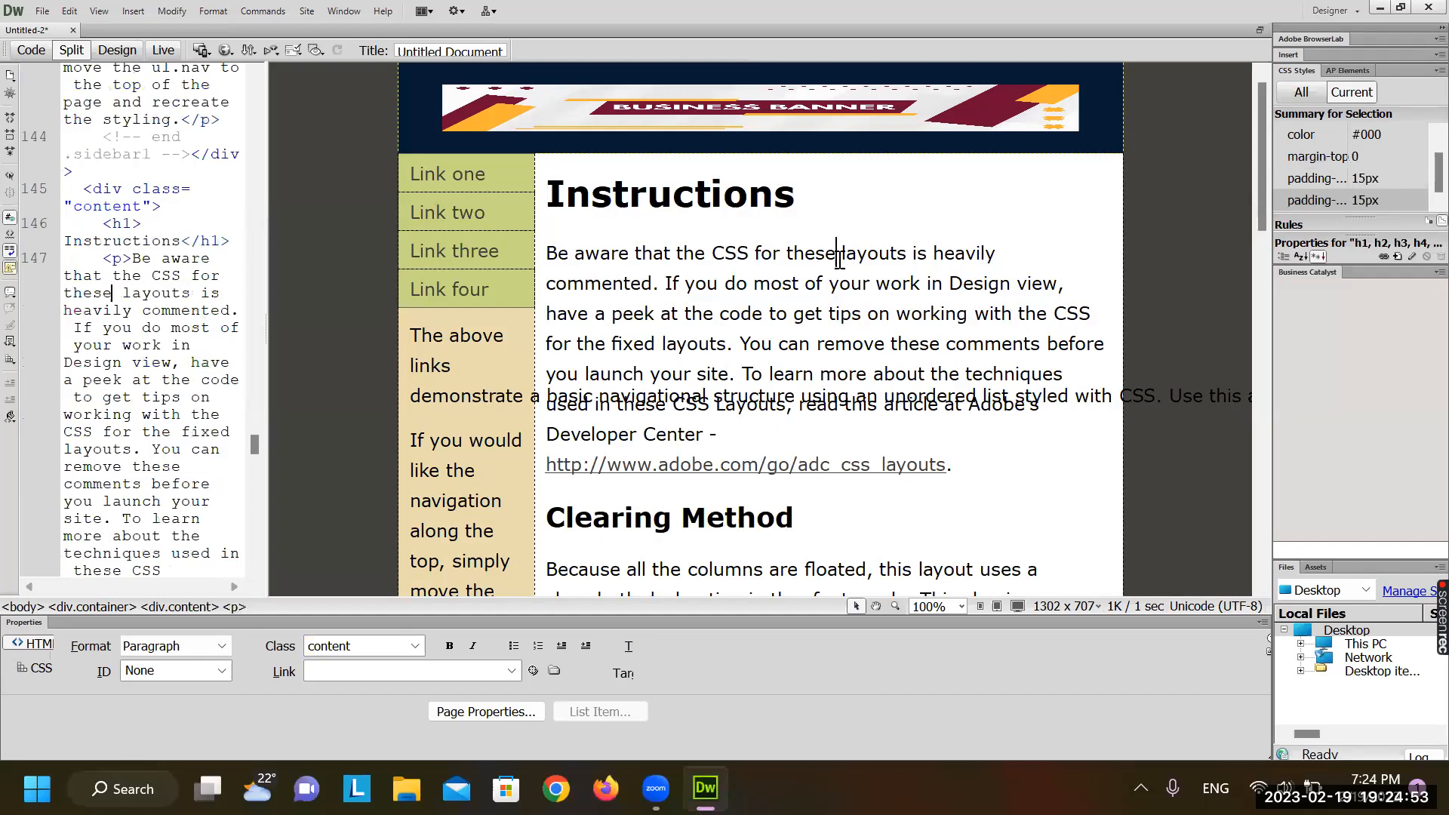
pyautogui.click(1111, 122)
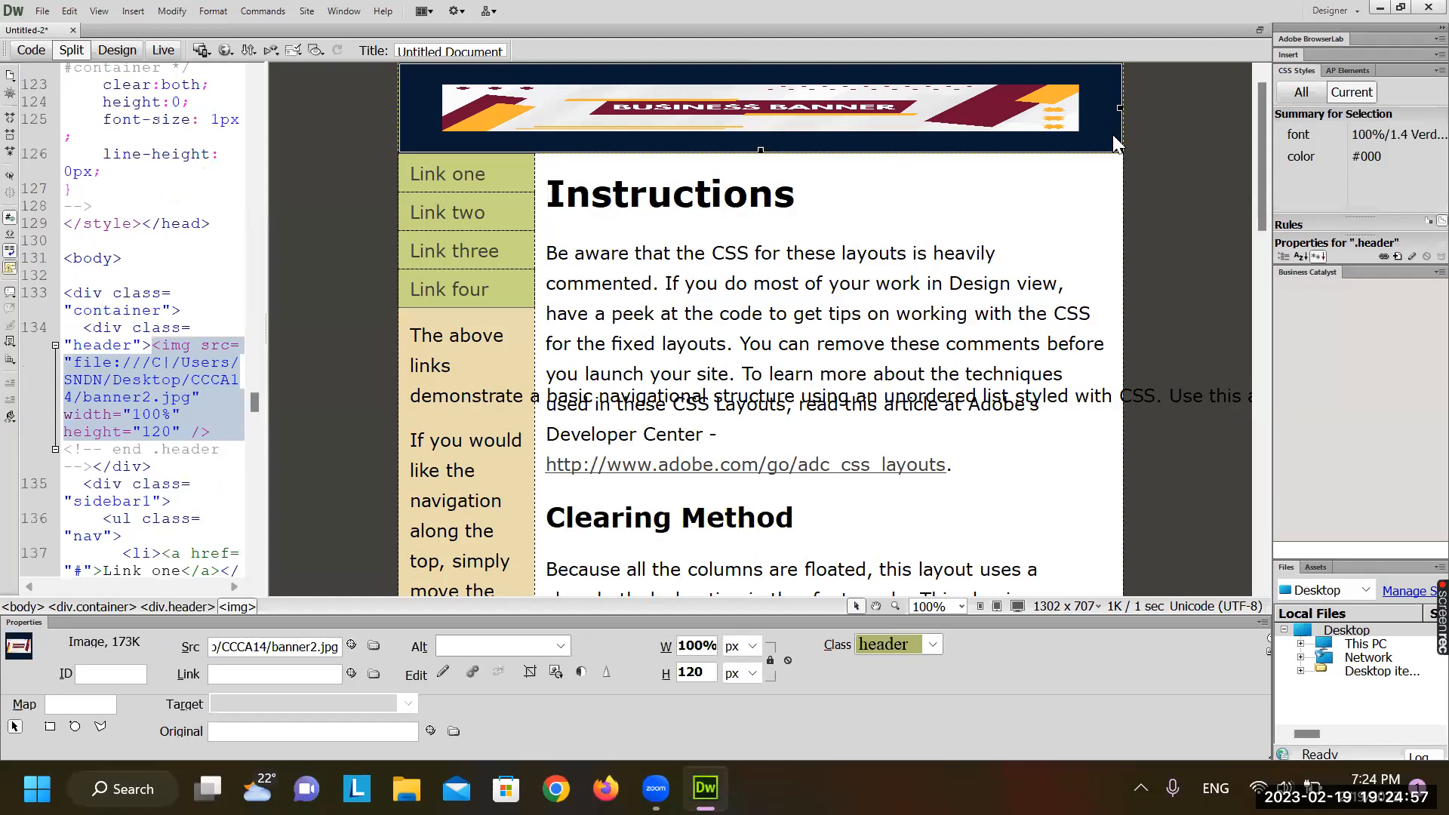
pyautogui.moveTo(1117, 147); pyautogui.dragTo(1117, 194)
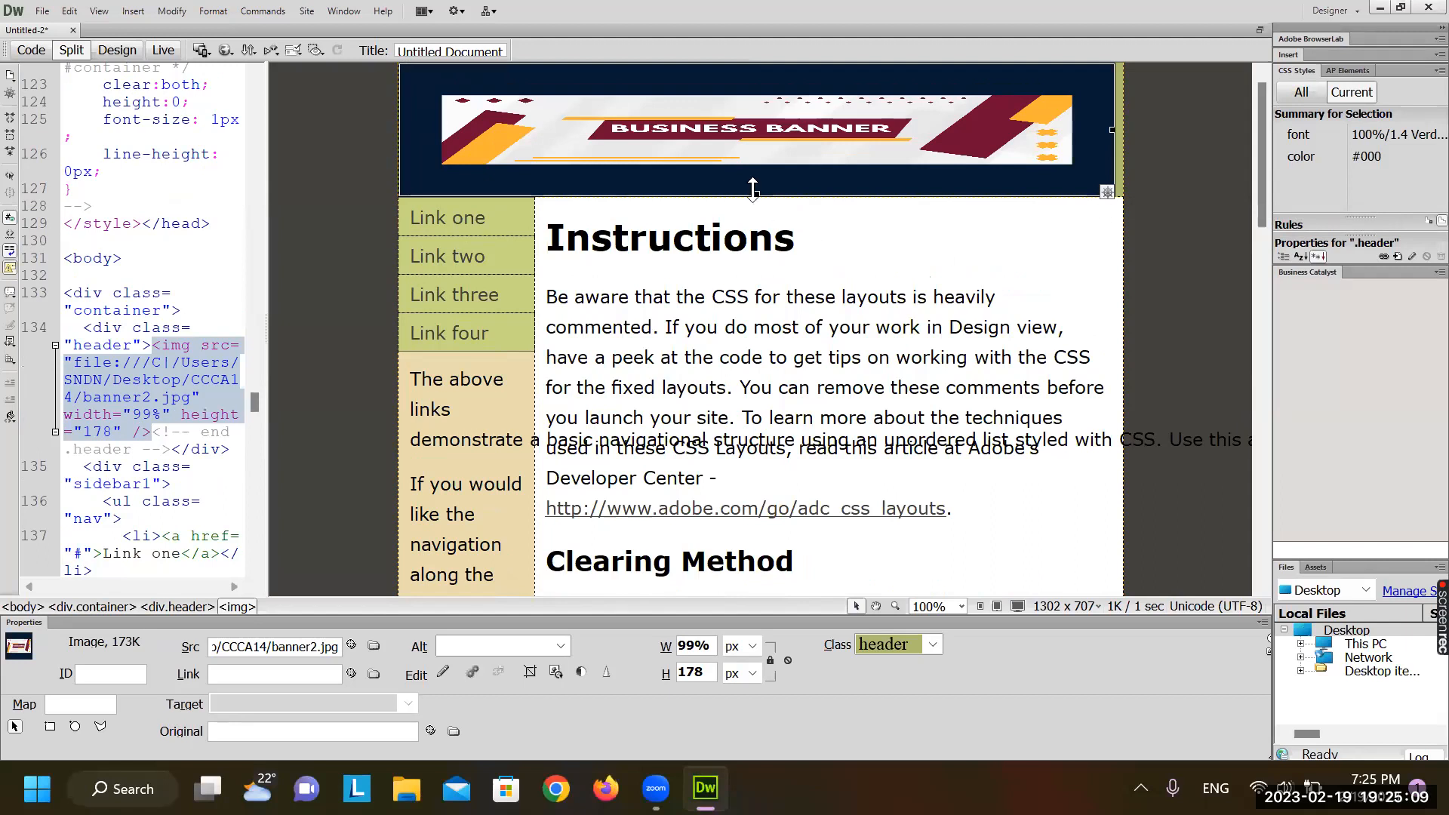
pyautogui.moveTo(752, 187); pyautogui.dragTo(775, 236)
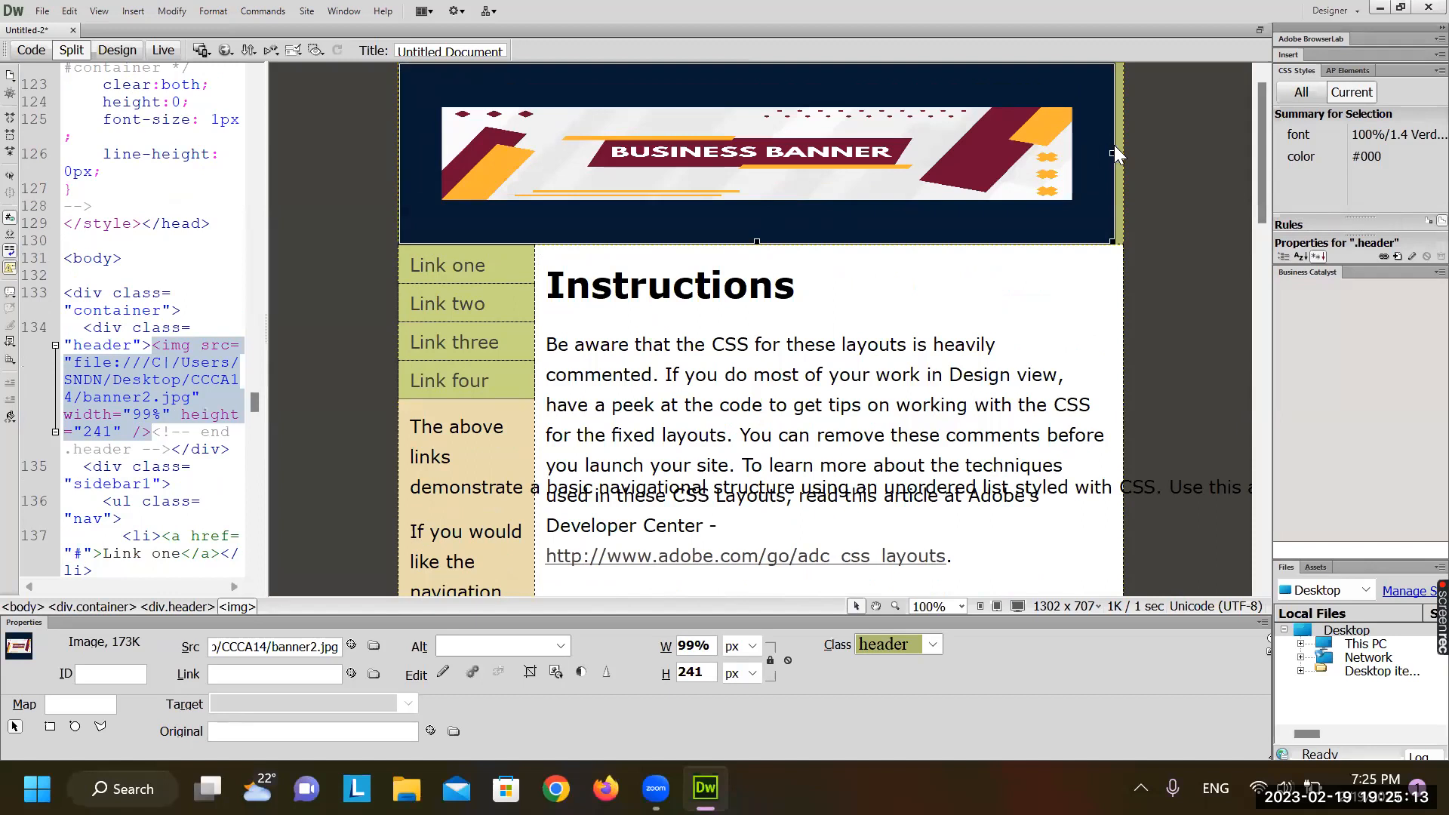
pyautogui.moveTo(1112, 149); pyautogui.dragTo(1120, 152)
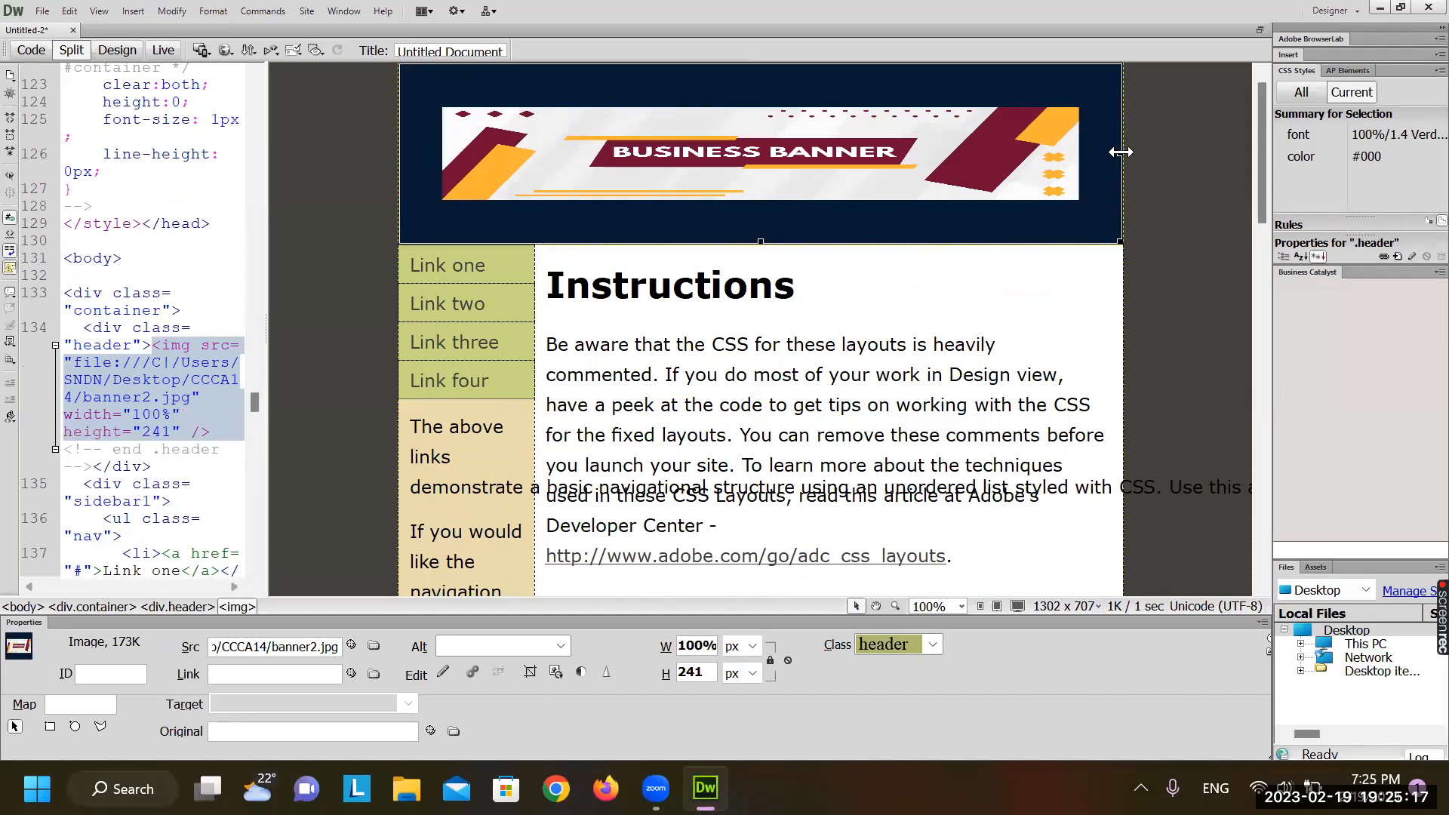
pyautogui.click(976, 338)
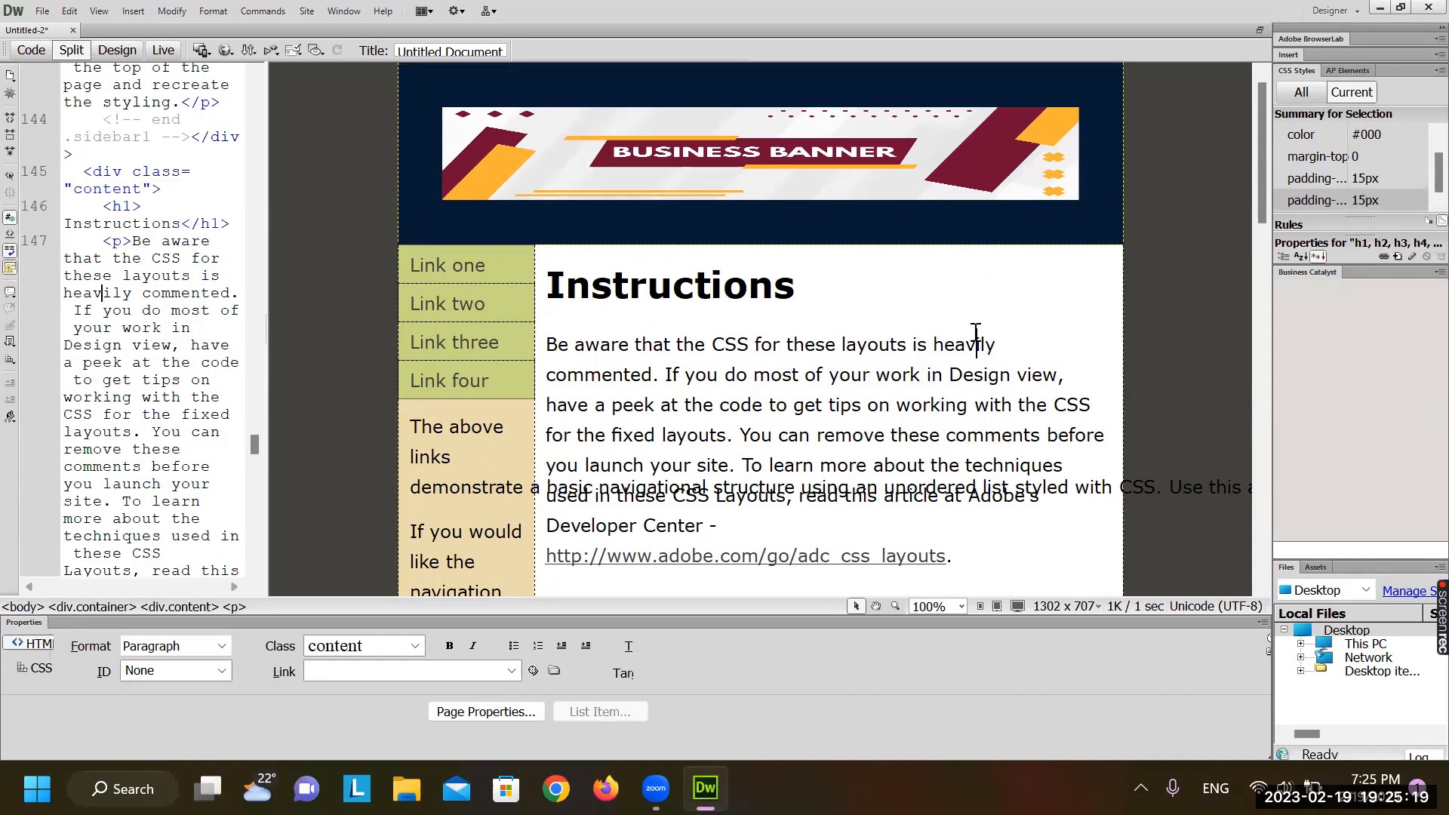
pyautogui.click(723, 289)
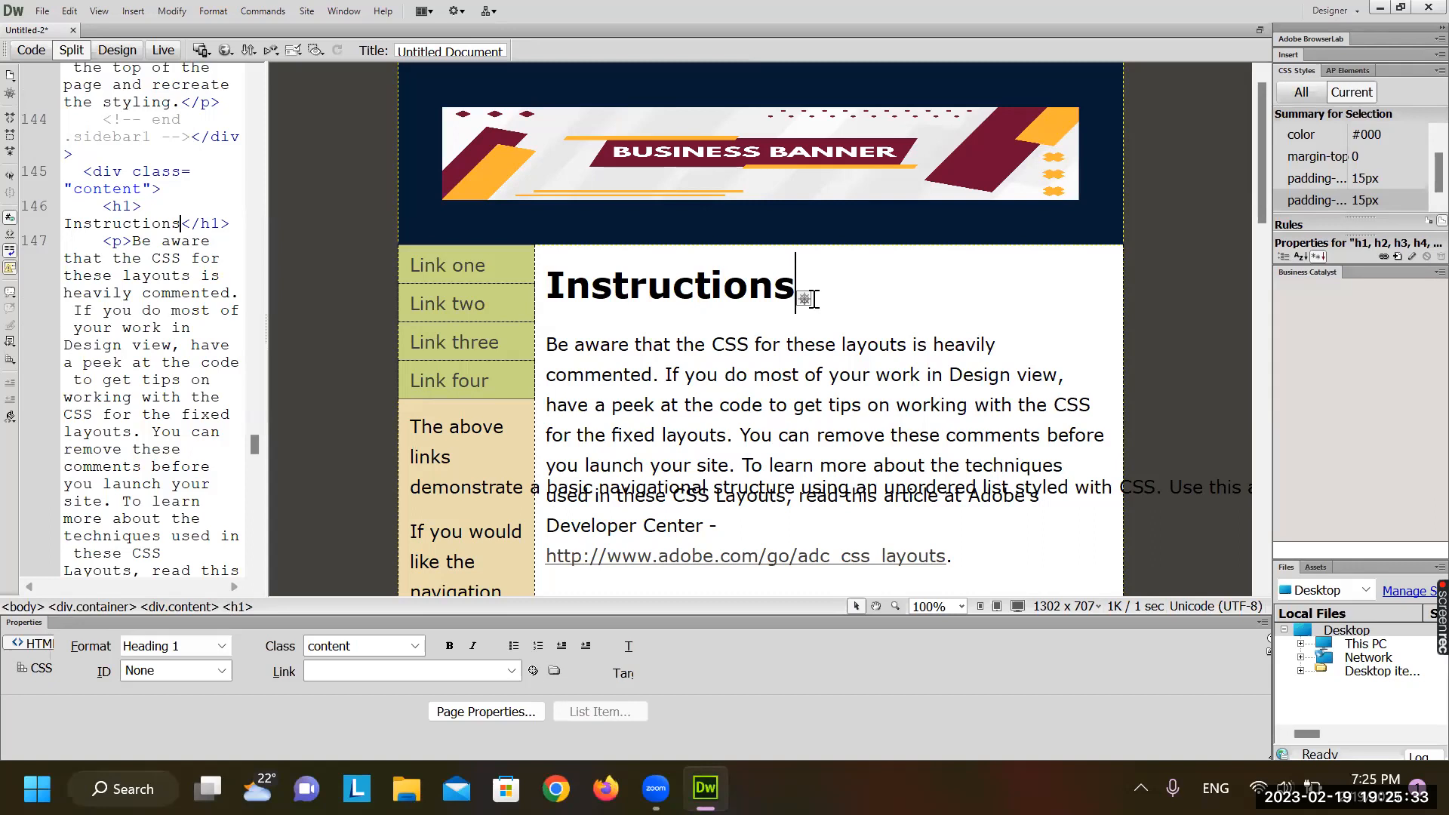
# Replace the 'Instructions' heading text with 'Welcome to ABC Company', correcting typos along the way
pyautogui.moveTo(563, 295); pyautogui.dragTo(789, 288)
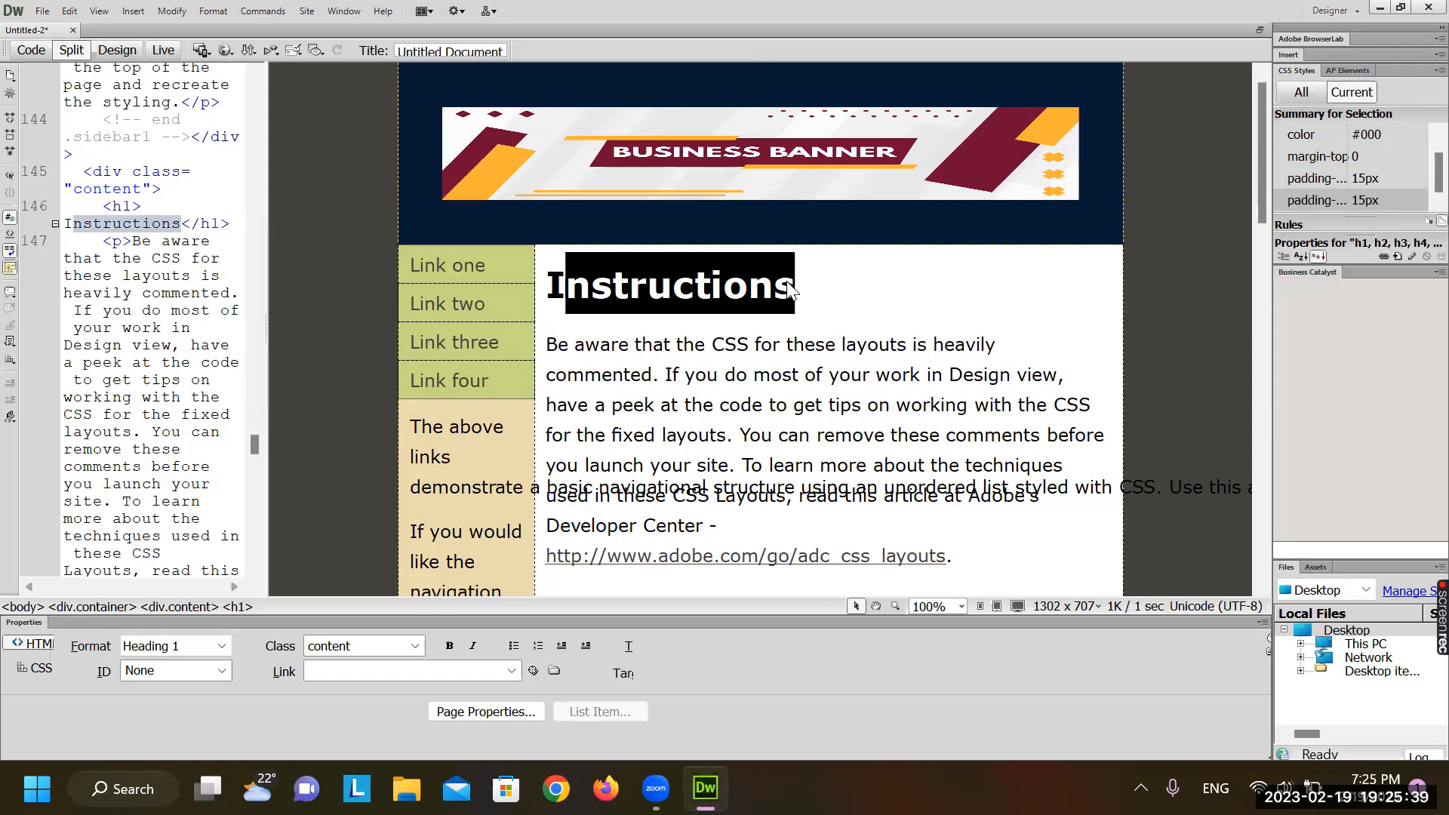
pyautogui.press('Delete')
pyautogui.press('Left')
pyautogui.write('Welcom')
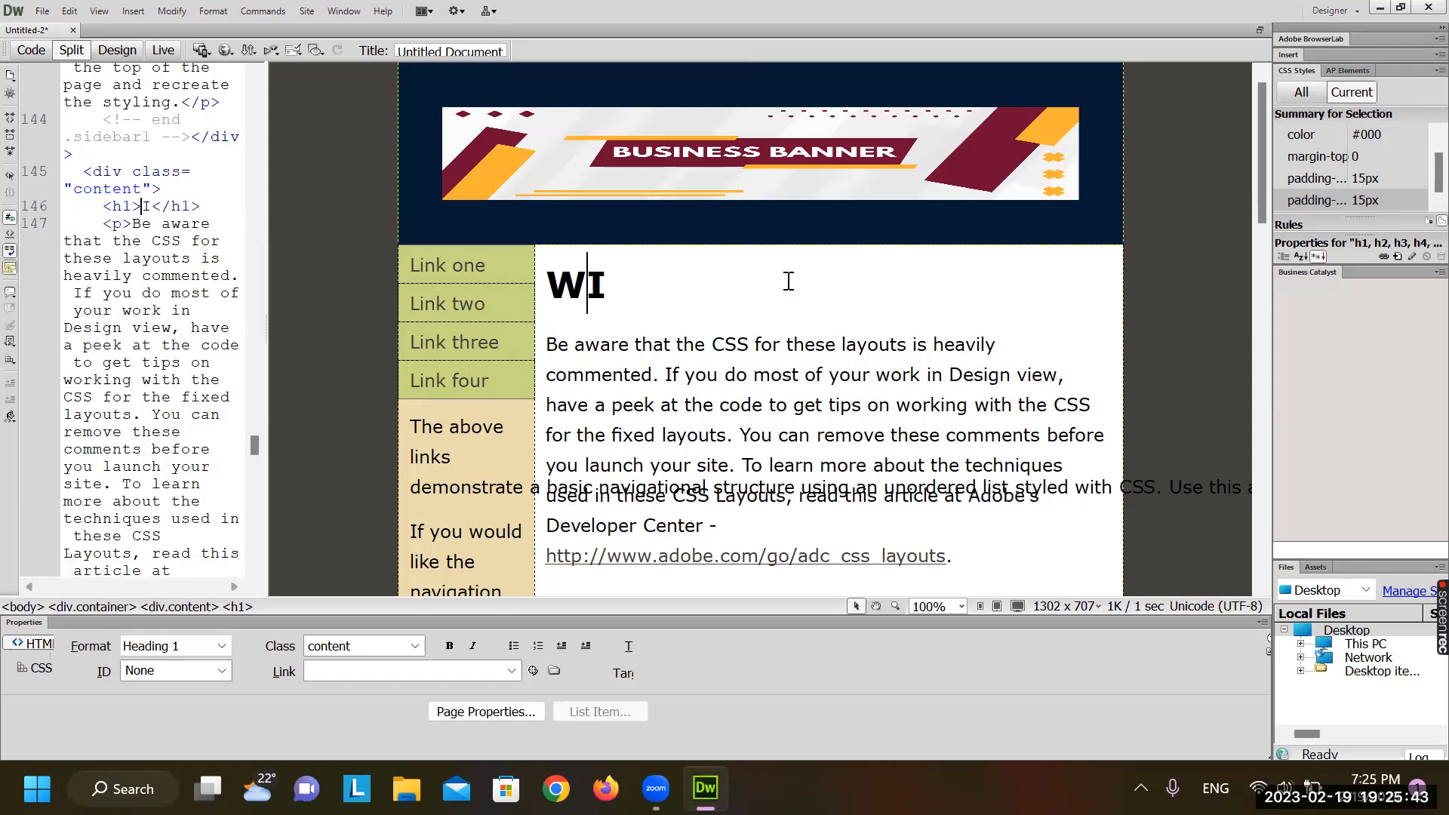
pyautogui.write('e ')
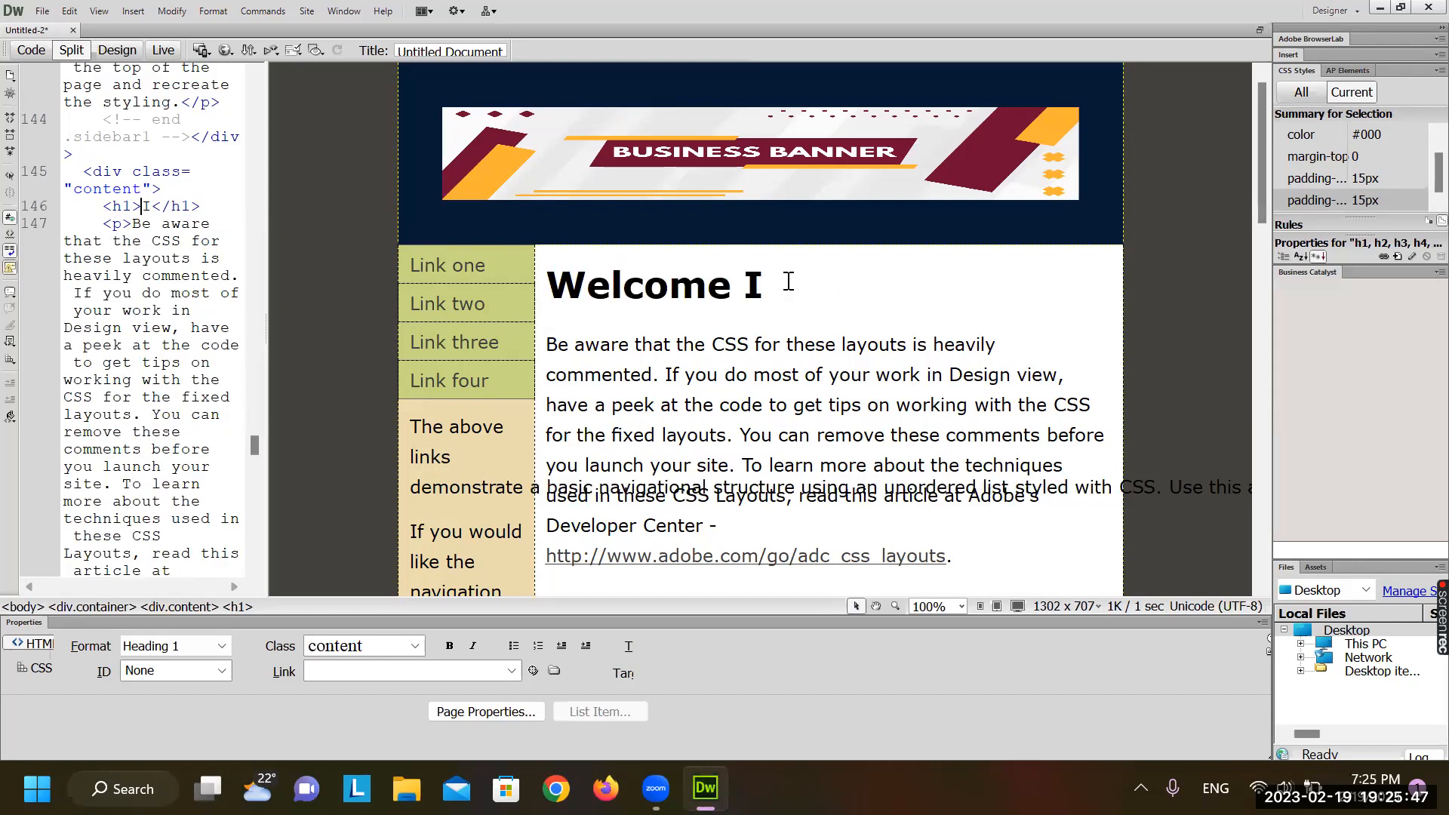
pyautogui.write('to CCC')
pyautogui.press('Delete')
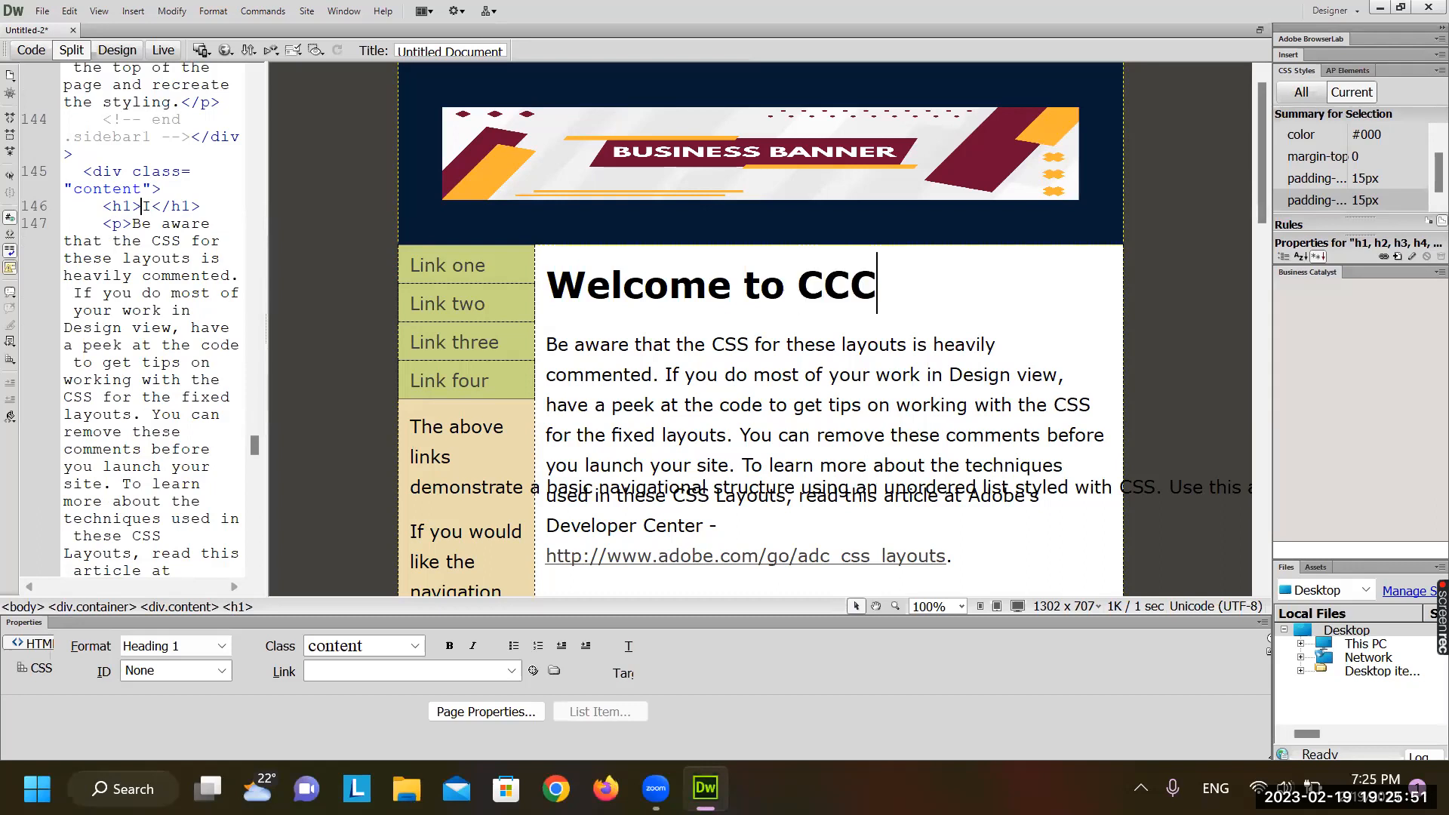
pyautogui.write('A')
pyautogui.press('BackSpace')
pyautogui.press('BackSpace')
pyautogui.press('BackSpace')
pyautogui.press('BackSpace')
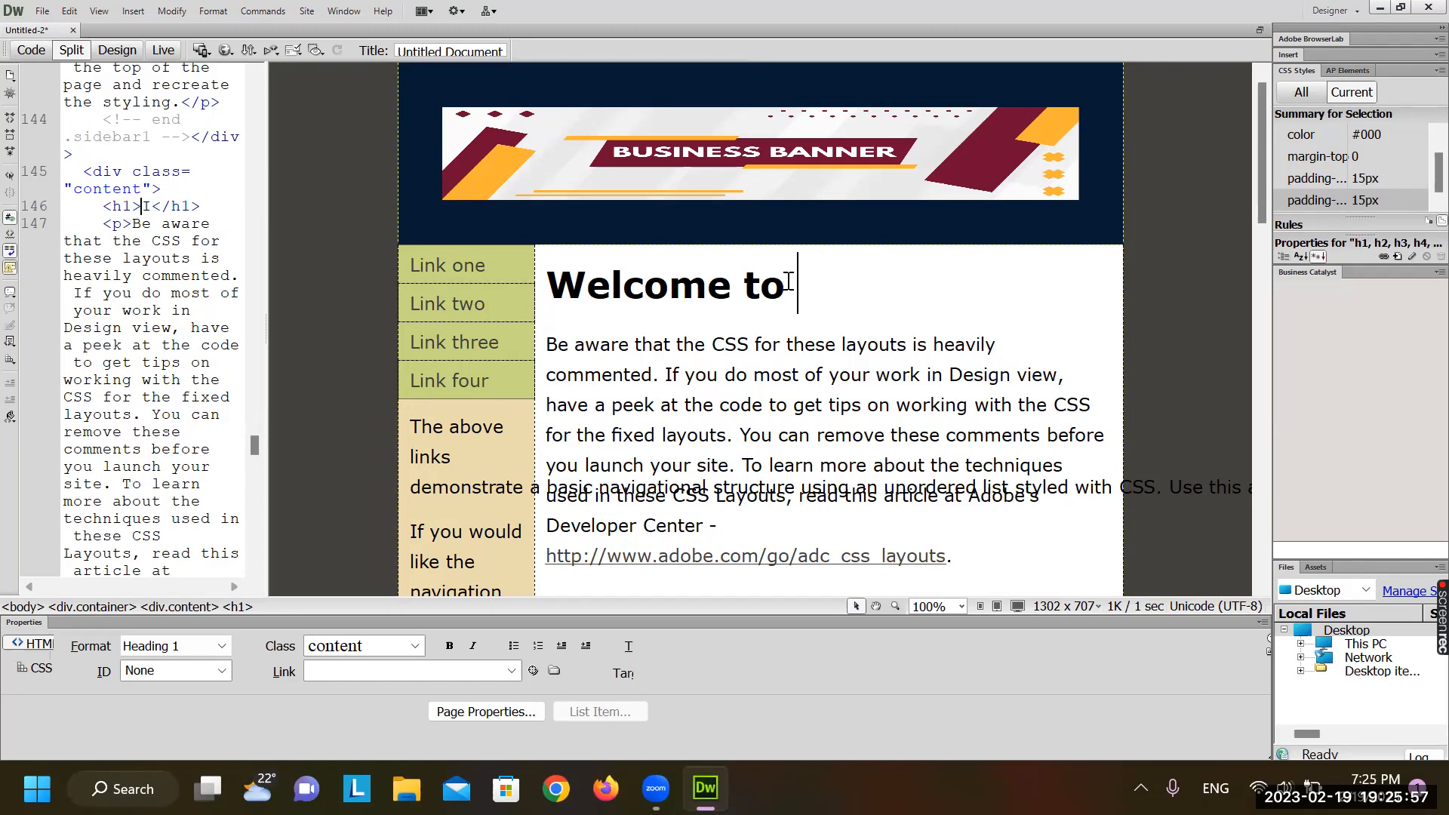
pyautogui.write('ABC C')
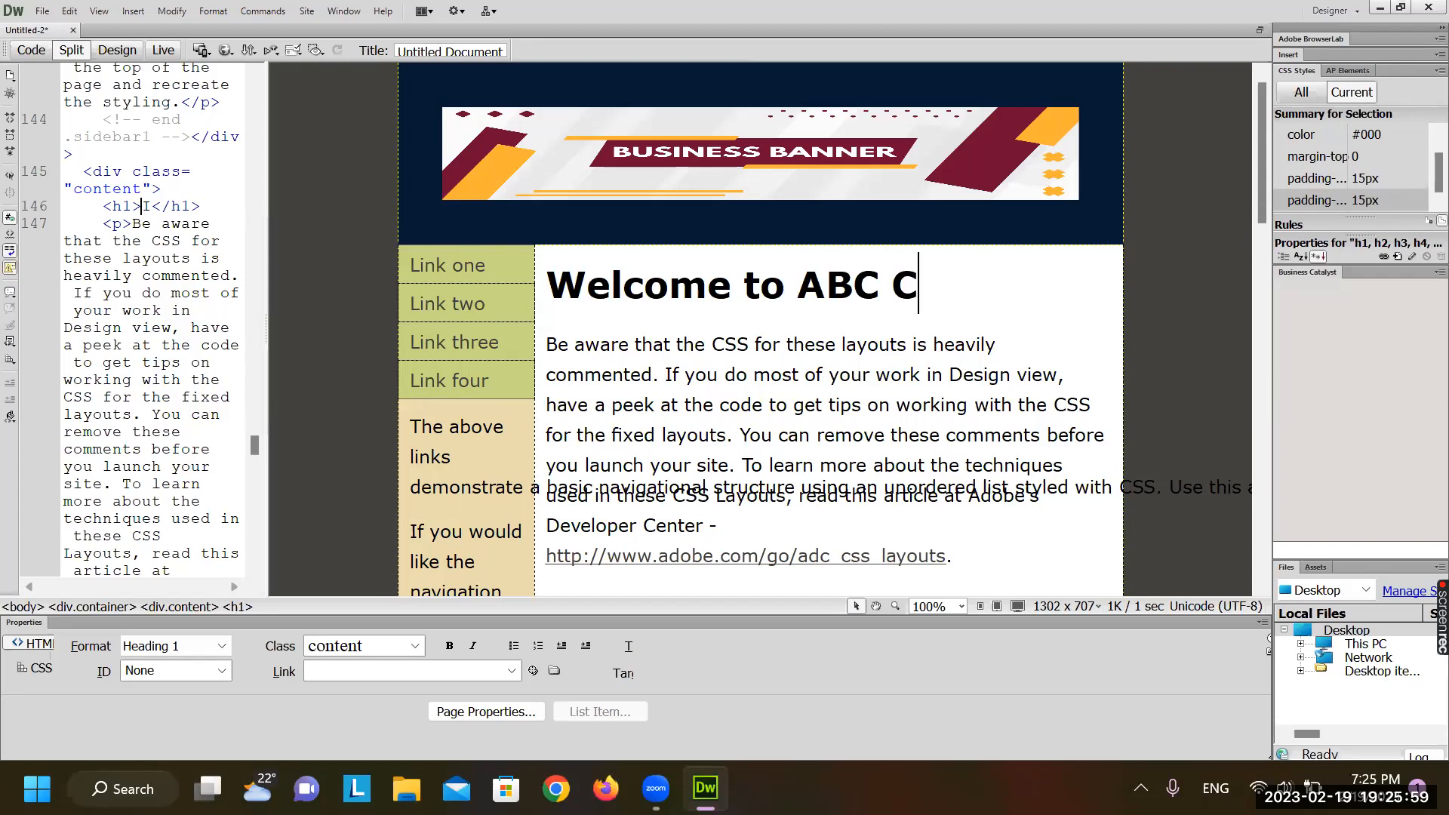
pyautogui.write('ompany')
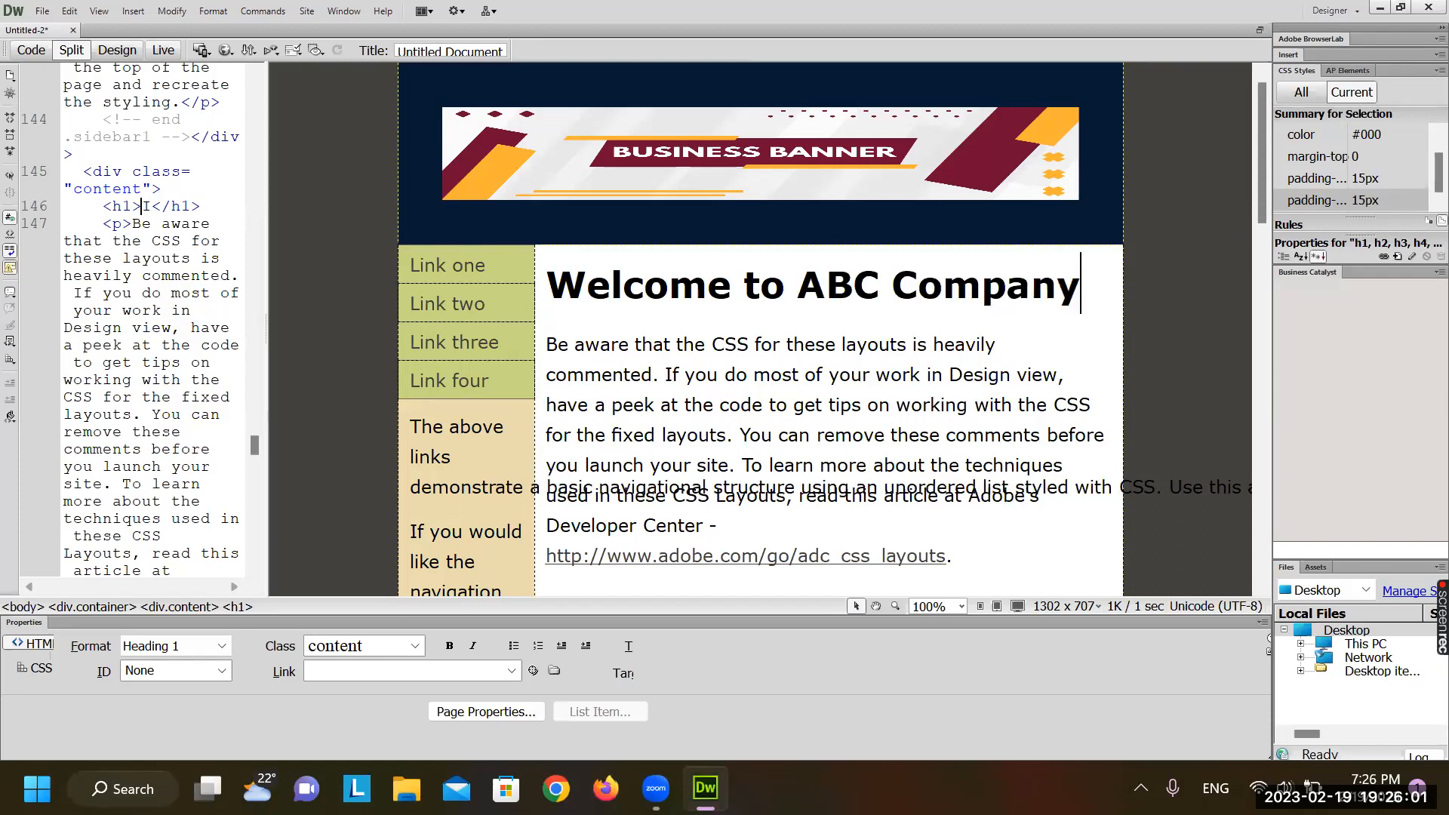
pyautogui.click(642, 344)
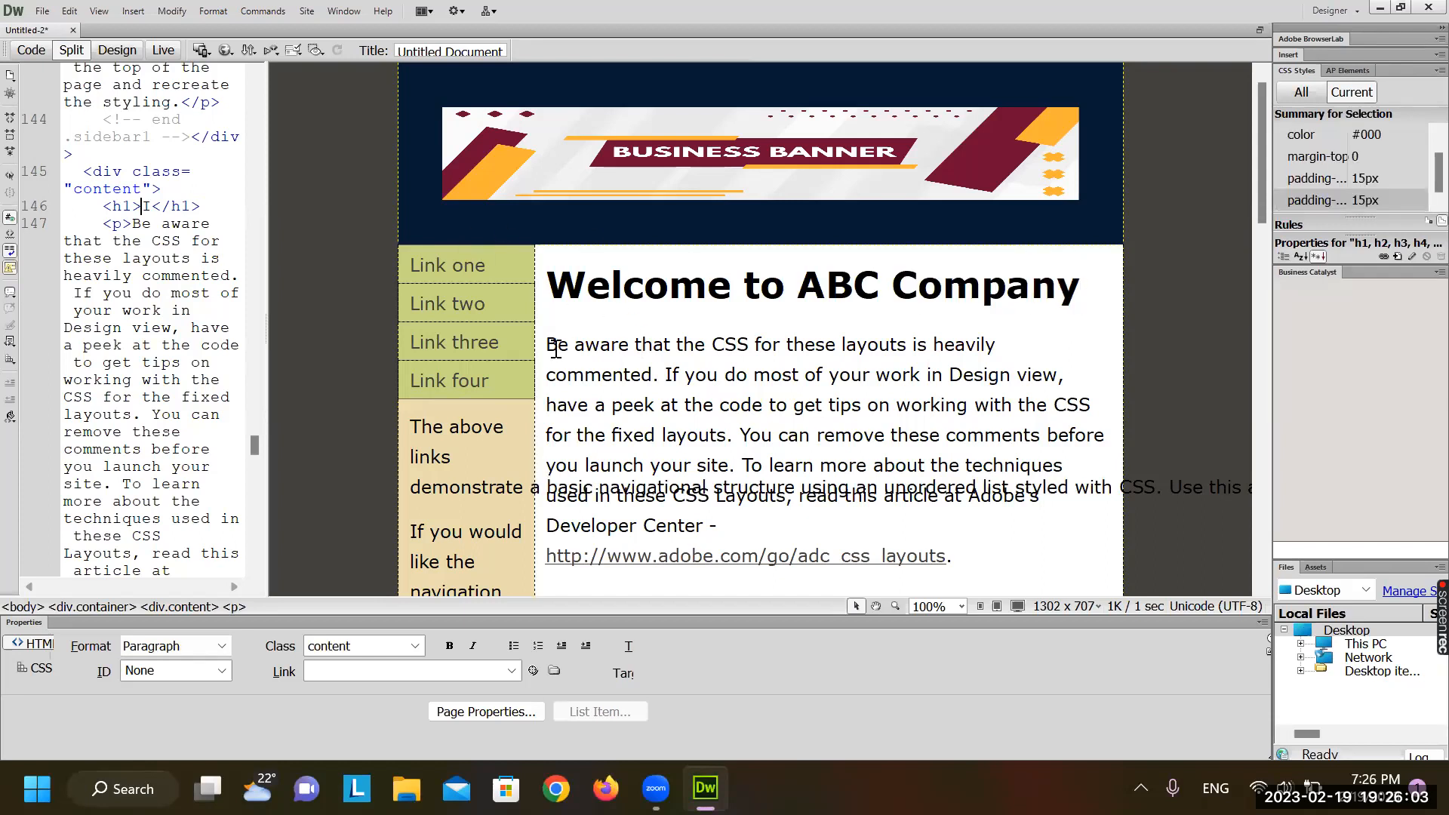
# Replace the placeholder paragraph with text calling ABC the pioneer in the ICT equipment business in Sri Lanka
pyautogui.moveTo(556, 348); pyautogui.dragTo(997, 526)
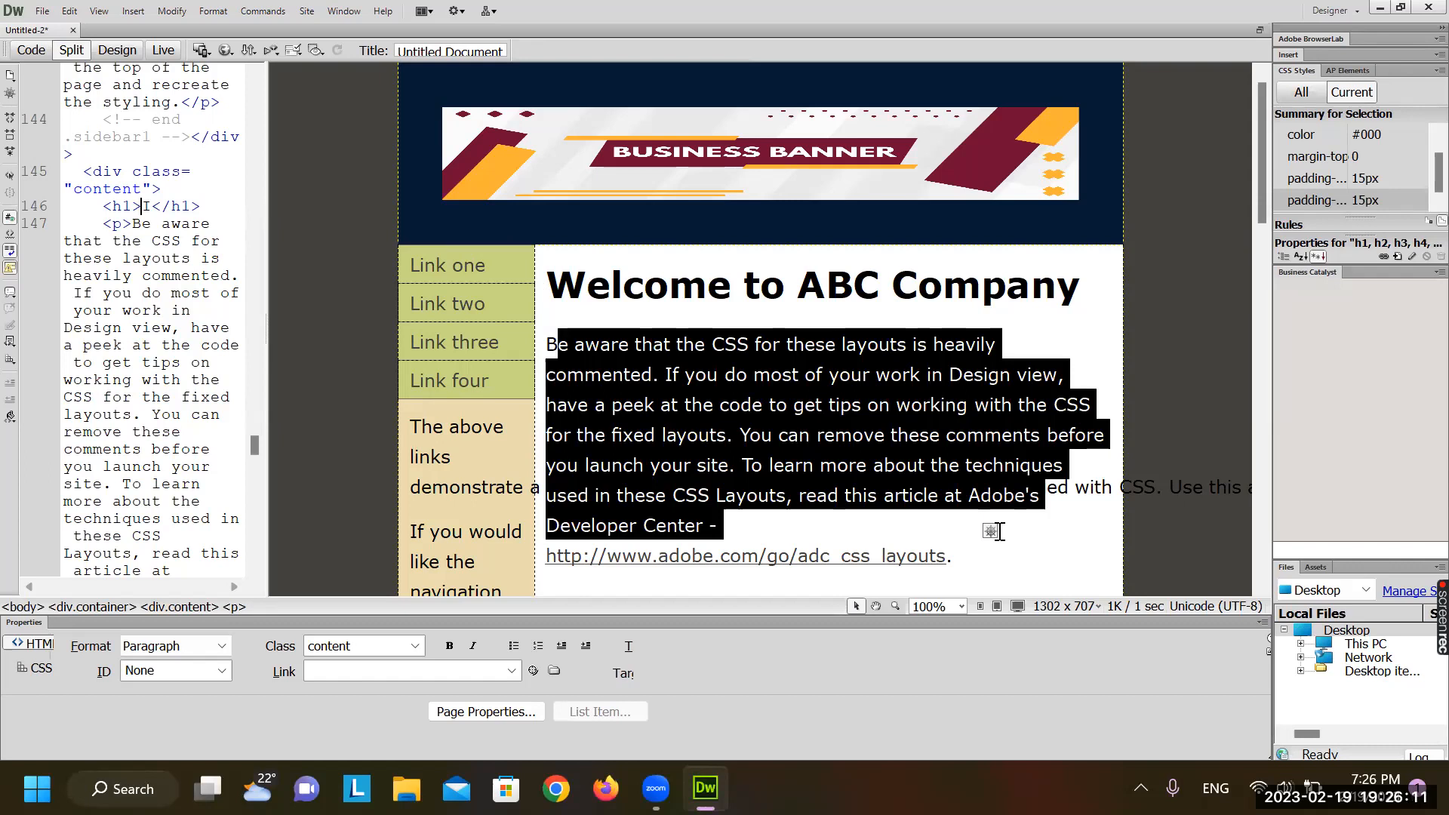
pyautogui.press('Delete')
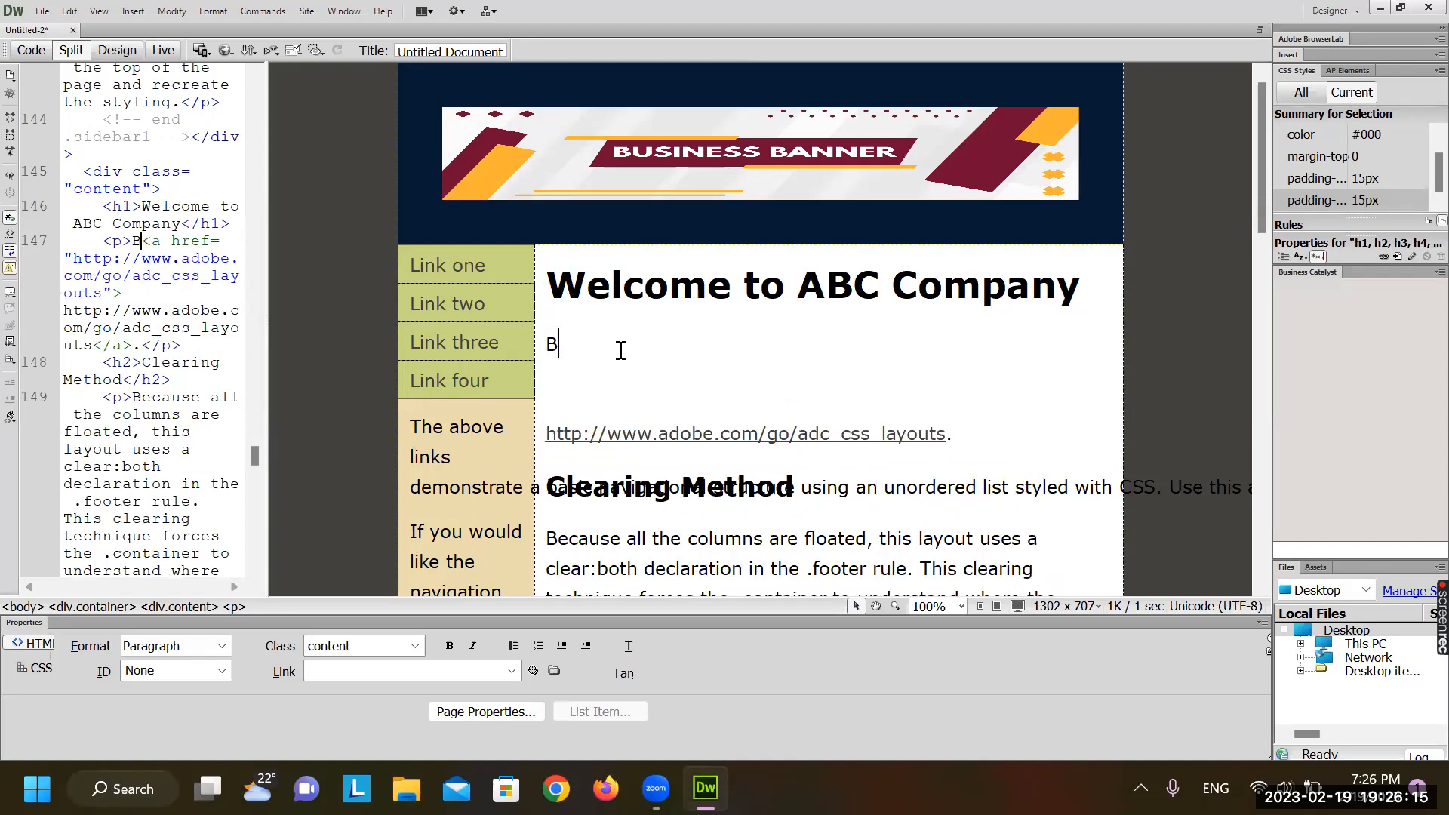
pyautogui.press('BackSpace')
pyautogui.write('h')
pyautogui.press('BackSpace')
pyautogui.write('we')
pyautogui.press('BackSpace')
pyautogui.write('e the pioneer ')
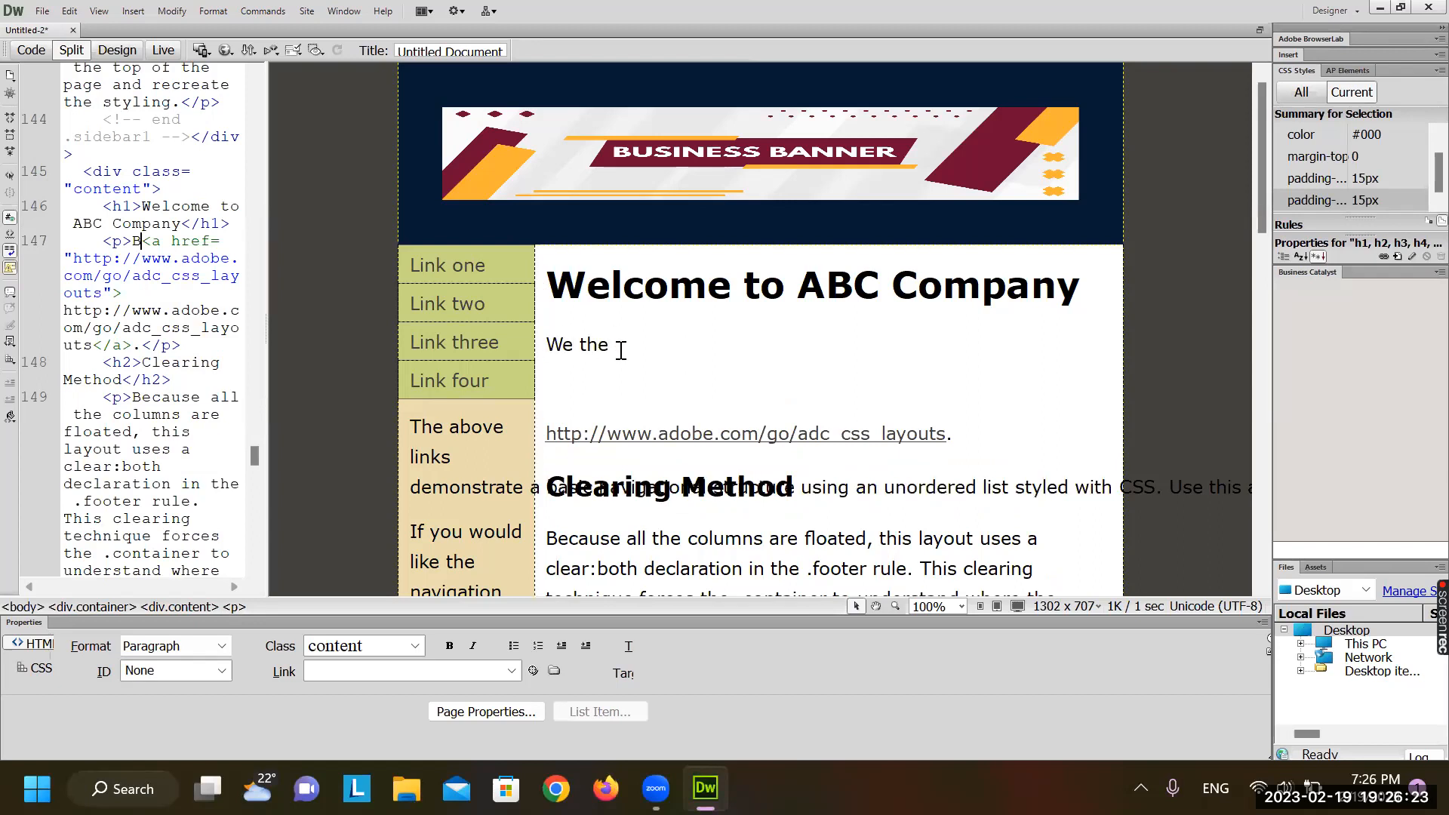
pyautogui.write('in')
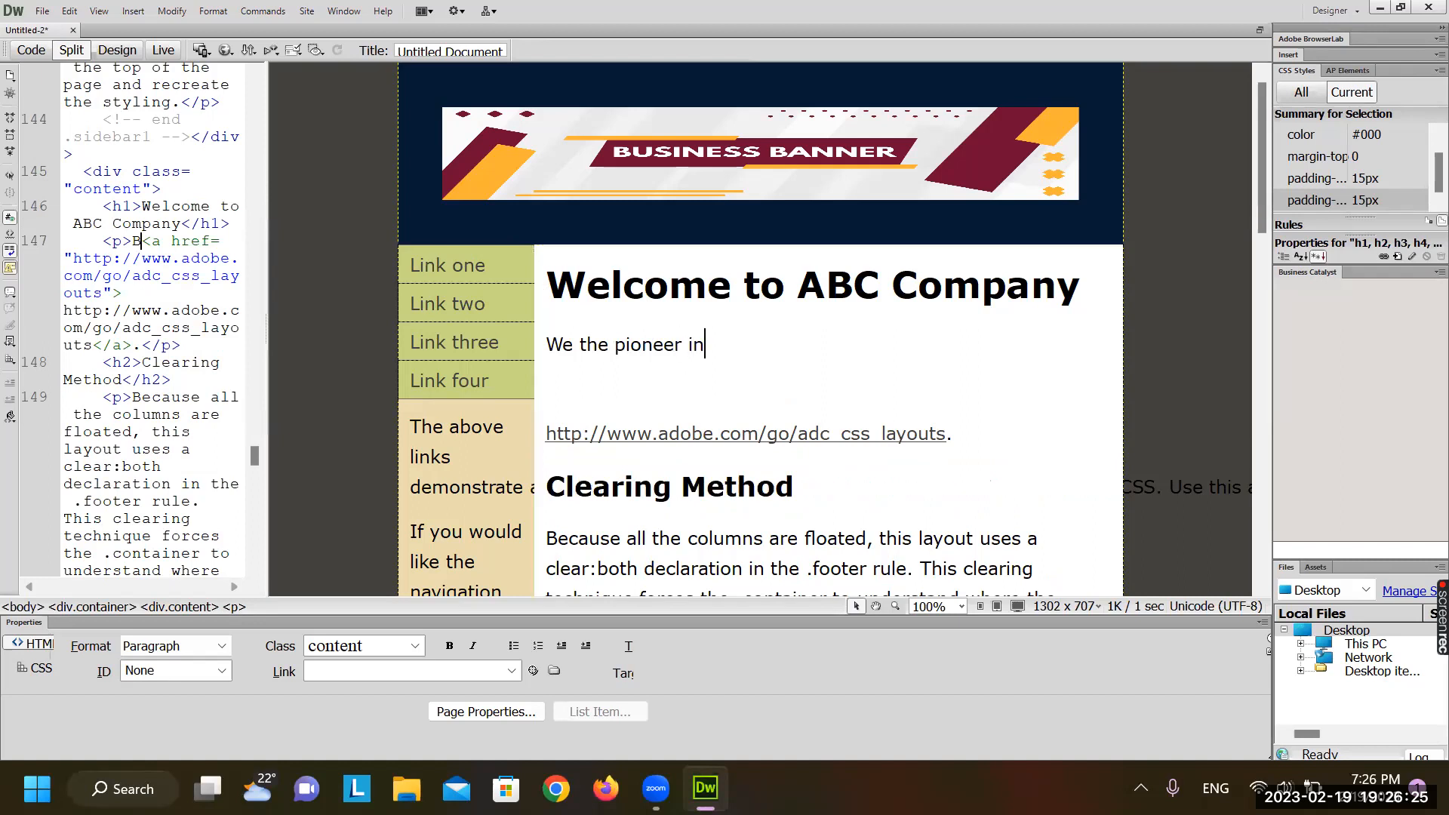
pyautogui.write(' the ')
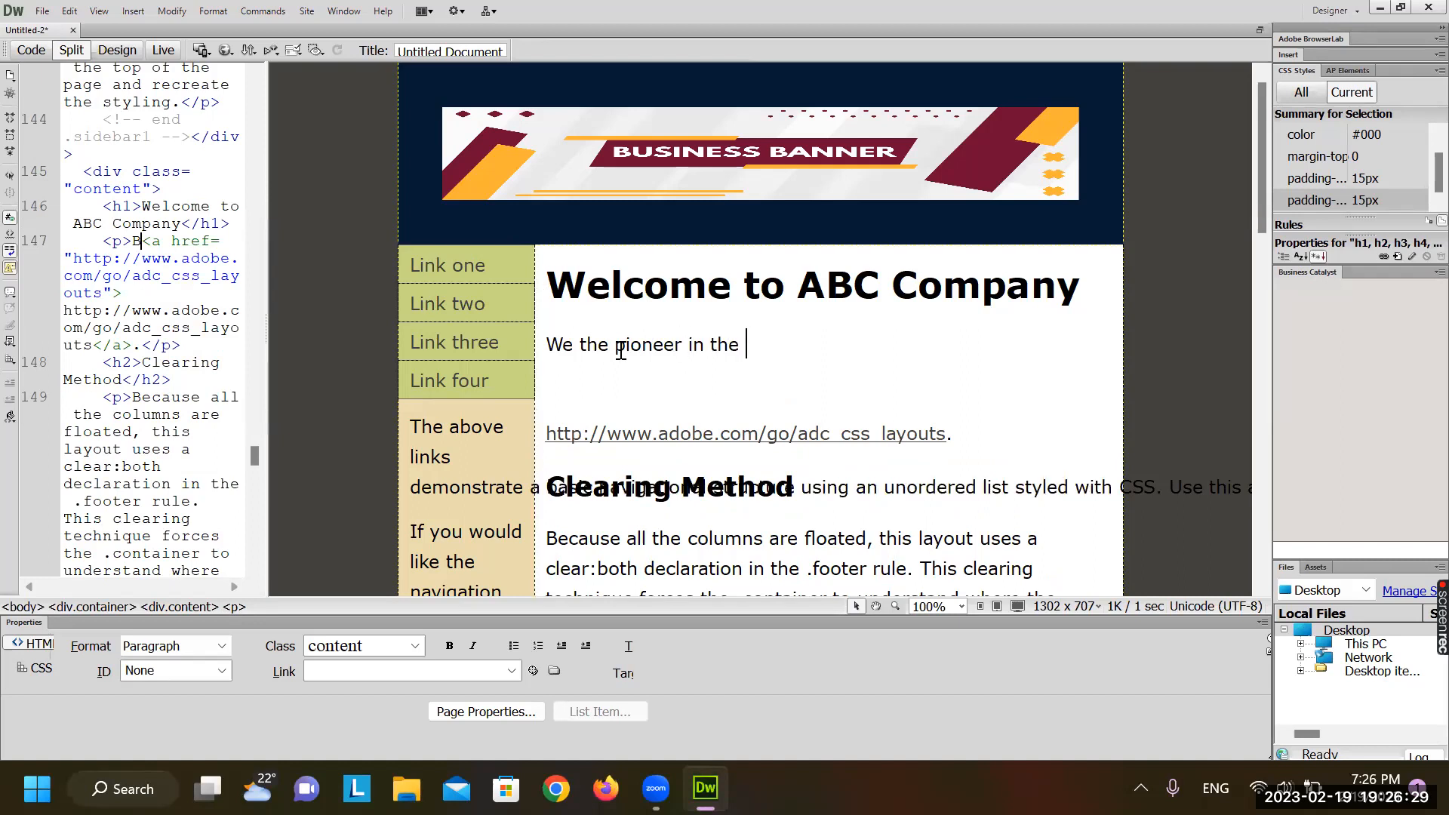
pyautogui.write('provisin')
pyautogui.press('BackSpace')
pyautogui.press('BackSpace')
pyautogui.press('BackSpace')
pyautogui.press('BackSpace')
pyautogui.press('BackSpace')
pyautogui.press('BackSpace')
pyautogui.press('BackSpace')
pyautogui.press('BackSpace')
pyautogui.press('BackSpace')
pyautogui.write('business of ')
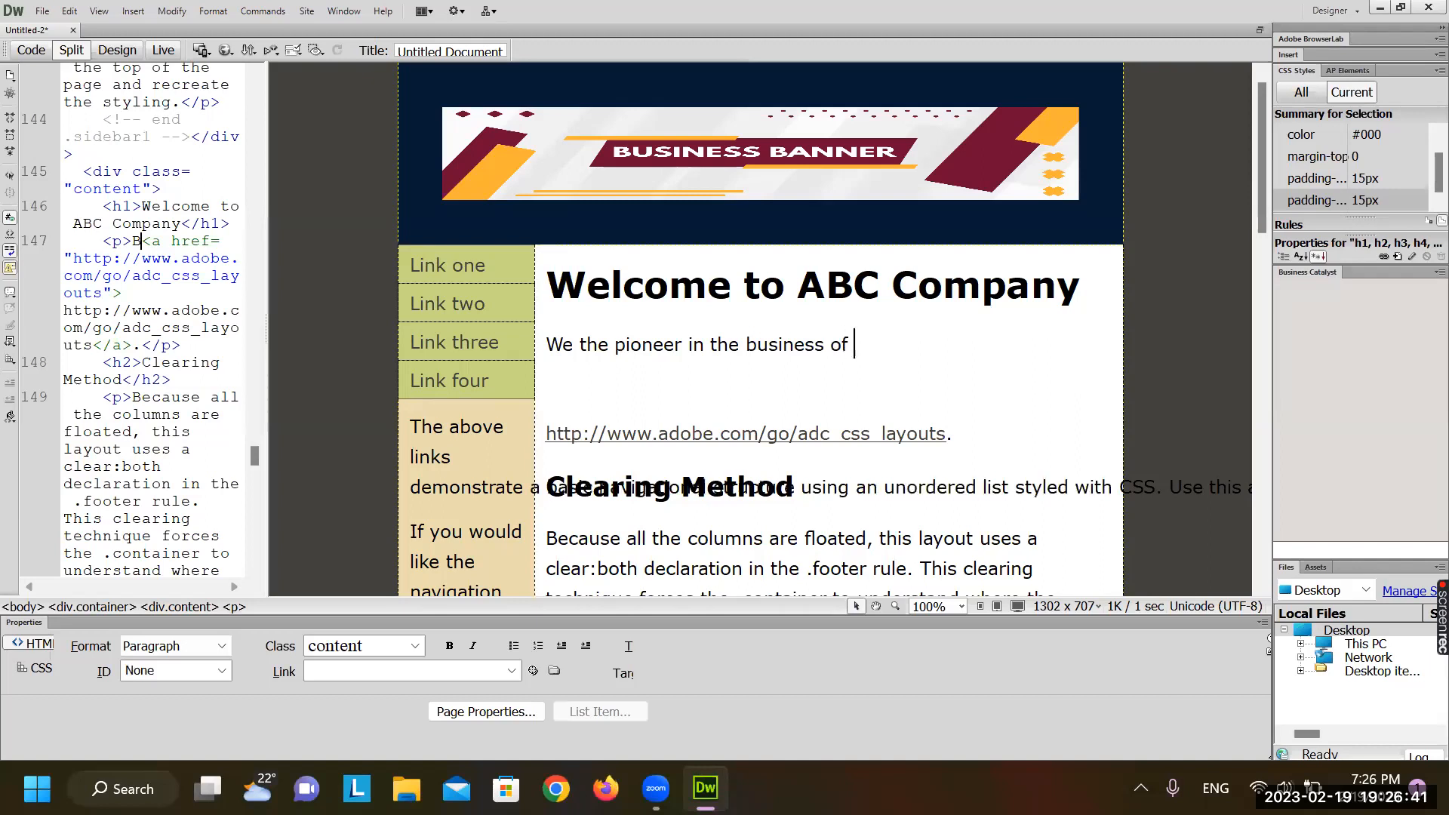
pyautogui.write('ICT euipment')
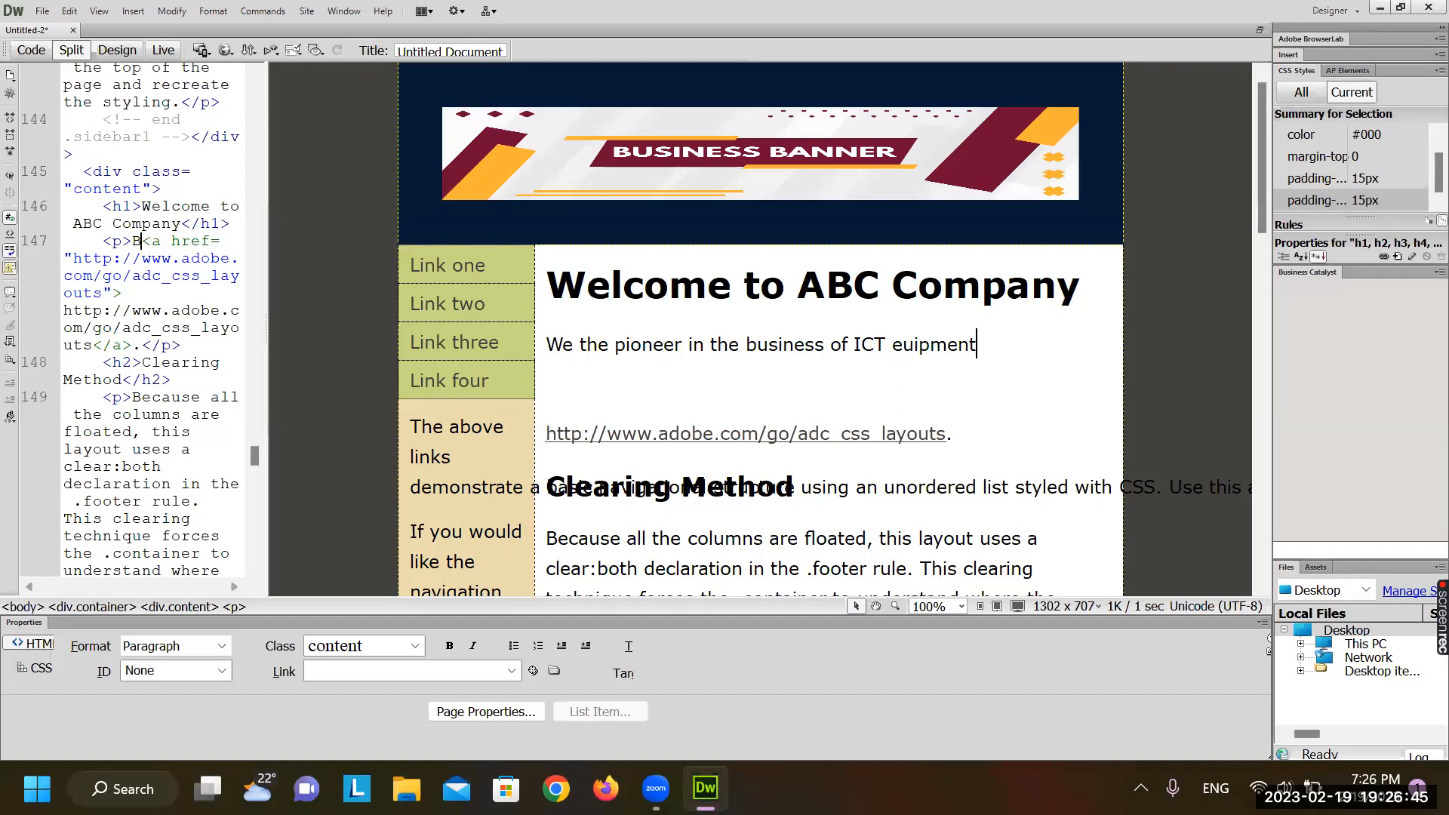
pyautogui.write(' in Sri Lanka and')
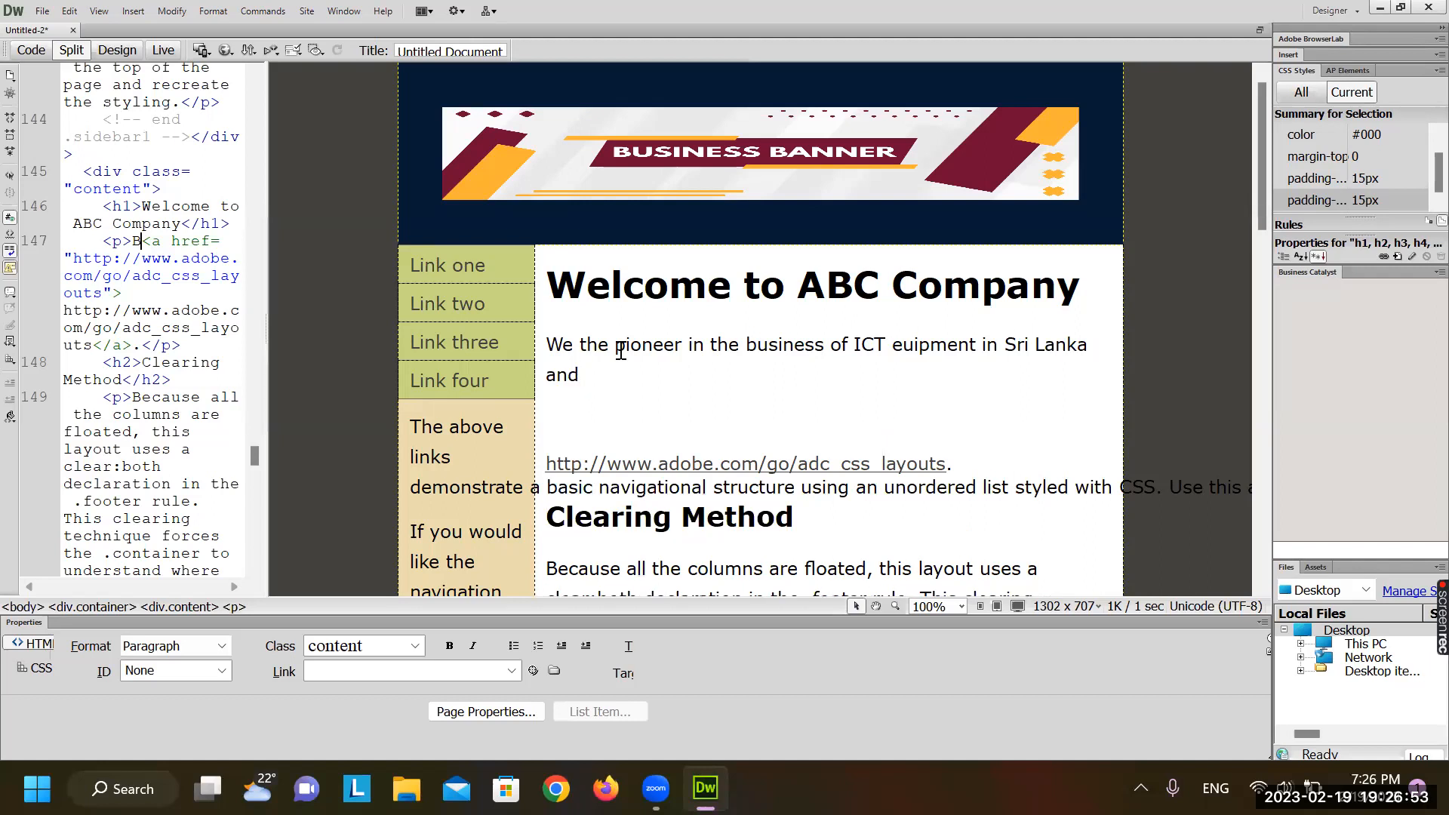
# Finish the paragraph: more than 1000 customers, founded in 2010, several branches all island
pyautogui.press('BackSpace')
pyautogui.press('BackSpace')
pyautogui.press('BackSpace')
pyautogui.press('BackSpace')
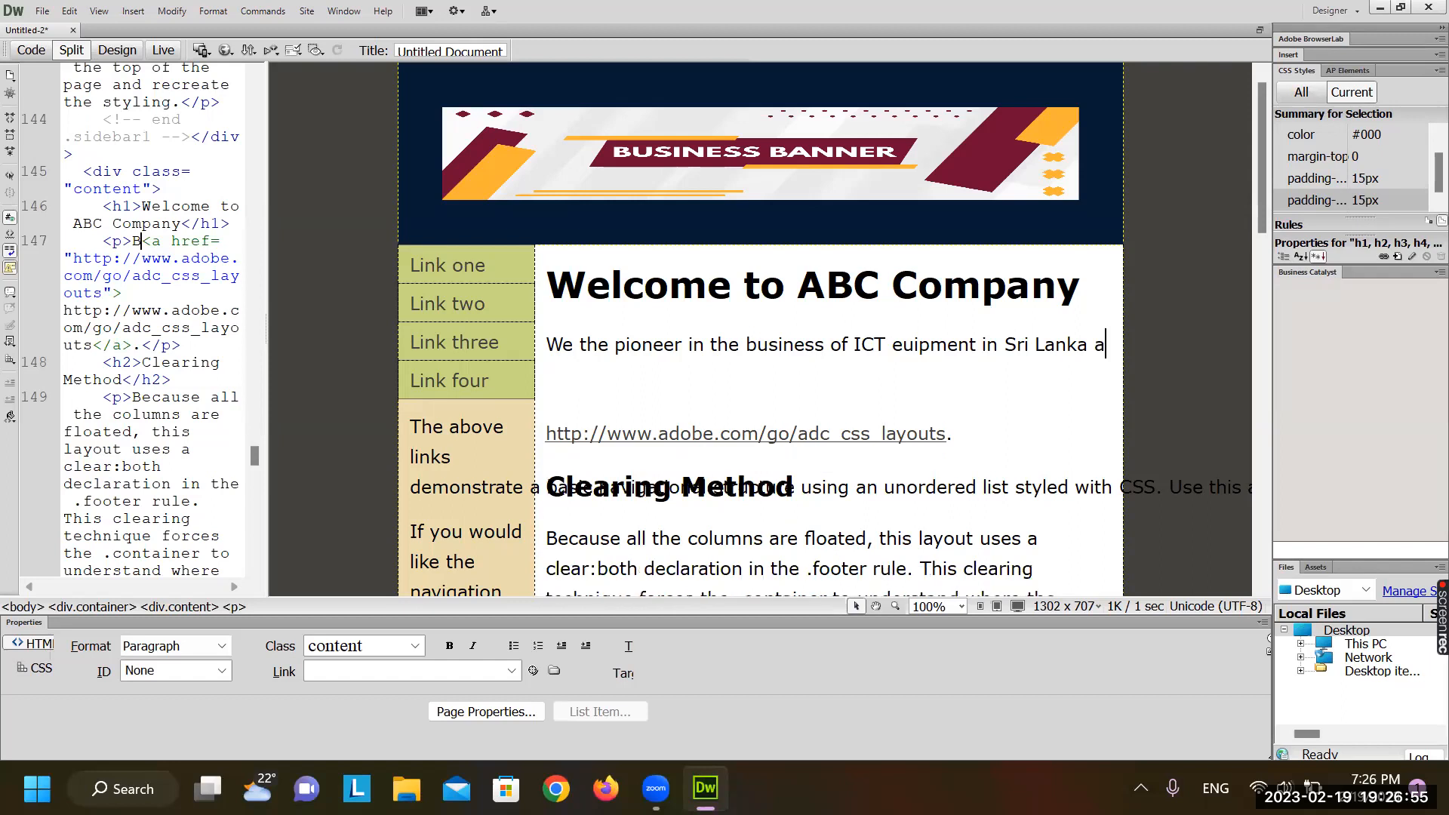
pyautogui.write('witg')
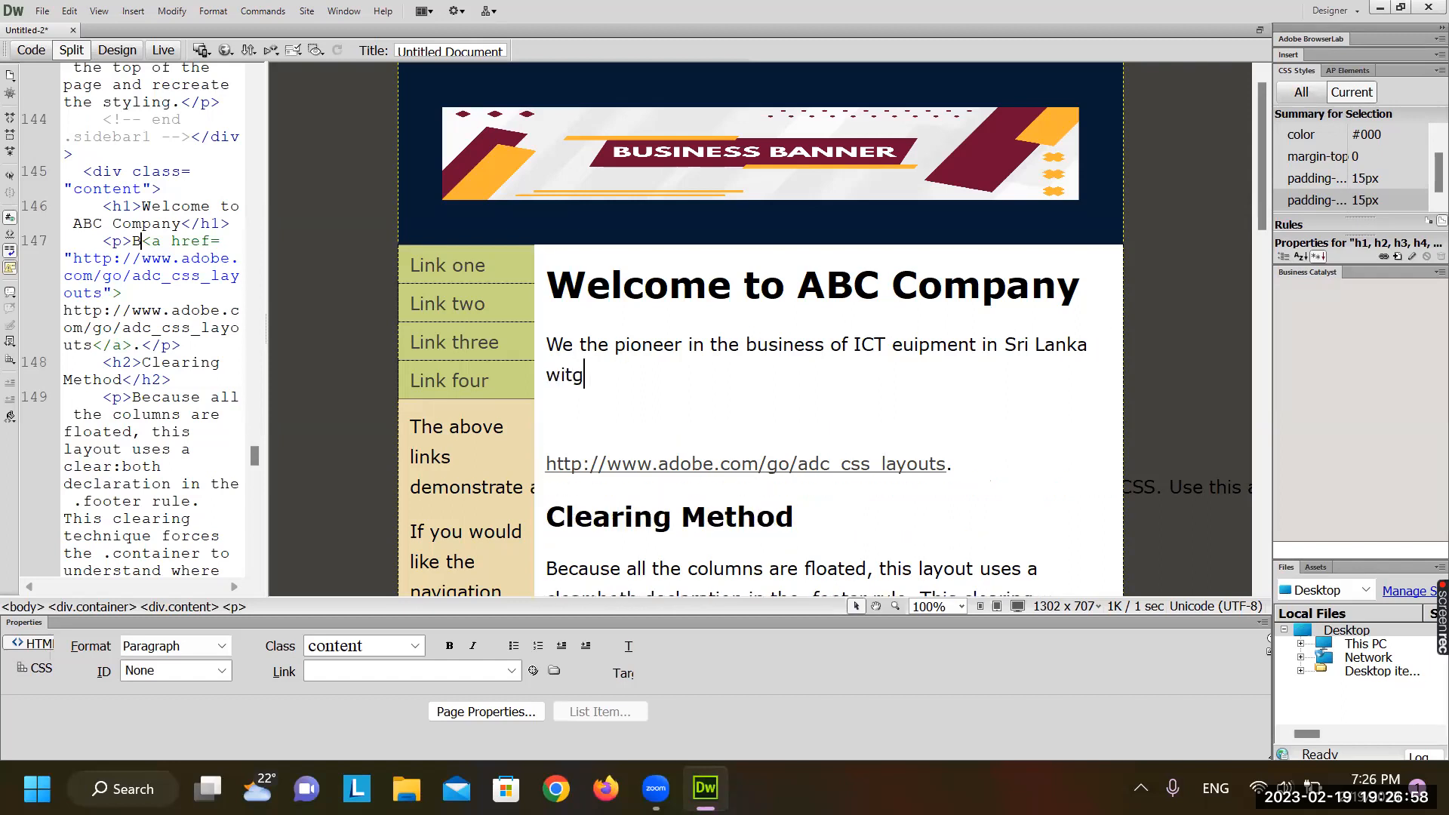
pyautogui.press('BackSpace')
pyautogui.write('h more than ')
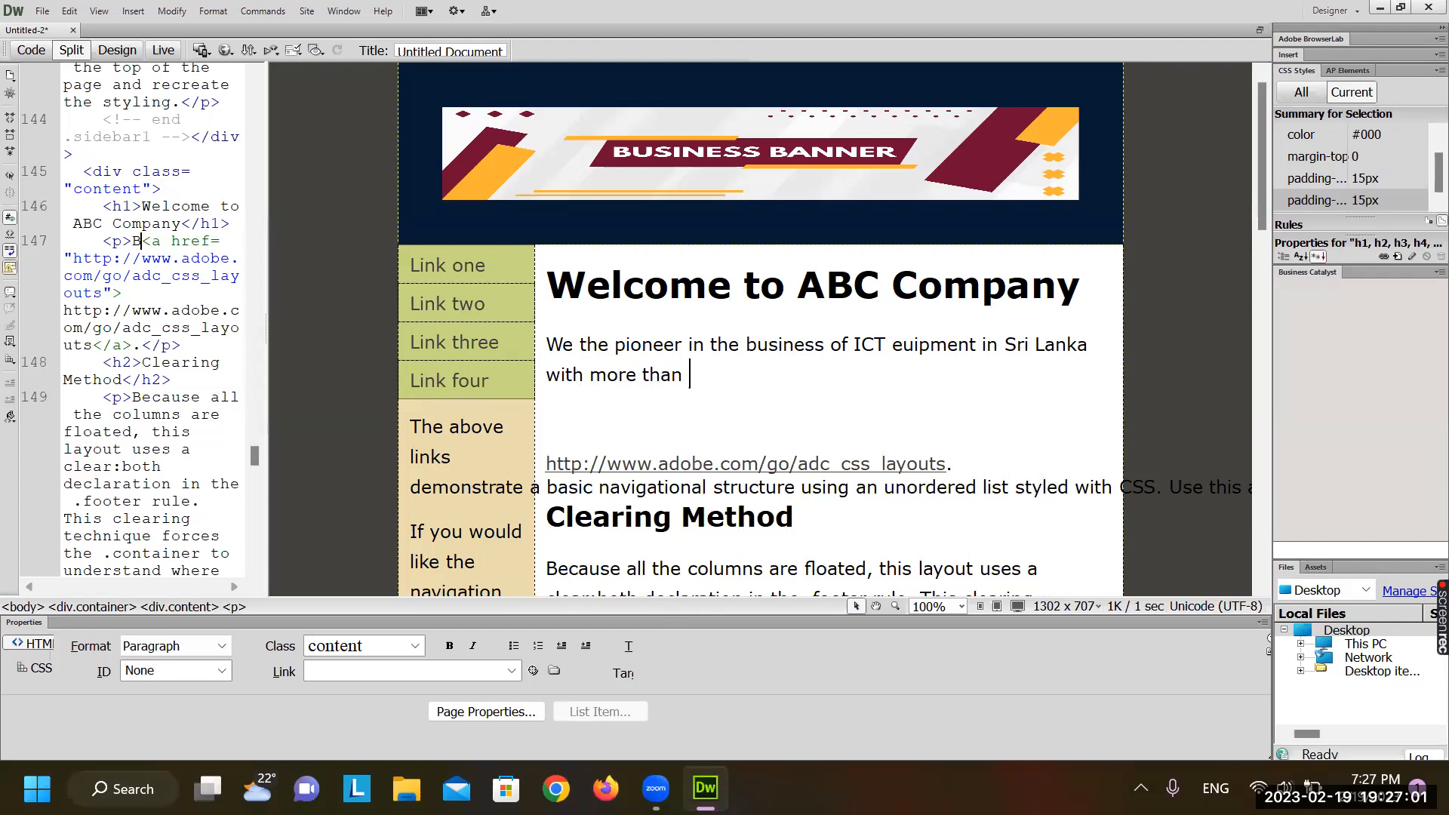
pyautogui.write('100')
pyautogui.press('BackSpace')
pyautogui.write('00 customers')
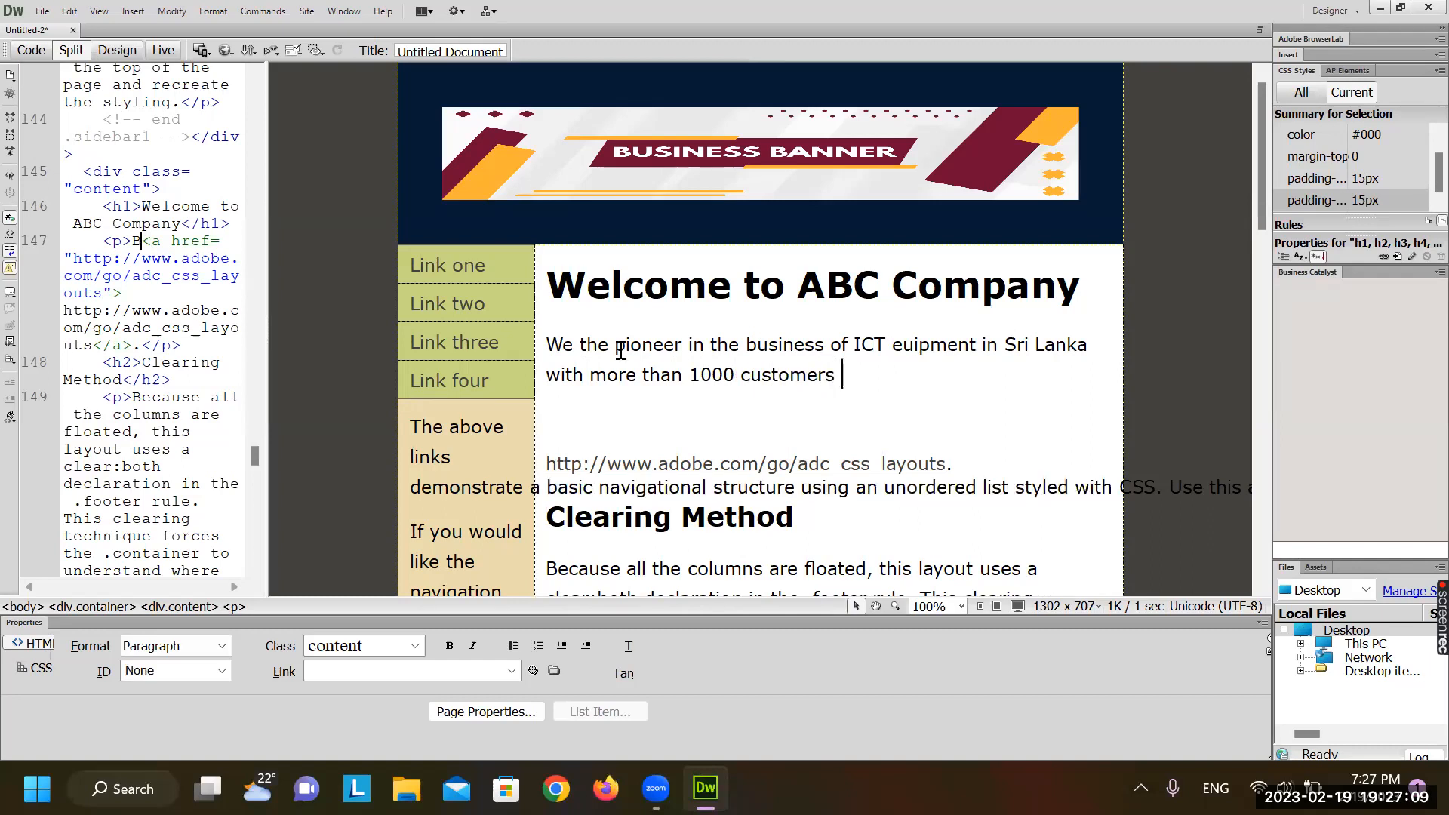
pyautogui.press('BackSpace')
pyautogui.write('. th')
pyautogui.press('BackSpace')
pyautogui.press('BackSpace')
pyautogui.write('The company has')
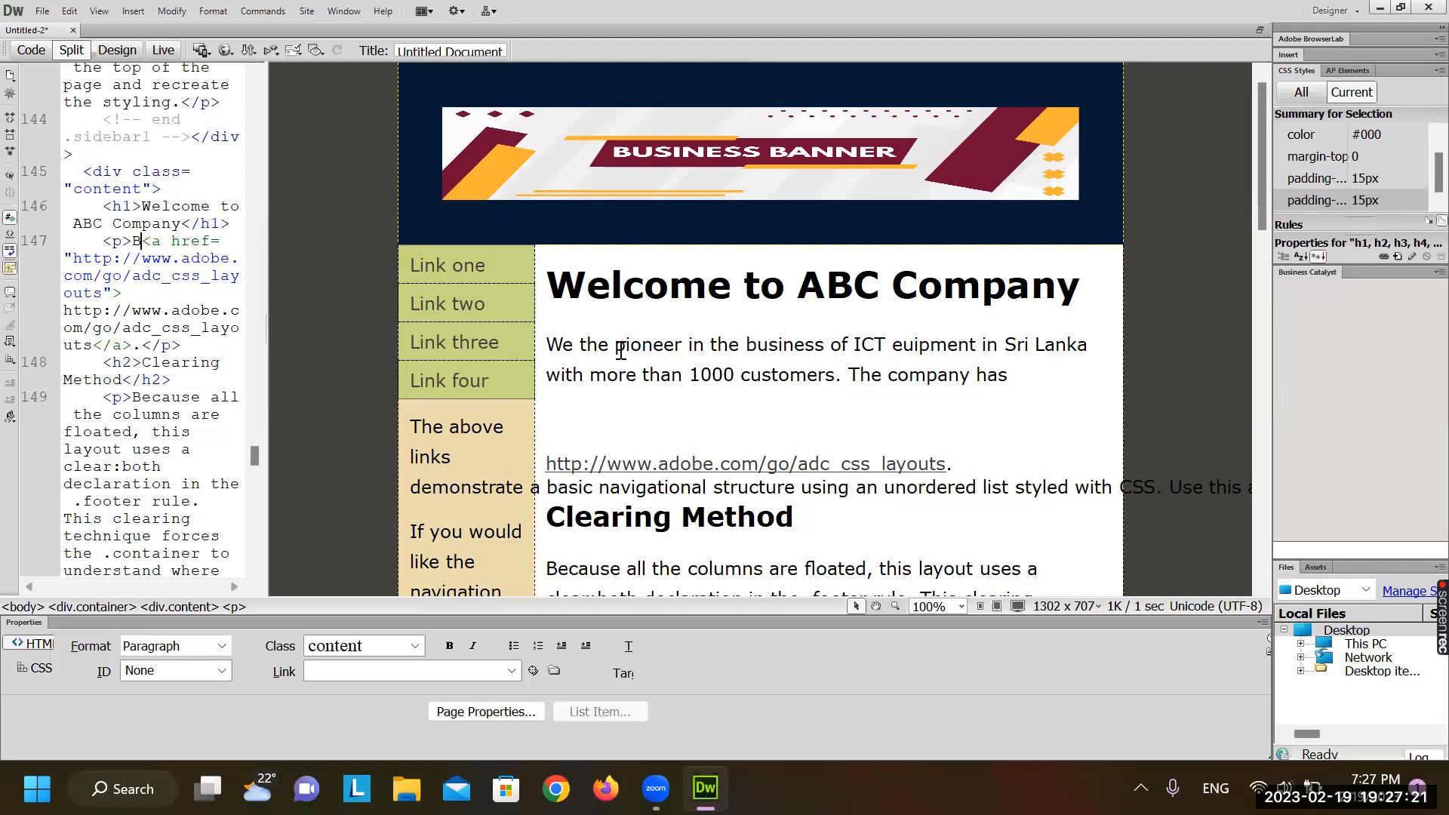
pyautogui.press('BackSpace')
pyautogui.press('BackSpace')
pyautogui.press('BackSpace')
pyautogui.press('BackSpace')
pyautogui.write('was foudn in 201')
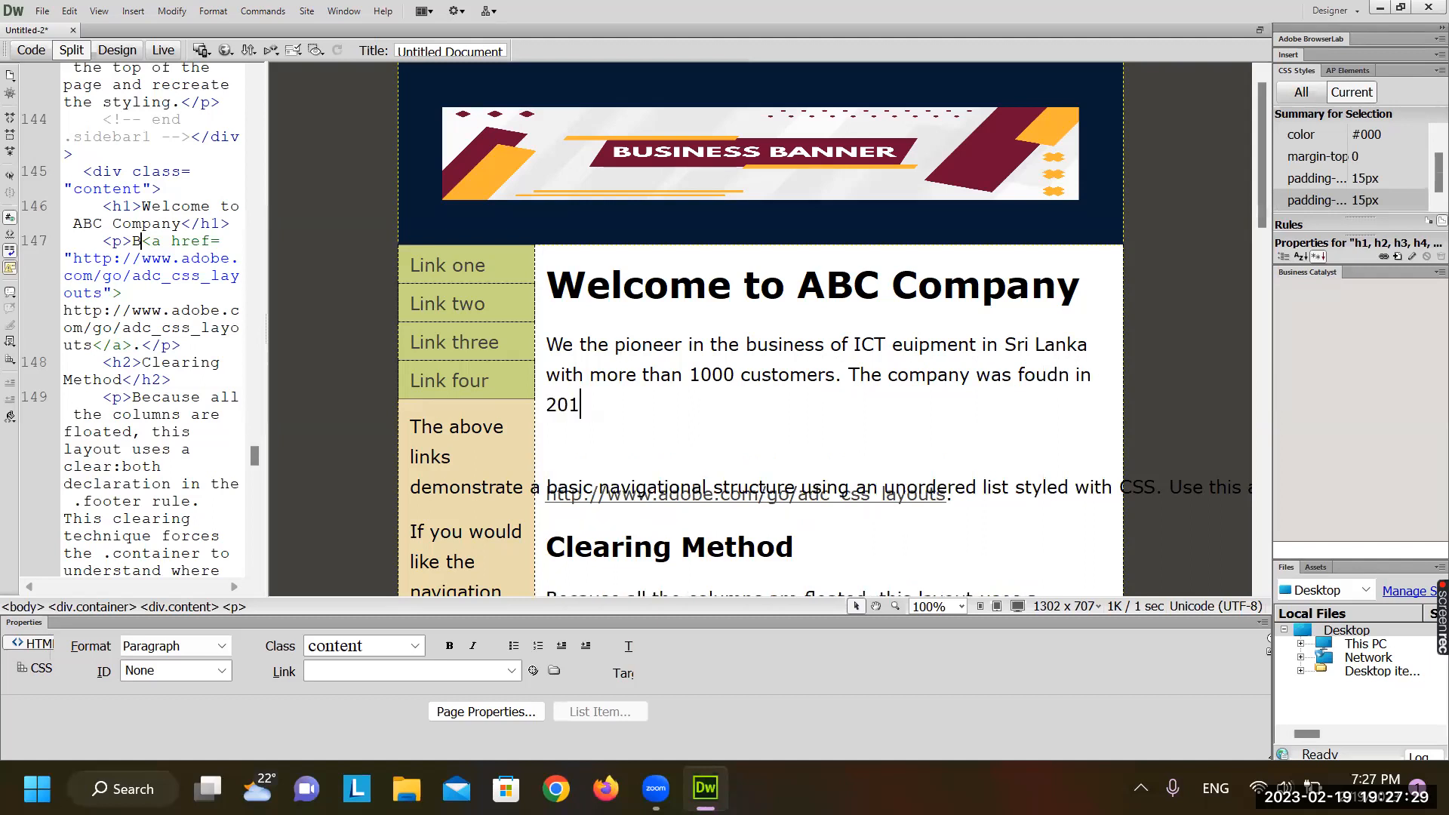
pyautogui.write('0 and now hav')
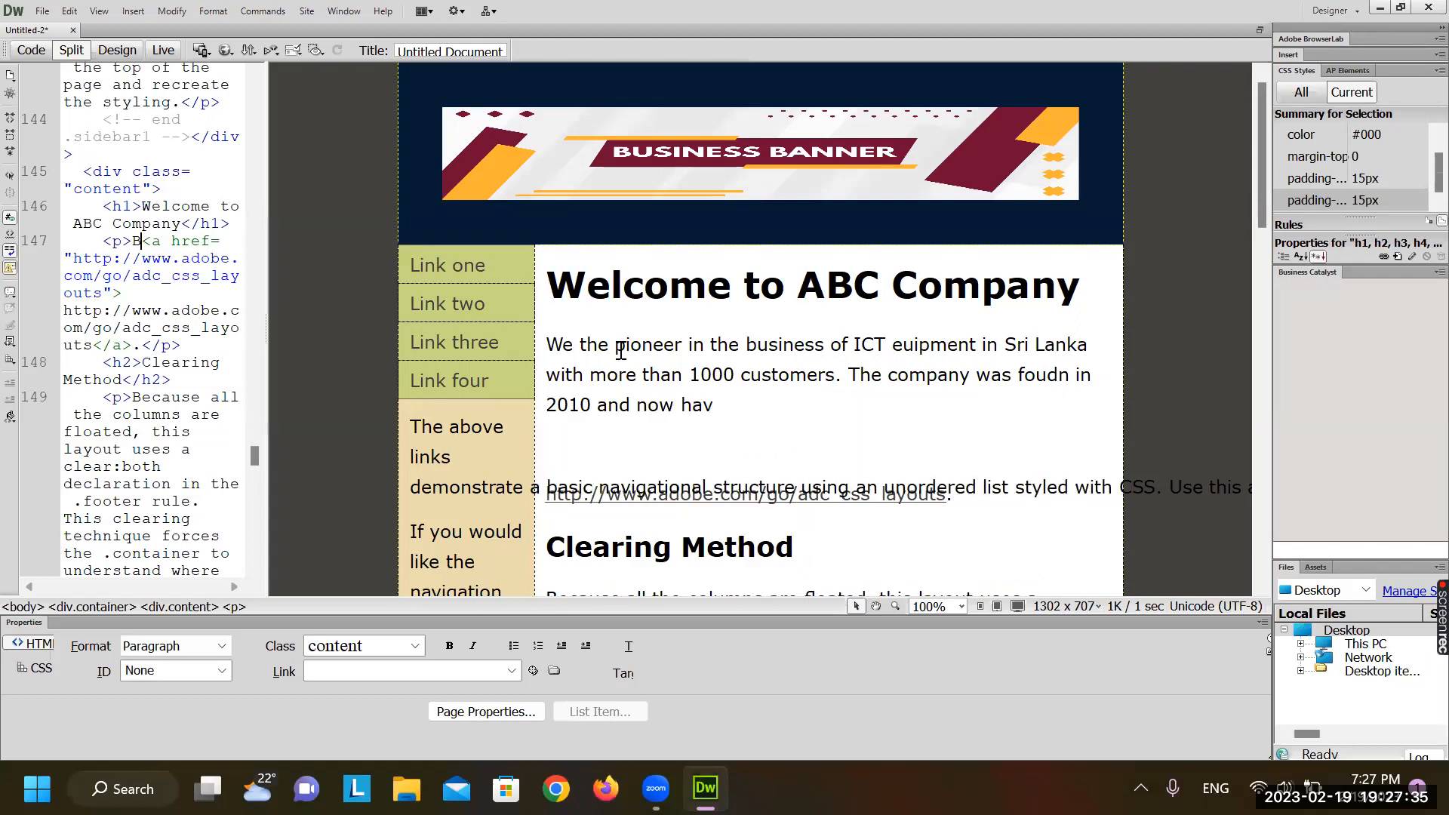
pyautogui.press('BackSpace')
pyautogui.write('s several branches ')
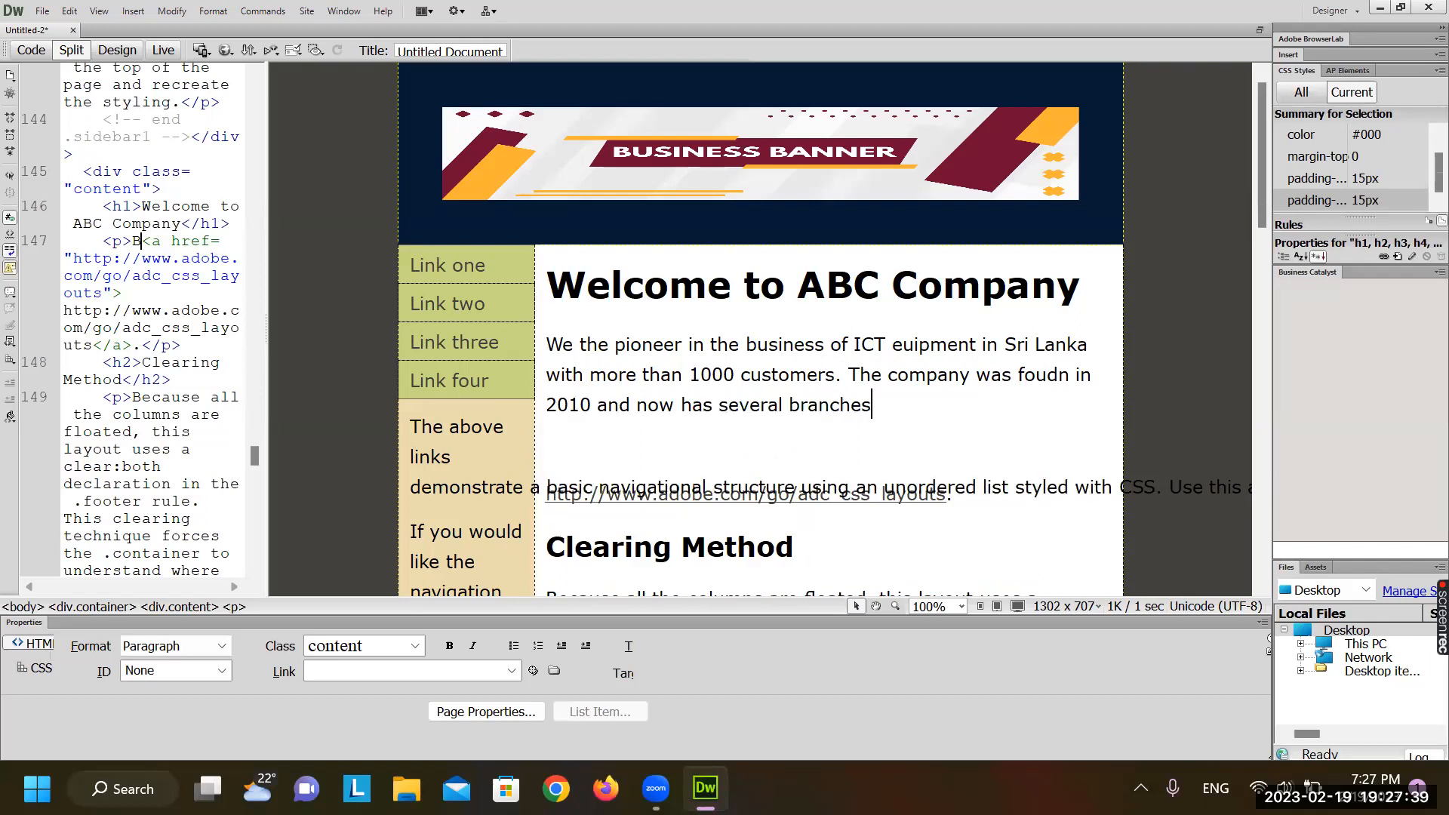
pyautogui.write('all island.')
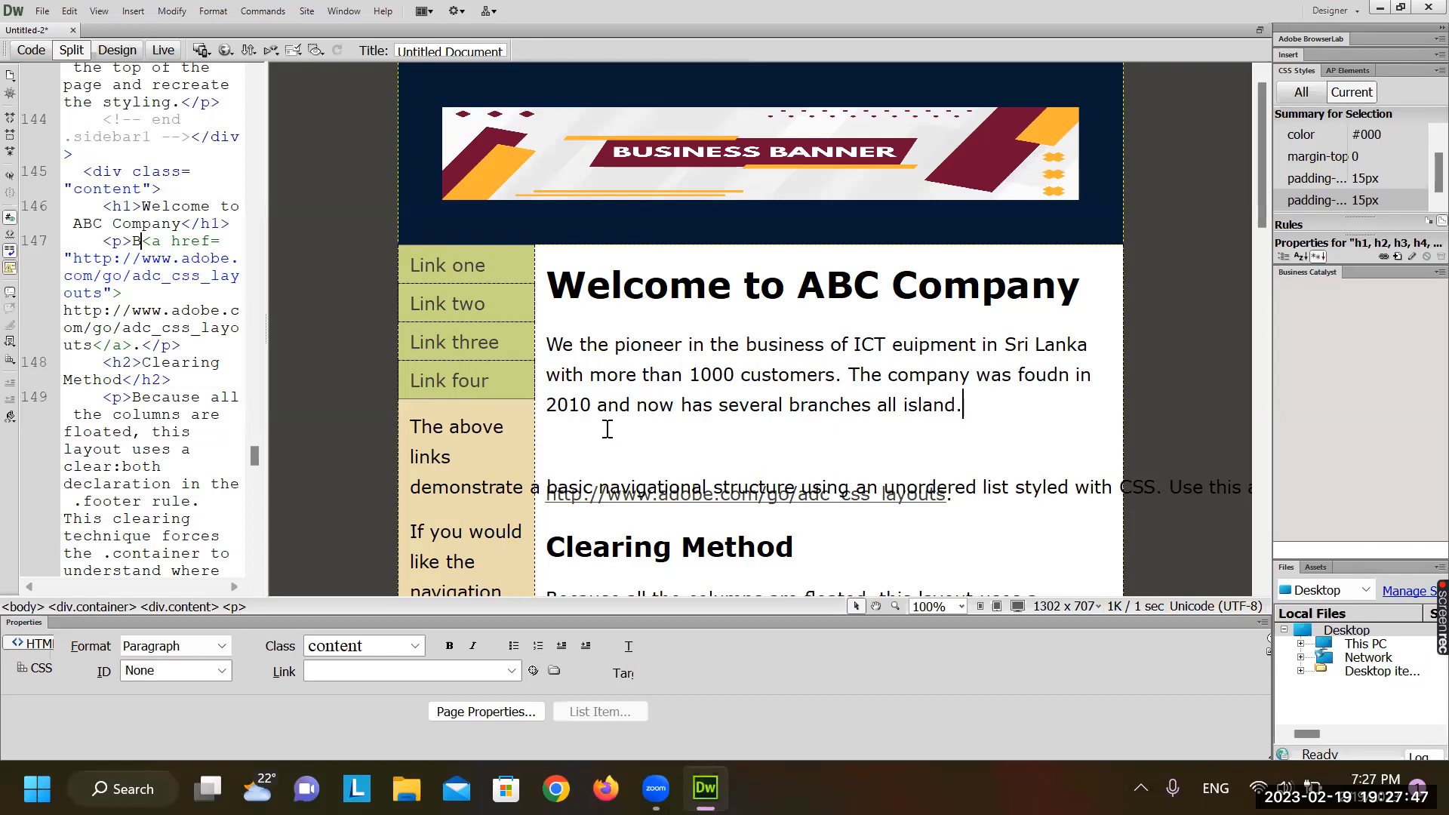
pyautogui.scroll(-1, 608, 428)
pyautogui.click(570, 386)
# Delete the leftover Adobe link line and retitle the Clearing Method heading 'The services/businees'
pyautogui.moveTo(570, 387); pyautogui.dragTo(1007, 446)
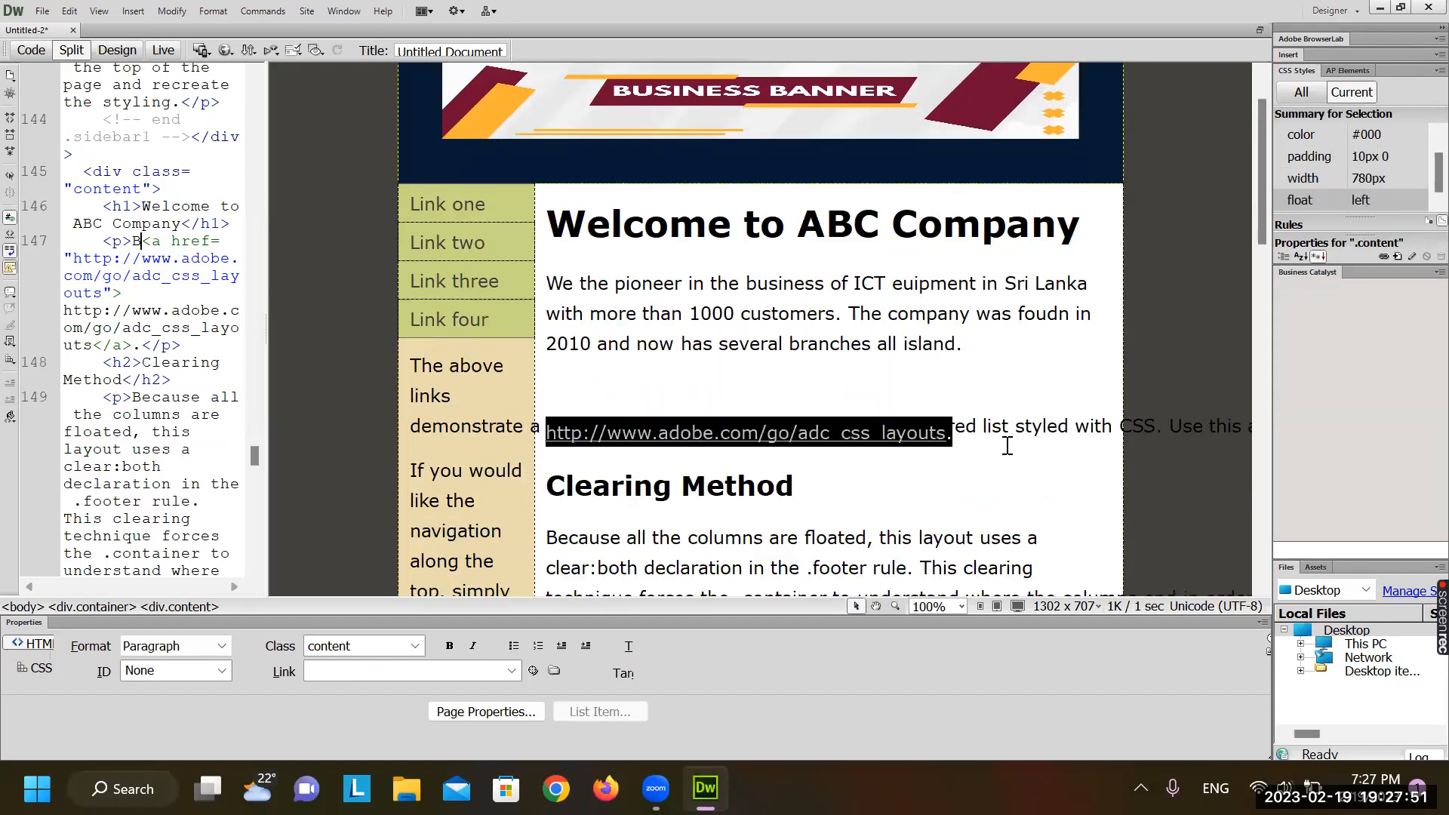
pyautogui.press('Delete')
pyautogui.press('BackSpace')
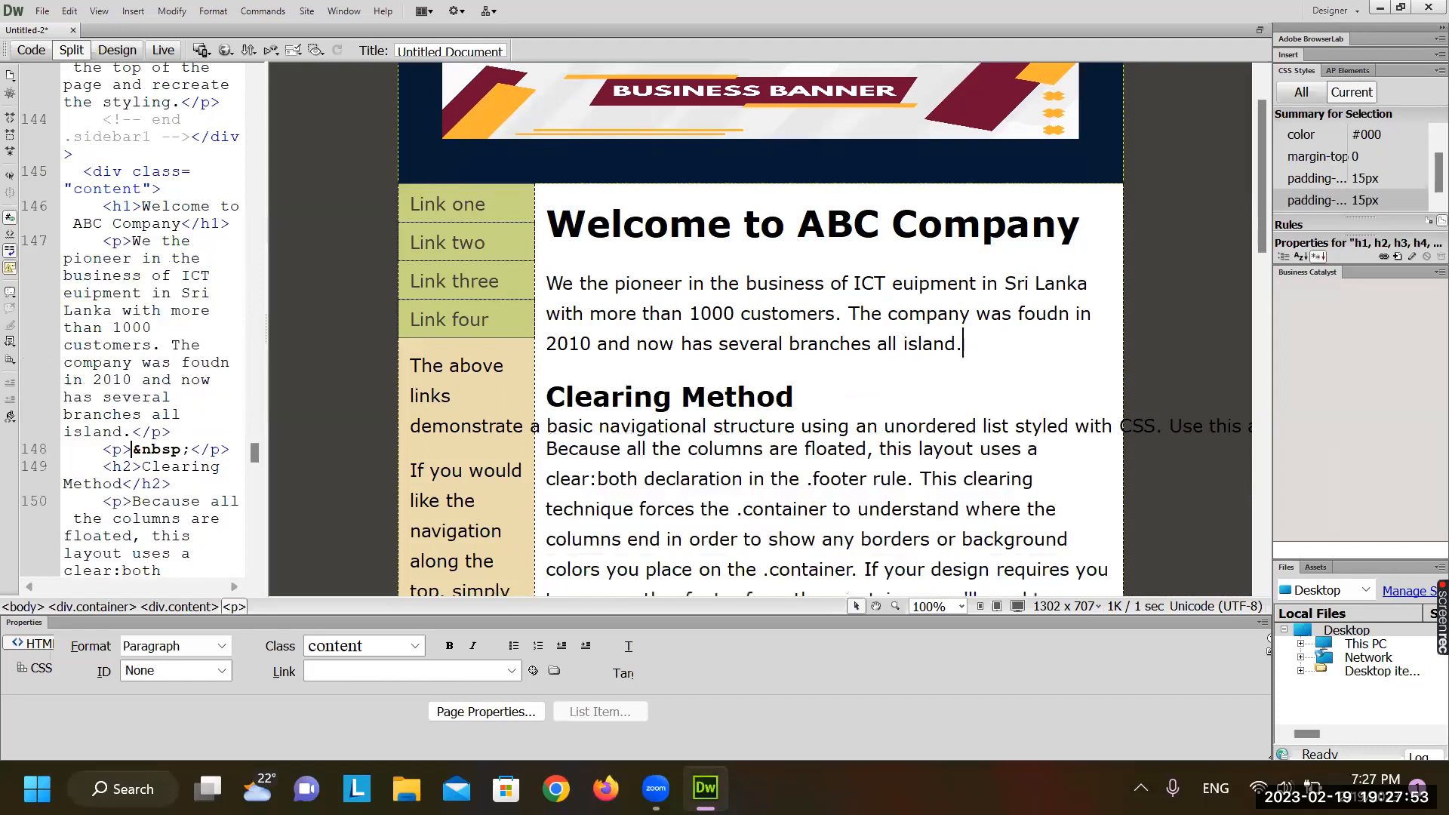
pyautogui.moveTo(793, 398); pyautogui.dragTo(539, 420)
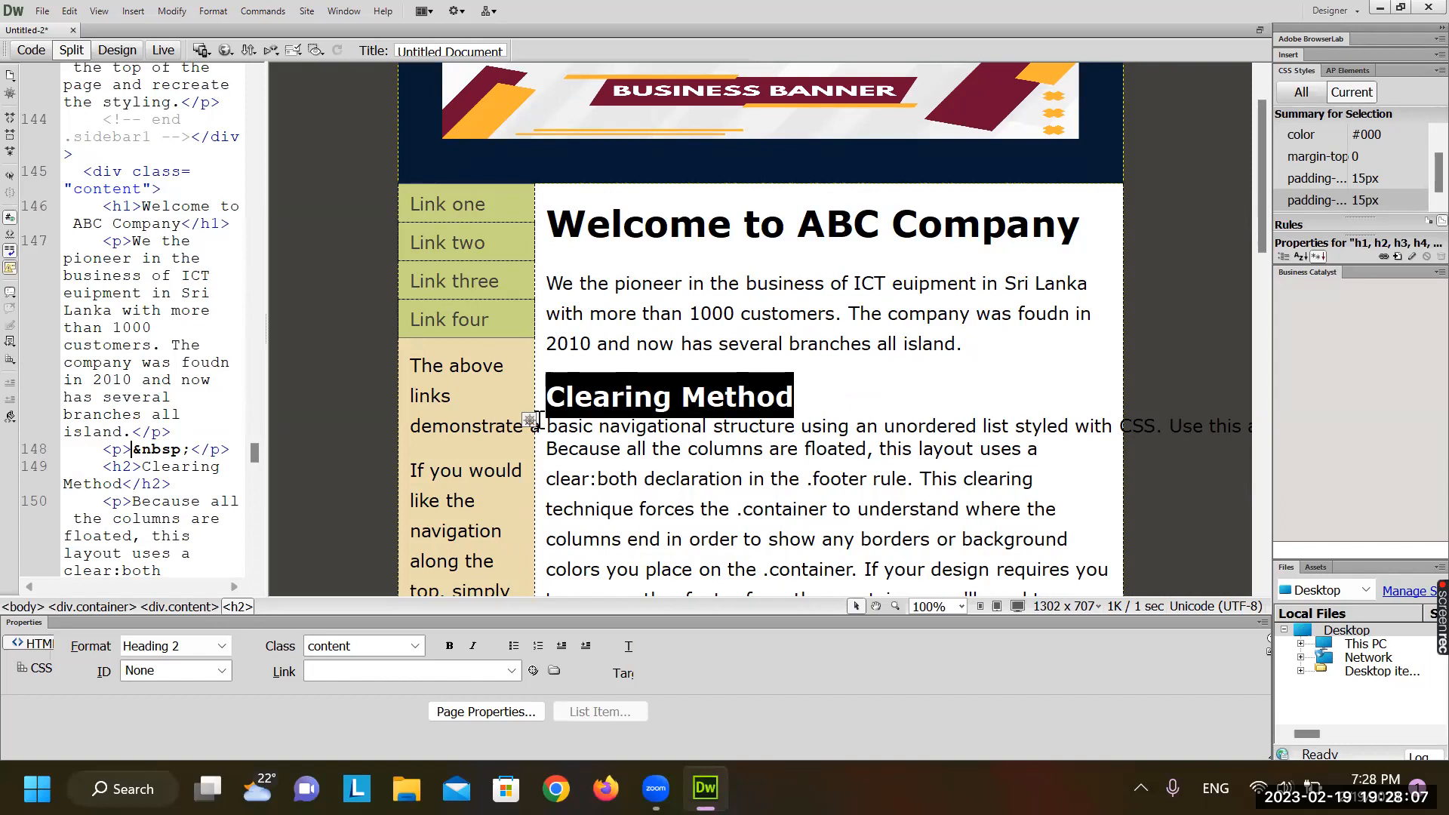
pyautogui.write('RHe')
pyautogui.press('BackSpace')
pyautogui.press('BackSpace')
pyautogui.press('BackSpace')
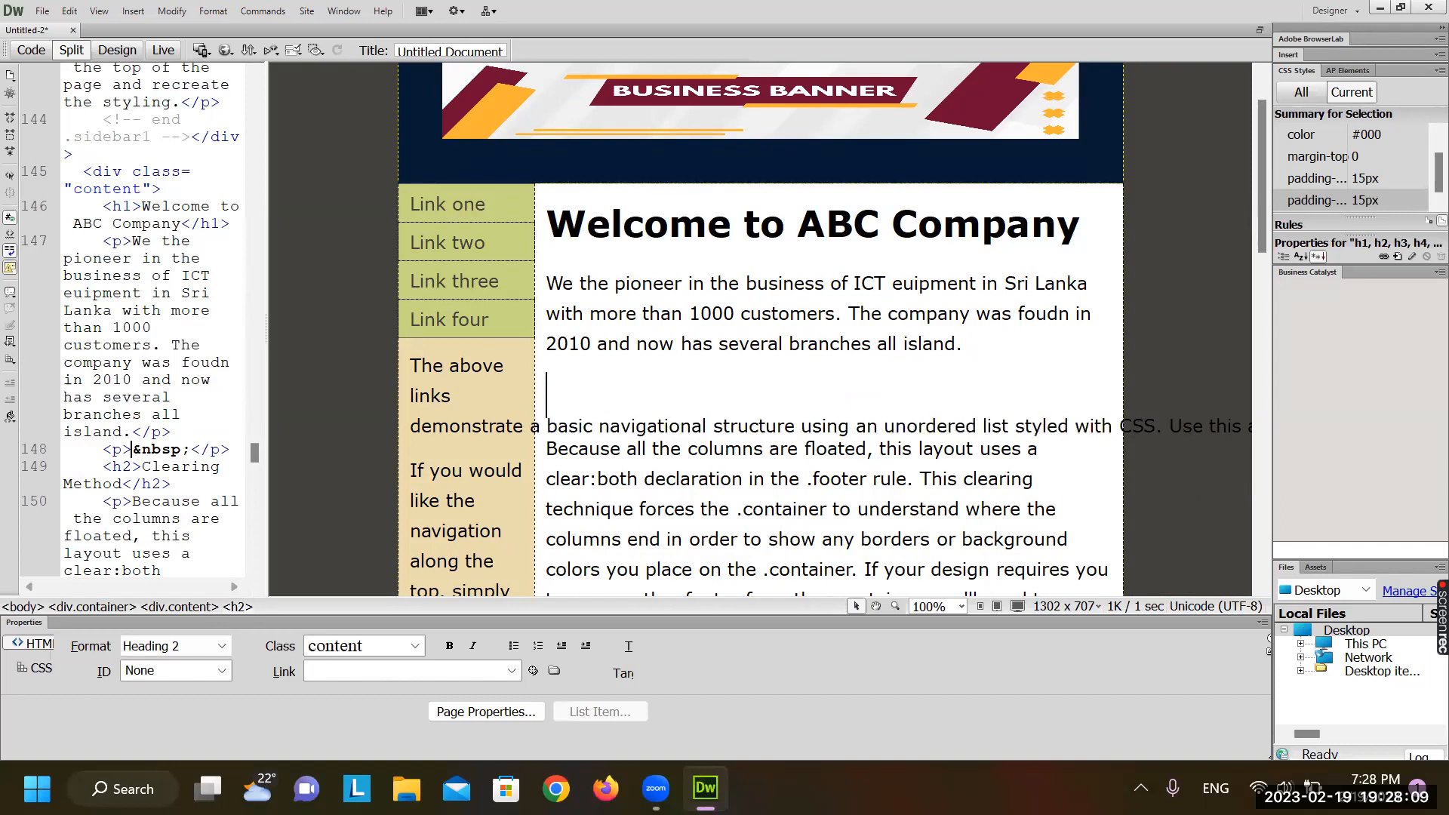
pyautogui.write('The ')
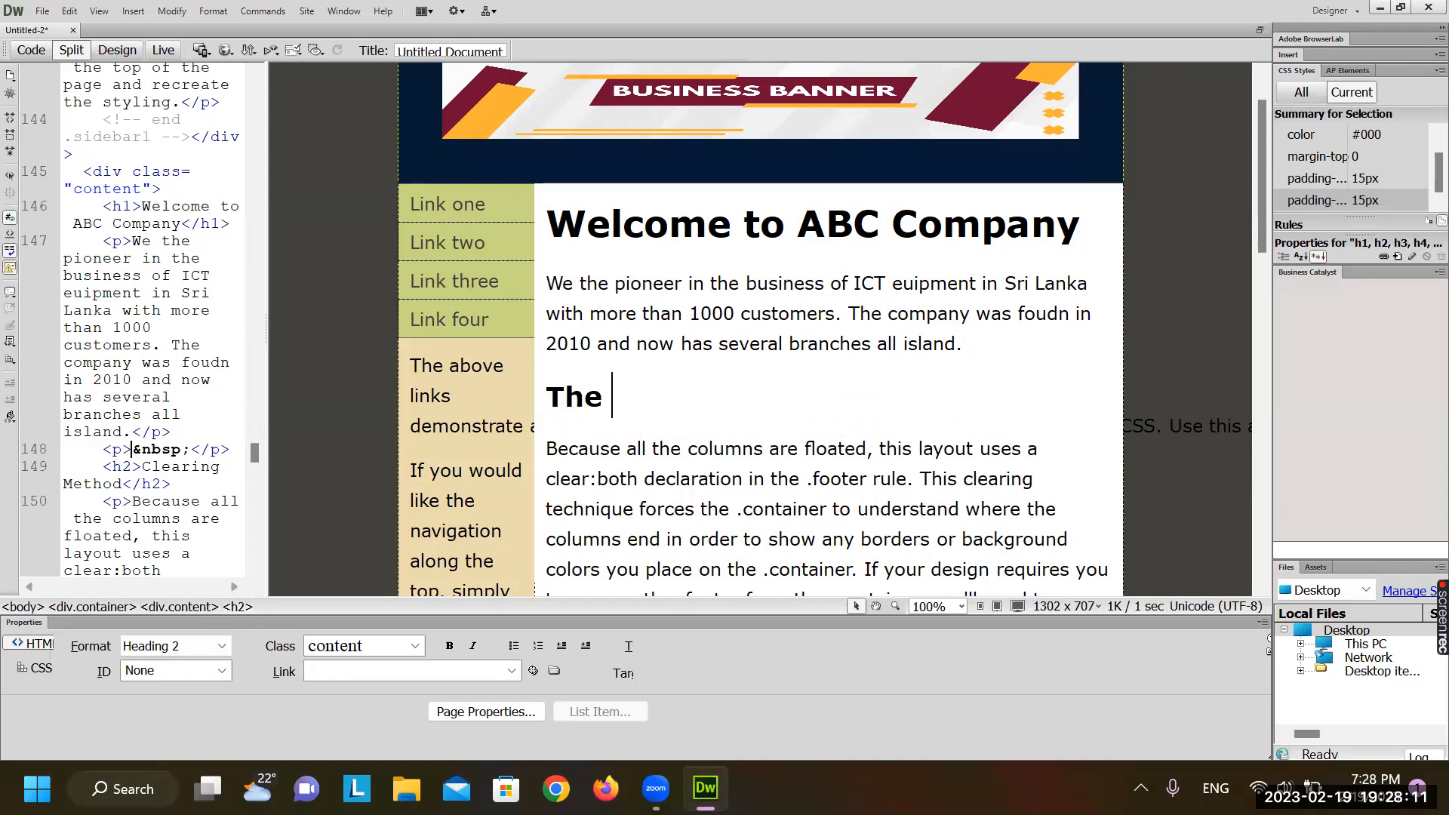
pyautogui.write('service')
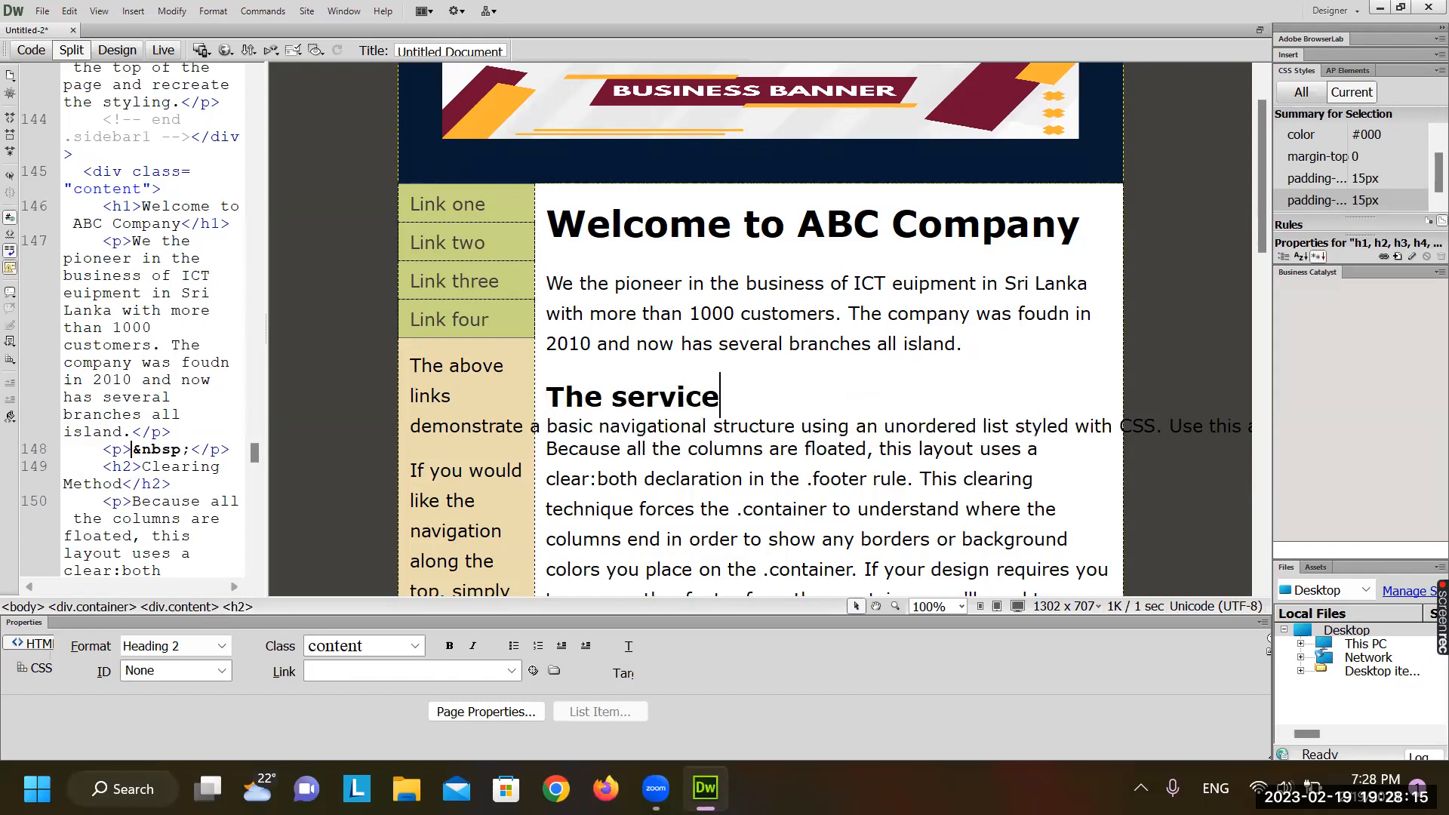
pyautogui.write('s/busineess')
pyautogui.press('BackSpace')
pyautogui.press('BackSpace')
pyautogui.press('BackSpace')
pyautogui.write('es')
# Add the line 'Sales and Service of ICT equiments' beneath the new heading
pyautogui.press('Return')
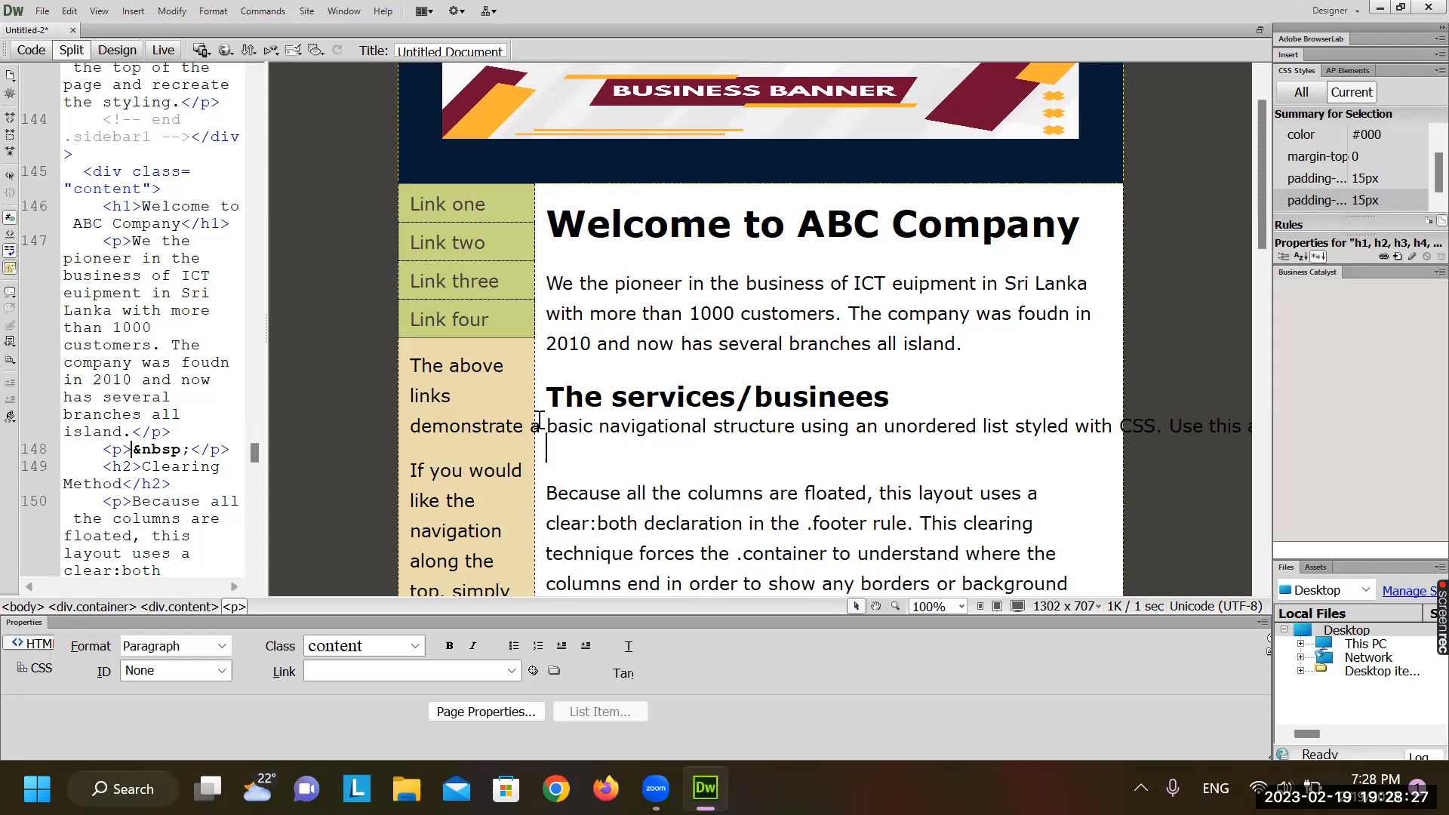
pyautogui.write('Sakj')
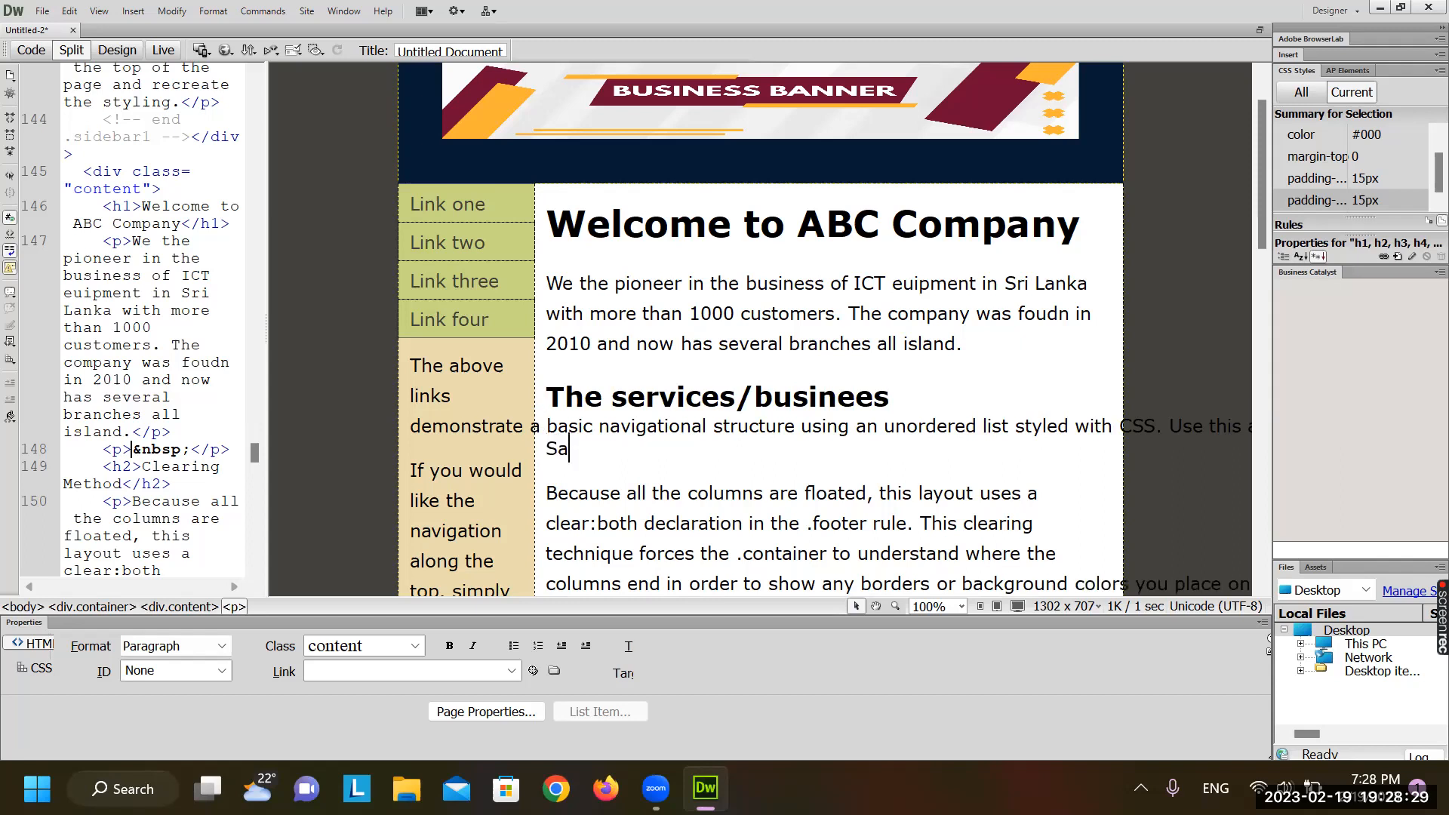
pyautogui.press('BackSpace')
pyautogui.press('BackSpace')
pyautogui.write('les and')
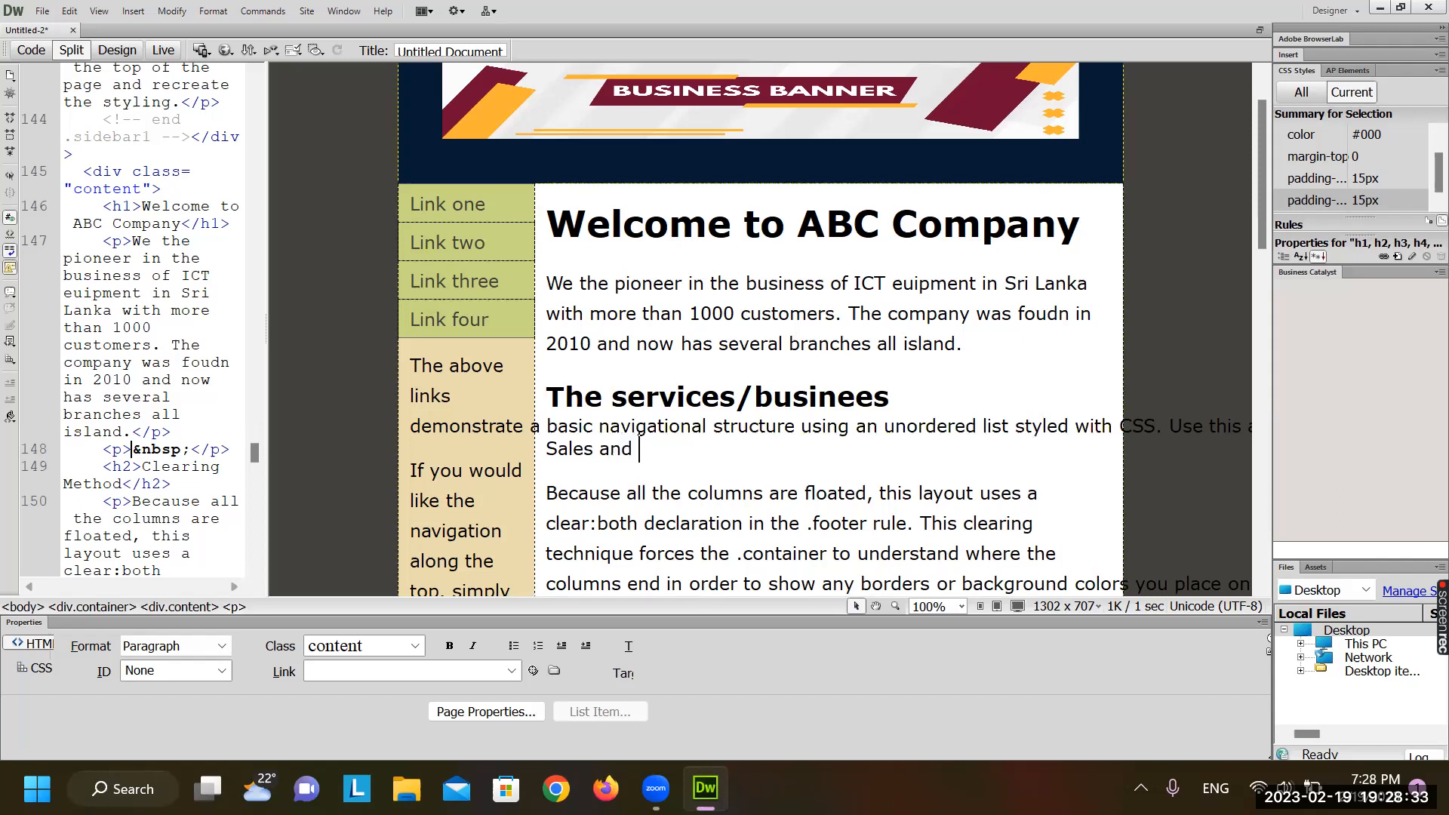
pyautogui.write(' Service of IC')
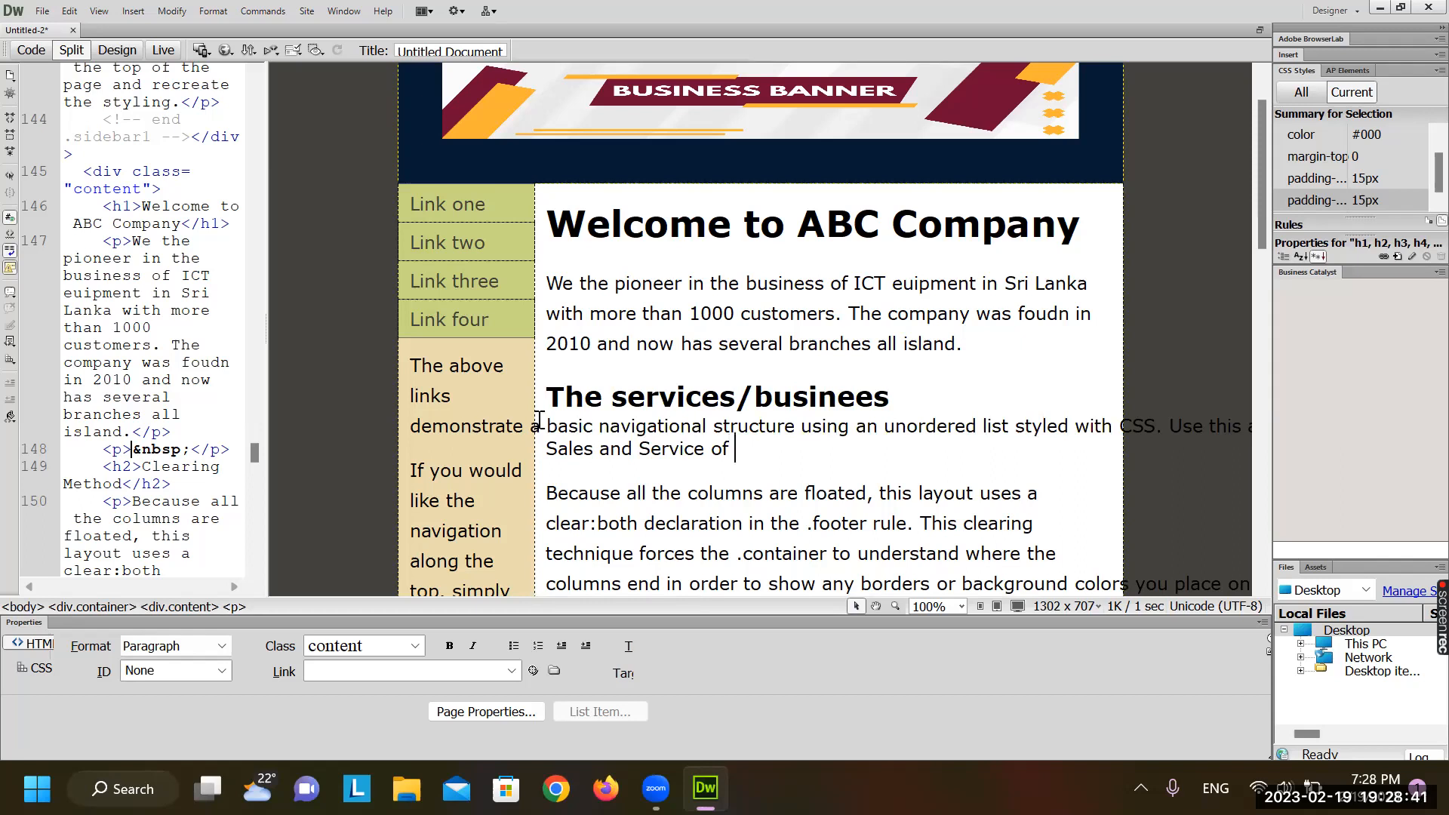
pyautogui.write('T equiments')
pyautogui.press('Return')
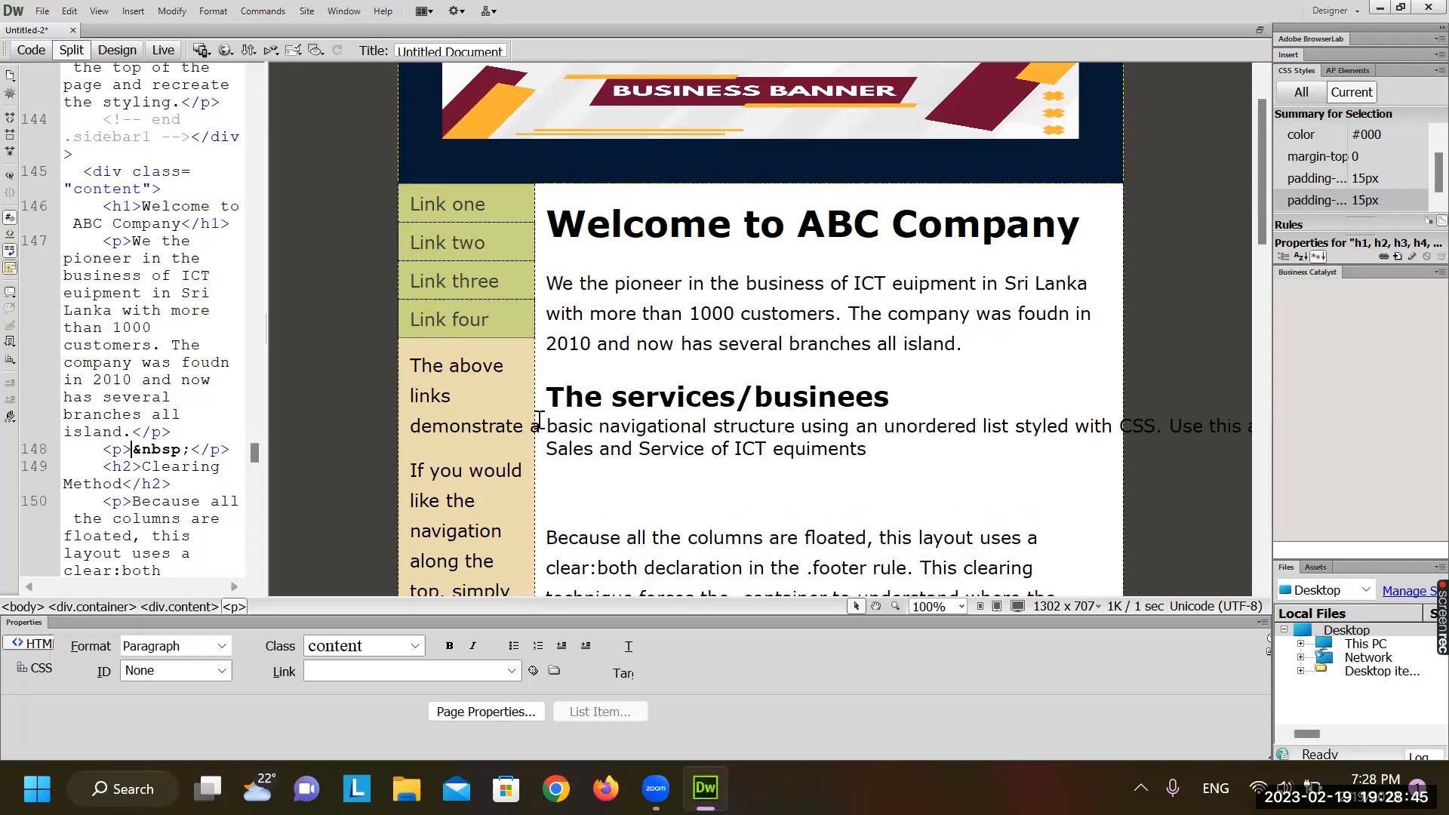
pyautogui.scroll(-4, 539, 420)
pyautogui.moveTo(548, 212); pyautogui.dragTo(1027, 494)
# Delete the floated-columns paragraph, Logo Replacement section and inline-styles paragraph, keeping Backgrounds intact
pyautogui.press('Delete')
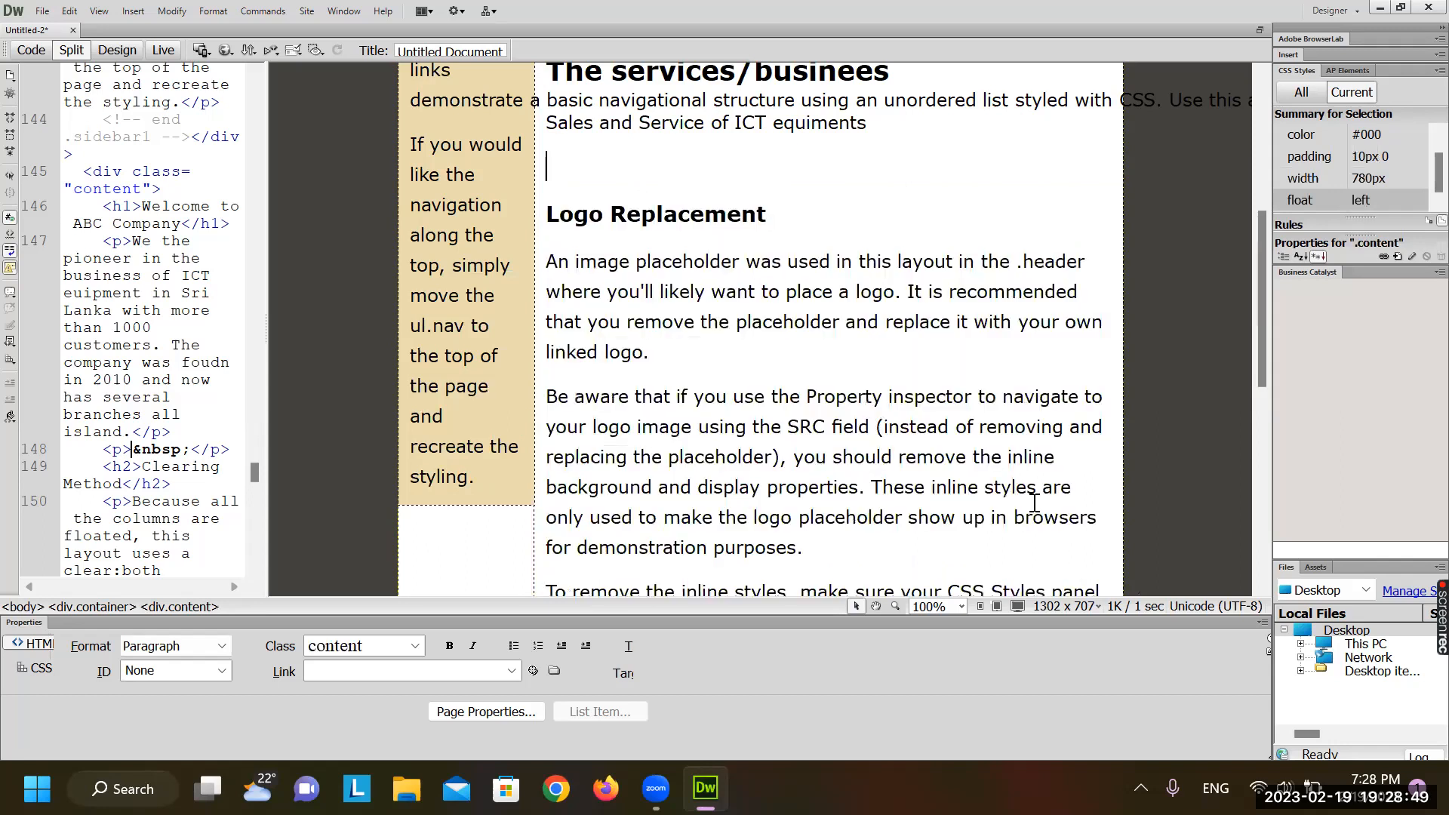
pyautogui.moveTo(604, 170); pyautogui.dragTo(902, 543)
pyautogui.press('Delete')
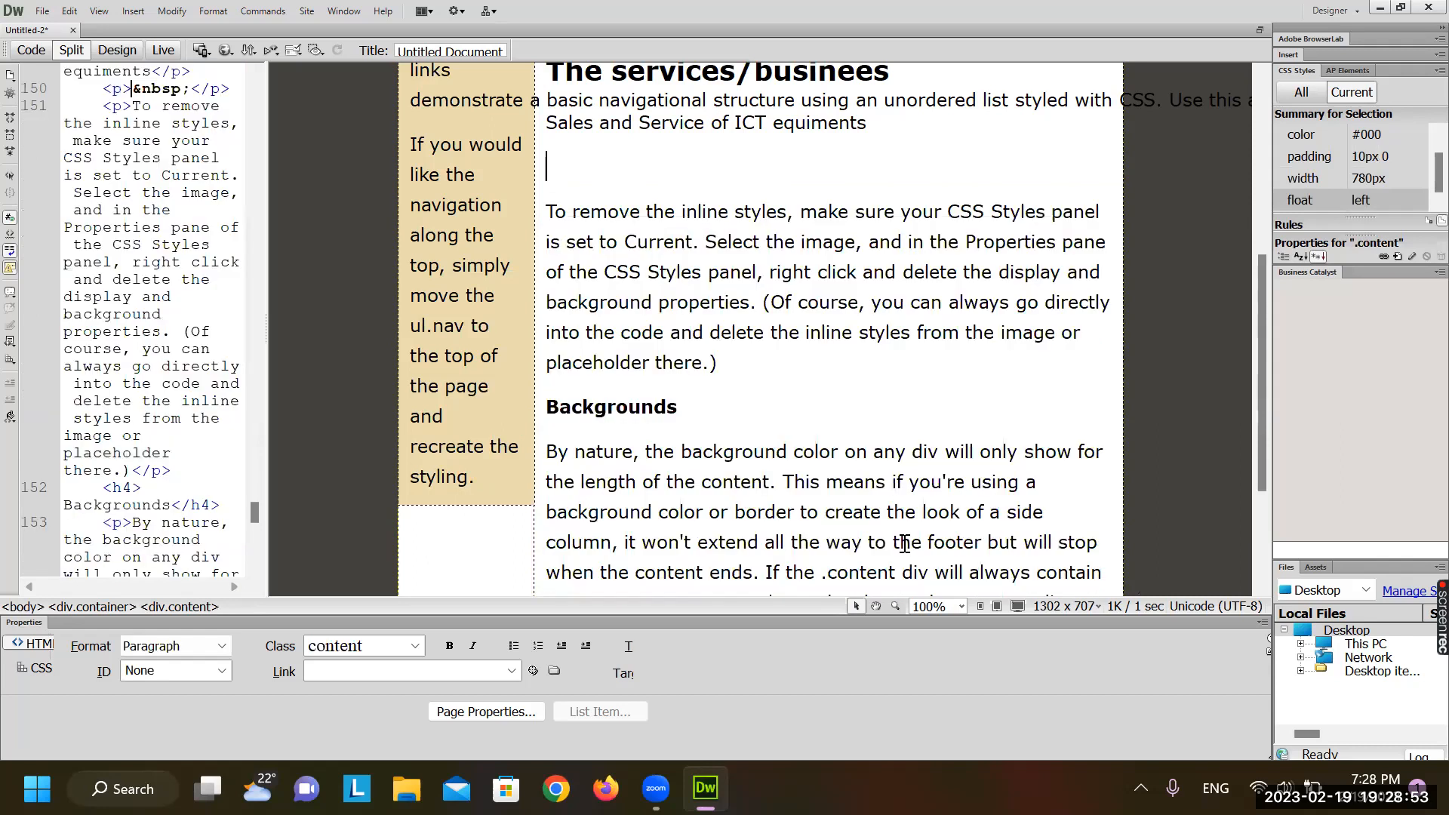
pyautogui.press('Delete')
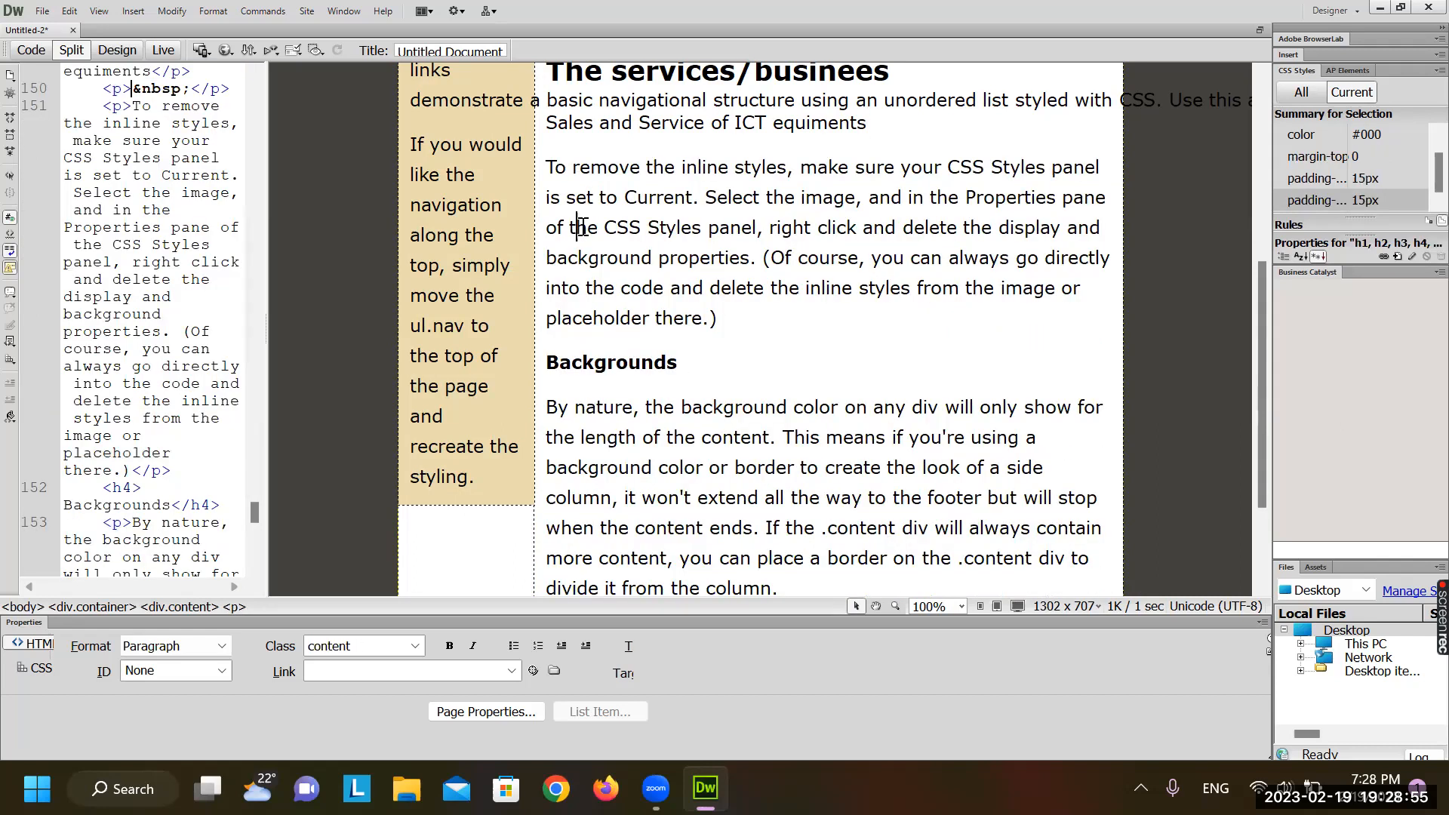
pyautogui.tripleClick(581, 230)
pyautogui.press('Delete')
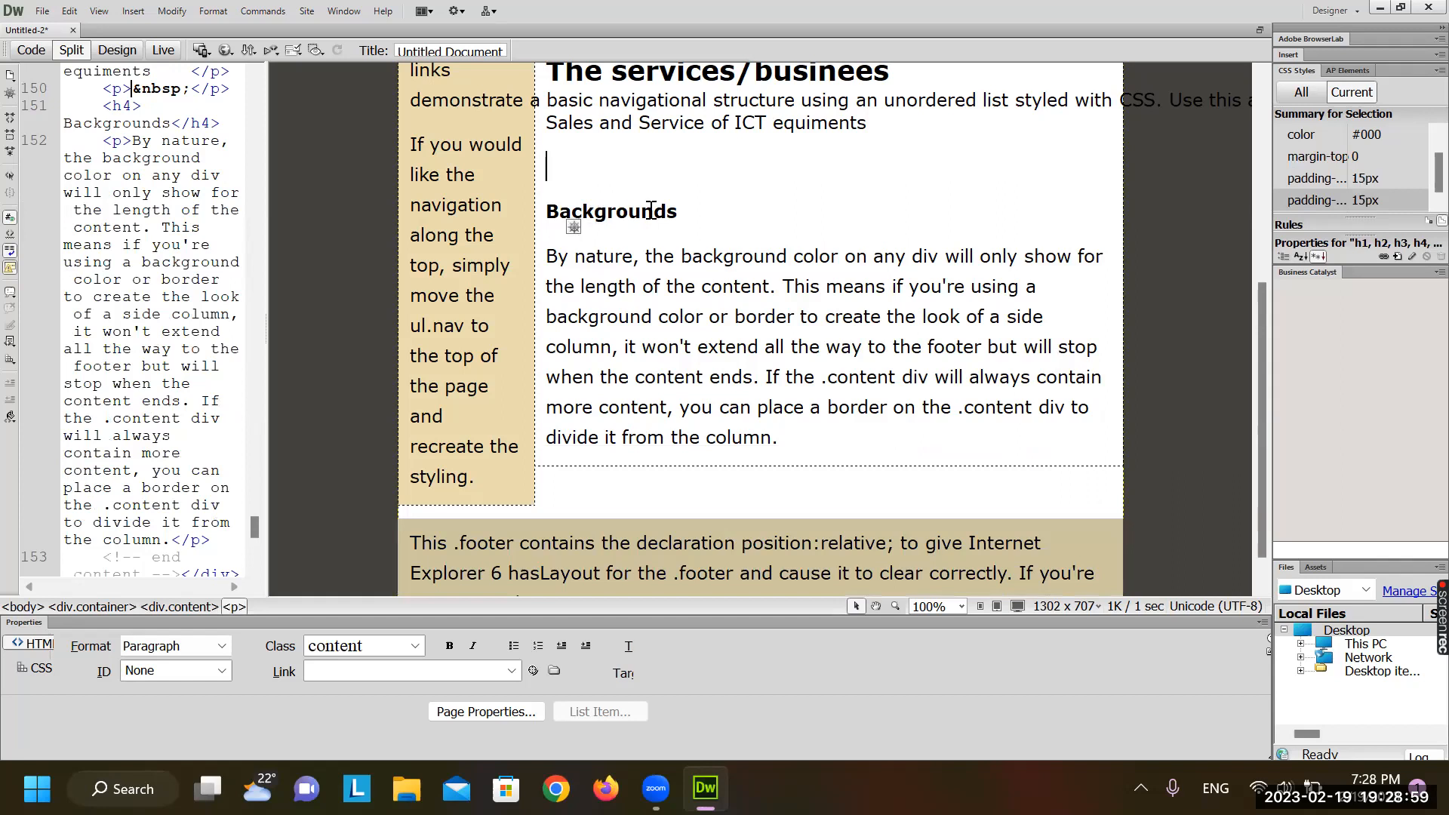
pyautogui.press('Delete')
pyautogui.hotkey('ctrl', 'z')
pyautogui.click(715, 323)
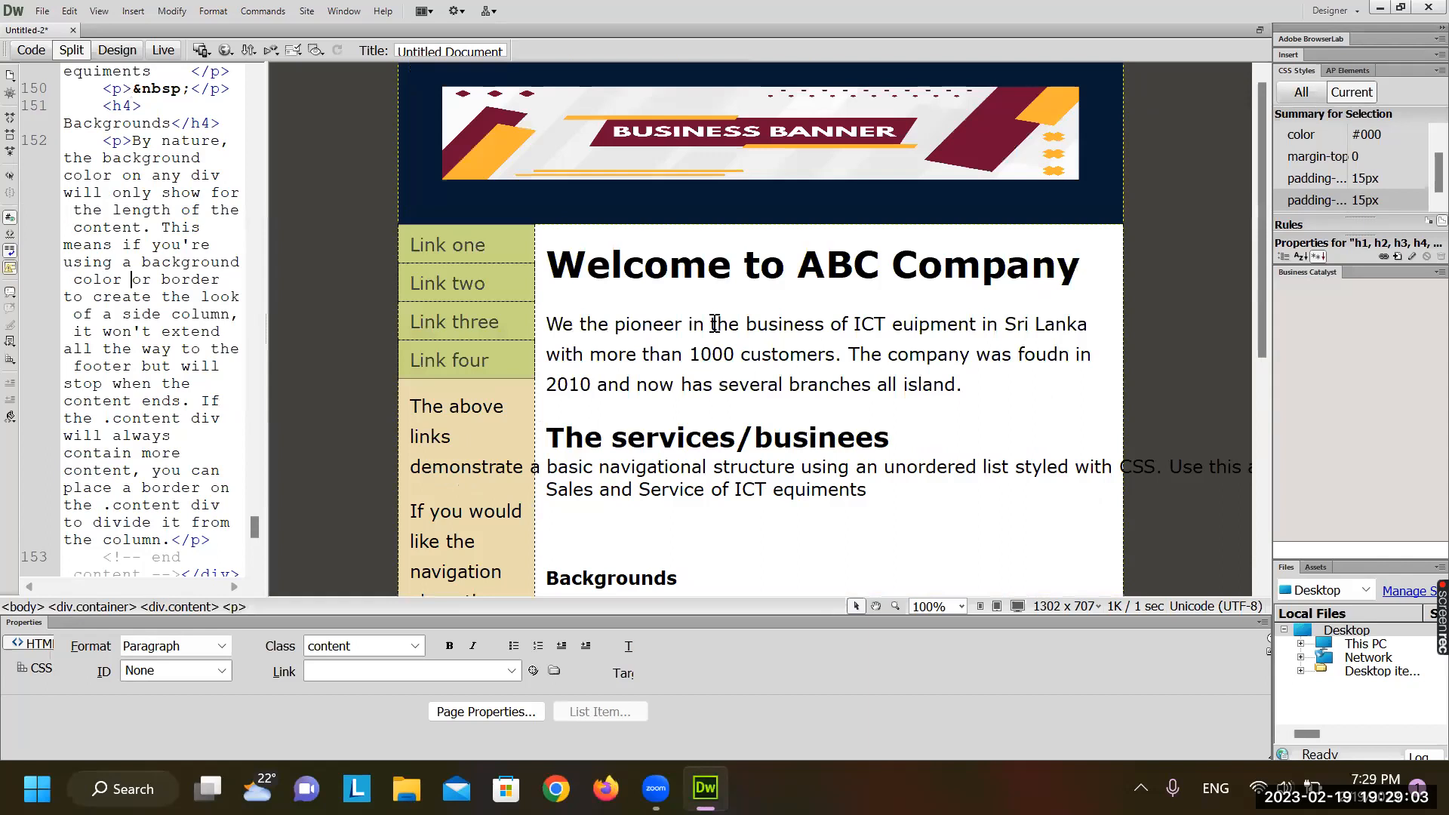
# Select the Welcome to ABC Company heading and drag the Split divider right to widen the code pane
pyautogui.scroll(-1, 715, 323)
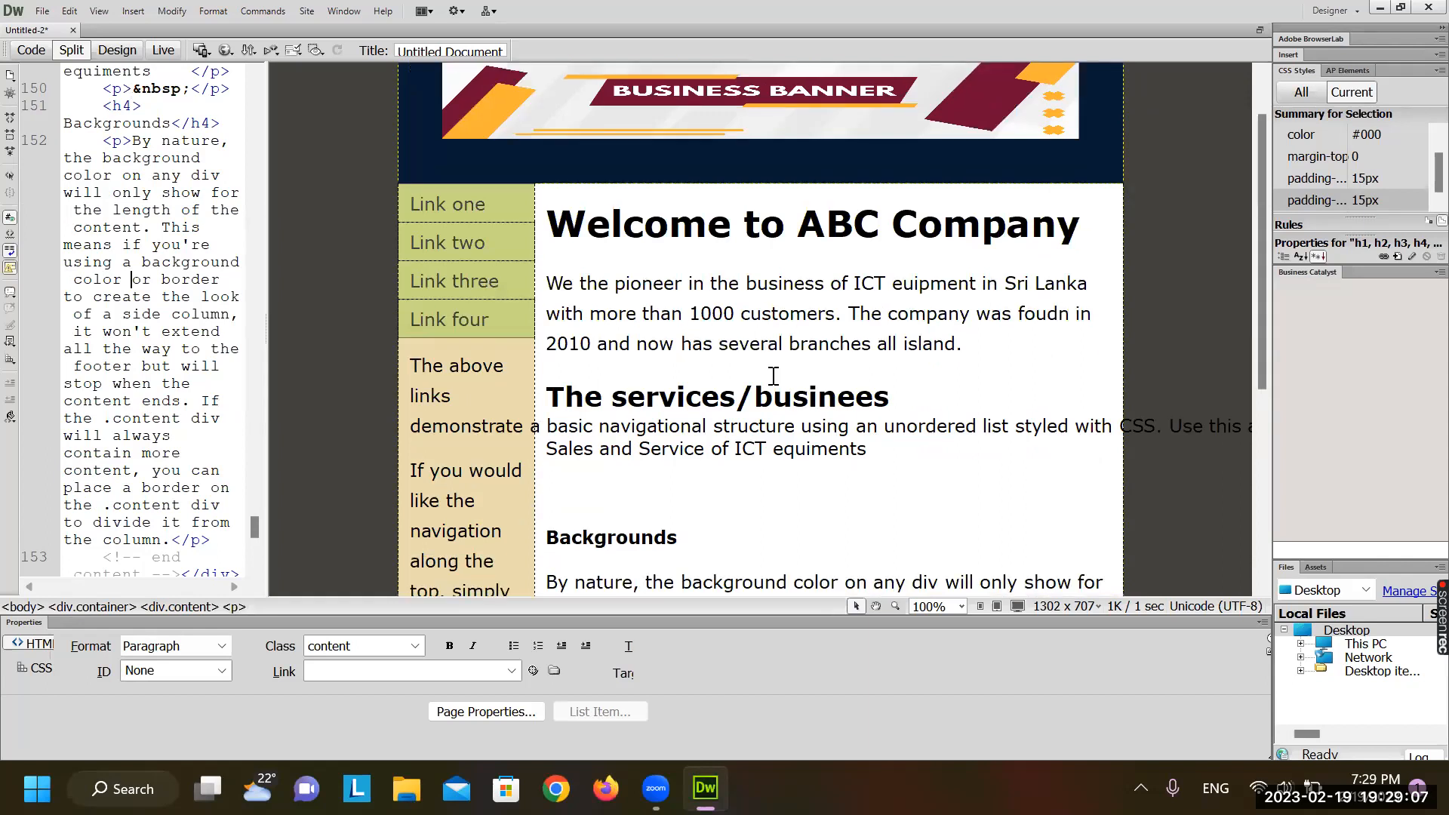
pyautogui.tripleClick(673, 233)
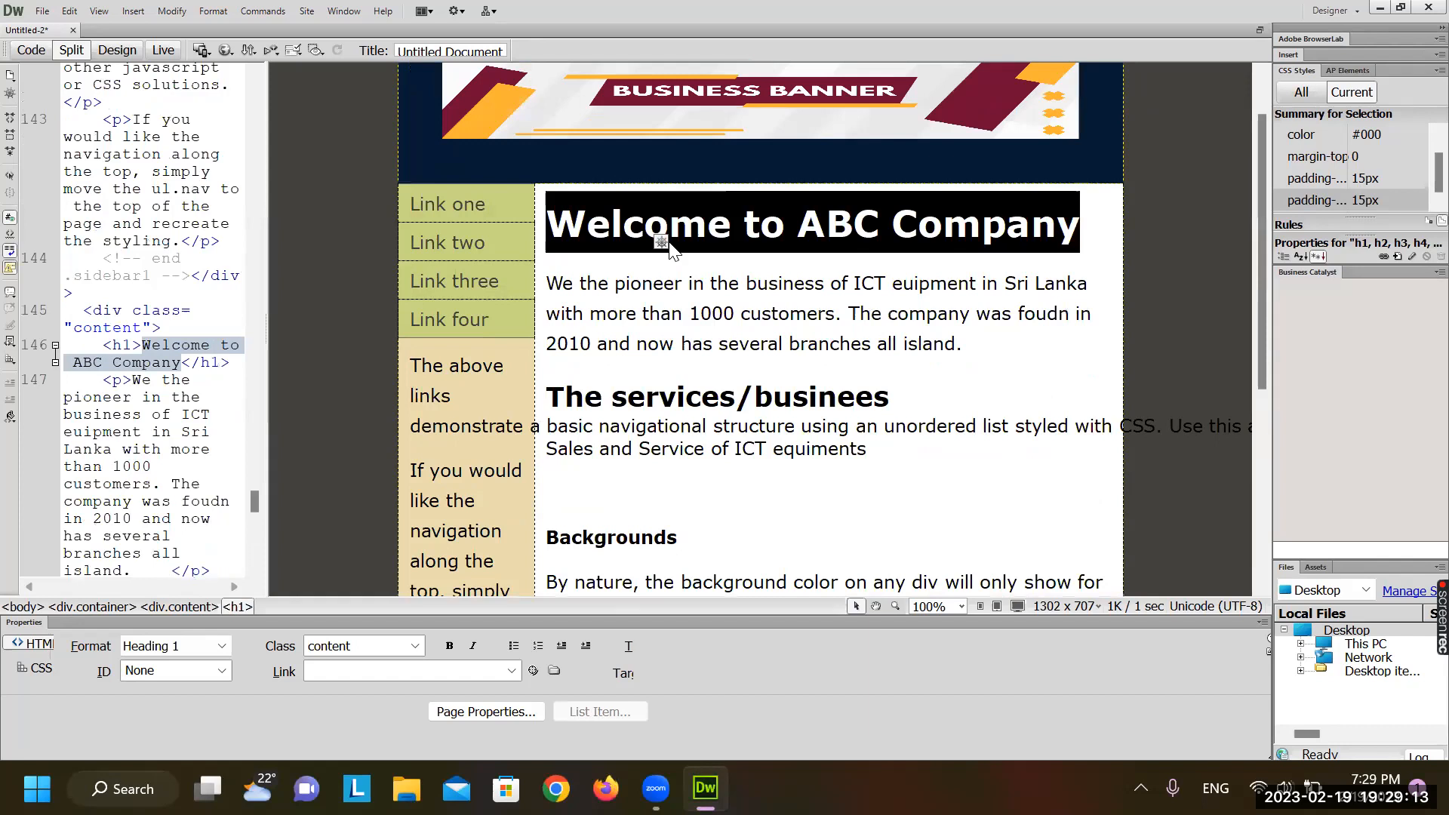
pyautogui.tripleClick(670, 244)
pyautogui.moveTo(266, 382); pyautogui.dragTo(412, 365)
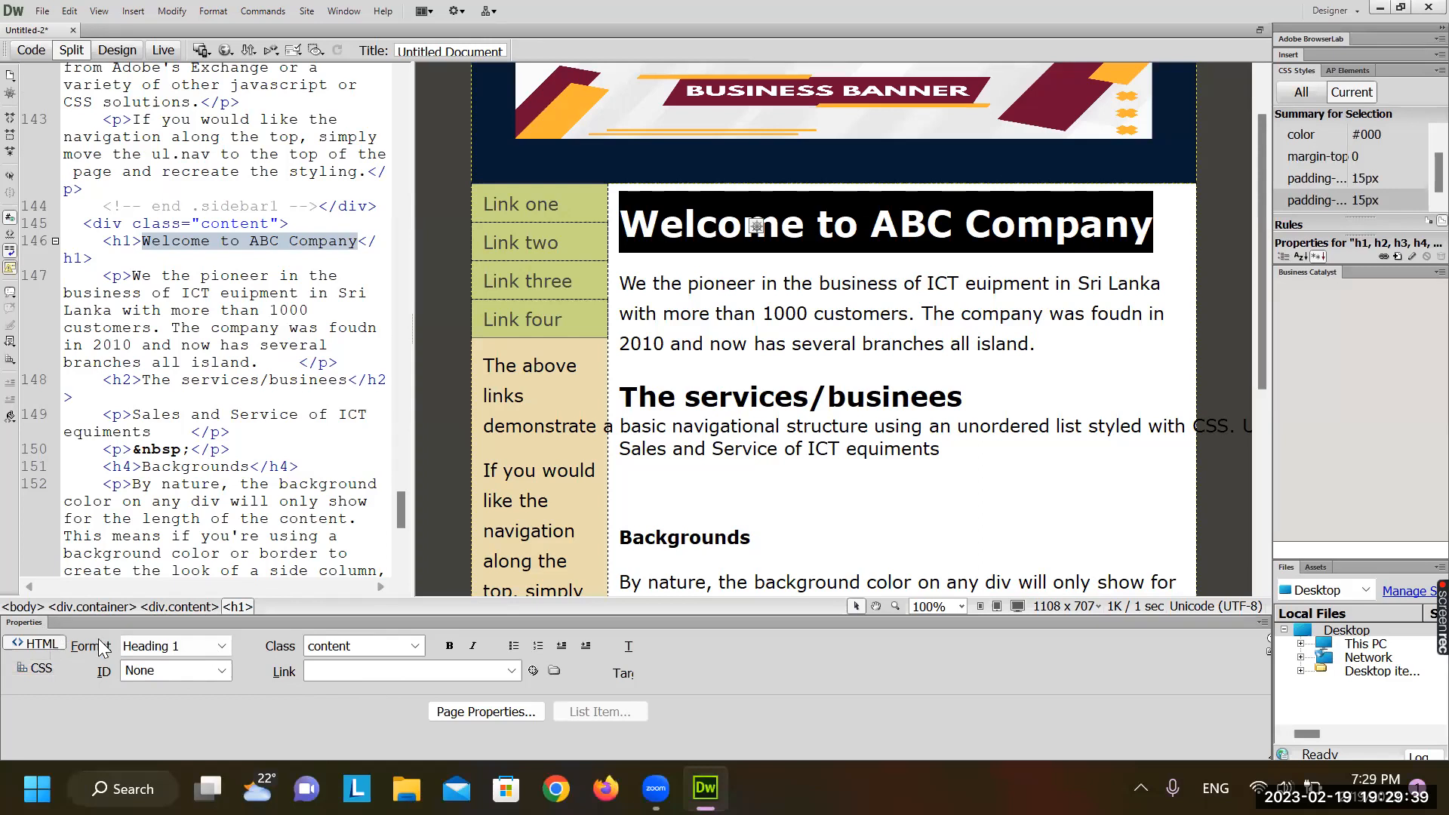
# Set the Welcome to ABC Company heading's format to Heading 2
pyautogui.click(222, 647)
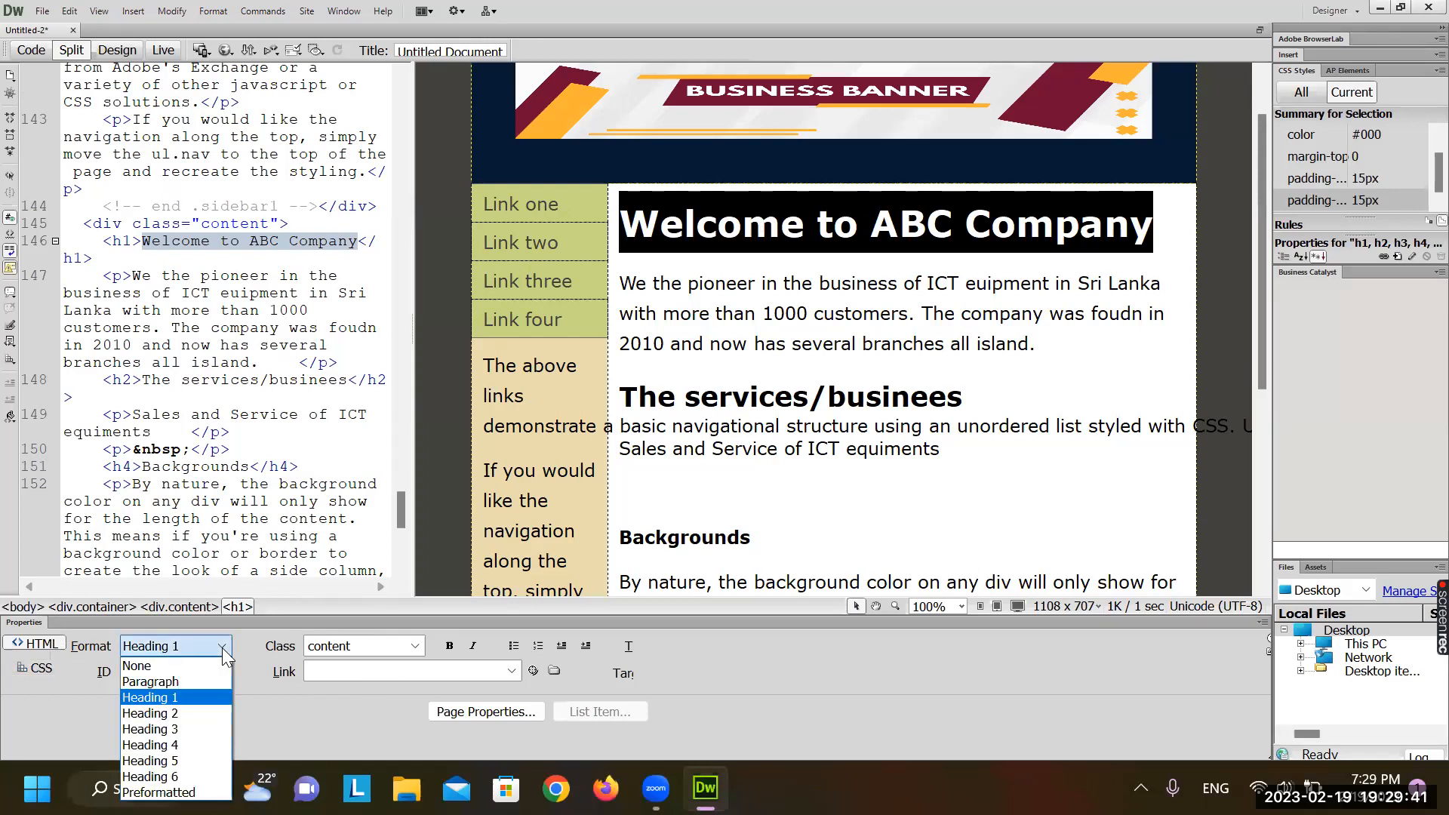
pyautogui.click(178, 714)
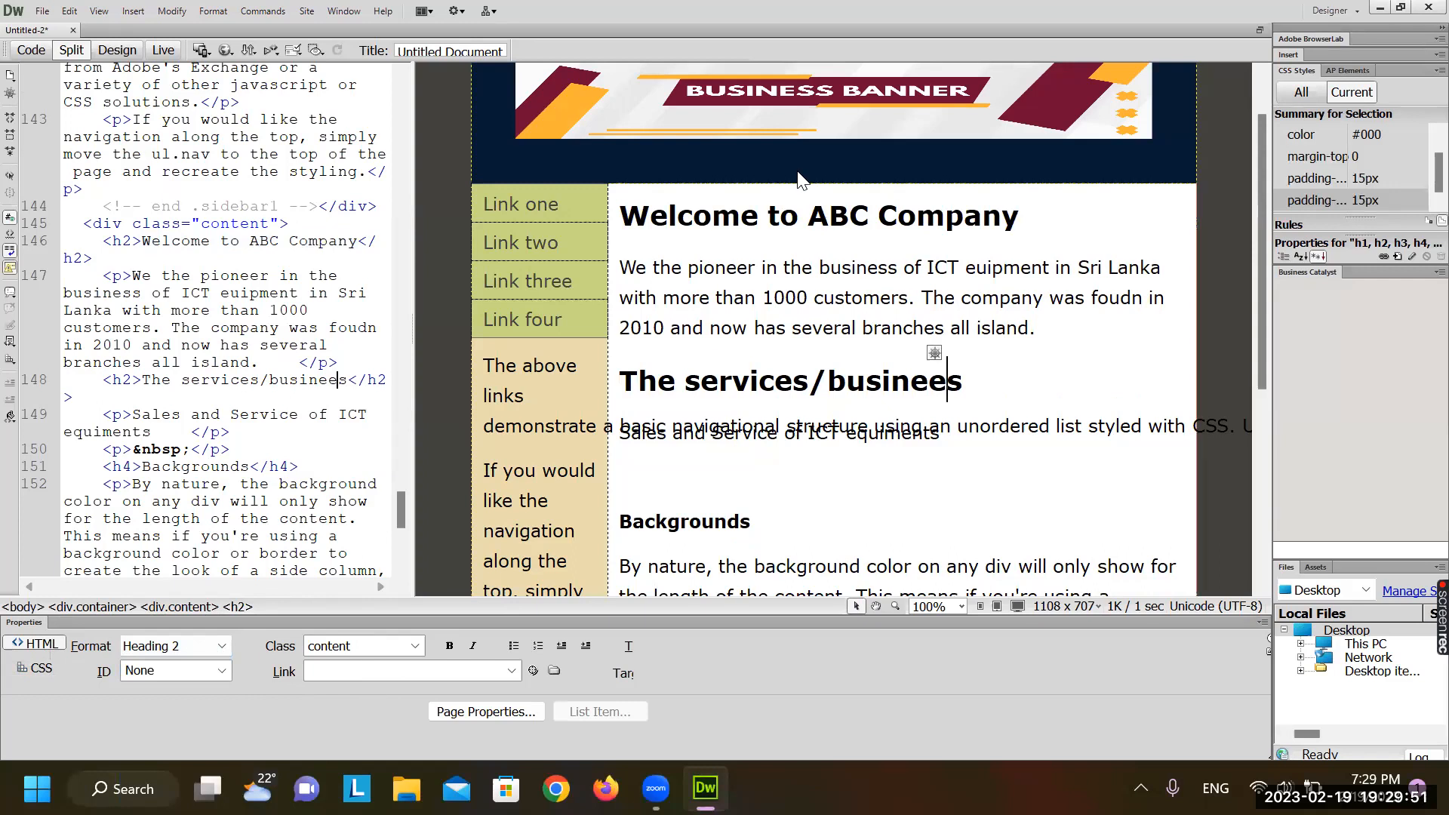
pyautogui.tripleClick(766, 202)
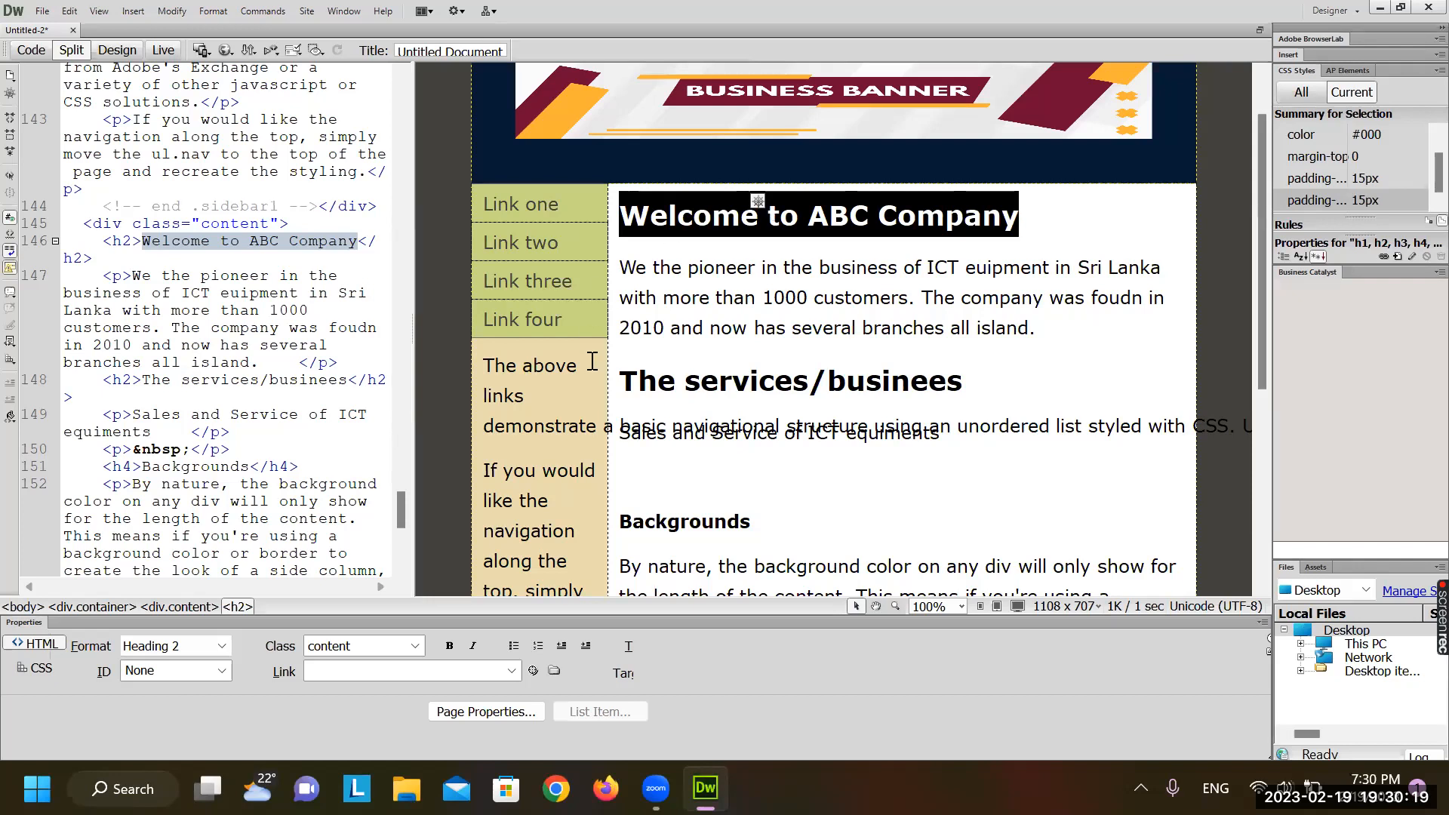
# Browse the head and style code, then return to the body rule with its #42413C background
pyautogui.moveTo(405, 521); pyautogui.dragTo(270, 58)
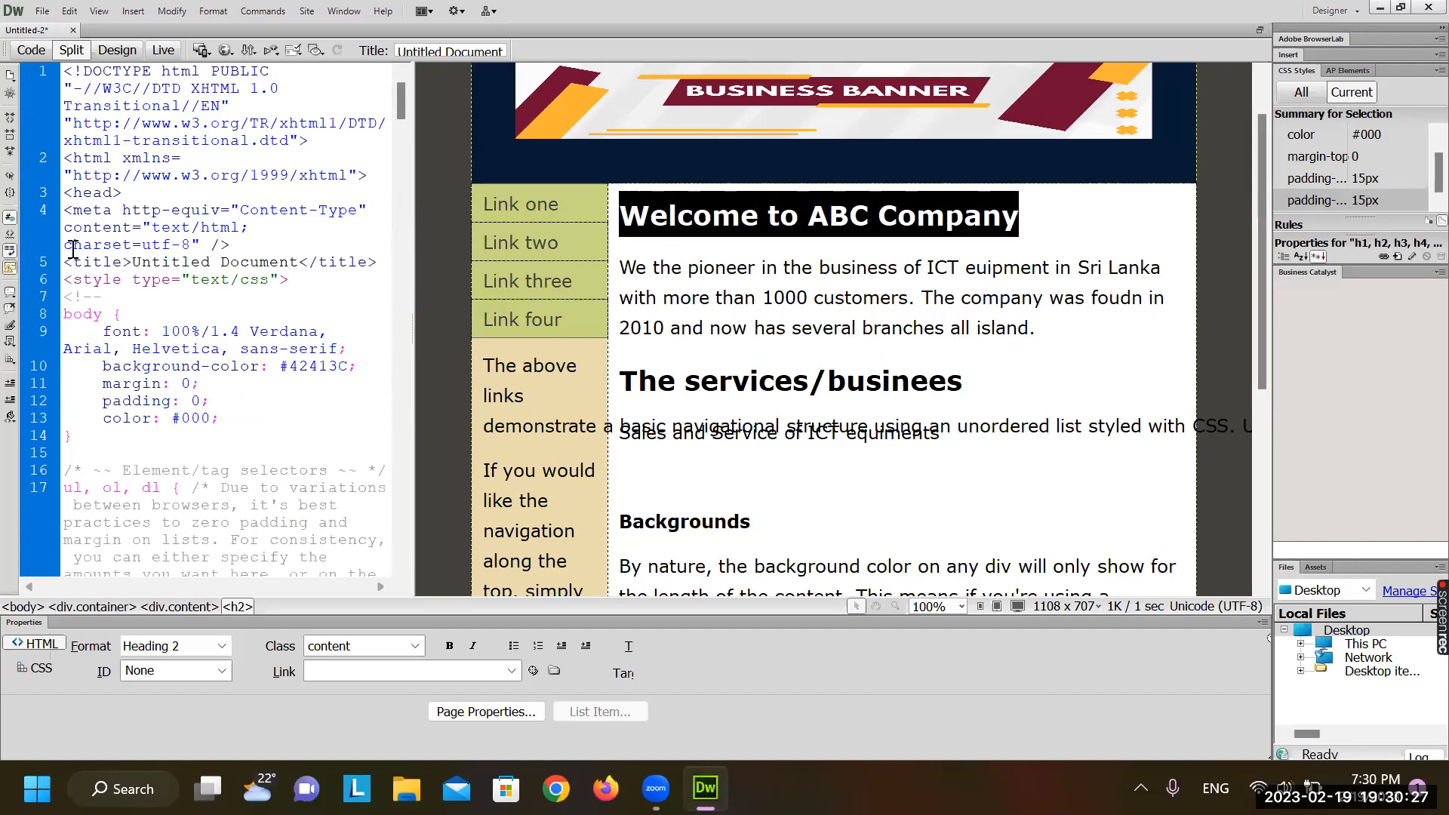
pyautogui.moveTo(64, 193); pyautogui.dragTo(163, 211)
pyautogui.moveTo(201, 292); pyautogui.dragTo(291, 442)
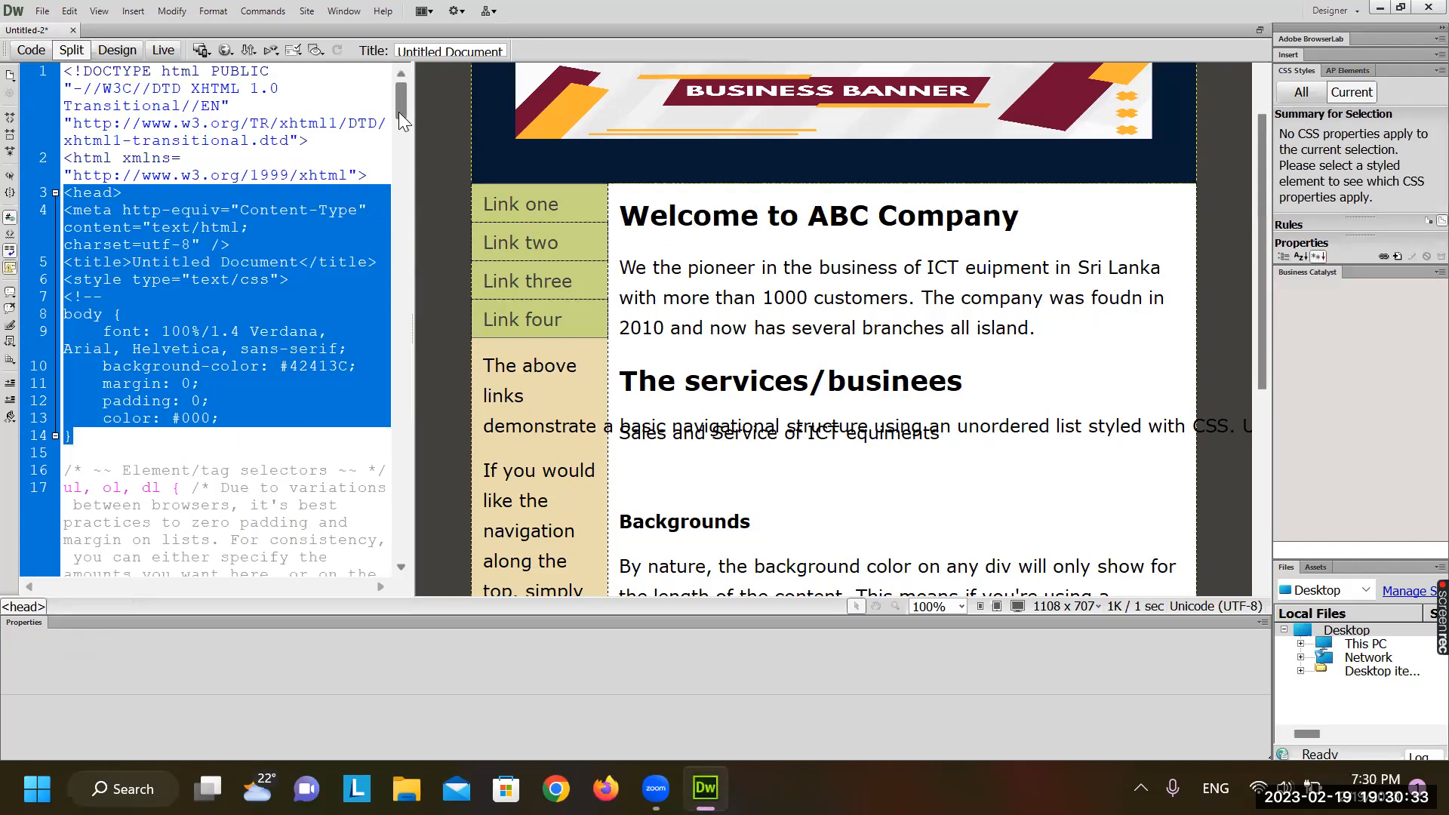
pyautogui.moveTo(398, 112); pyautogui.dragTo(423, 301)
pyautogui.moveTo(425, 358); pyautogui.dragTo(450, 453)
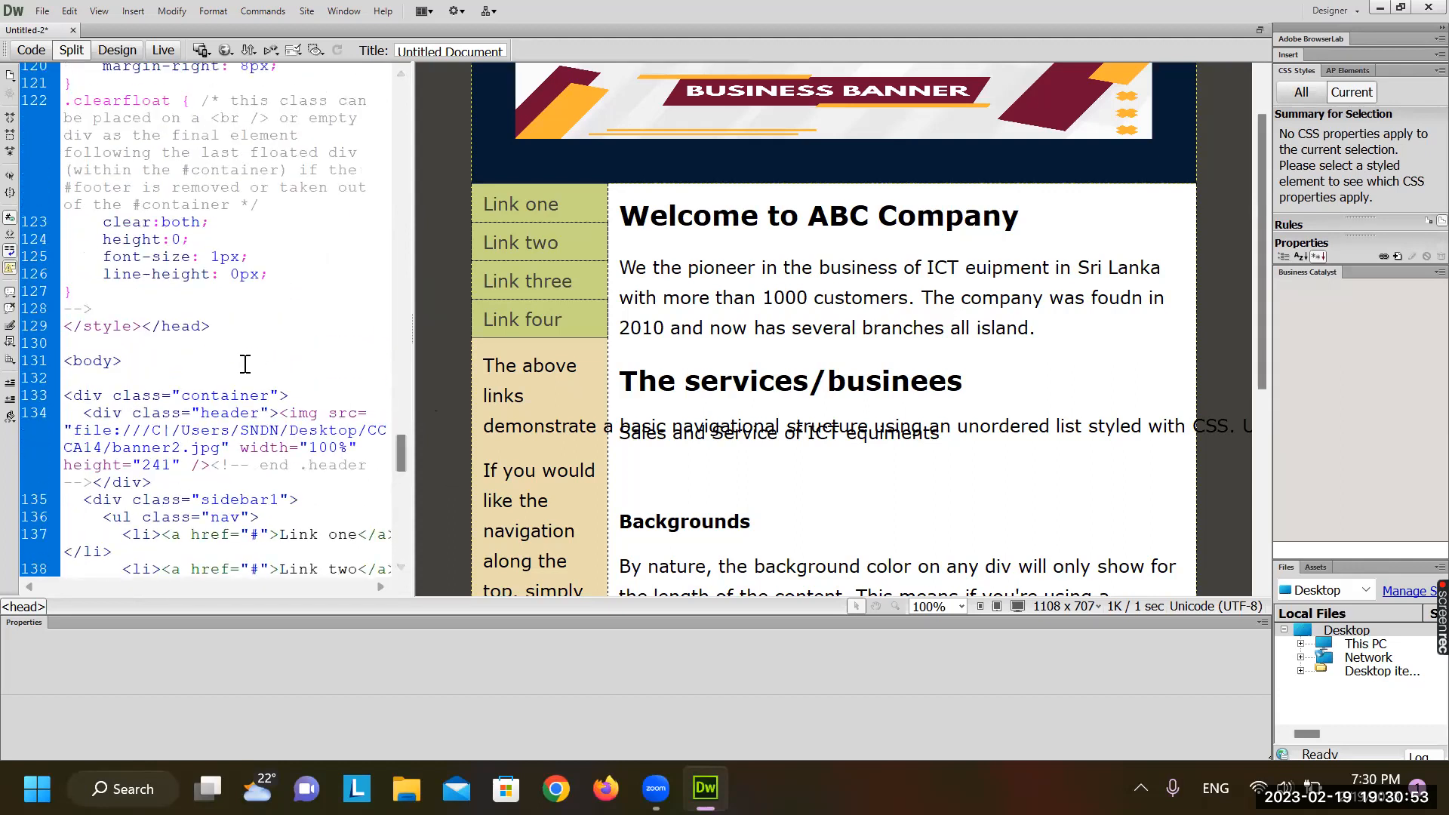
pyautogui.click(150, 332)
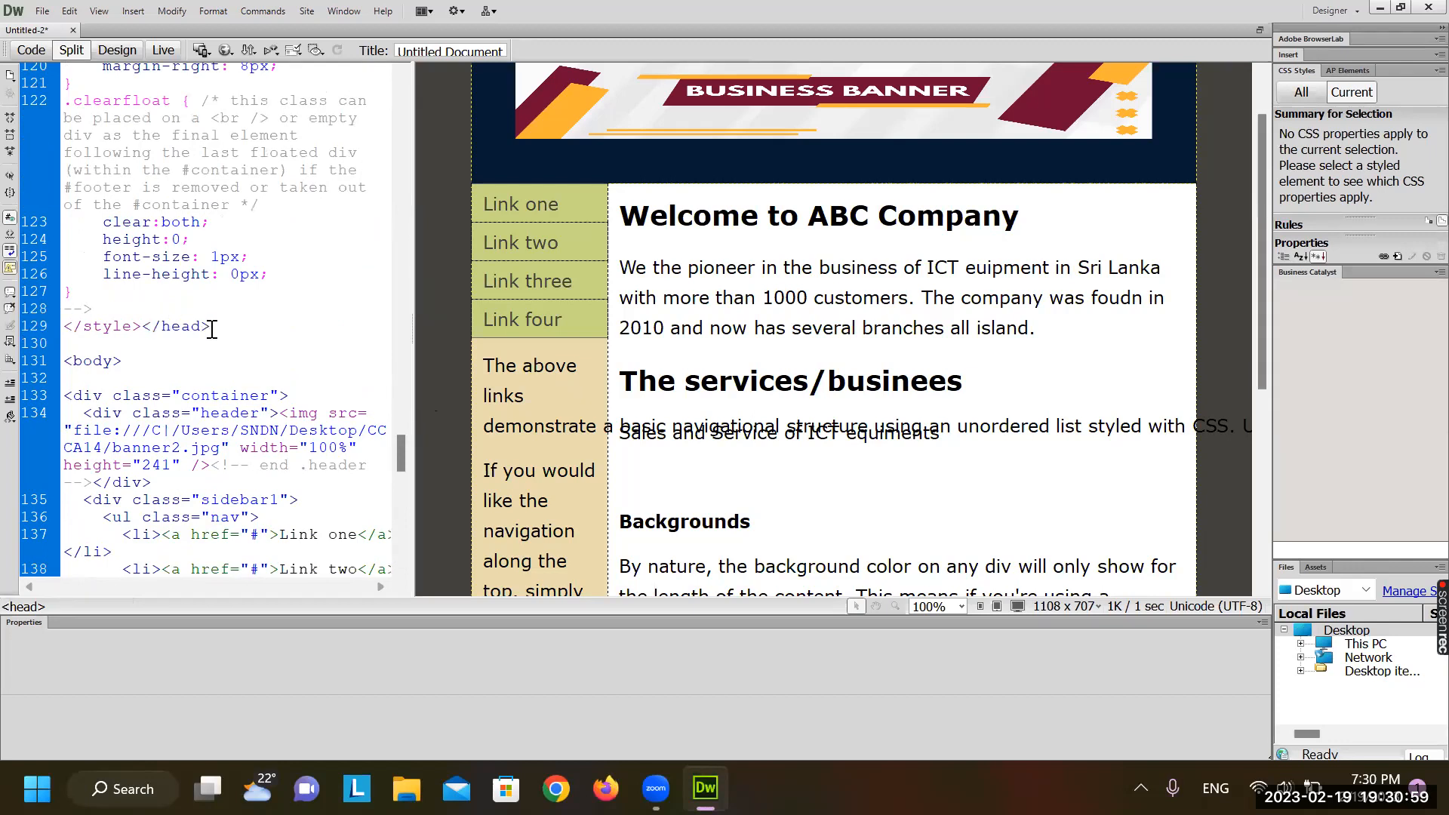
pyautogui.moveTo(217, 332); pyautogui.dragTo(12, 98)
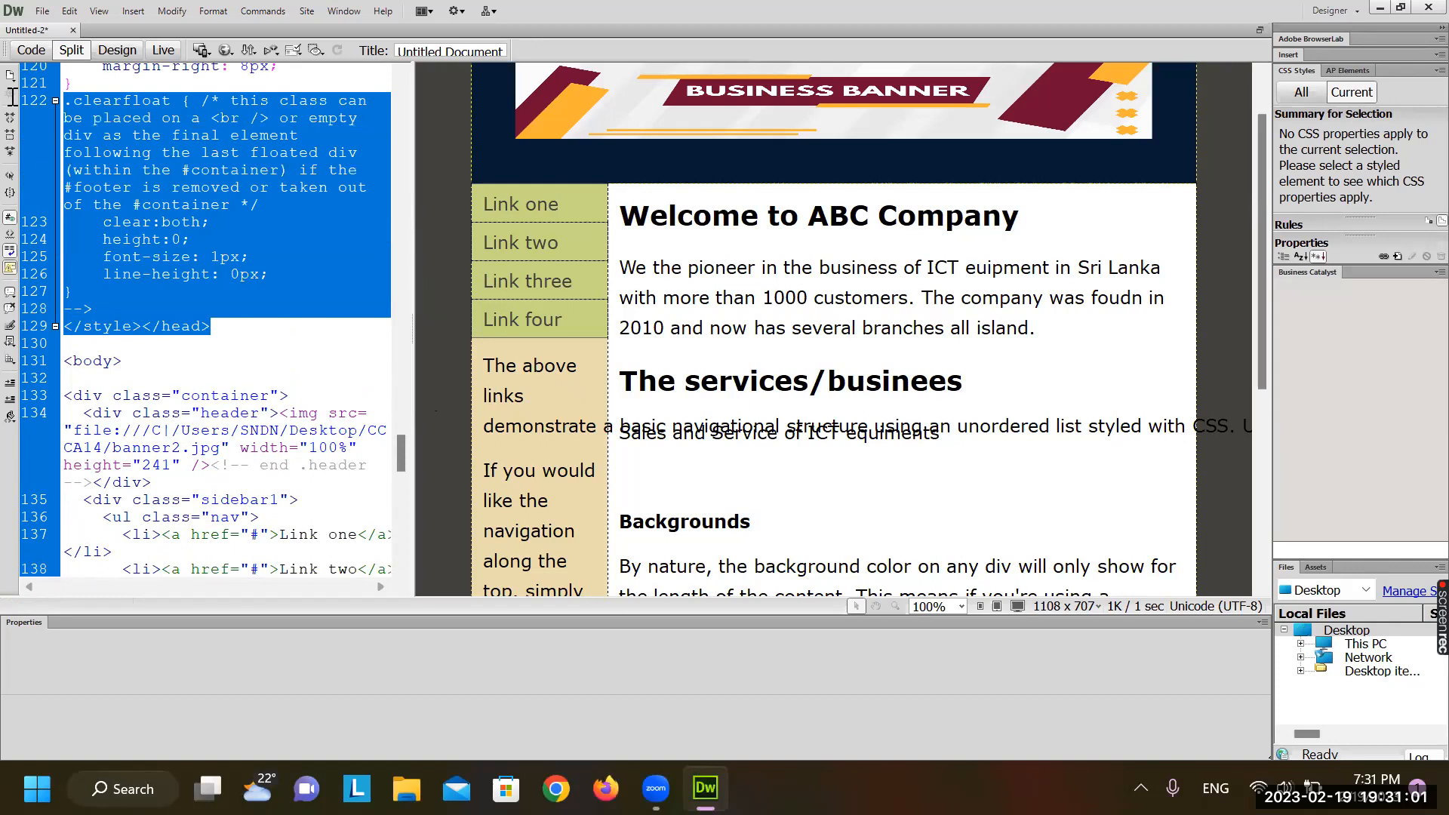
pyautogui.doubleClick(88, 326)
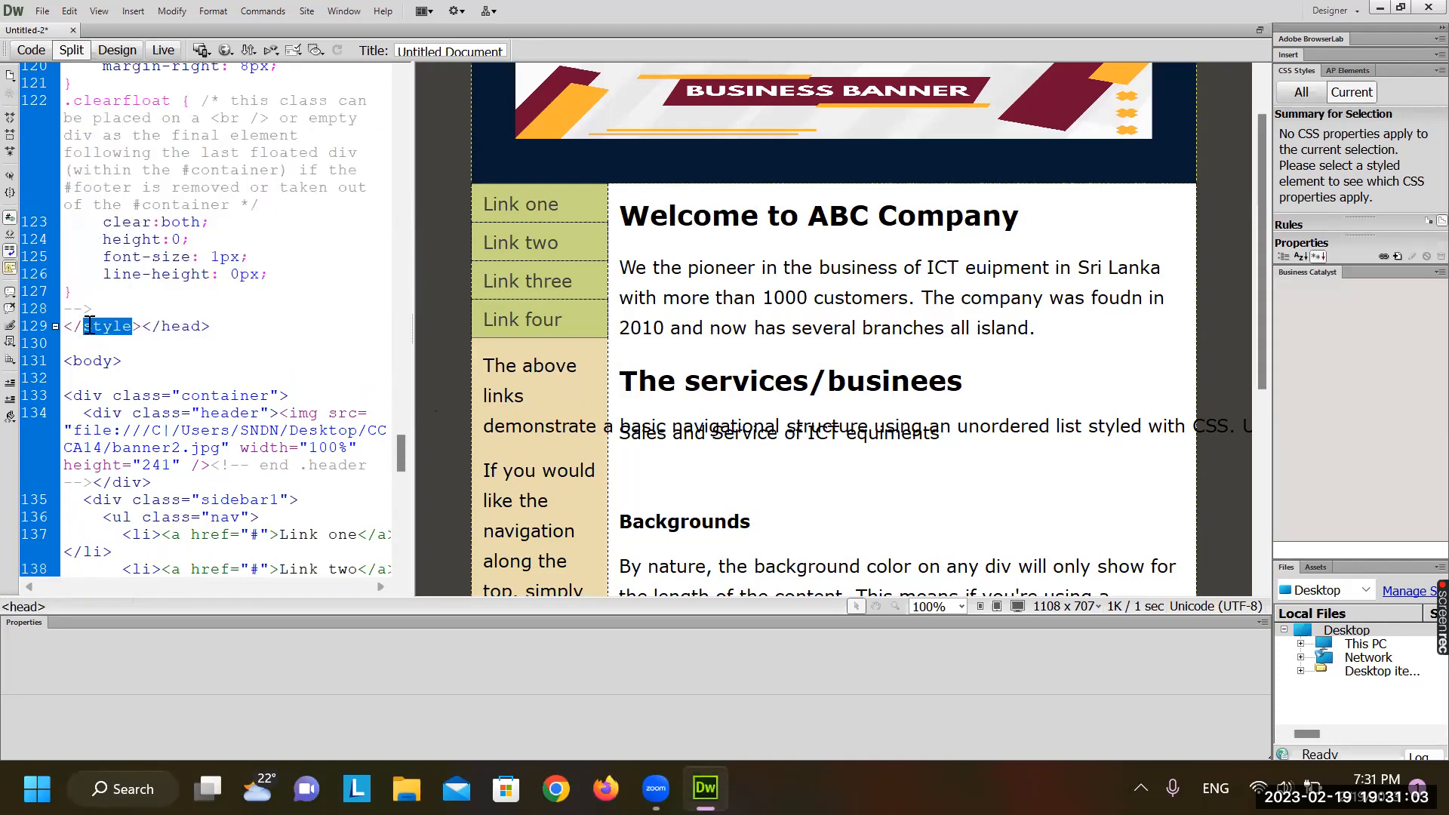
pyautogui.tripleClick(165, 343)
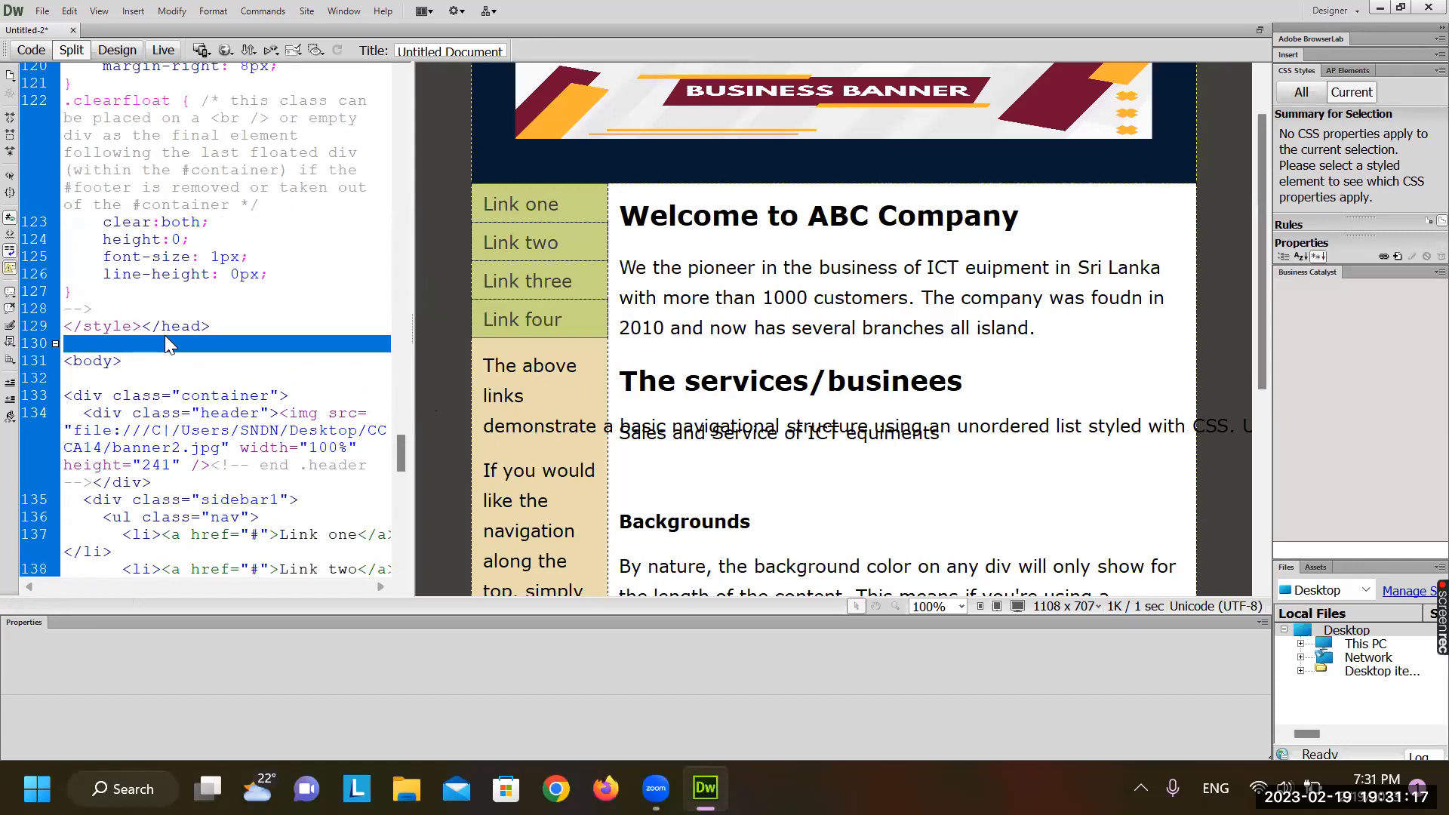
pyautogui.scroll(10, 117, 223)
pyautogui.scroll(10, 117, 222)
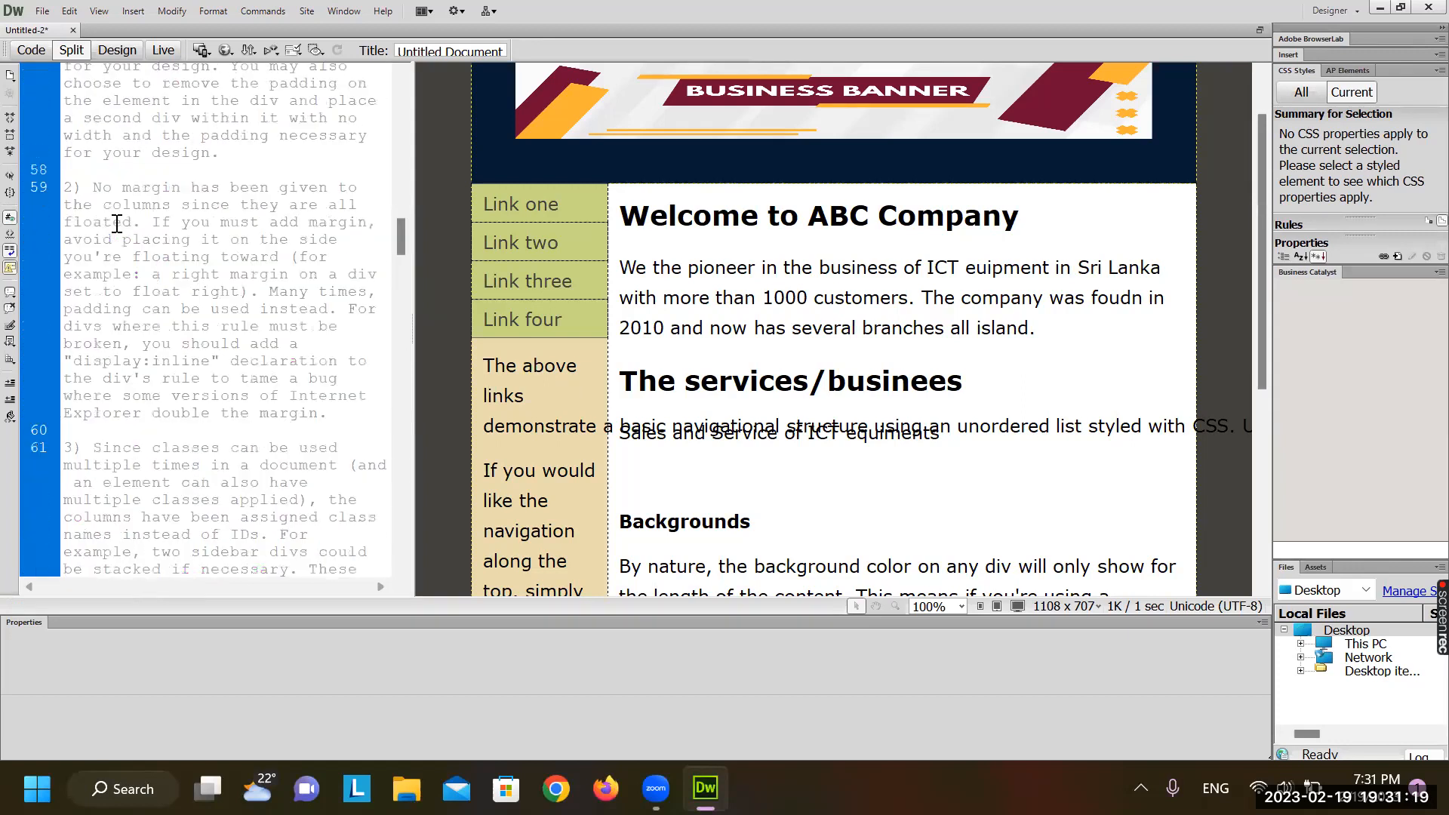
pyautogui.scroll(15, 117, 223)
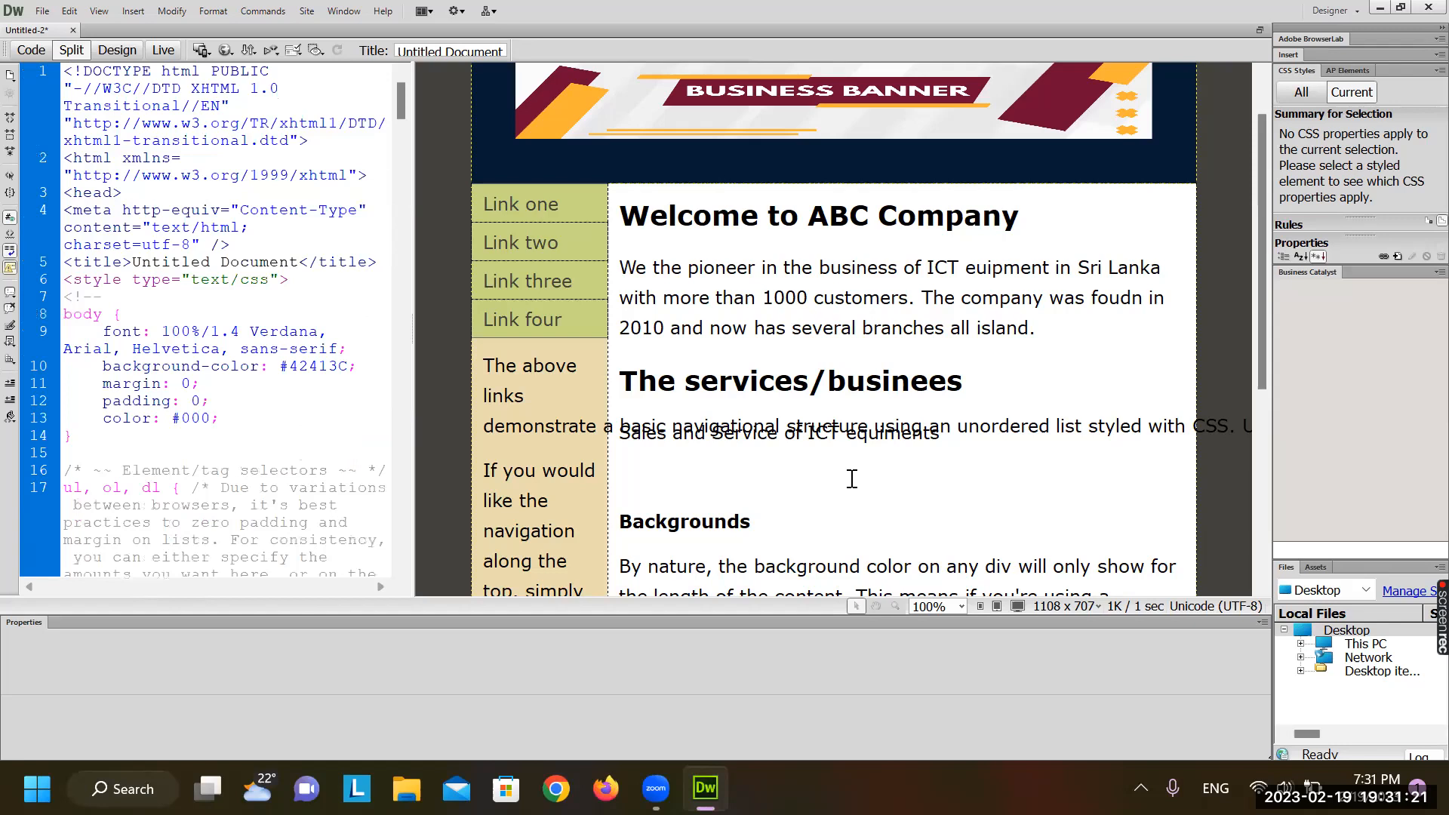
pyautogui.click(829, 376)
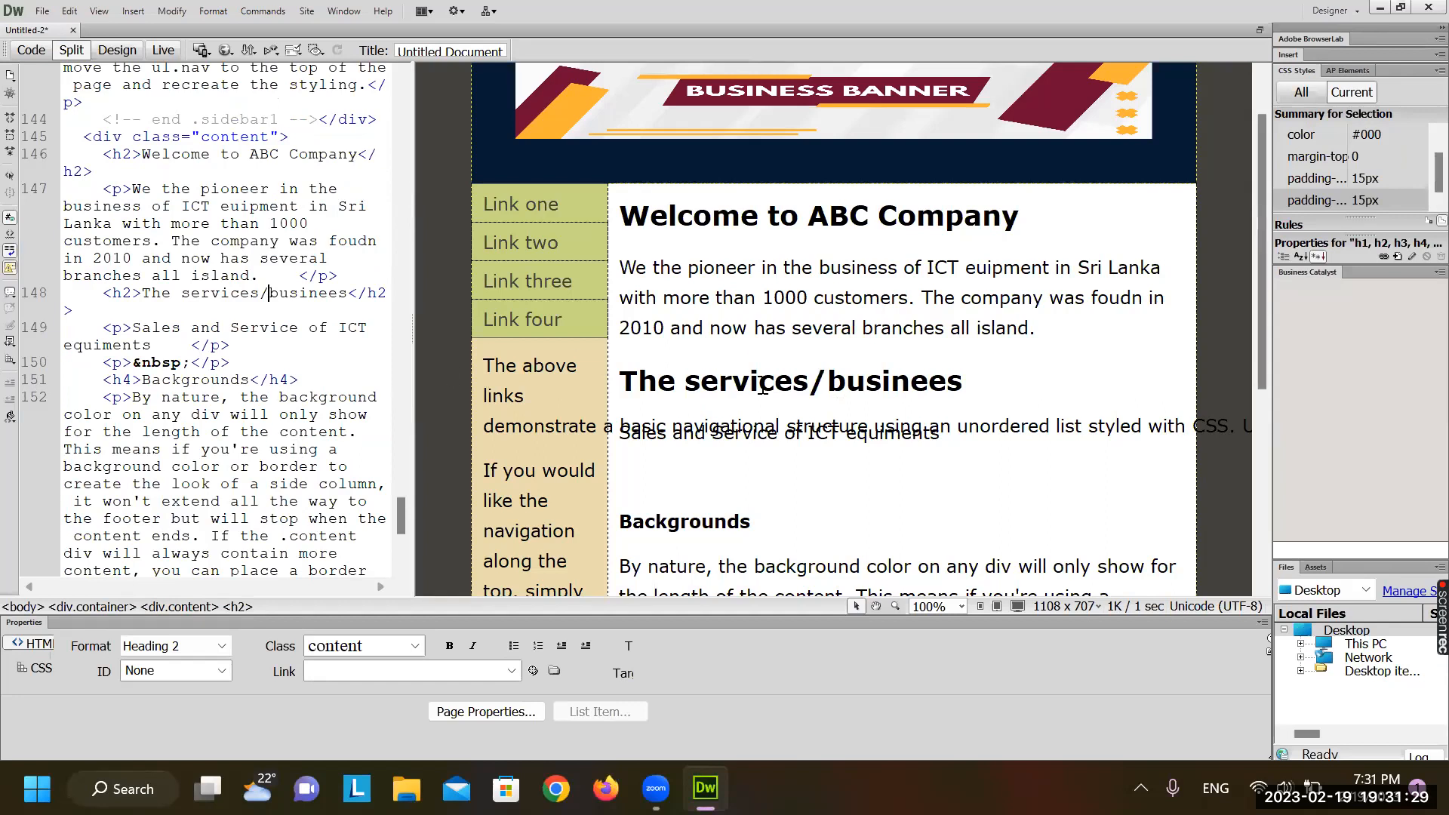
pyautogui.scroll(20, 111, 233)
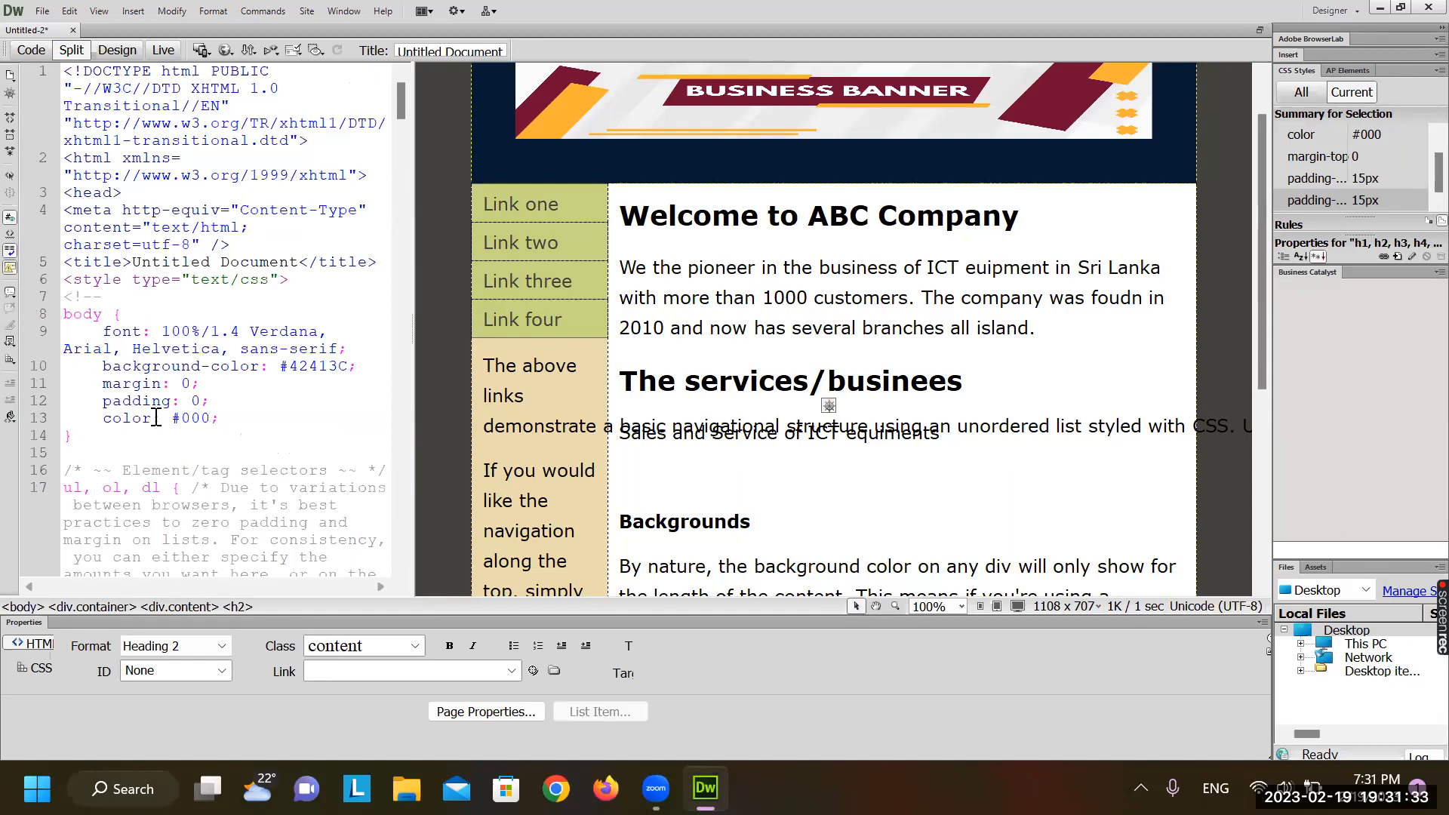
pyautogui.click(266, 375)
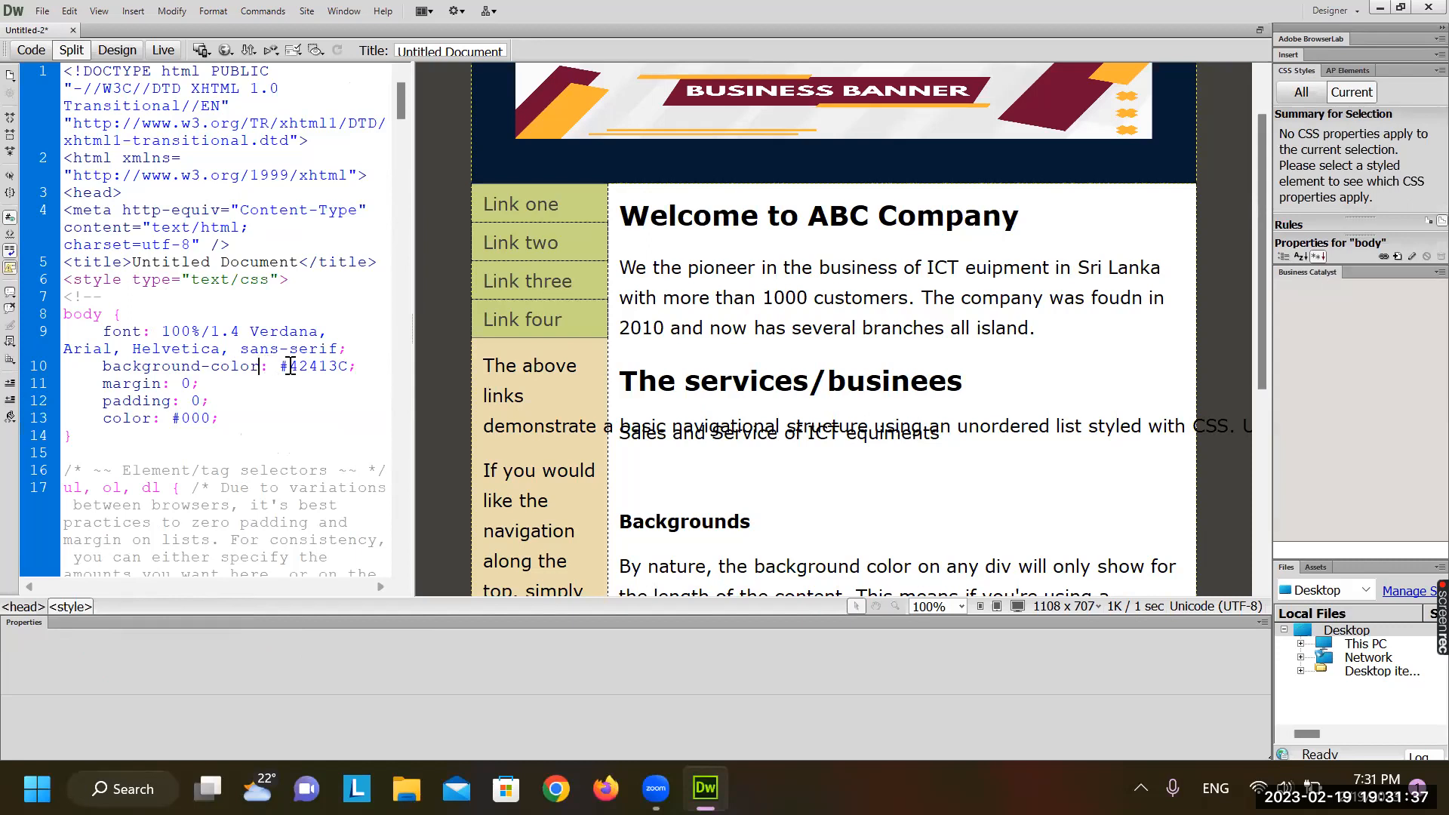
pyautogui.doubleClick(293, 368)
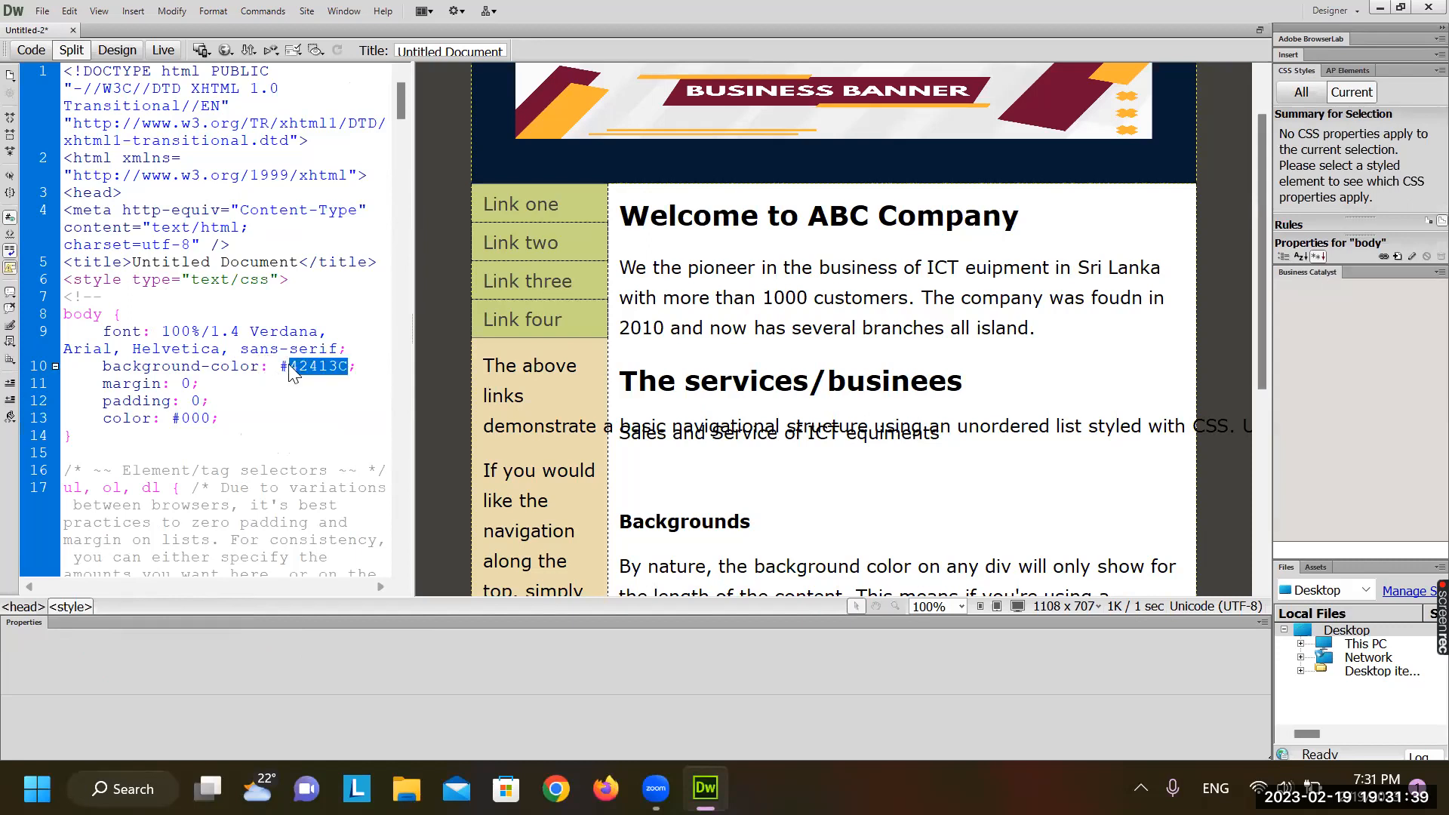
pyautogui.doubleClick(195, 420)
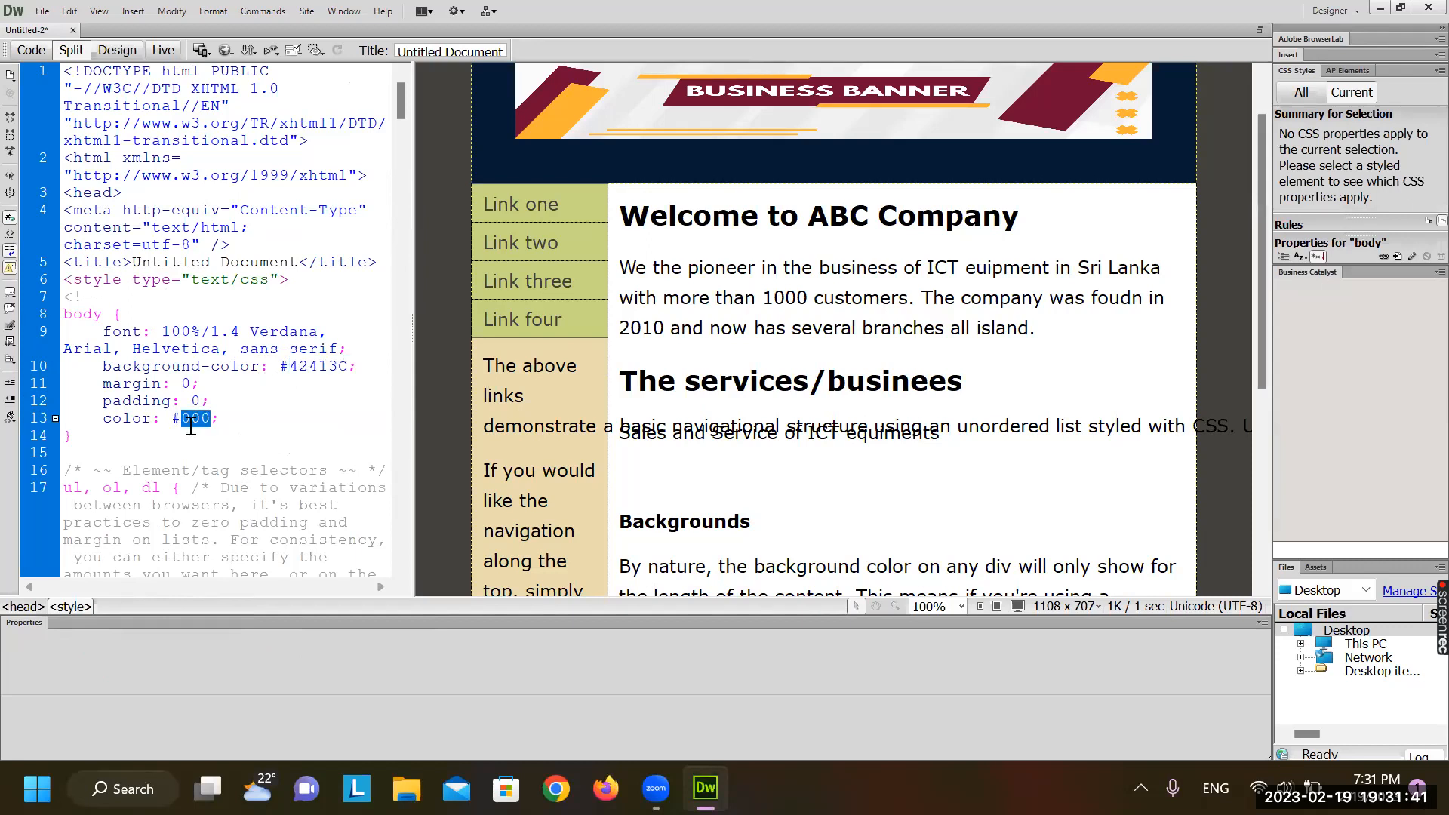
pyautogui.click(307, 366)
pyautogui.moveTo(281, 365); pyautogui.dragTo(347, 368)
pyautogui.press('BackSpace')
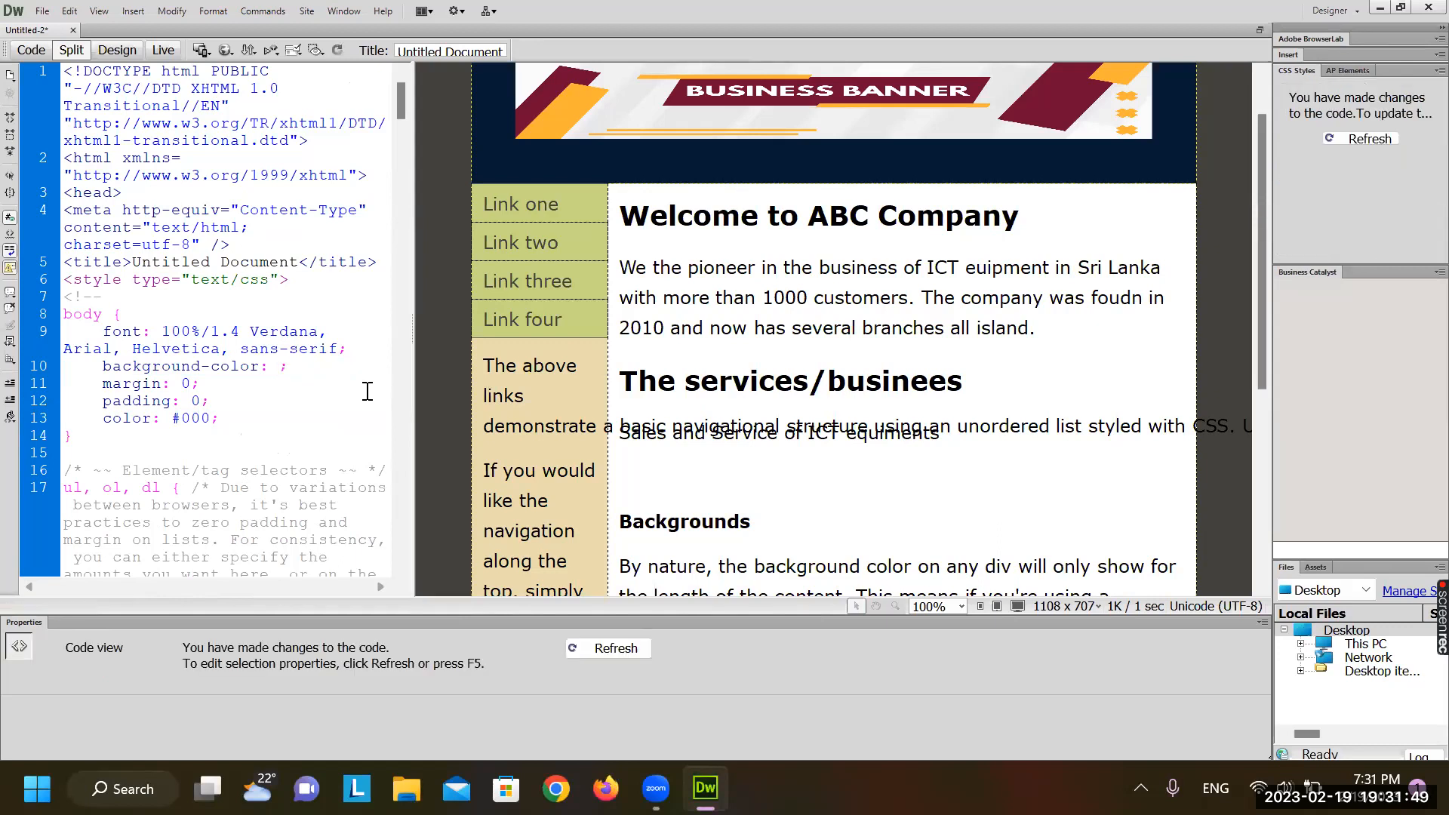
pyautogui.hotkey('ctrl', 'z')
pyautogui.click(296, 366)
pyautogui.click(693, 276)
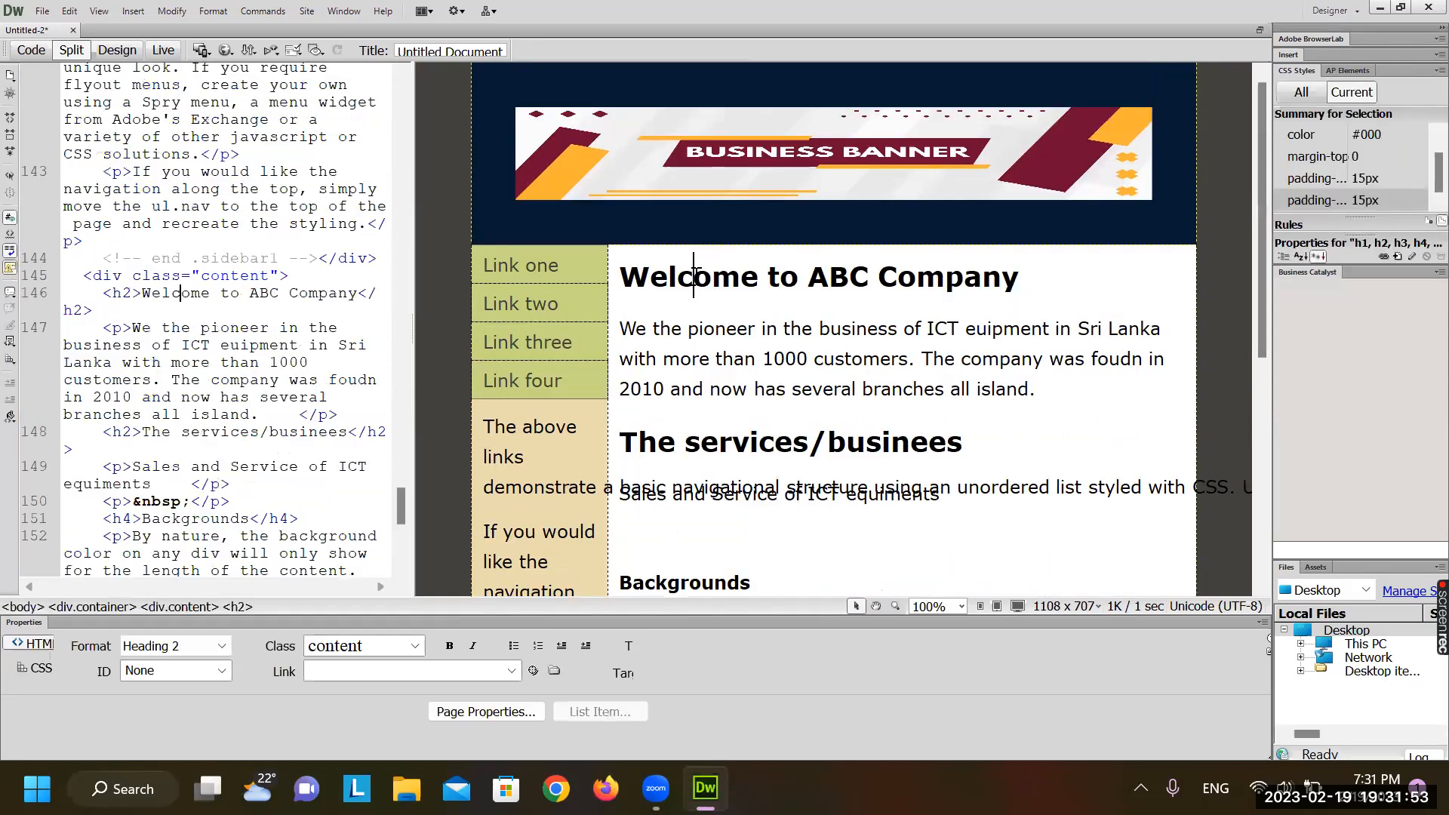
pyautogui.click(212, 10)
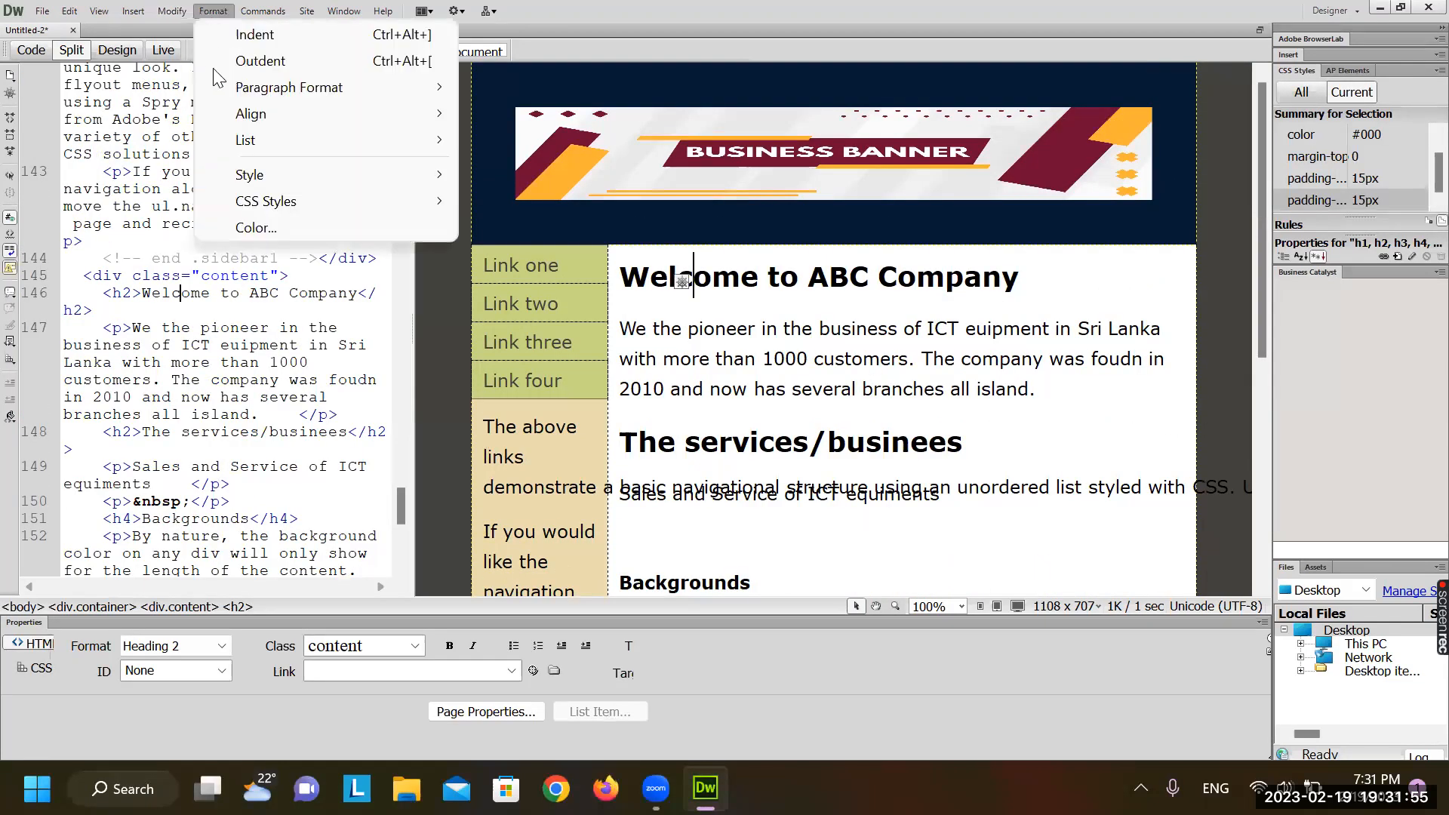
pyautogui.click(289, 225)
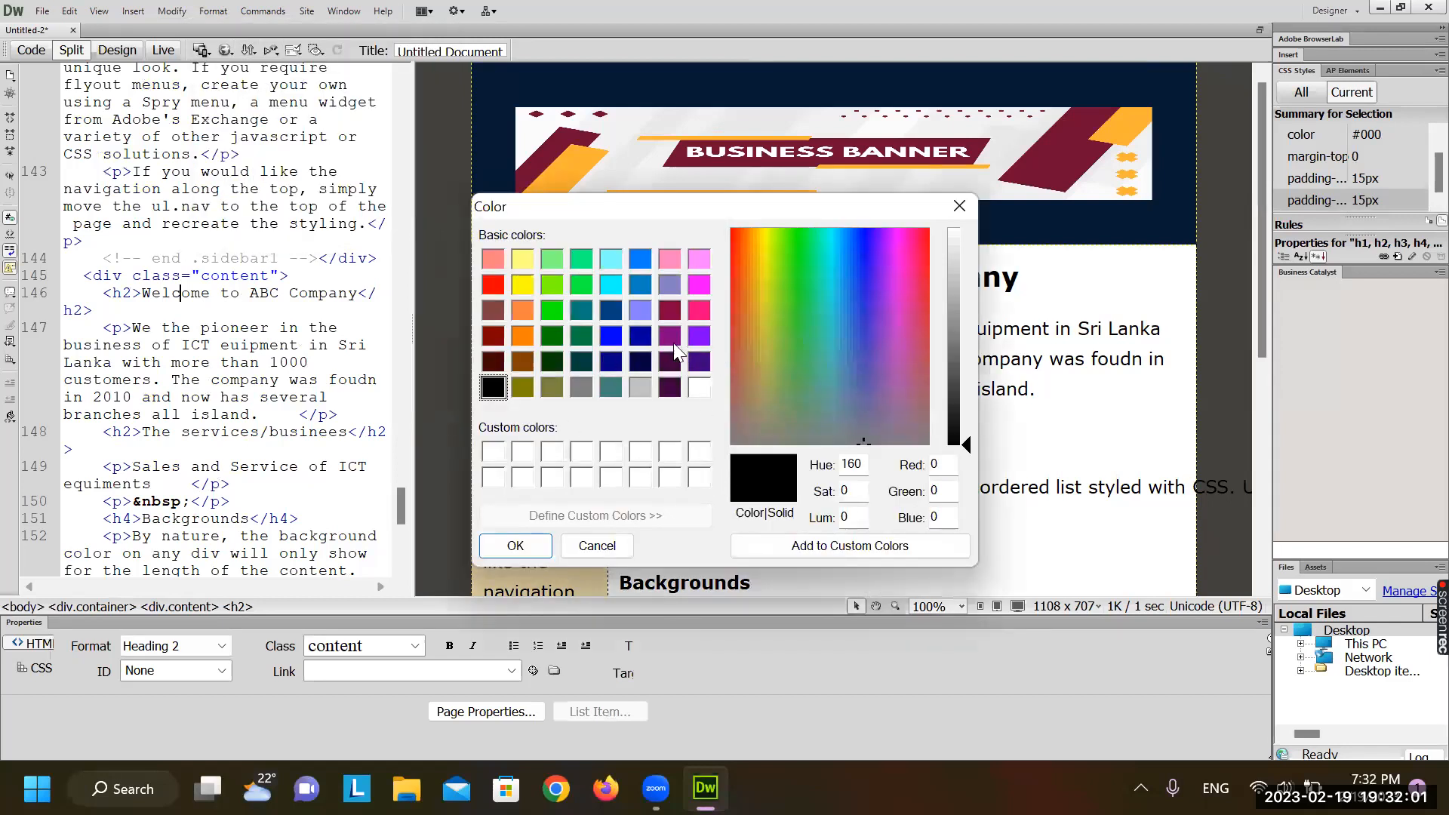
pyautogui.click(600, 544)
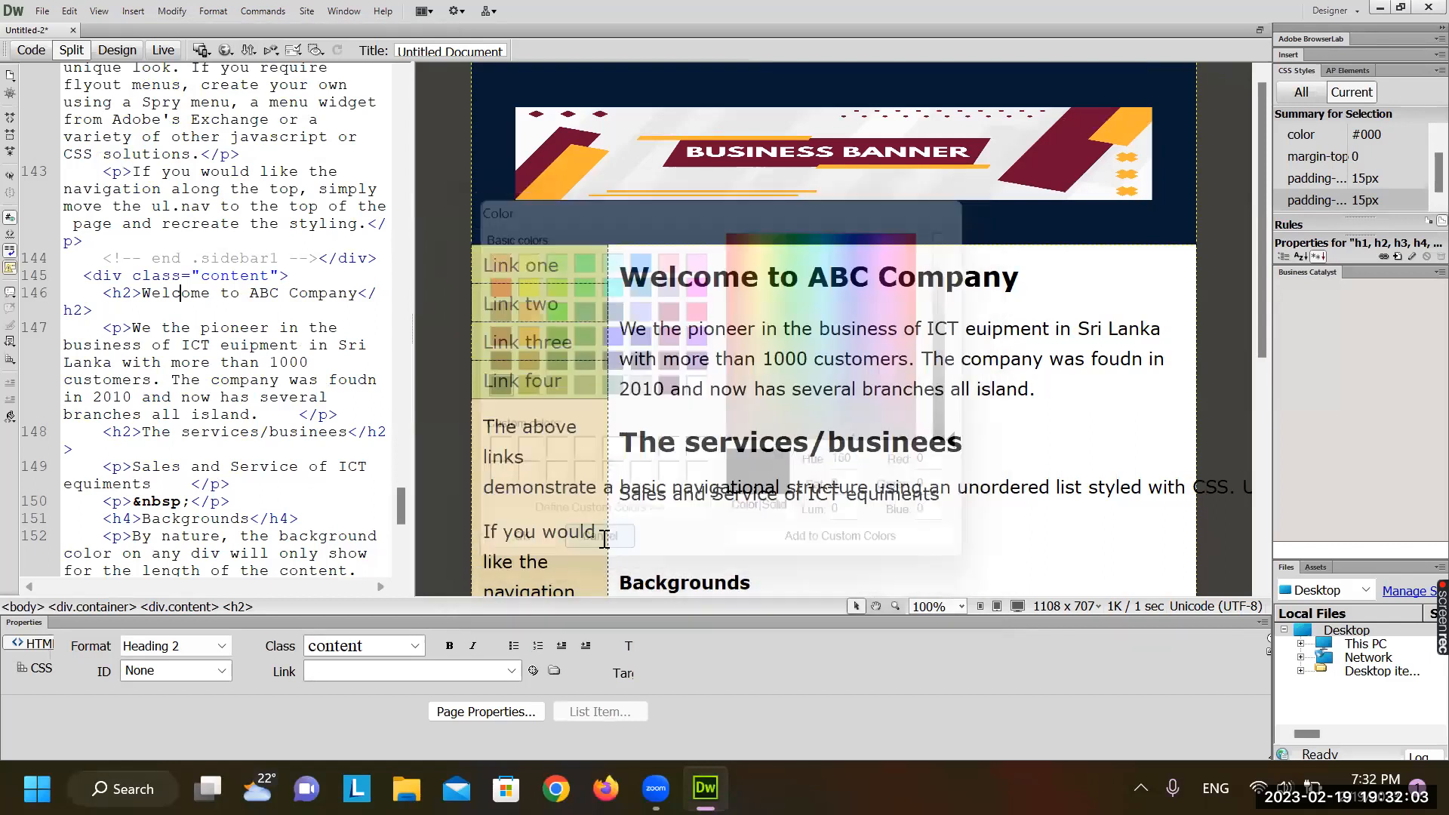
pyautogui.click(210, 12)
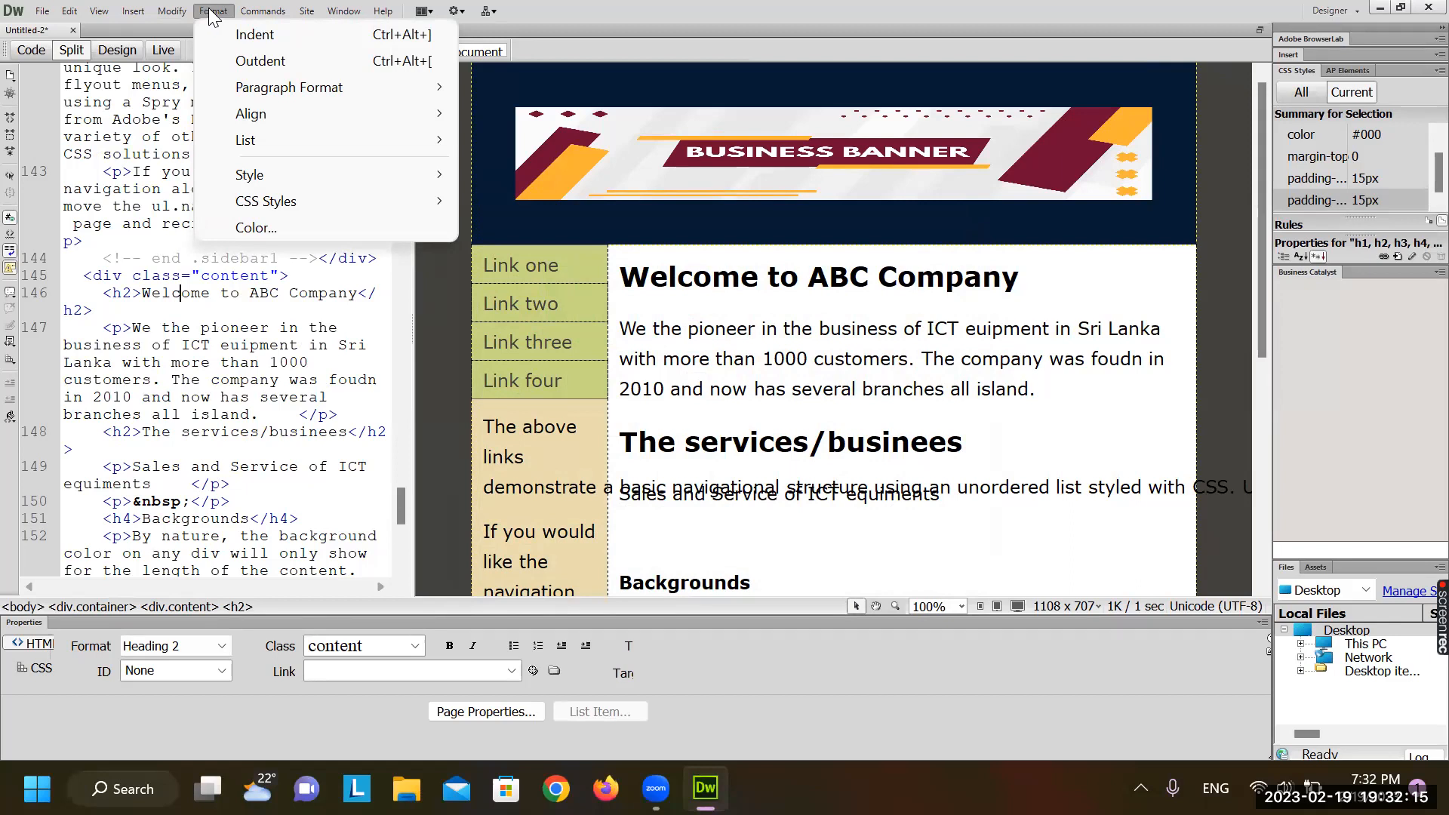
pyautogui.moveTo(263, 11)
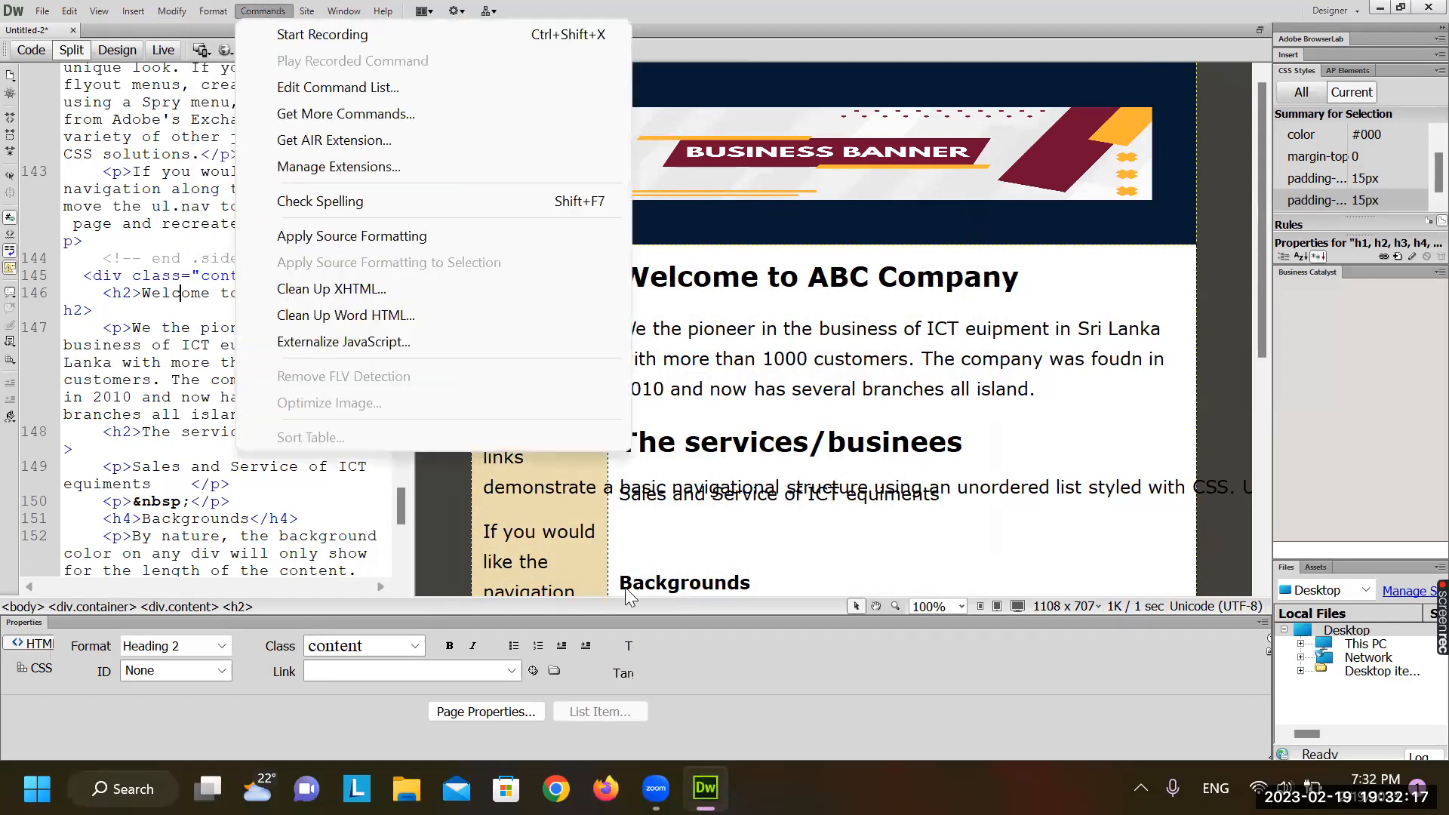
pyautogui.click(848, 487)
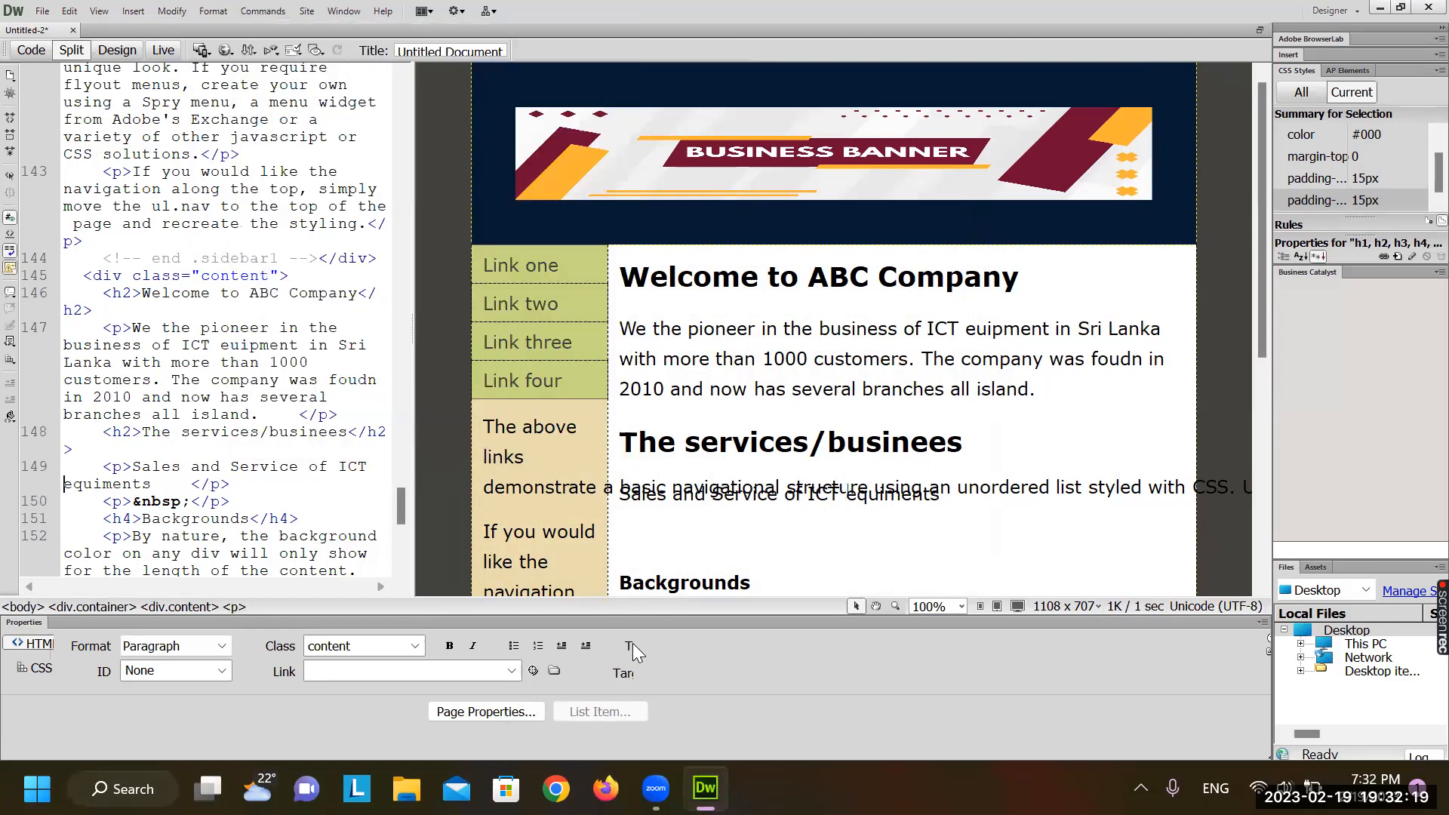
# In Page Properties, set the page background colour to orange #CC9933 and apply it
pyautogui.click(512, 714)
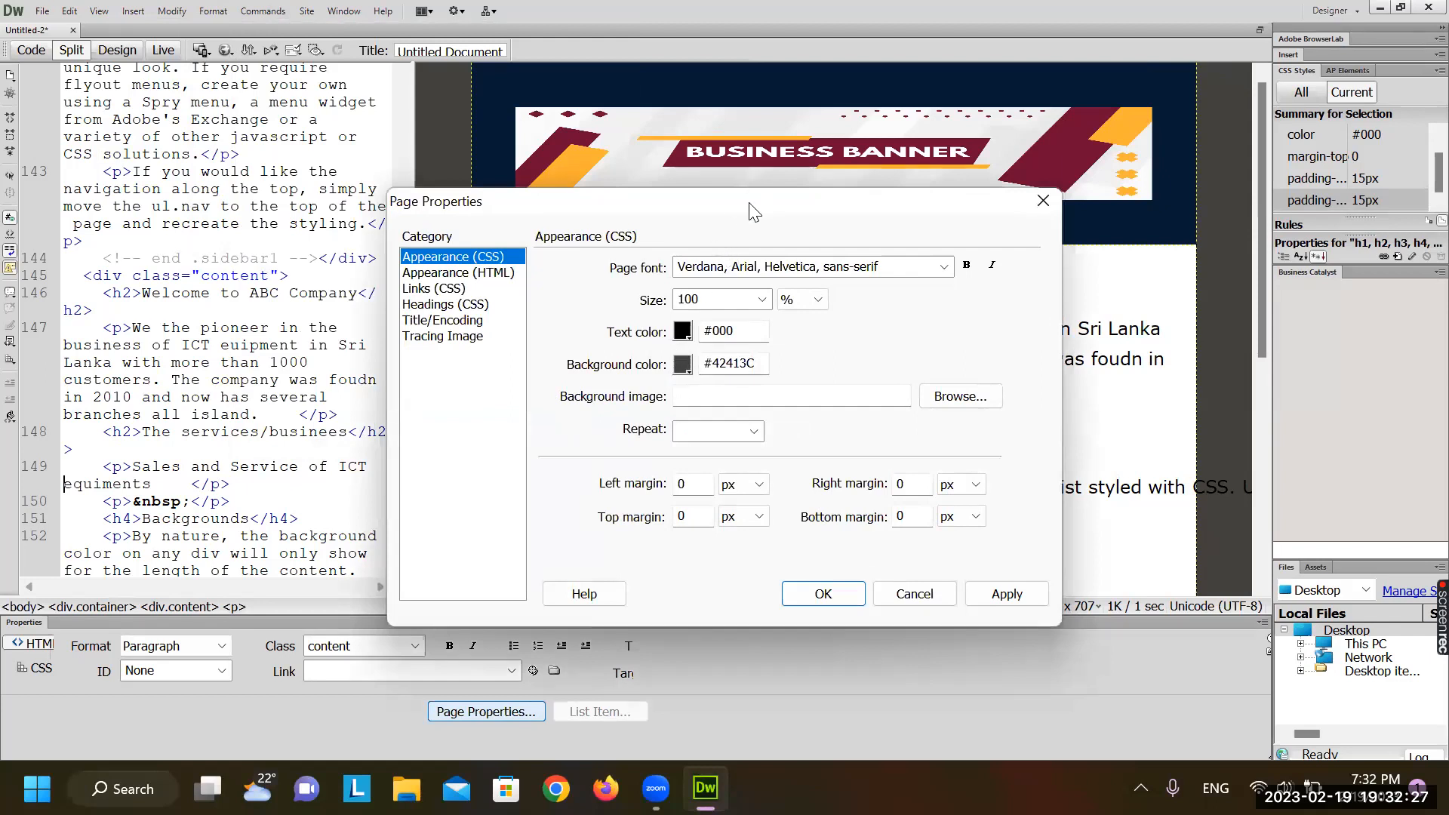
pyautogui.moveTo(752, 212); pyautogui.dragTo(385, 312)
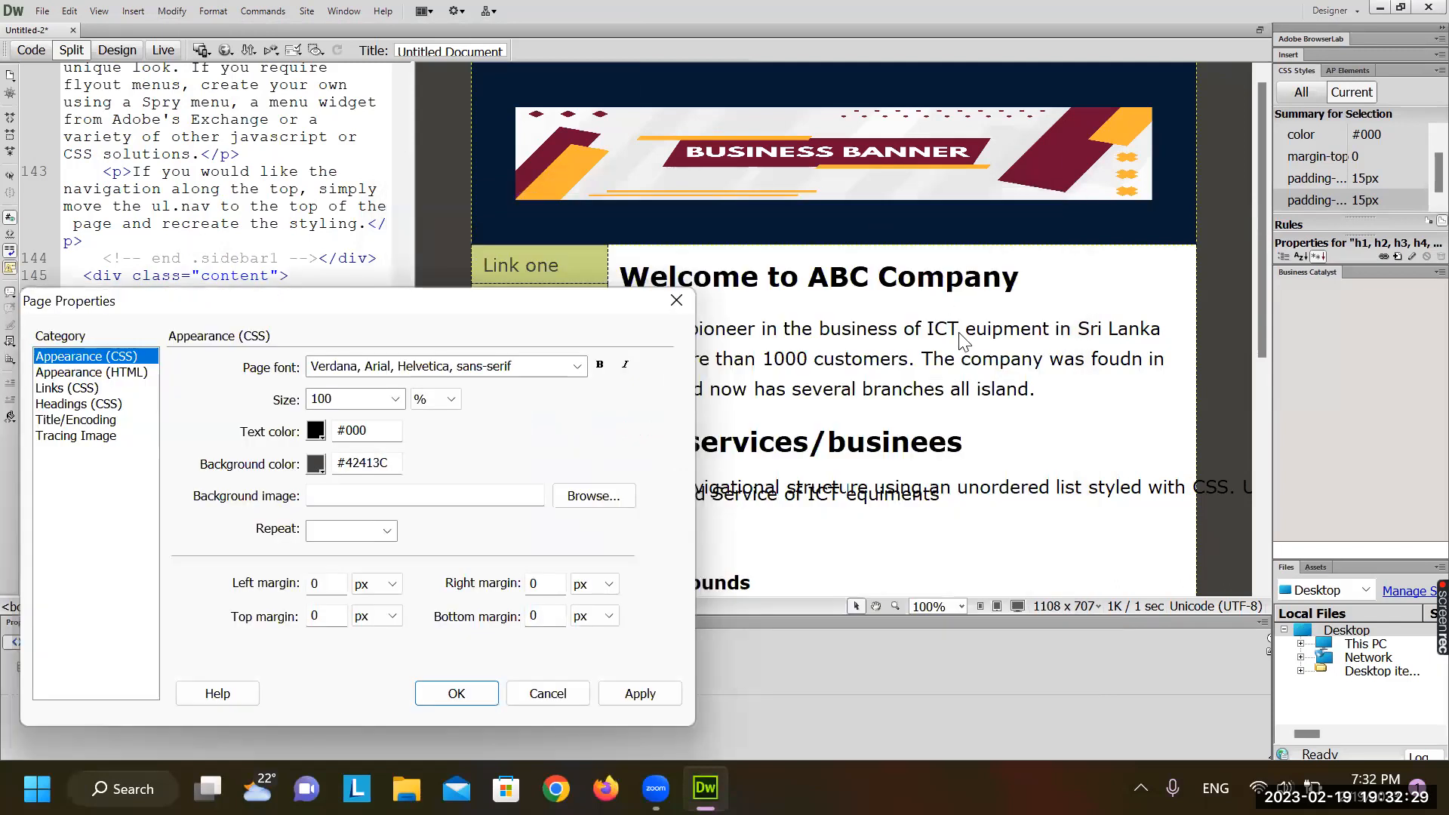
pyautogui.click(429, 252)
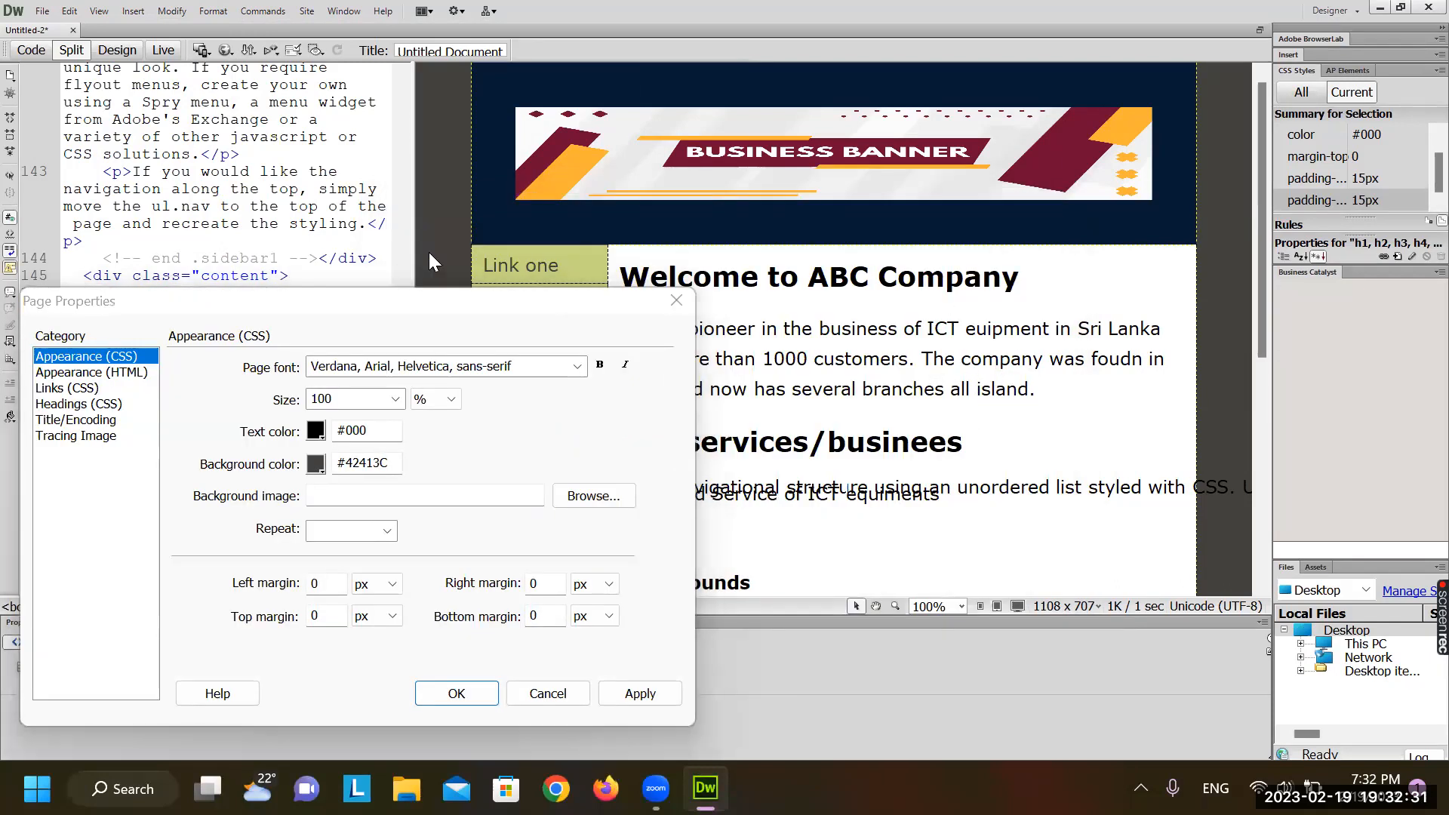
pyautogui.click(320, 462)
pyautogui.press('Escape')
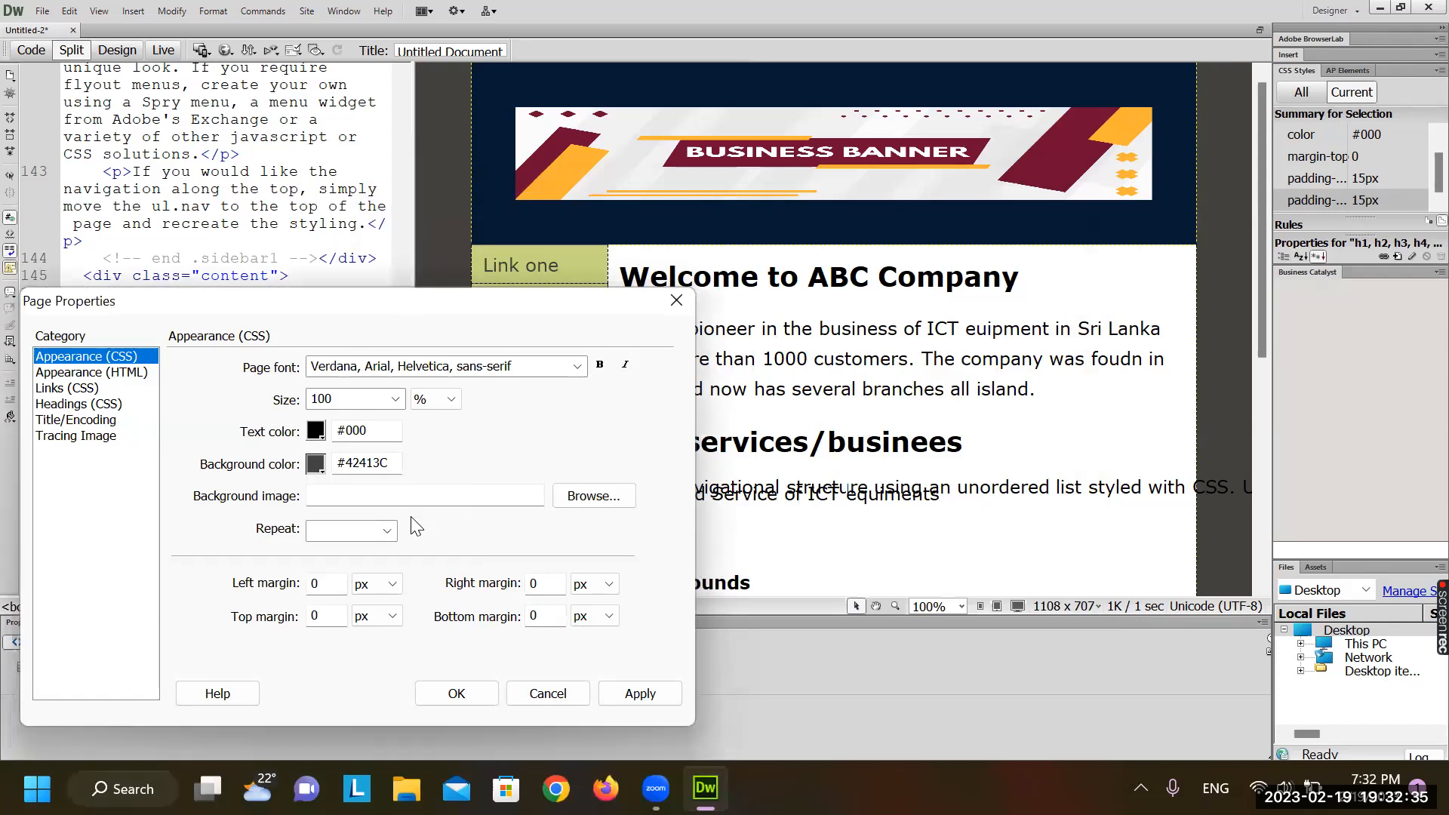
pyautogui.click(656, 699)
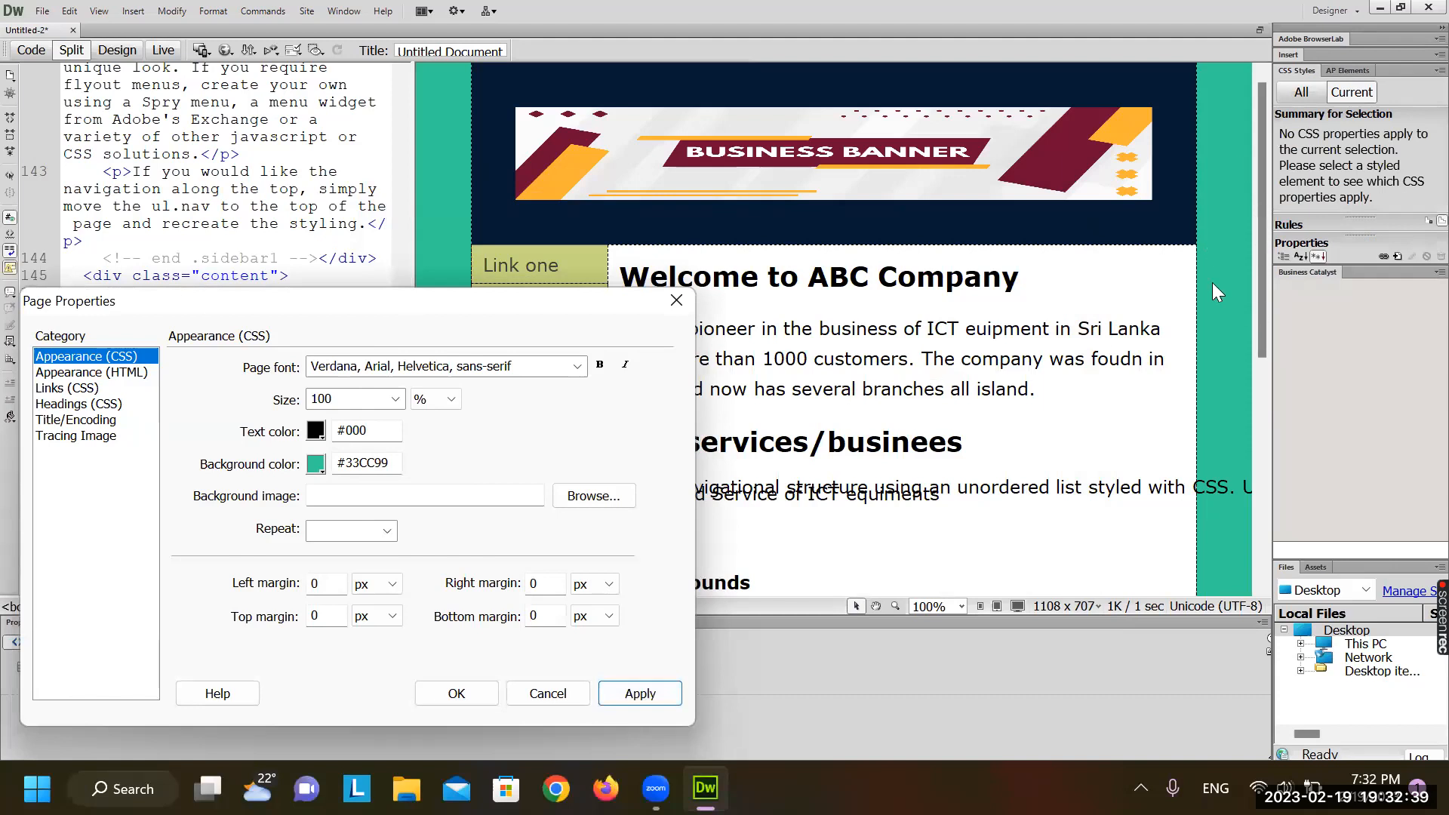
pyautogui.click(318, 463)
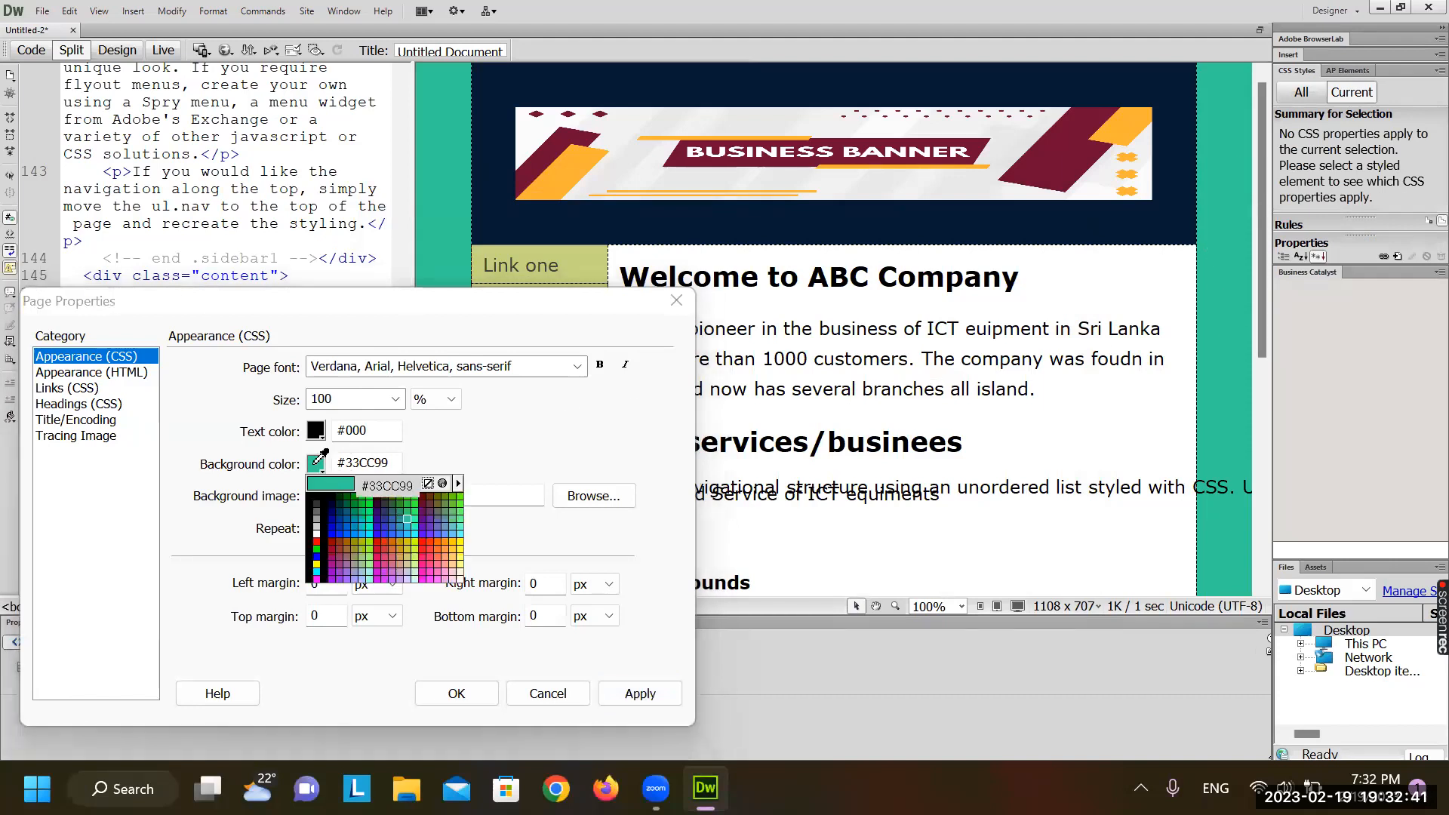
pyautogui.click(408, 520)
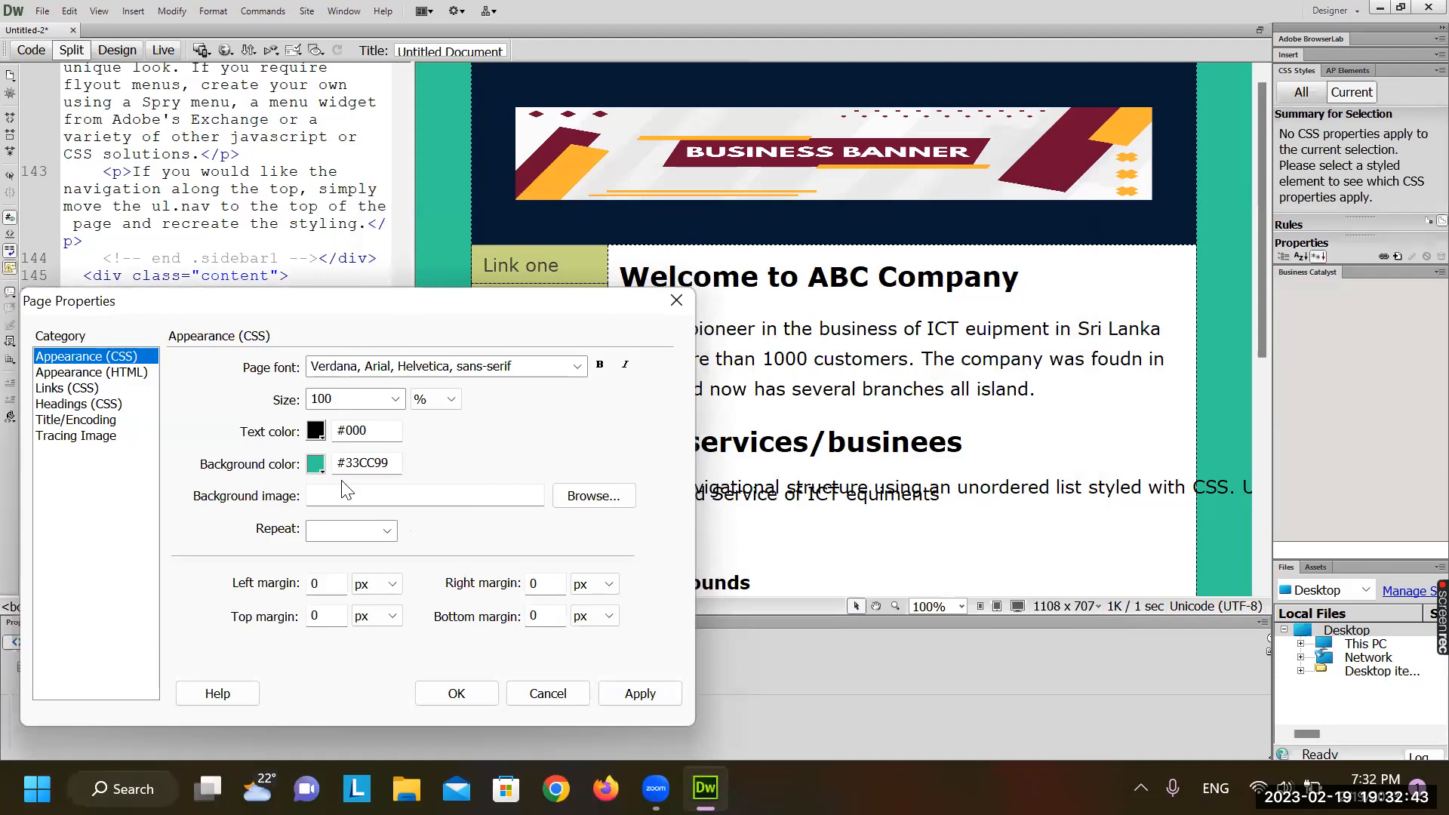
pyautogui.click(318, 463)
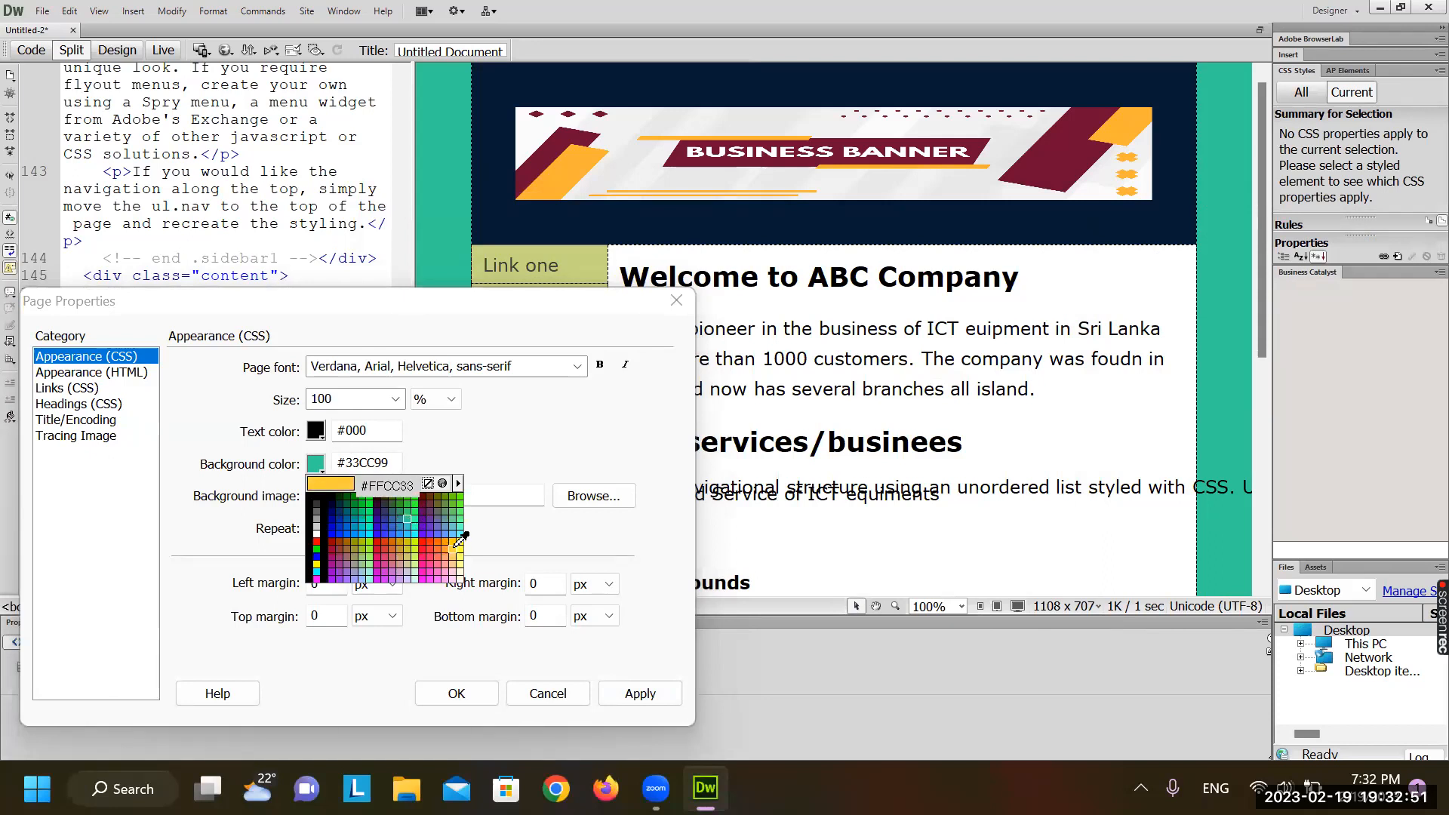
pyautogui.click(400, 548)
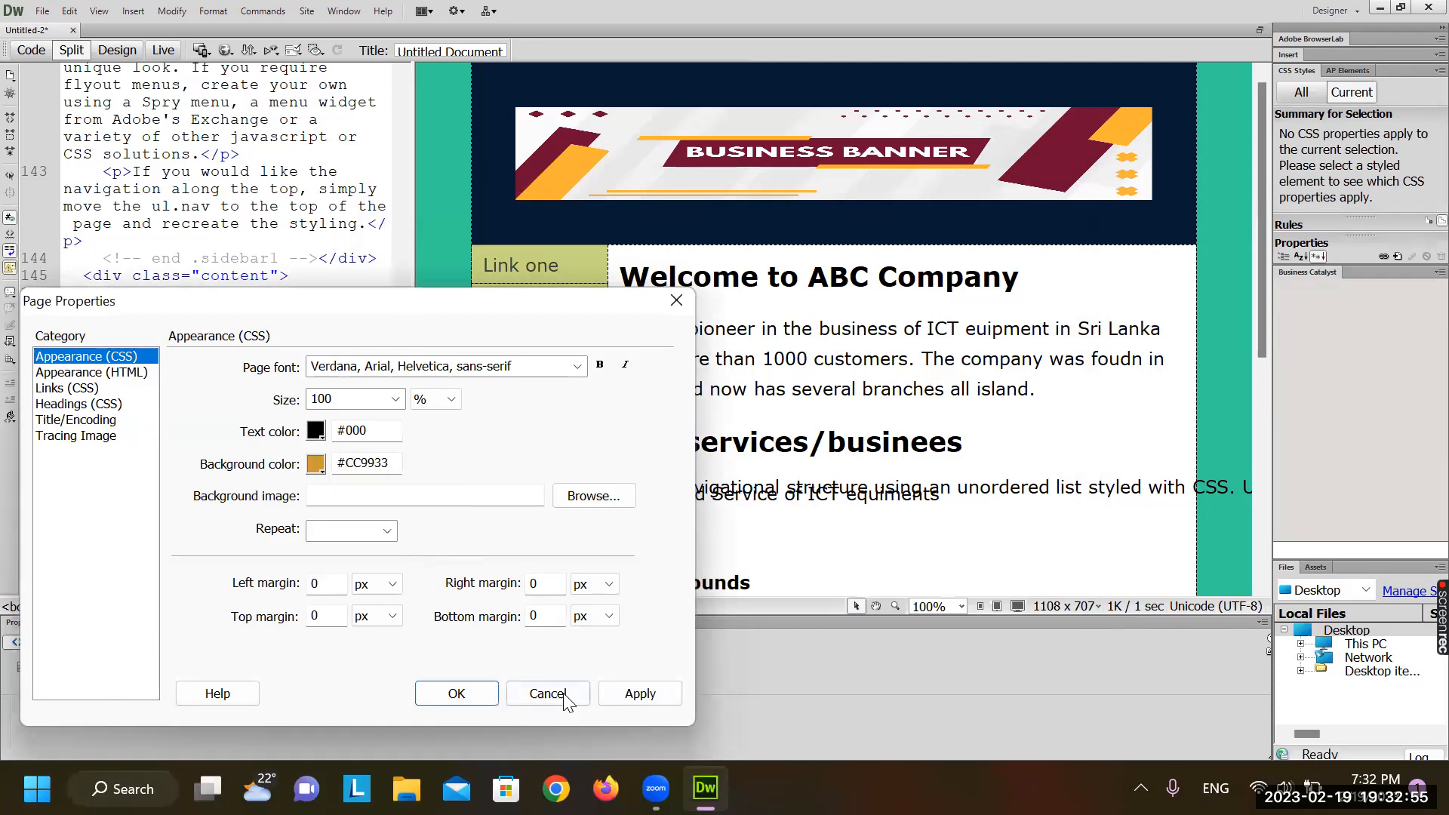
pyautogui.click(634, 693)
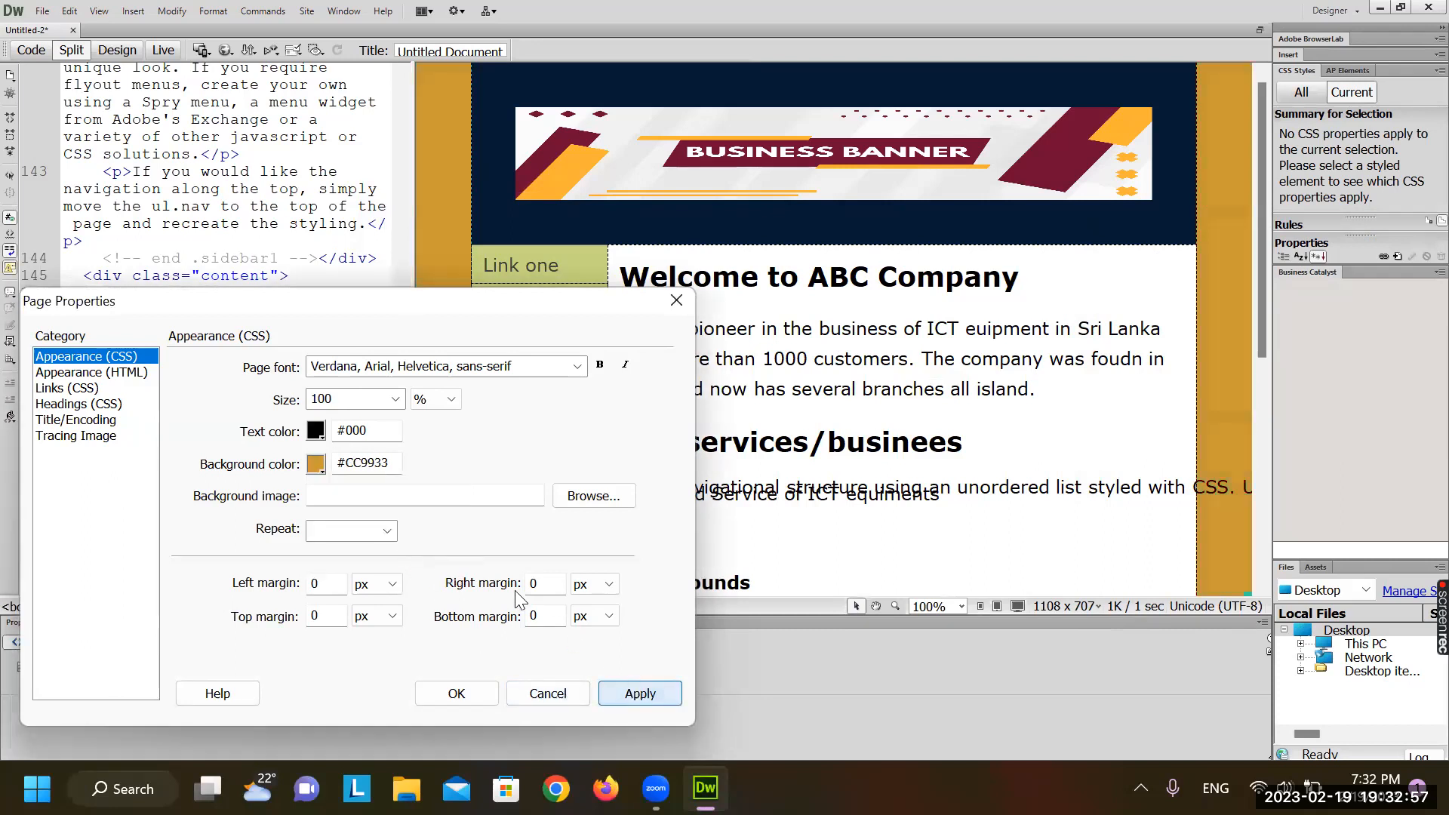
# Set the page text colour to golden #C90, apply it and confirm
pyautogui.click(314, 433)
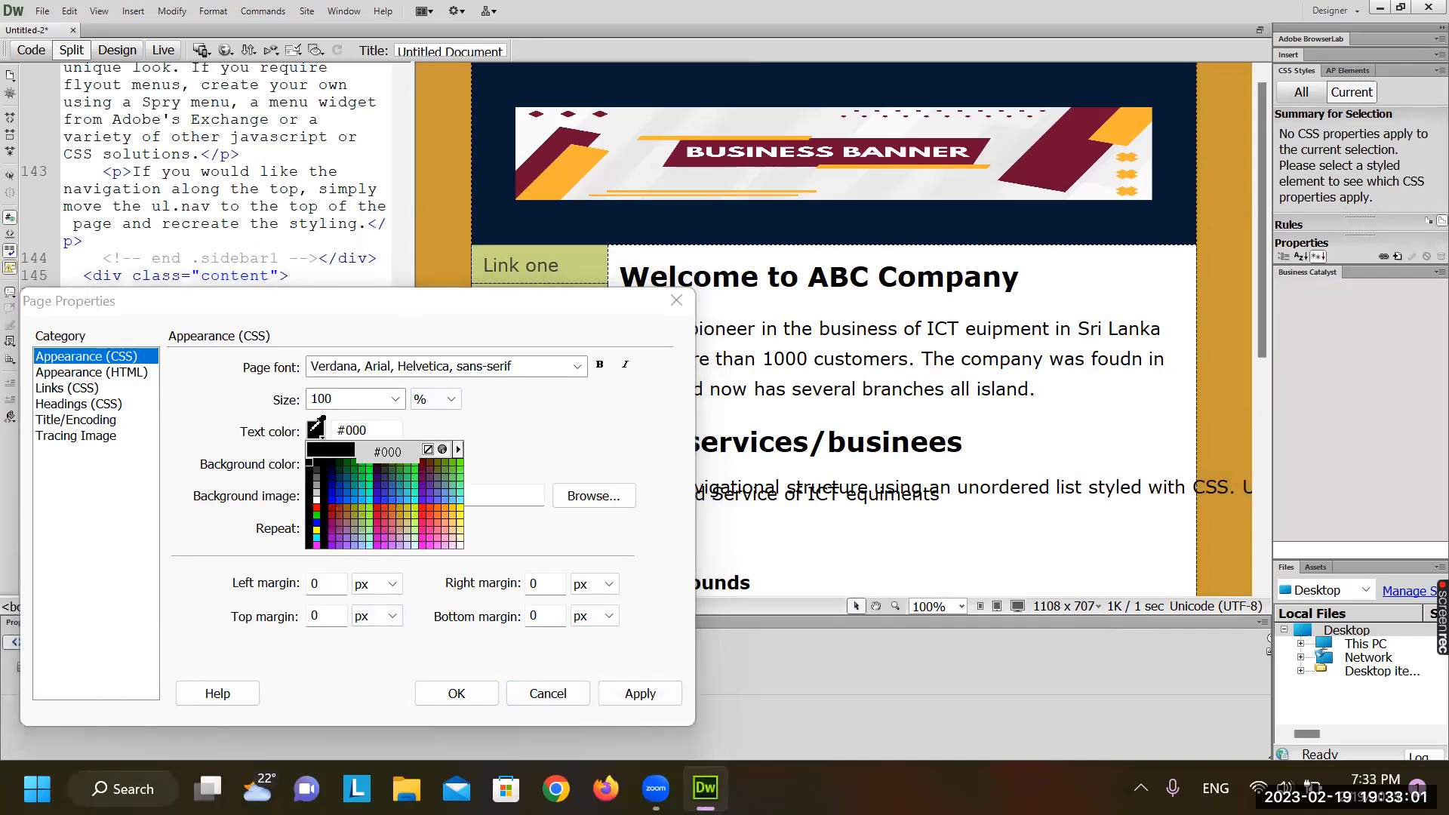
pyautogui.click(432, 507)
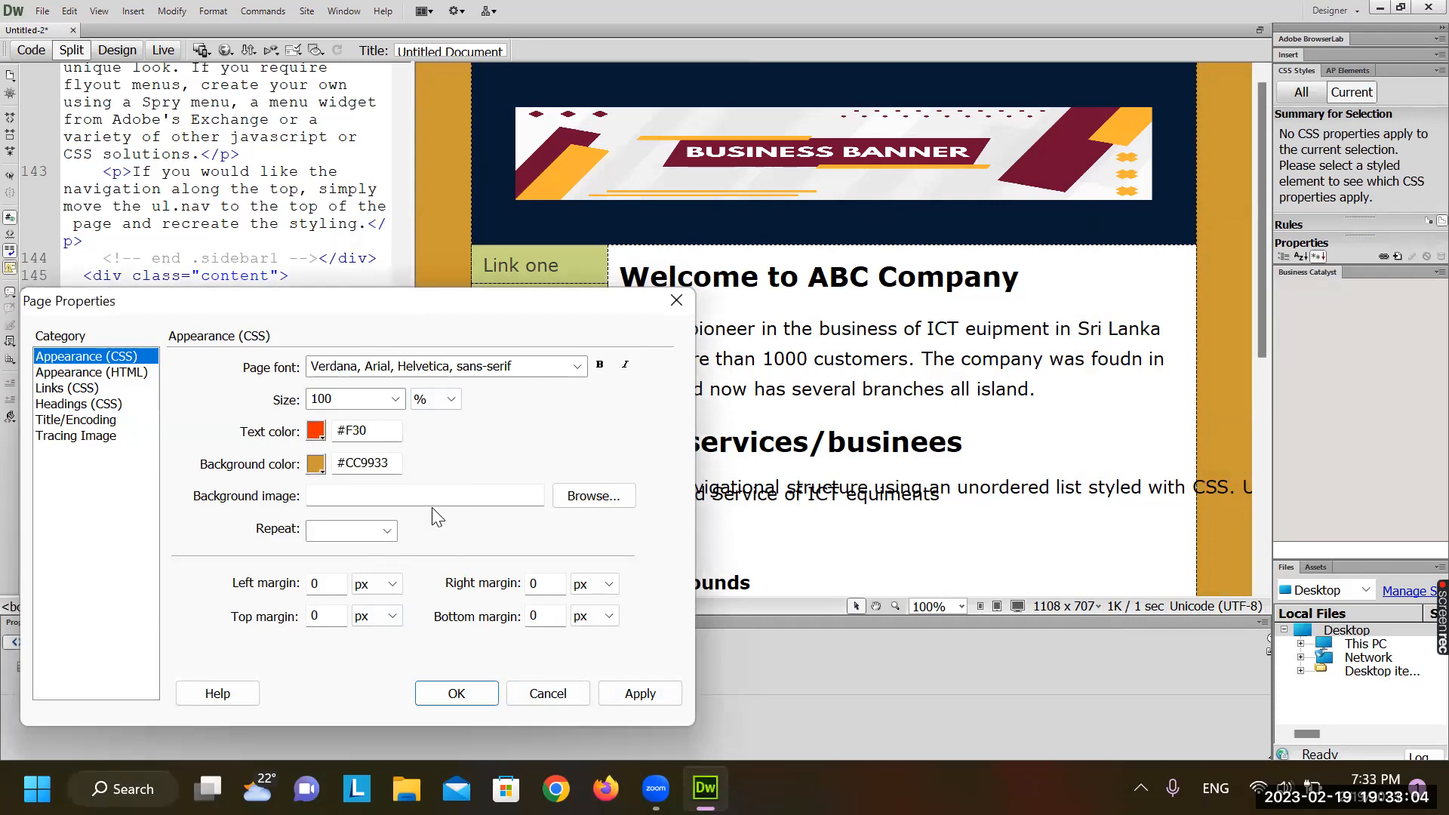
pyautogui.click(643, 695)
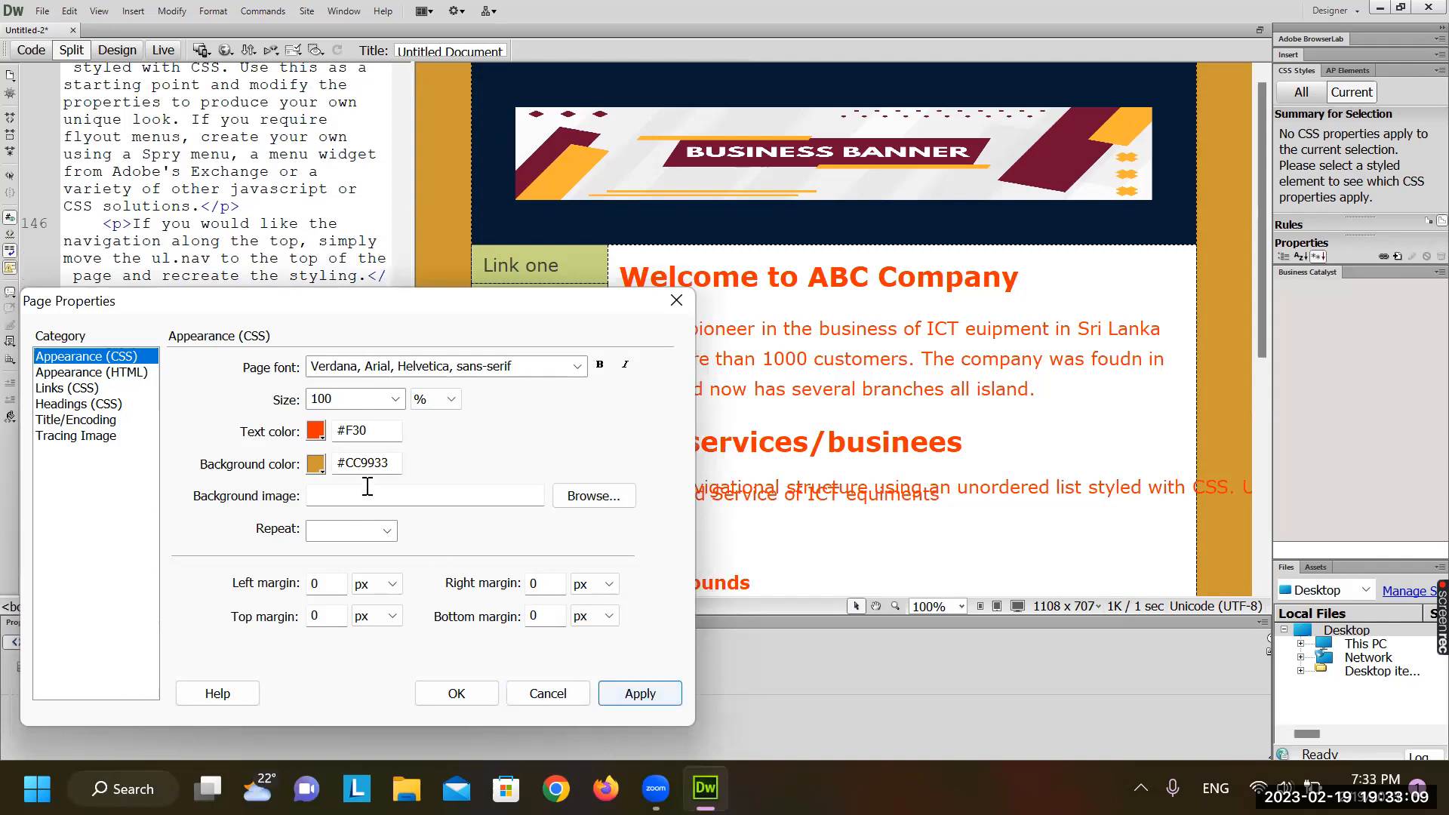
pyautogui.click(317, 432)
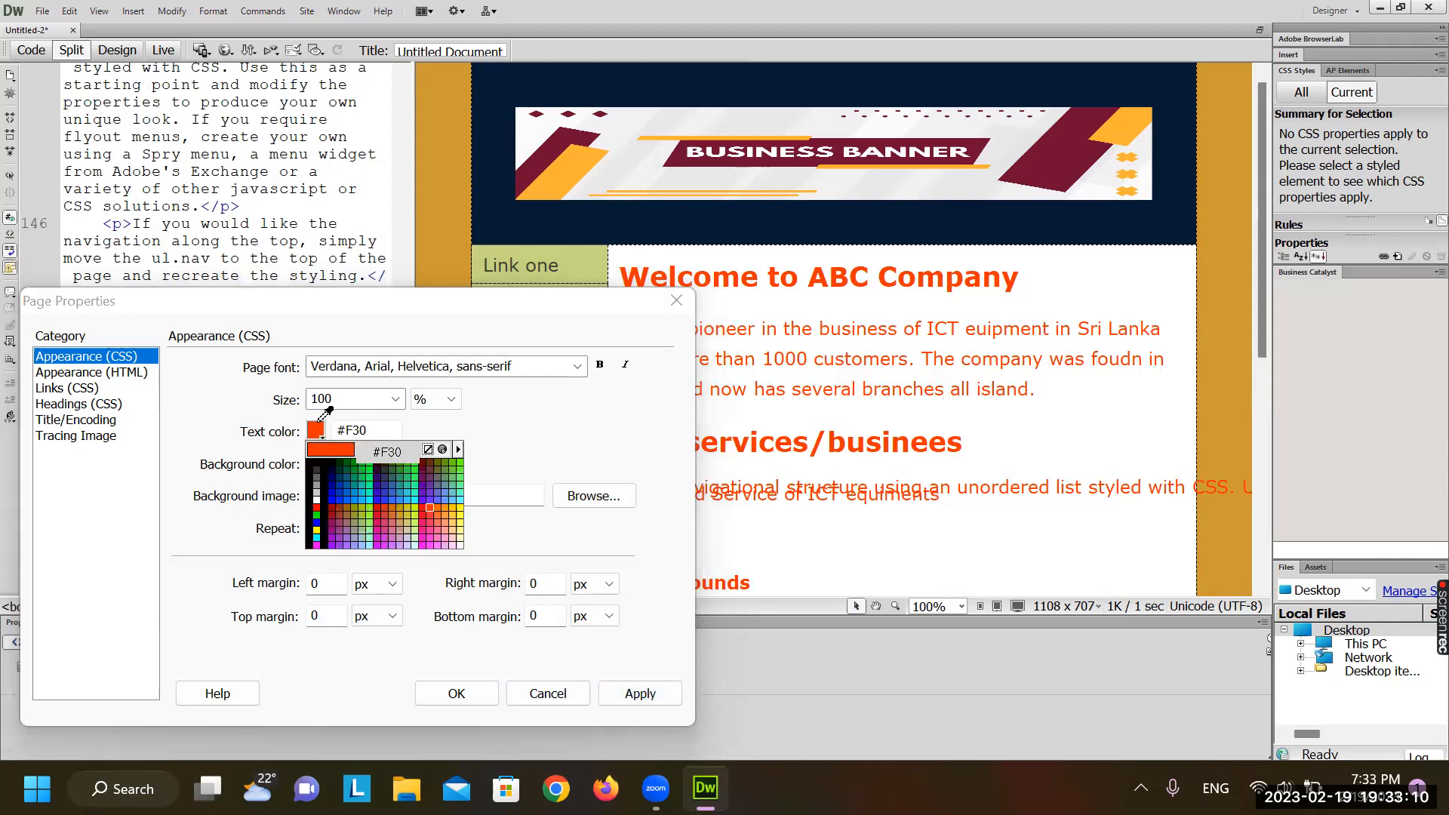
pyautogui.click(402, 508)
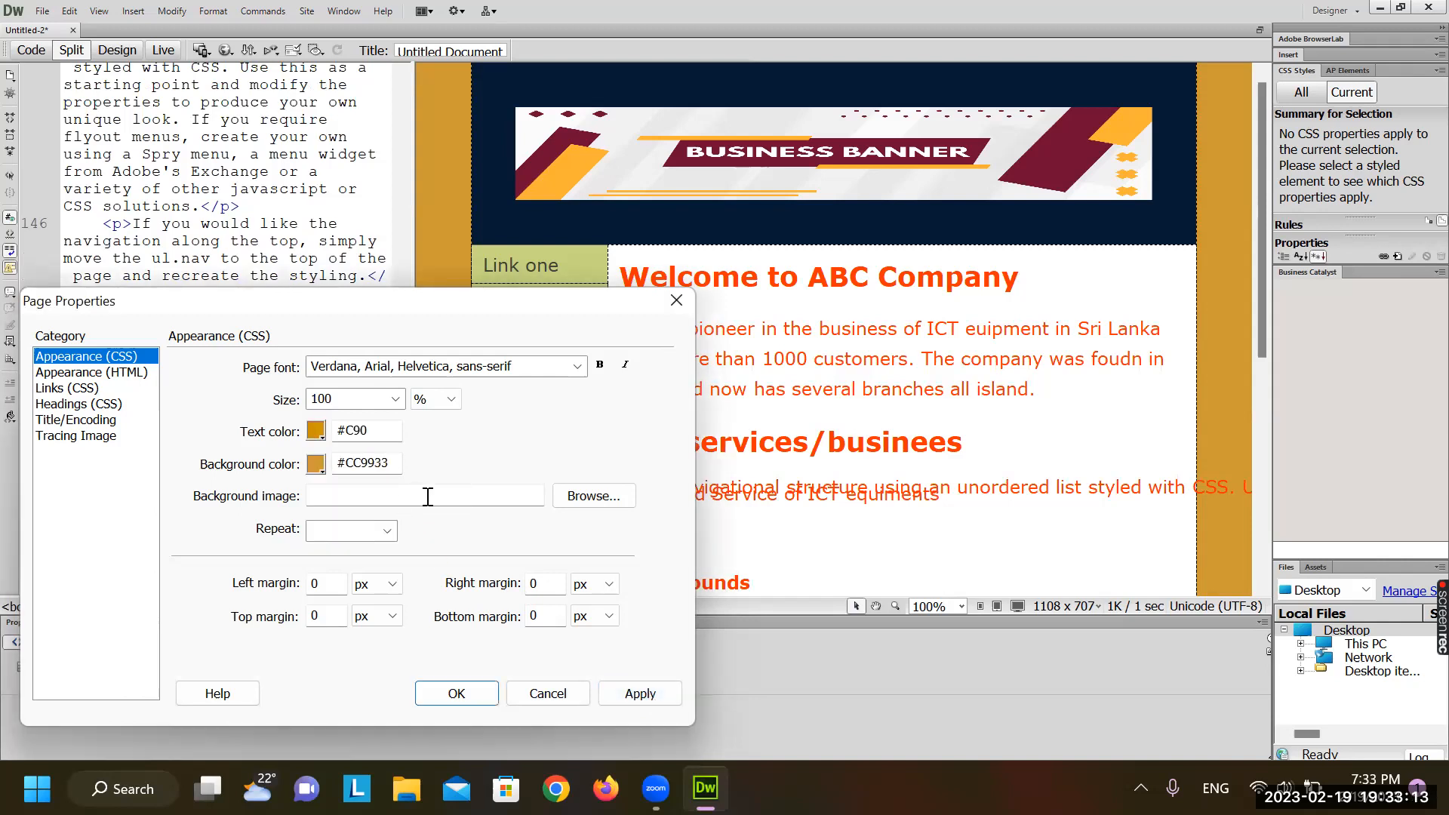
pyautogui.click(640, 696)
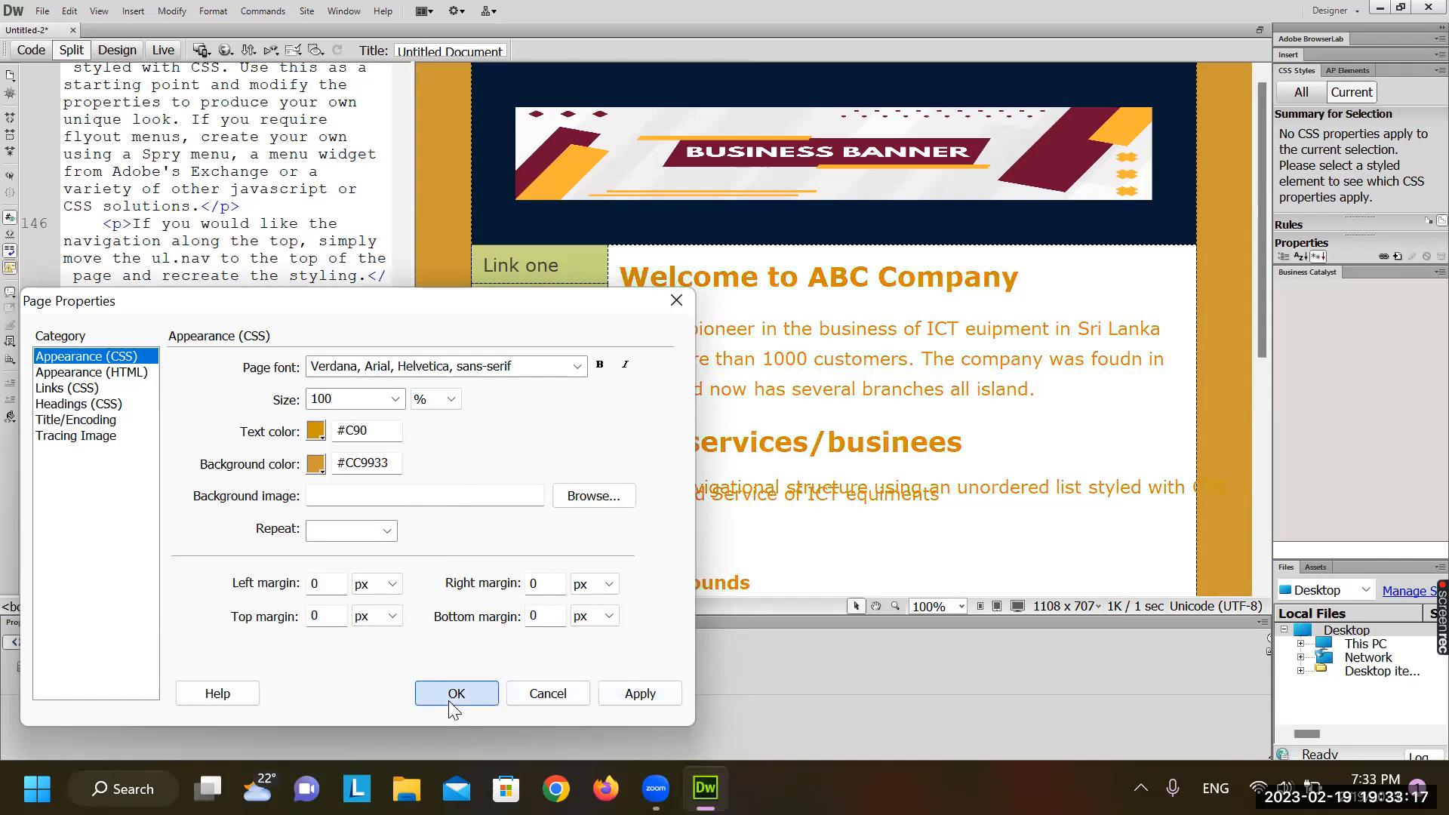
pyautogui.click(454, 696)
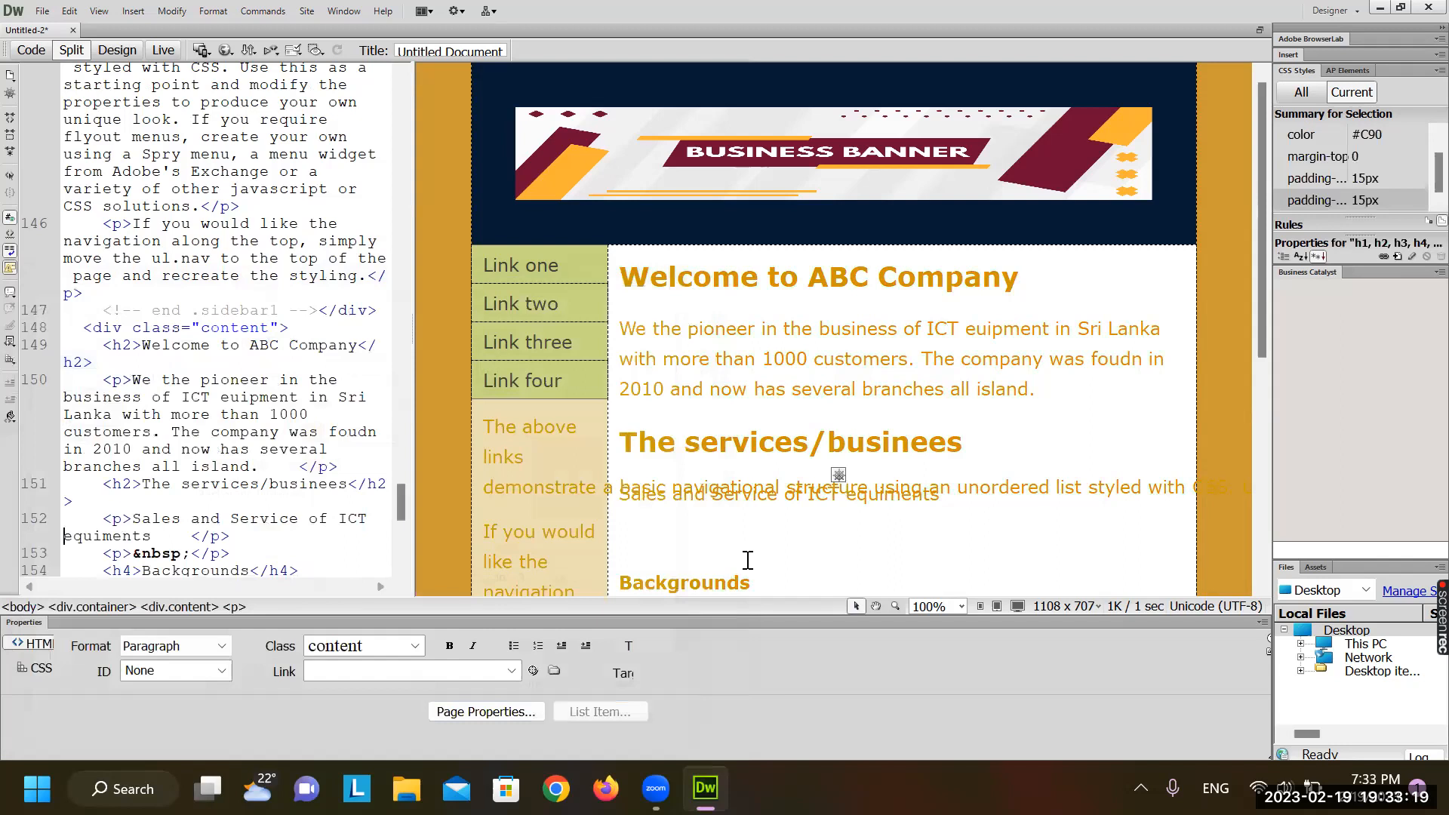
pyautogui.scroll(-5, 748, 560)
pyautogui.scroll(5, 492, 420)
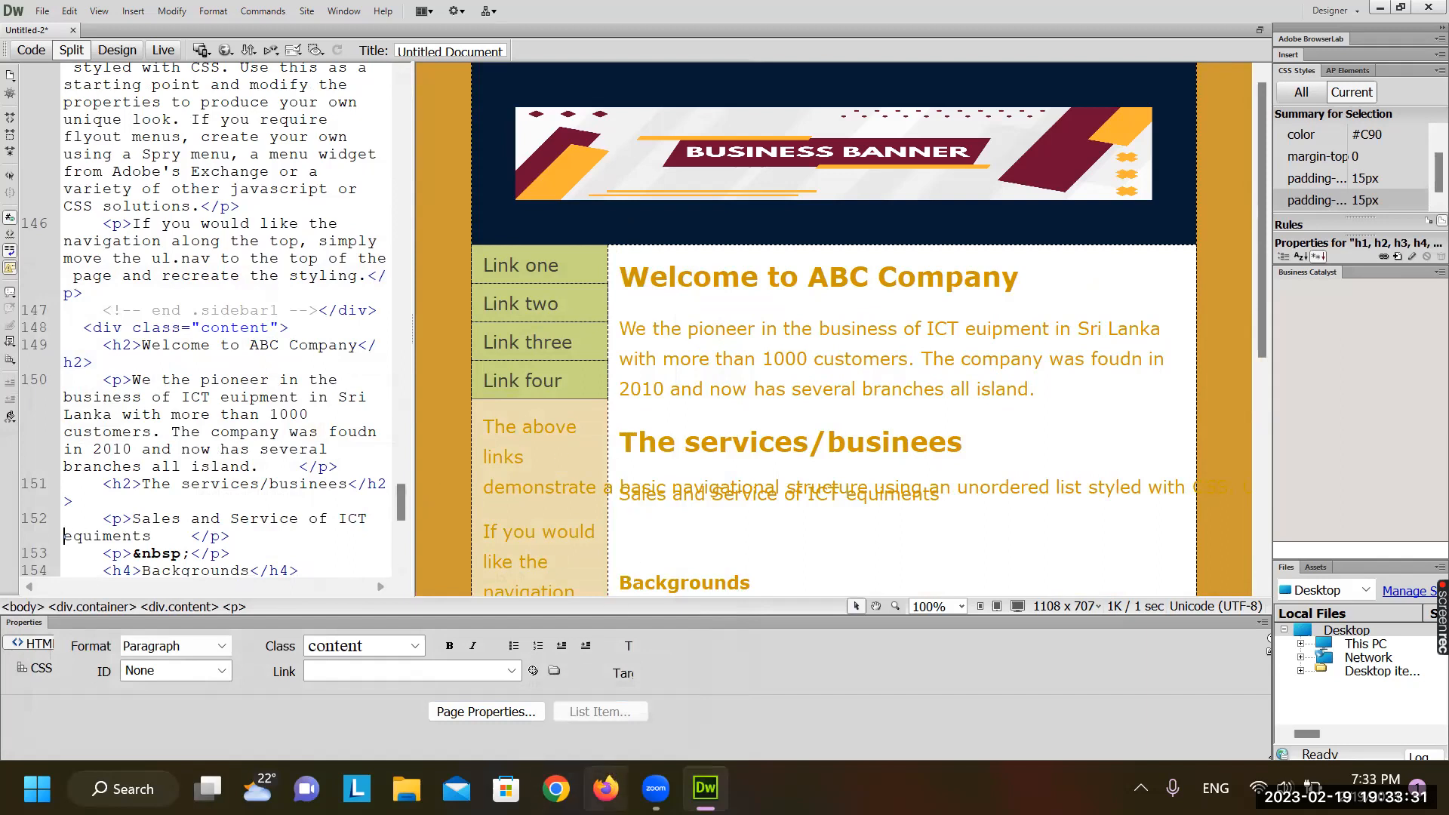
pyautogui.moveTo(656, 788)
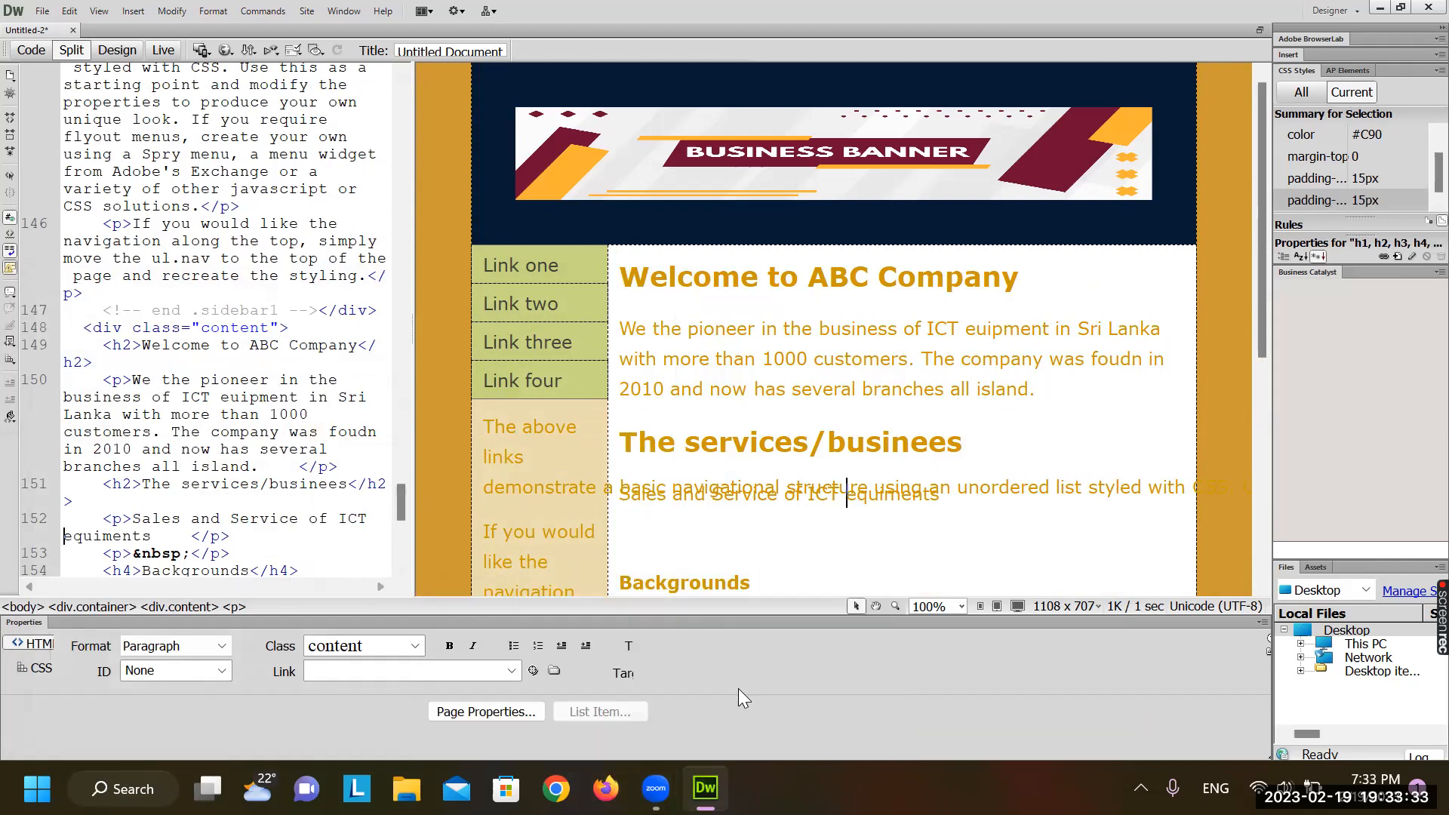
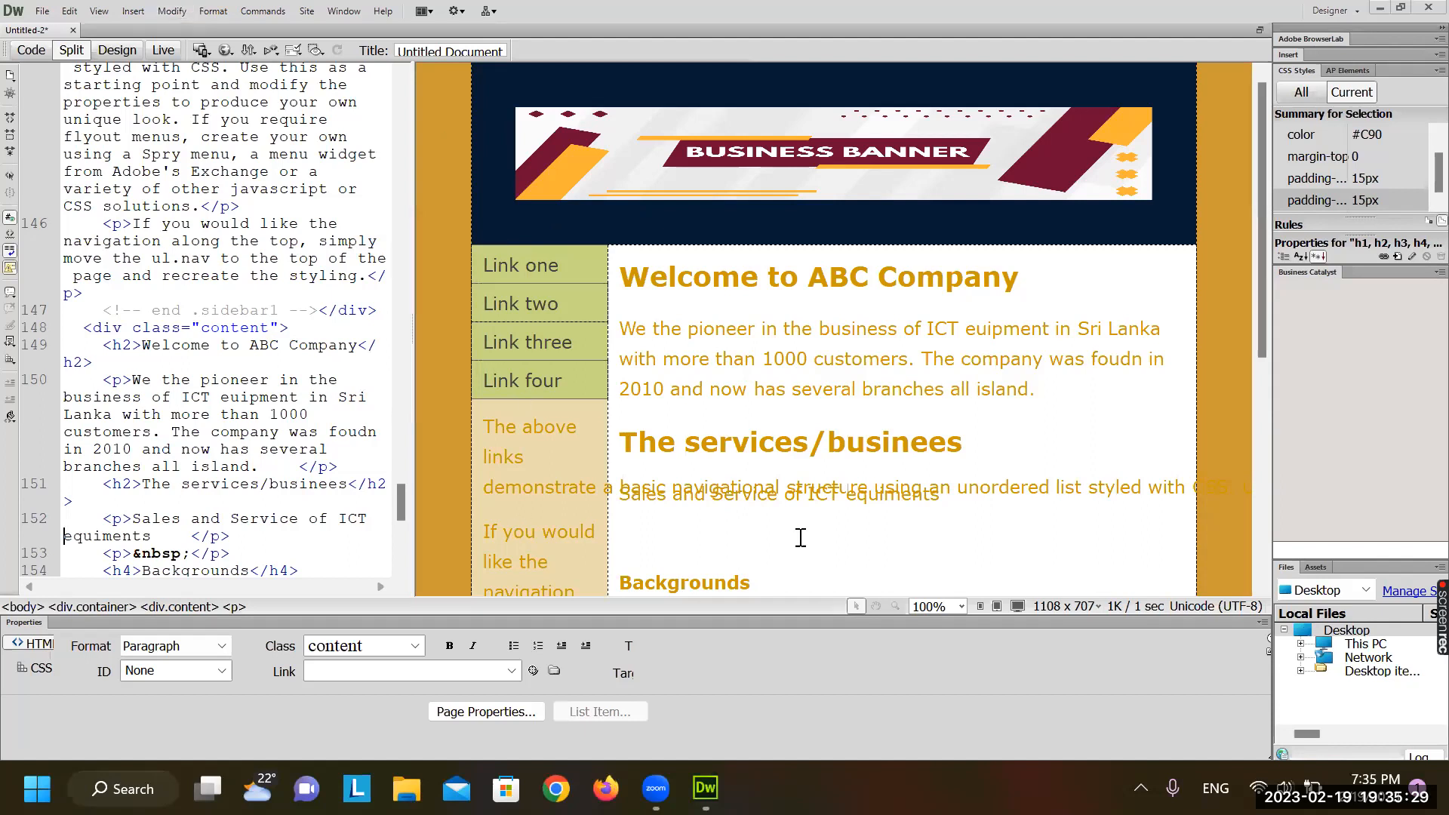
# Make the 'Welcome to ABC Company' heading text purple #909 via the CSS Properties colour swatch
pyautogui.tripleClick(645, 289)
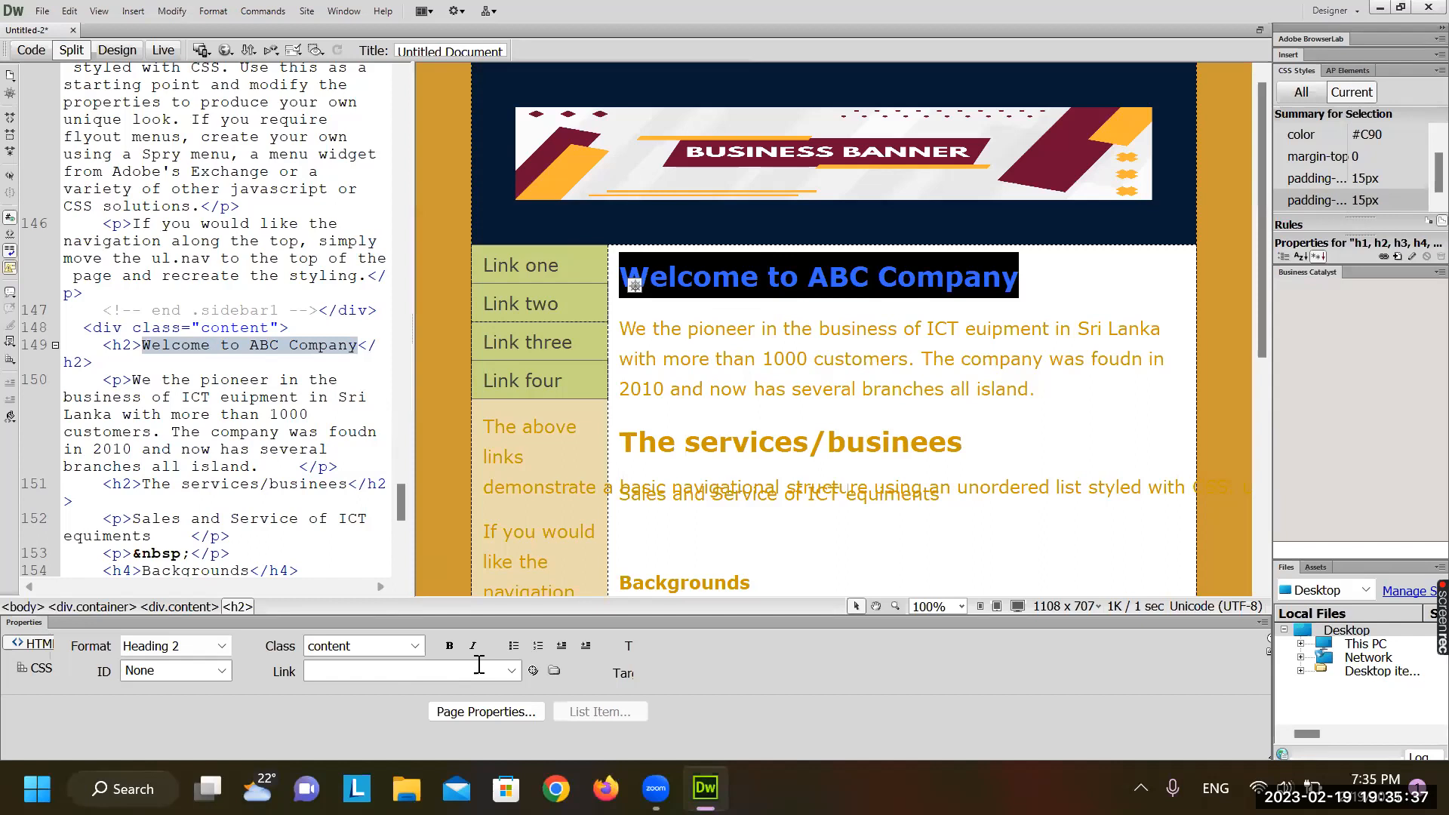
pyautogui.click(41, 668)
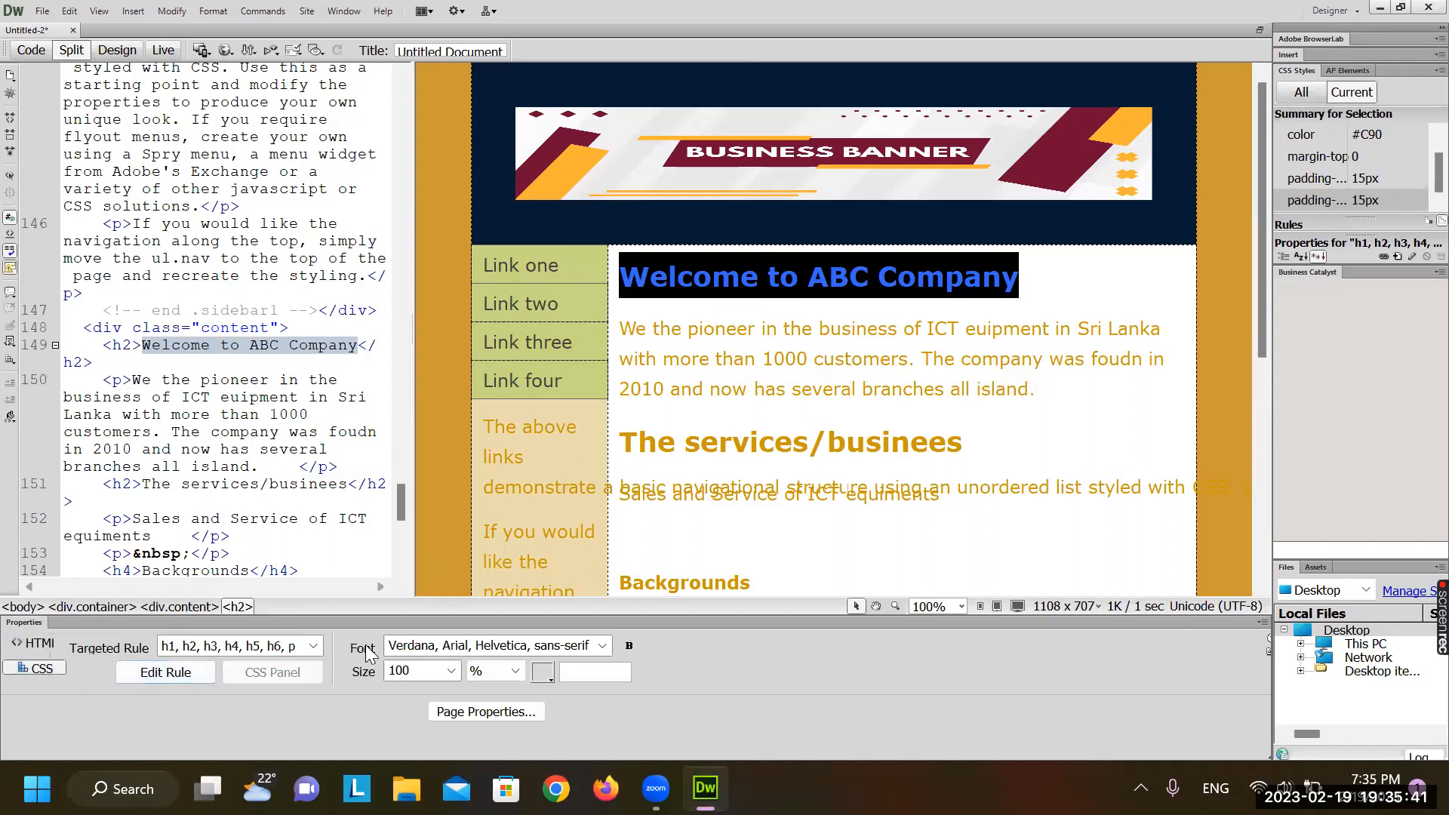
pyautogui.click(551, 669)
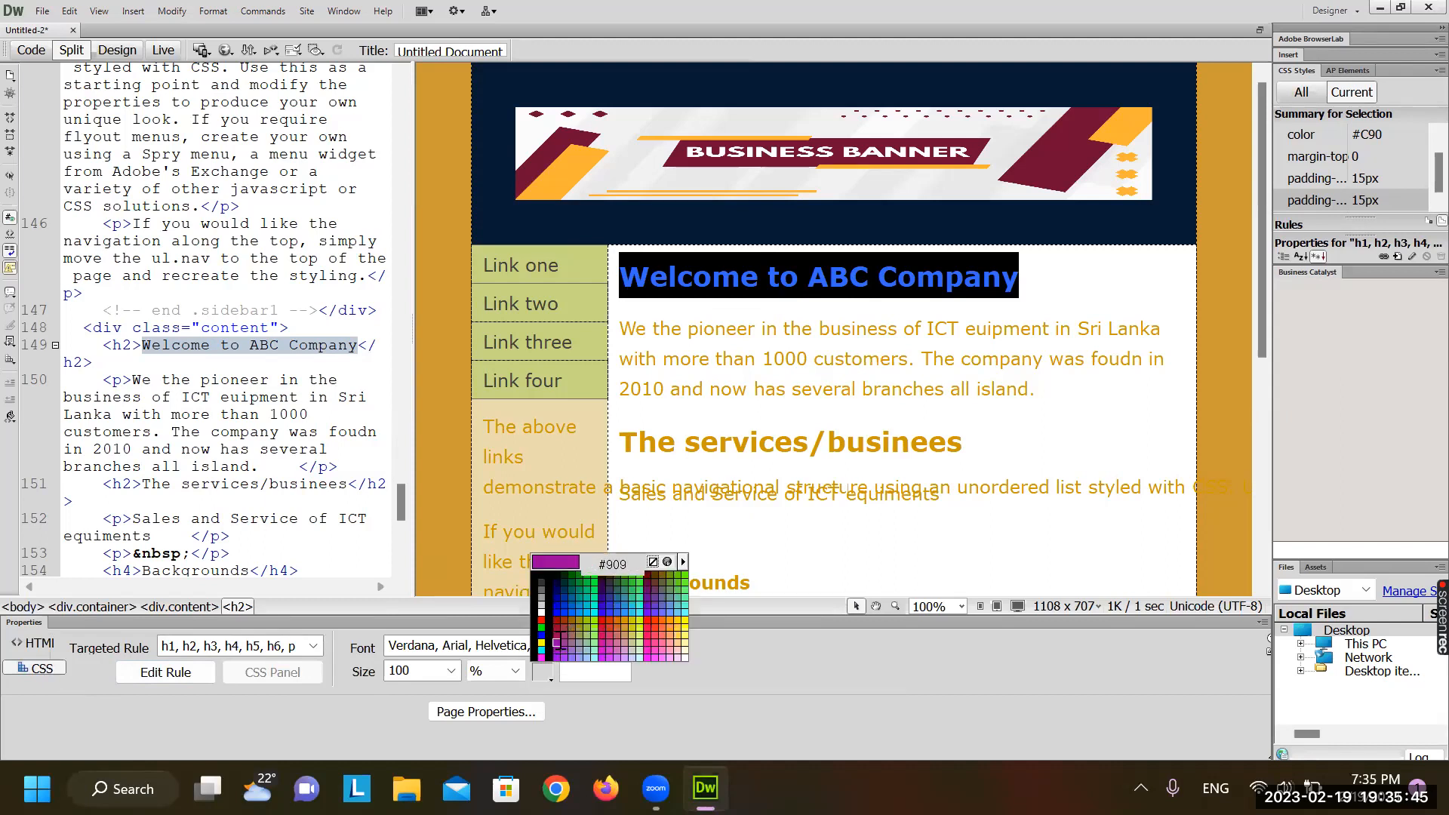
pyautogui.click(557, 643)
pyautogui.click(816, 368)
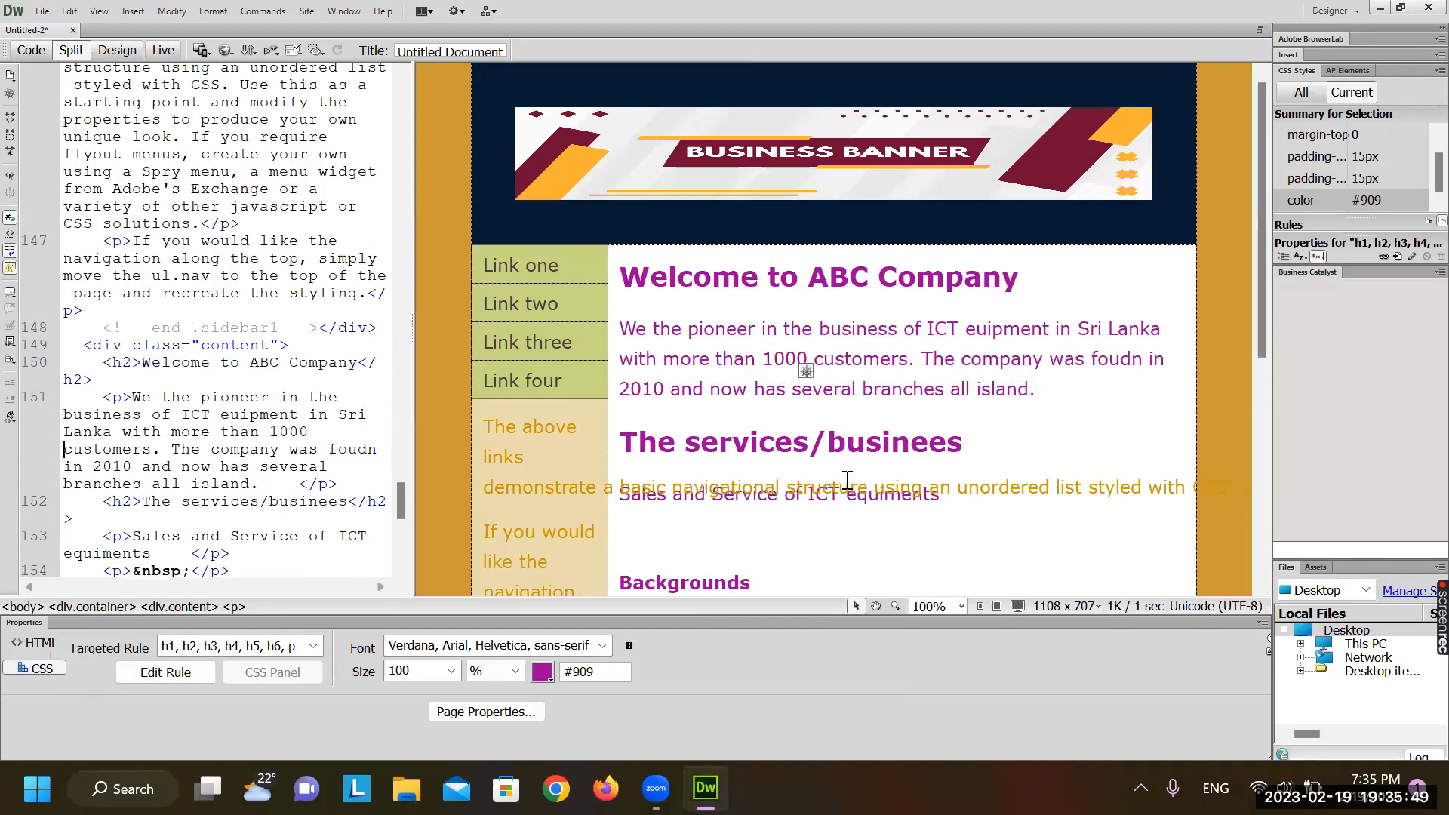
# Review the purple text across the content, then undo the #909 colour
pyautogui.scroll(-5, 848, 480)
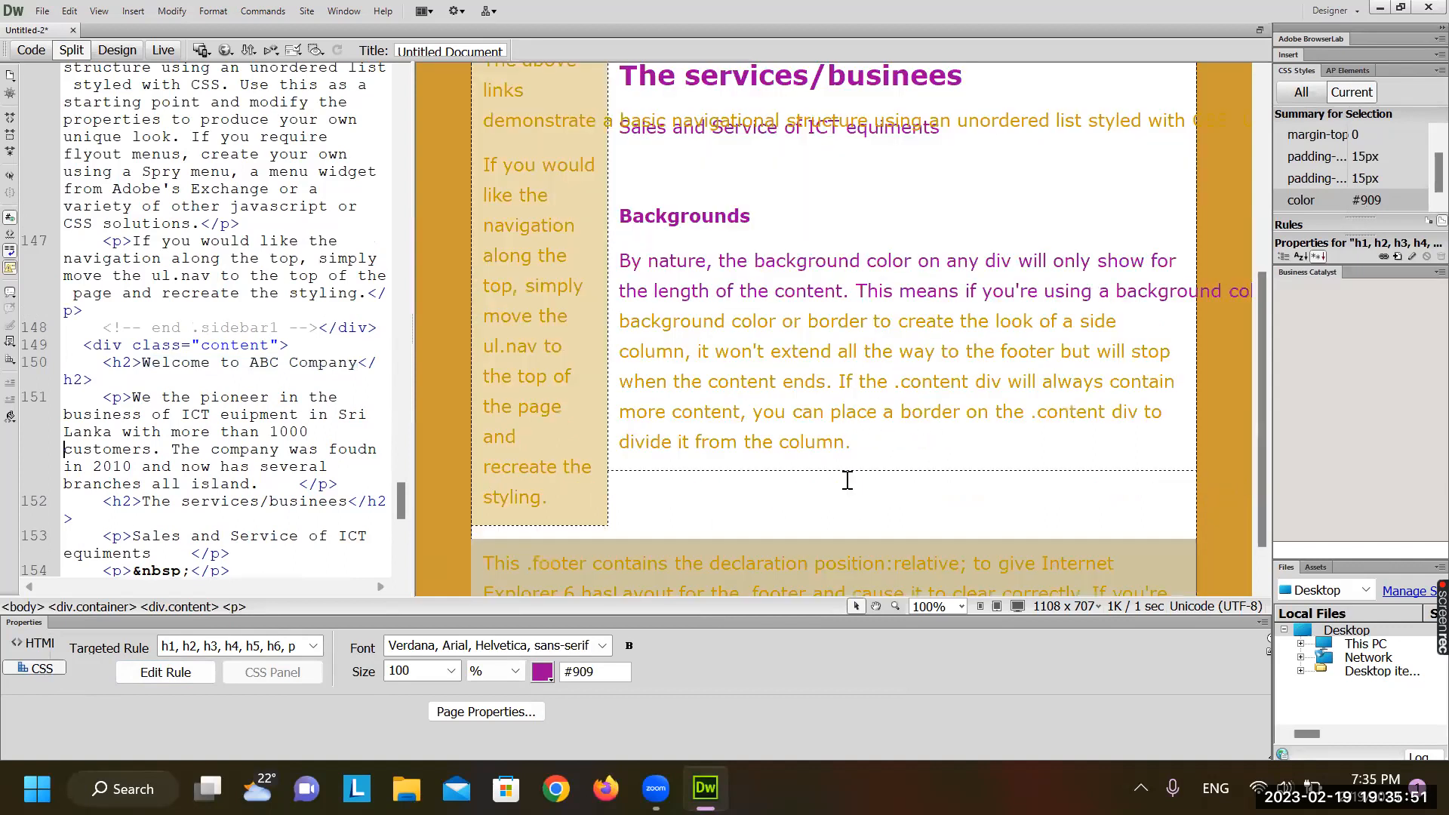
pyautogui.scroll(-1, 848, 481)
pyautogui.scroll(6, 848, 480)
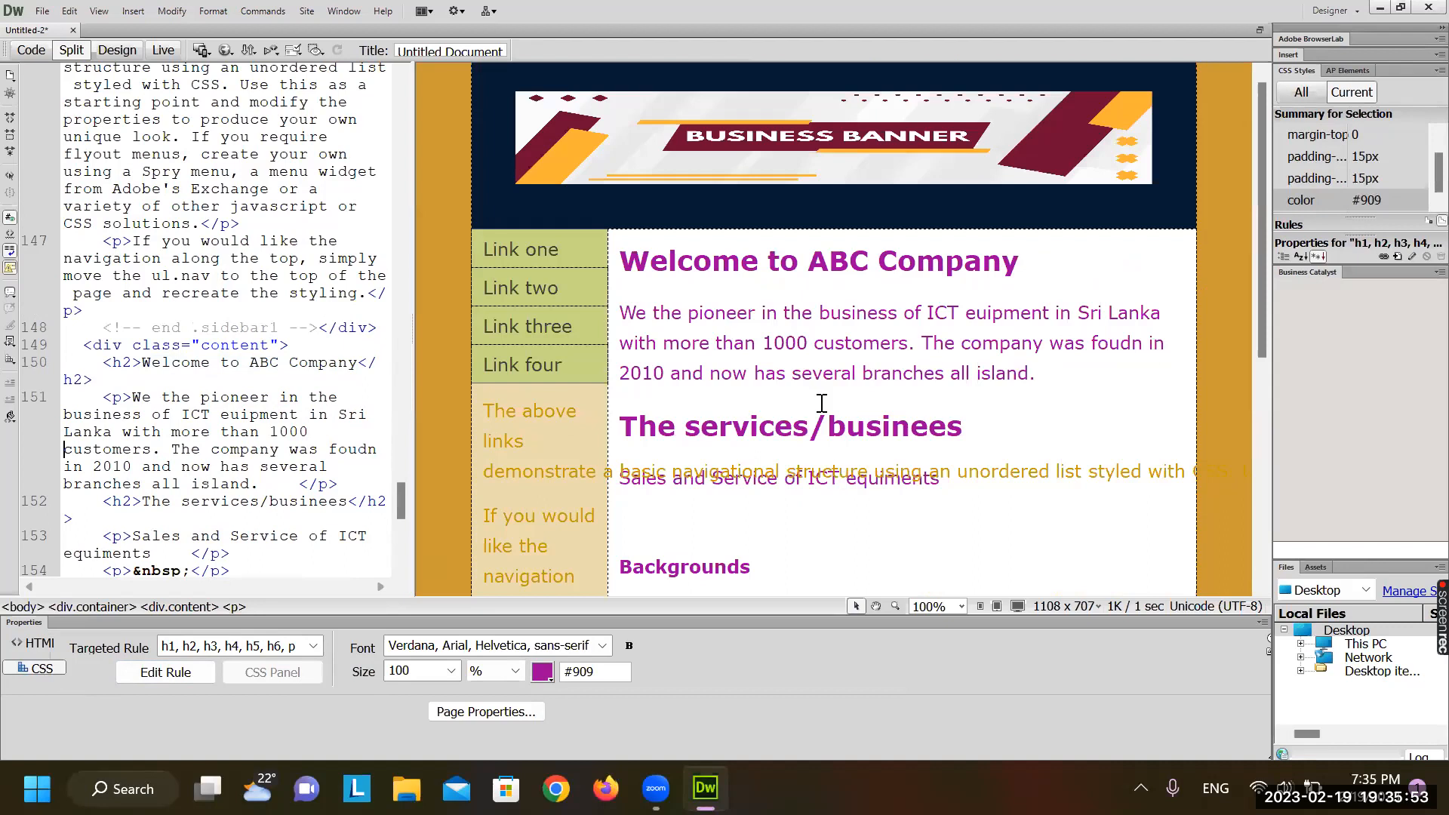
pyautogui.scroll(1, 819, 400)
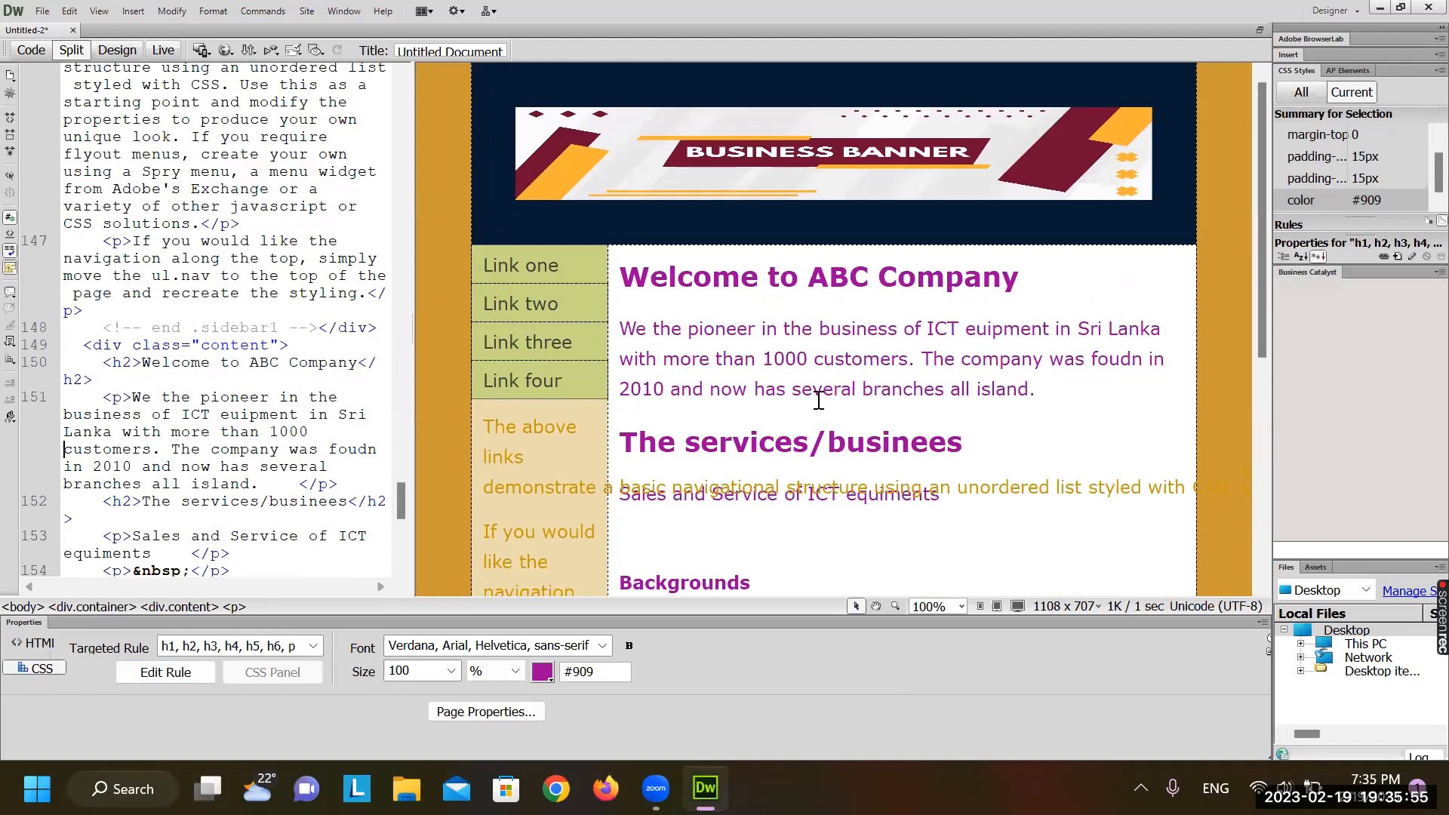
pyautogui.hotkey('ctrl', 'z')
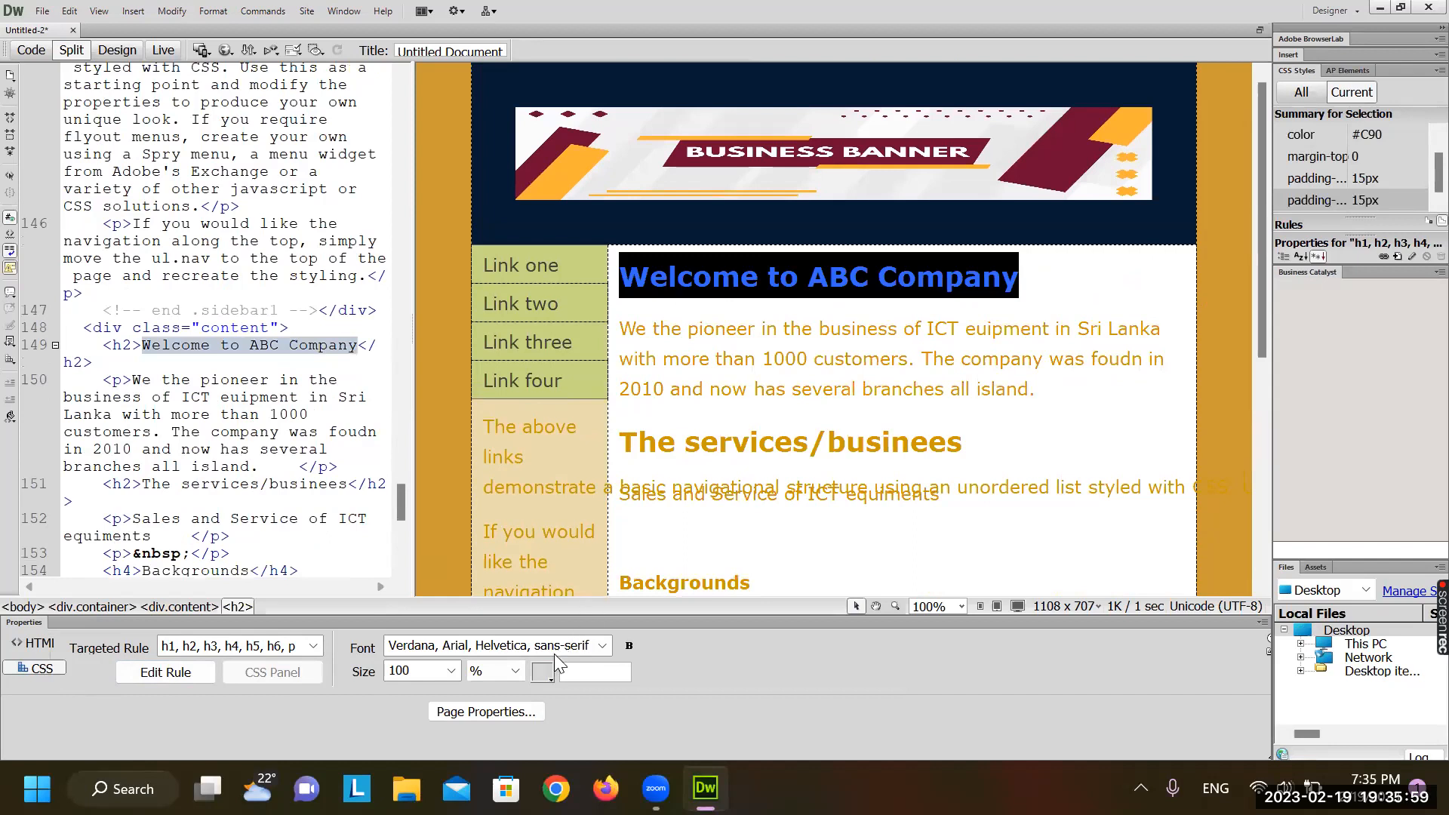
# Try green #9C0 on the heading text, review the paragraphs, then undo back to #C90
pyautogui.click(542, 672)
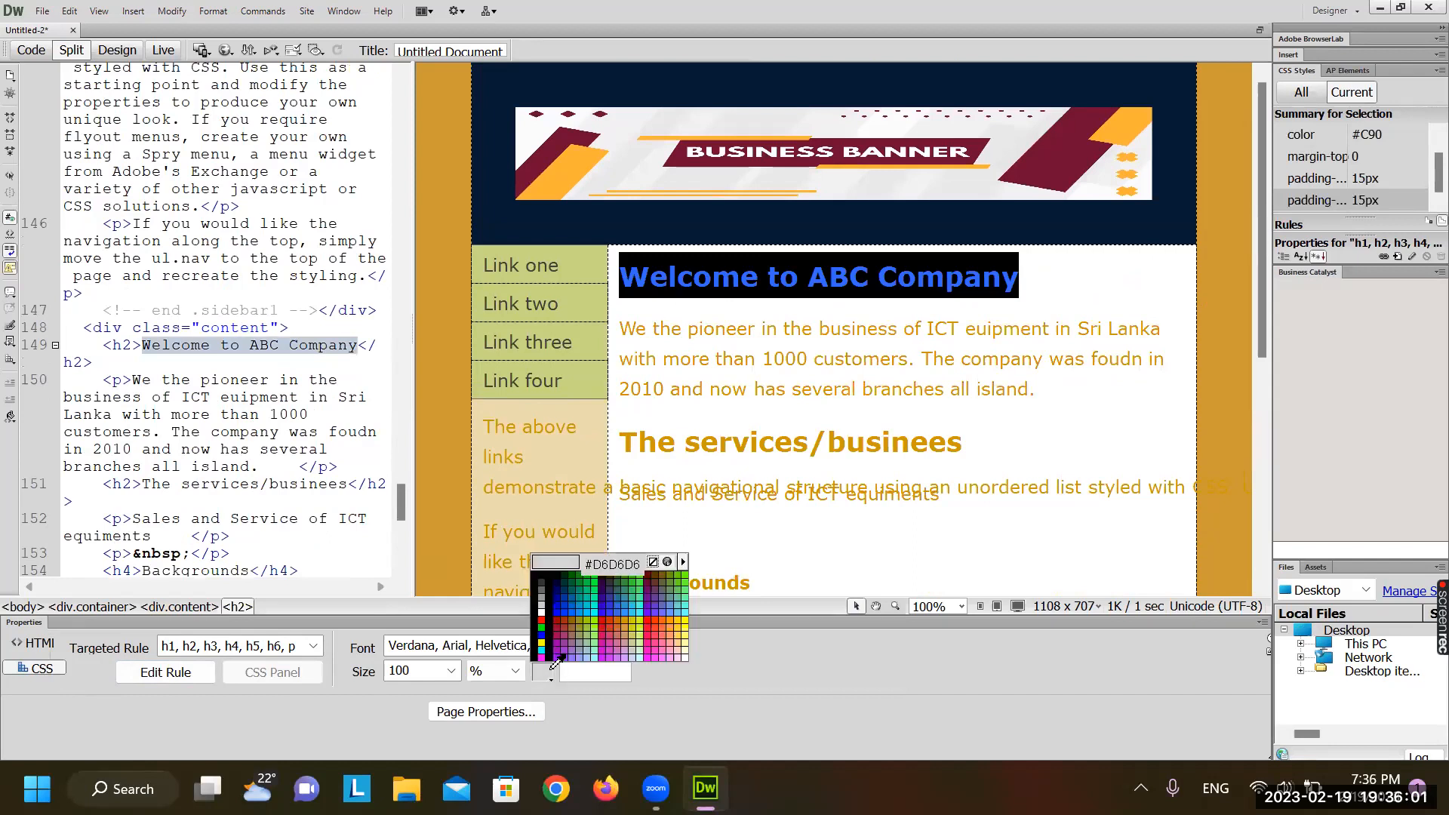
pyautogui.click(588, 618)
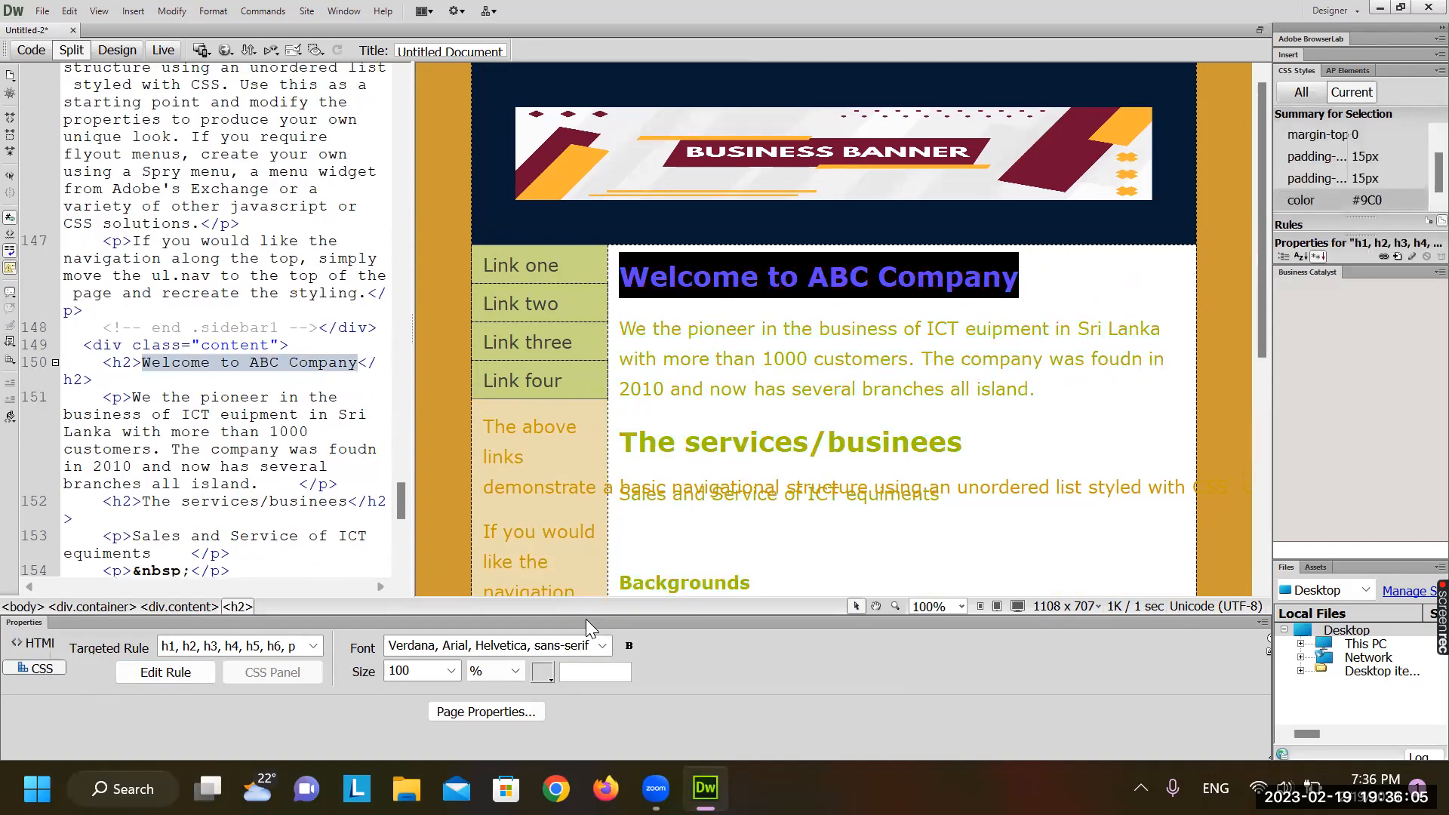
pyautogui.click(888, 330)
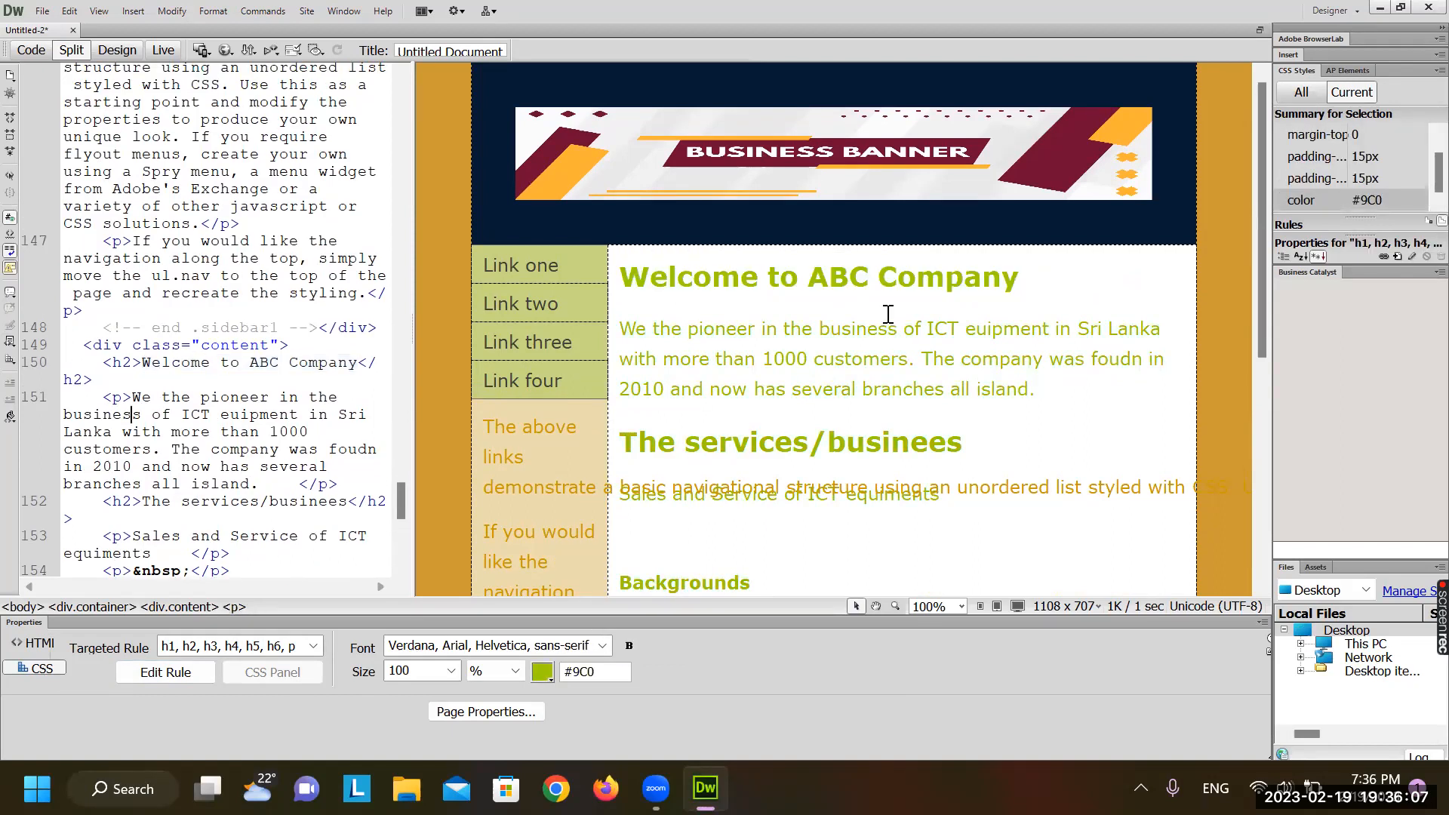
pyautogui.scroll(-3, 889, 314)
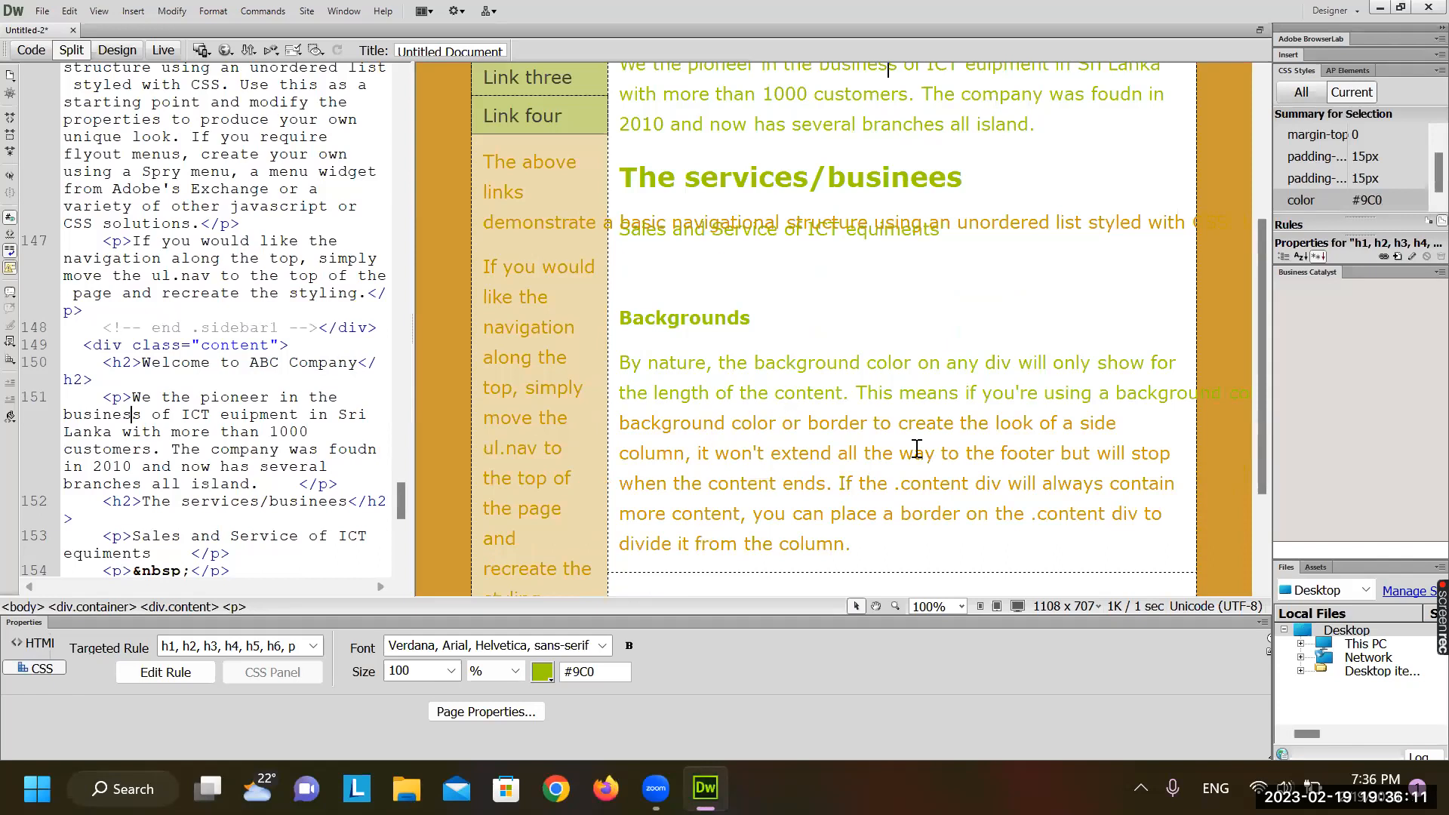
pyautogui.click(903, 489)
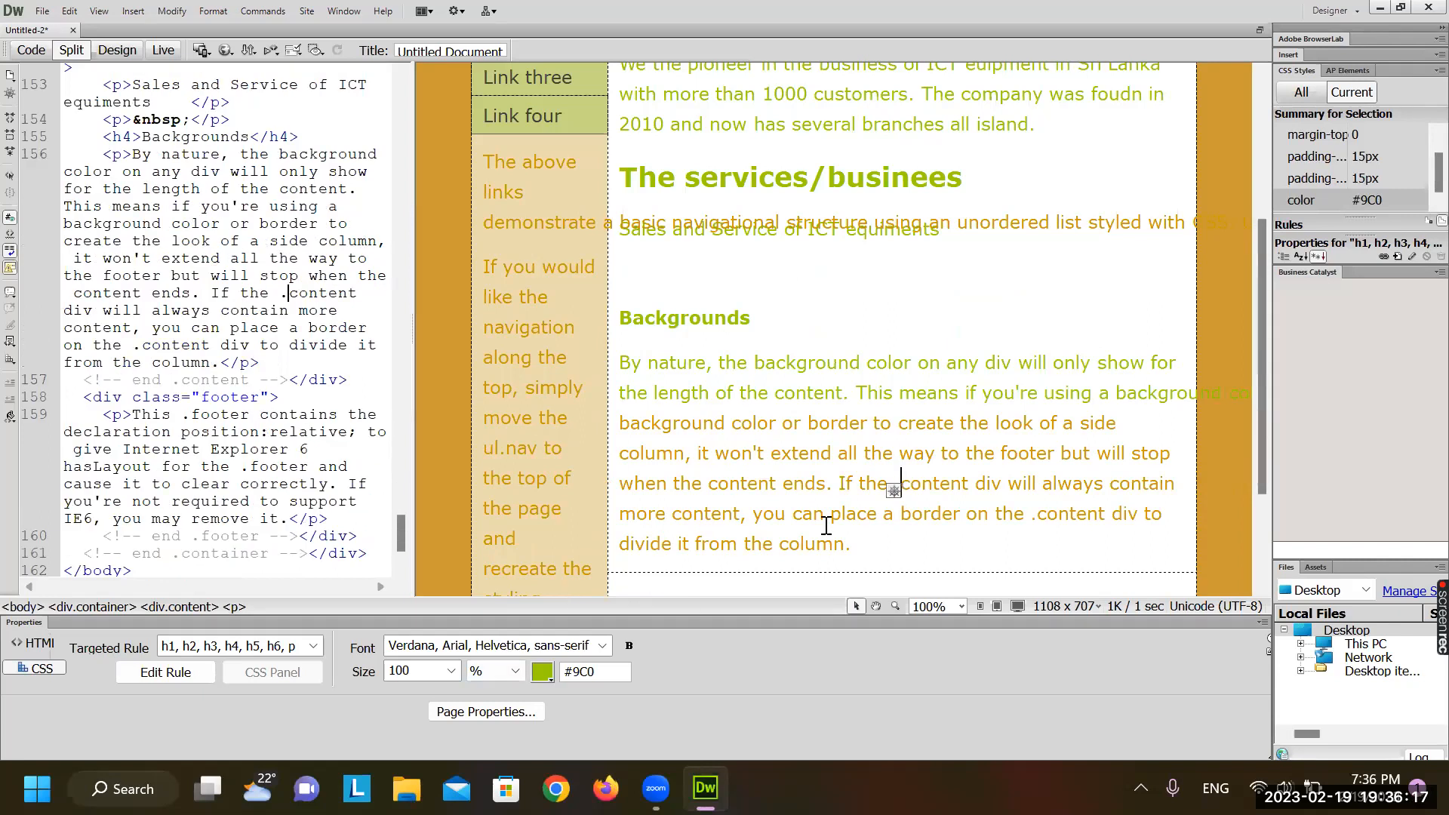
pyautogui.hotkey('ctrl', 'z')
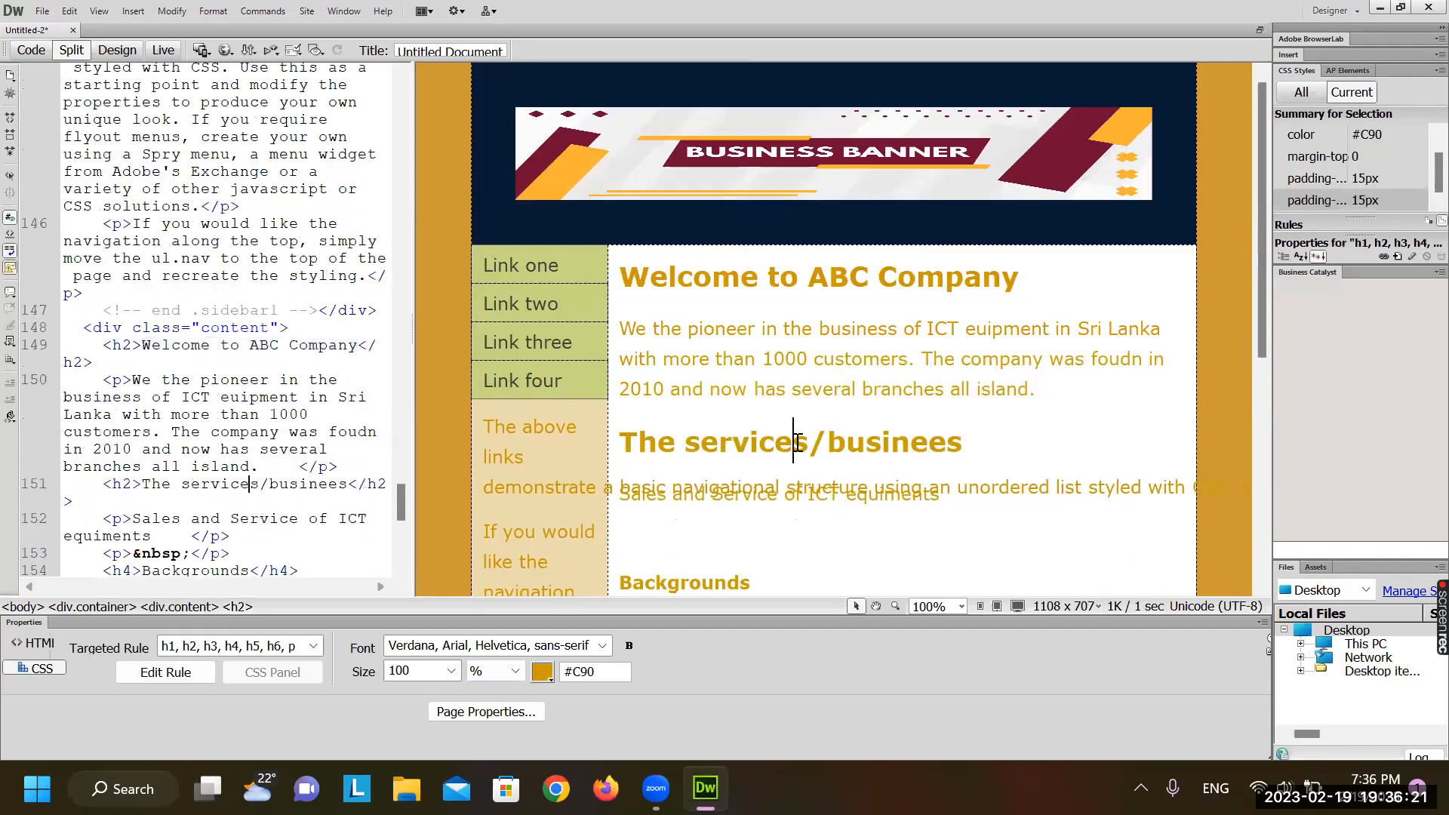
# Set the page text colour to dark grey #333 in Page Properties, then review the paragraphs
pyautogui.click(465, 712)
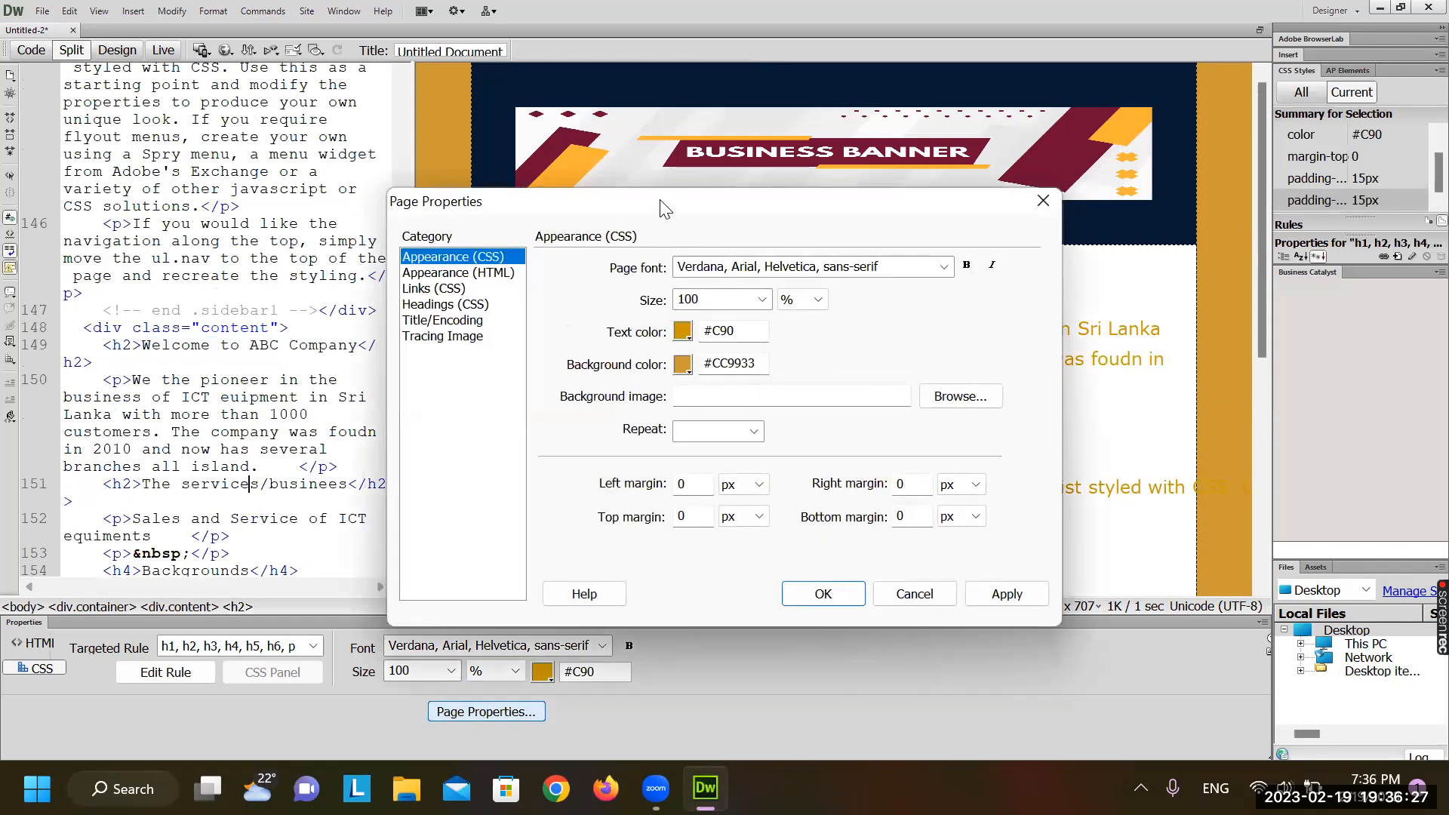
pyautogui.moveTo(661, 207); pyautogui.dragTo(337, 280)
pyautogui.click(359, 405)
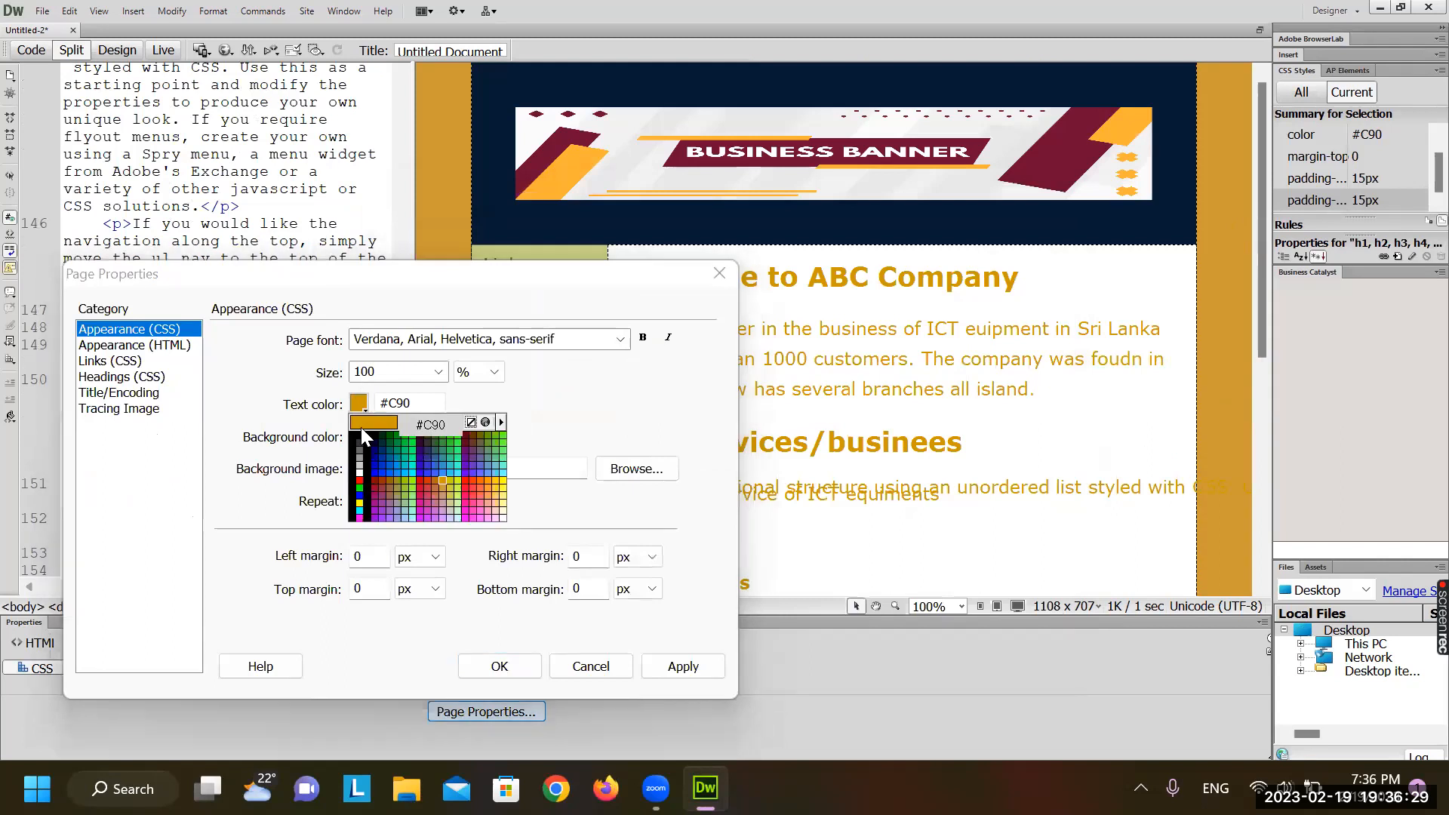
pyautogui.click(360, 443)
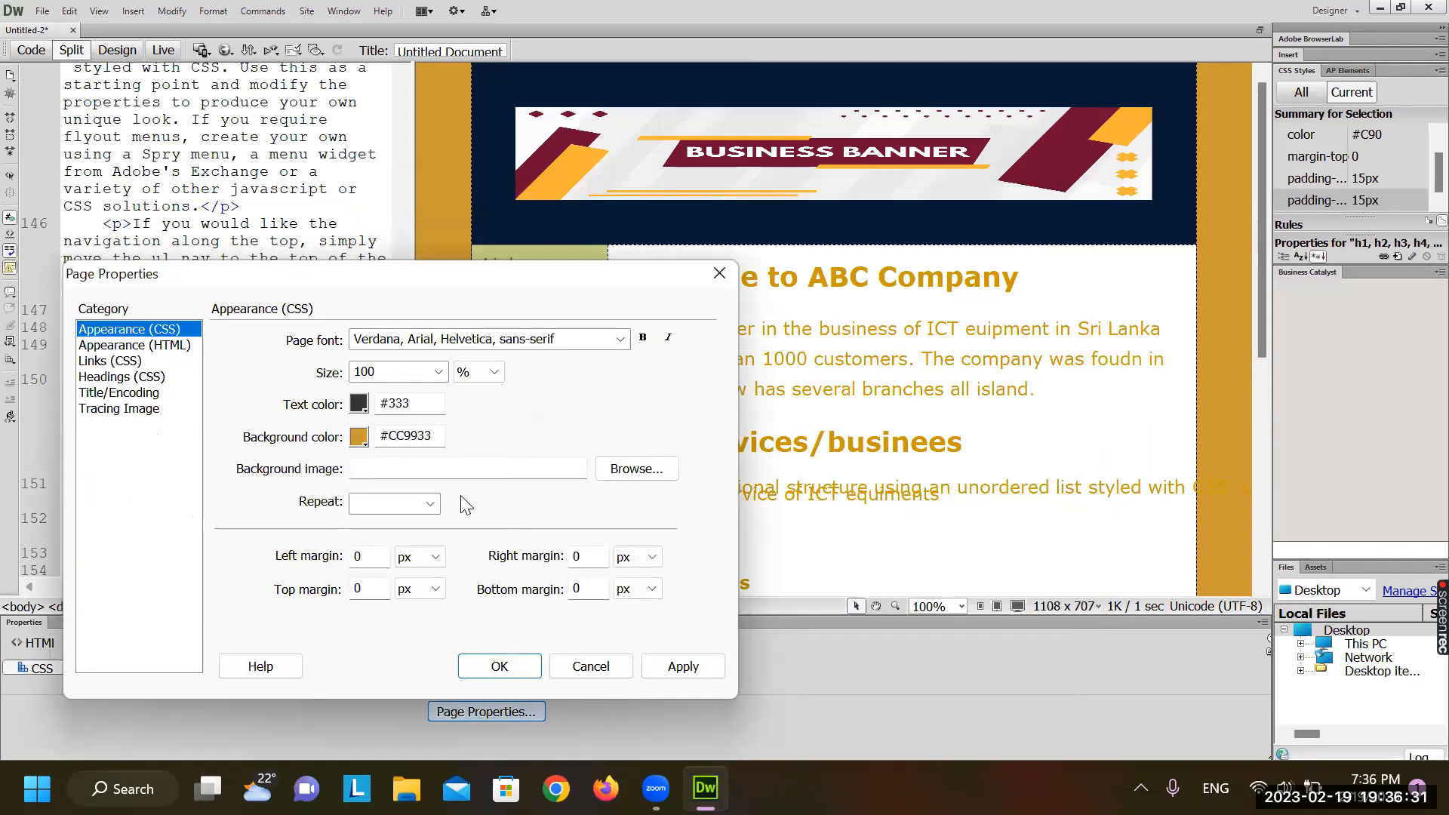
pyautogui.click(706, 674)
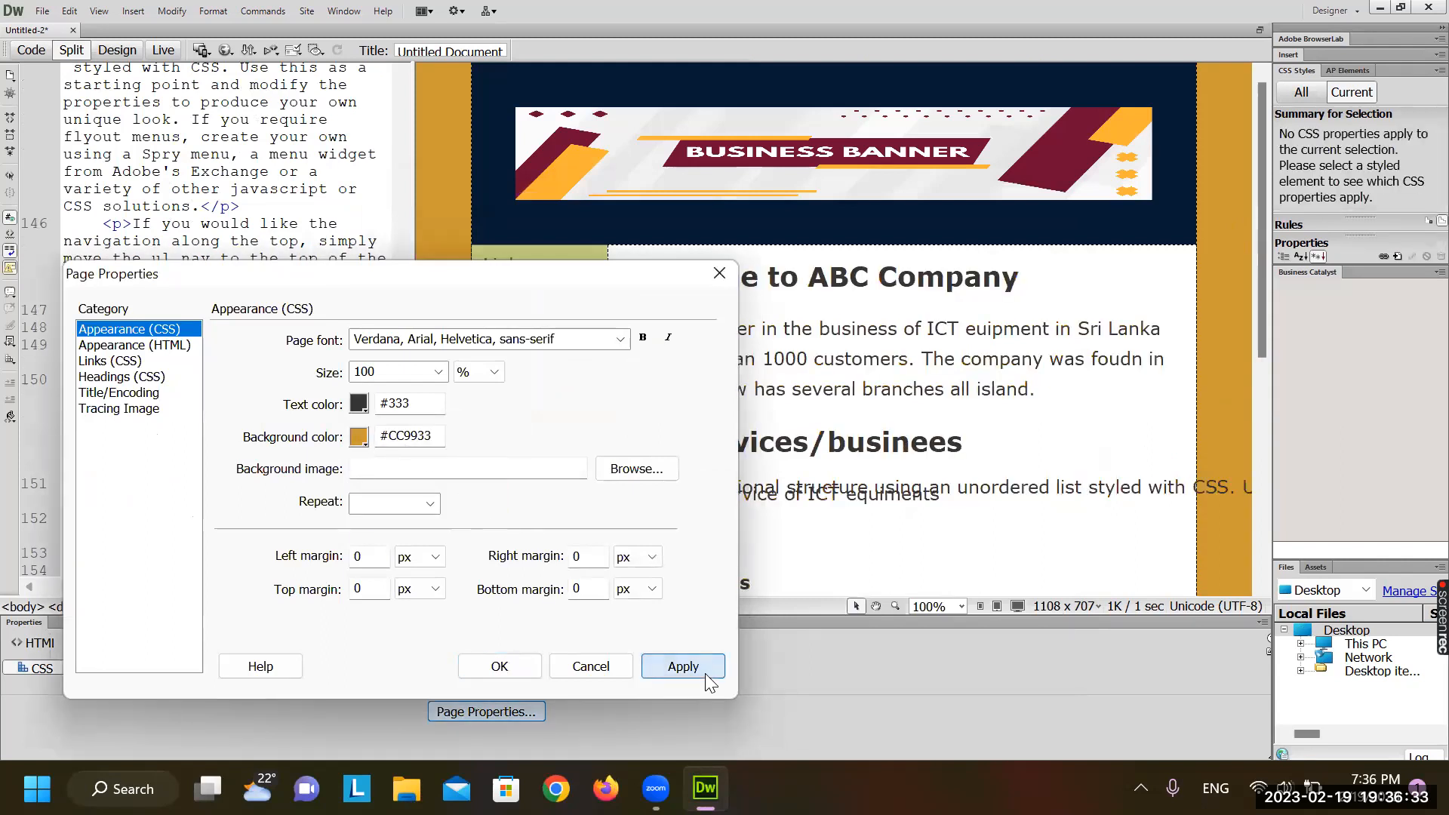
pyautogui.click(490, 667)
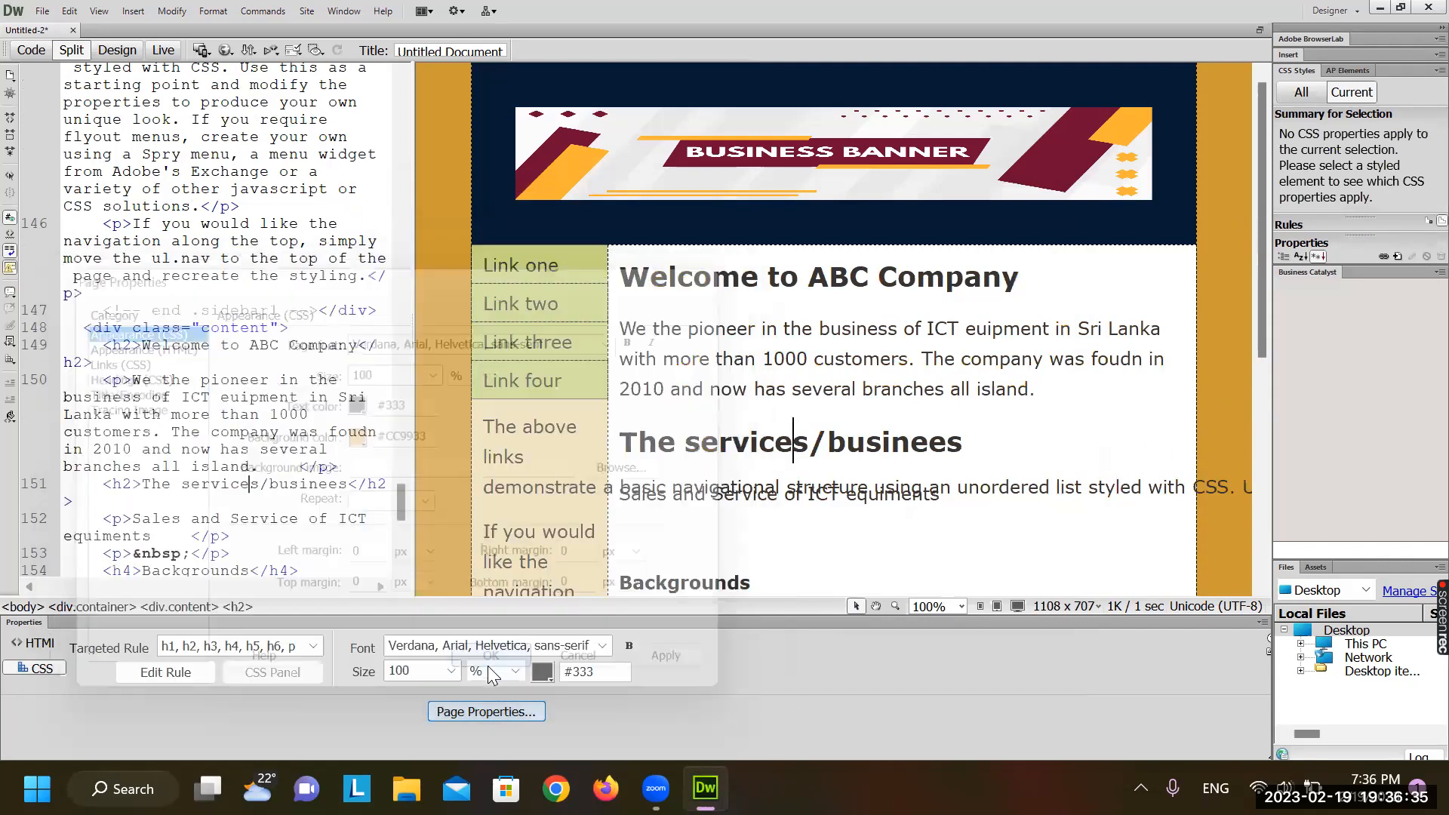
pyautogui.click(830, 490)
pyautogui.scroll(-5, 830, 487)
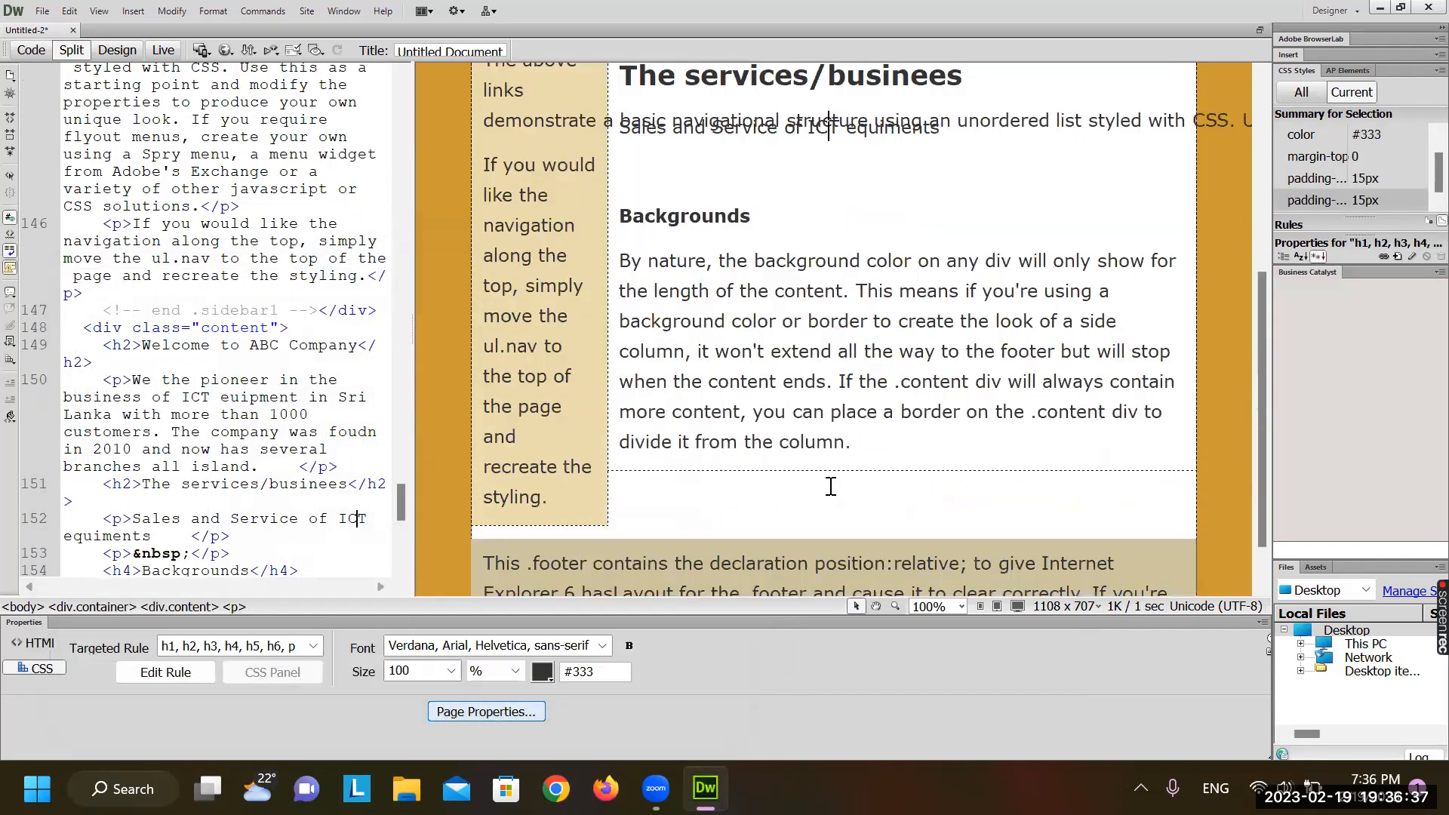
pyautogui.scroll(5, 830, 487)
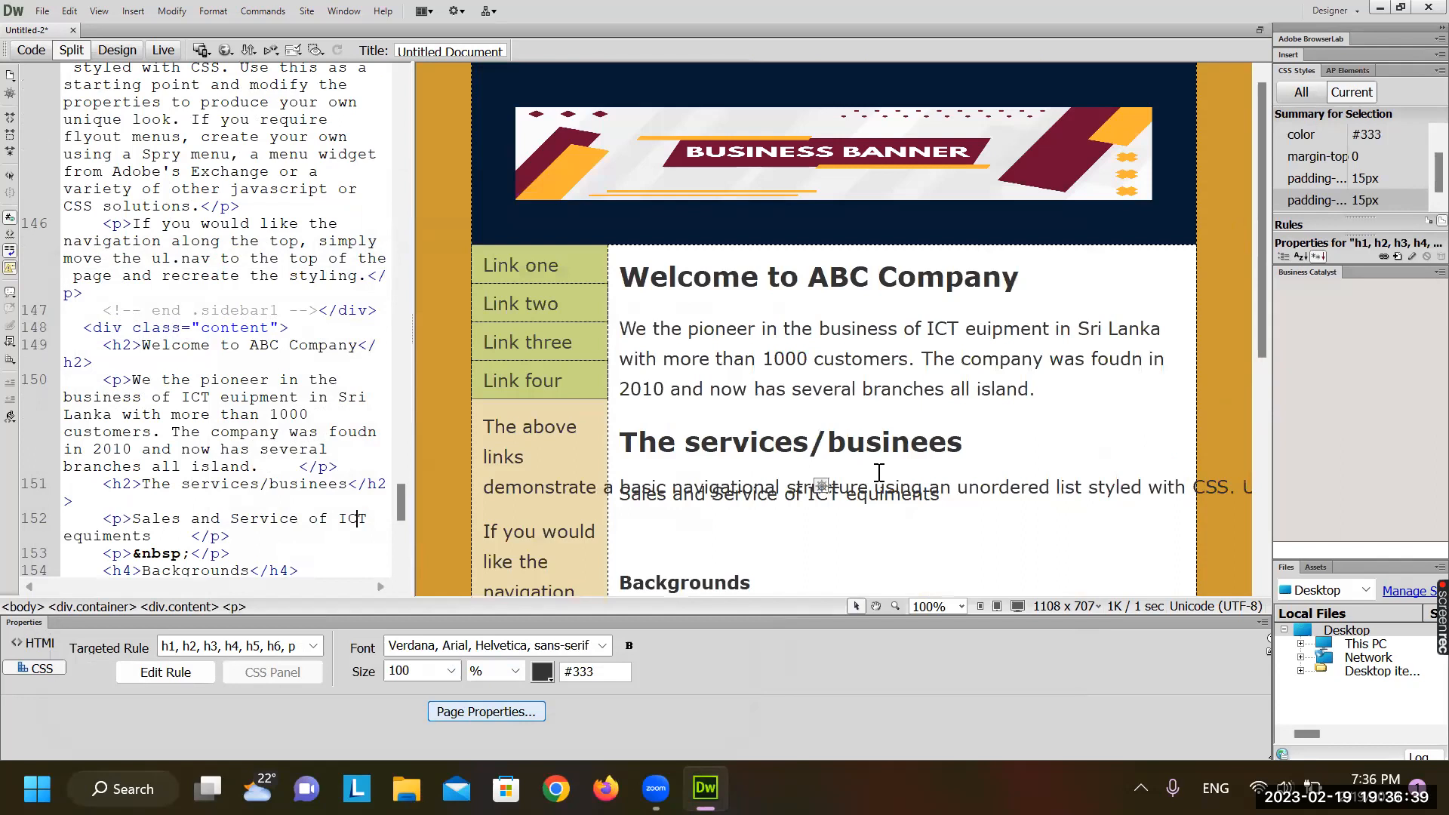
pyautogui.scroll(-2, 879, 472)
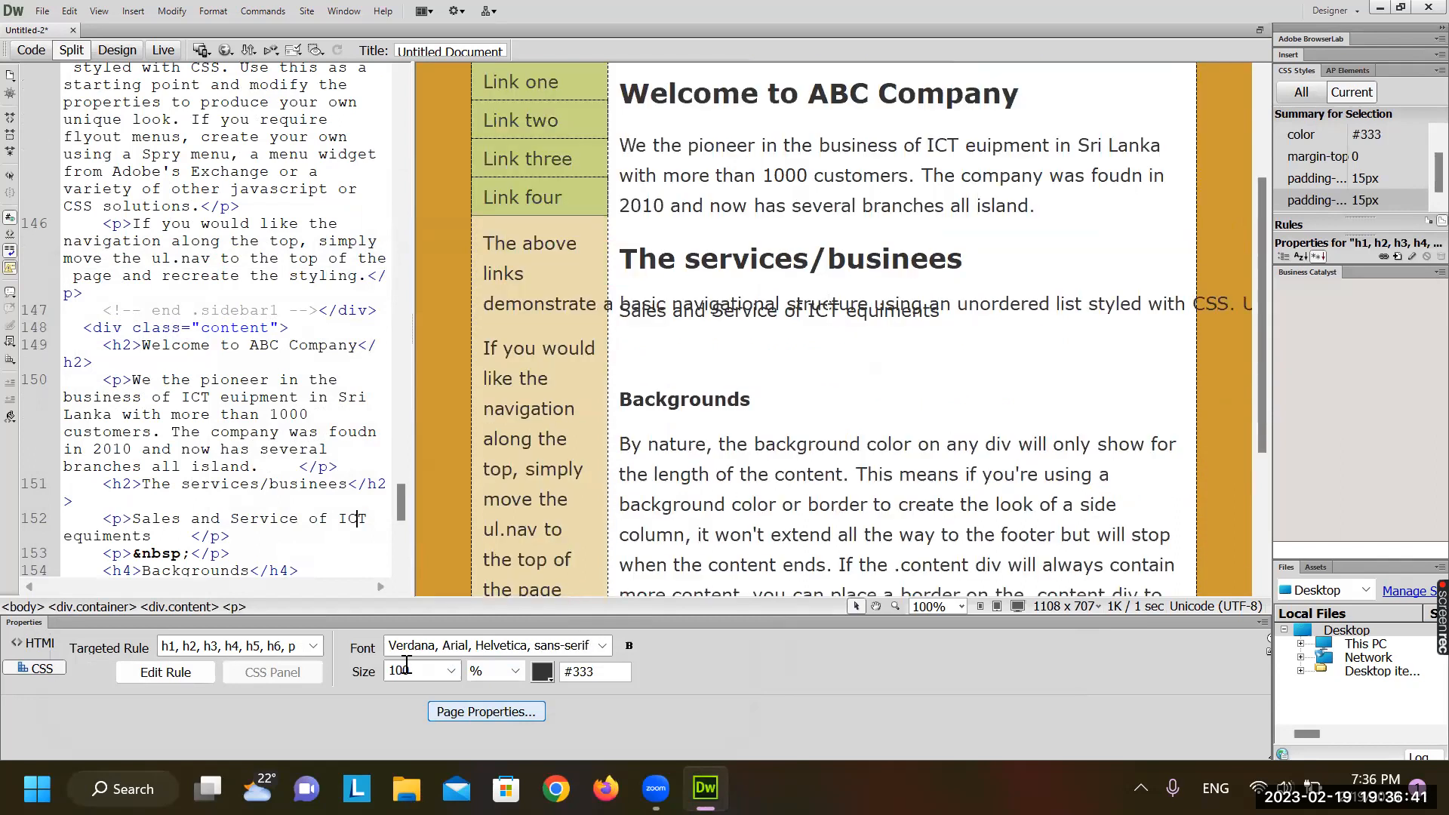
pyautogui.click(21, 647)
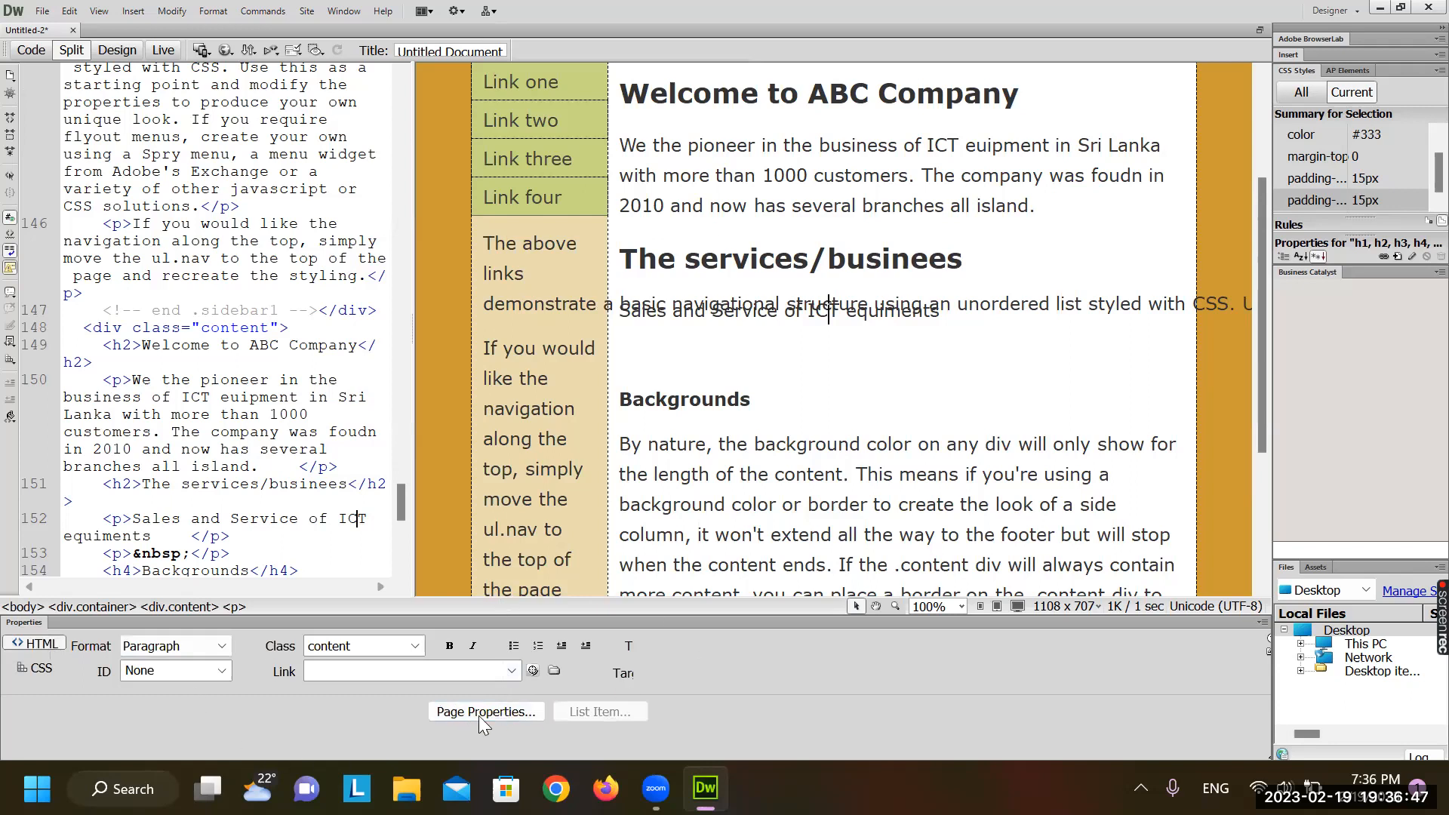
pyautogui.click(28, 671)
pyautogui.click(50, 645)
pyautogui.click(26, 670)
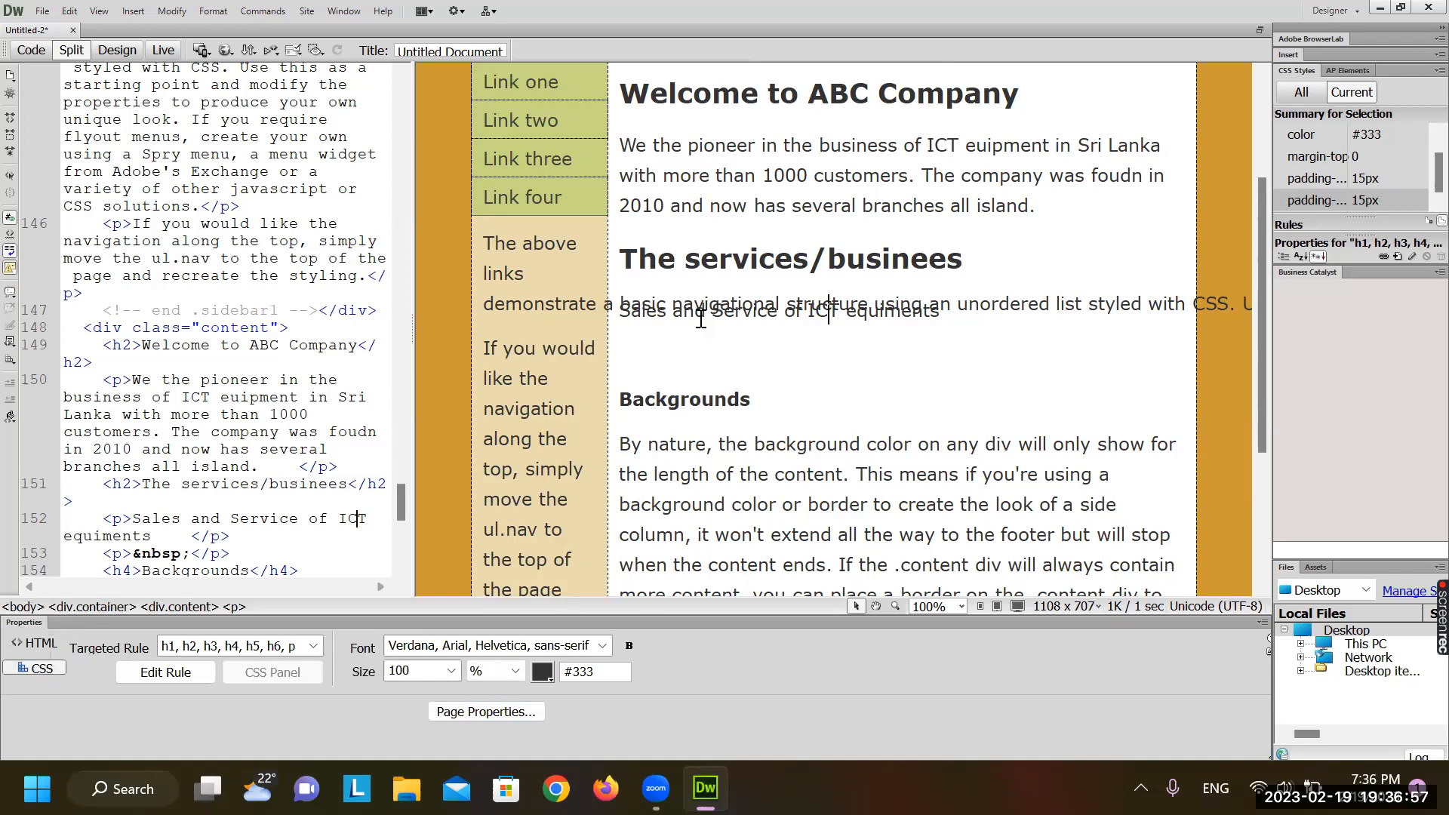
pyautogui.click(686, 259)
pyautogui.doubleClick(689, 258)
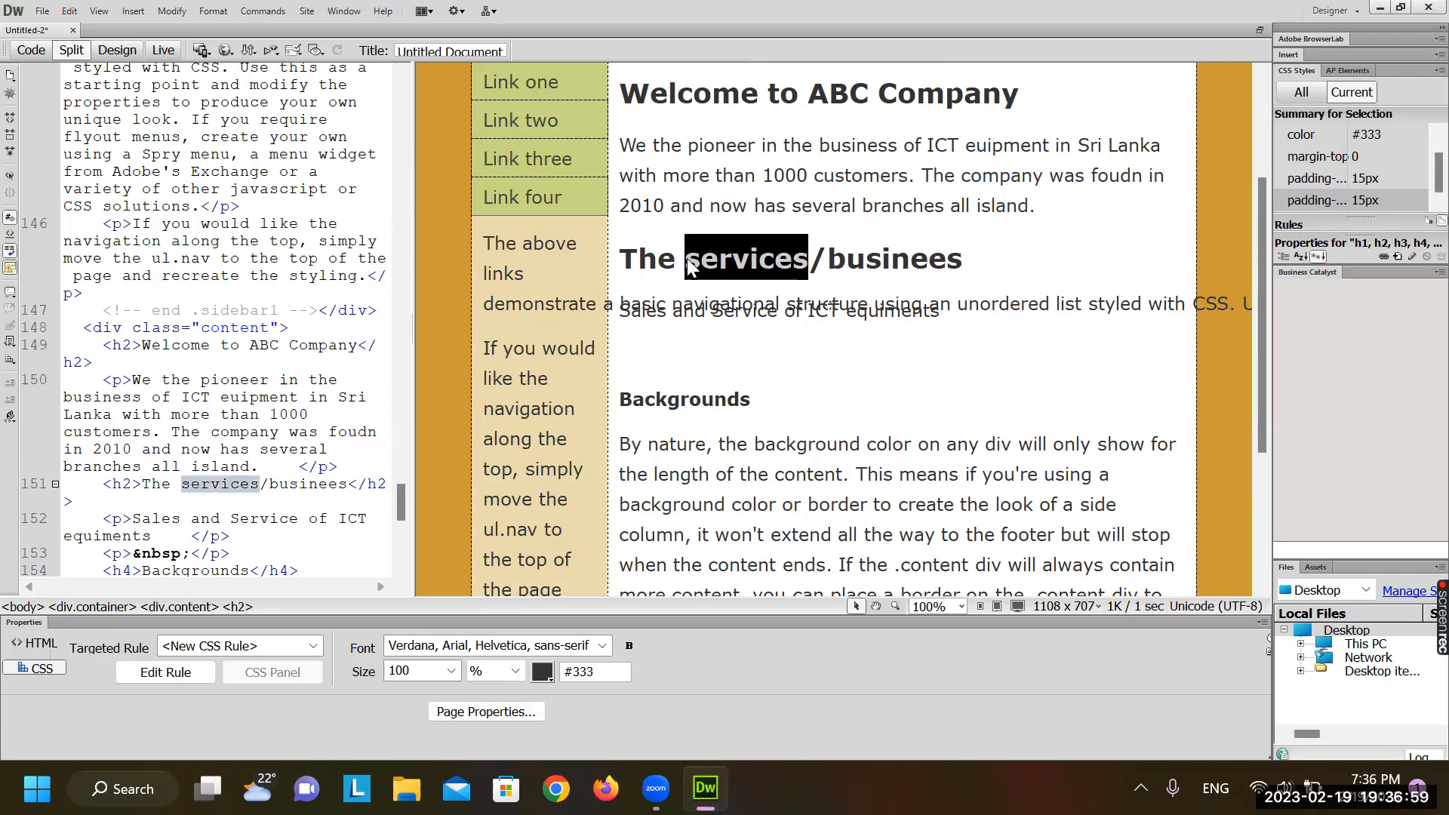
pyautogui.click(658, 258)
pyautogui.moveTo(621, 257); pyautogui.dragTo(974, 254)
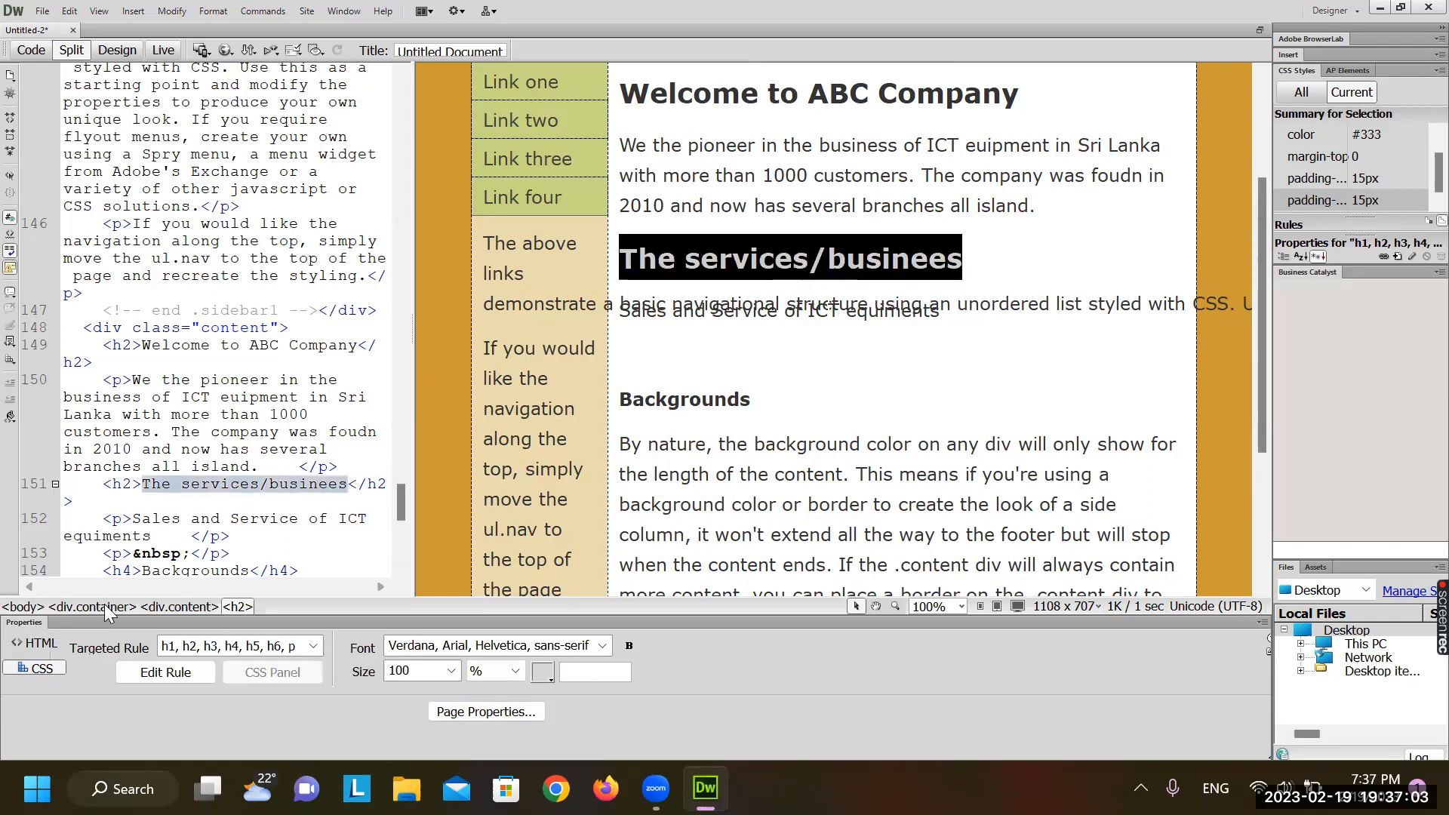
pyautogui.click(312, 647)
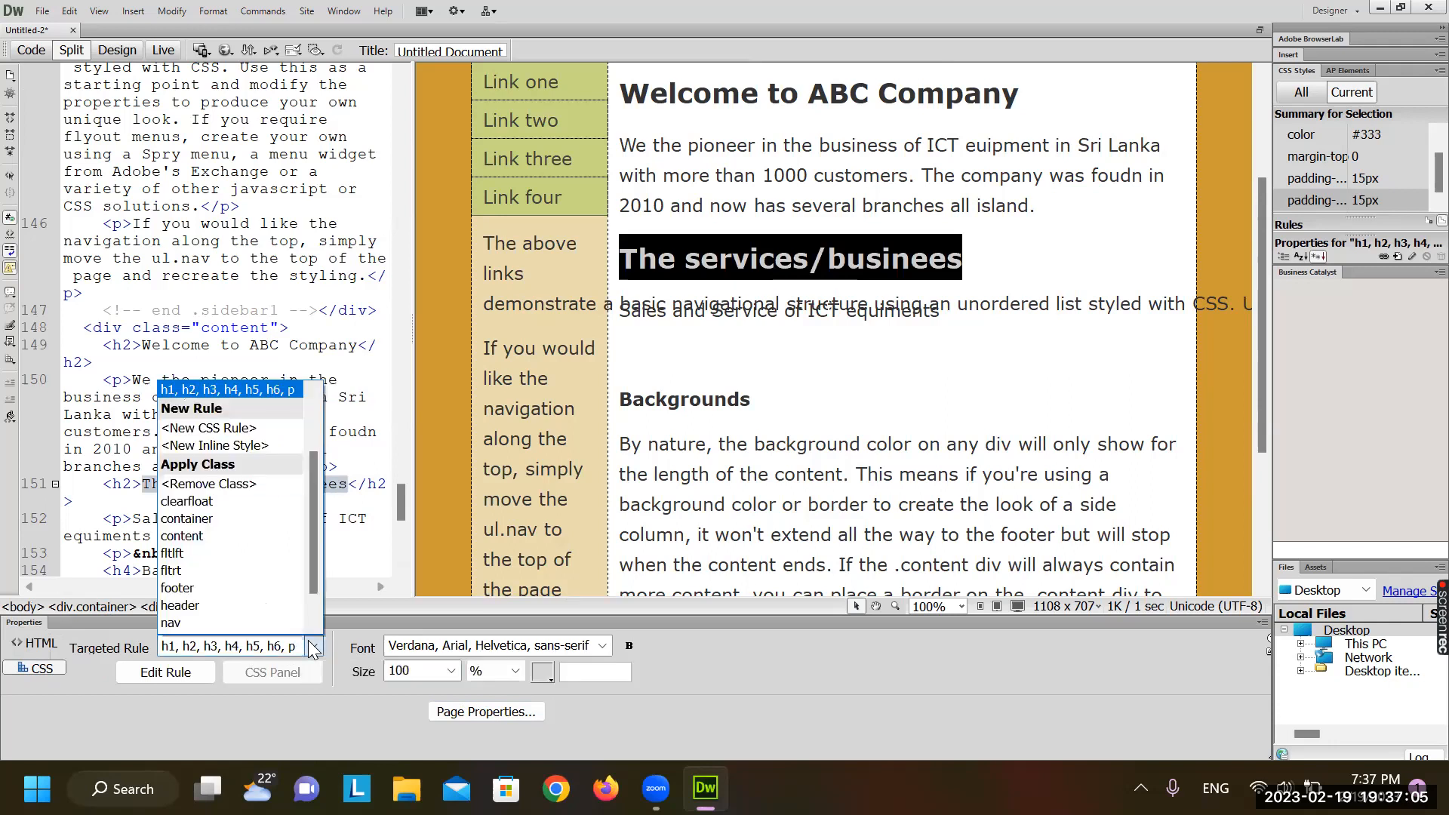
pyautogui.moveTo(311, 470); pyautogui.dragTo(260, 393)
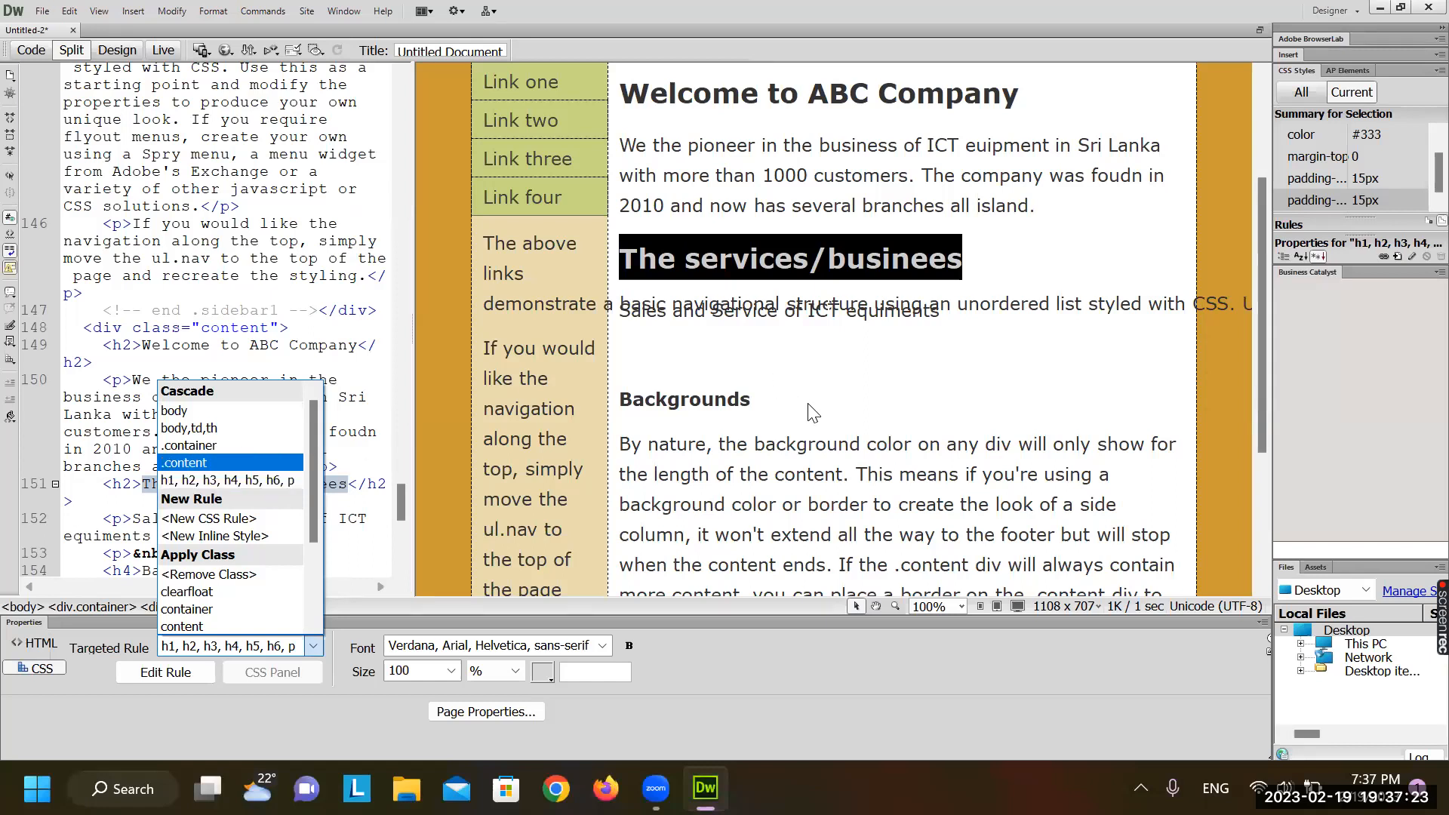
pyautogui.press('Escape')
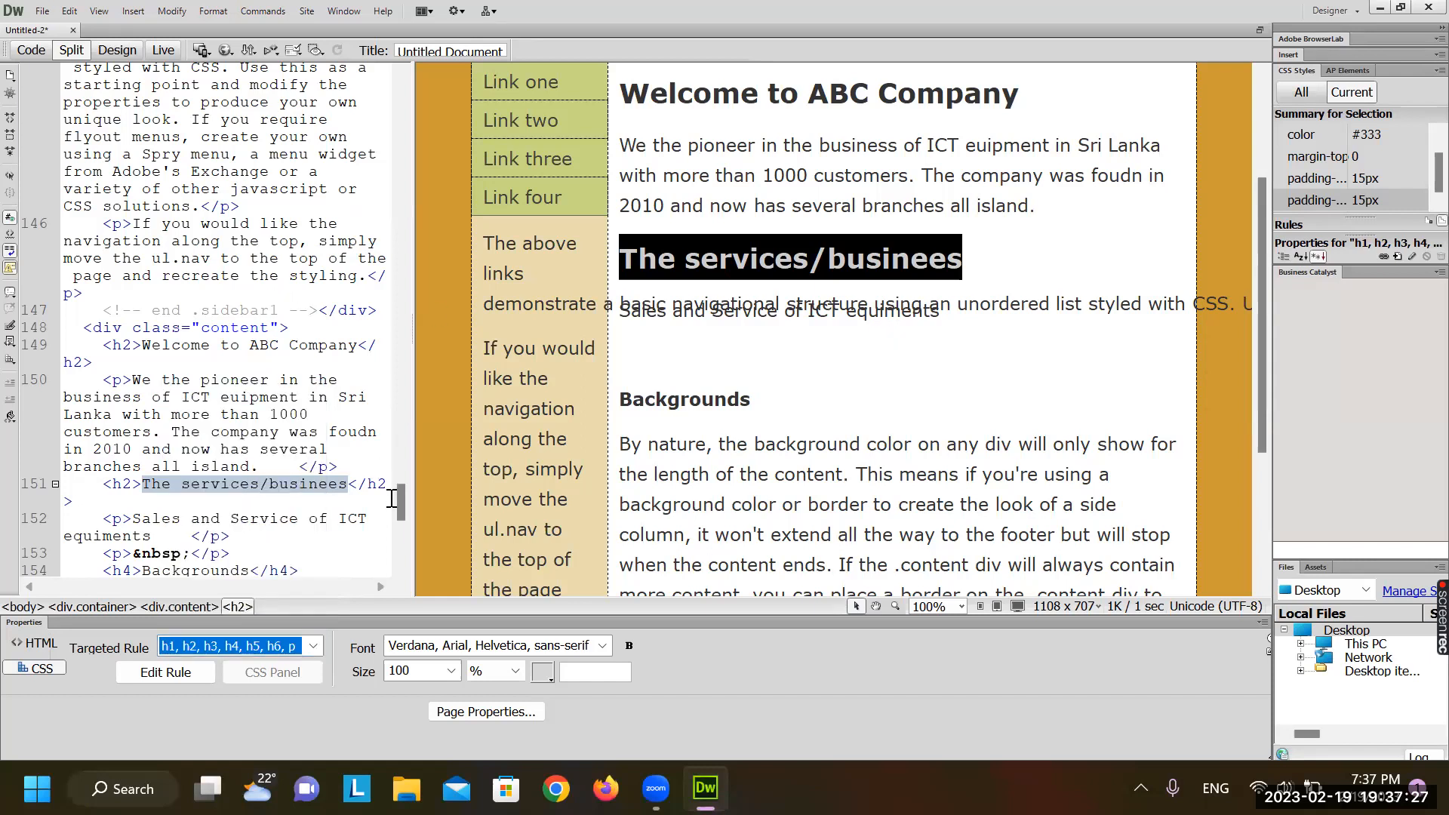
pyautogui.moveTo(401, 501); pyautogui.dragTo(279, 72)
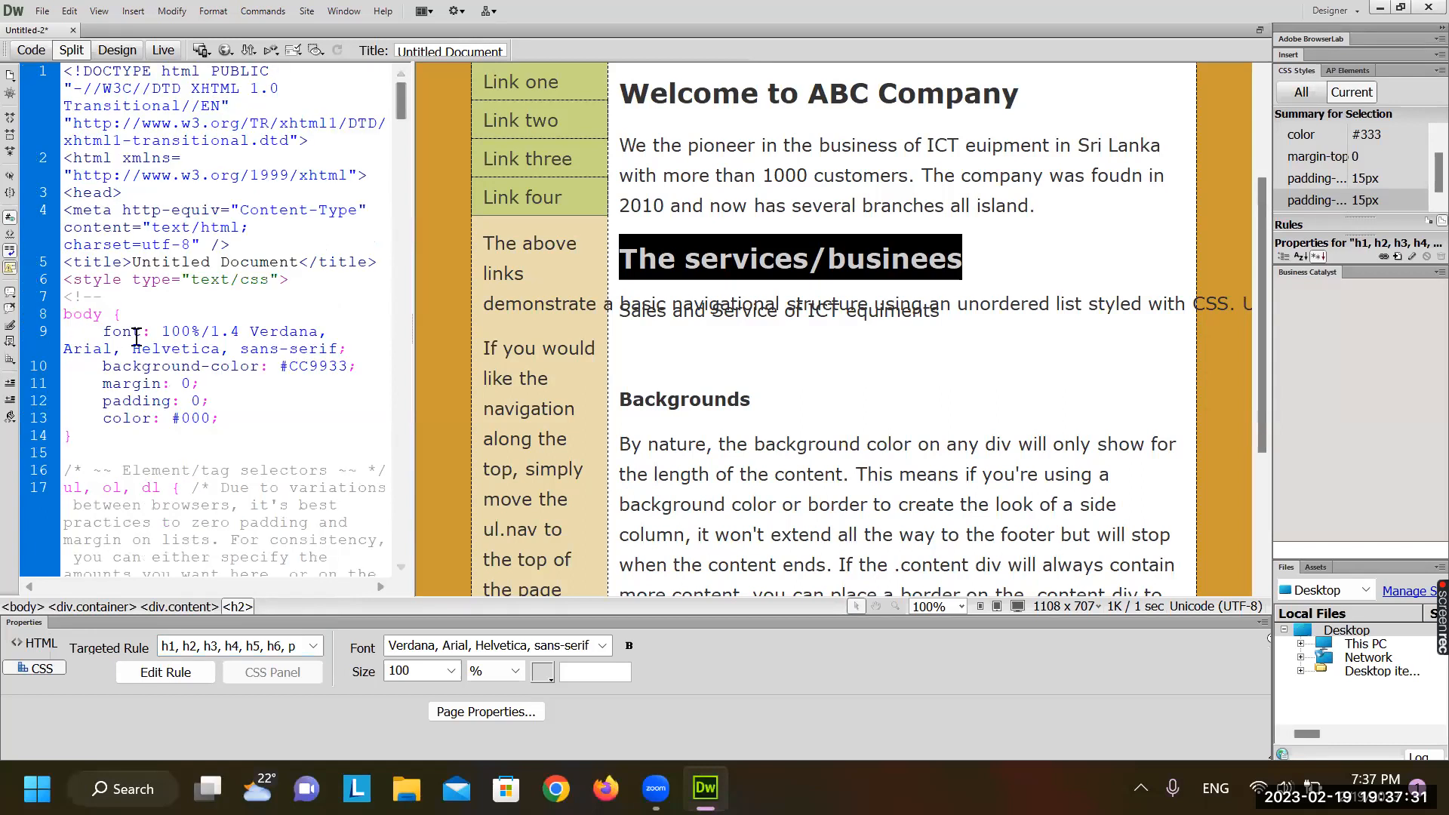
pyautogui.scroll(-2, 147, 427)
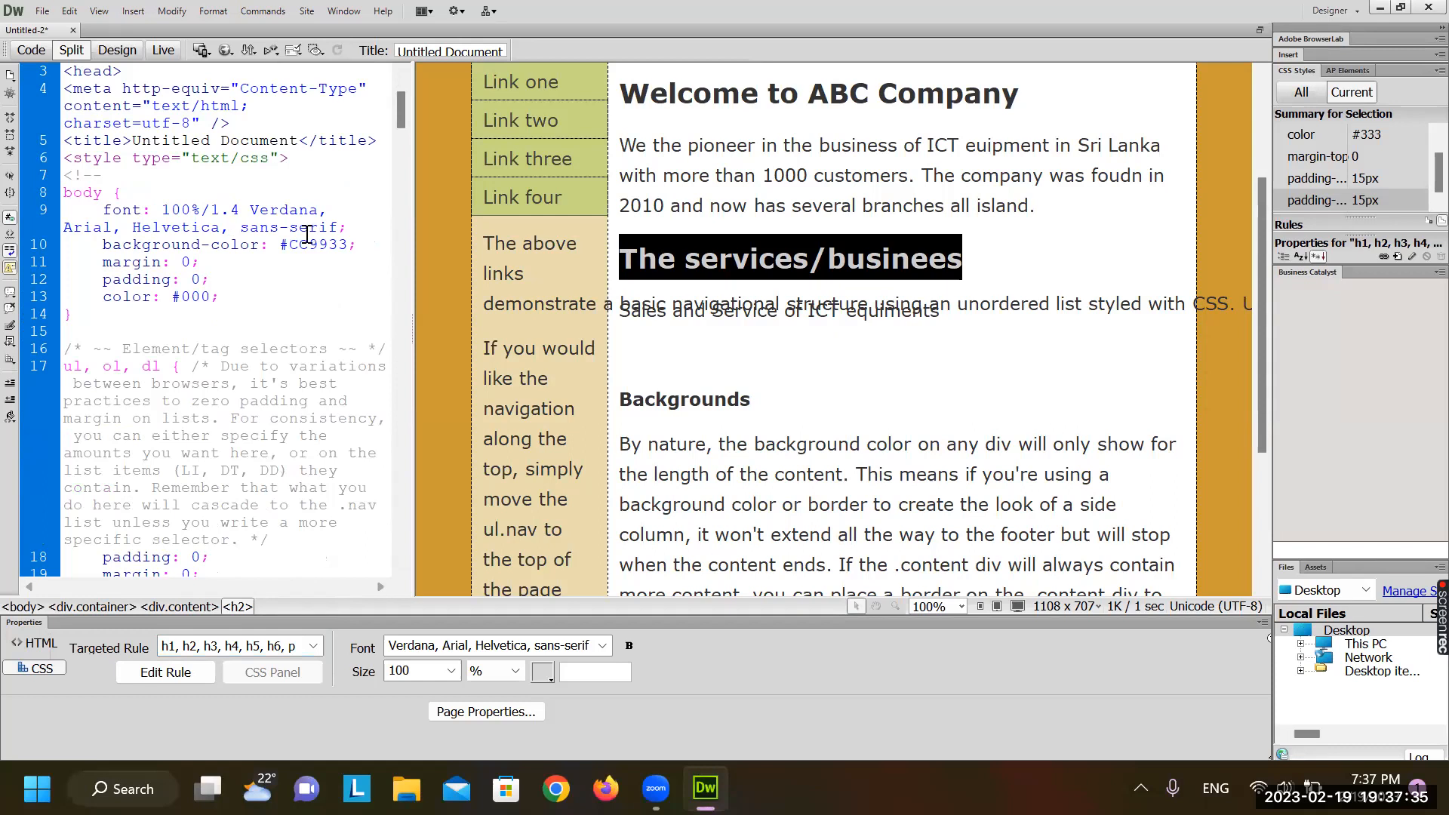
pyautogui.click(272, 232)
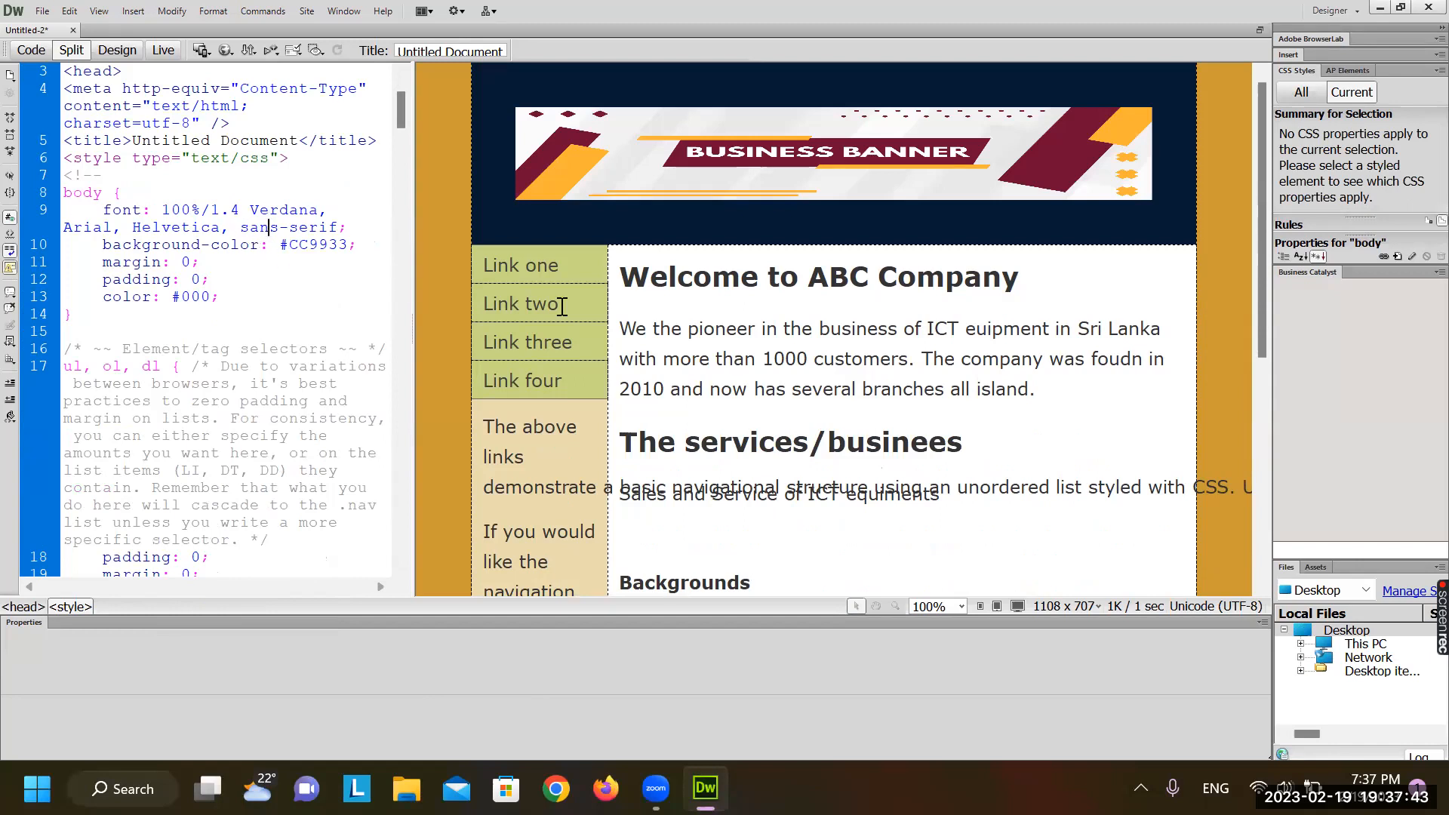
pyautogui.click(700, 330)
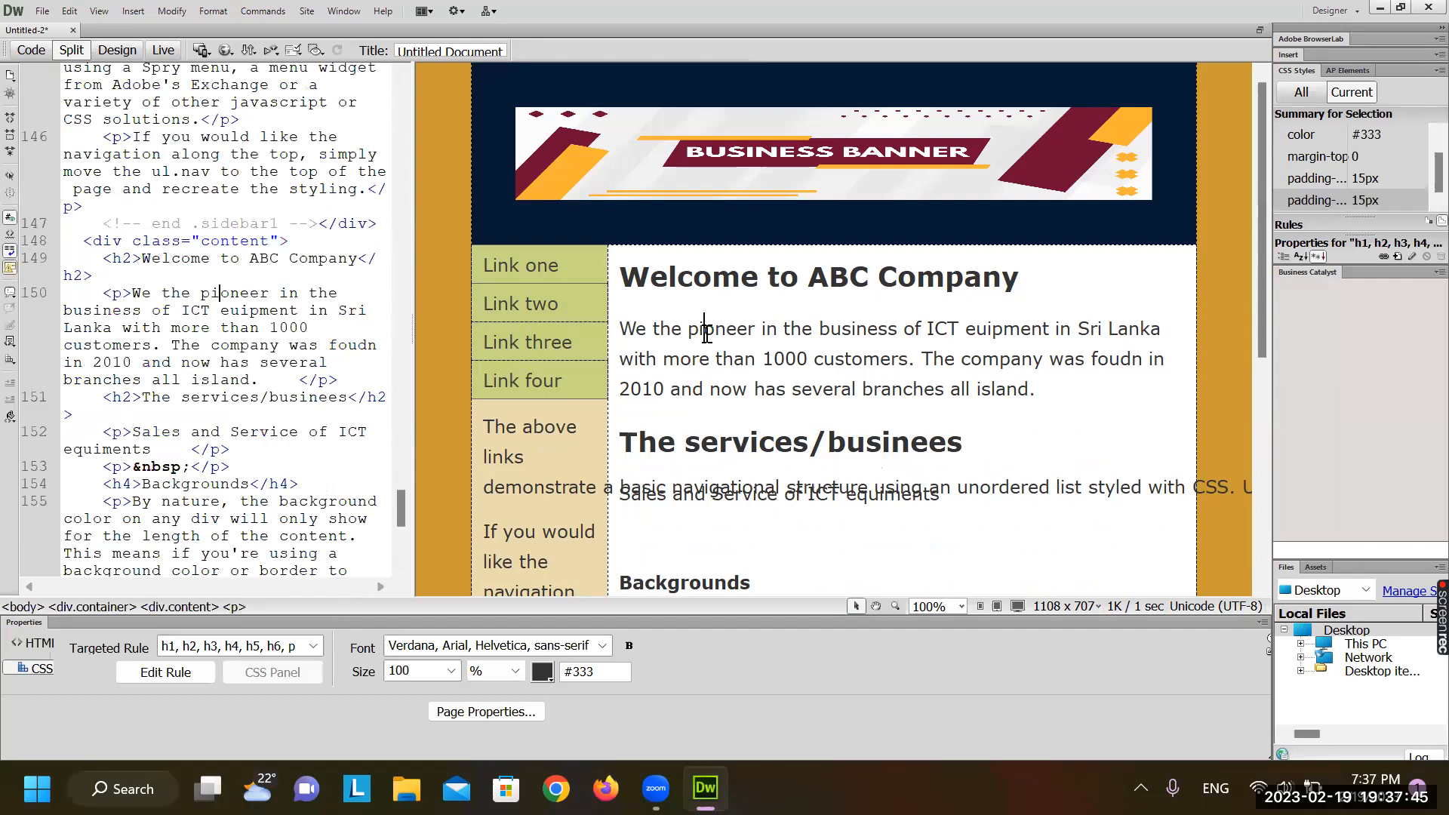
pyautogui.click(30, 643)
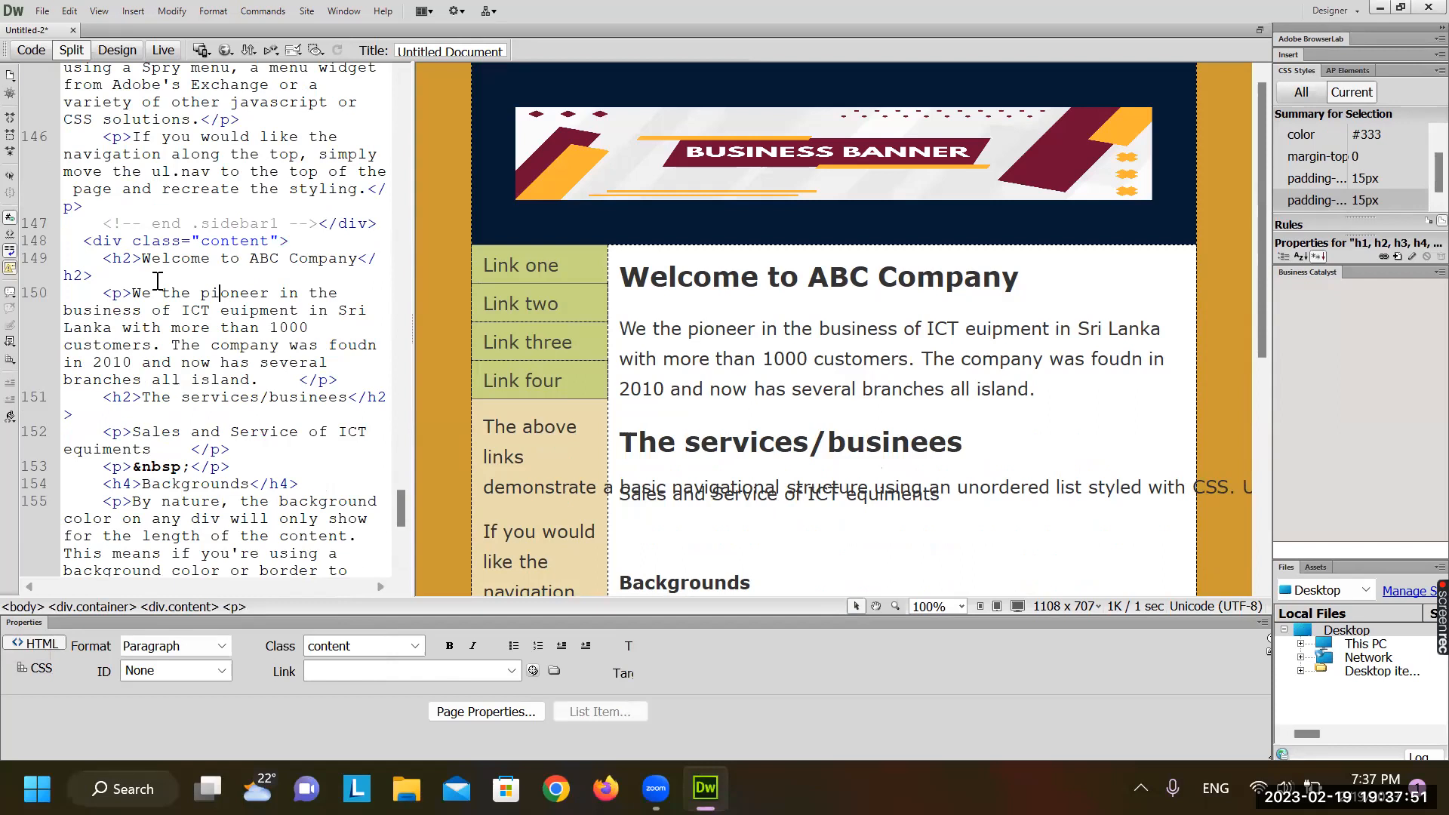
pyautogui.scroll(20, 158, 281)
pyautogui.scroll(15, 158, 281)
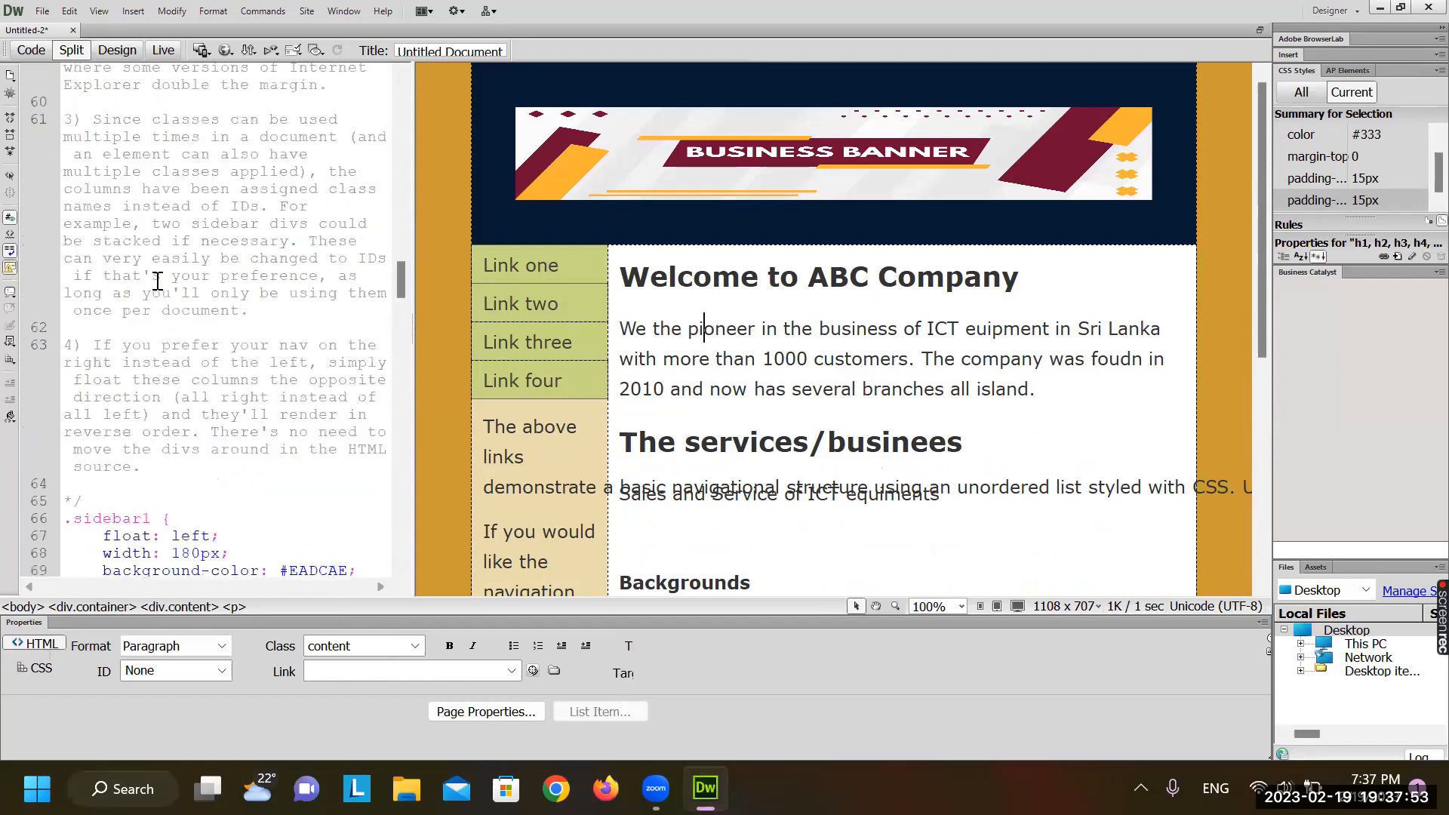
pyautogui.scroll(6, 157, 281)
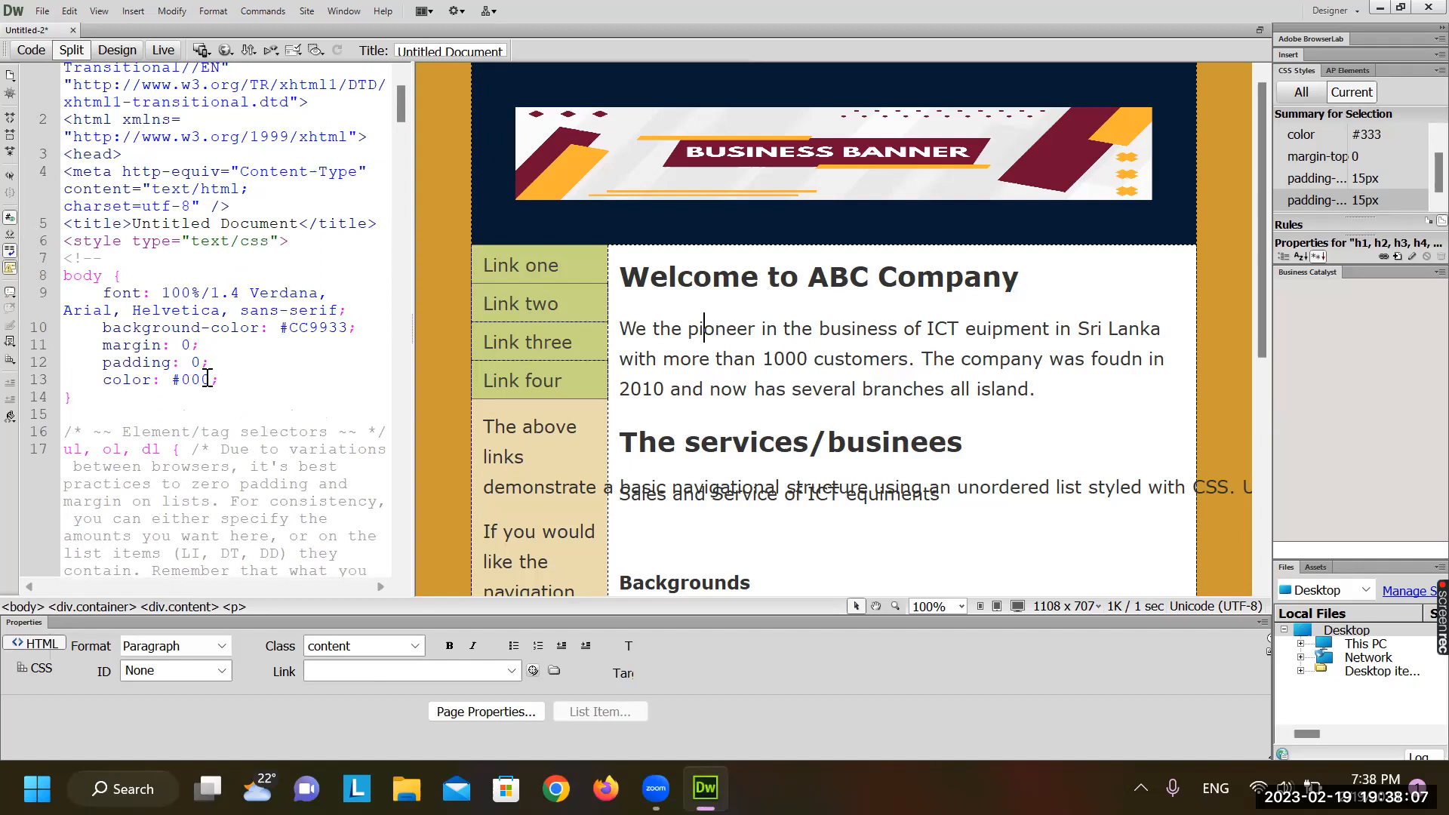
pyautogui.click(232, 354)
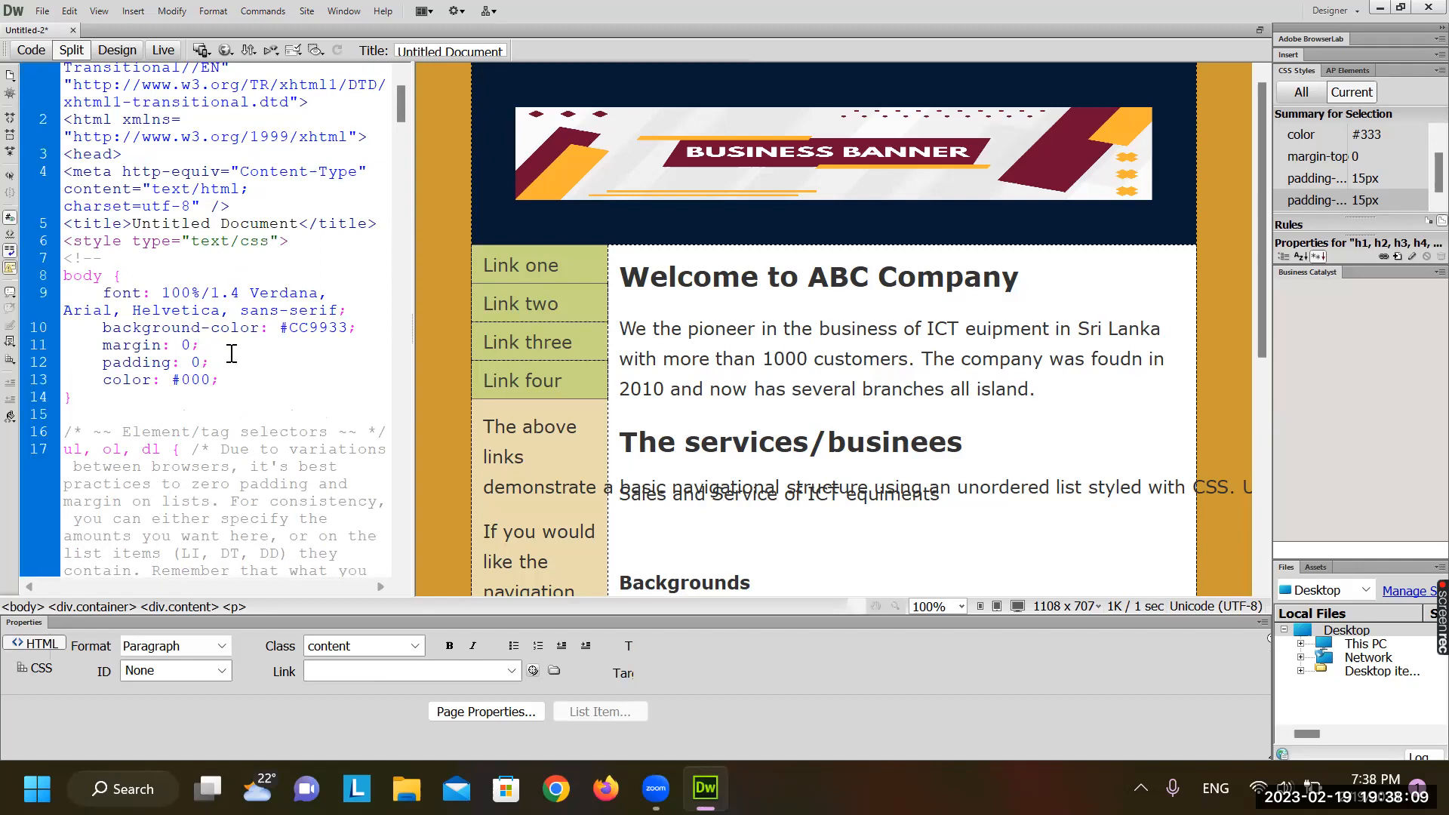
pyautogui.click(721, 331)
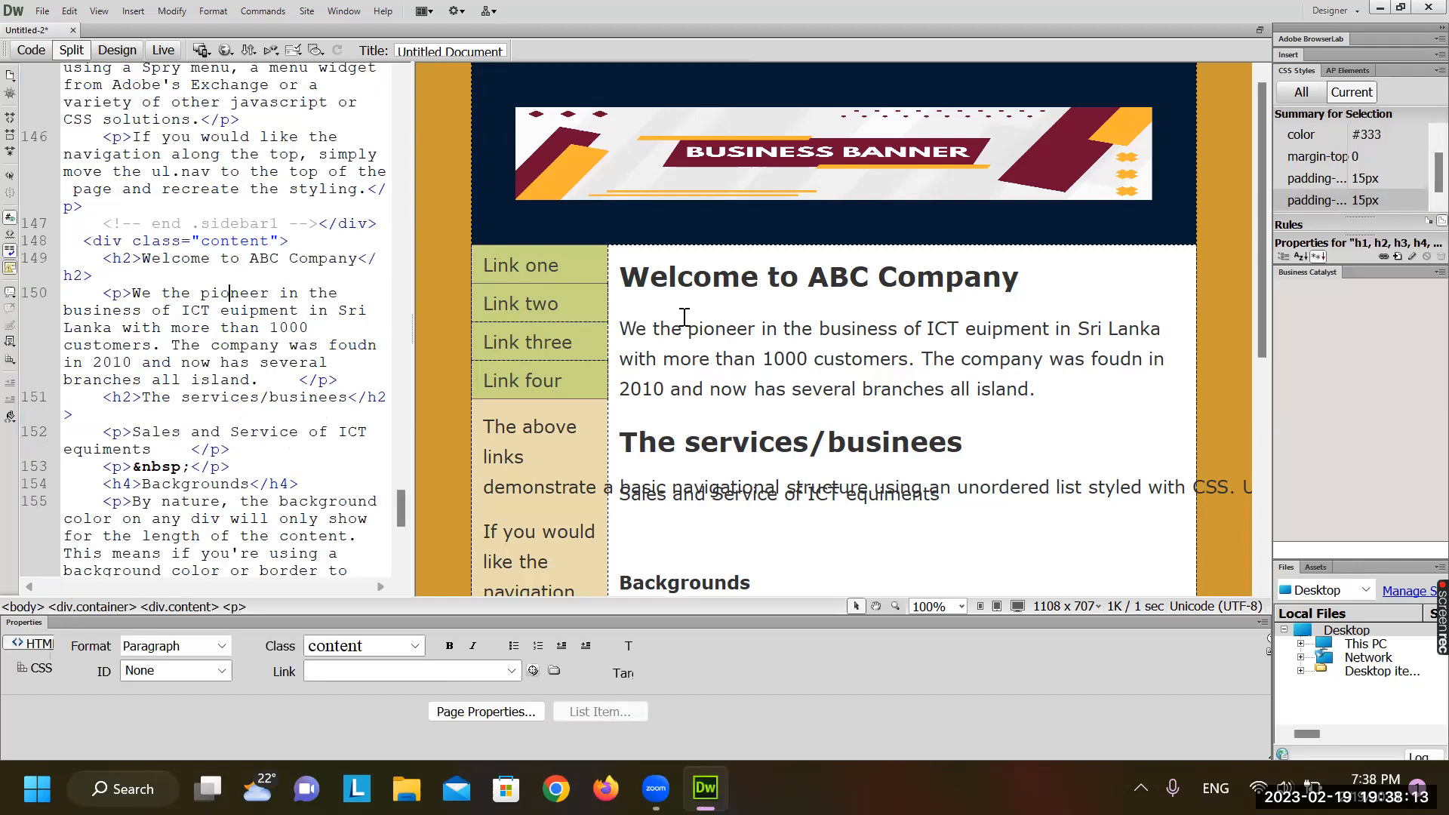
pyautogui.scroll(-2, 187, 379)
pyautogui.scroll(-5, 187, 380)
pyautogui.scroll(20, 187, 380)
pyautogui.scroll(5, 187, 380)
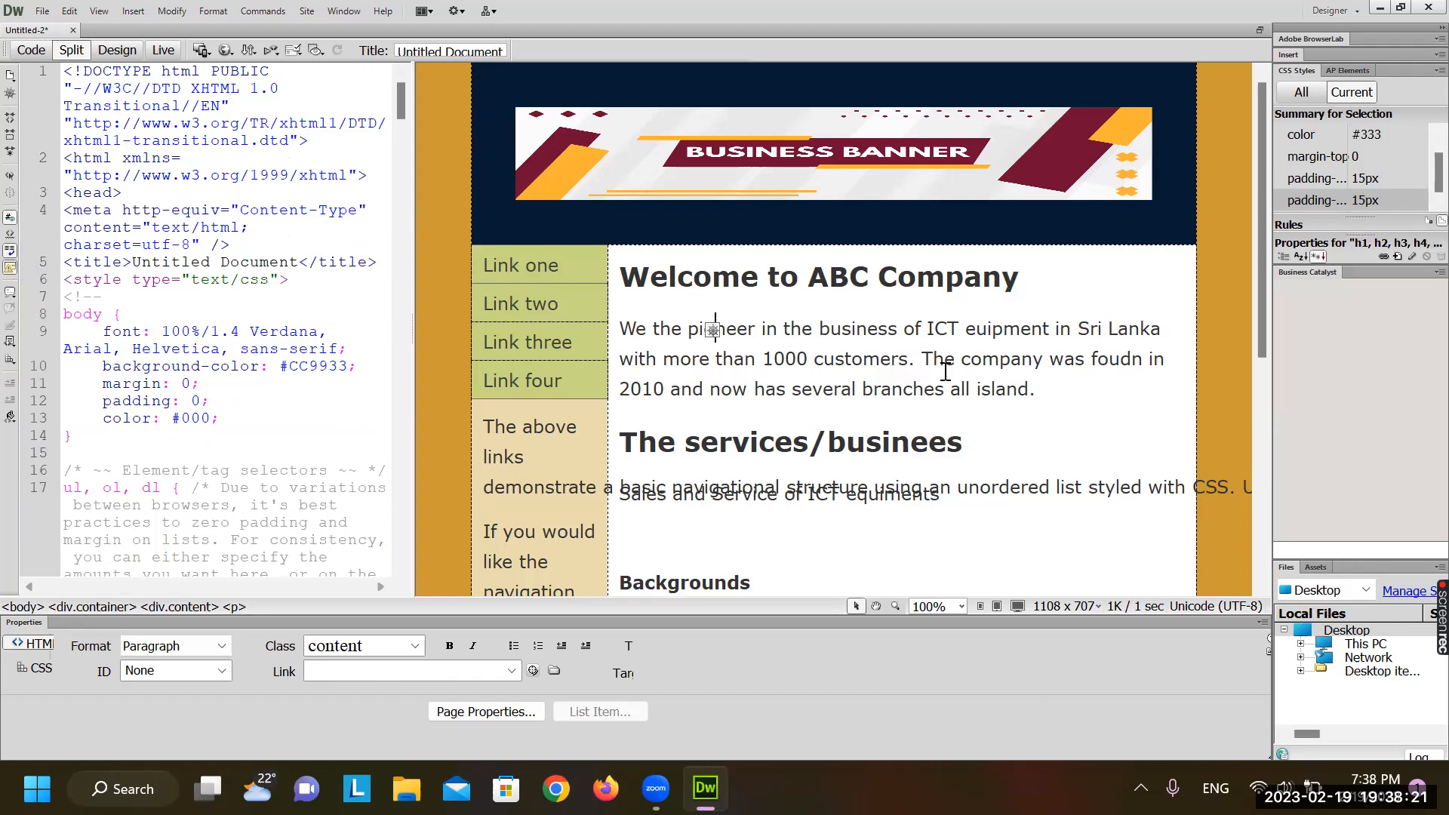
pyautogui.click(163, 402)
# Inspect the heading and paragraph selector rule in the code
pyautogui.scroll(-6, 237, 392)
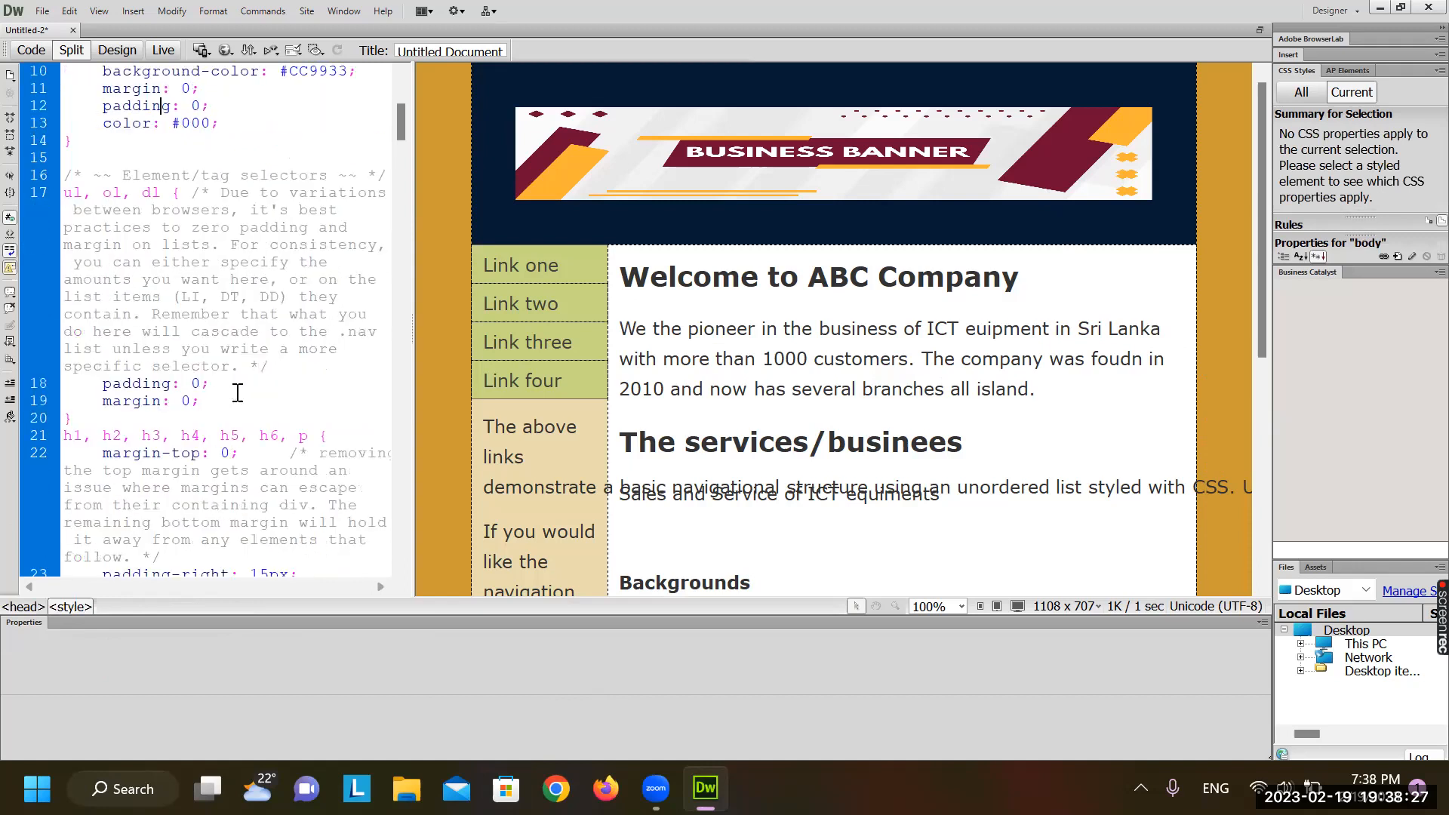
pyautogui.scroll(-5, 237, 392)
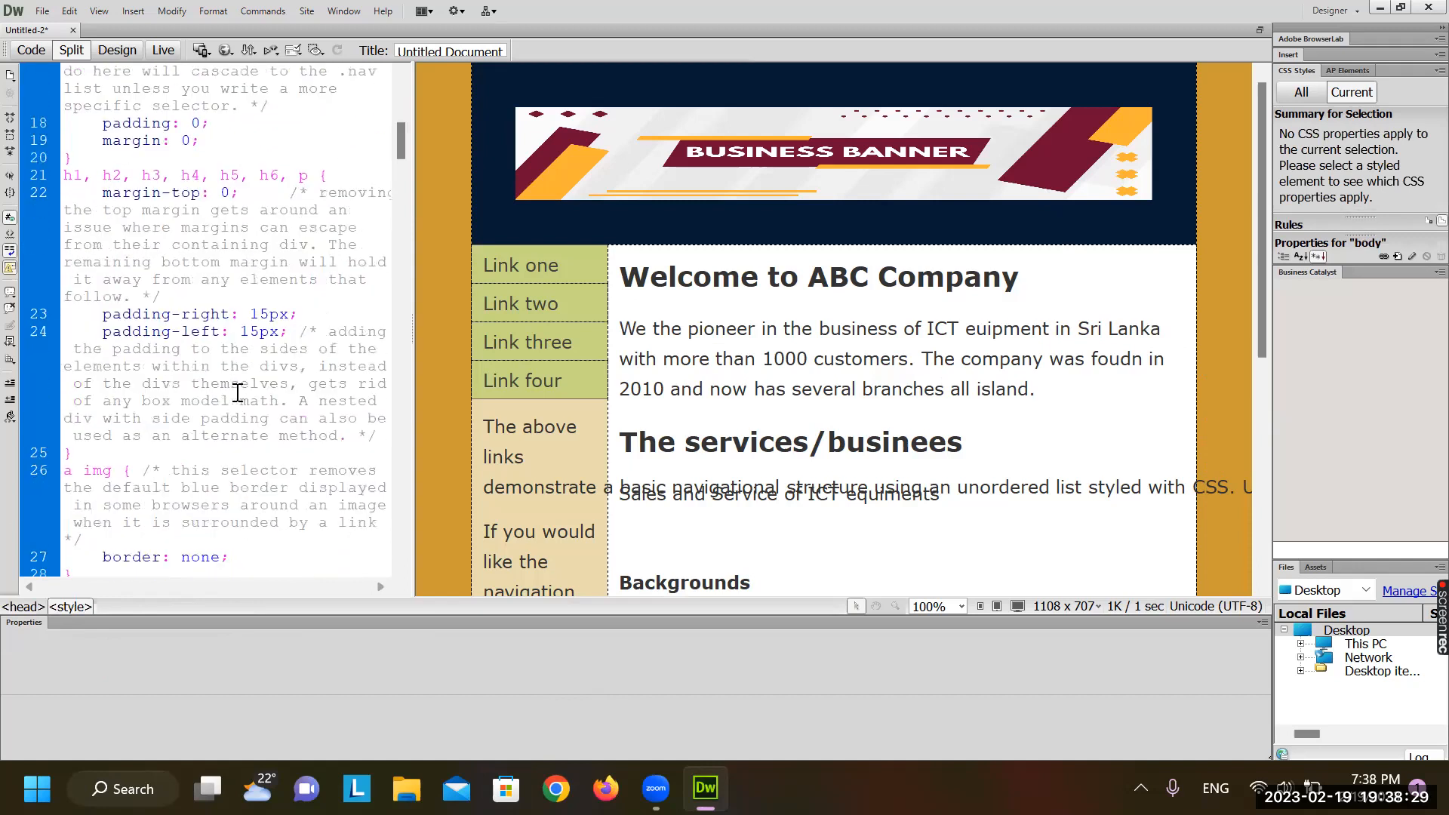
pyautogui.click(108, 175)
pyautogui.moveTo(73, 175); pyautogui.dragTo(329, 175)
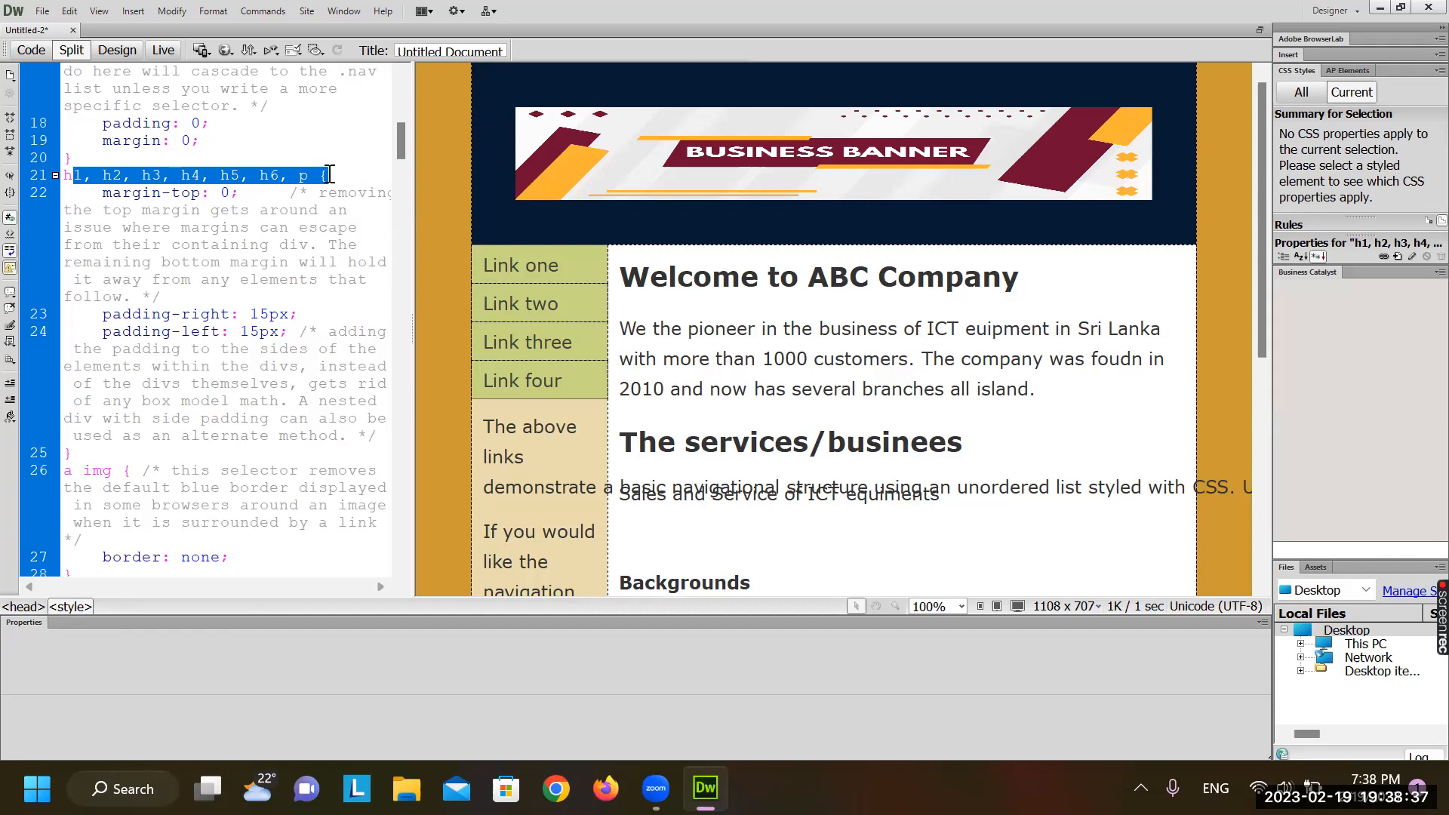
pyautogui.scroll(-4, 265, 383)
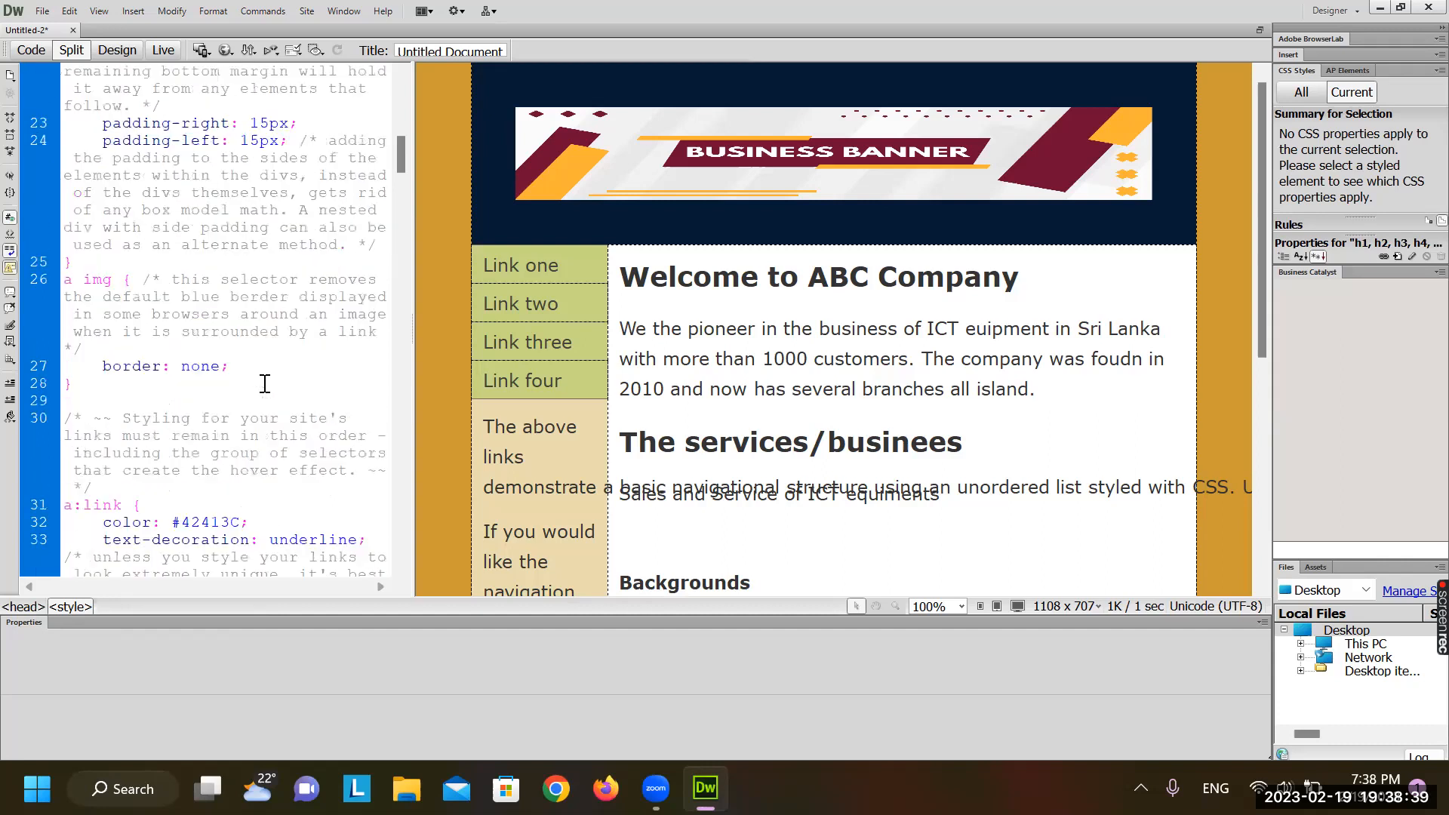
pyautogui.scroll(-2, 265, 384)
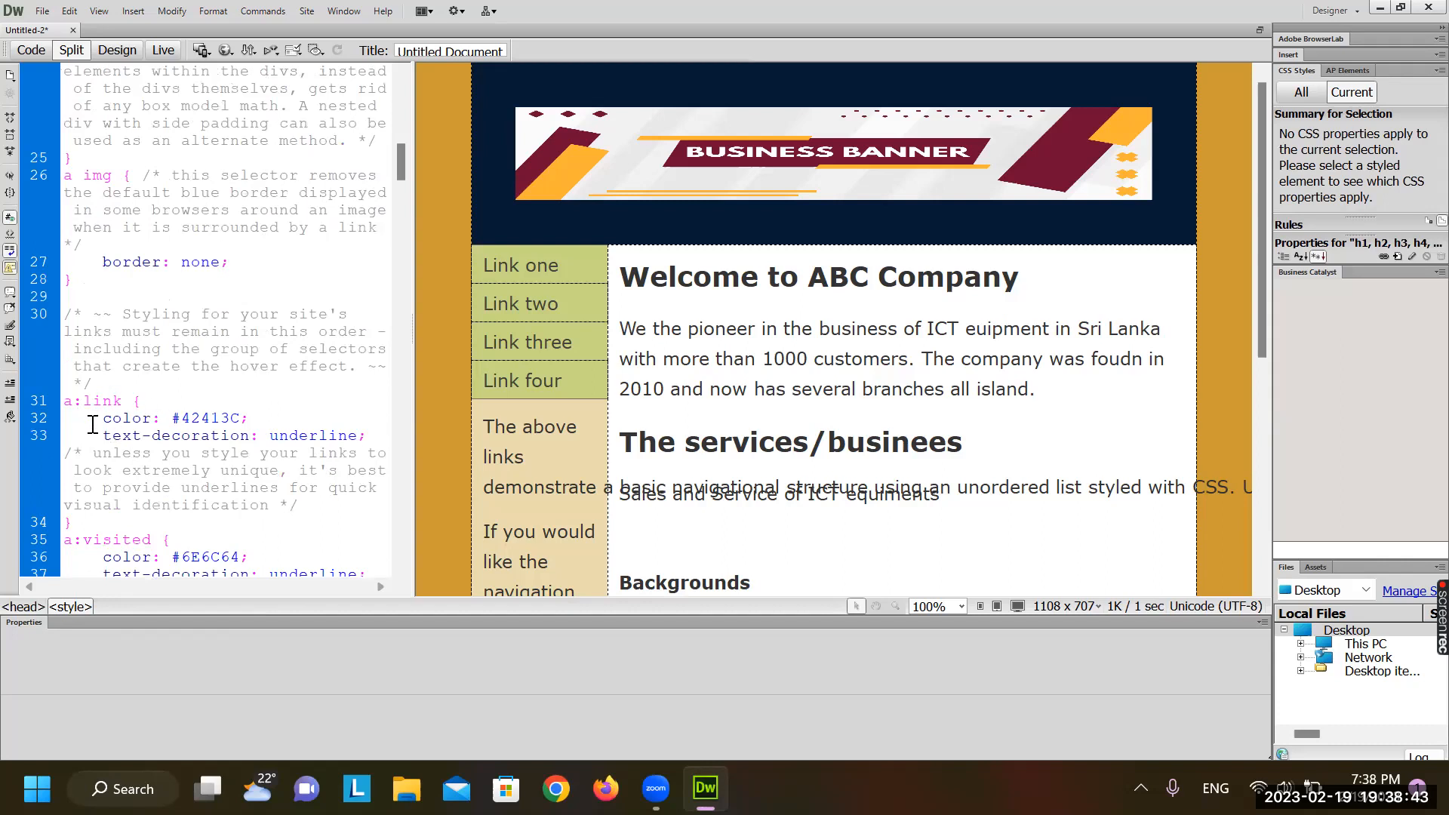
pyautogui.scroll(-1, 121, 417)
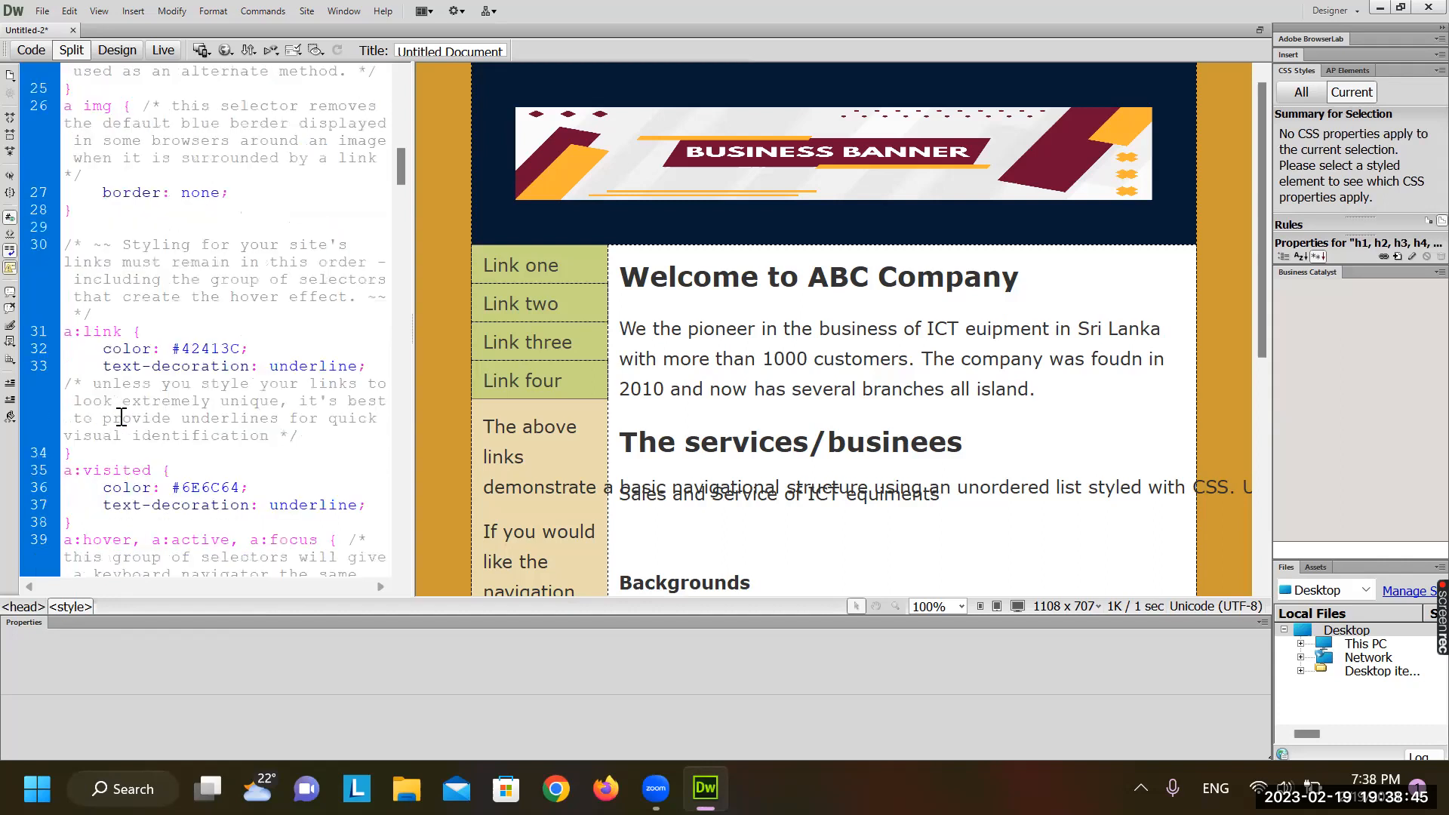
# Replace the a:link colour #42413C with #3FC using the colour picker
pyautogui.click(201, 348)
pyautogui.click(329, 473)
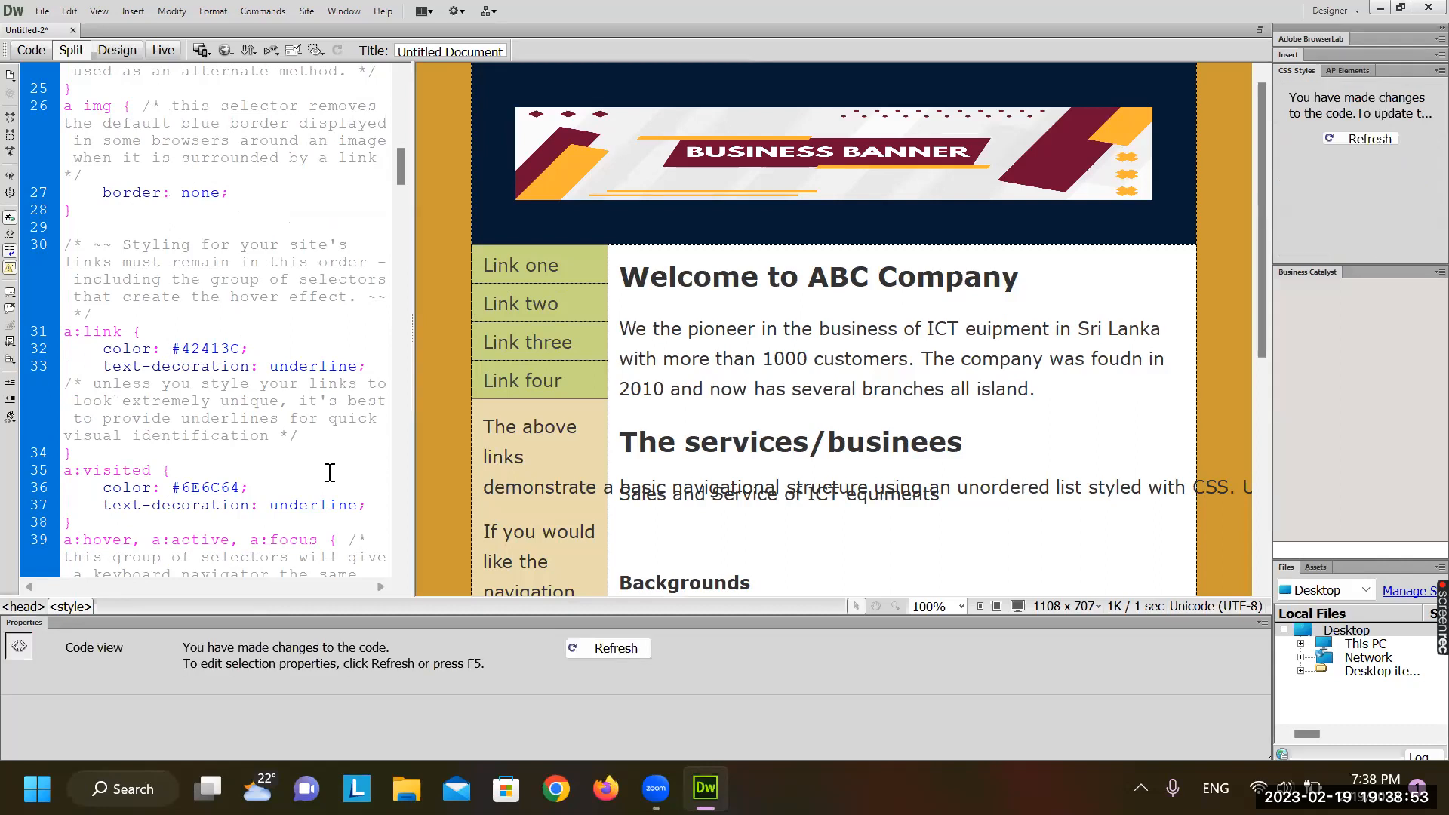
pyautogui.press('BackSpace')
pyautogui.press('BackSpace')
pyautogui.press('BackSpace')
pyautogui.press('BackSpace')
pyautogui.press('BackSpace')
pyautogui.press('BackSpace')
pyautogui.press('BackSpace')
pyautogui.press('BackSpace')
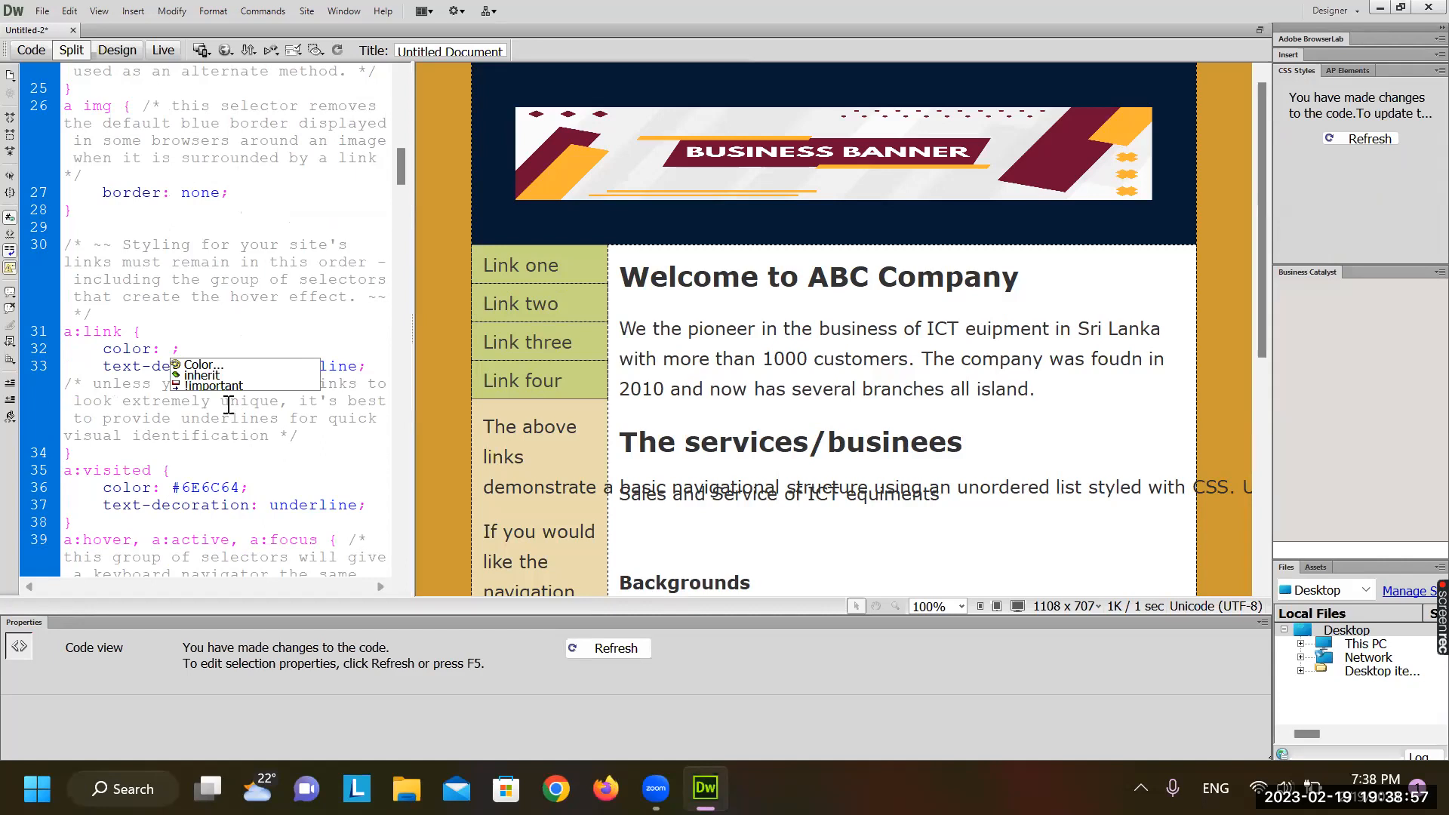
pyautogui.doubleClick(200, 364)
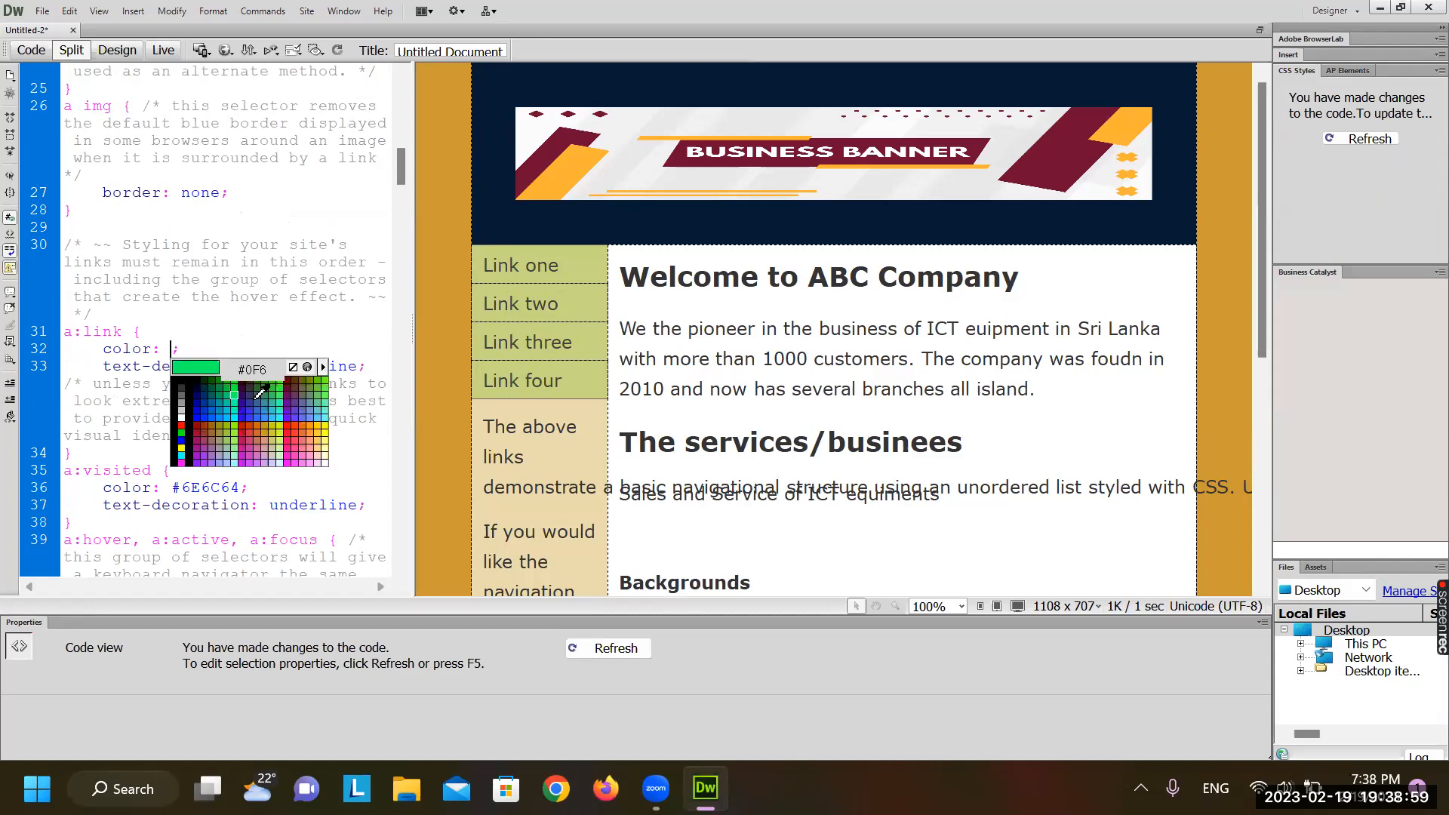
pyautogui.click(281, 402)
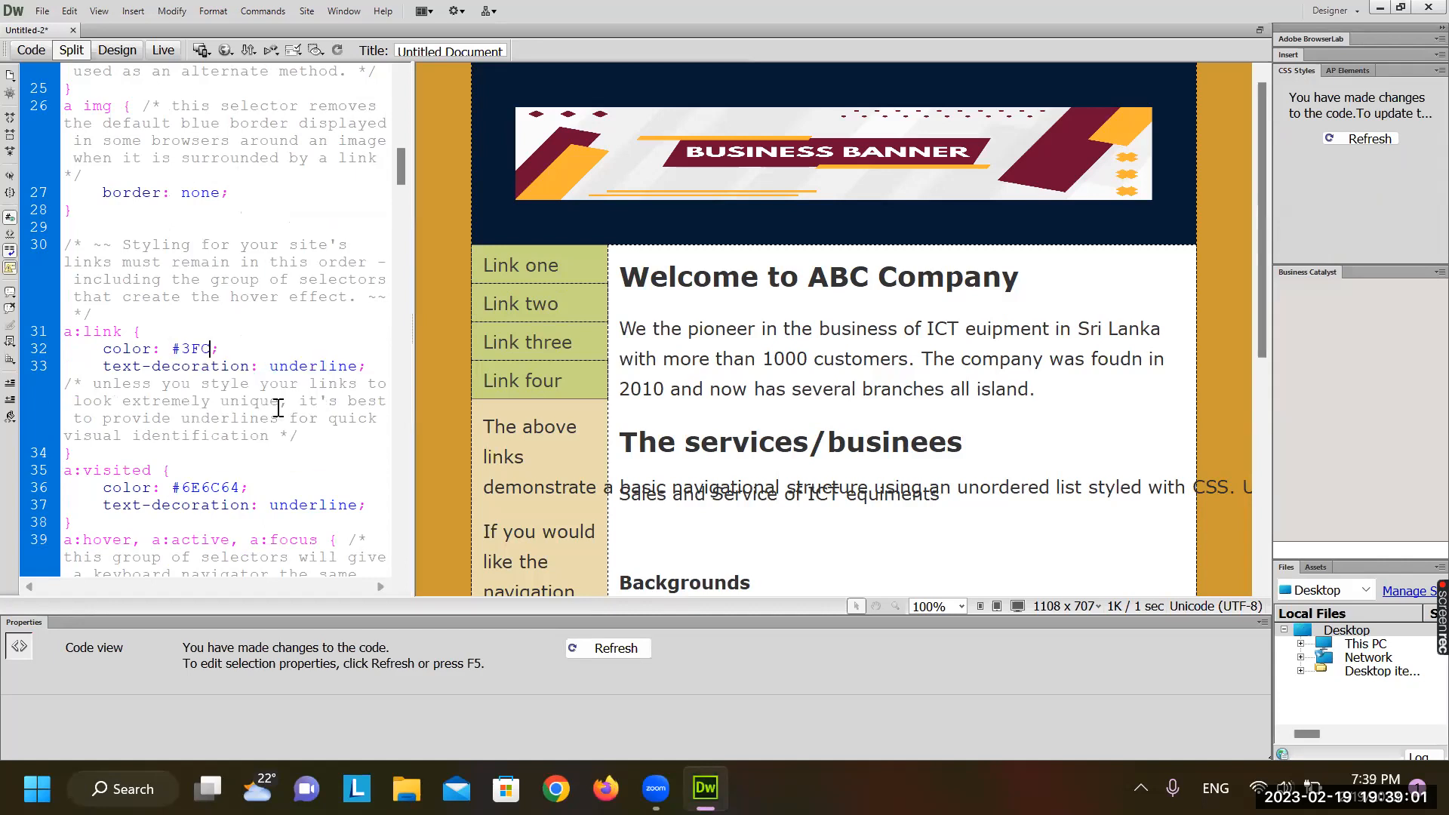
pyautogui.click(540, 316)
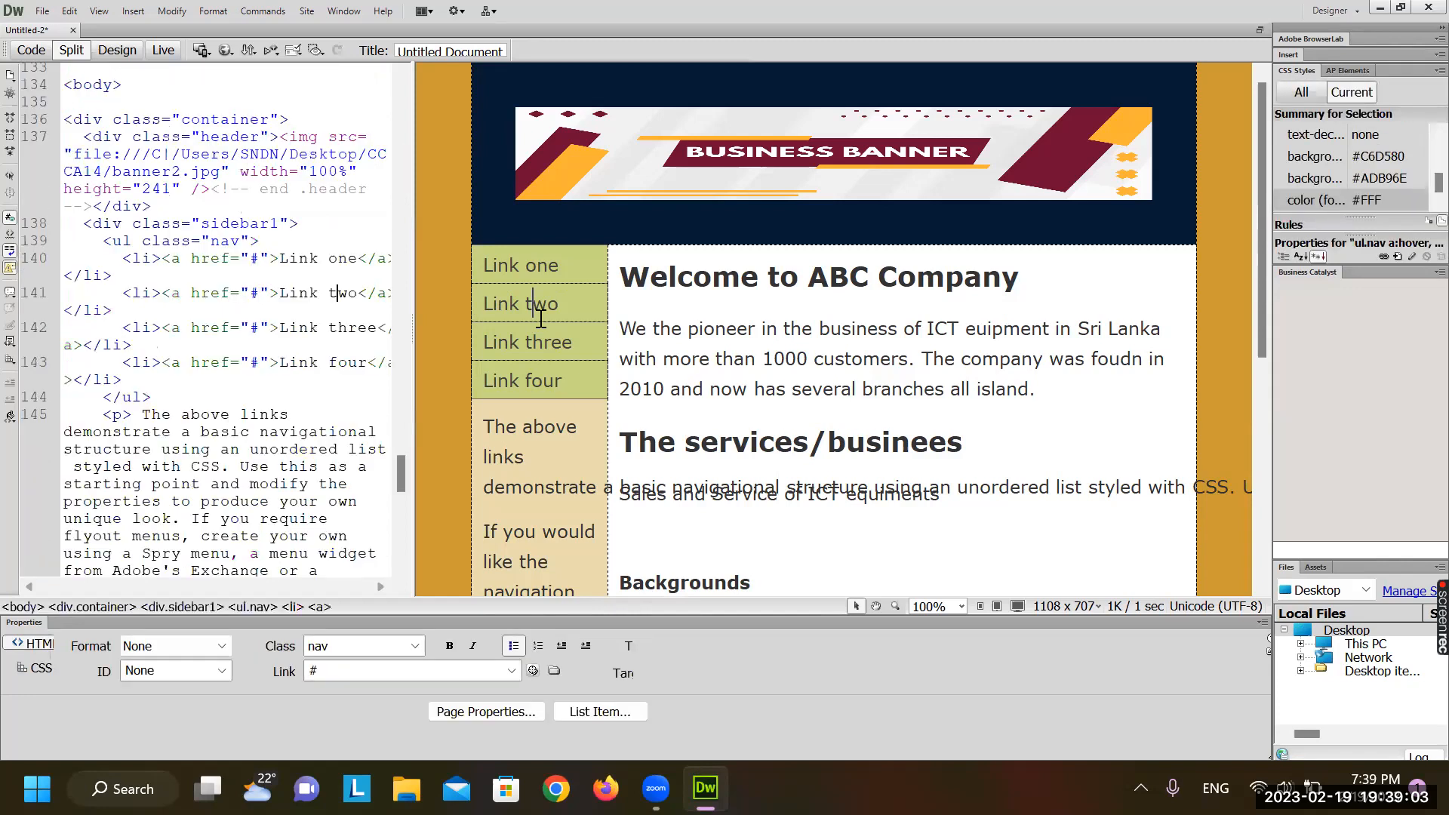
# Toggle Live view to check the #3FC sidebar links, then click into the links
pyautogui.click(163, 56)
pyautogui.click(163, 56)
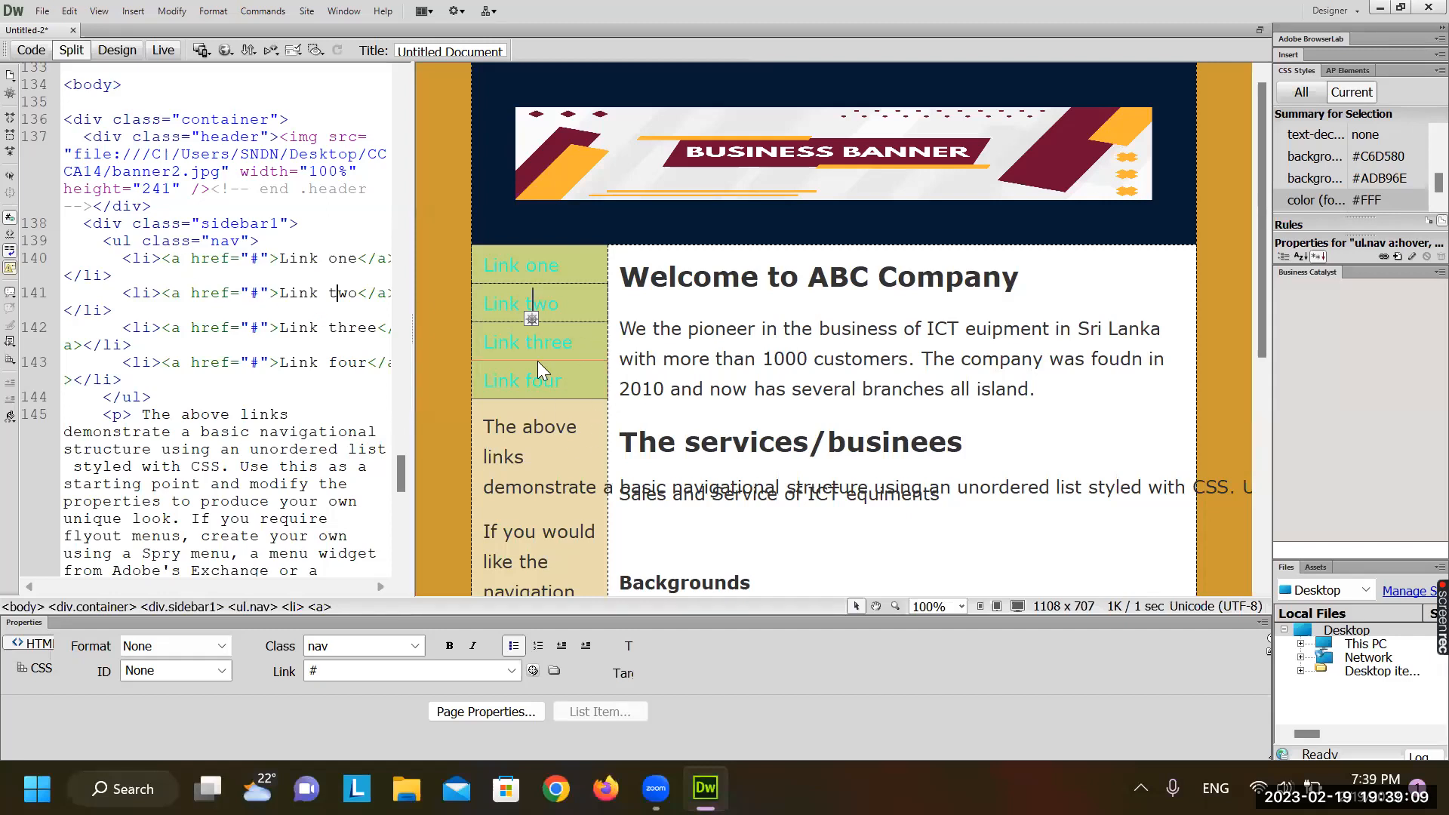
pyautogui.click(565, 424)
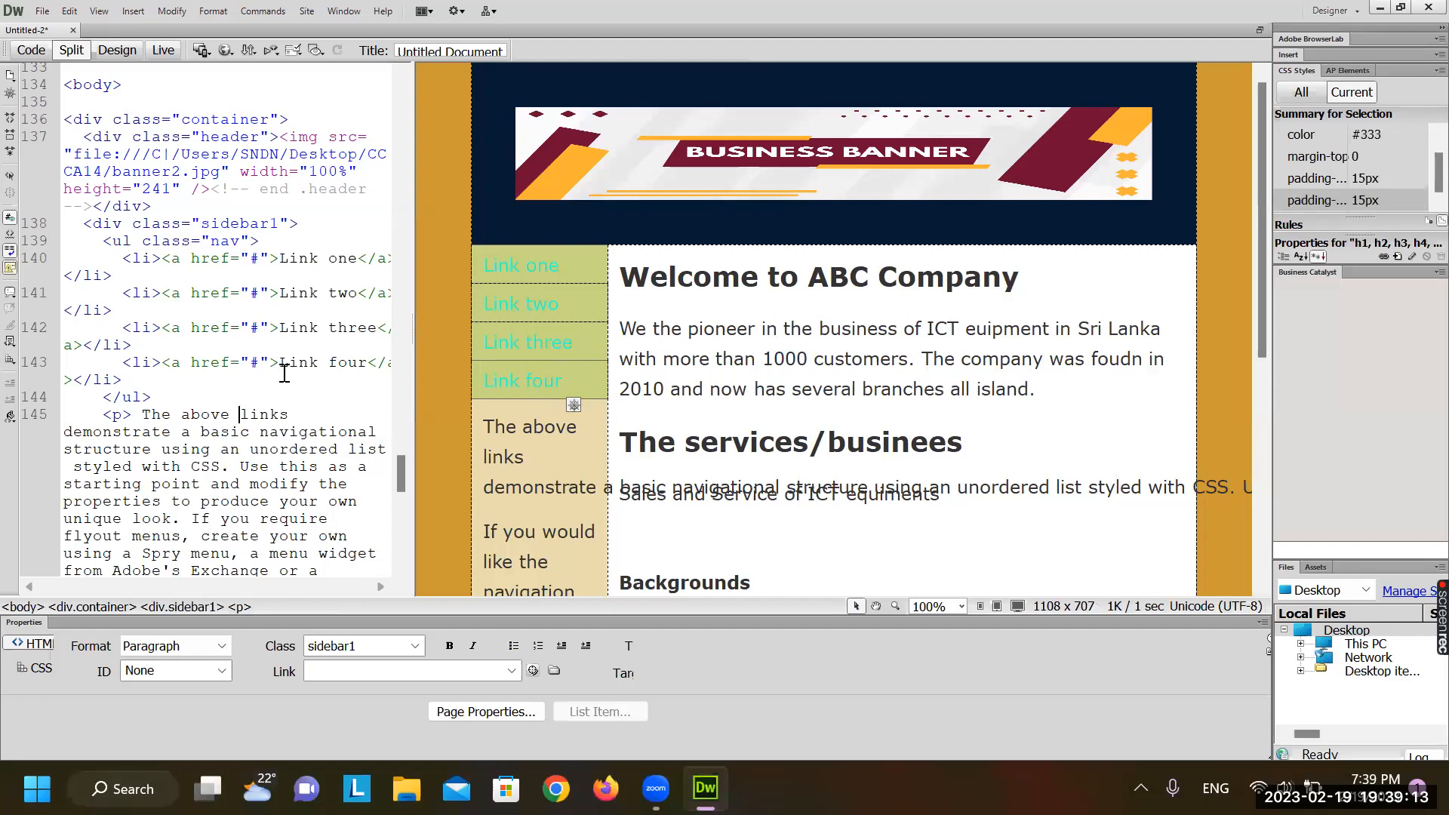
pyautogui.click(509, 302)
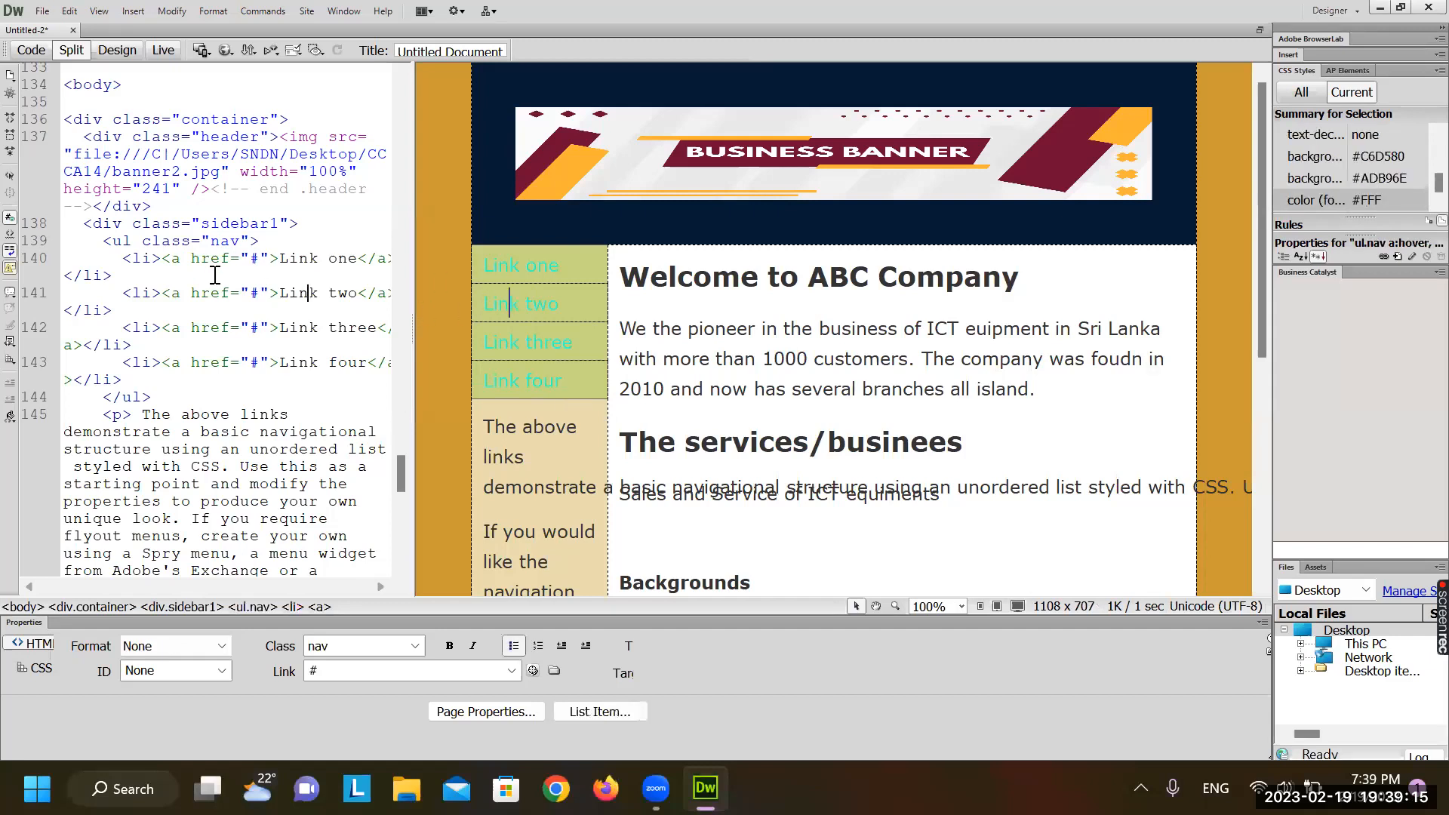
# Erase the #3FC colour value in the a:link rule and bring up code hints
pyautogui.scroll(20, 210, 275)
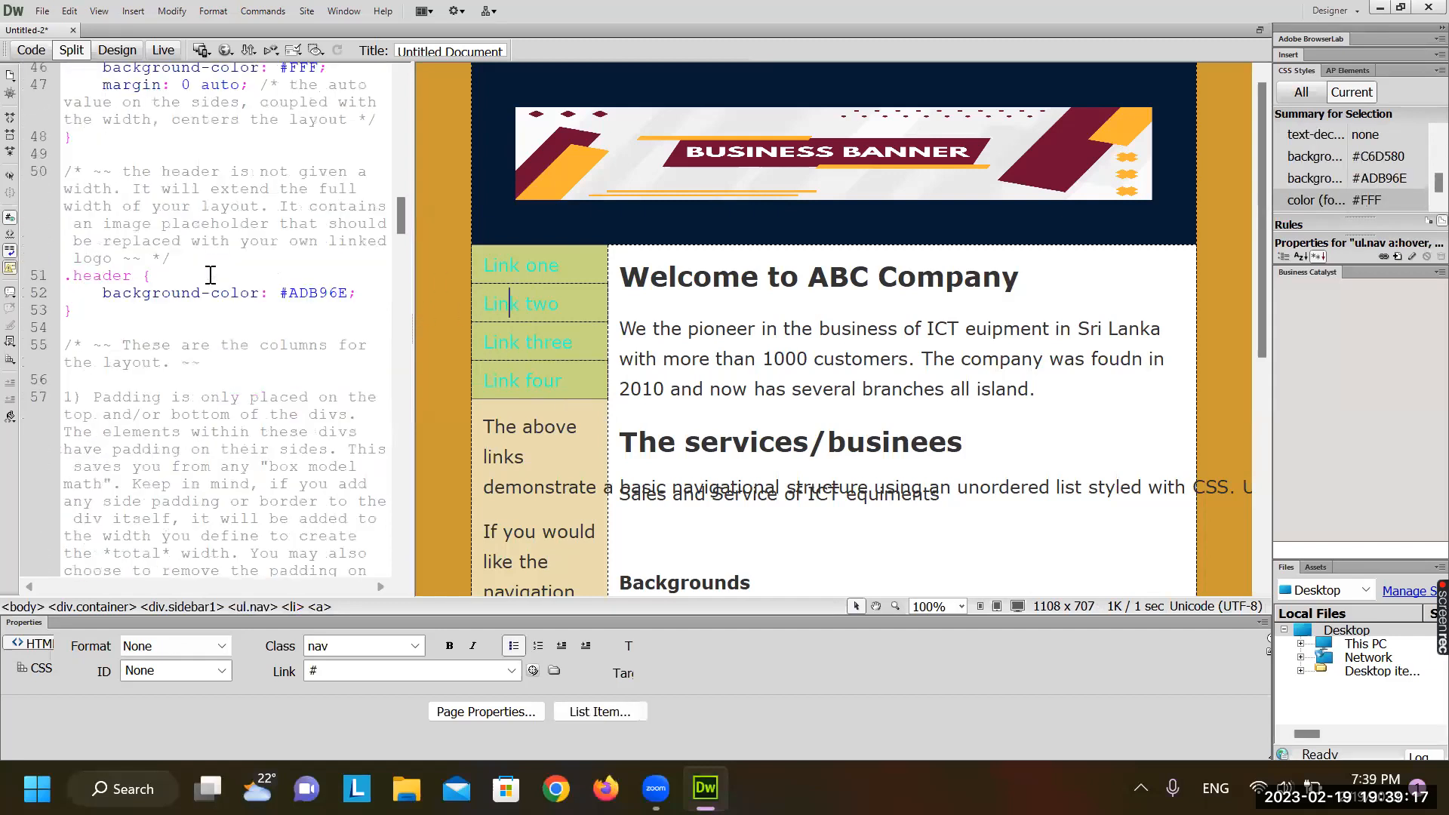
pyautogui.scroll(4, 210, 275)
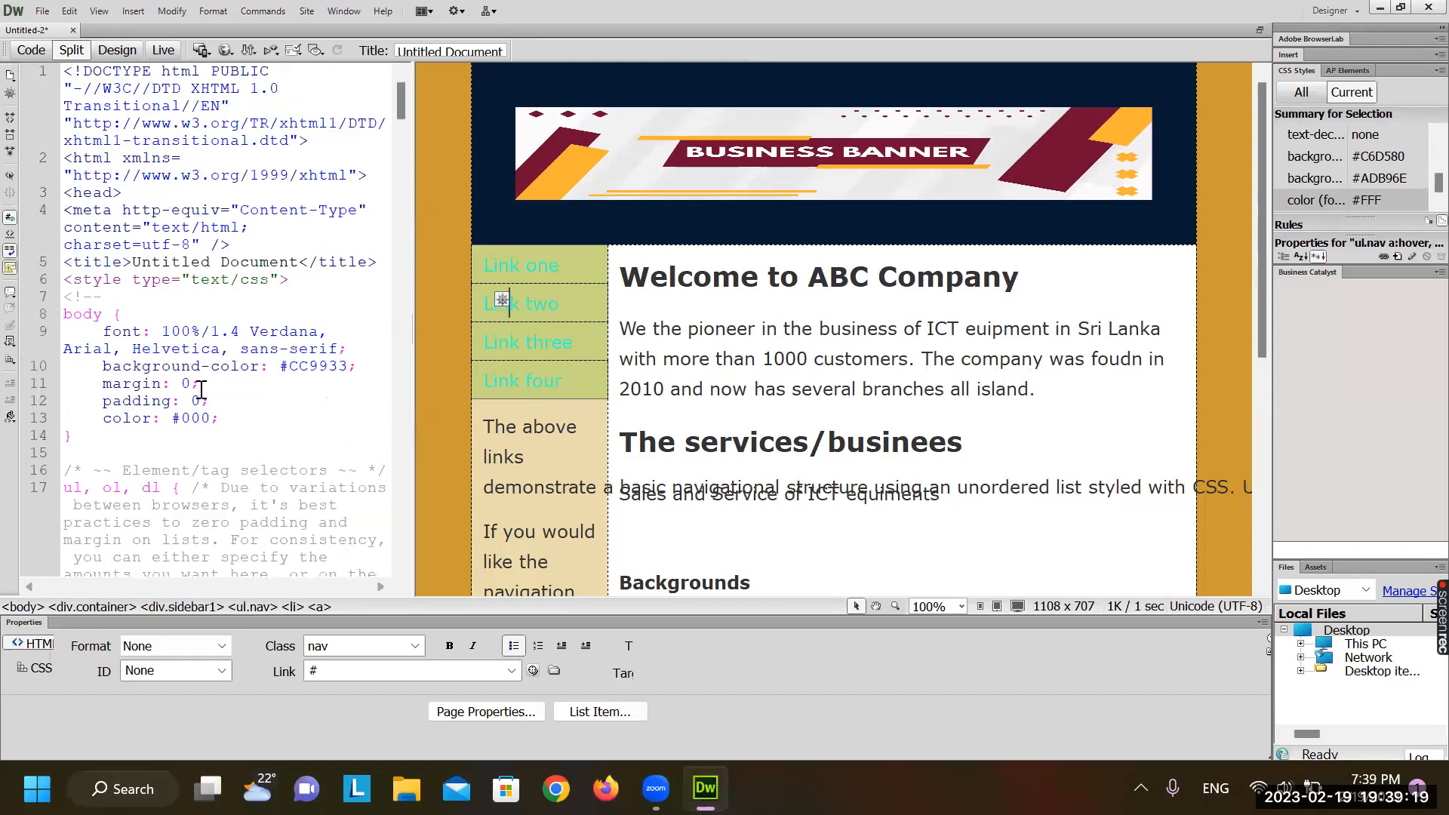
pyautogui.scroll(-9, 205, 398)
pyautogui.scroll(-9, 205, 398)
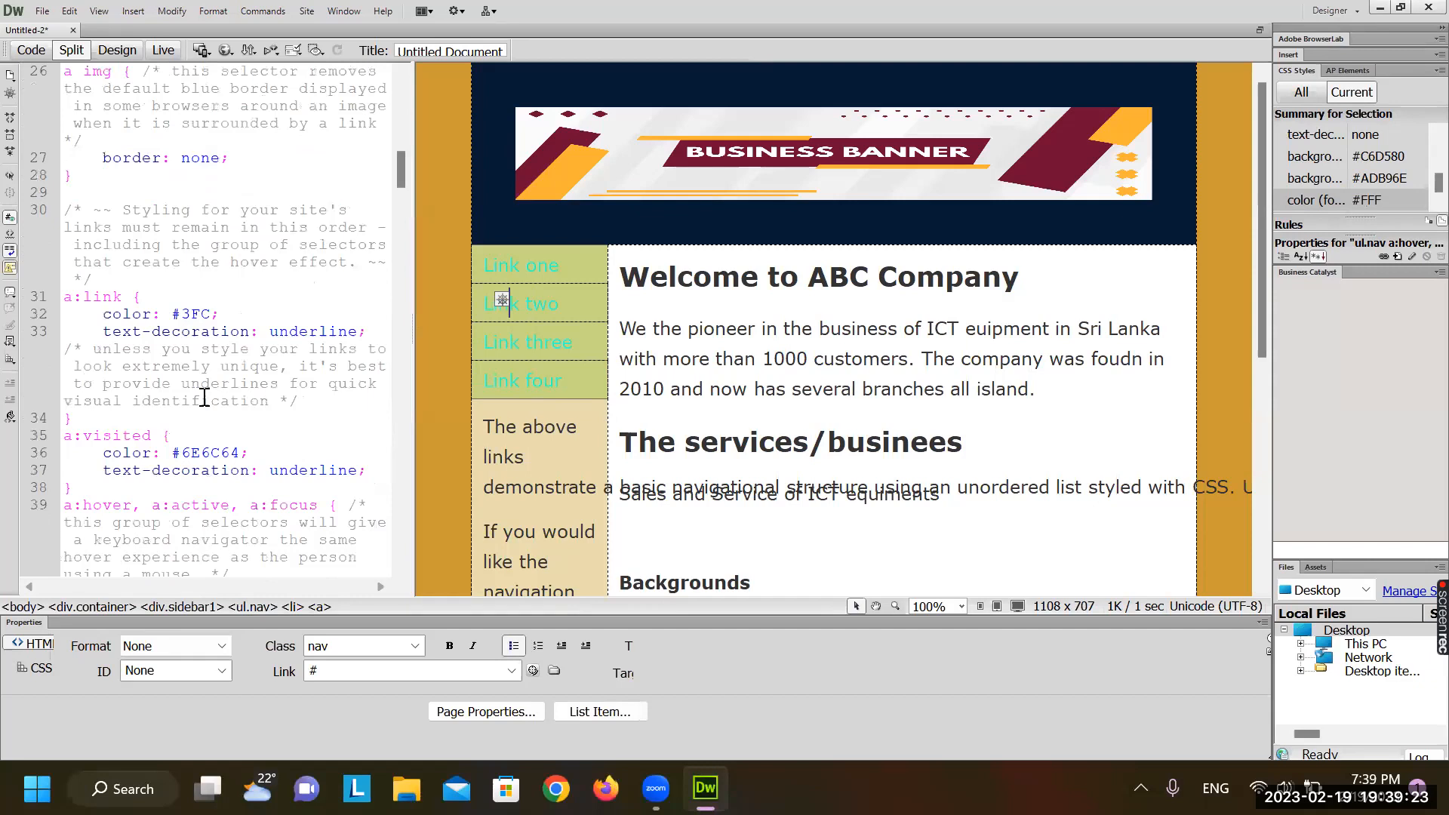
pyautogui.scroll(-2, 205, 398)
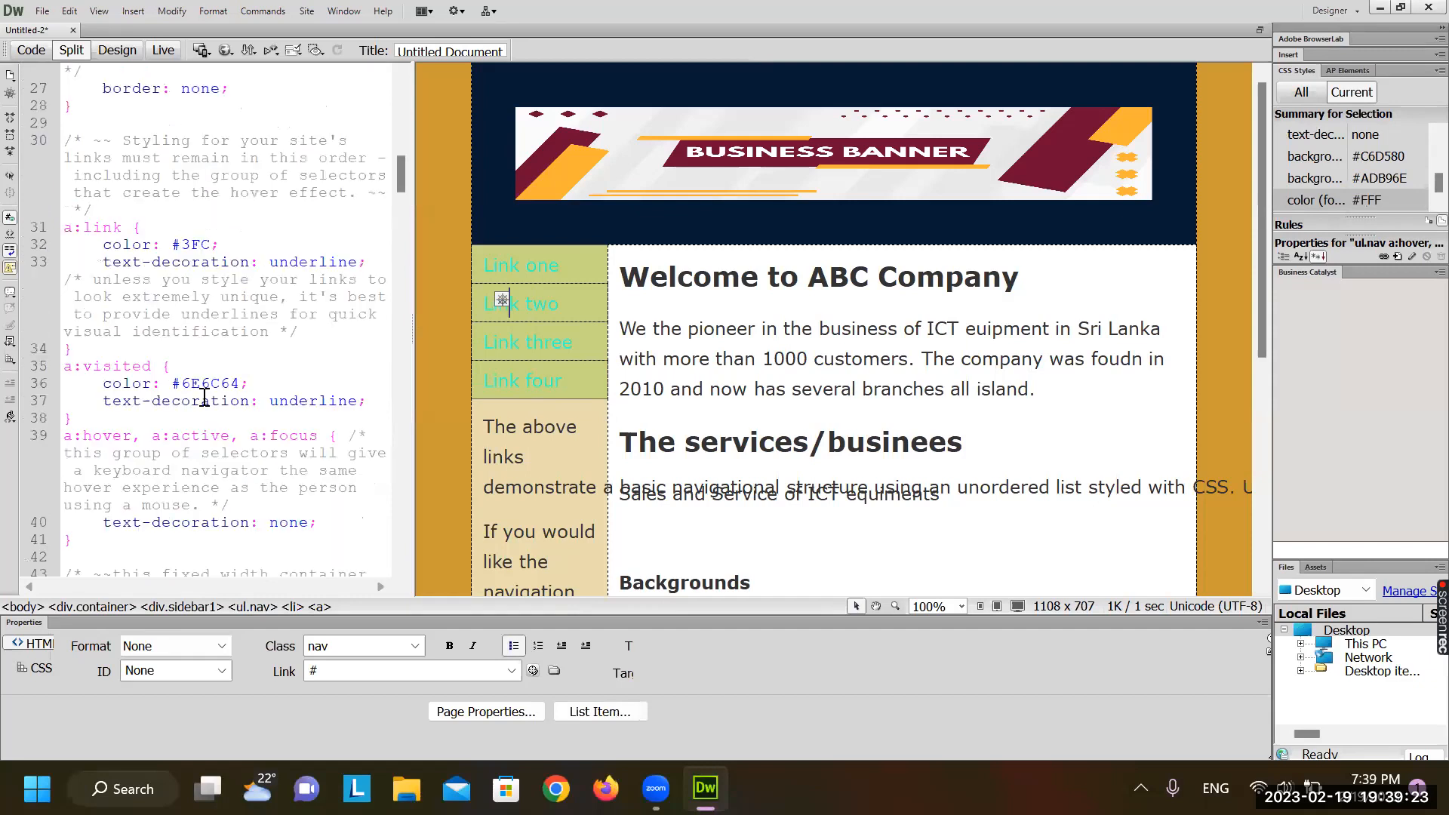
pyautogui.click(247, 249)
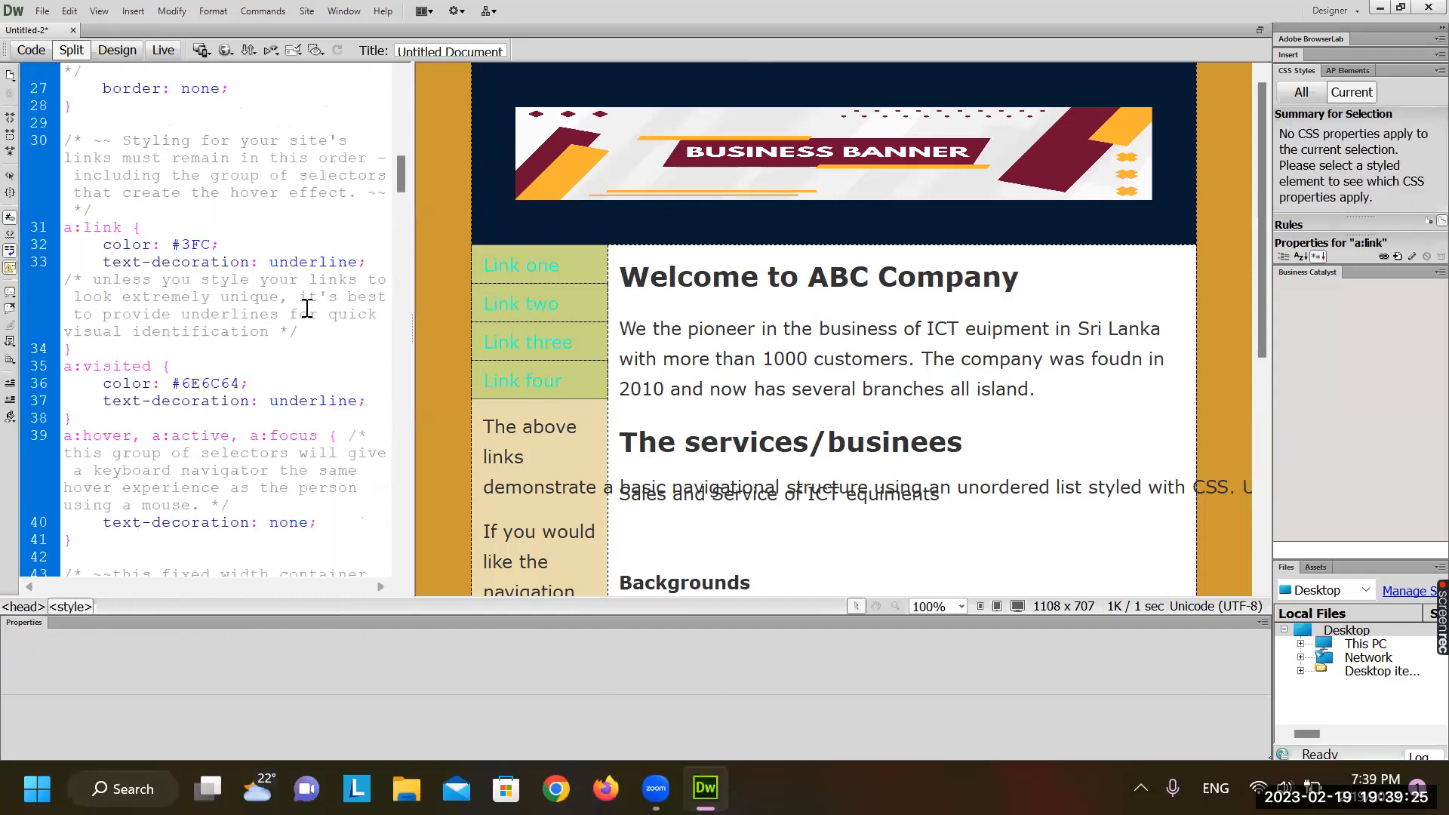
pyautogui.click(210, 246)
pyautogui.press('BackSpace')
pyautogui.press('BackSpace')
pyautogui.press('BackSpace')
pyautogui.press('BackSpace')
pyautogui.hotkey('ctrl', 'space')
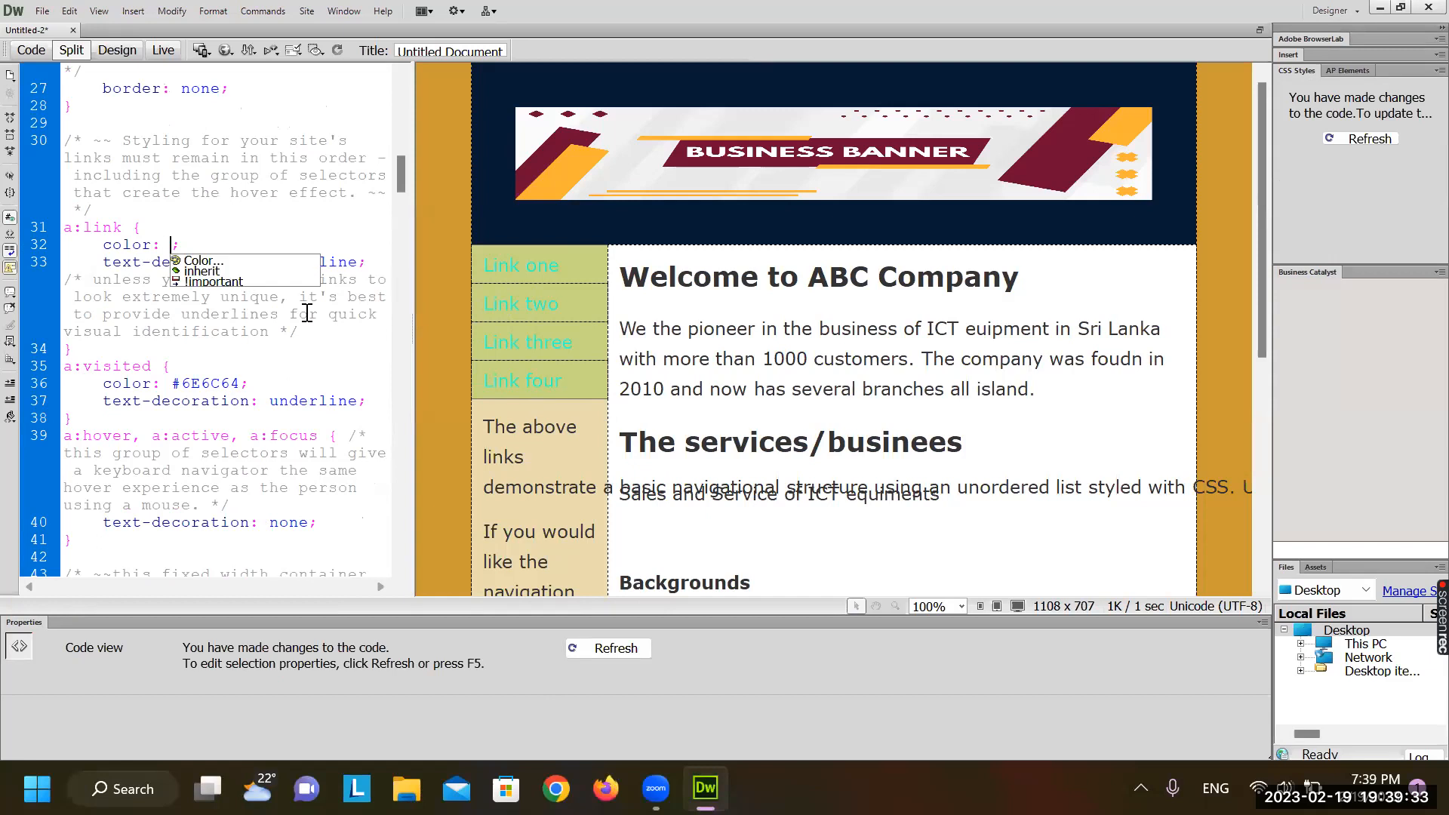
# Pick #636 for unvisited links and preview the page in Live view
pyautogui.doubleClick(203, 260)
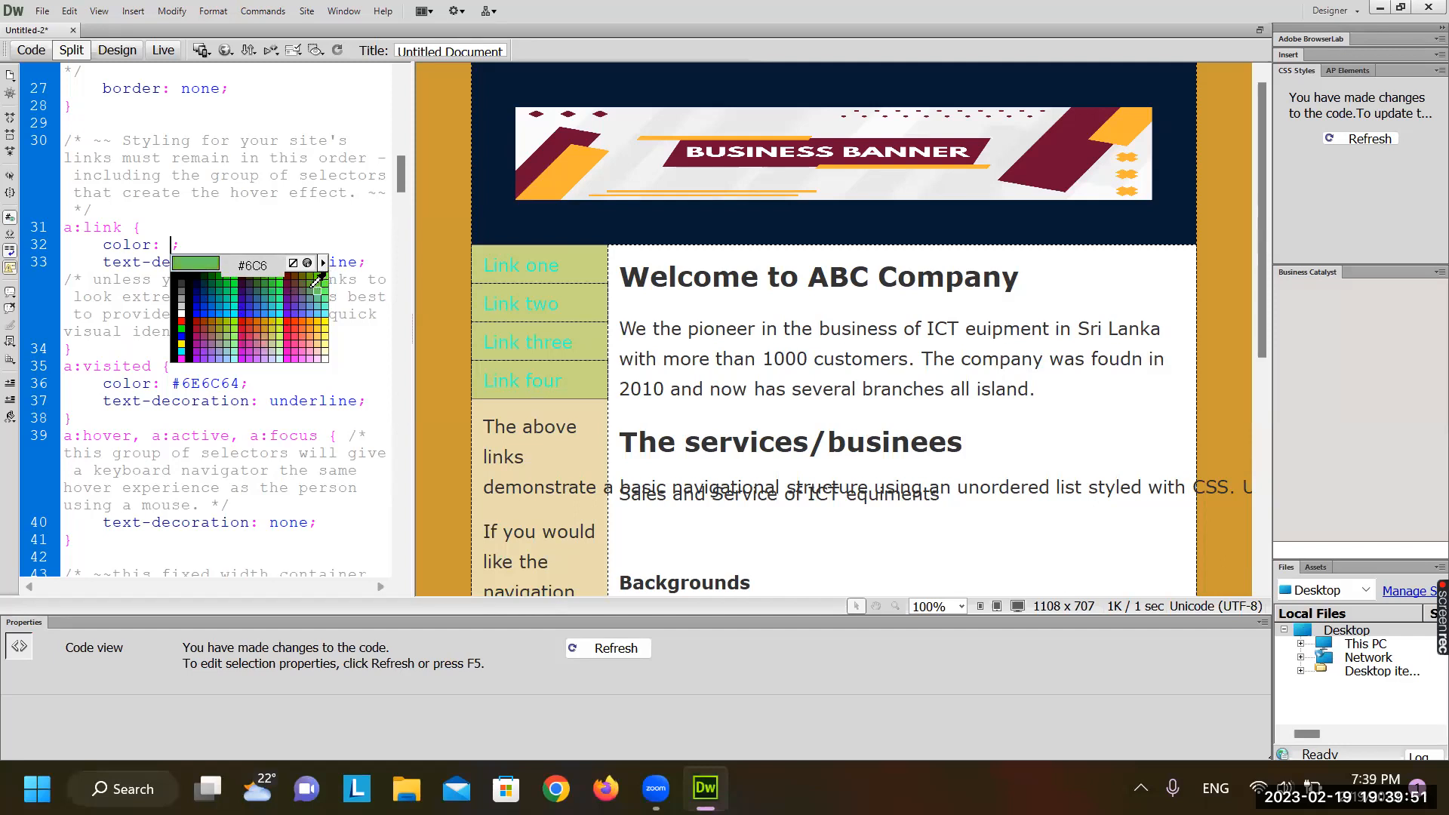
pyautogui.click(300, 285)
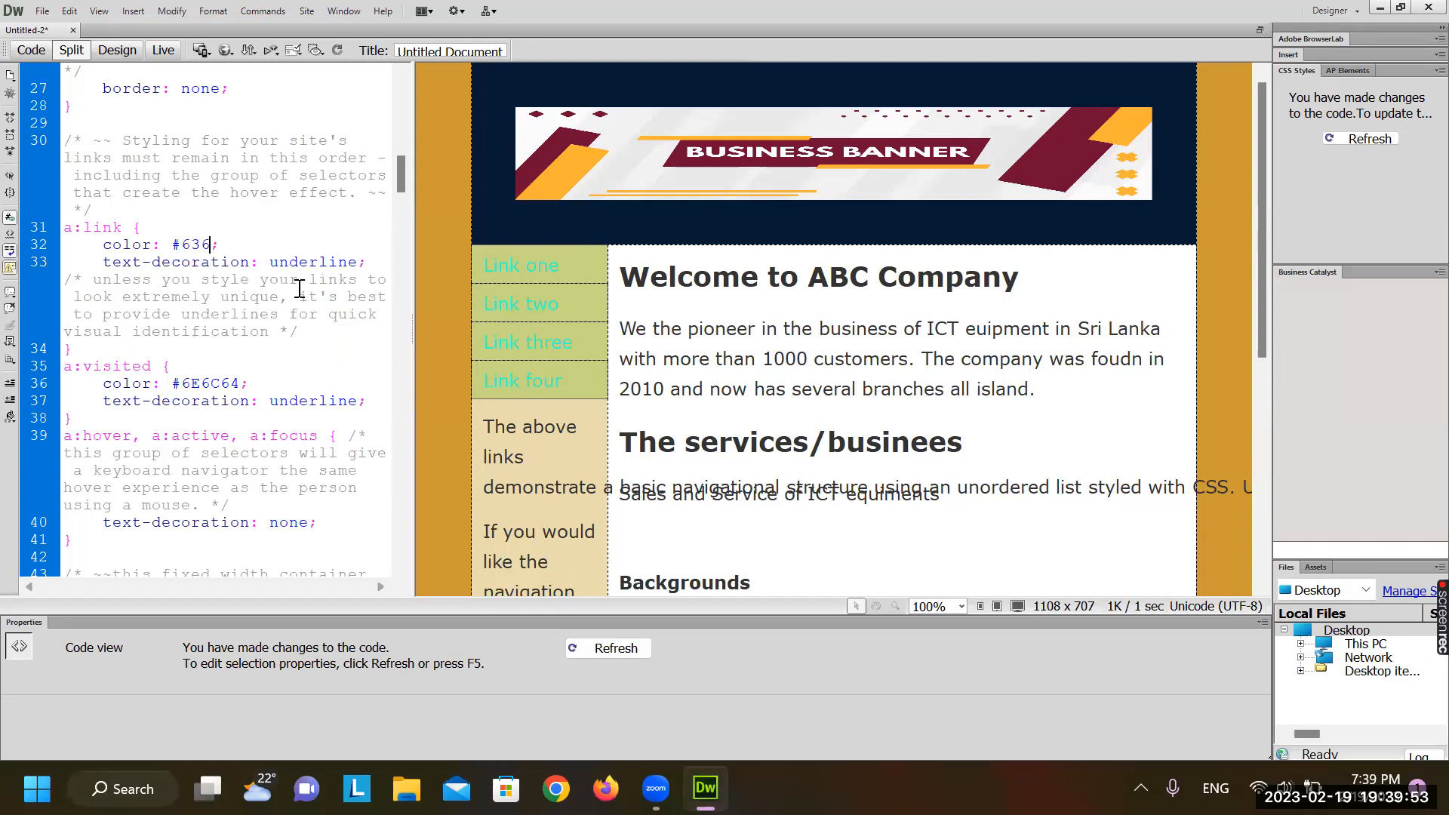
pyautogui.click(593, 332)
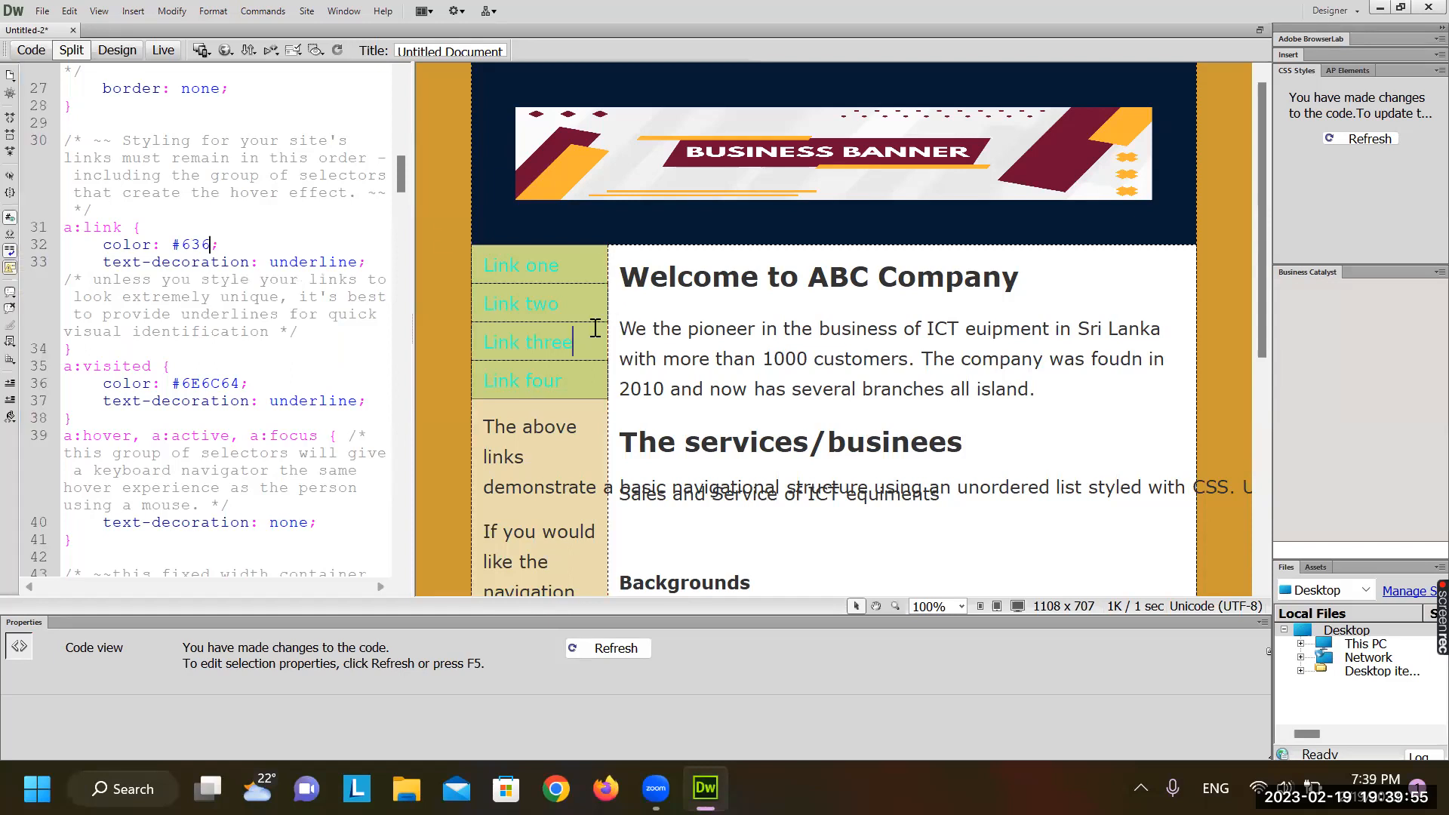
pyautogui.click(162, 50)
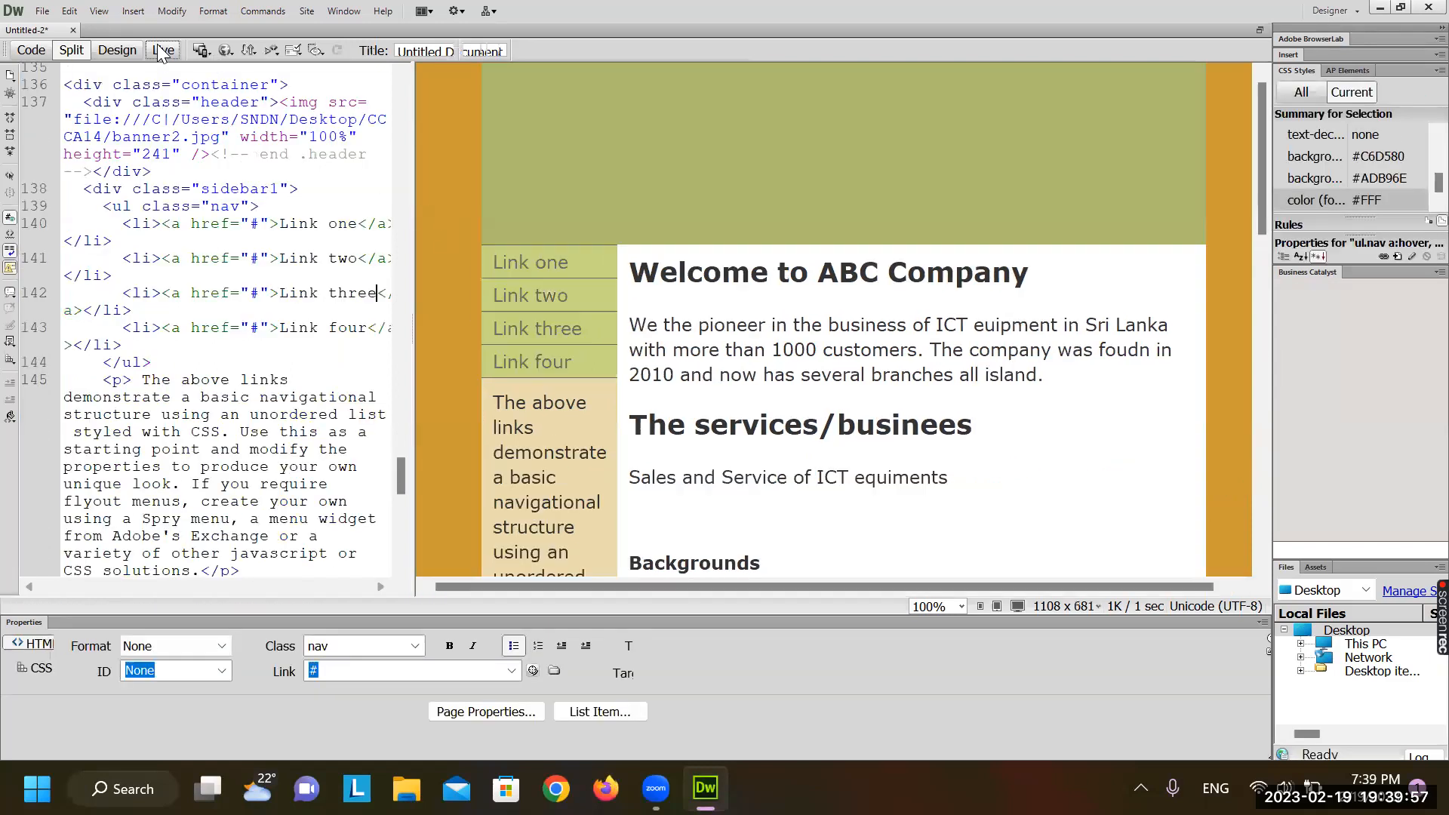
# Exit Live view and change the .sidebar1 background from #EADCAE to yellow #FF6
pyautogui.click(162, 51)
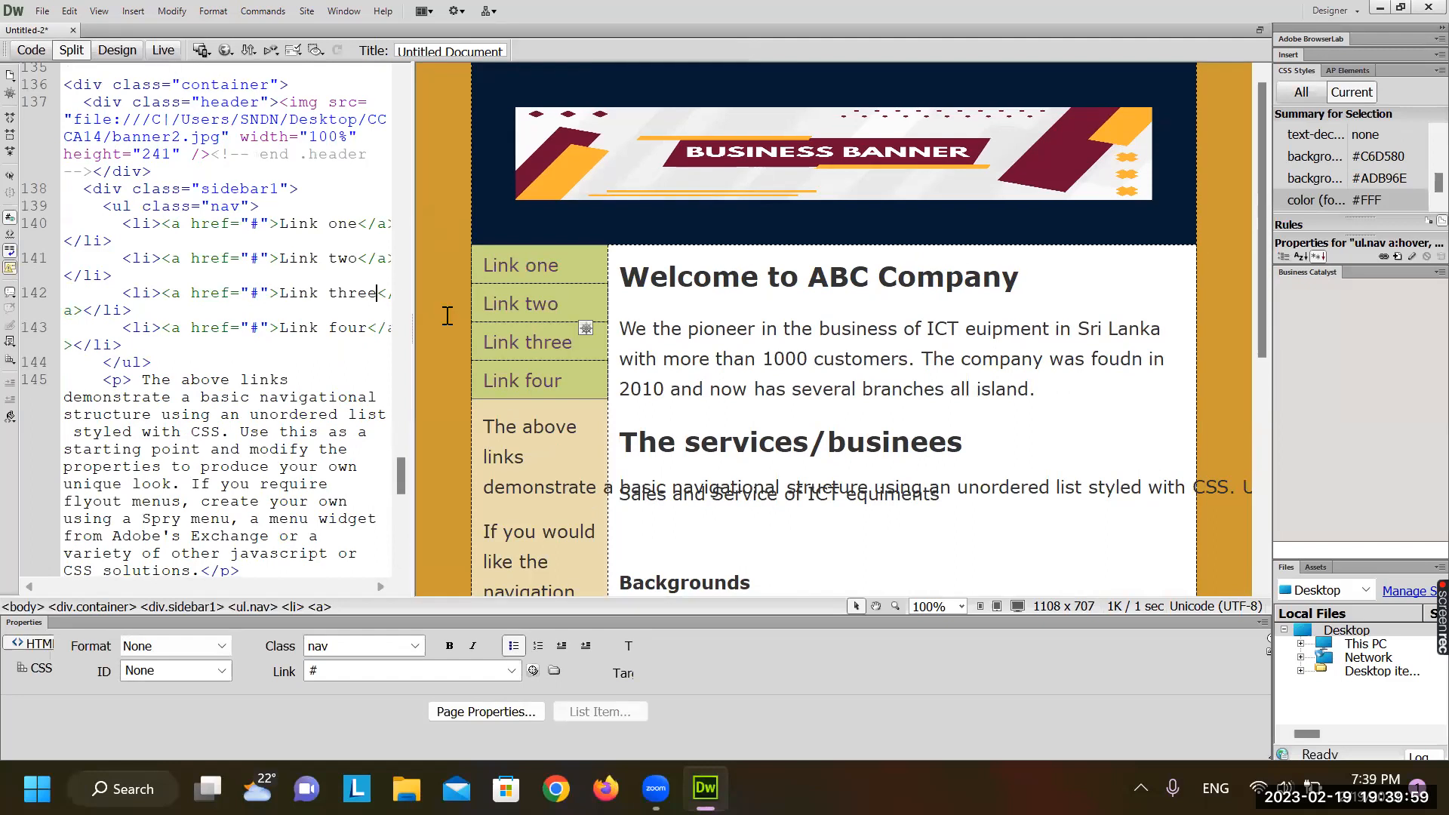
pyautogui.click(279, 337)
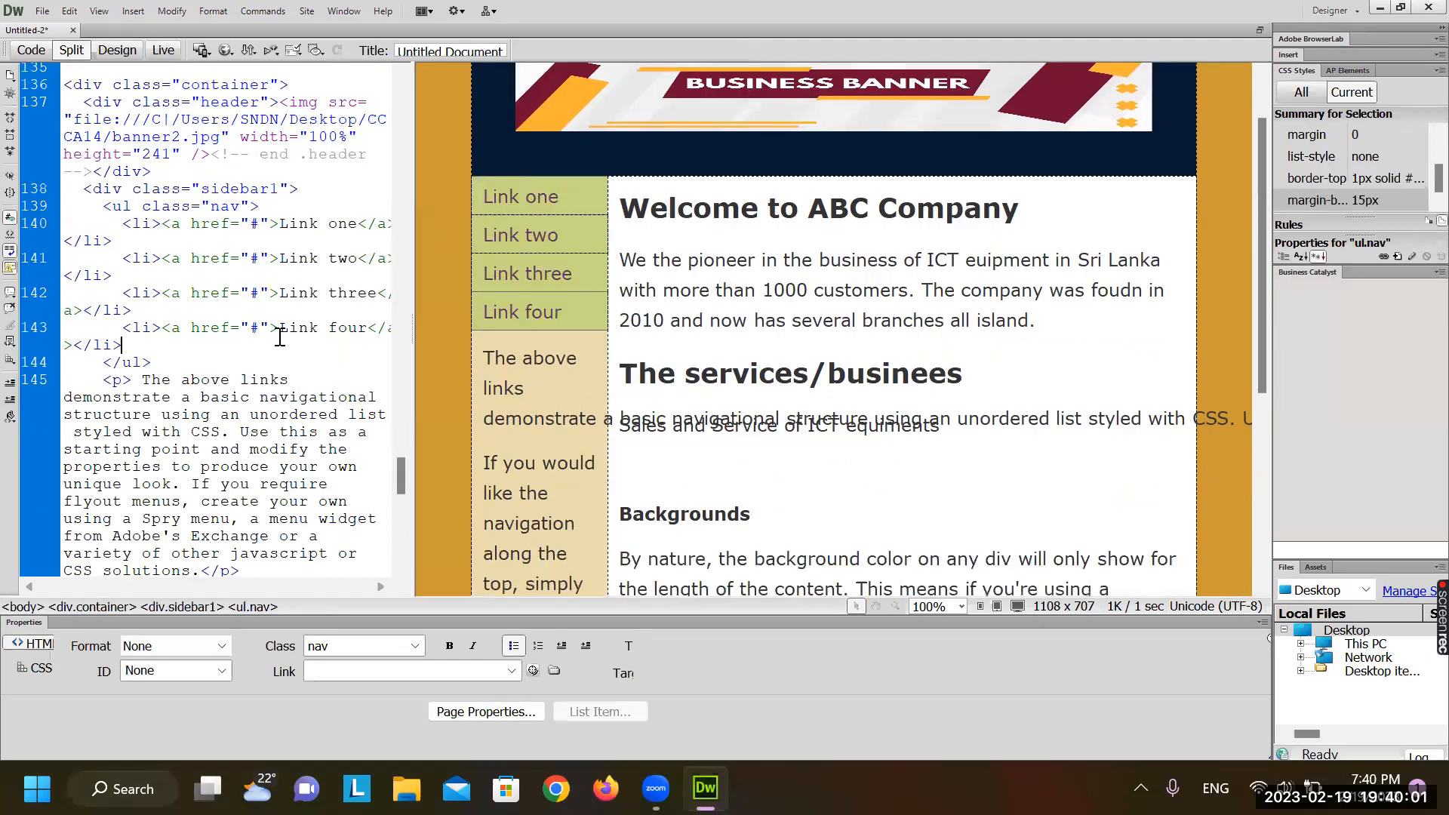
pyautogui.scroll(12, 279, 337)
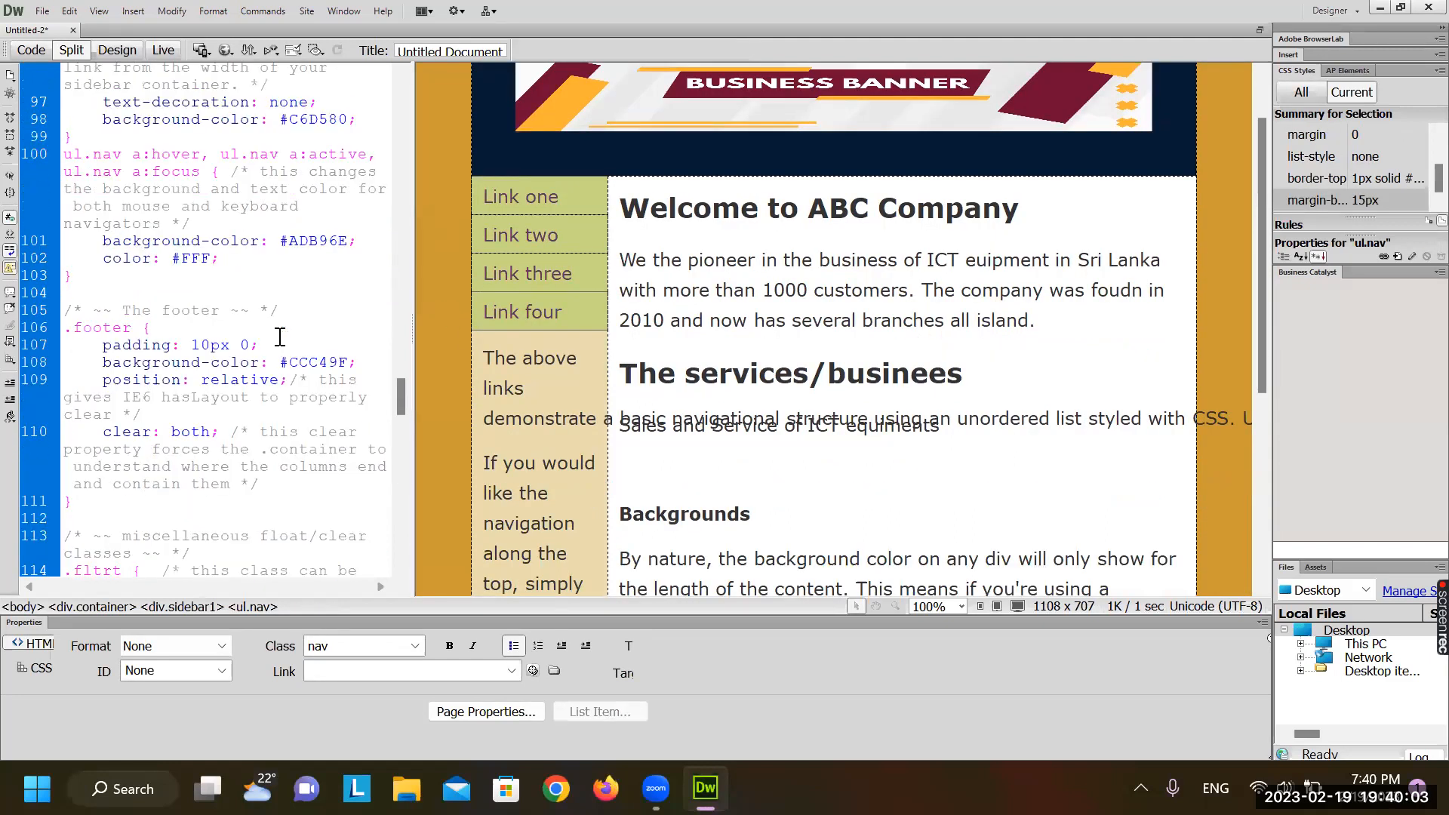
pyautogui.scroll(10, 279, 337)
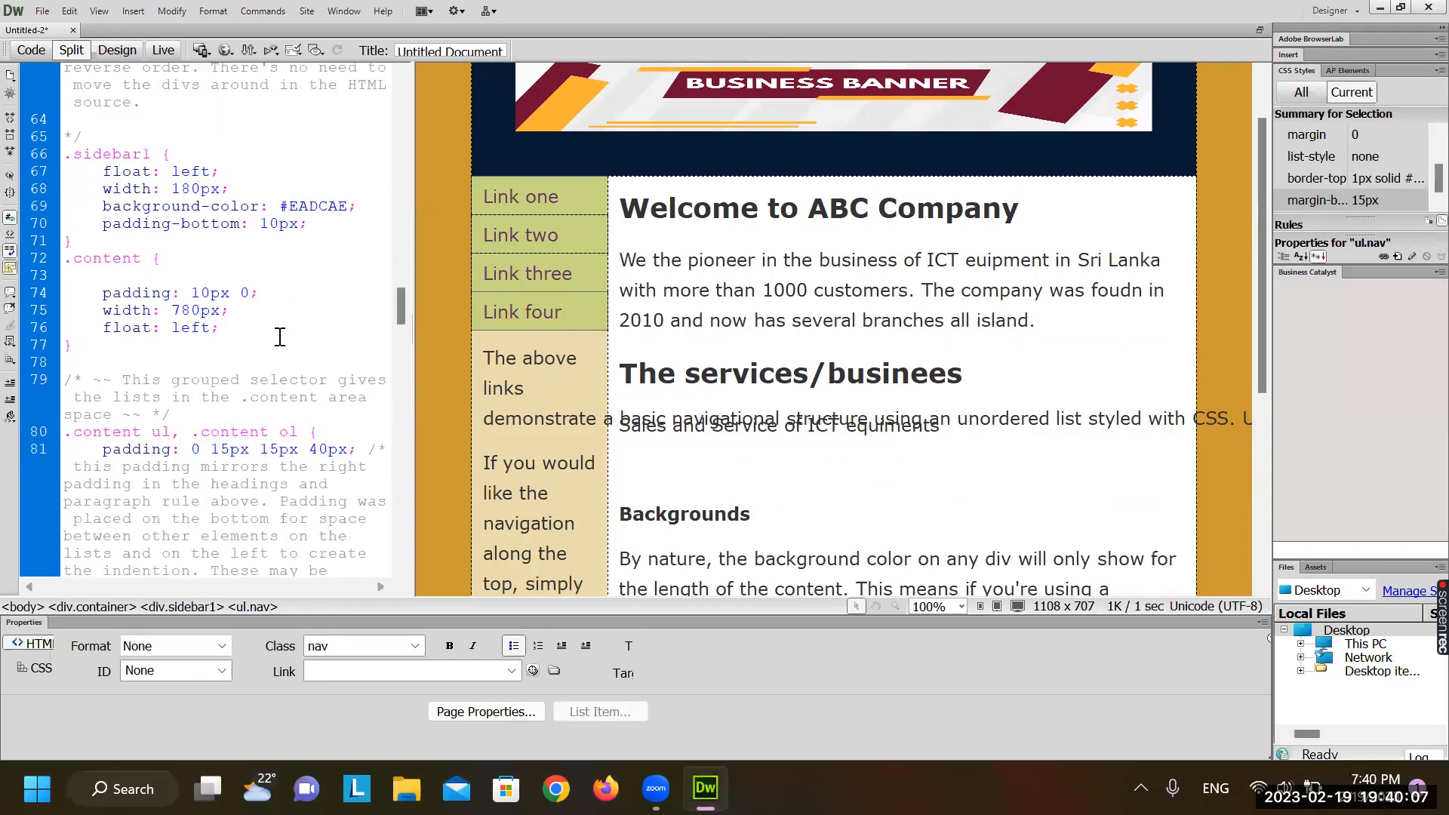
pyautogui.click(250, 208)
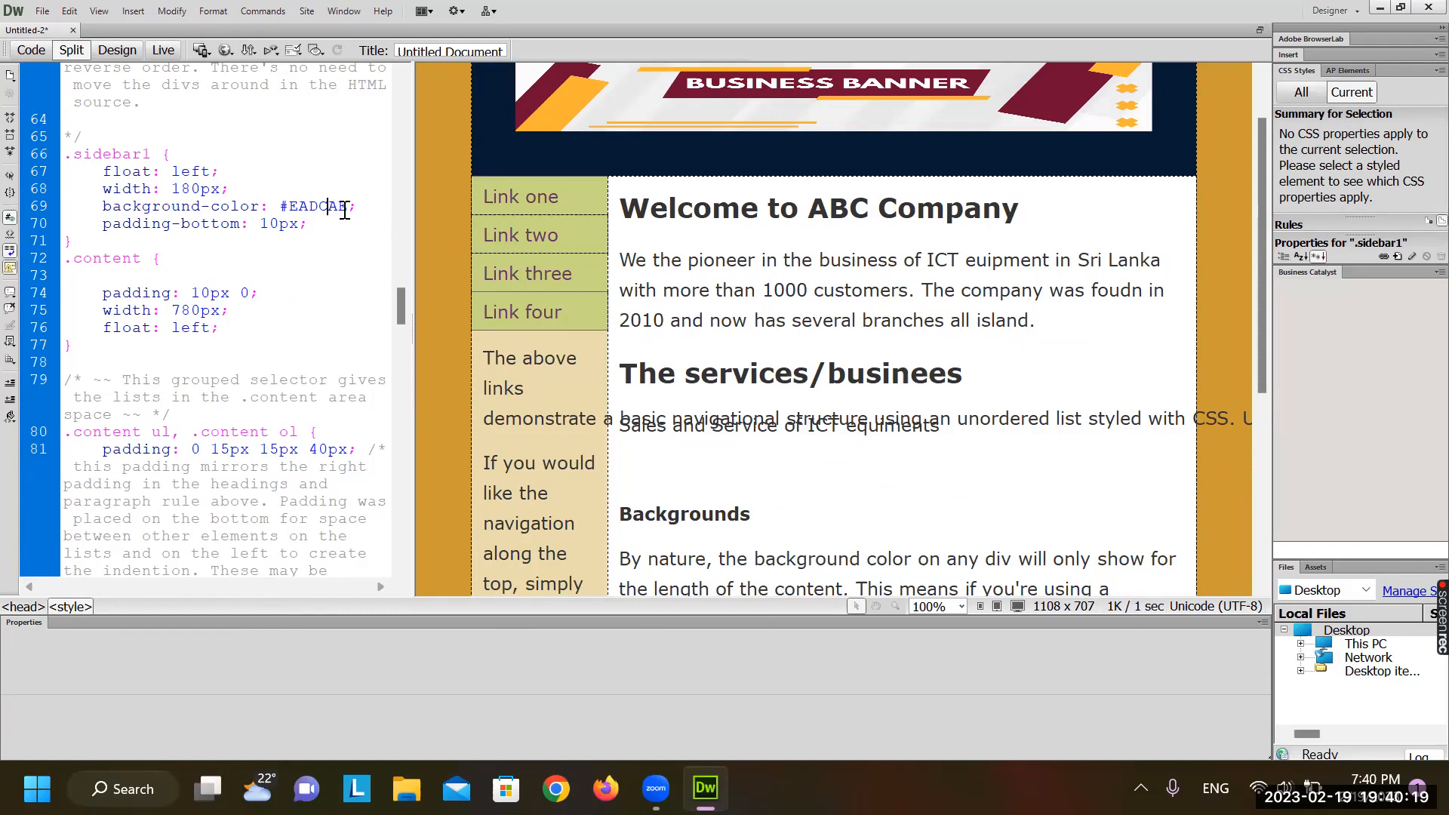
pyautogui.press('BackSpace')
pyautogui.press('BackSpace')
pyautogui.press('BackSpace')
pyautogui.press('BackSpace')
pyautogui.press('BackSpace')
pyautogui.press('BackSpace')
pyautogui.press('BackSpace')
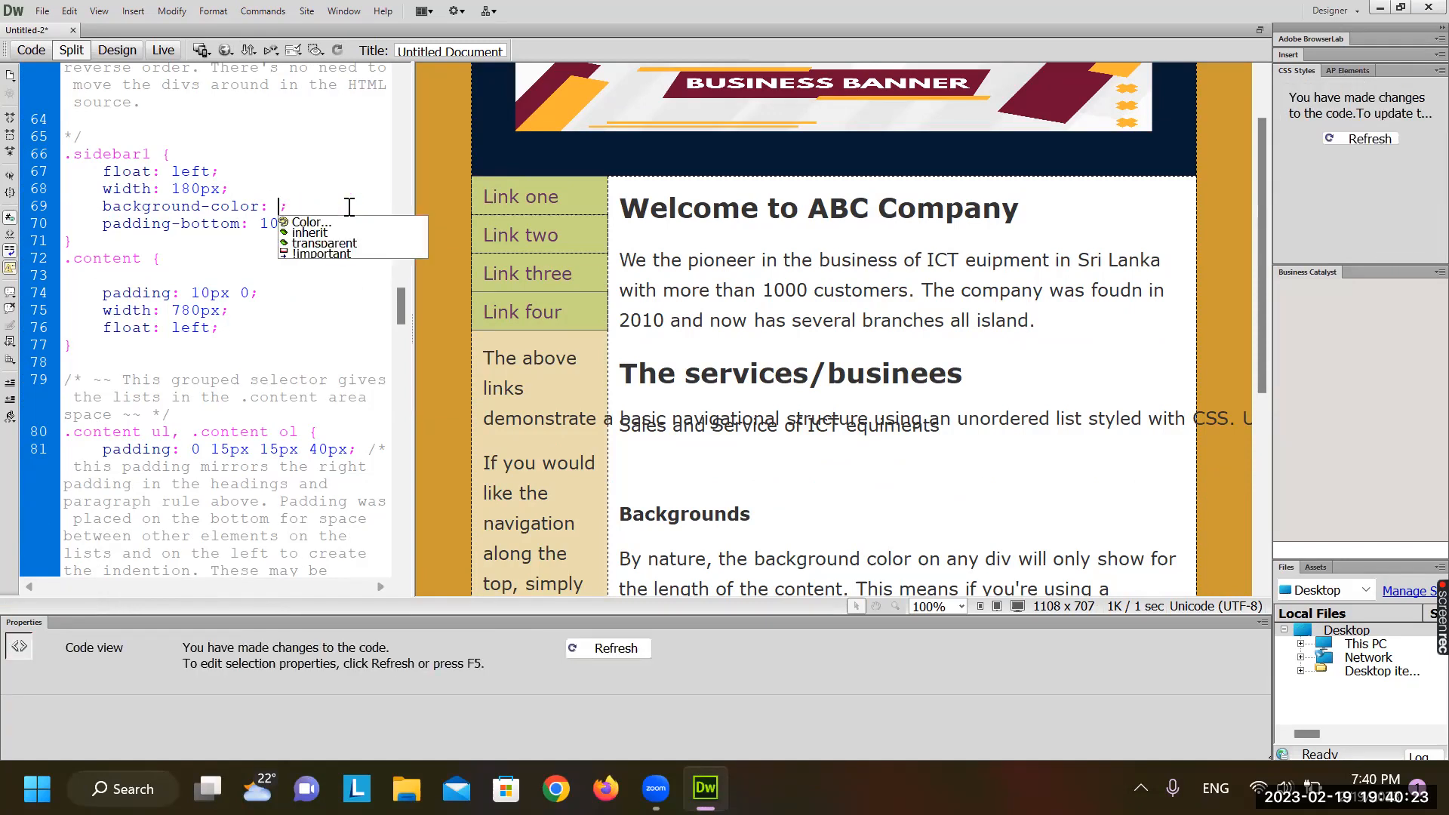
pyautogui.click(305, 223)
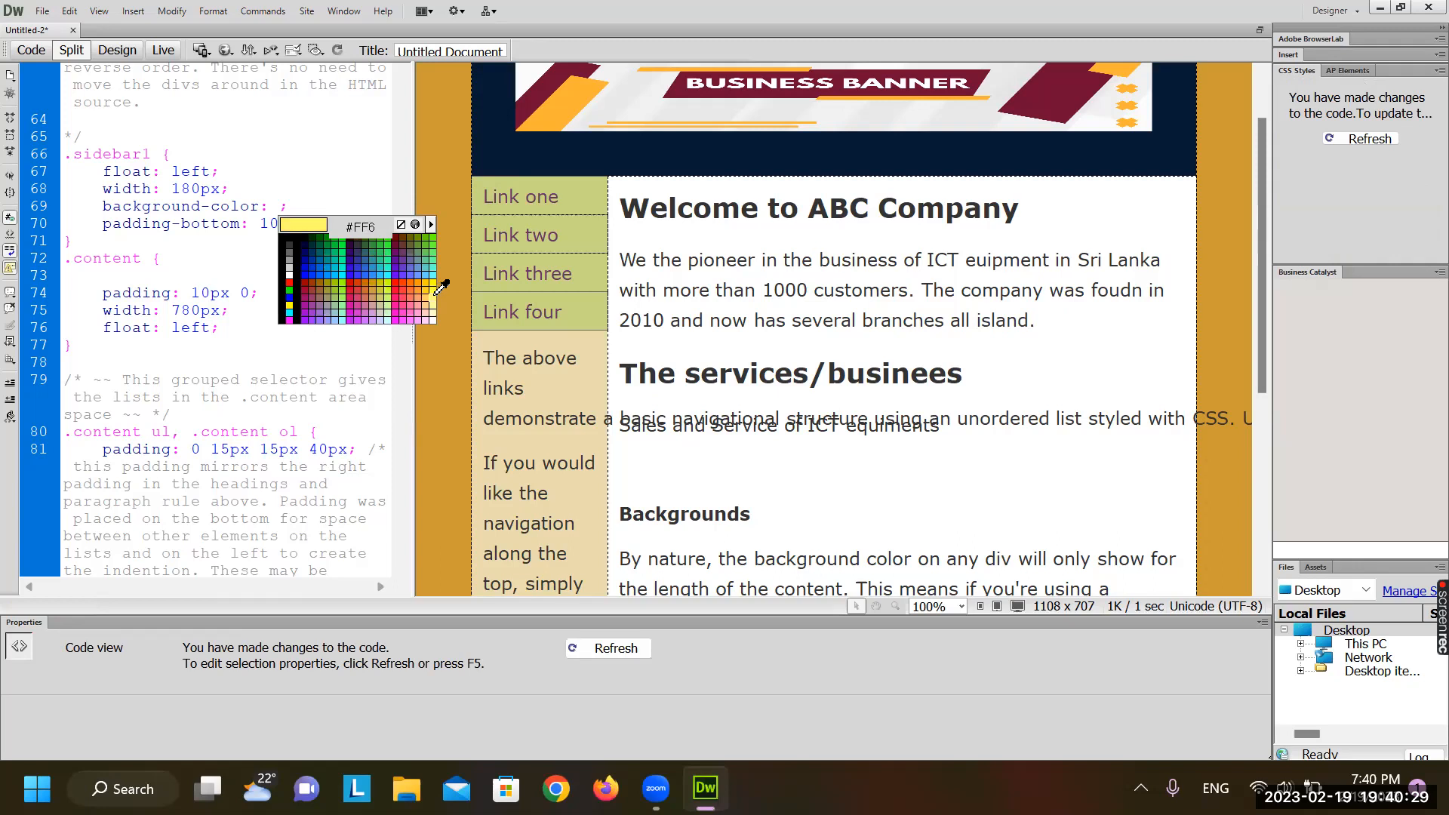
pyautogui.click(435, 288)
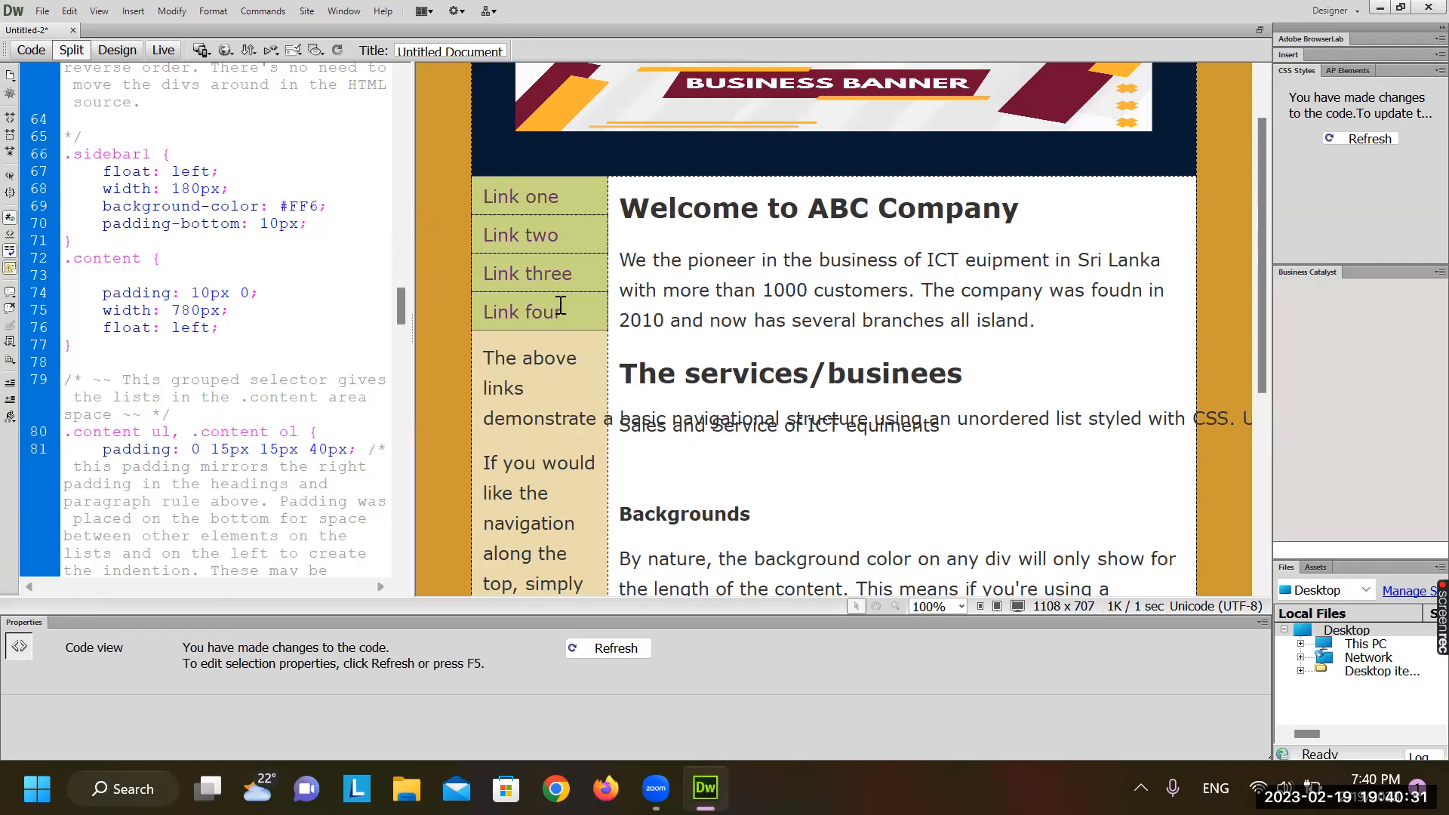
pyautogui.click(645, 289)
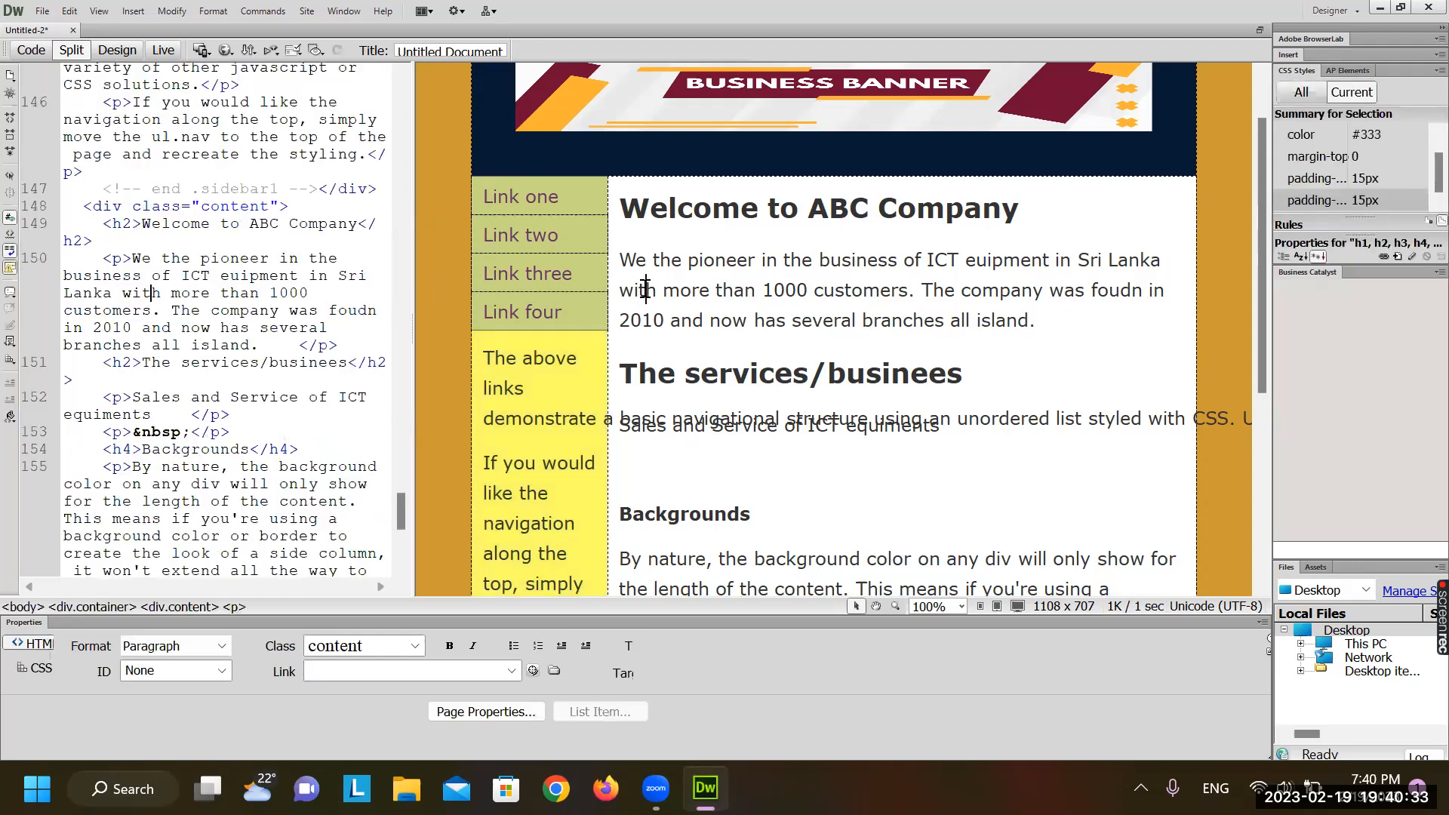
pyautogui.scroll(-4, 570, 460)
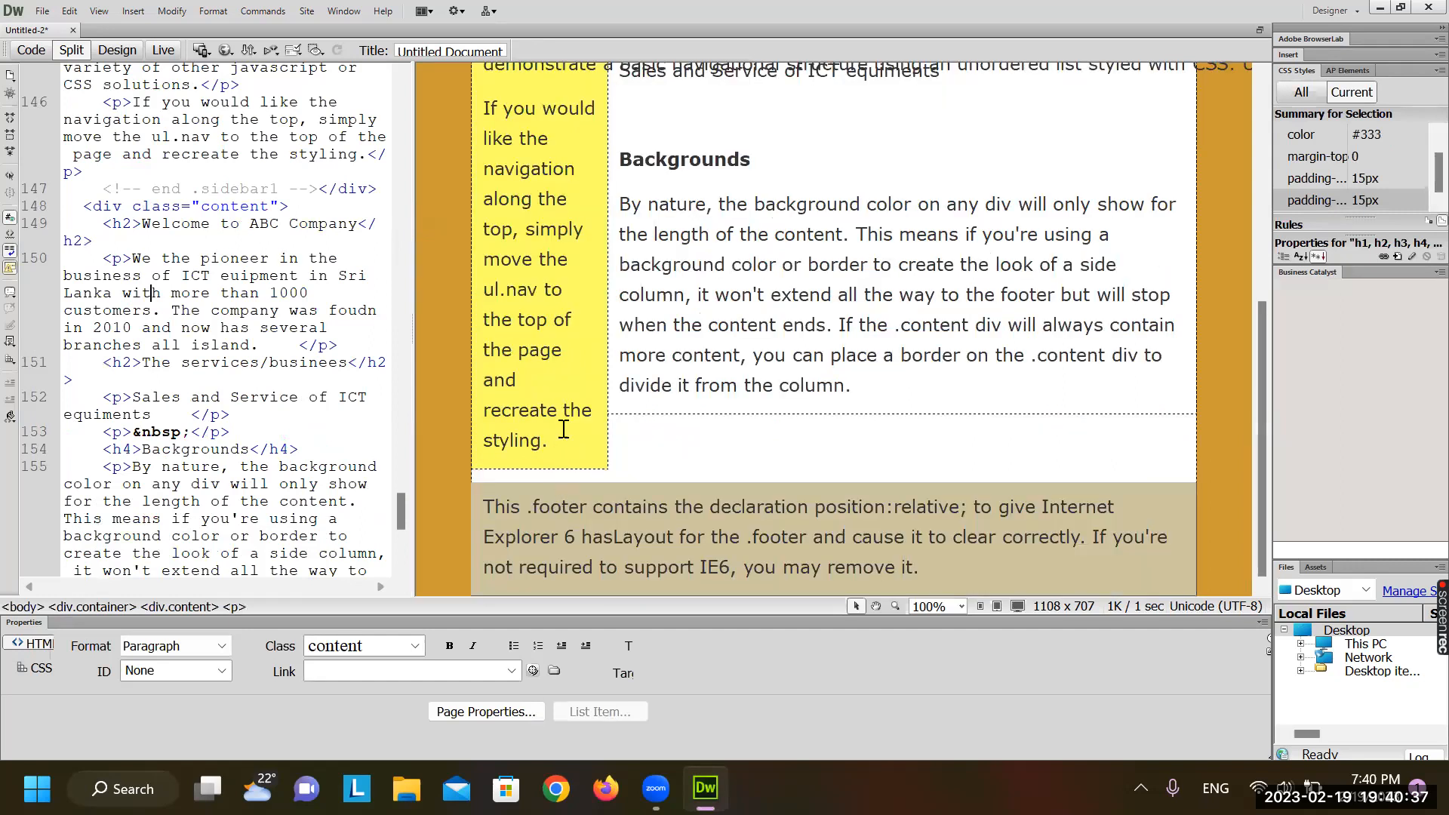
pyautogui.scroll(5, 563, 429)
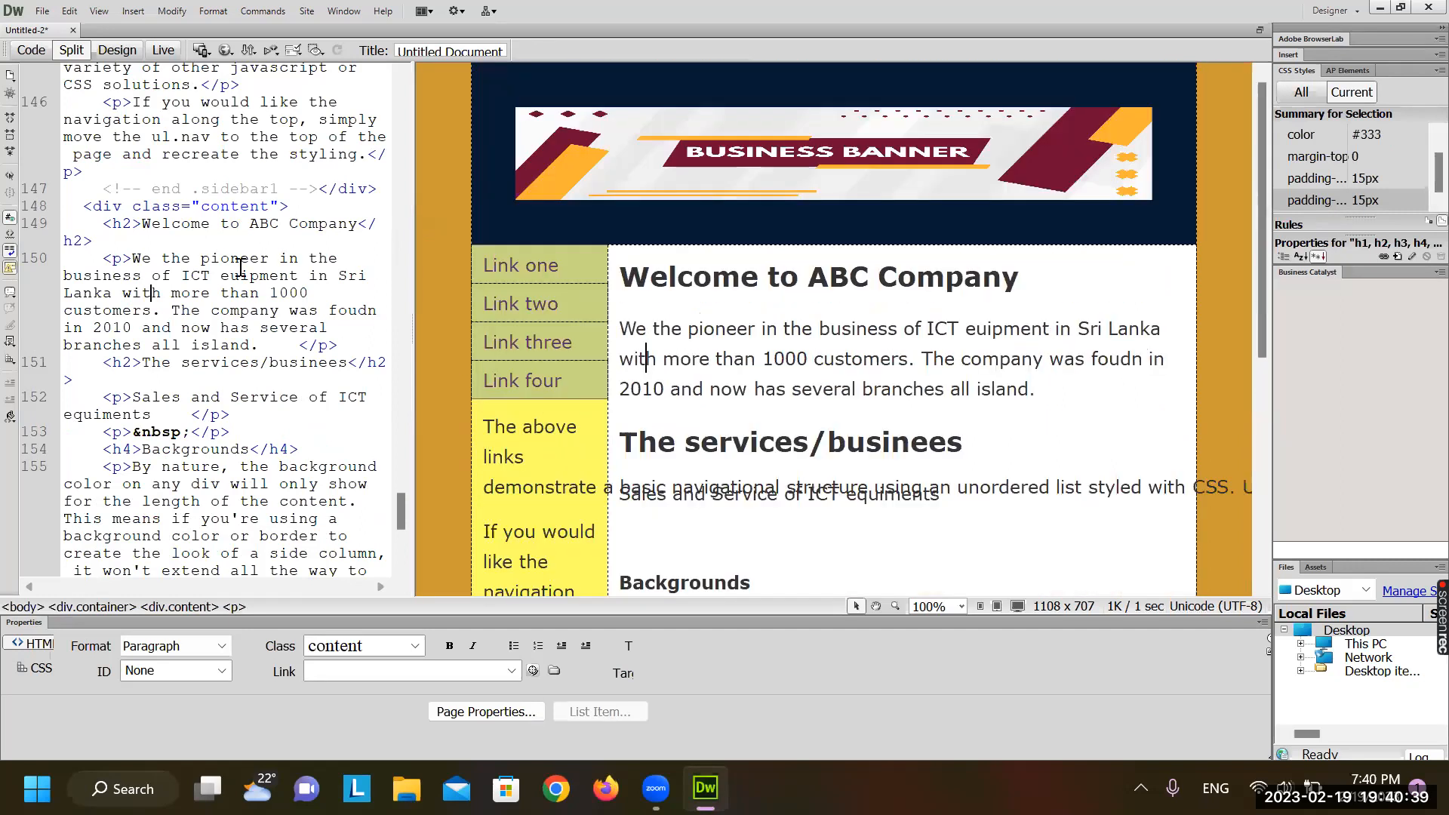
pyautogui.scroll(5, 201, 233)
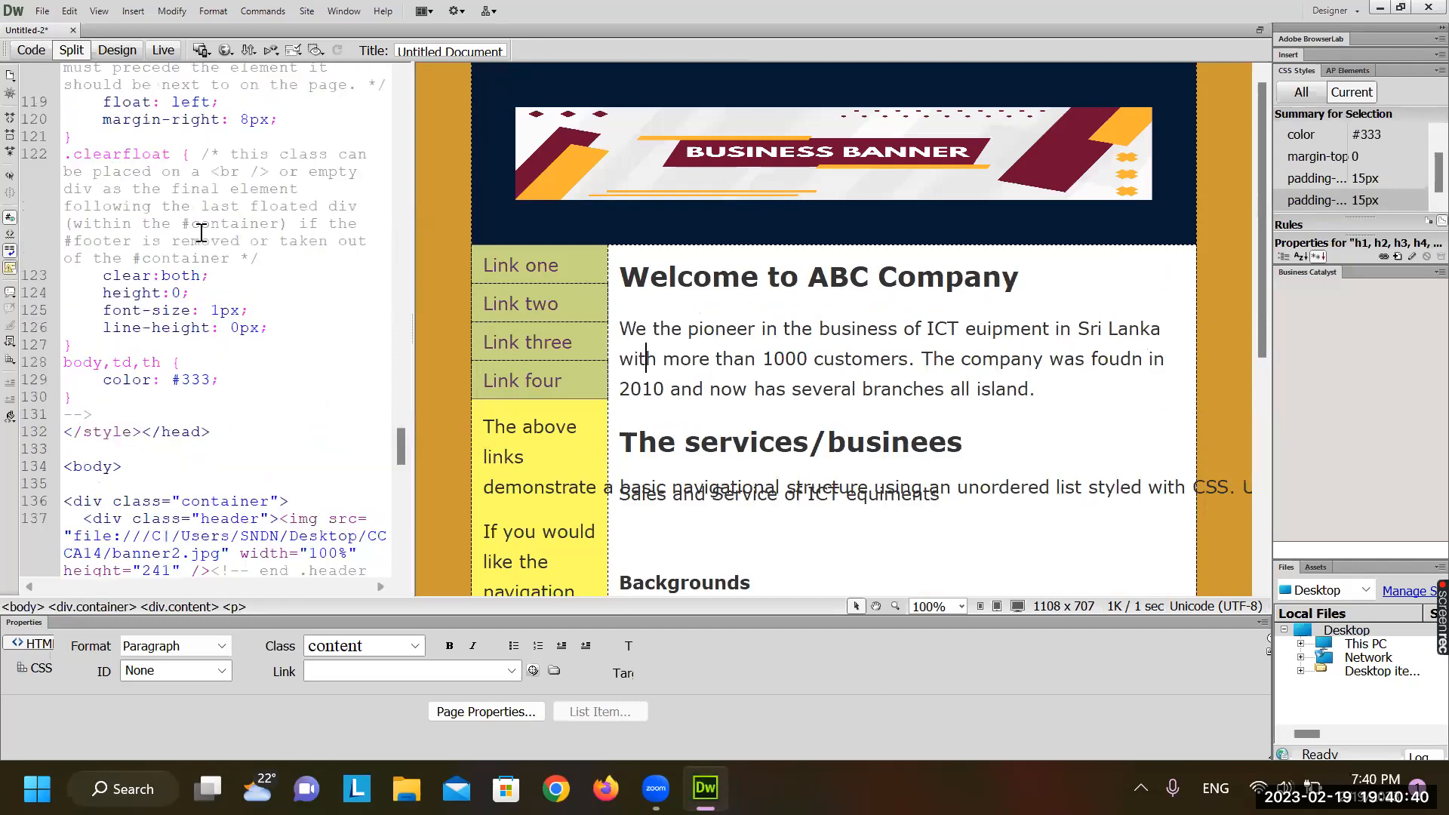
pyautogui.click(536, 455)
pyautogui.scroll(20, 216, 280)
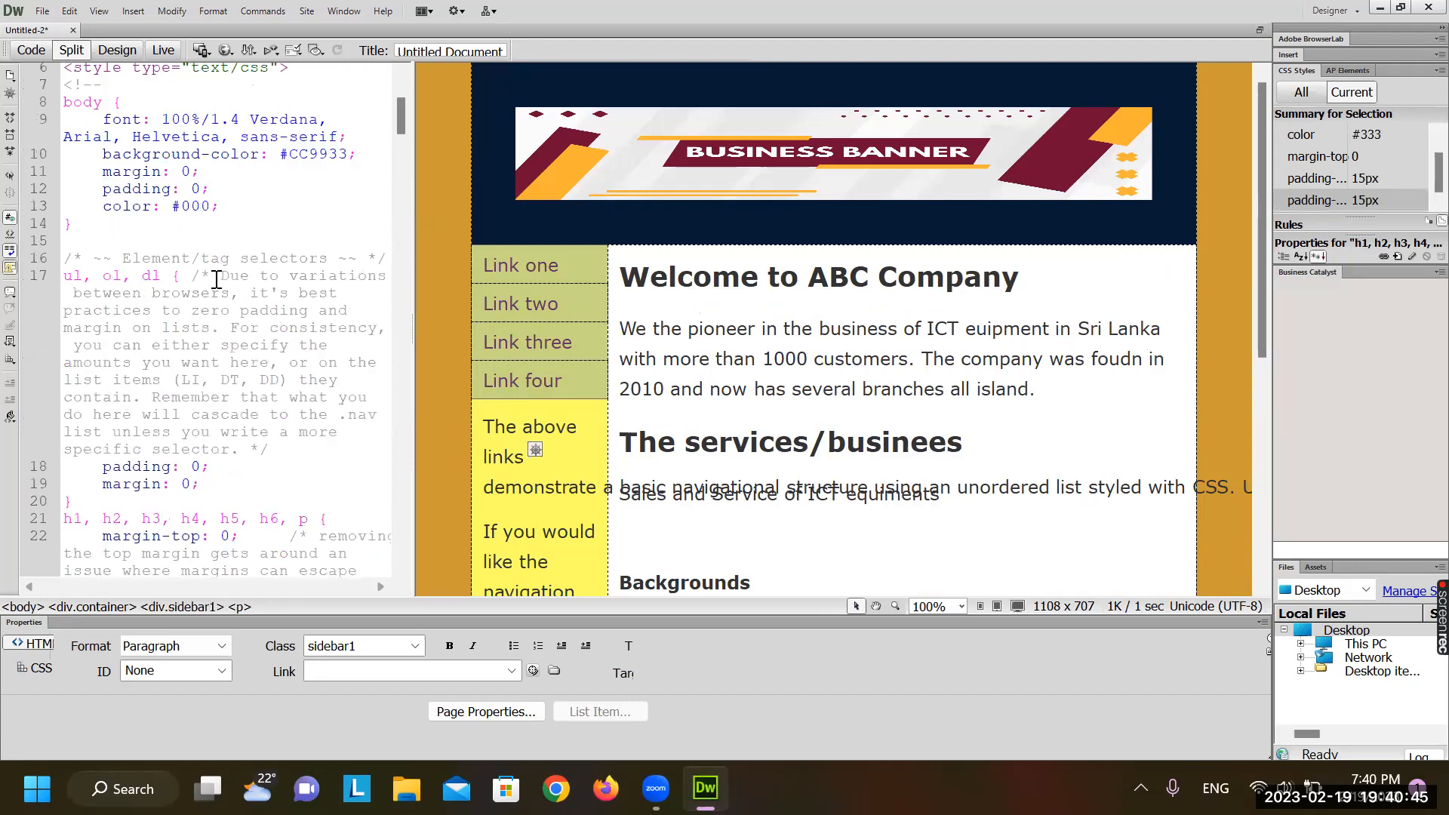
pyautogui.scroll(3, 216, 279)
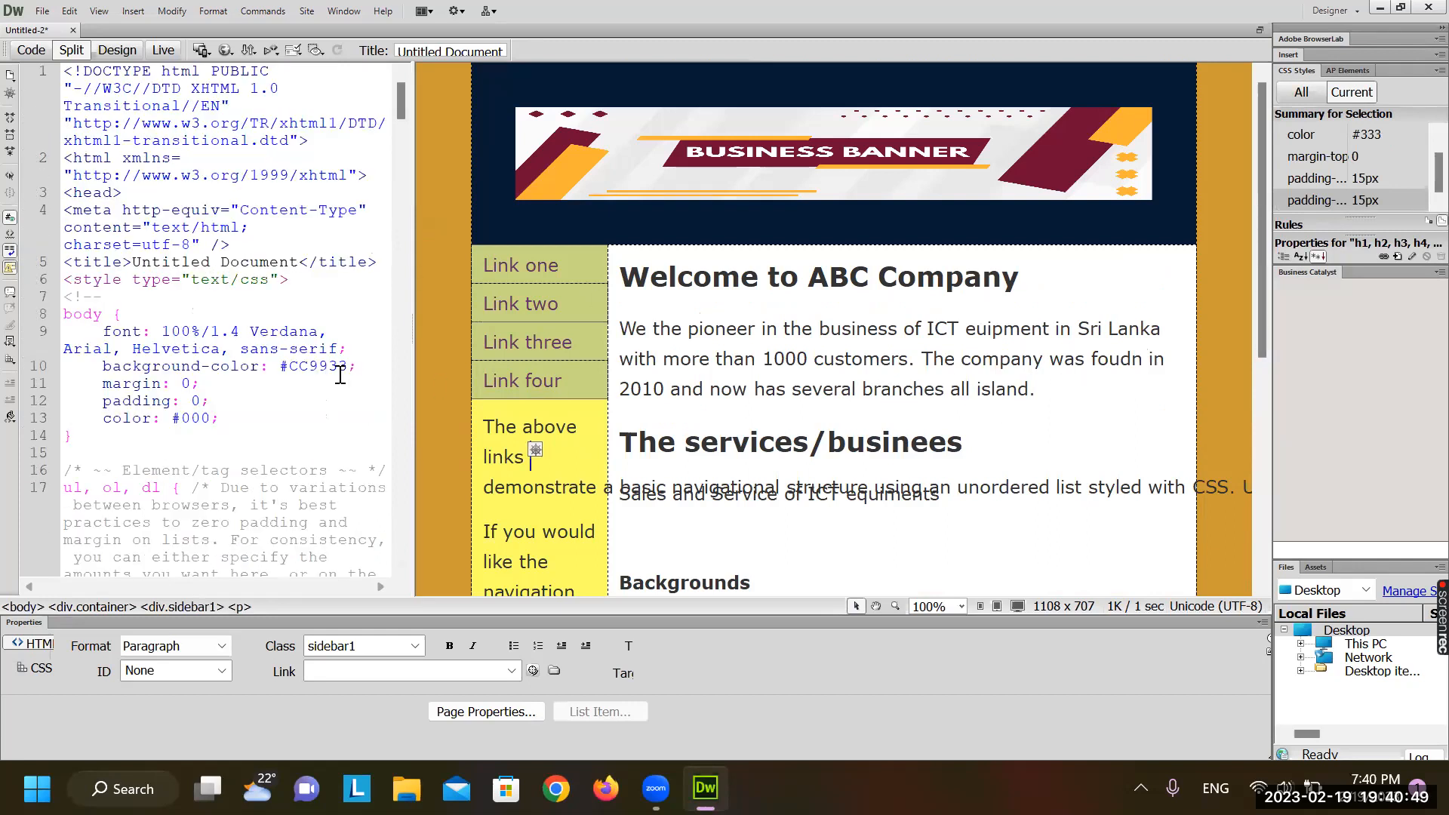
pyautogui.scroll(-15, 341, 375)
pyautogui.scroll(-1, 340, 376)
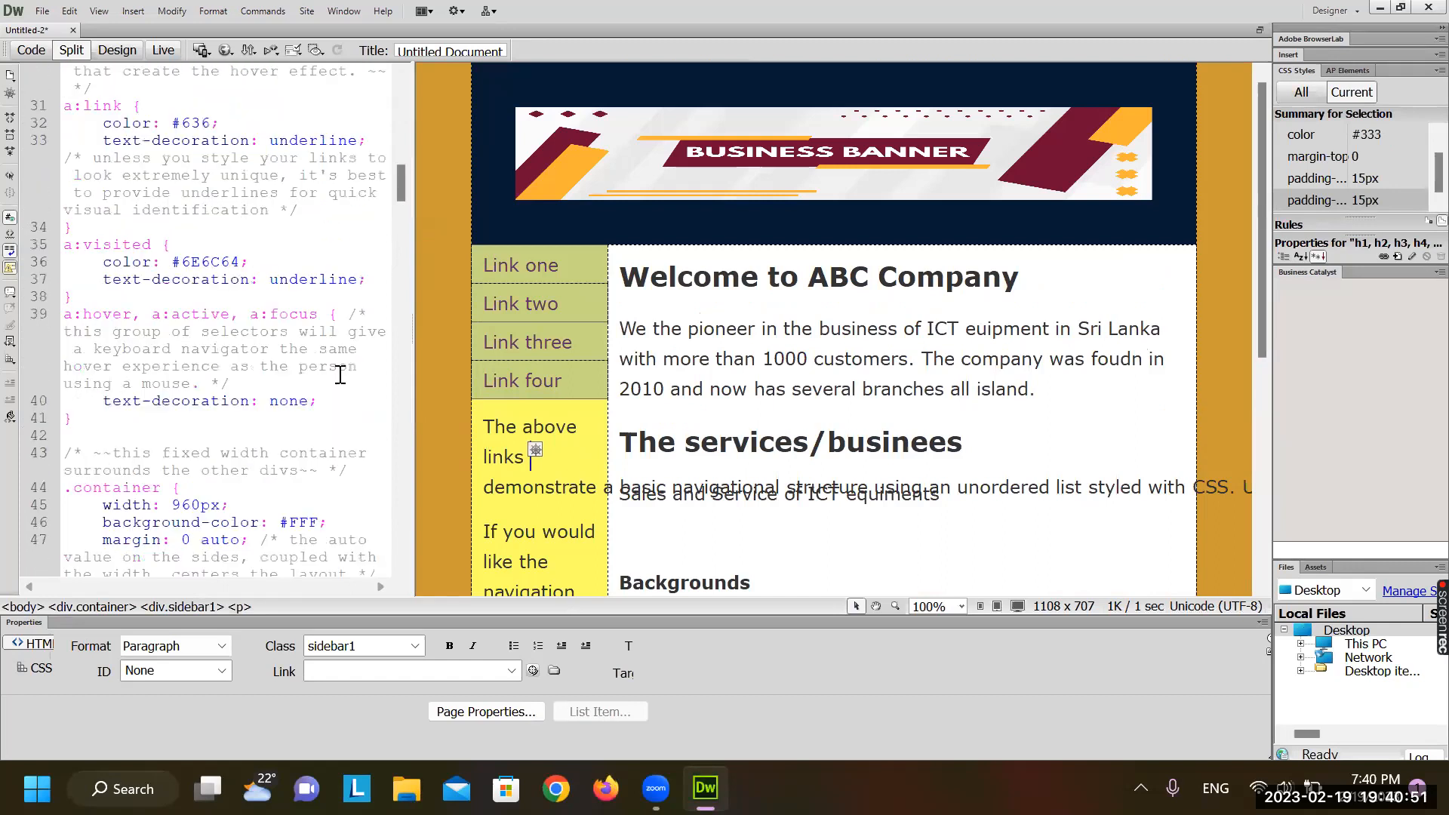
pyautogui.scroll(-4, 212, 468)
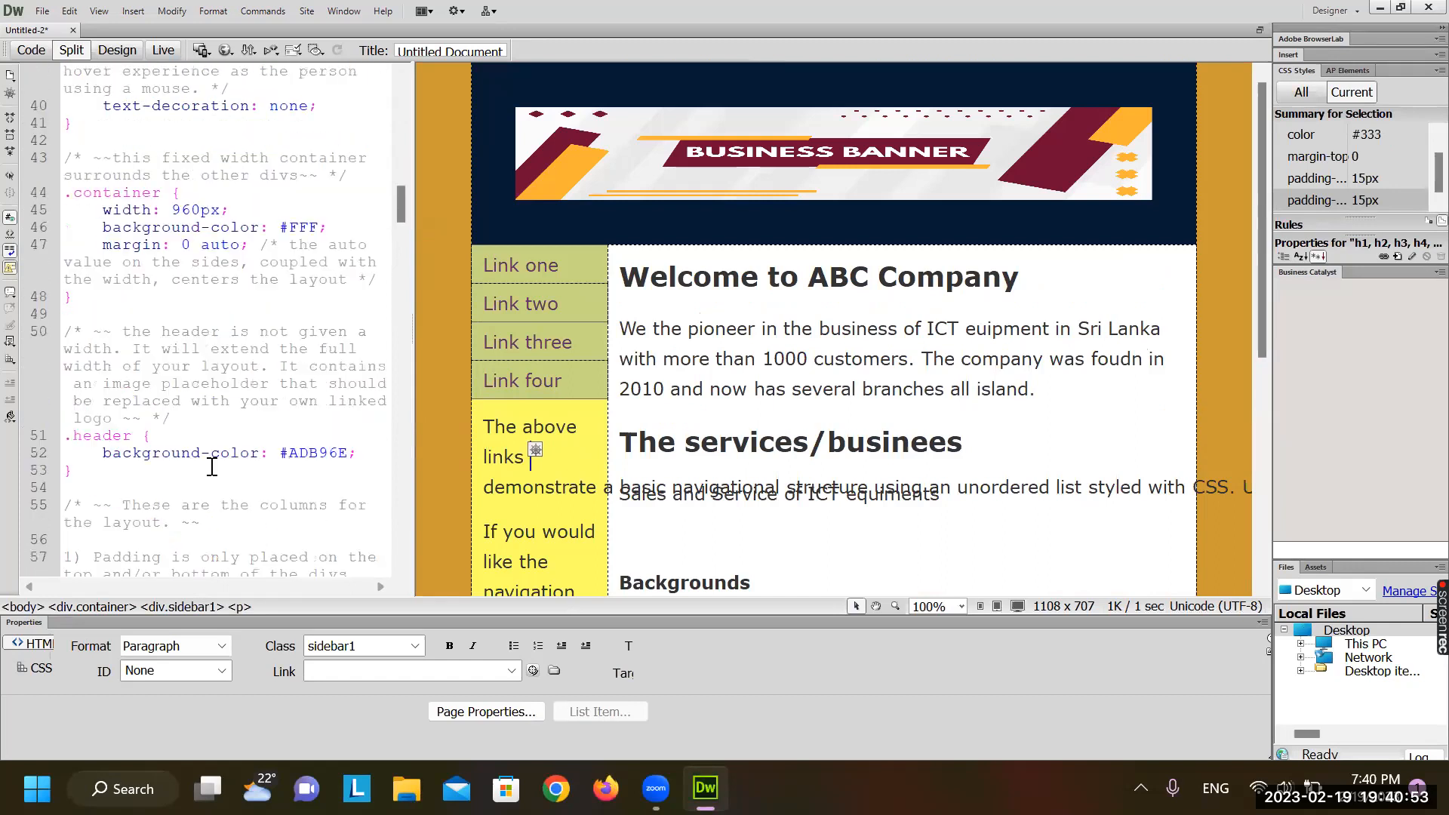
pyautogui.click(290, 215)
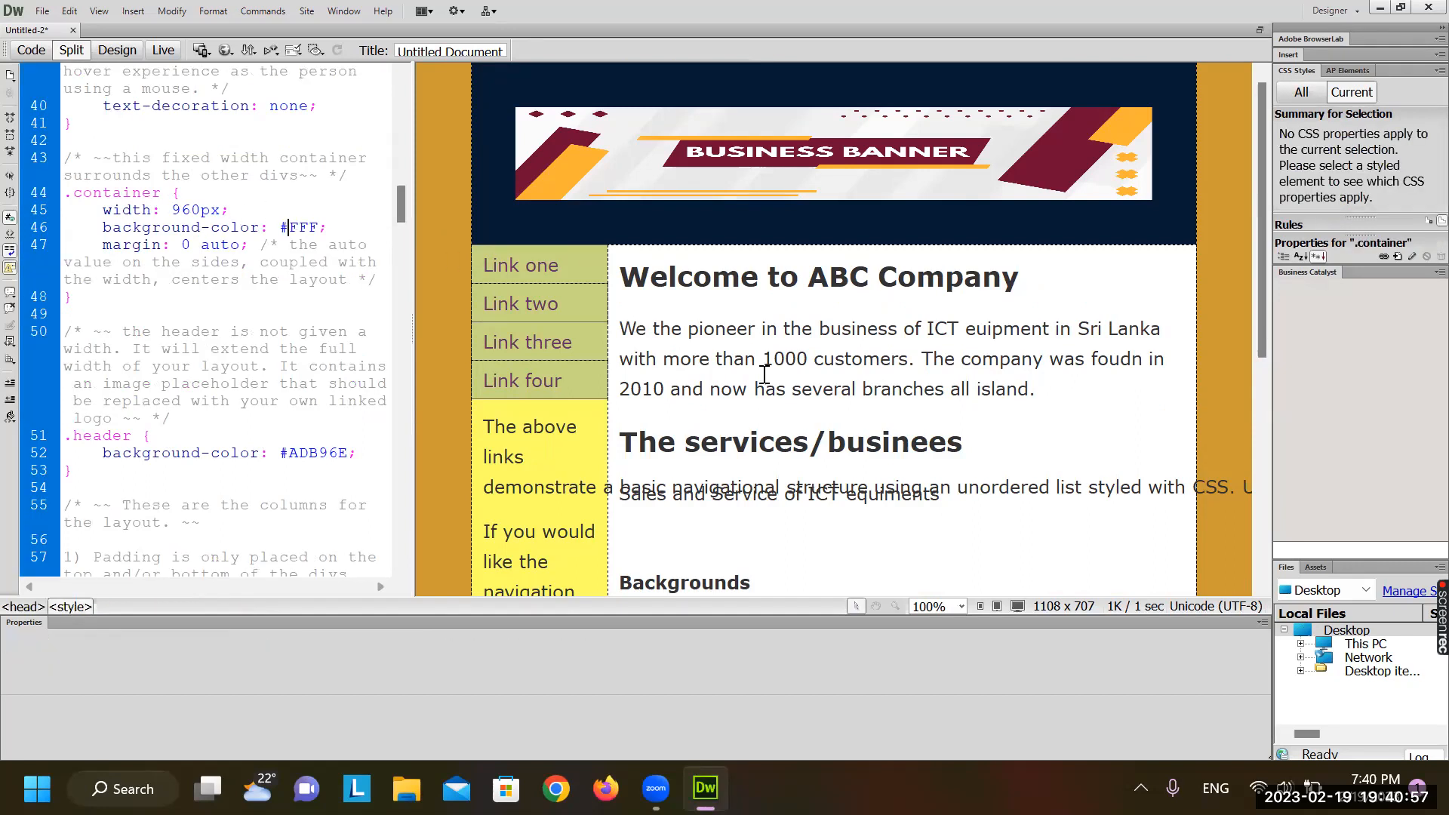
pyautogui.click(867, 396)
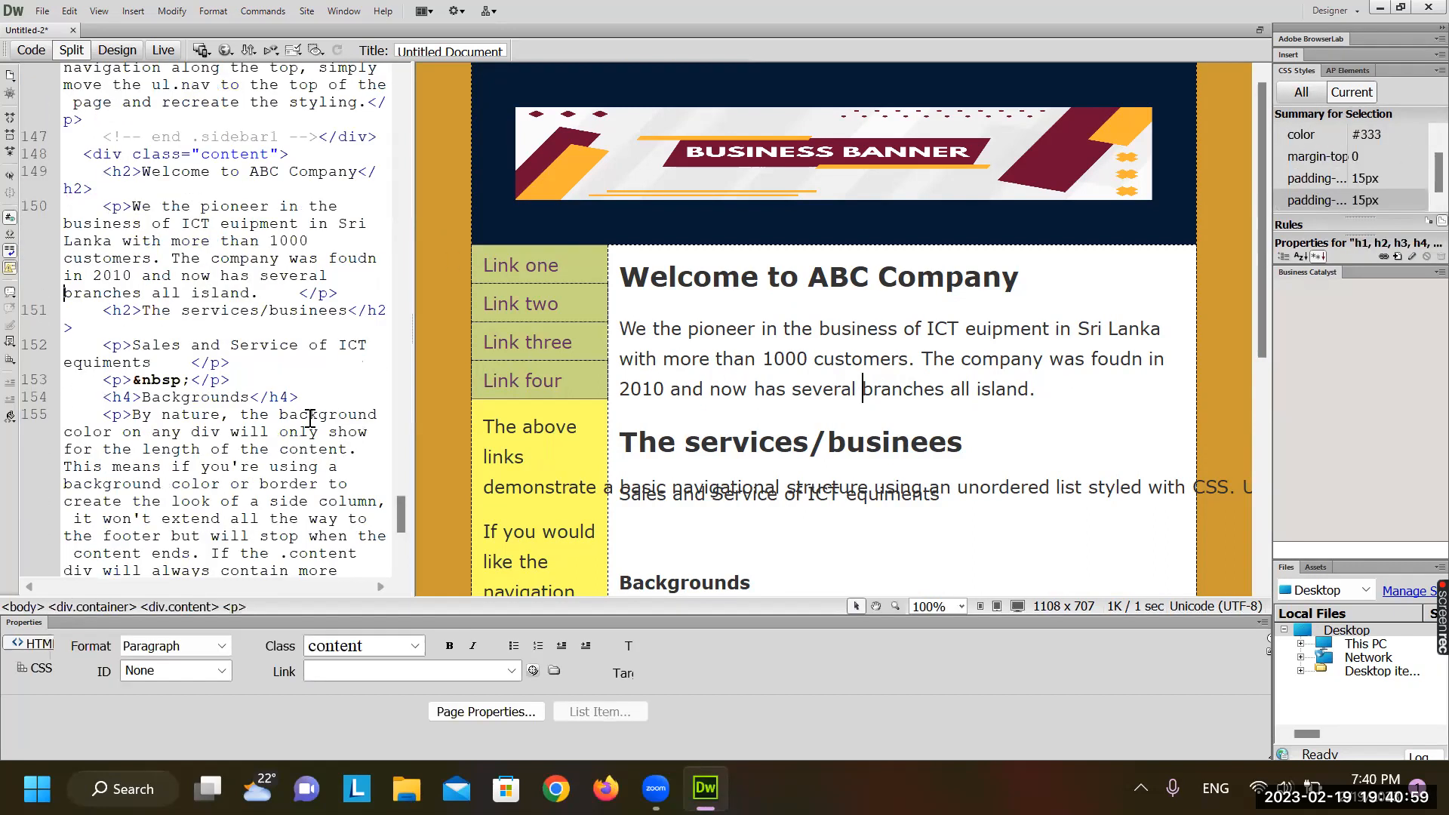
pyautogui.scroll(-3, 309, 417)
pyautogui.scroll(20, 309, 417)
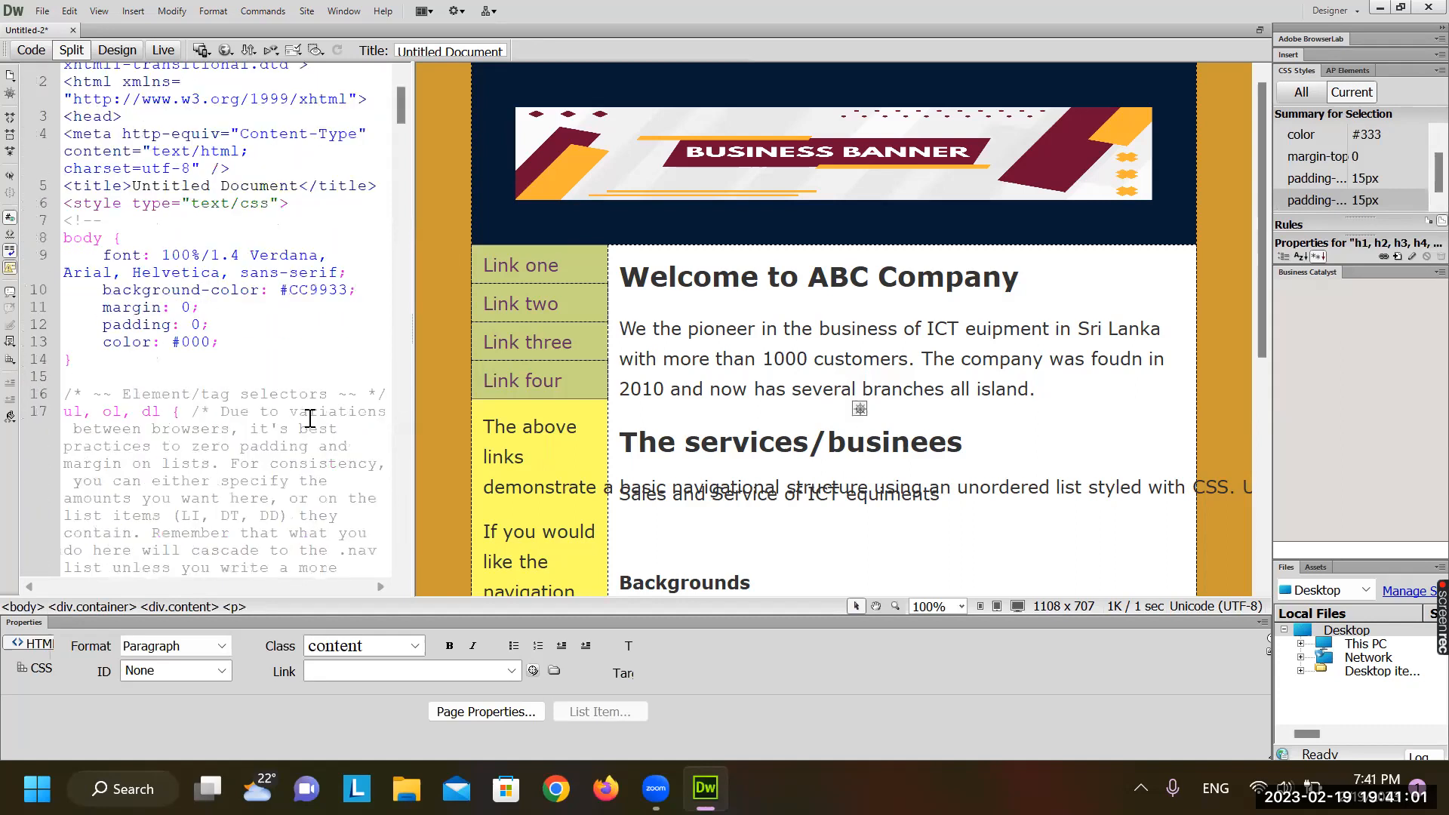
pyautogui.scroll(-2, 309, 417)
pyautogui.scroll(-10, 310, 417)
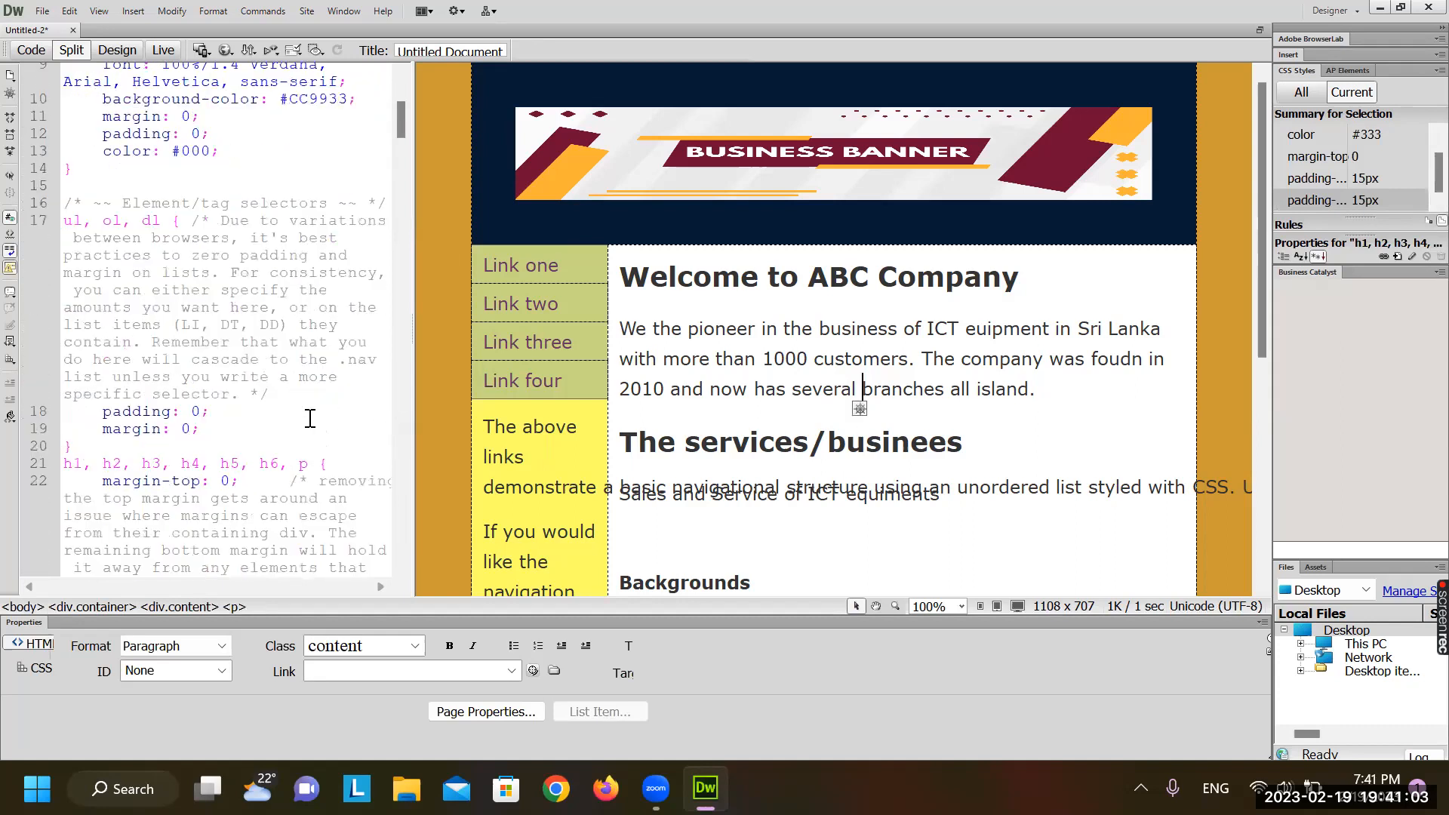
pyautogui.scroll(-2, 309, 418)
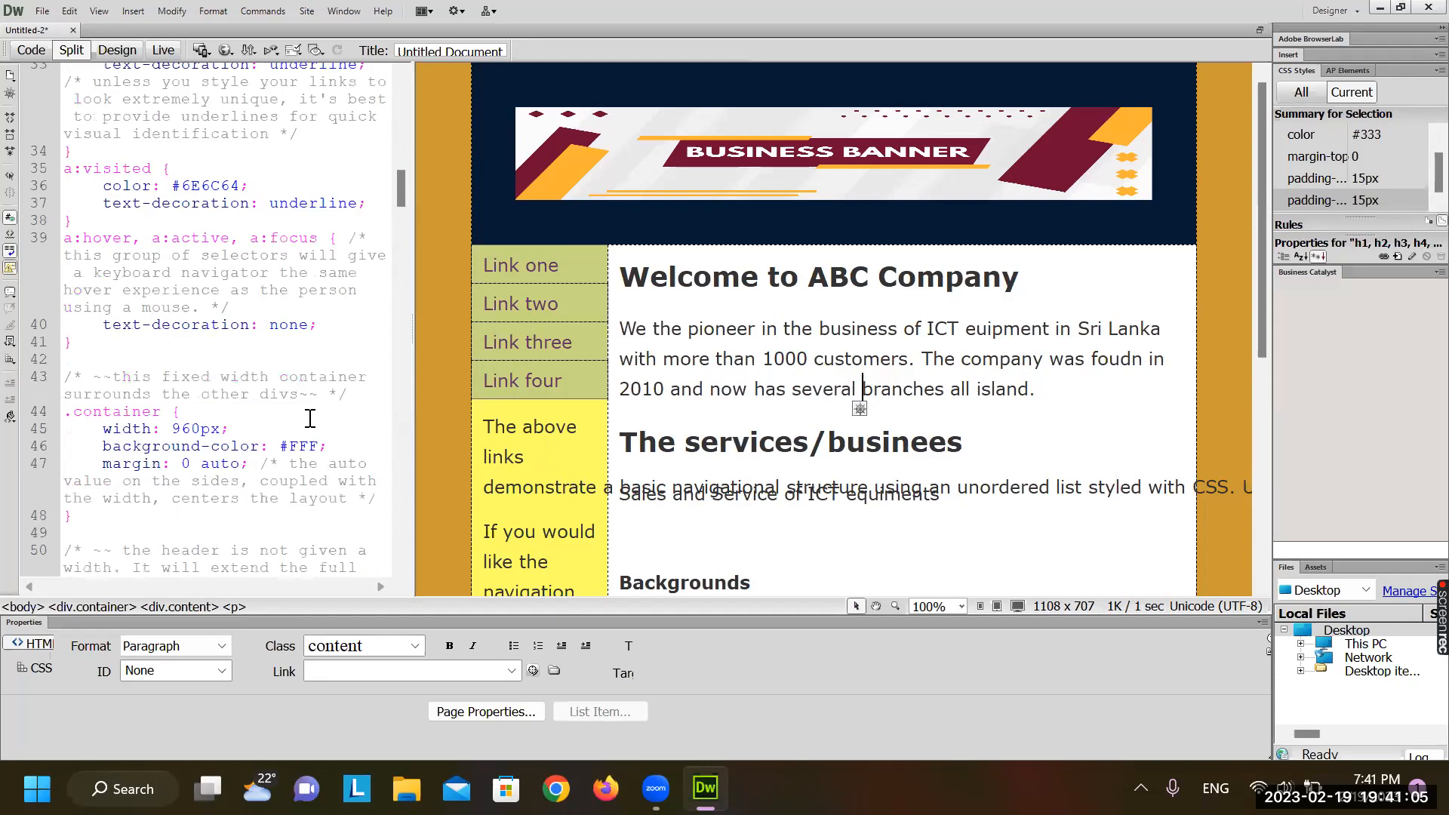
pyautogui.click(187, 413)
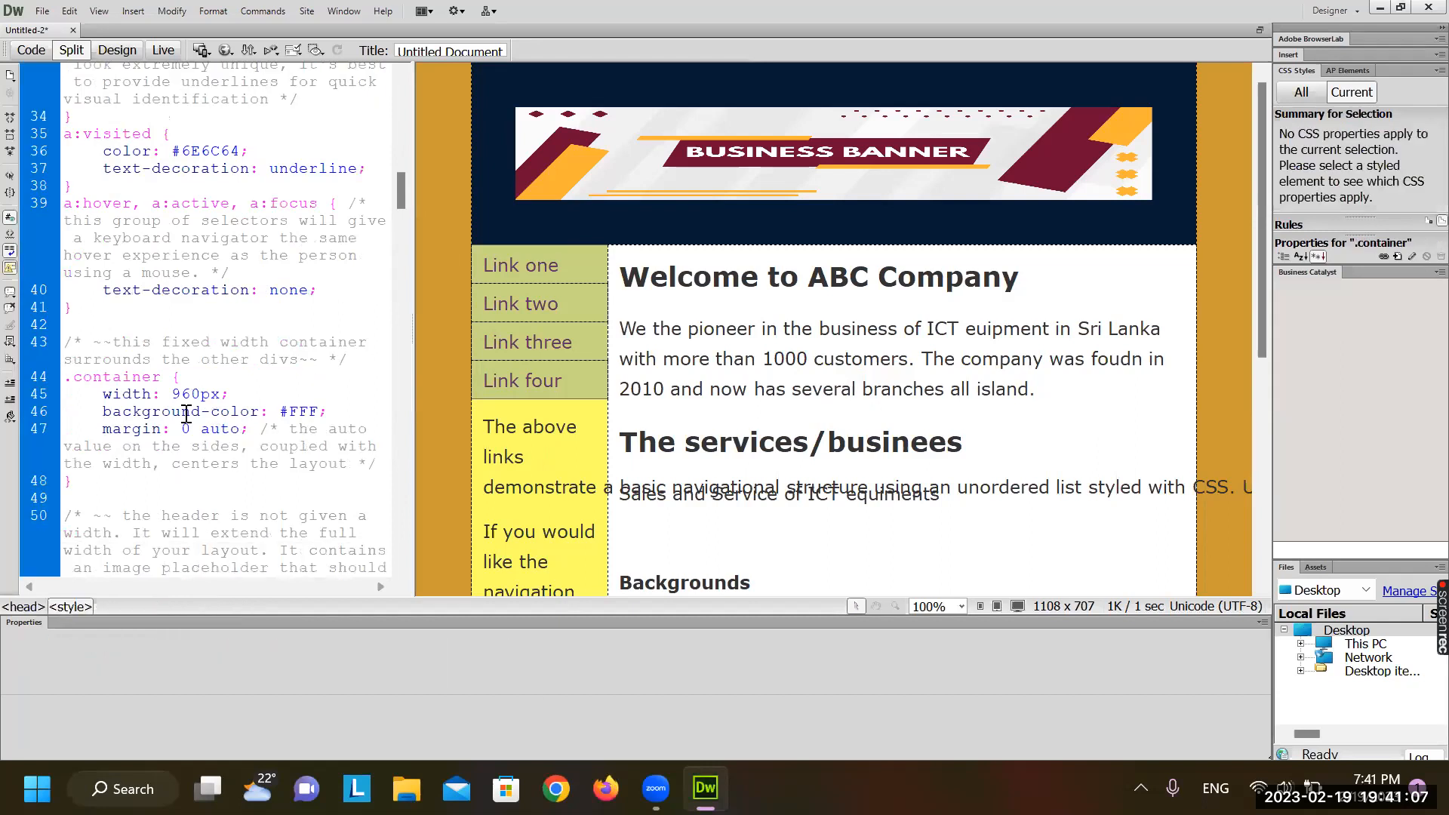
pyautogui.click(321, 400)
pyautogui.press('BackSpace')
pyautogui.press('BackSpace')
pyautogui.press('BackSpace')
pyautogui.press('BackSpace')
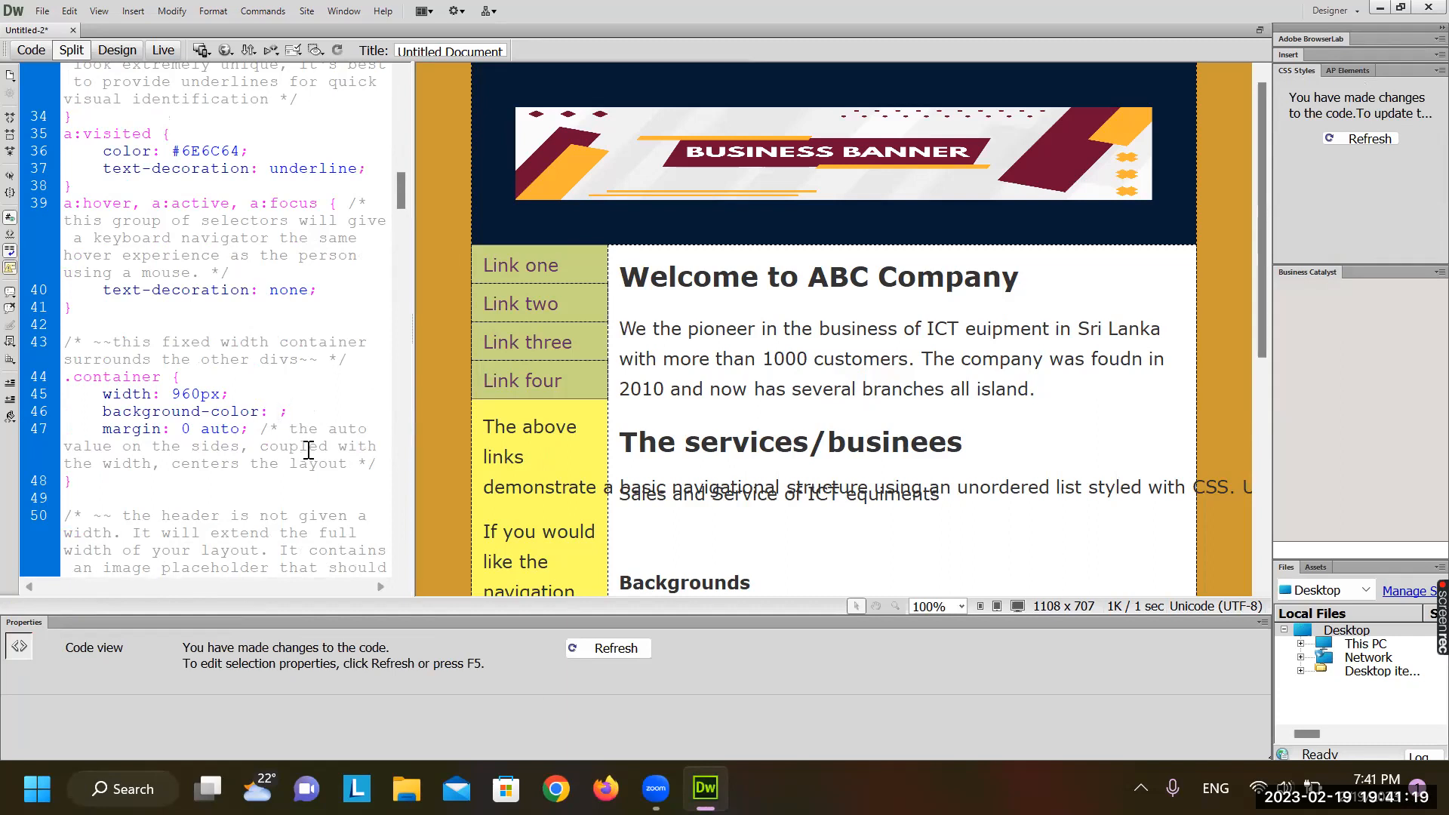
pyautogui.hotkey('ctrl', 'space')
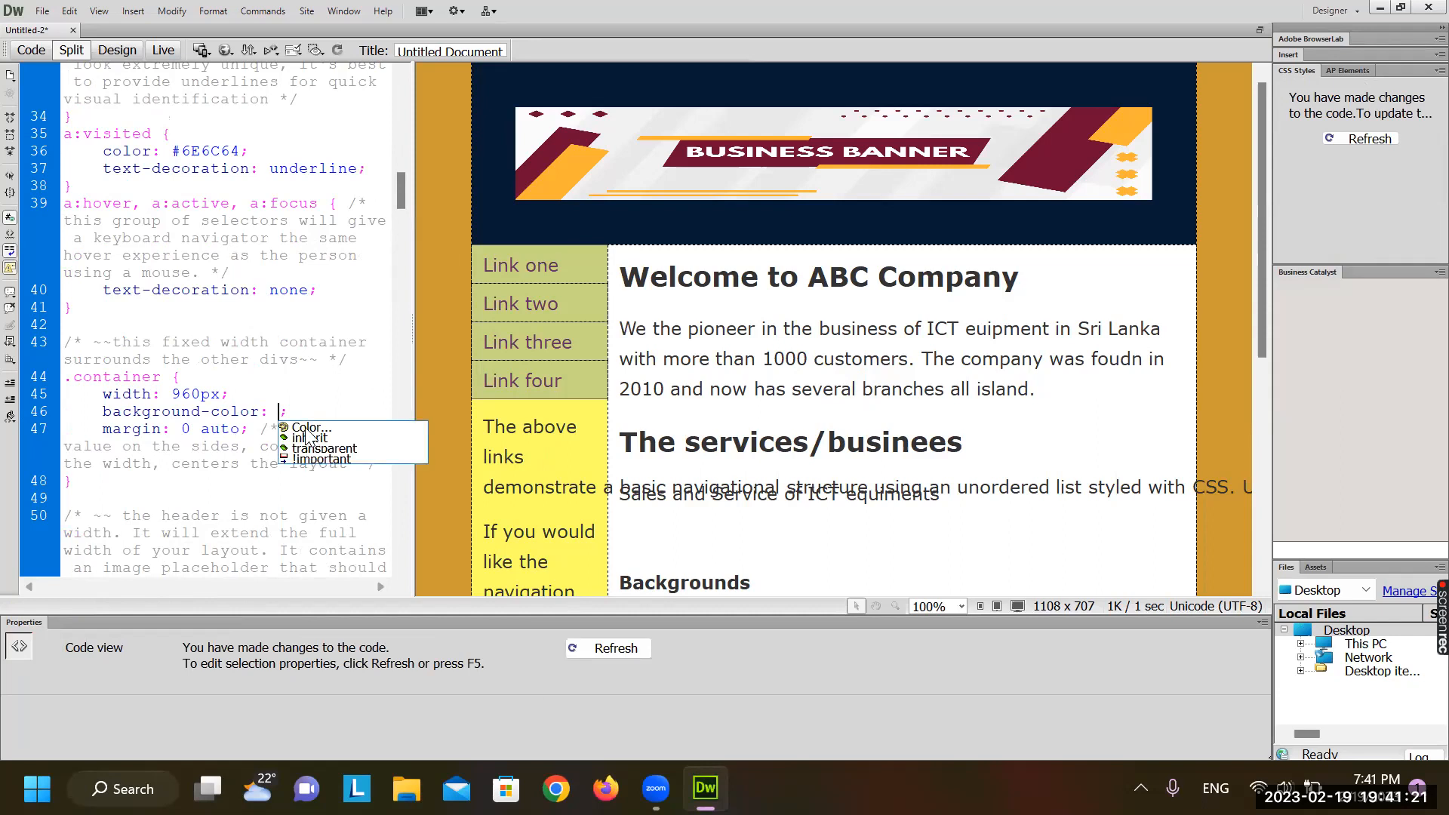
pyautogui.click(309, 428)
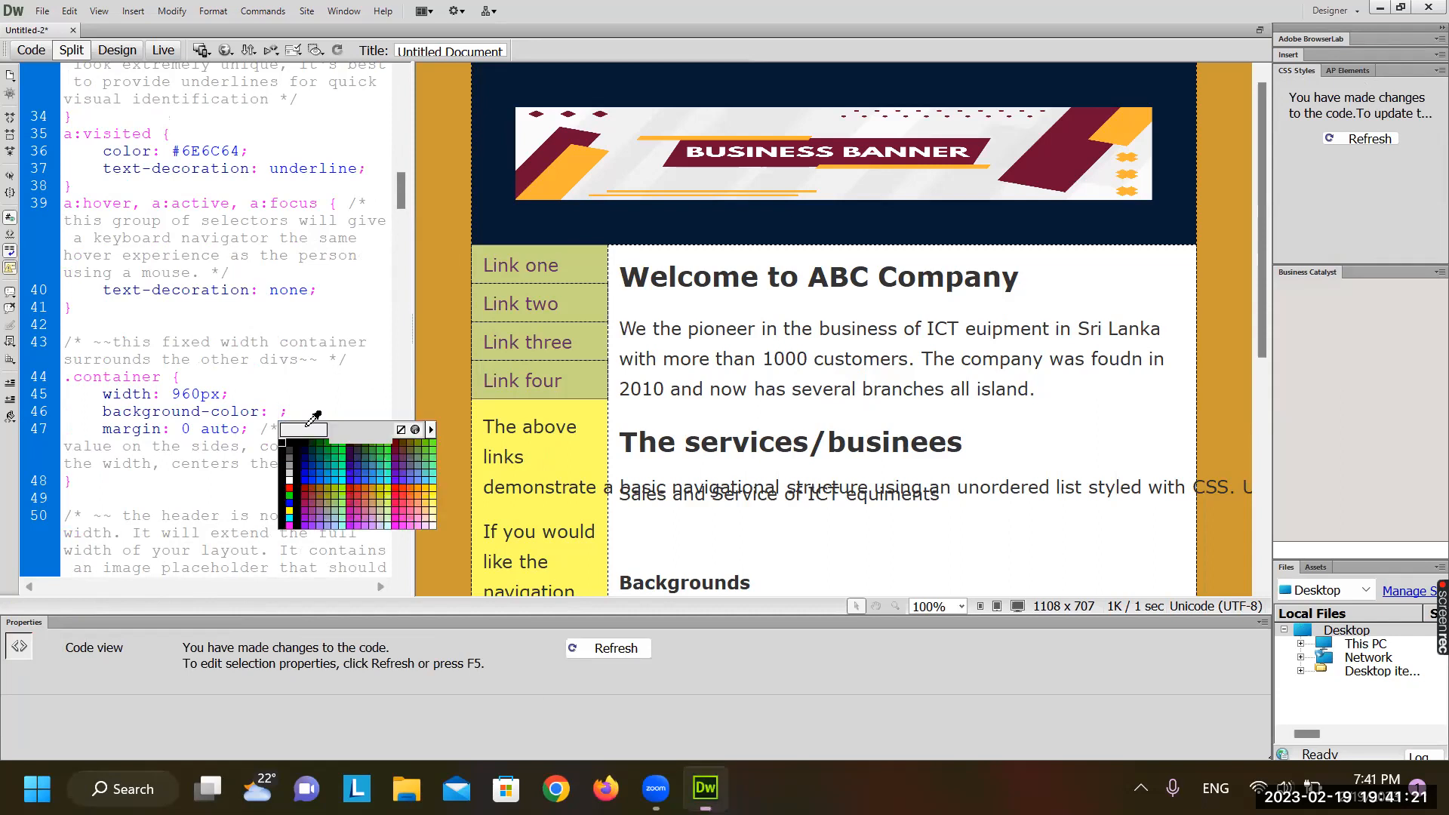
pyautogui.click(434, 504)
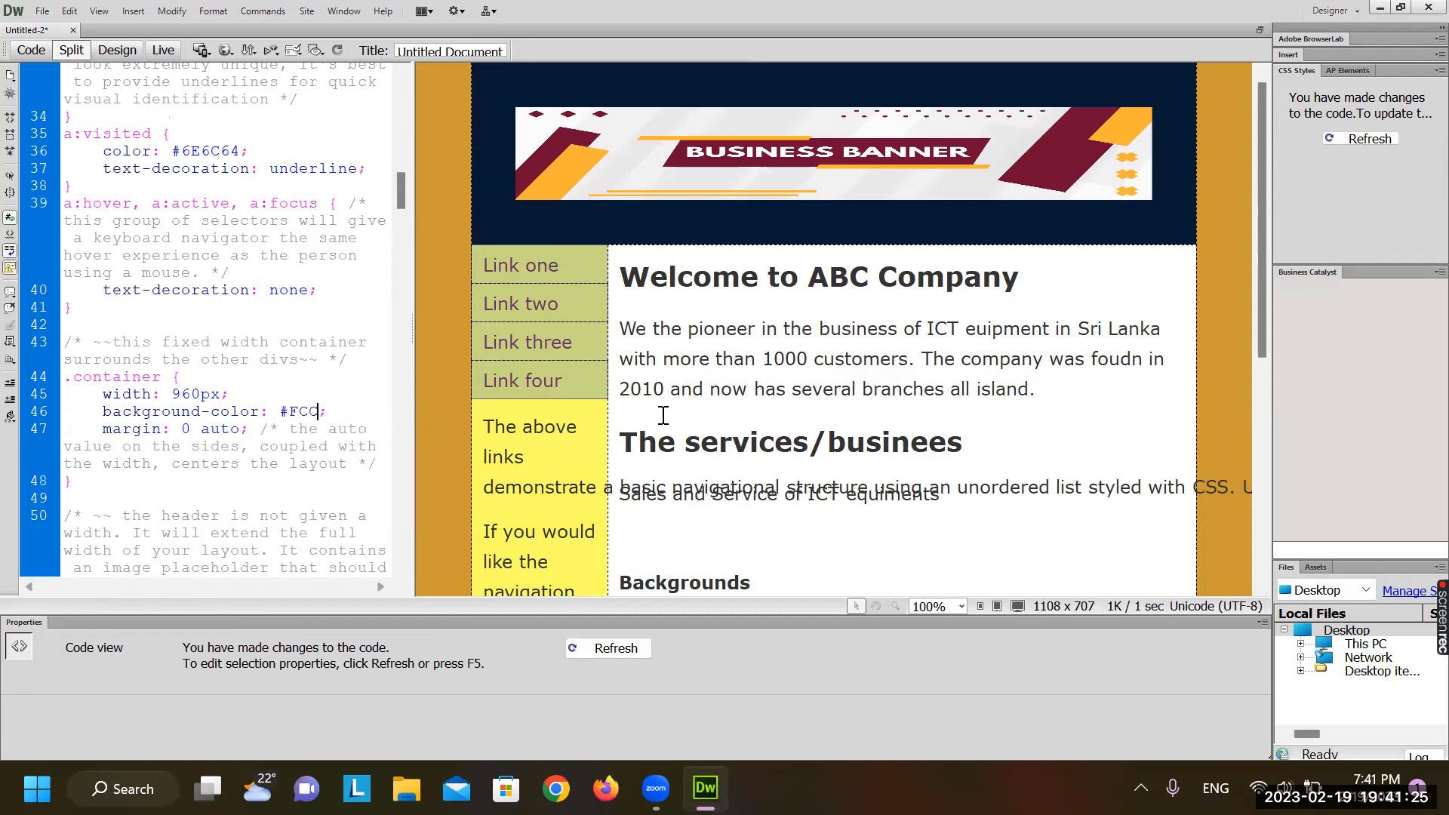
pyautogui.click(663, 416)
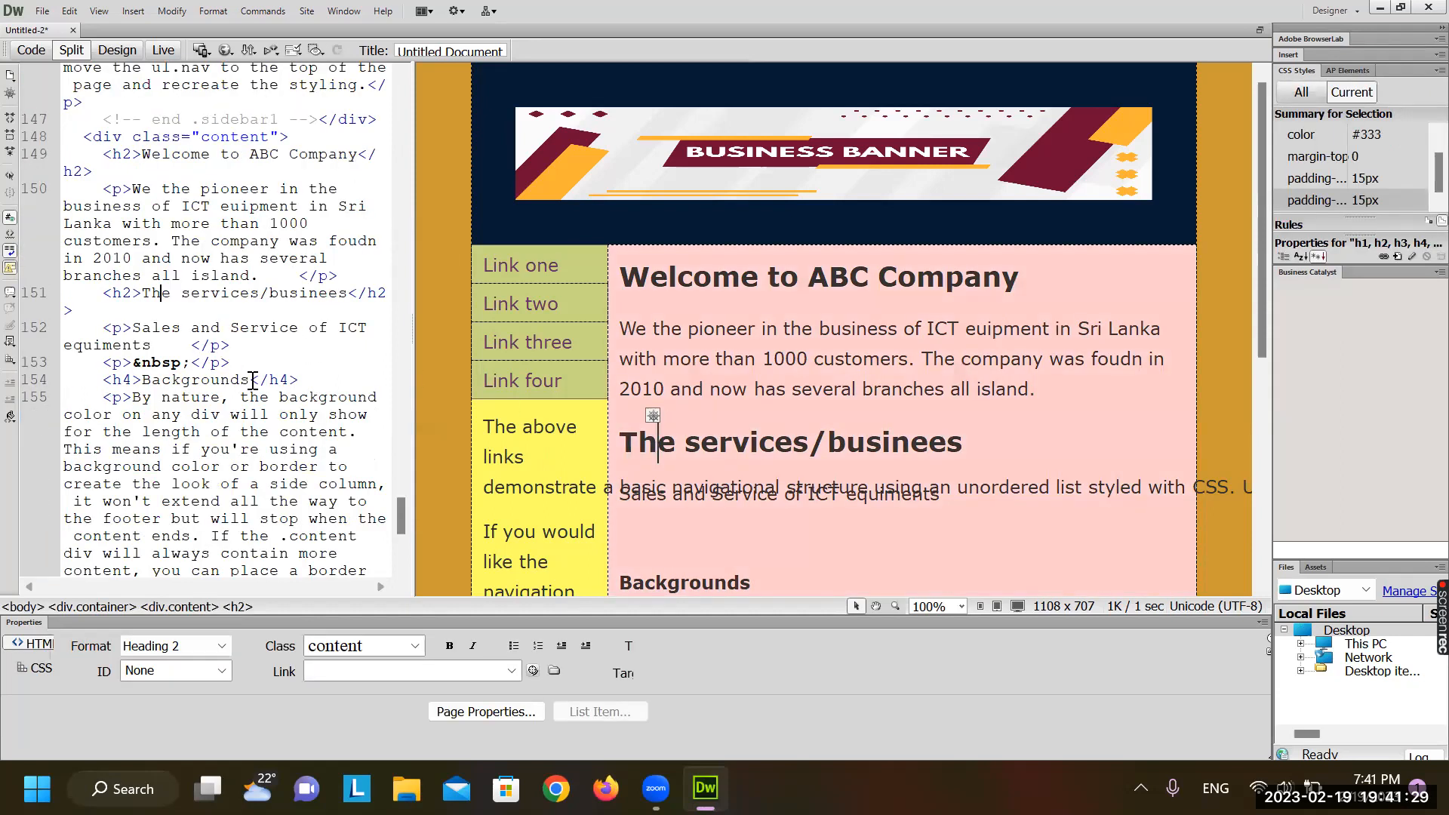
pyautogui.scroll(-5, 861, 474)
pyautogui.scroll(5, 856, 465)
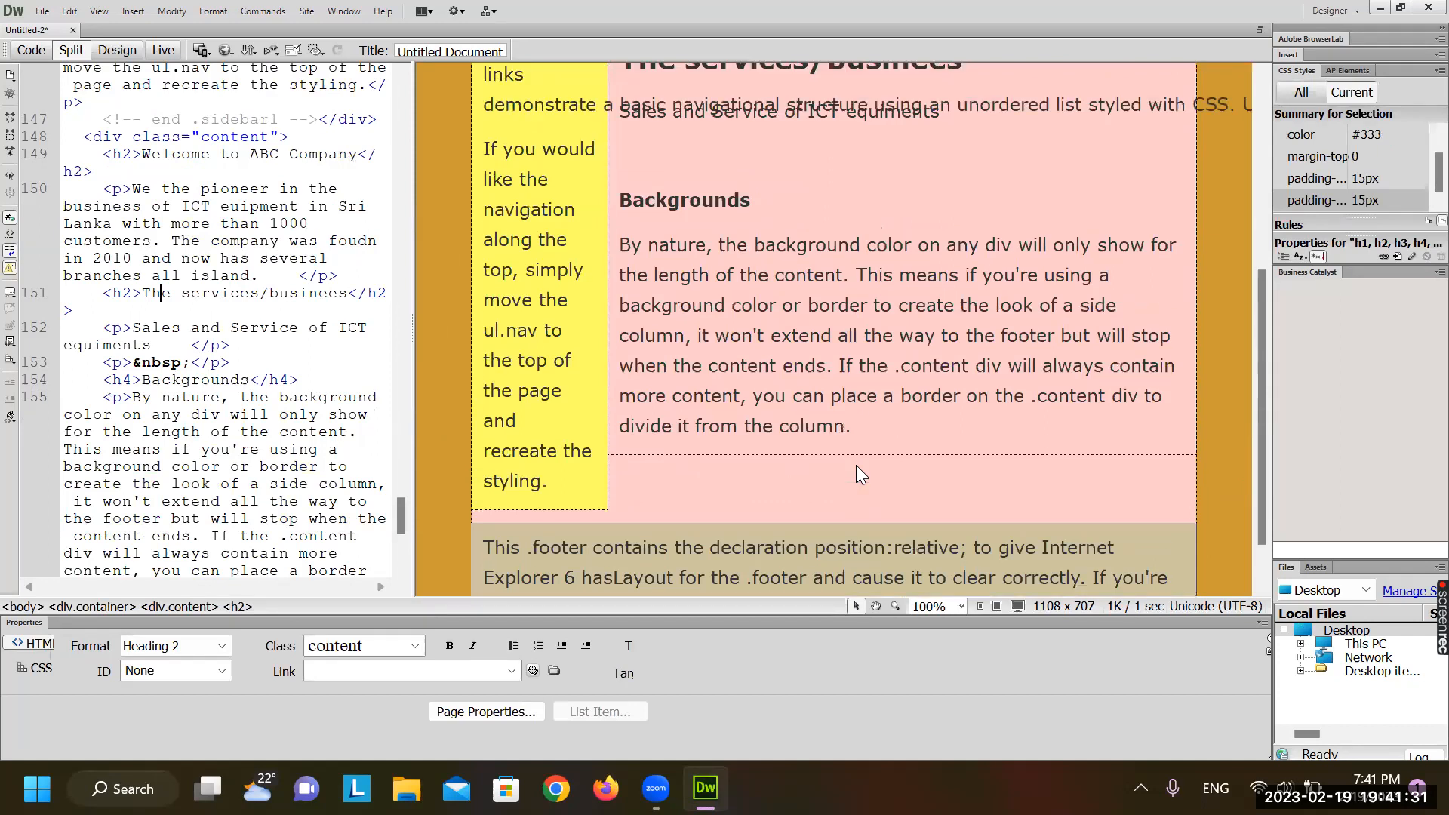
pyautogui.scroll(-5, 856, 465)
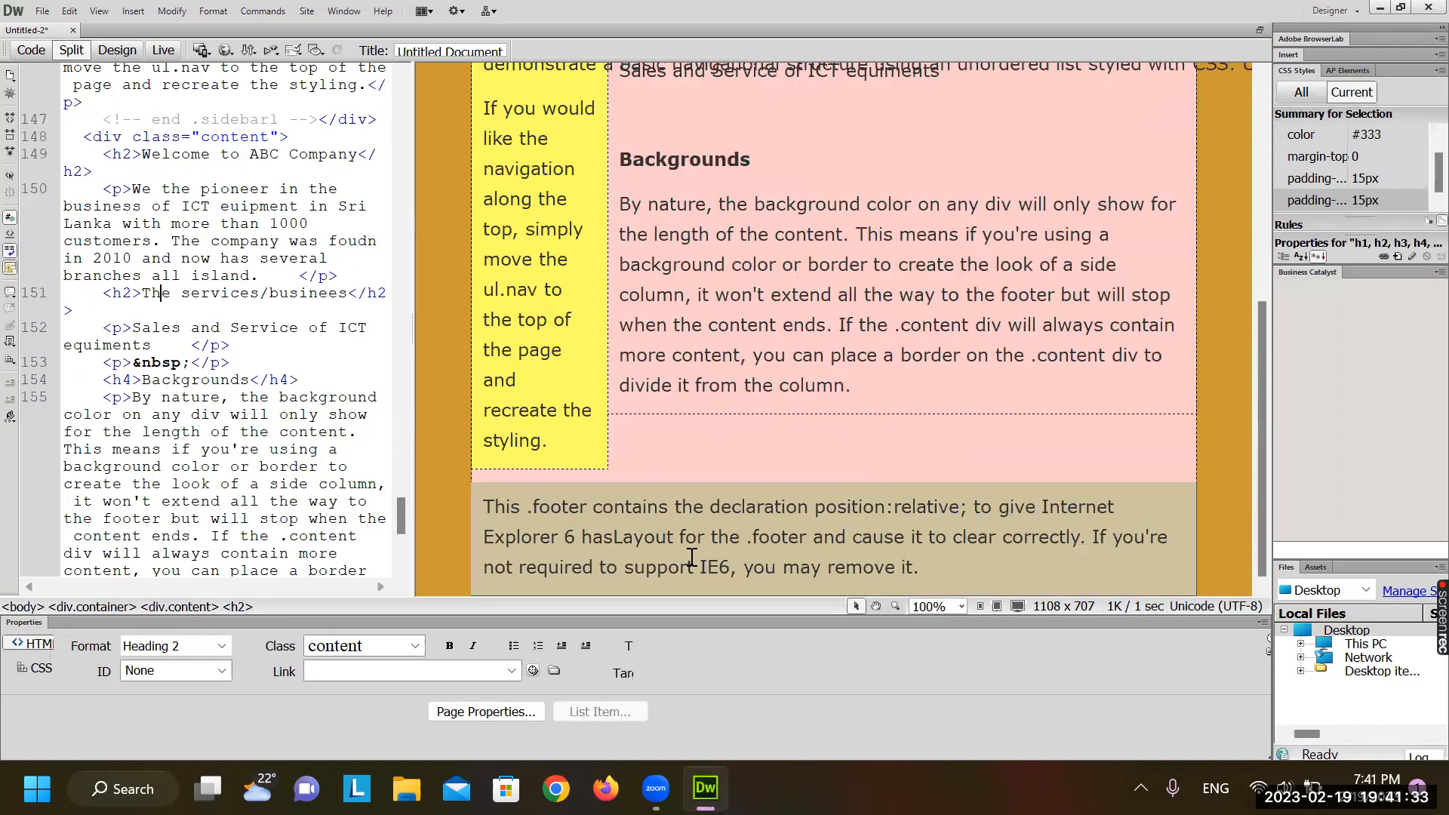
pyautogui.scroll(5, 751, 554)
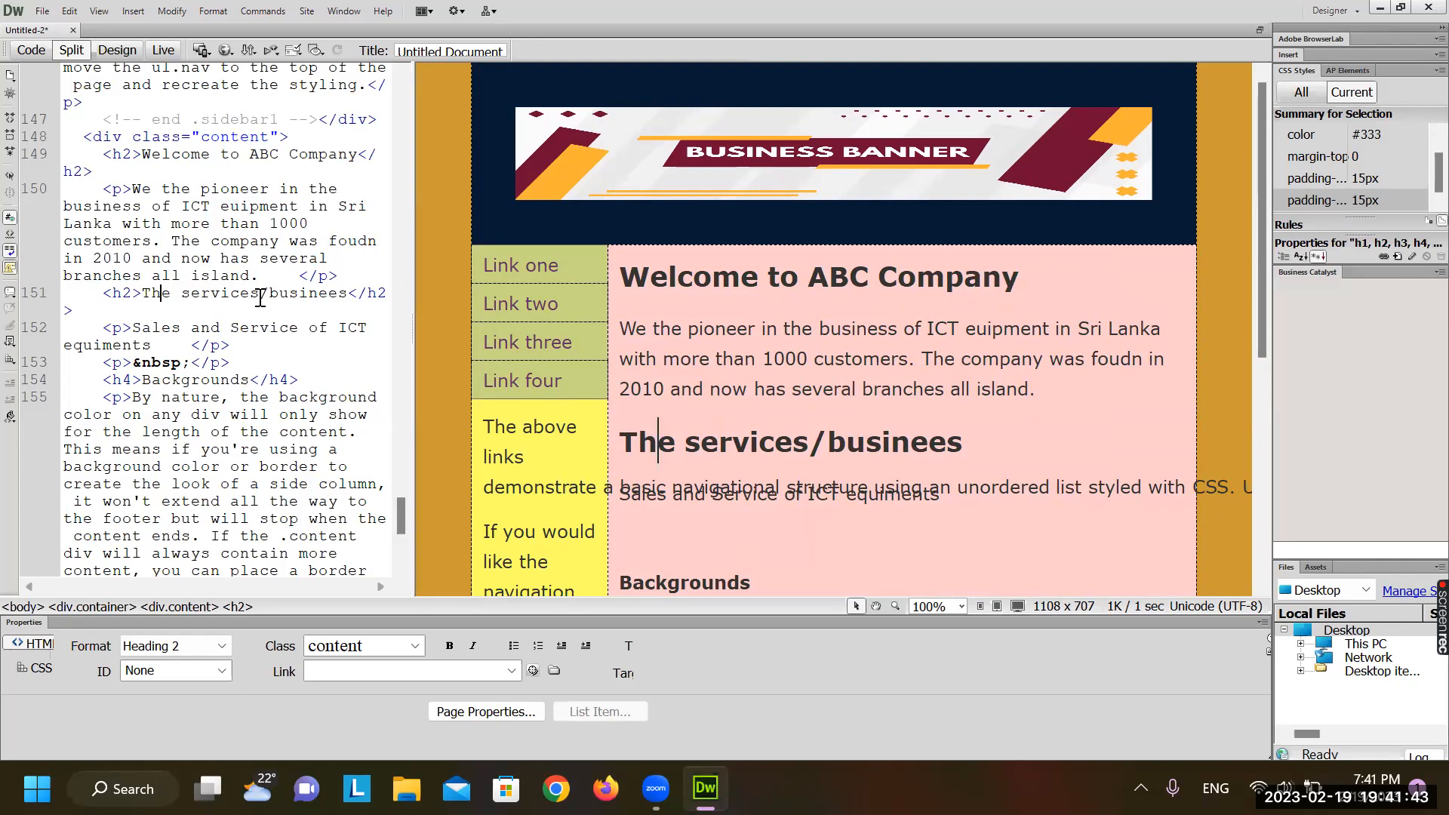
pyautogui.click(758, 356)
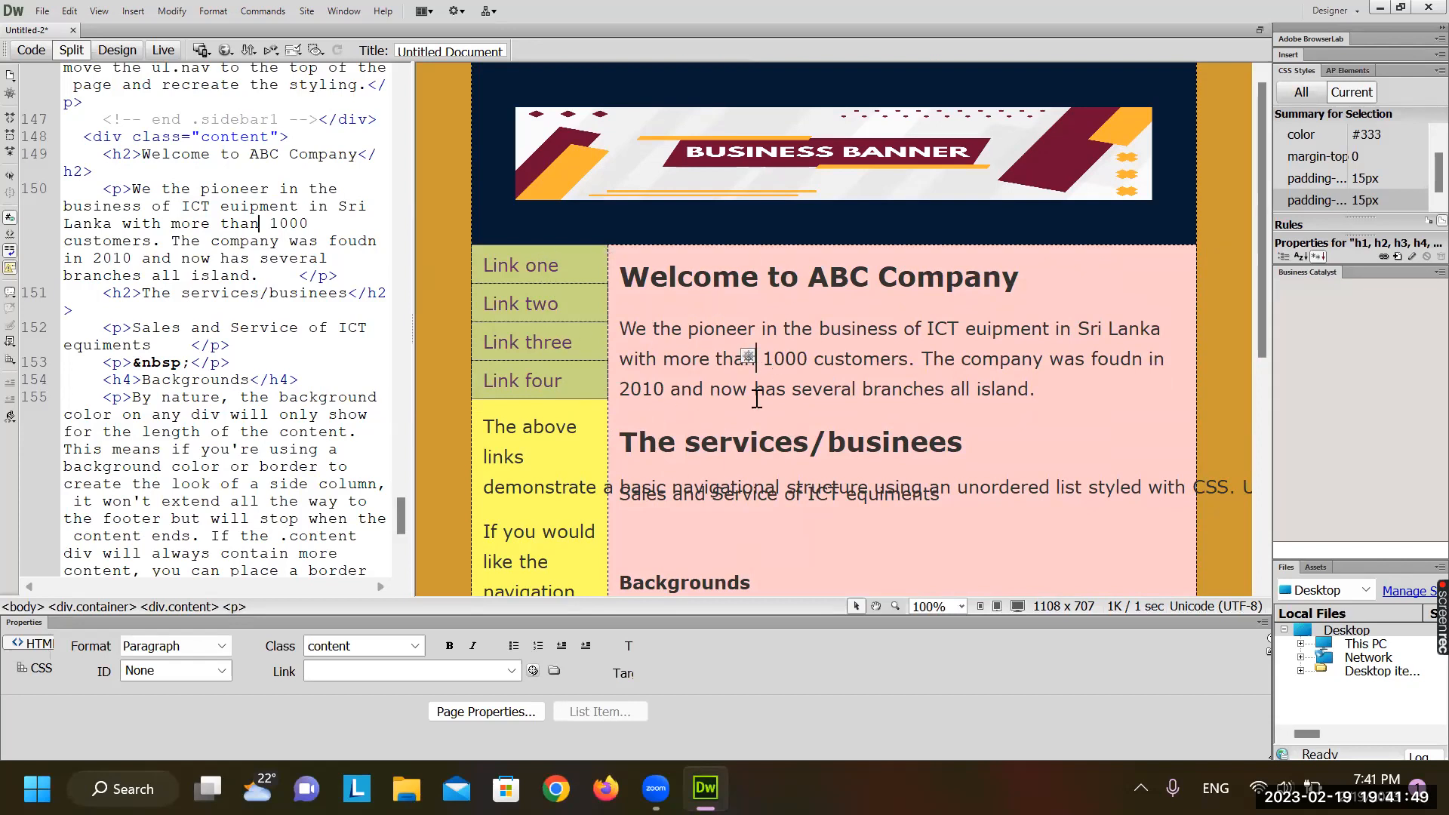
pyautogui.click(691, 290)
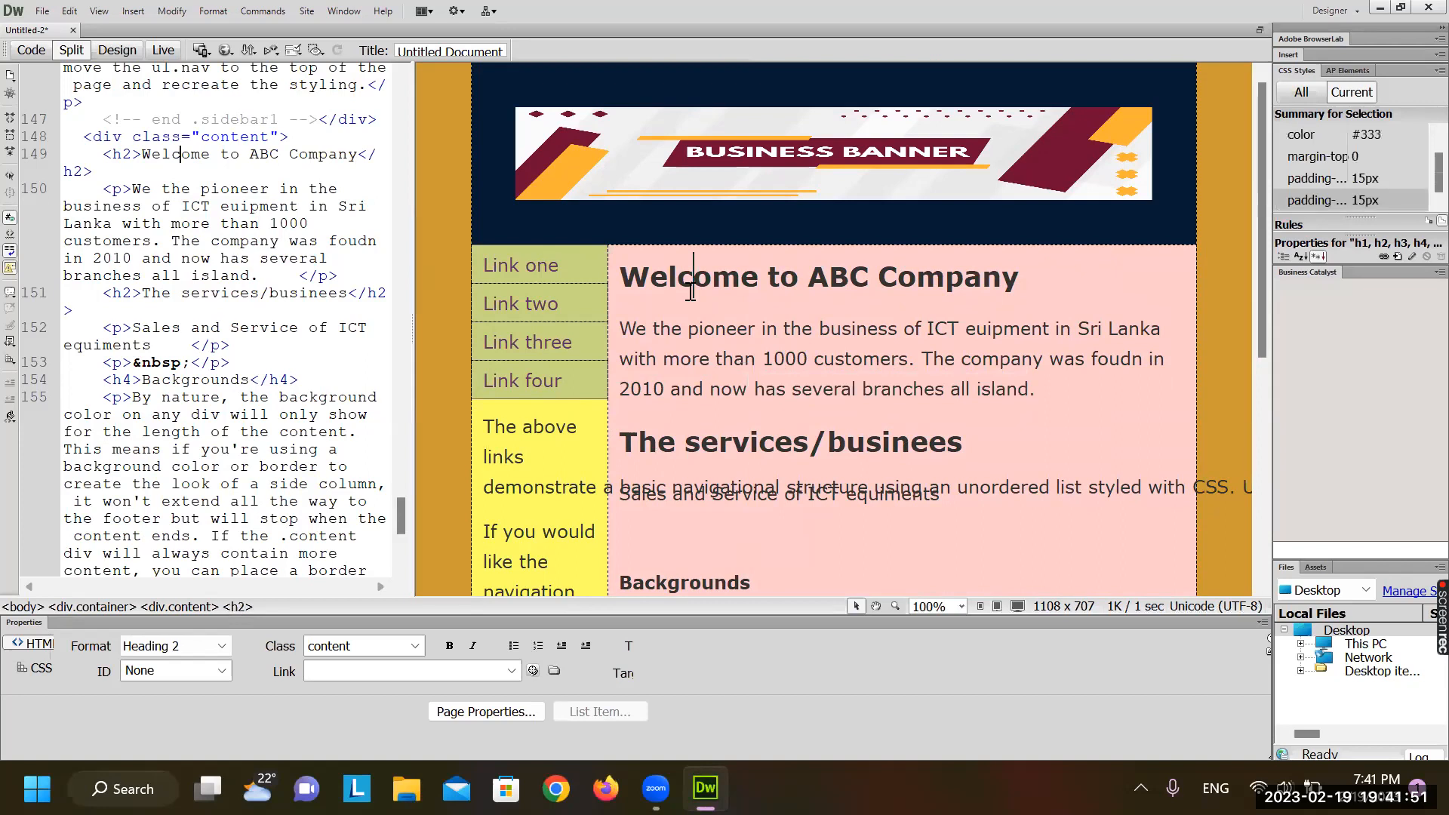
pyautogui.moveTo(645, 266); pyautogui.dragTo(866, 331)
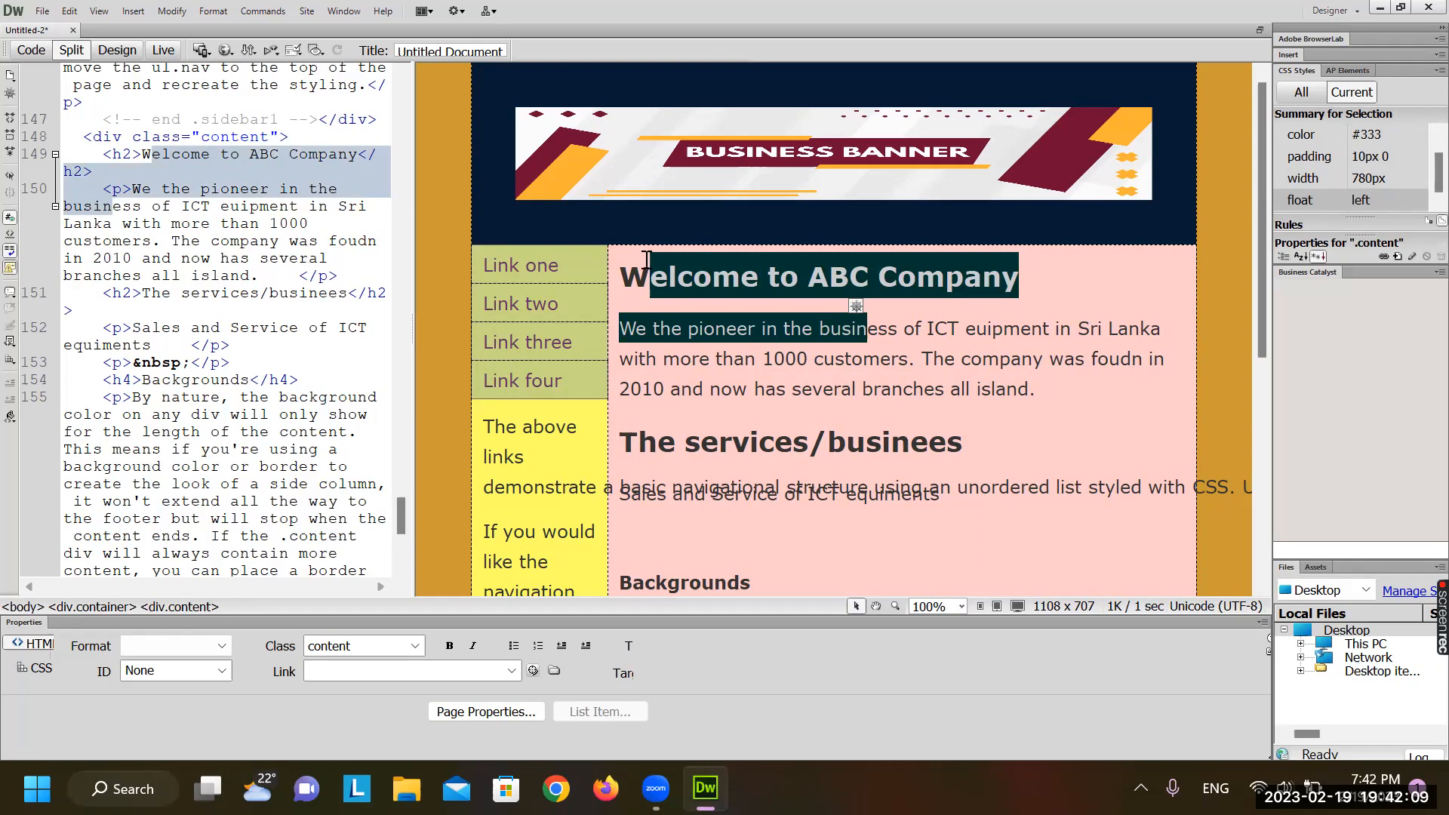
# Select 'company' in the paragraph and locate the footer's background colour value in code
pyautogui.doubleClick(259, 243)
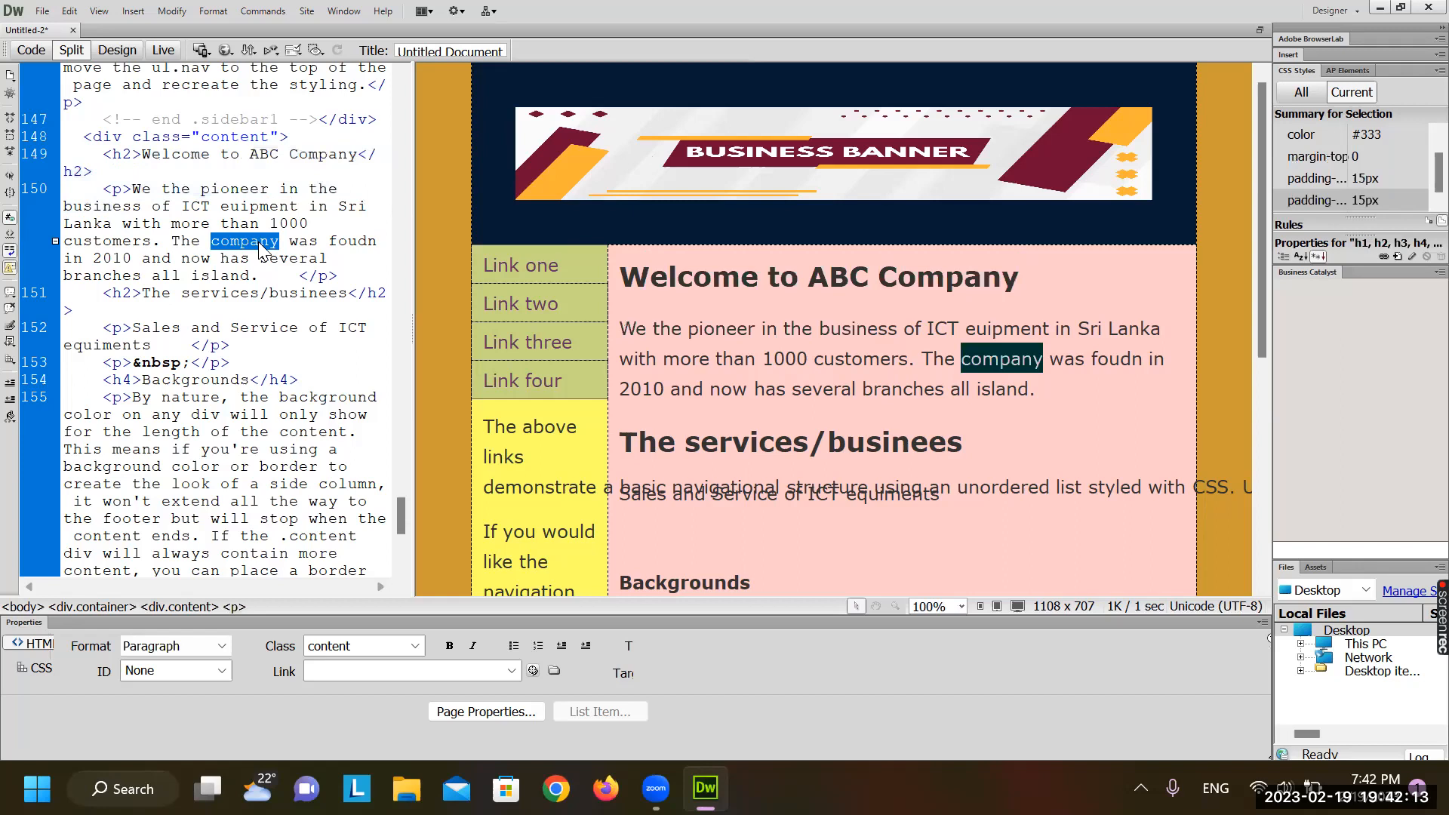
pyautogui.scroll(15, 259, 245)
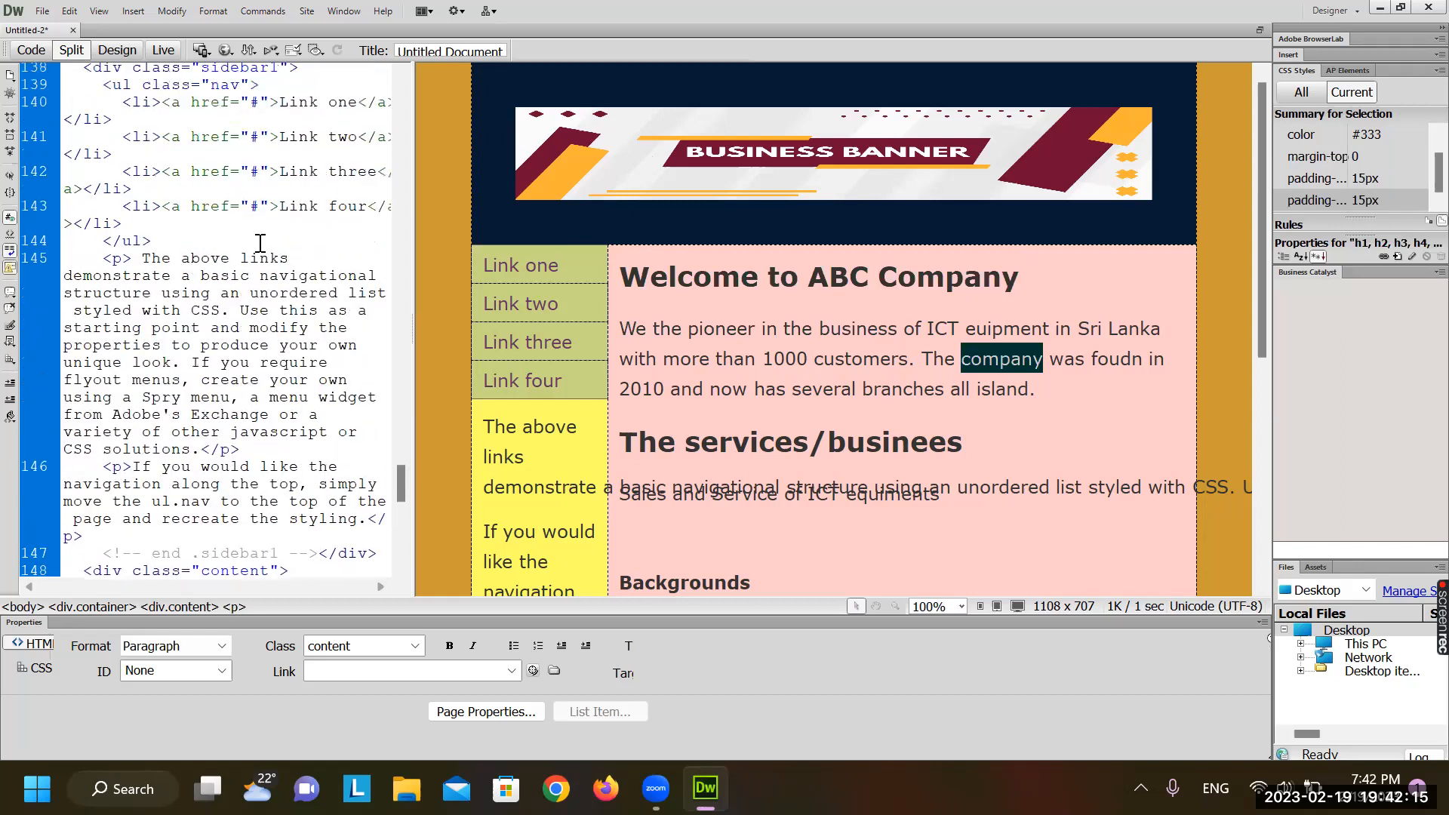
pyautogui.scroll(6, 259, 244)
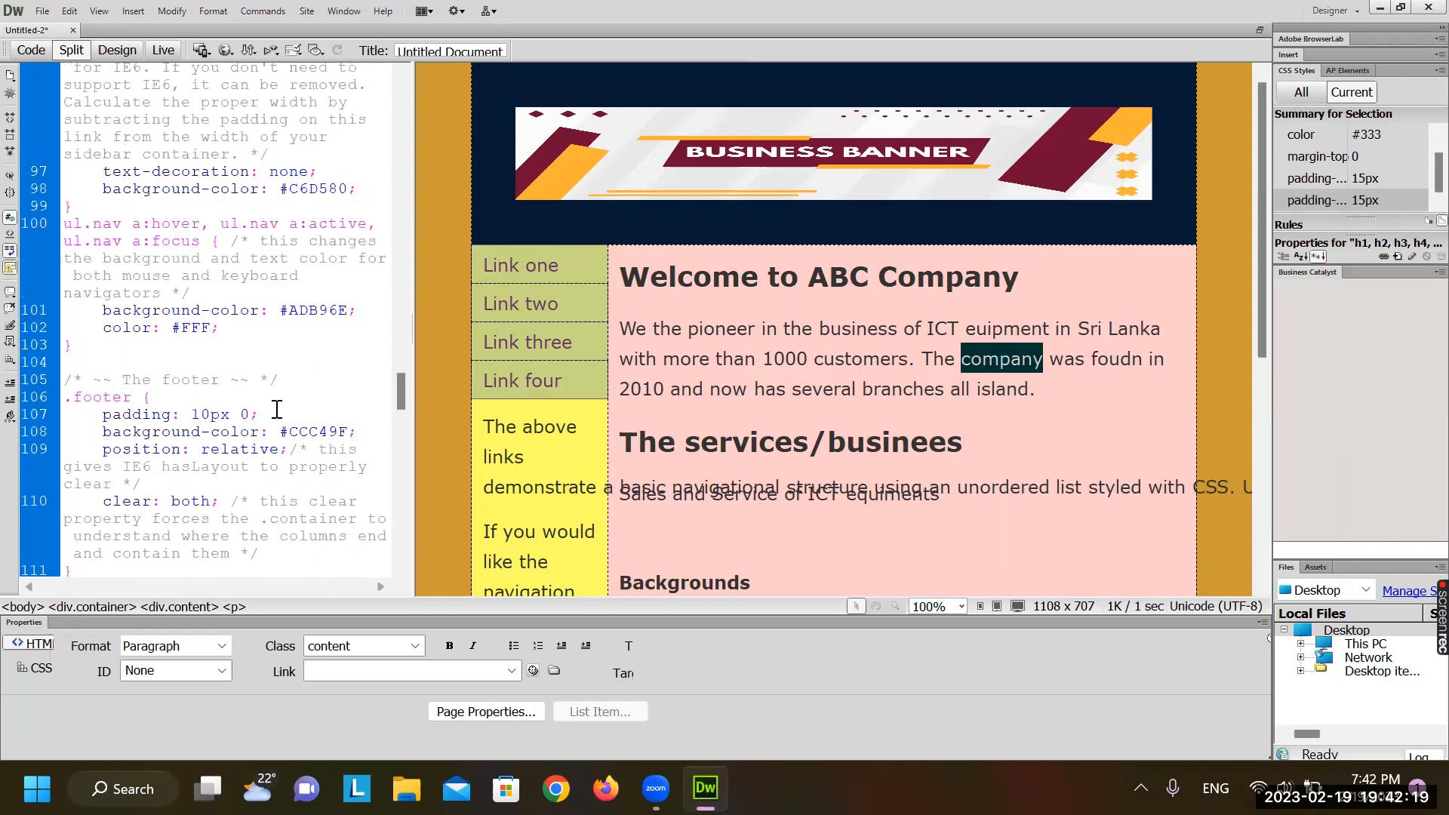
pyautogui.click(340, 431)
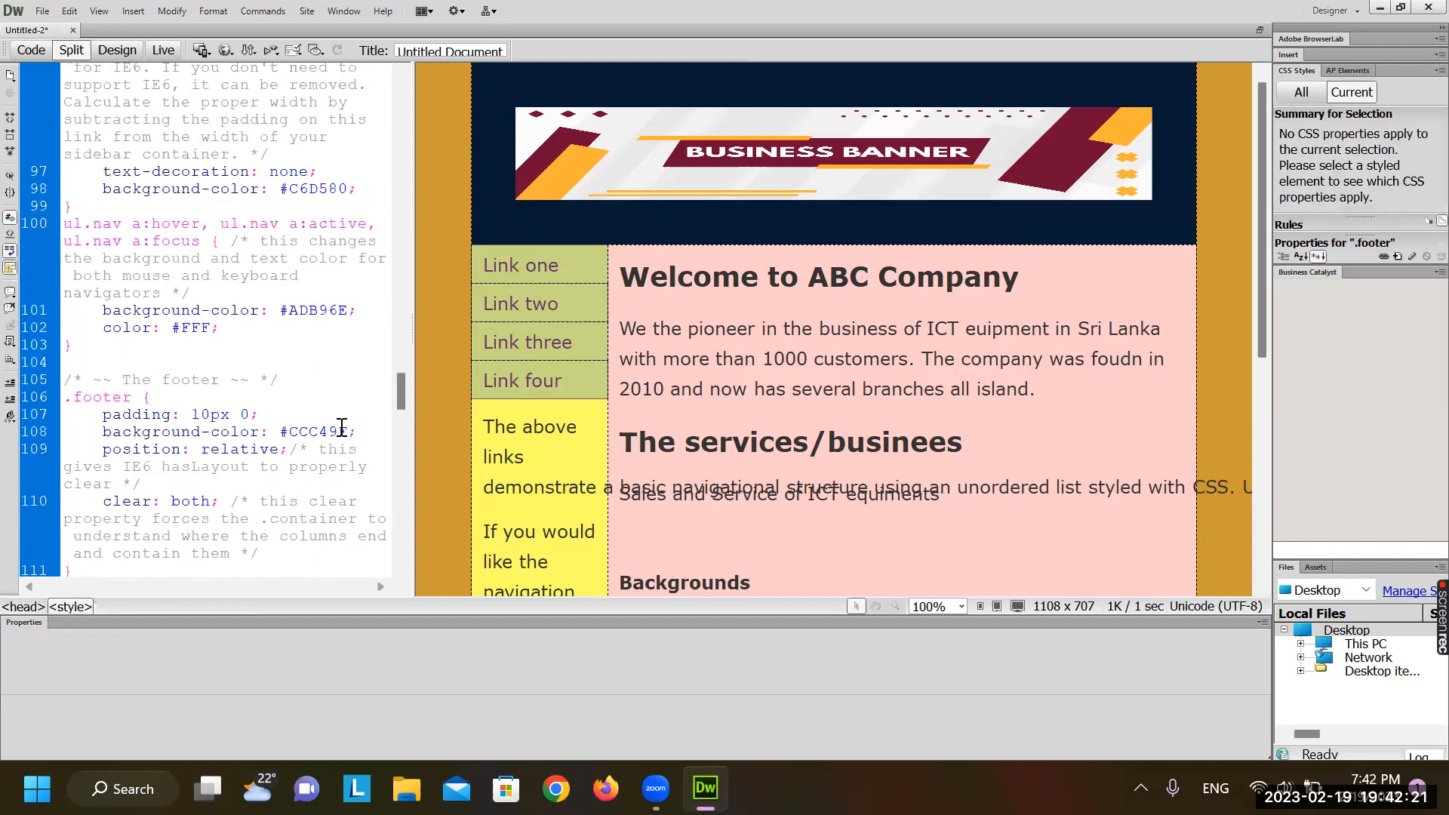
pyautogui.click(623, 363)
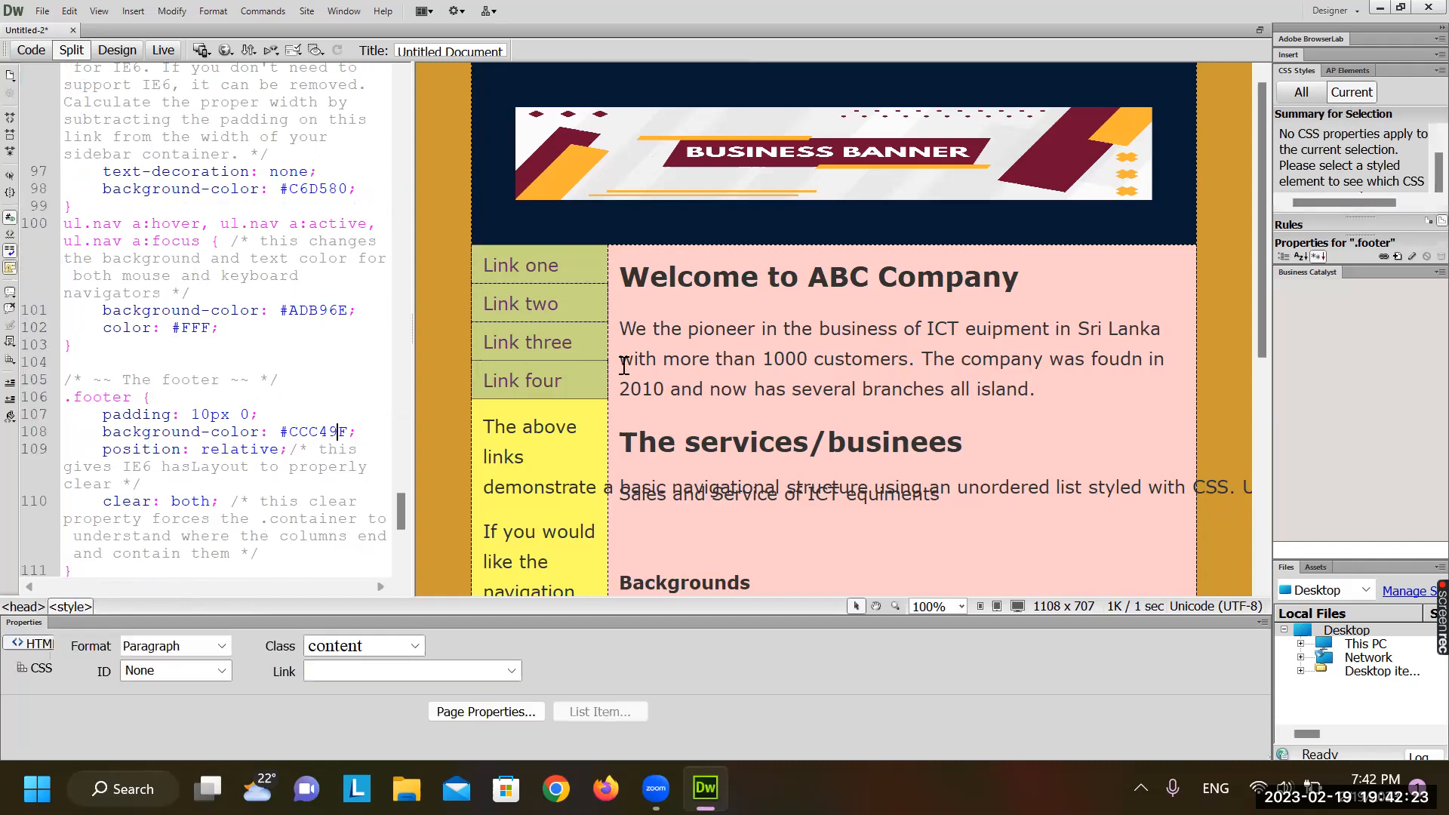
# Scroll back to the .footer rule and erase its #CCC49F background colour
pyautogui.scroll(-5, 596, 344)
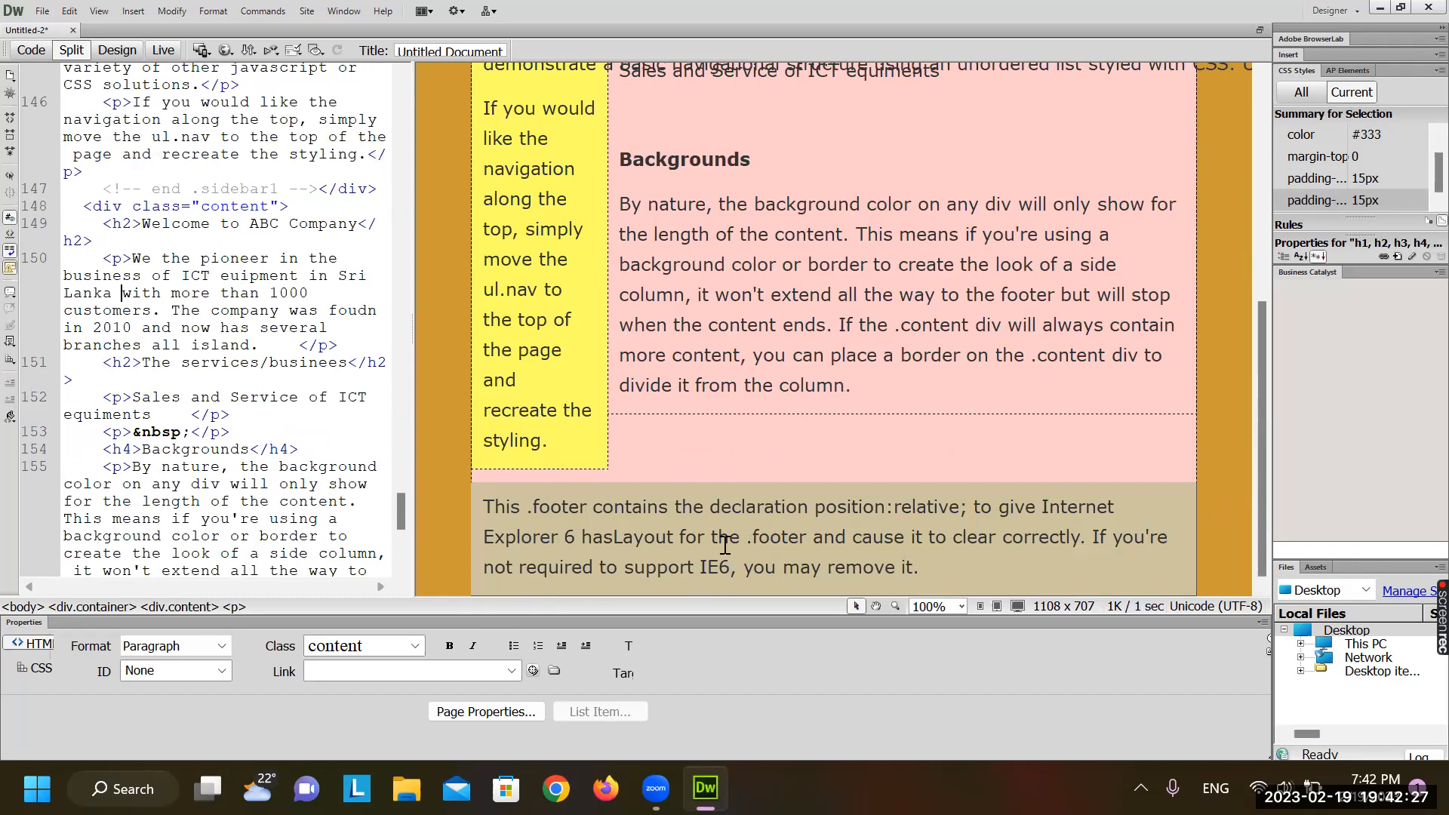
pyautogui.scroll(10, 223, 275)
pyautogui.scroll(7, 223, 275)
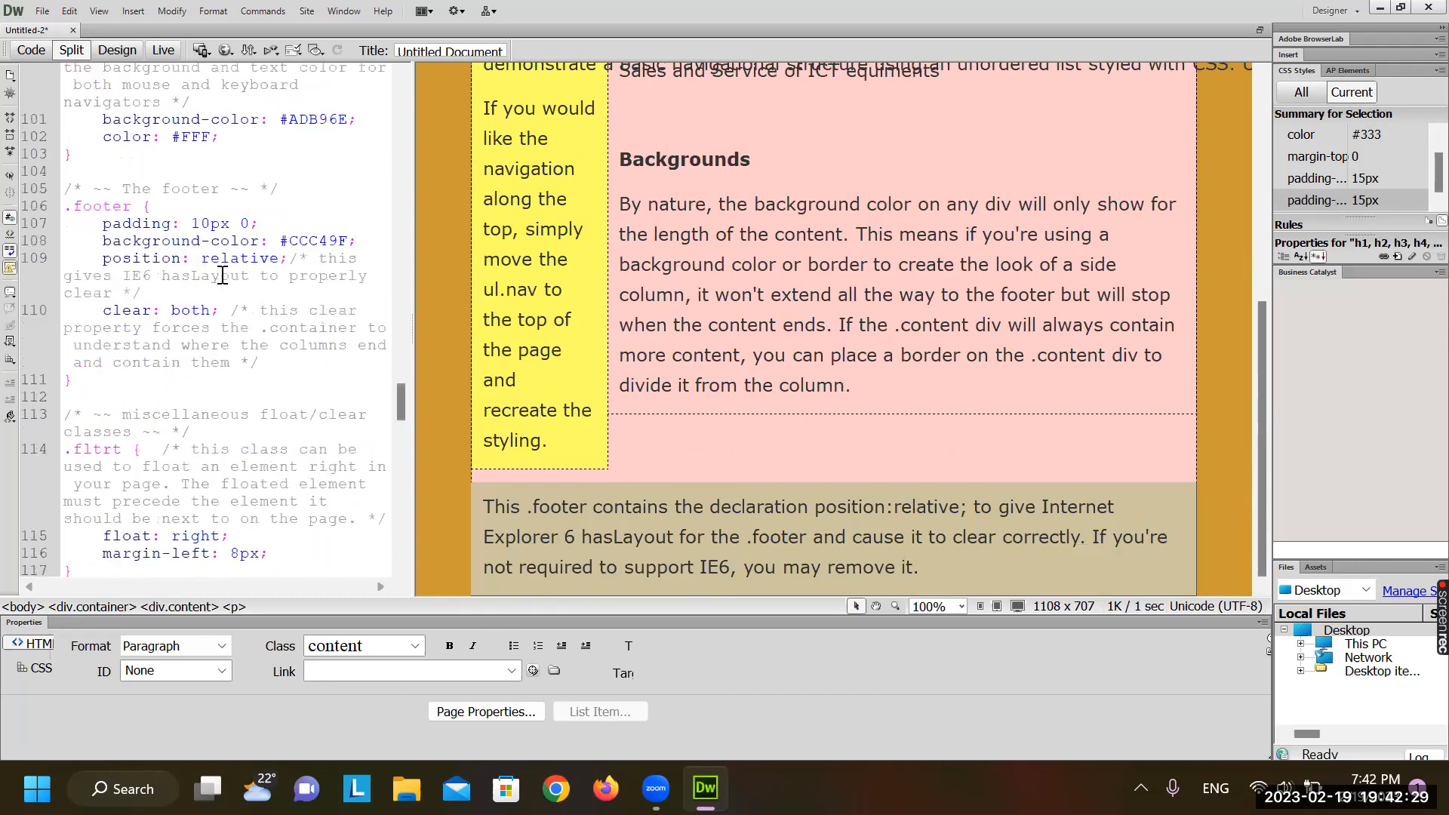
pyautogui.scroll(6, 222, 275)
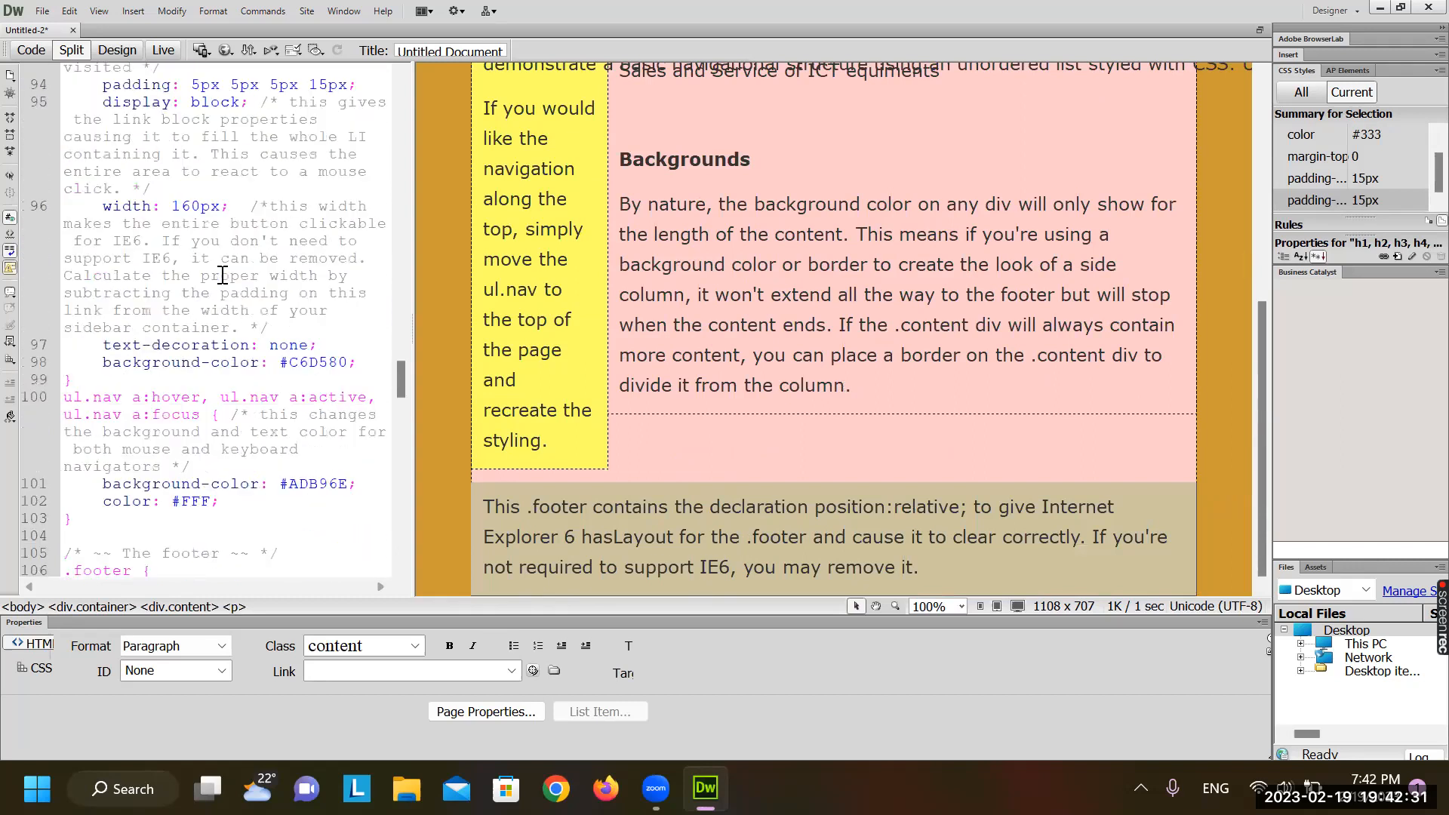
pyautogui.scroll(8, 223, 274)
pyautogui.scroll(10, 223, 274)
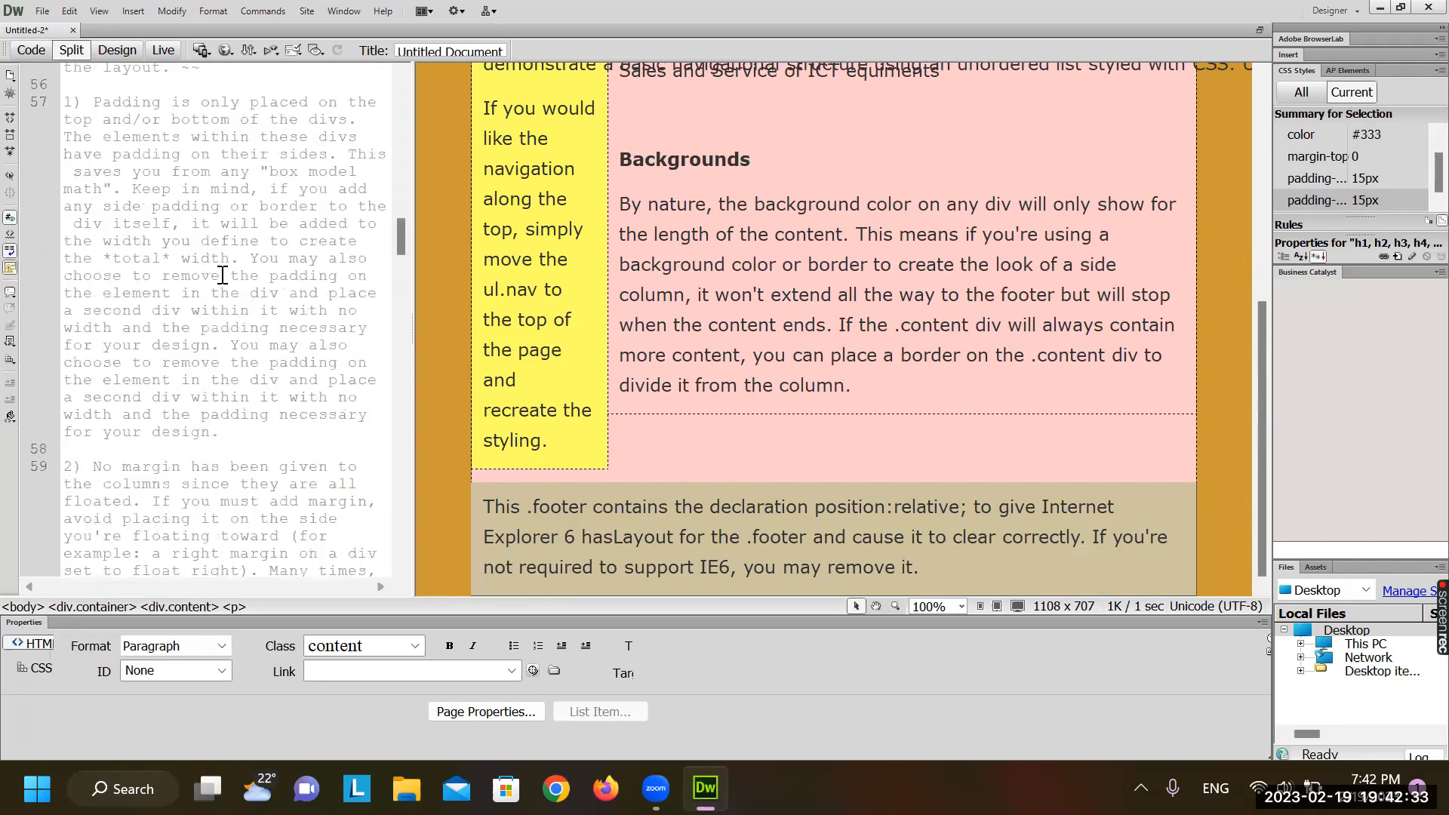
pyautogui.scroll(10, 223, 274)
pyautogui.scroll(8, 223, 275)
pyautogui.scroll(-12, 222, 275)
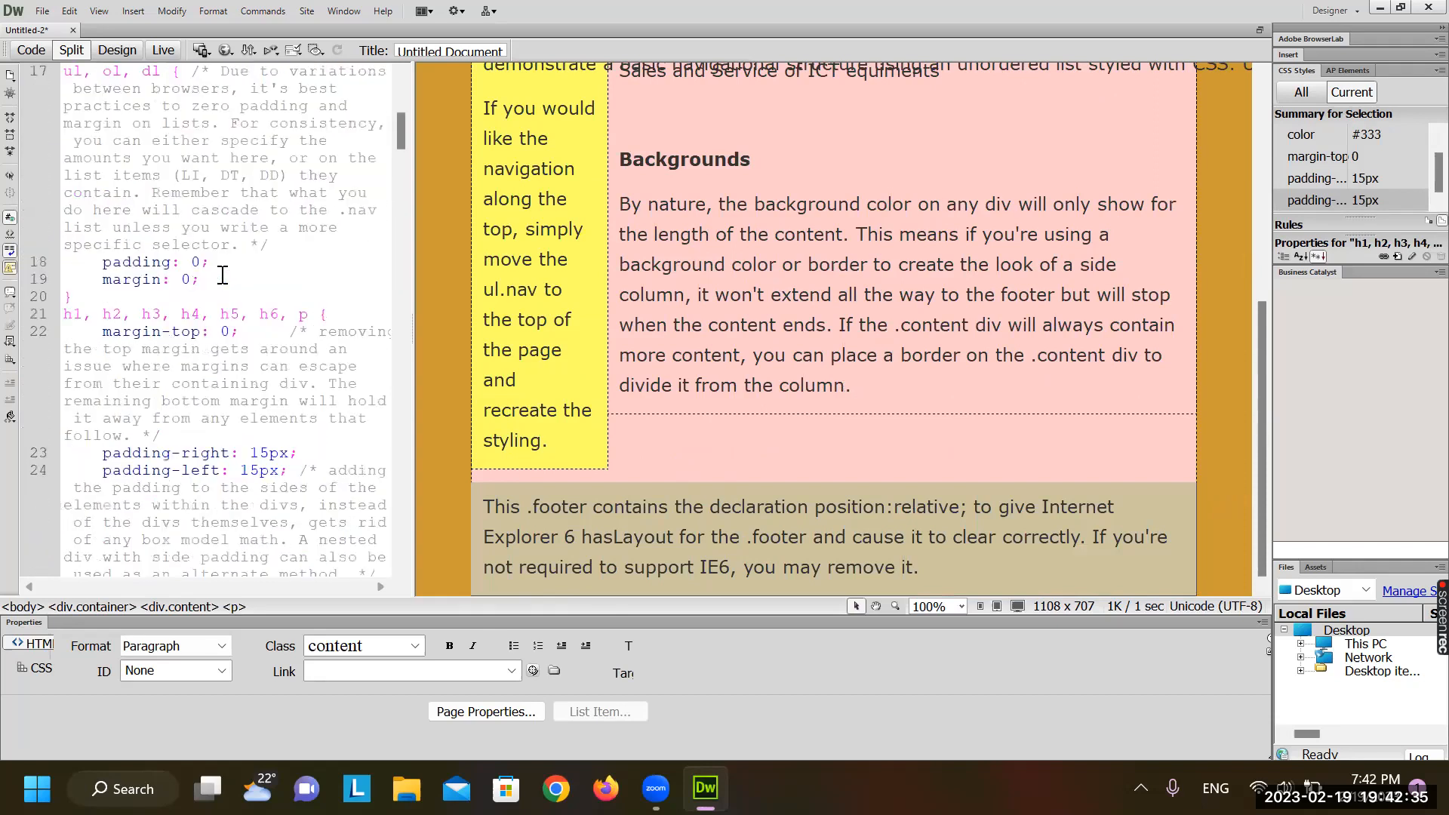
pyautogui.scroll(-10, 223, 275)
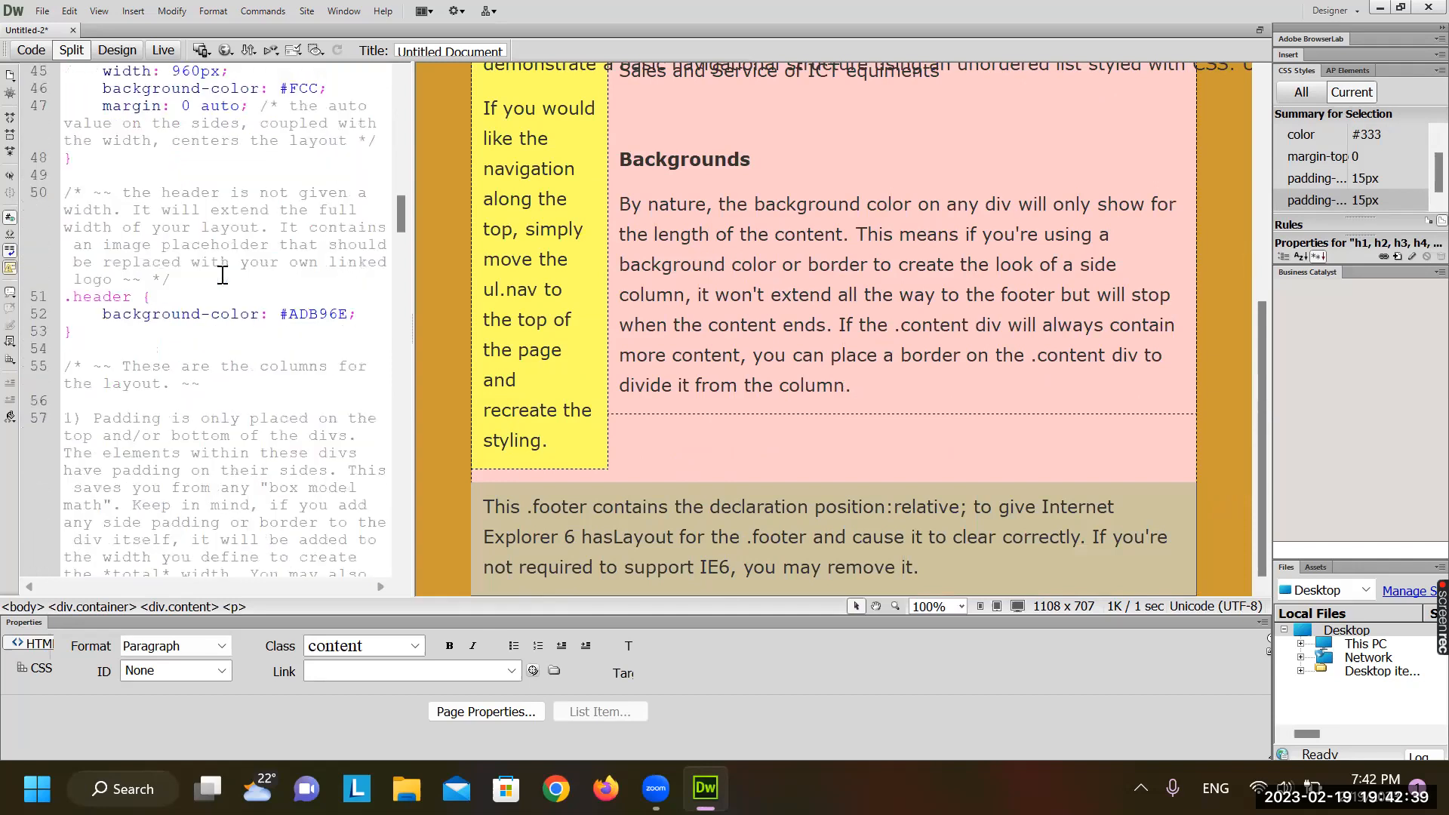
pyautogui.scroll(-2, 223, 274)
pyautogui.scroll(-15, 223, 274)
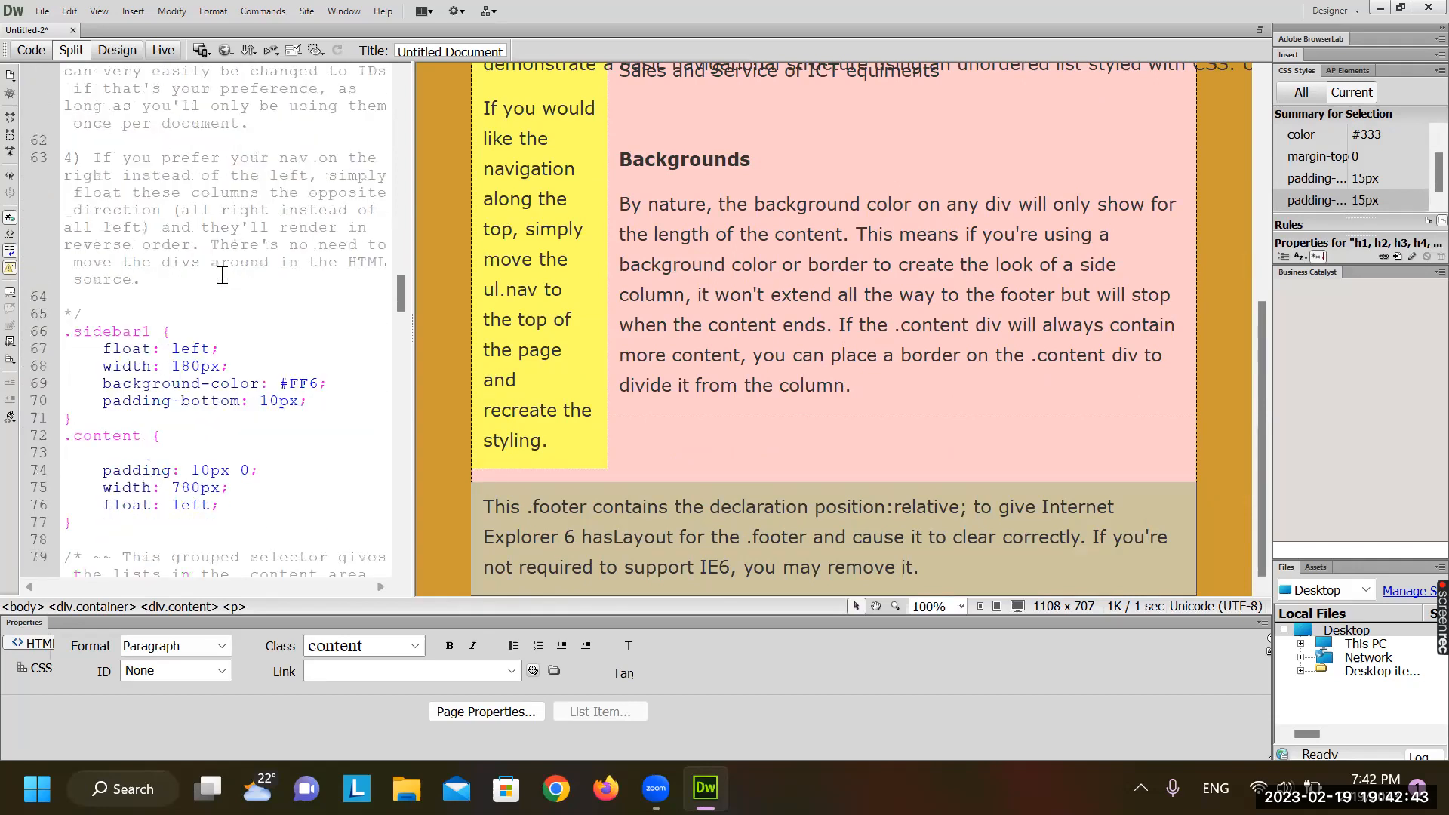
pyautogui.scroll(-5, 179, 417)
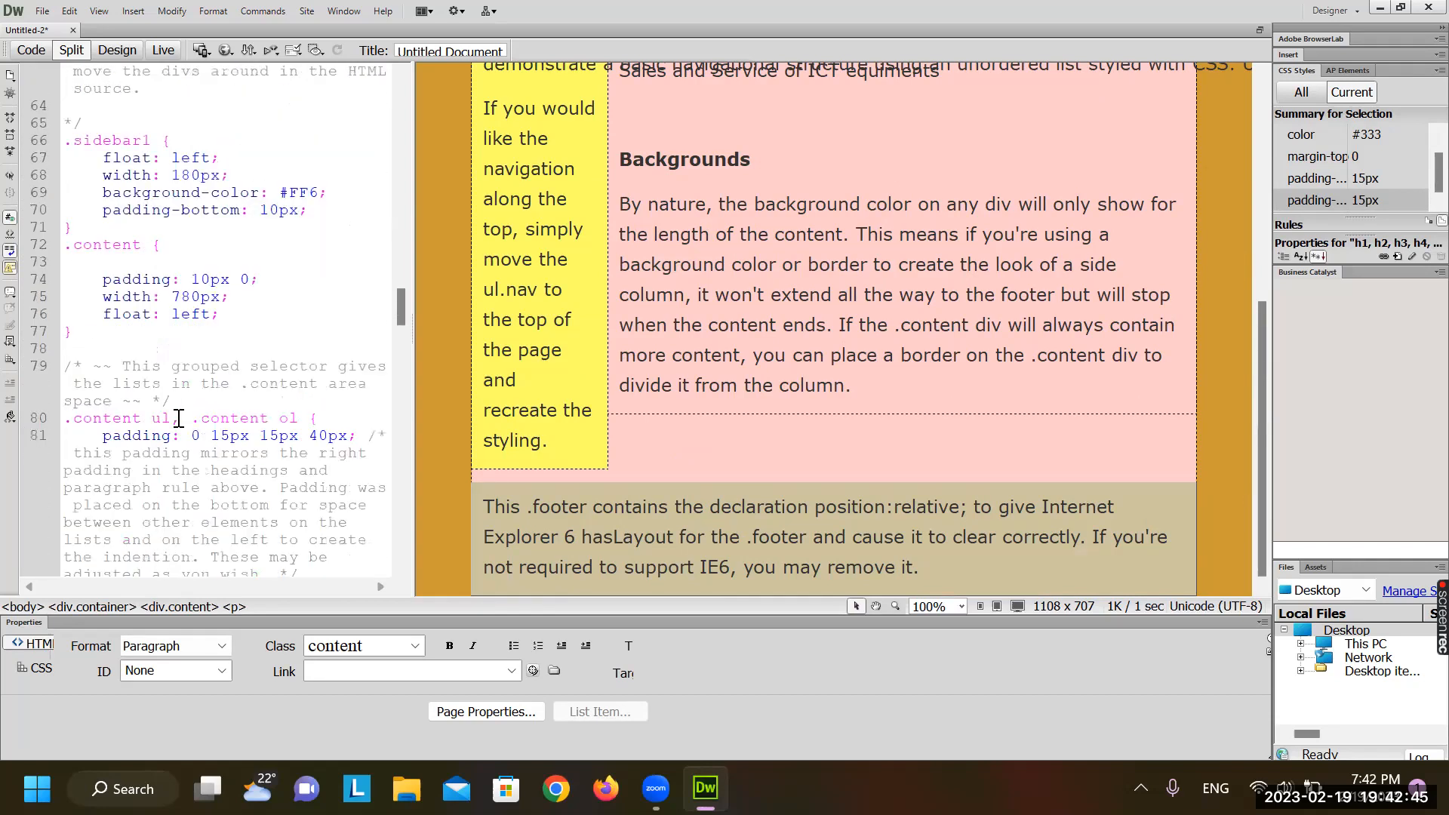
pyautogui.scroll(-10, 197, 355)
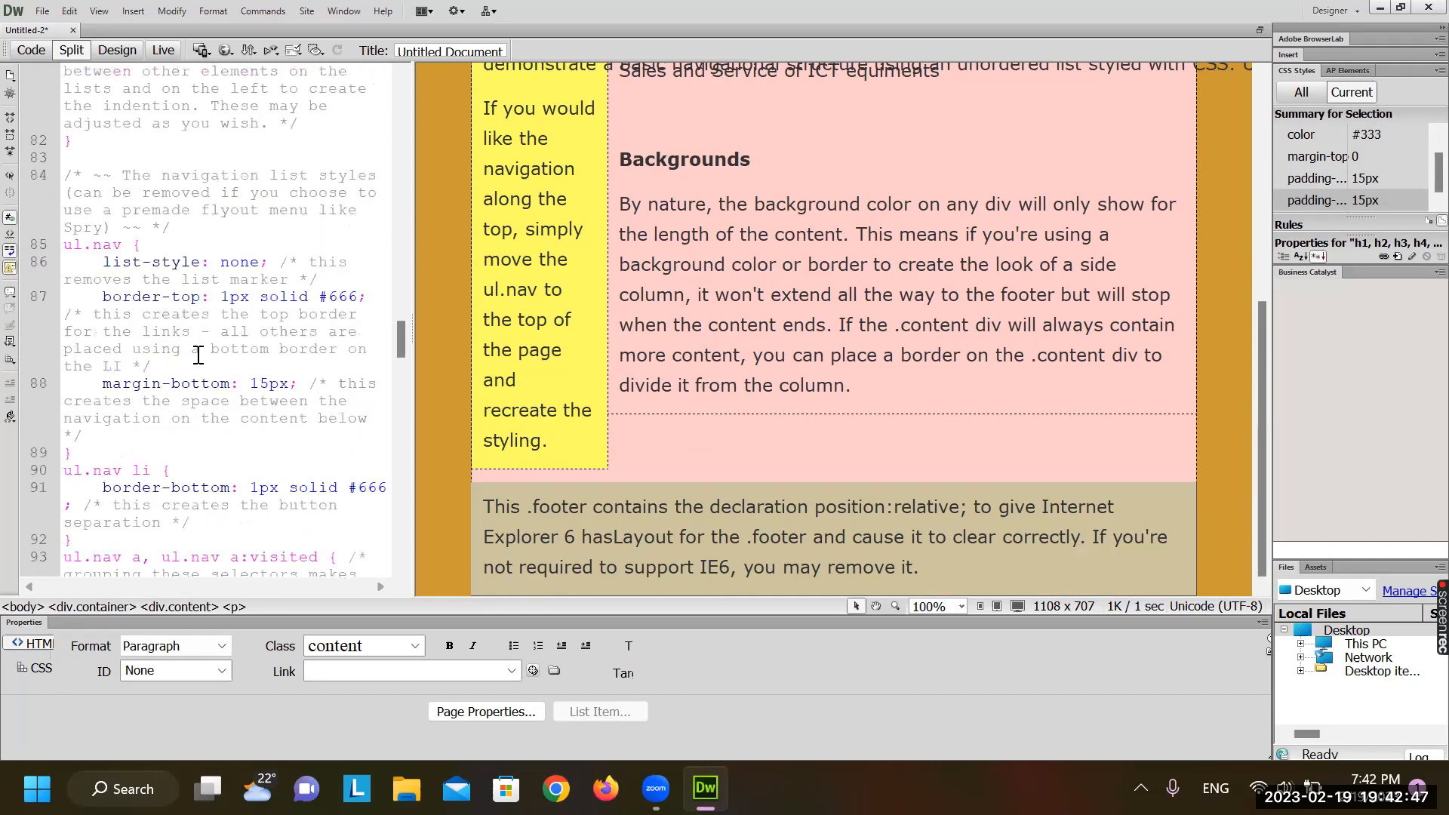
pyautogui.scroll(-7, 198, 354)
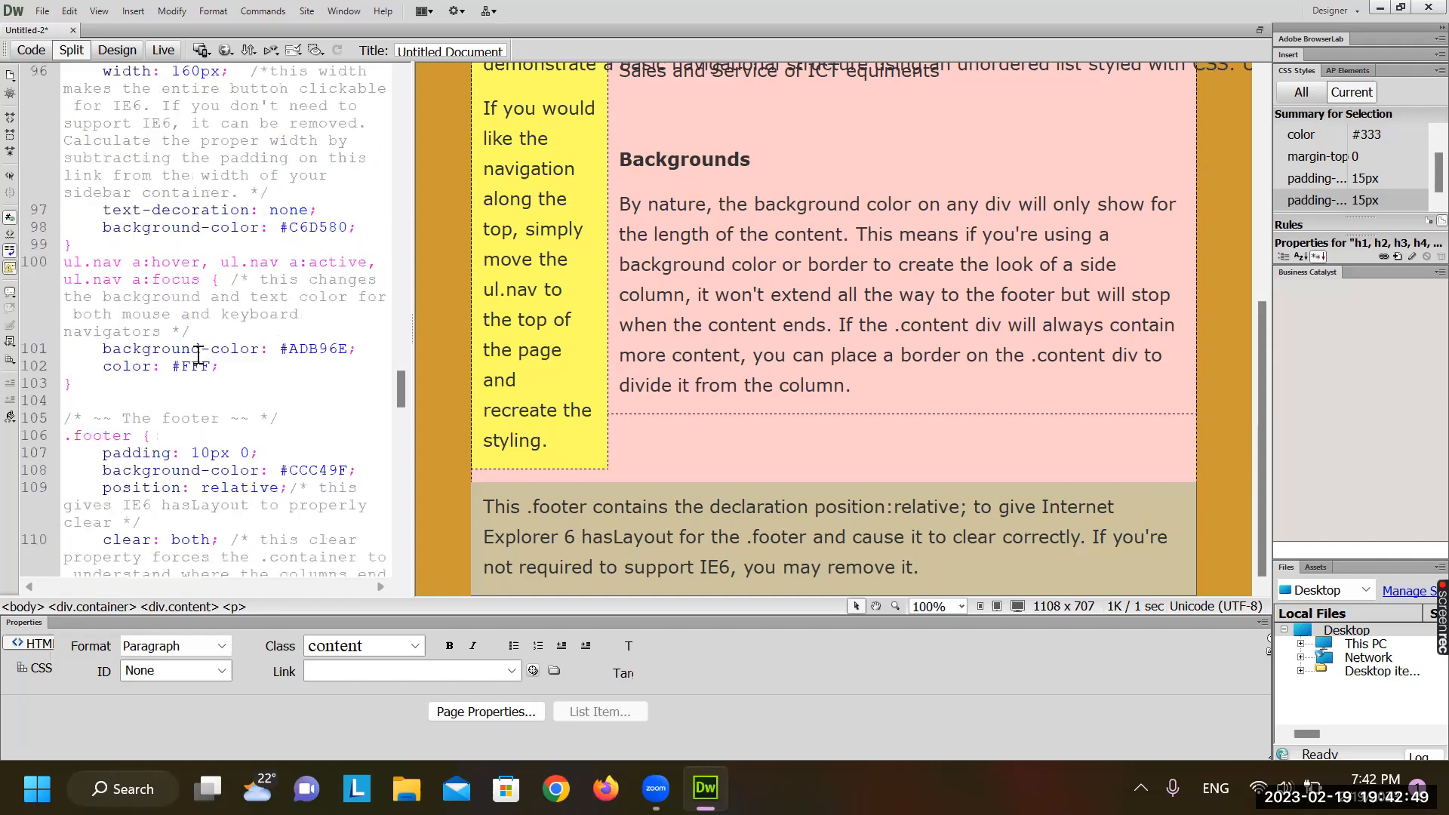
pyautogui.scroll(-2, 198, 355)
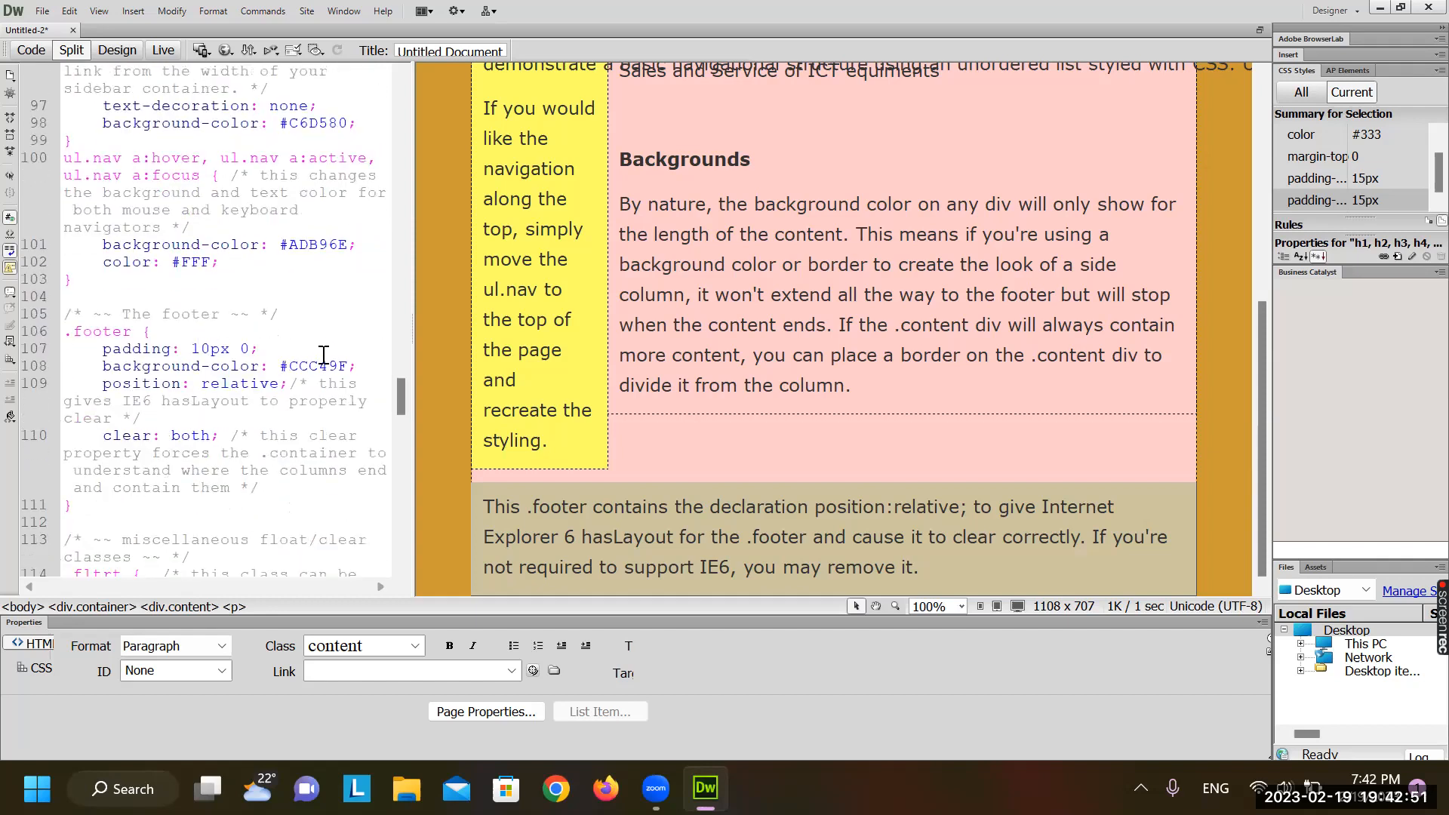
pyautogui.click(339, 365)
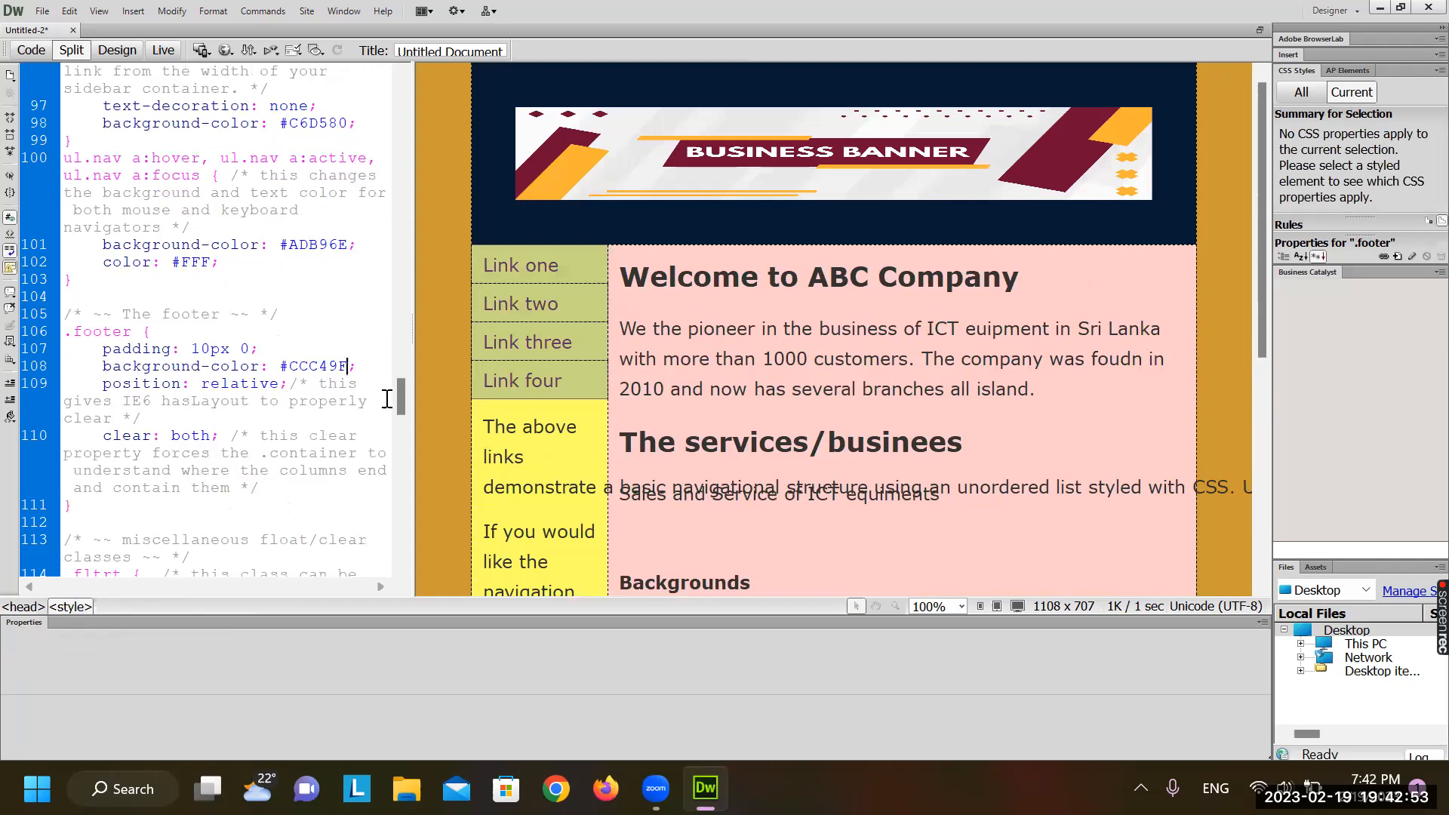
pyautogui.press('BackSpace')
pyautogui.press('BackSpace')
pyautogui.press('BackSpace')
pyautogui.press('BackSpace')
pyautogui.press('BackSpace')
pyautogui.press('BackSpace')
pyautogui.press('BackSpace')
pyautogui.press('BackSpace')
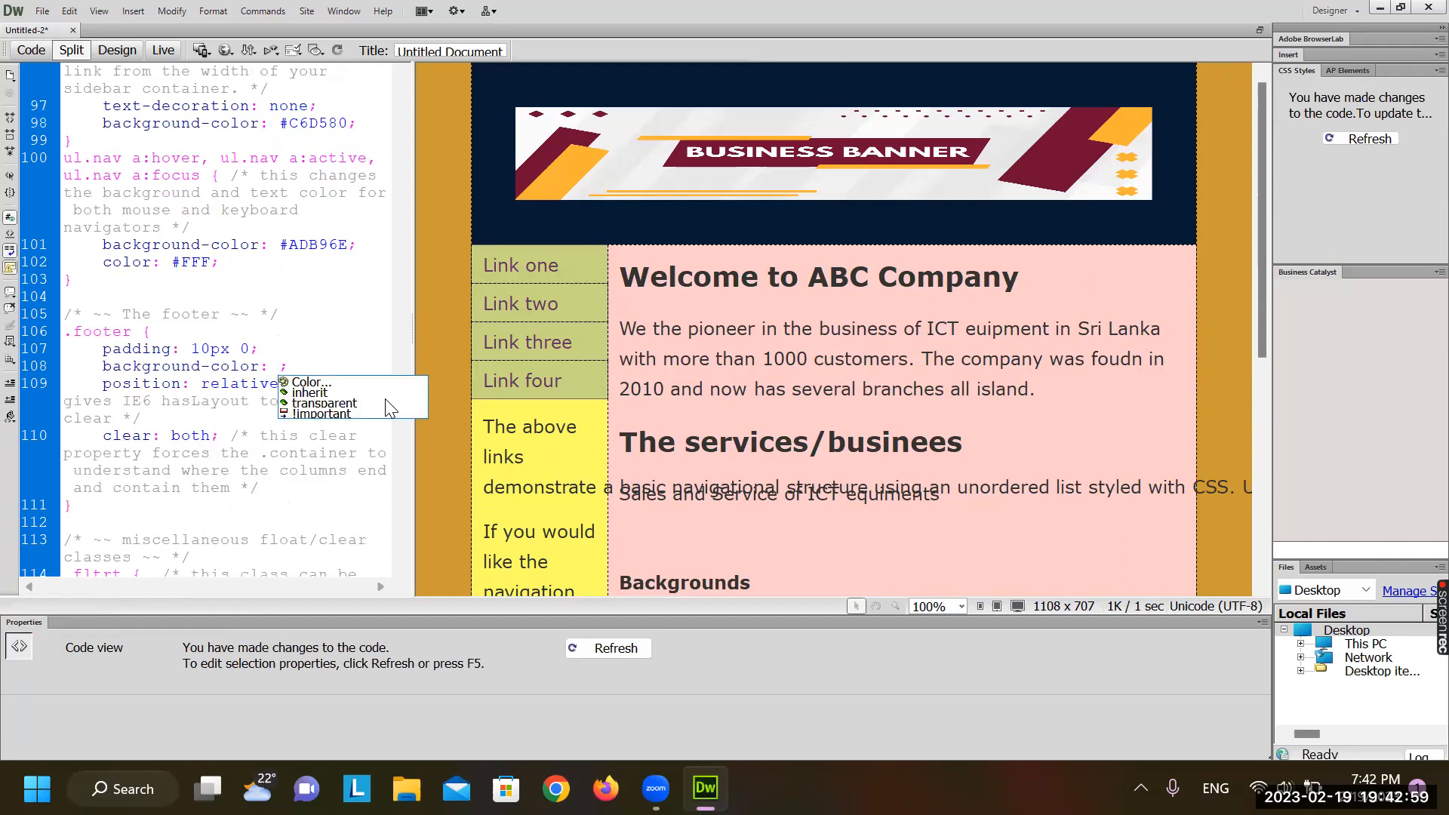
pyautogui.click(309, 382)
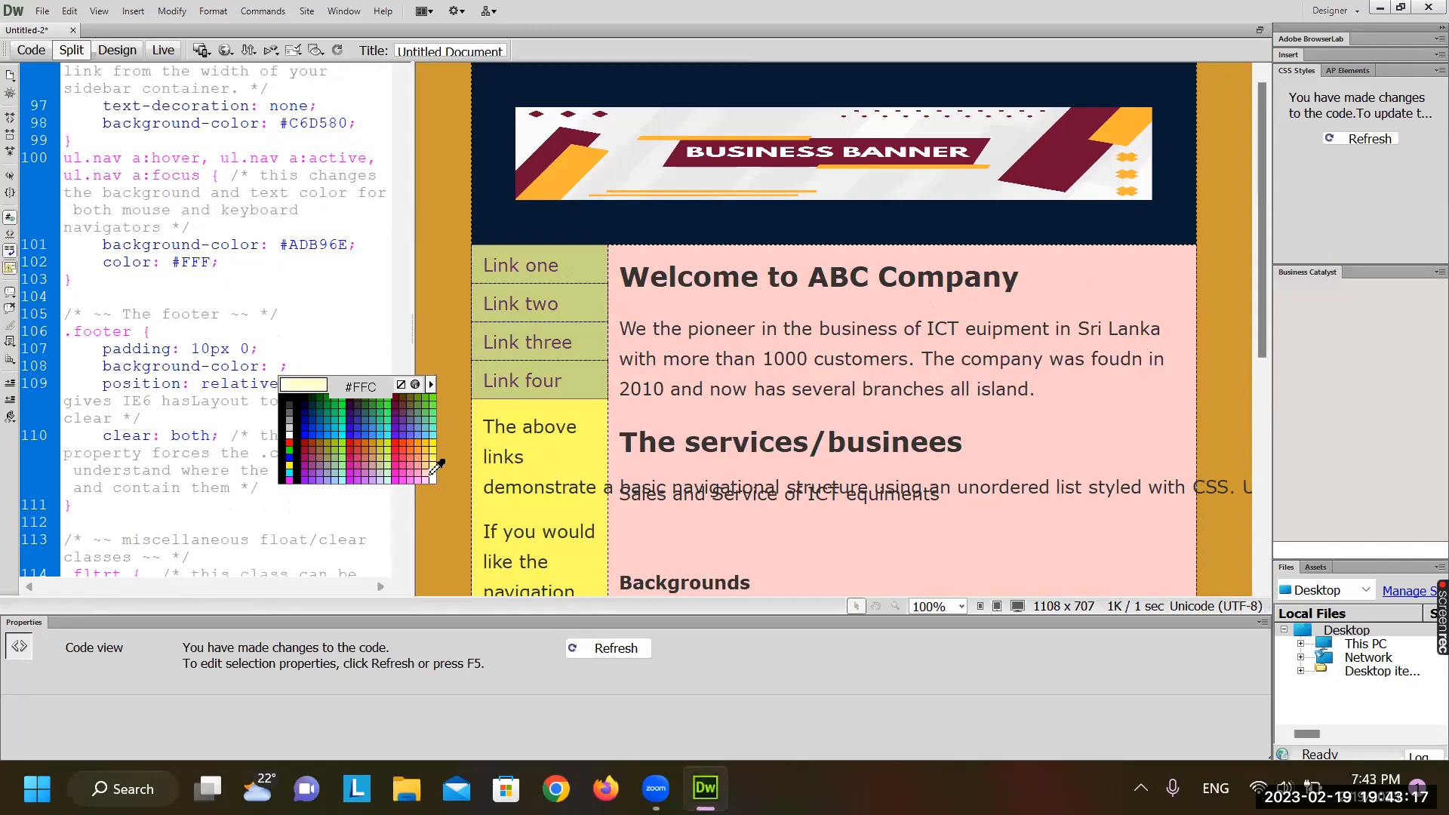
pyautogui.click(438, 463)
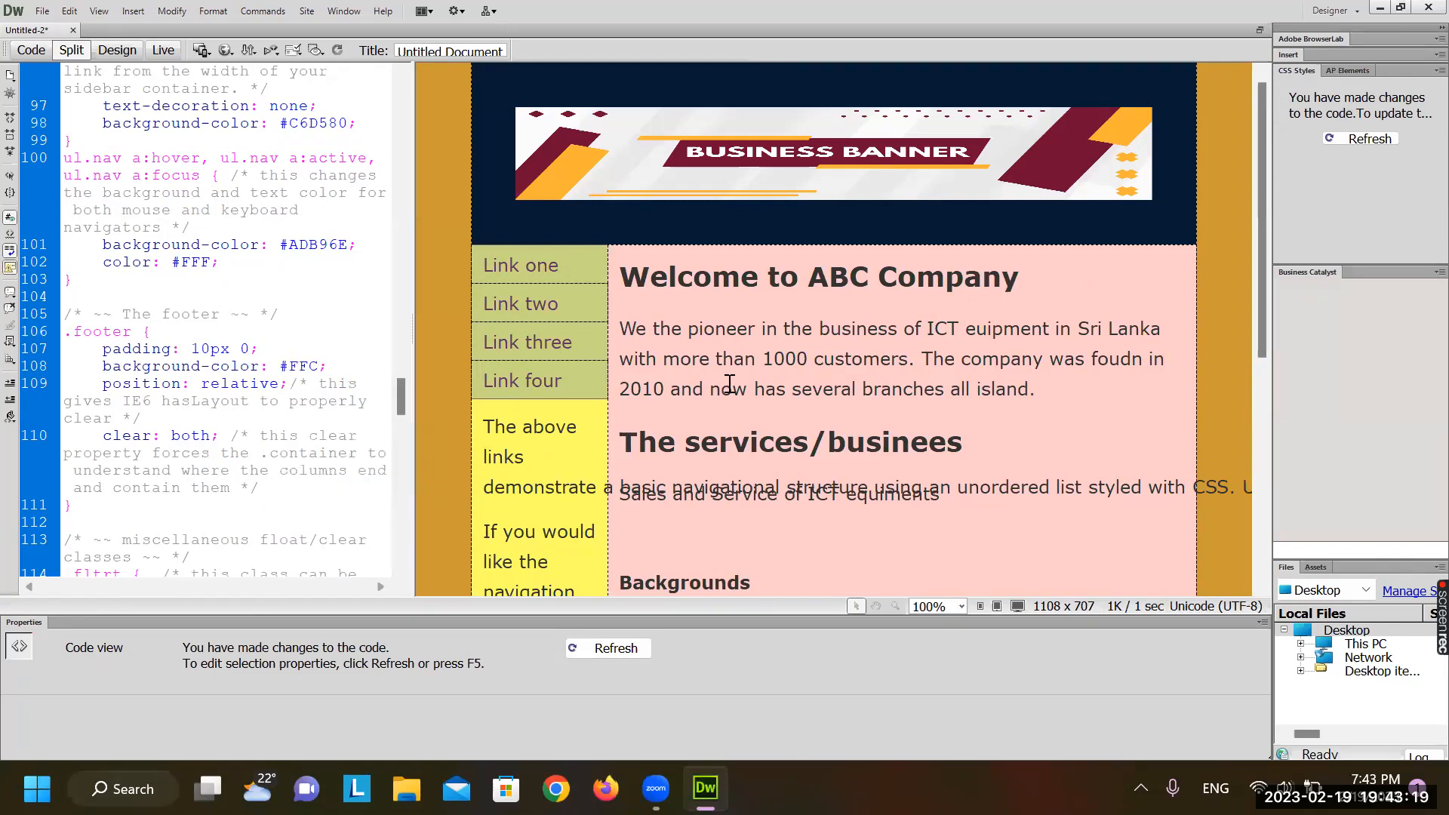
pyautogui.click(731, 388)
pyautogui.scroll(-5, 731, 387)
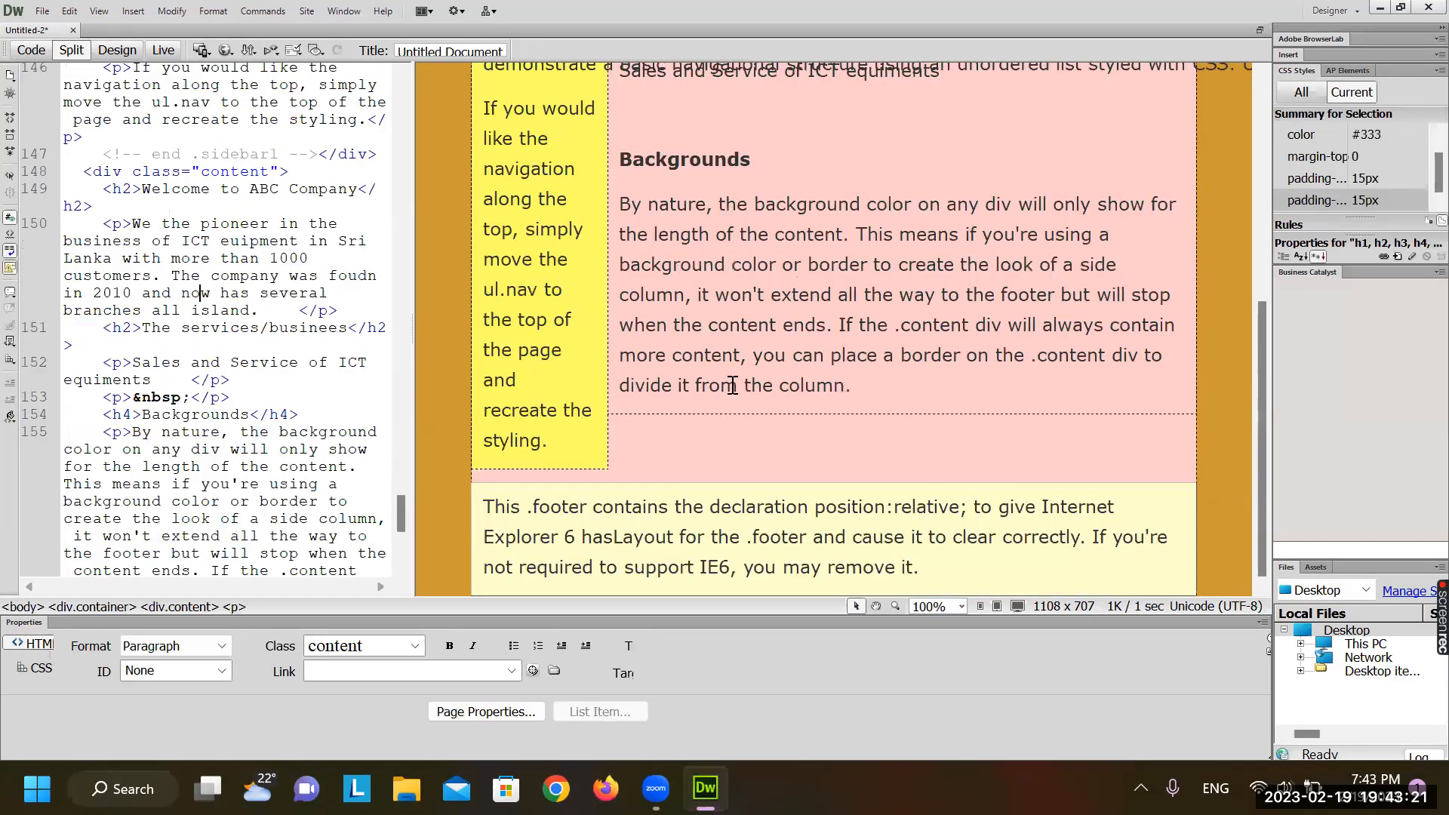
pyautogui.scroll(3, 731, 387)
pyautogui.scroll(3, 731, 387)
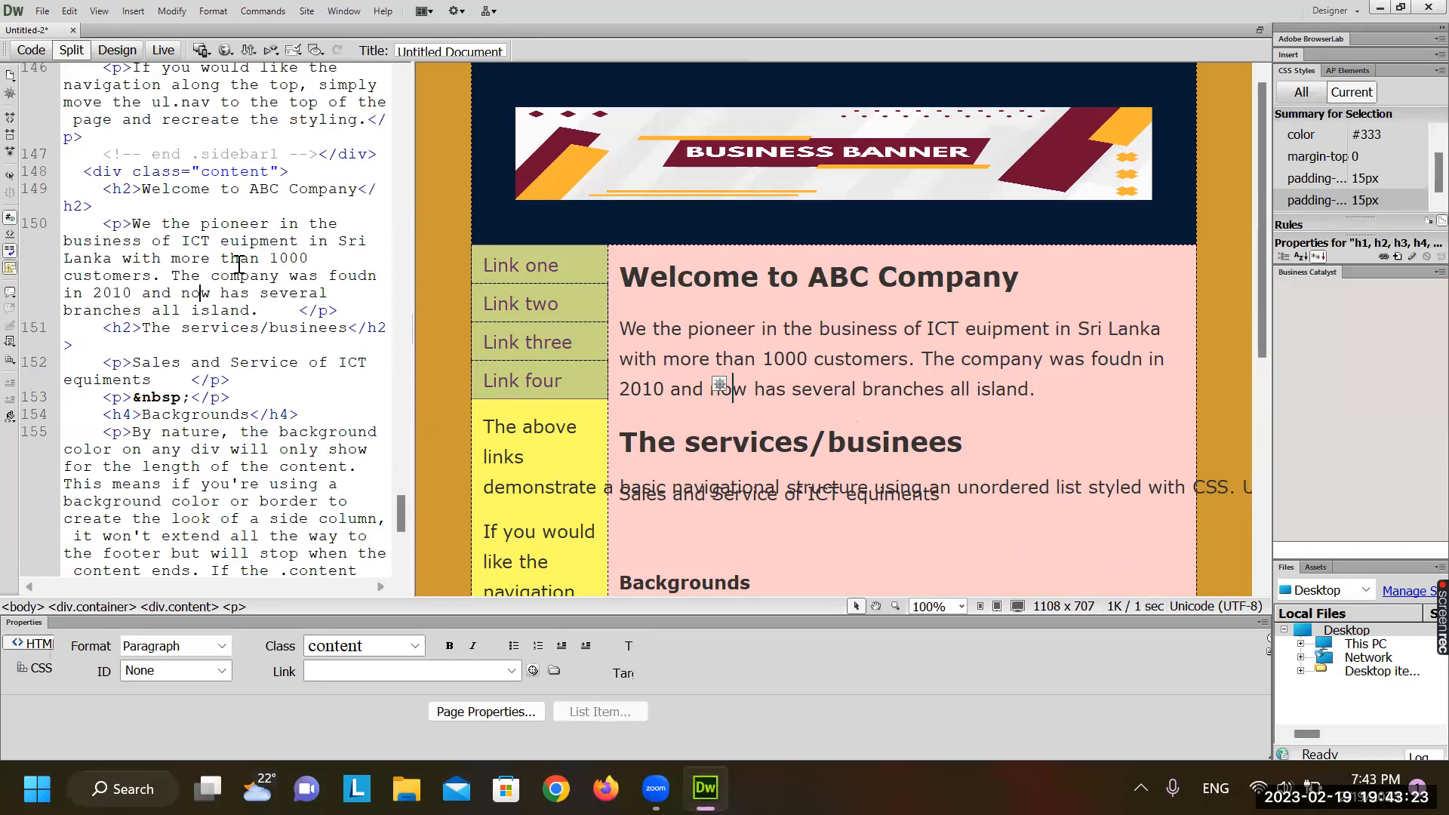
pyautogui.scroll(10, 239, 264)
pyautogui.scroll(20, 239, 264)
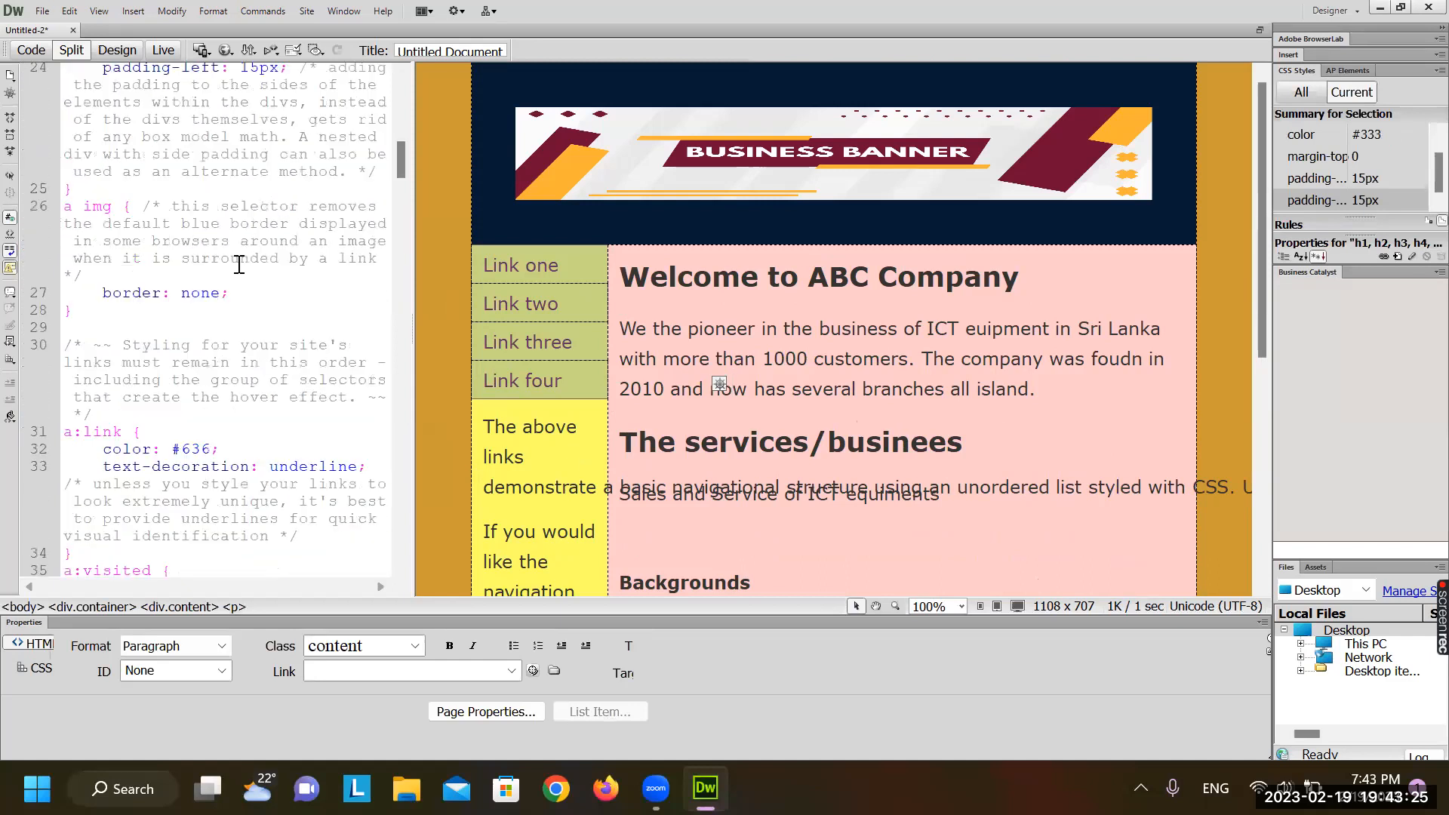
pyautogui.scroll(-5, 1026, 562)
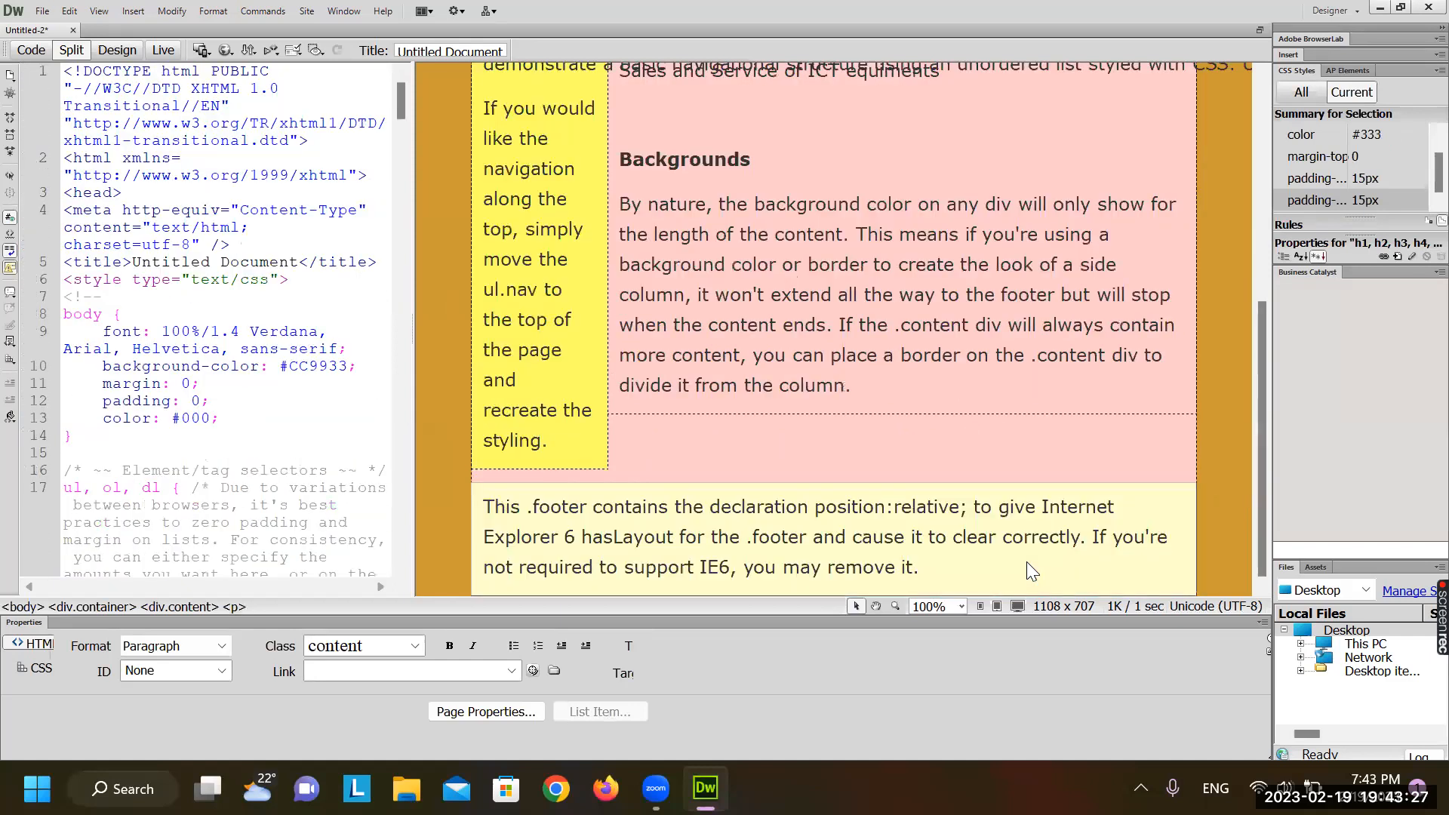
pyautogui.scroll(5, 913, 412)
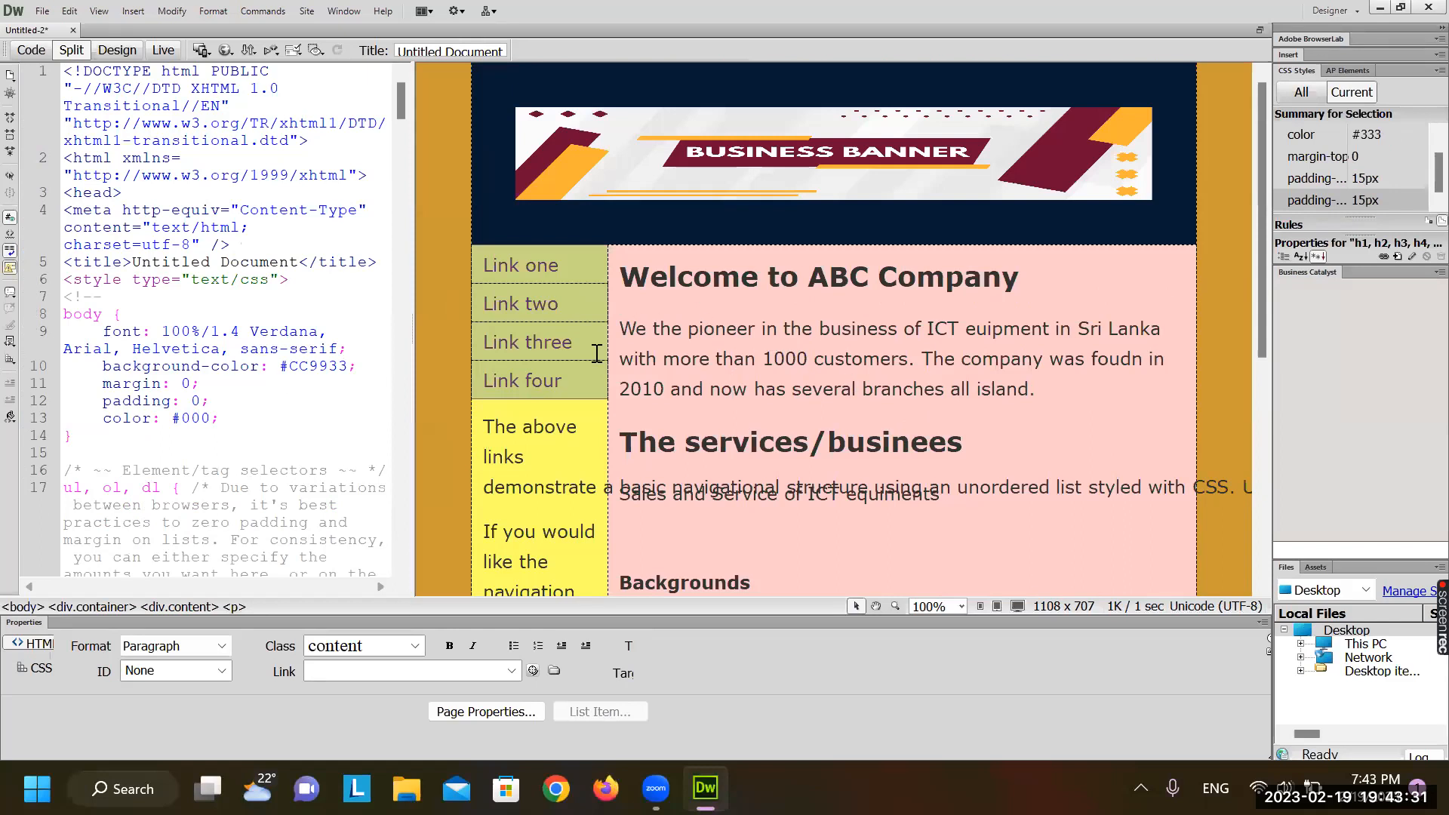
pyautogui.scroll(-3, 755, 384)
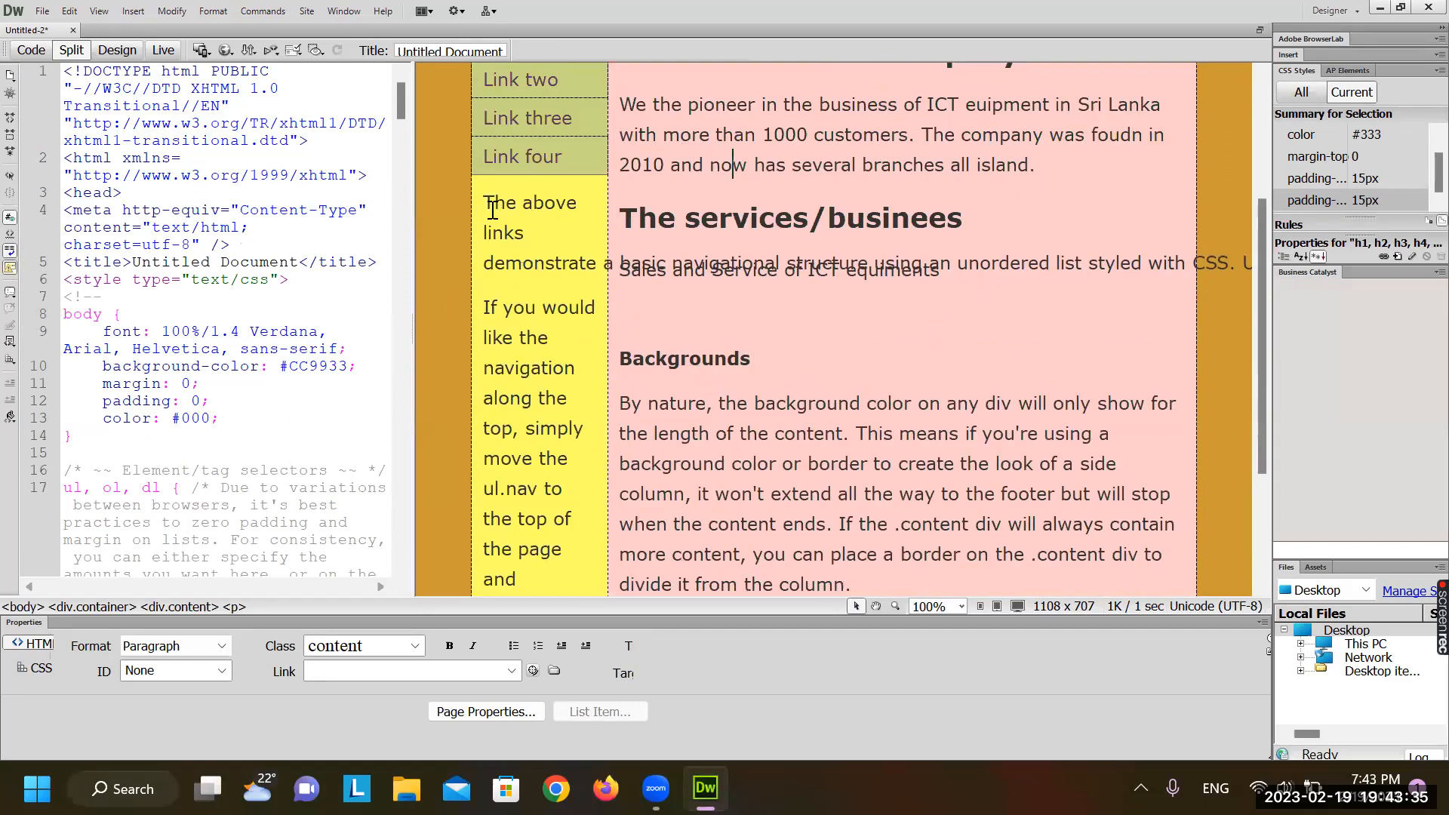
# Delete the 'The above links' paragraph from the sidebar
pyautogui.click(492, 205)
pyautogui.tripleClick(490, 208)
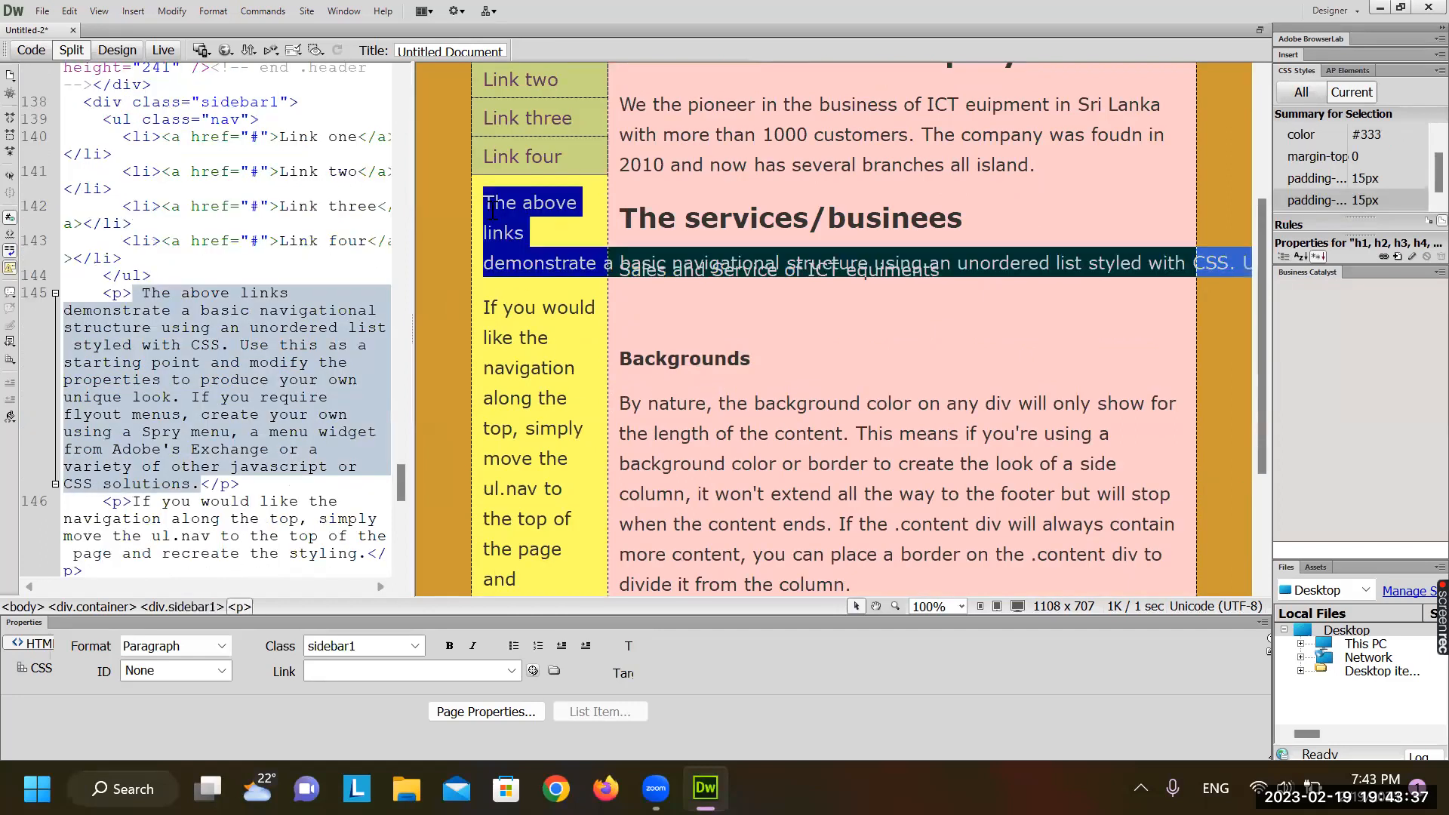
pyautogui.press('Delete')
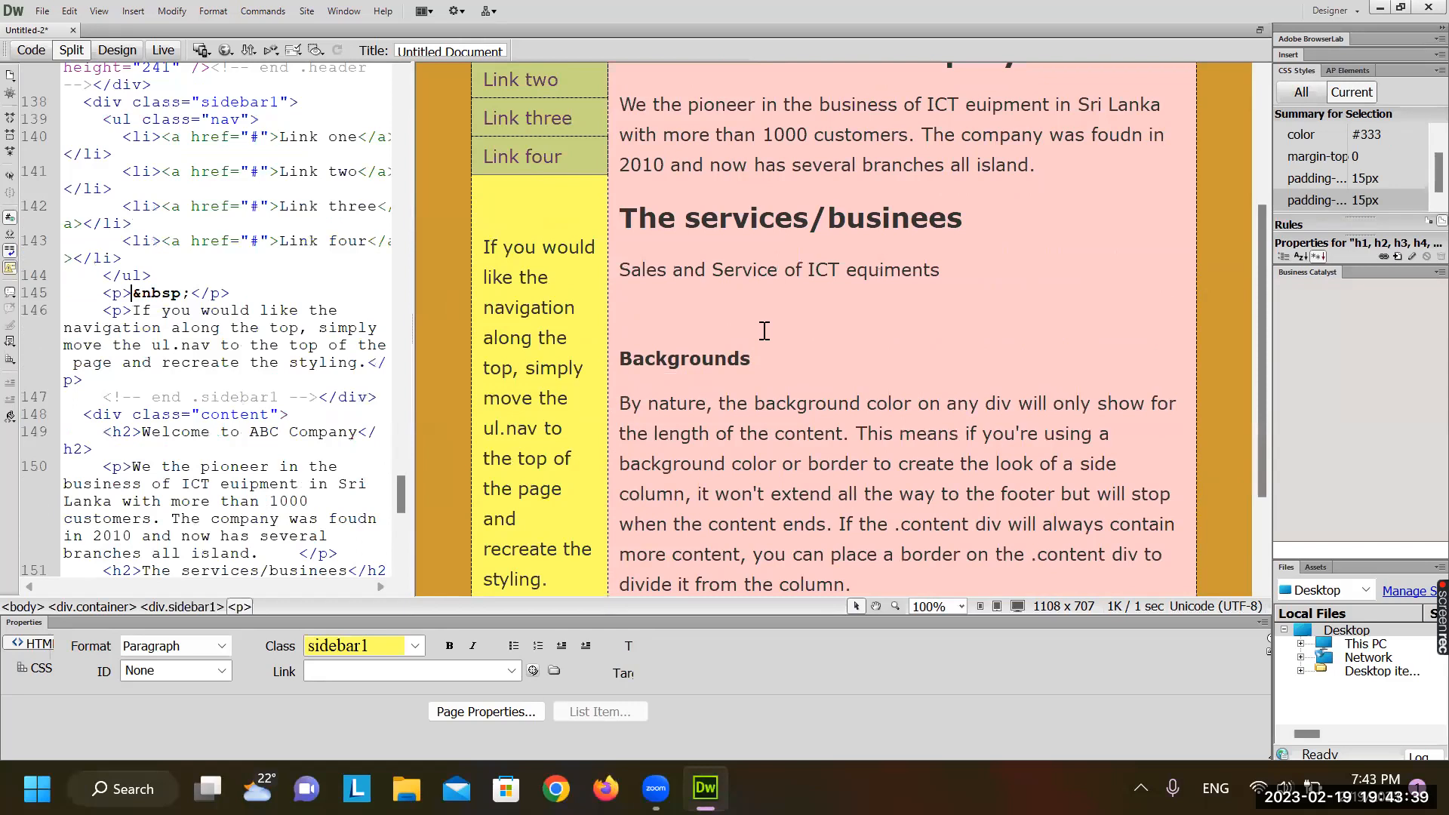
pyautogui.scroll(-2, 764, 330)
pyautogui.click(598, 430)
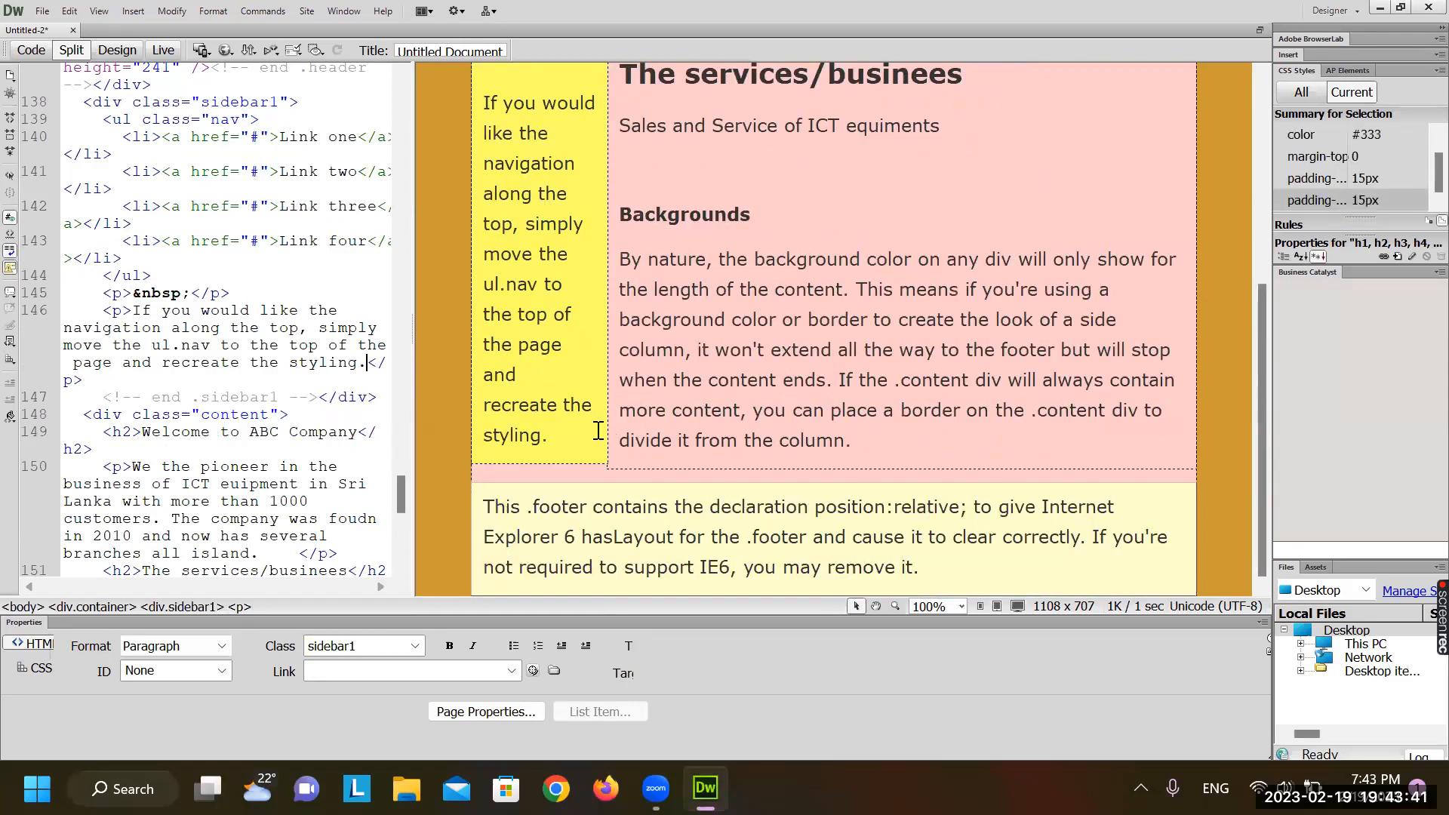
pyautogui.press('Return')
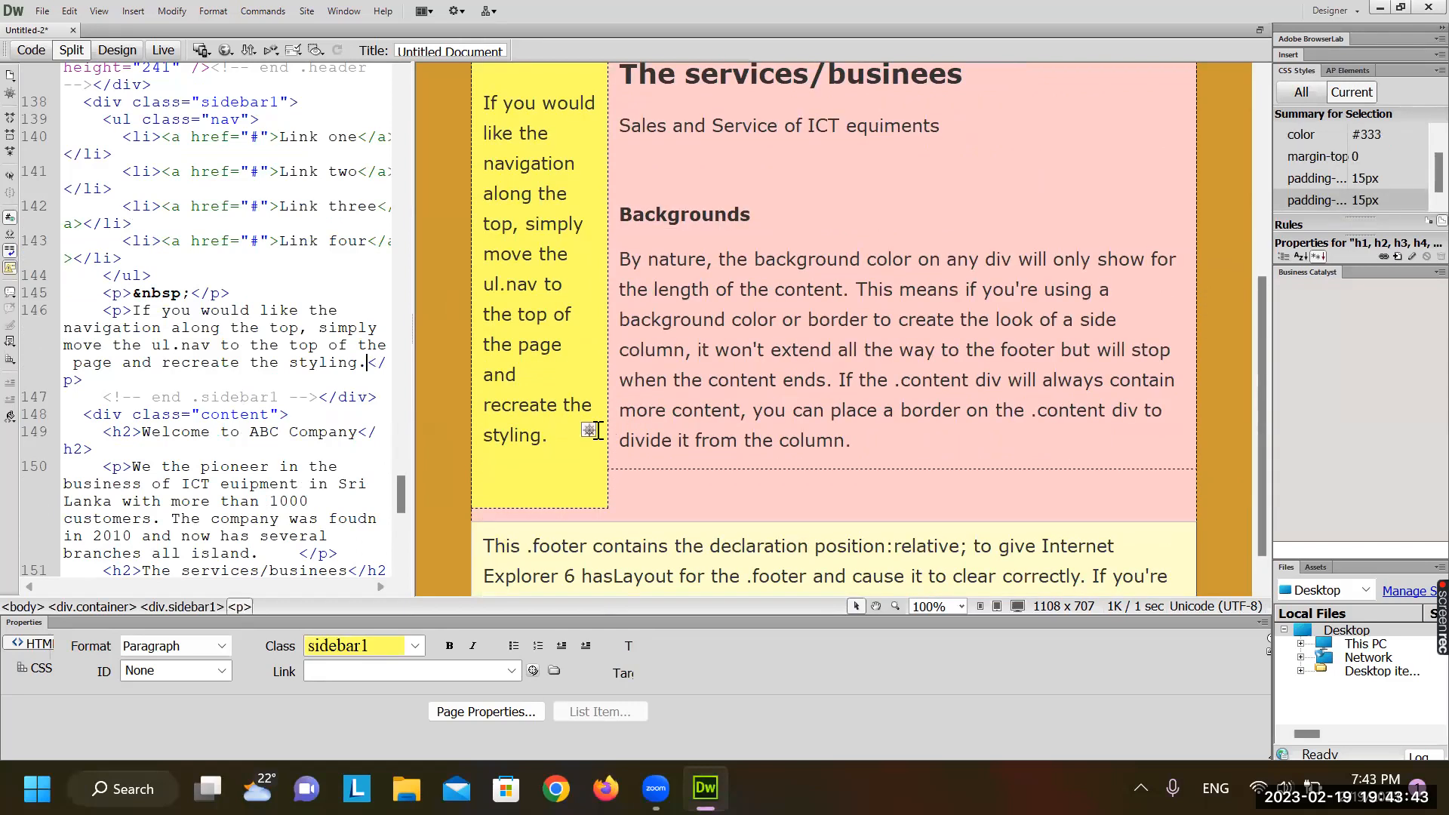
pyautogui.press('BackSpace')
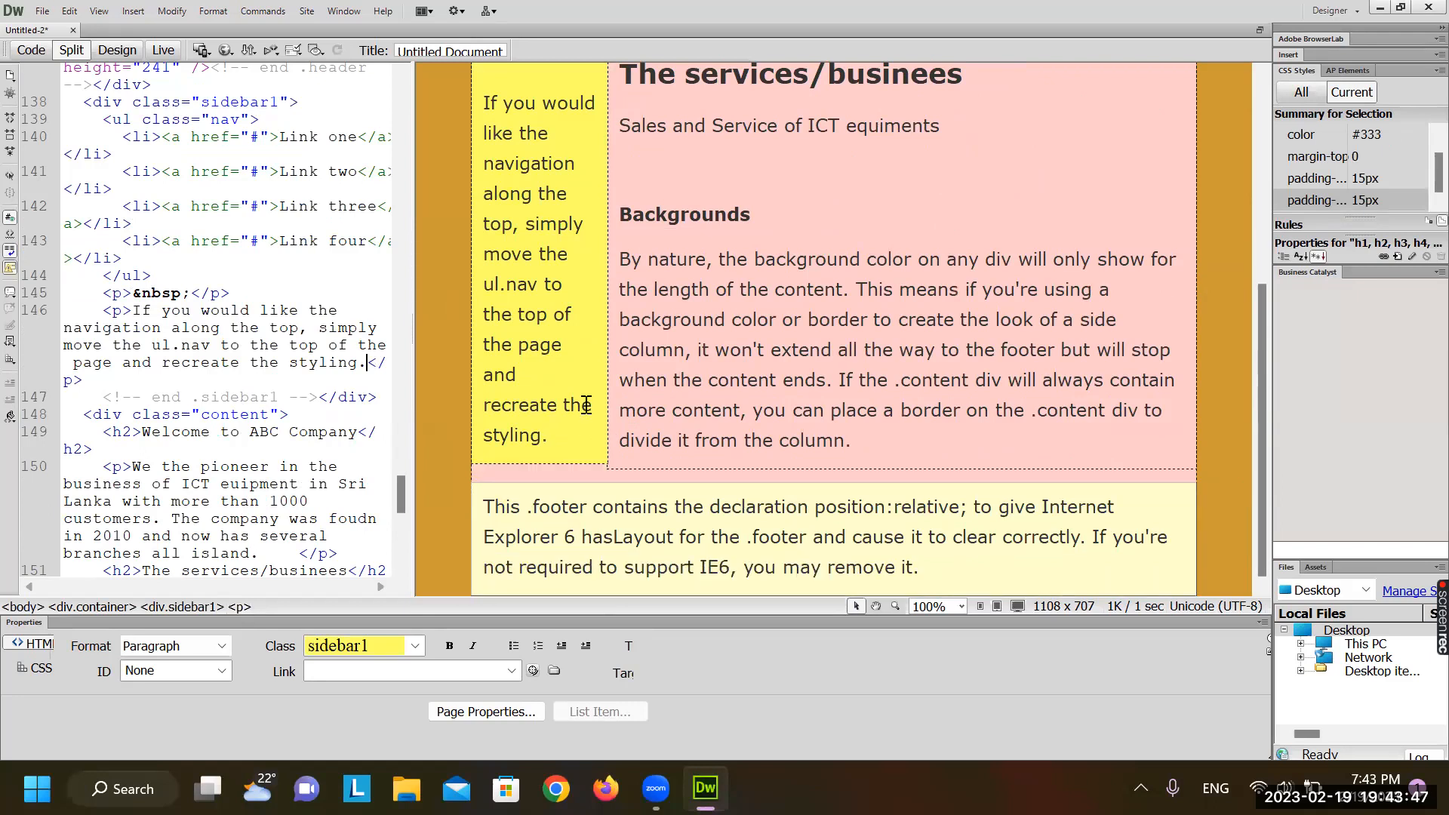
# Delete the remaining explanatory text from the sidebar
pyautogui.scroll(3, 585, 405)
pyautogui.doubleClick(533, 330)
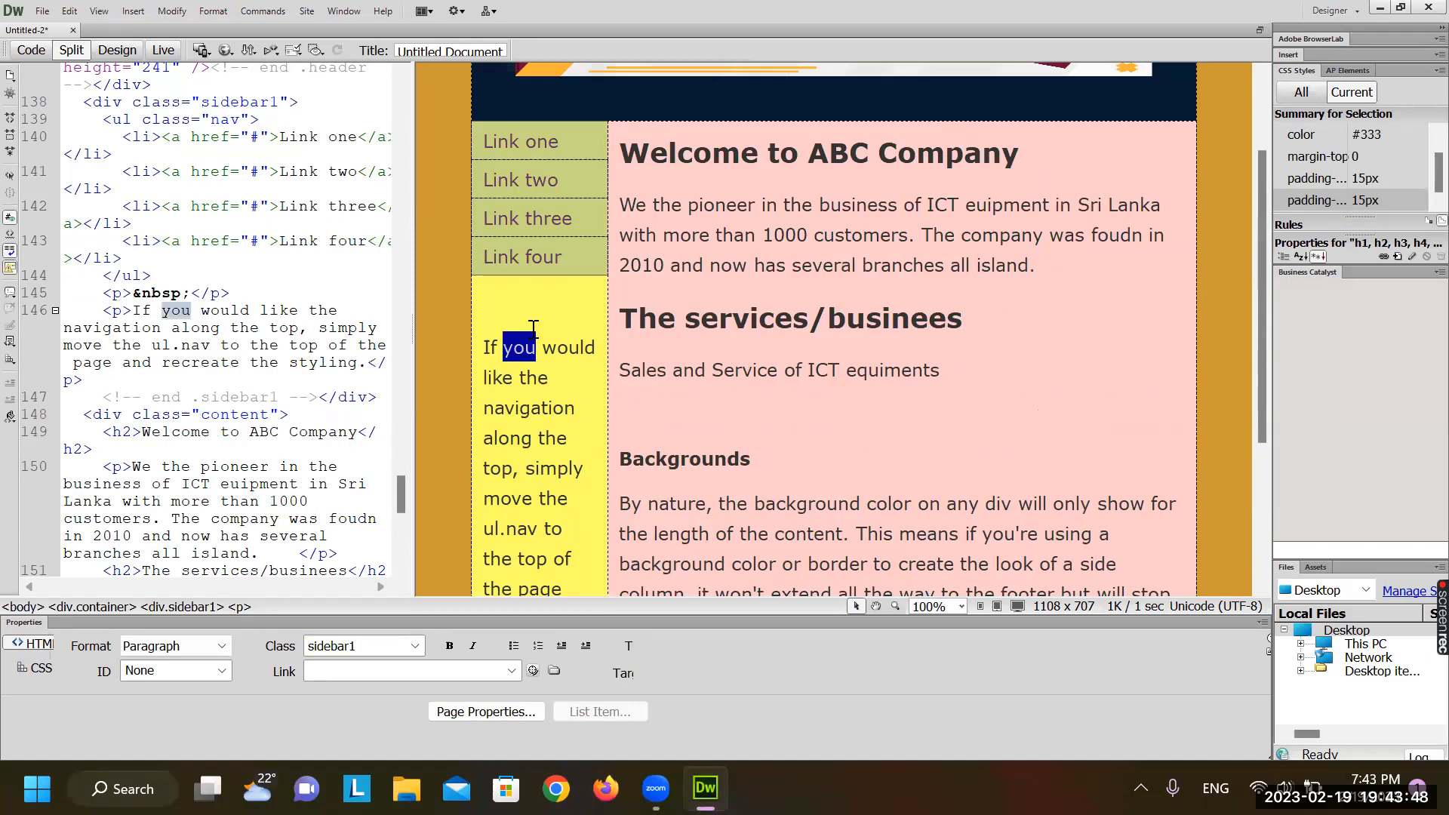
pyautogui.click(493, 308)
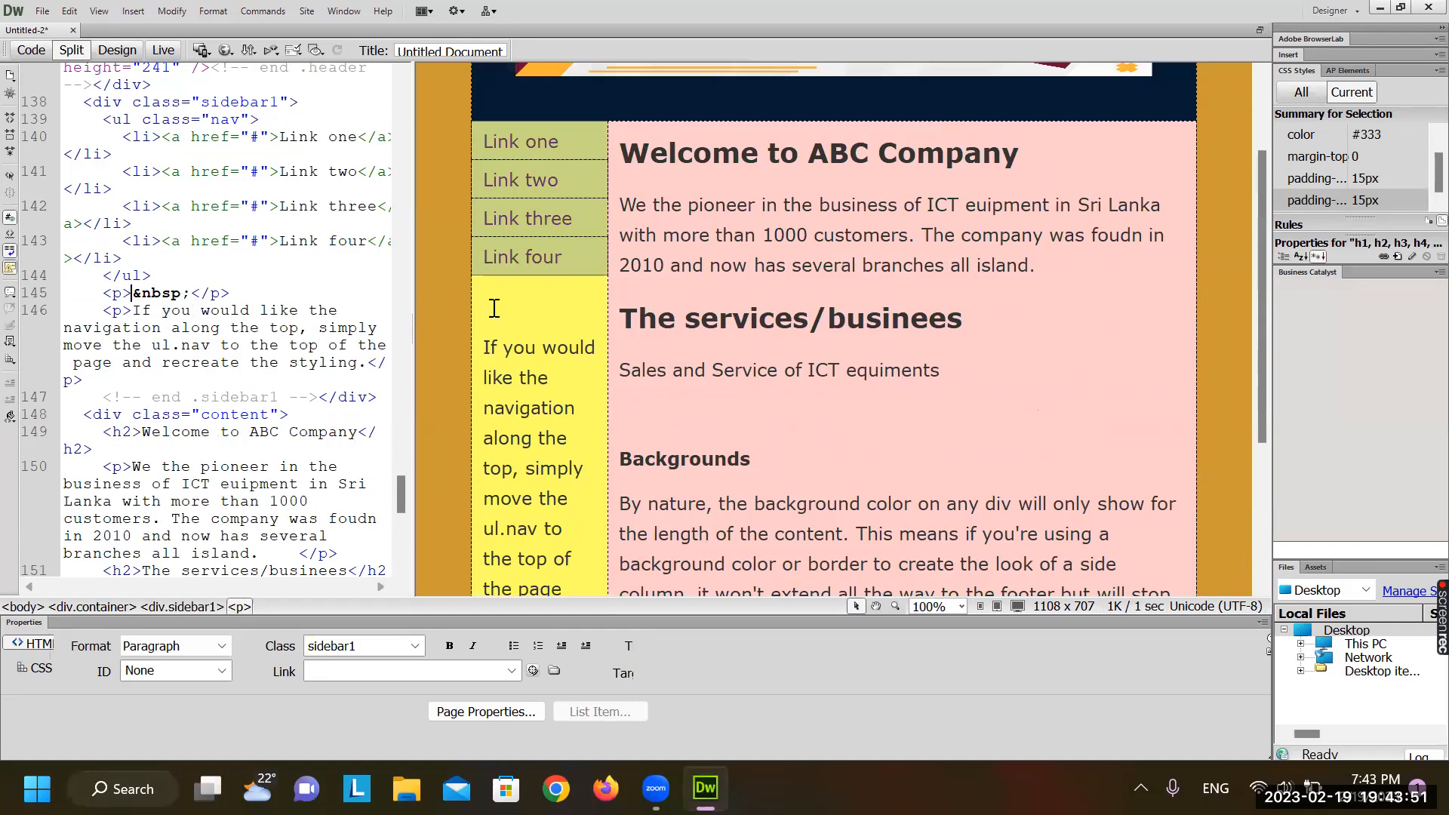
pyautogui.press('Delete')
pyautogui.press('Delete')
pyautogui.press('Delete')
pyautogui.press('Delete')
pyautogui.press('Delete')
pyautogui.press('Delete')
pyautogui.press('Delete')
pyautogui.press('Delete')
pyautogui.press('Delete')
pyautogui.press('Delete')
pyautogui.press('Delete')
pyautogui.press('Delete')
pyautogui.press('Delete')
pyautogui.press('Delete')
pyautogui.press('Delete')
pyautogui.press('Delete')
pyautogui.press('Delete')
pyautogui.press('Delete')
pyautogui.press('Delete')
pyautogui.press('Delete')
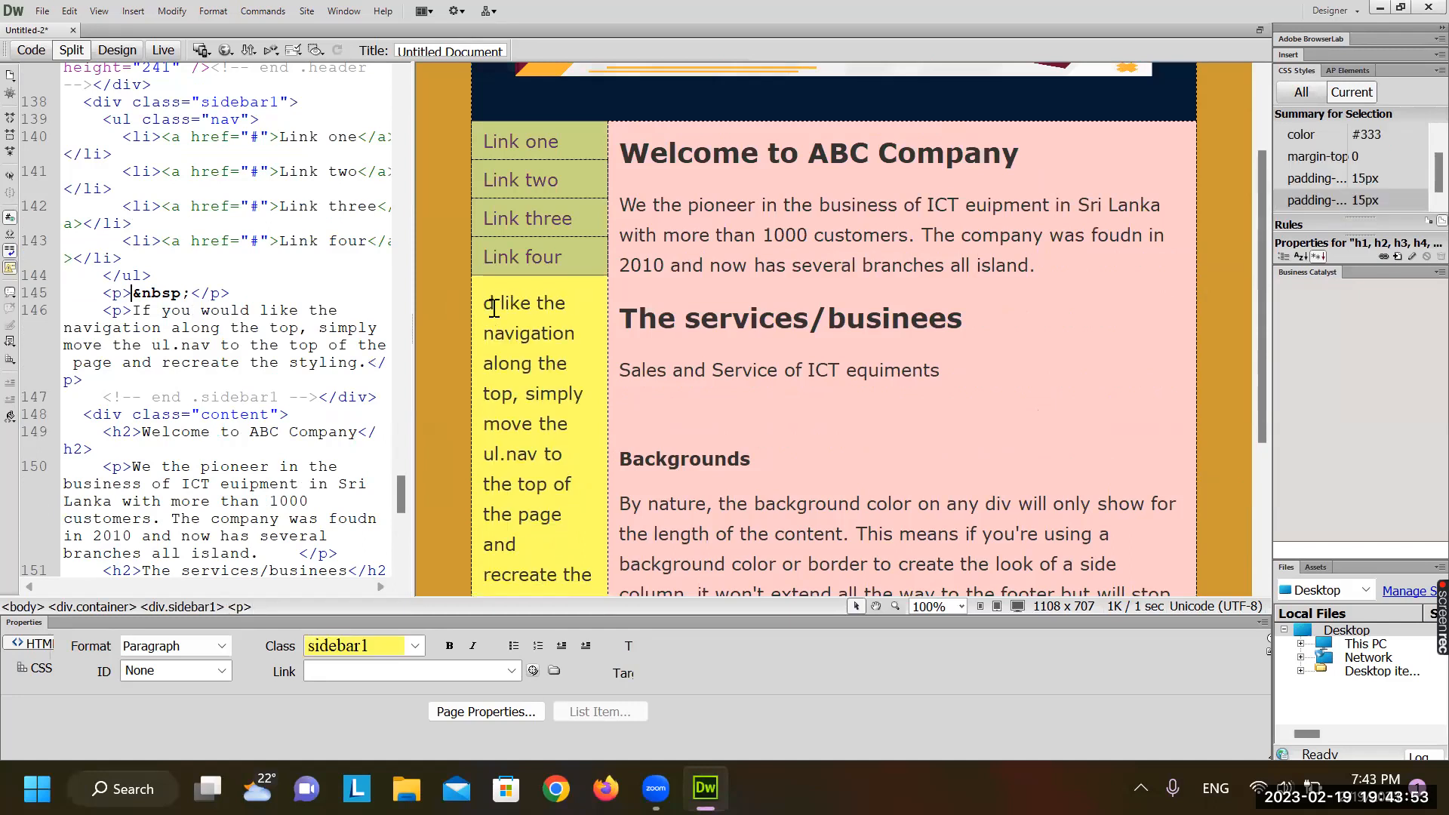
pyautogui.press('Delete')
pyautogui.press('Delete')
pyautogui.press('Delete')
pyautogui.press('Delete')
pyautogui.press('Delete')
pyautogui.press('Delete')
pyautogui.press('Delete')
pyautogui.press('Delete')
pyautogui.press('Delete')
pyautogui.press('Delete')
pyautogui.press('Delete')
pyautogui.press('Delete')
pyautogui.press('Delete')
pyautogui.press('Delete')
pyautogui.press('Delete')
pyautogui.press('Delete')
pyautogui.press('Delete')
pyautogui.press('Delete')
pyautogui.press('Delete')
pyautogui.press('Delete')
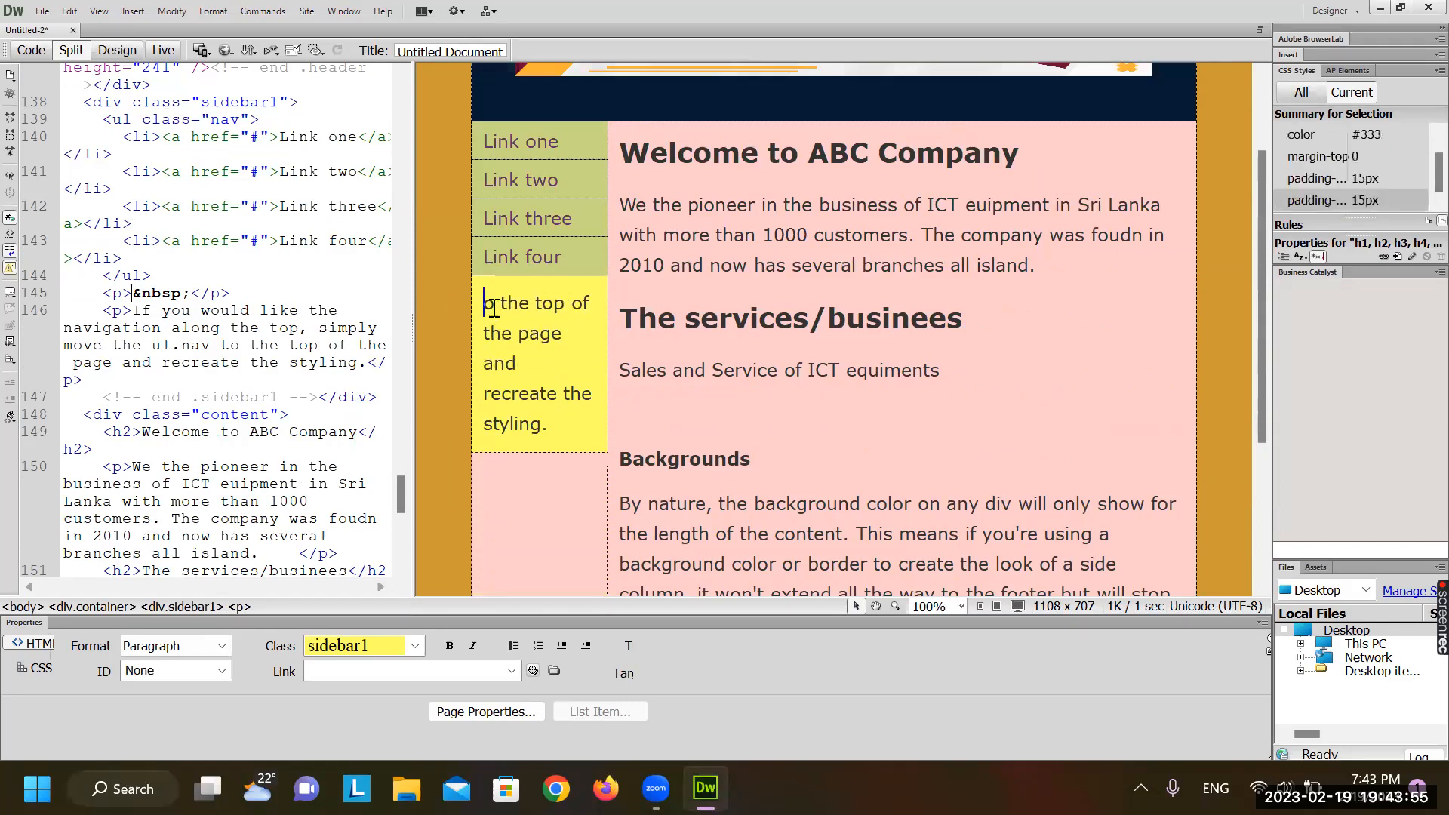
pyautogui.press('Delete')
pyautogui.press('Delete')
pyautogui.press('Delete')
pyautogui.press('Delete')
pyautogui.press('Delete')
pyautogui.press('Delete')
pyautogui.press('Delete')
pyautogui.press('Delete')
pyautogui.press('Delete')
pyautogui.press('Delete')
pyautogui.press('Delete')
pyautogui.press('Delete')
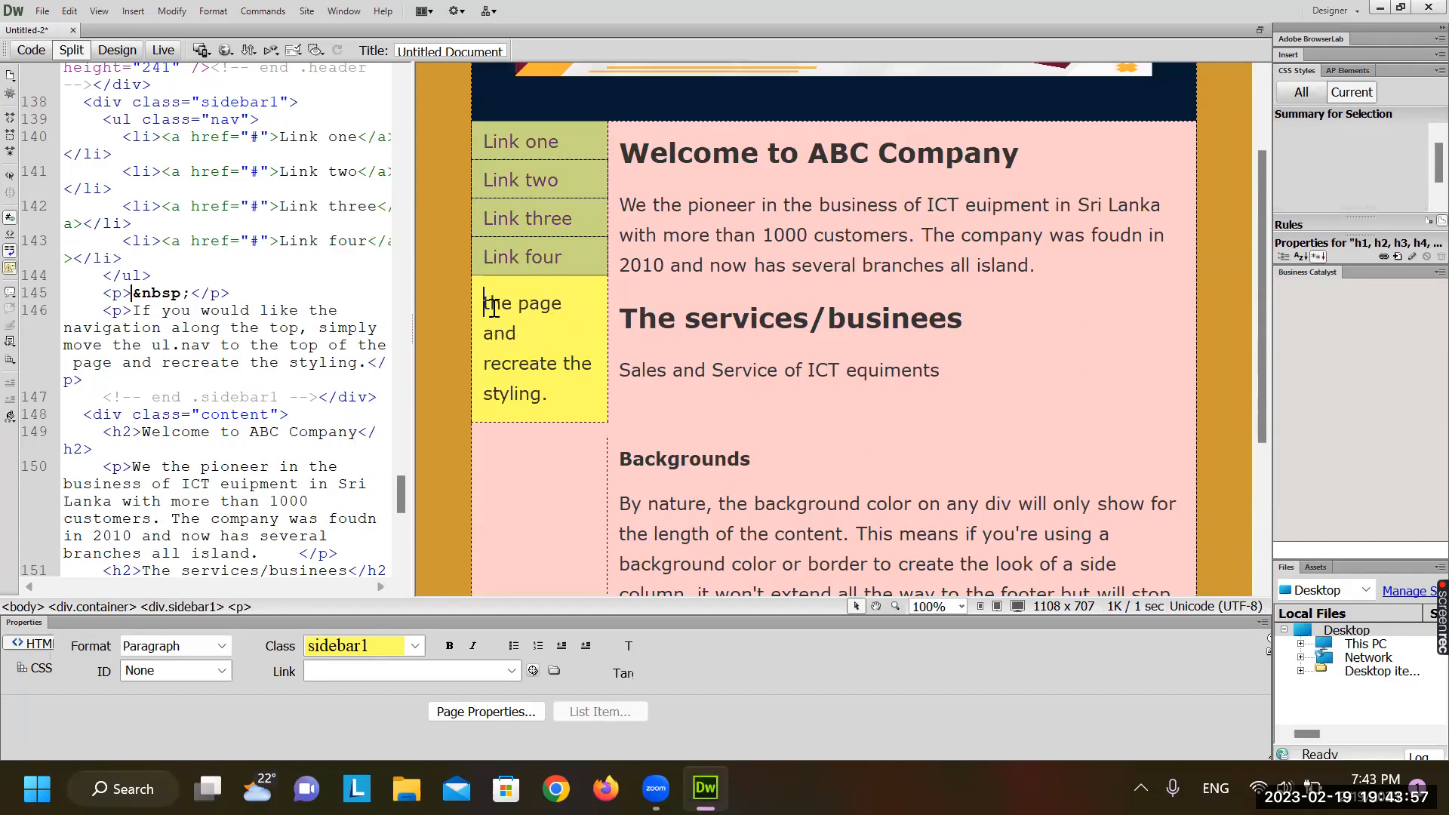
pyautogui.press('Delete')
pyautogui.press('Delete')
pyautogui.press('Delete')
pyautogui.press('Delete')
pyautogui.press('Delete')
pyautogui.press('Delete')
pyautogui.press('Delete')
pyautogui.press('Delete')
pyautogui.press('Delete')
pyautogui.press('Delete')
pyautogui.press('Delete')
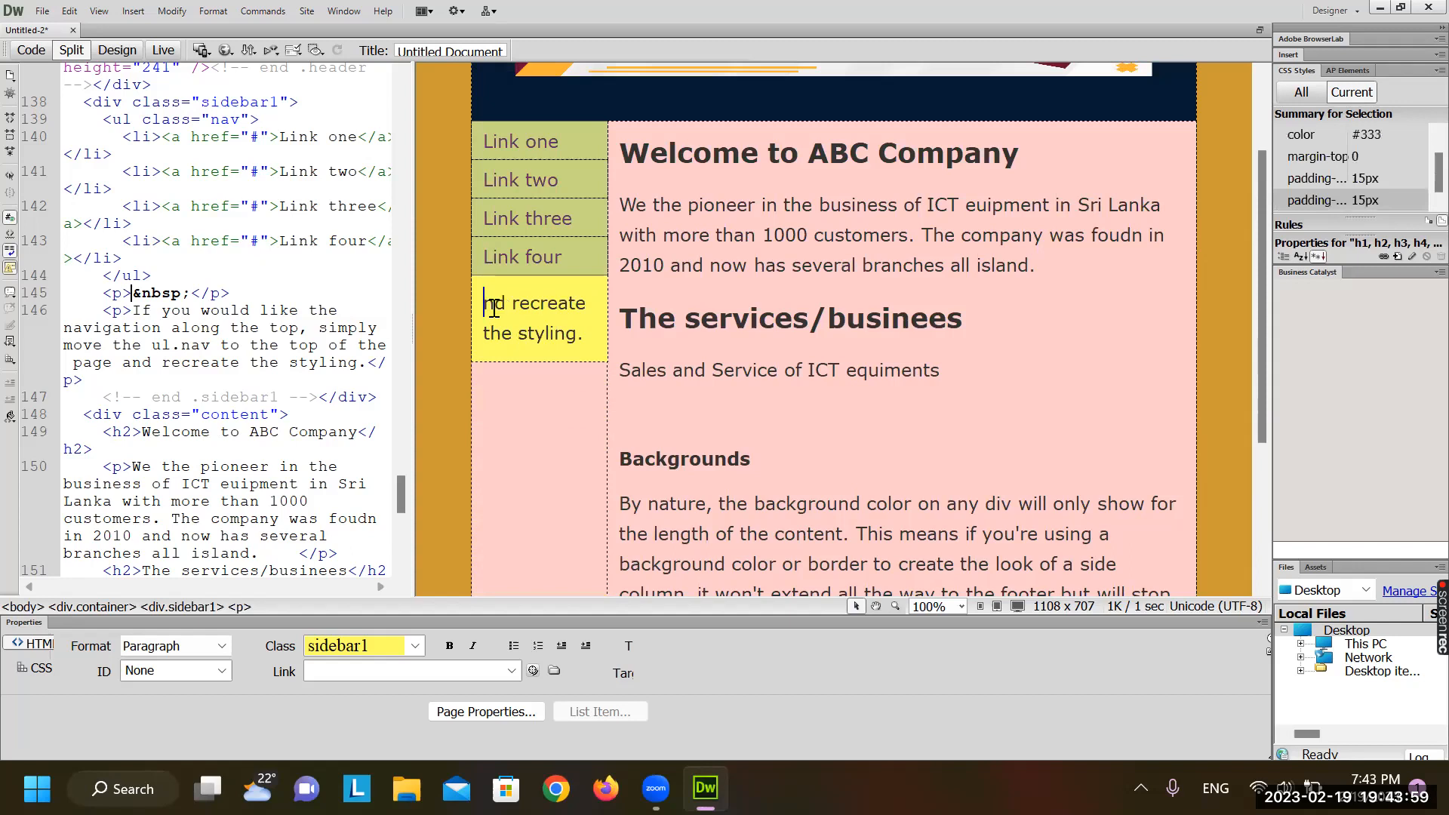
pyautogui.press('Delete')
pyautogui.press('Delete')
pyautogui.press('Delete')
pyautogui.press('Delete')
pyautogui.press('Delete')
pyautogui.press('Delete')
pyautogui.press('Delete')
pyautogui.press('Delete')
pyautogui.press('Delete')
pyautogui.press('Delete')
pyautogui.press('Delete')
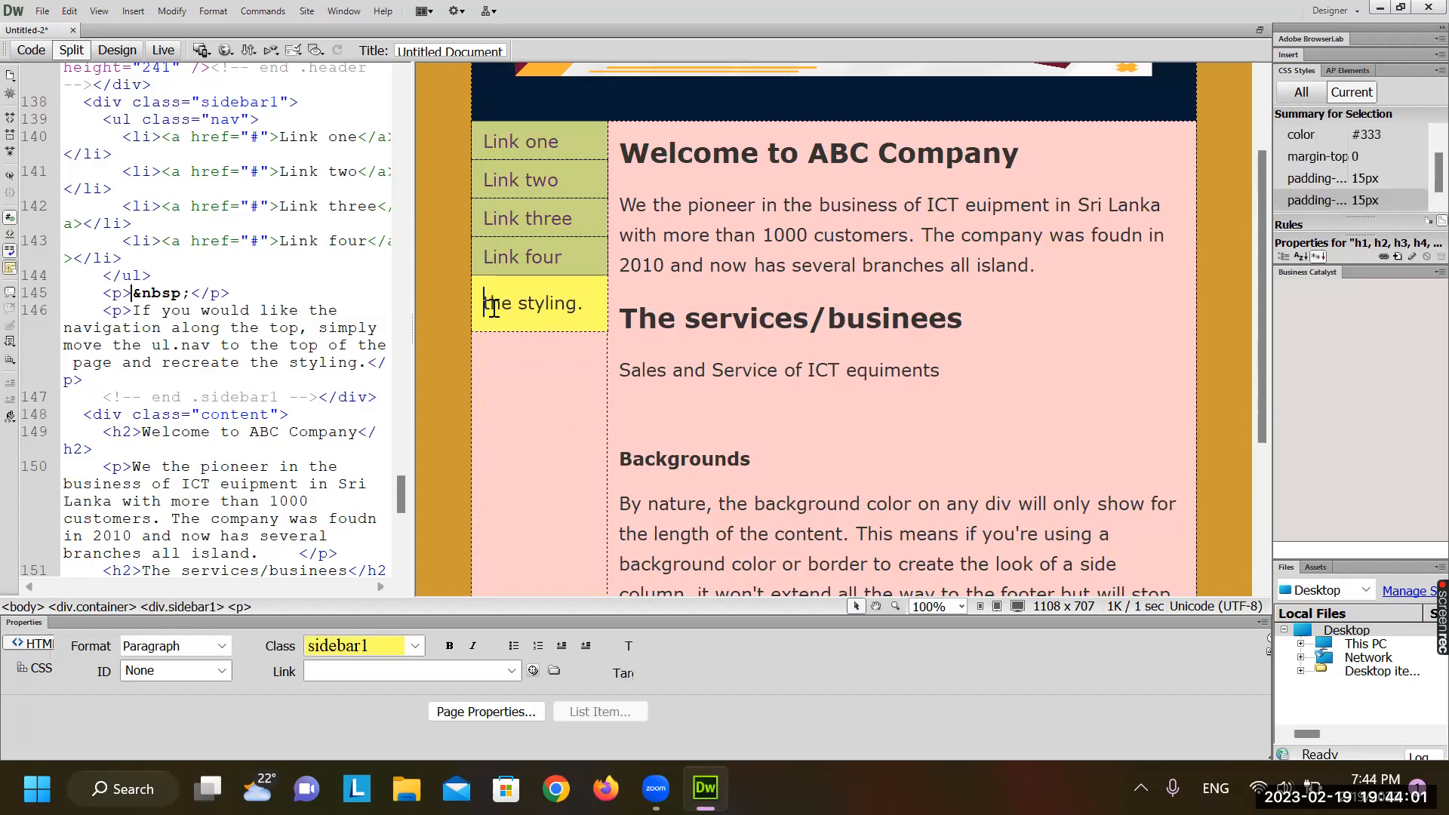
pyautogui.press('Delete')
pyautogui.press('Delete')
pyautogui.press('Delete')
pyautogui.press('Delete')
pyautogui.press('Delete')
pyautogui.press('Delete')
pyautogui.press('Delete')
pyautogui.press('Delete')
pyautogui.press('Delete')
pyautogui.press('Delete')
# Add empty paragraphs so the yellow sidebar stretches toward the footer
pyautogui.press('Return')
pyautogui.press('Return')
pyautogui.press('Return')
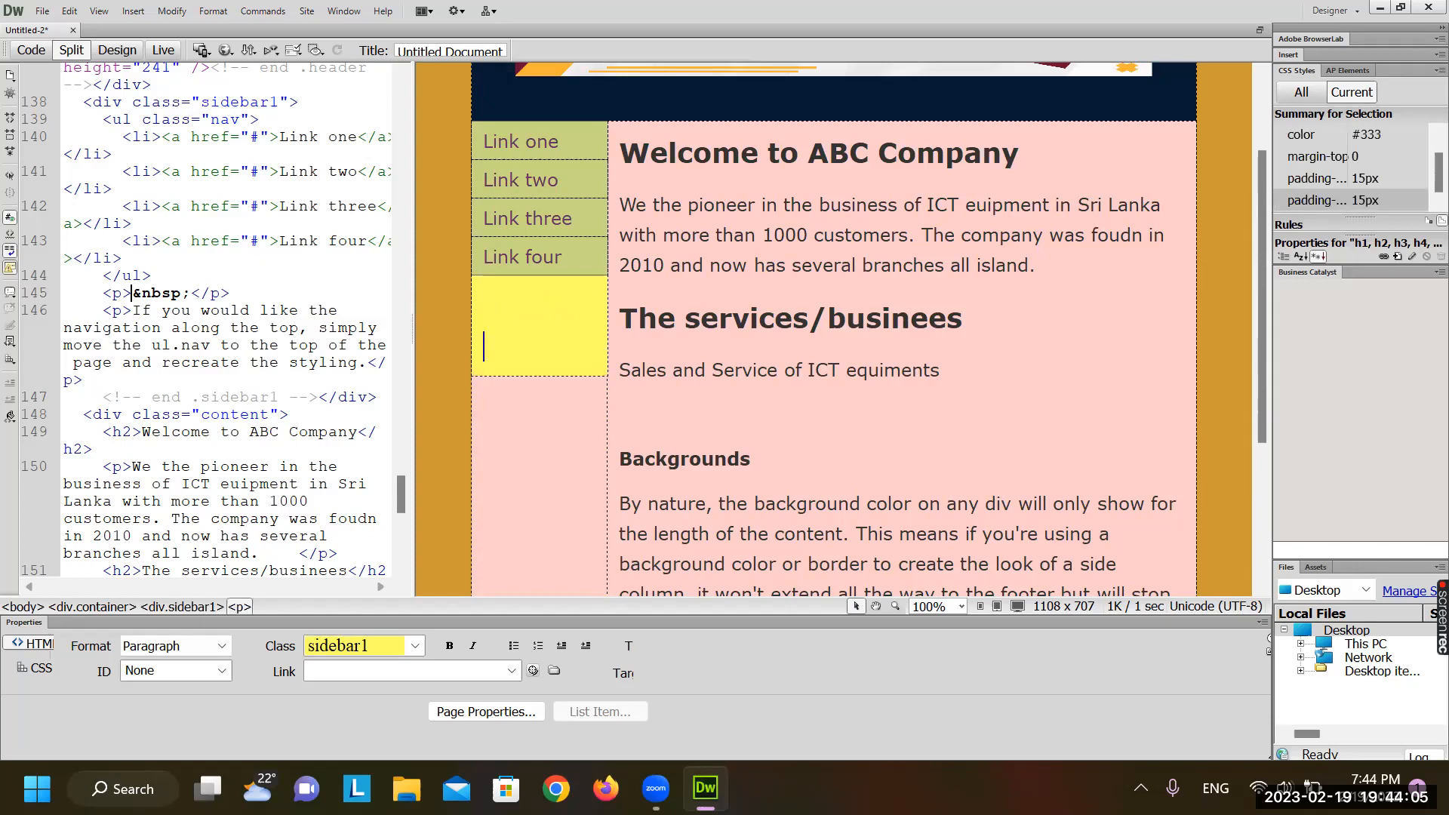
pyautogui.press('Return')
pyautogui.press('Return')
pyautogui.press('Return')
pyautogui.press('Return')
pyautogui.press('Return')
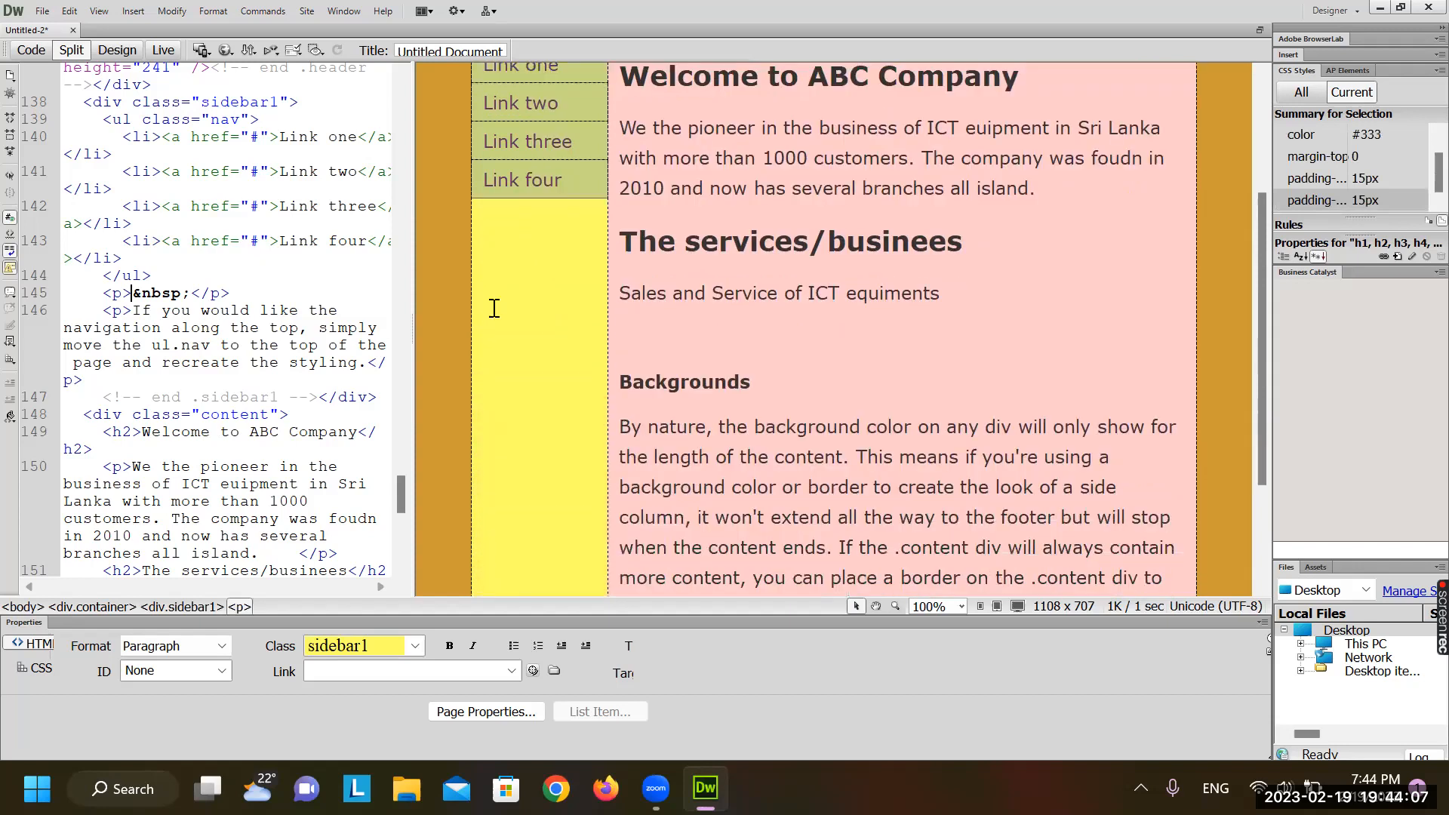
pyautogui.scroll(-2, 494, 308)
pyautogui.press('Return')
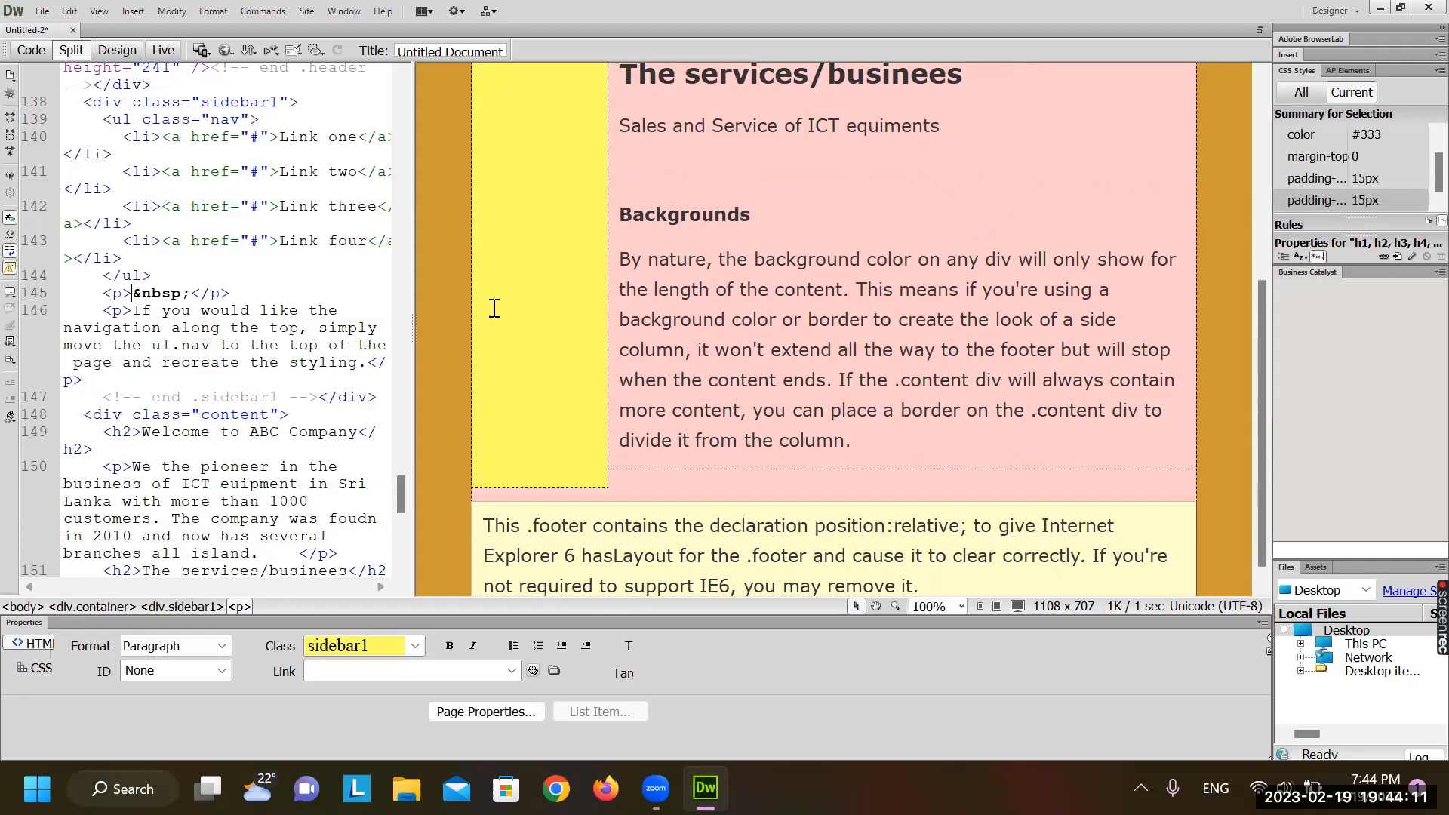
pyautogui.click(560, 501)
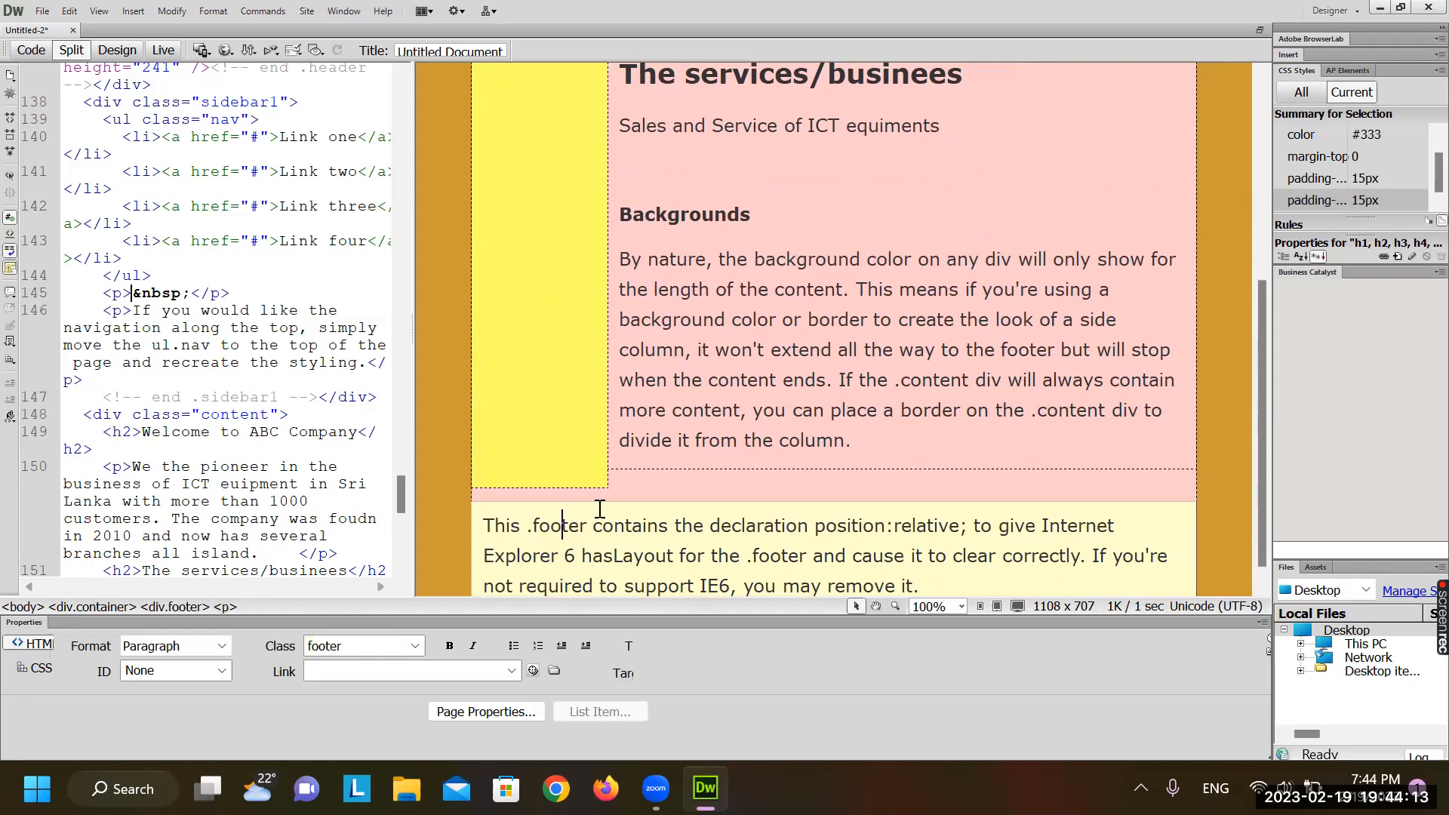
pyautogui.click(562, 500)
pyautogui.scroll(5, 880, 348)
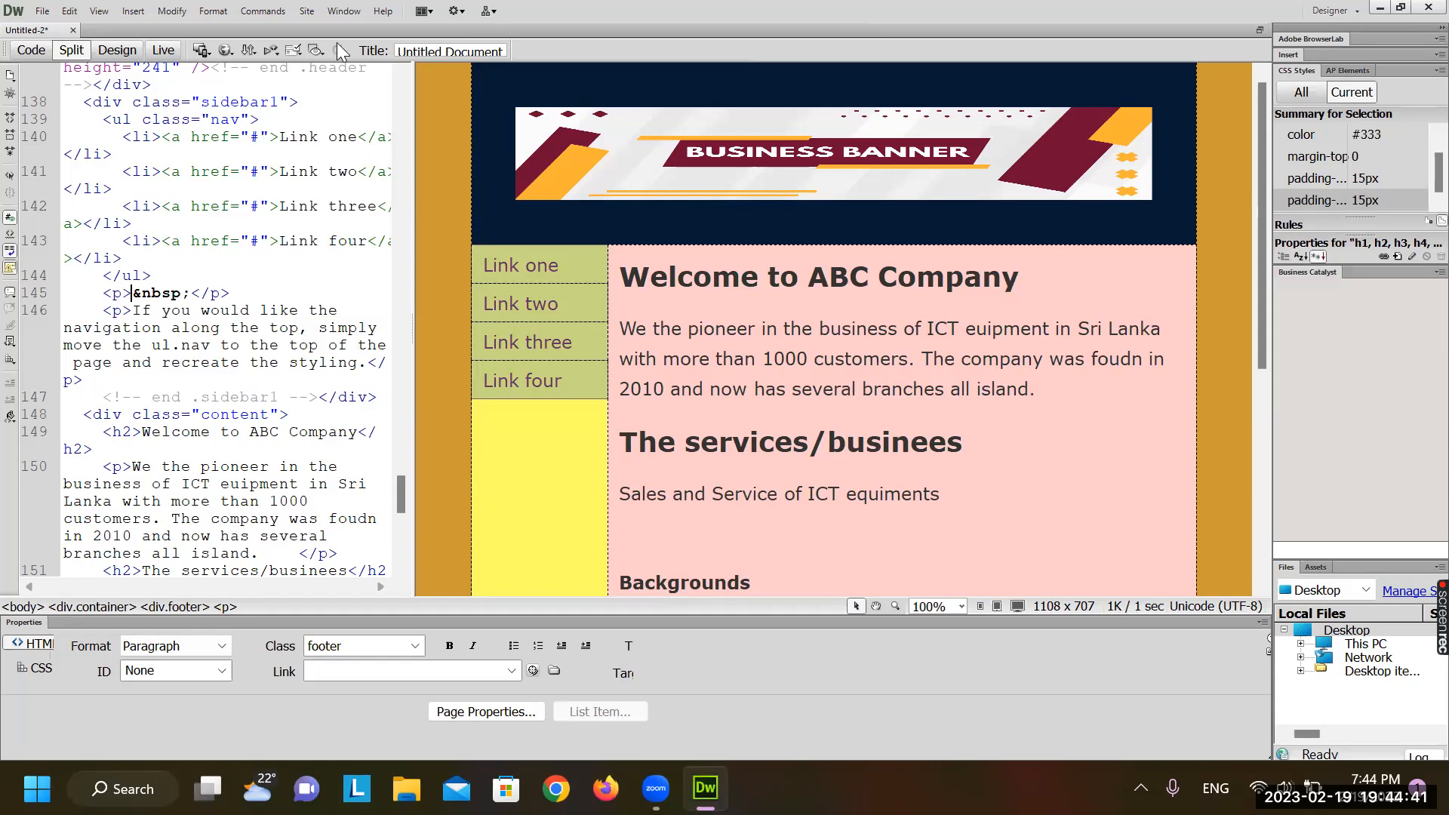
pyautogui.click(43, 11)
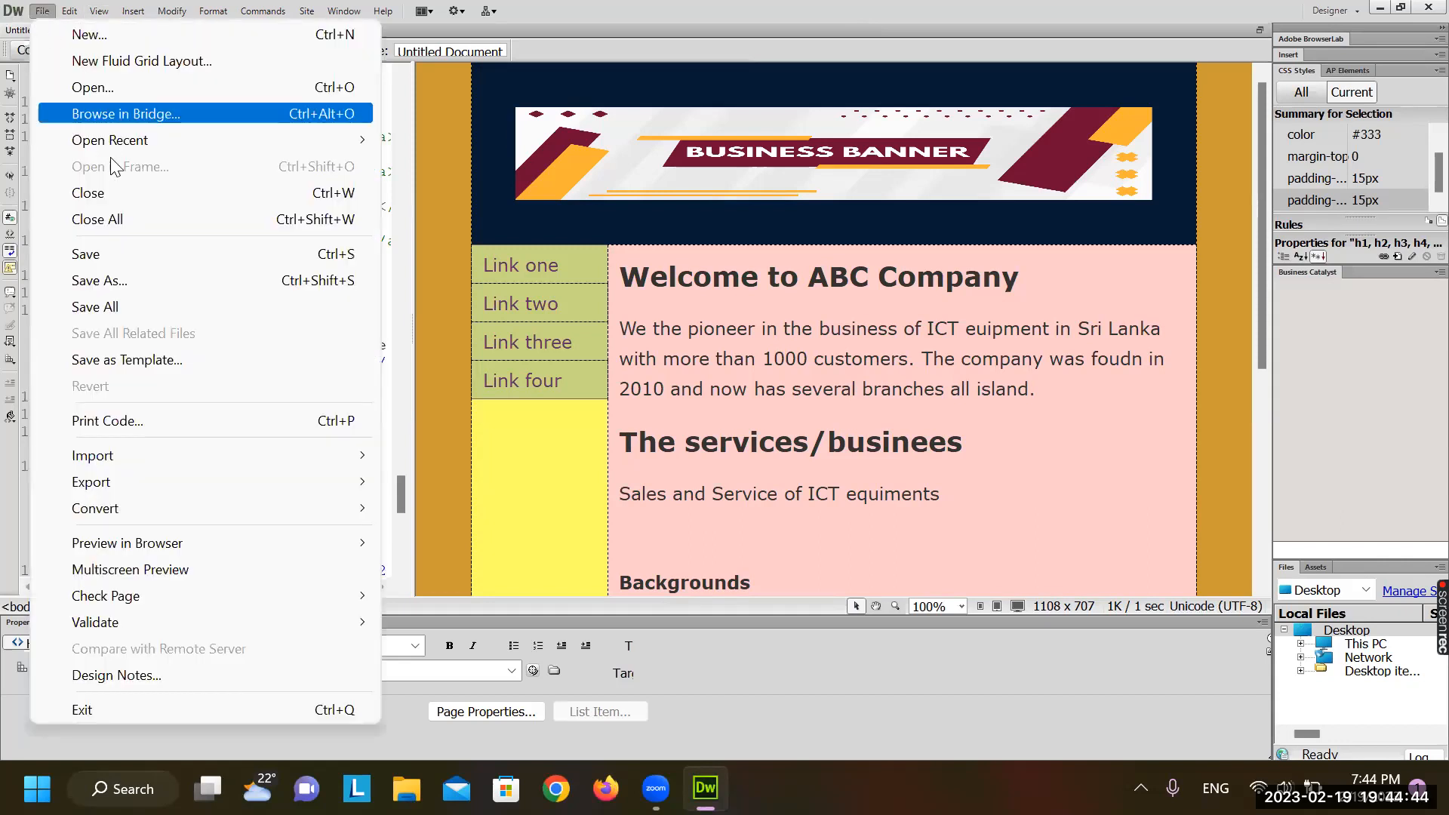
# In Save As, create a new folder 'DW website' and open it
pyautogui.click(169, 281)
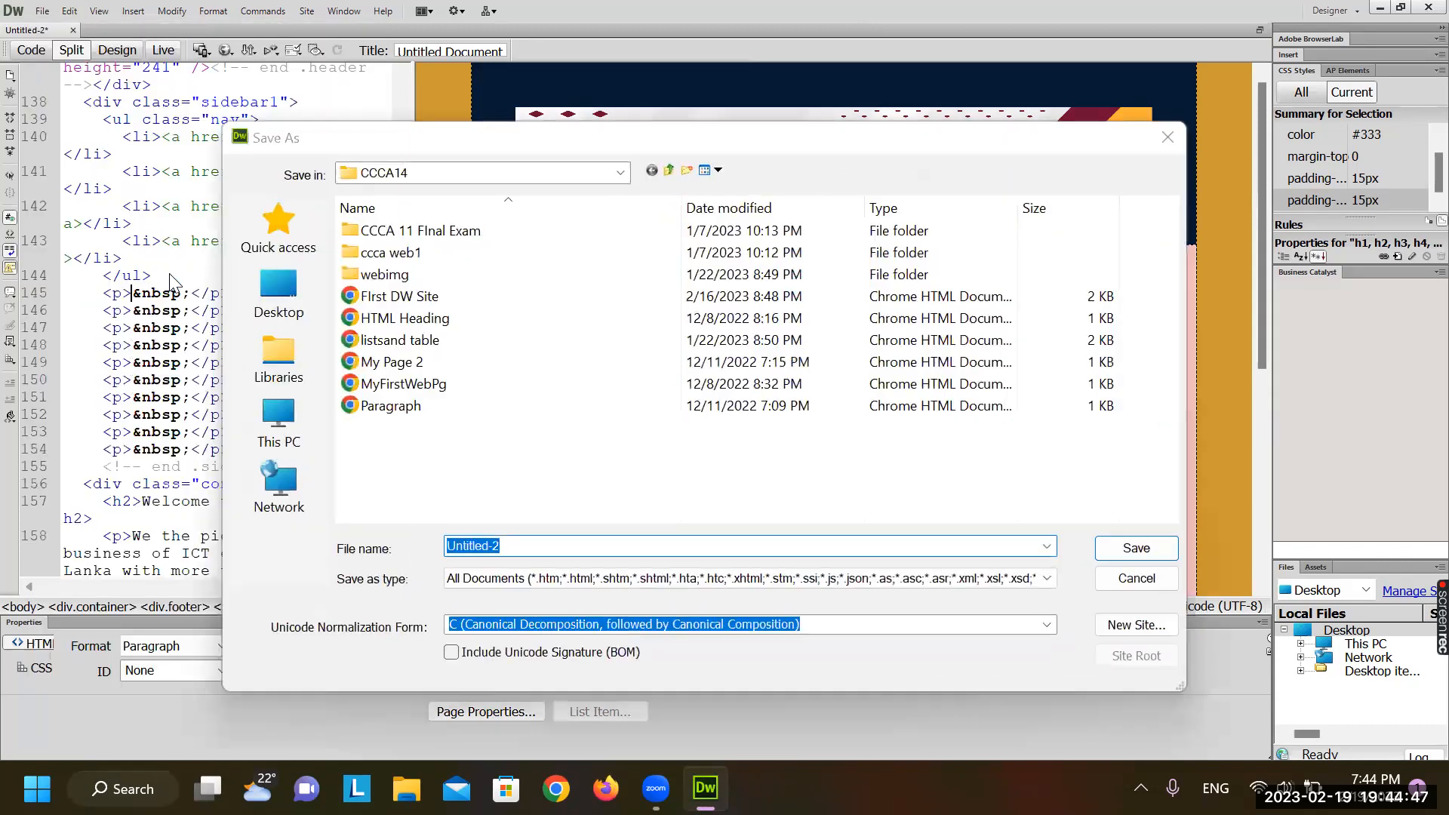
pyautogui.click(688, 171)
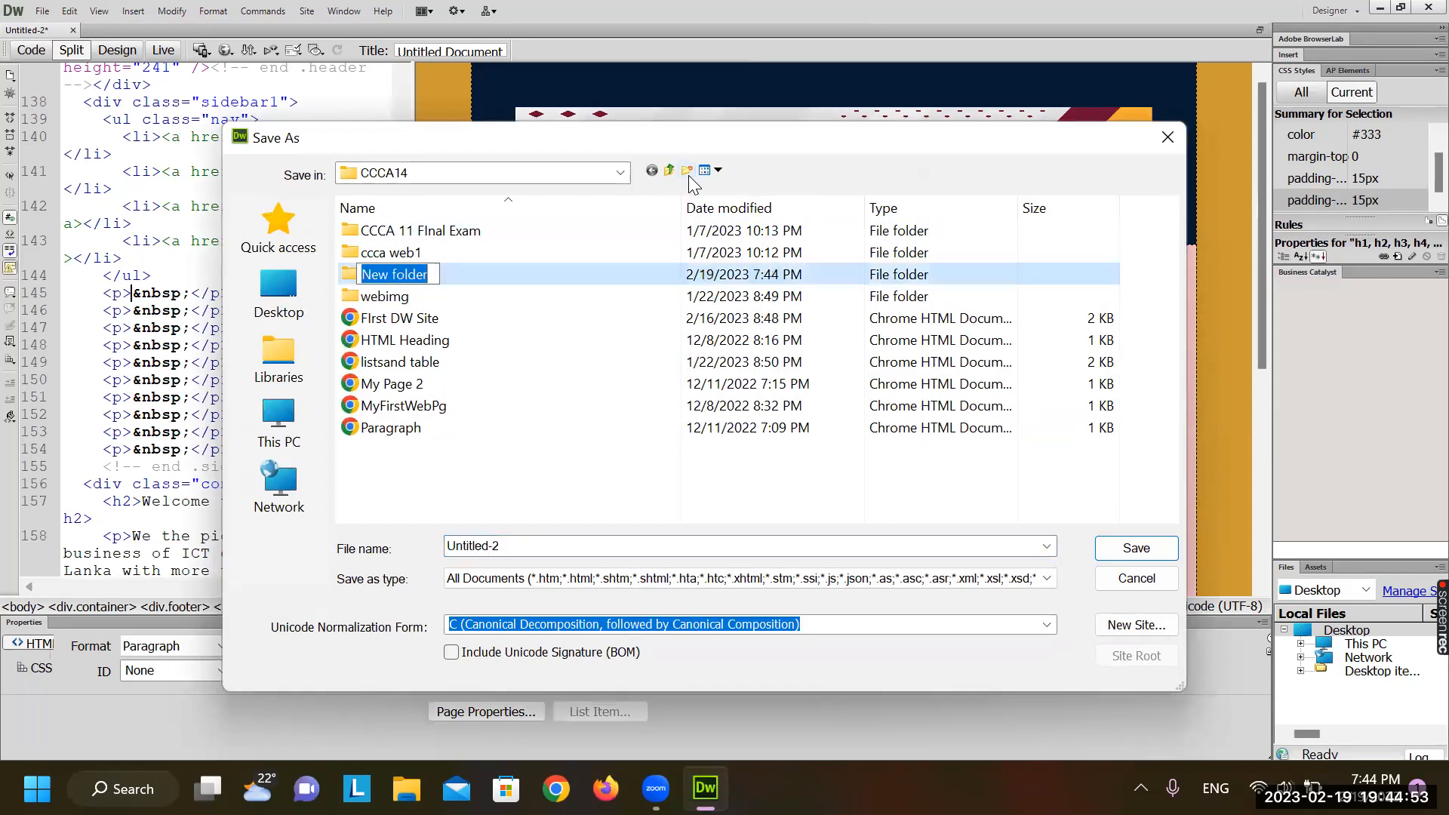
pyautogui.write('DWW')
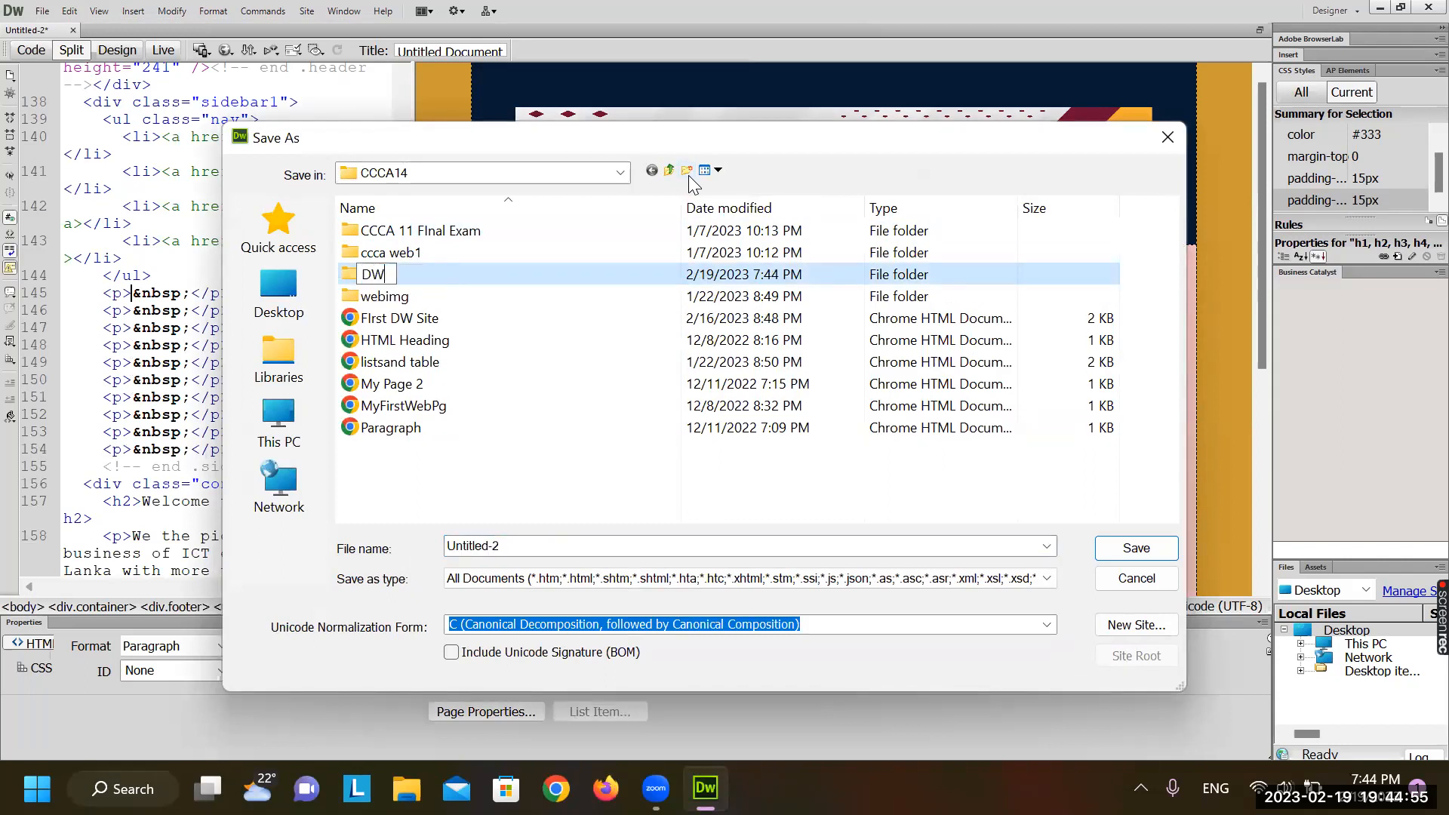
pyautogui.press('BackSpace')
pyautogui.write('We')
pyautogui.press('BackSpace')
pyautogui.press('BackSpace')
pyautogui.write('website')
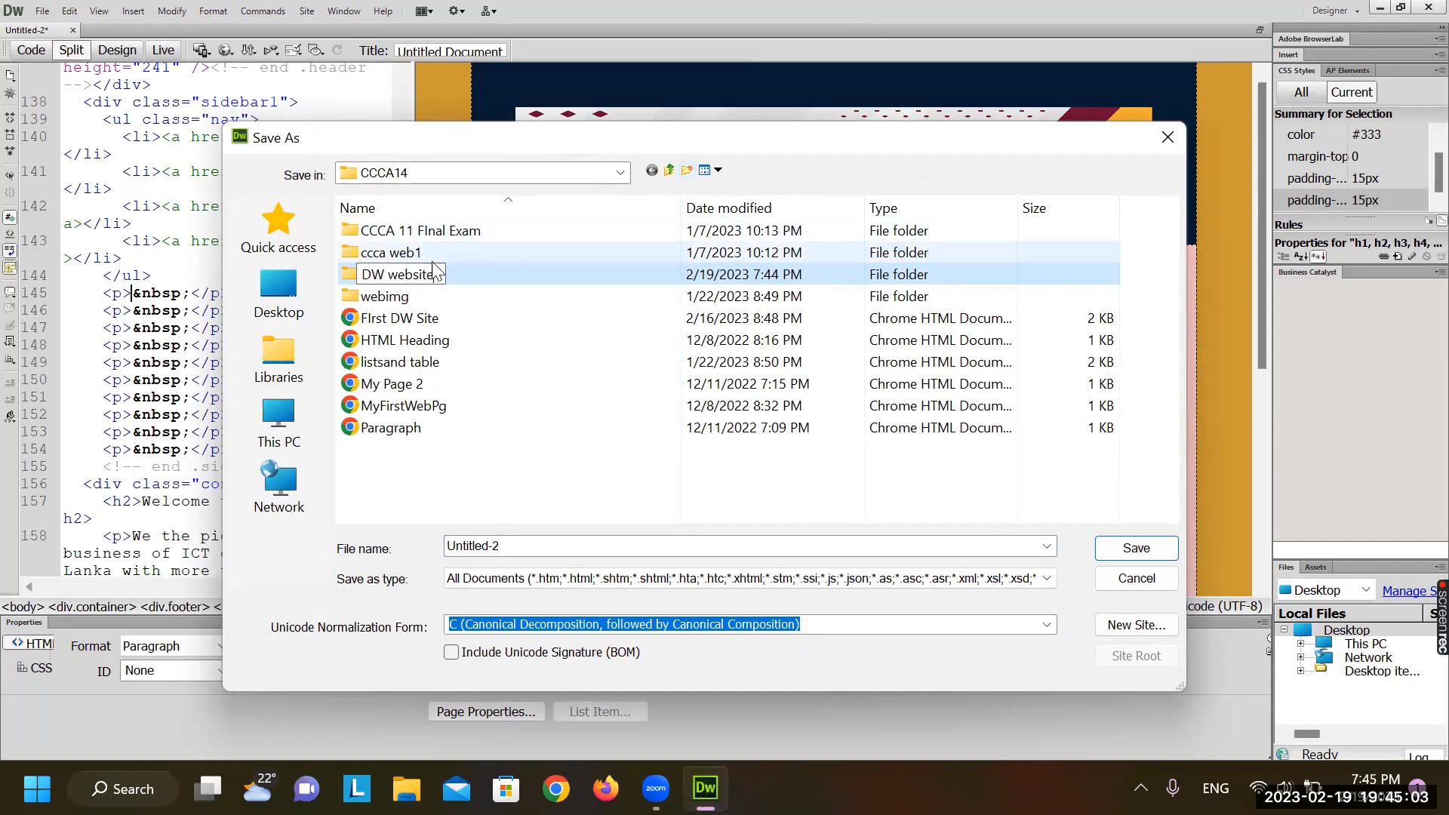
pyautogui.doubleClick(460, 278)
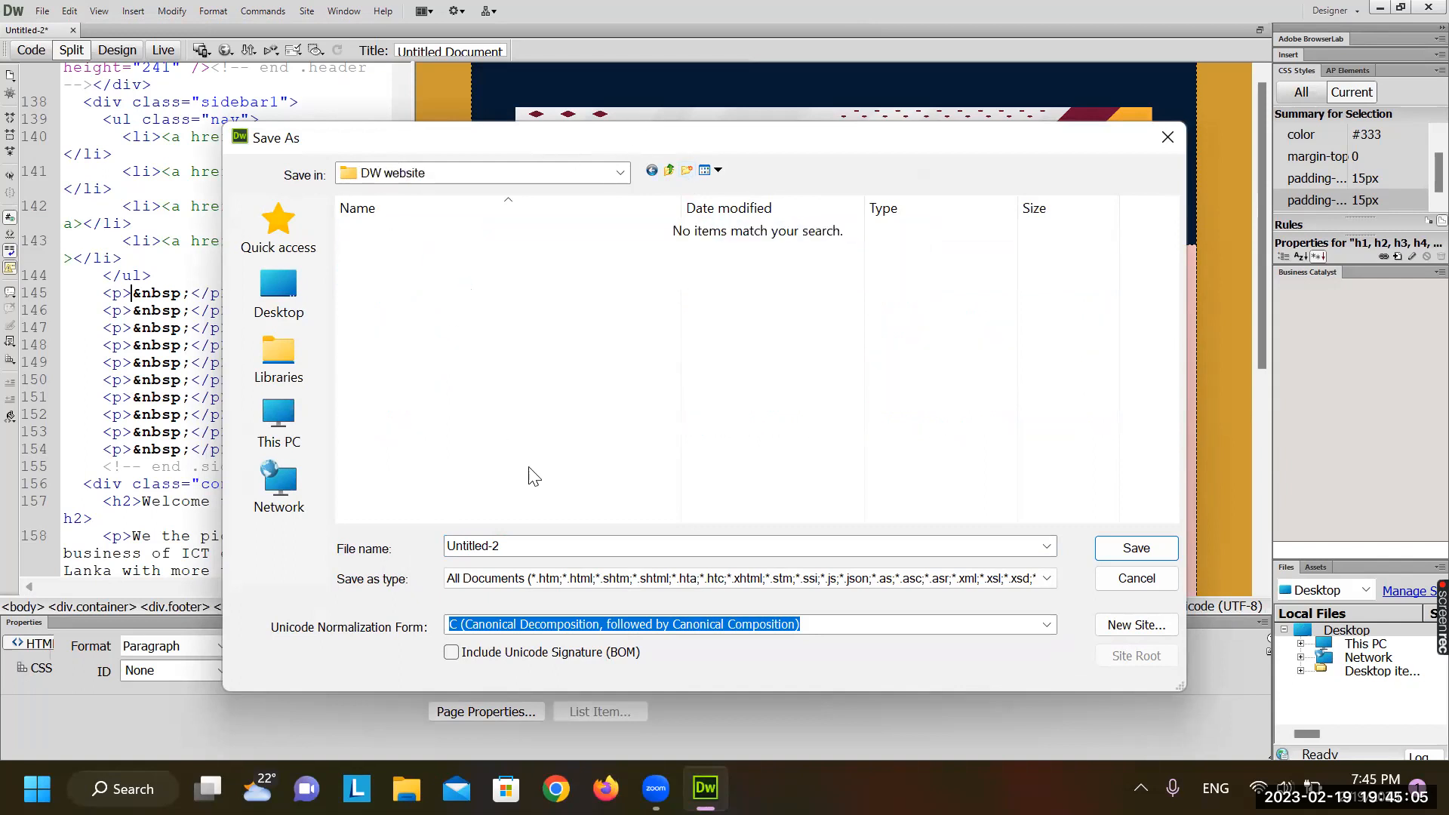
# Save the page as home.html in the DW website folder
pyautogui.doubleClick(558, 542)
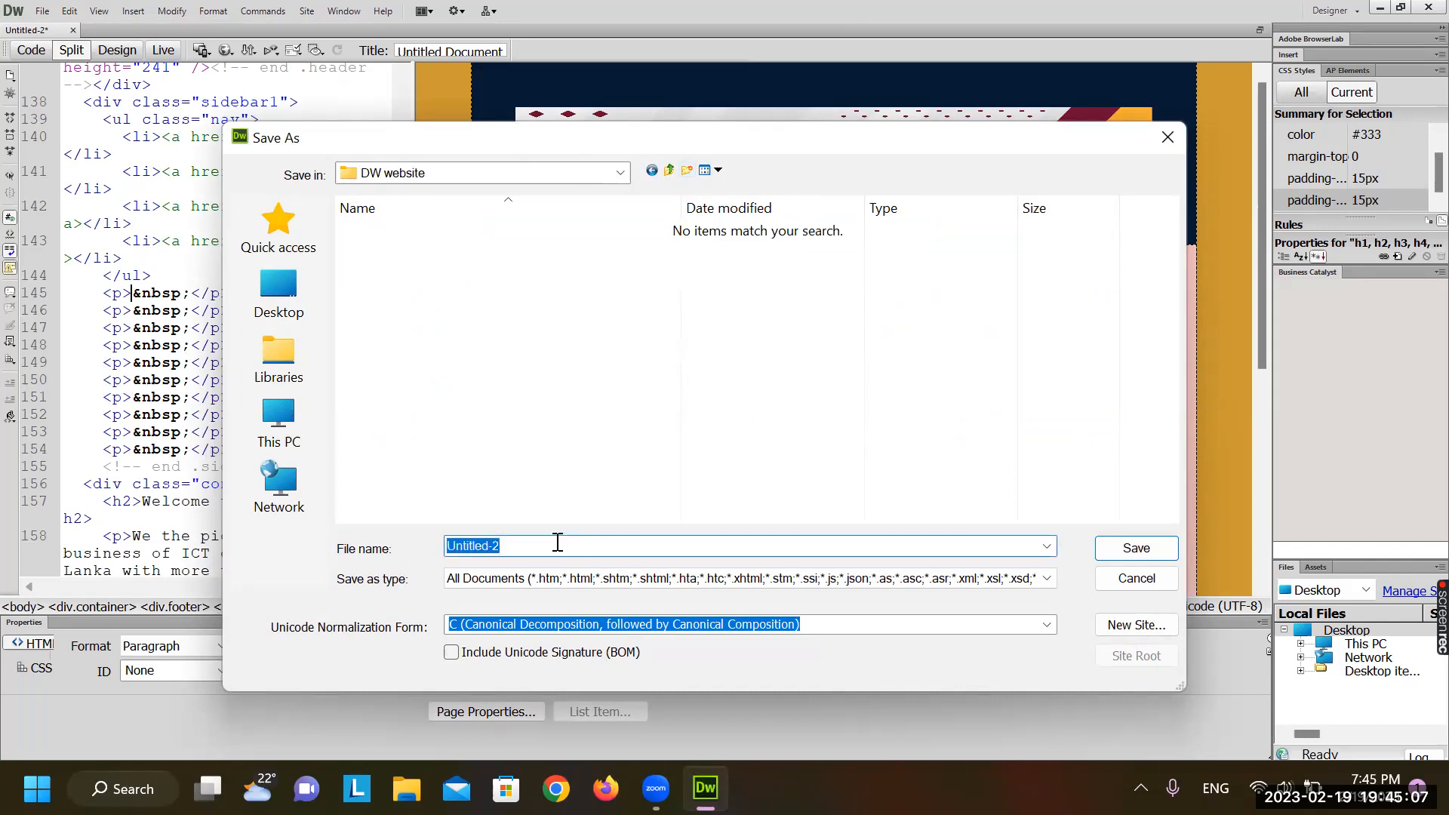
pyautogui.write('home')
pyautogui.press('BackSpace')
pyautogui.press('BackSpace')
pyautogui.press('BackSpace')
pyautogui.press('BackSpace')
pyautogui.write('inde')
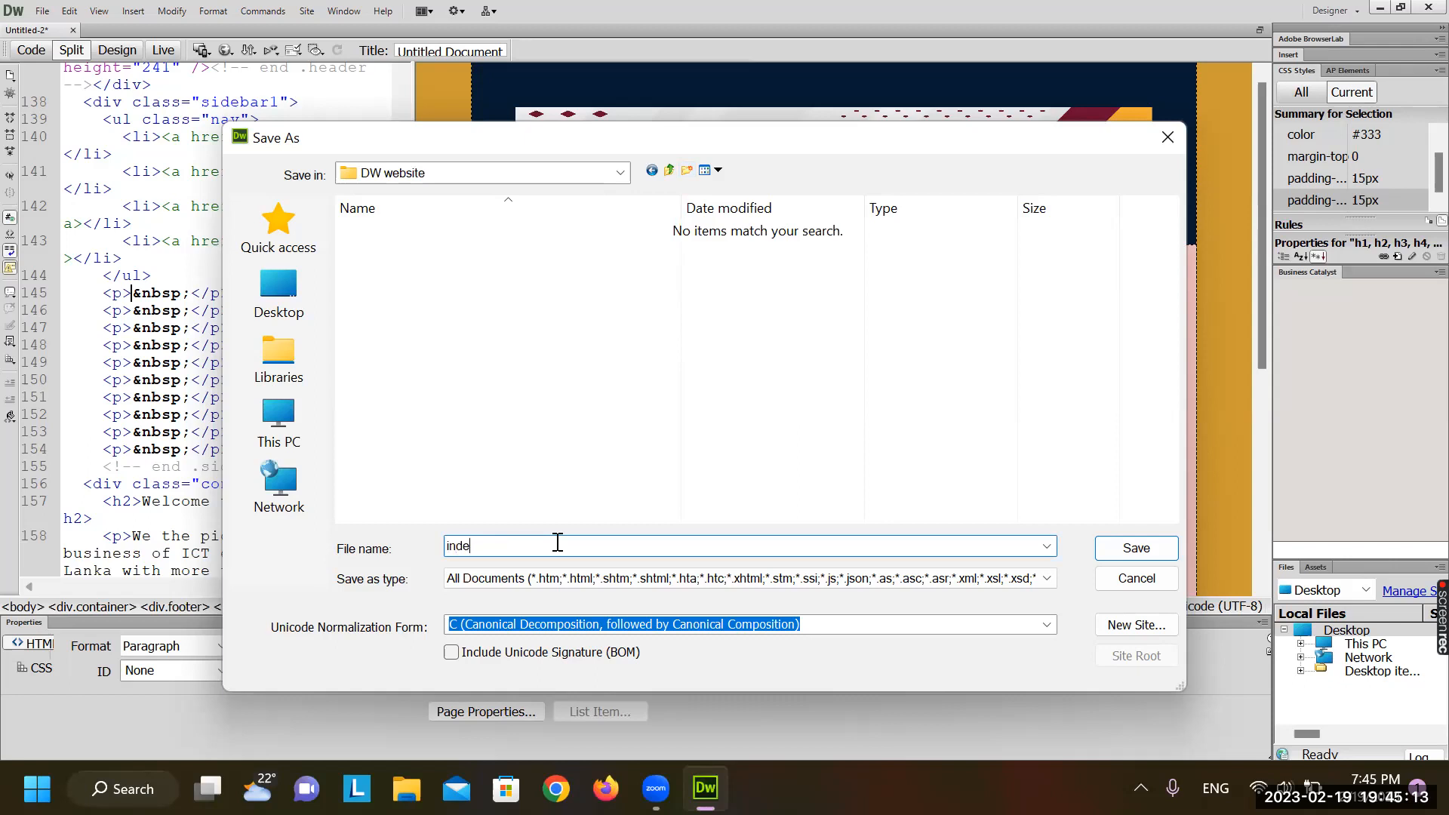
pyautogui.write('x')
pyautogui.press('BackSpace')
pyautogui.press('BackSpace')
pyautogui.press('BackSpace')
pyautogui.press('BackSpace')
pyautogui.press('BackSpace')
pyautogui.write('home')
pyautogui.click(1108, 543)
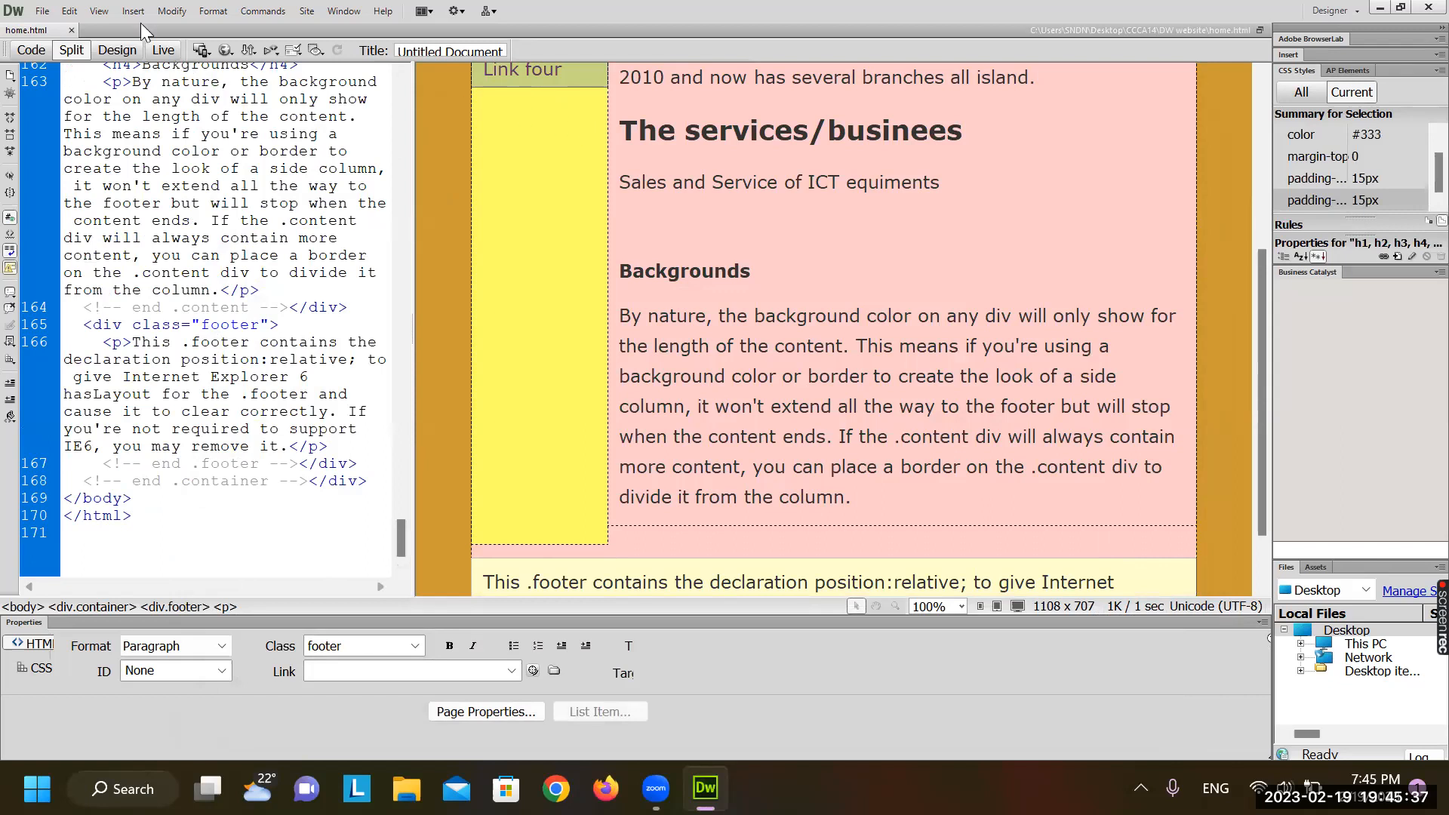
# Preview home.html in Chrome, scrolling down to the footer and back up
pyautogui.click(229, 45)
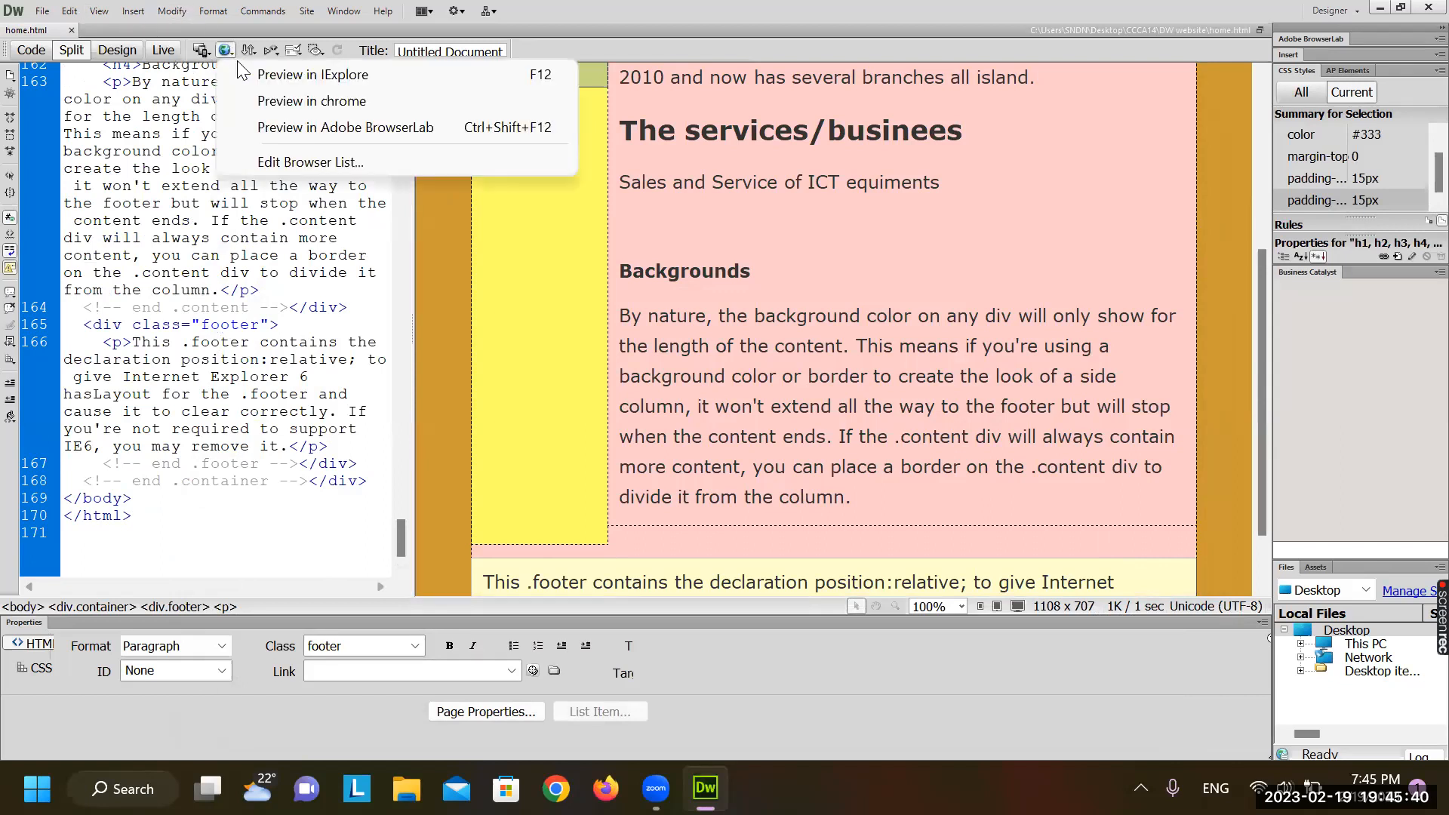
pyautogui.click(300, 101)
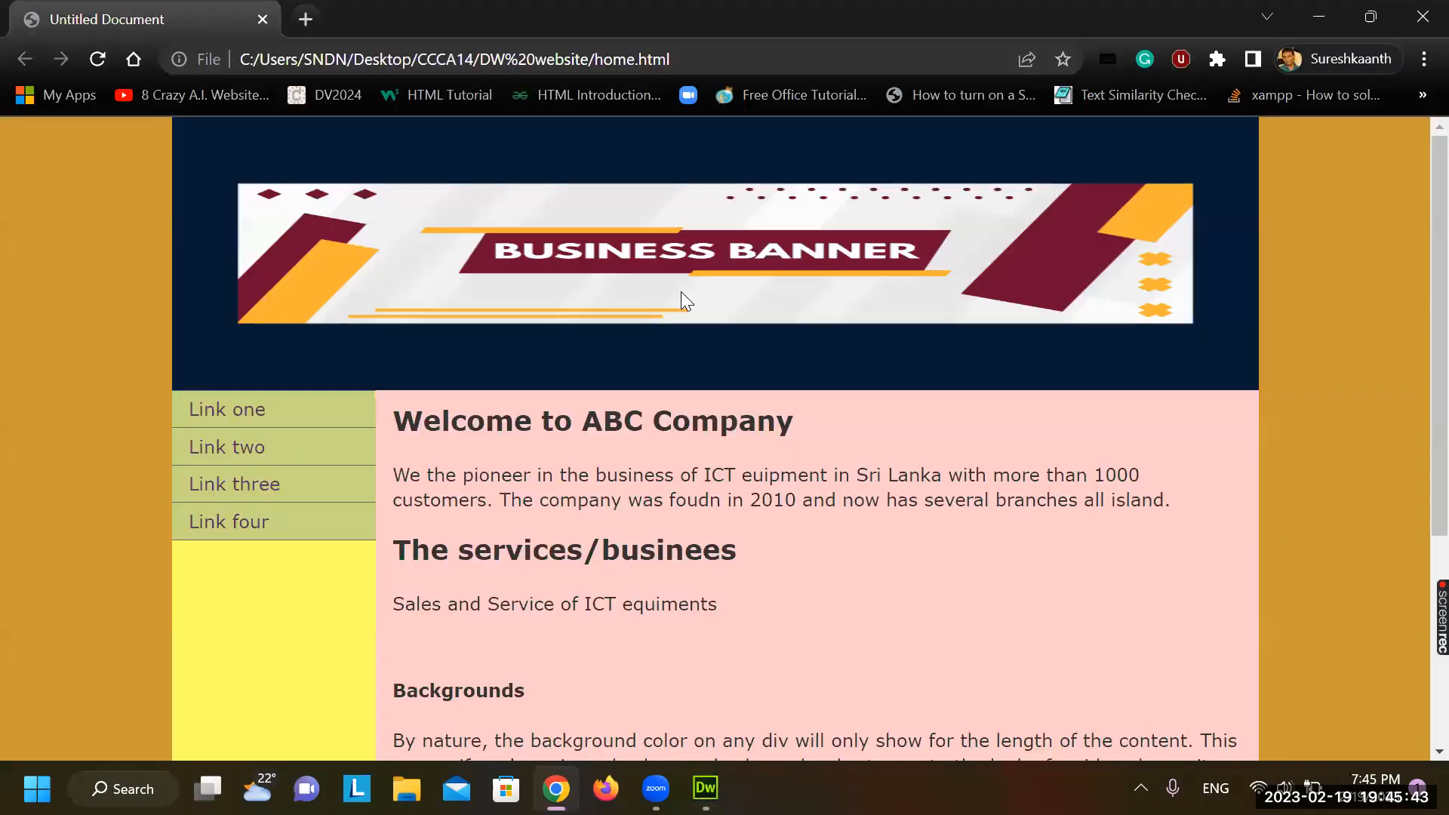
pyautogui.scroll(-5, 681, 291)
pyautogui.scroll(5, 681, 292)
pyautogui.scroll(-5, 681, 291)
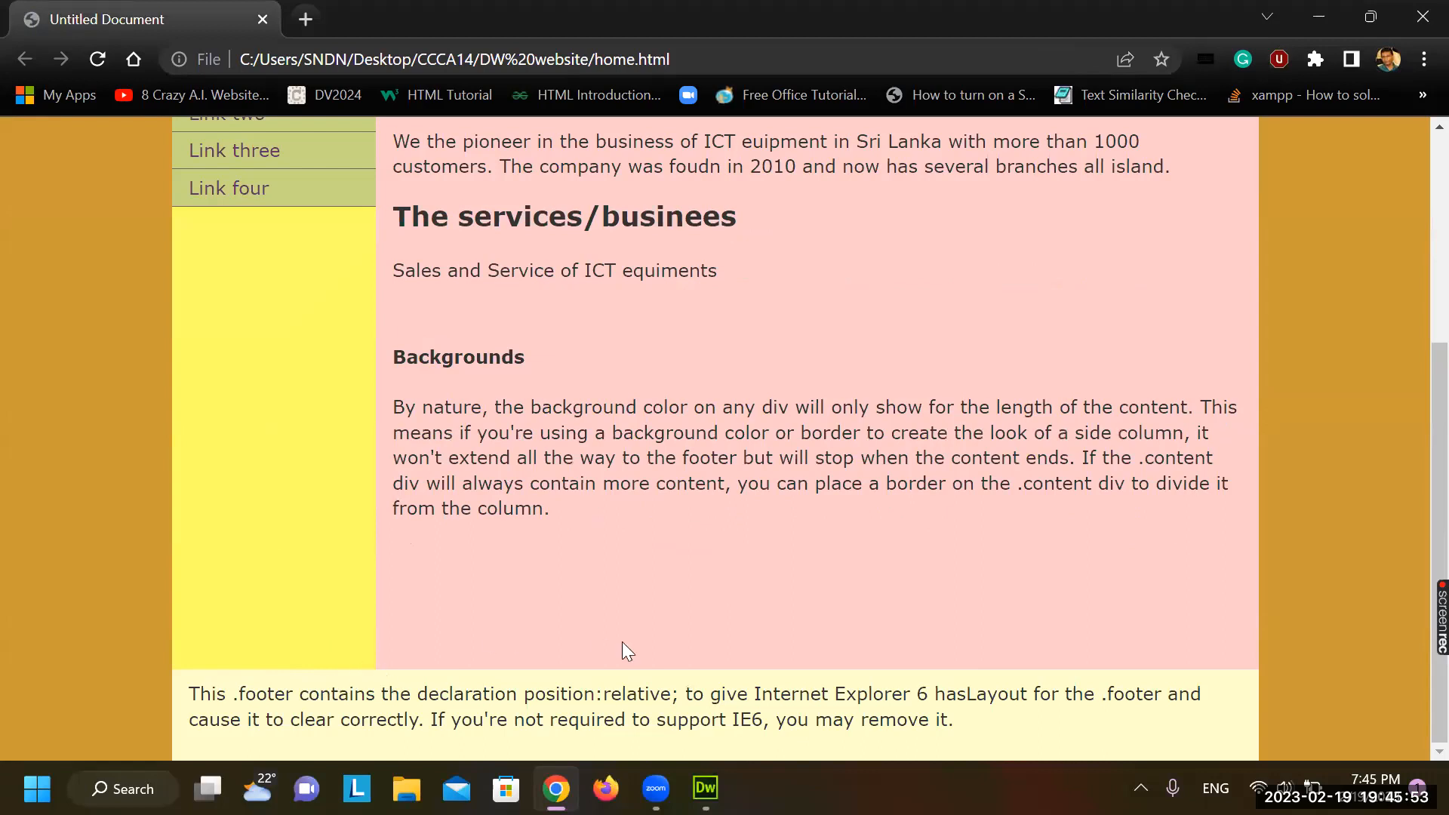
pyautogui.scroll(5, 624, 643)
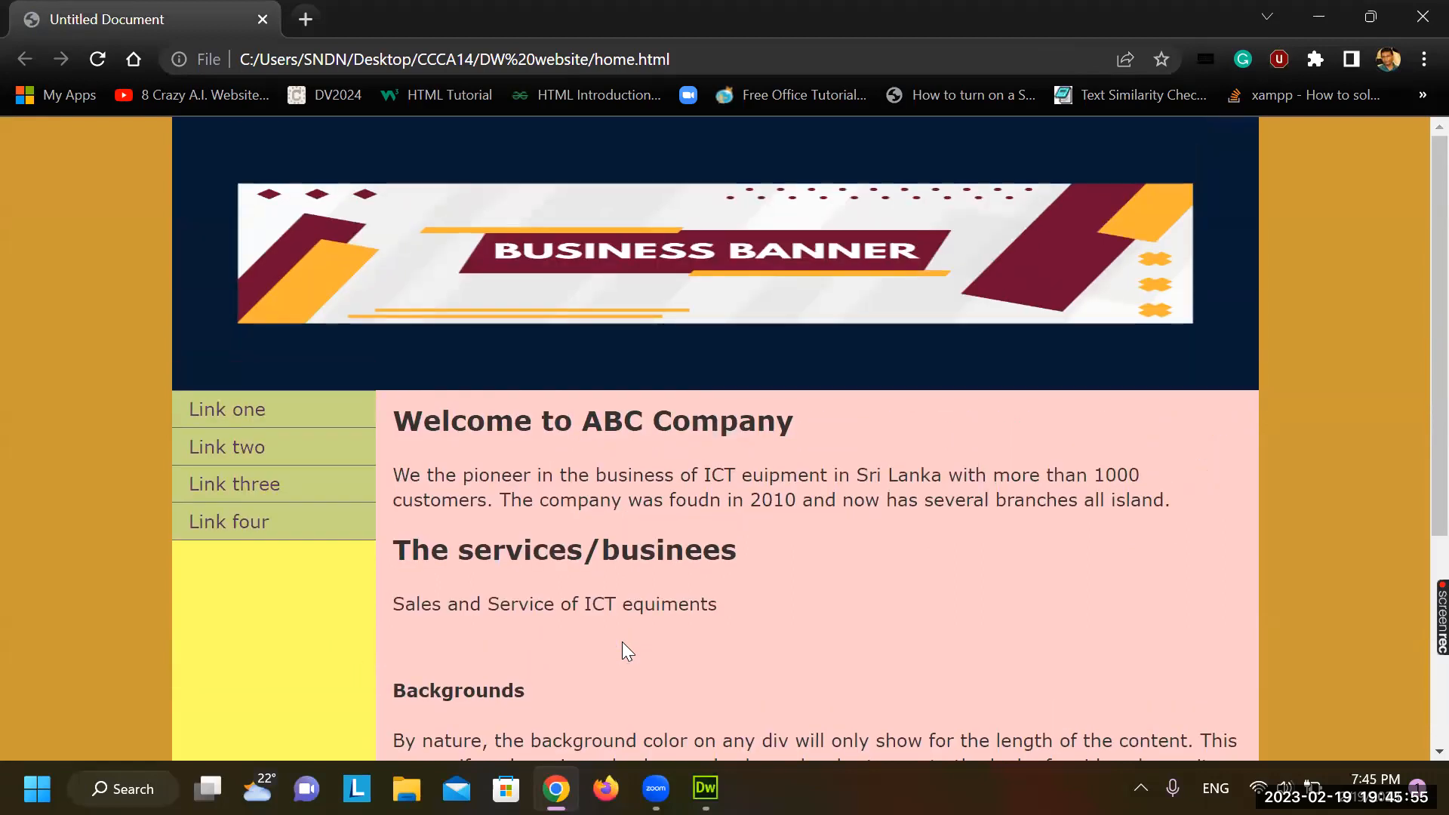
pyautogui.scroll(-3, 622, 642)
pyautogui.scroll(3, 622, 641)
# Scroll the Chrome preview, select the main column text, then close the browser
pyautogui.scroll(-1, 1134, 417)
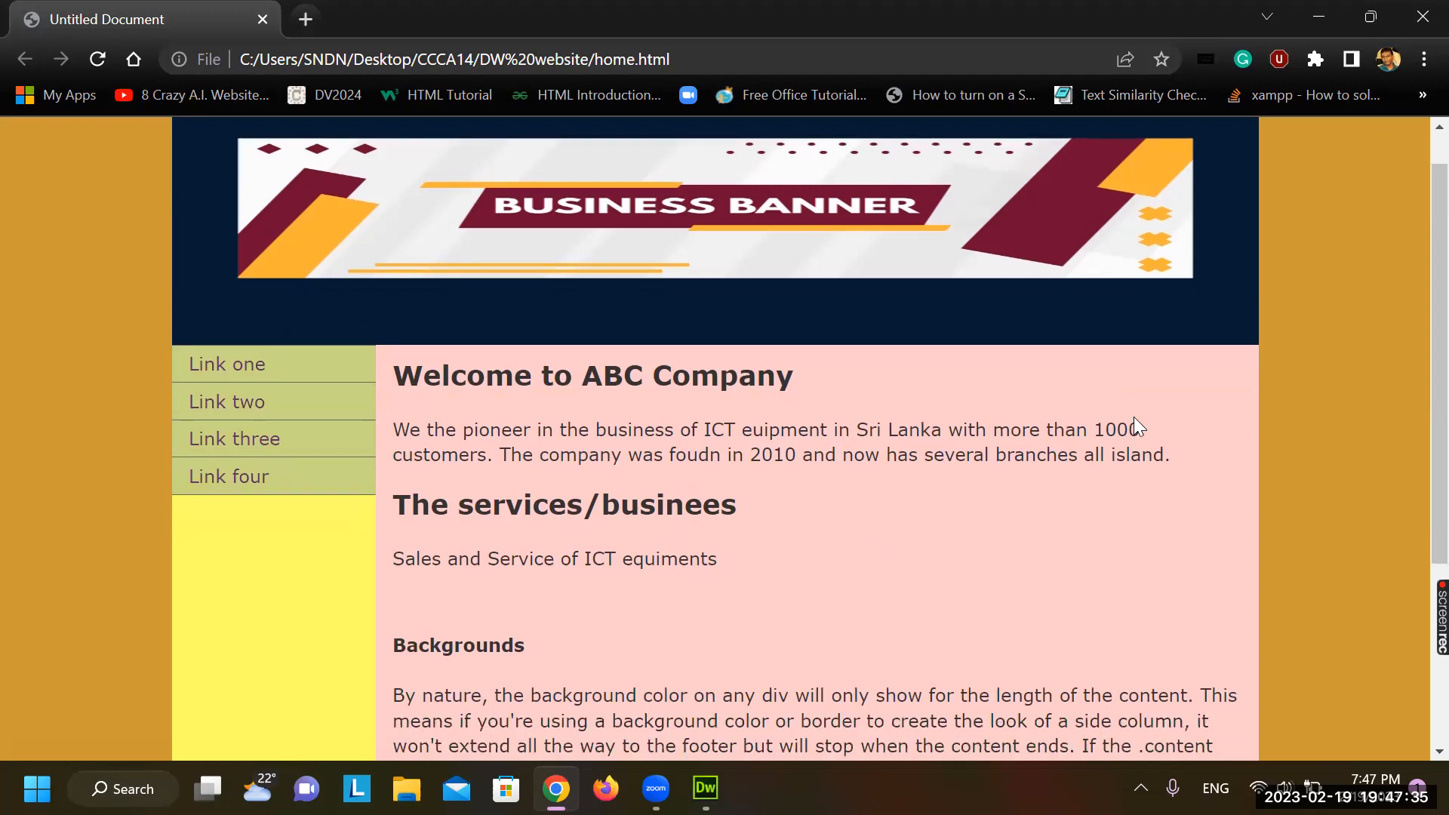
pyautogui.scroll(-3, 1134, 417)
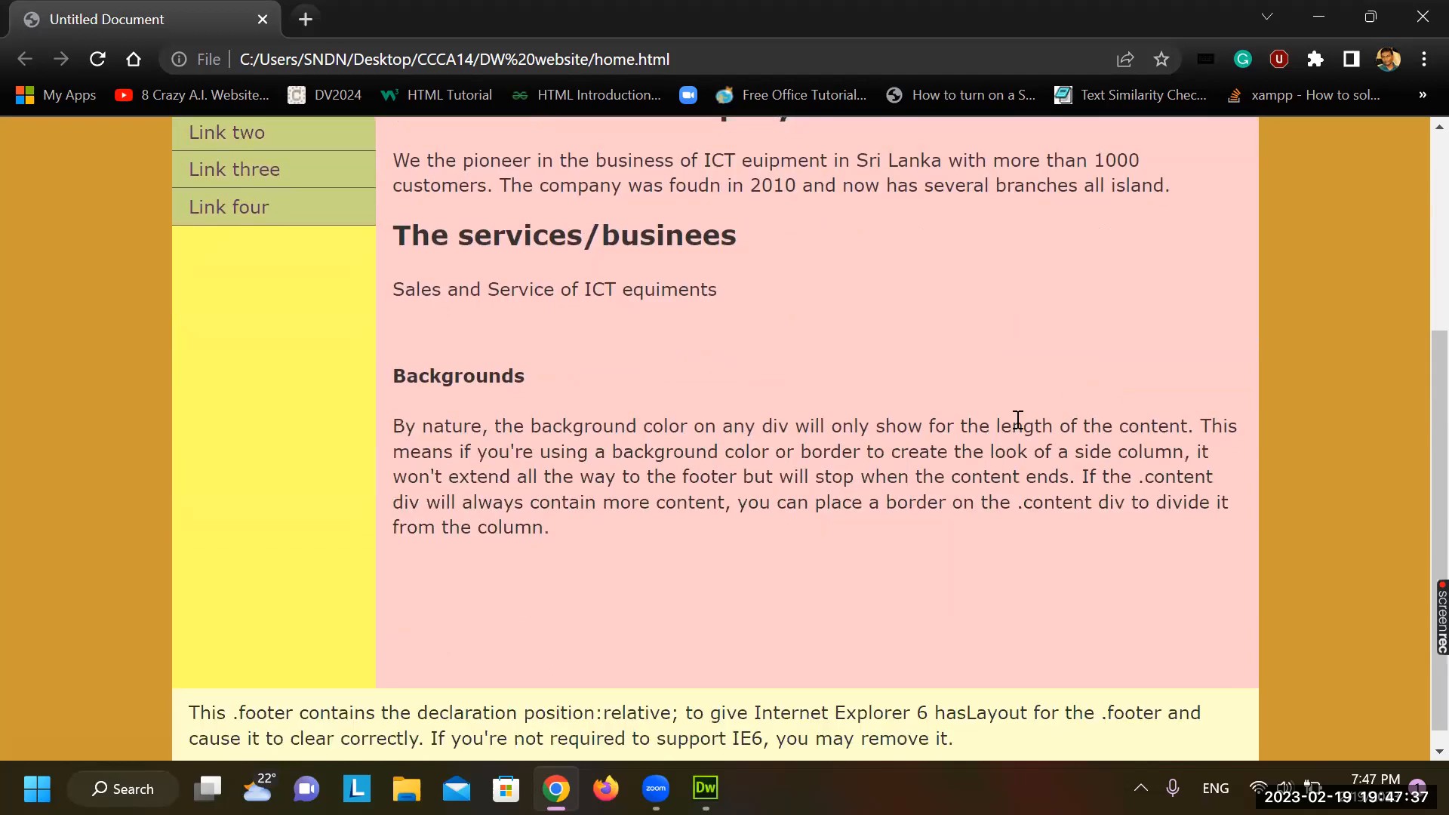
pyautogui.scroll(3, 893, 510)
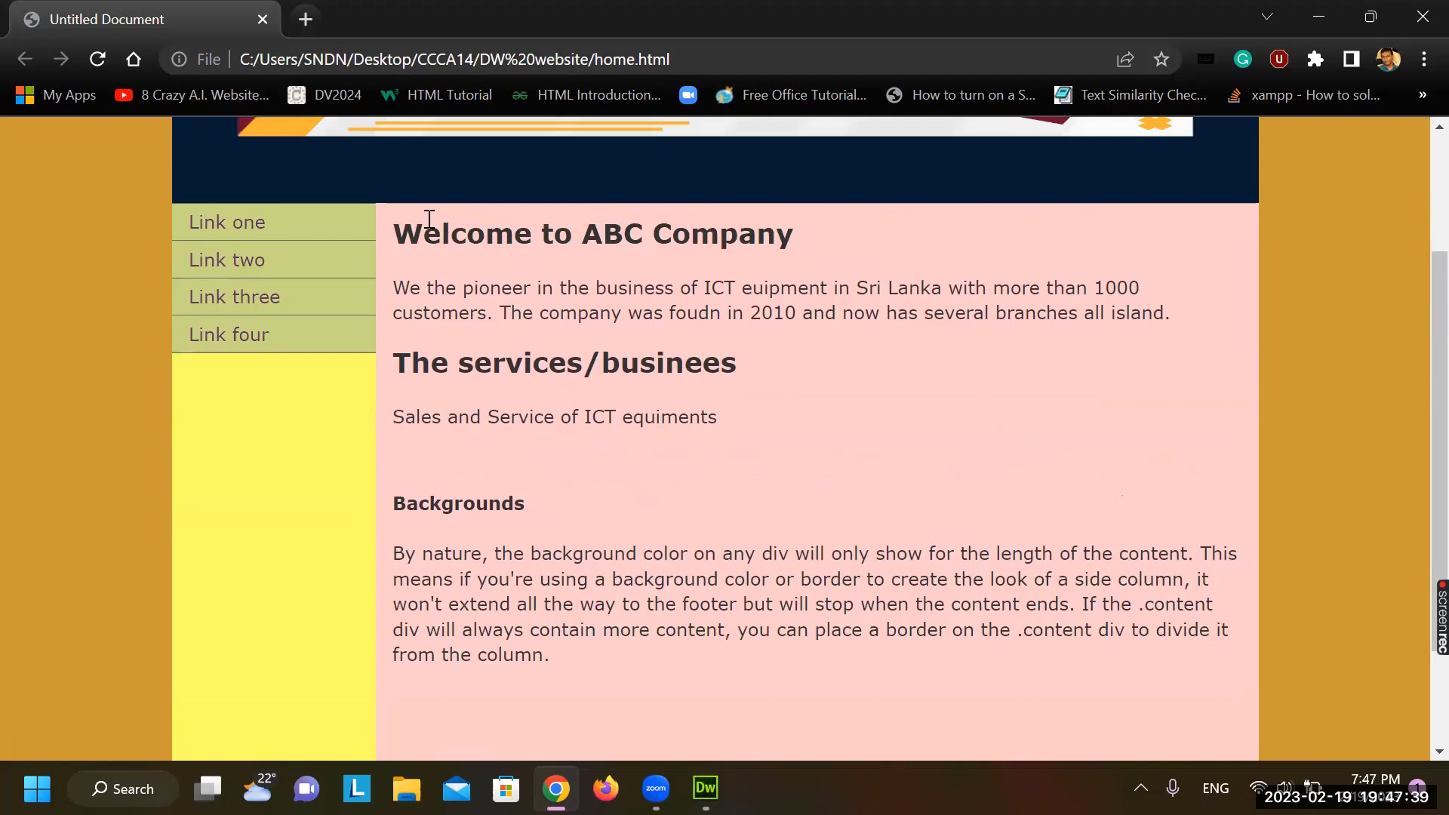
pyautogui.moveTo(406, 226); pyautogui.dragTo(710, 645)
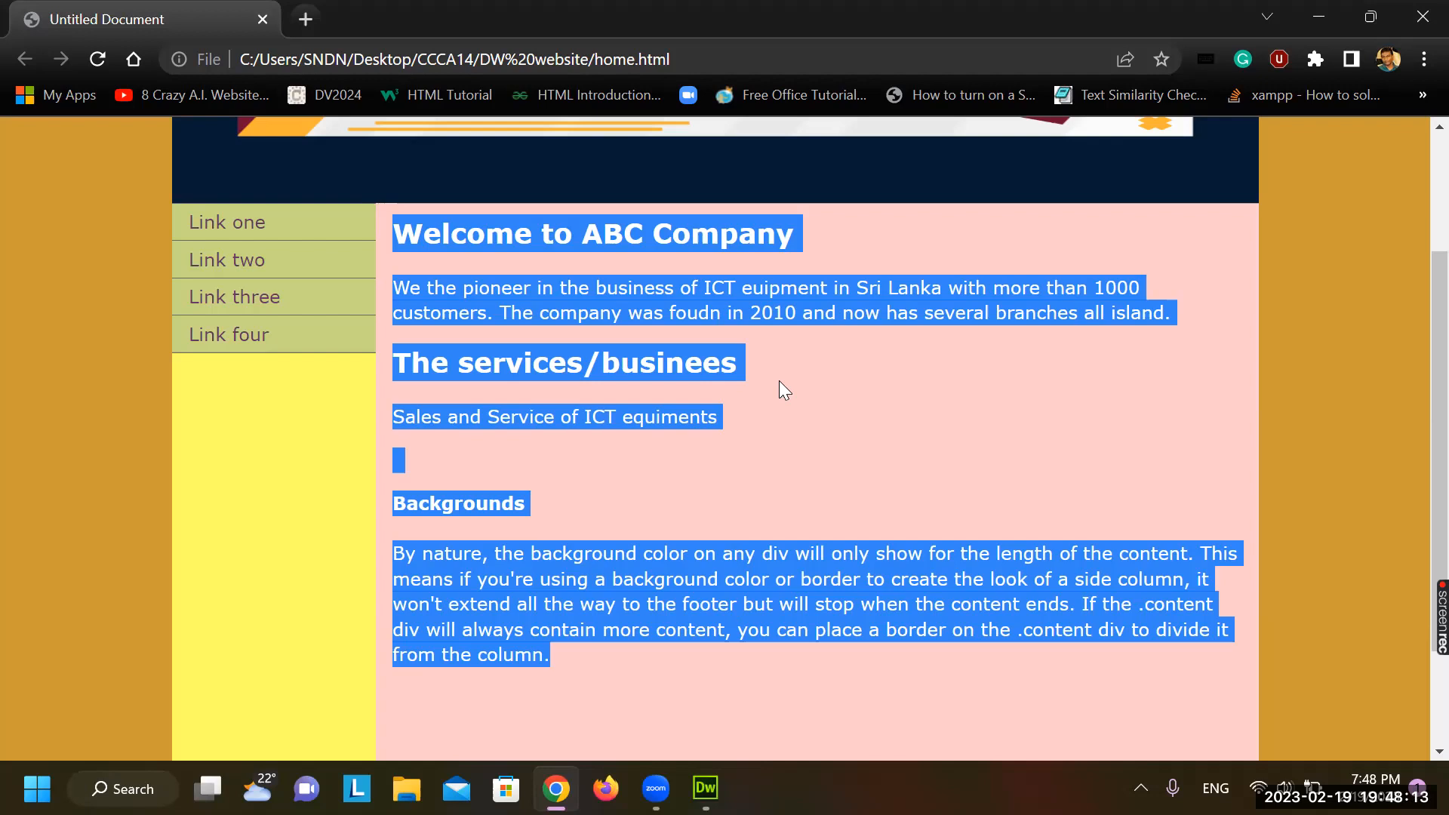
pyautogui.click(1414, 29)
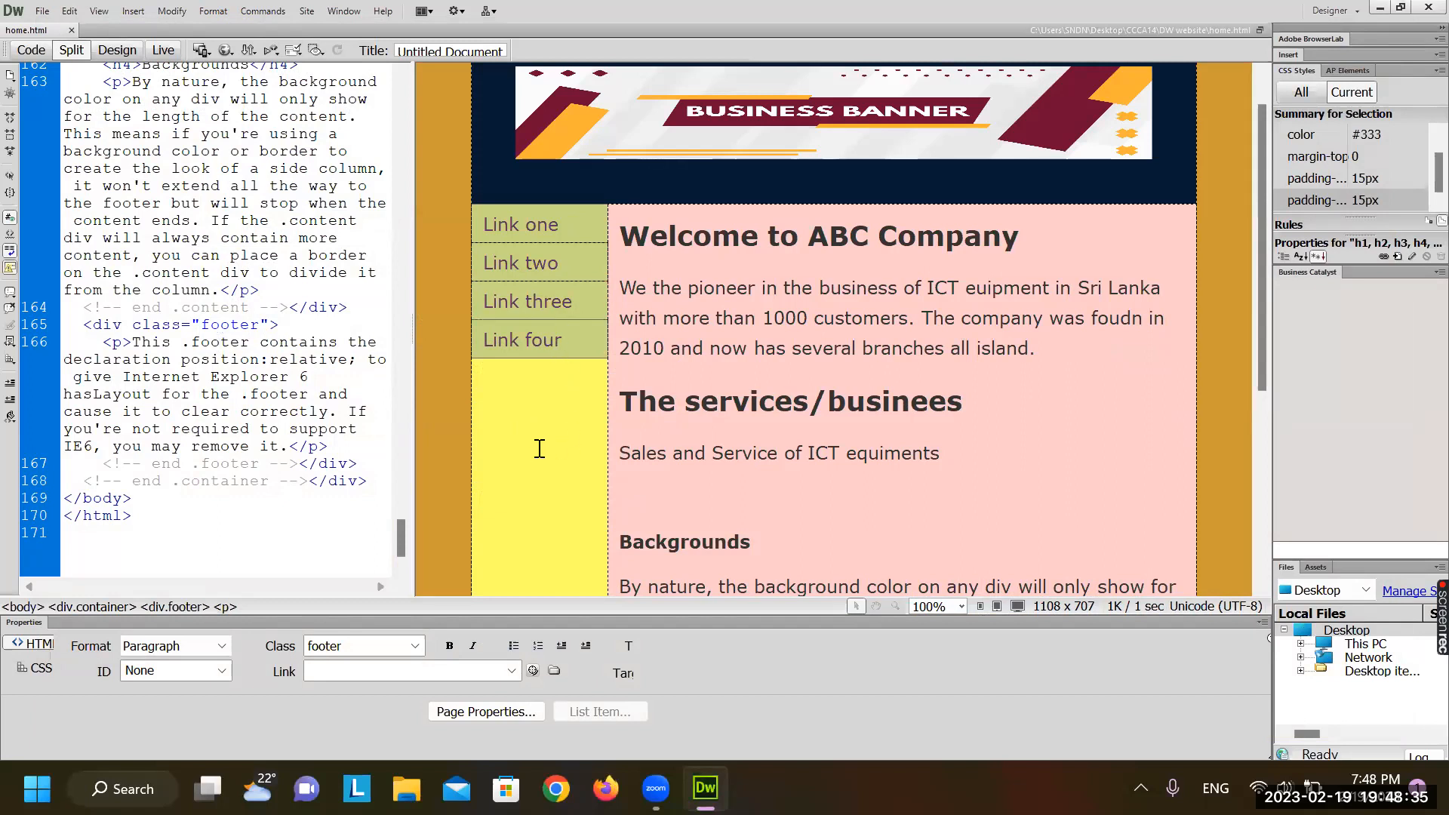
# Jump to the Link three code and widen the Split-view code area
pyautogui.click(485, 309)
pyautogui.scroll(-4, 279, 381)
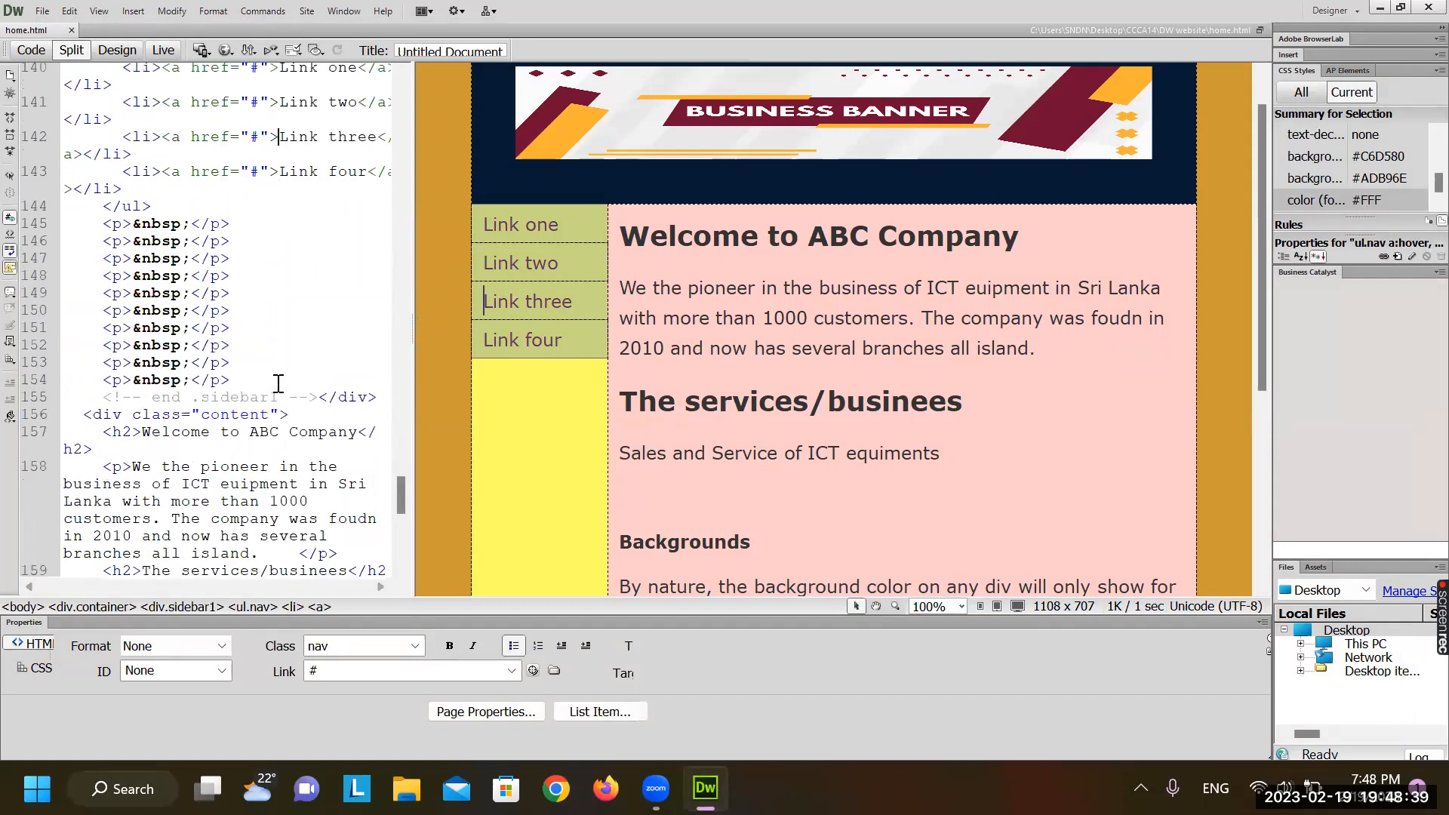
pyautogui.scroll(5, 278, 382)
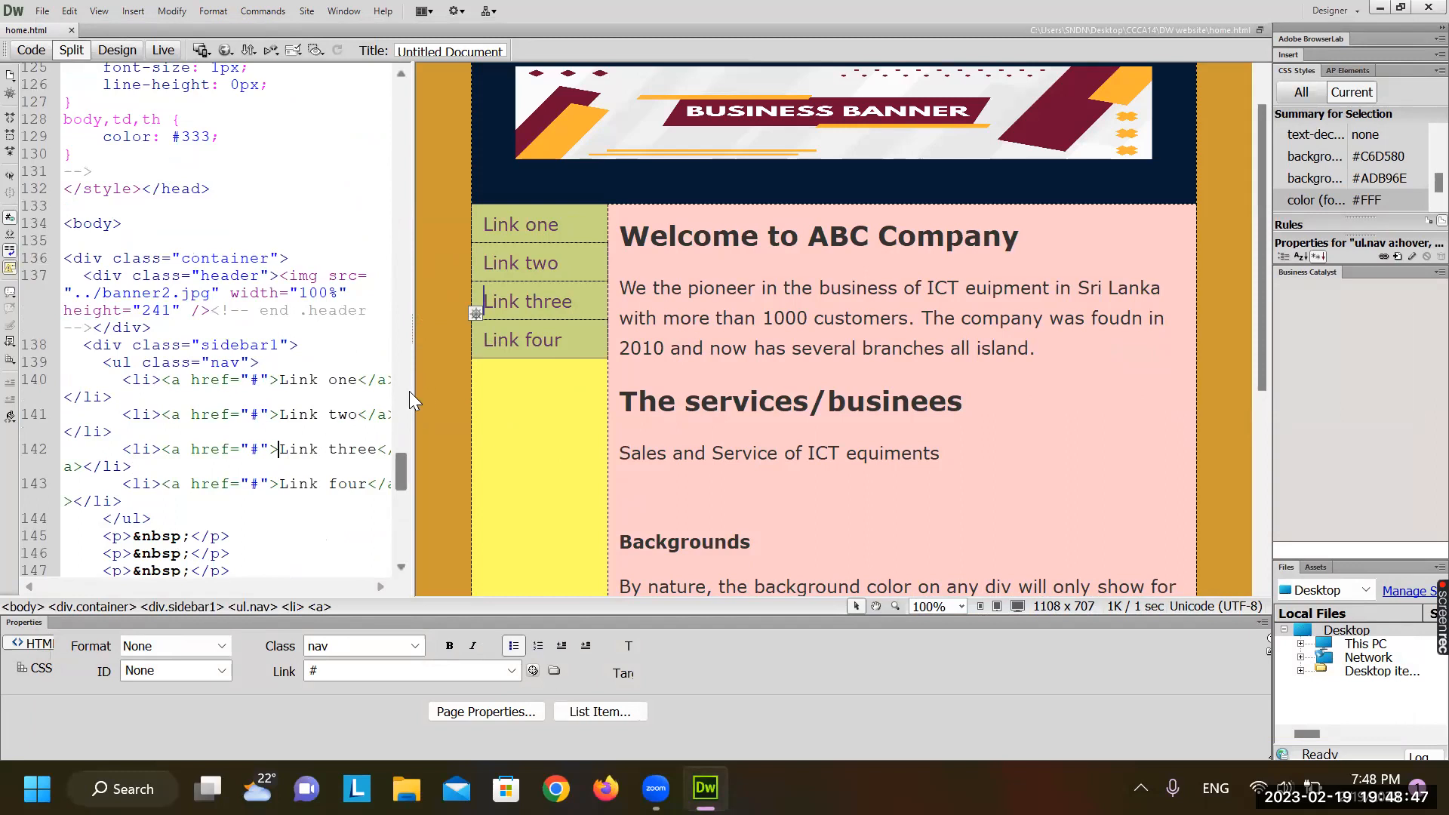
pyautogui.moveTo(414, 391); pyautogui.dragTo(572, 409)
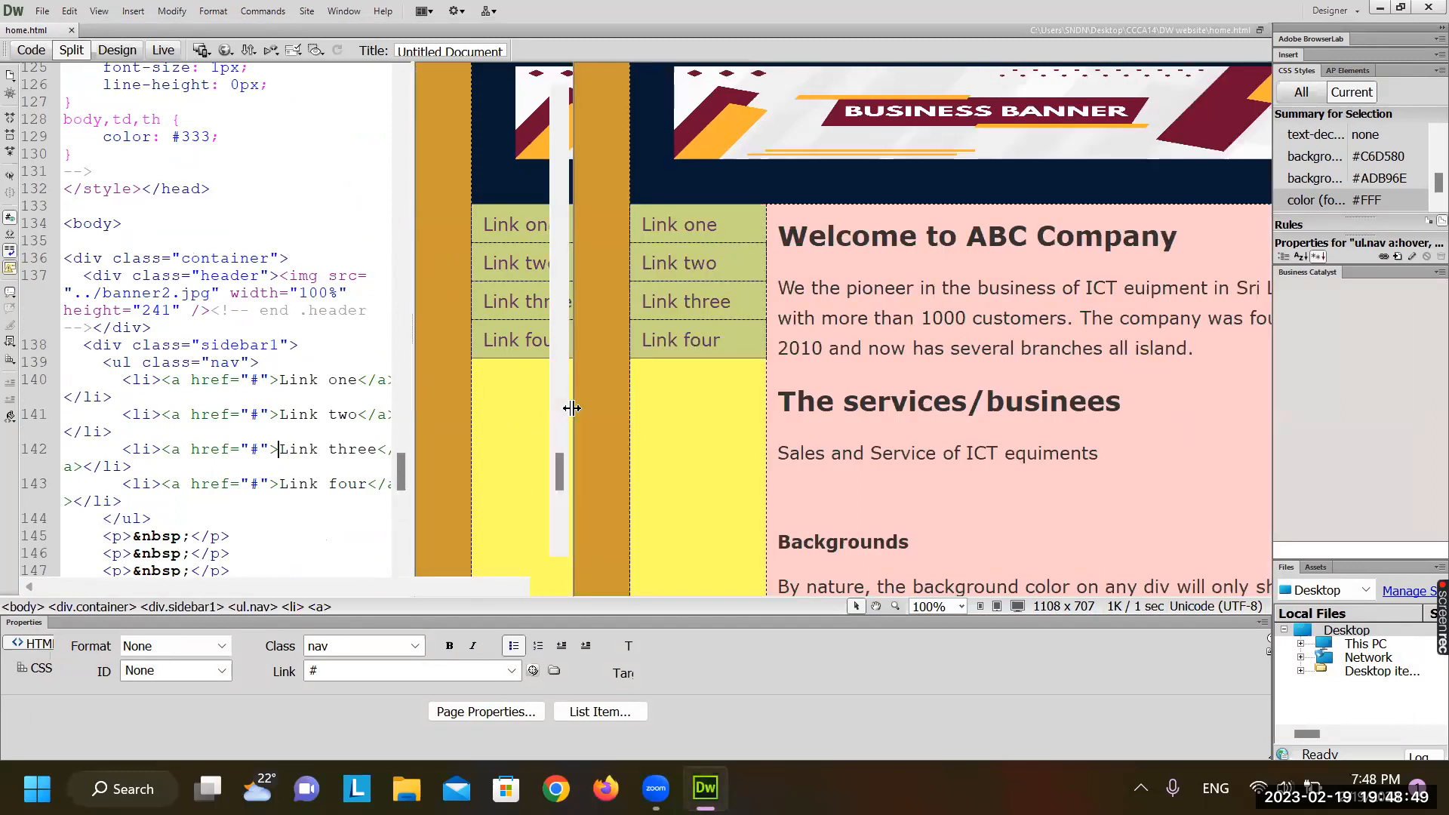
# Select the Link four line in Code view, leaving the caret at its end
pyautogui.click(674, 301)
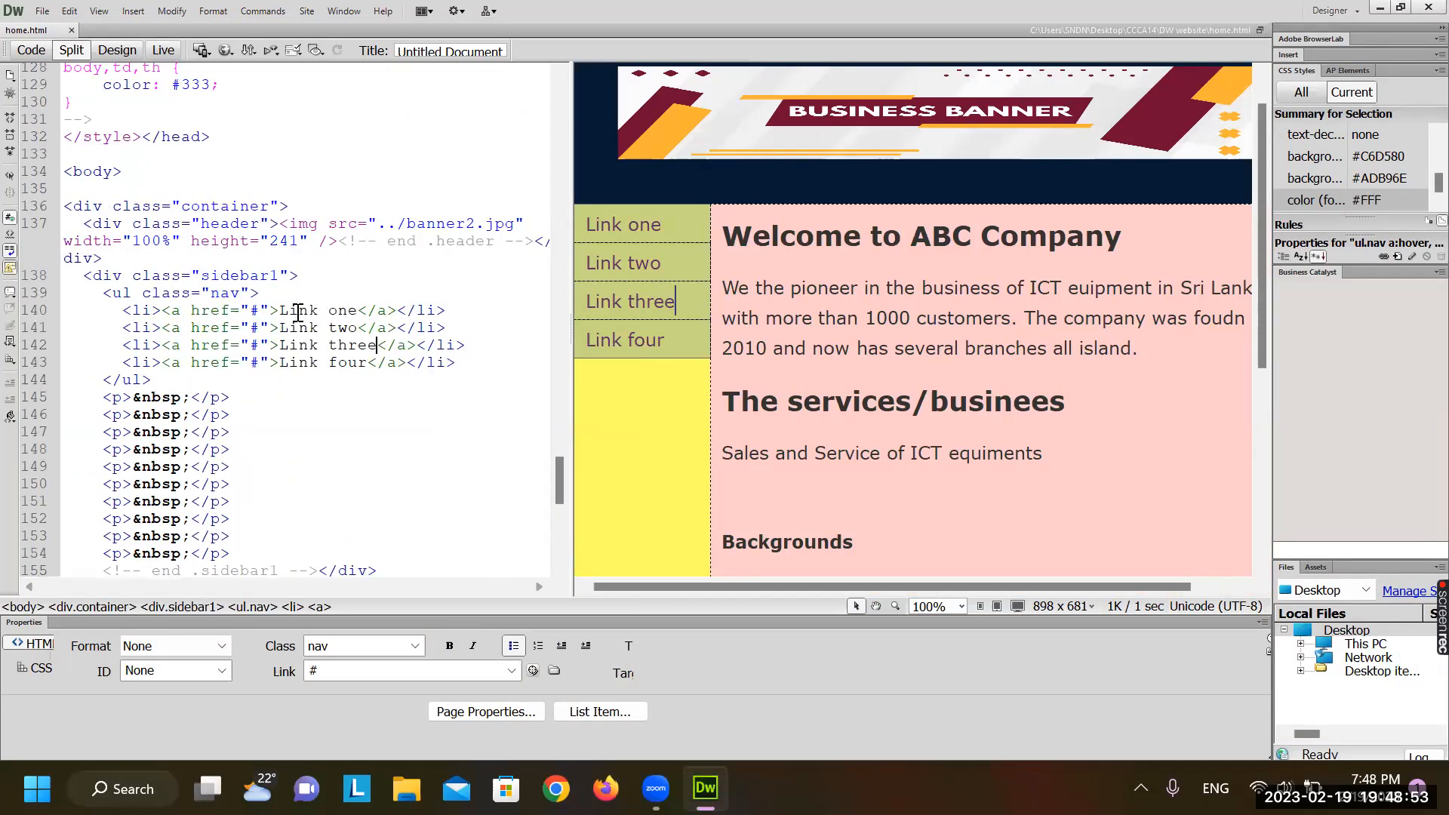
pyautogui.click(298, 312)
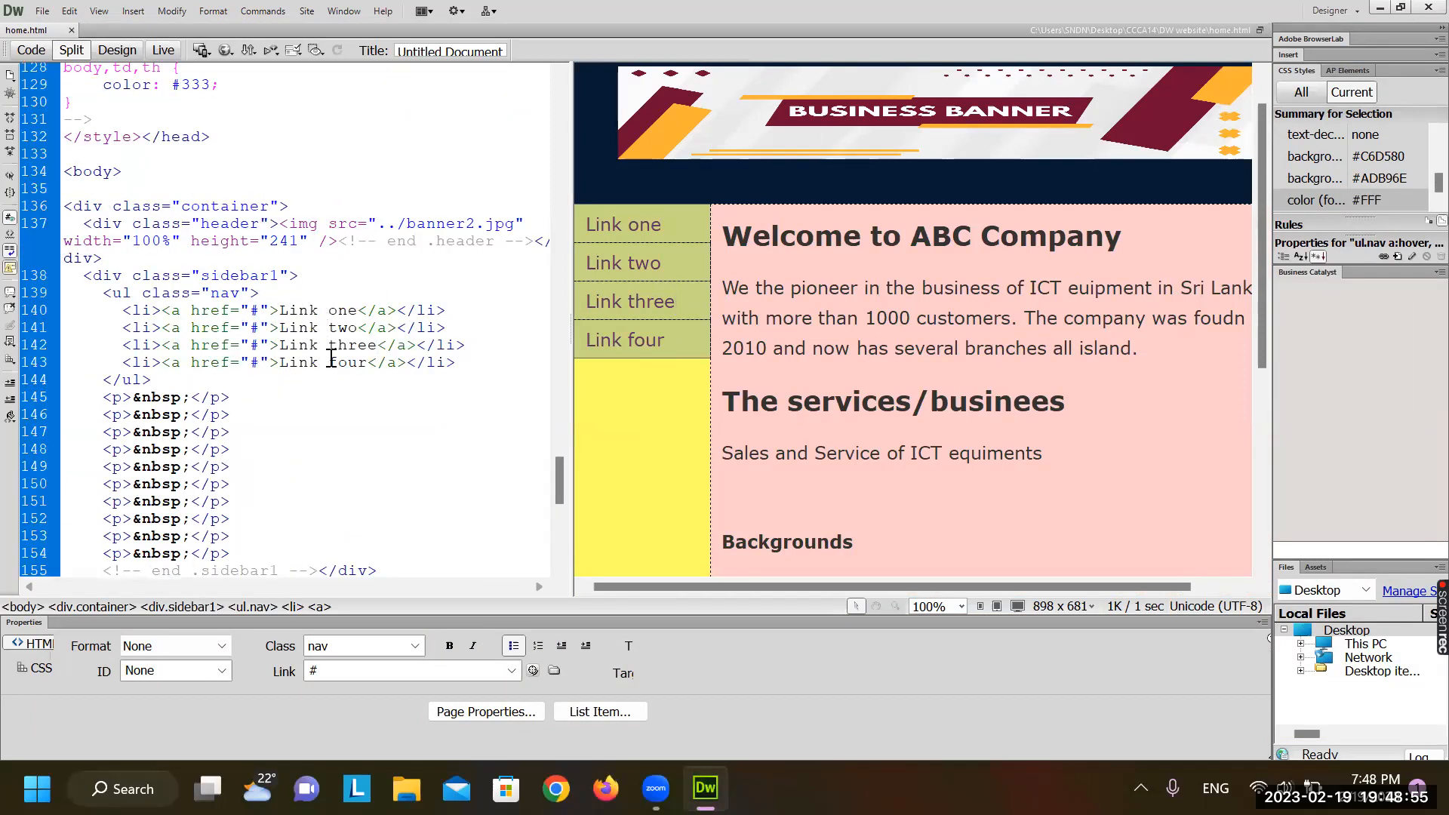
pyautogui.click(370, 363)
pyautogui.tripleClick(368, 362)
pyautogui.hotkey('ctrl', 'c')
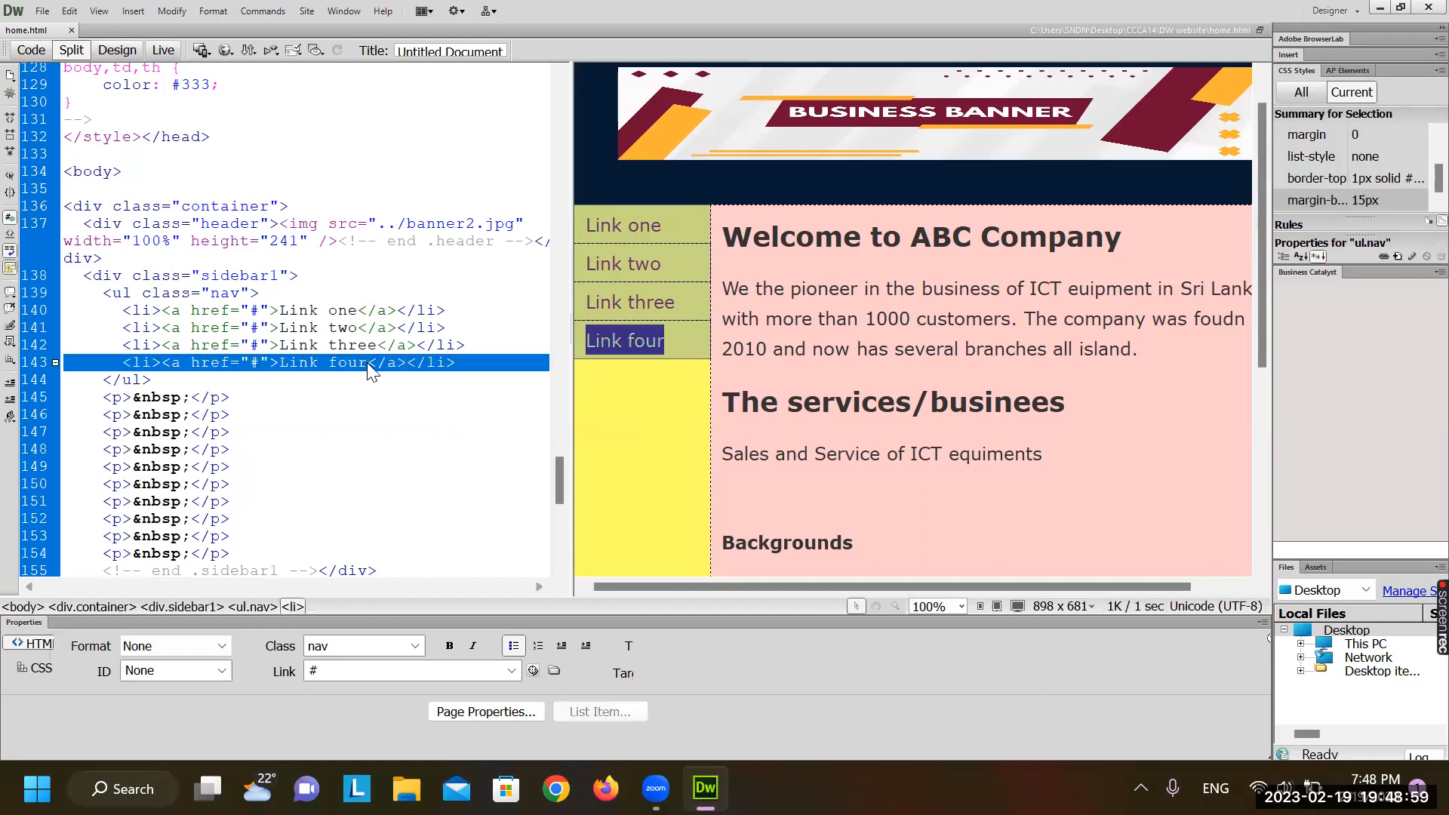
pyautogui.click(481, 363)
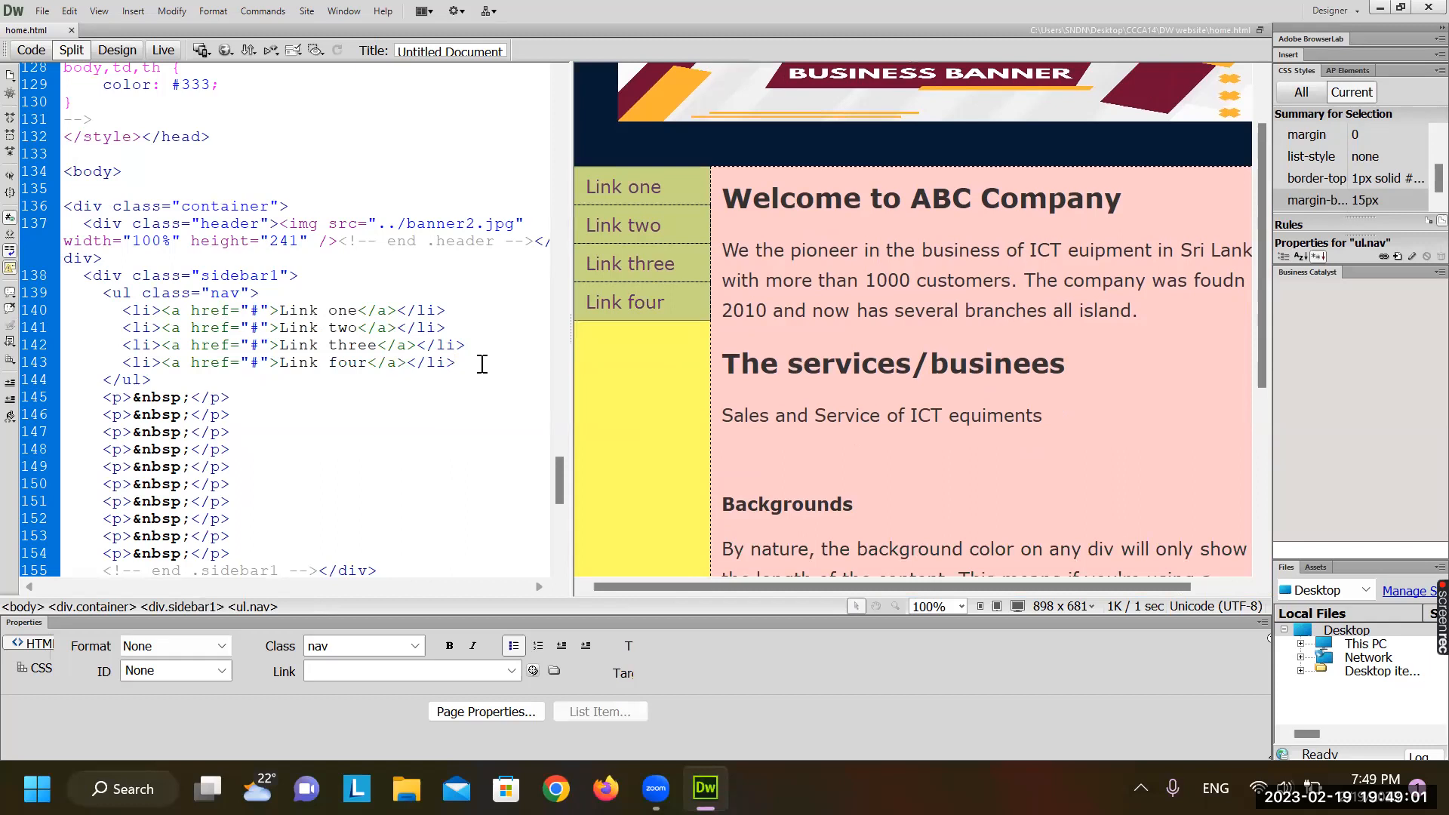
# Paste a copy of the Link four item below it, fix the indent, and change 'four' to 'five'
pyautogui.press('Return')
pyautogui.hotkey('ctrl', 'v')
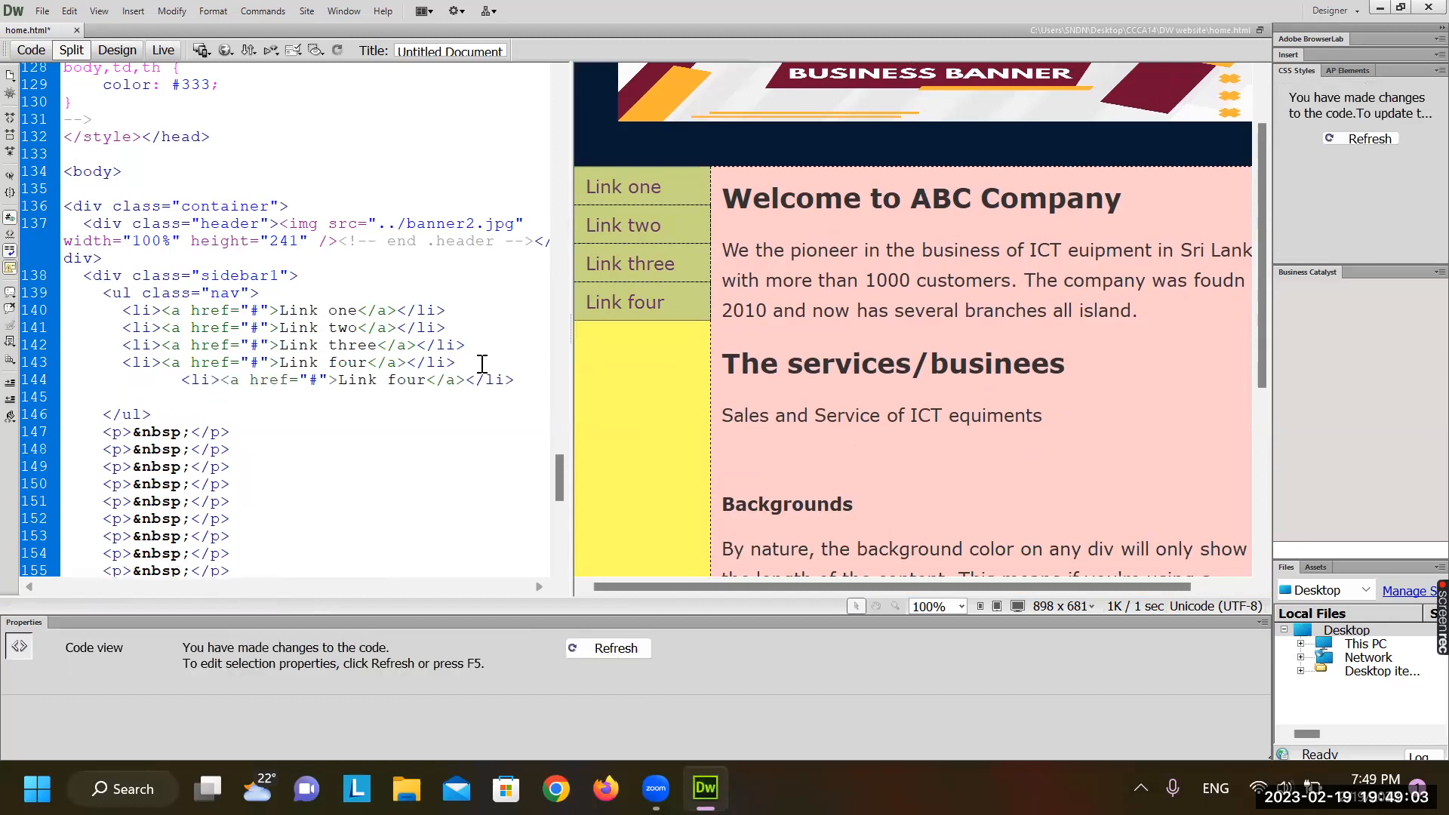
pyautogui.click(185, 374)
pyautogui.press('BackSpace')
pyautogui.press('BackSpace')
pyautogui.press('BackSpace')
pyautogui.press('BackSpace')
pyautogui.press('BackSpace')
pyautogui.press('BackSpace')
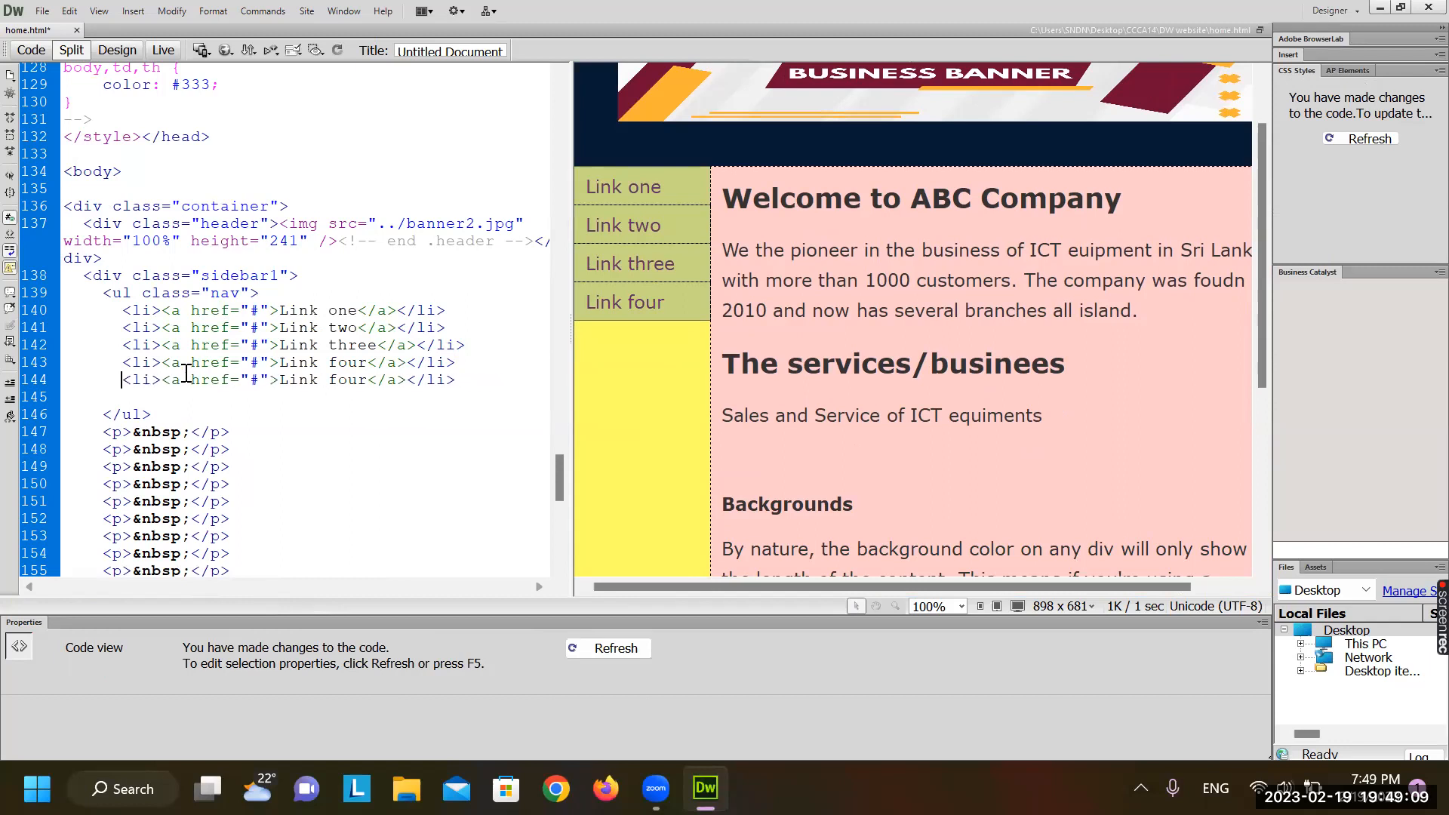
pyautogui.tripleClick(186, 374)
pyautogui.doubleClick(340, 379)
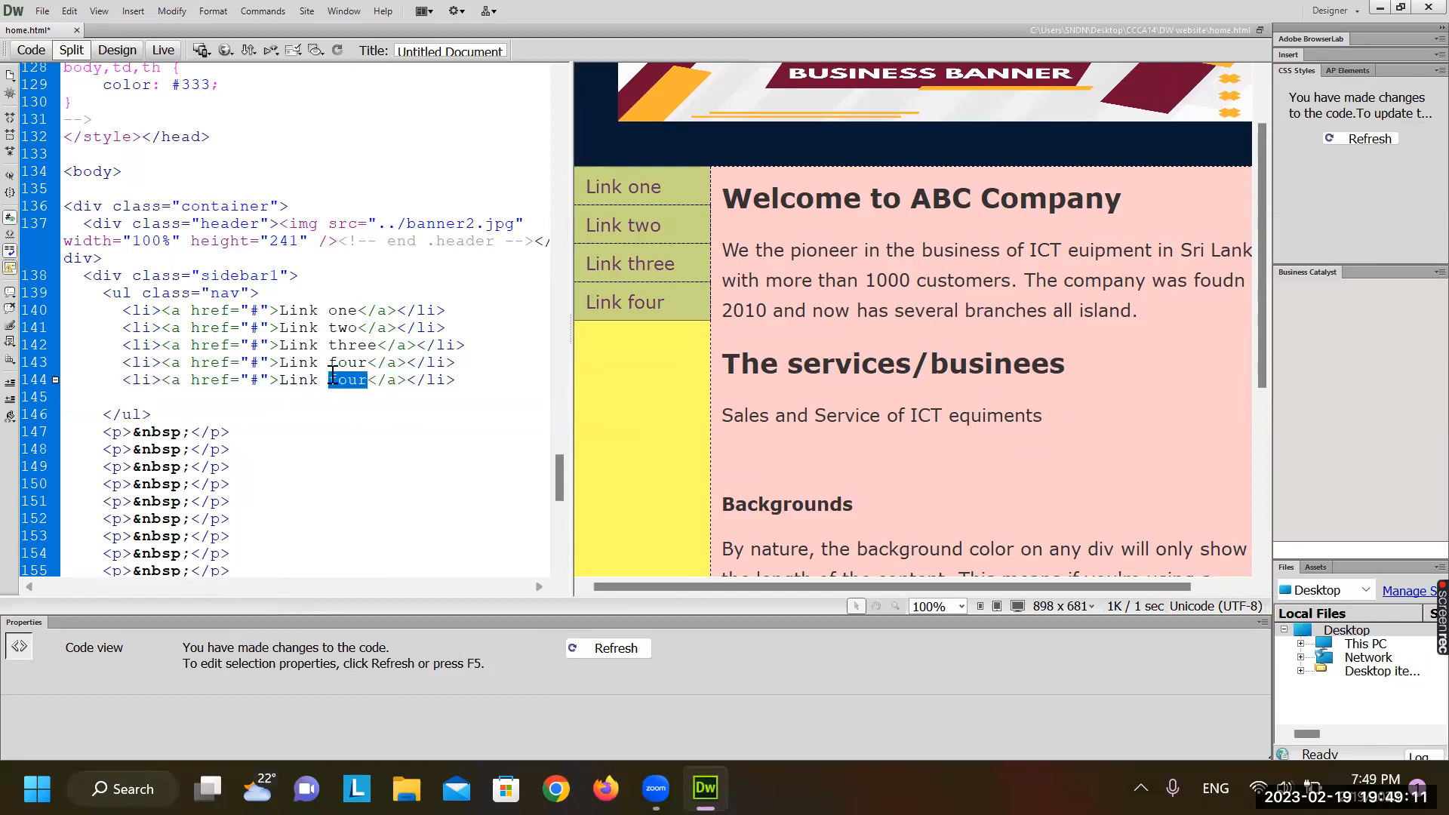
pyautogui.write('five')
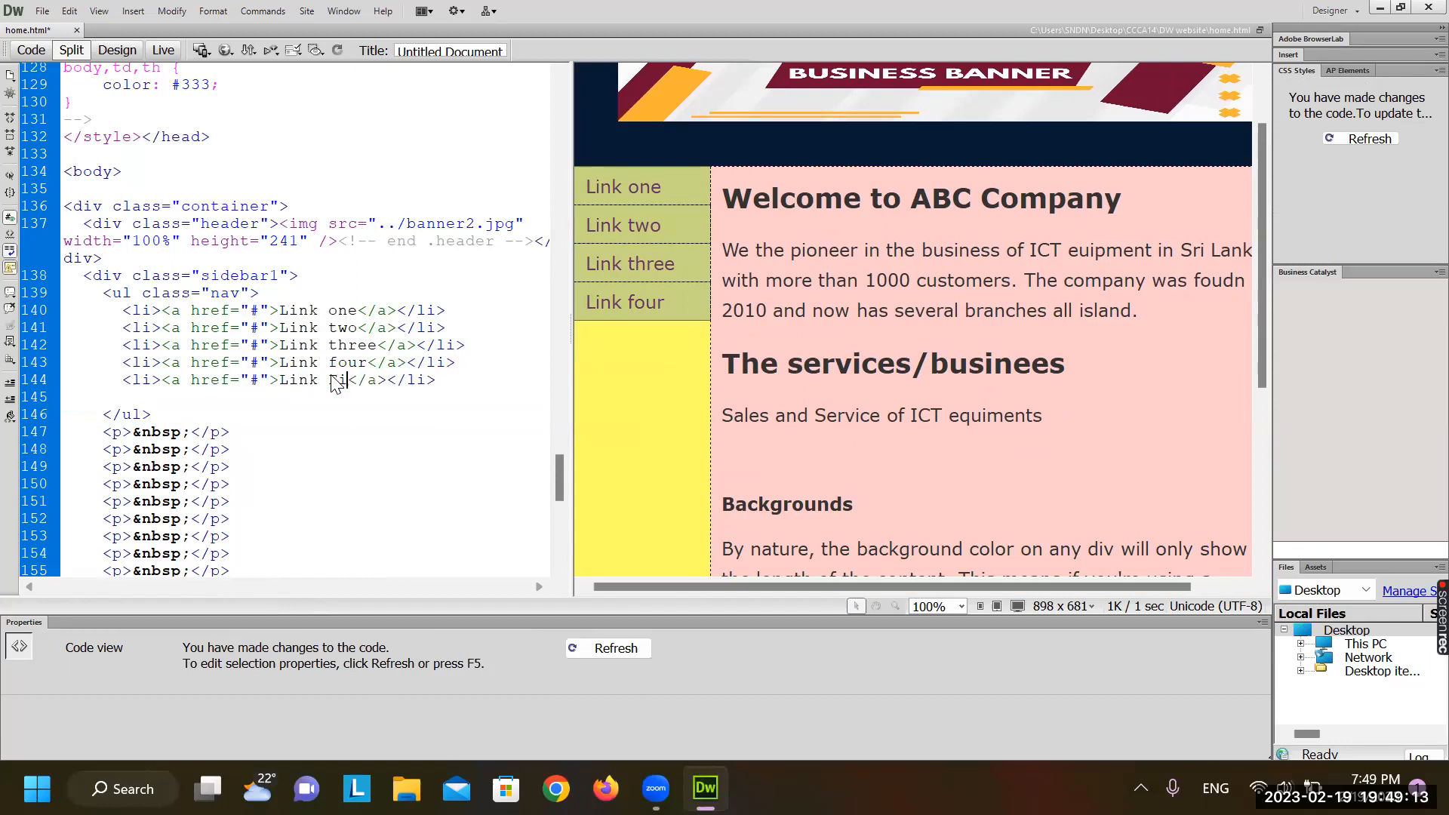
# Refresh Design view and delete the empty line after Link Five
pyautogui.click(663, 378)
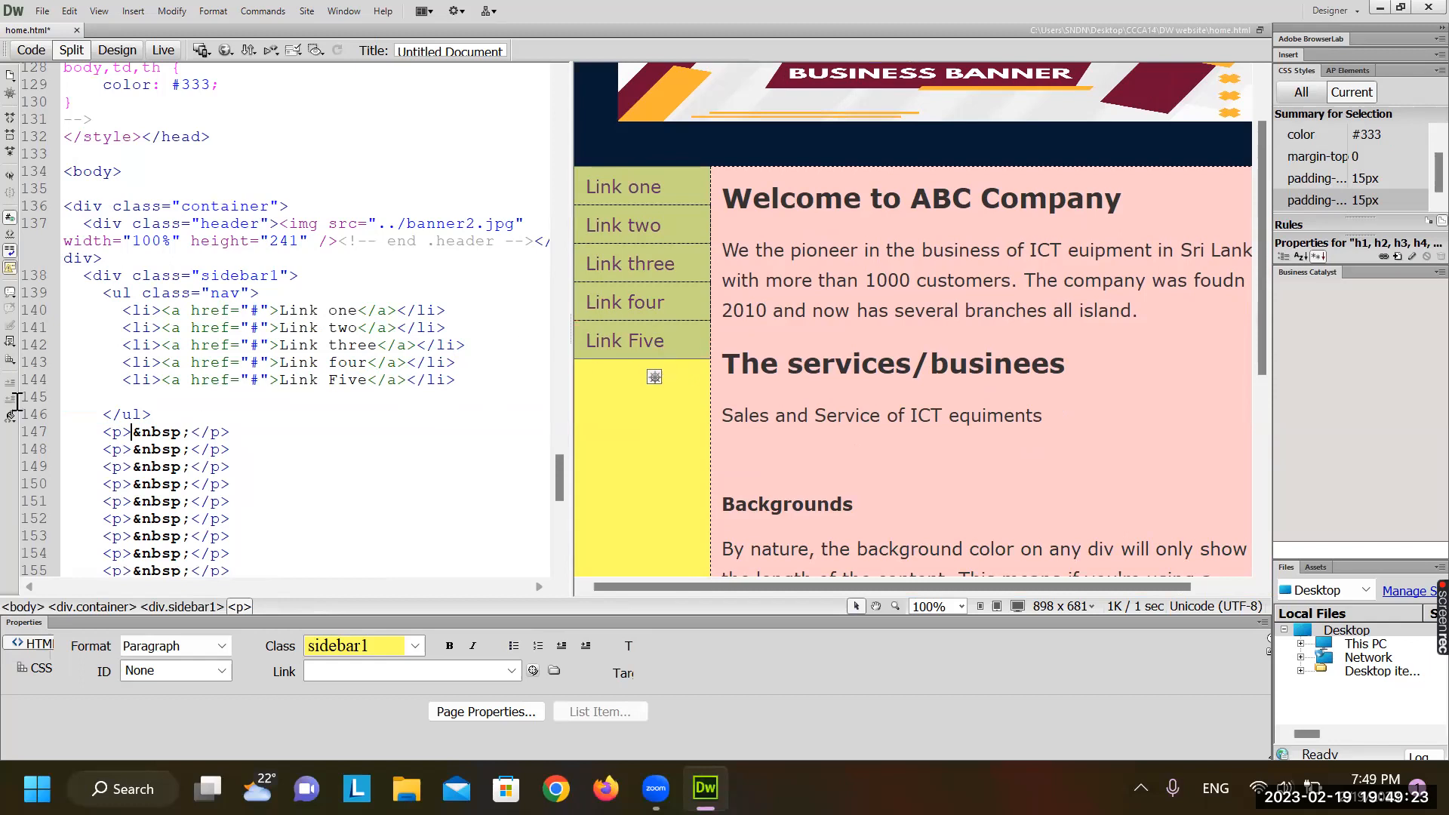
pyautogui.click(95, 403)
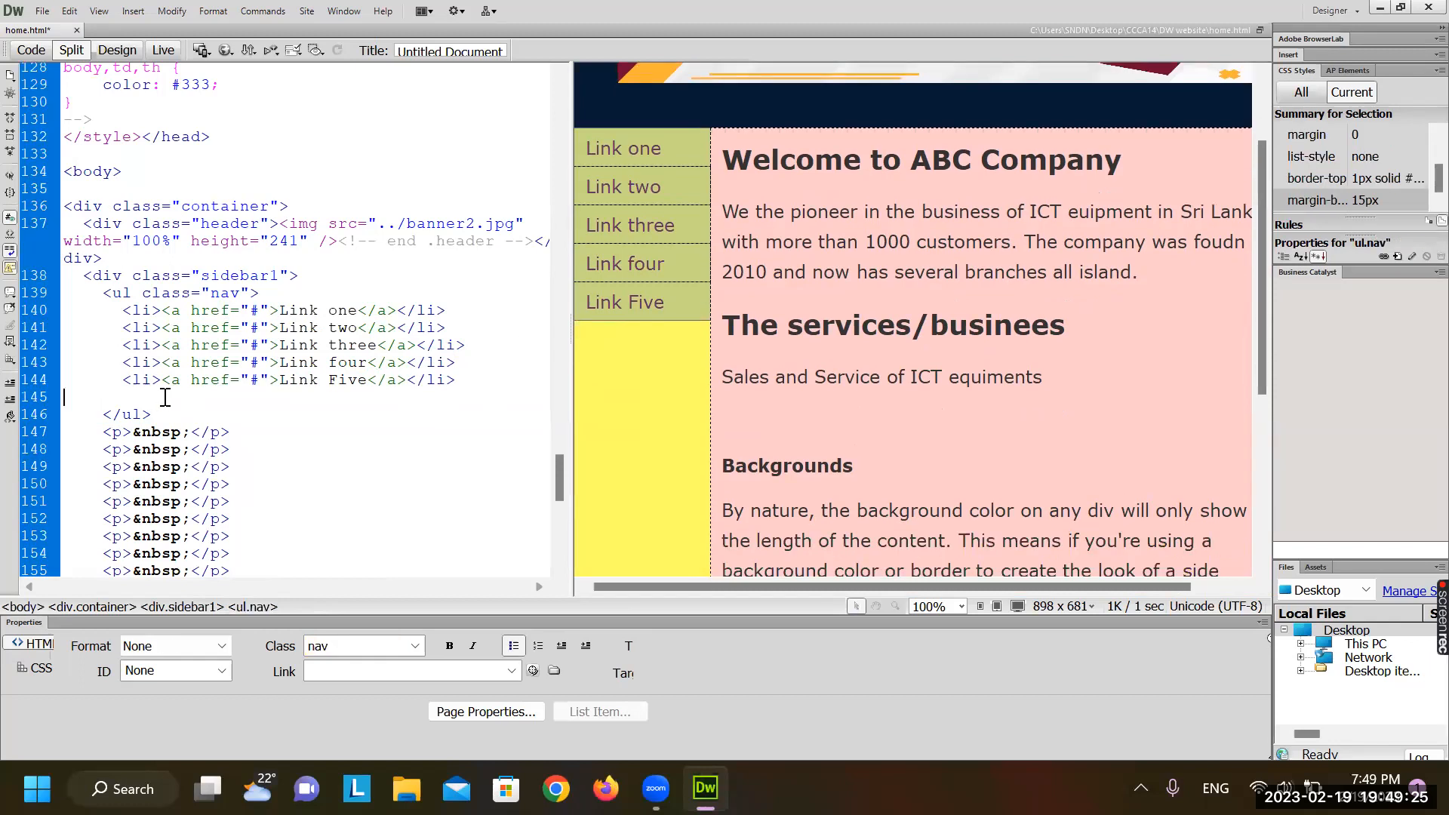
pyautogui.press('BackSpace')
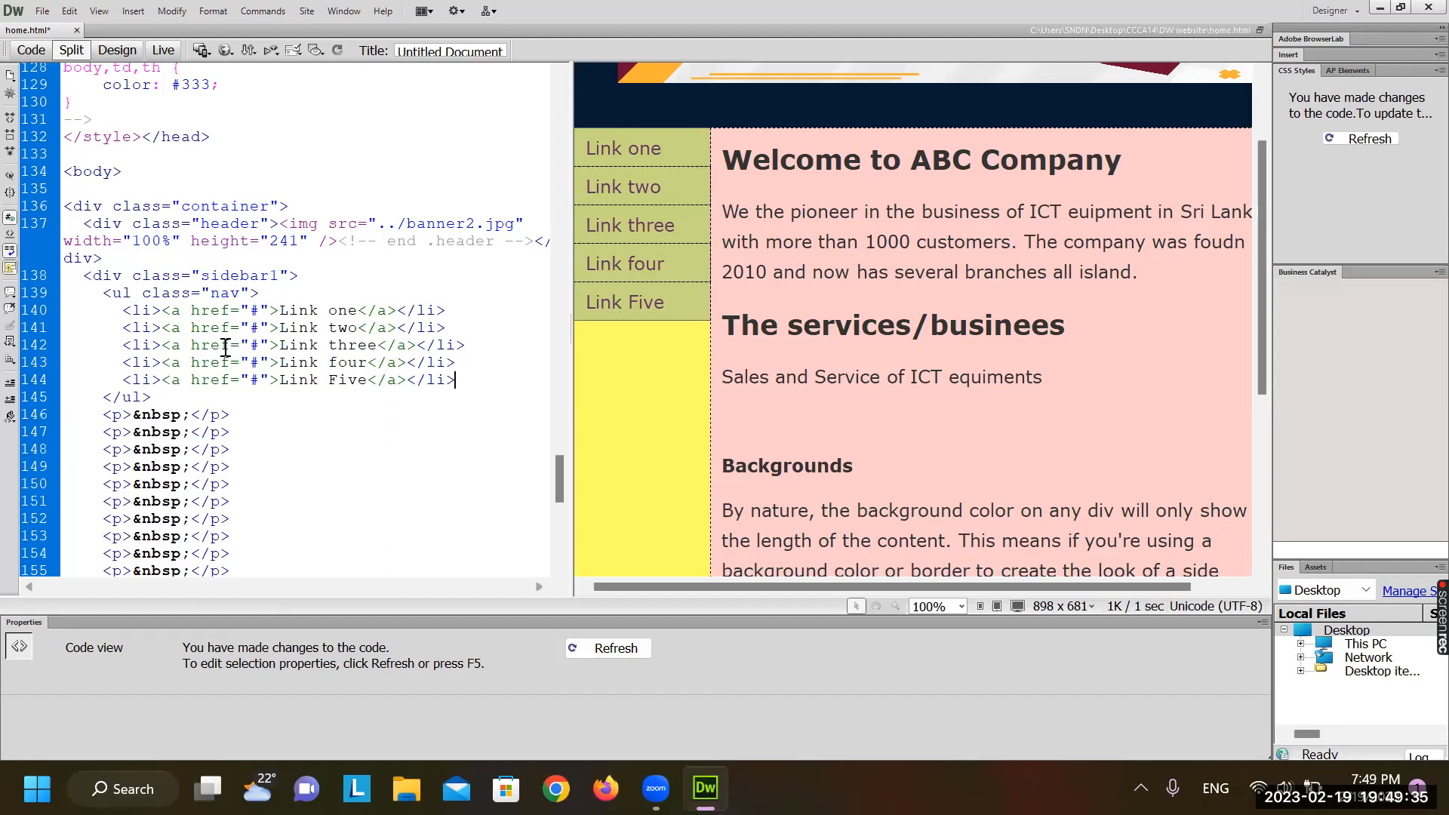
# Replace the Link one text with 'G' in the first sidebar item
pyautogui.click(654, 148)
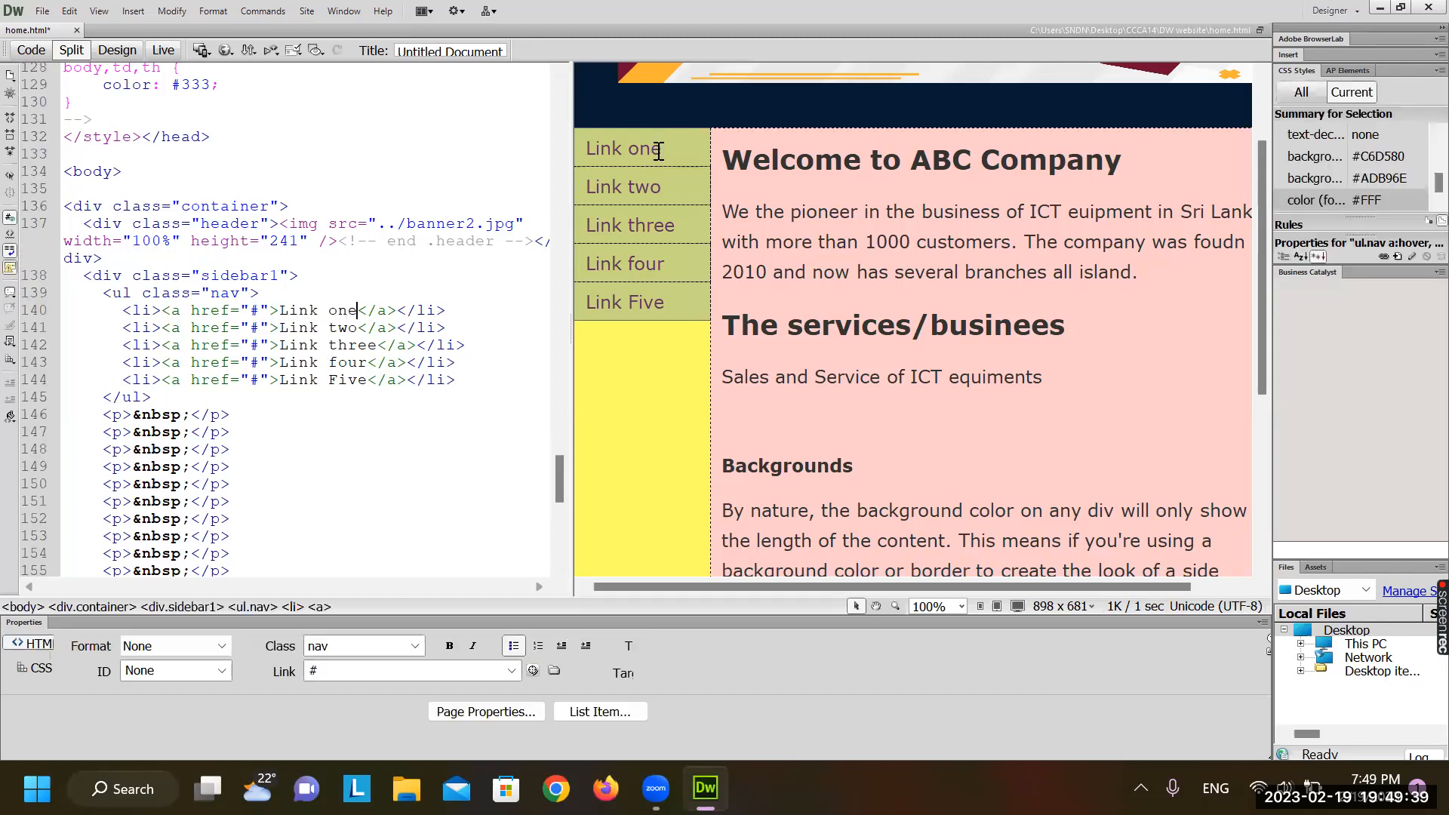
pyautogui.press('BackSpace')
pyautogui.press('BackSpace')
pyautogui.press('BackSpace')
pyautogui.press('BackSpace')
pyautogui.press('BackSpace')
pyautogui.press('BackSpace')
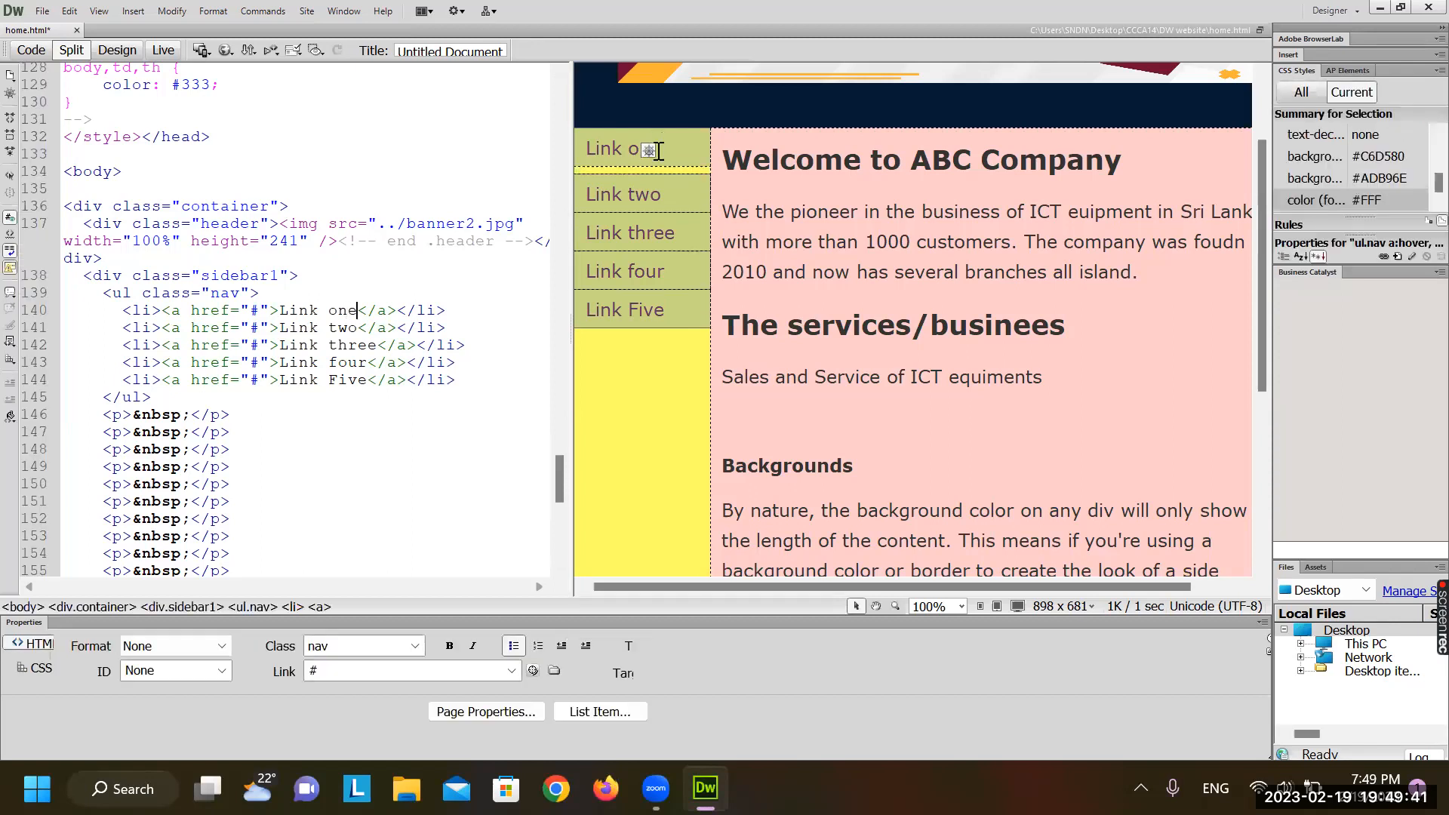
pyautogui.press('BackSpace')
pyautogui.press('BackSpace')
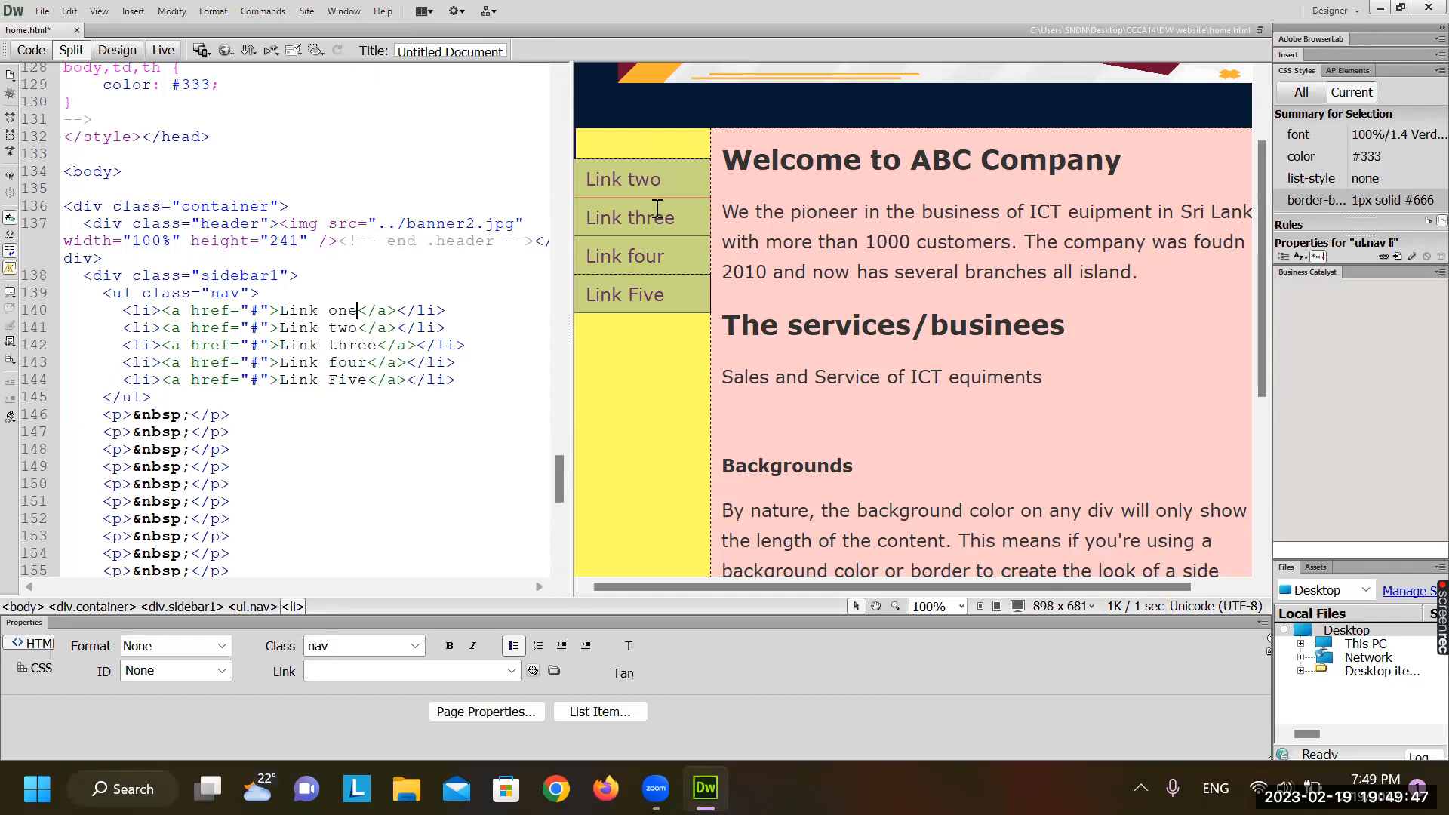
pyautogui.write('G')
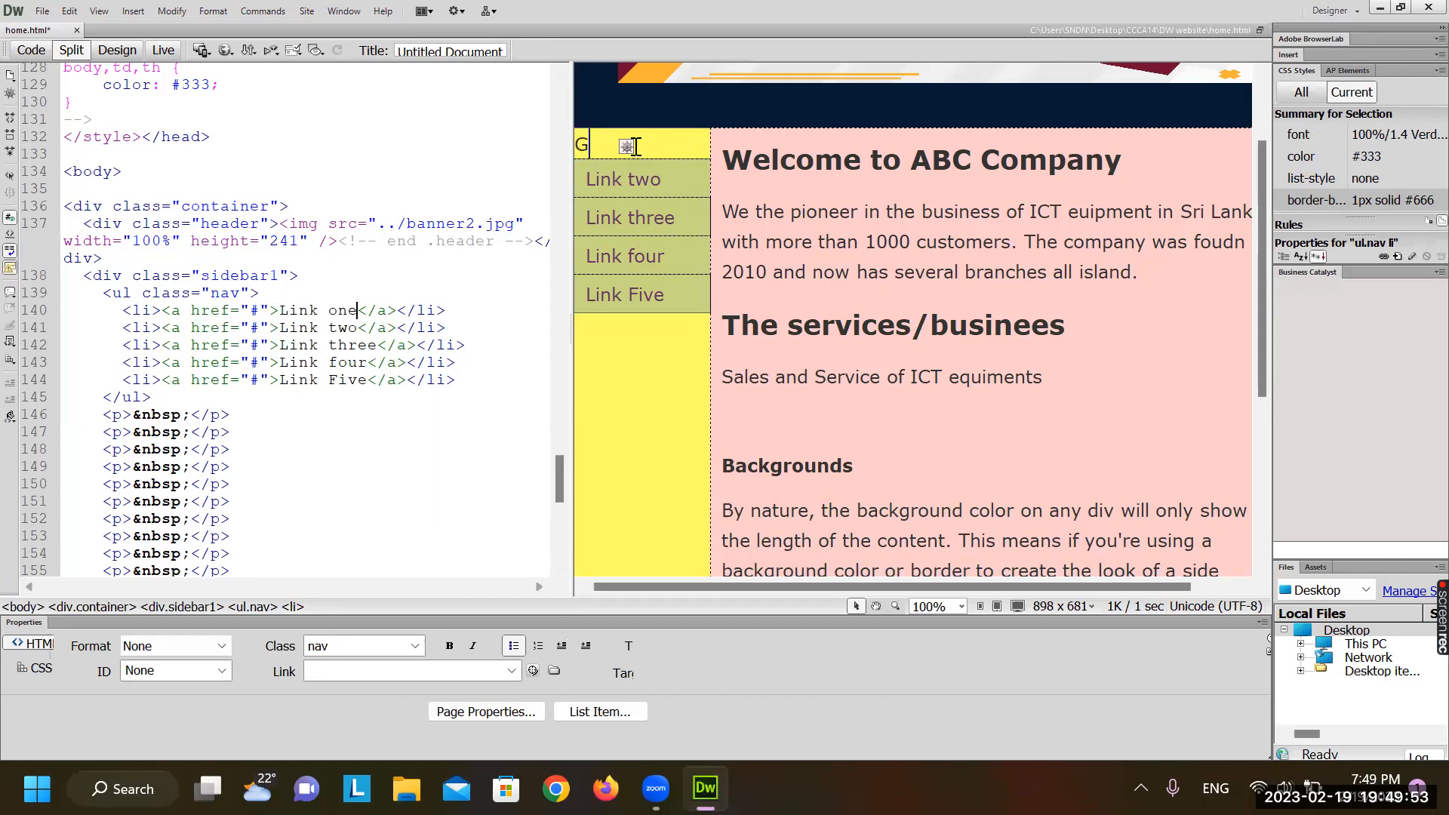
pyautogui.click(949, 242)
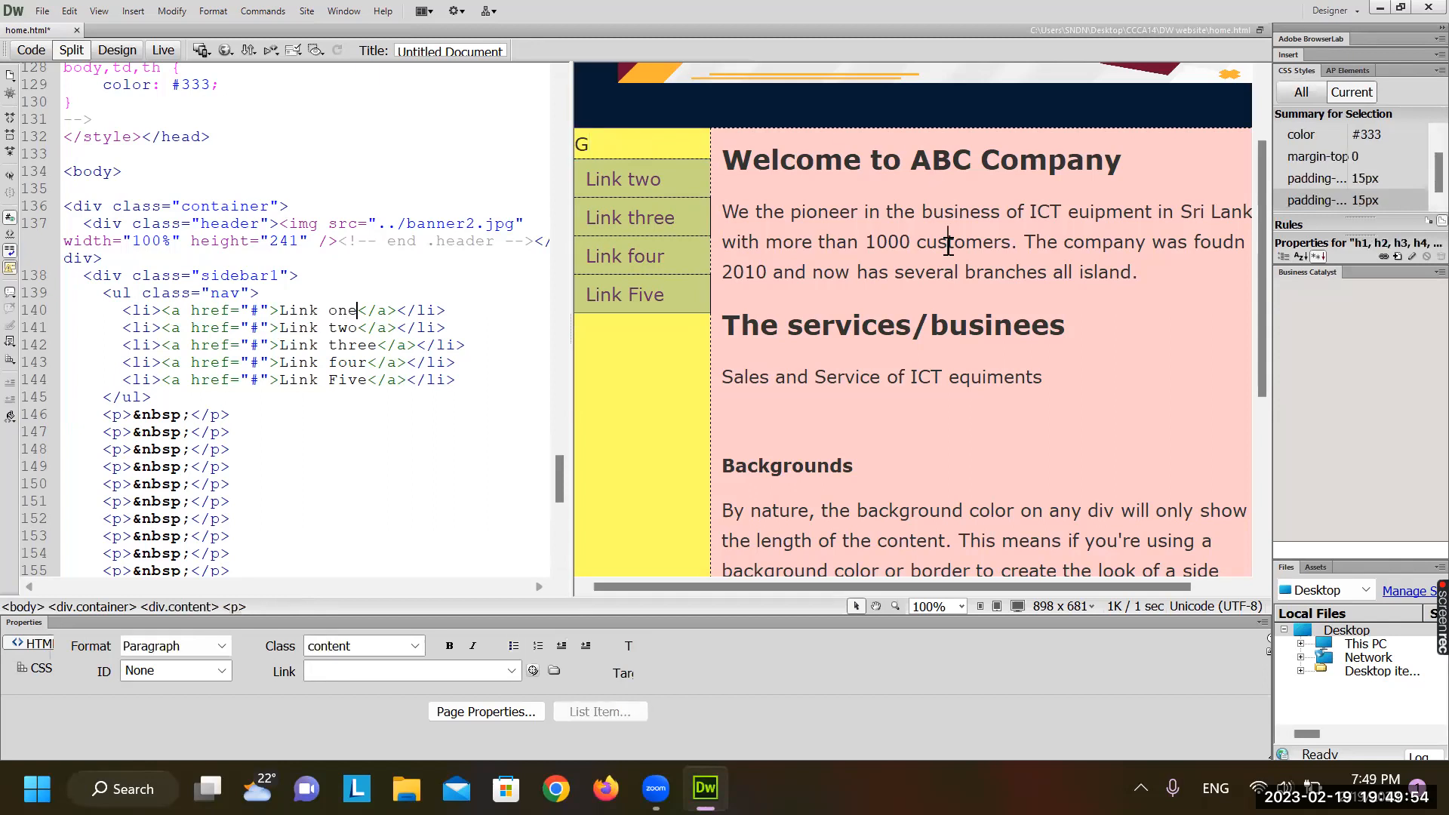
pyautogui.click(622, 179)
pyautogui.click(410, 301)
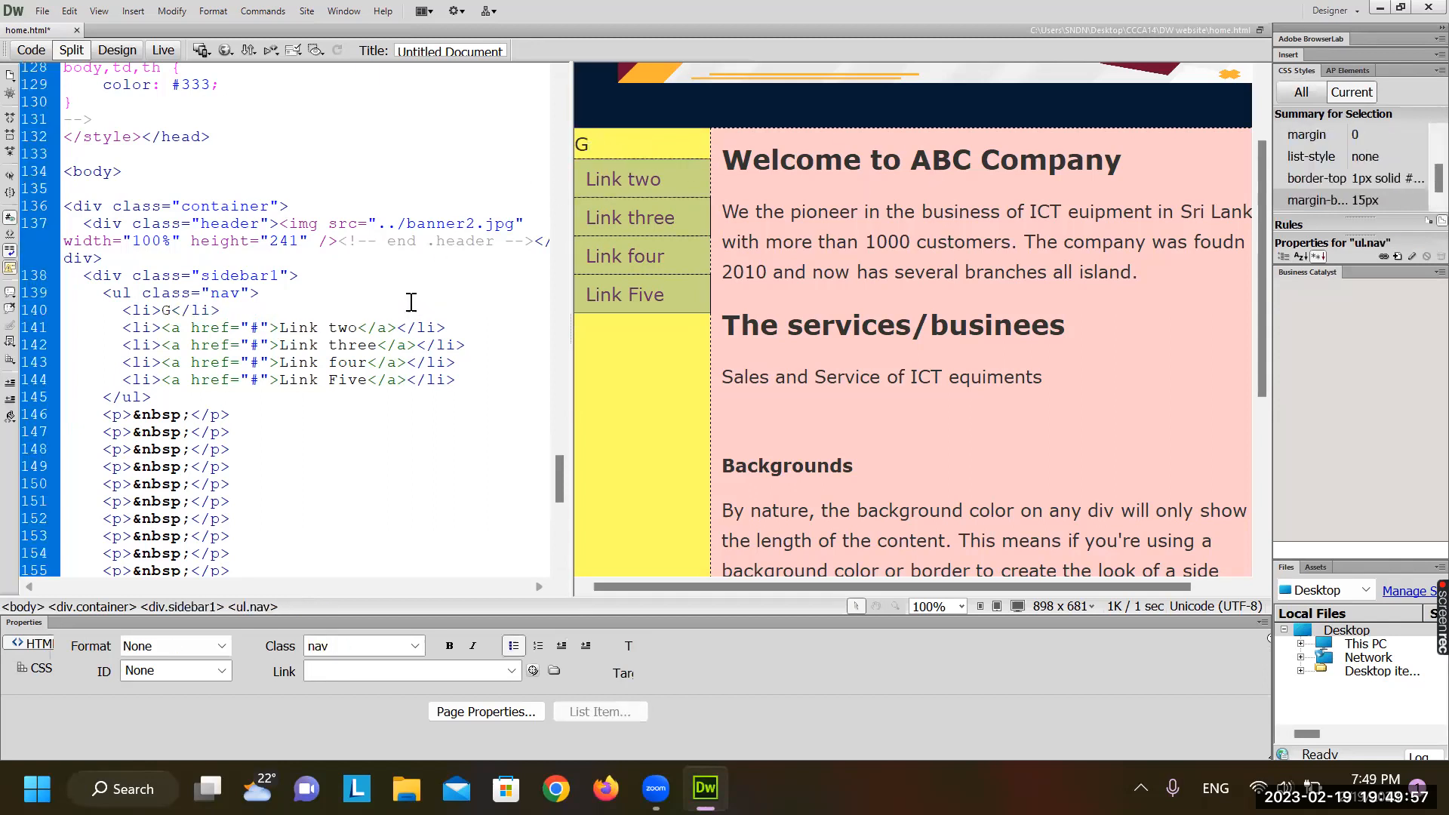
# Look over the page in Live view, then turn Live view off and return to the Welcome heading
pyautogui.click(161, 57)
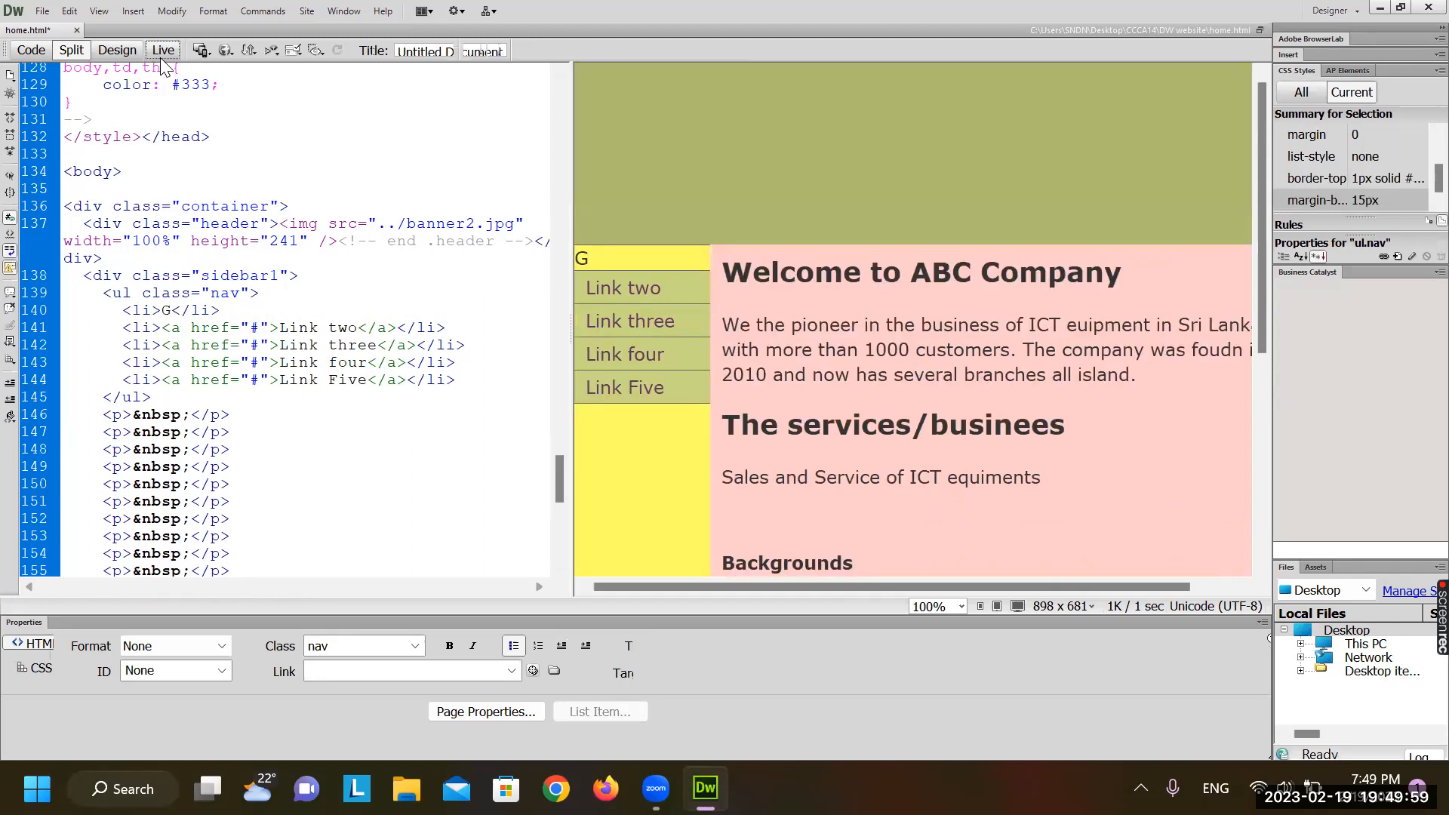
pyautogui.click(640, 267)
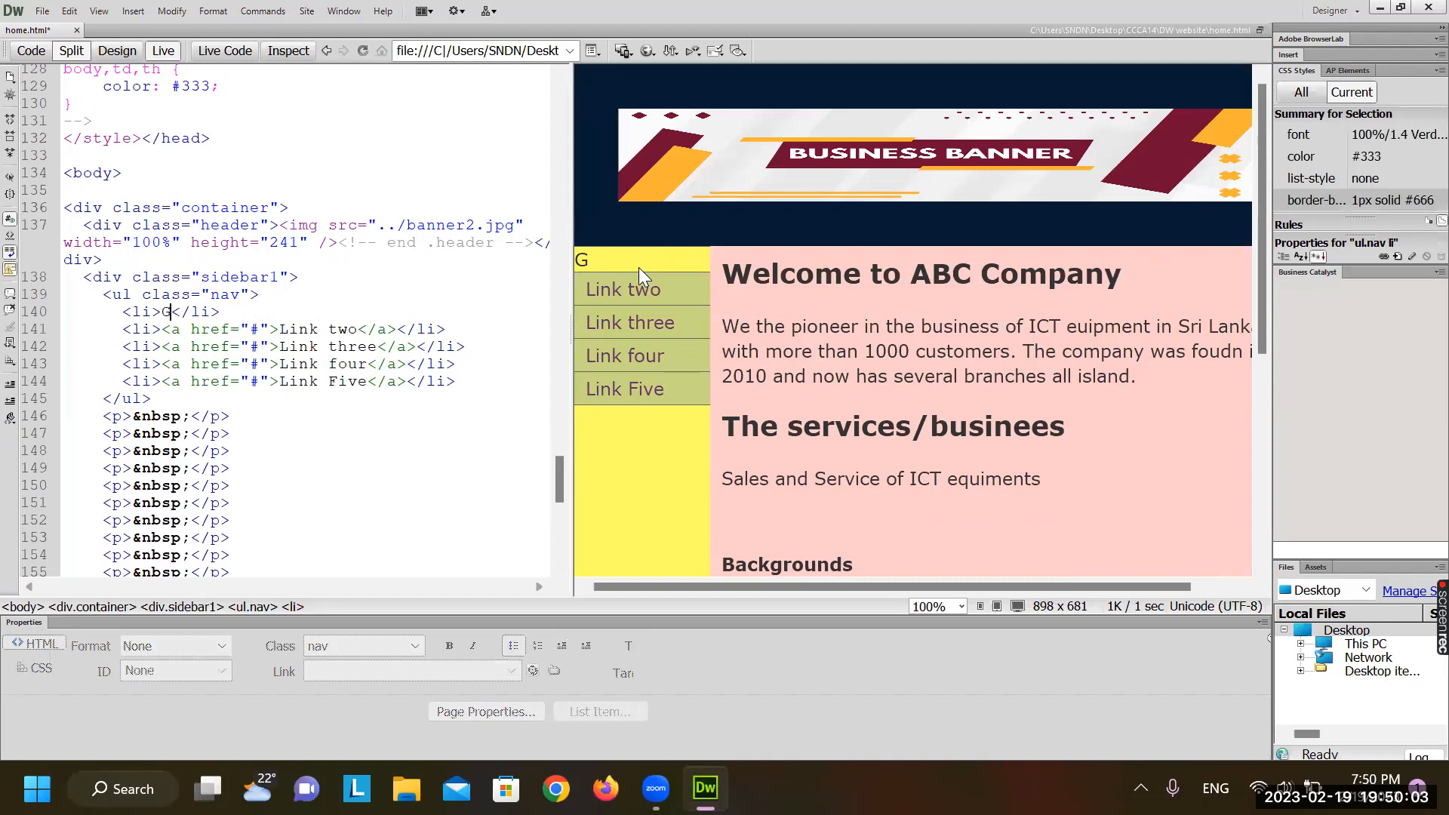
pyautogui.click(889, 301)
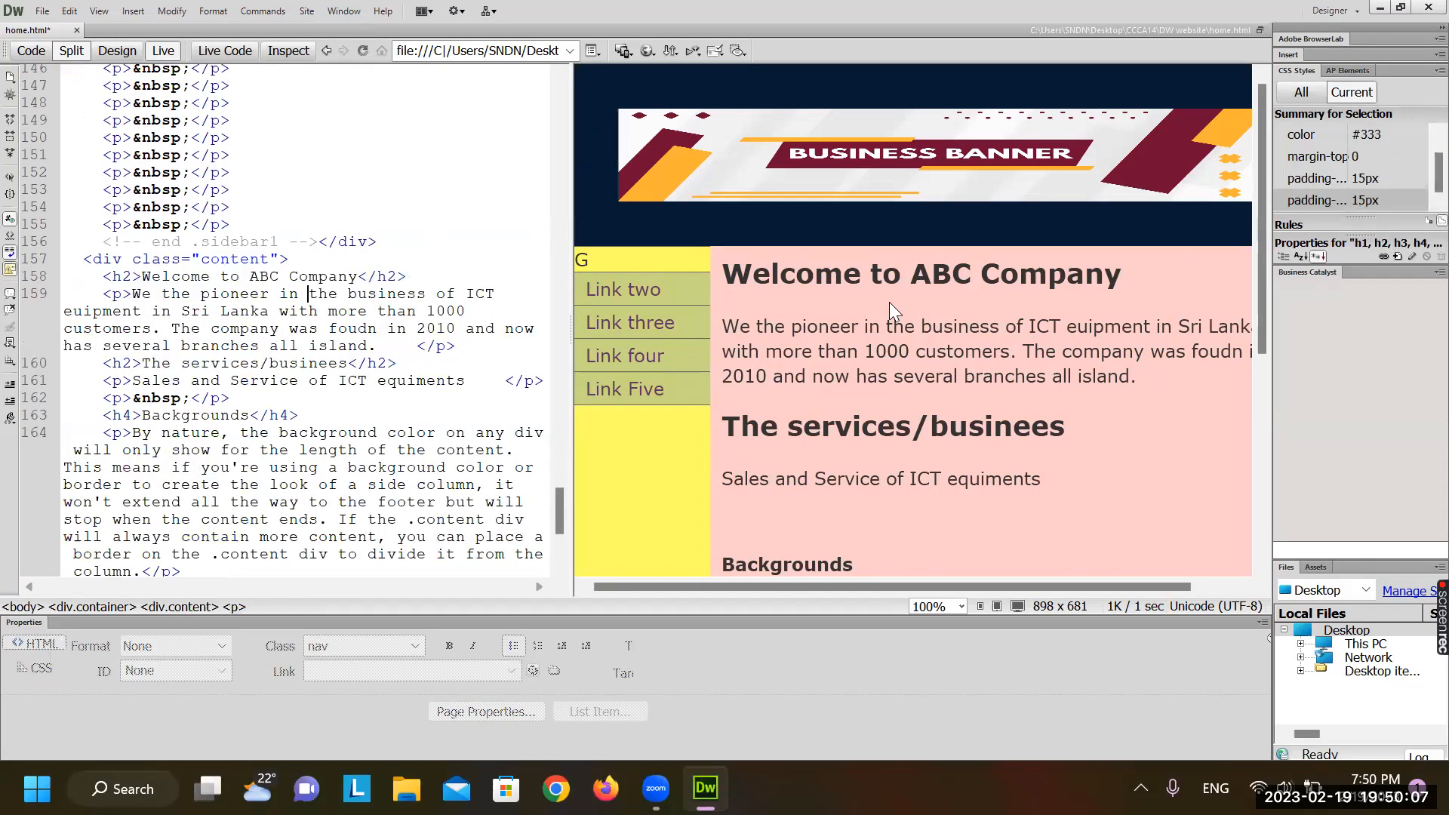
pyautogui.click(835, 377)
pyautogui.click(69, 10)
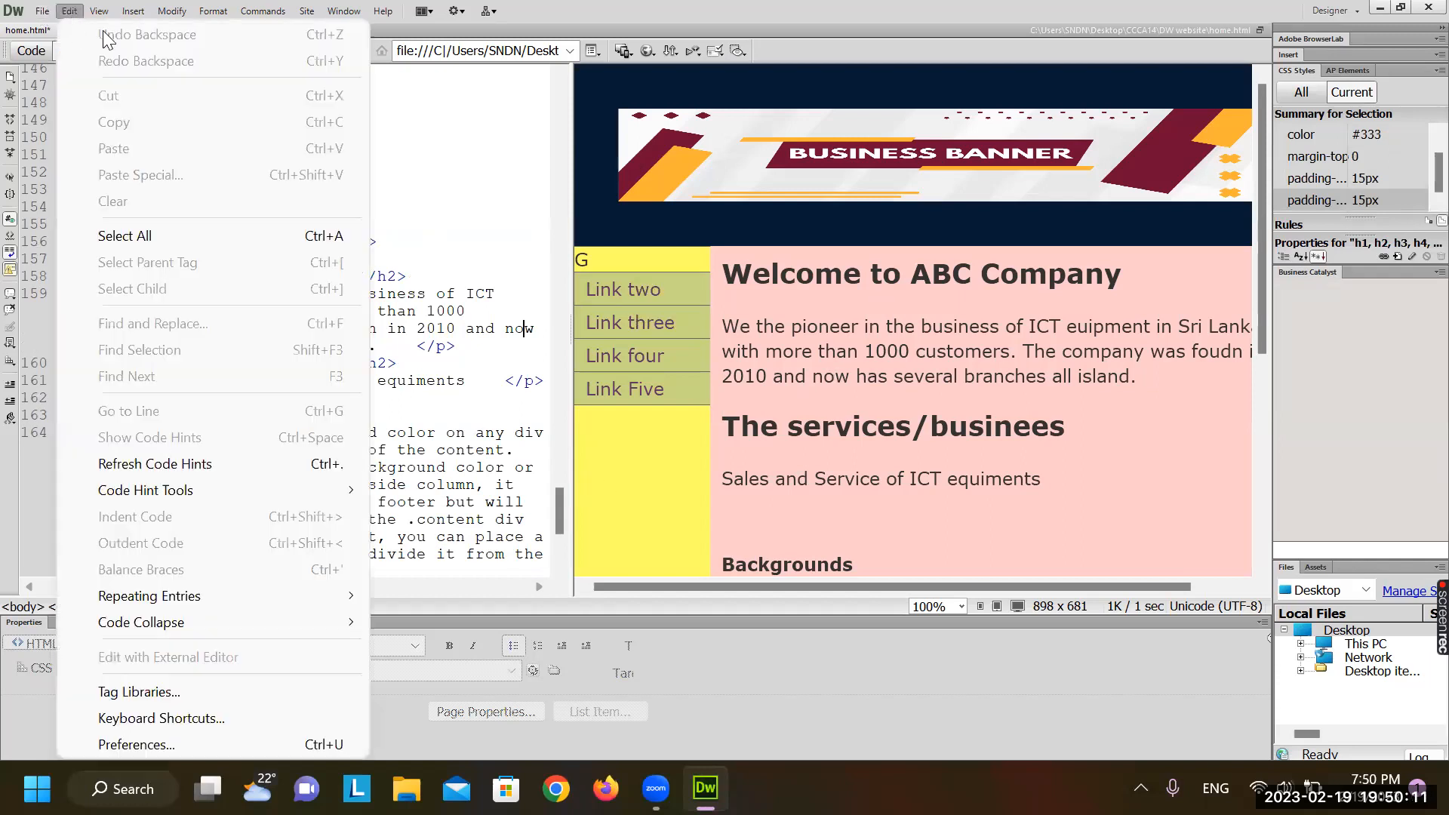
pyautogui.click(375, 302)
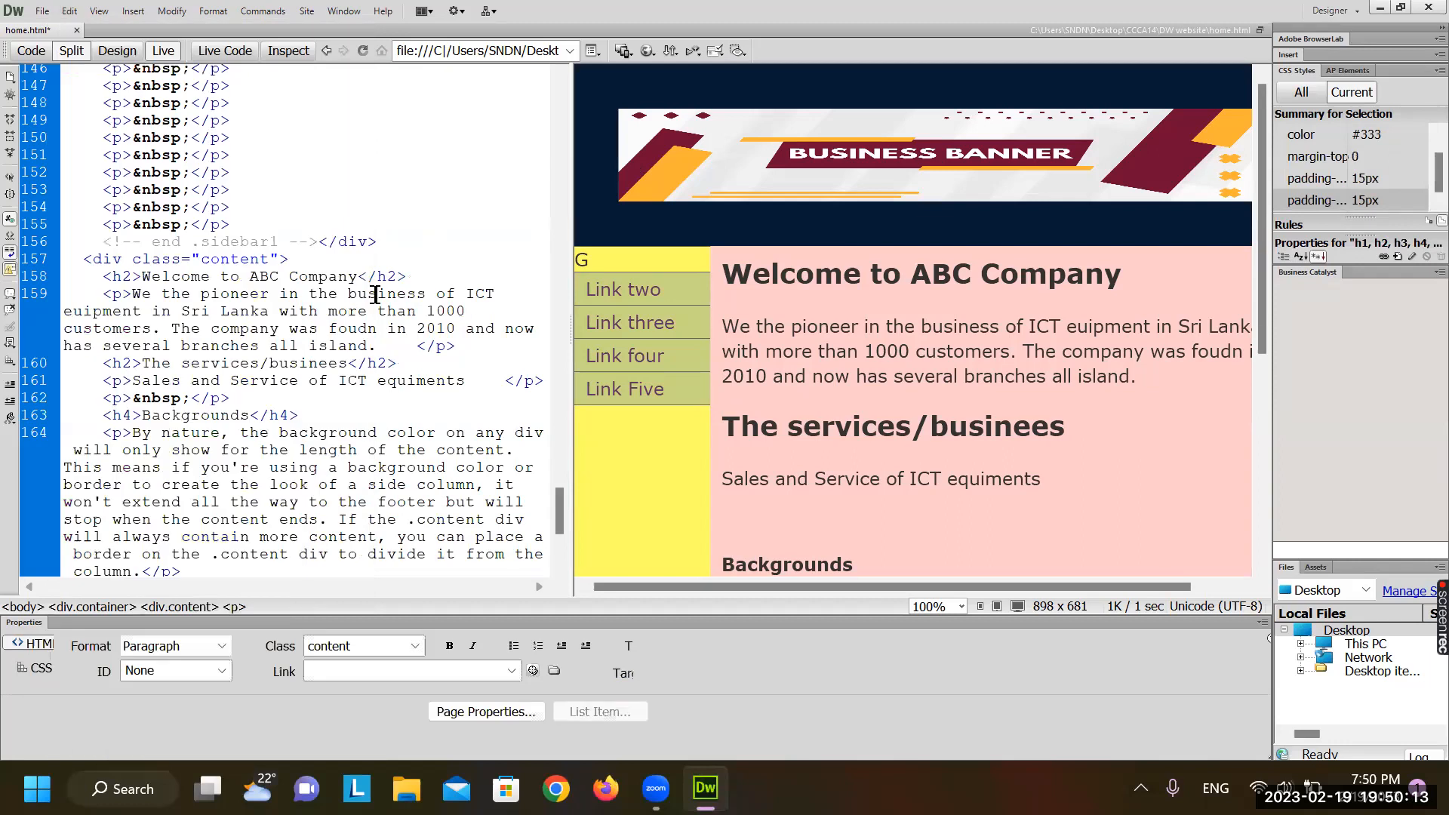
pyautogui.click(731, 326)
pyautogui.click(672, 288)
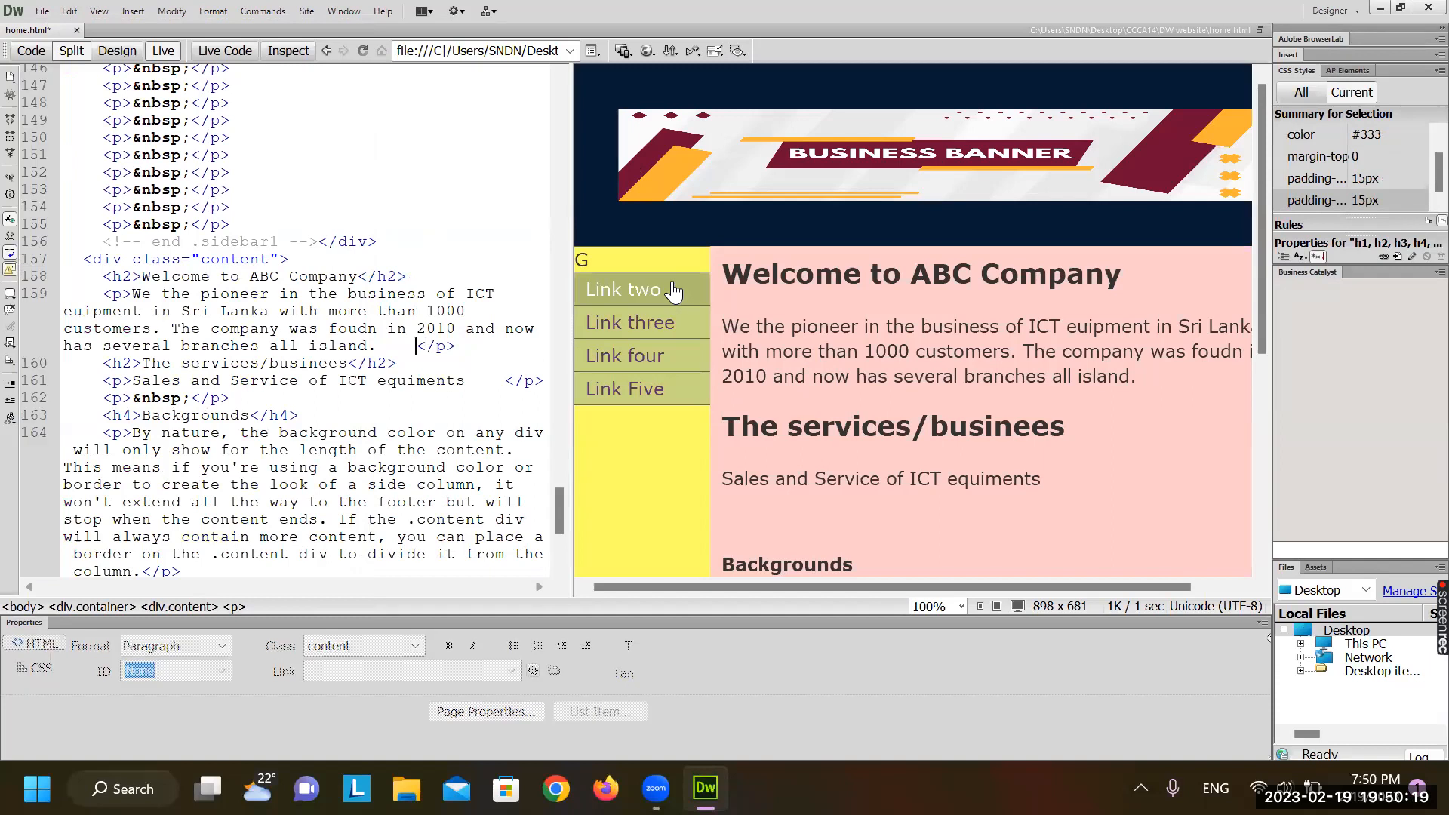
pyautogui.click(163, 51)
pyautogui.click(768, 151)
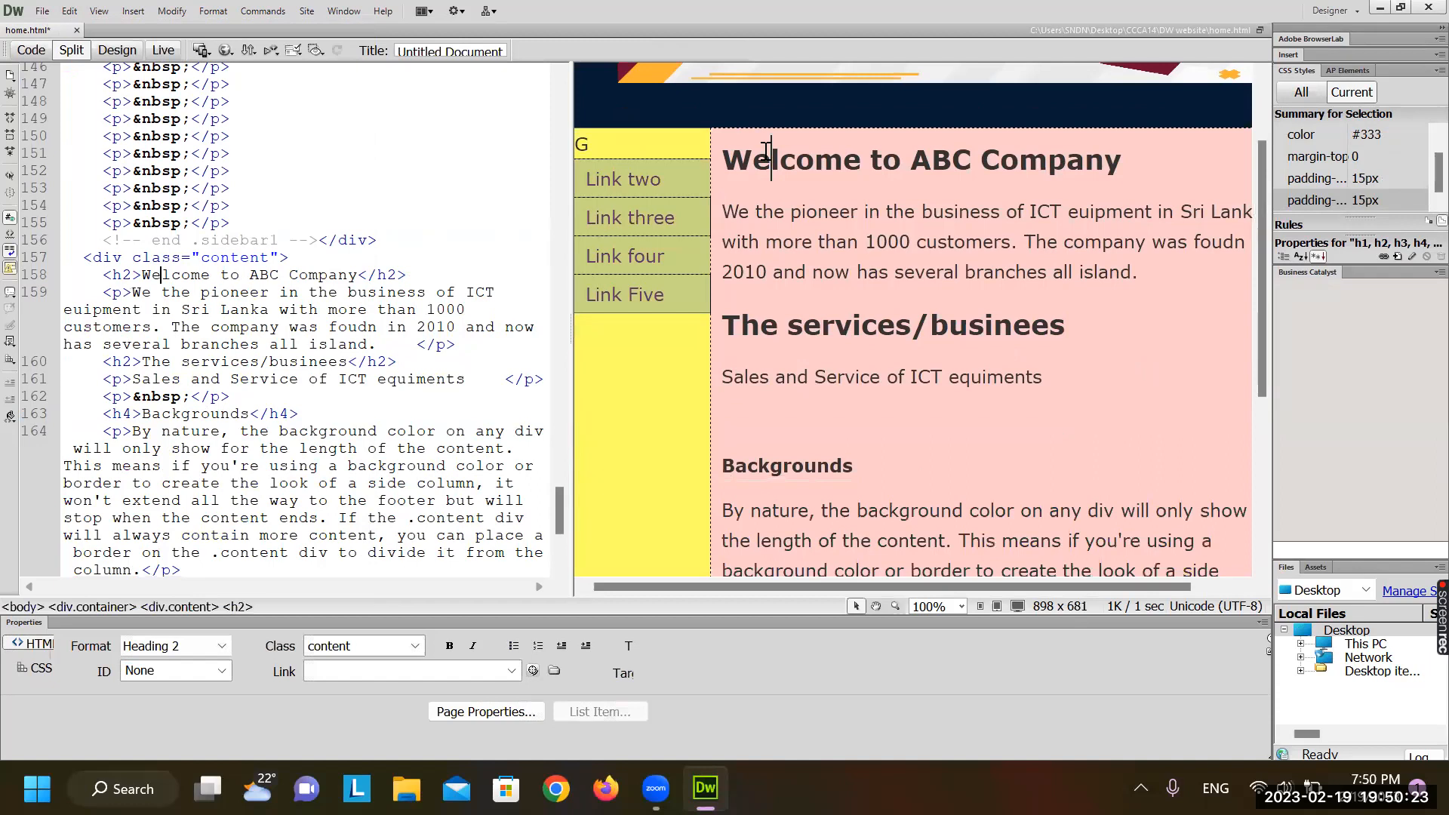
# Change the first sidebar link's text from the stray G to 'Home'
pyautogui.write('i')
pyautogui.press('BackSpace')
pyautogui.press('BackSpace')
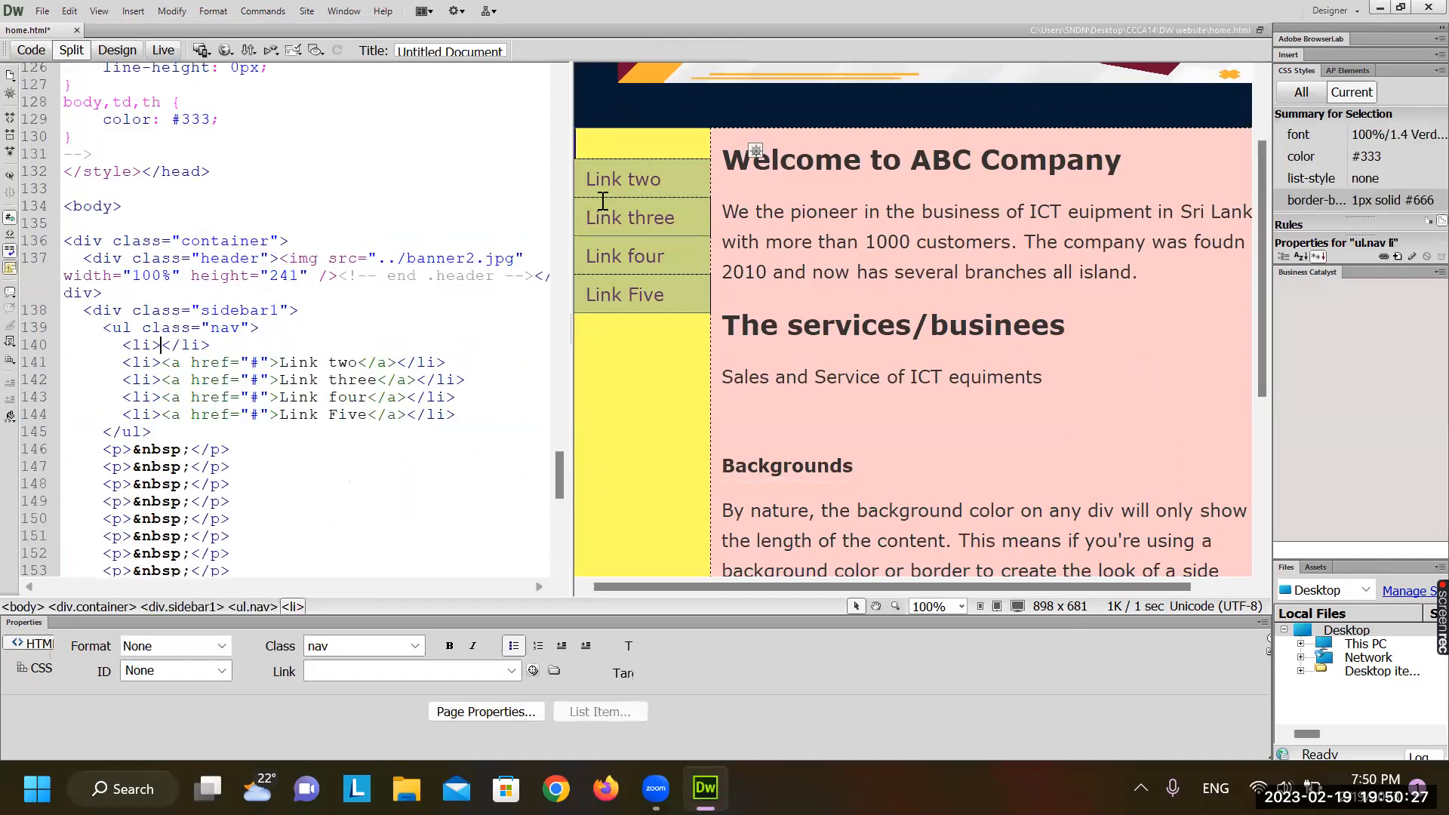
pyautogui.write('Link one')
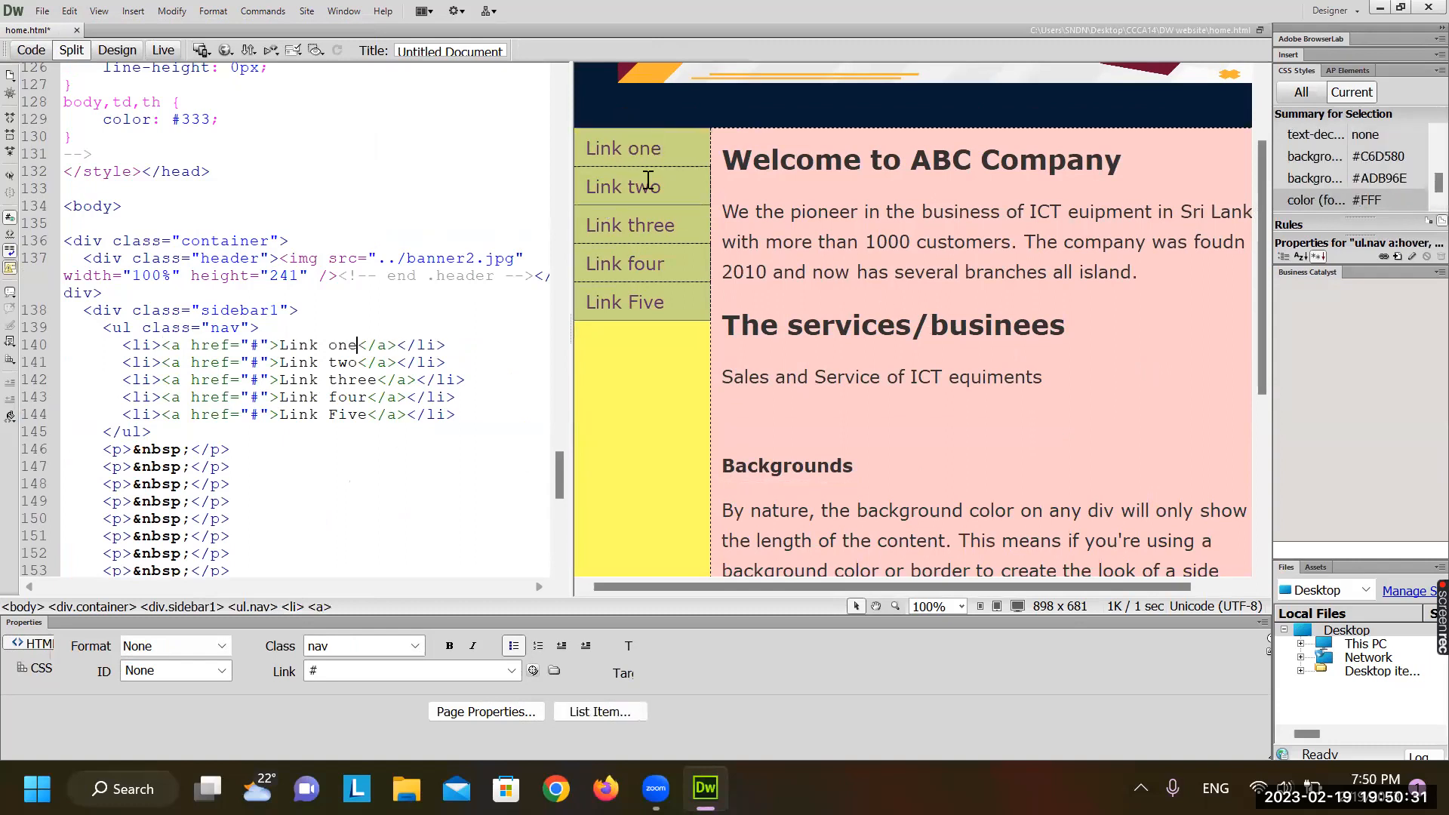
pyautogui.click(588, 149)
pyautogui.write('Home')
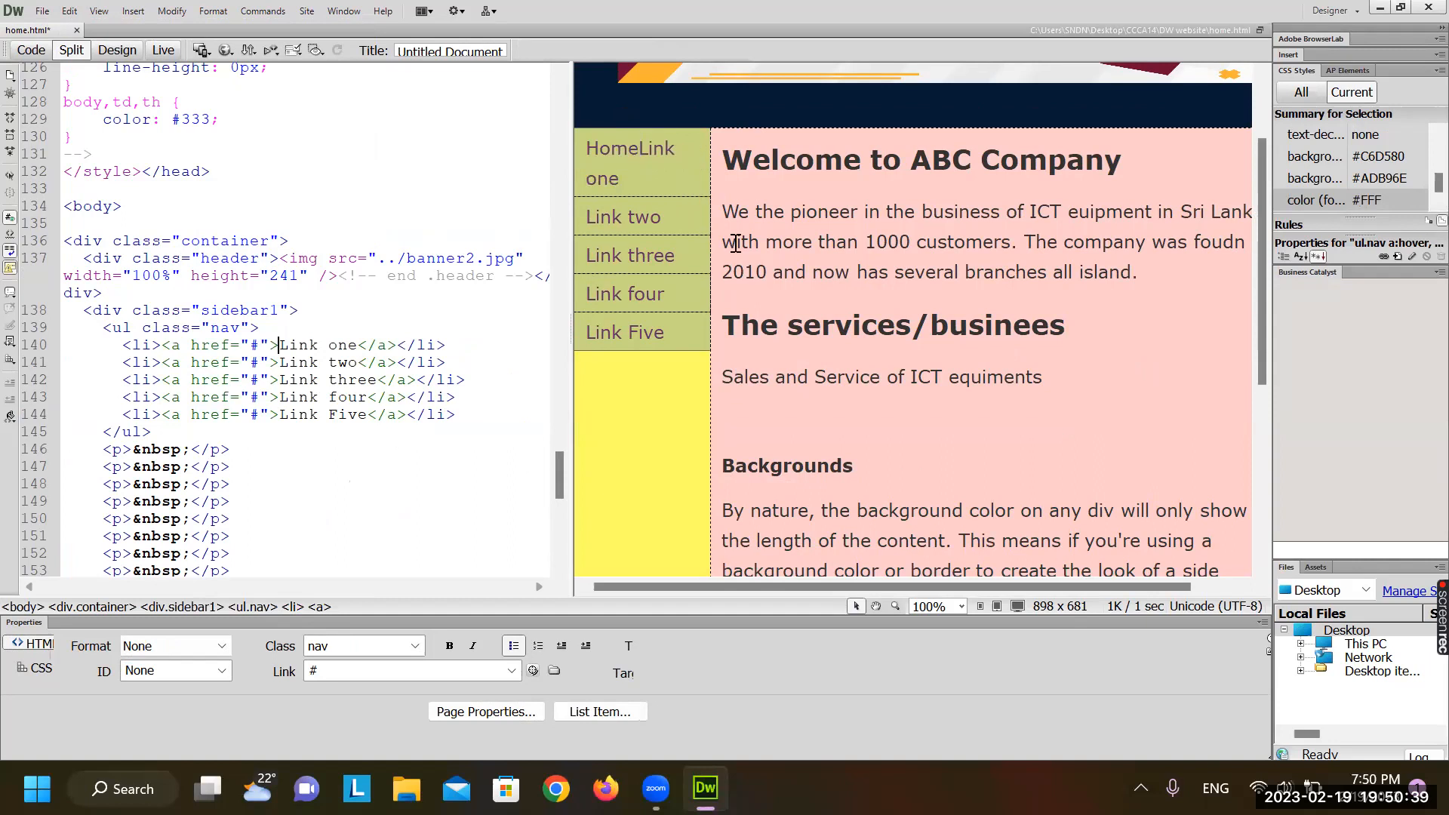
pyautogui.press('Delete')
pyautogui.press('Delete')
pyautogui.press('Delete')
pyautogui.press('Delete')
pyautogui.press('Delete')
pyautogui.press('Delete')
pyautogui.press('Delete')
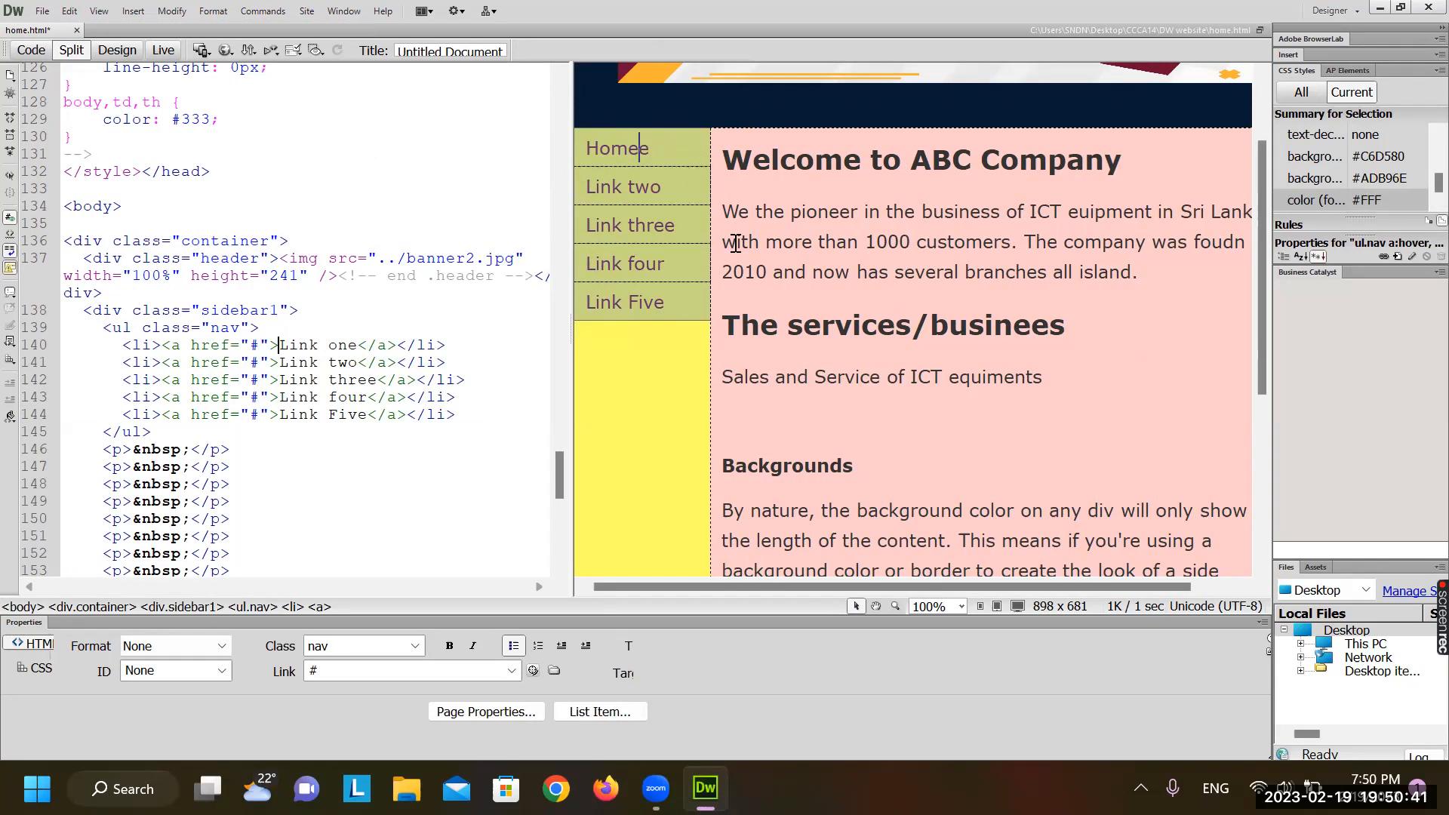
pyautogui.press('Delete')
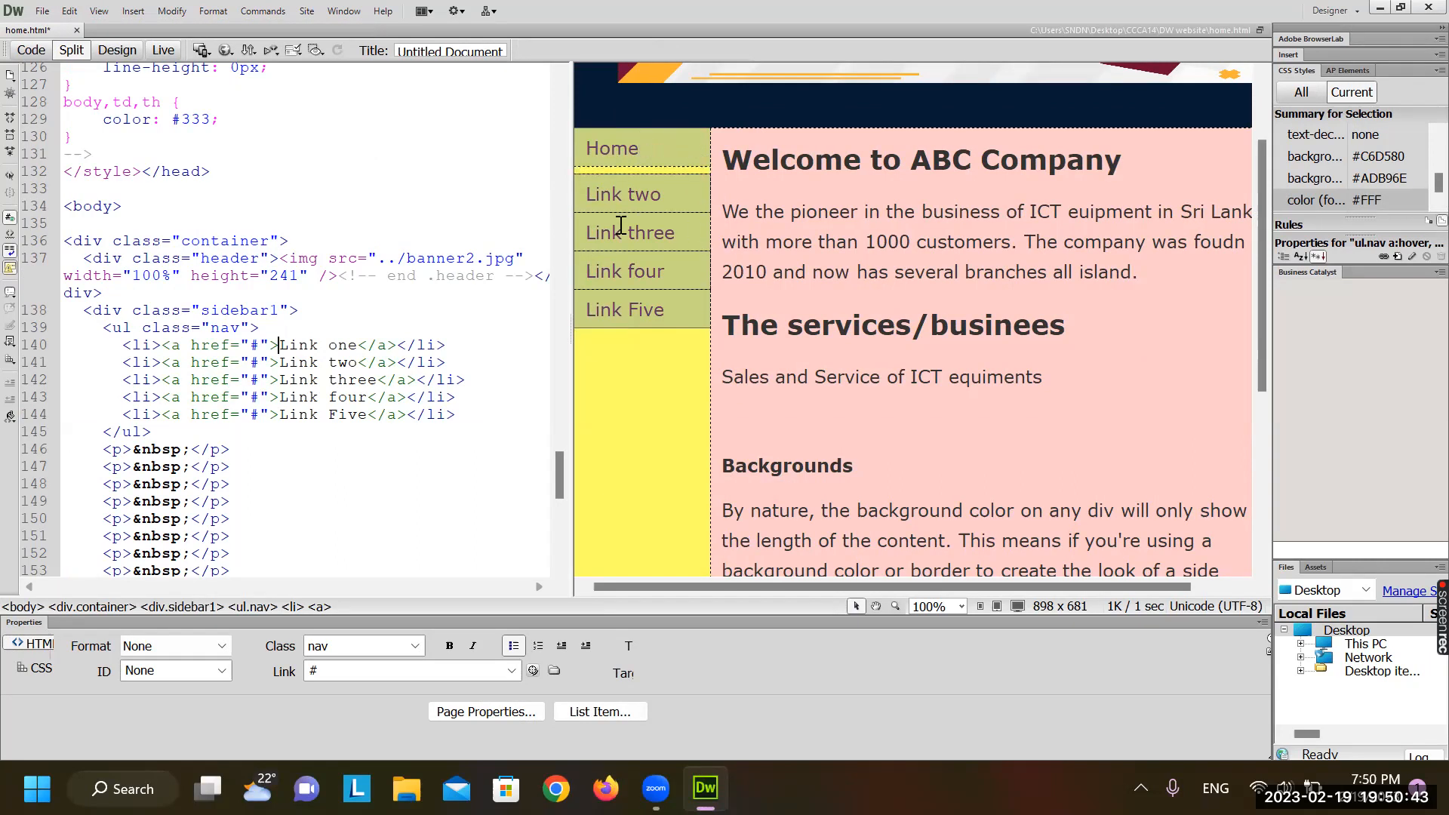
# Toggle Live view on and off to check the Home link
pyautogui.click(637, 194)
pyautogui.click(163, 51)
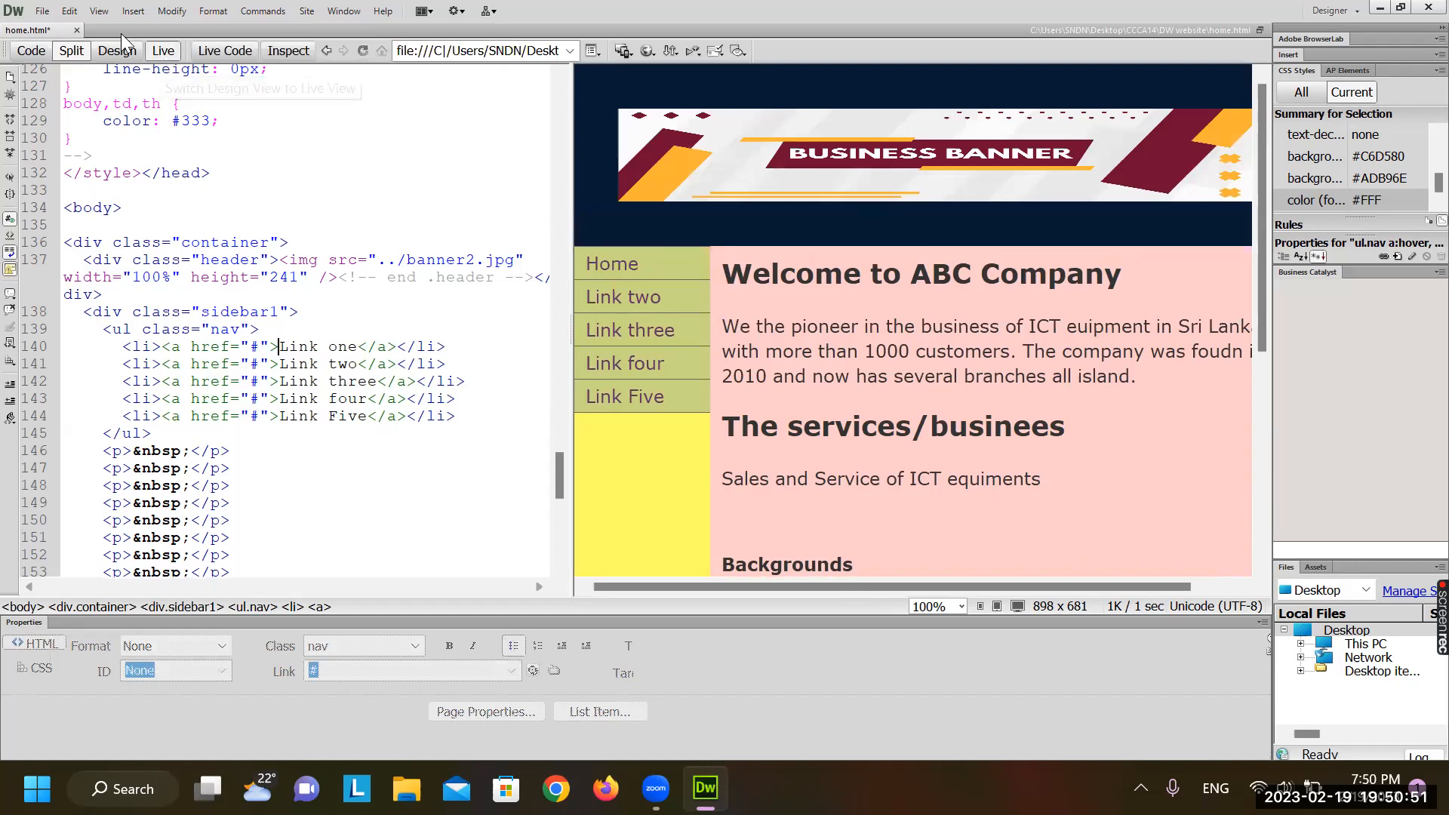
pyautogui.click(163, 51)
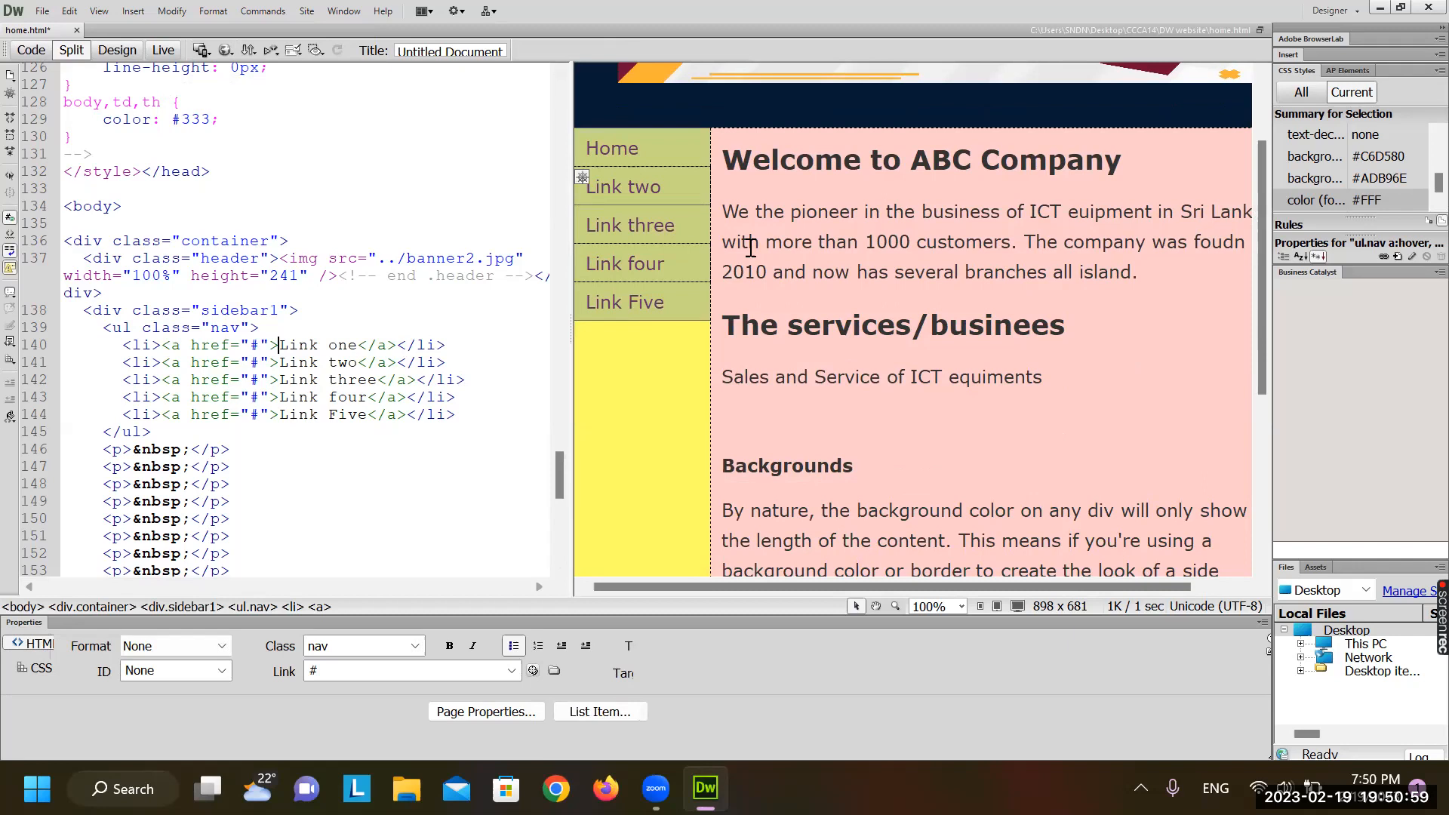
# Relabel the second sidebar link 'Our Business'
pyautogui.write('Bu')
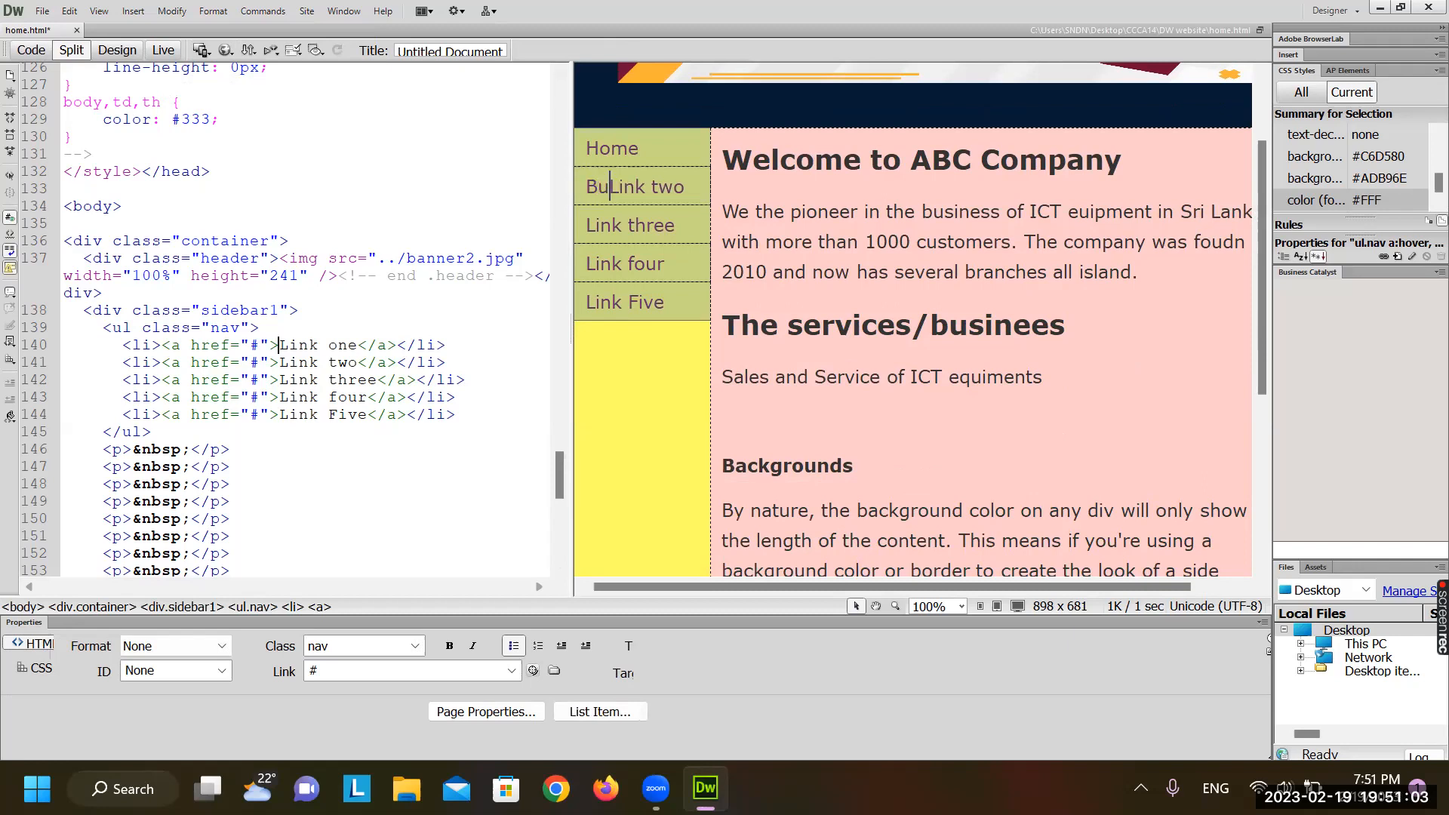
pyautogui.write('siness')
pyautogui.press('Delete')
pyautogui.press('Delete')
pyautogui.press('Delete')
pyautogui.press('Delete')
pyautogui.press('Delete')
pyautogui.press('Delete')
pyautogui.press('Delete')
pyautogui.press('Delete')
pyautogui.click(583, 186)
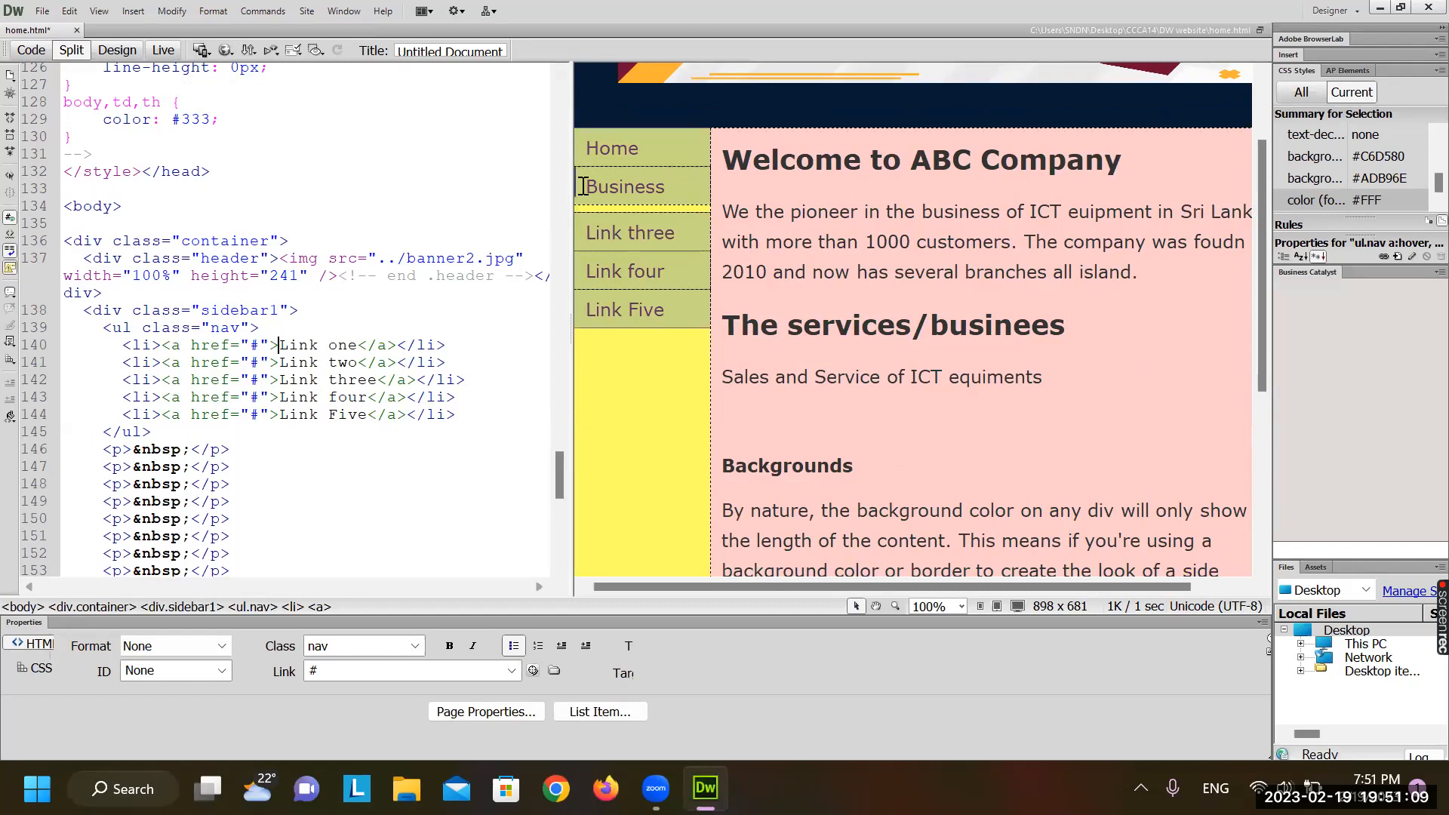
pyautogui.write('Our')
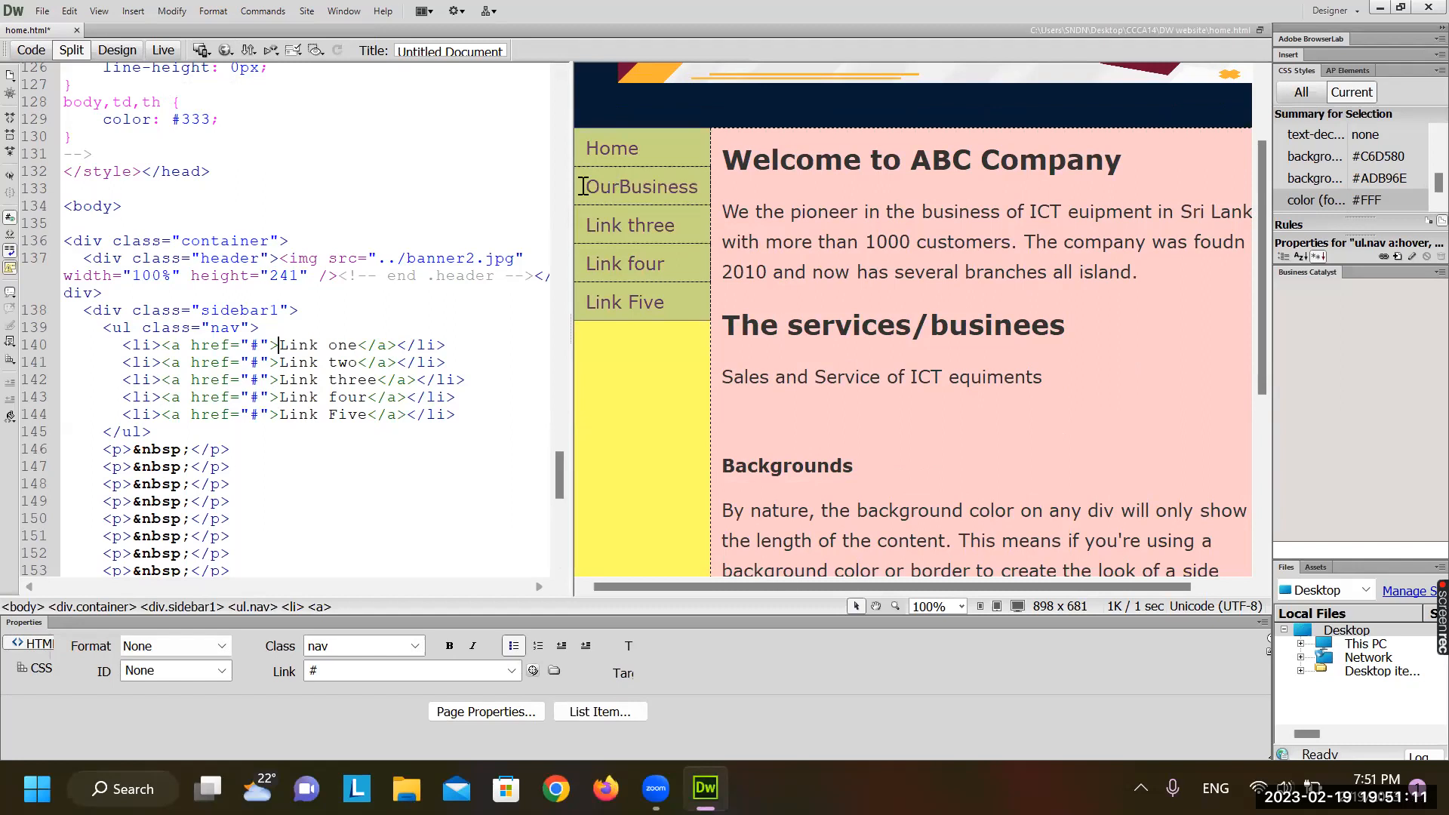
# Relabel the third sidebar link 'Branch Network', undoing an accidental item deletion
pyautogui.click(588, 226)
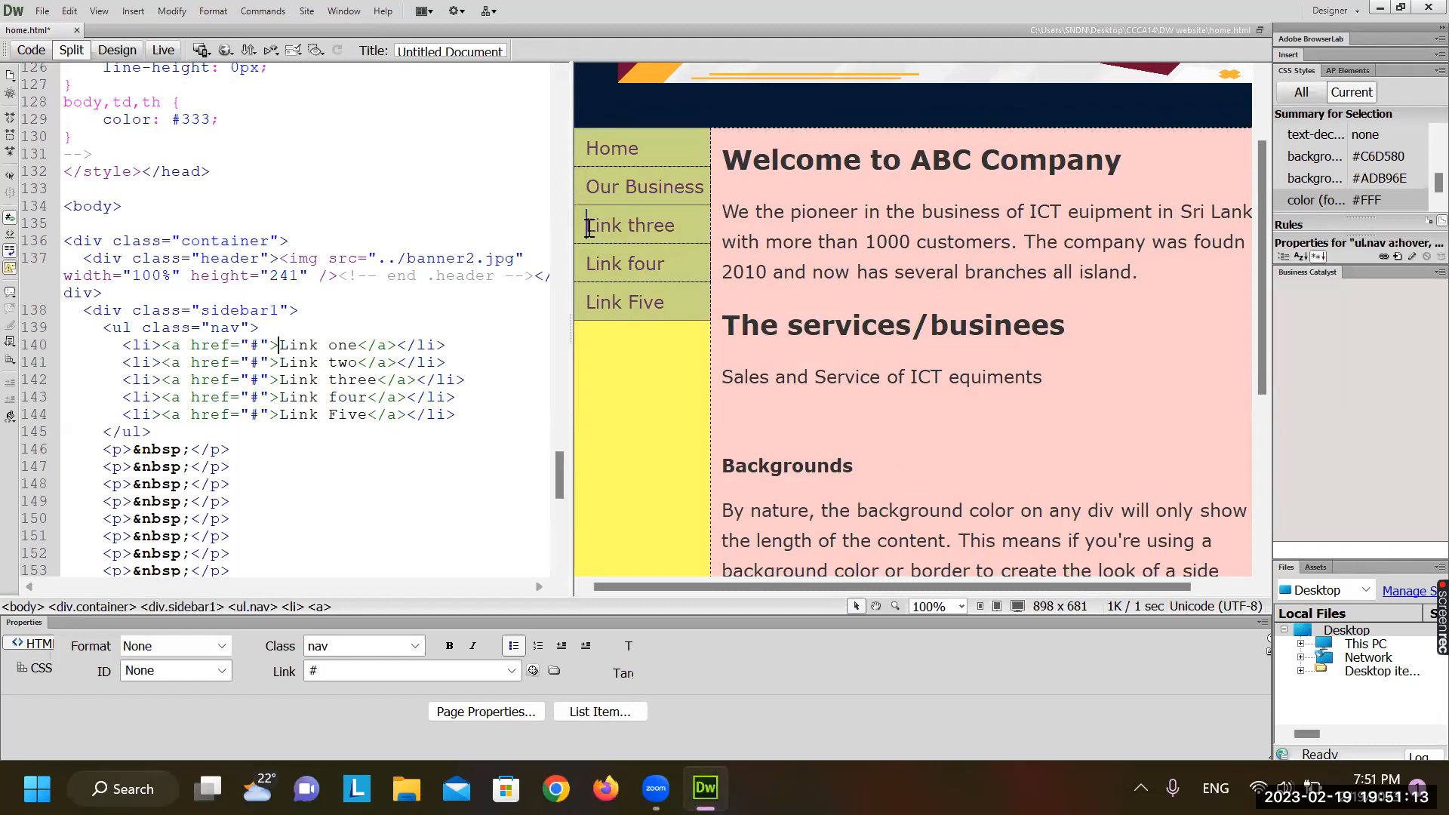
pyautogui.press('Delete')
pyautogui.press('Delete')
pyautogui.press('Delete')
pyautogui.press('Delete')
pyautogui.press('Delete')
pyautogui.press('Delete')
pyautogui.press('Delete')
pyautogui.press('Delete')
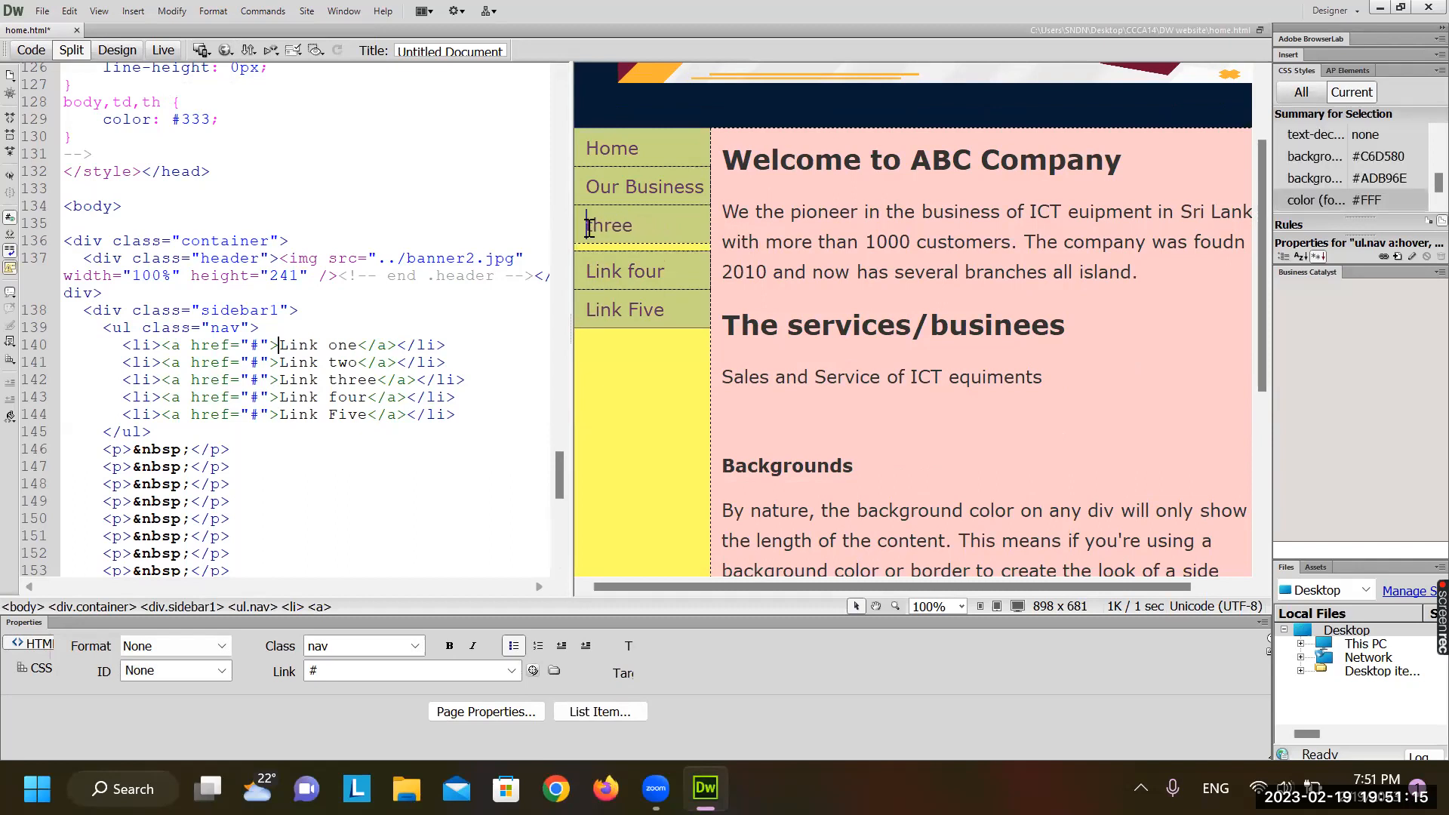
pyautogui.press('Delete')
pyautogui.press('Delete')
pyautogui.press('Delete')
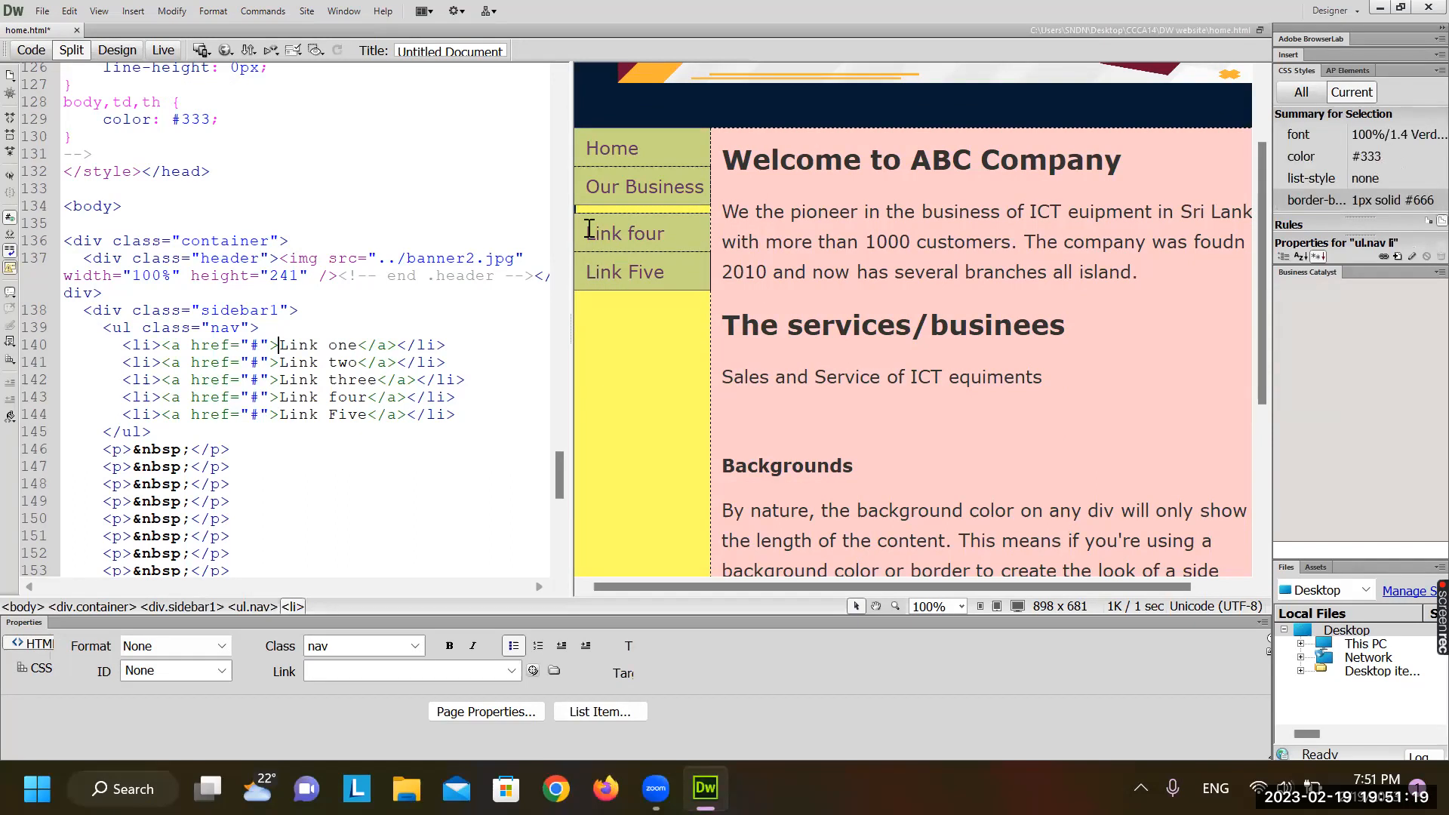
pyautogui.hotkey('ctrl', 'z')
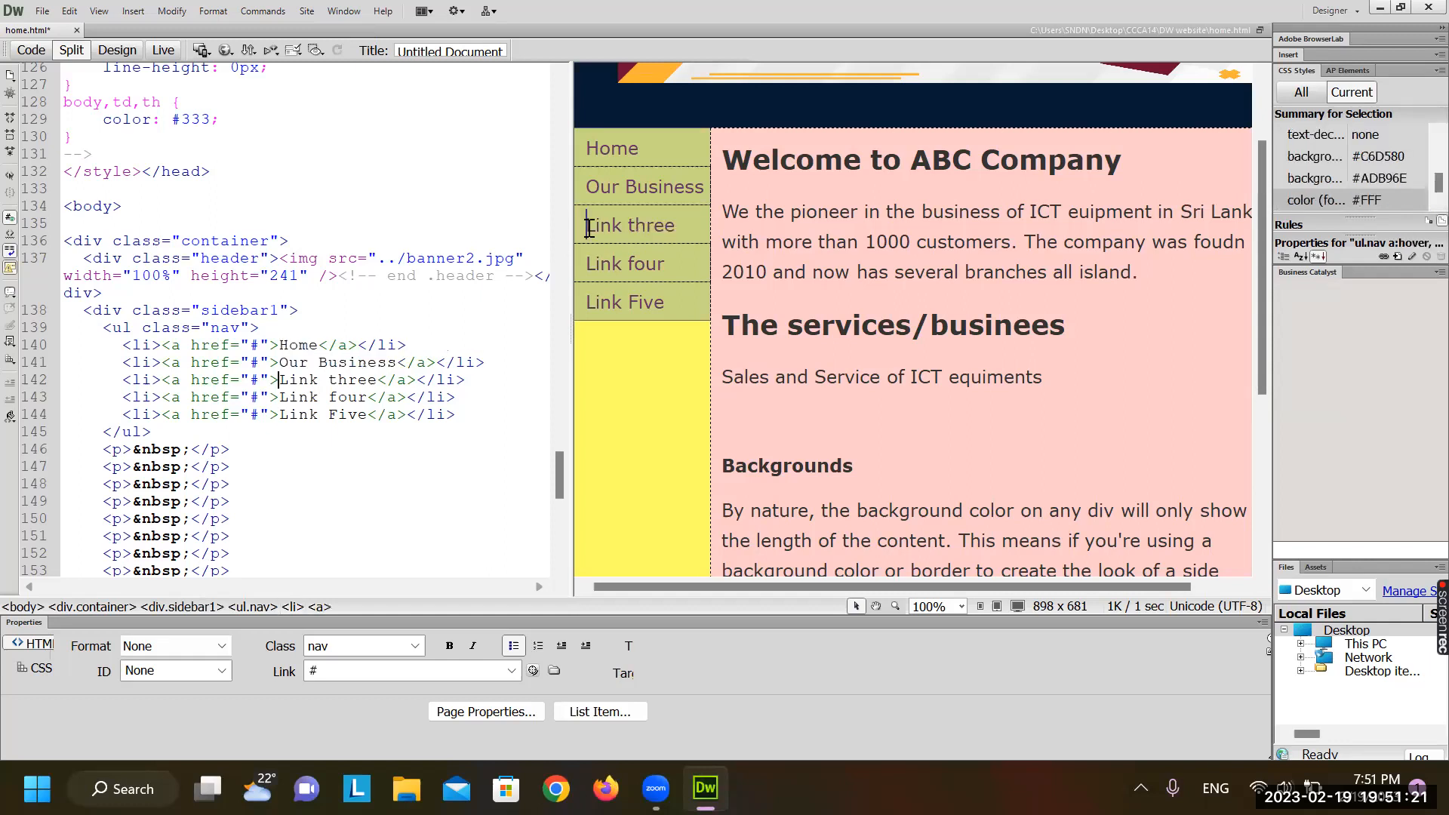
pyautogui.write('Branch')
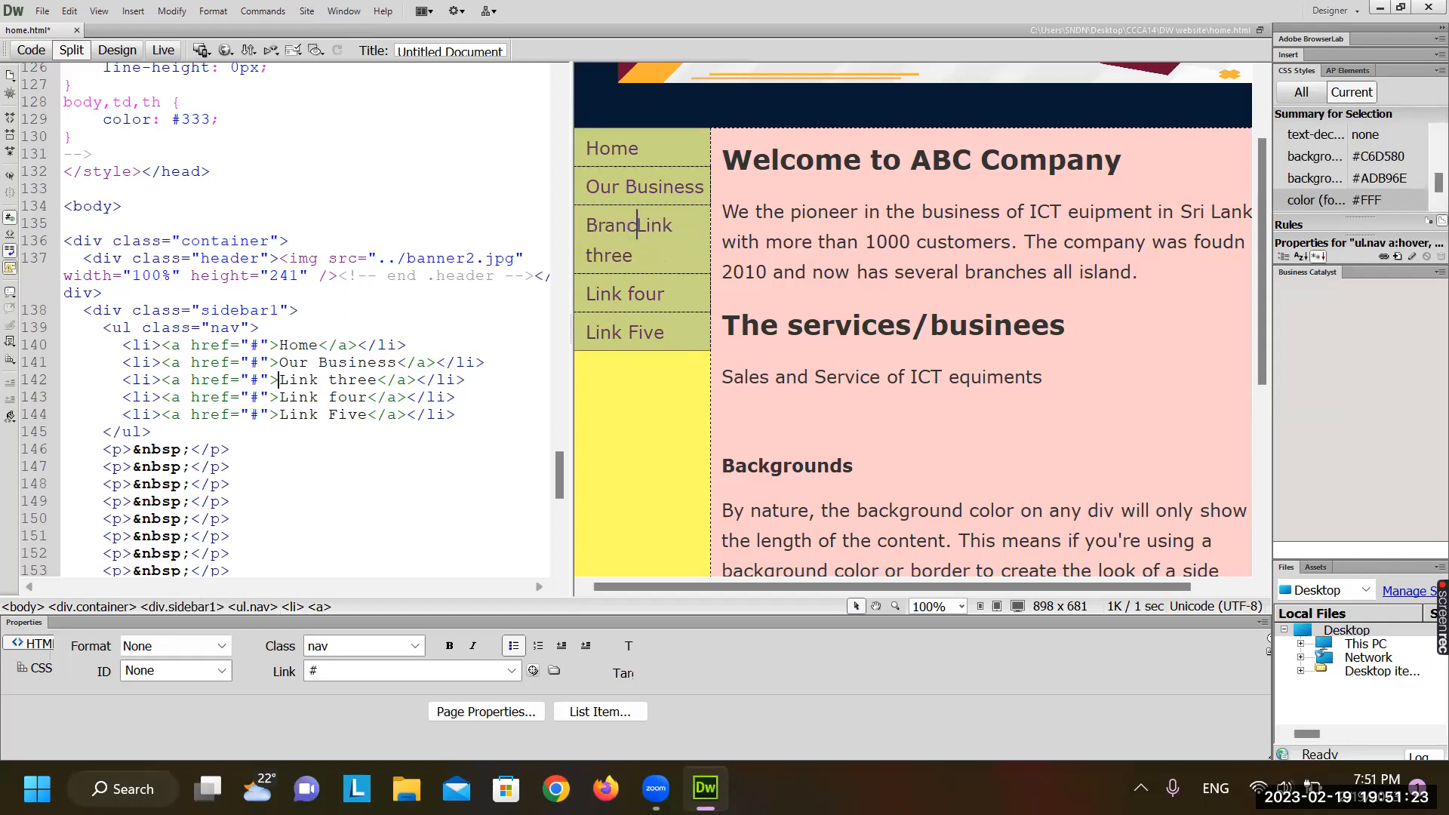
pyautogui.write('es')
pyautogui.press('BackSpace')
pyautogui.press('BackSpace')
pyautogui.write('Nw')
pyautogui.press('Delete')
pyautogui.press('Delete')
pyautogui.press('Delete')
pyautogui.press('Delete')
pyautogui.press('Delete')
pyautogui.press('BackSpace')
pyautogui.write('etwork')
pyautogui.press('Delete')
pyautogui.press('Delete')
pyautogui.press('Delete')
pyautogui.press('Delete')
pyautogui.press('Delete')
pyautogui.press('Delete')
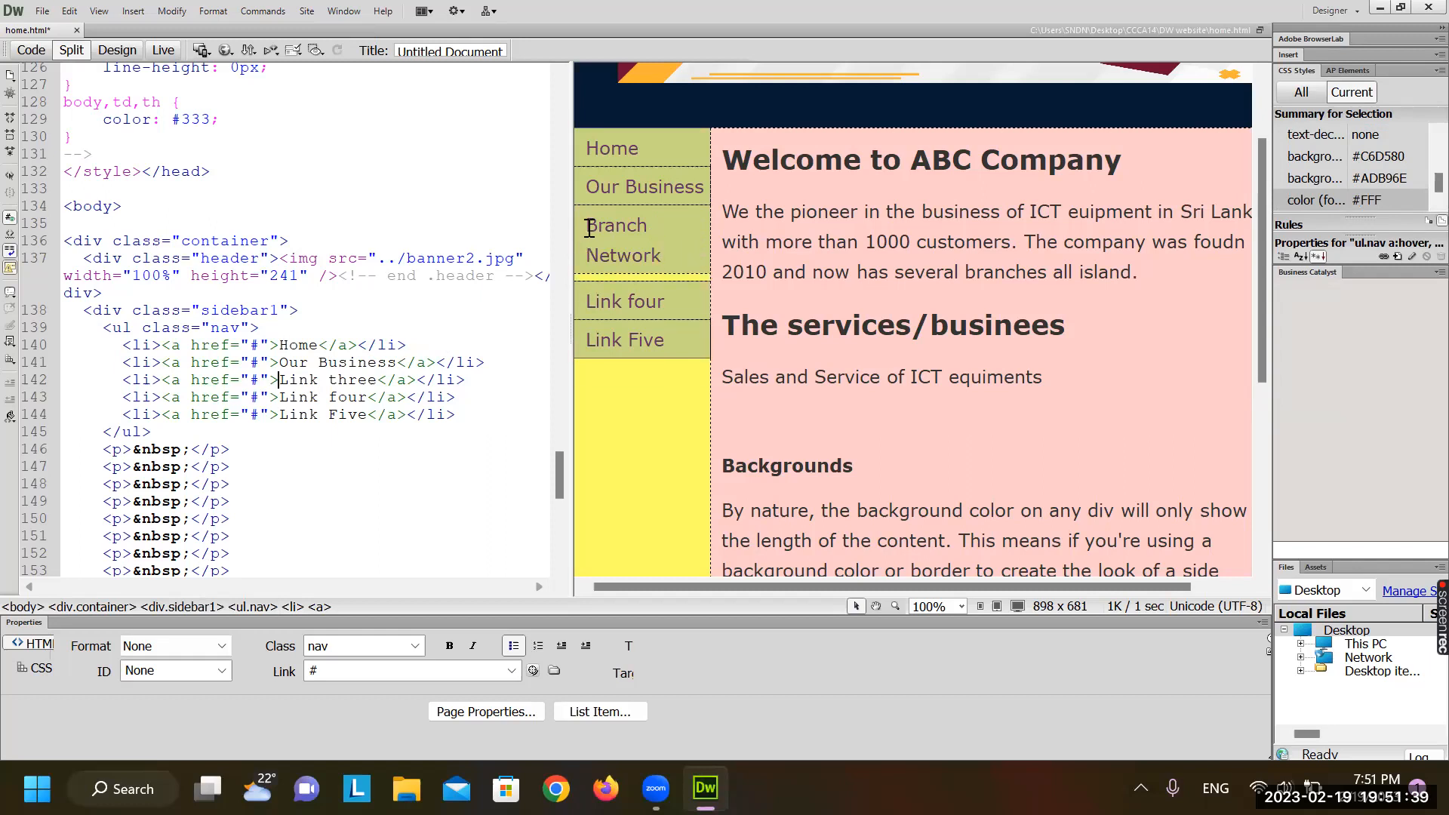
# Relabel the fourth sidebar link 'Contct Us', fixing the capital O
pyautogui.click(604, 303)
pyautogui.press('BackSpace')
pyautogui.write('COntctaink four')
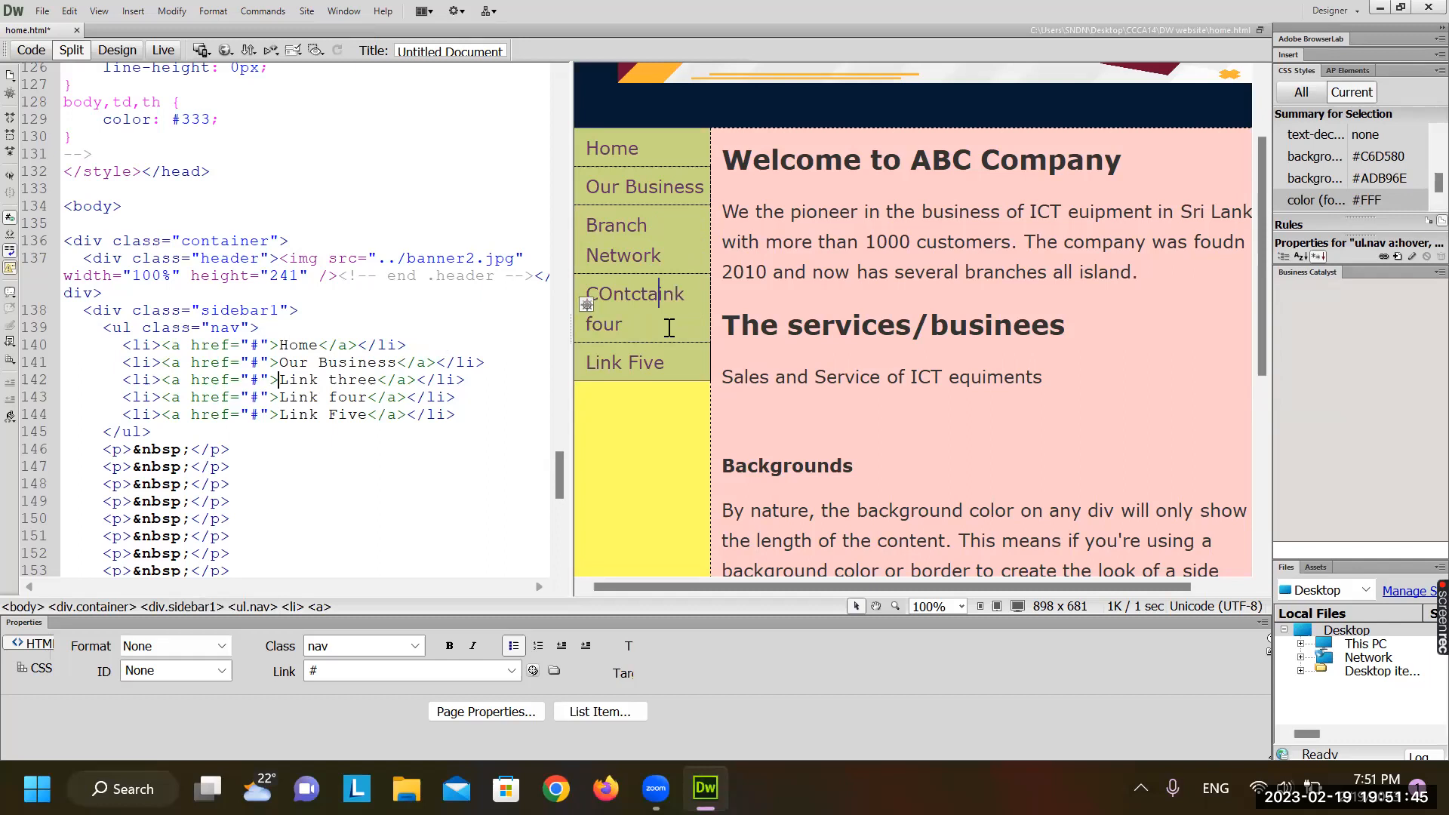
pyautogui.press('Delete')
pyautogui.press('Delete')
pyautogui.press('Delete')
pyautogui.press('Delete')
pyautogui.press('Delete')
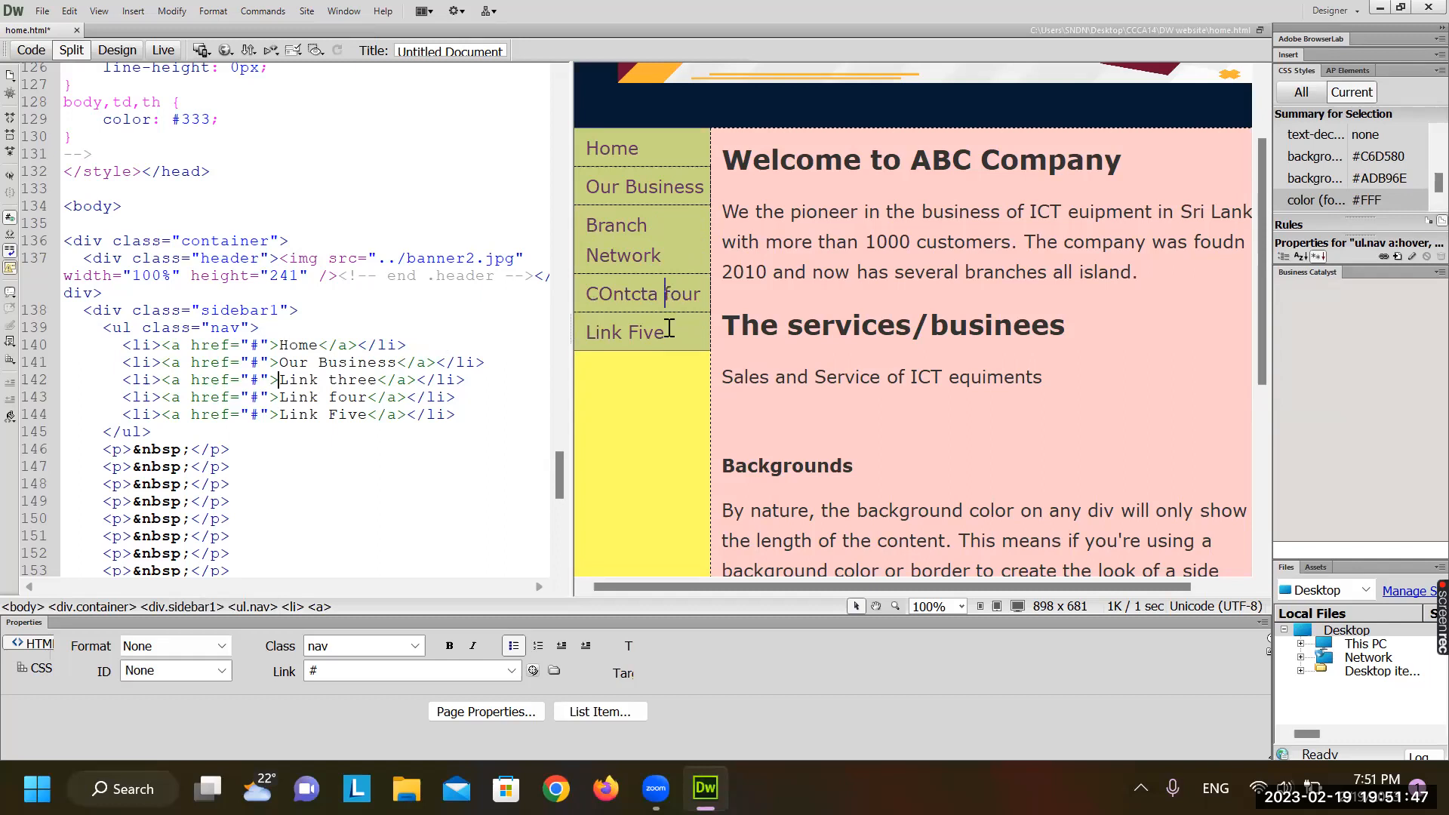
pyautogui.press('Delete')
pyautogui.press('Delete')
pyautogui.press('Delete')
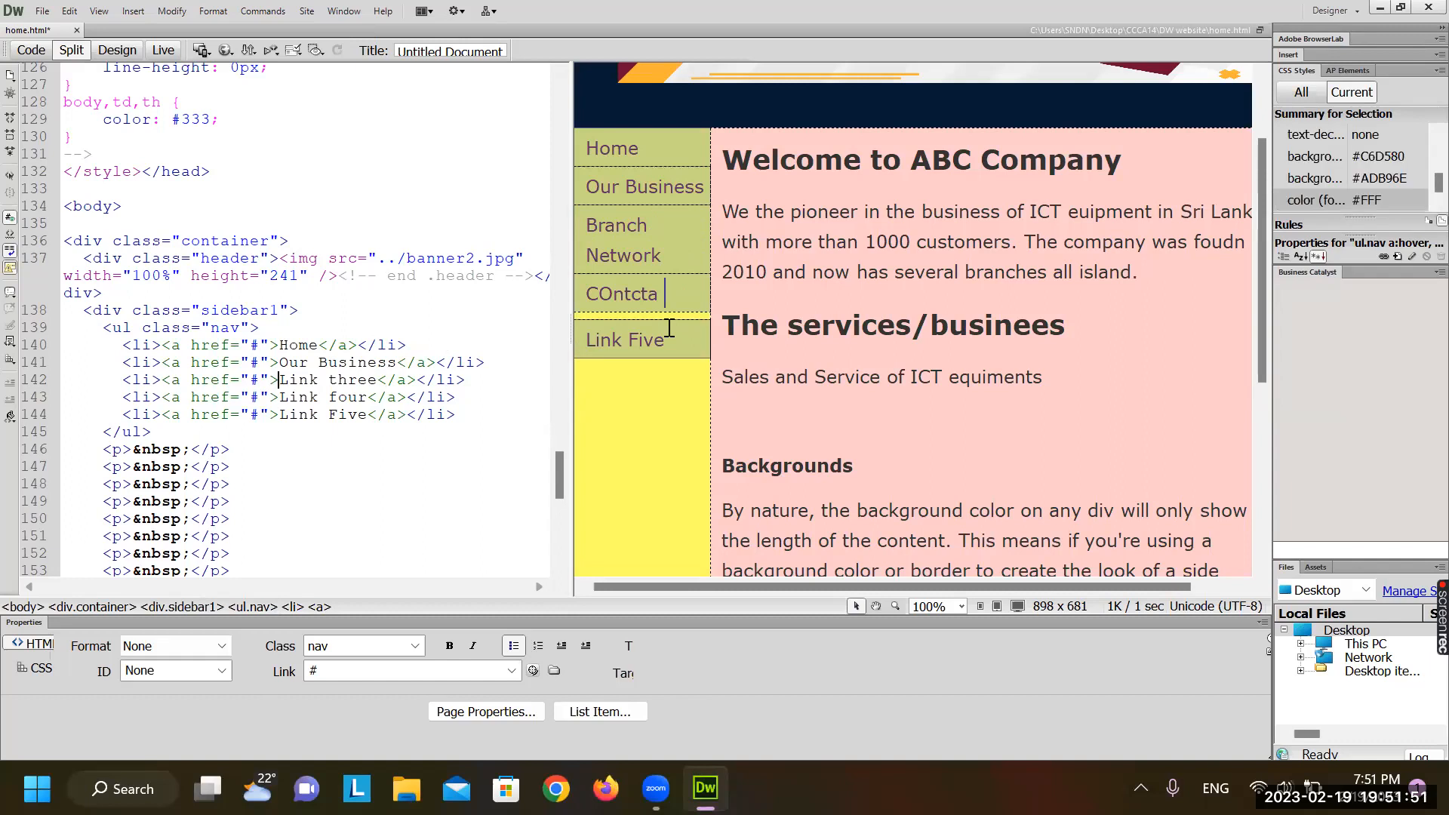
pyautogui.press('BackSpace')
pyautogui.press('BackSpace')
pyautogui.write('Us')
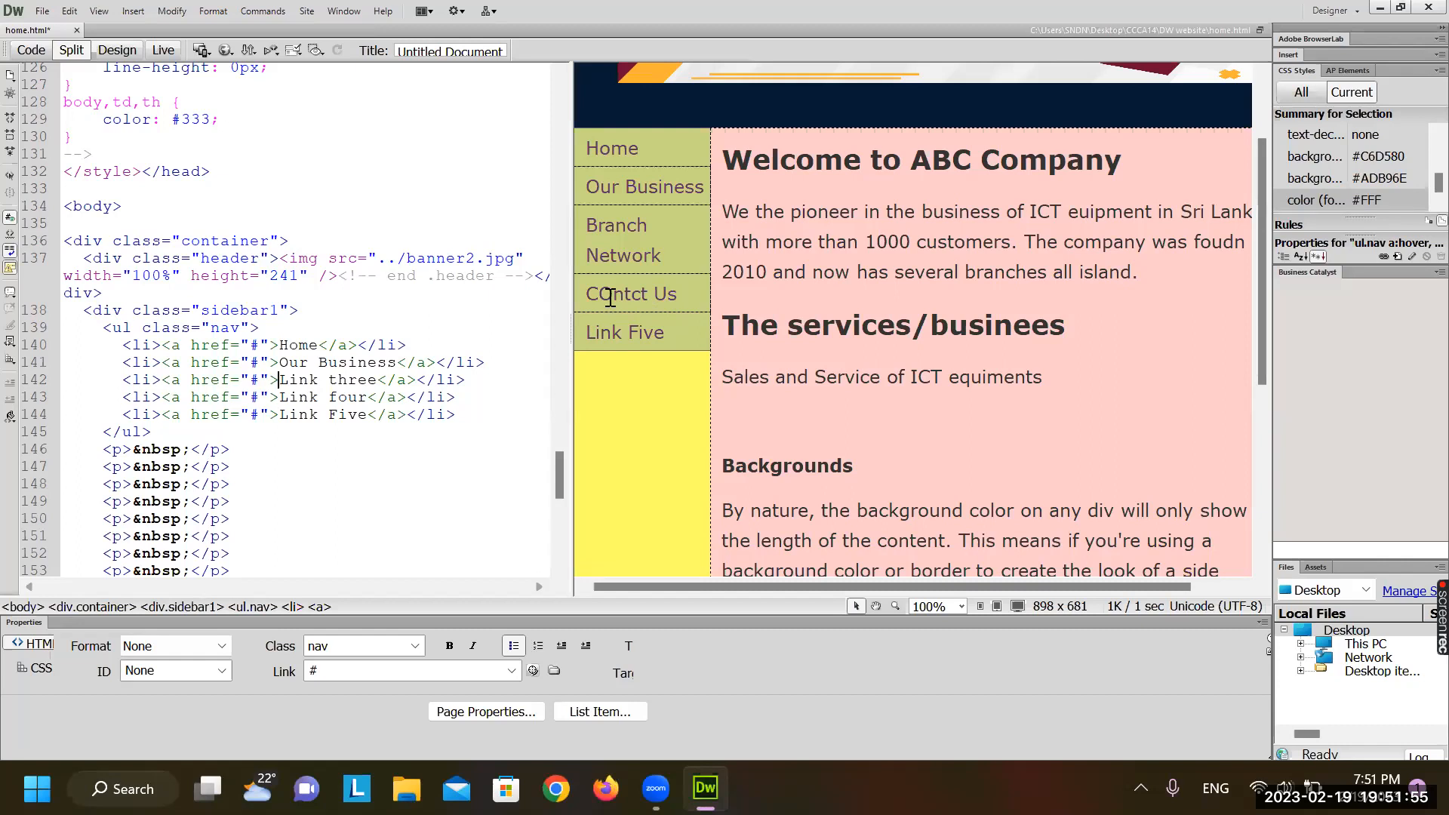
pyautogui.press('BackSpace')
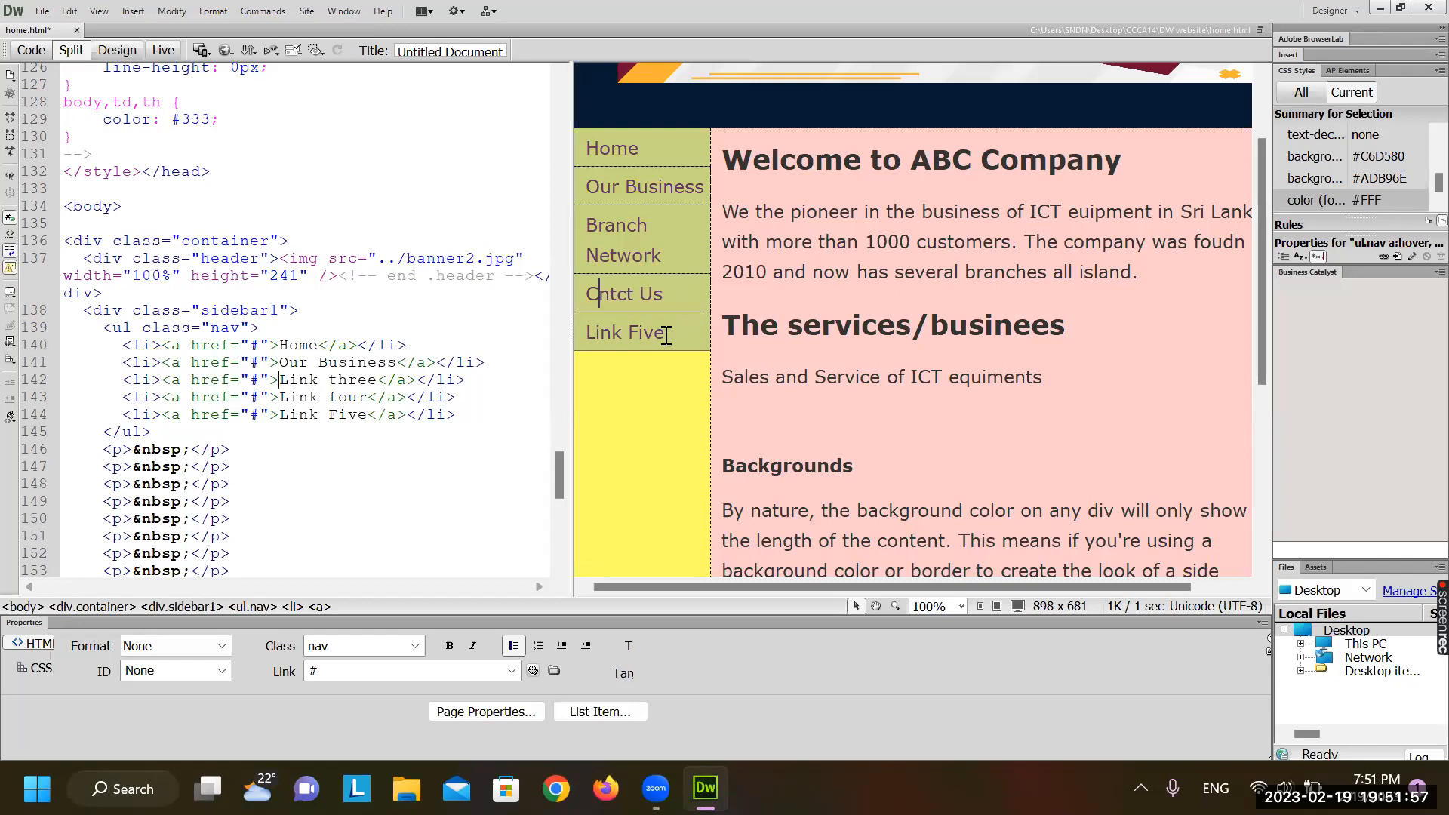
pyautogui.click(599, 293)
pyautogui.write('o')
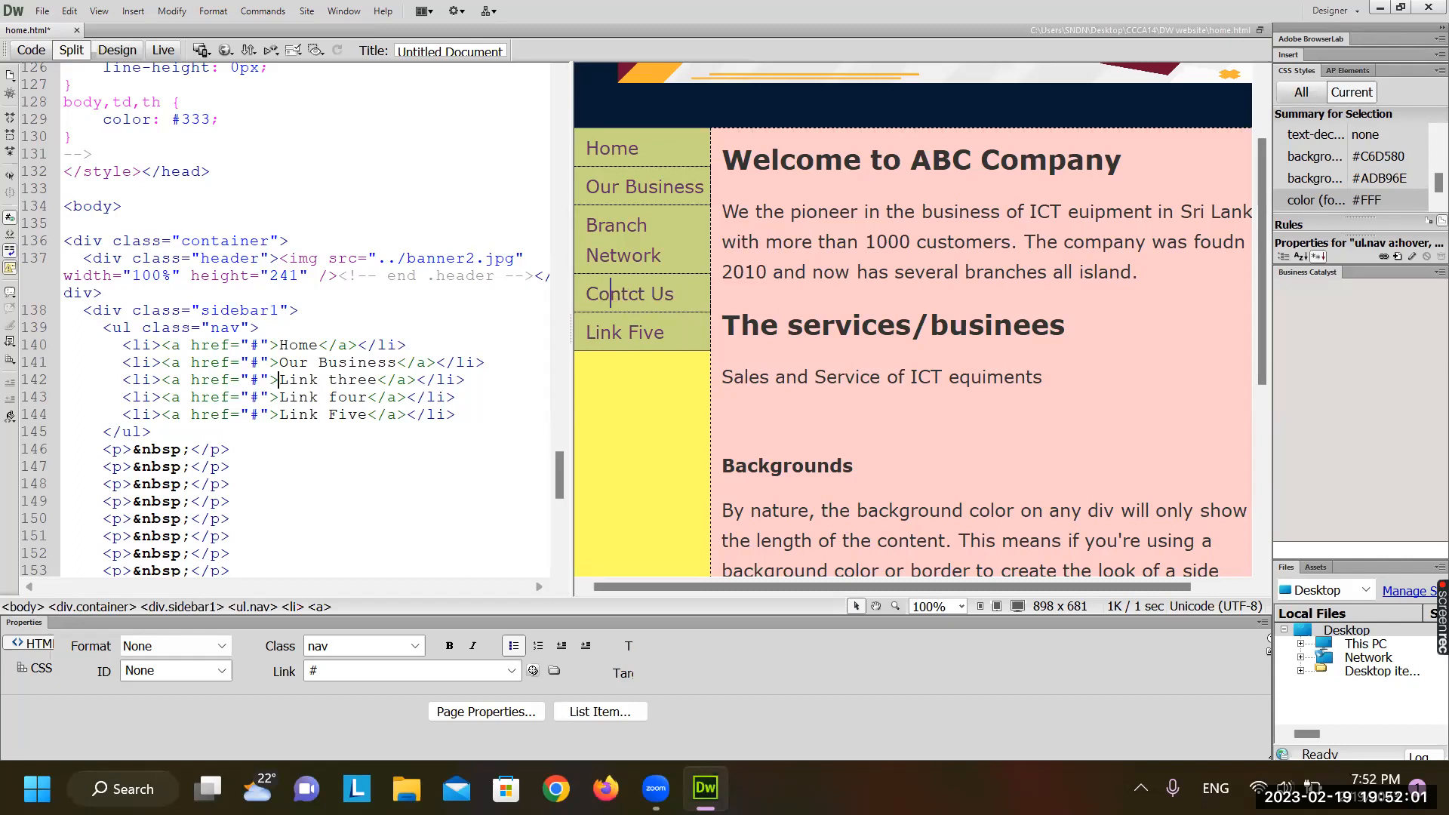
pyautogui.click(346, 413)
# Delete the Link Five list item in Code view and refresh Design view
pyautogui.tripleClick(346, 414)
pyautogui.press('Delete')
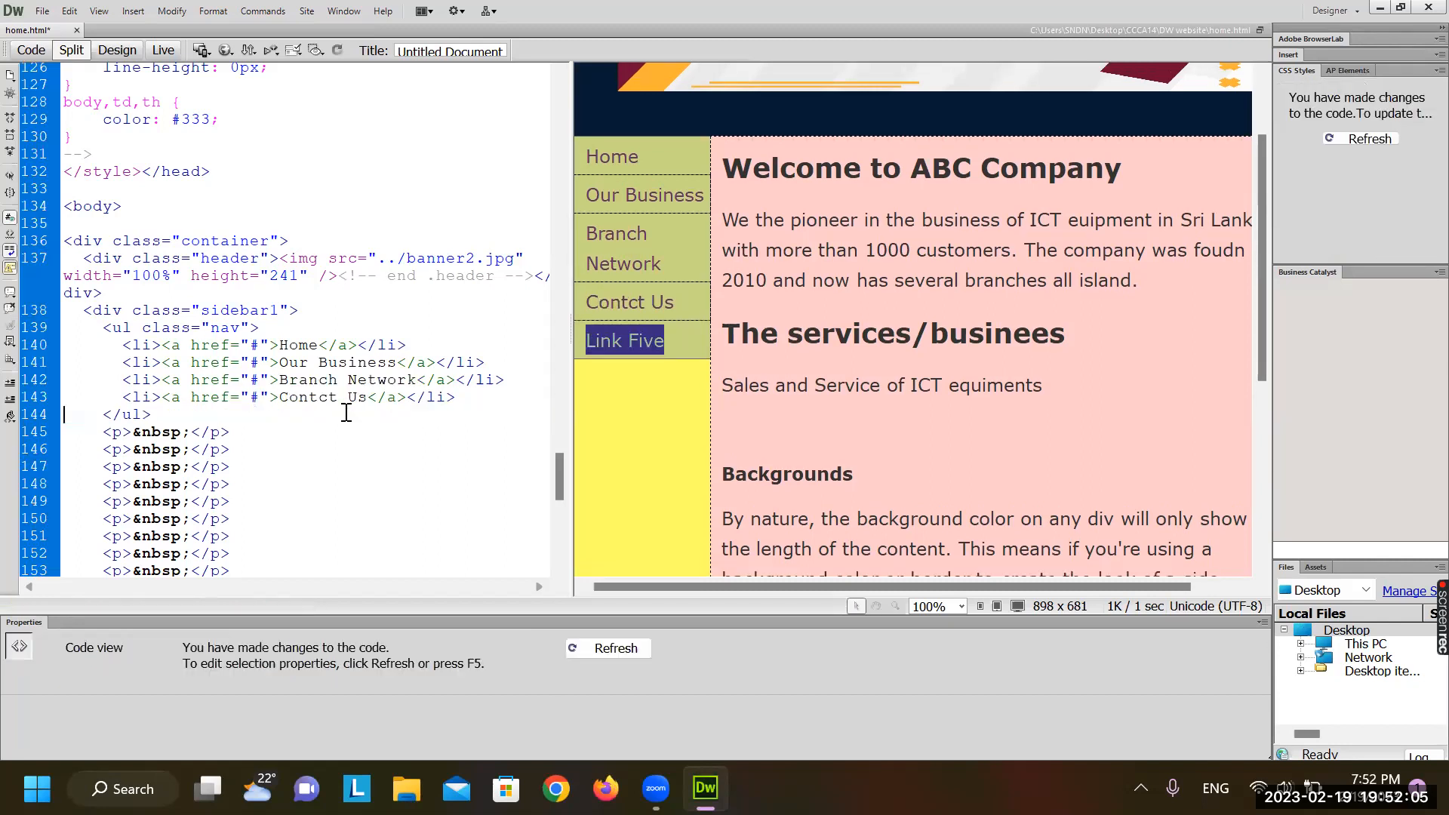
pyautogui.click(898, 335)
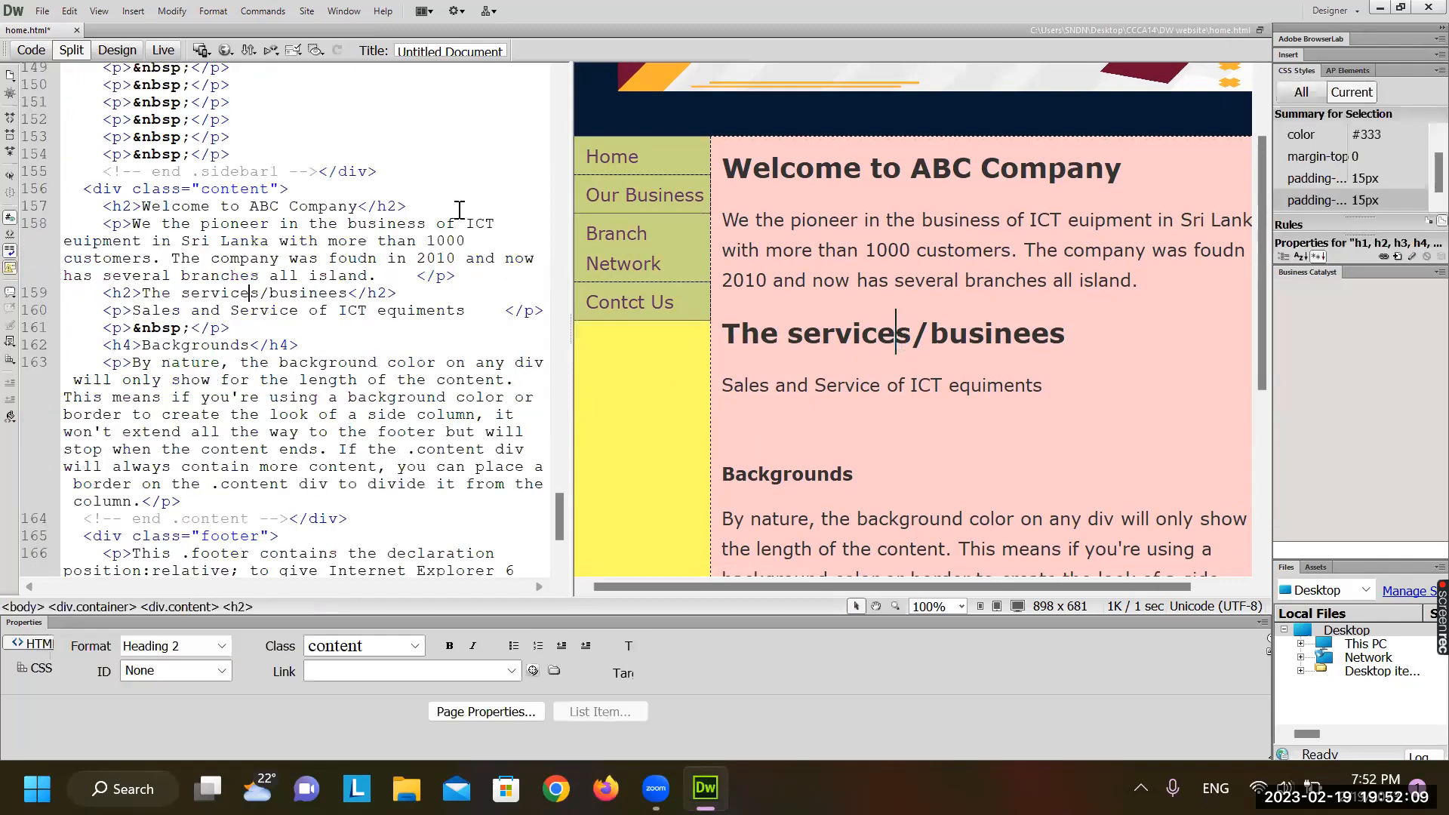
# Save home.html and preview it in Chrome
pyautogui.click(43, 12)
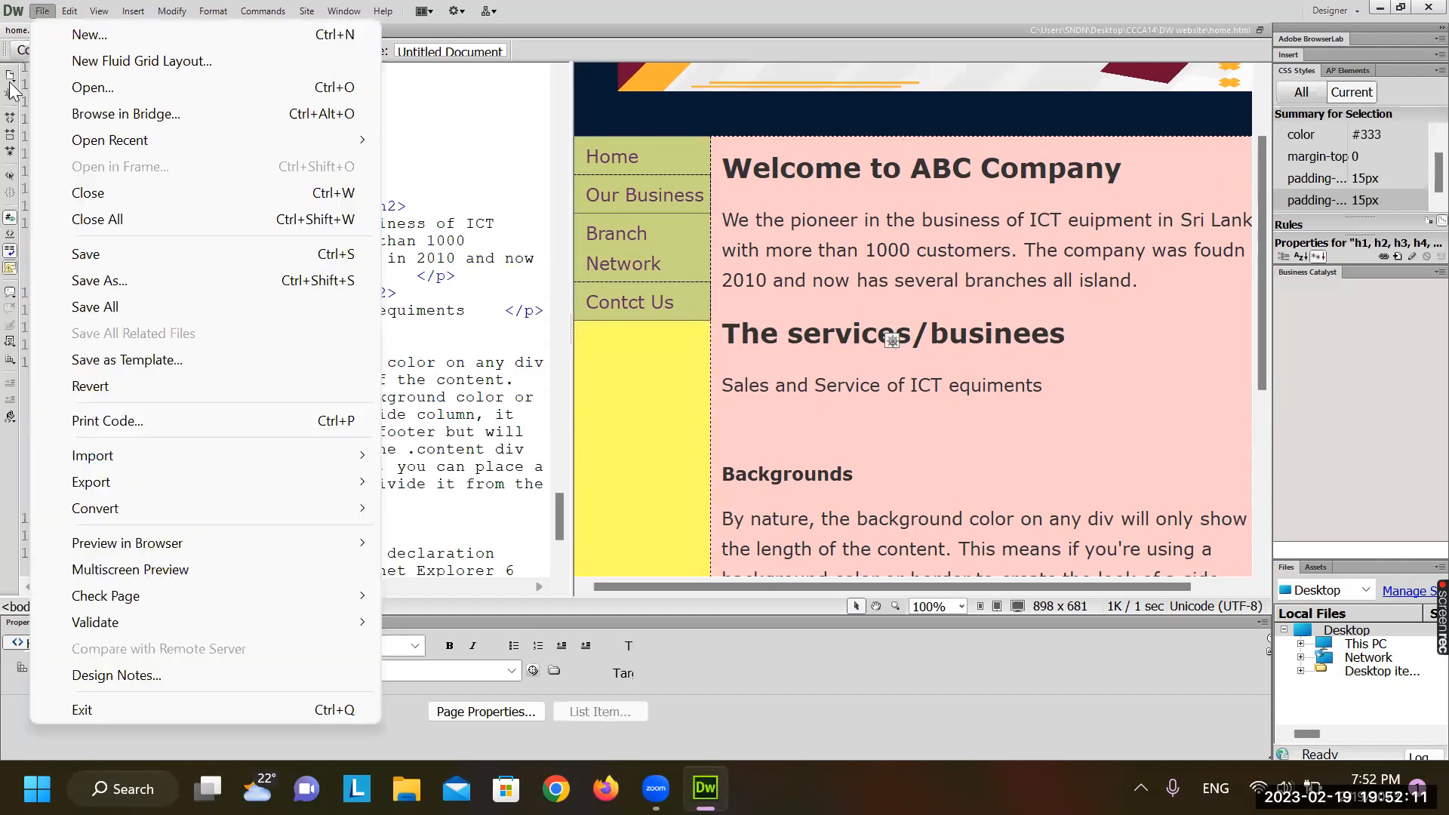
pyautogui.click(170, 253)
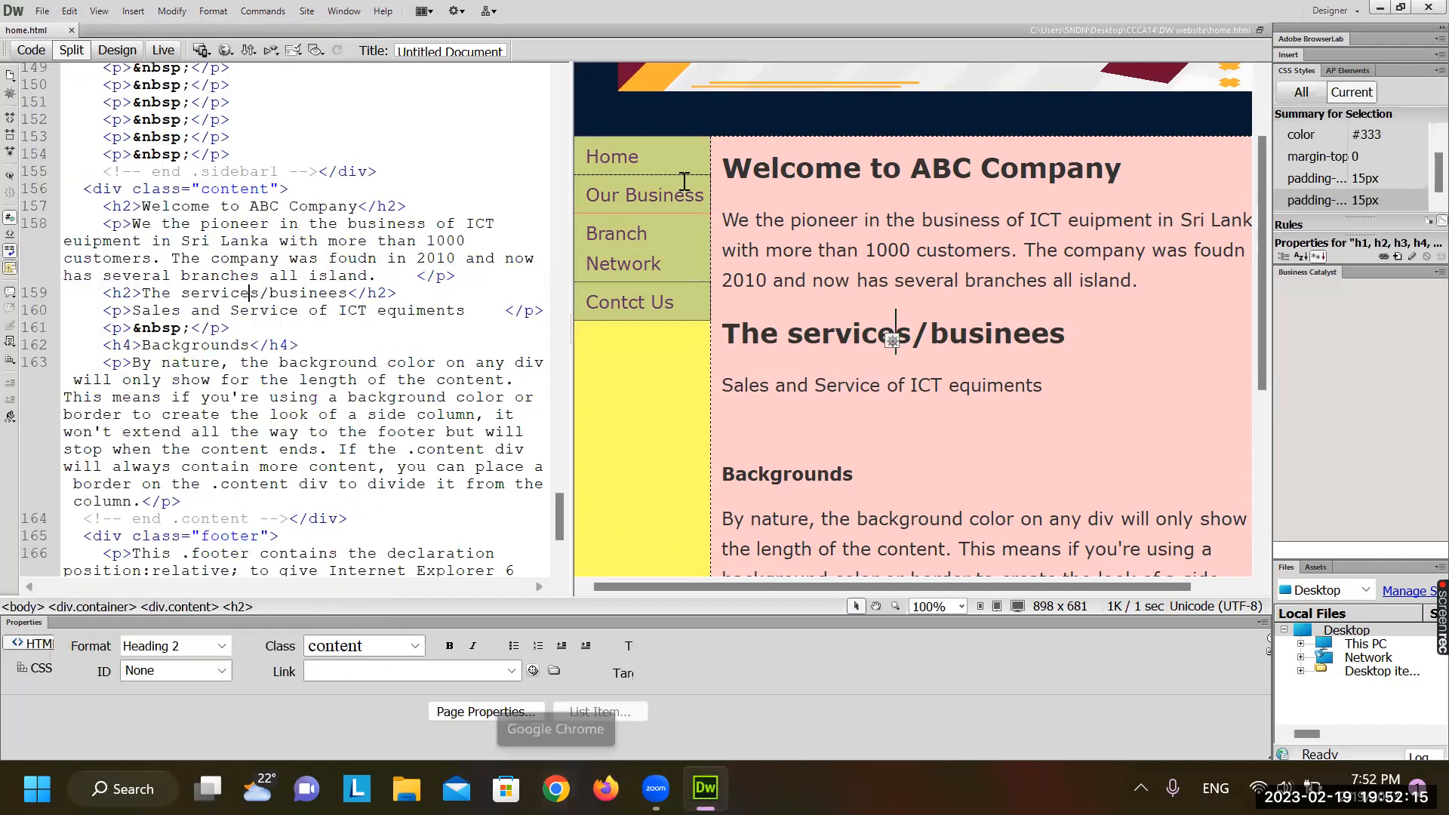
pyautogui.click(225, 51)
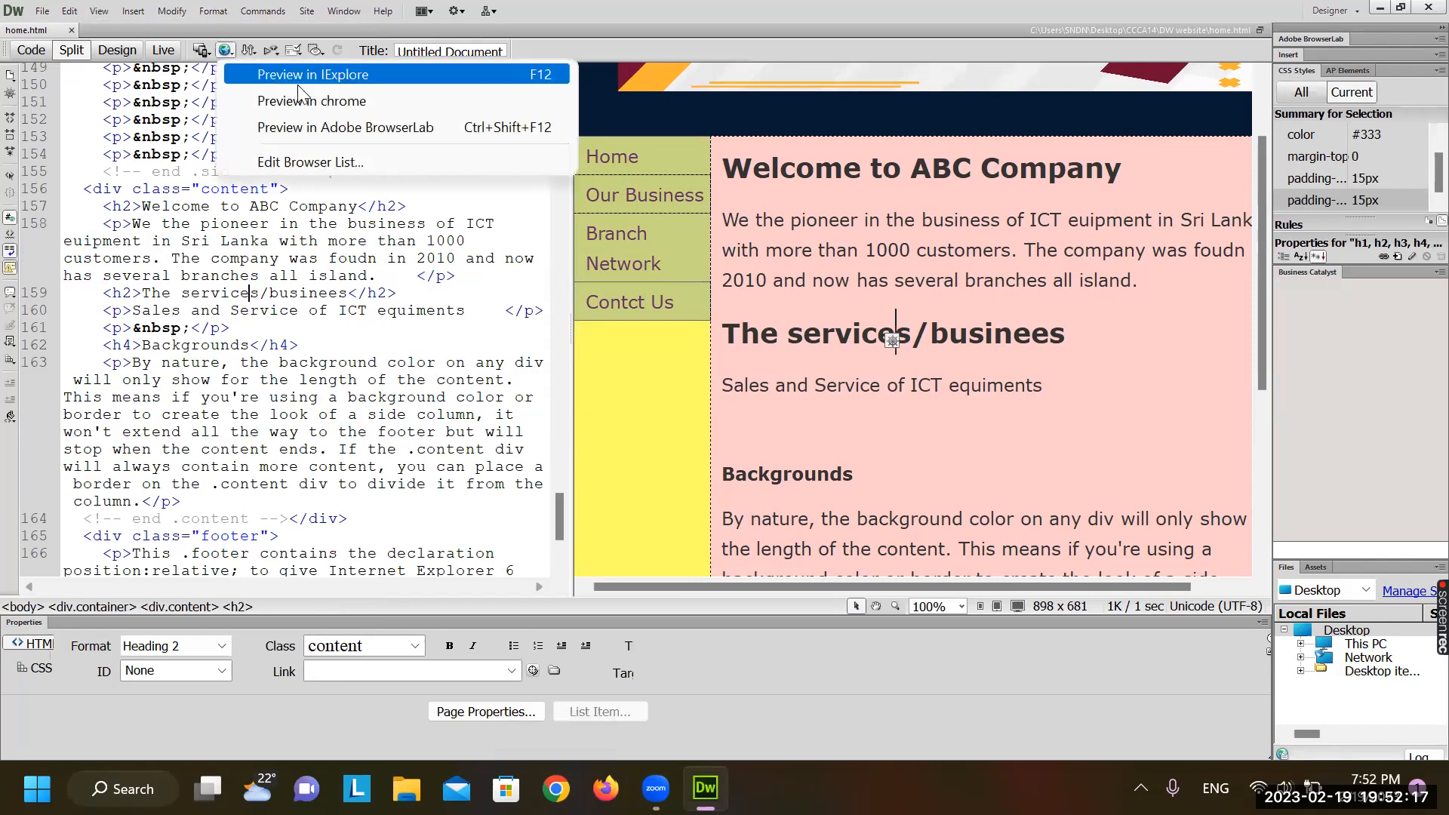
pyautogui.click(302, 100)
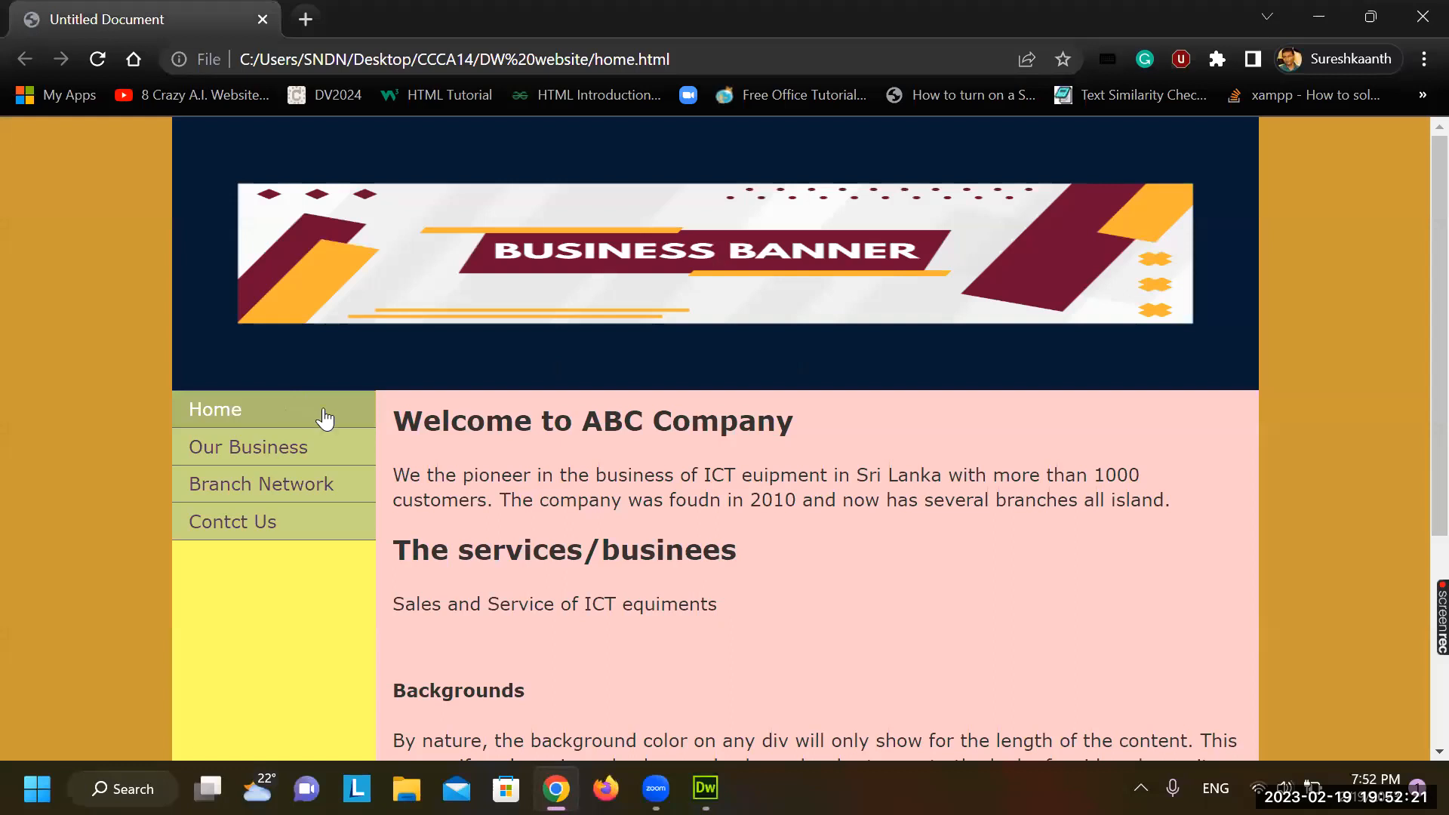
# Try the Contct Us, Our Business and Branch Network links in Chrome, then close the preview
pyautogui.click(264, 527)
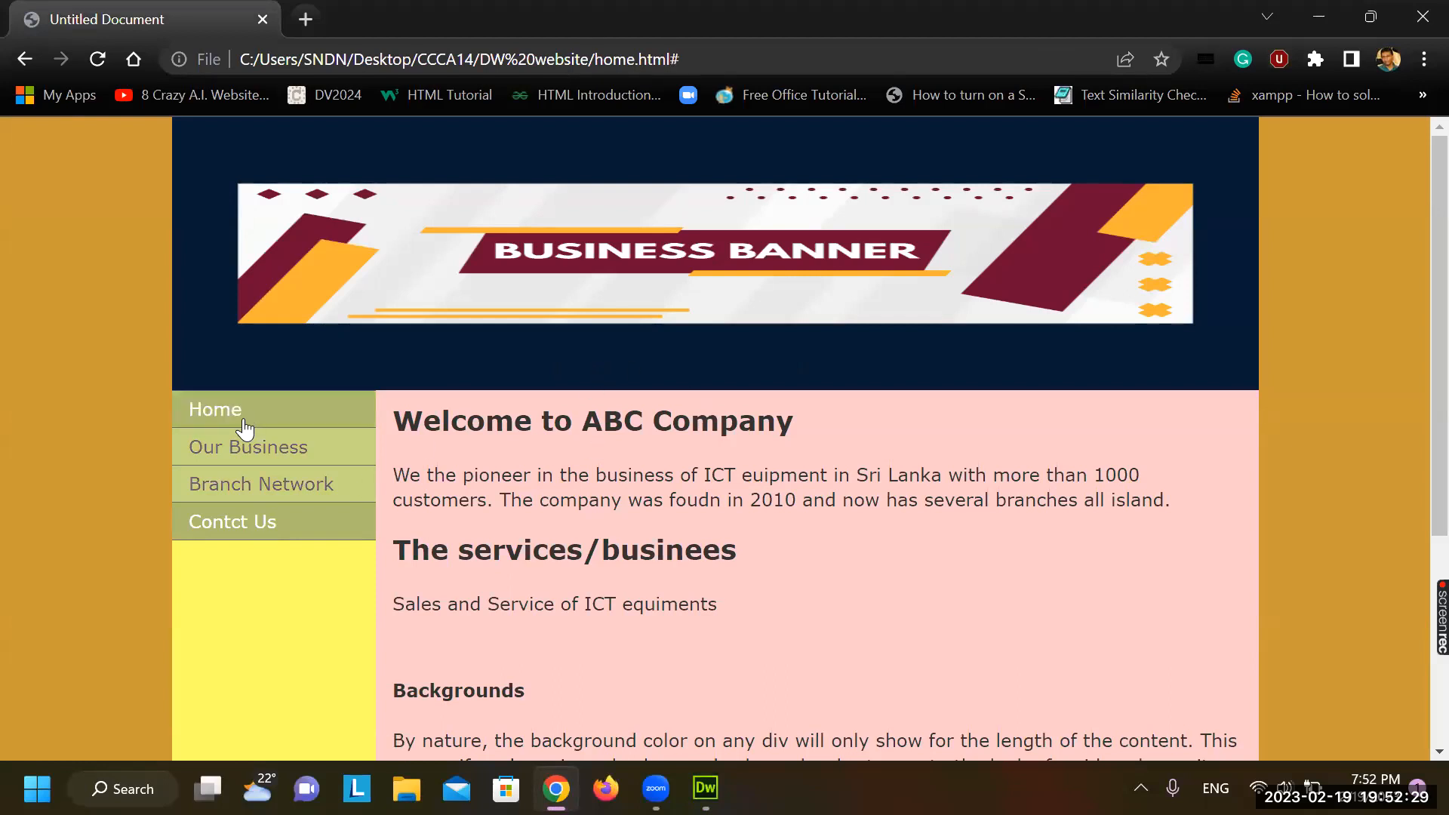
pyautogui.click(250, 451)
pyautogui.click(297, 494)
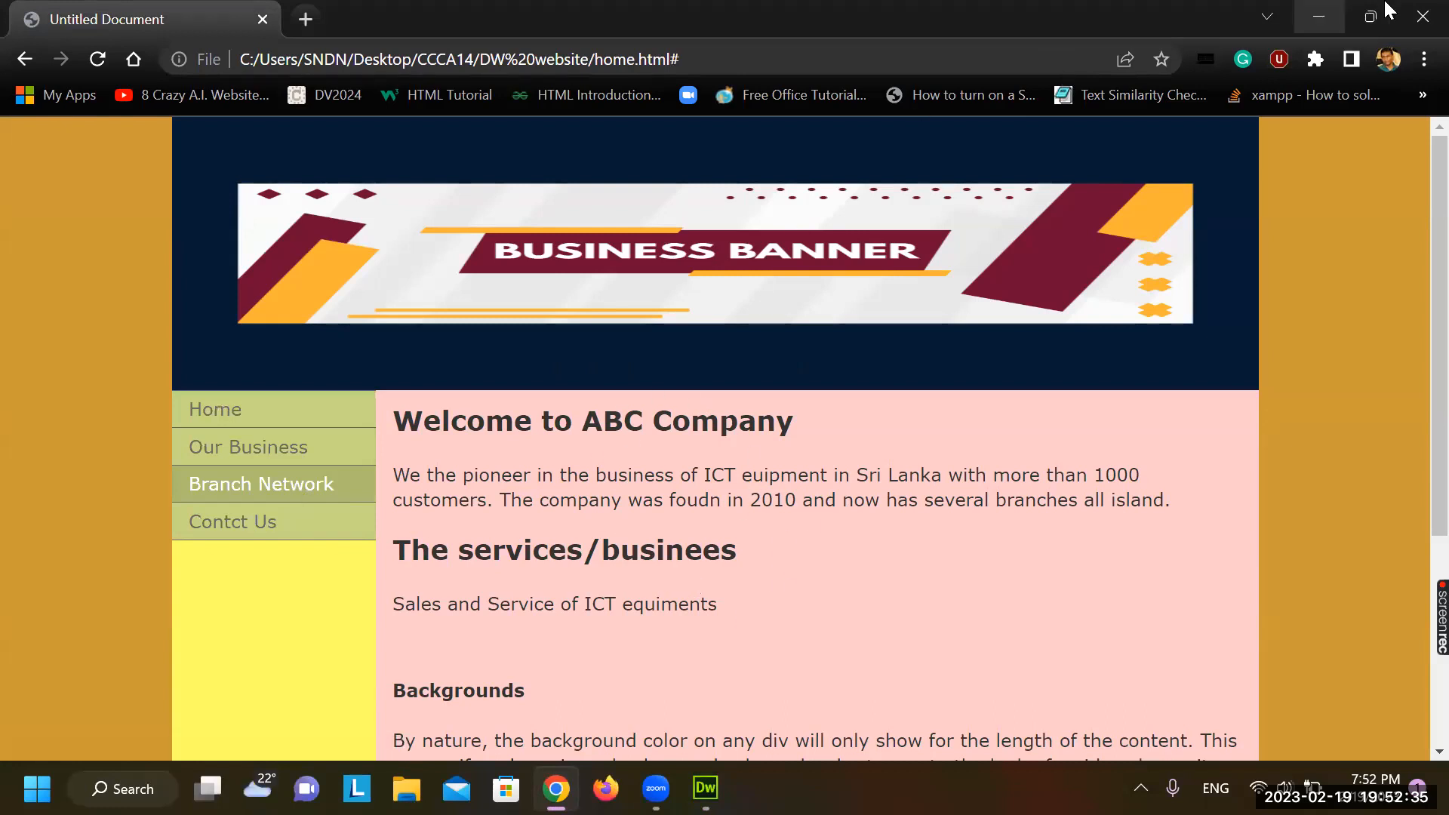
pyautogui.click(1422, 16)
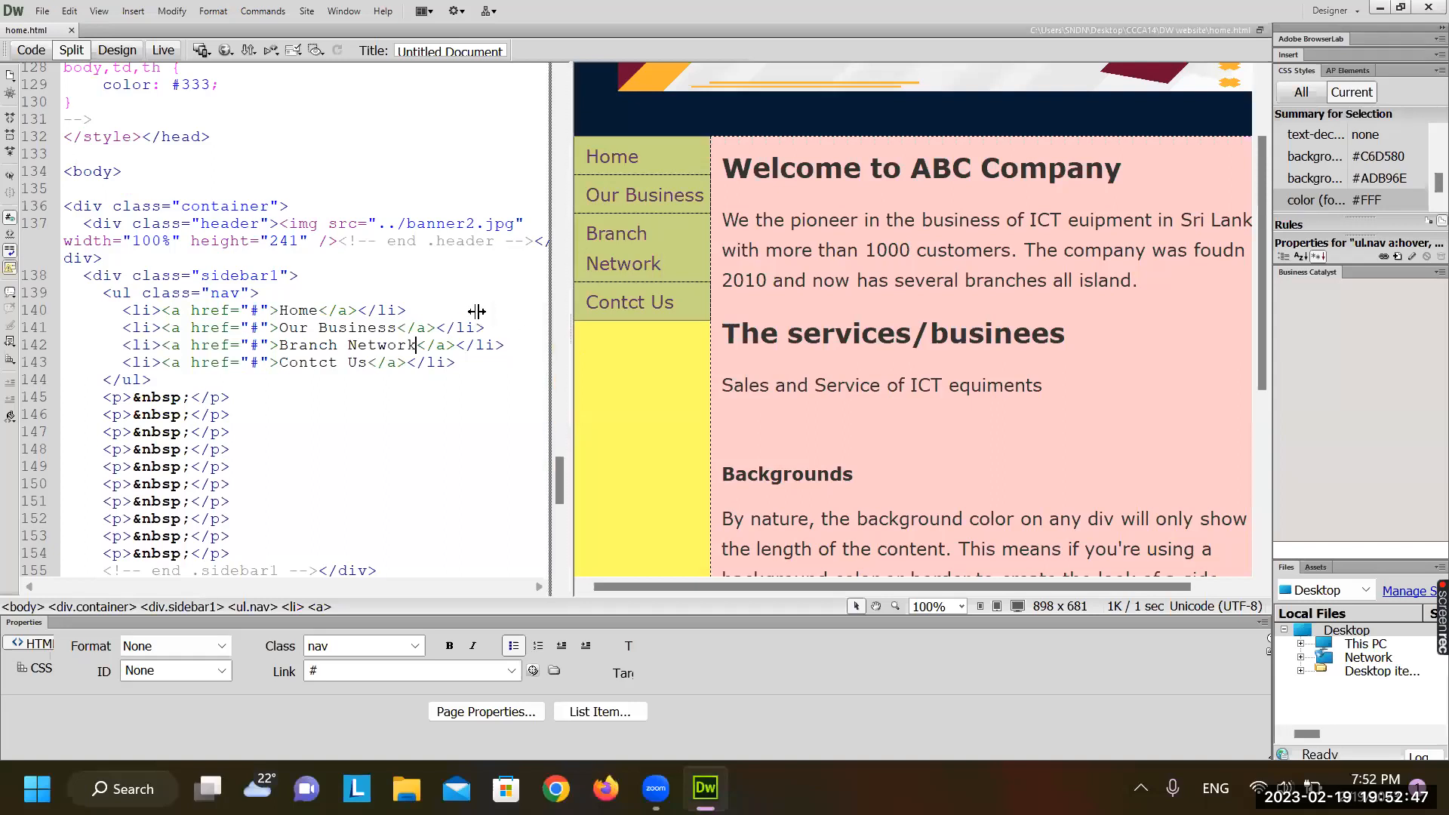
# Widen the page layout, select the Our Business link's a href="#" on line 141, and open File Explorer
pyautogui.moveTo(476, 311); pyautogui.dragTo(437, 301)
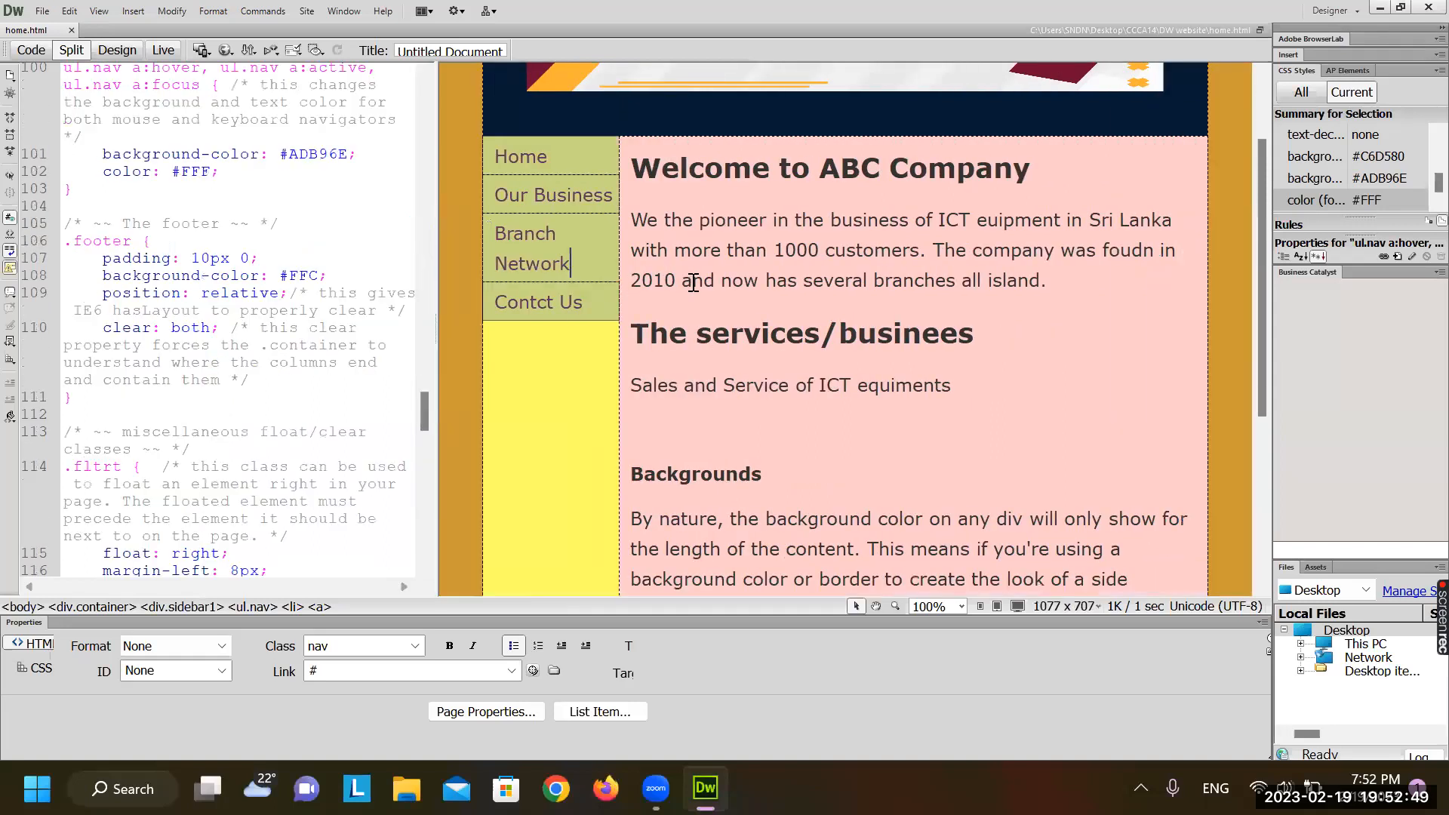
pyautogui.click(559, 194)
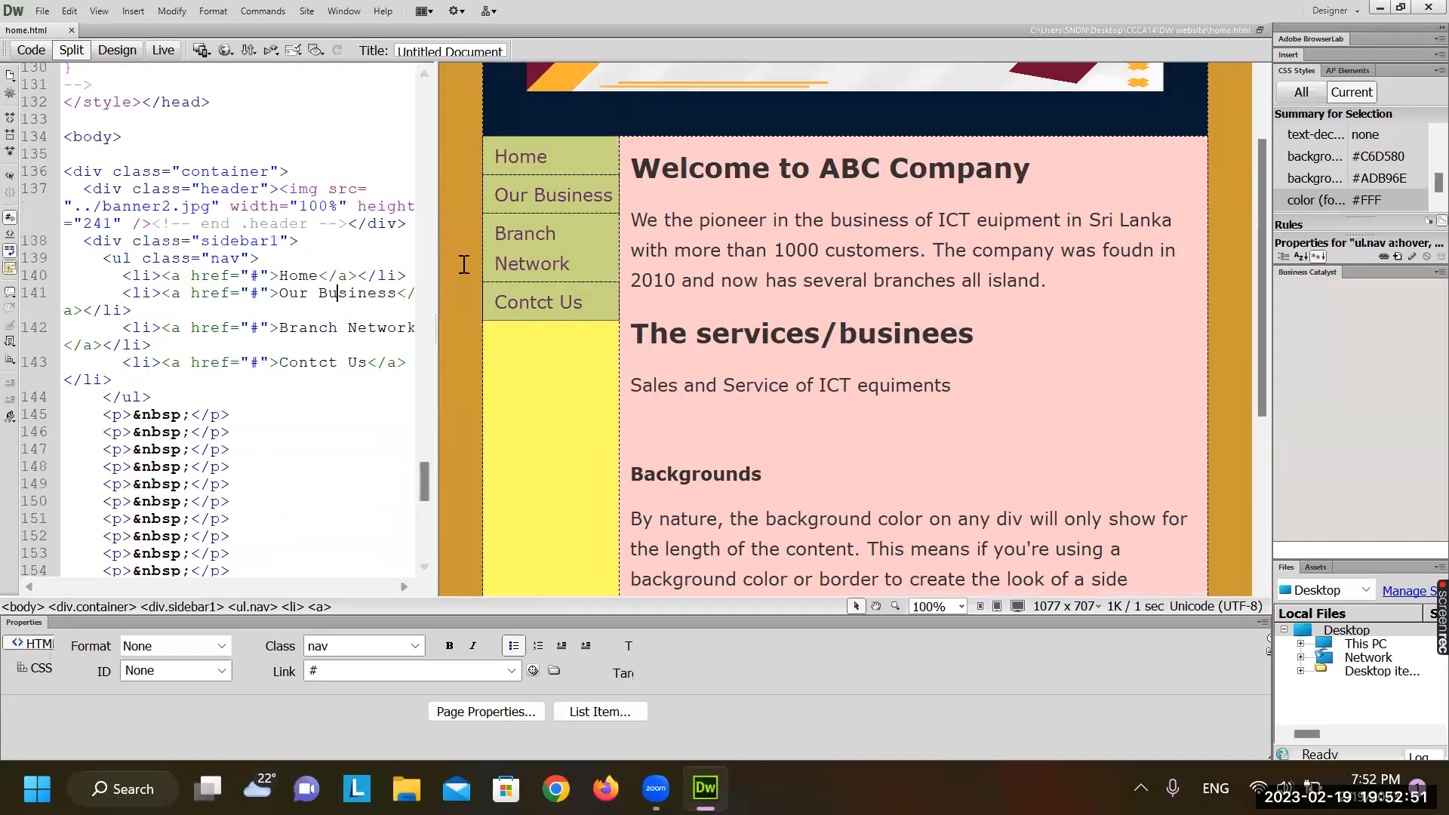
pyautogui.click(261, 293)
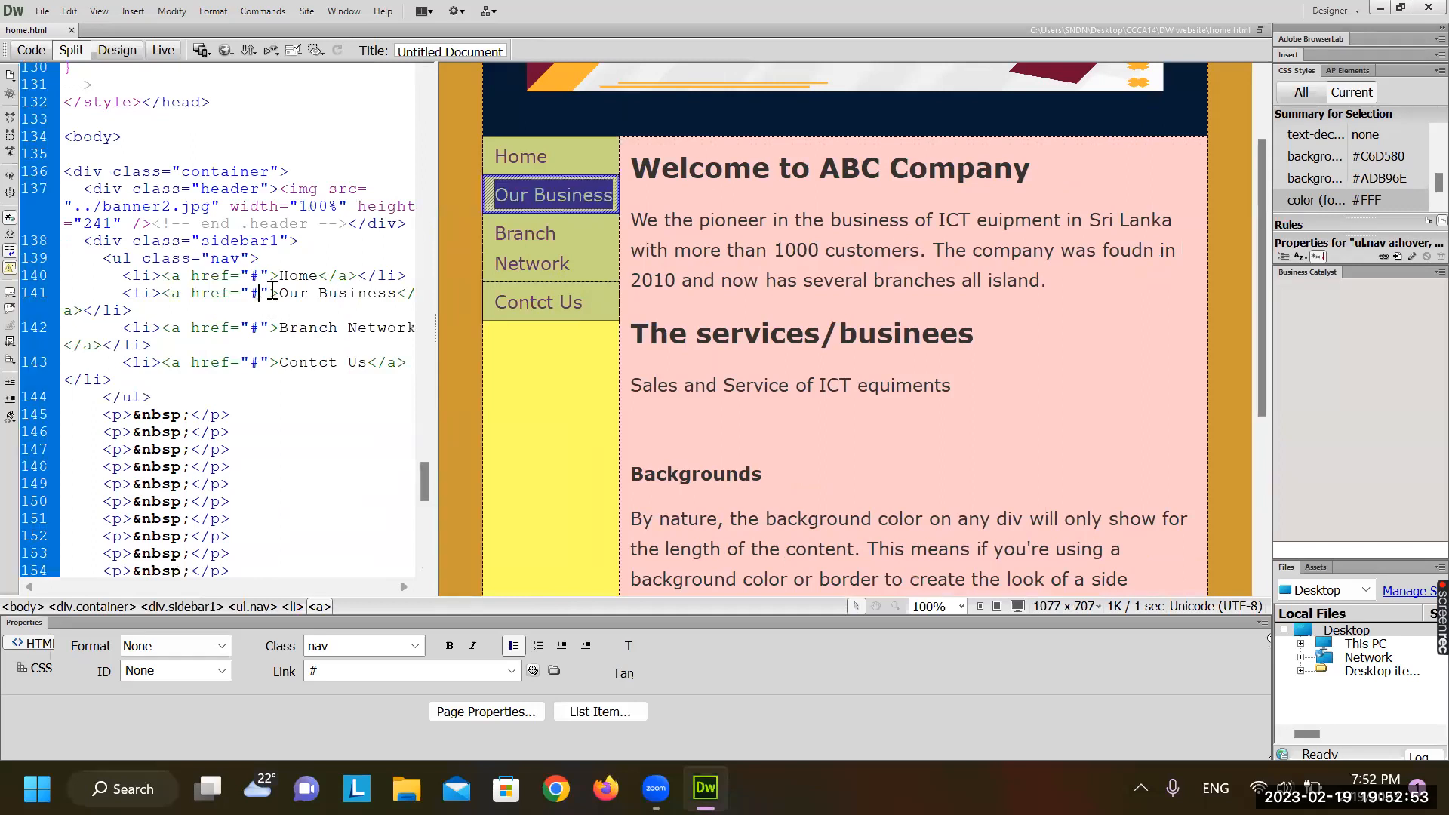
pyautogui.hotkey('shift', 'Left')
pyautogui.moveTo(172, 294); pyautogui.dragTo(247, 295)
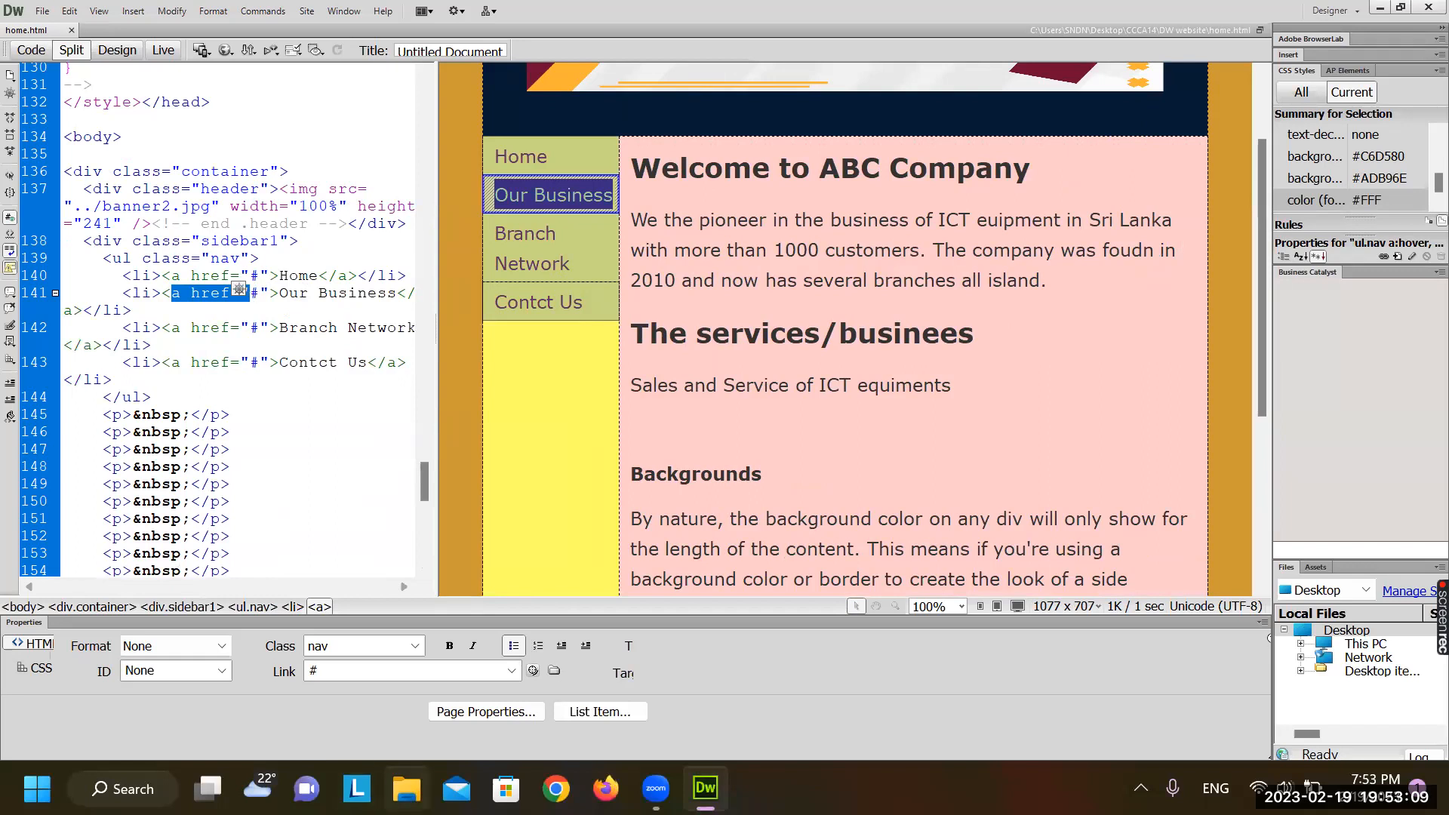
pyautogui.click(407, 789)
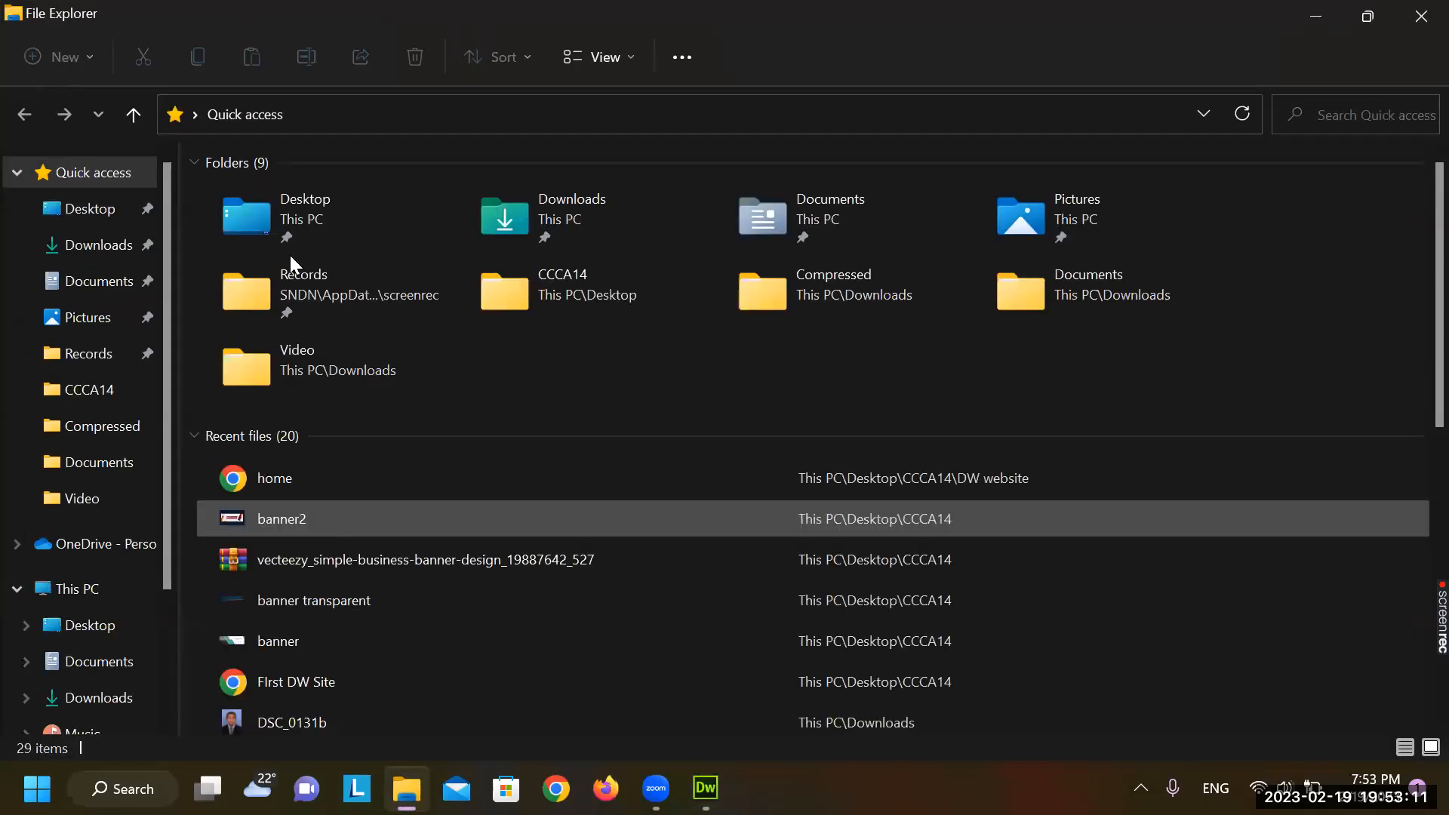
pyautogui.click(98, 393)
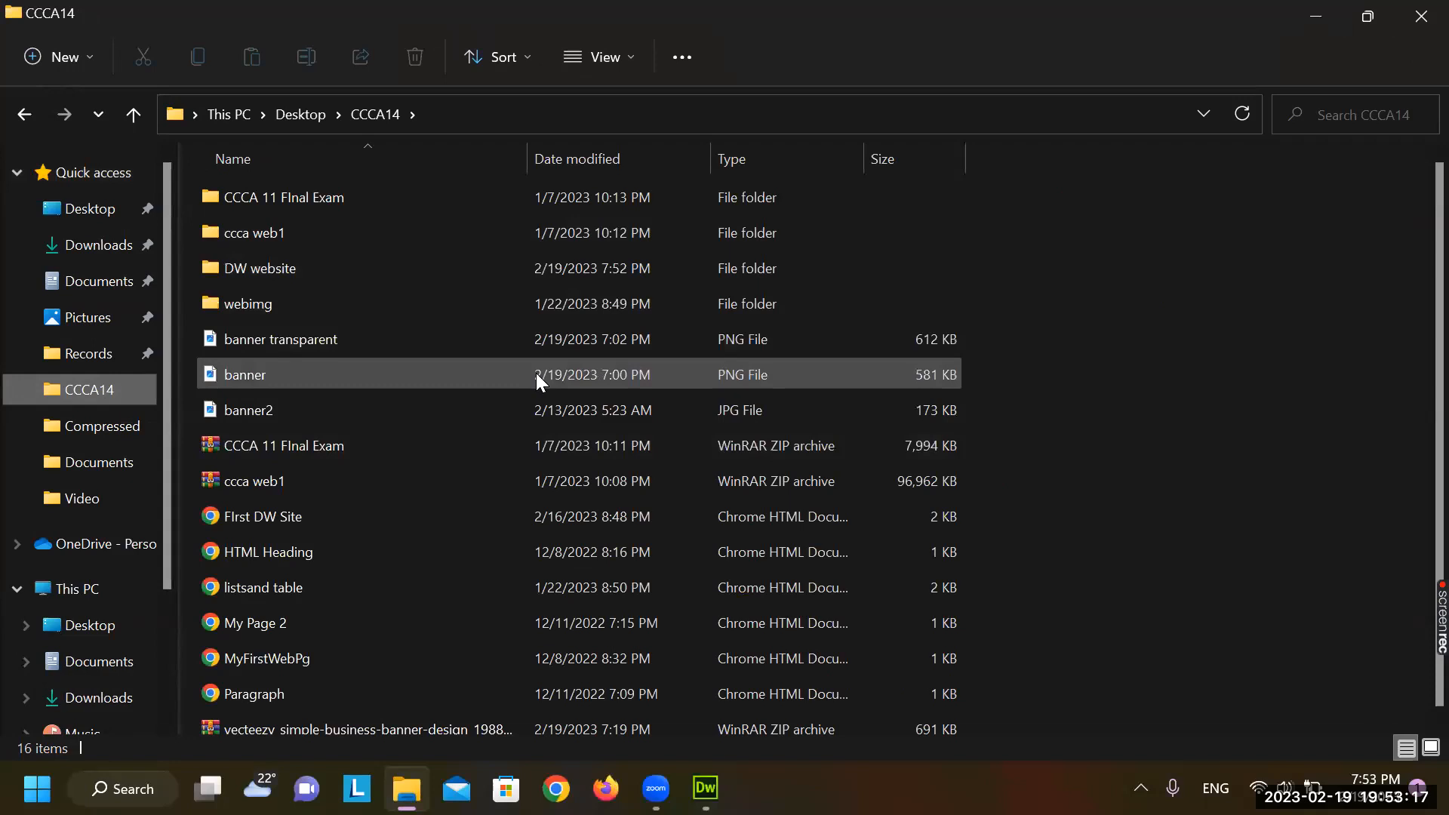
pyautogui.scroll(-1, 536, 373)
pyautogui.click(459, 624)
pyautogui.doubleClick(459, 624)
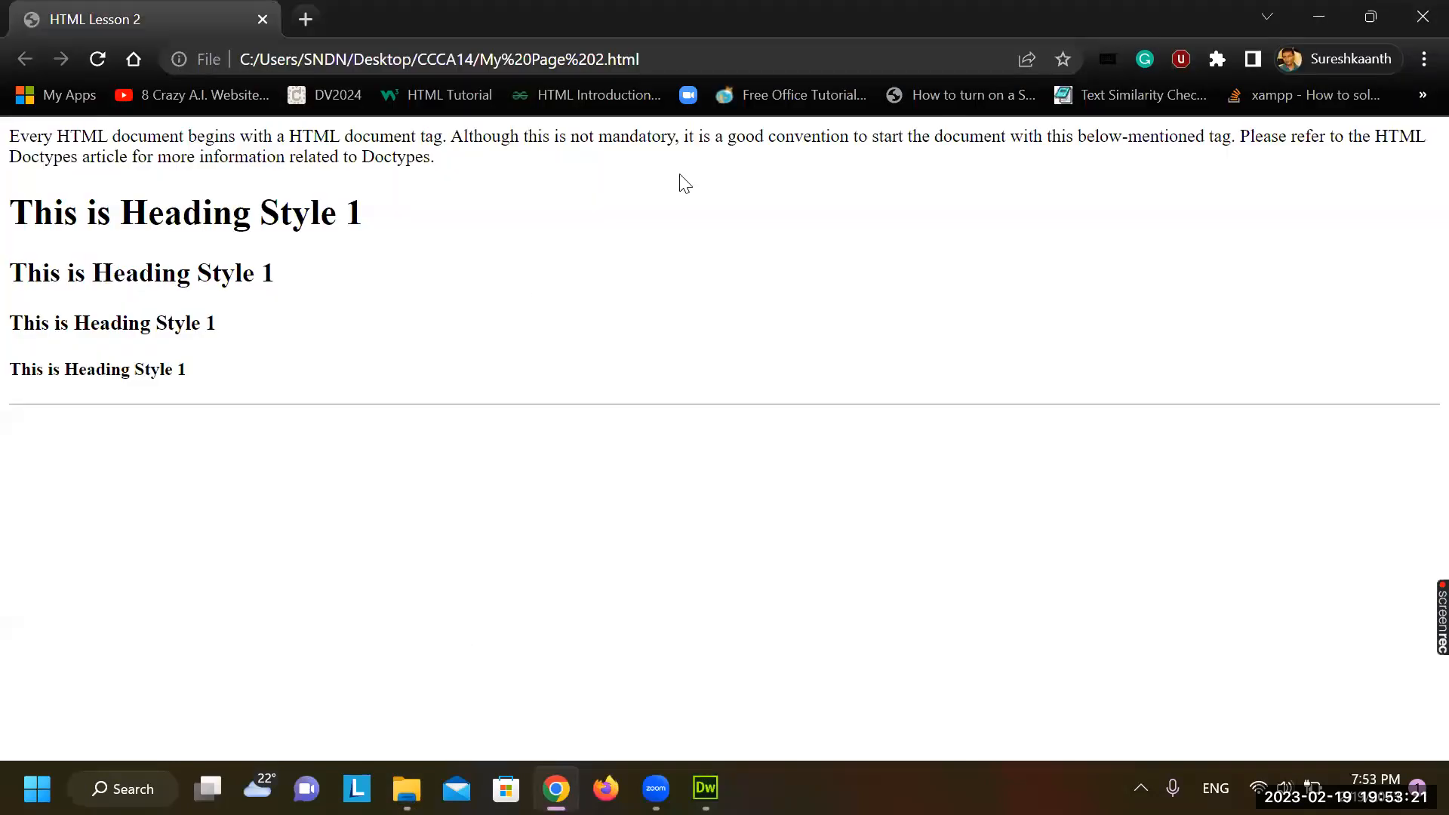
pyautogui.click(1417, 29)
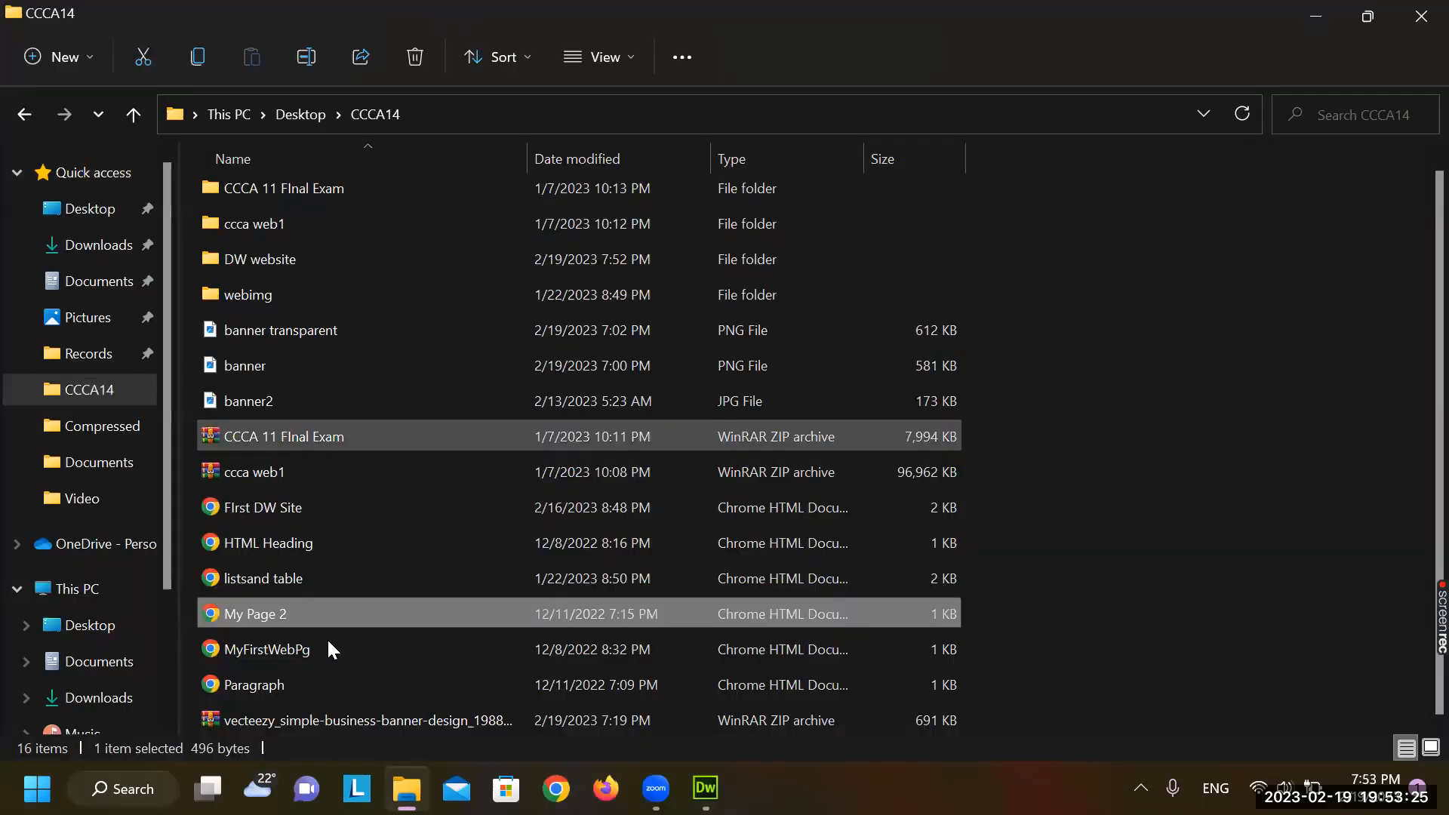
pyautogui.doubleClick(328, 646)
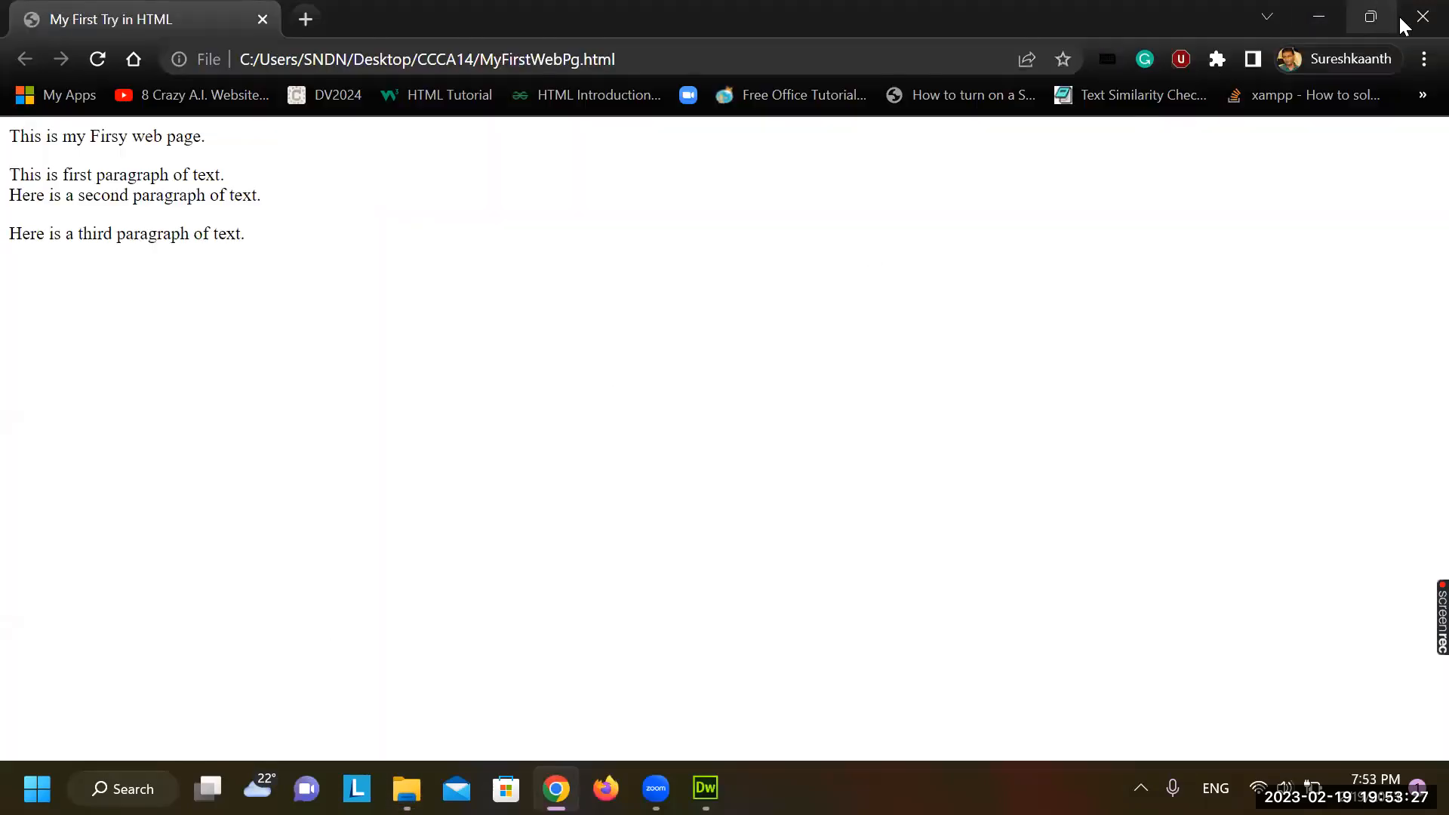
pyautogui.click(1423, 16)
pyautogui.doubleClick(392, 689)
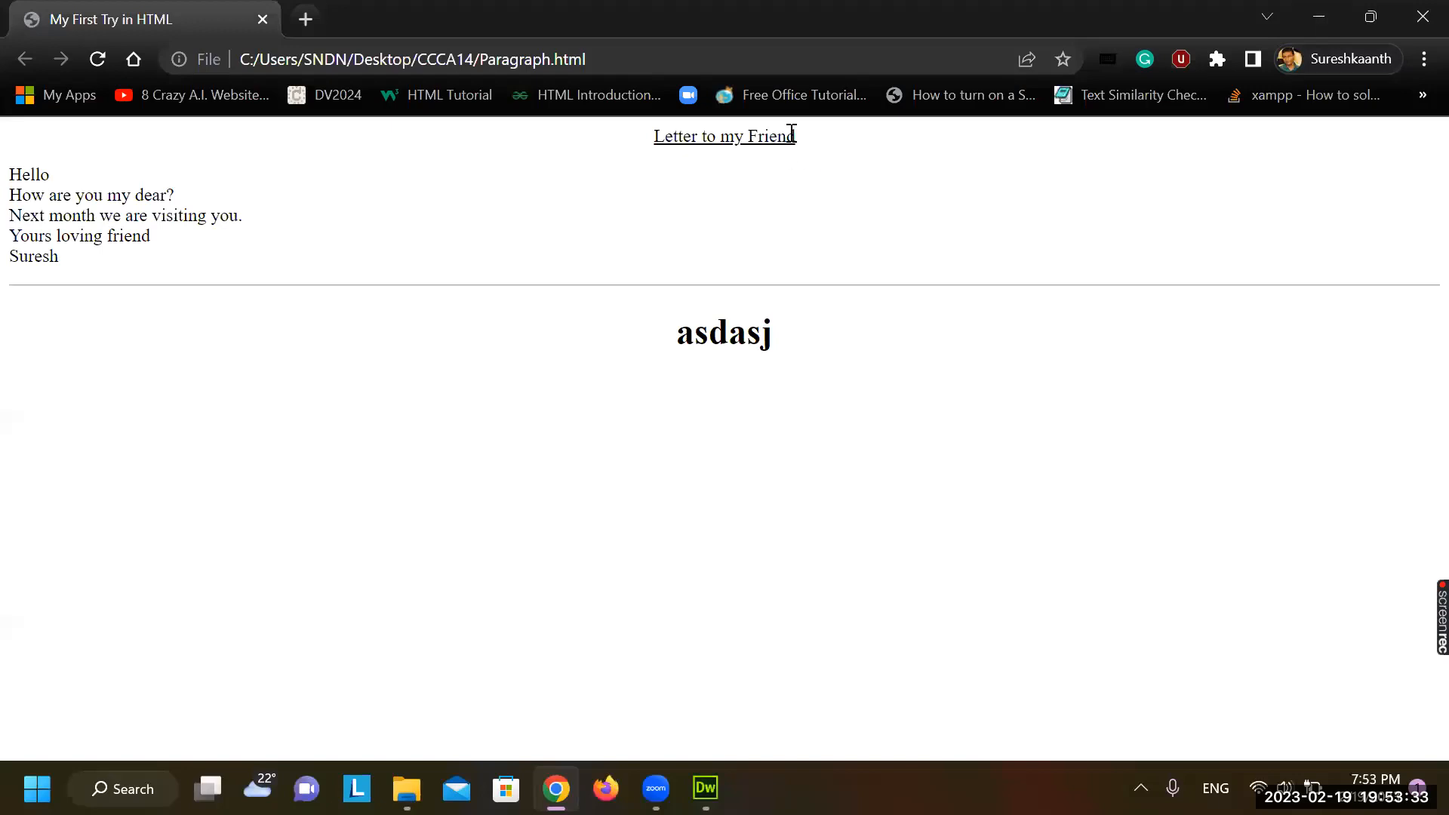
pyautogui.click(1423, 17)
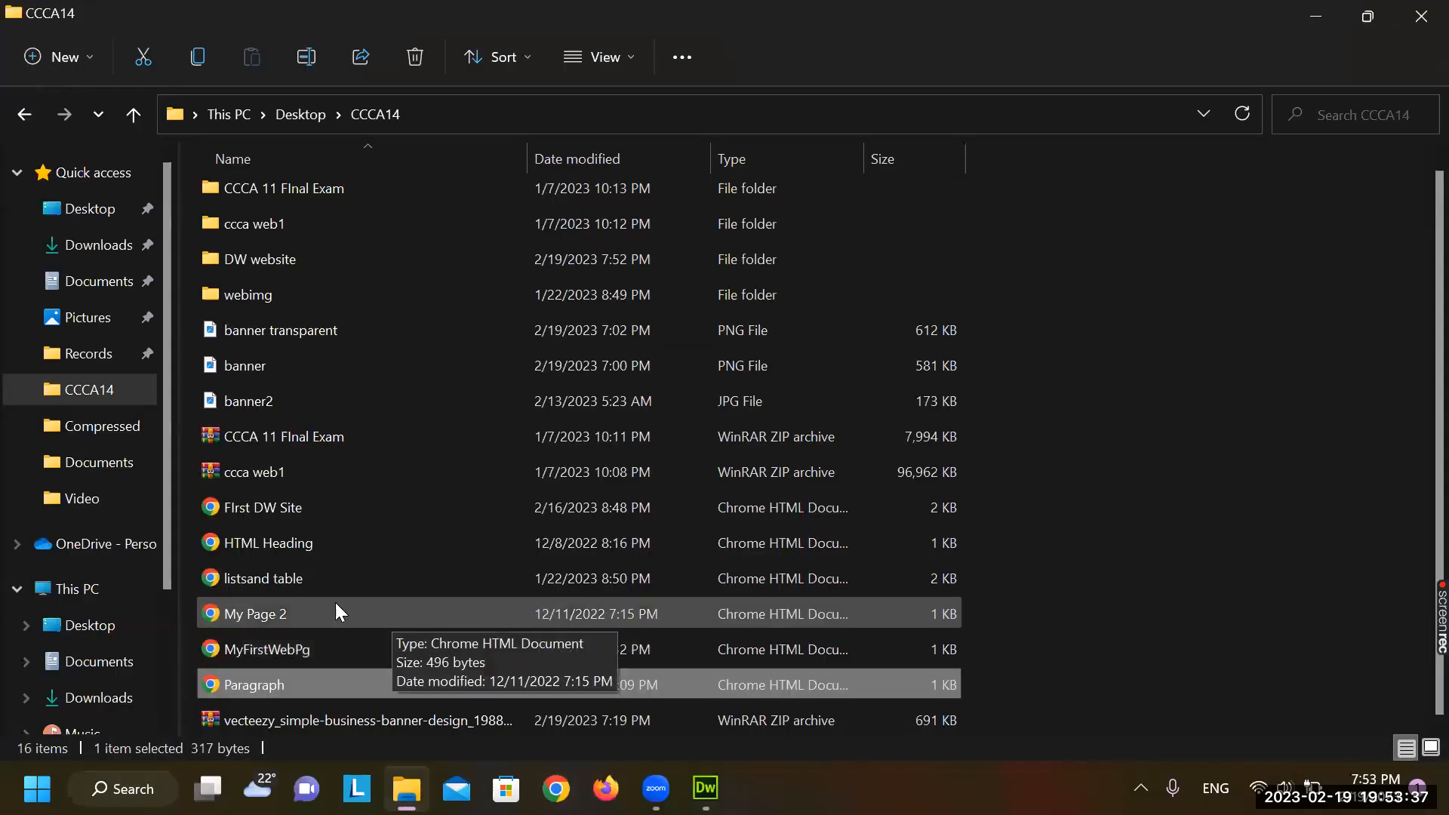
pyautogui.doubleClick(283, 578)
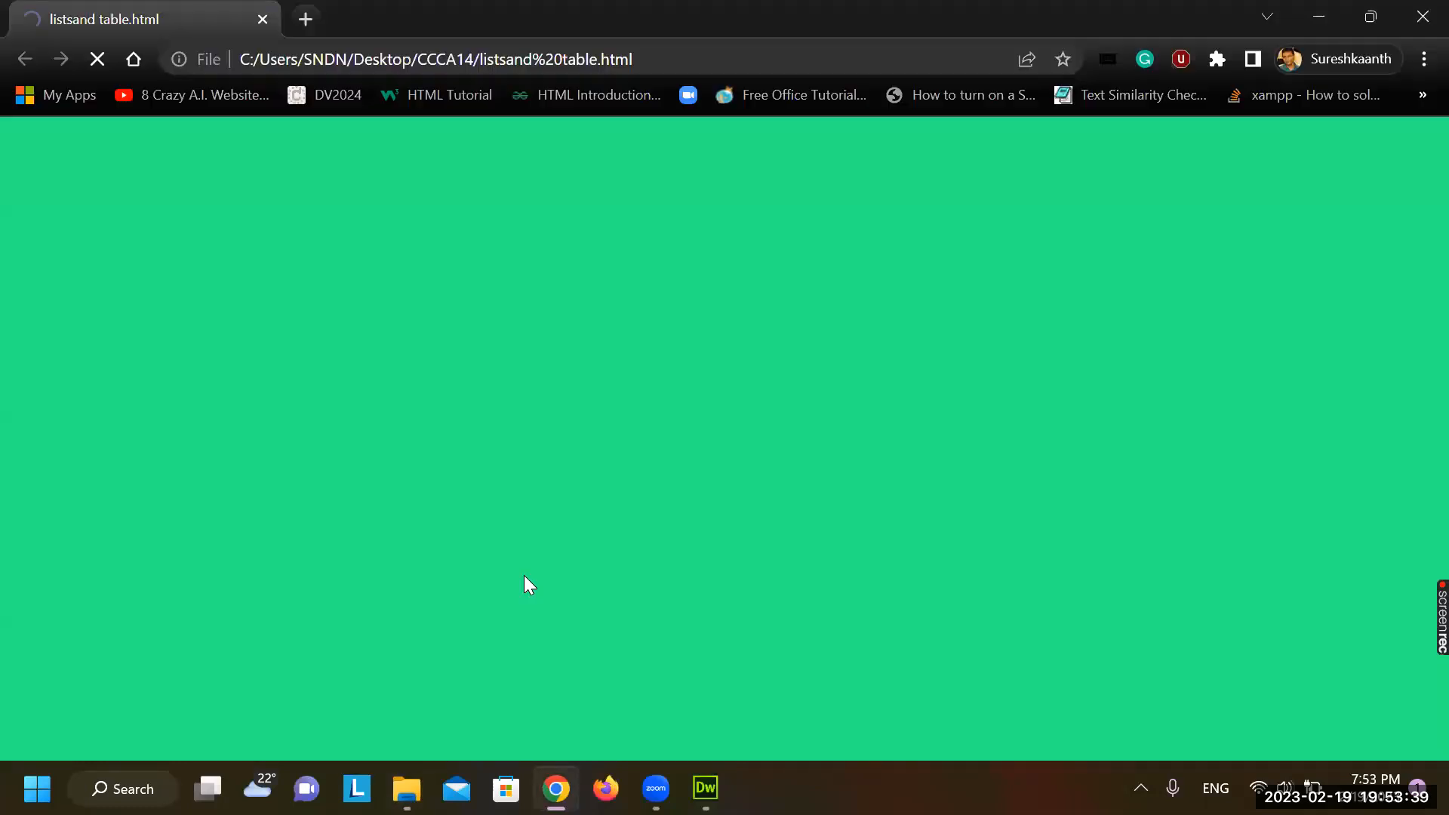
pyautogui.scroll(-3, 524, 575)
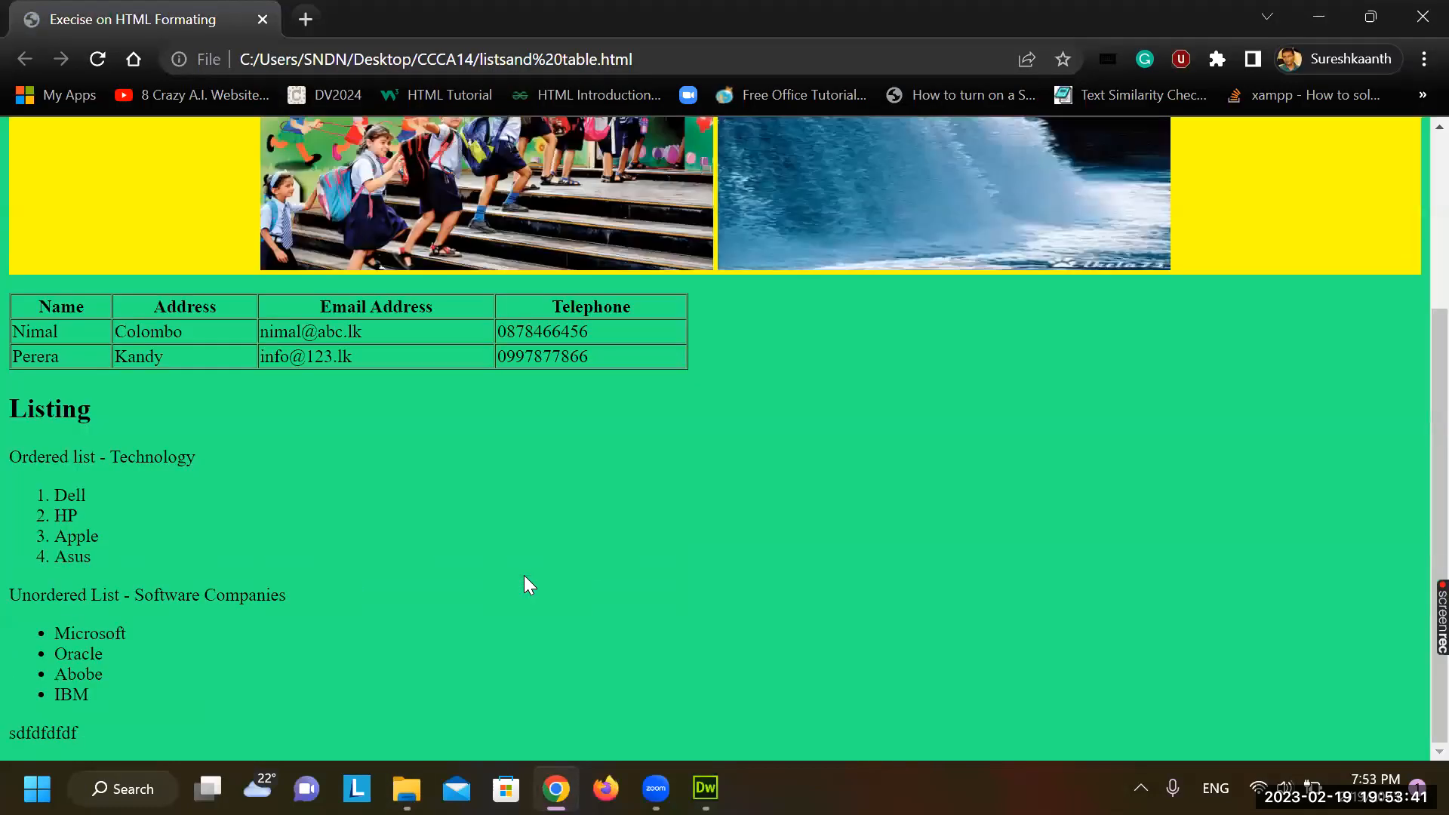
pyautogui.scroll(3, 524, 575)
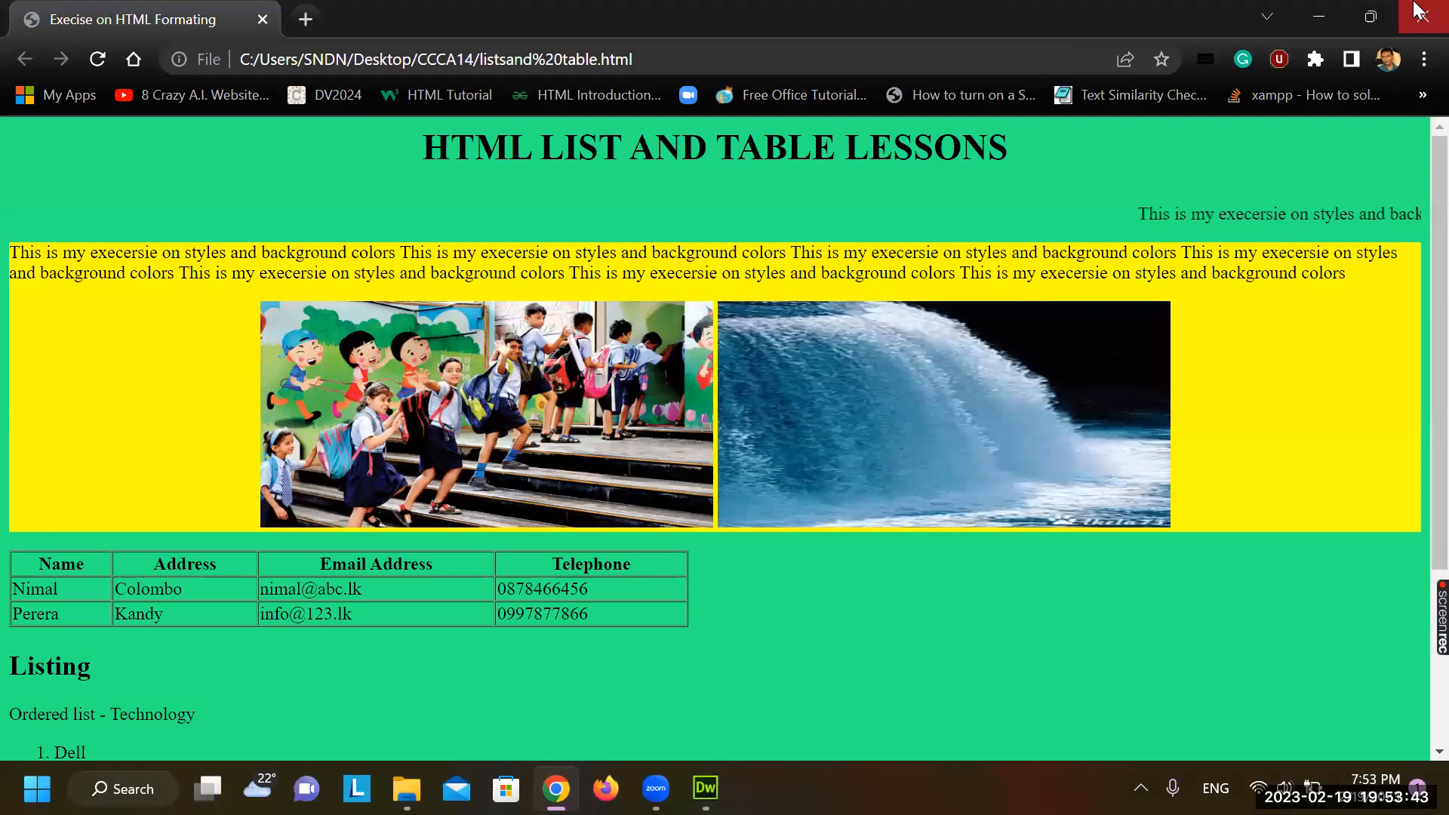
pyautogui.hotkey('alt', 'F4')
pyautogui.doubleClick(307, 533)
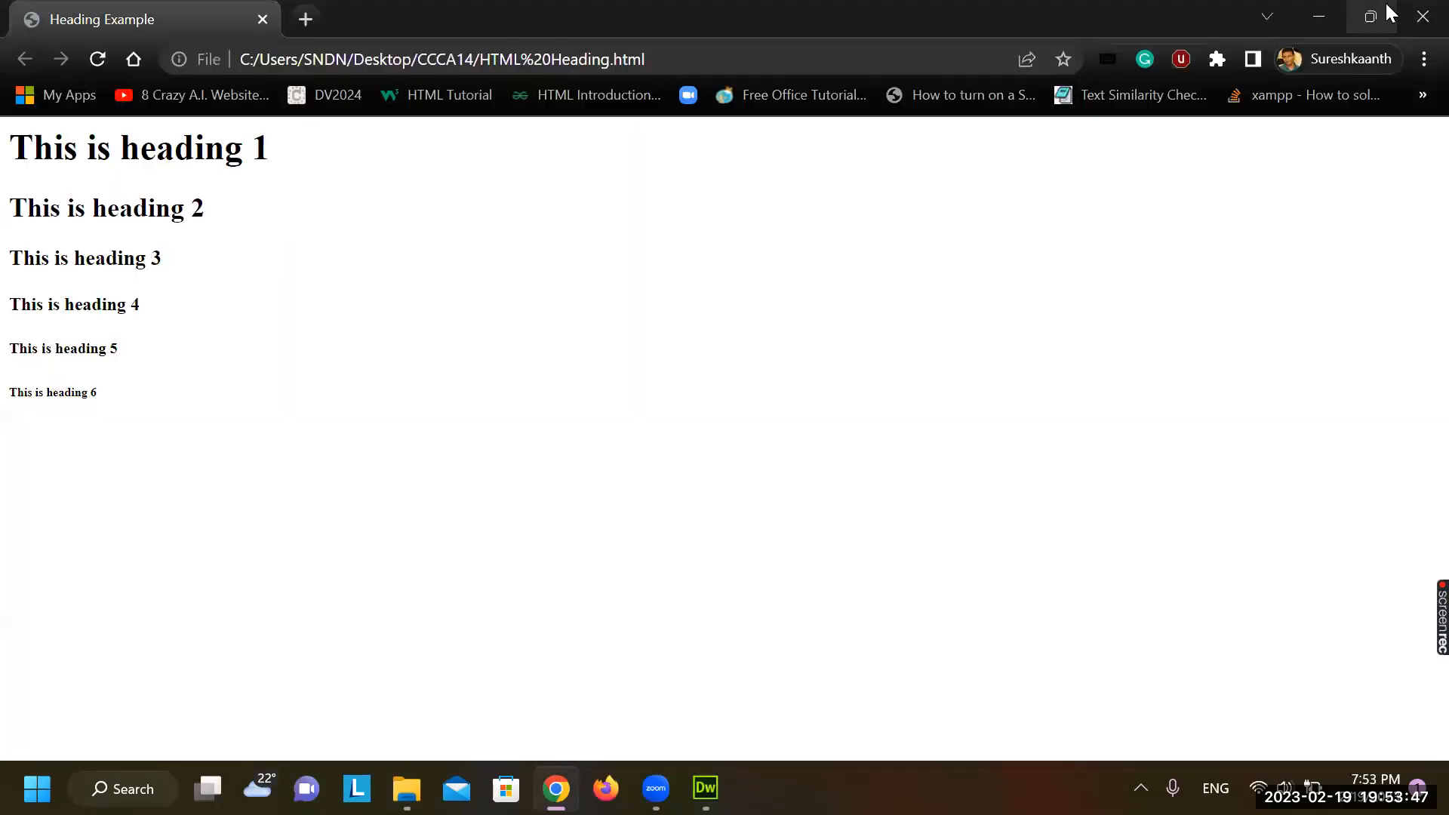
pyautogui.click(1423, 17)
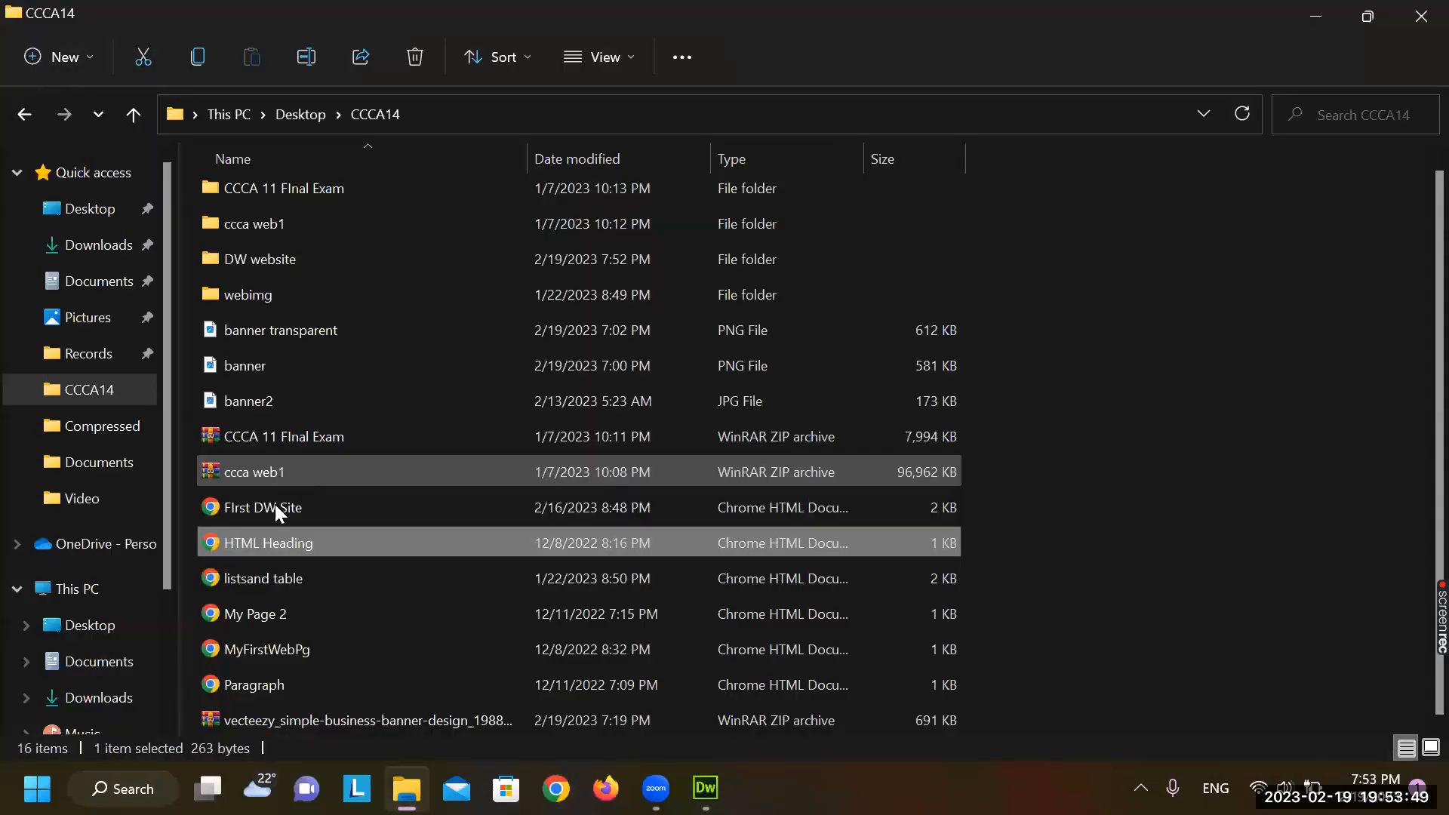
pyautogui.doubleClick(275, 508)
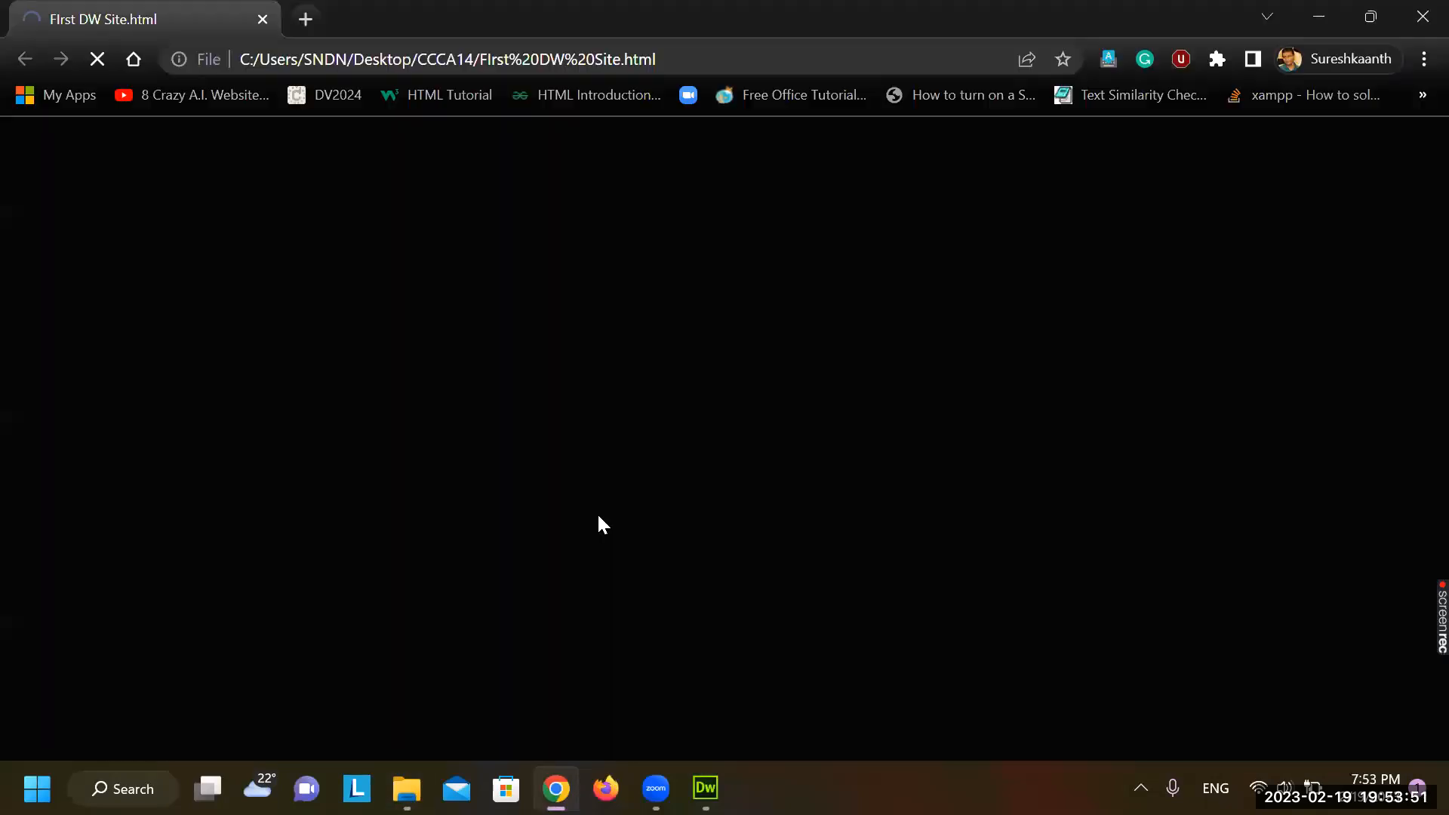
pyautogui.scroll(-4, 597, 515)
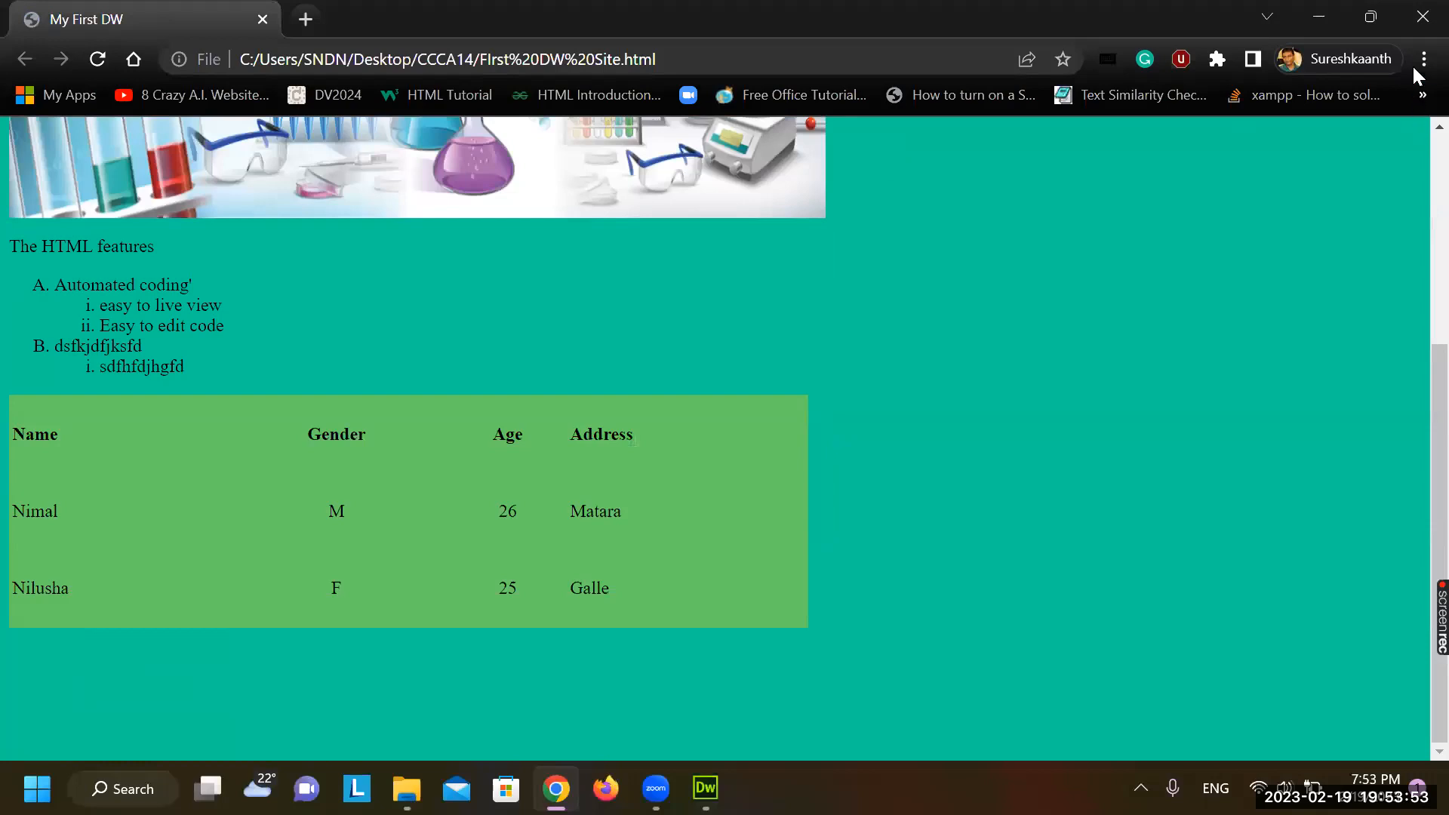
pyautogui.click(1423, 16)
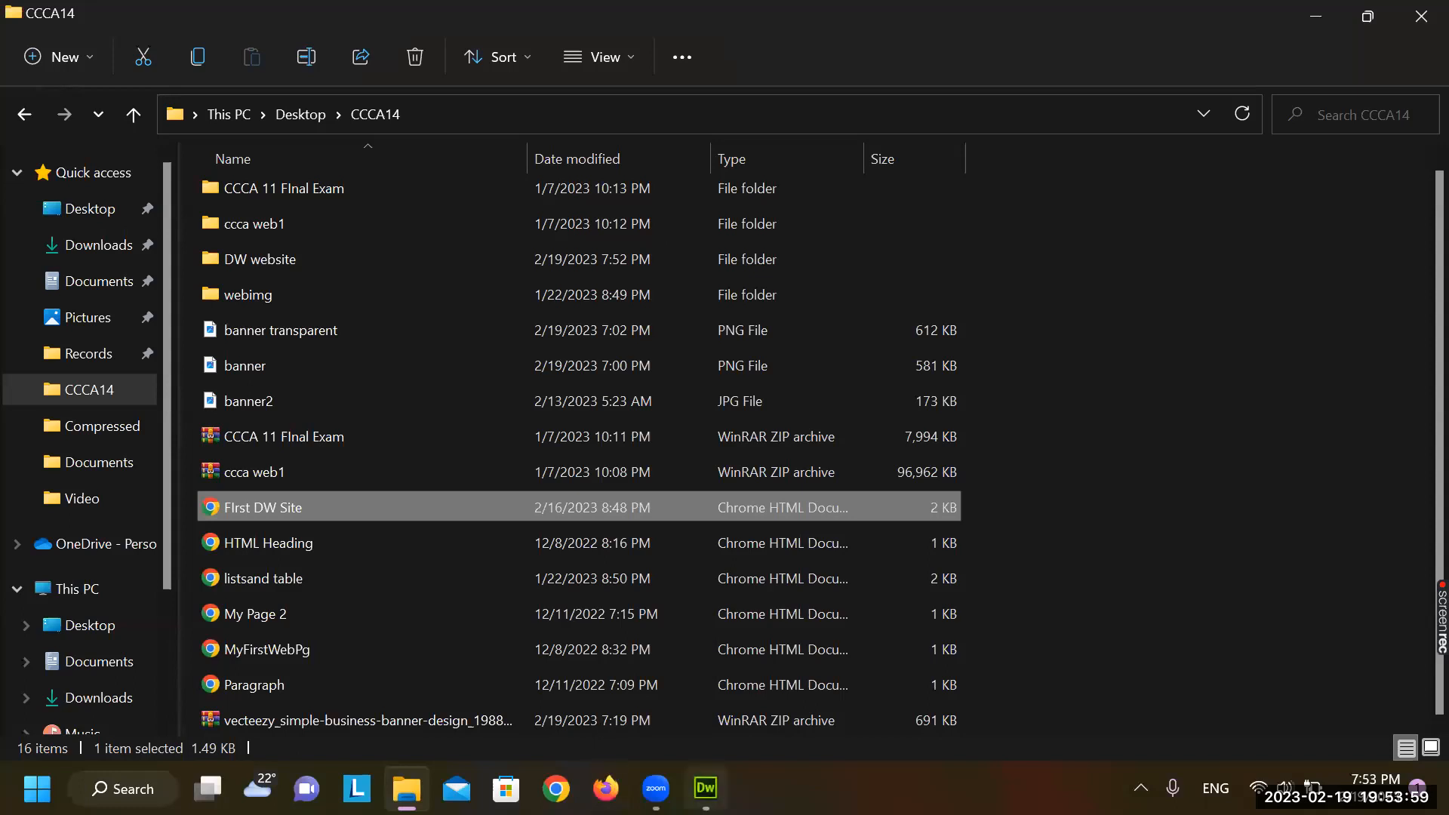
pyautogui.click(705, 788)
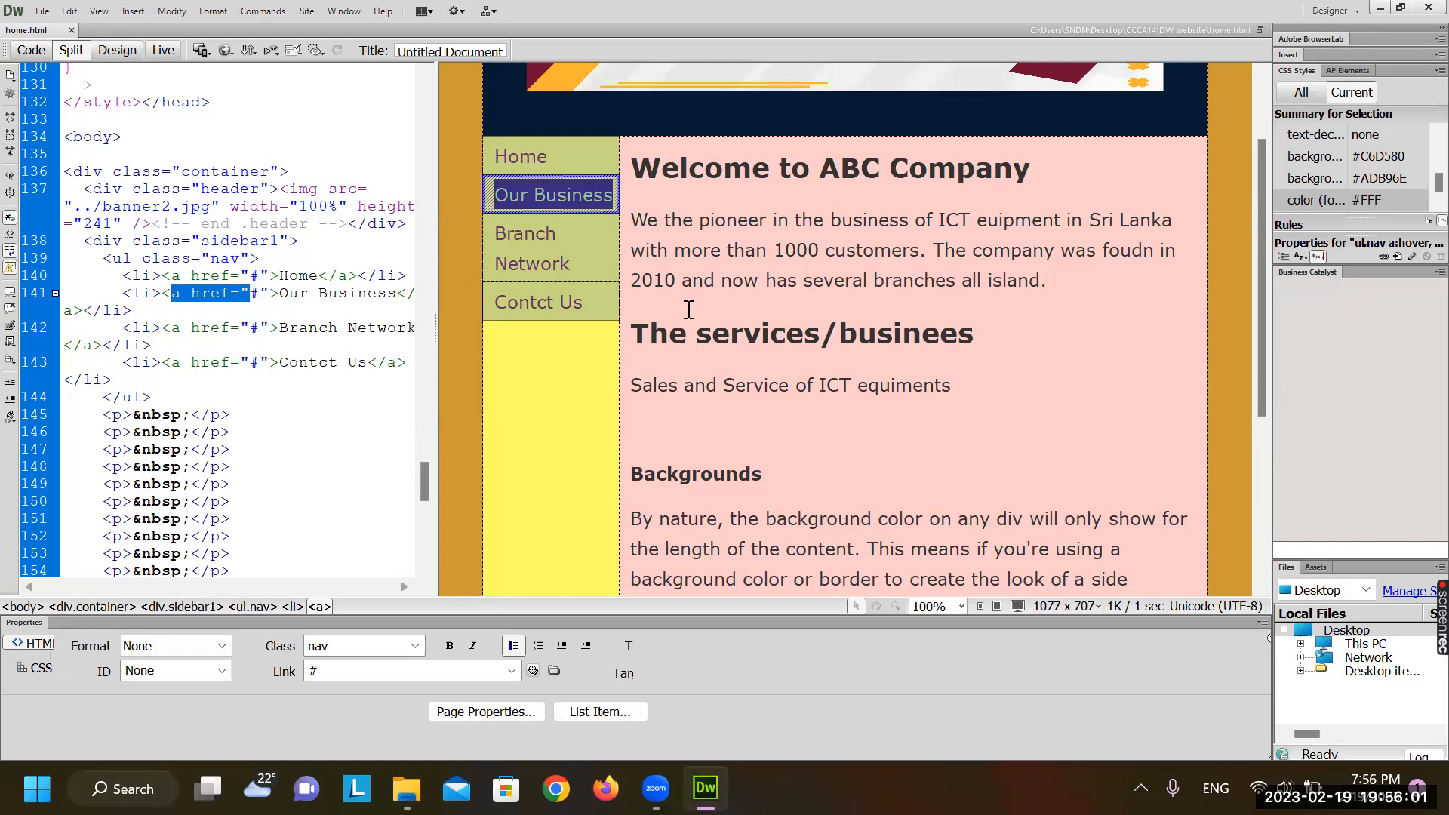
pyautogui.click(985, 406)
pyautogui.press('Return')
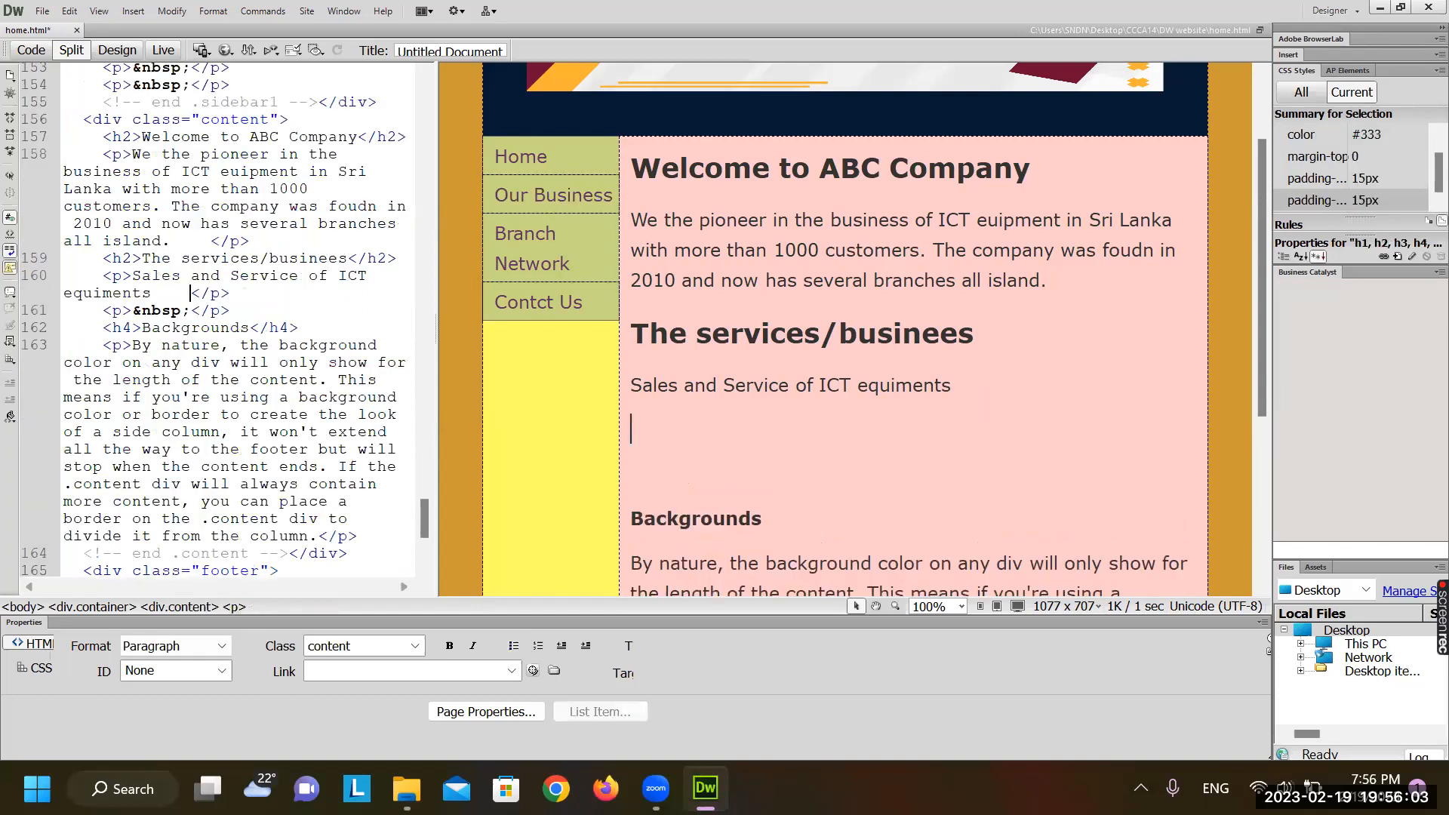
pyautogui.write('www.')
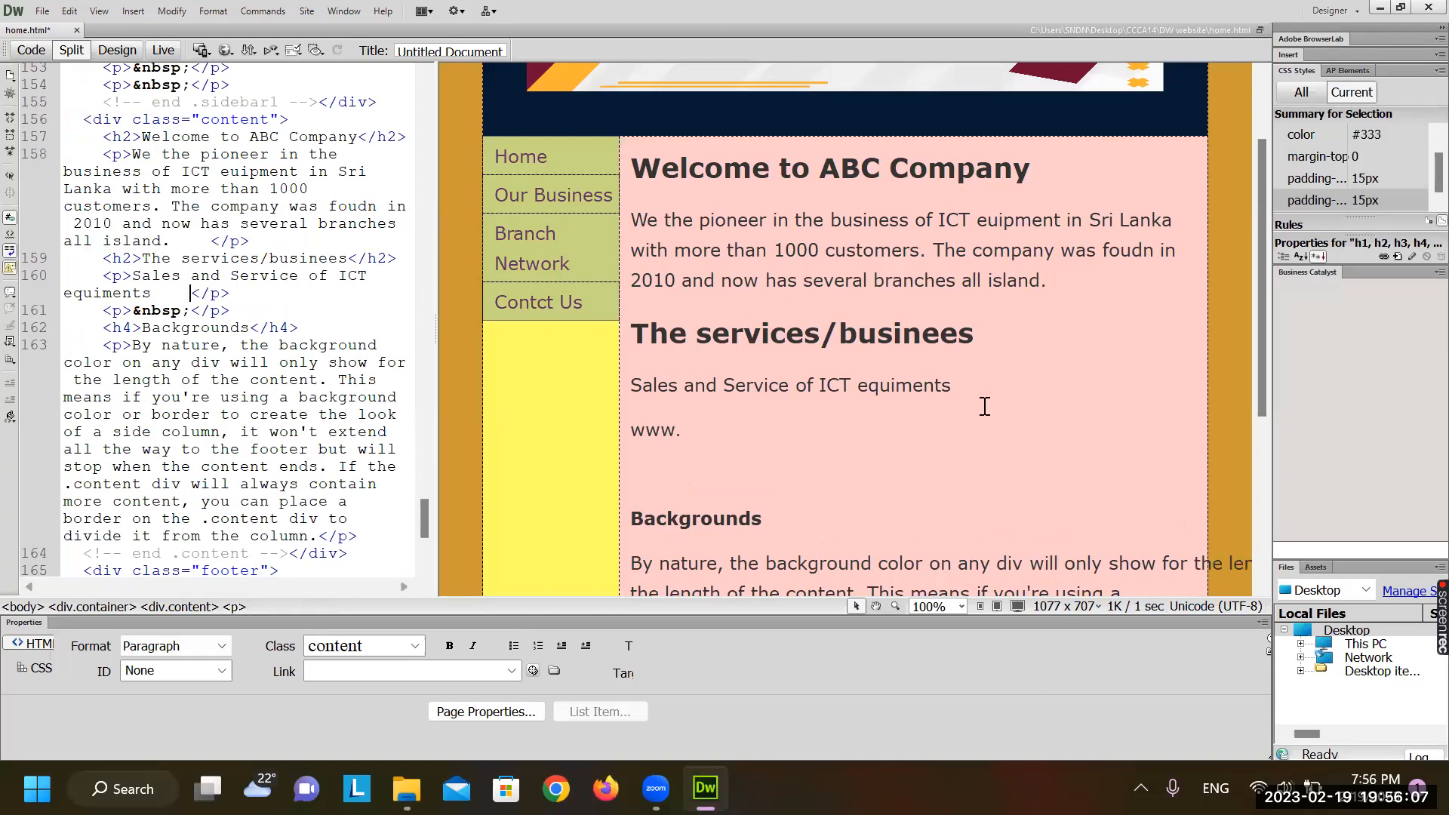
pyautogui.write('icta.lk')
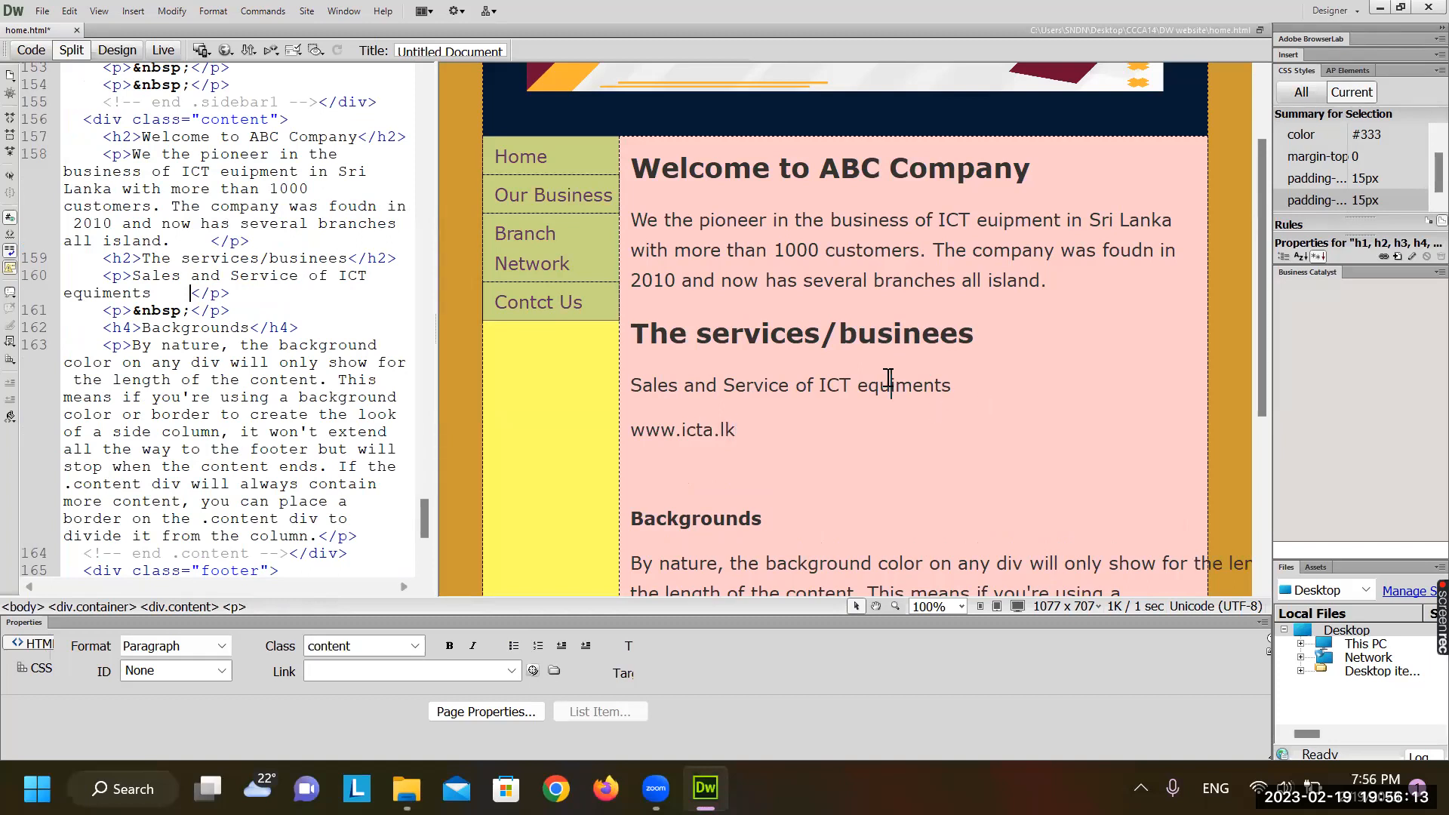
pyautogui.click(890, 383)
pyautogui.doubleClick(650, 422)
pyautogui.click(704, 428)
pyautogui.moveTo(681, 429); pyautogui.dragTo(672, 425)
pyautogui.click(671, 425)
pyautogui.moveTo(626, 436); pyautogui.dragTo(742, 436)
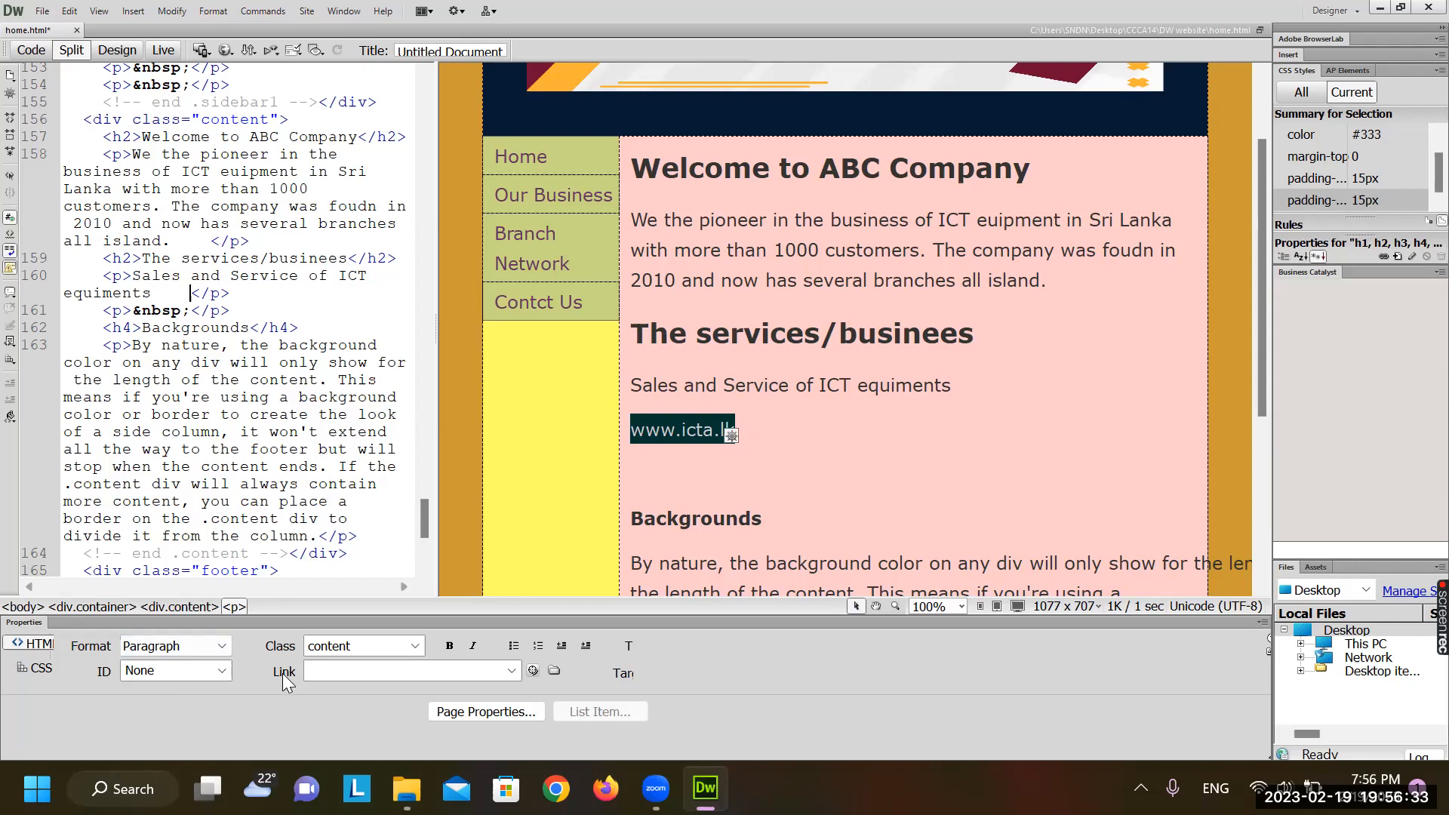
# Try the Properties link file browser and the recent-links list, cancelling both without linking
pyautogui.click(554, 671)
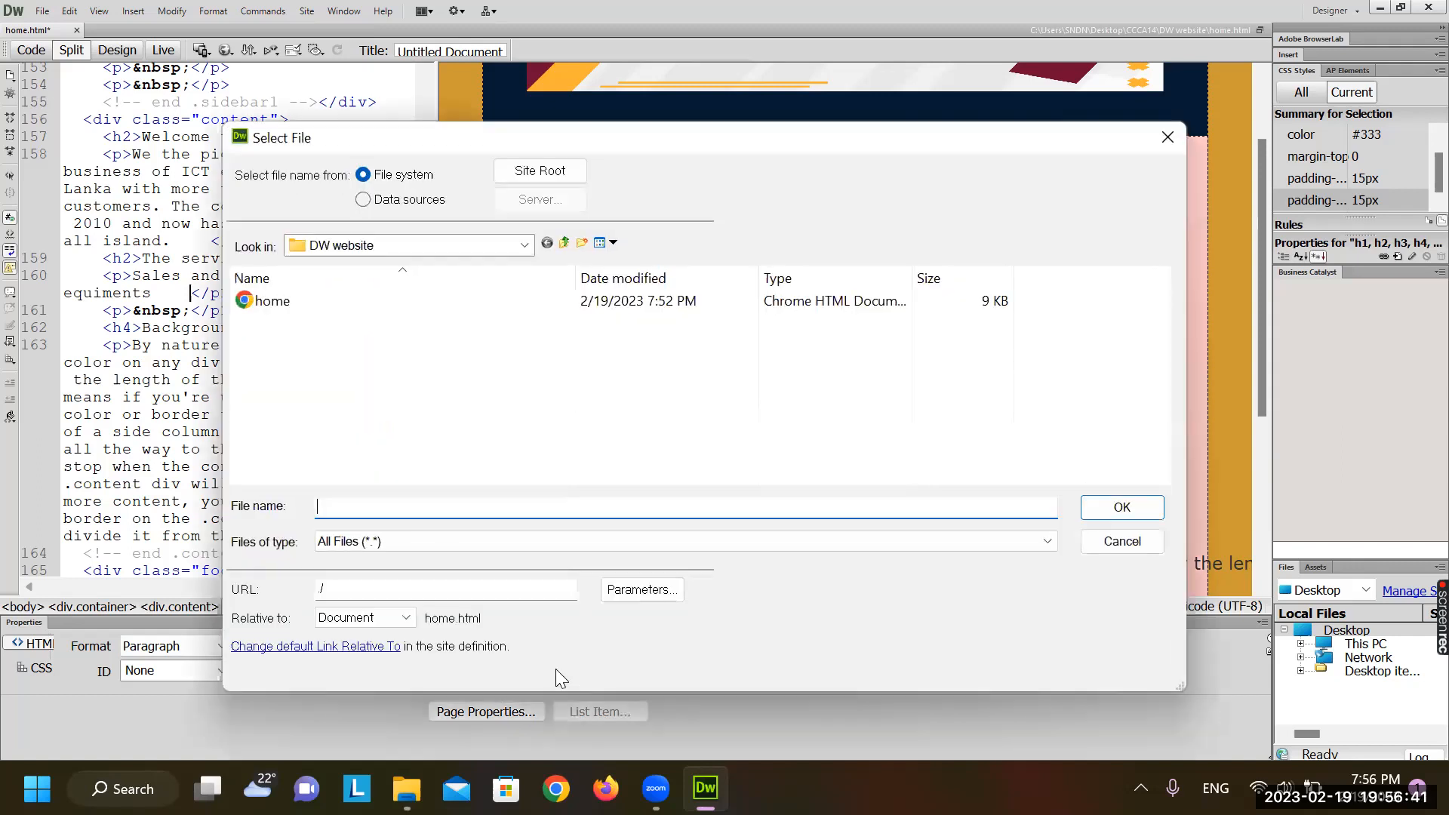
pyautogui.click(1124, 542)
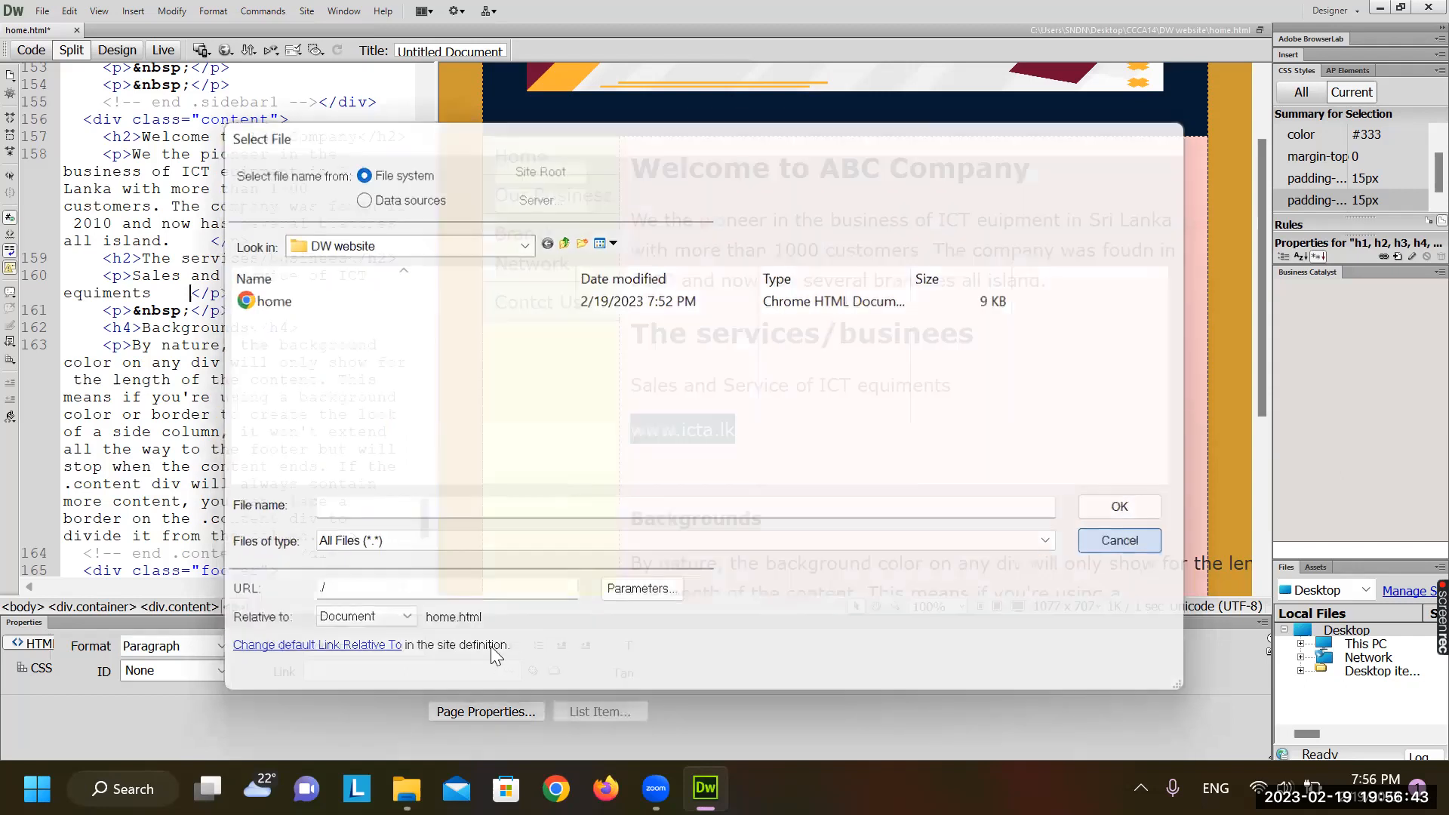
pyautogui.click(511, 671)
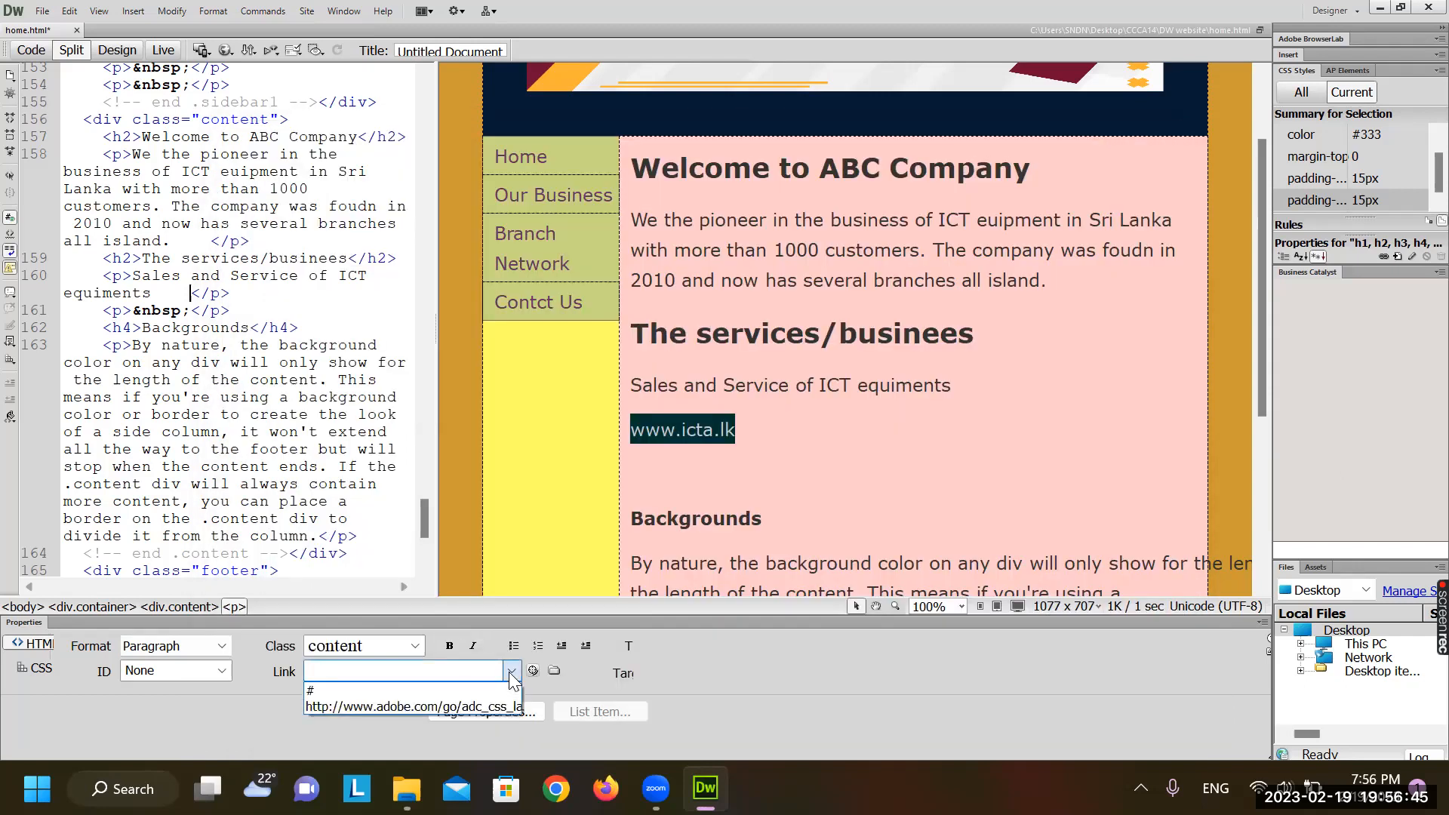
pyautogui.press('Escape')
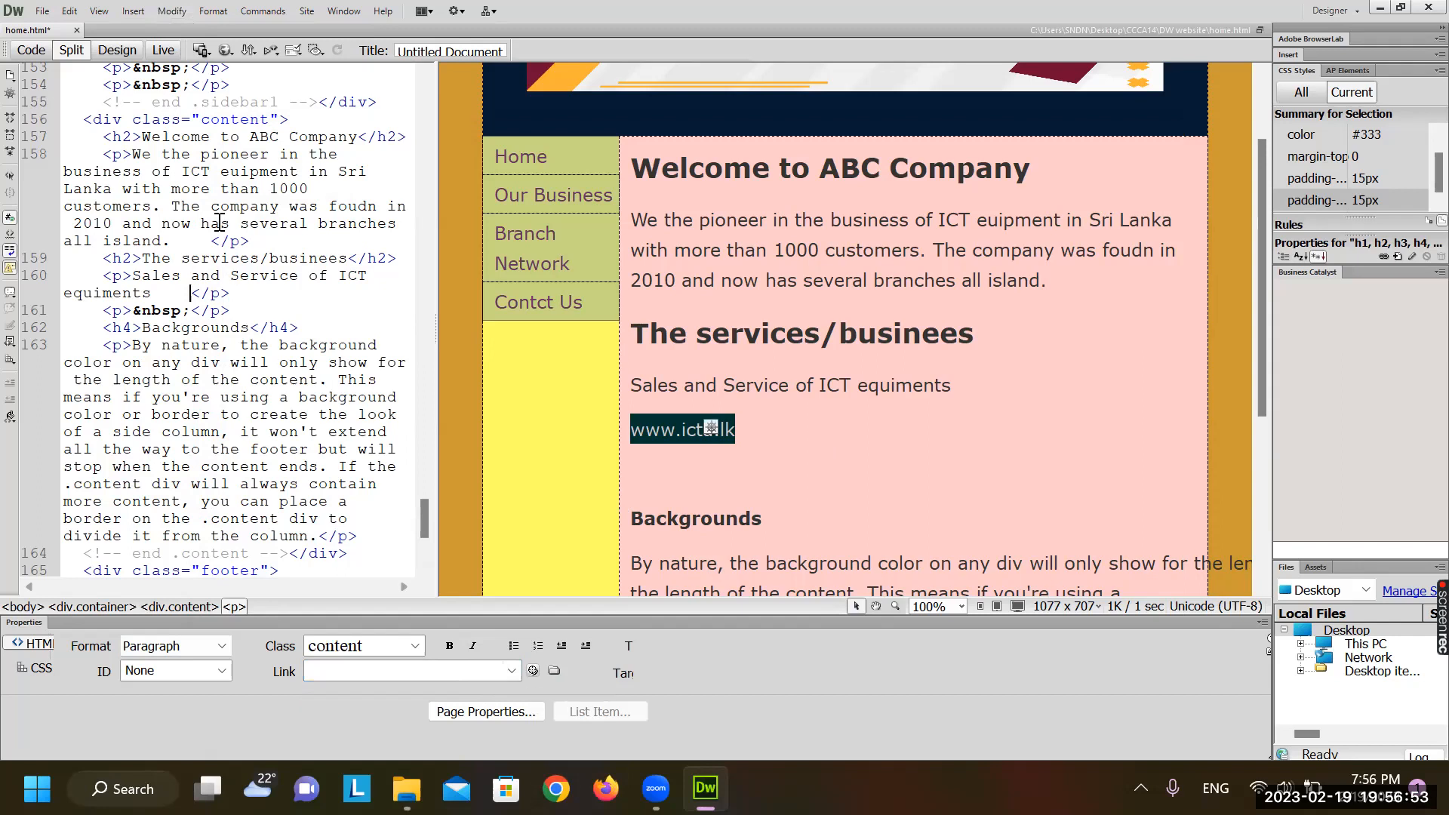
pyautogui.click(135, 12)
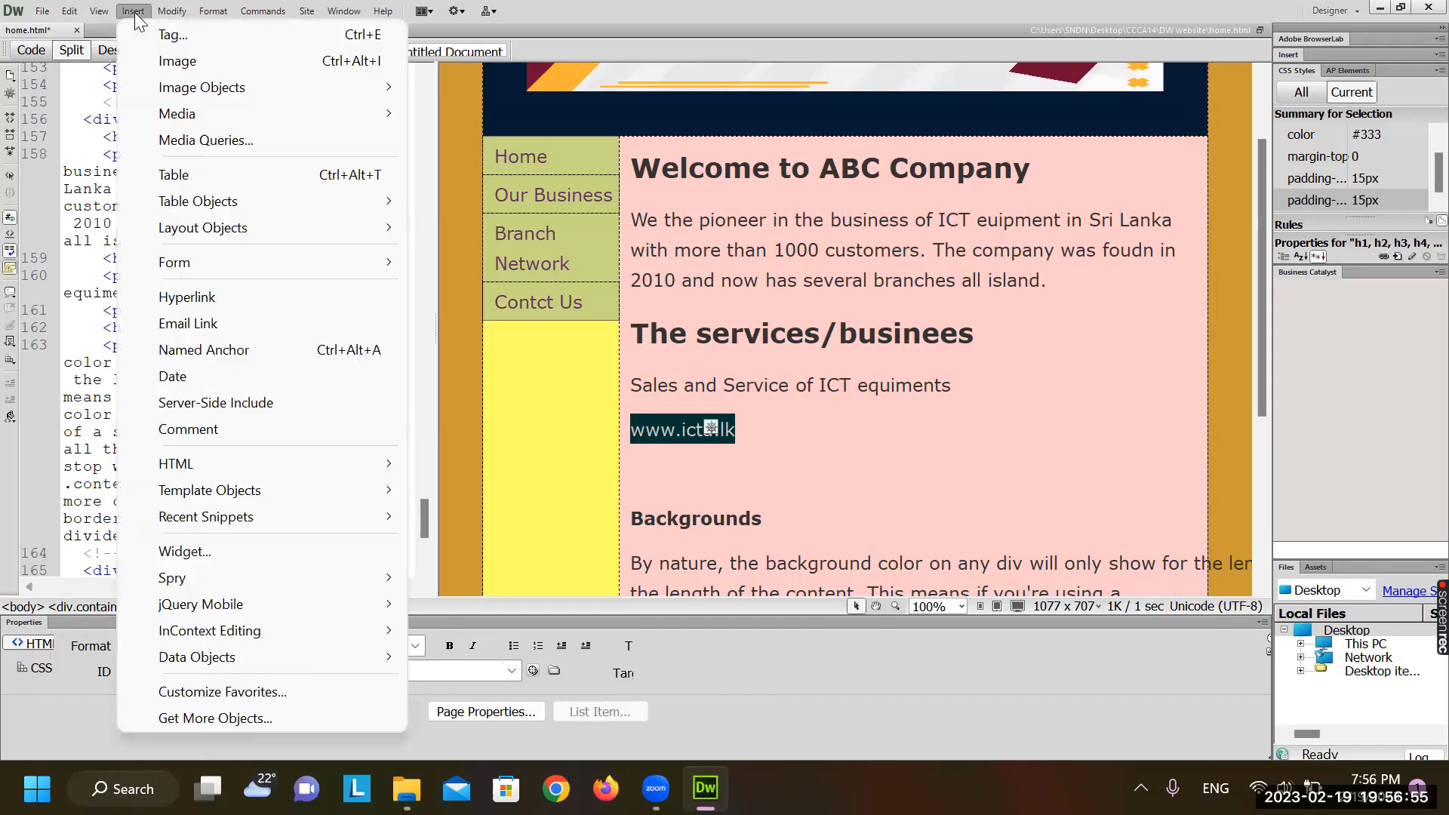
pyautogui.click(229, 296)
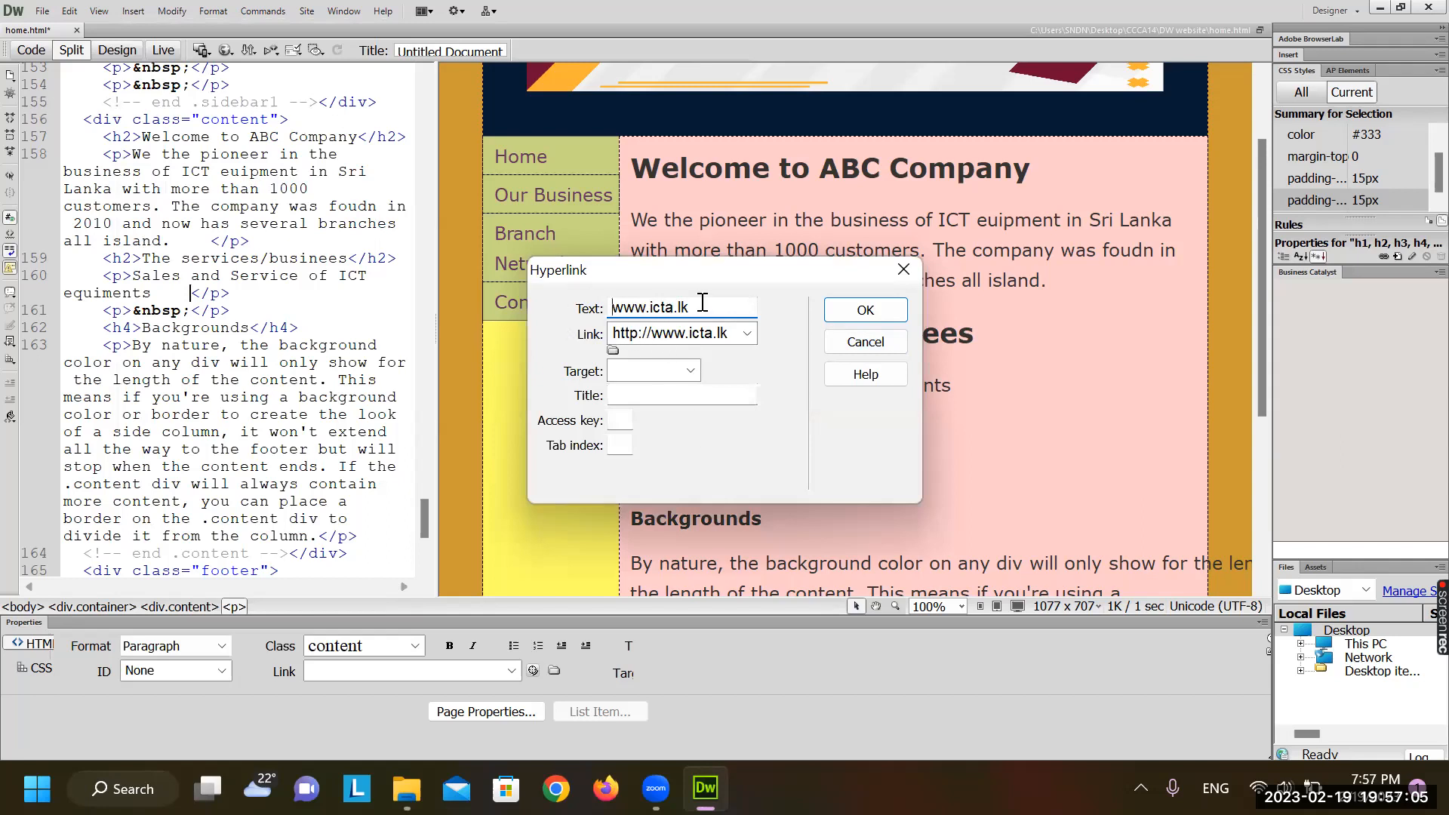
pyautogui.click(667, 339)
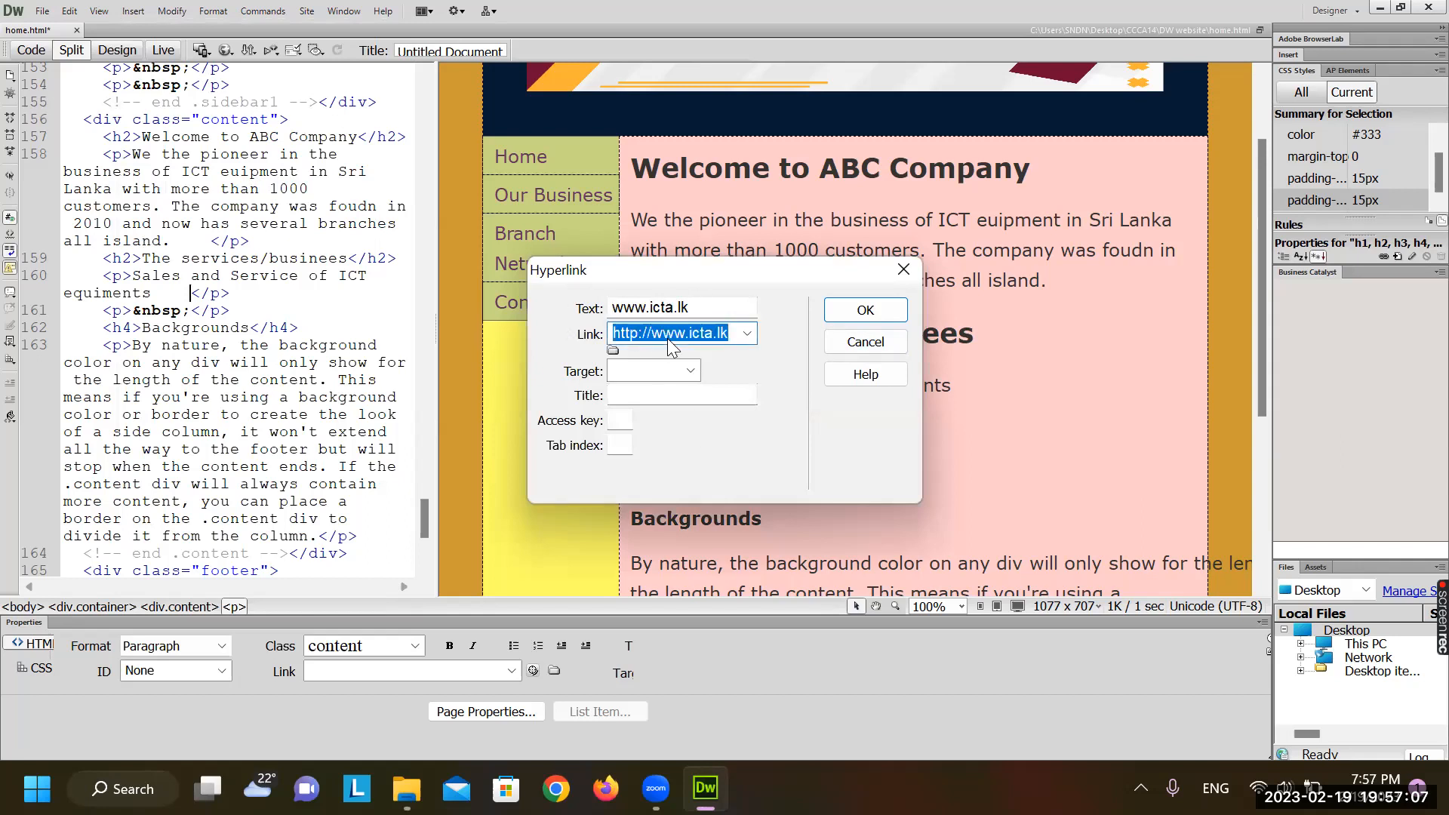
pyautogui.click(861, 311)
pyautogui.click(783, 457)
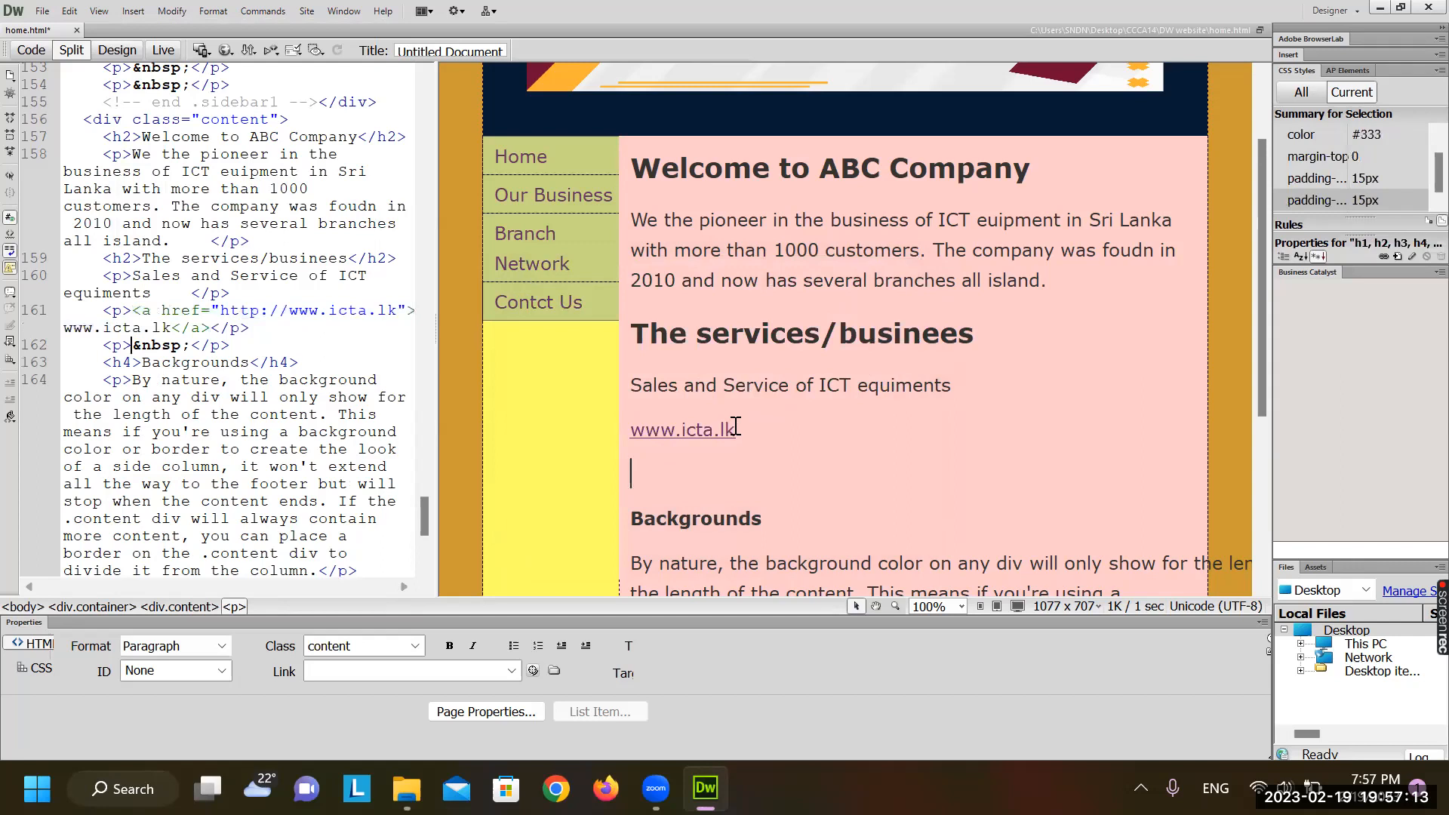
pyautogui.click(736, 428)
pyautogui.moveTo(736, 428); pyautogui.dragTo(631, 430)
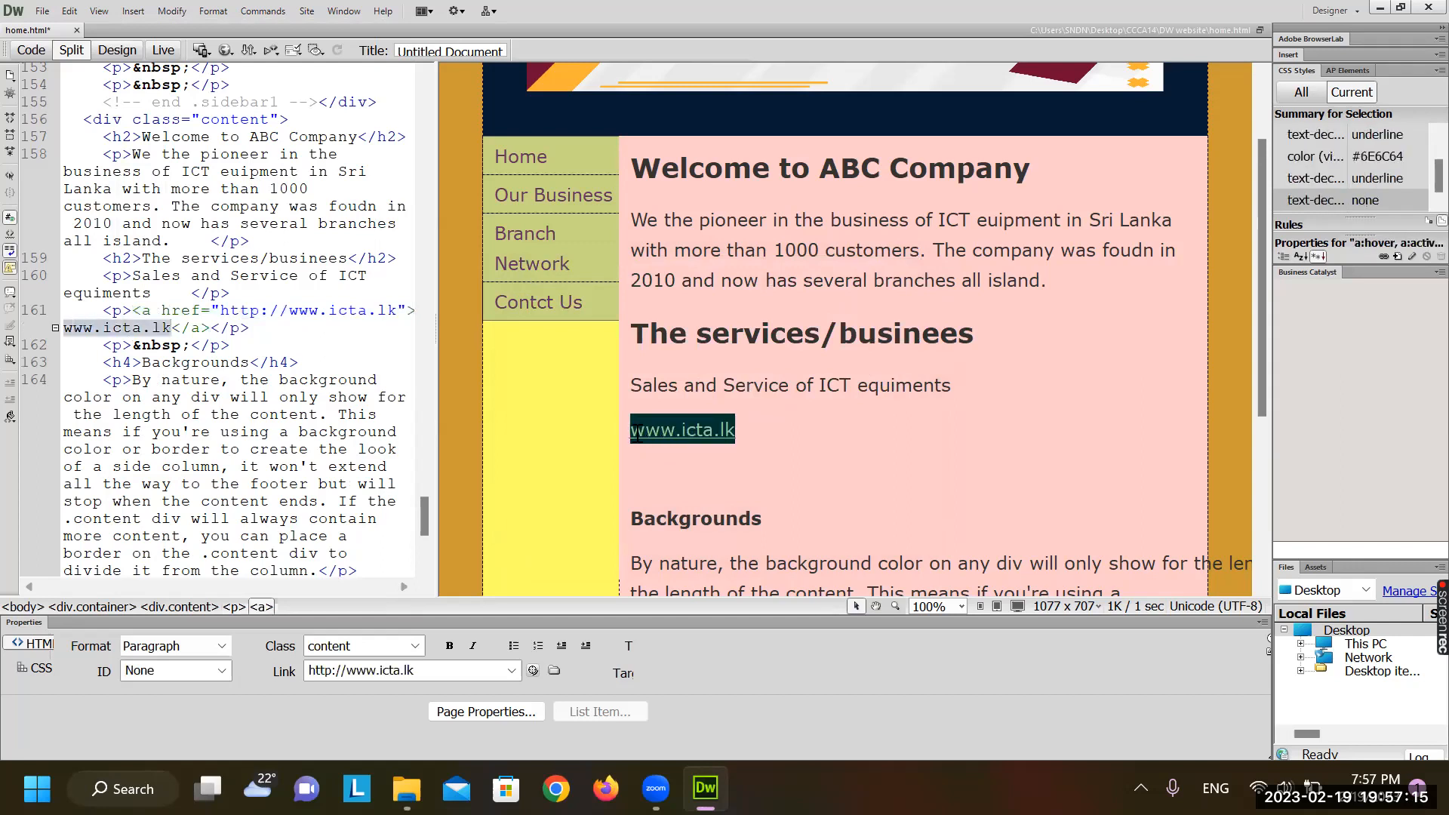
pyautogui.click(171, 11)
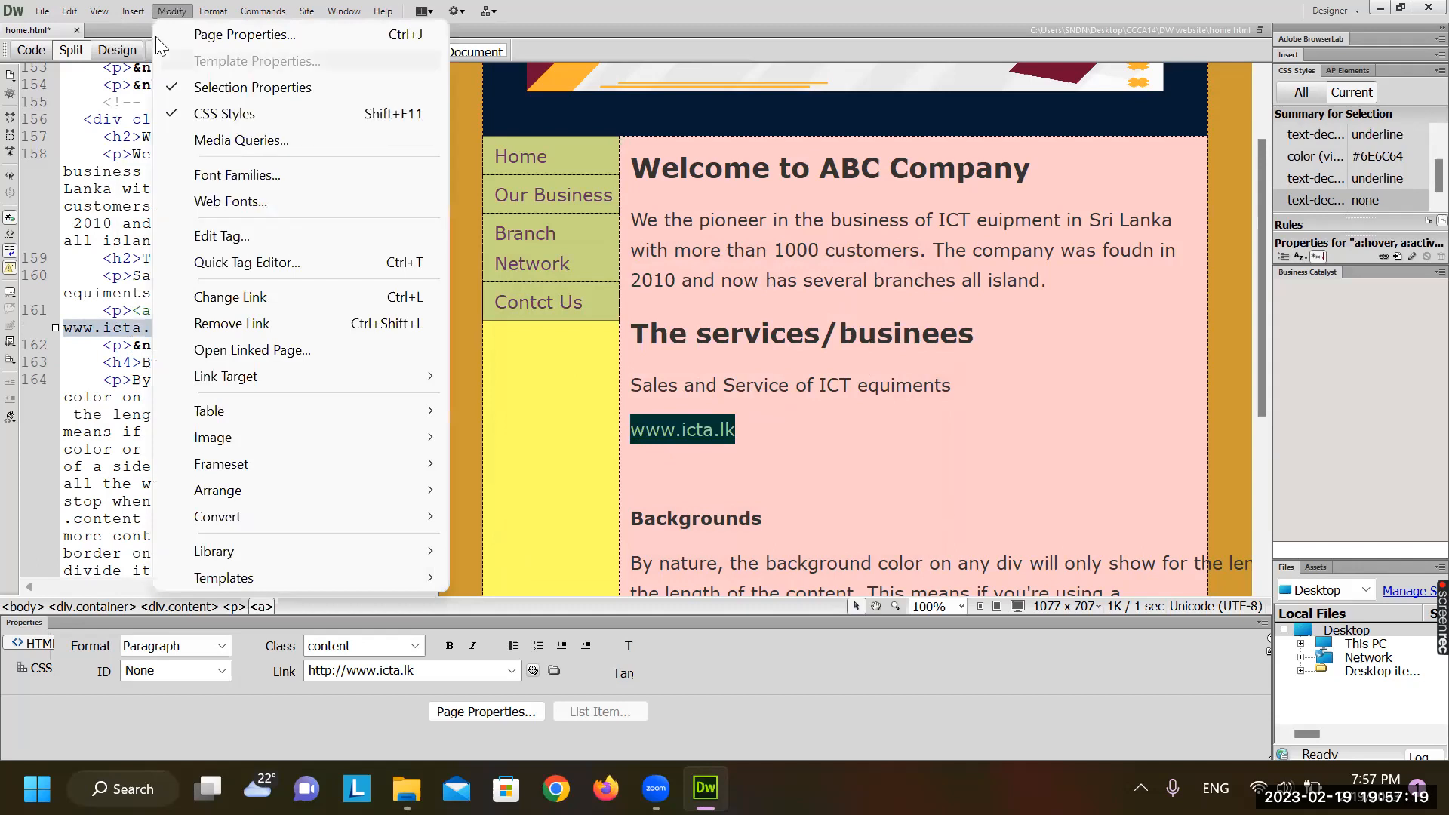
pyautogui.moveTo(135, 12)
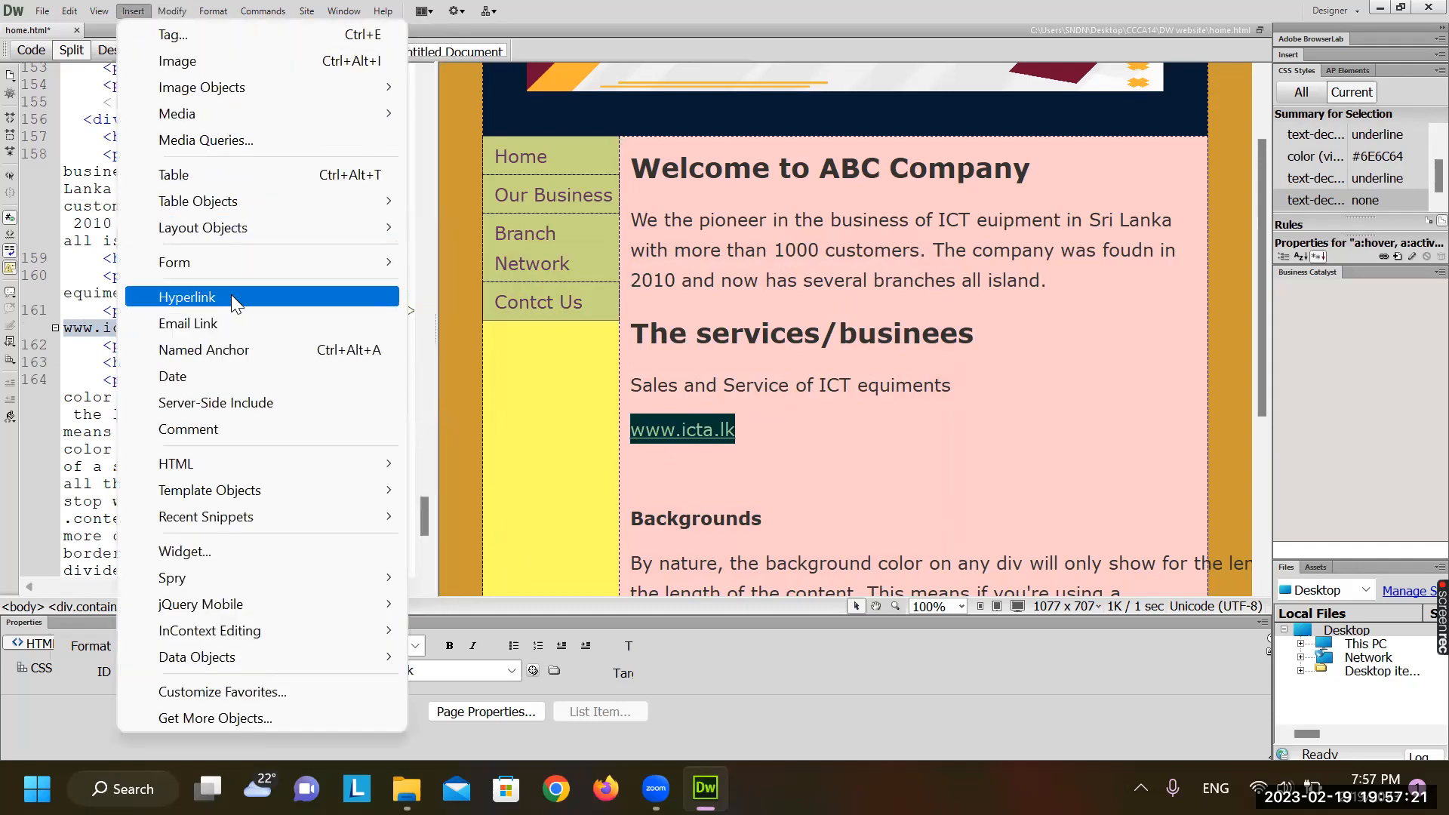
pyautogui.click(231, 301)
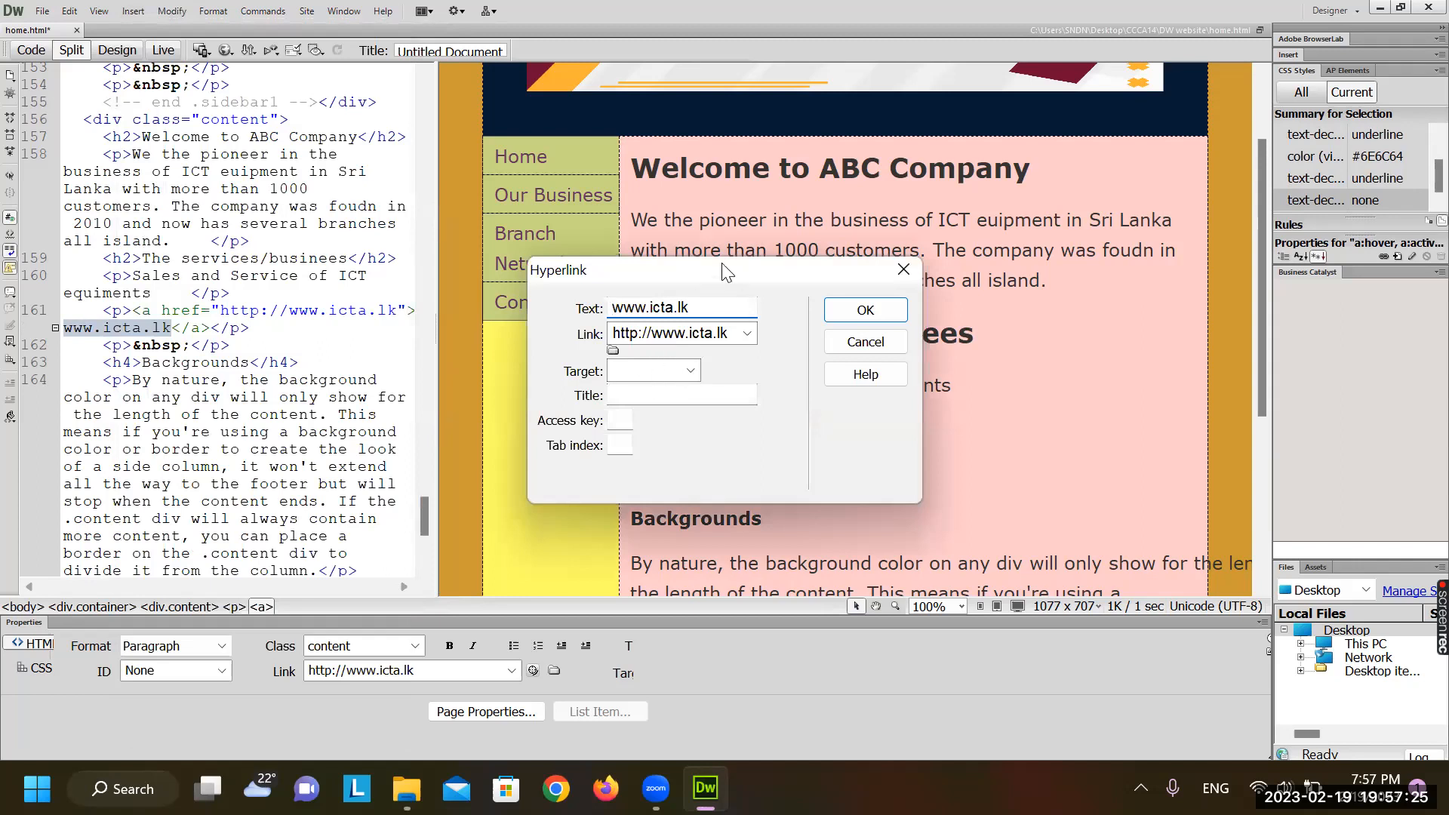
pyautogui.moveTo(722, 271); pyautogui.dragTo(352, 160)
pyautogui.click(320, 260)
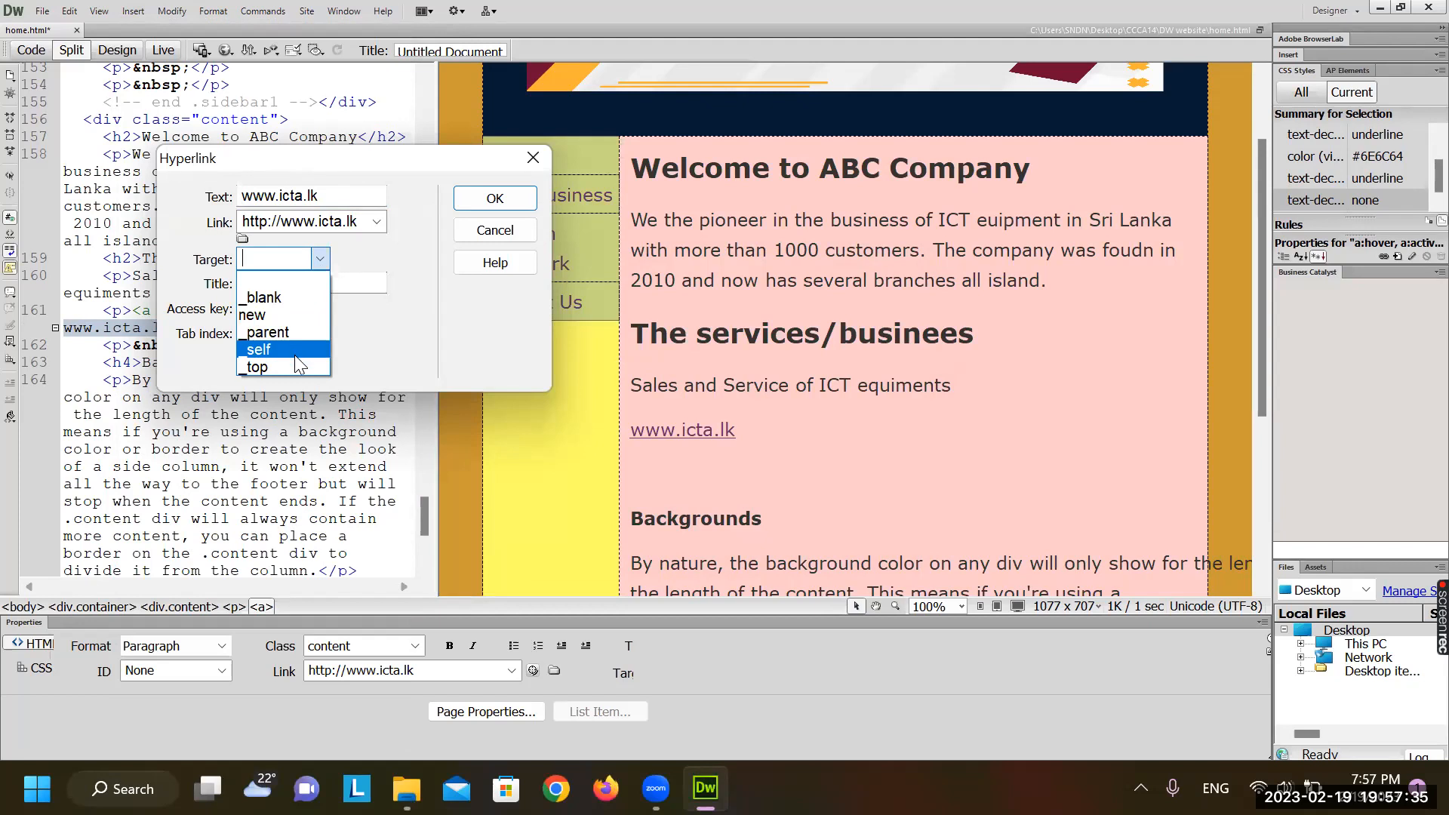
pyautogui.click(259, 314)
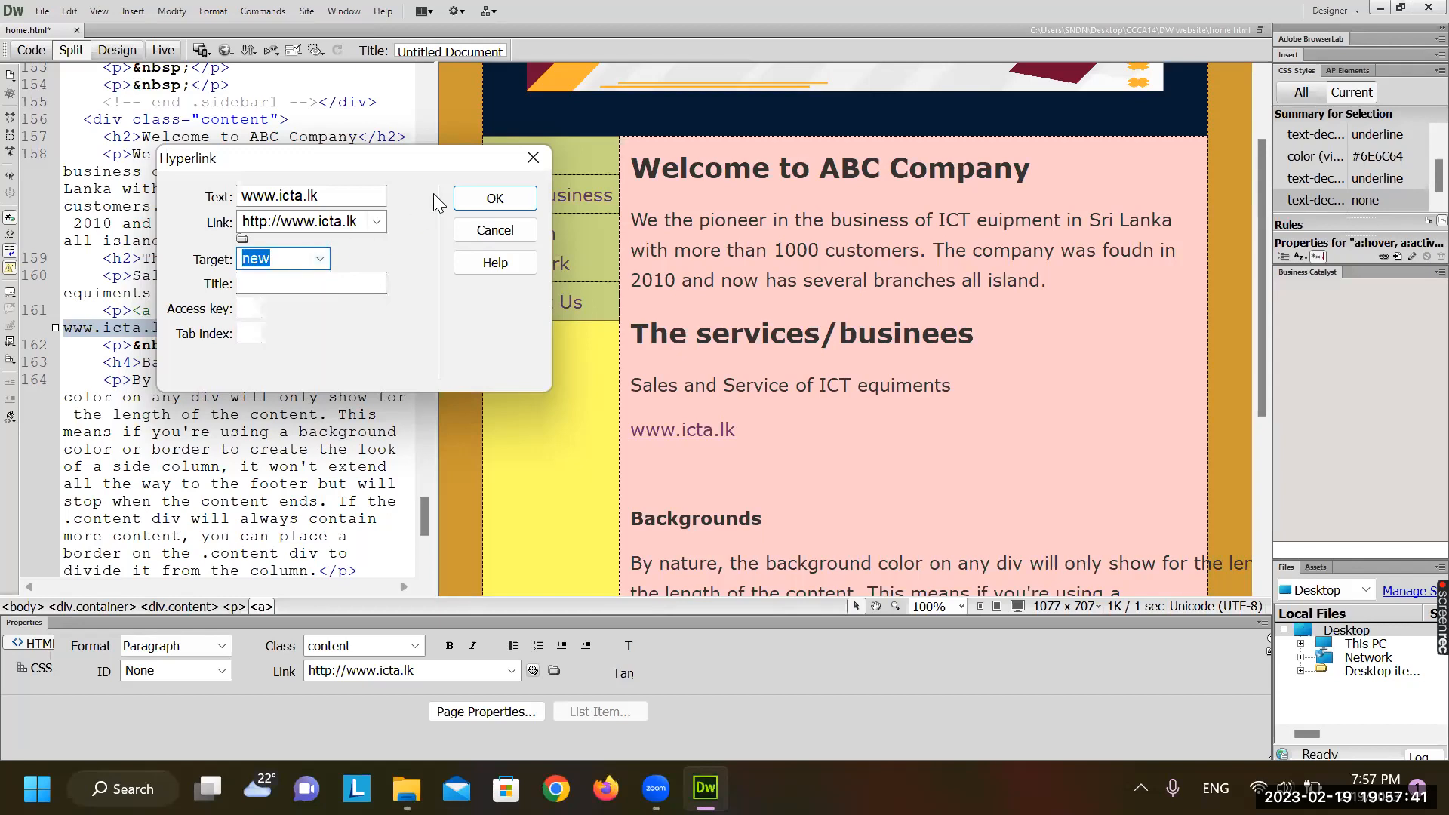
pyautogui.click(481, 201)
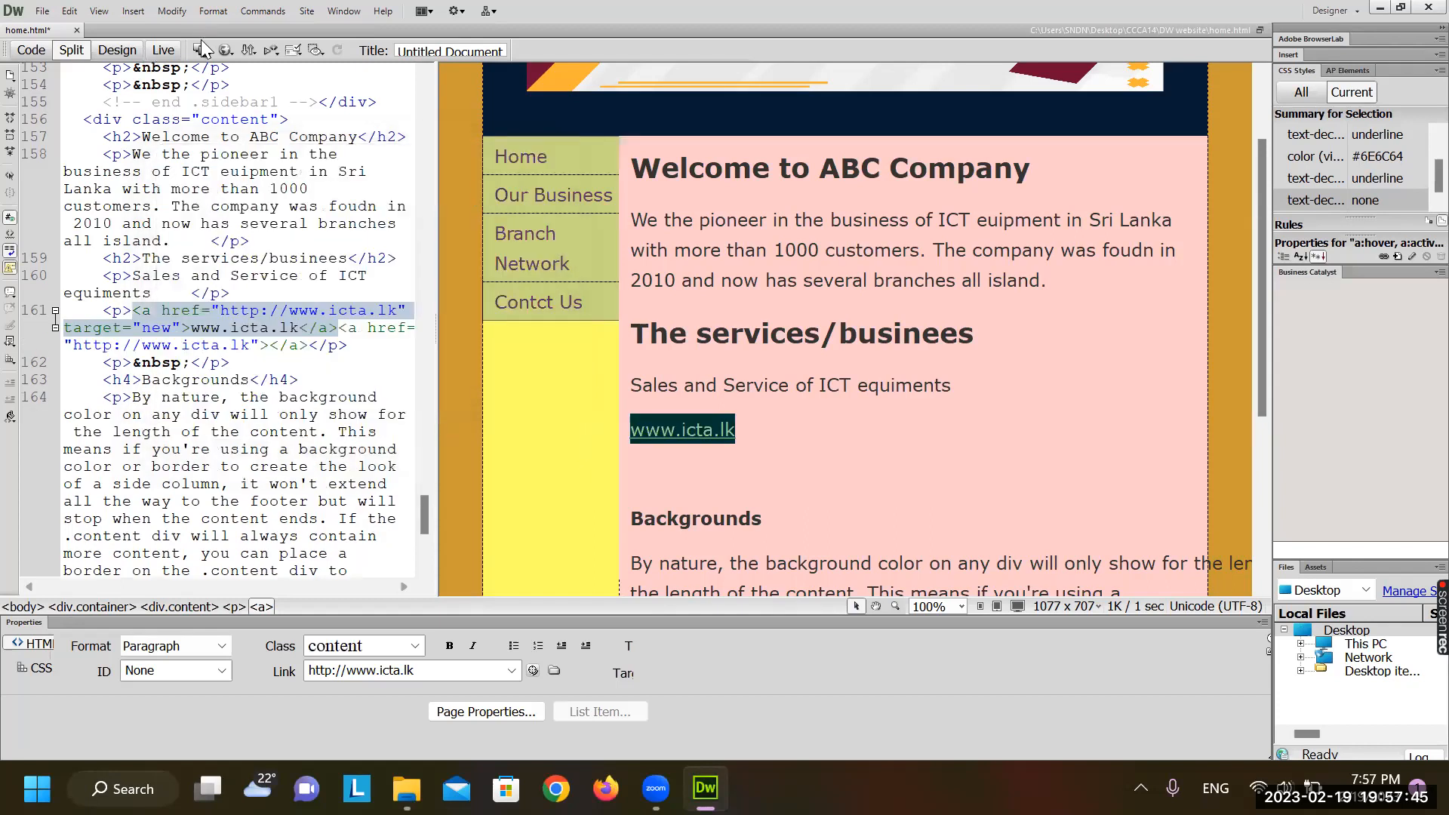
pyautogui.click(225, 51)
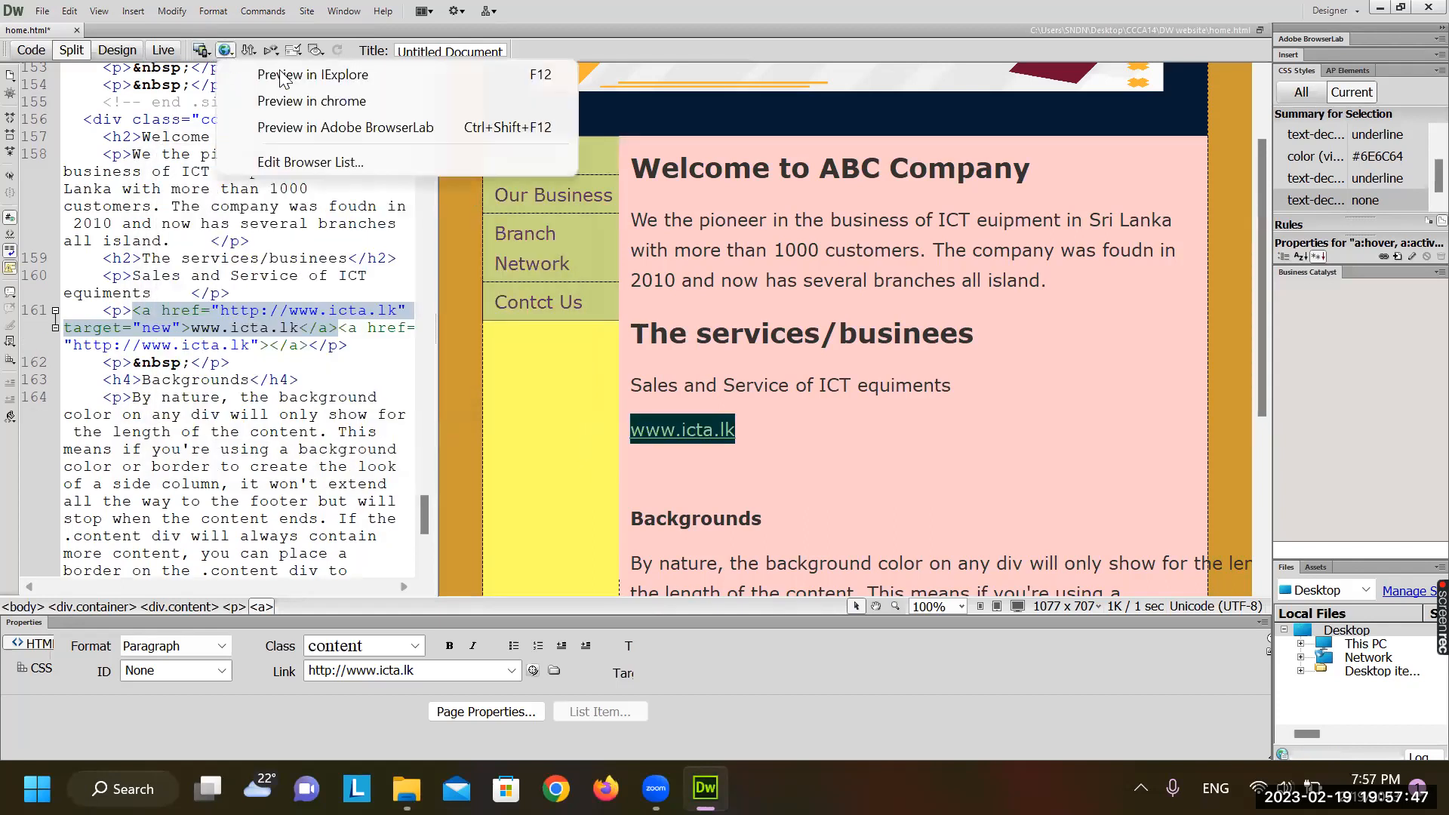
pyautogui.click(306, 101)
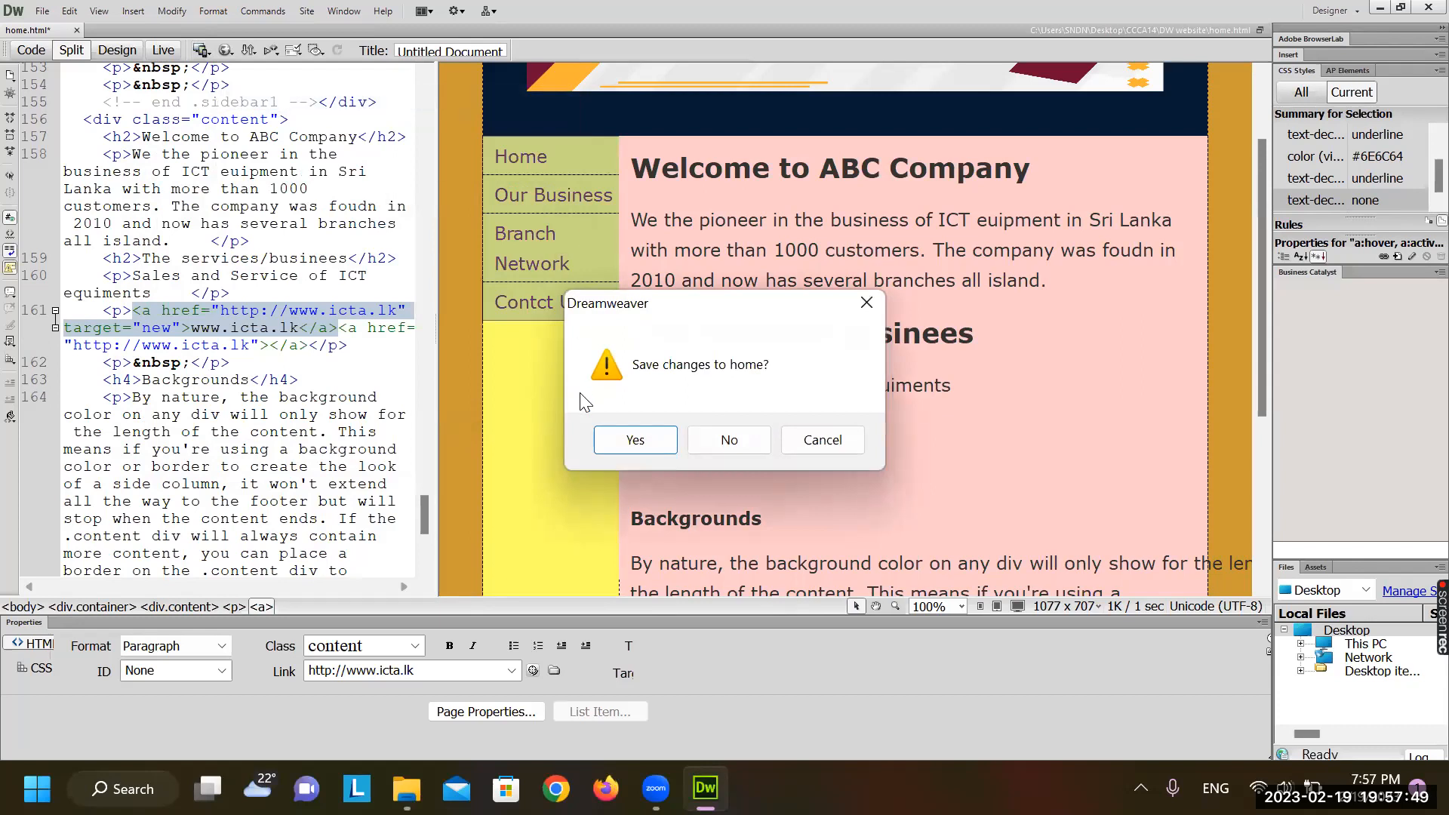
pyautogui.click(635, 441)
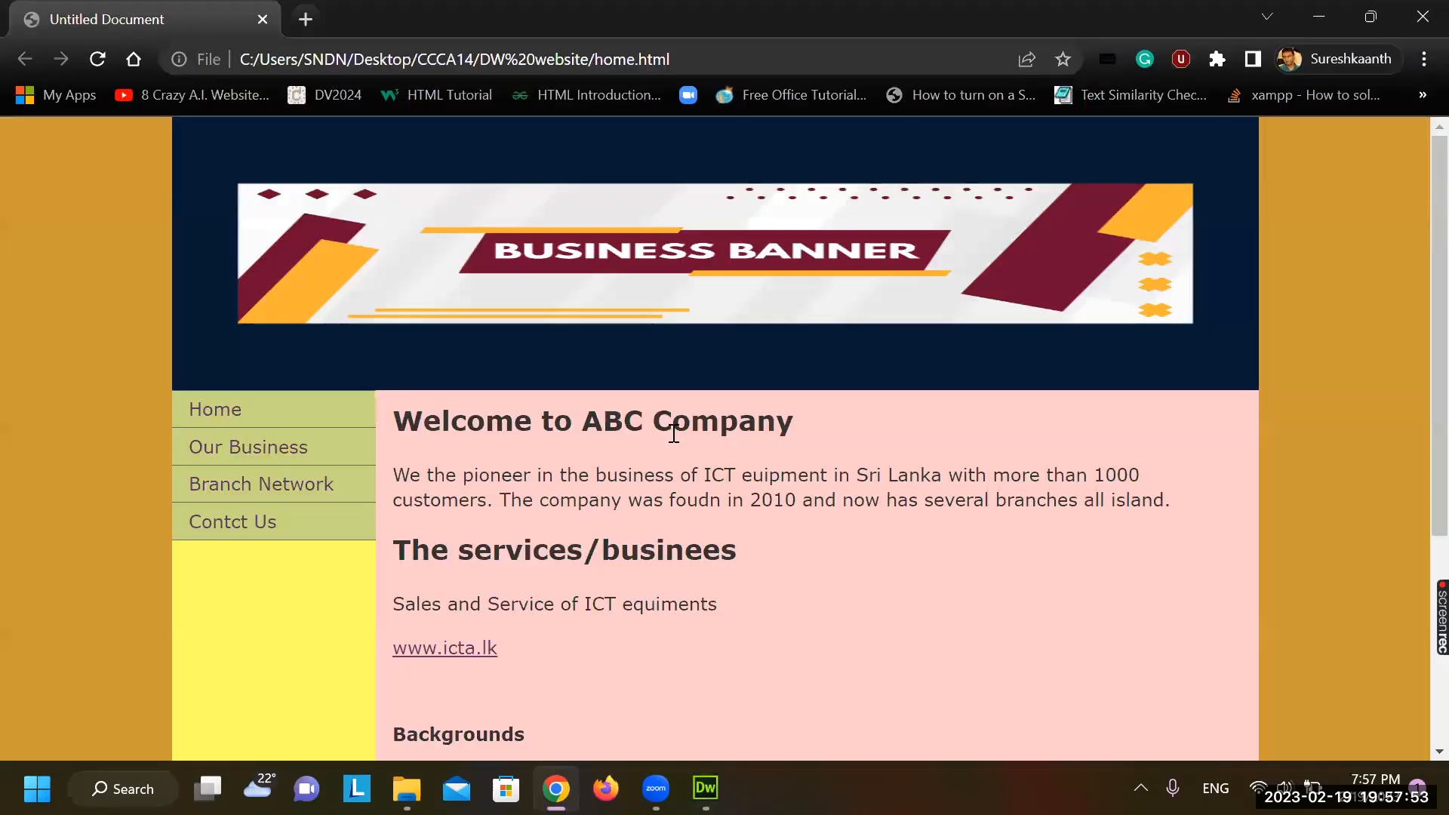
pyautogui.click(470, 649)
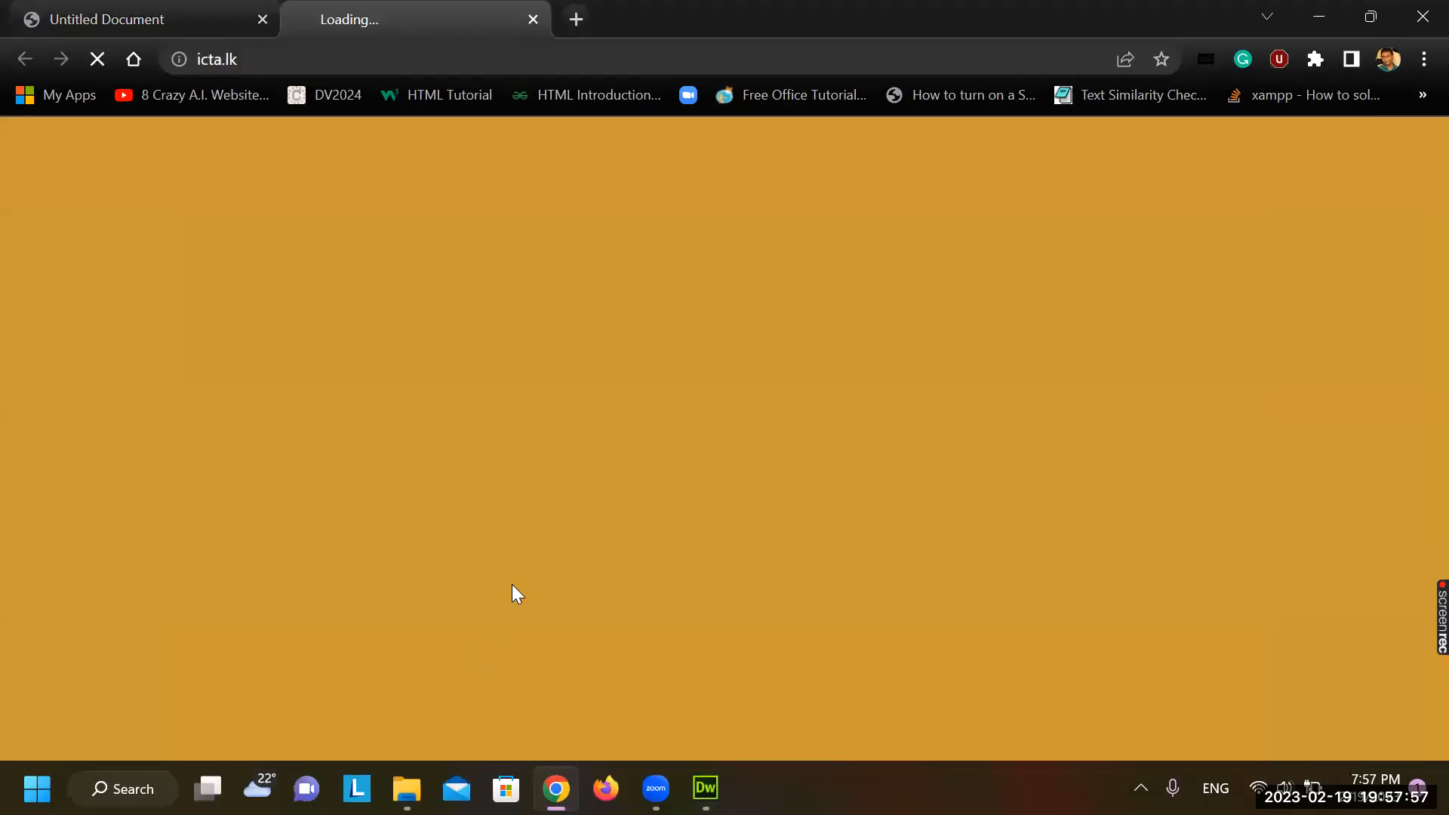
# Check the separate icta.lk tab the link opened, then close it
pyautogui.click(132, 11)
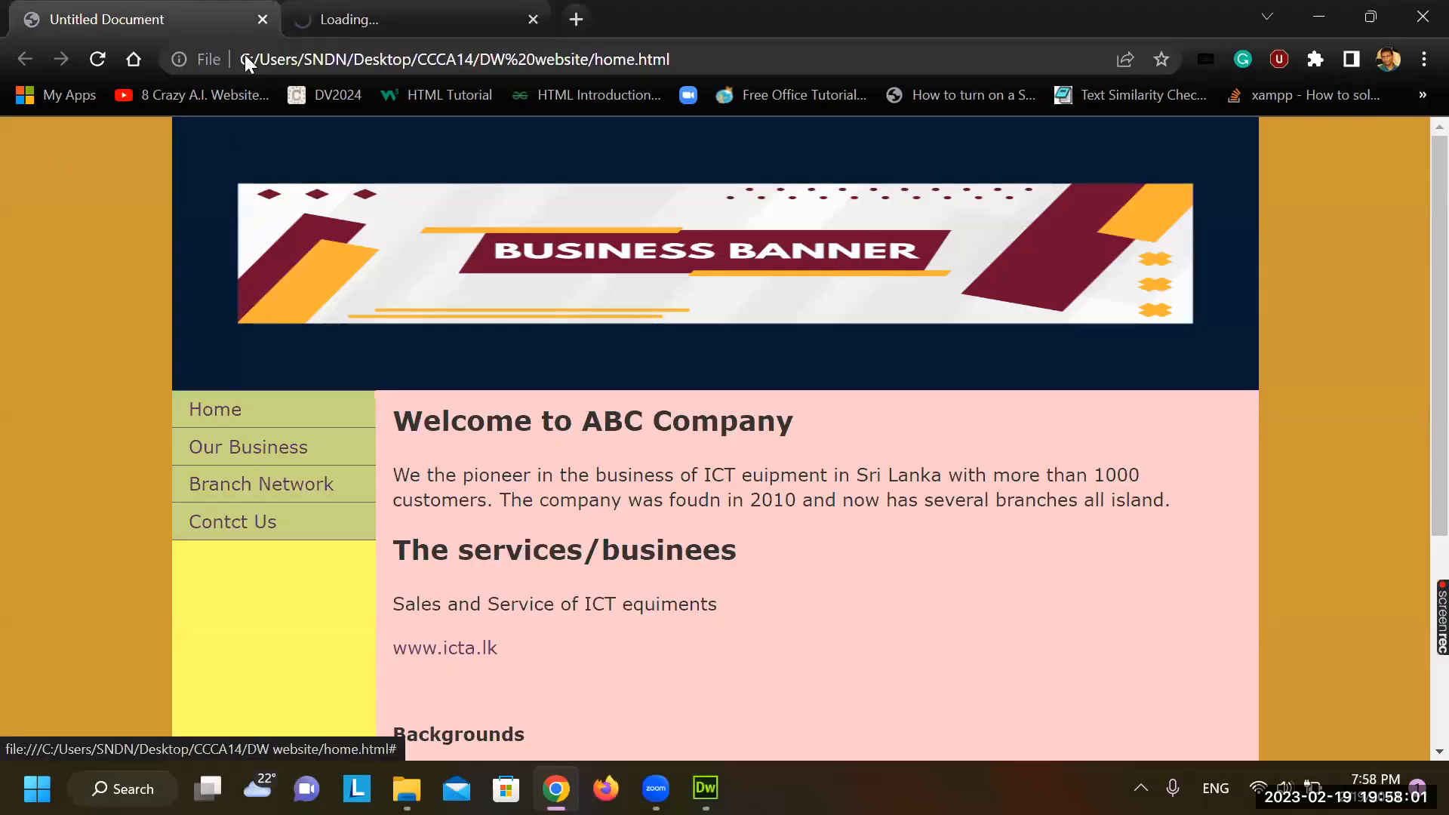
pyautogui.hotkey('ctrl', 'Tab')
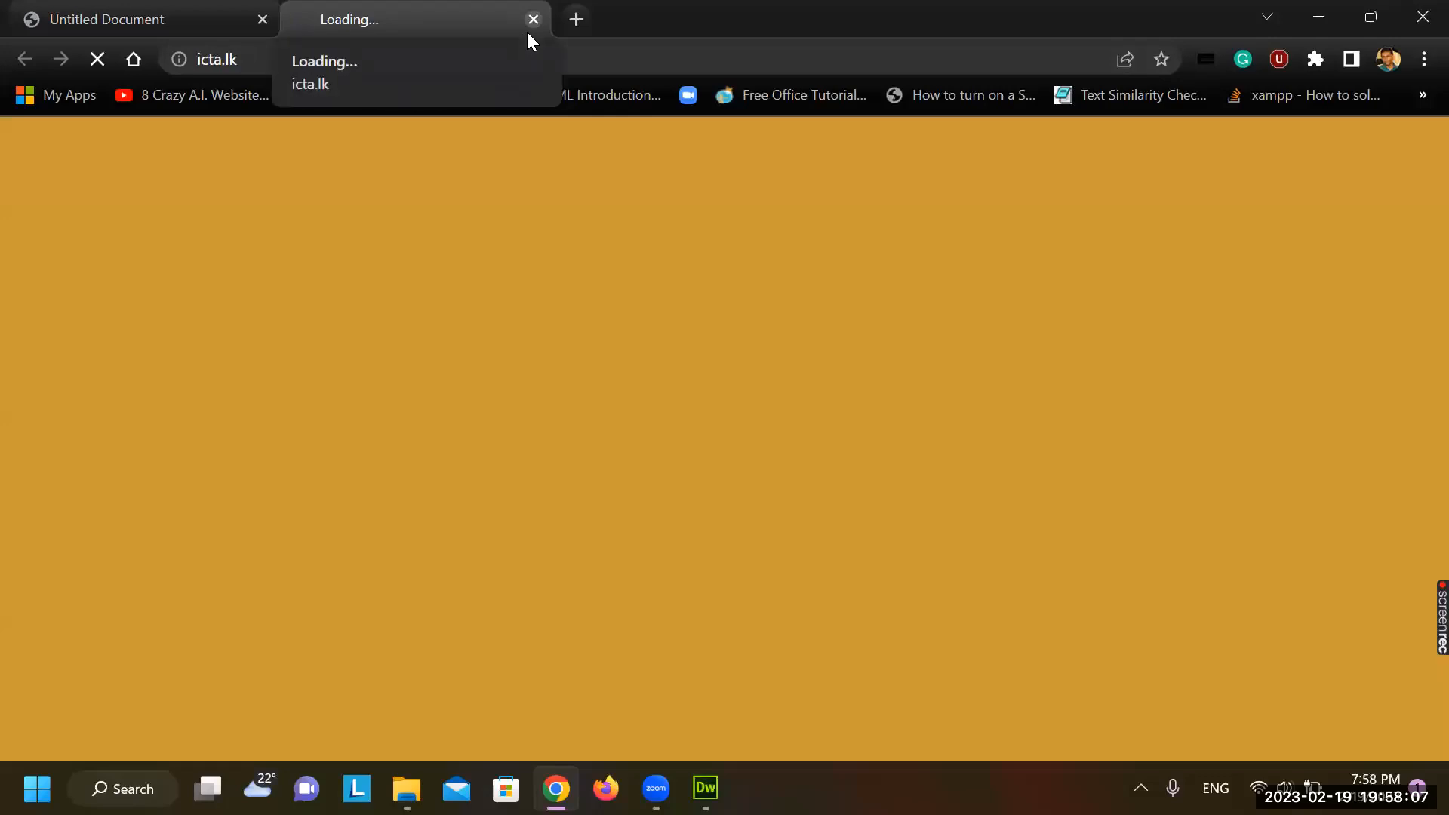
pyautogui.click(140, 11)
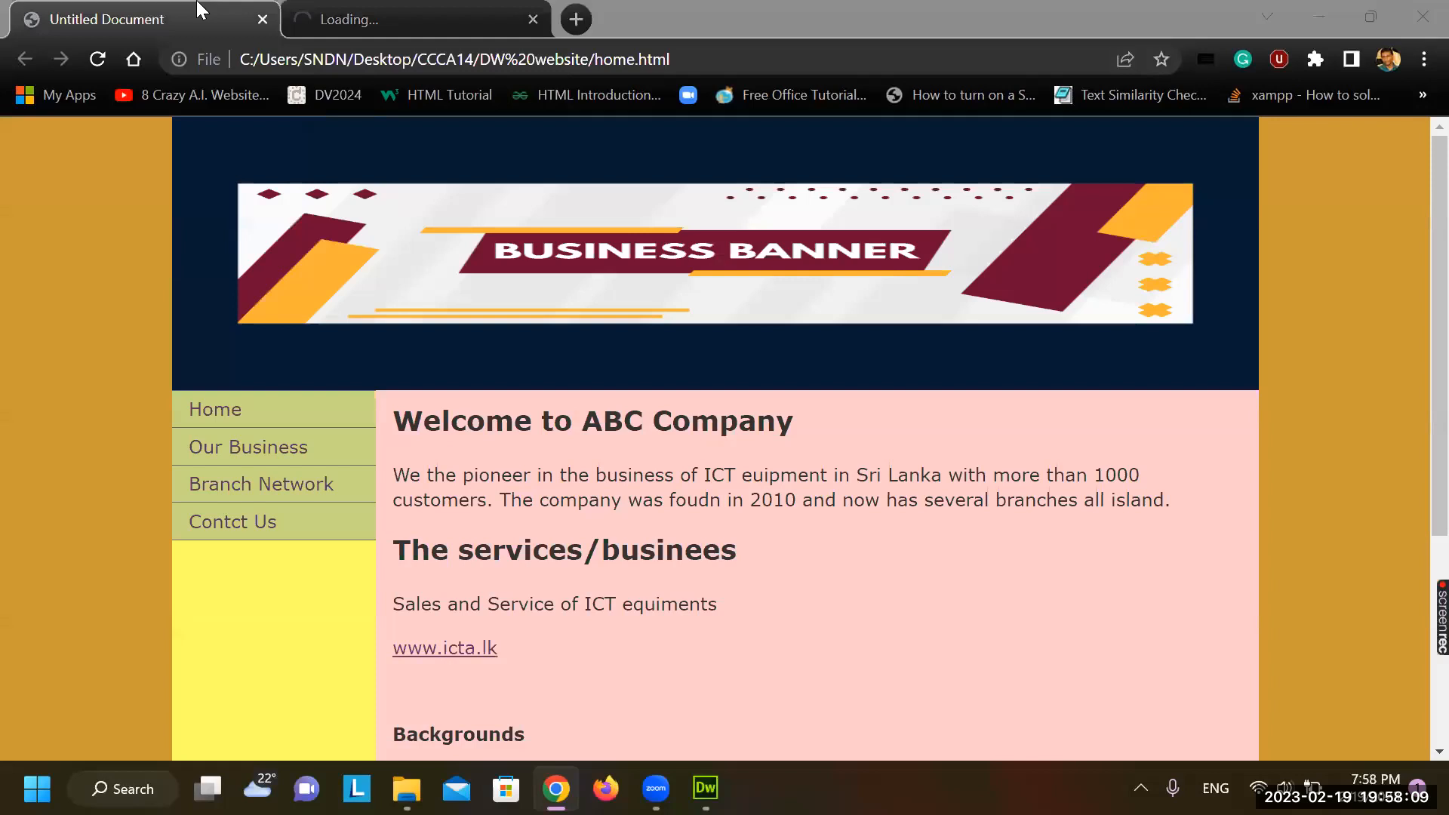
pyautogui.hotkey('ctrl', 'Tab')
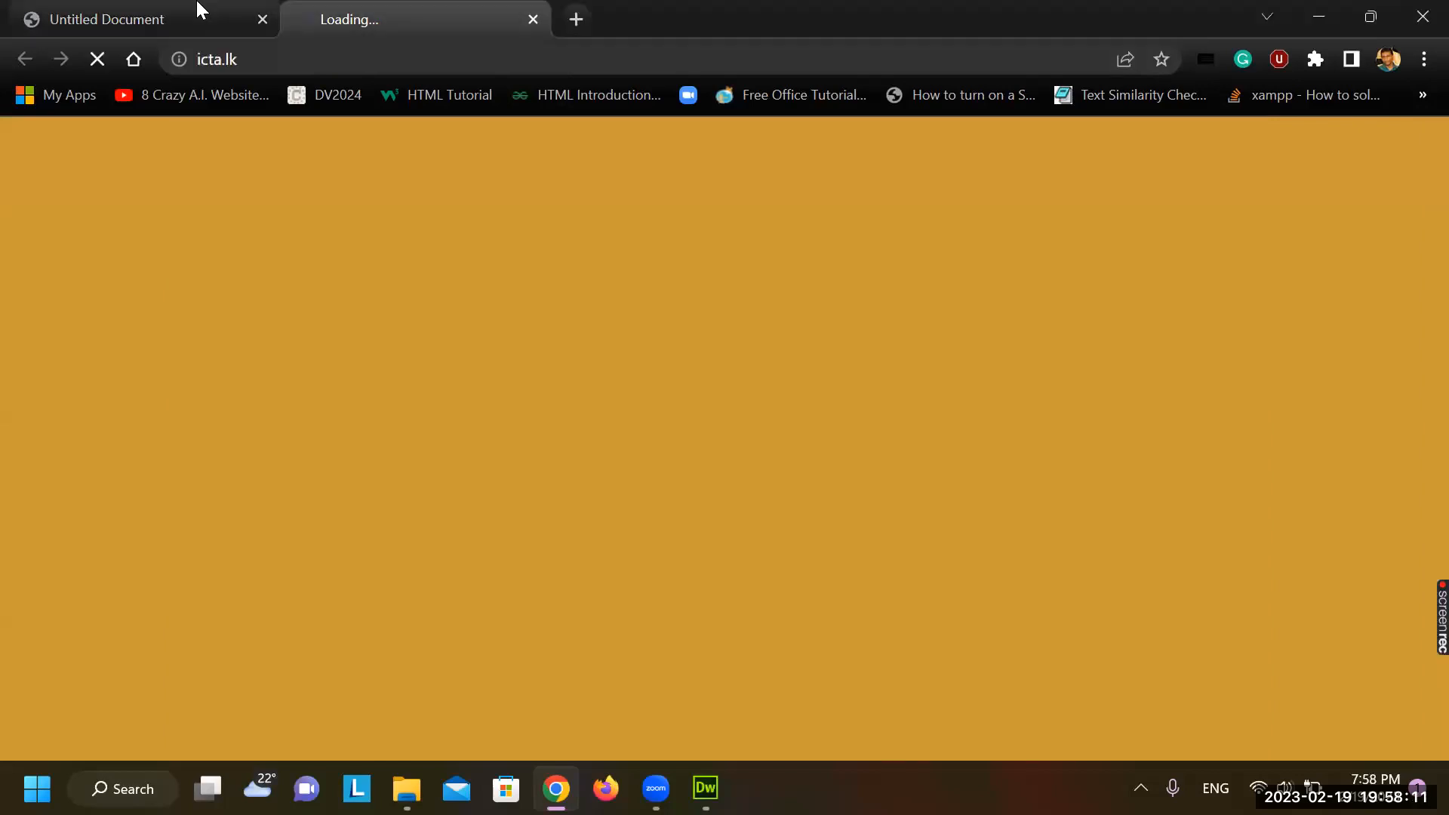
pyautogui.hotkey('ctrl', 'w')
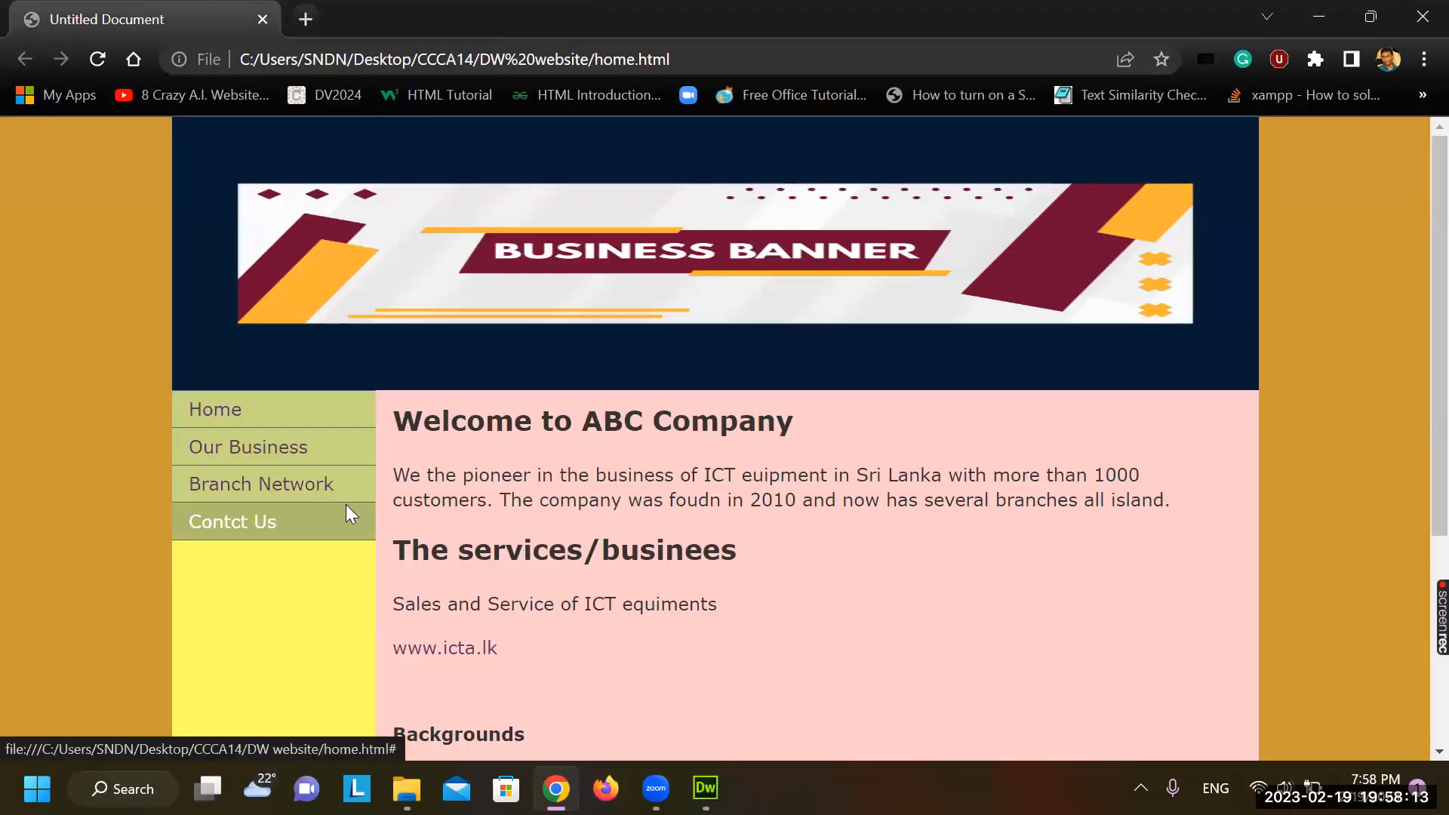
pyautogui.click(705, 788)
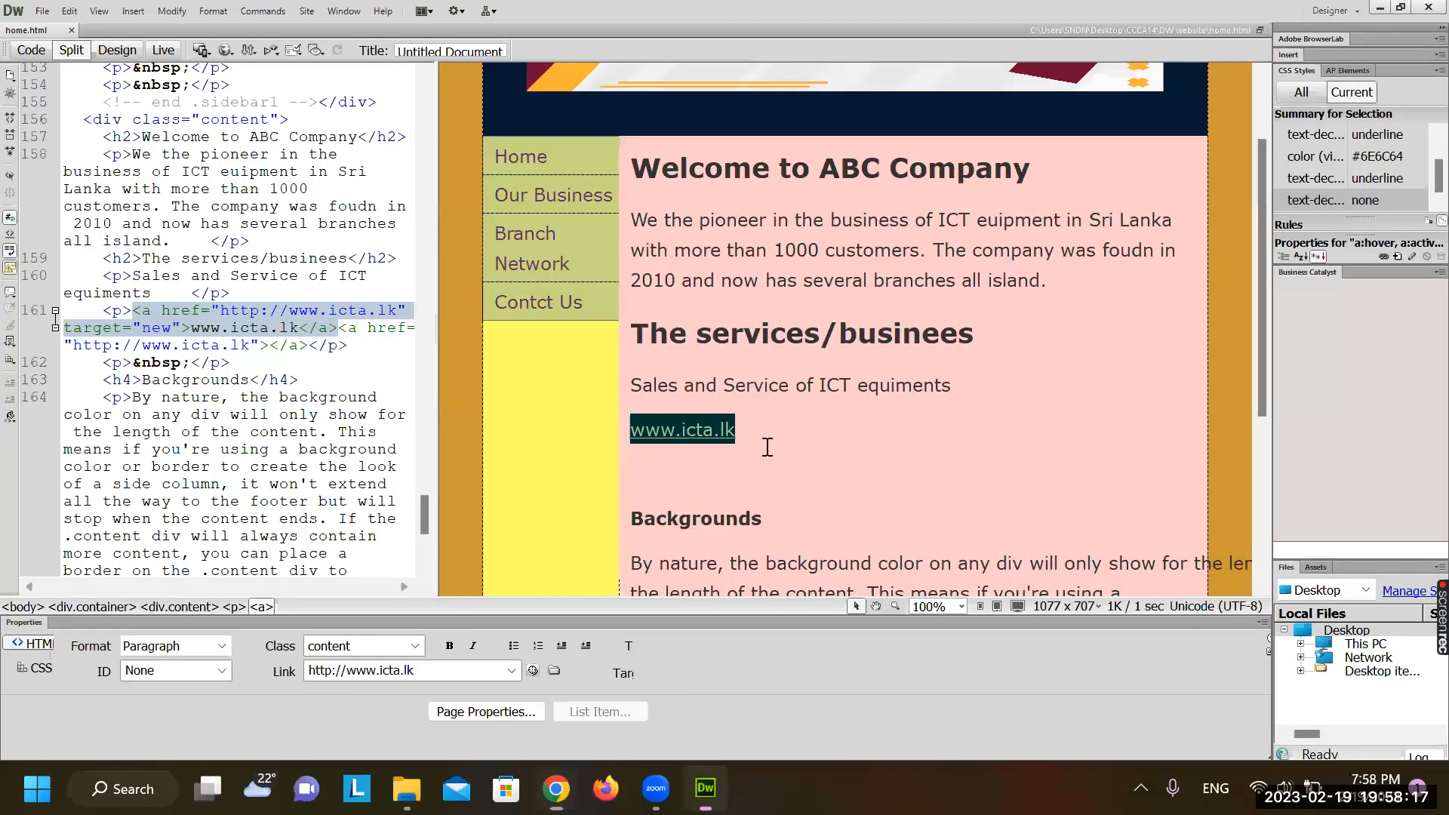
pyautogui.click(768, 447)
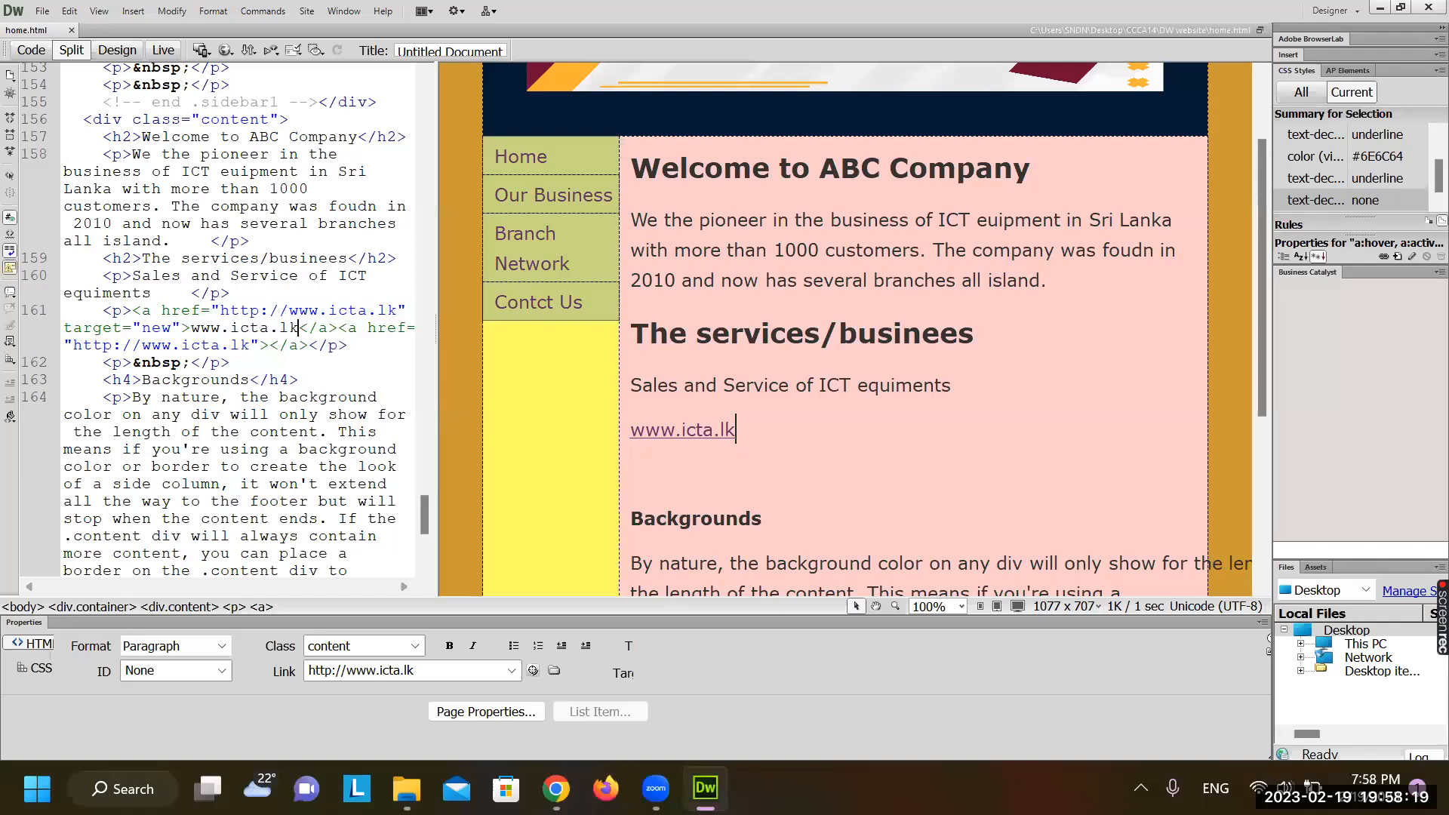
pyautogui.press('Return')
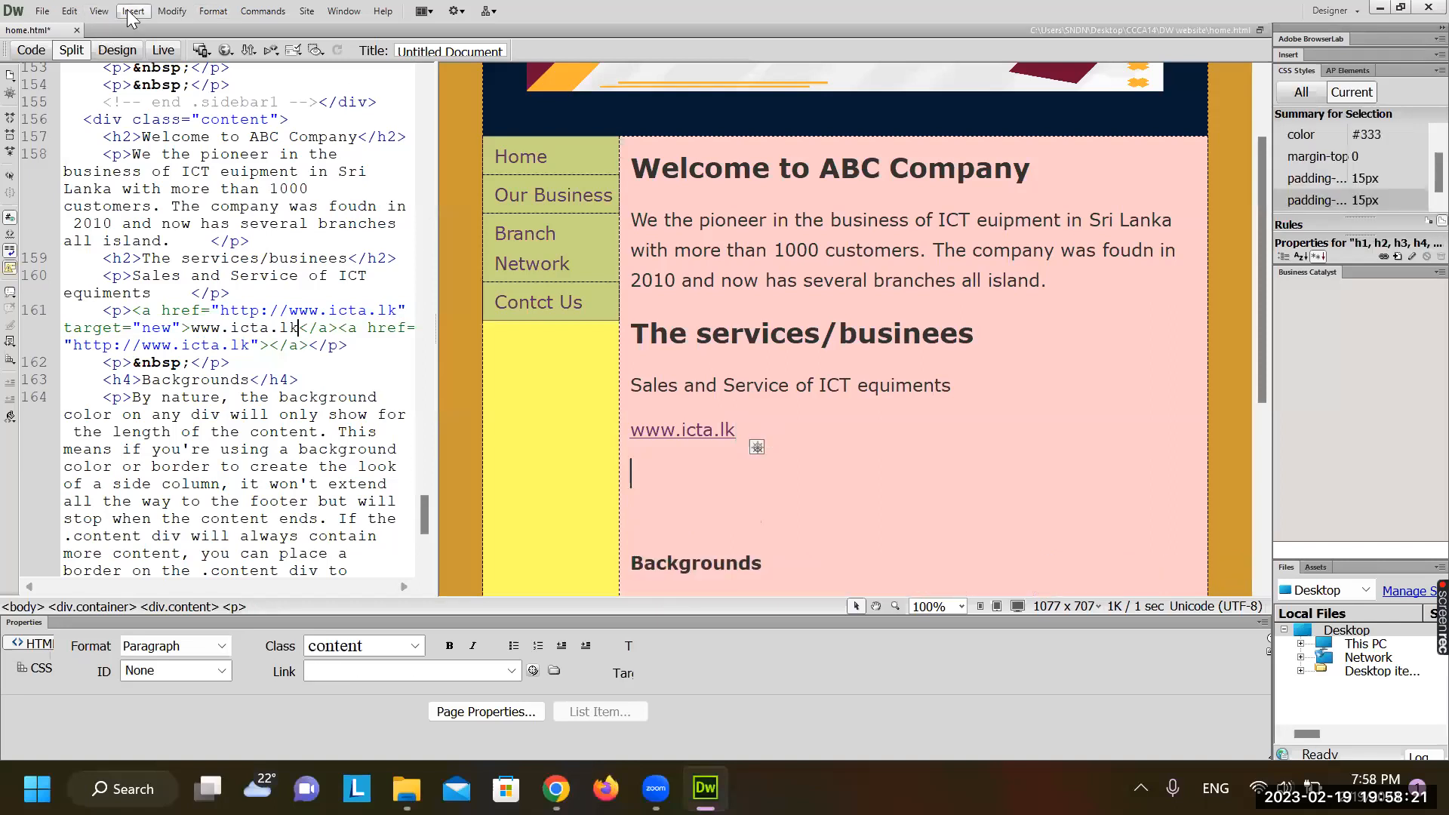
pyautogui.click(133, 12)
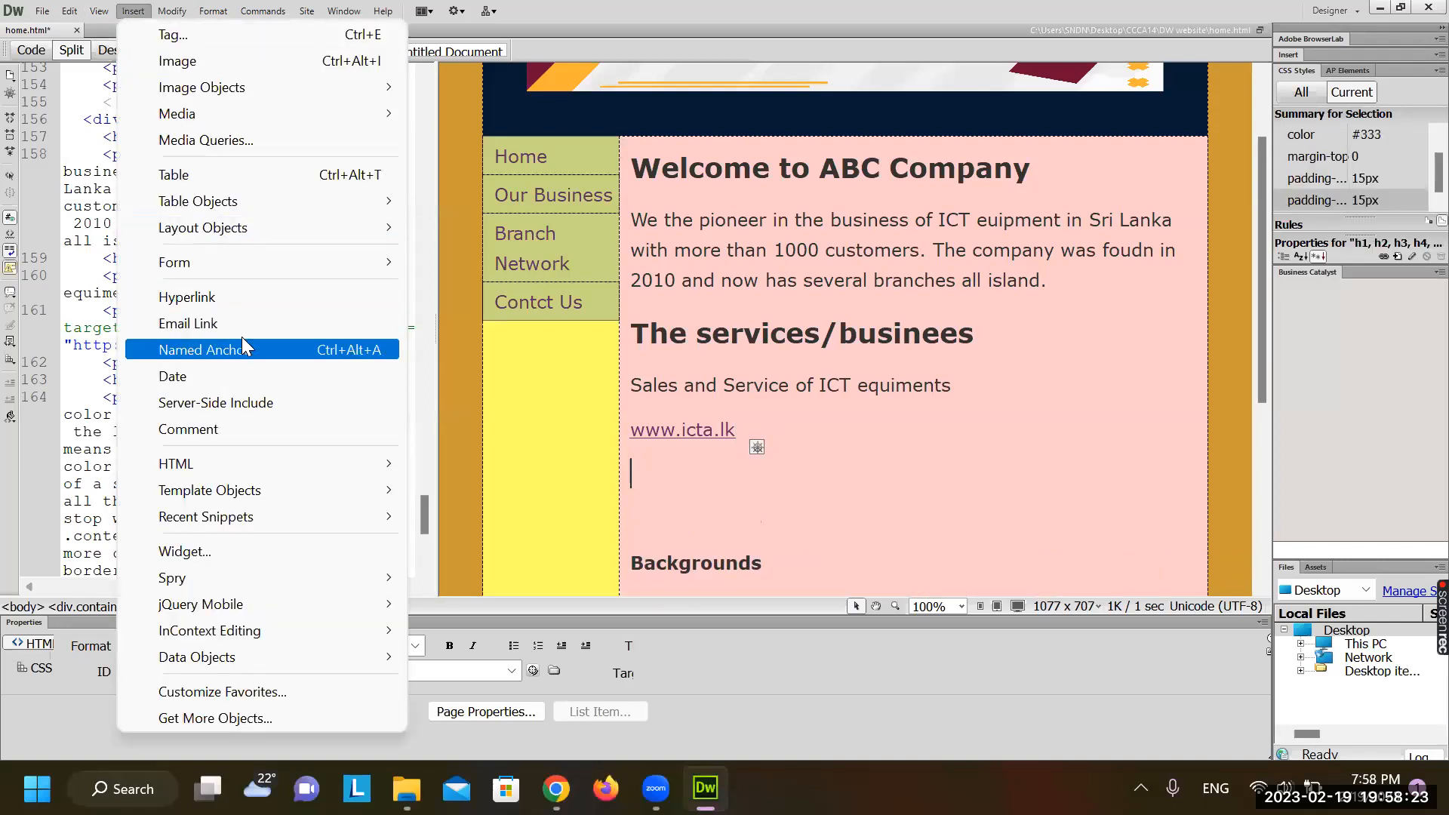
pyautogui.click(271, 326)
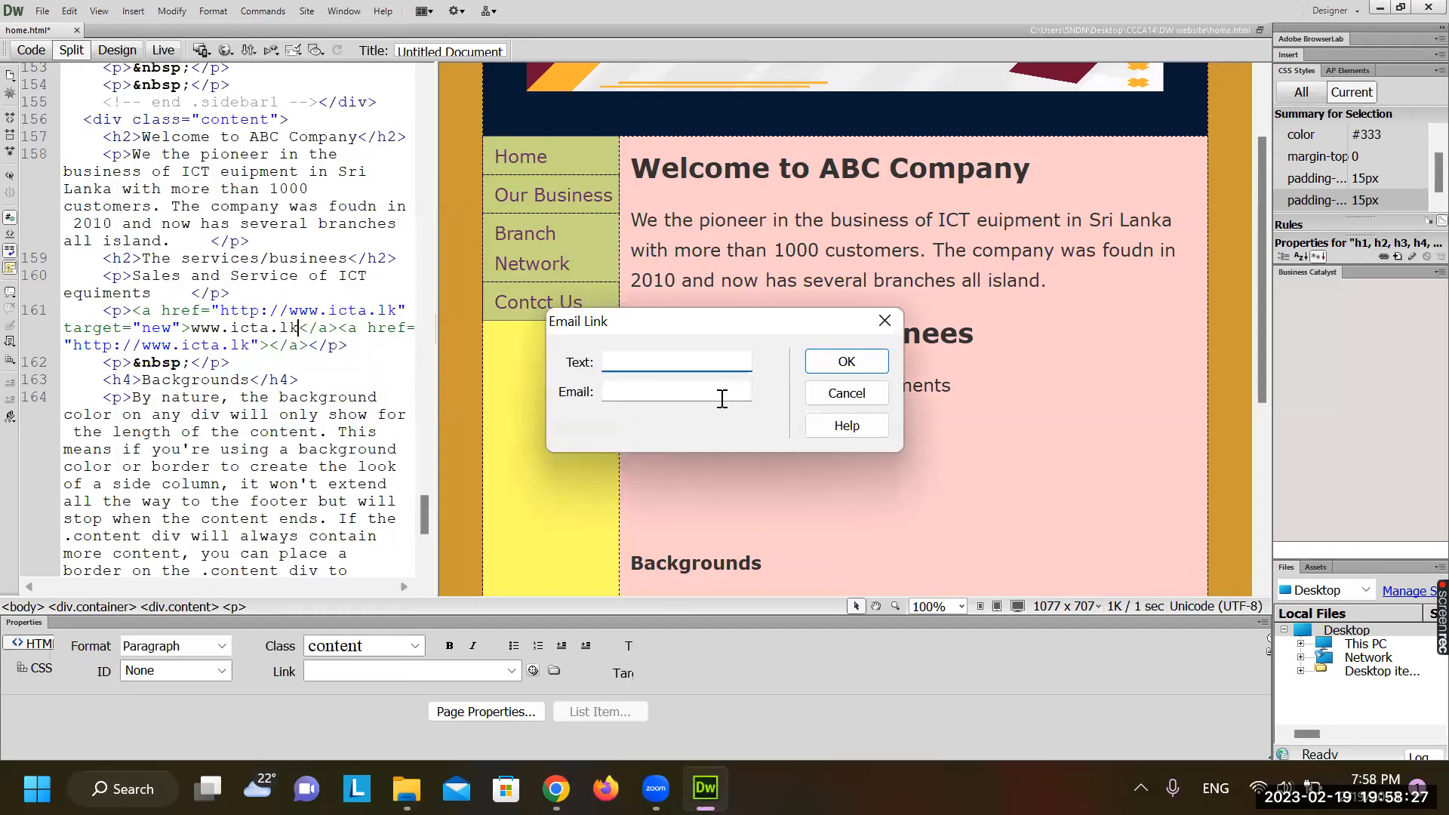
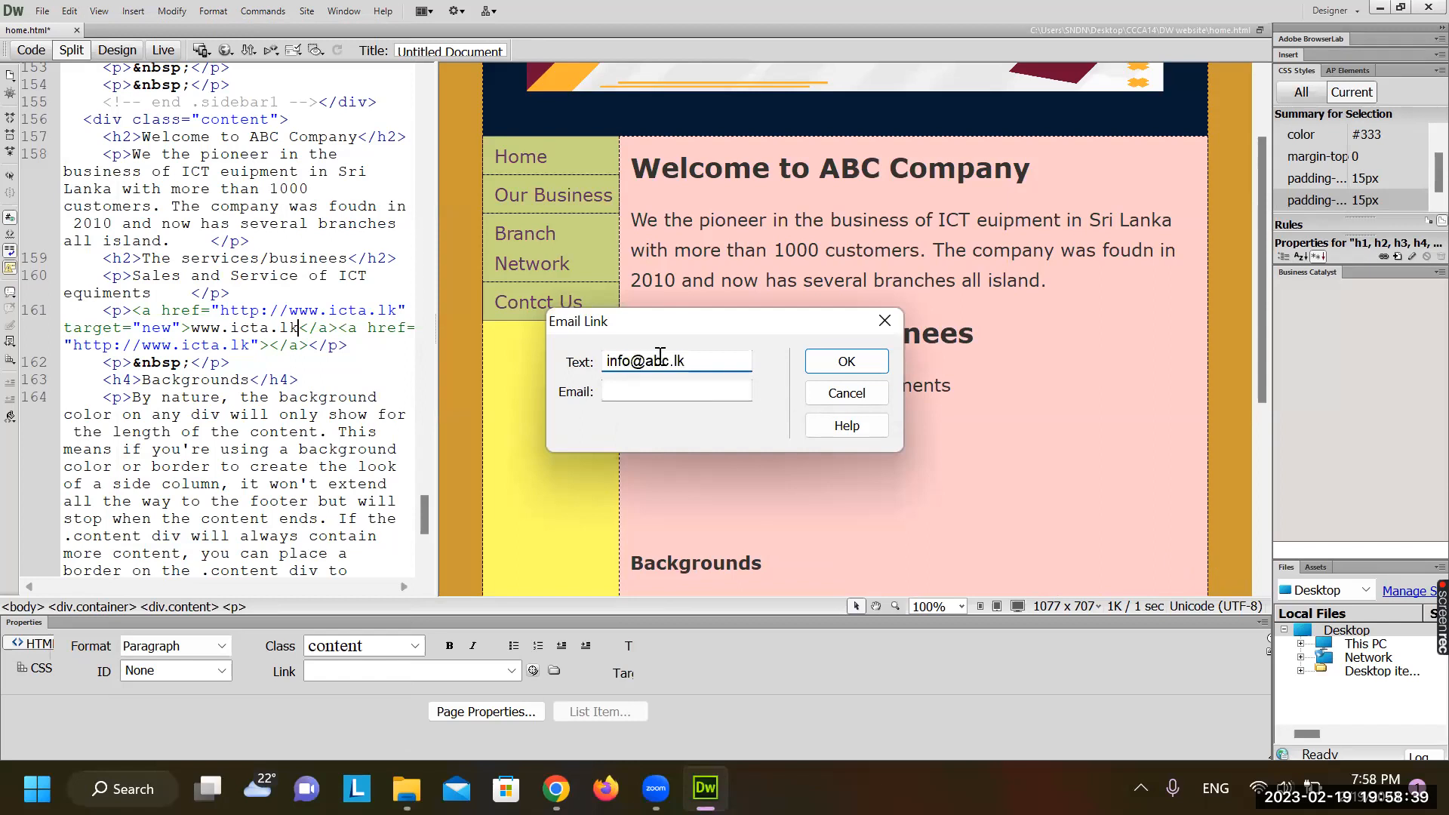
pyautogui.doubleClick(668, 361)
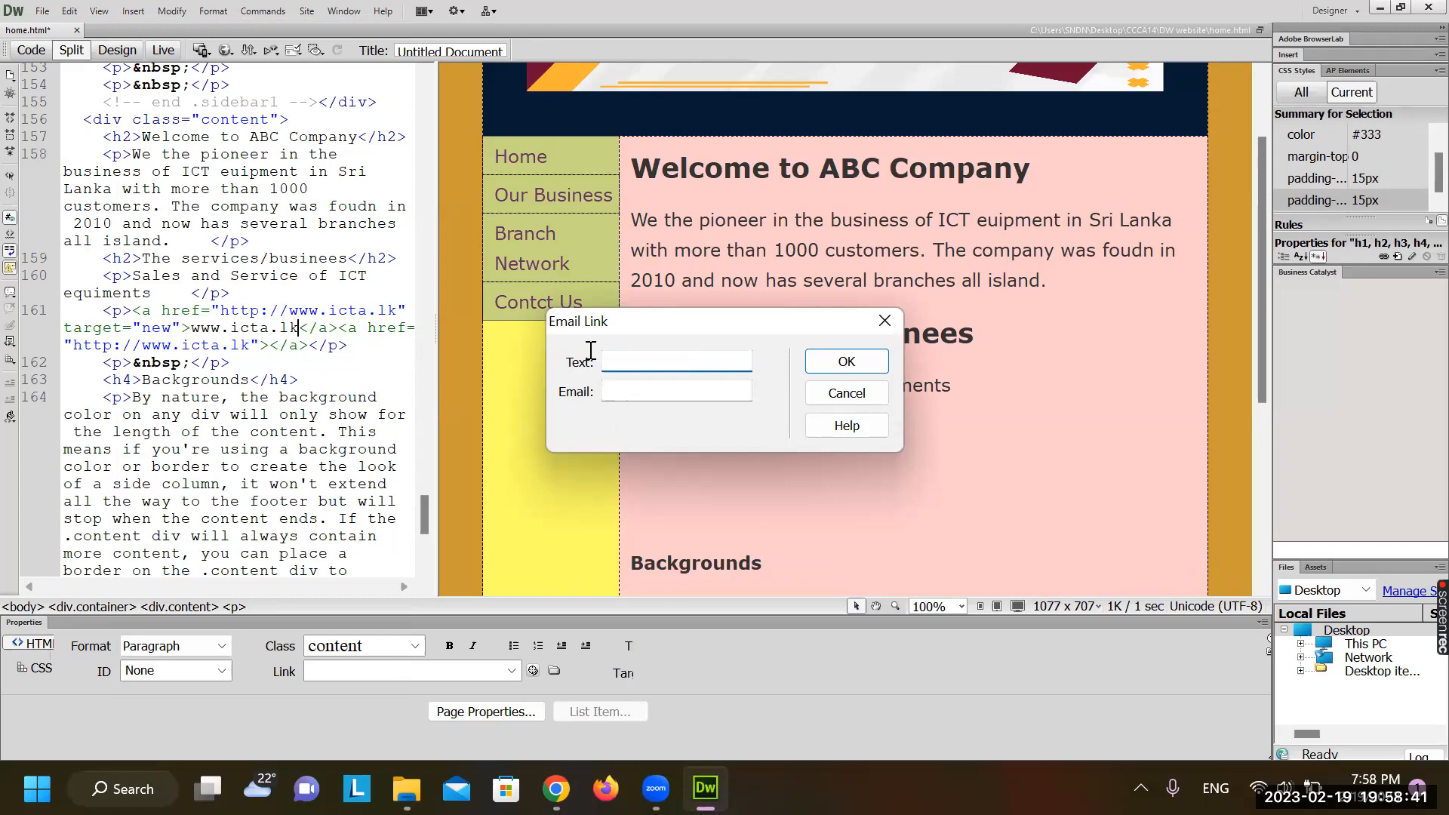
pyautogui.hotkey('ctrl', 'c')
pyautogui.click(626, 393)
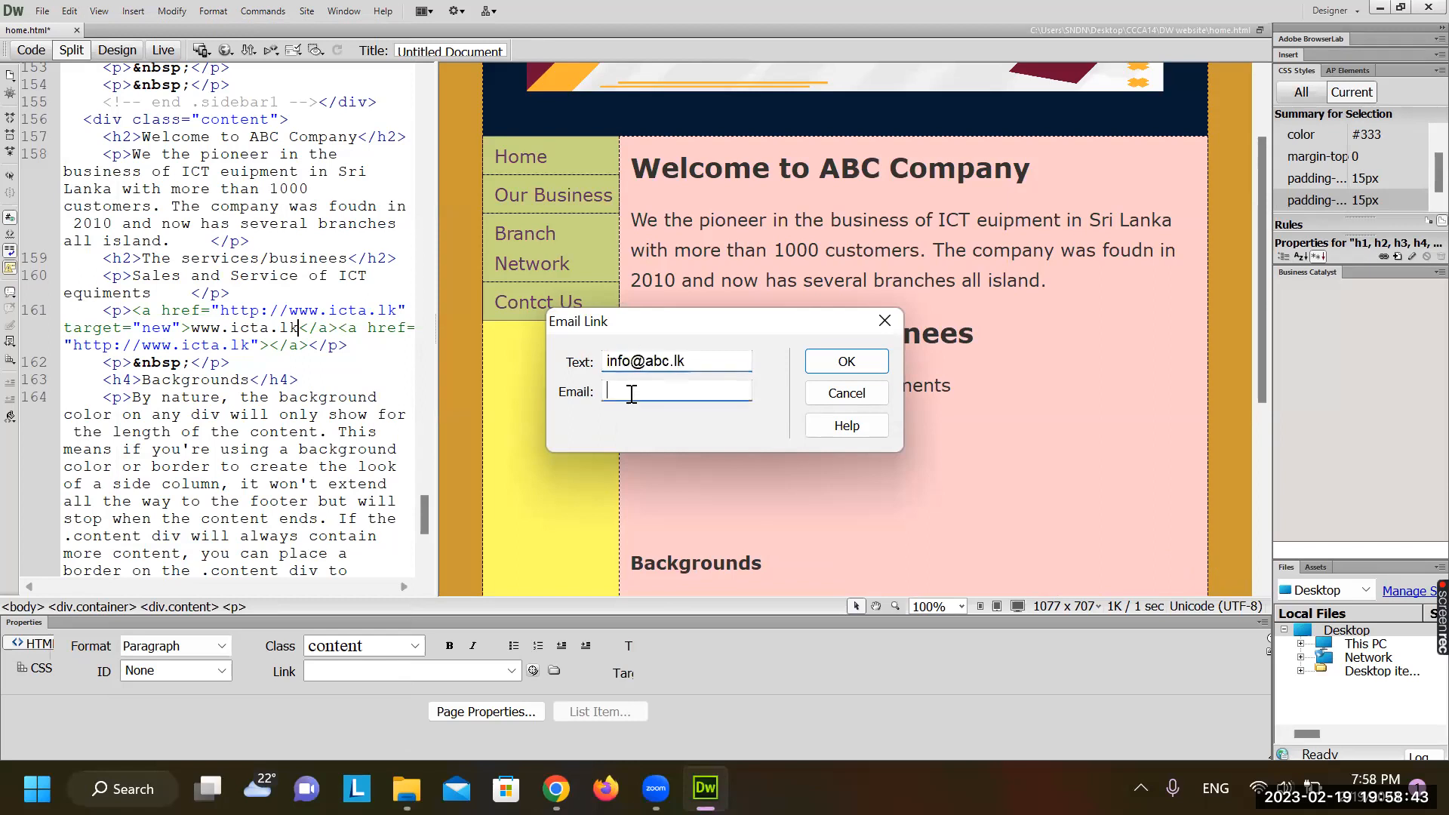
pyautogui.hotkey('ctrl', 'v')
pyautogui.click(840, 363)
# Select both links under the services sentence, delete them, and remove the empty paragraph
pyautogui.click(808, 474)
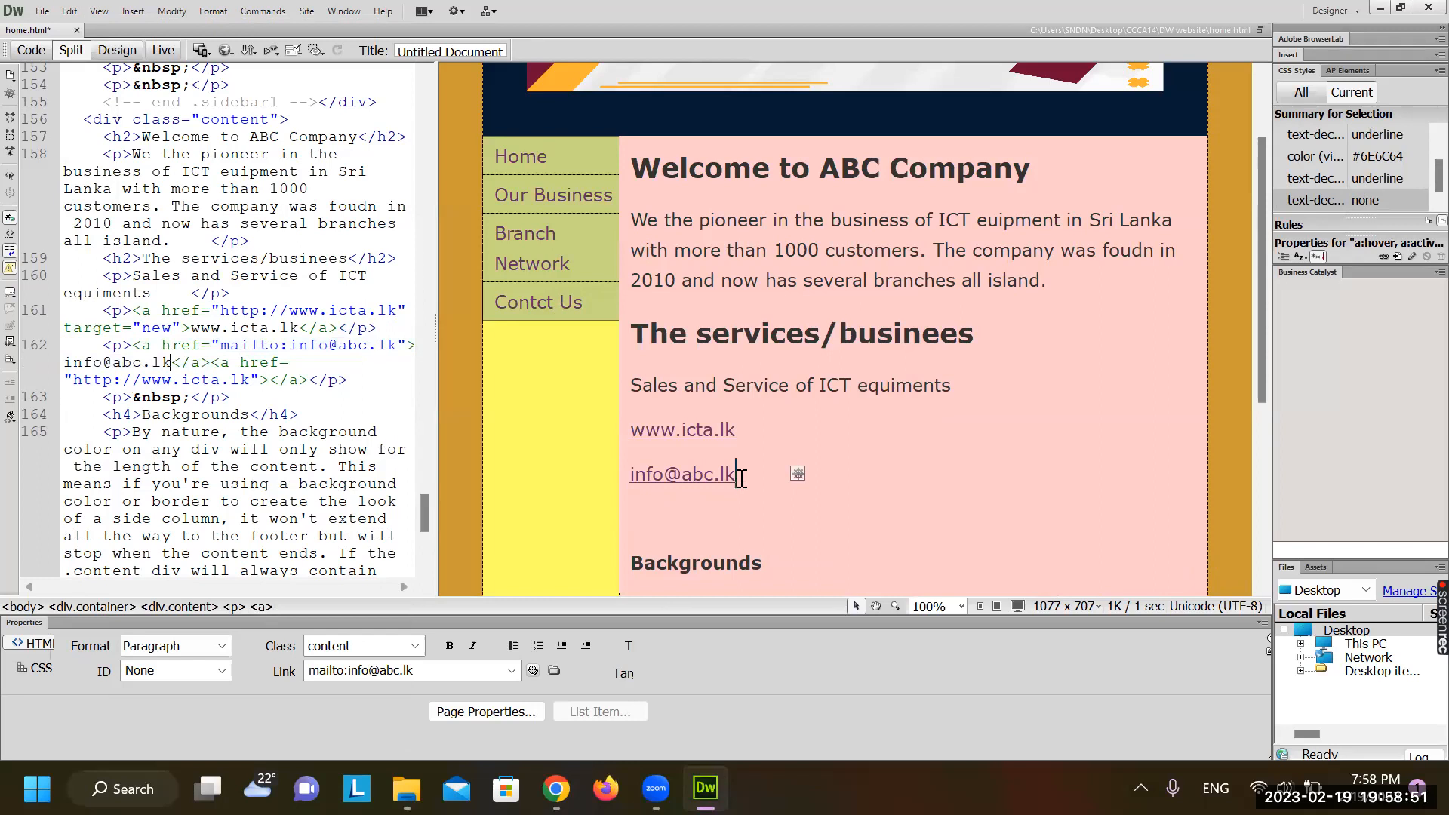
pyautogui.moveTo(740, 477); pyautogui.dragTo(623, 421)
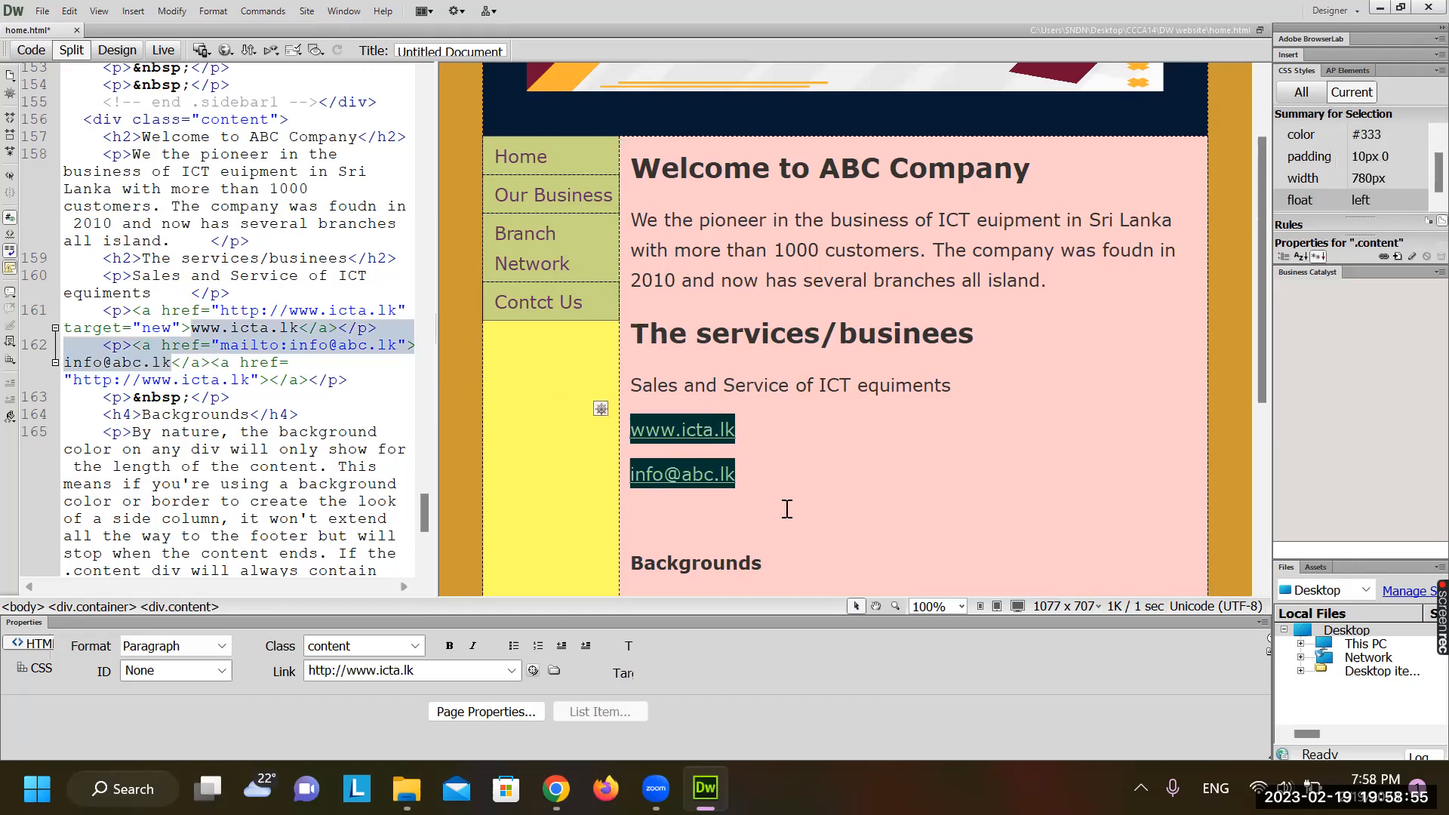
pyautogui.press('Delete')
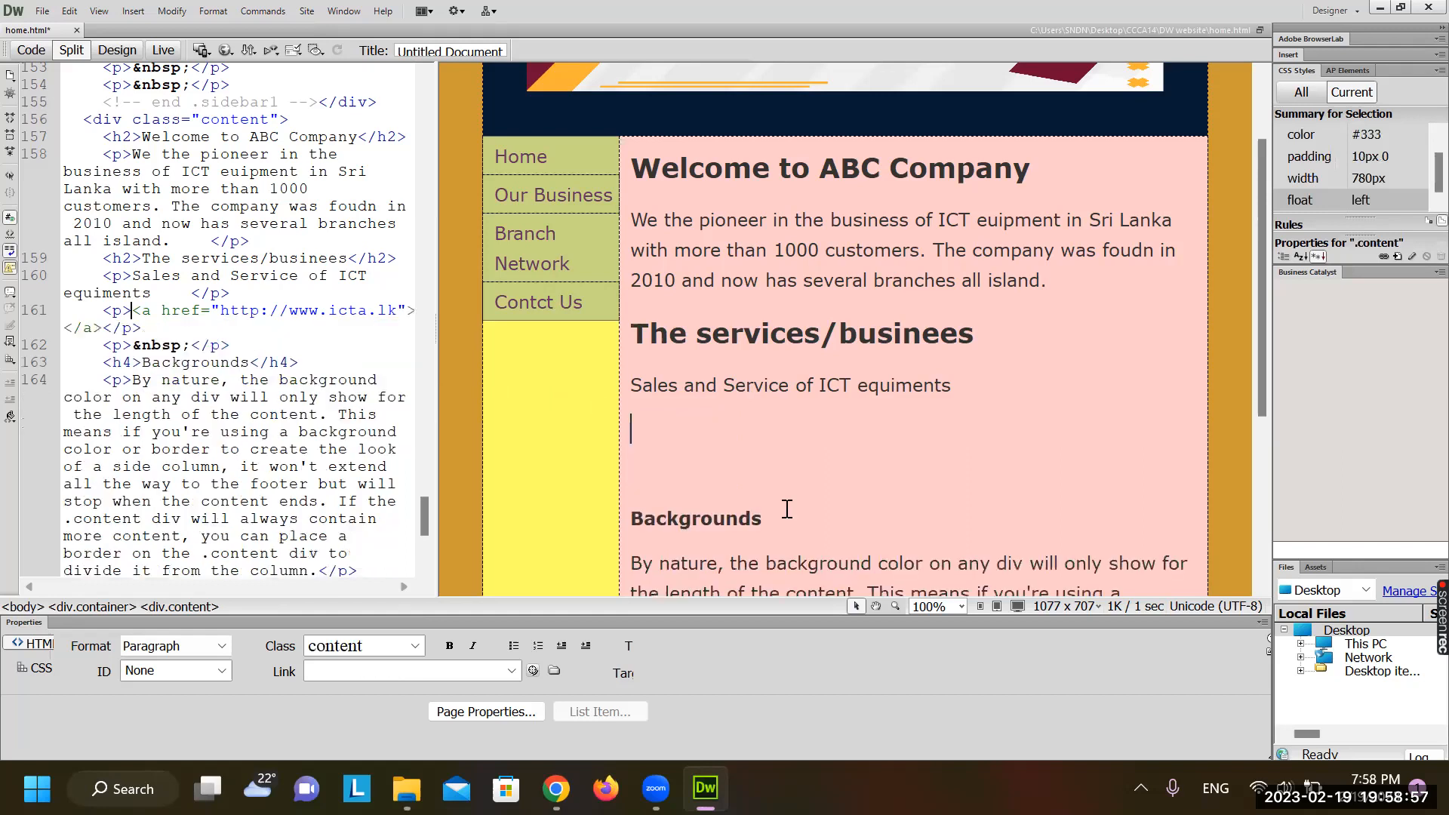
pyautogui.press('BackSpace')
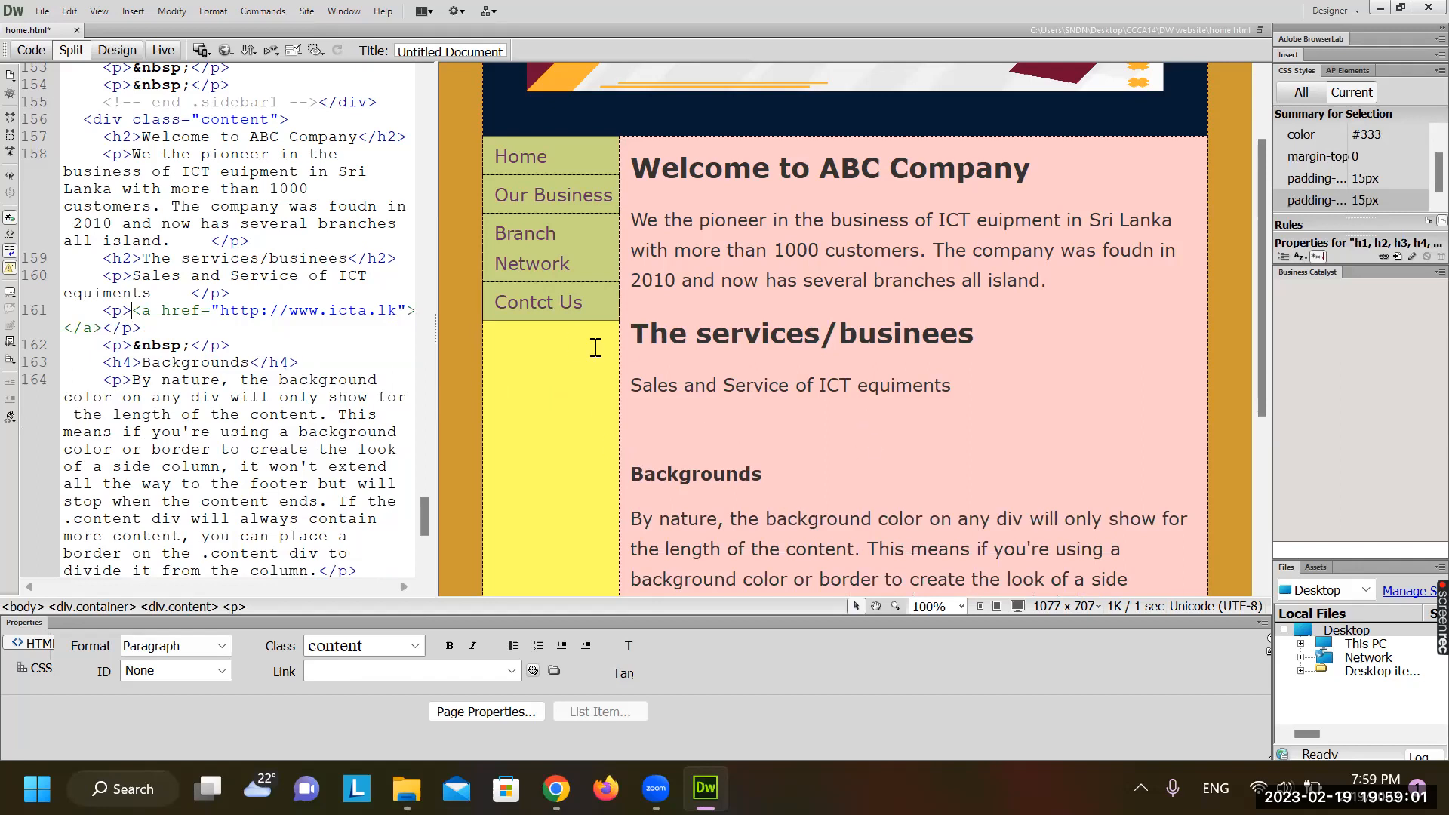
# Refresh the code after the deletion, inspect the leftover link code, and preview in Chrome
pyautogui.click(363, 280)
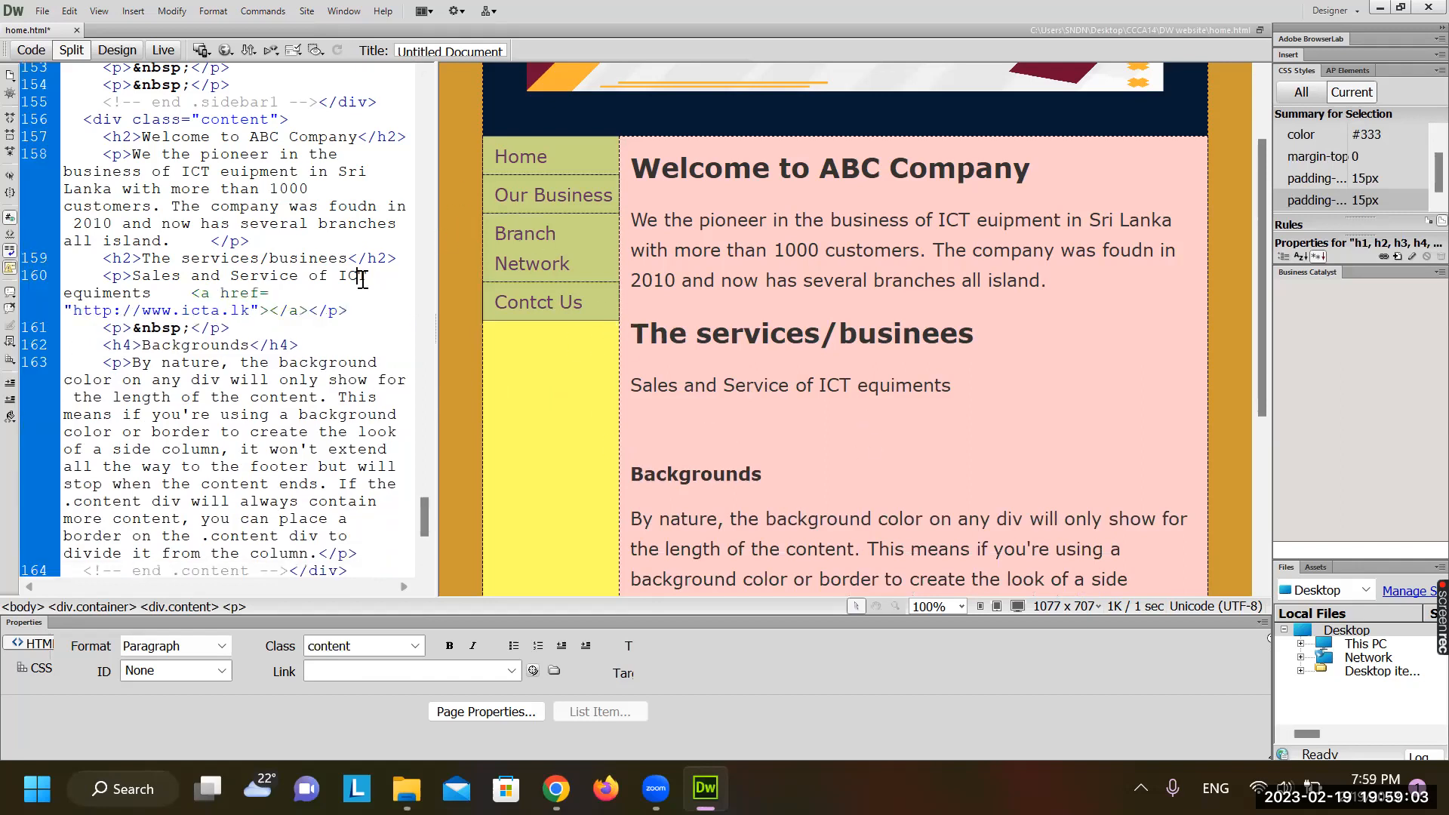
pyautogui.click(717, 385)
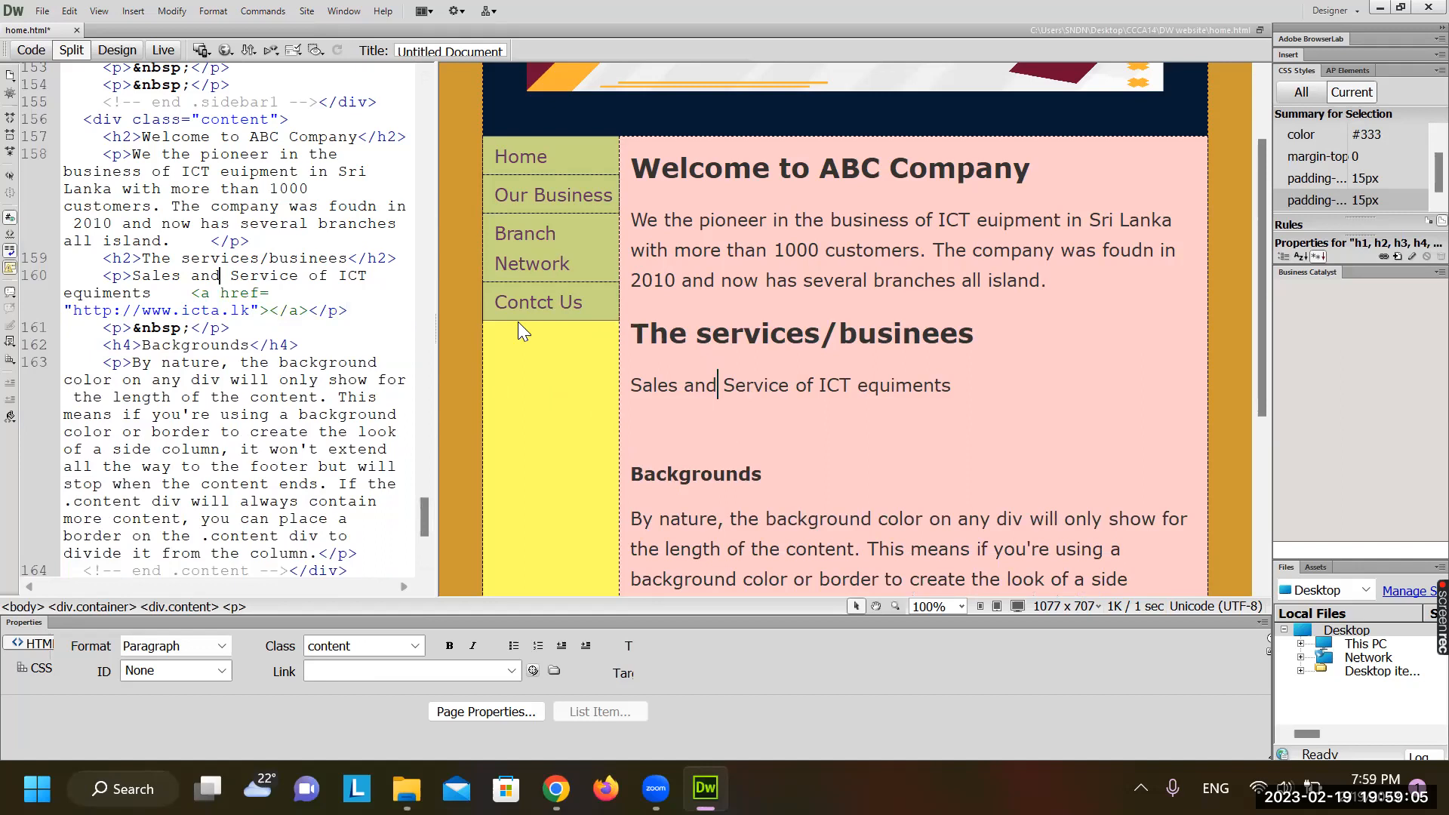
pyautogui.click(254, 312)
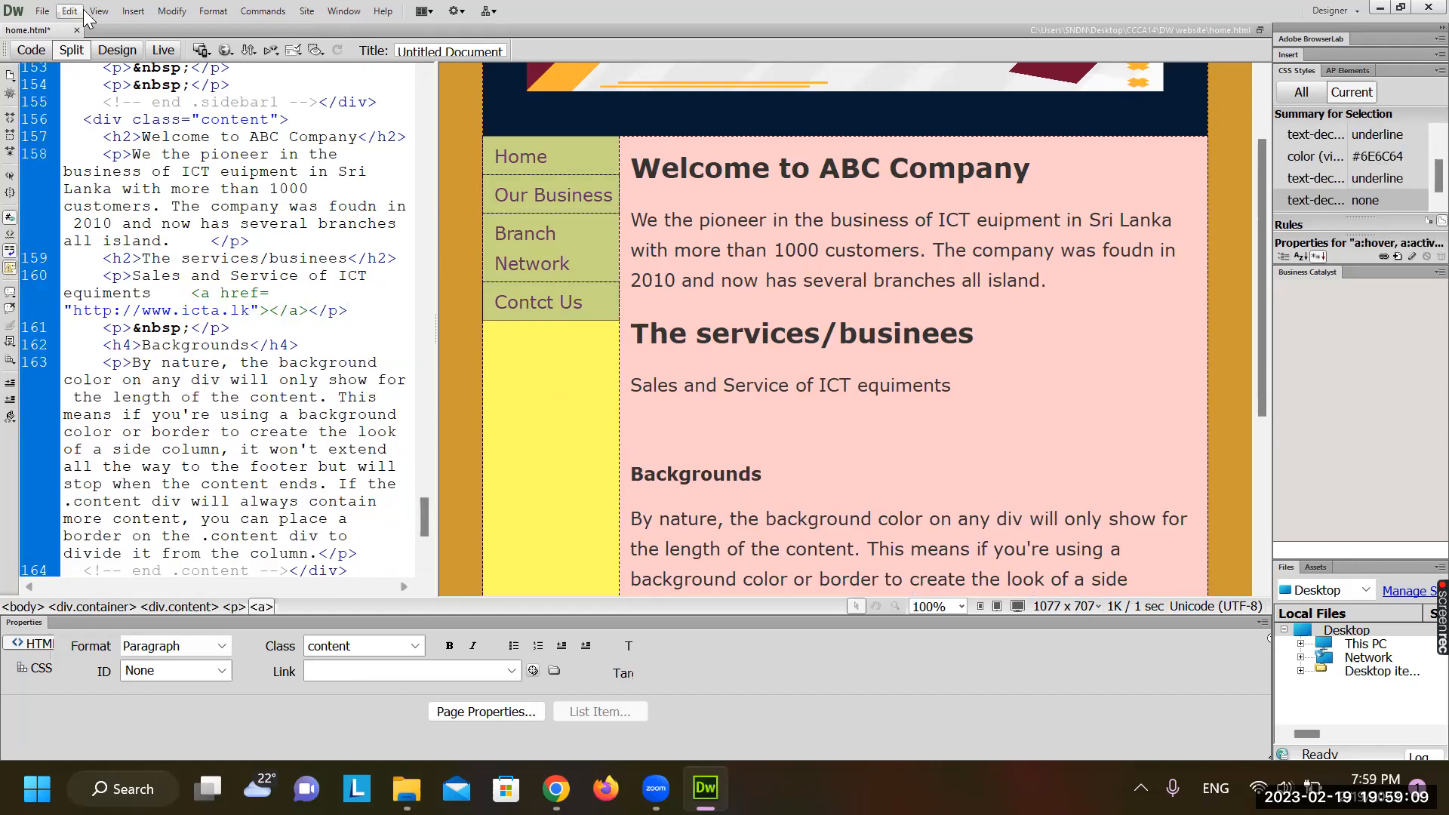
pyautogui.click(225, 50)
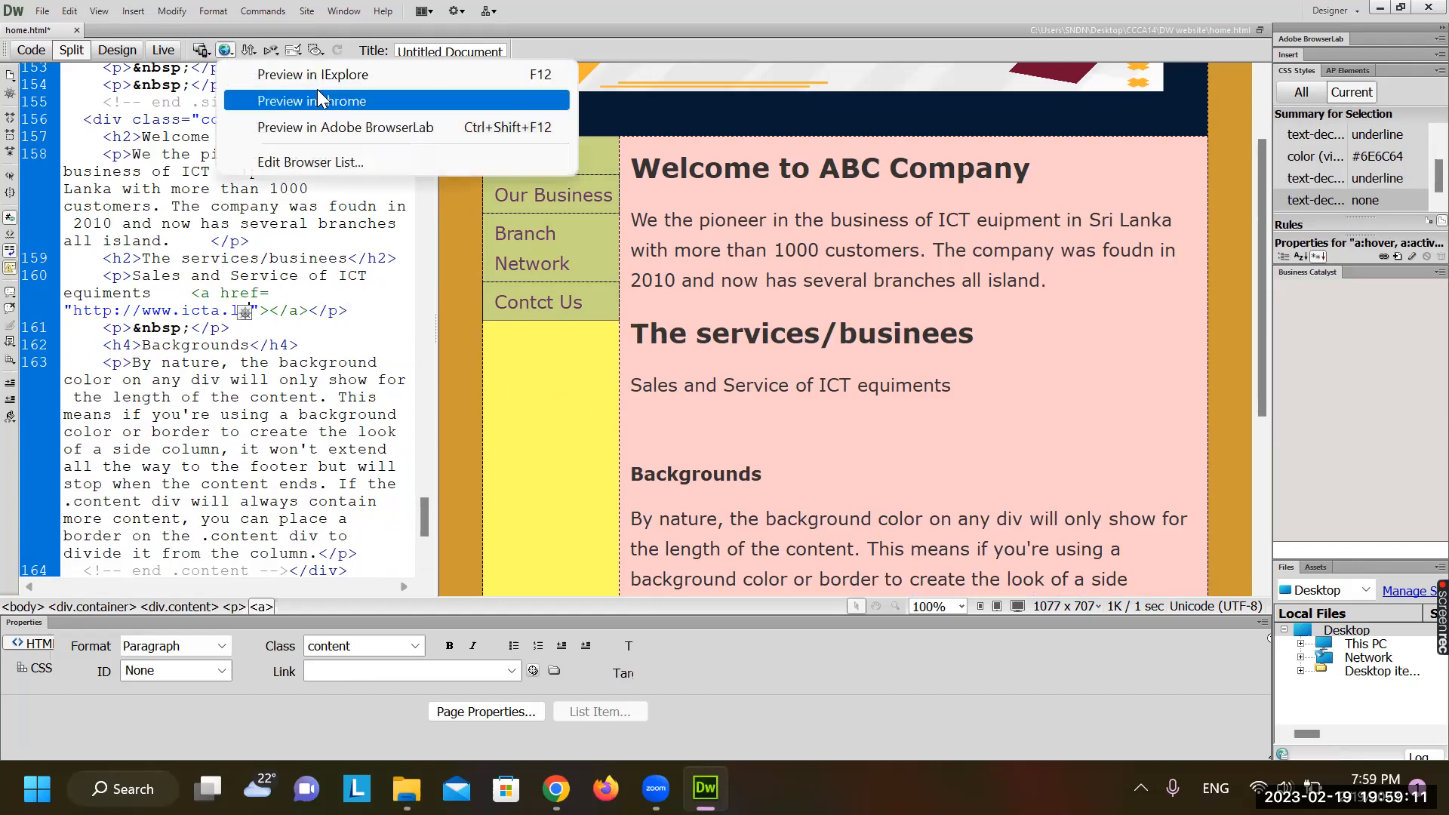
pyautogui.click(317, 98)
# Save the changes, scroll through the Chrome preview, and return to Dreamweaver
pyautogui.click(606, 442)
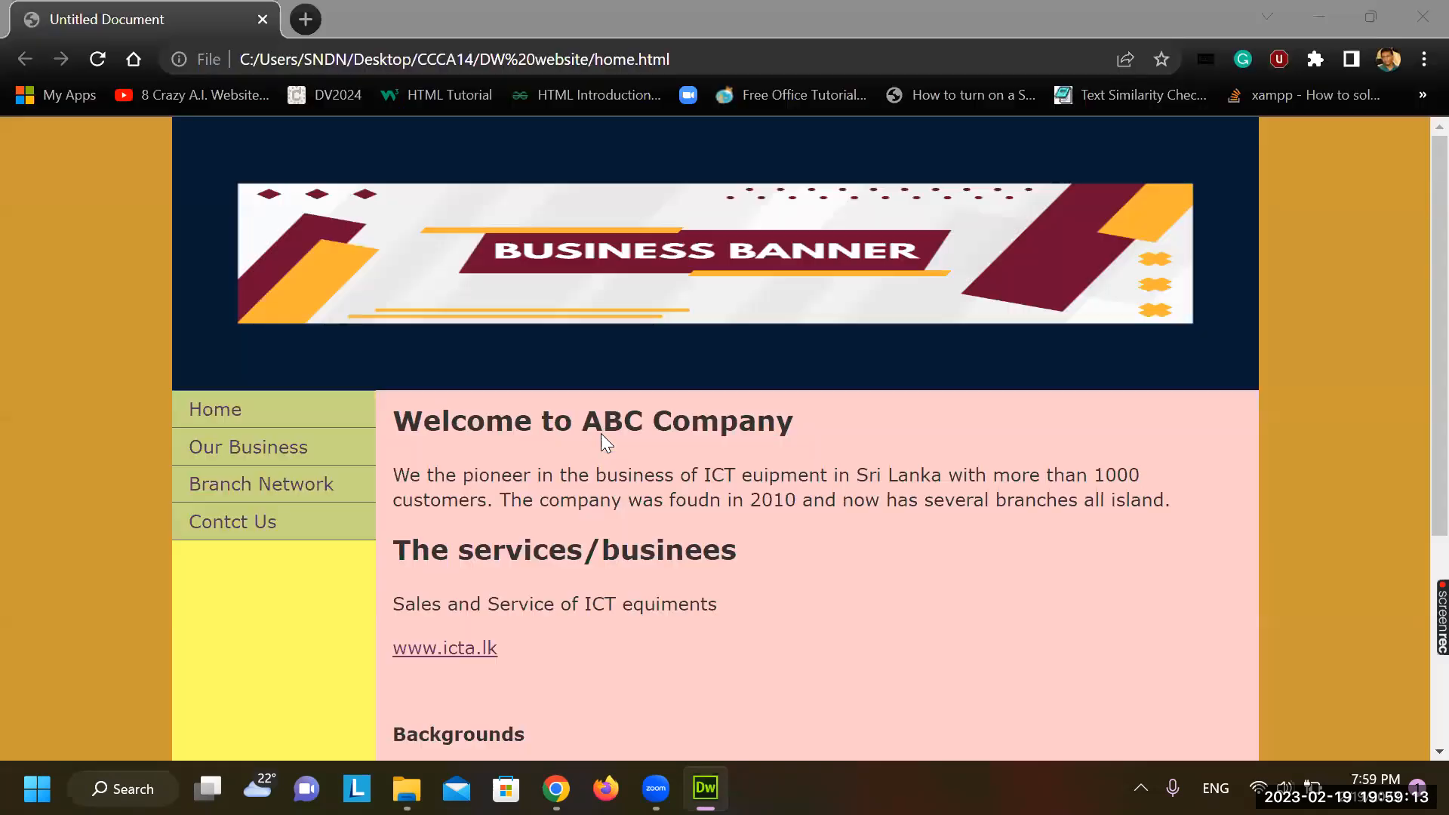
pyautogui.scroll(-5, 506, 419)
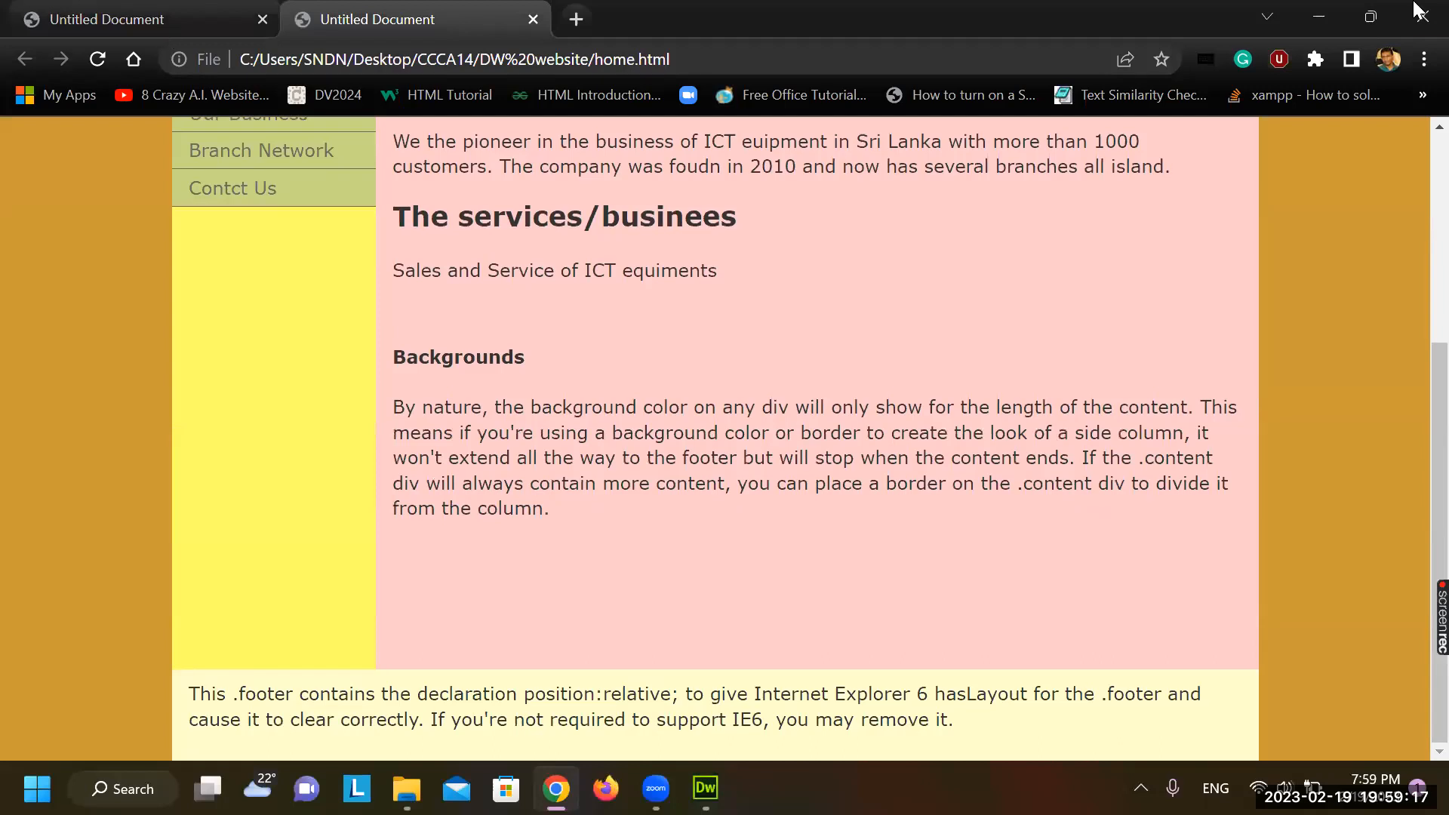
pyautogui.hotkey('alt', 'Tab')
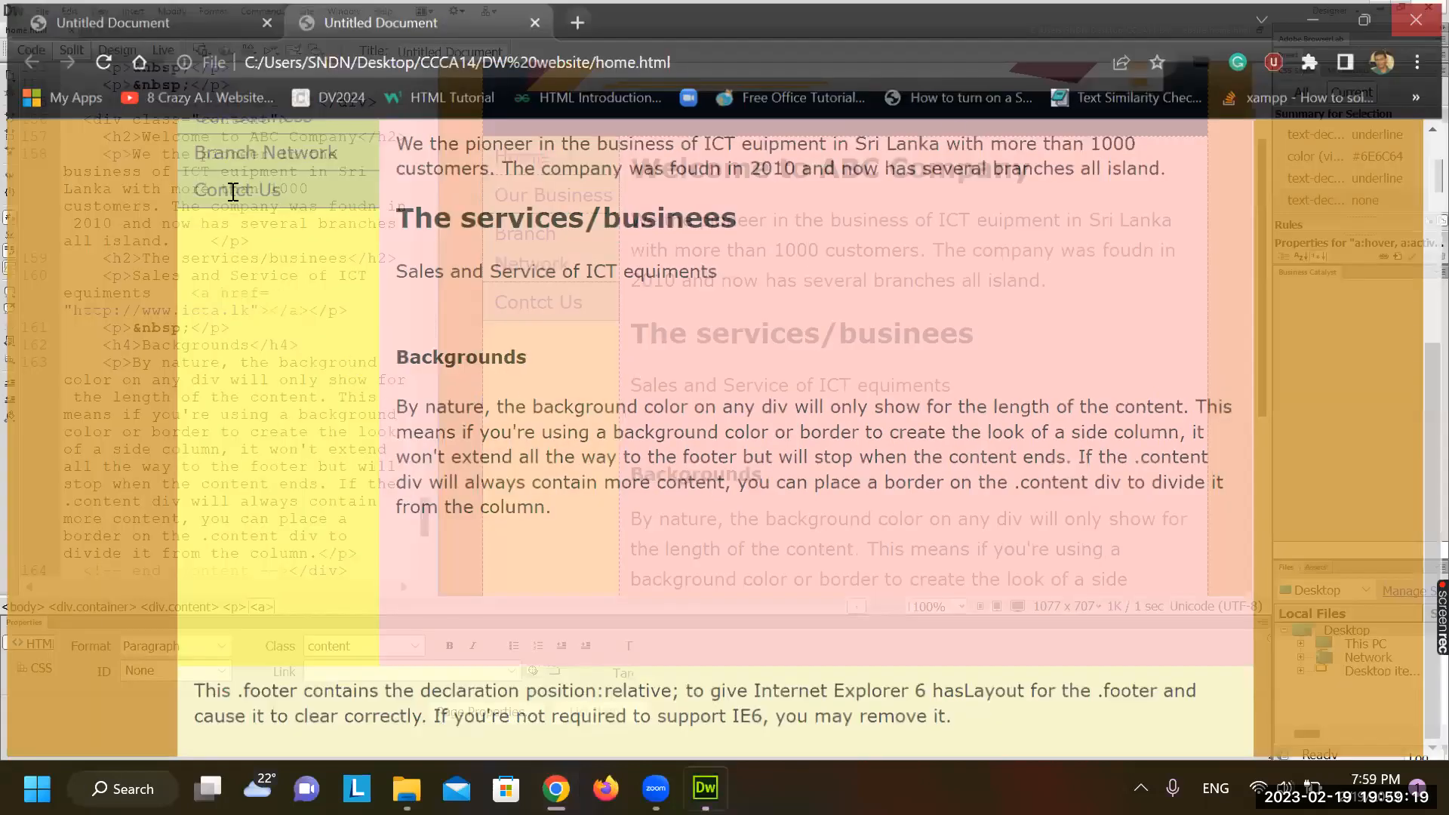
pyautogui.click(233, 192)
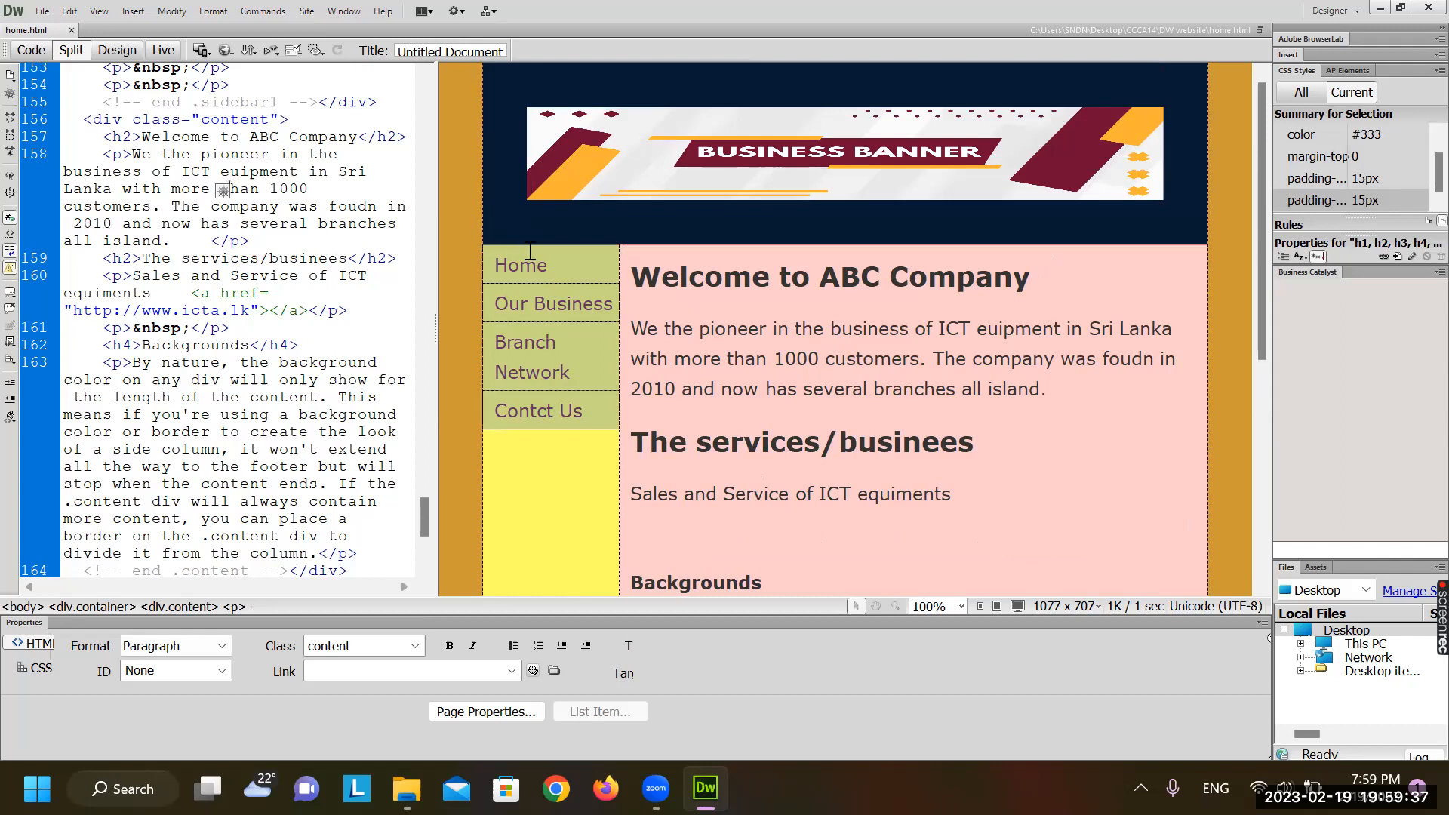
# Link the sidebar Home item to home.html and save the page
pyautogui.click(553, 257)
pyautogui.moveTo(553, 258); pyautogui.dragTo(492, 260)
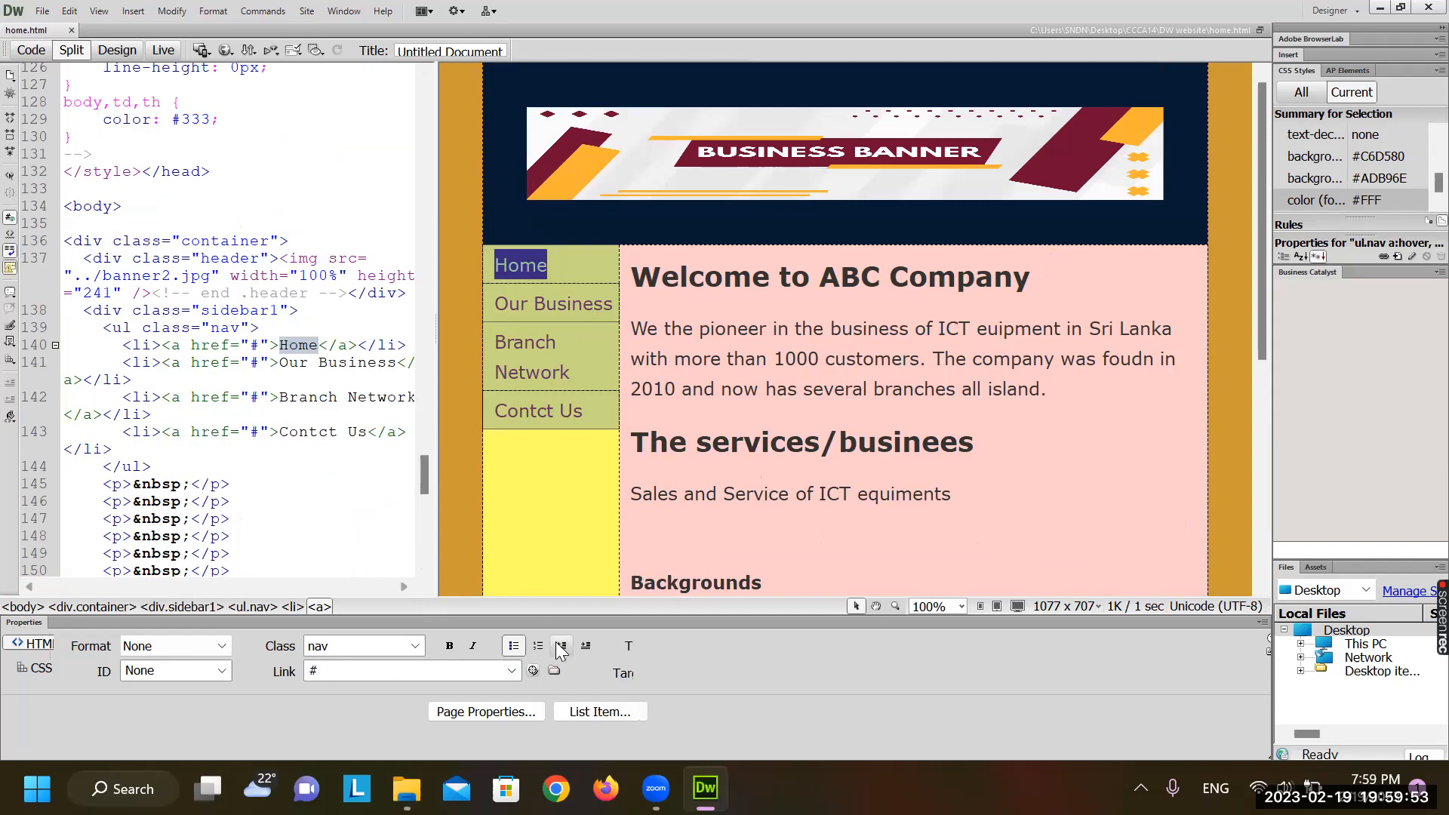
pyautogui.click(554, 671)
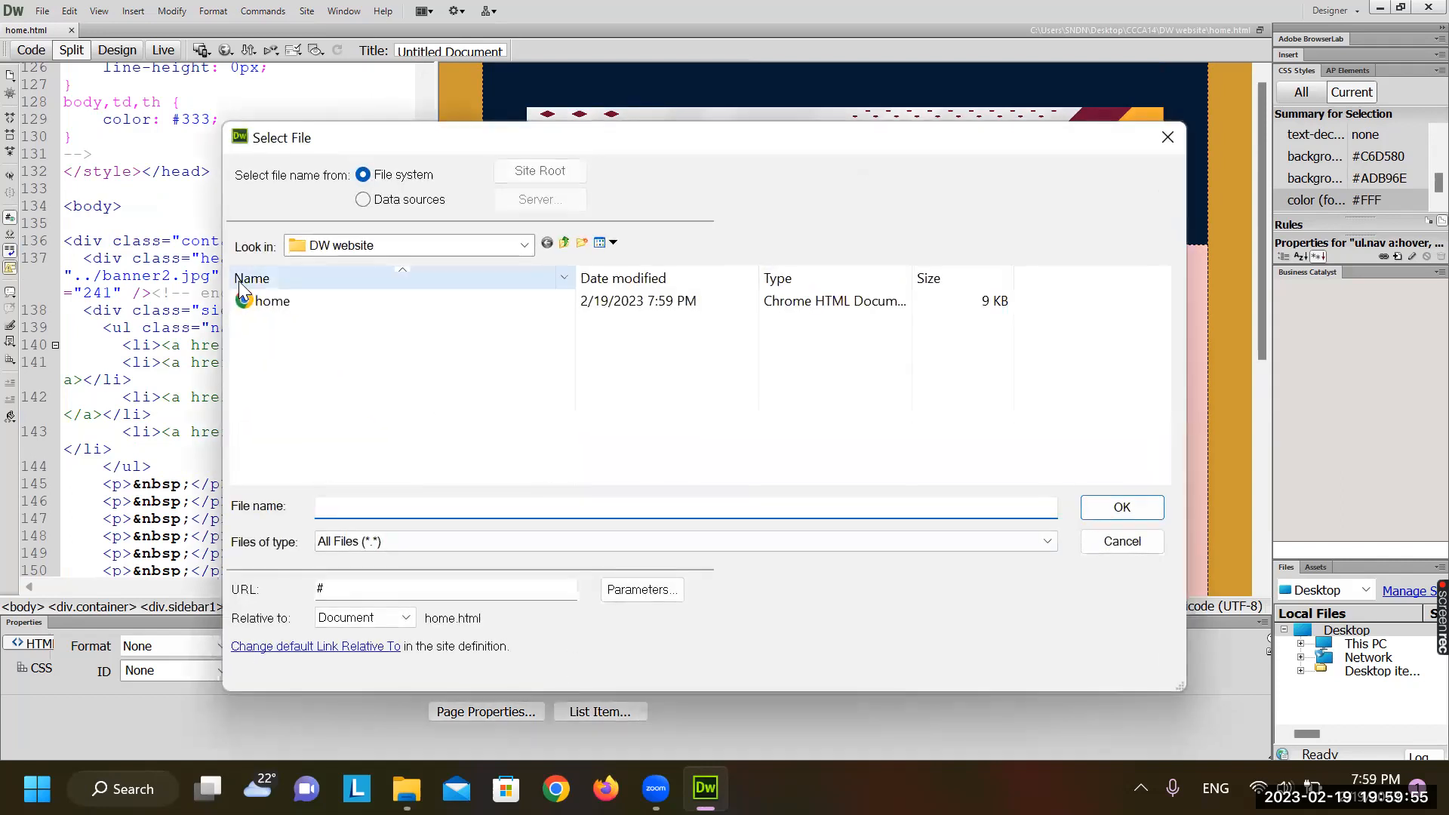
pyautogui.doubleClick(270, 301)
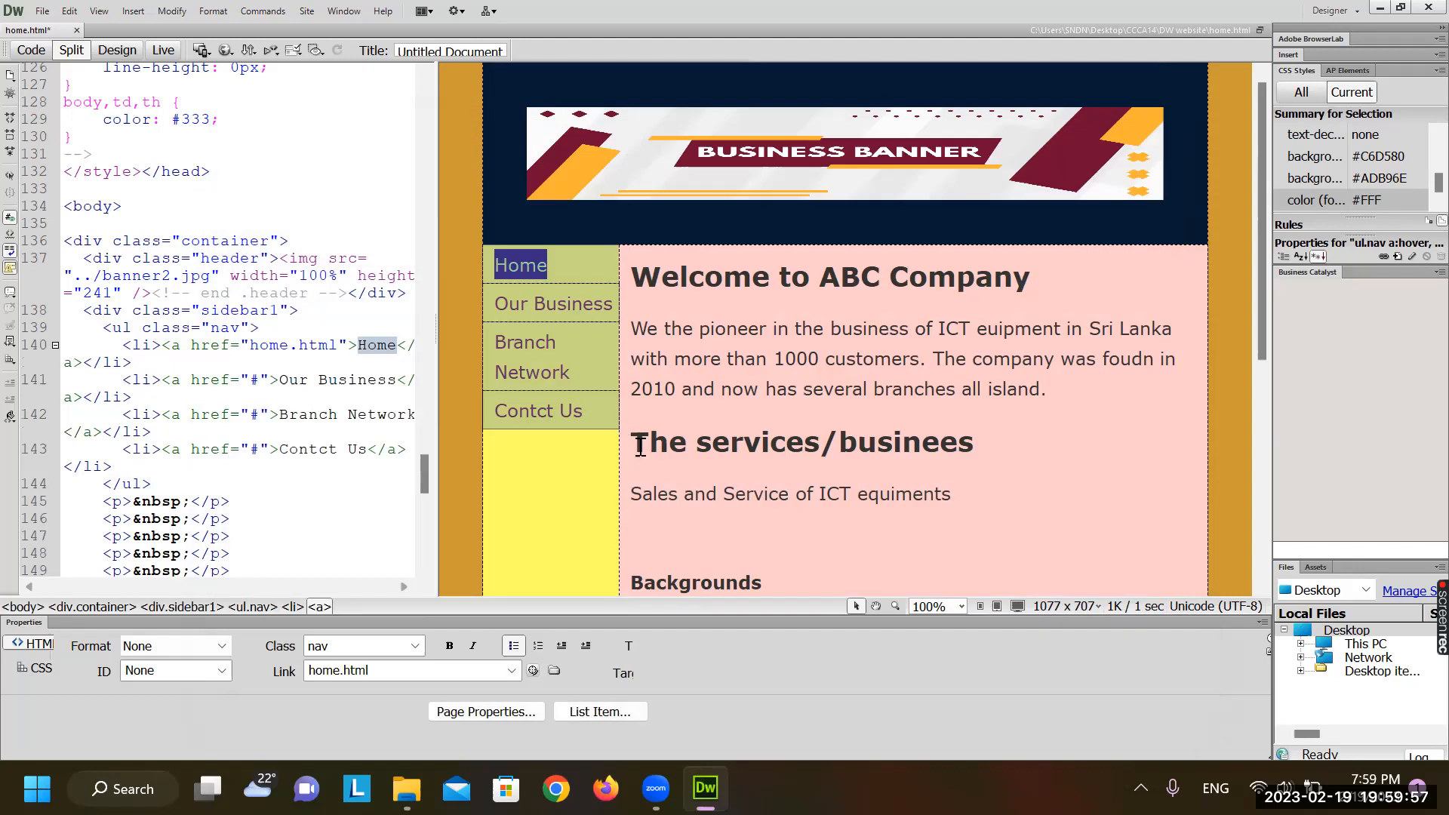
pyautogui.click(571, 271)
pyautogui.click(589, 305)
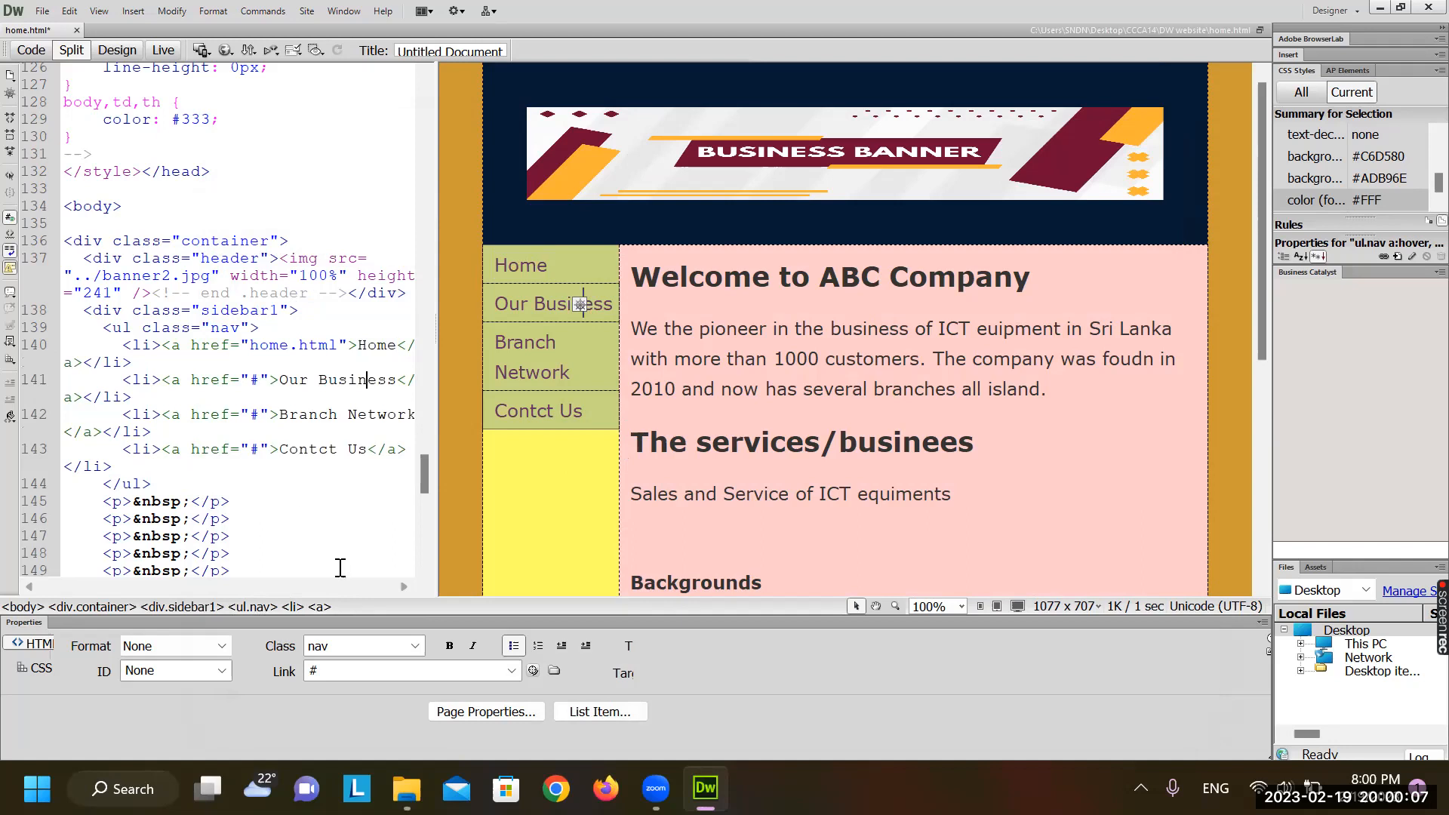
pyautogui.click(45, 10)
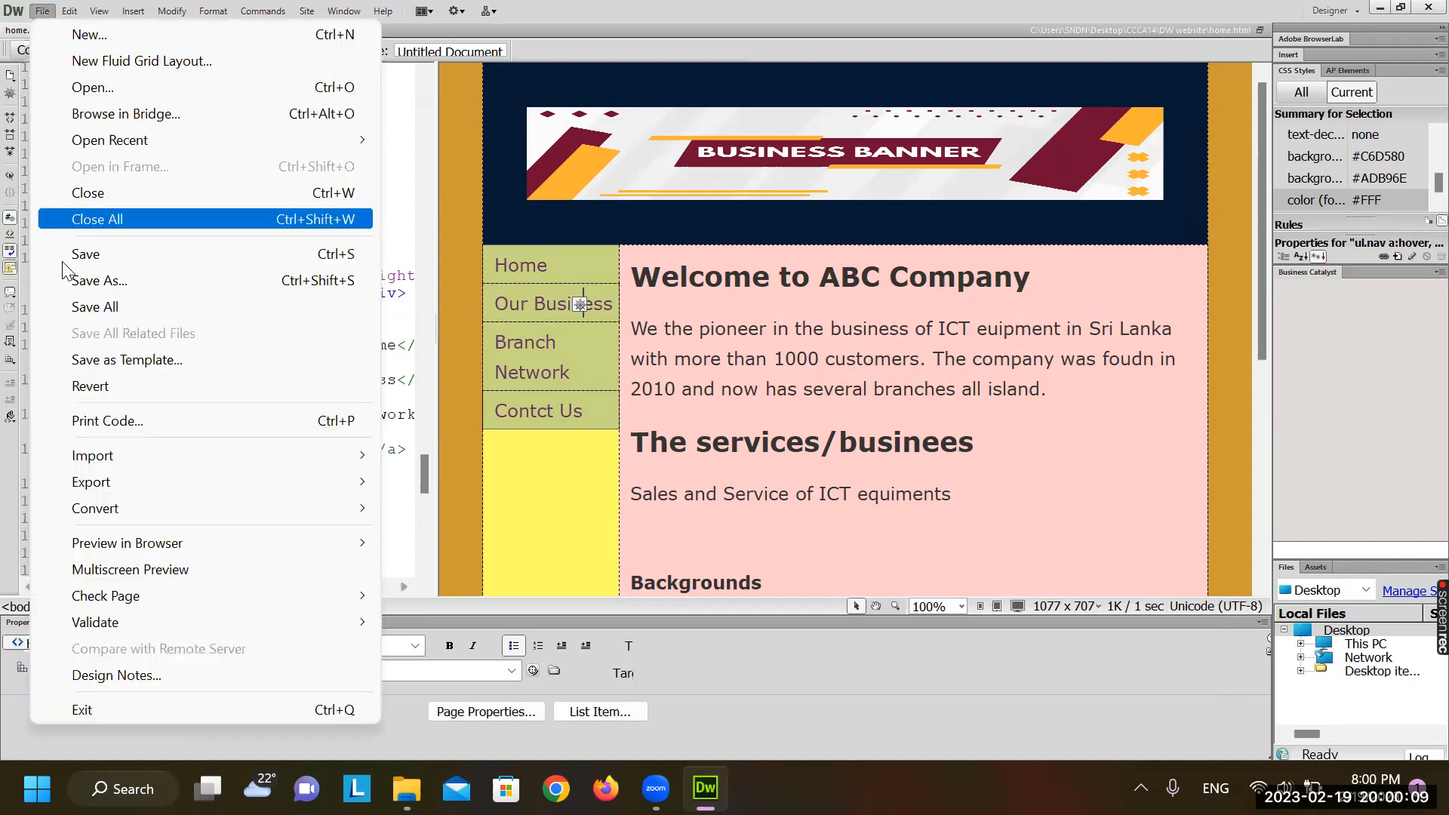
pyautogui.click(104, 256)
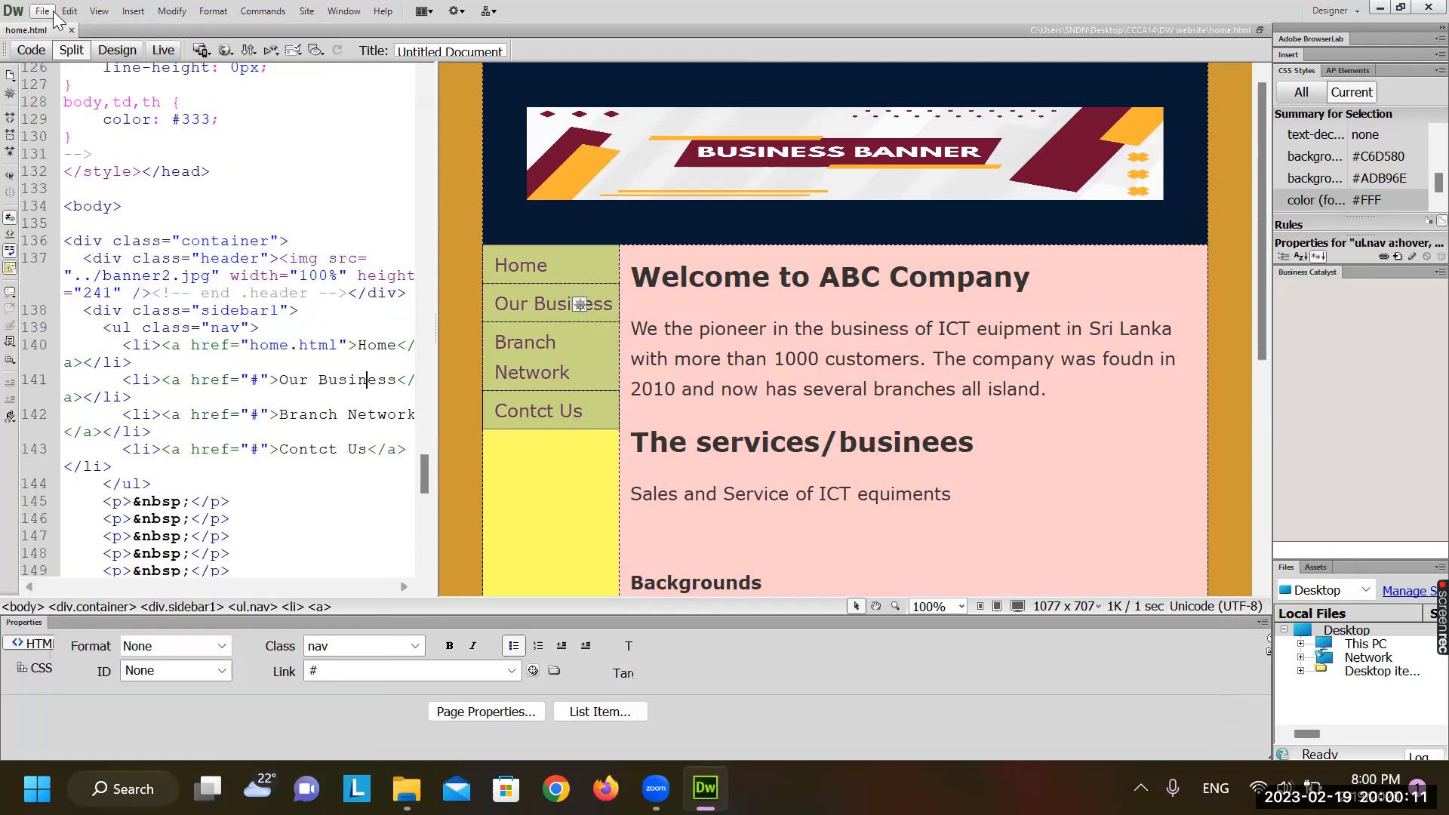
# Drag the Code/Design splitter left to widen the page preview, then check the page text
pyautogui.click(699, 423)
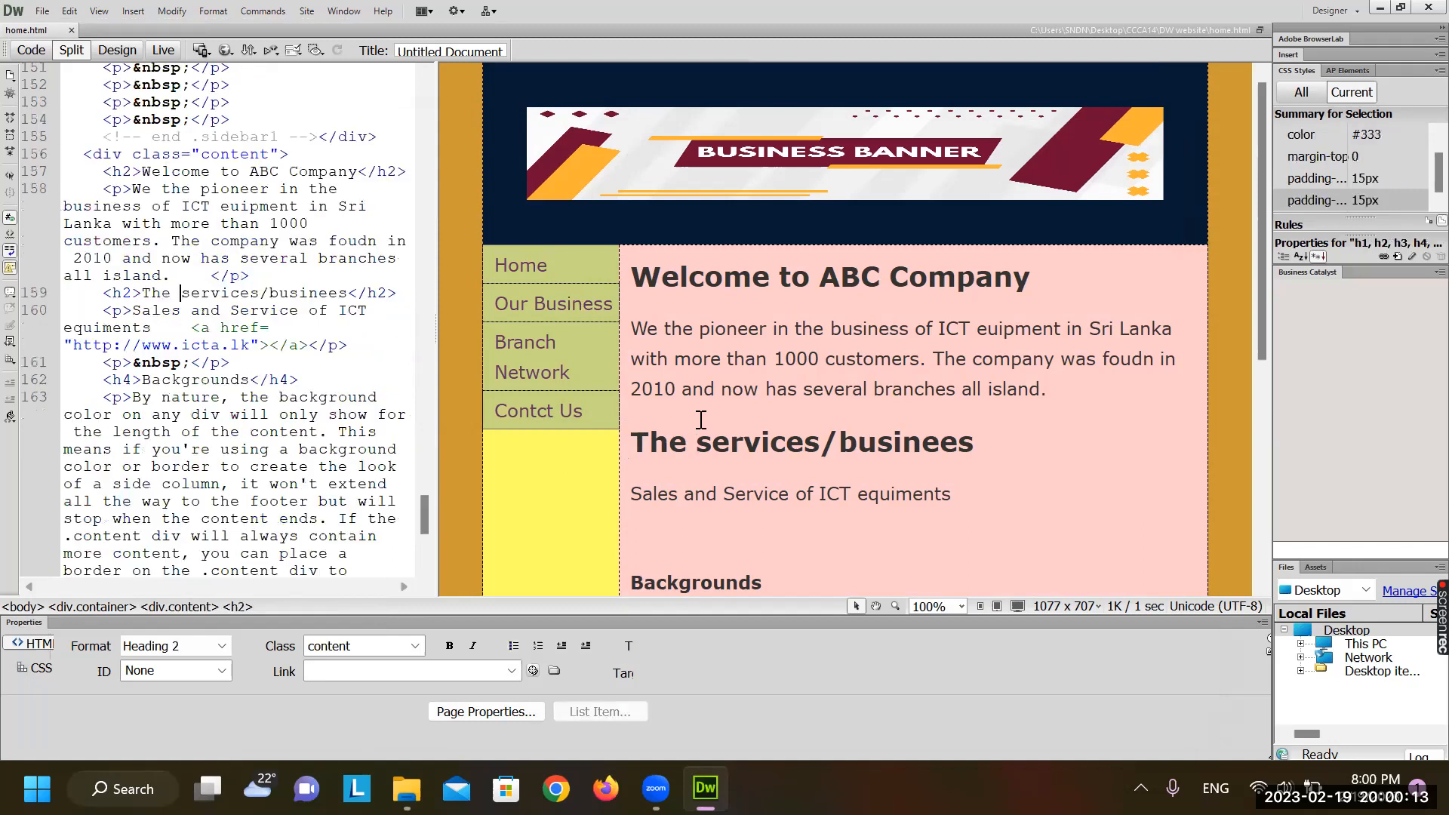
pyautogui.scroll(10, 432, 290)
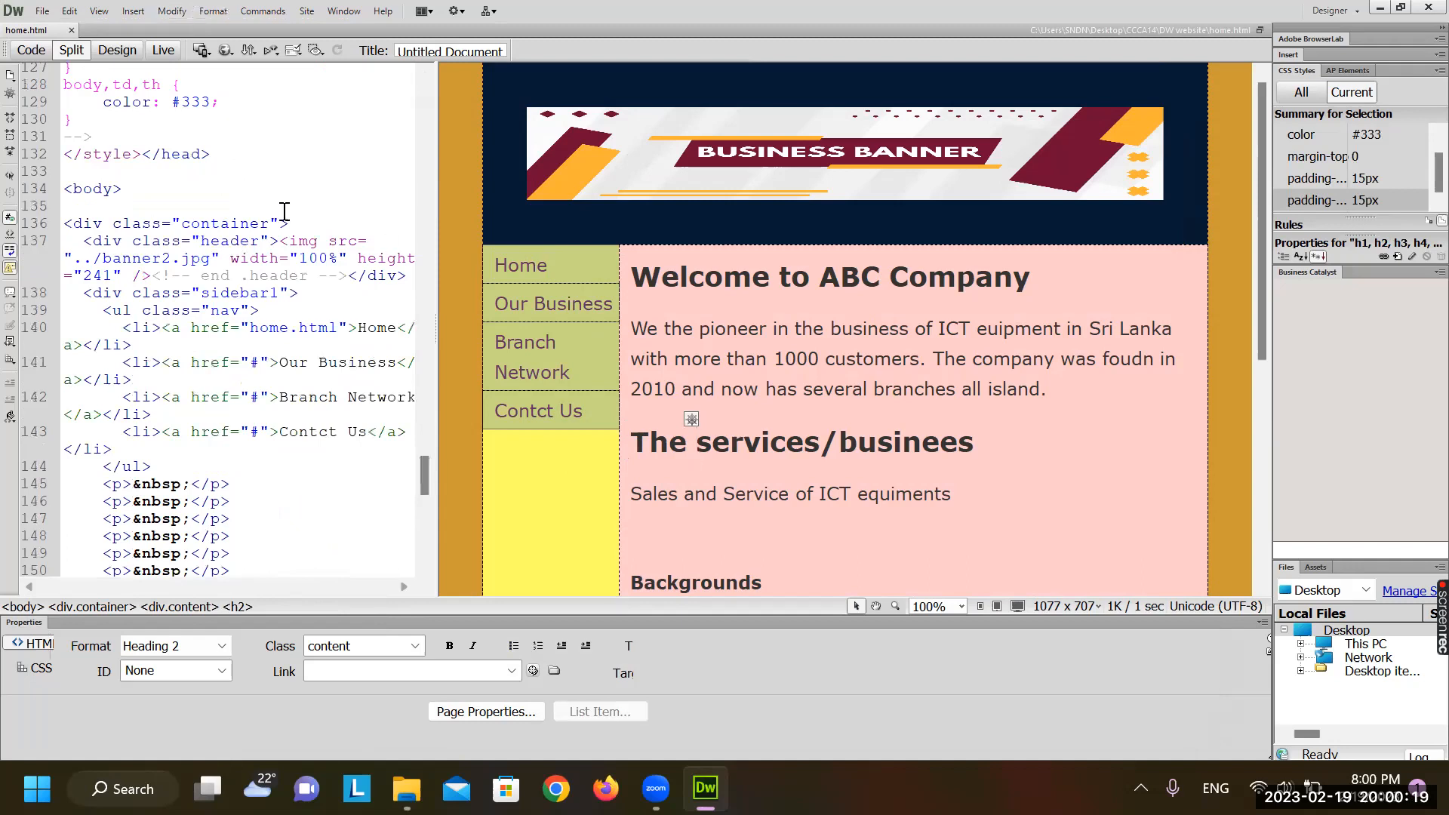
pyautogui.doubleClick(509, 305)
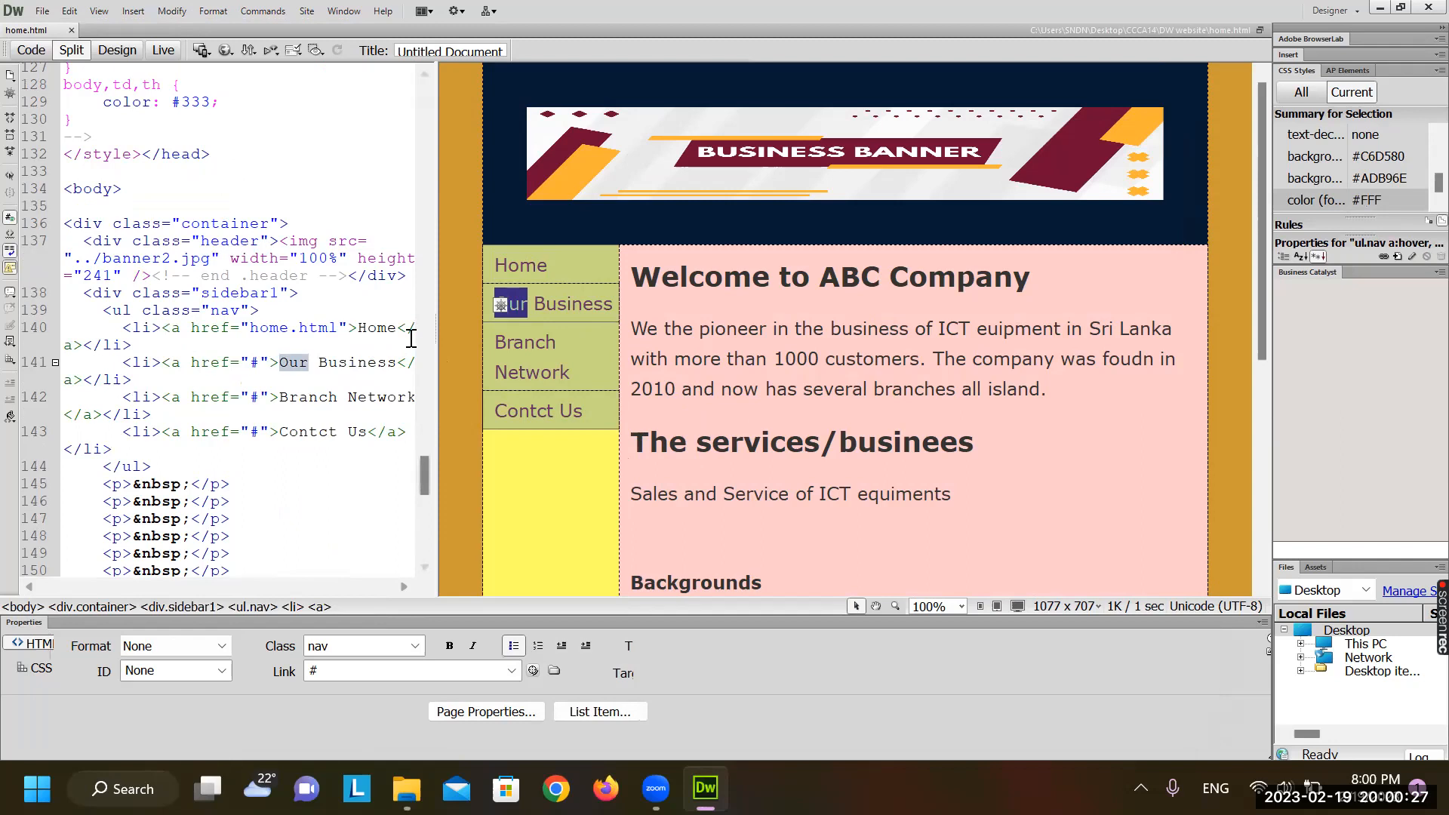
pyautogui.moveTo(436, 346); pyautogui.dragTo(328, 345)
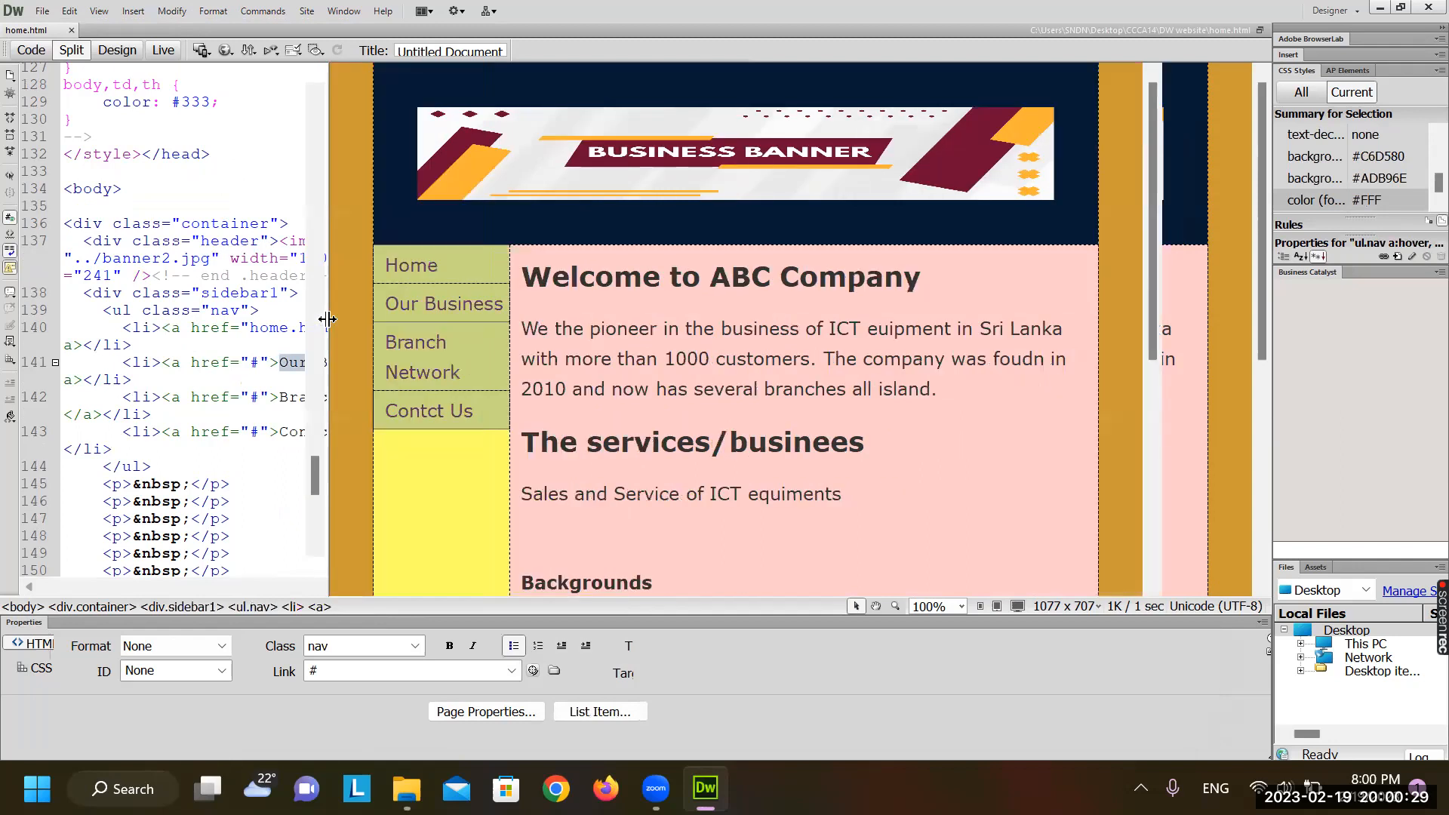
pyautogui.click(655, 312)
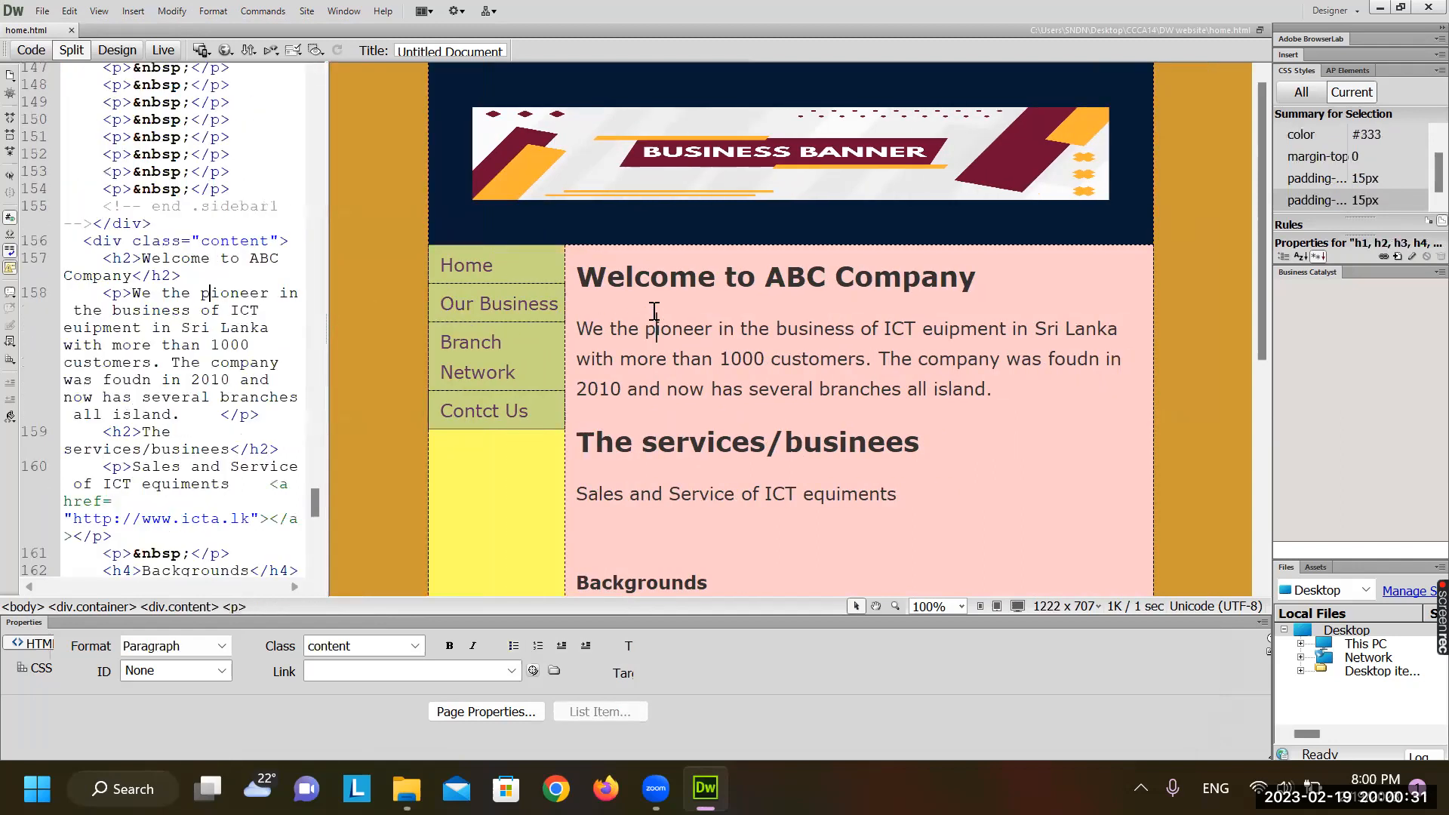
pyautogui.moveTo(575, 277); pyautogui.dragTo(1041, 524)
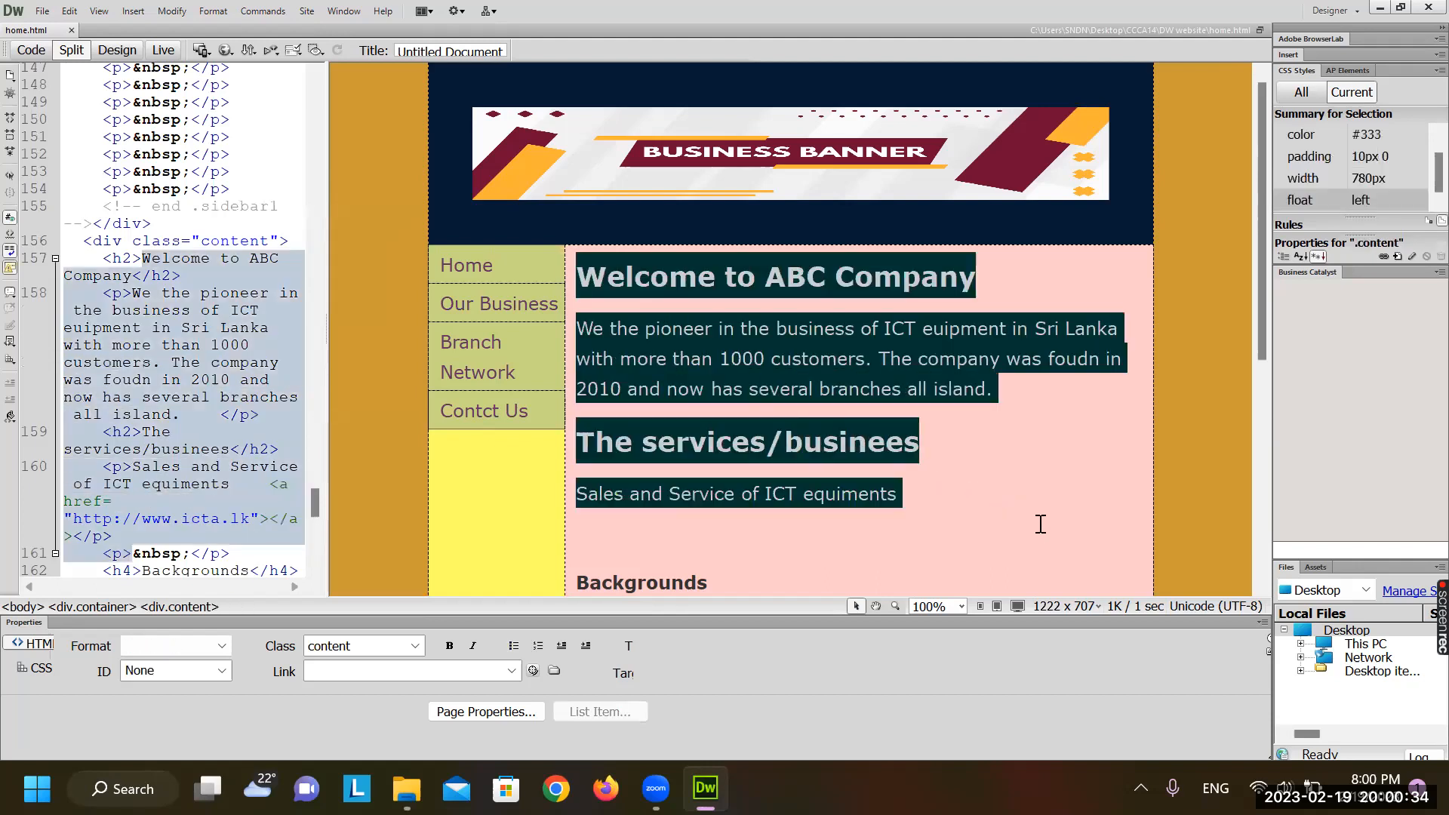
pyautogui.click(1022, 356)
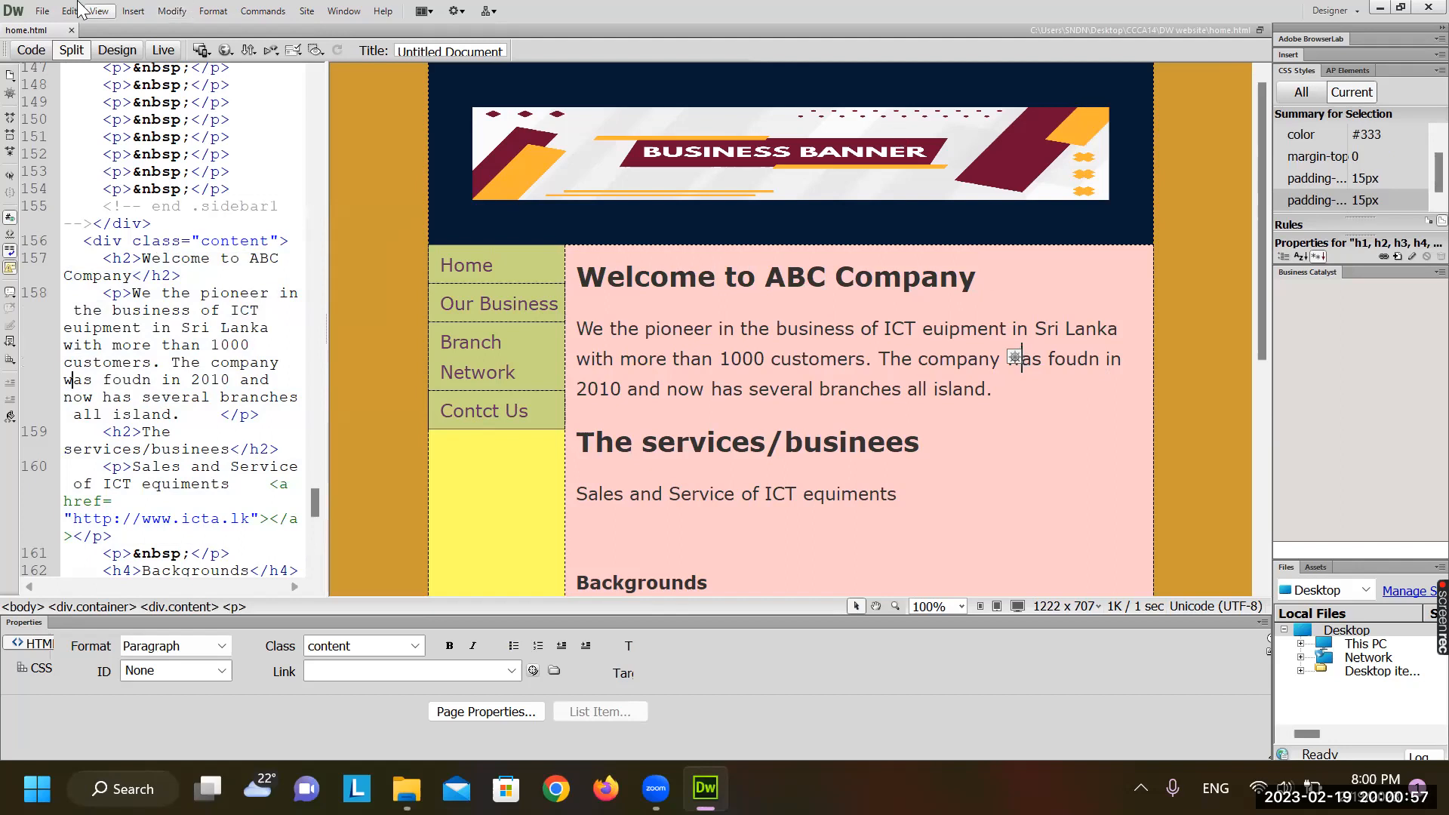
pyautogui.click(42, 12)
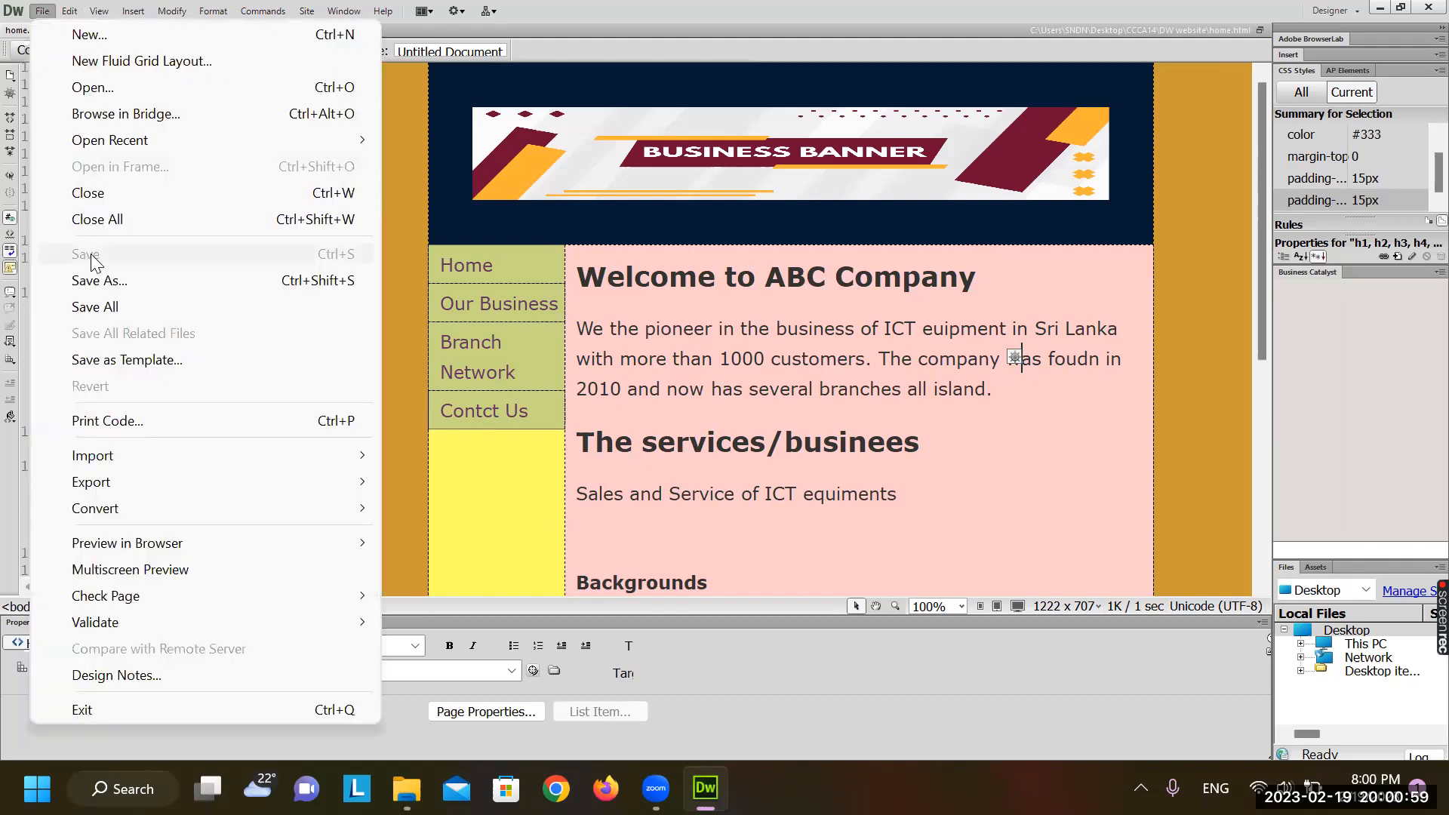
# Save a copy of the page as business.html in the DW website folder
pyautogui.click(113, 283)
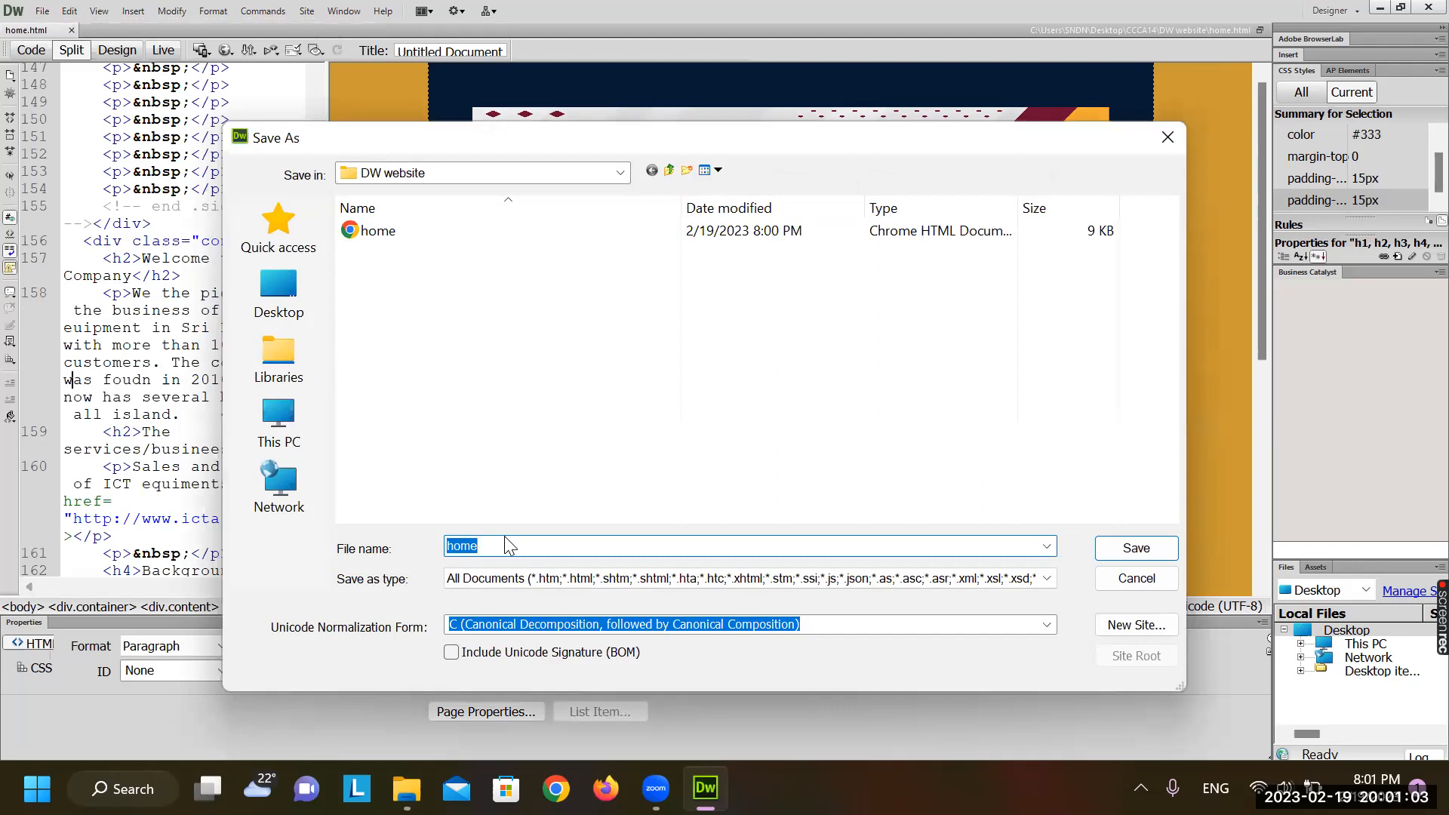
pyautogui.press('BackSpace')
pyautogui.write('ness')
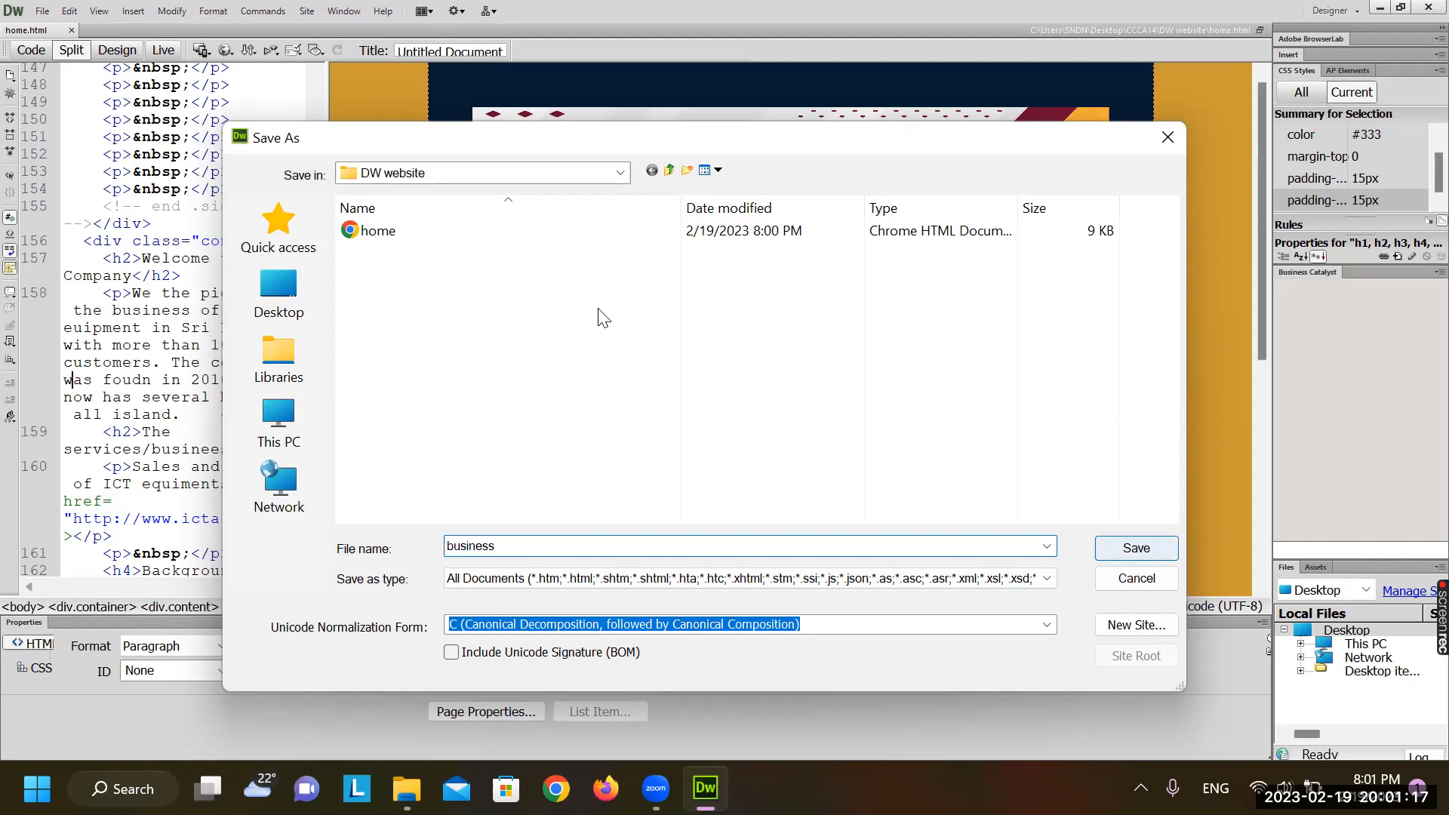
pyautogui.click(507, 166)
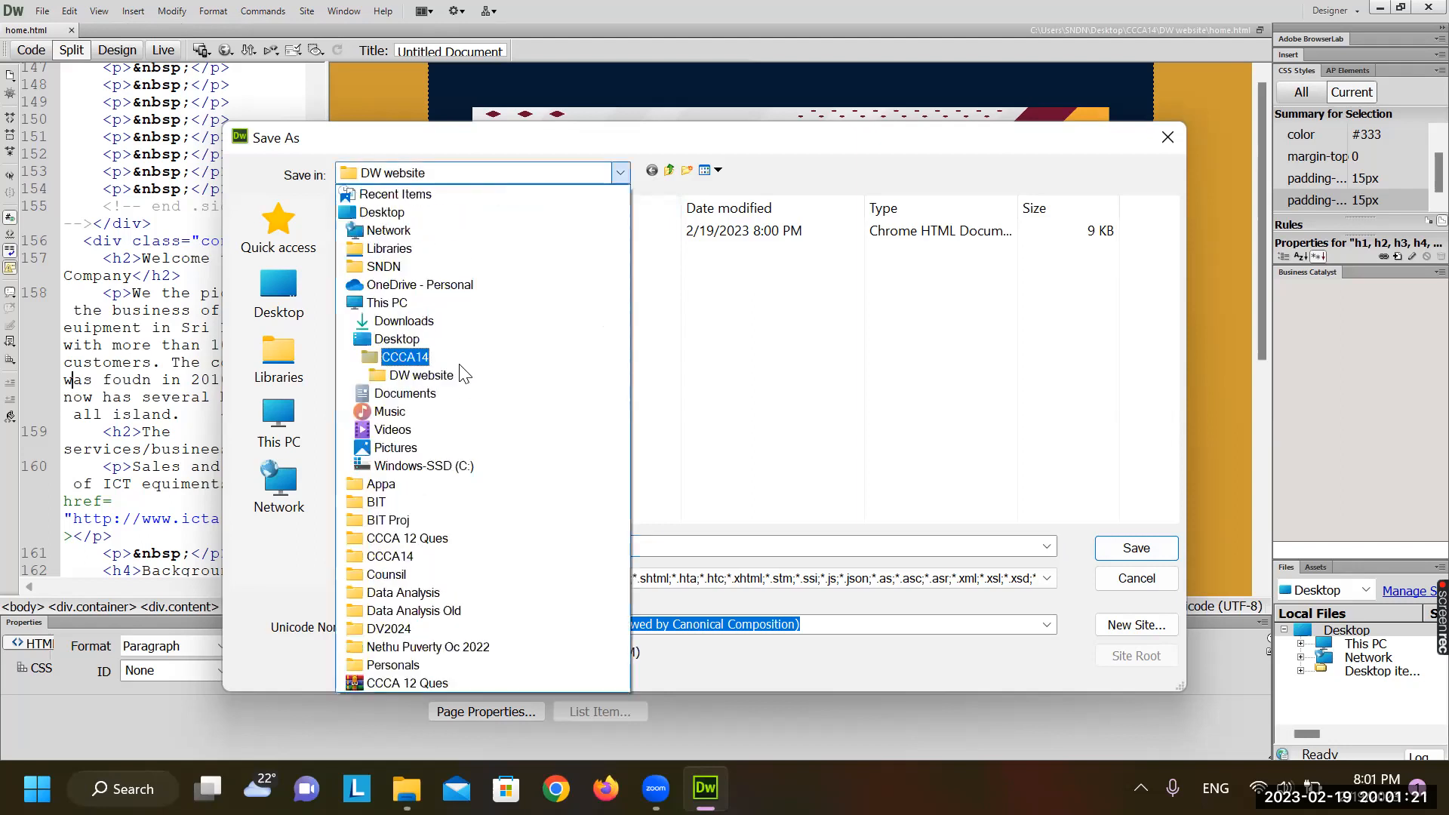
pyautogui.click(455, 375)
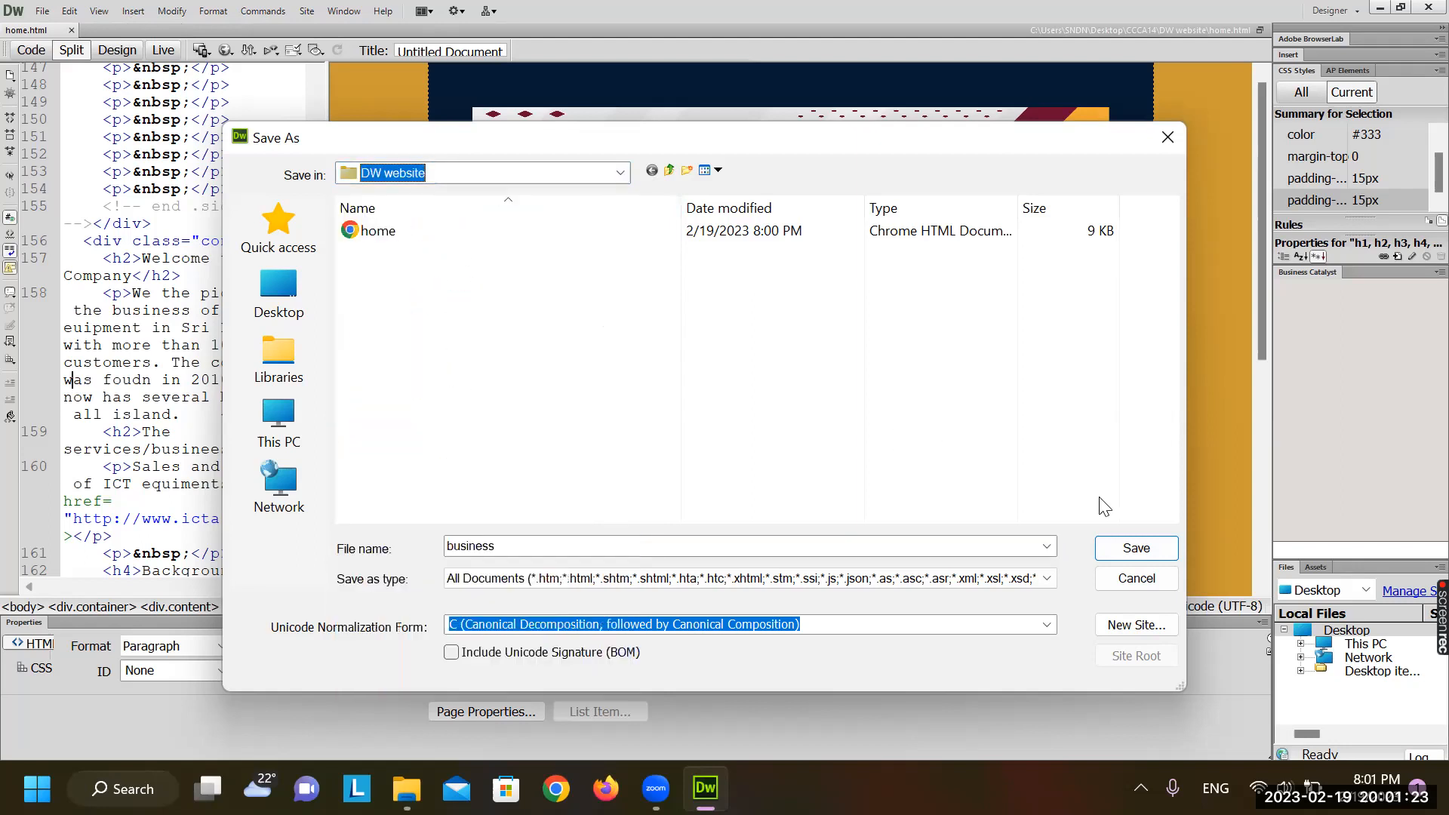
pyautogui.click(1137, 548)
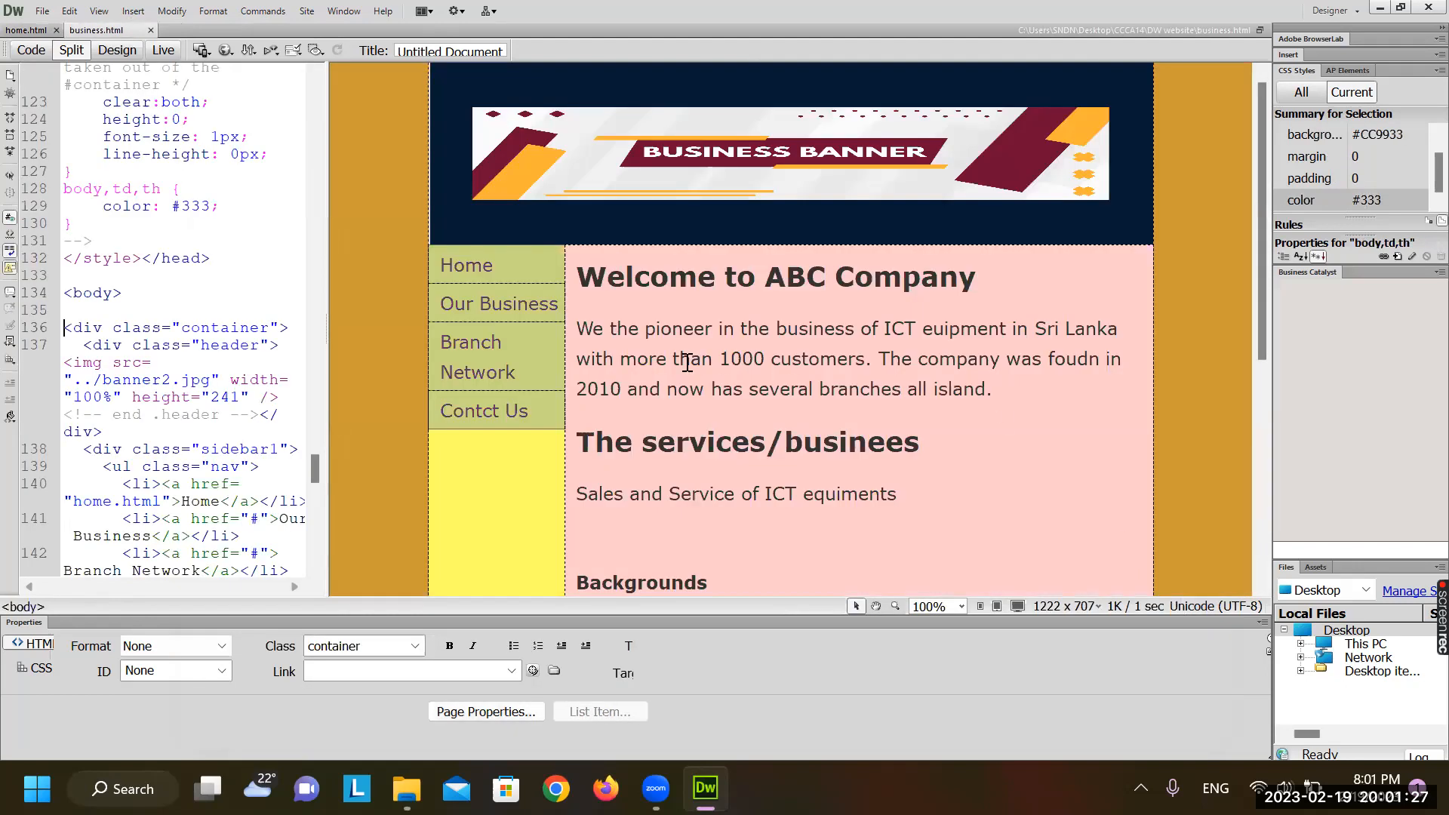
# On business.html, delete the copied intro text through the services sentence
pyautogui.click(27, 30)
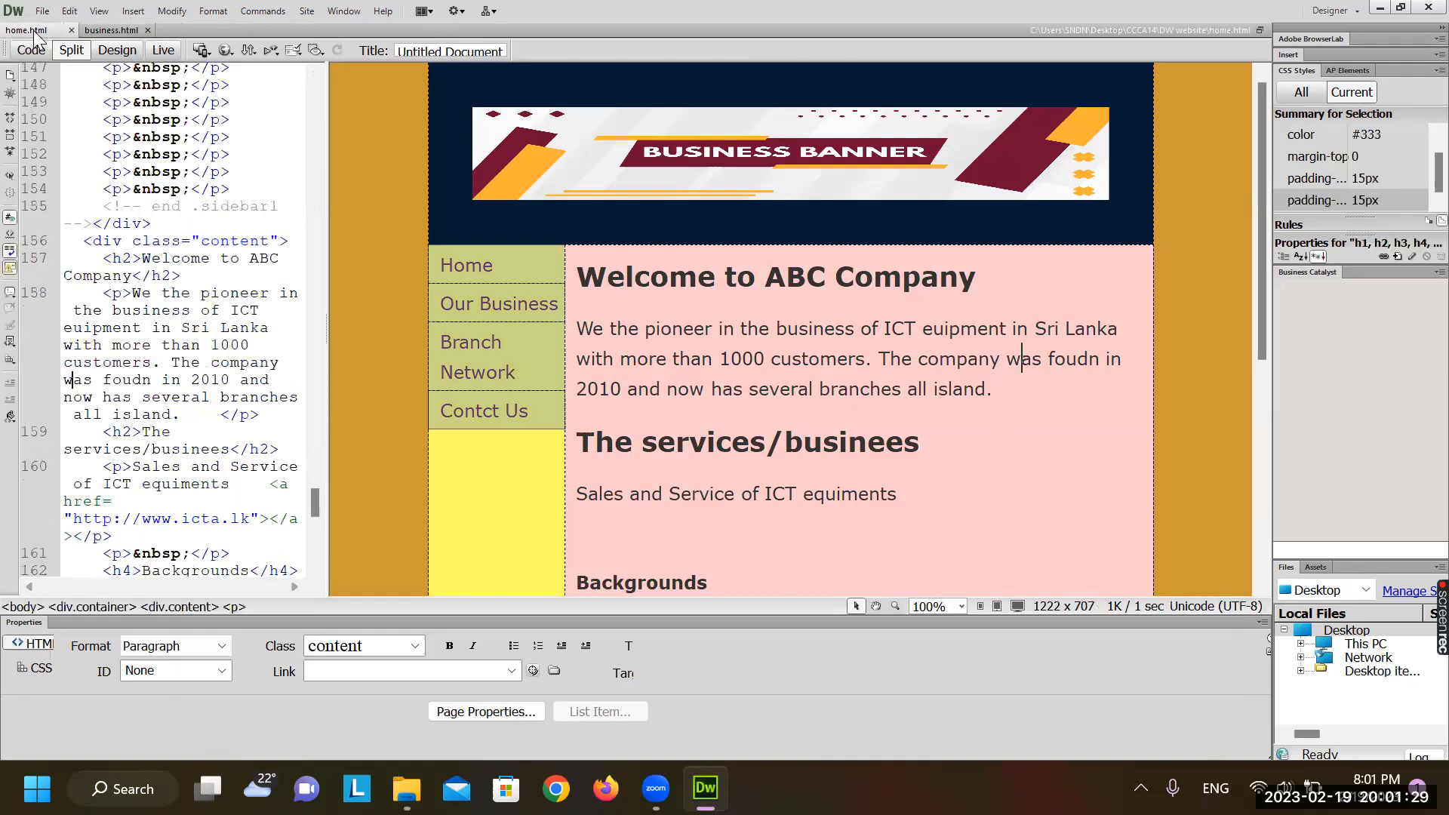
pyautogui.click(114, 30)
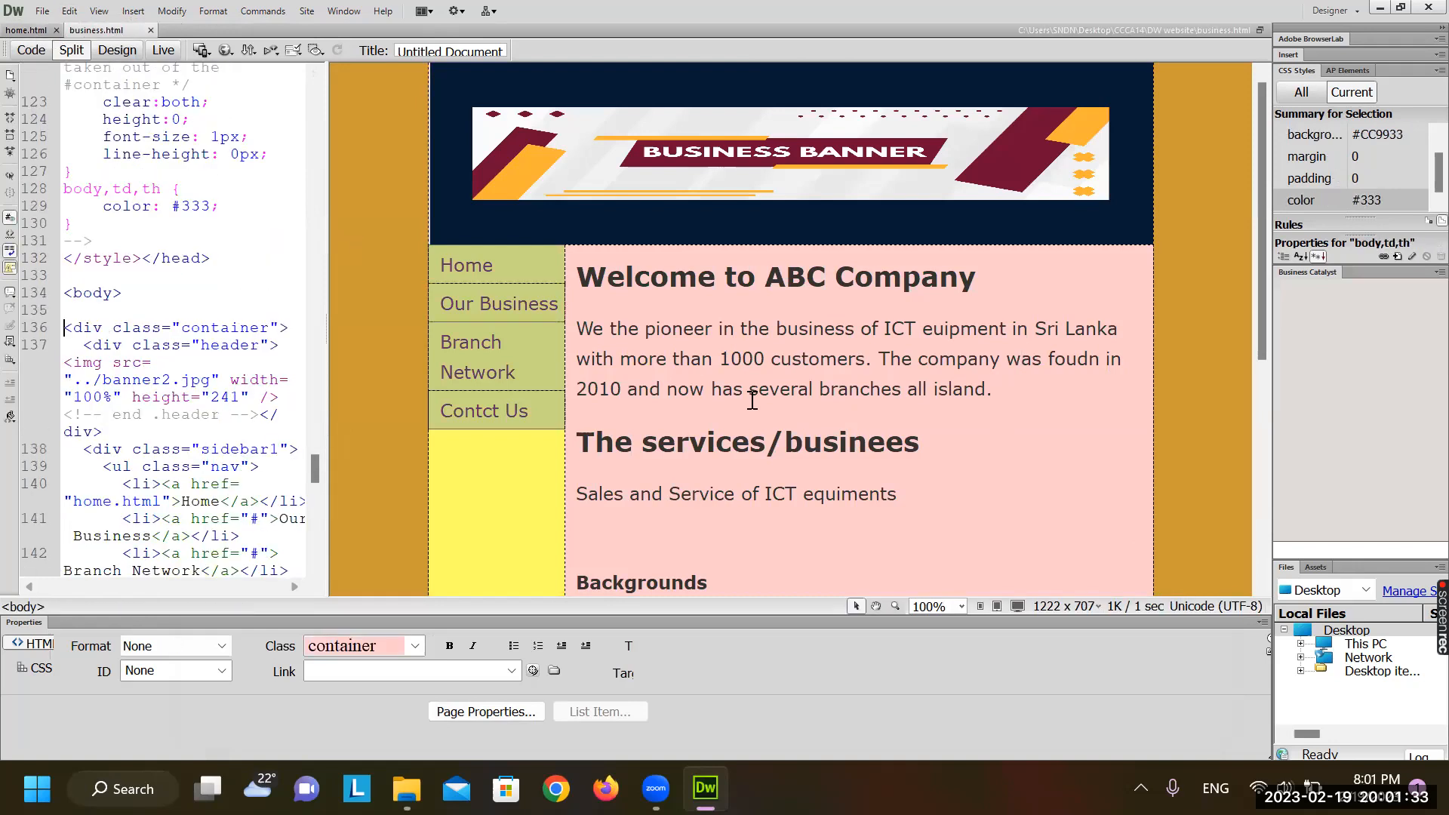
pyautogui.moveTo(593, 330); pyautogui.dragTo(931, 492)
pyautogui.press('Delete')
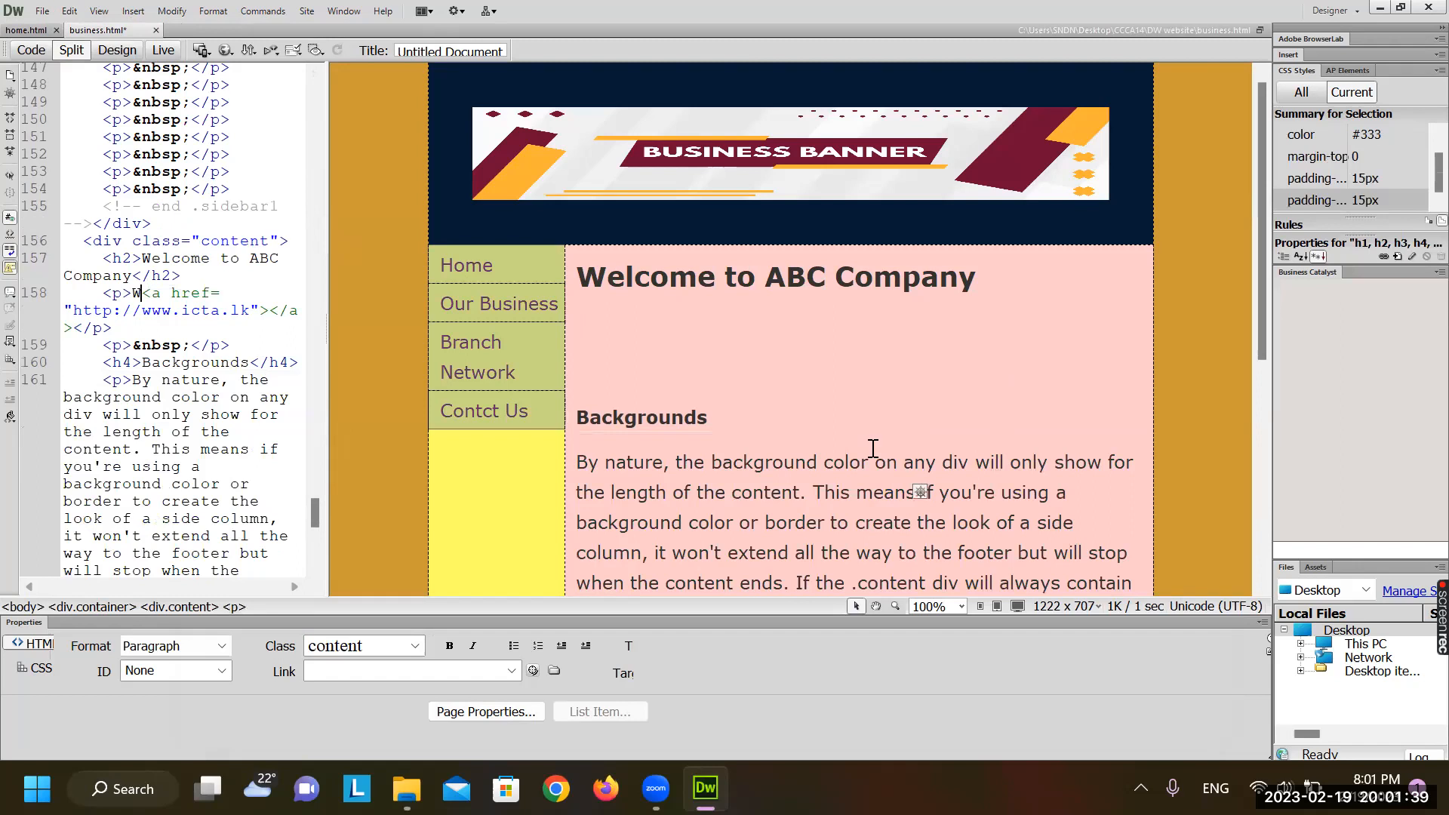
# Remove the Backgrounds heading, its paragraph and the leftover border sentence
pyautogui.scroll(-5, 873, 448)
pyautogui.scroll(5, 873, 449)
pyautogui.moveTo(589, 417); pyautogui.dragTo(820, 594)
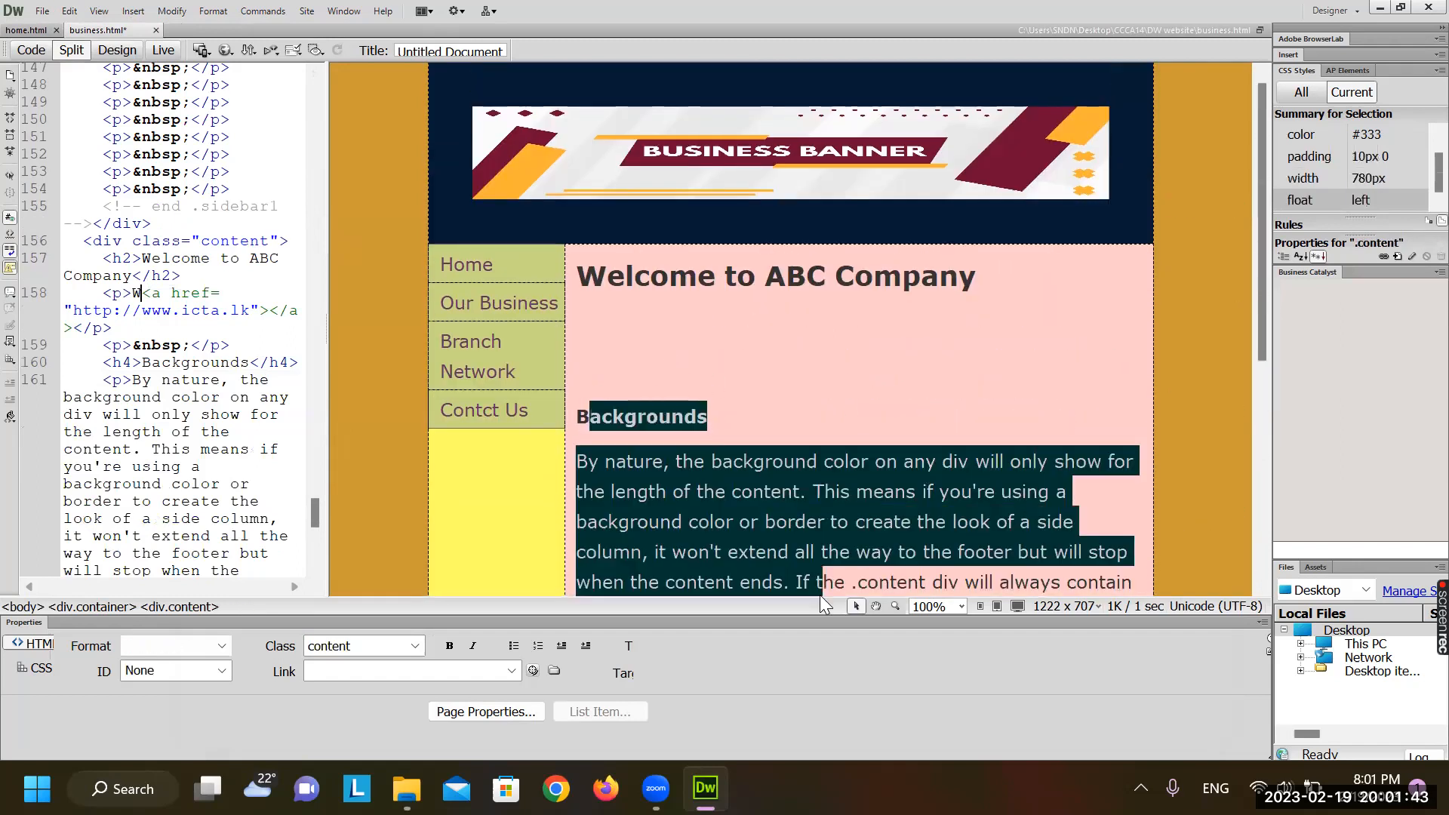
pyautogui.write('e a border on the .content div to divide it from the column.')
pyautogui.click(655, 447)
pyautogui.moveTo(655, 447); pyautogui.dragTo(570, 417)
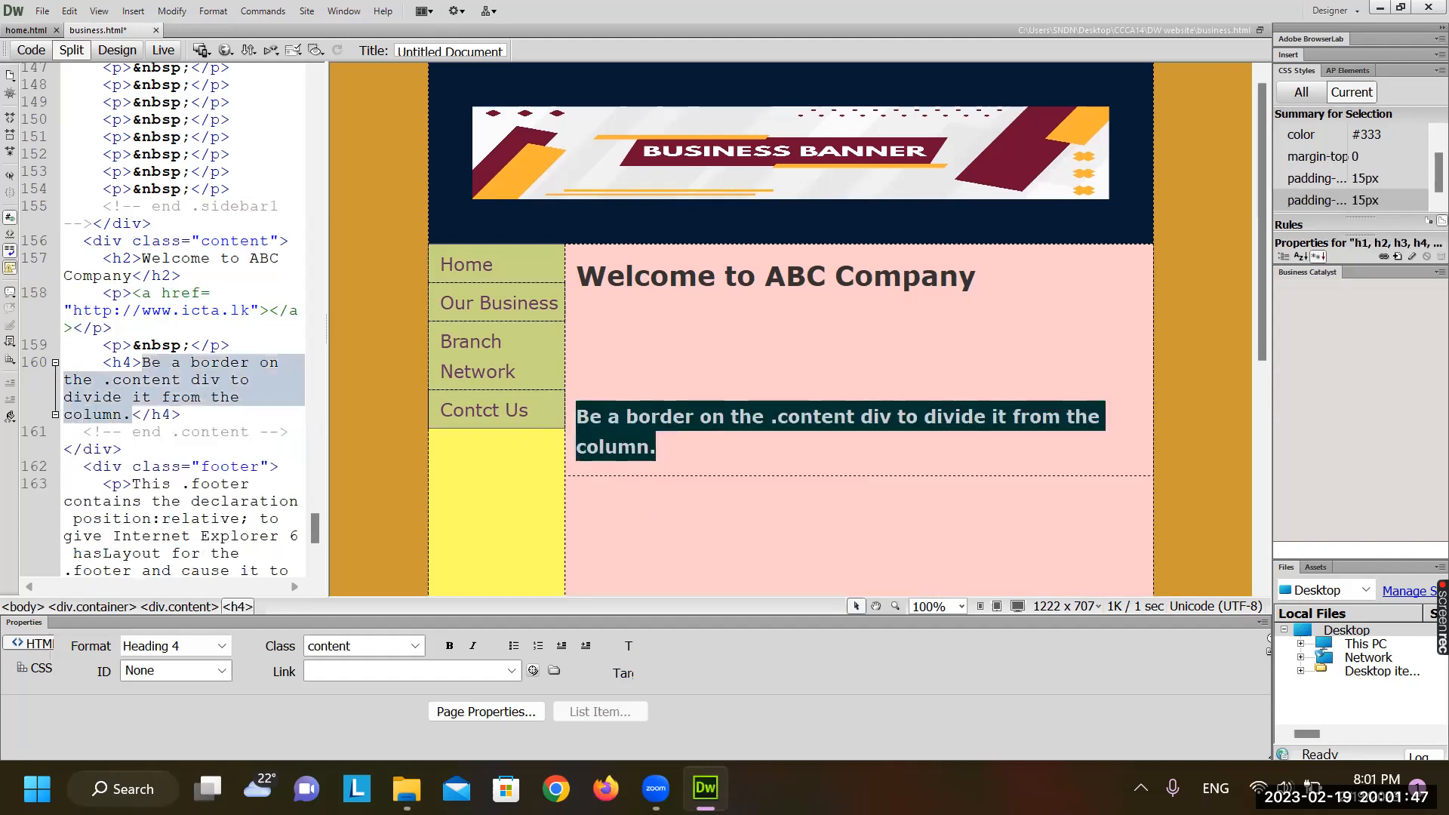
pyautogui.press('BackSpace')
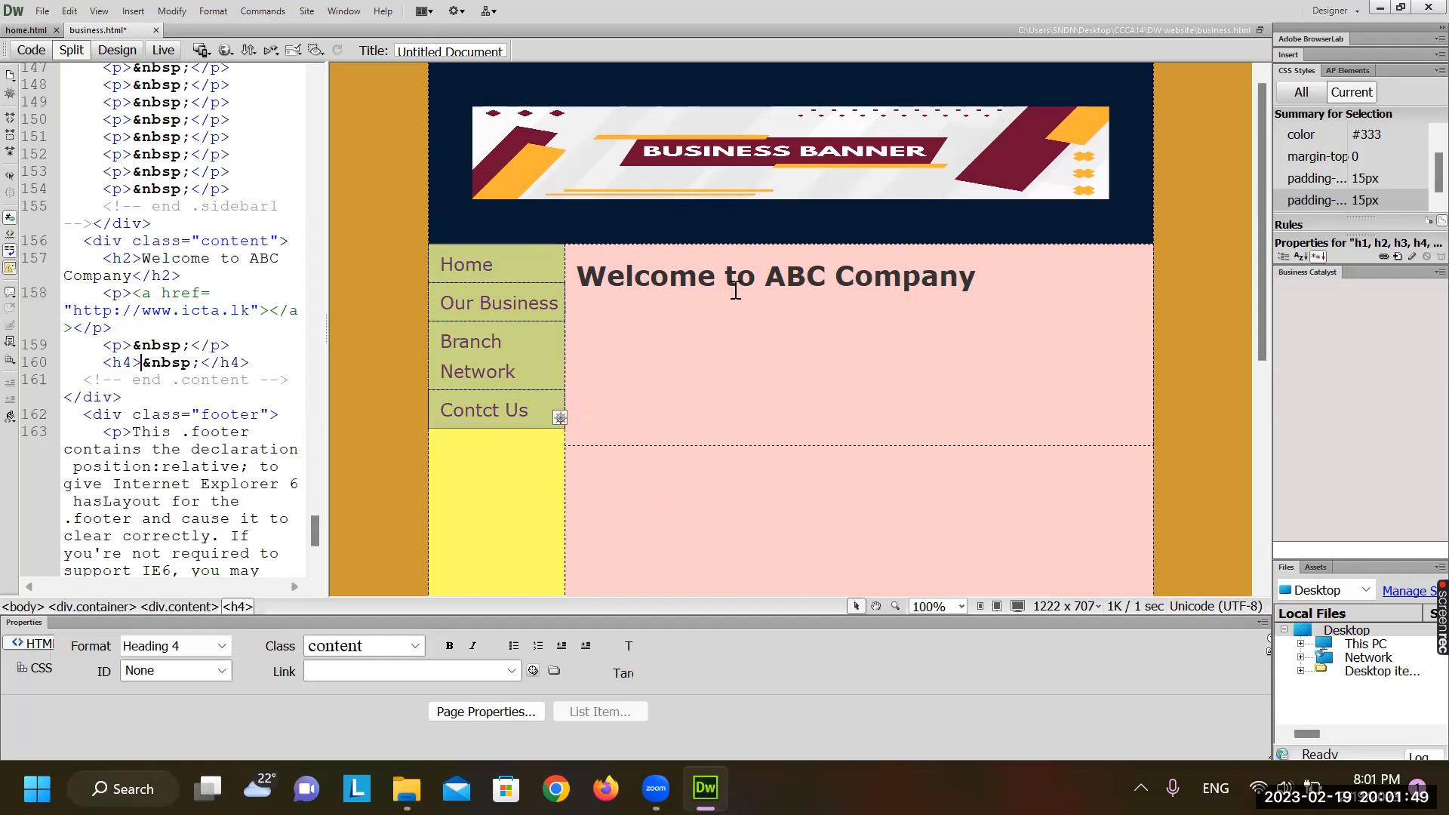
# Replace the Welcome to ABC Company heading text with 'Company Busness'
pyautogui.click(938, 278)
pyautogui.moveTo(922, 279); pyautogui.dragTo(613, 259)
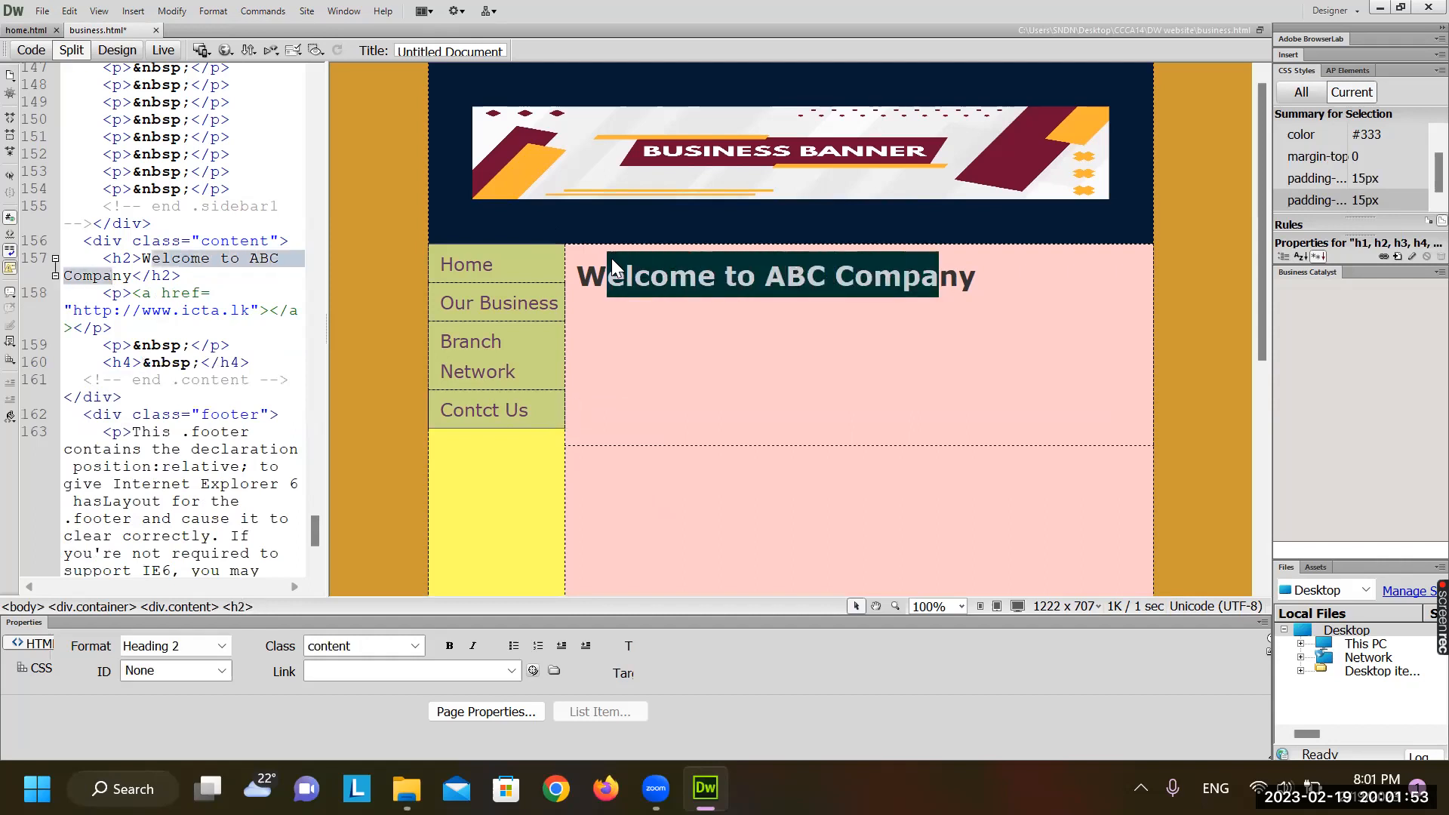
pyautogui.write('h')
pyautogui.press('BackSpace')
pyautogui.write('Com')
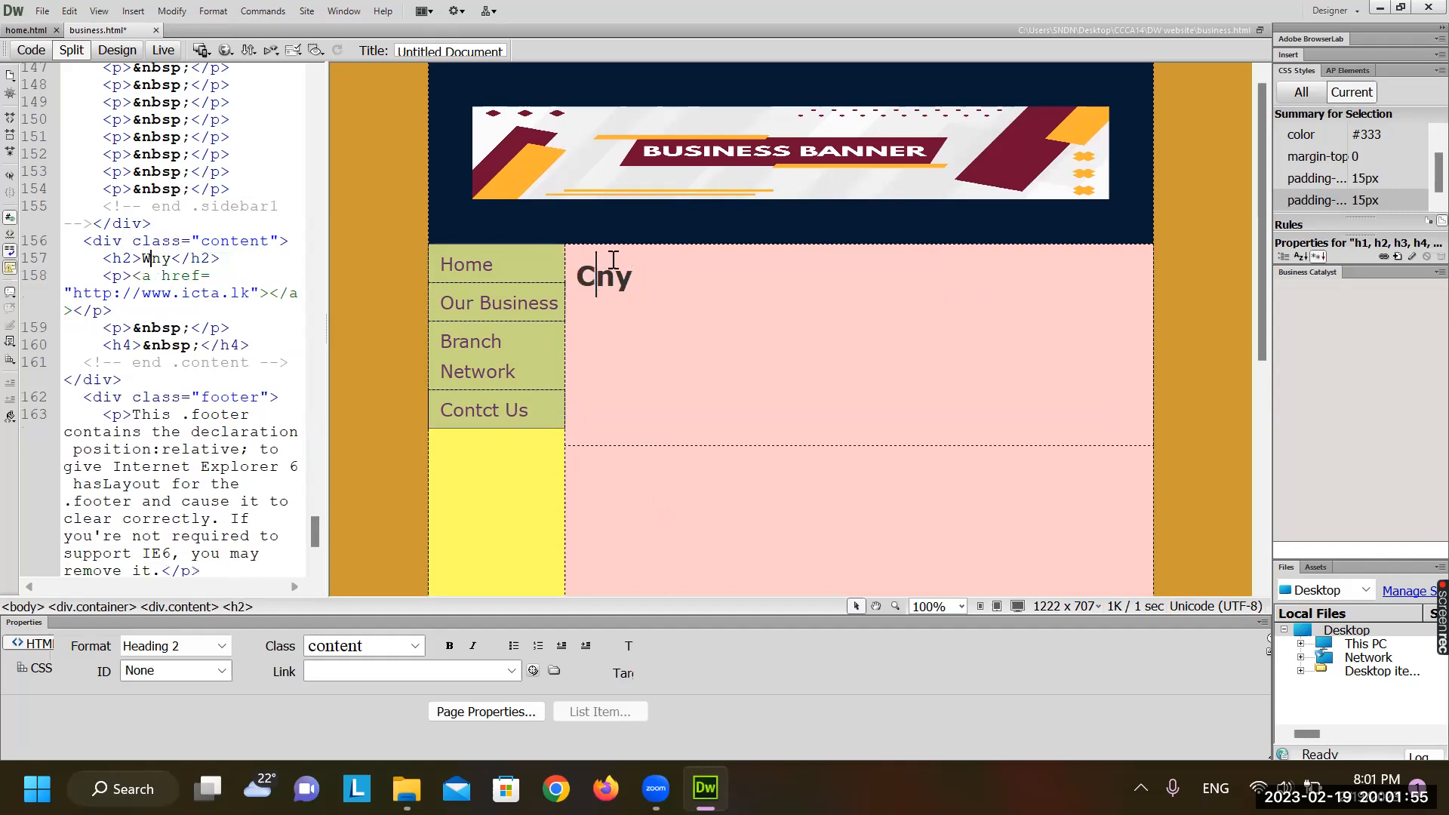
pyautogui.write('pany Busne')
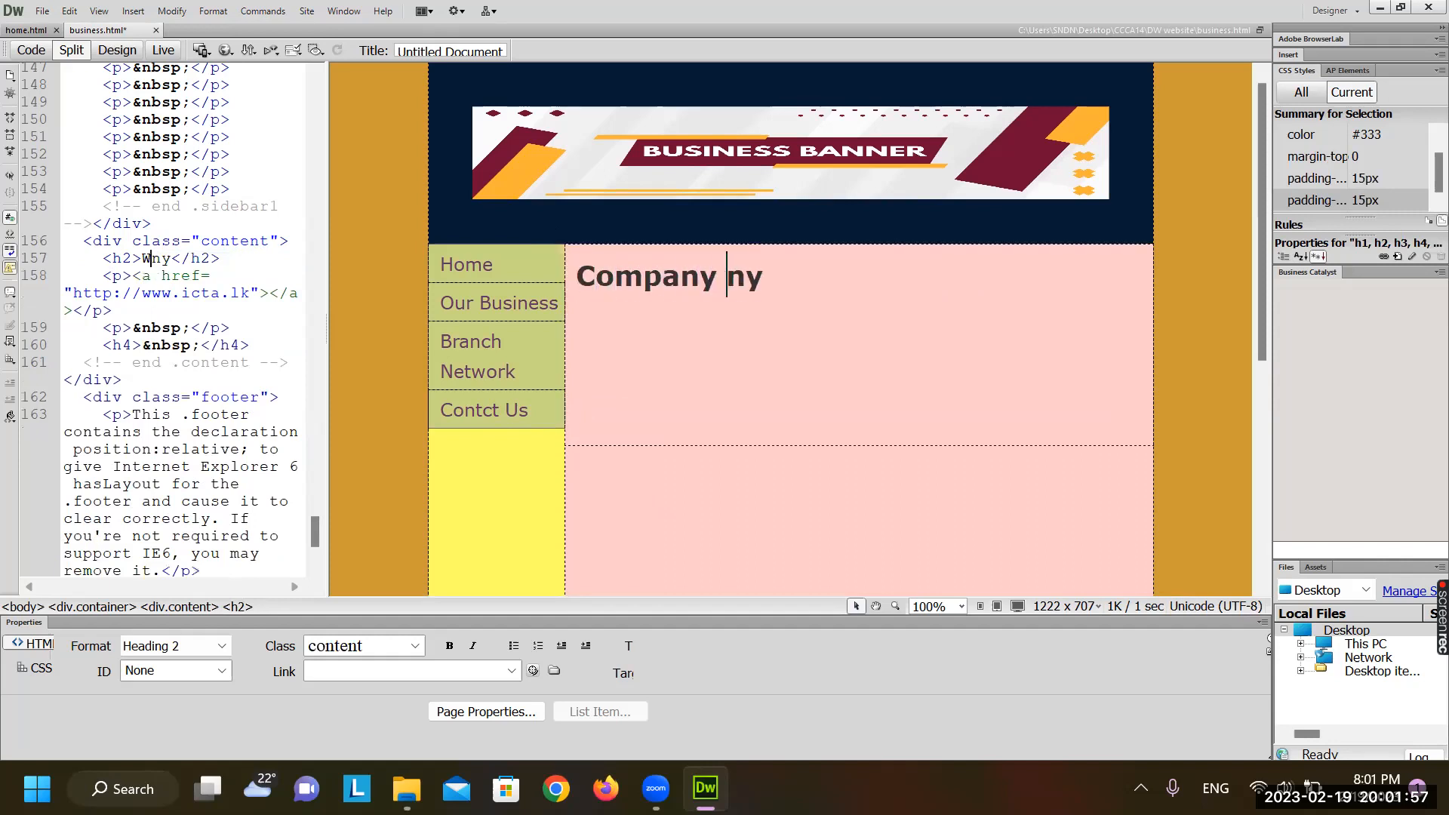
pyautogui.write('ss')
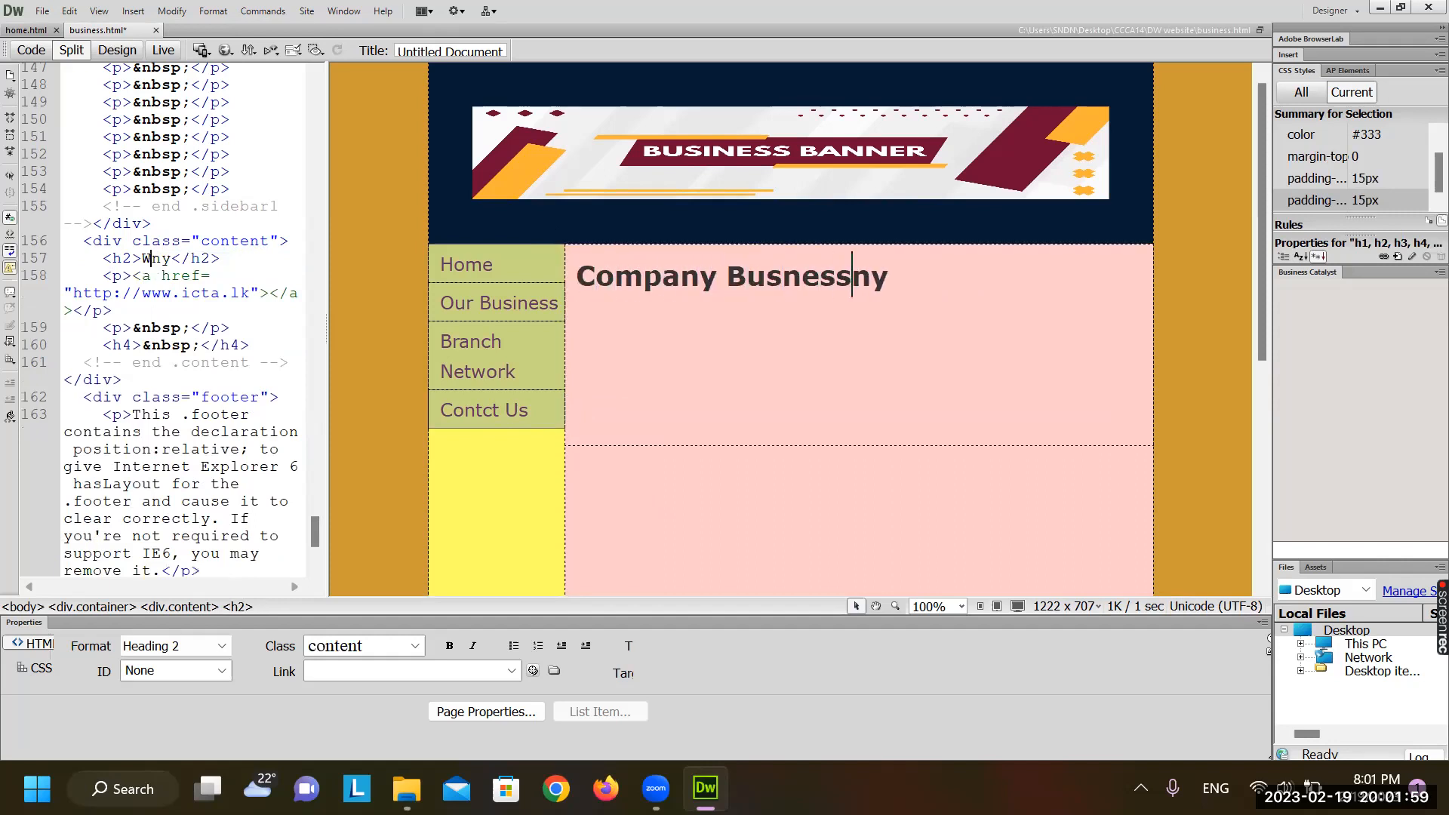
pyautogui.press('Delete')
pyautogui.press('Delete')
# Add the paragraph 'We are the brand dealers of the world reknowned bands of the followings;' and start a new line
pyautogui.click(612, 320)
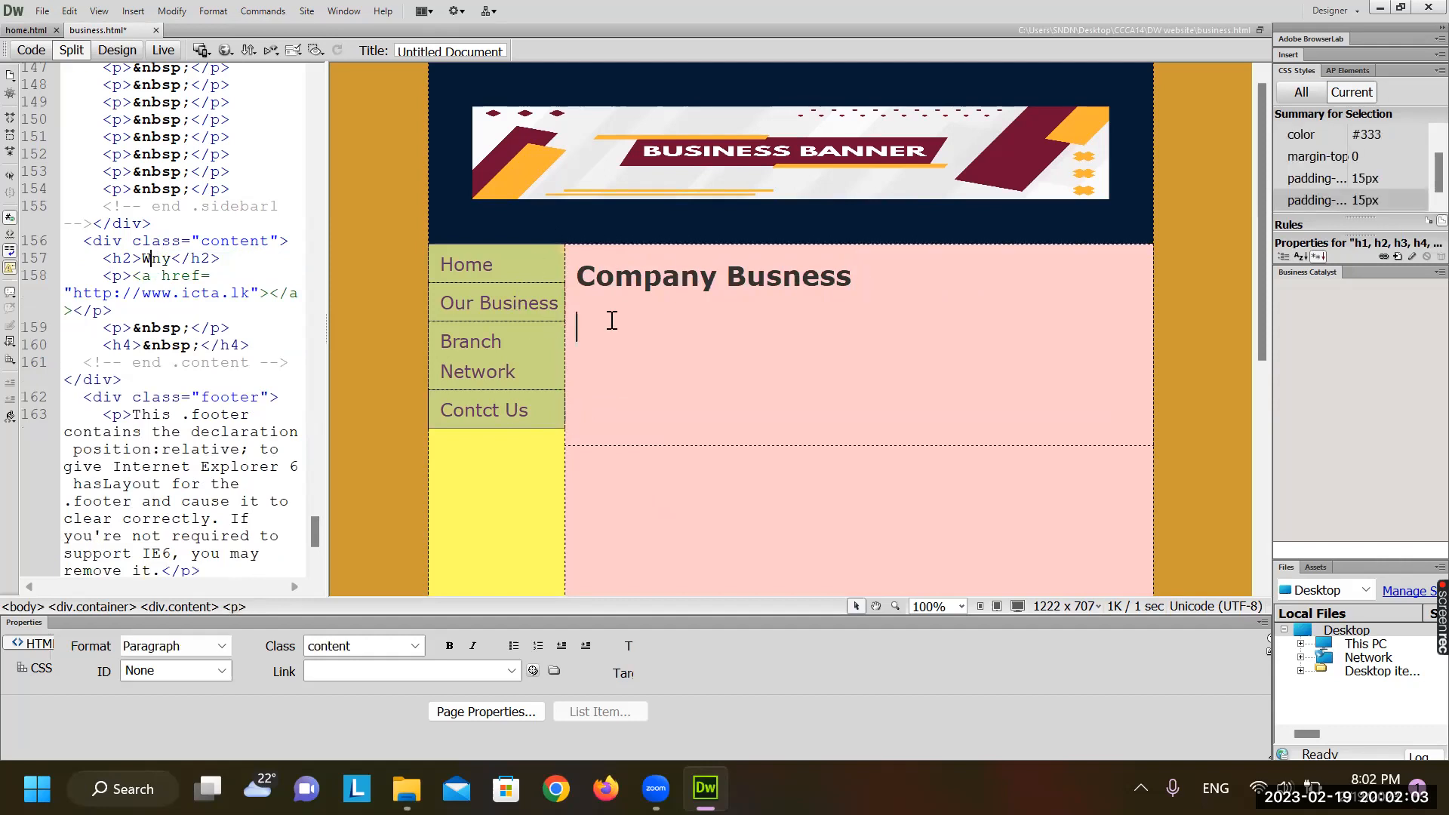
pyautogui.write('The')
pyautogui.write('co')
pyautogui.press('BackSpace')
pyautogui.press('BackSpace')
pyautogui.press('BackSpace')
pyautogui.press('BackSpace')
pyautogui.press('BackSpace')
pyautogui.press('BackSpace')
pyautogui.write('We are the brand ')
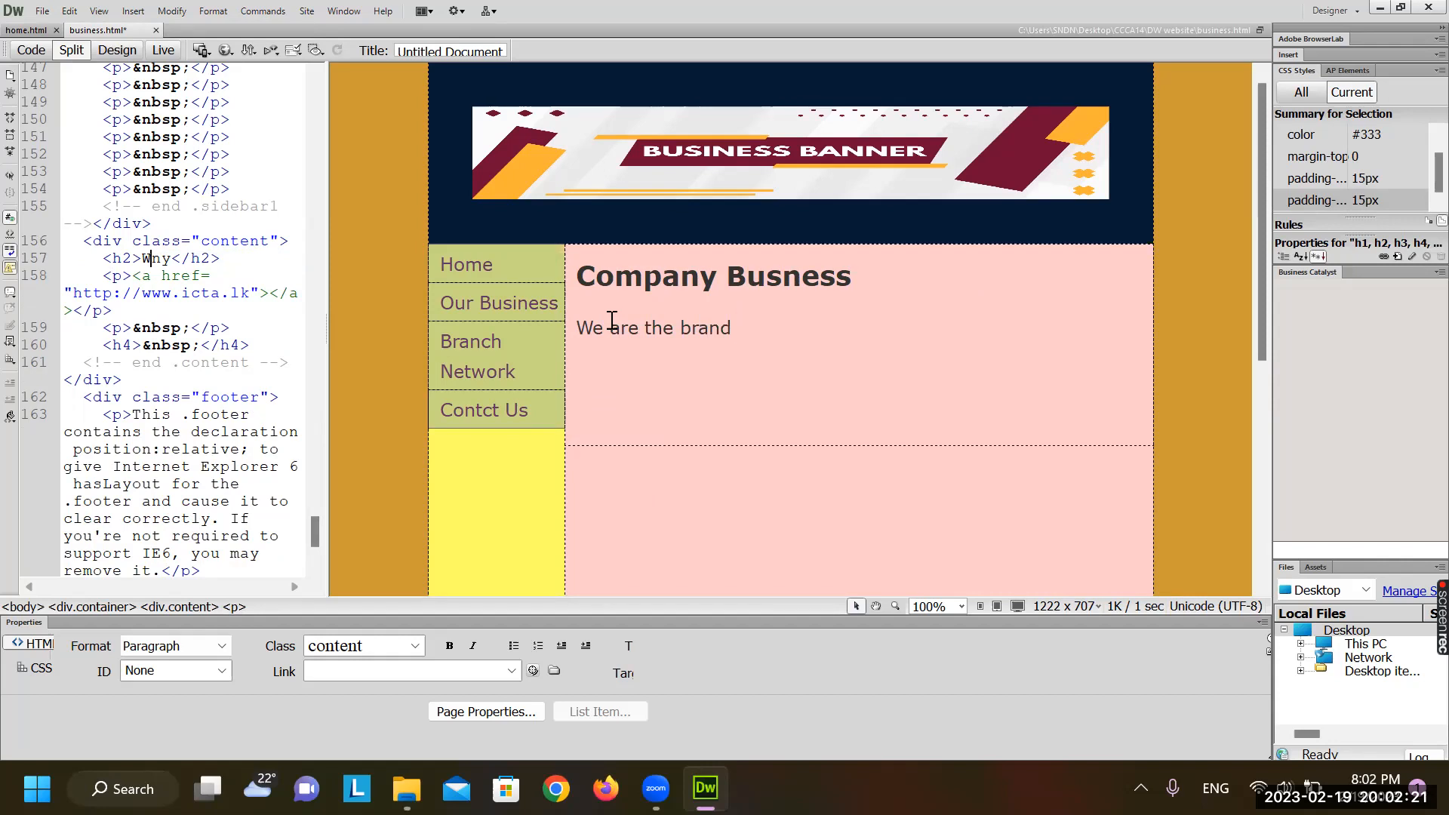
pyautogui.write('dealers of the world re')
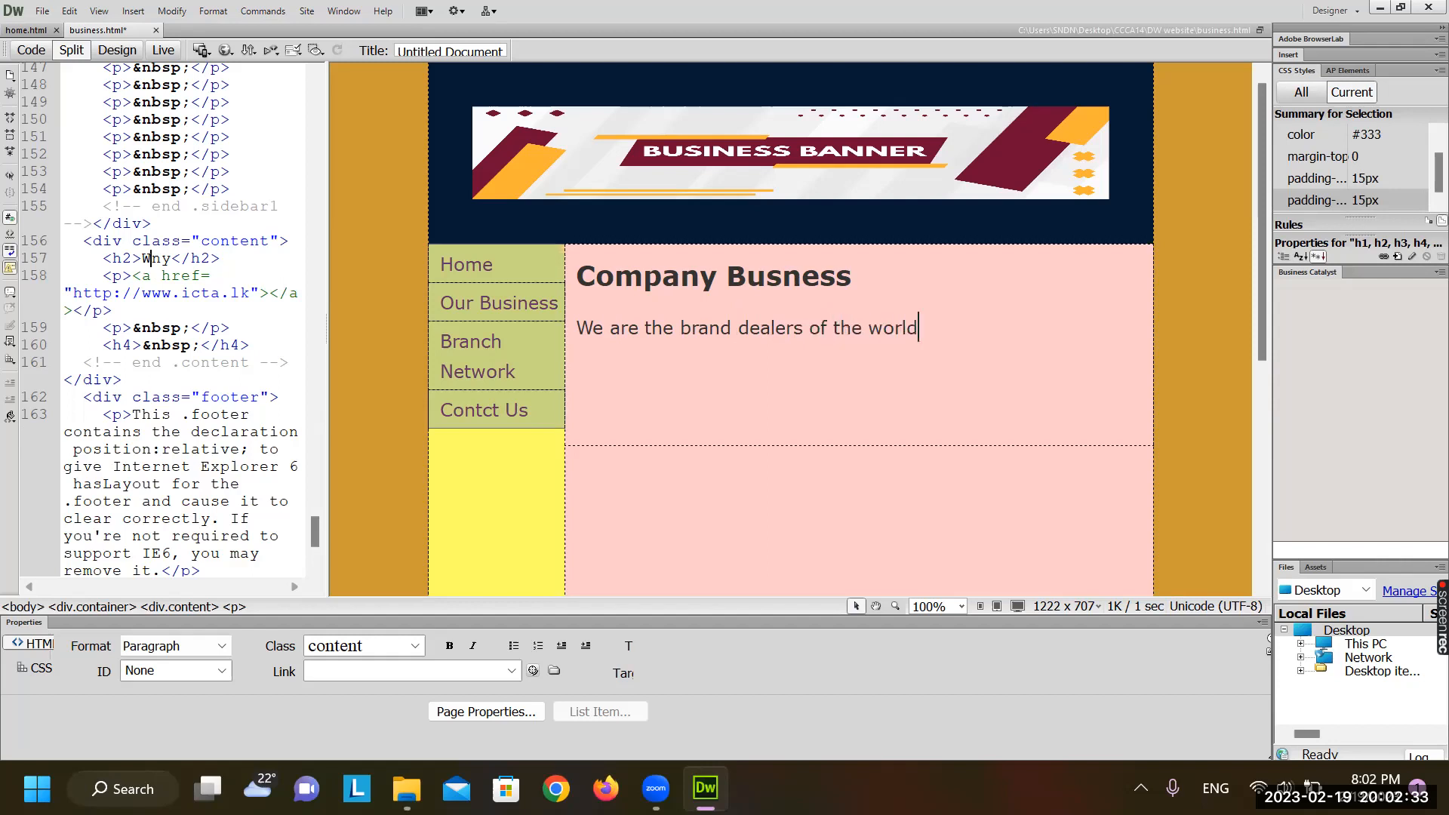
pyautogui.write('k')
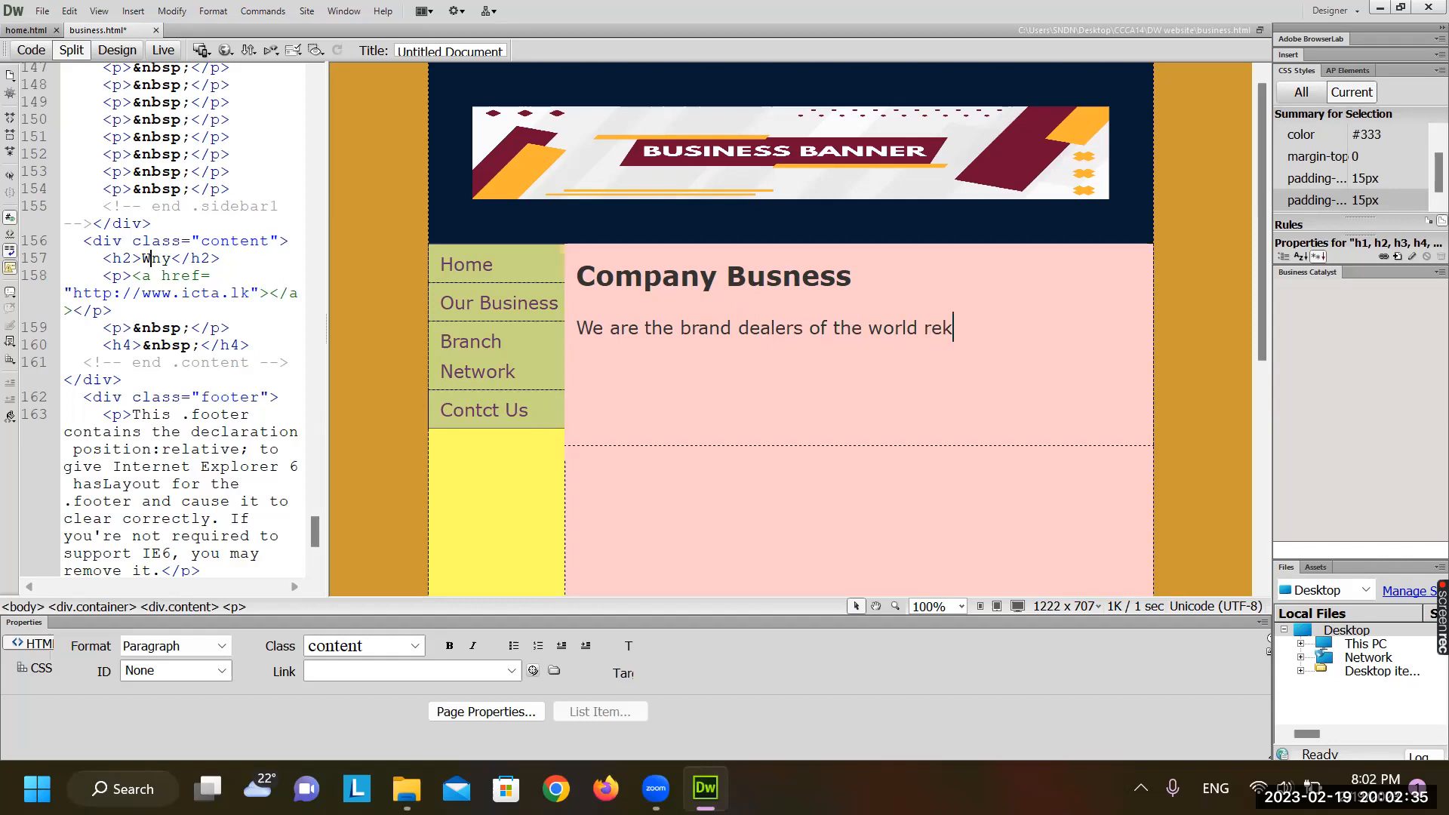
pyautogui.write('nowned bands of the following')
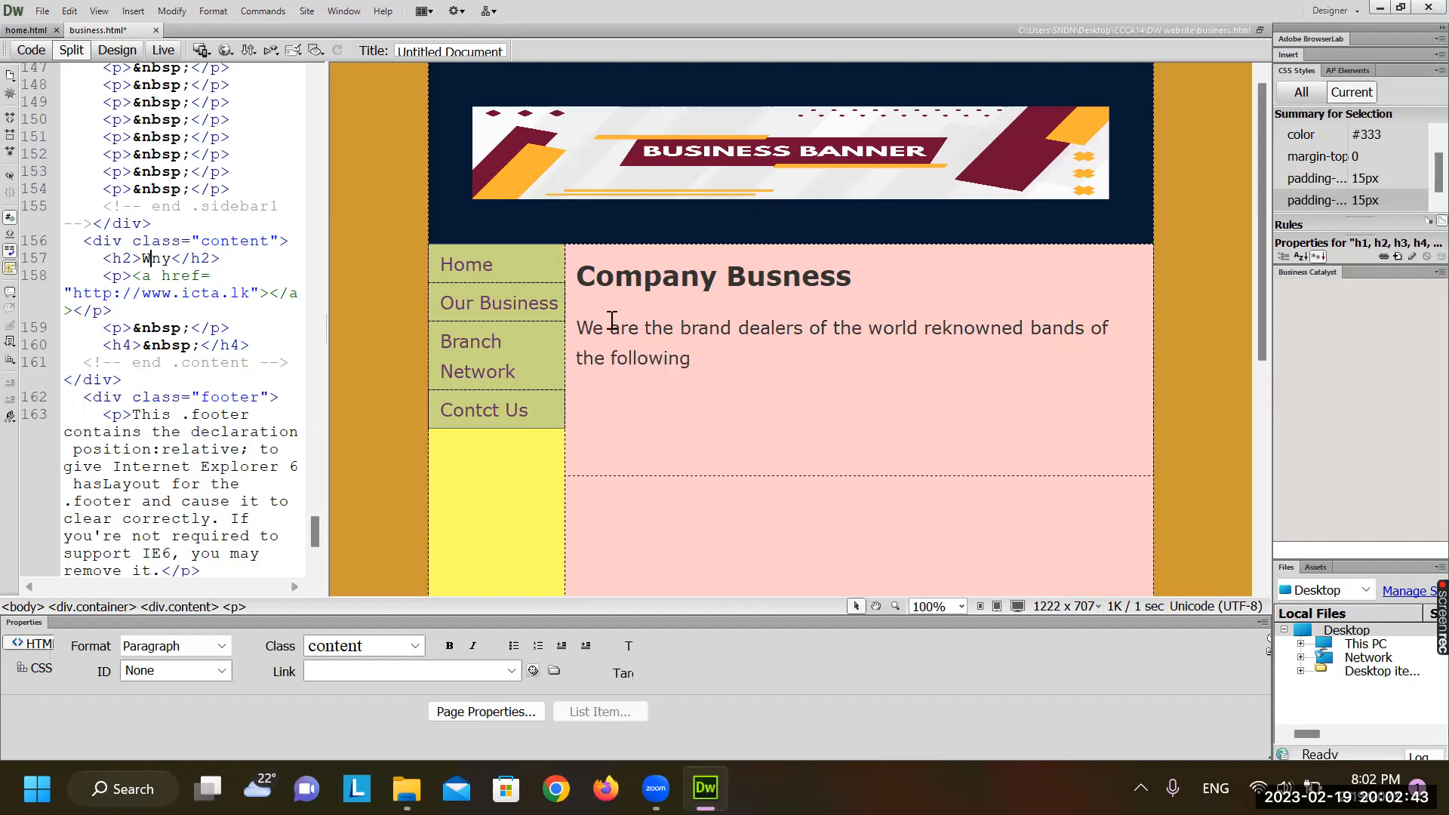
pyautogui.write('s;')
pyautogui.press('BackSpace')
pyautogui.write(';')
pyautogui.press('Return')
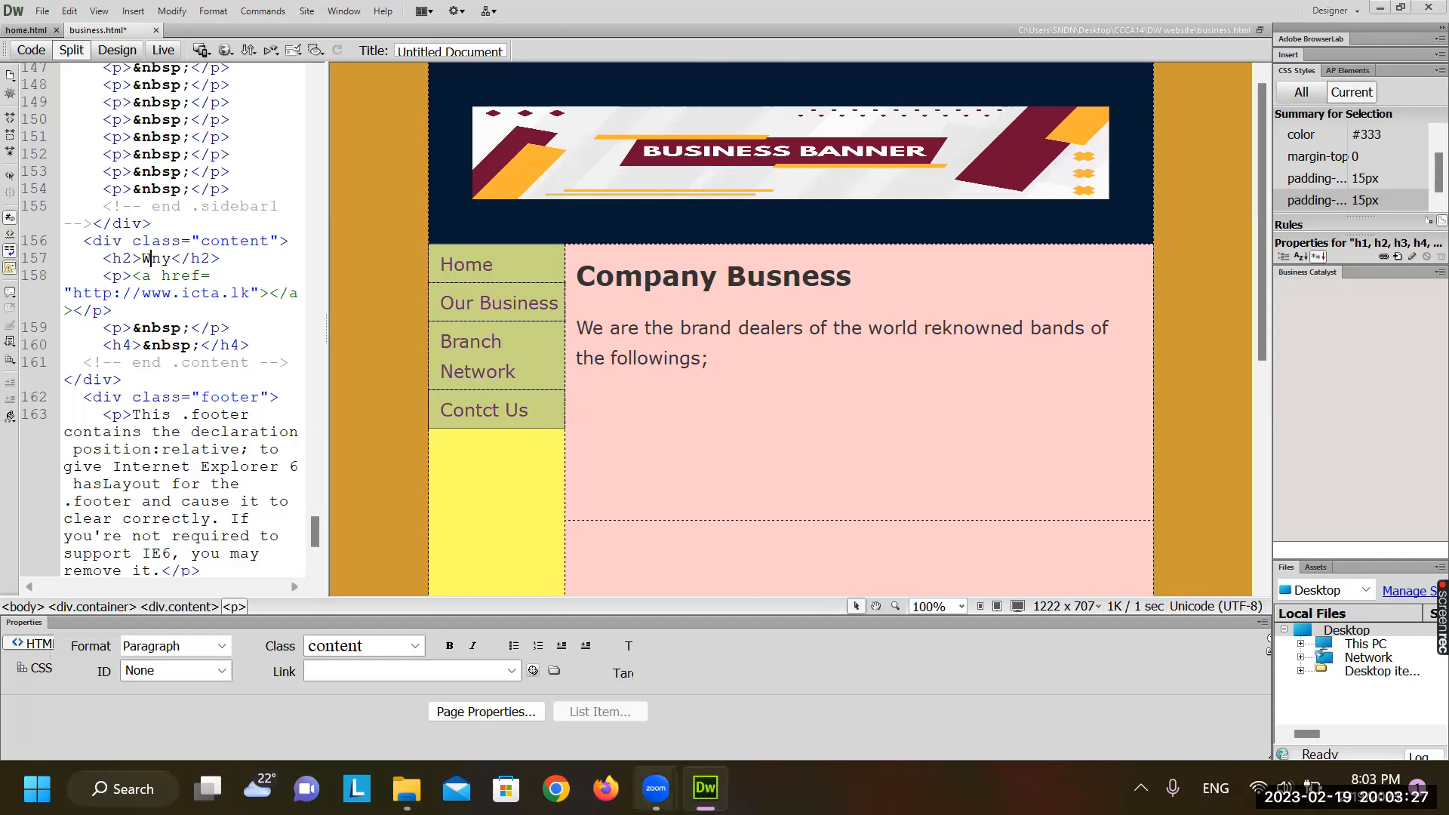
# Search Google images for 'hp logo' and preview the HP invent logo
pyautogui.click(555, 788)
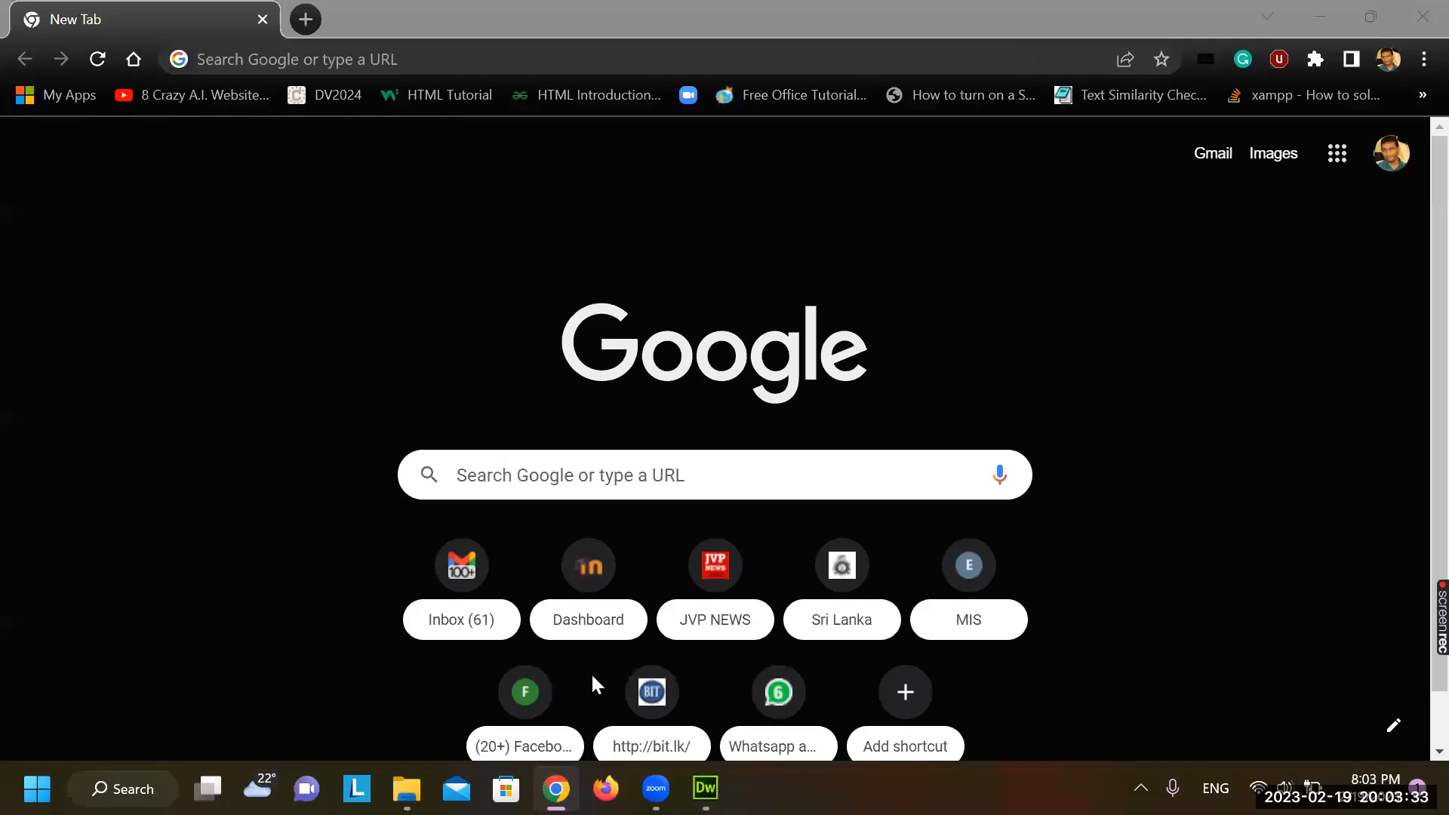
pyautogui.click(590, 493)
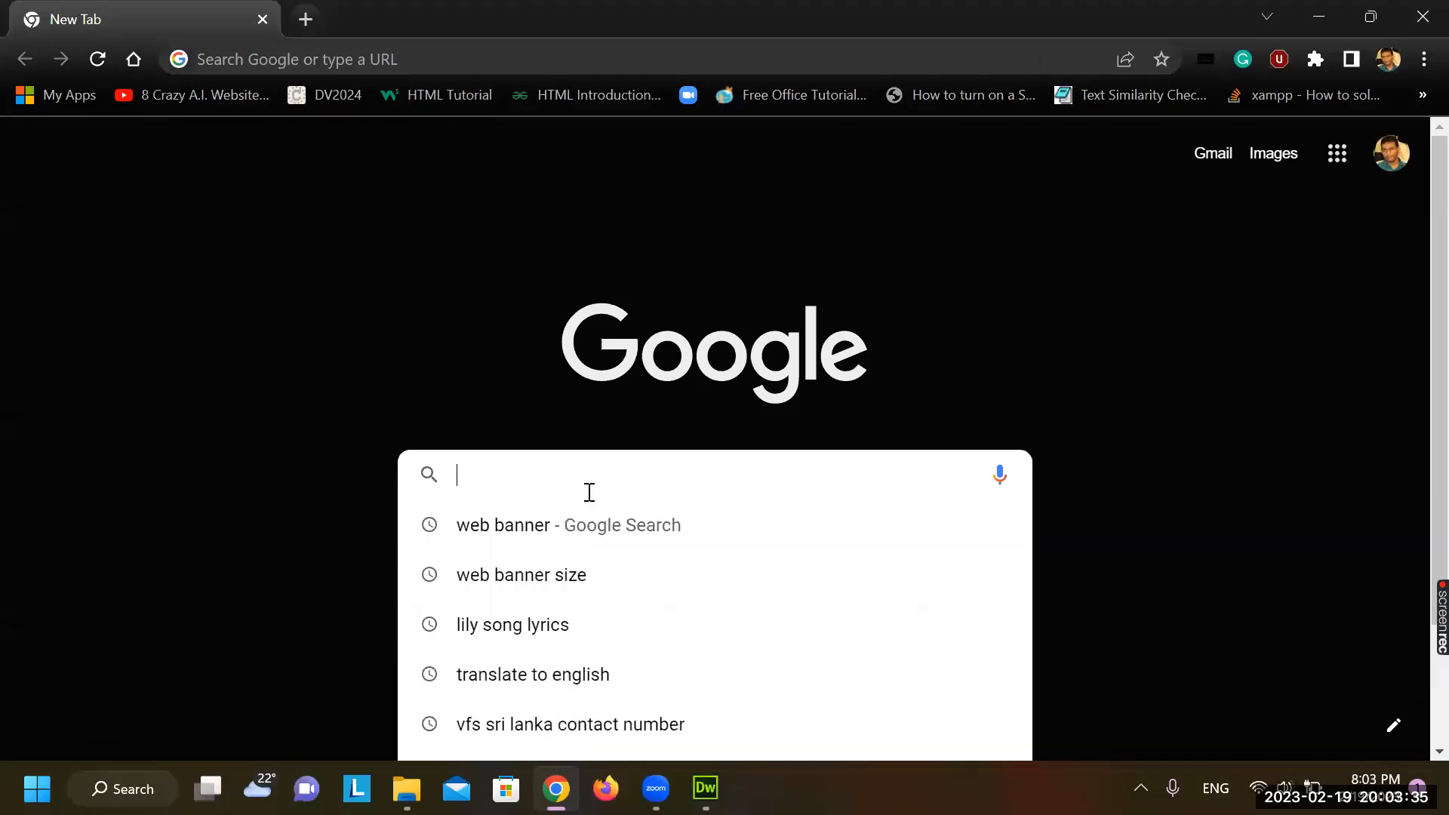
pyautogui.write('hp logo')
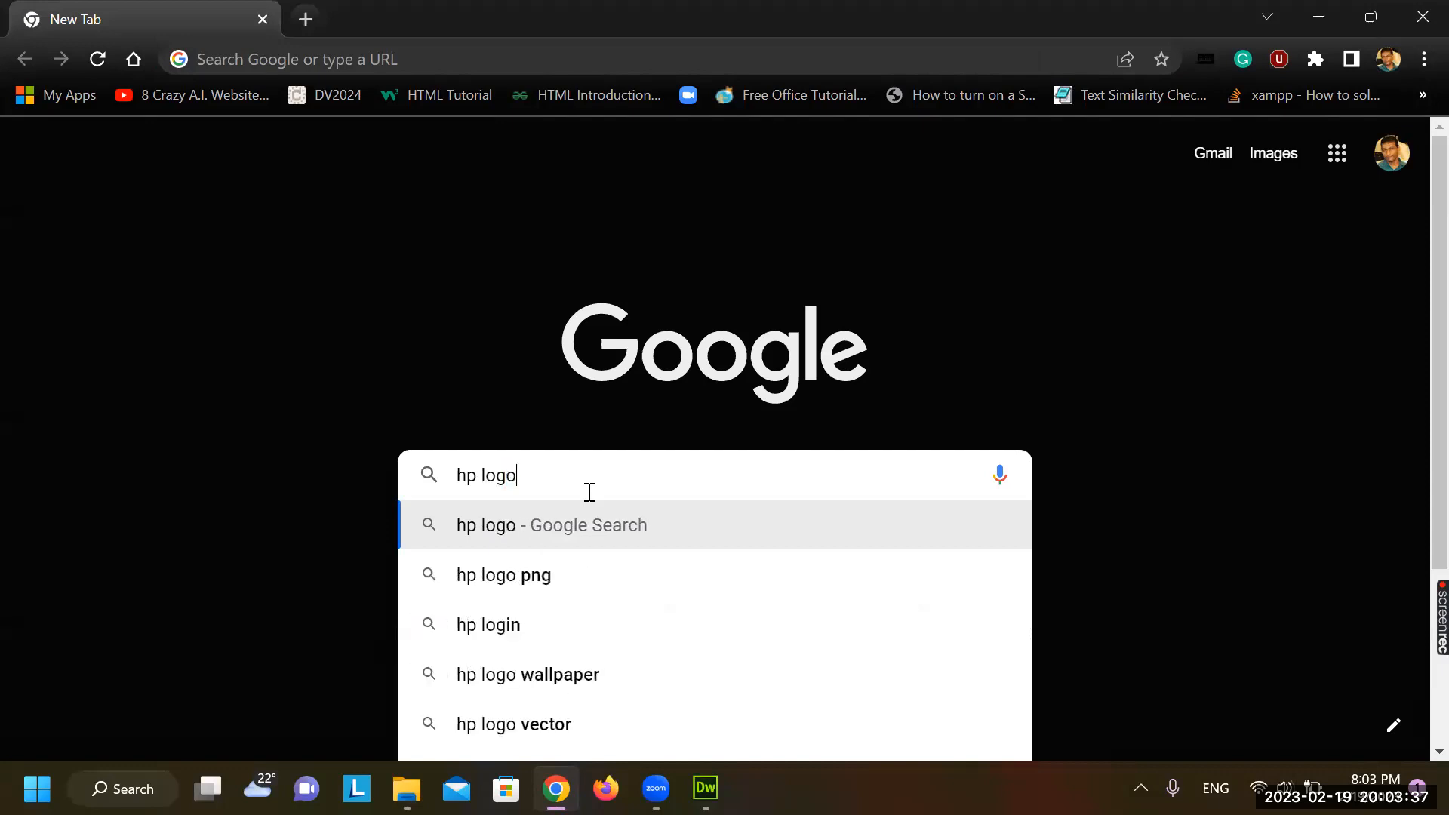
pyautogui.press('Return')
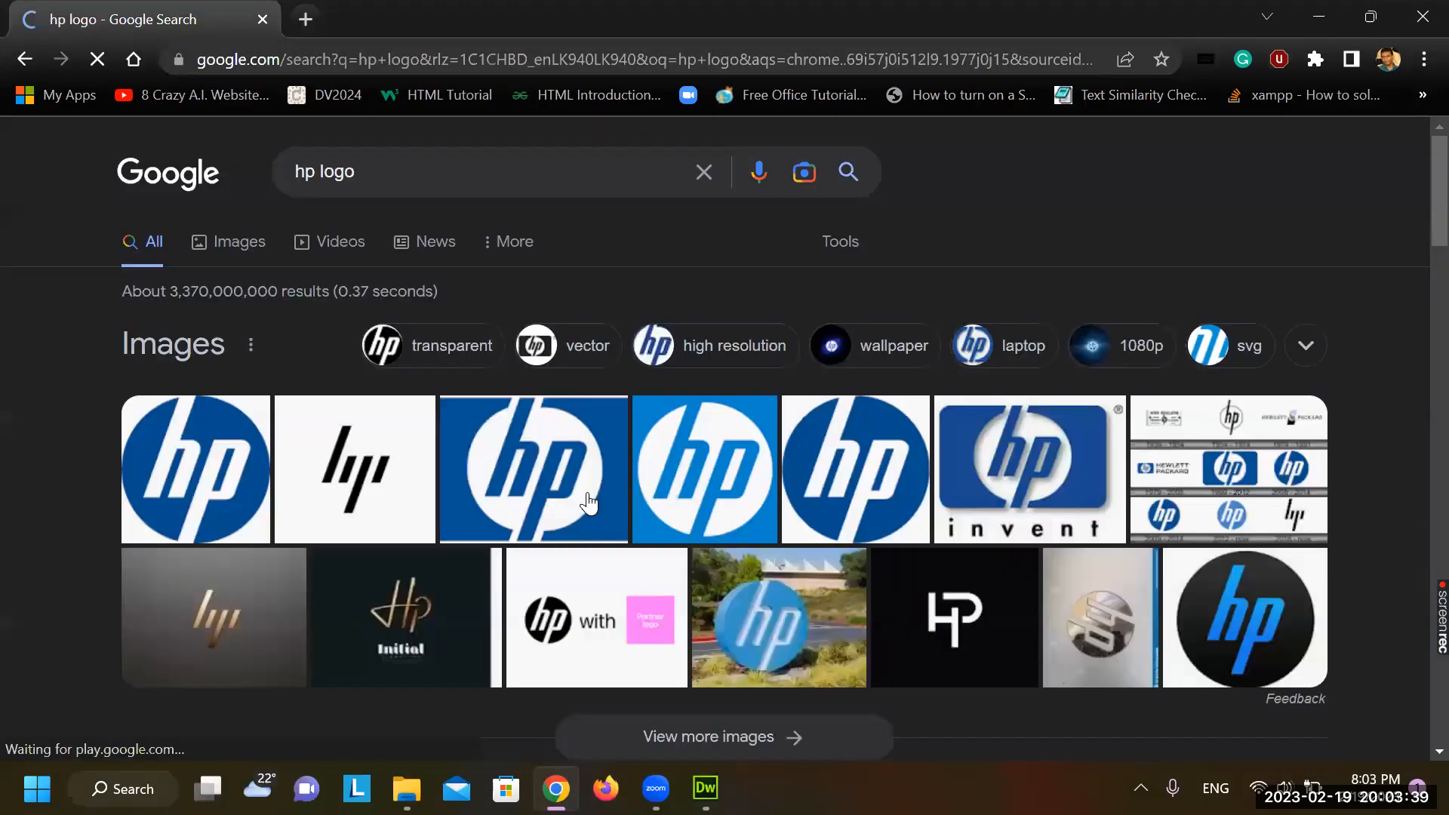
pyautogui.click(977, 464)
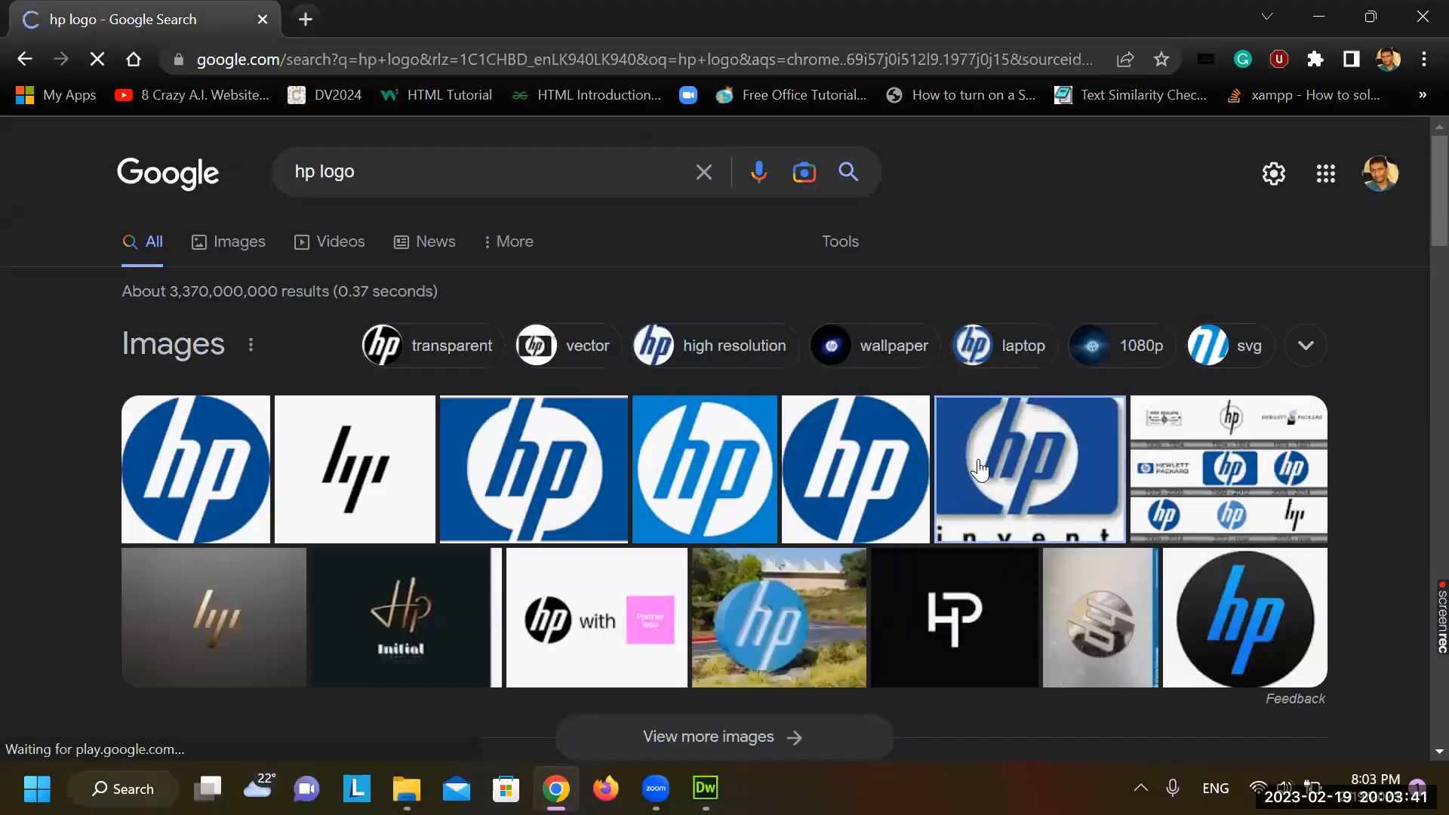
# Save the HP logo into the DW website folder as hp
pyautogui.rightClick(1059, 450)
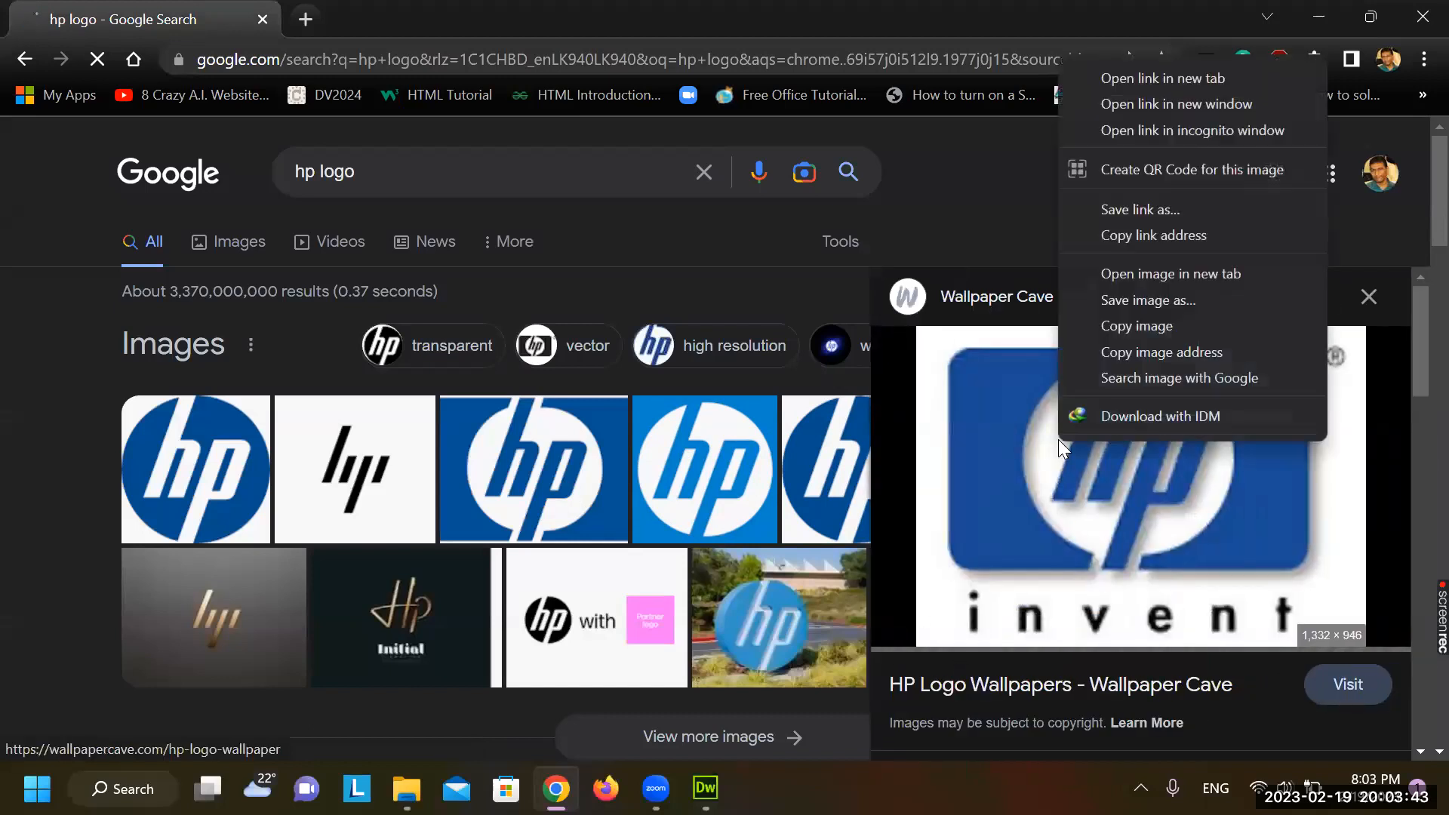
pyautogui.click(1153, 299)
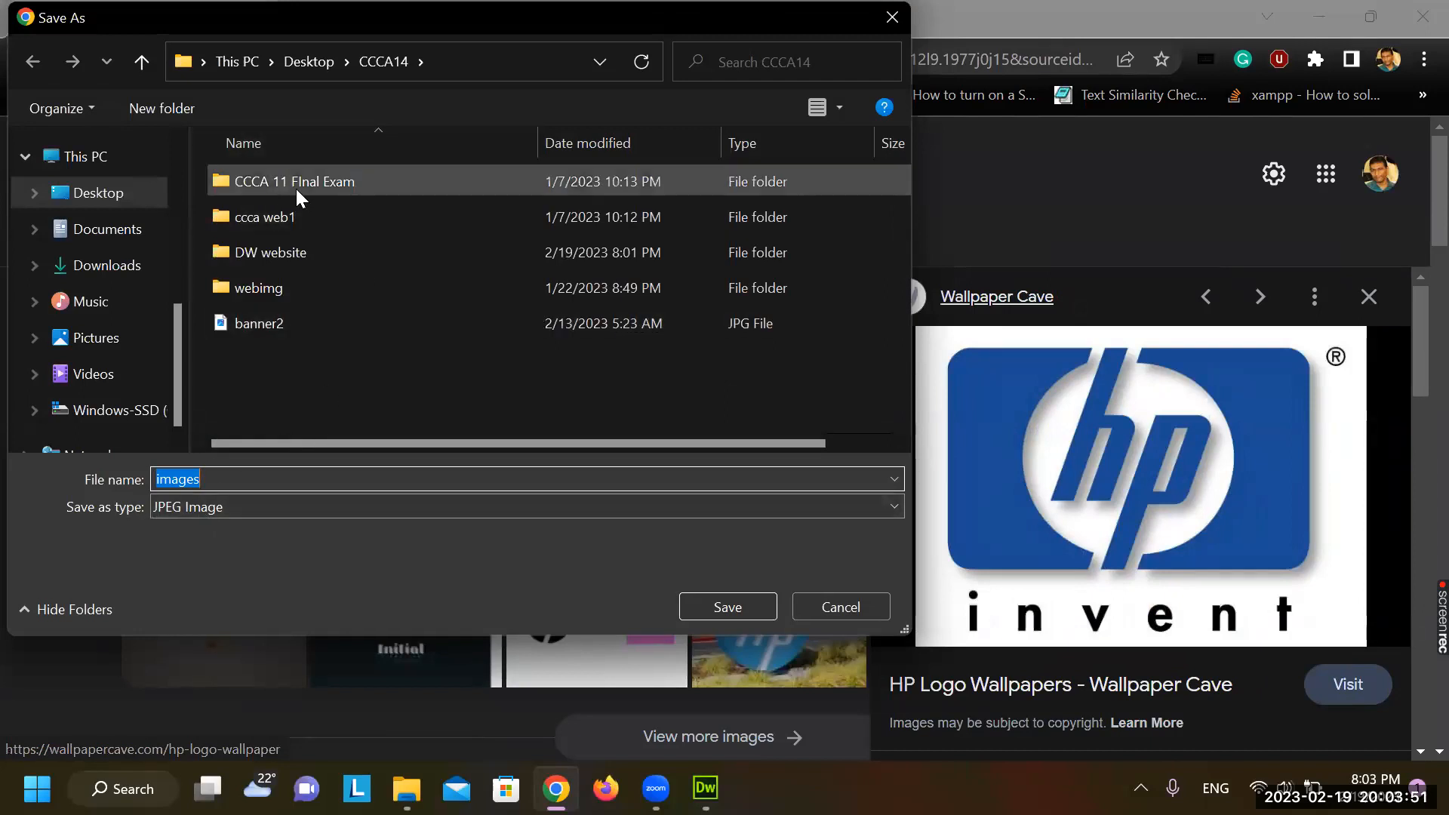
pyautogui.doubleClick(301, 258)
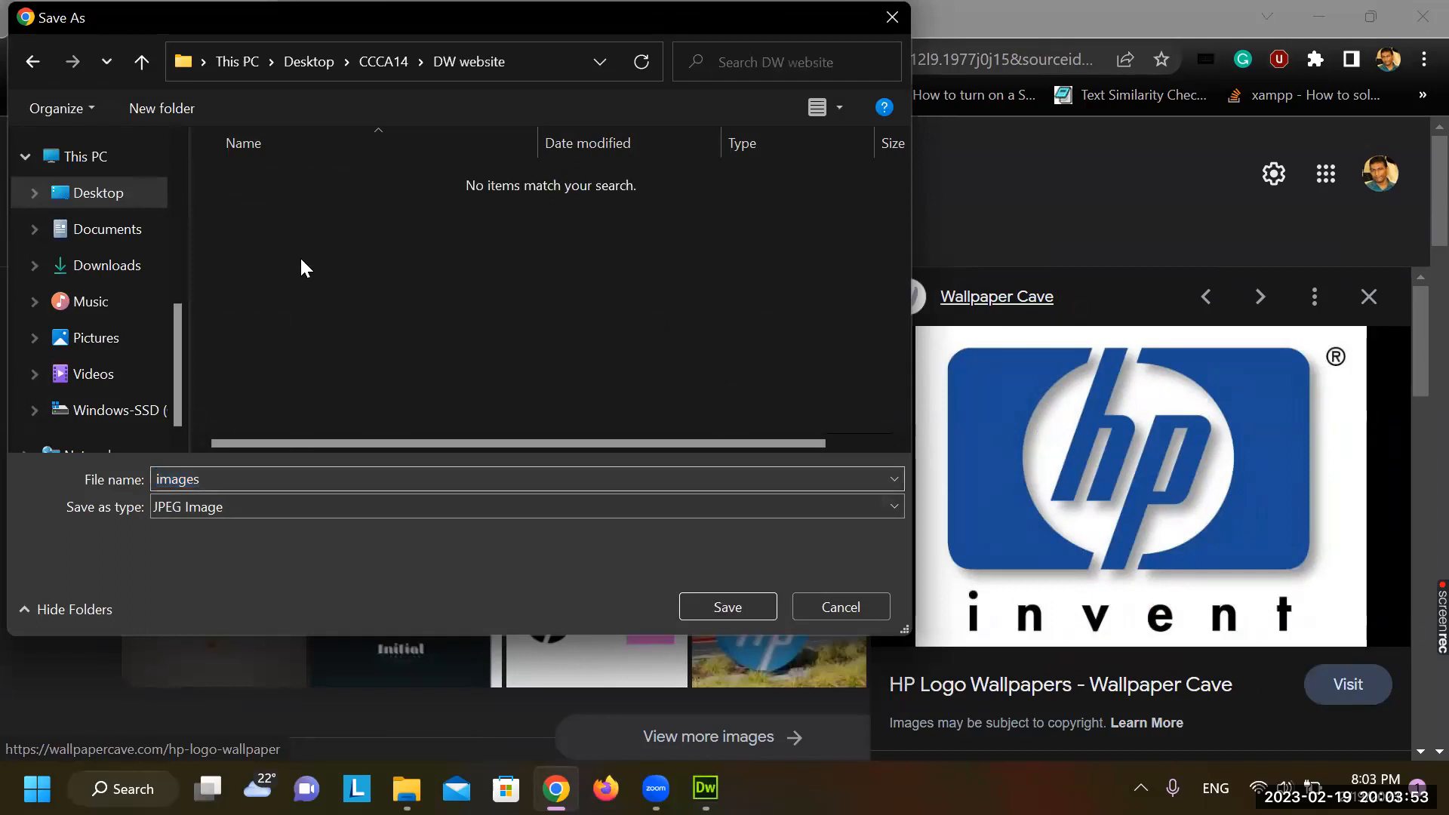
pyautogui.doubleClick(262, 473)
pyautogui.write('hp')
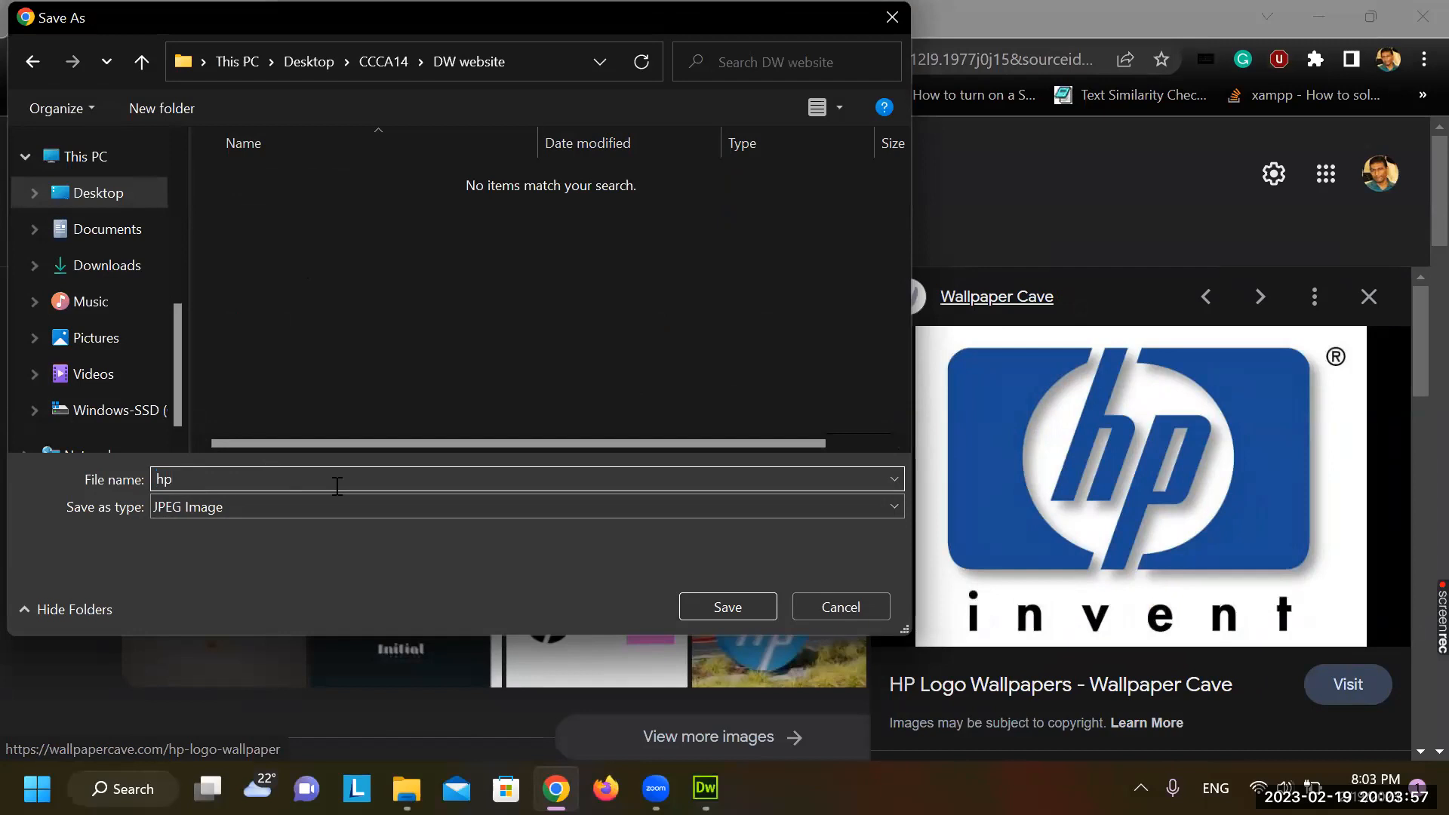
pyautogui.click(711, 608)
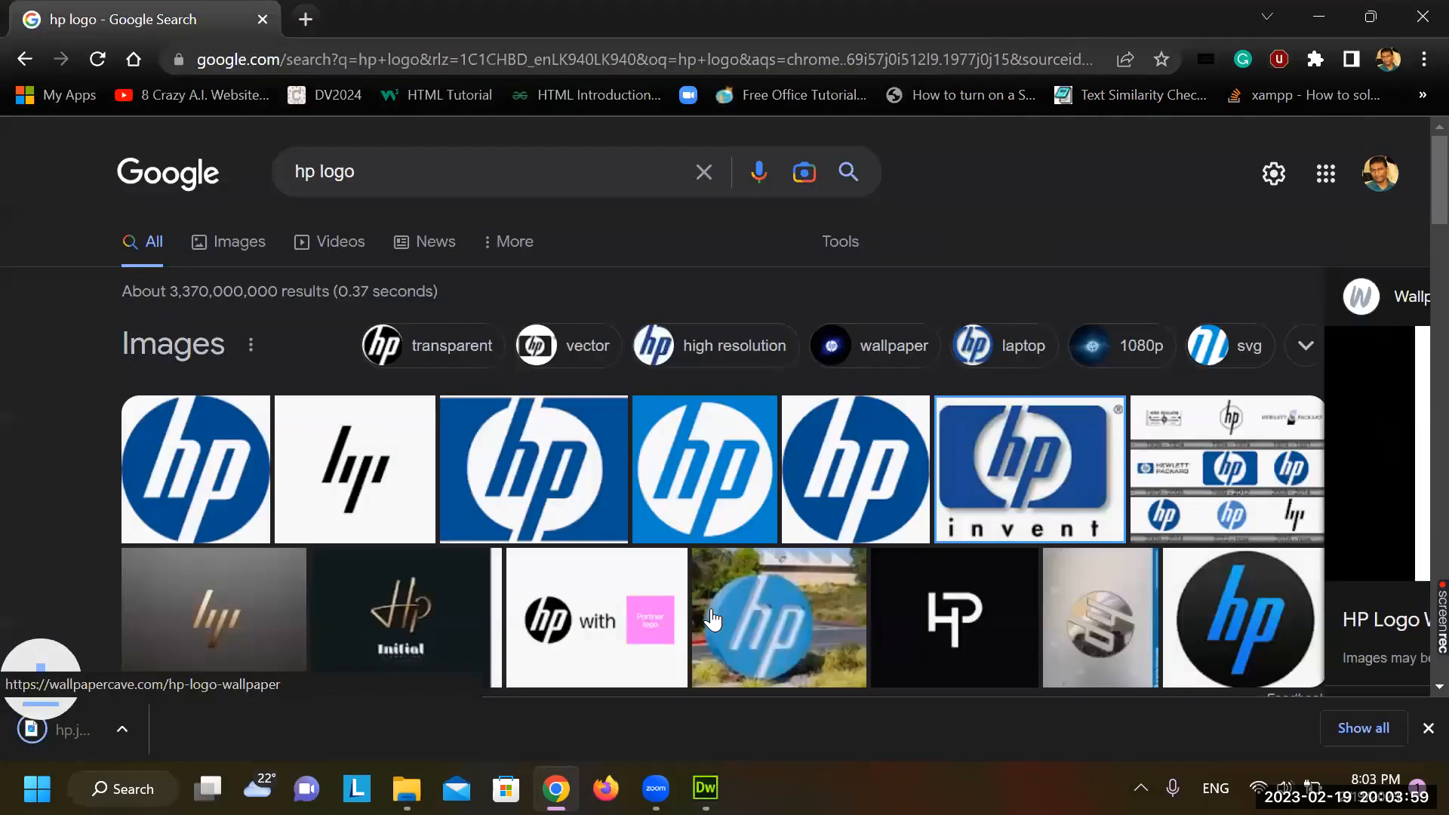
pyautogui.doubleClick(302, 172)
# Search 'apple logo' and save the rainbow Apple logo into DW website as apple
pyautogui.write('appl')
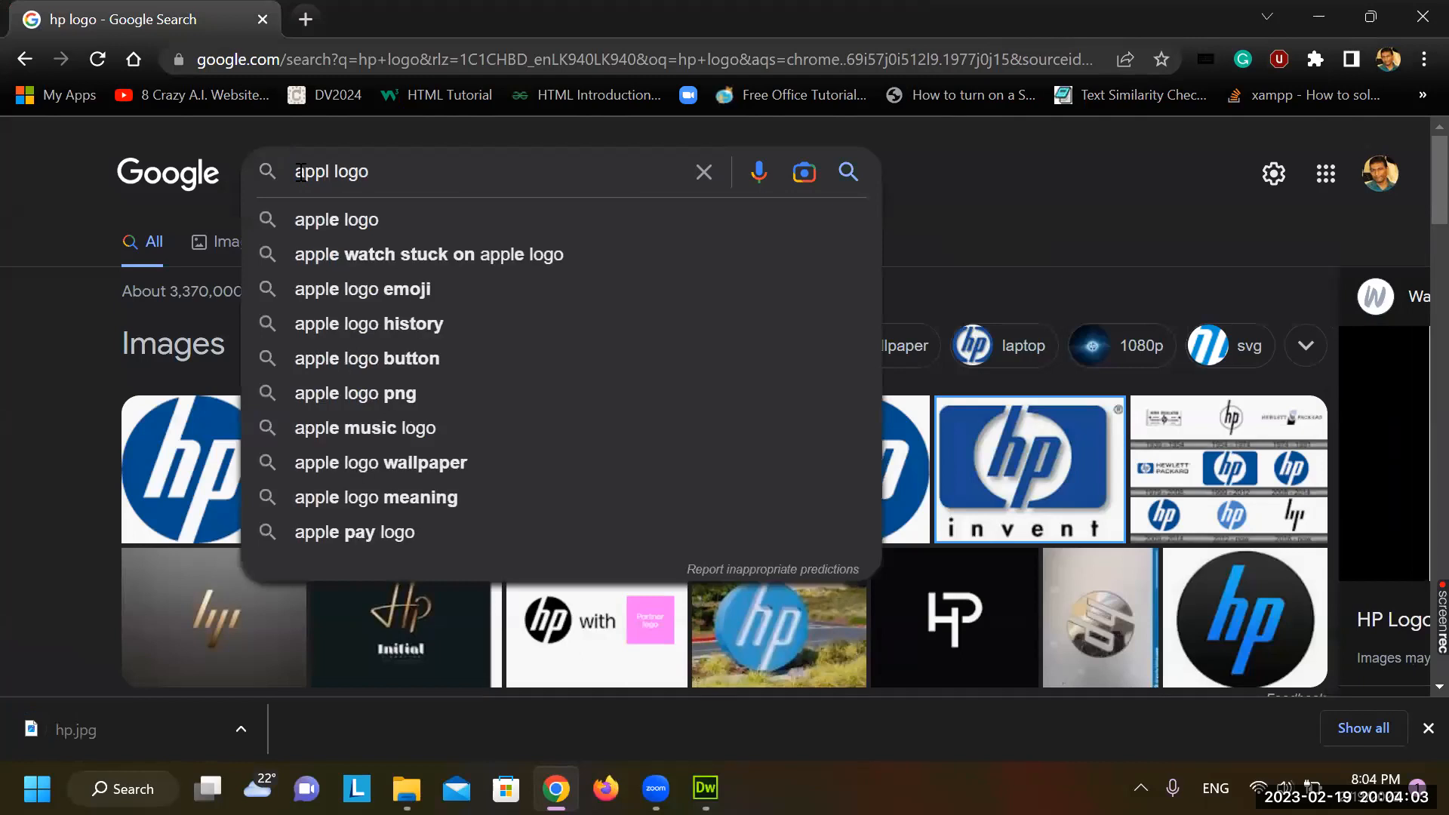
pyautogui.click(351, 221)
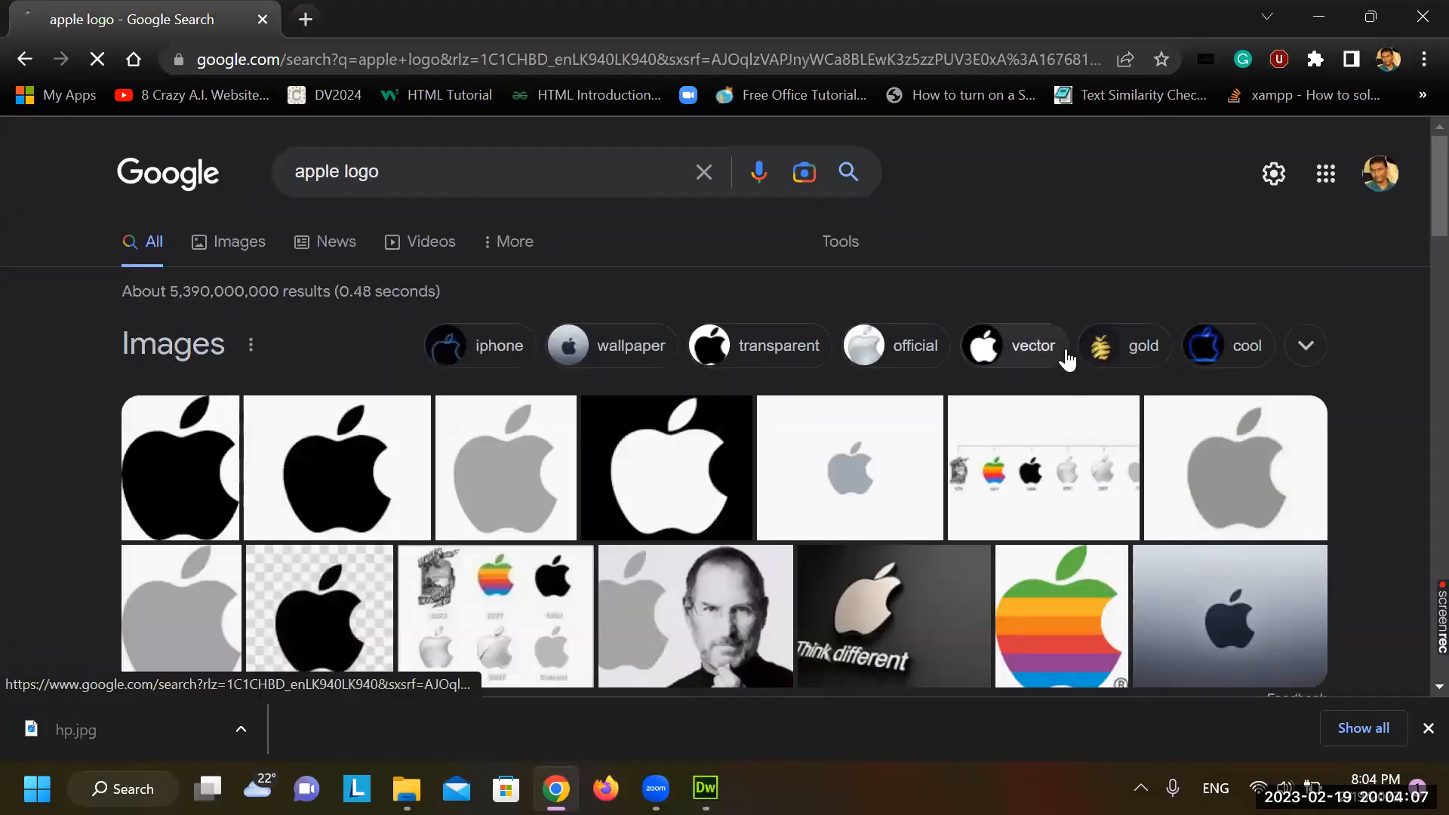
pyautogui.scroll(-2, 1066, 361)
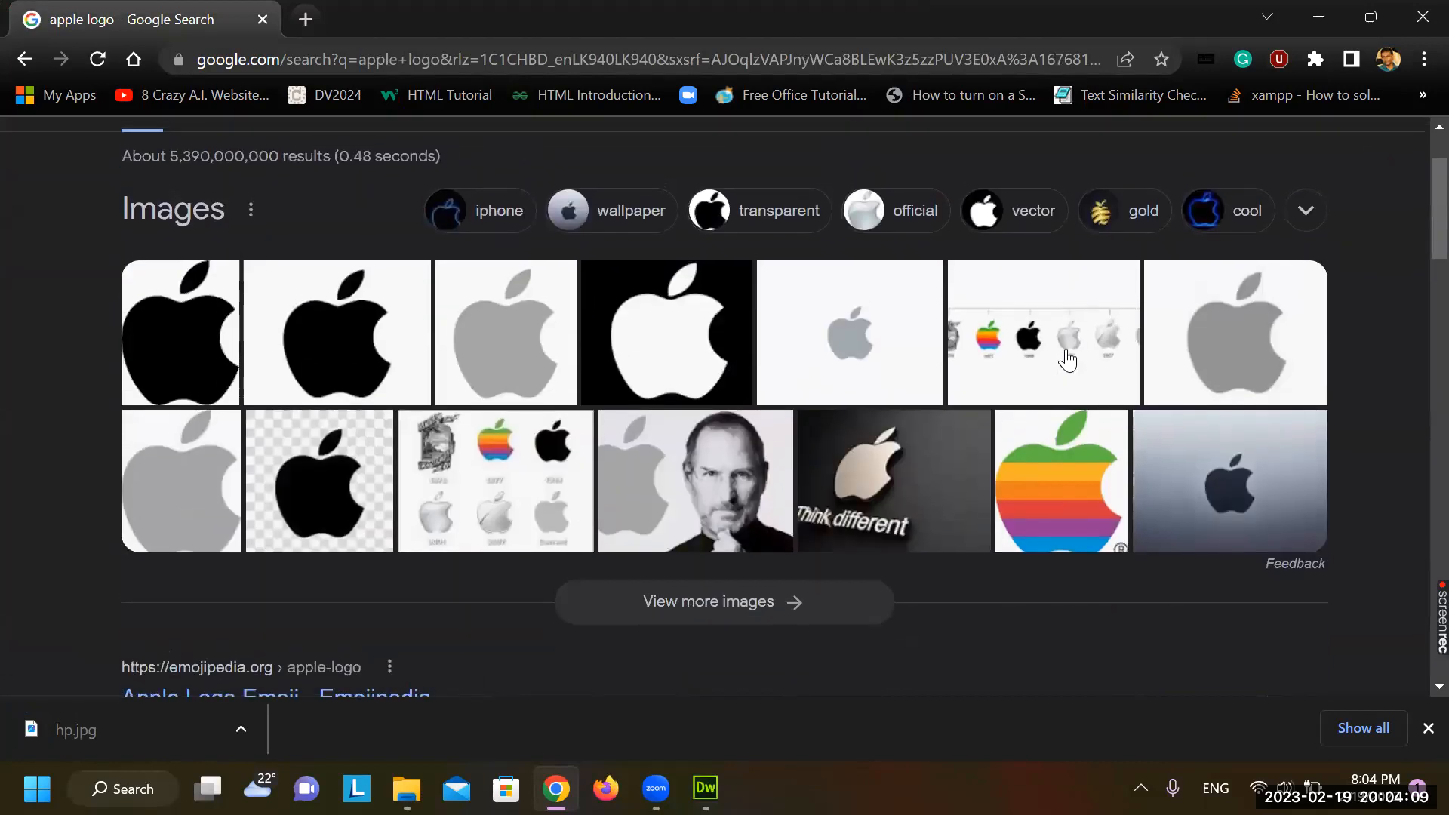
pyautogui.click(1099, 507)
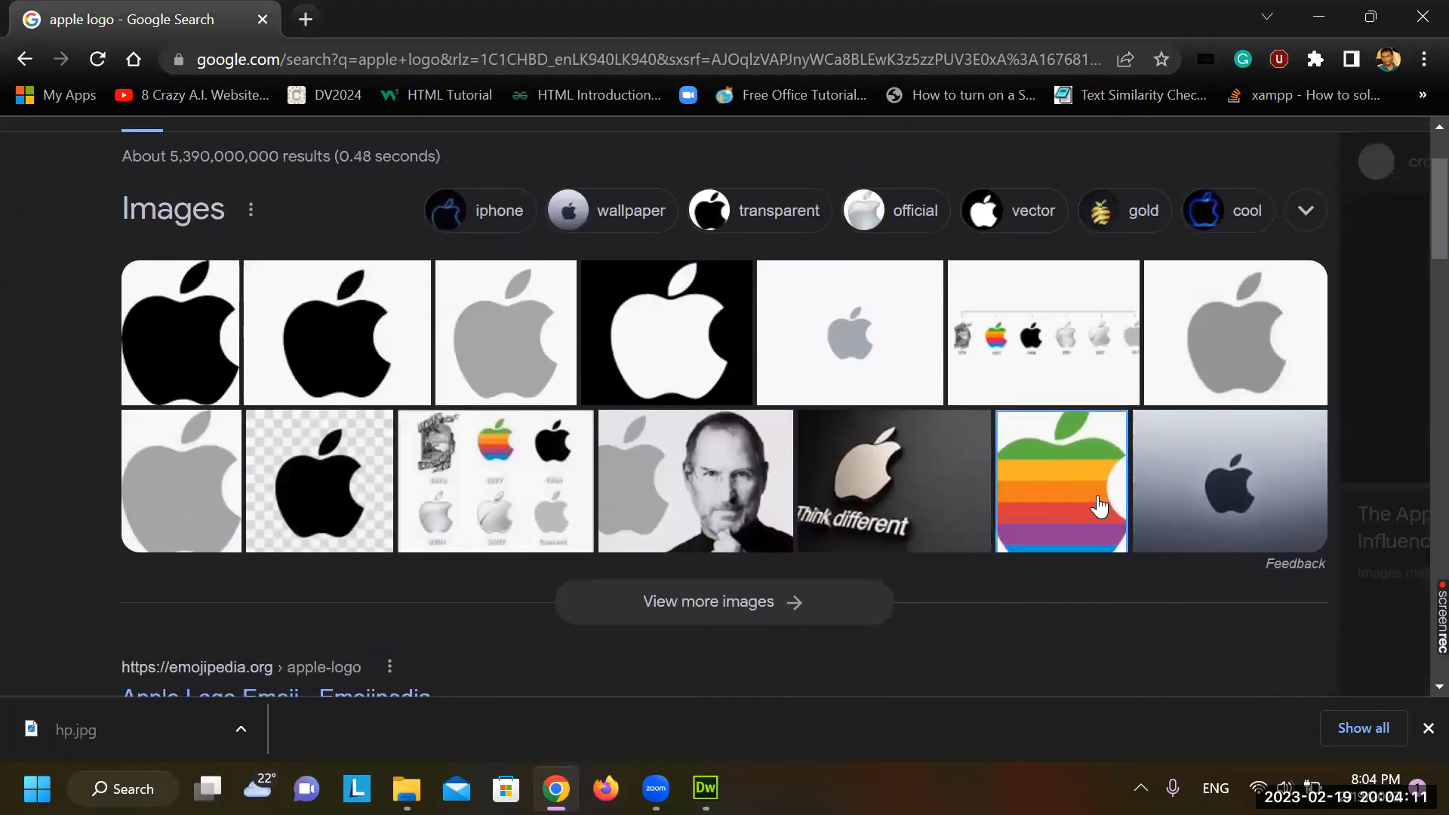
pyautogui.rightClick(1085, 304)
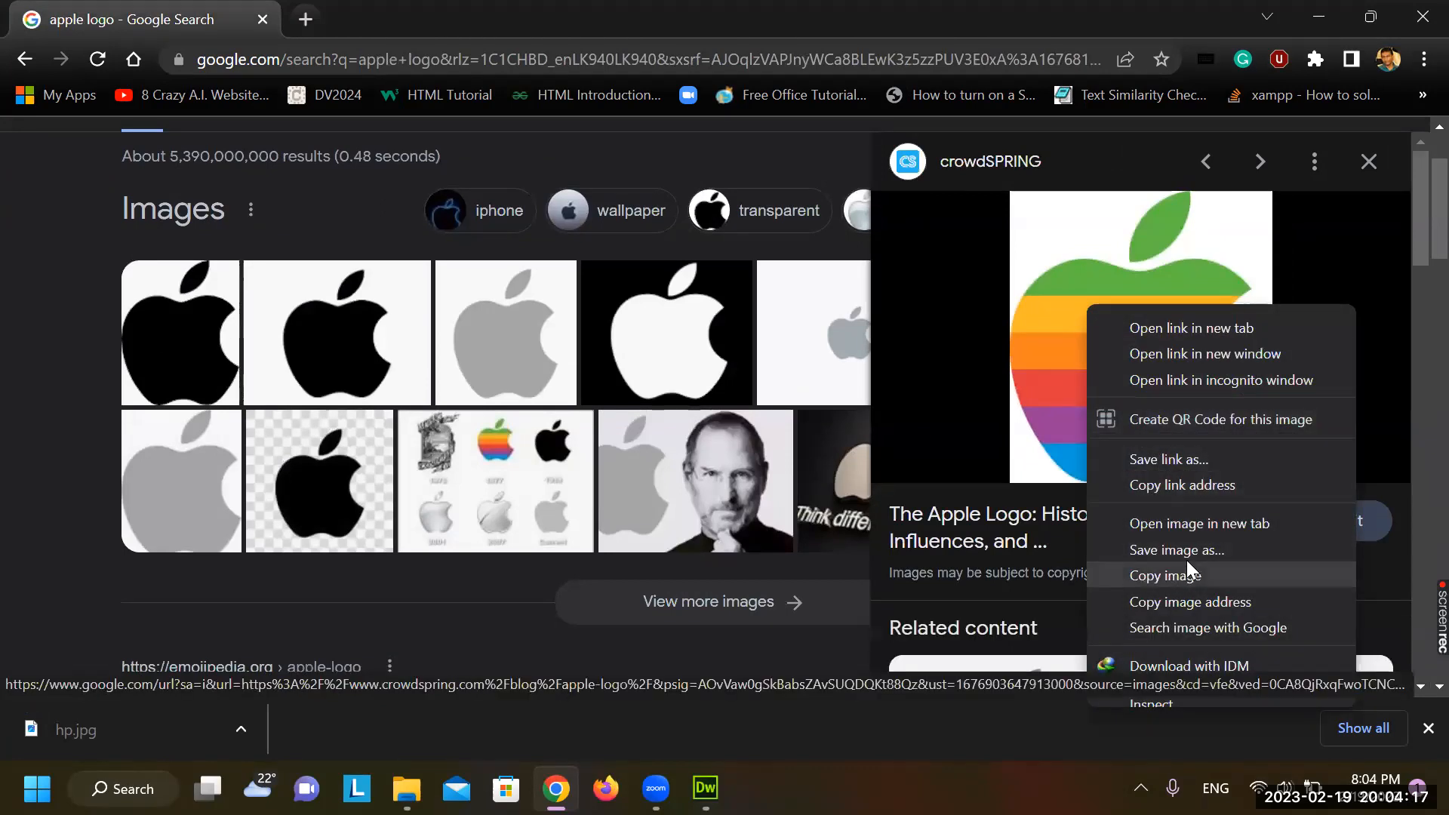
pyautogui.click(1212, 549)
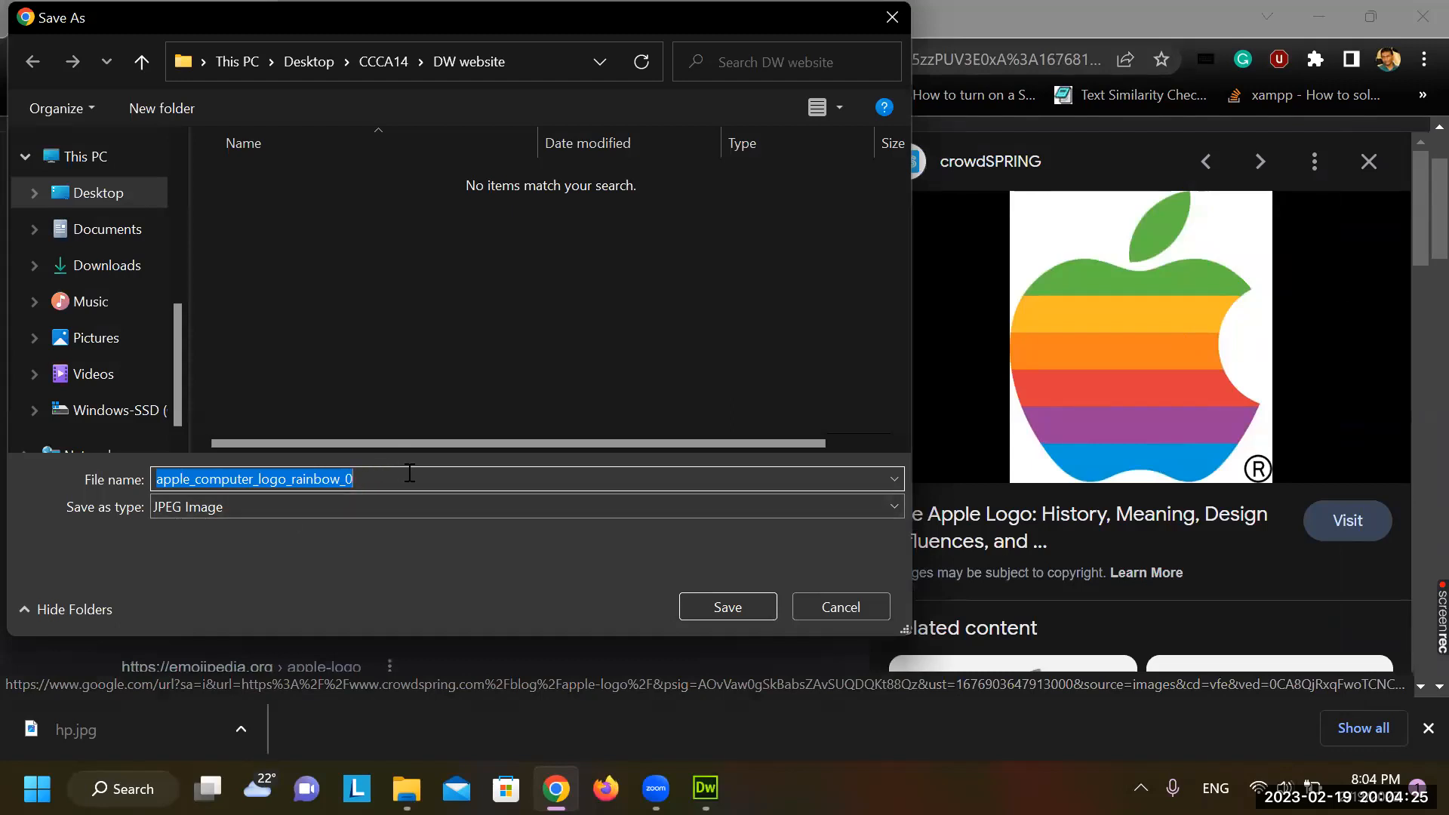
pyautogui.write('apple')
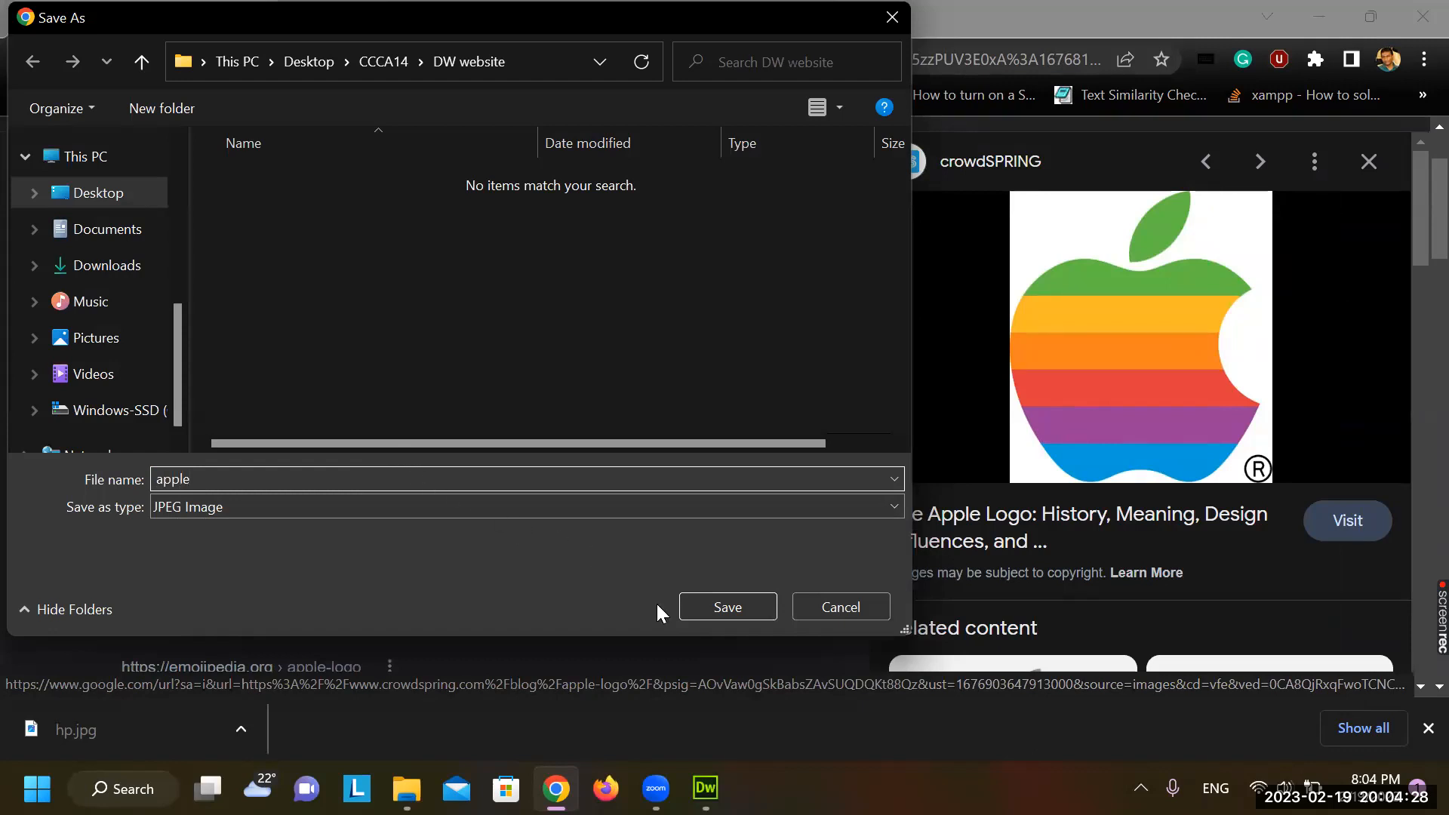
pyautogui.click(726, 601)
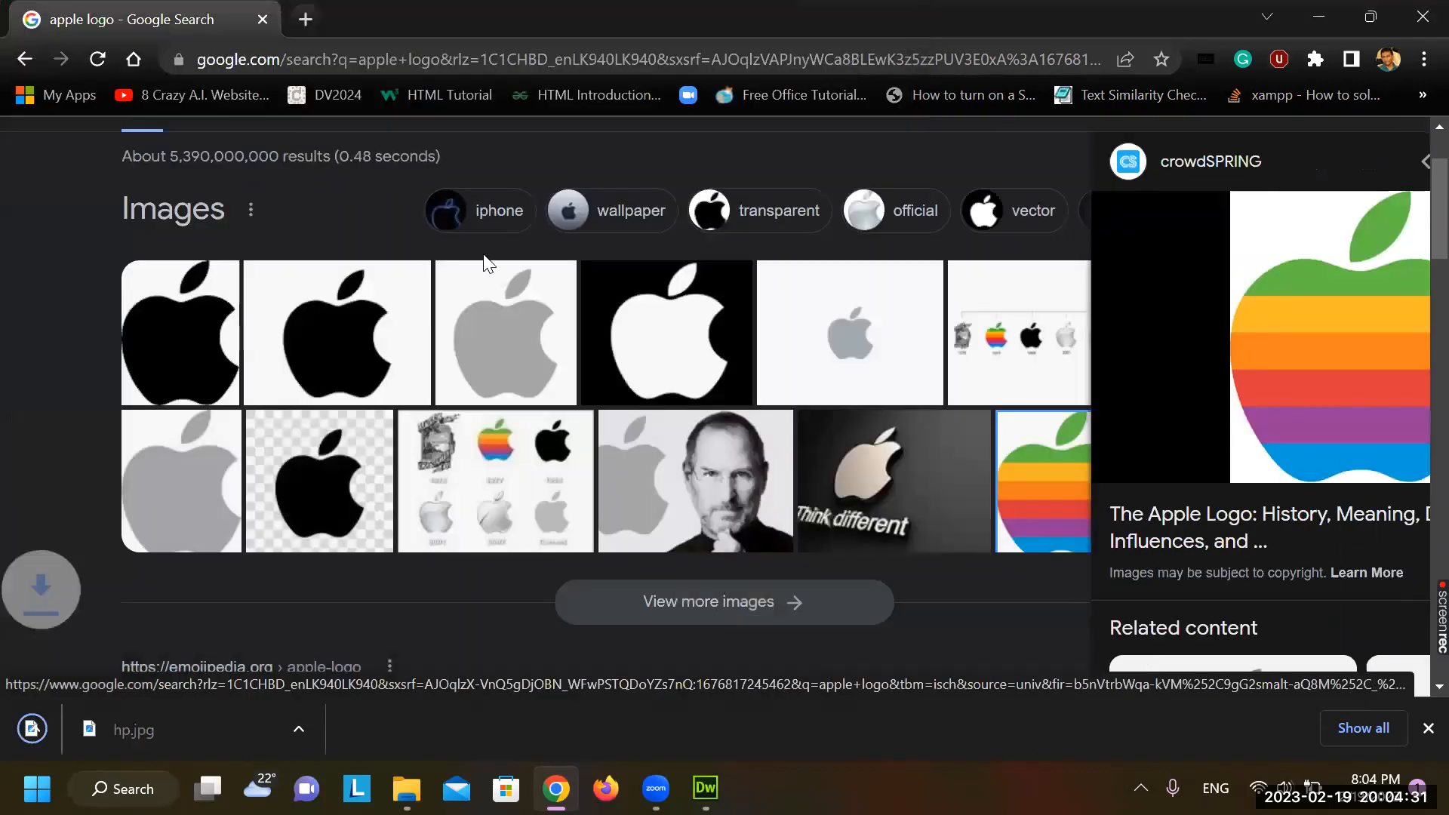
pyautogui.scroll(2, 330, 175)
pyautogui.doubleClick(330, 175)
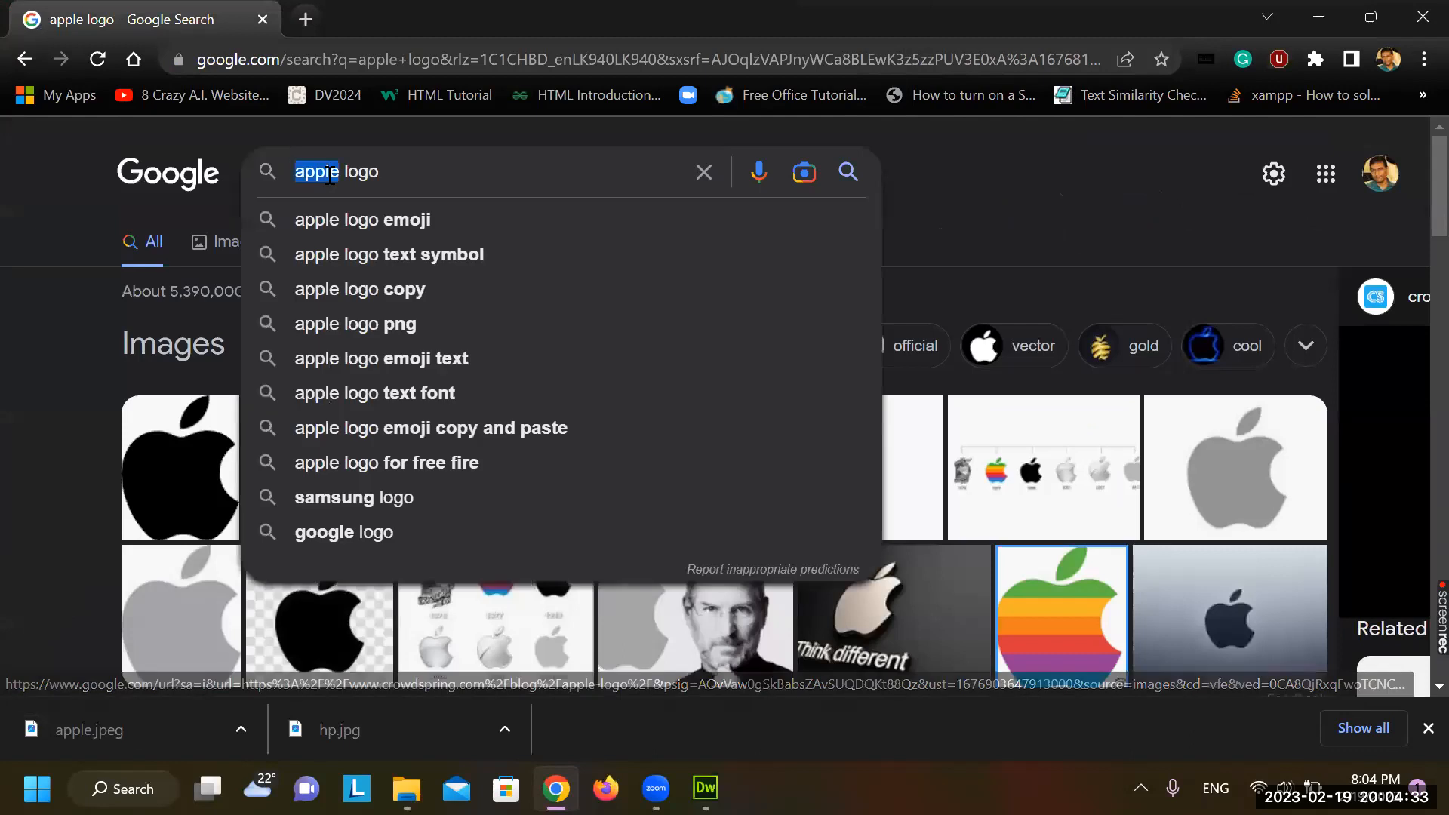
# Change the image search to 'asus logo'
pyautogui.write('dell')
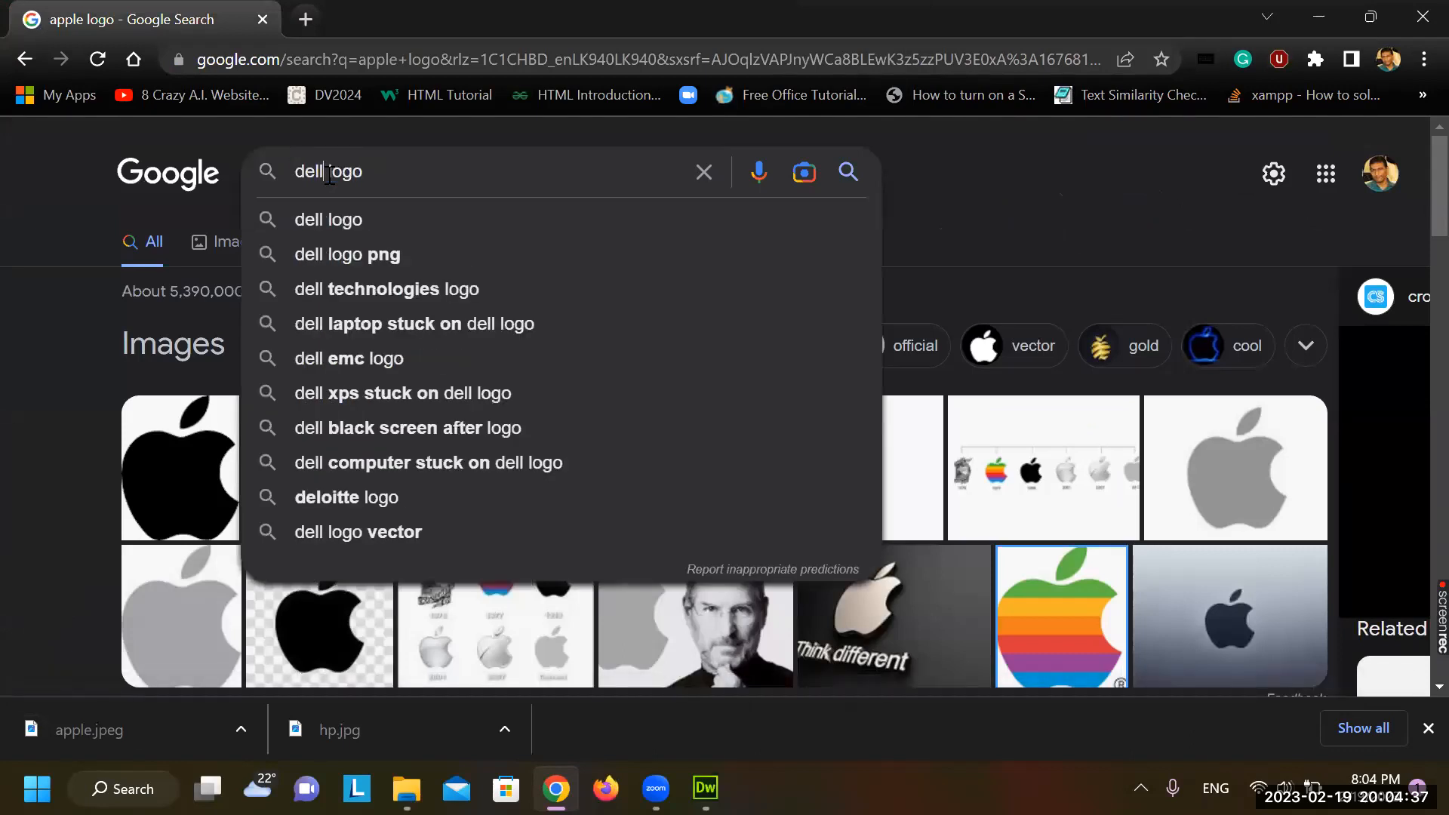
pyautogui.press('BackSpace')
pyautogui.press('BackSpace')
pyautogui.press('BackSpace')
pyautogui.press('BackSpace')
pyautogui.write('au')
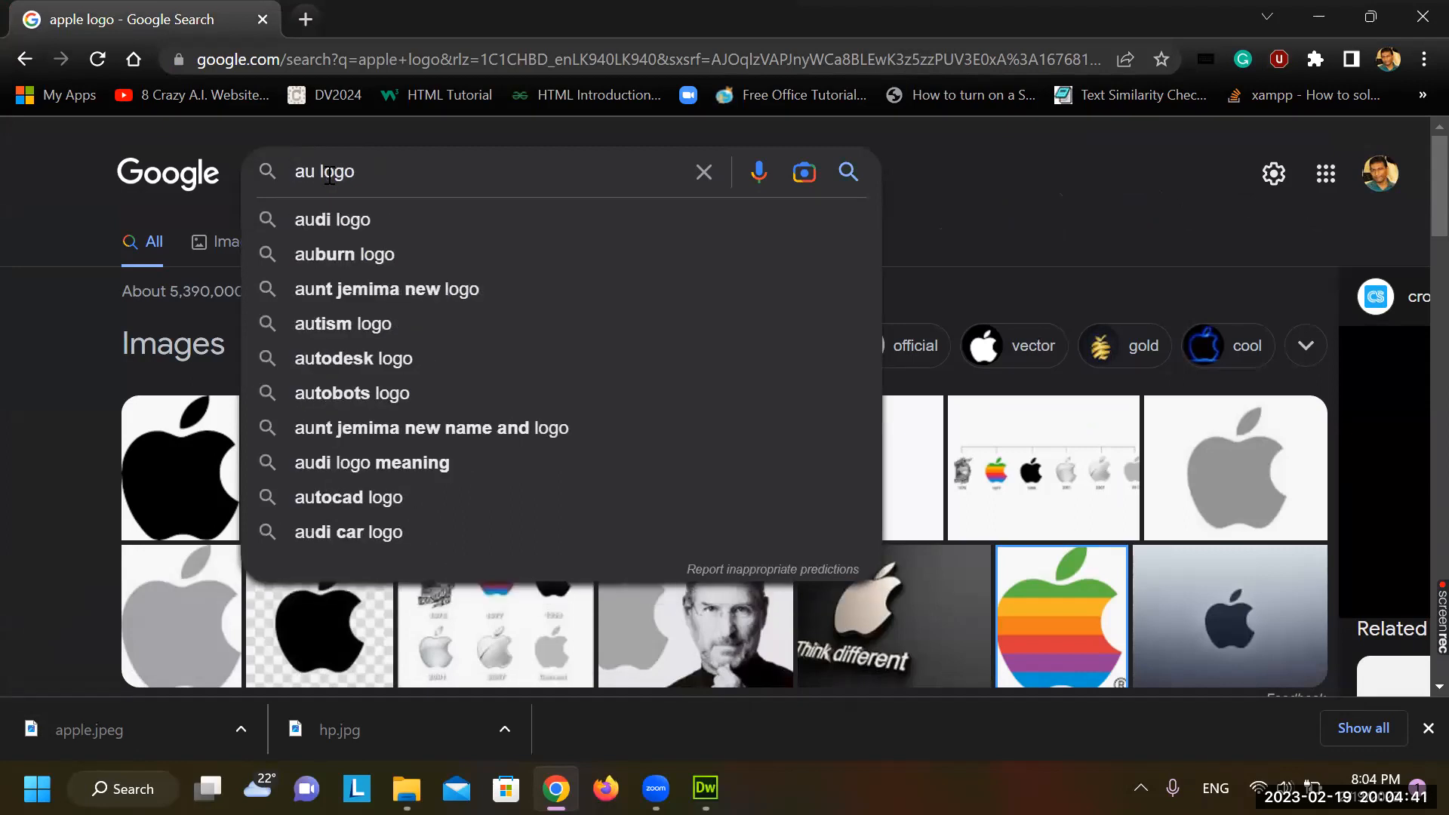
pyautogui.press('BackSpace')
pyautogui.write('sus')
pyautogui.press('Return')
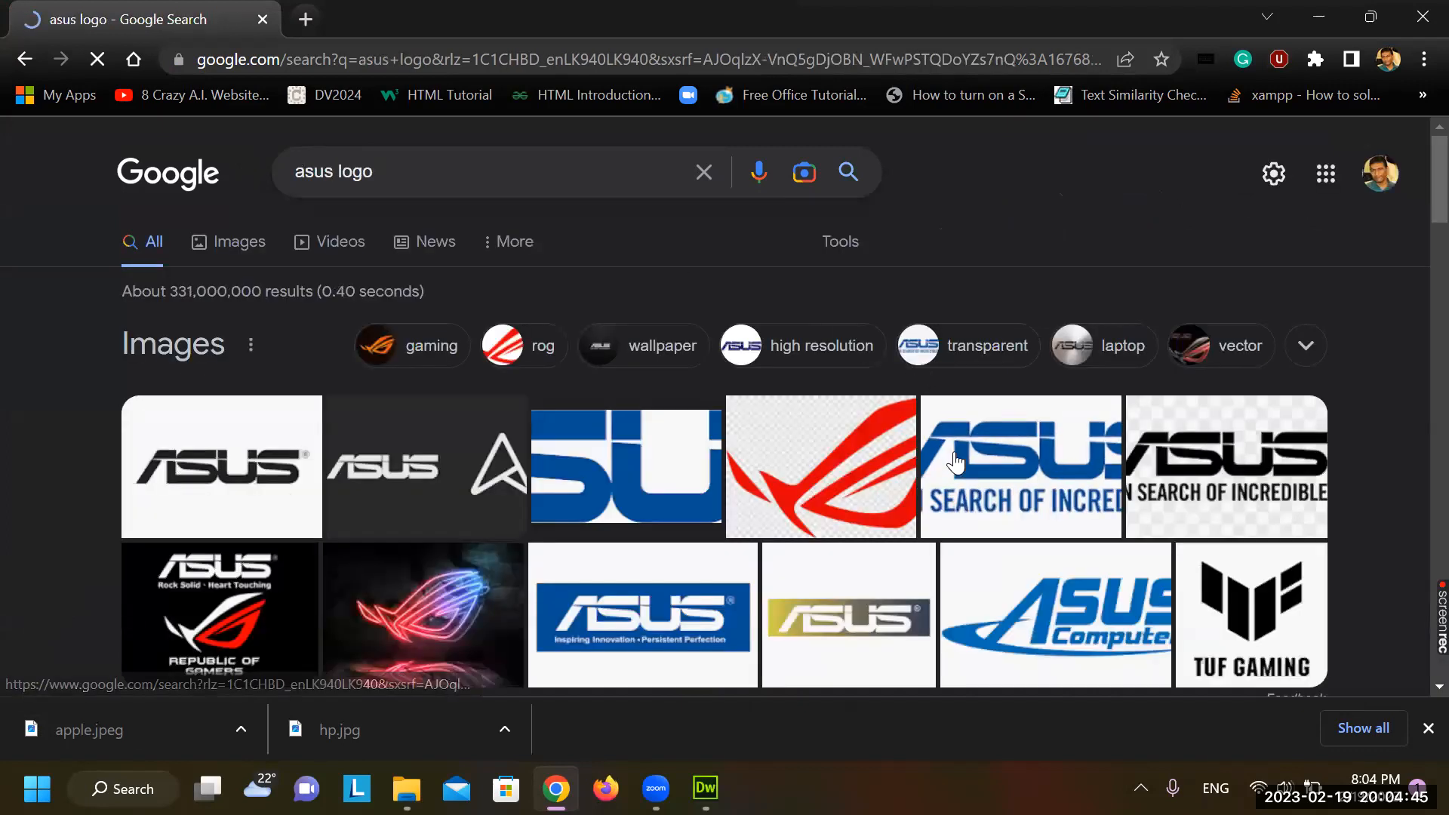
# Save the blue ASUS logo into DW website as asus and close the preview
pyautogui.click(955, 462)
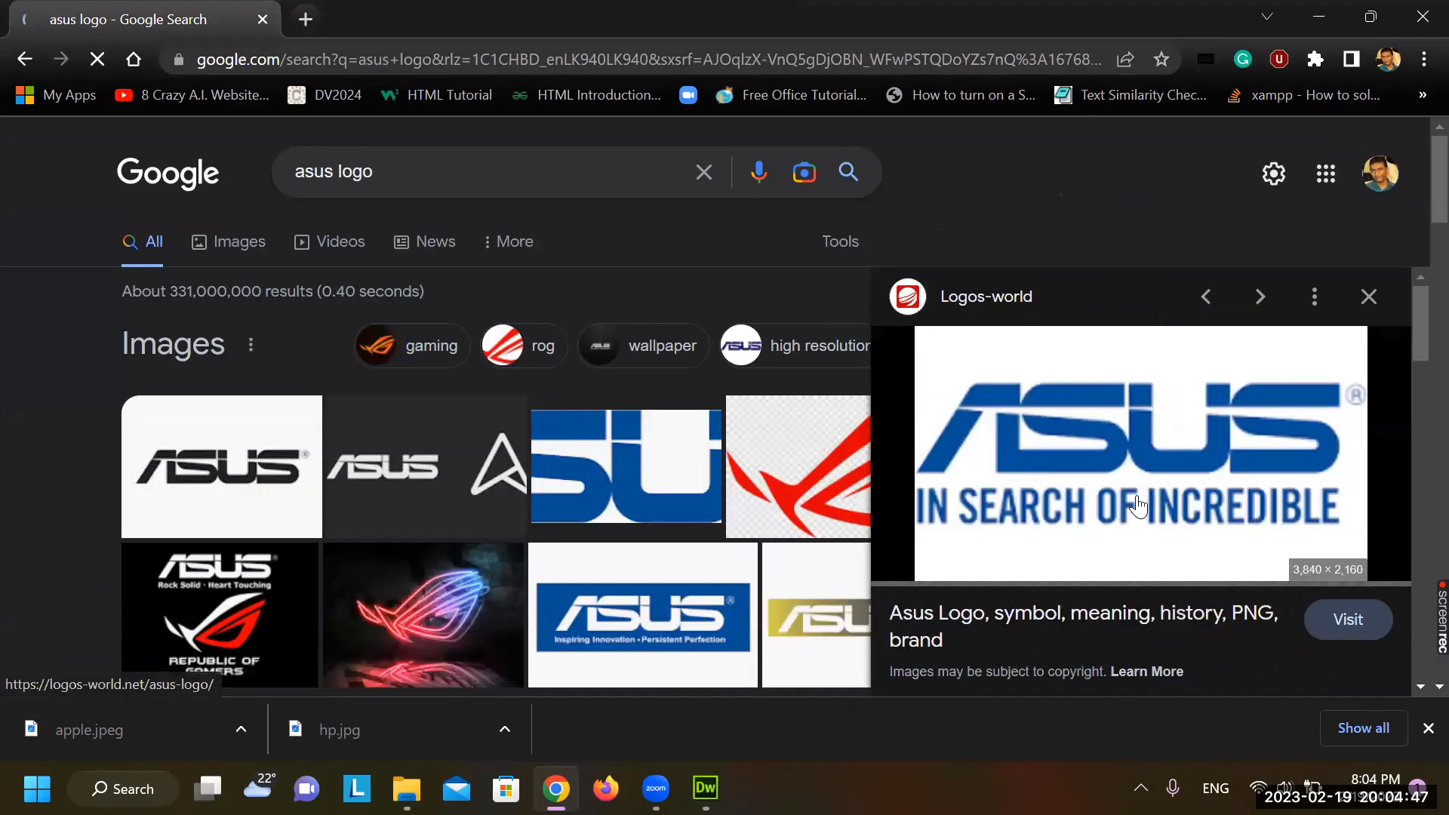
pyautogui.rightClick(1139, 504)
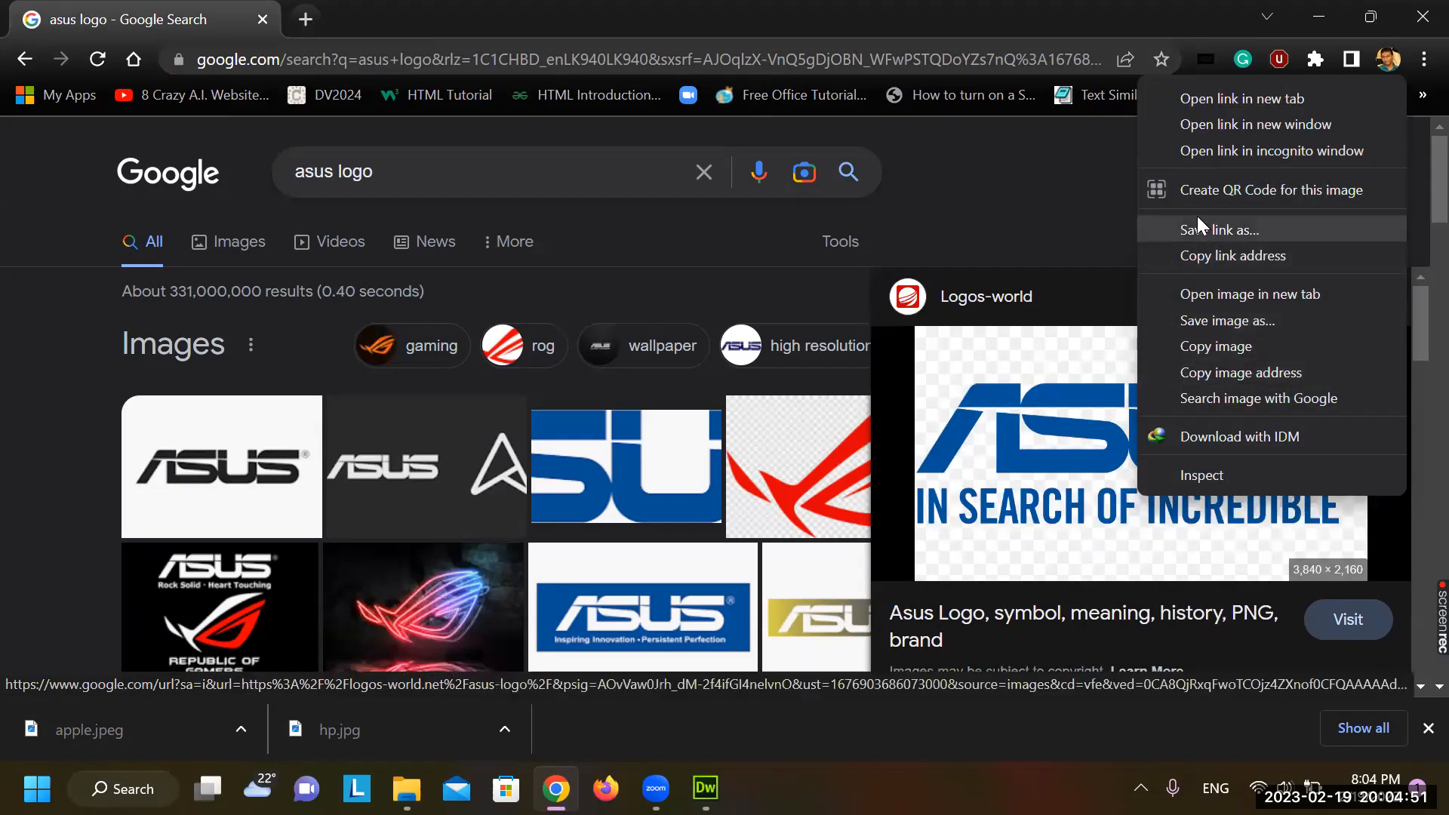
pyautogui.click(1217, 320)
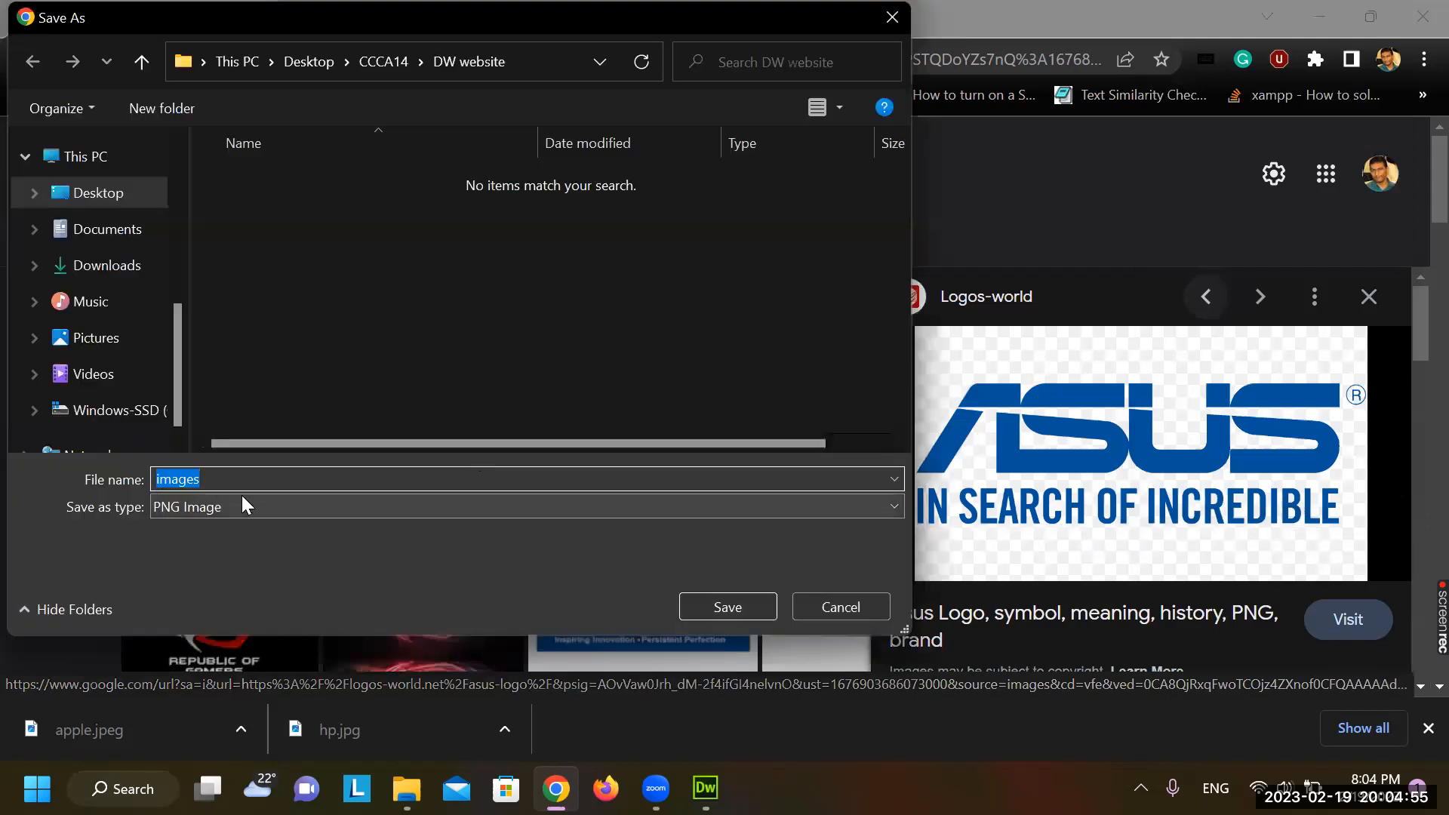
pyautogui.write('asus')
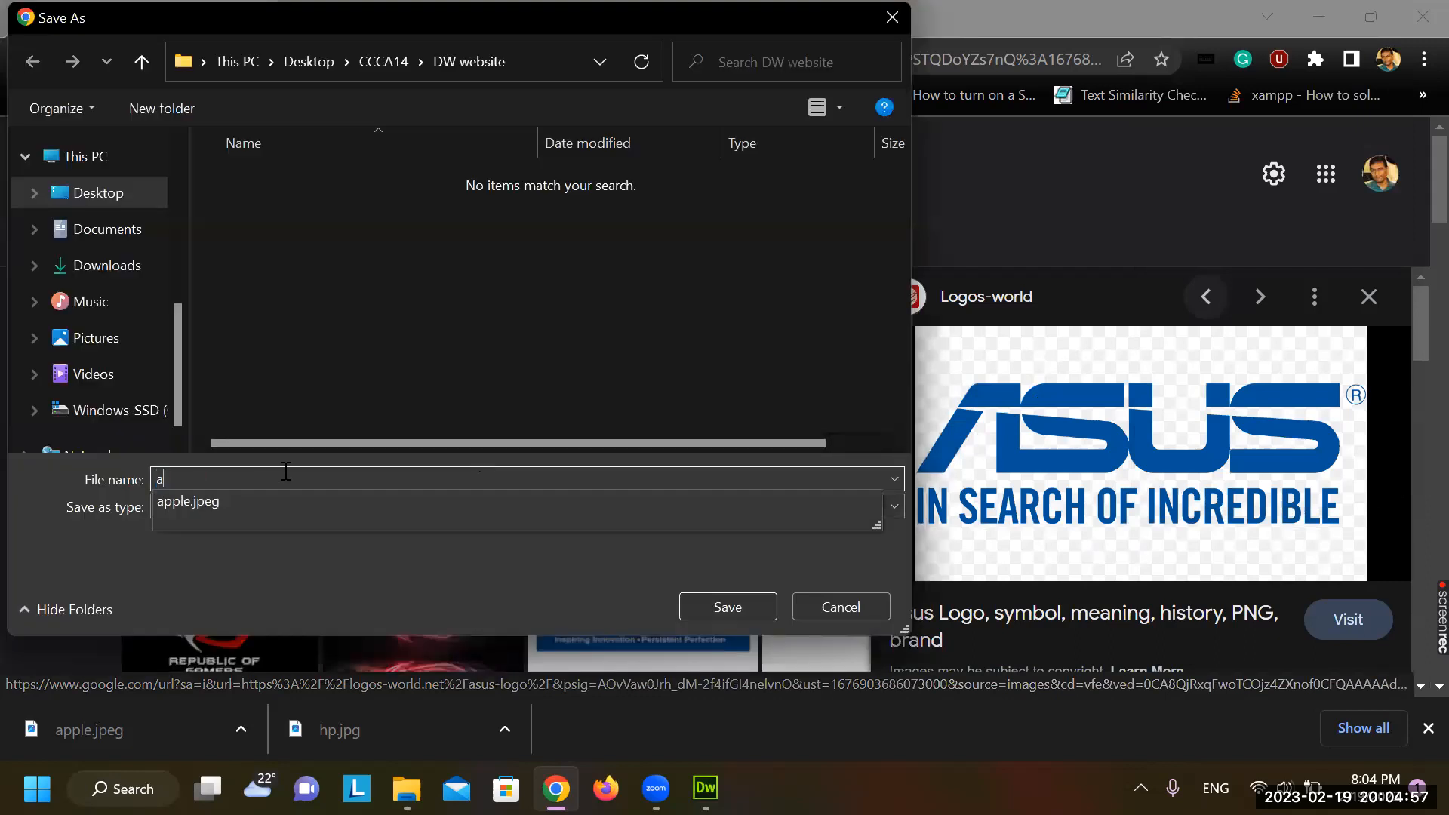
pyautogui.click(735, 596)
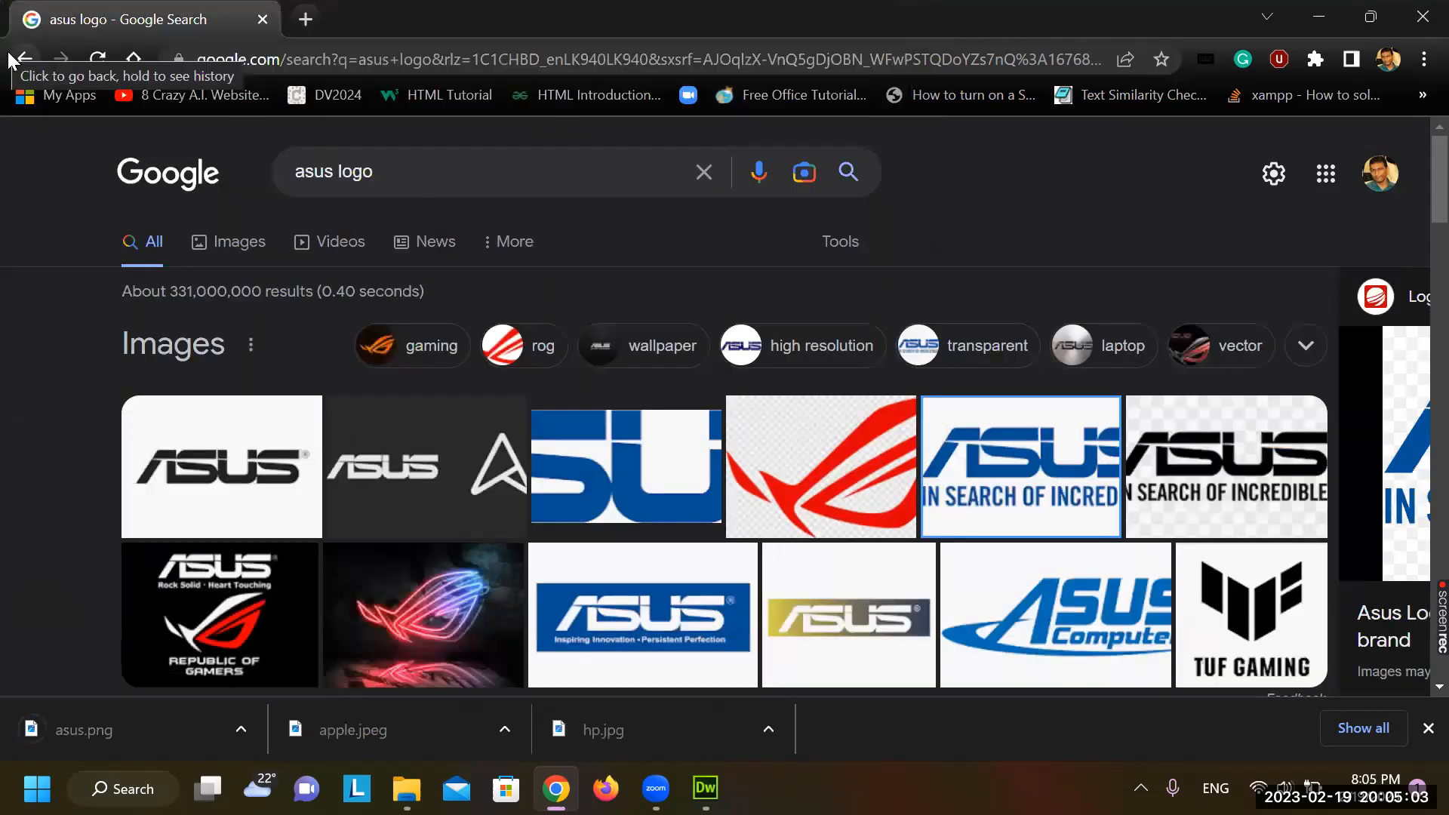
pyautogui.click(21, 54)
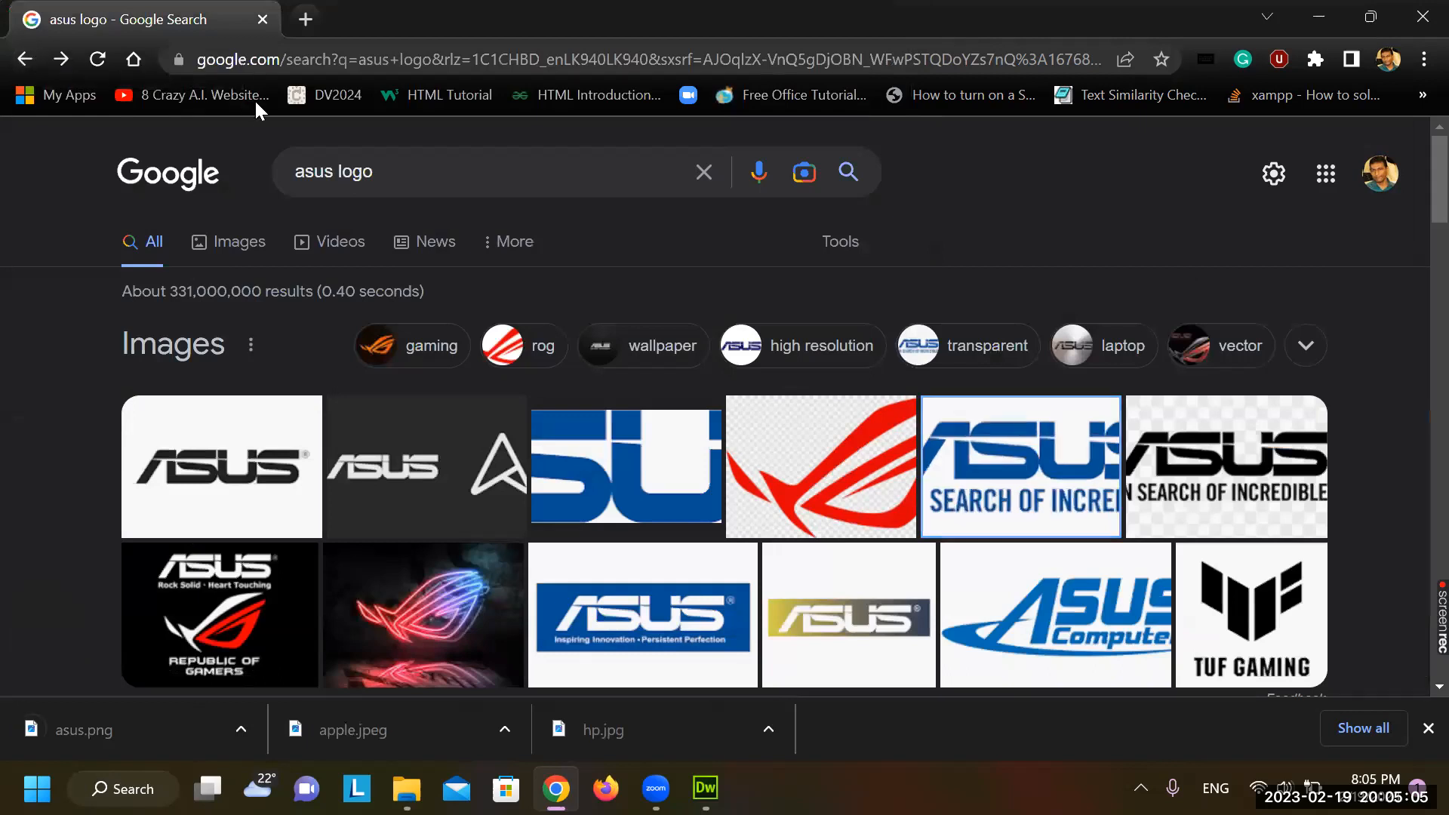
# Search 'dell logo' and save the circular Dell logo into DW website as dell
pyautogui.doubleClick(304, 174)
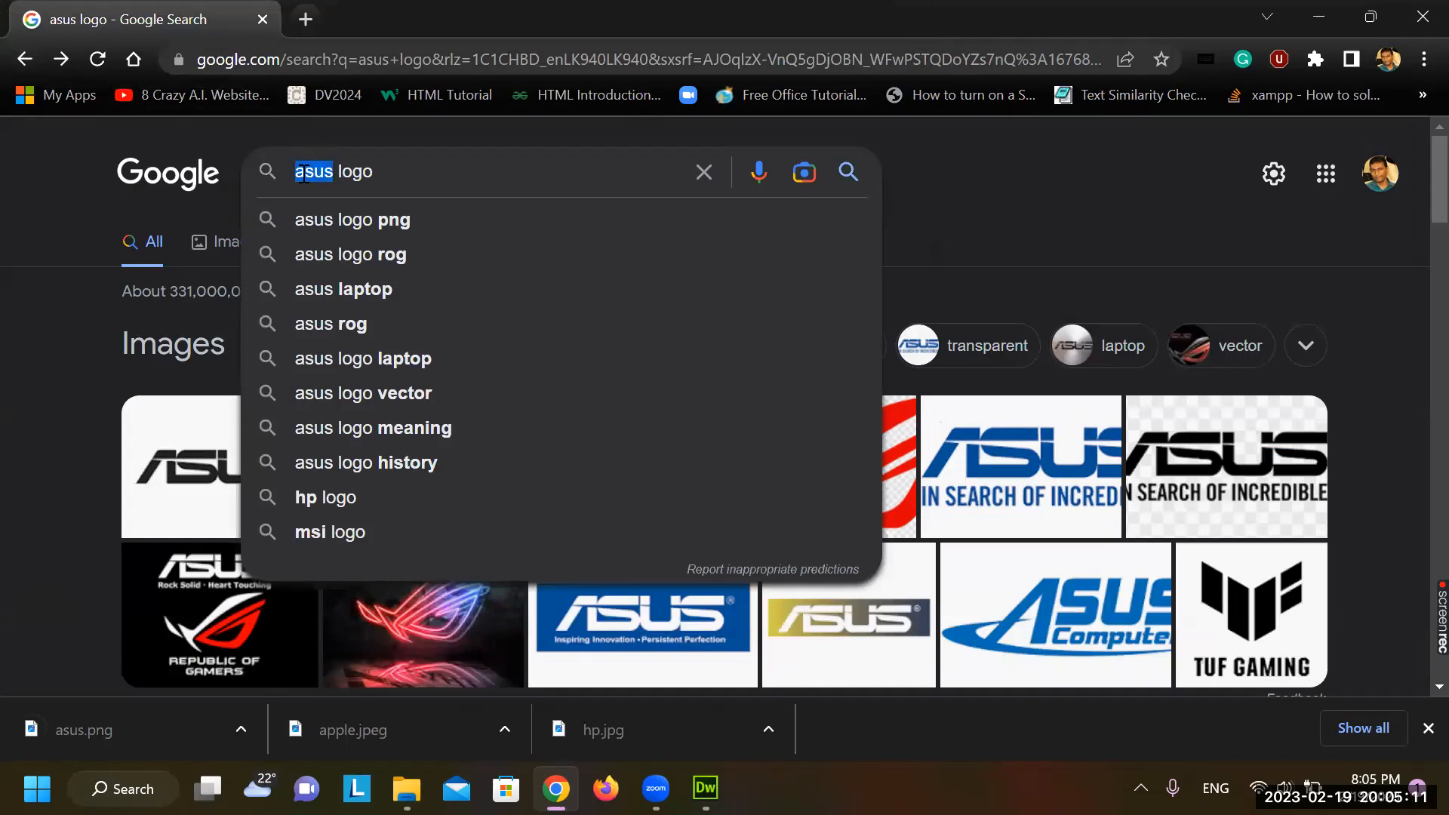
pyautogui.write('dell')
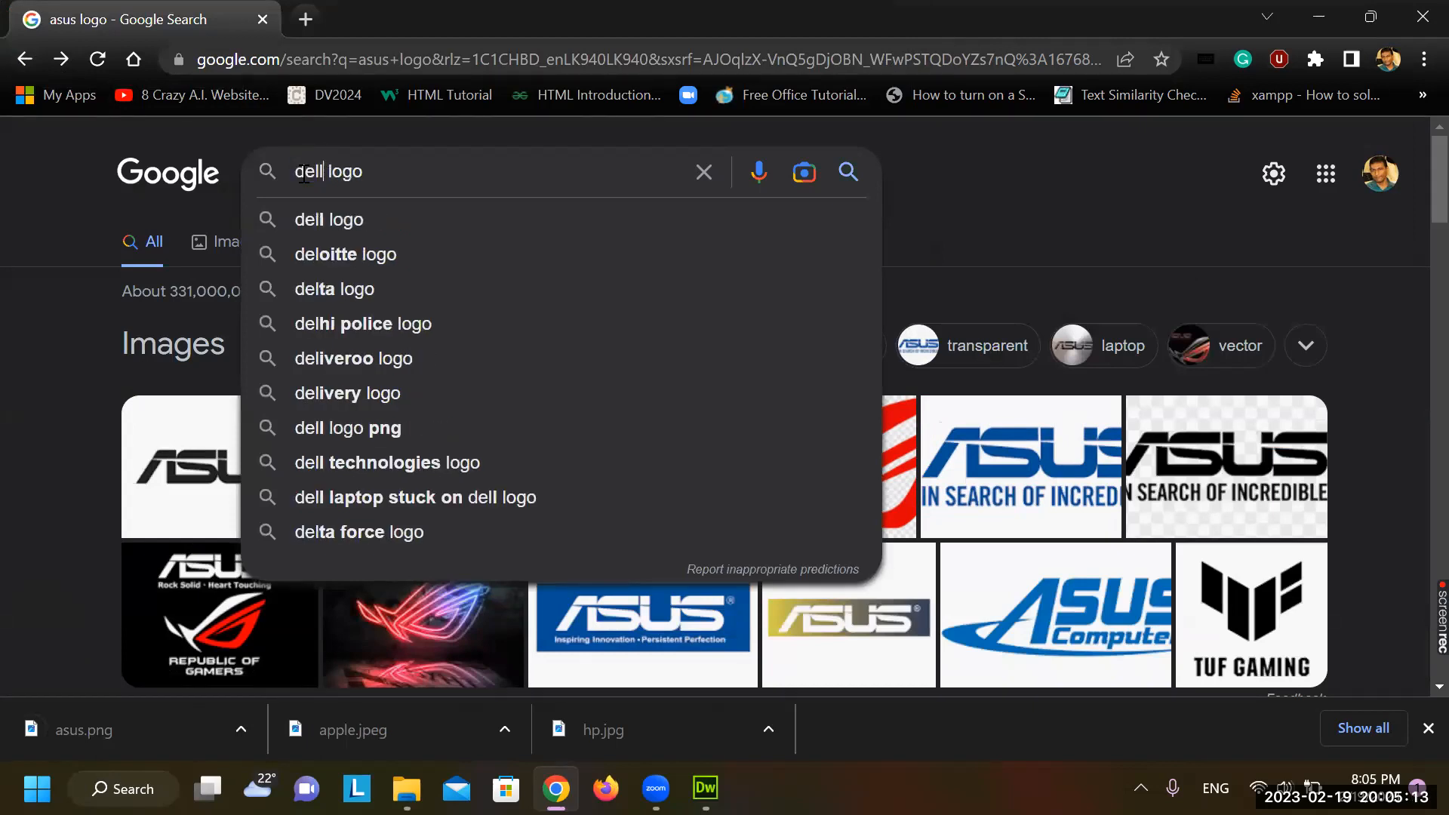
pyautogui.press('Return')
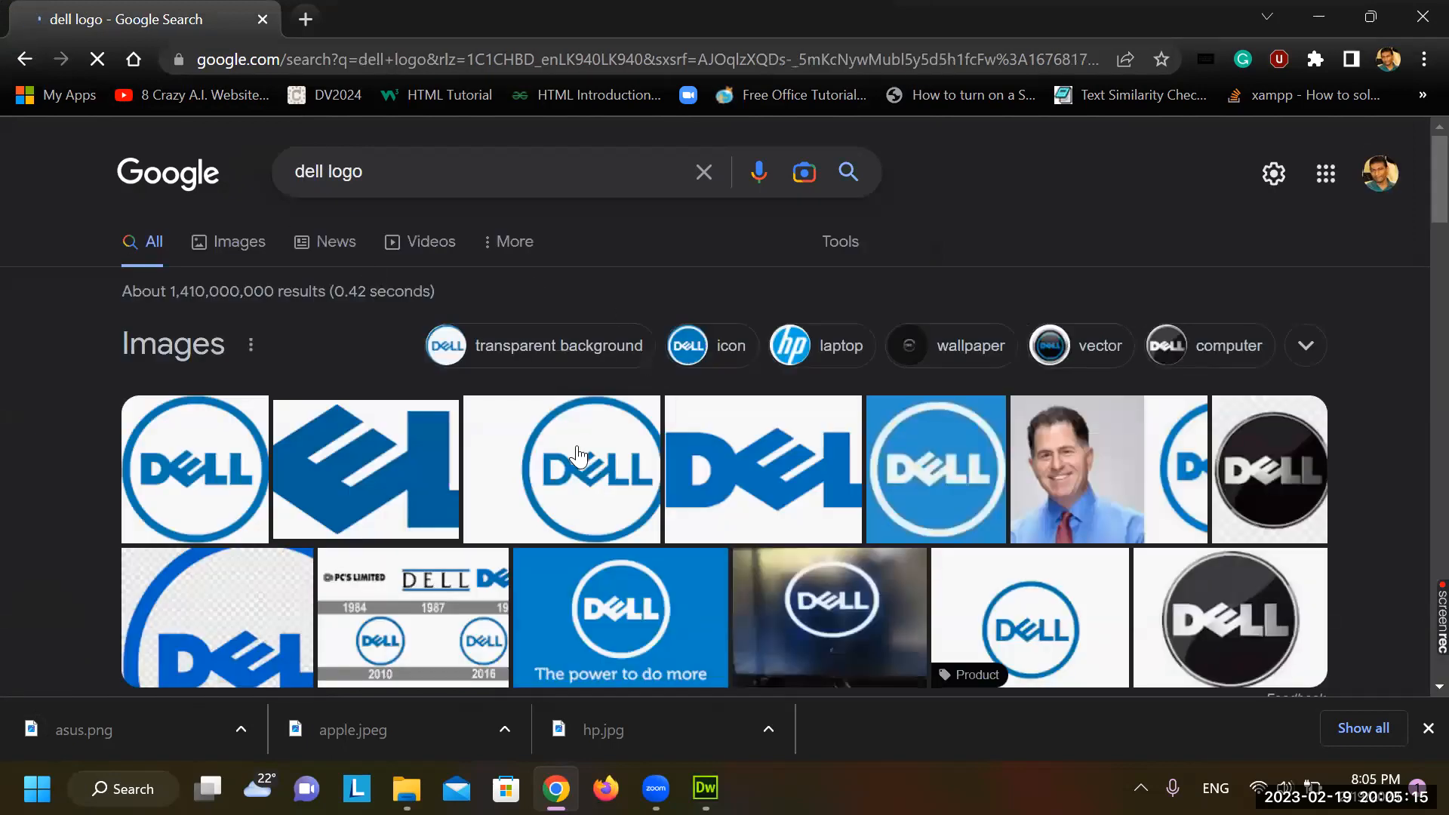
pyautogui.click(729, 496)
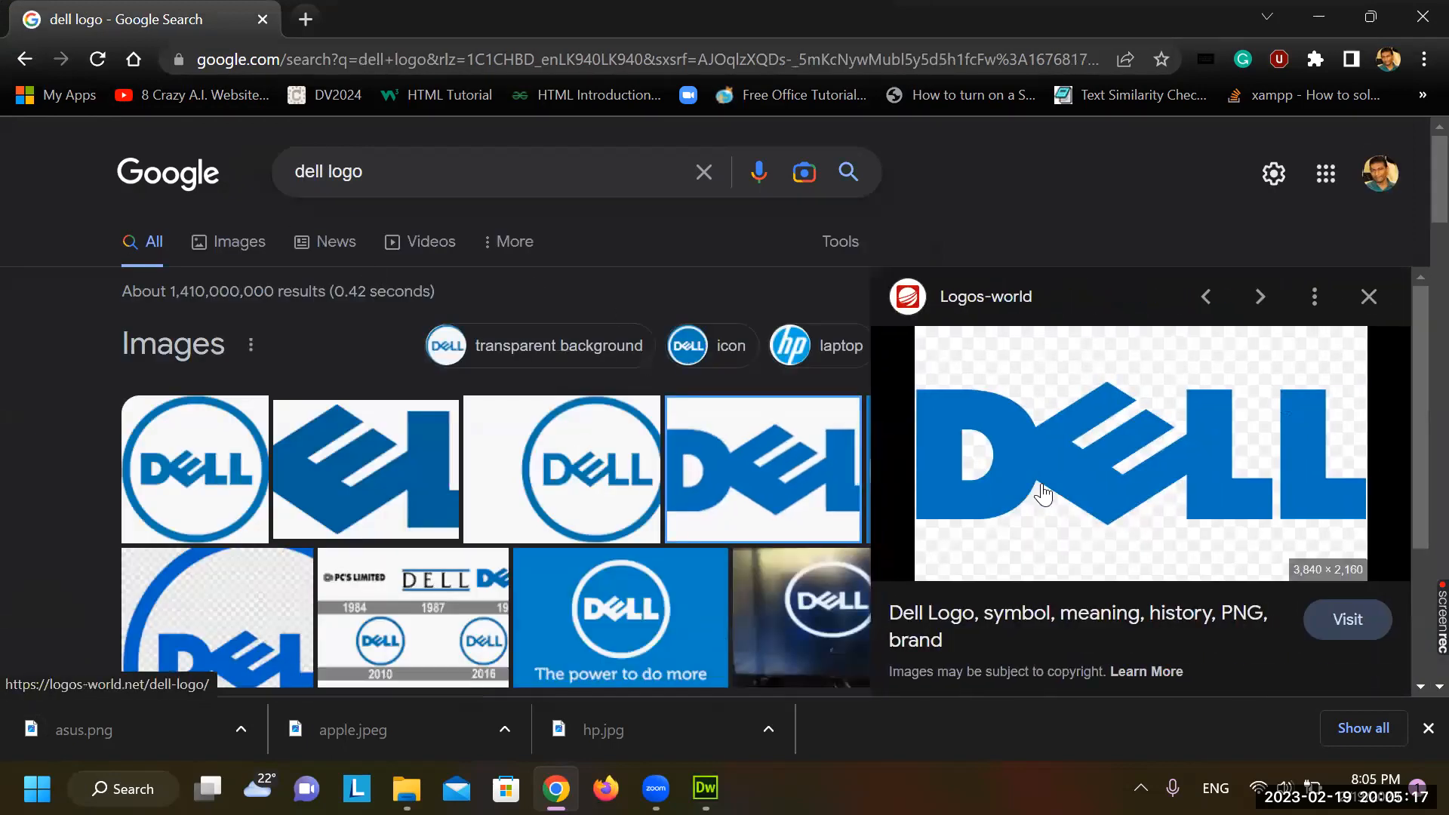
pyautogui.scroll(-3, 1104, 487)
pyautogui.press('Escape')
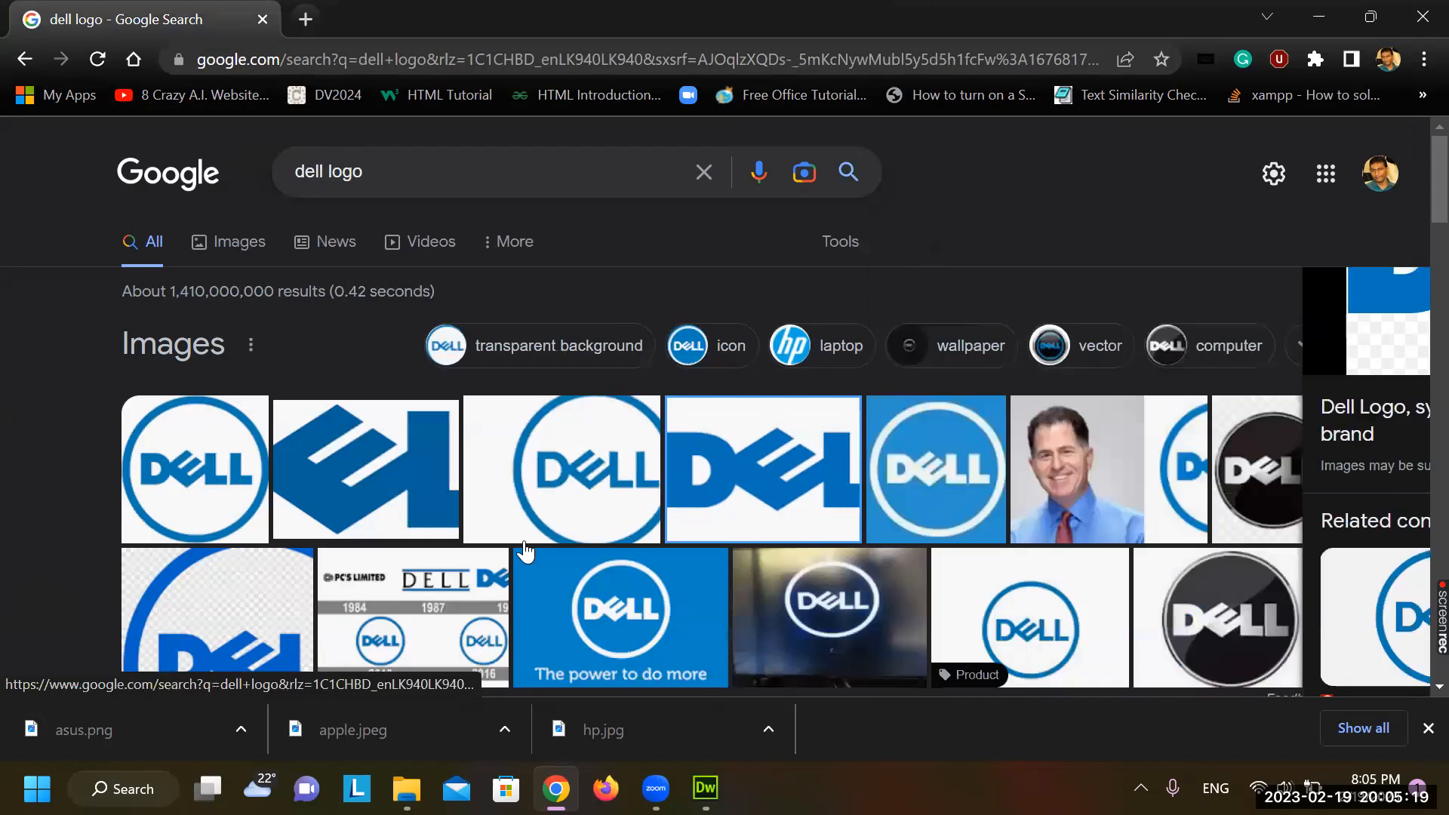
pyautogui.click(557, 496)
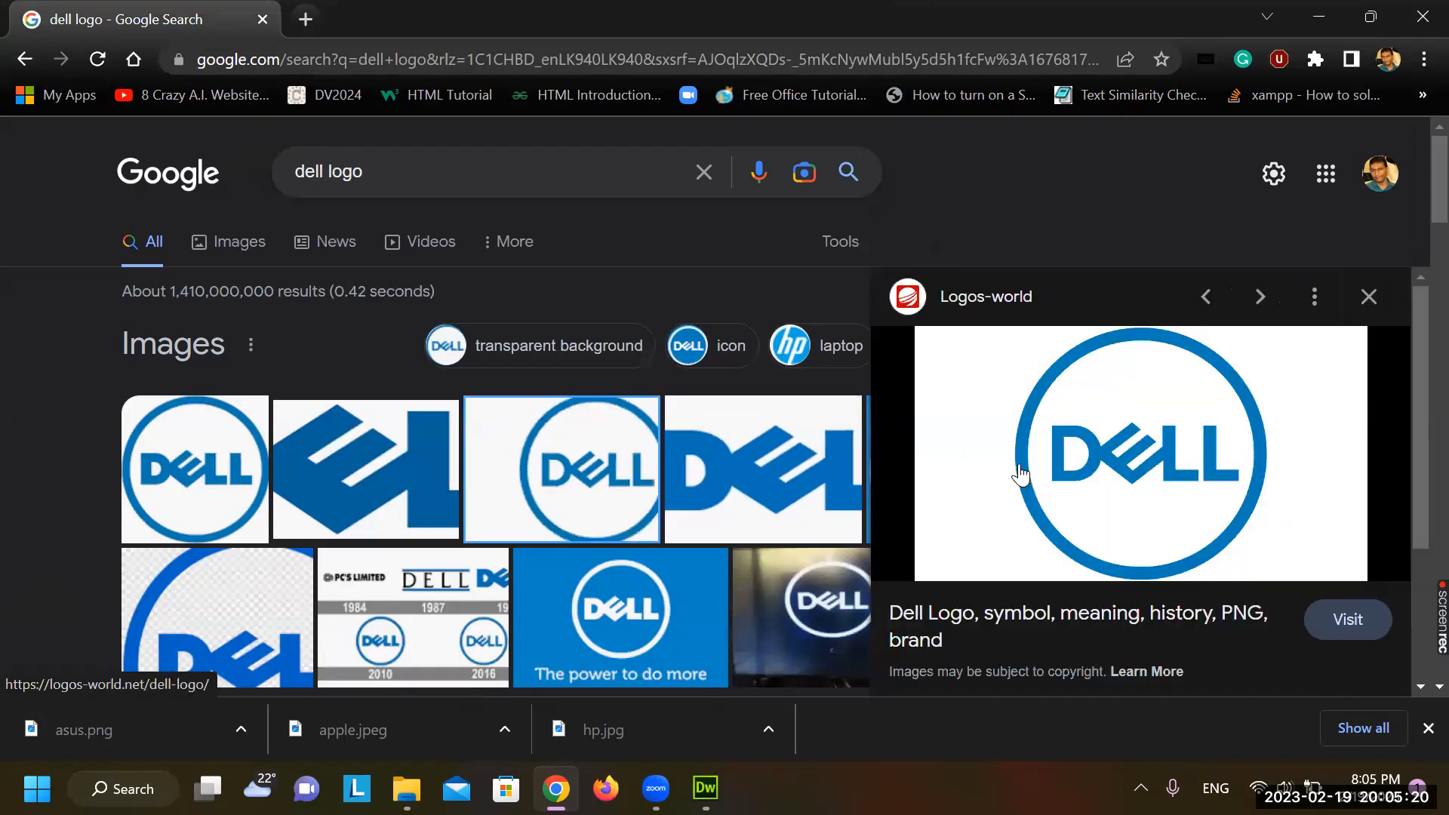
pyautogui.rightClick(1197, 428)
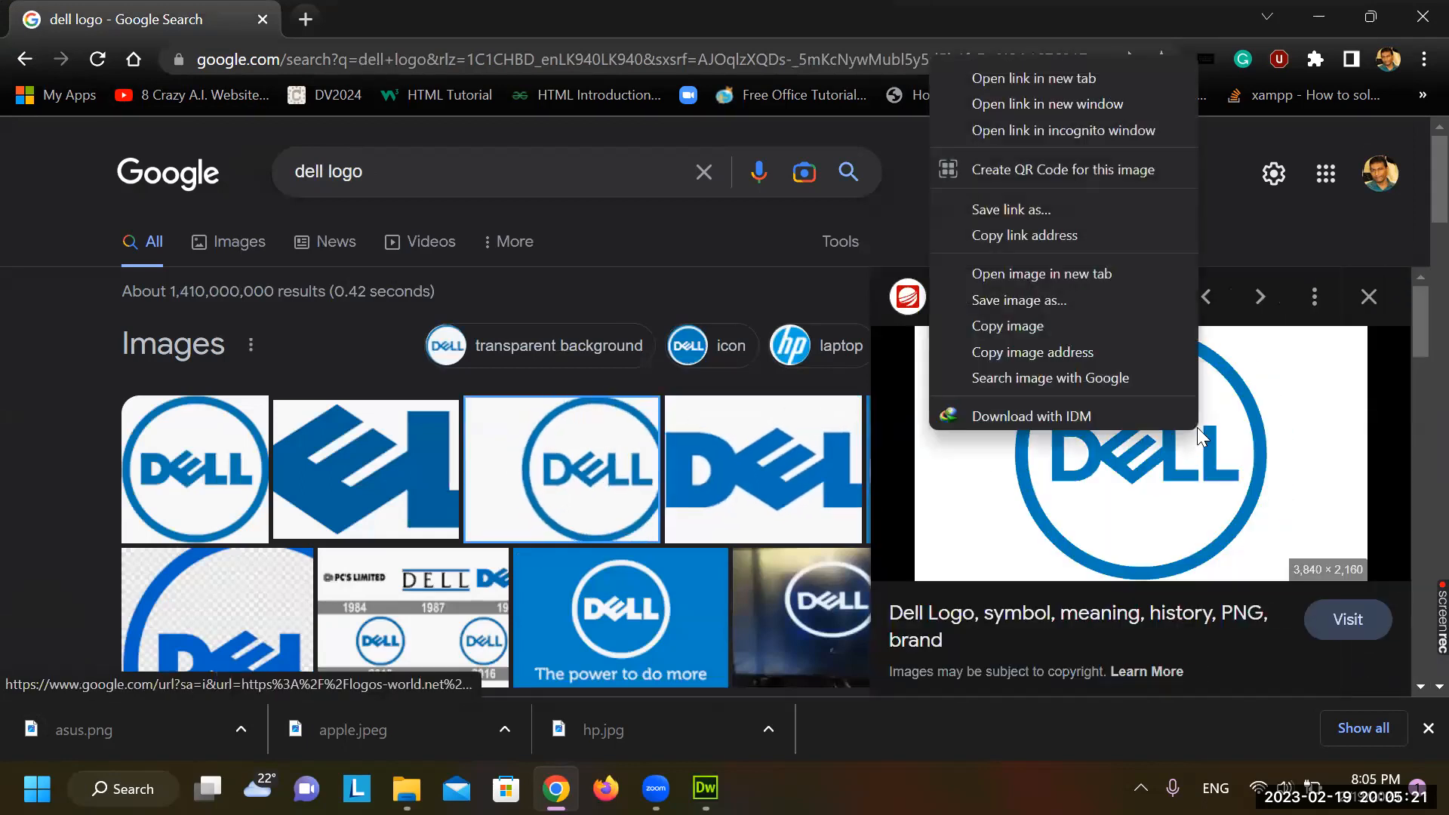
pyautogui.click(1041, 300)
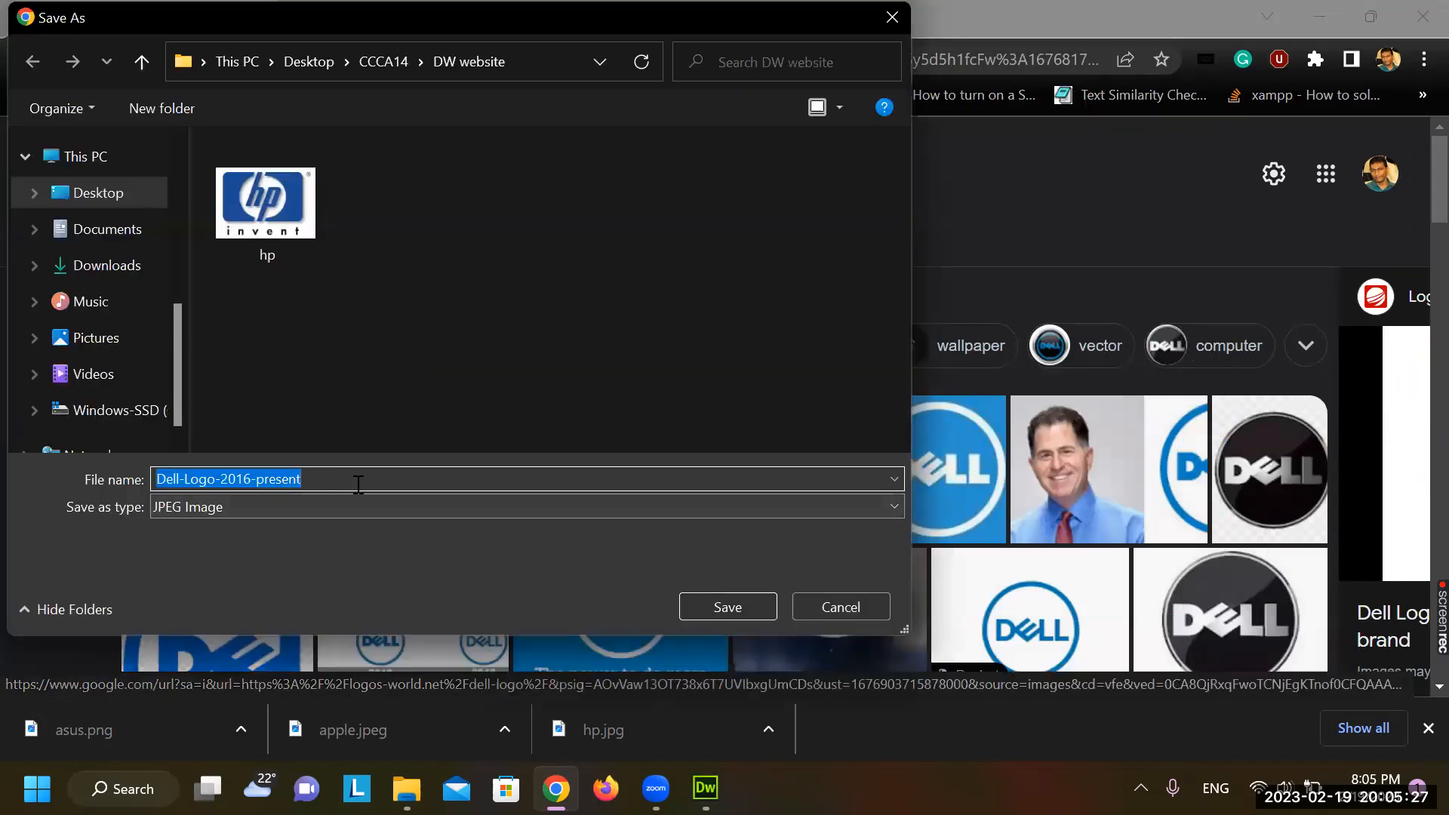
pyautogui.write('dell')
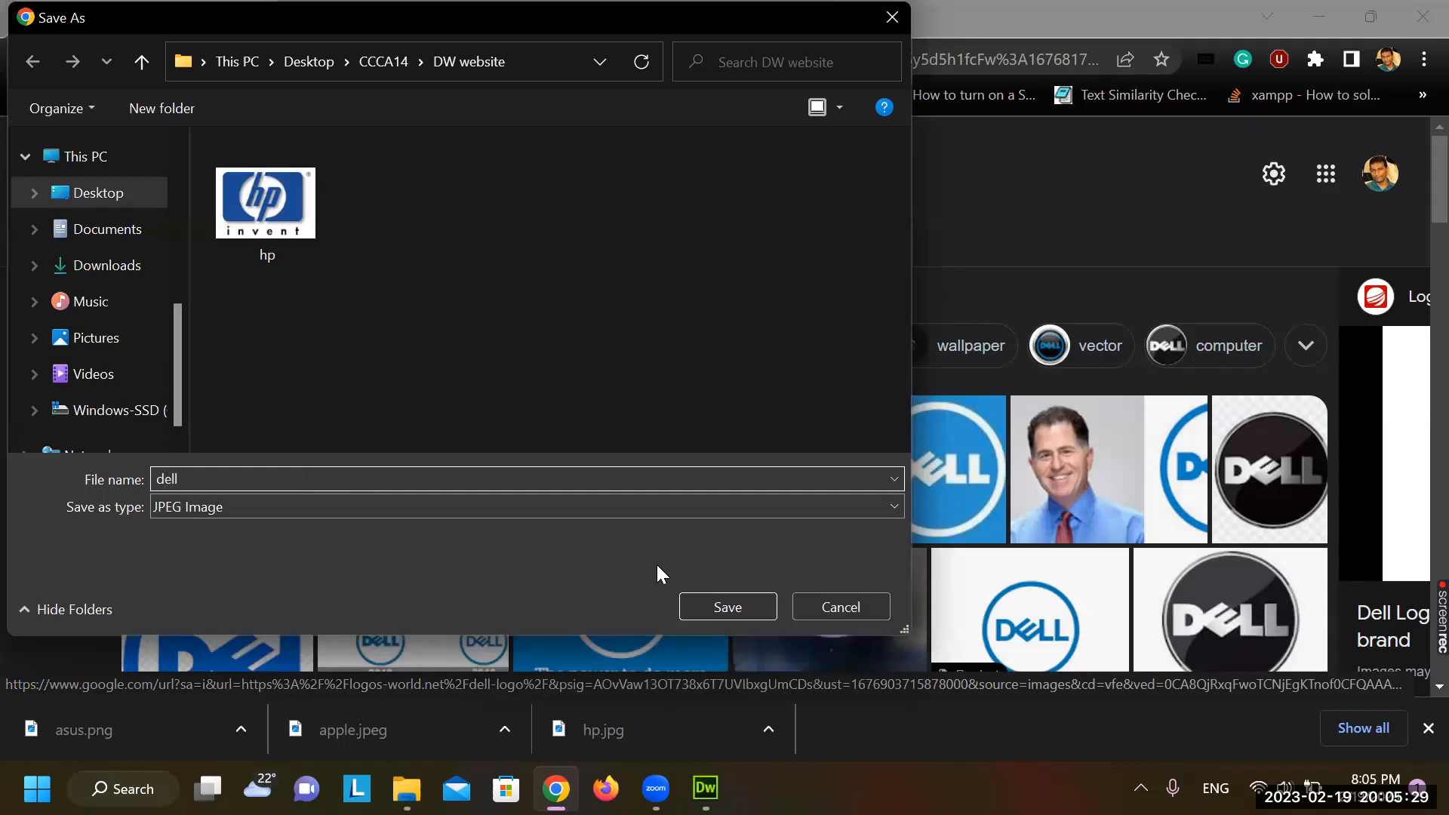
pyautogui.click(712, 596)
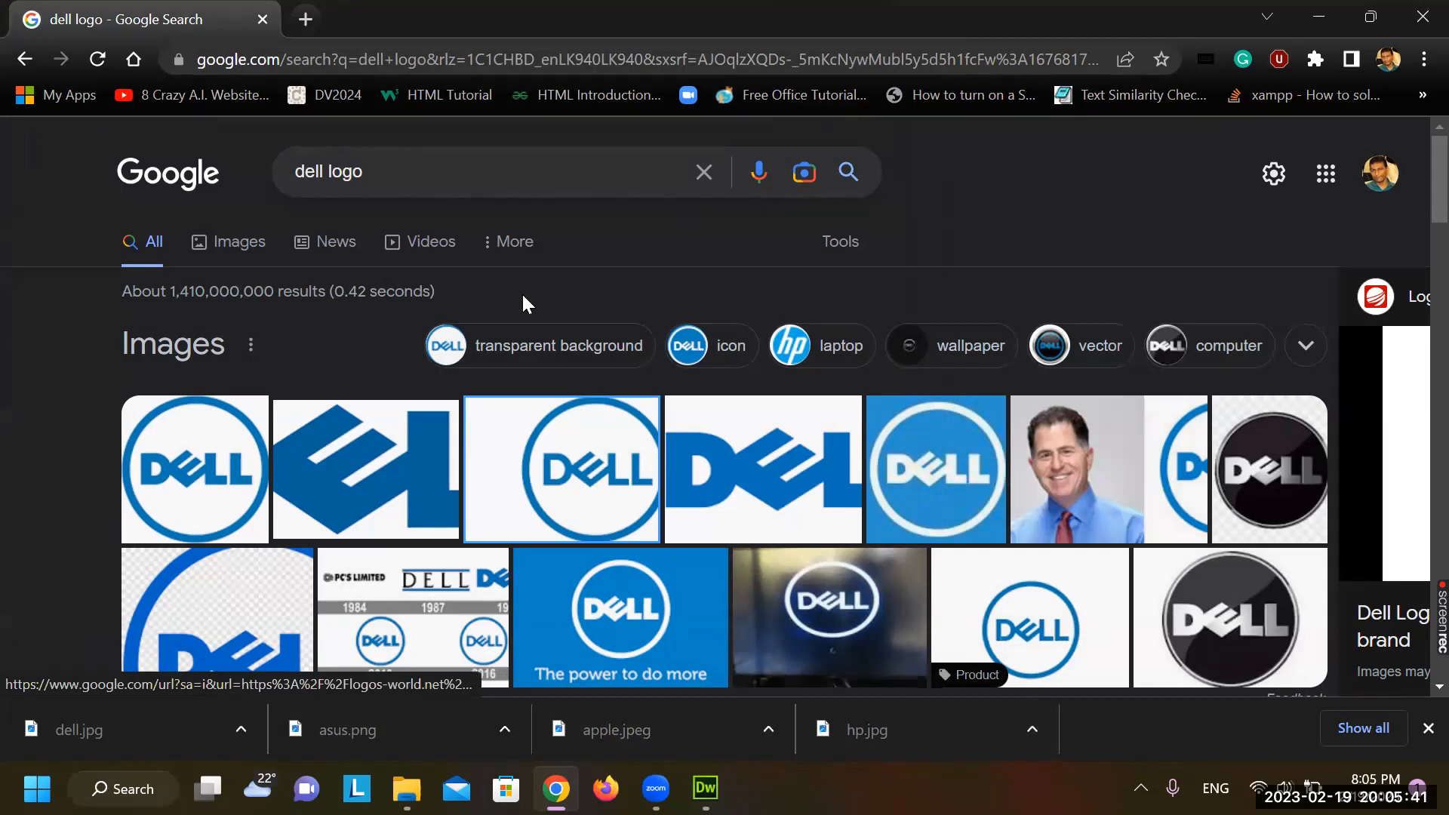
# In Dreamweaver, correct the heading typo so it reads 'Company Business'
pyautogui.hotkey('alt', 'Tab')
pyautogui.click(785, 309)
pyautogui.write('icta.lk"></a></p>')
pyautogui.click(738, 390)
# Insert hp.jpg into the empty paragraph below the brand-dealers sentence, without alt text
pyautogui.click(658, 439)
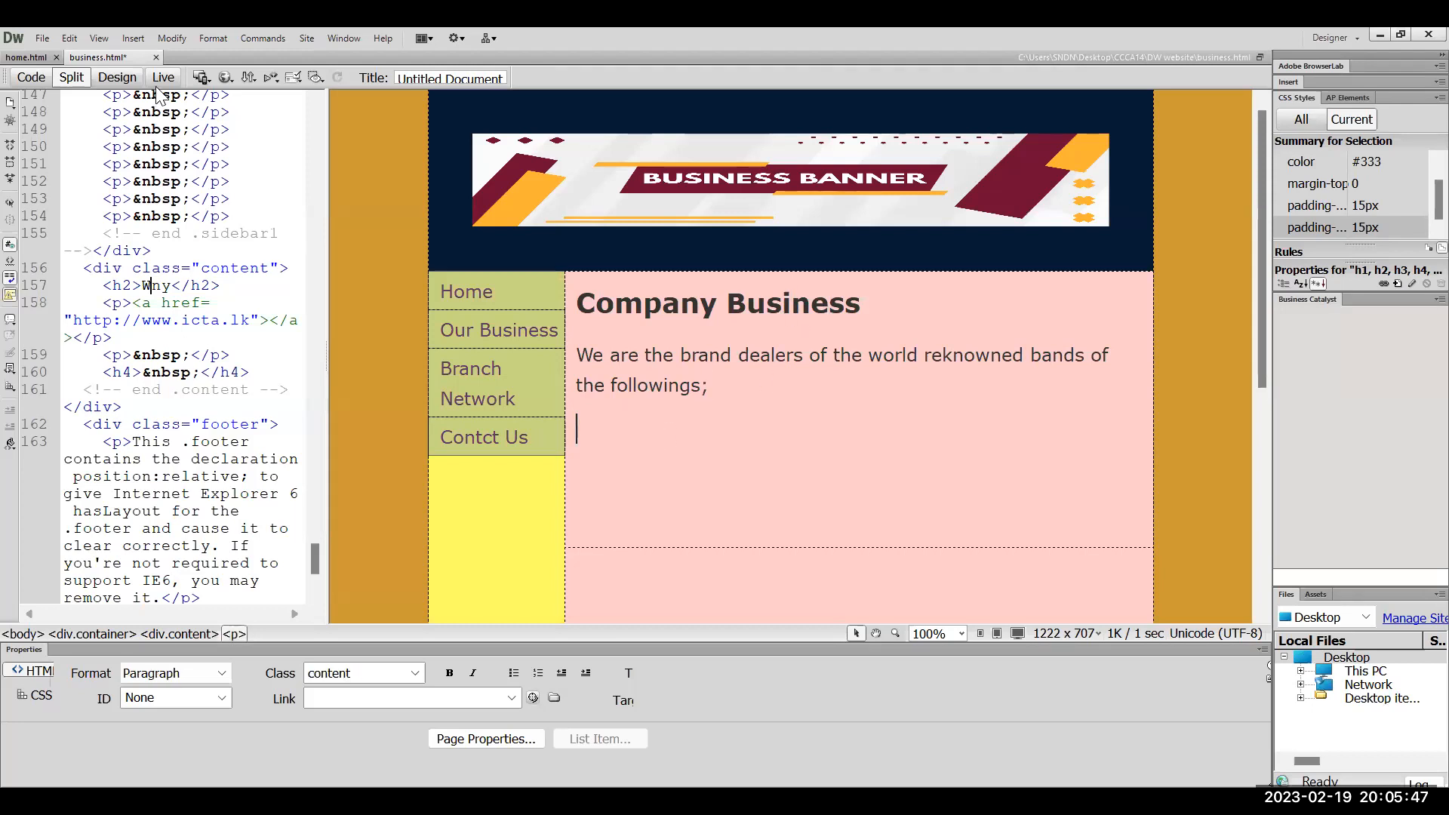
pyautogui.click(128, 39)
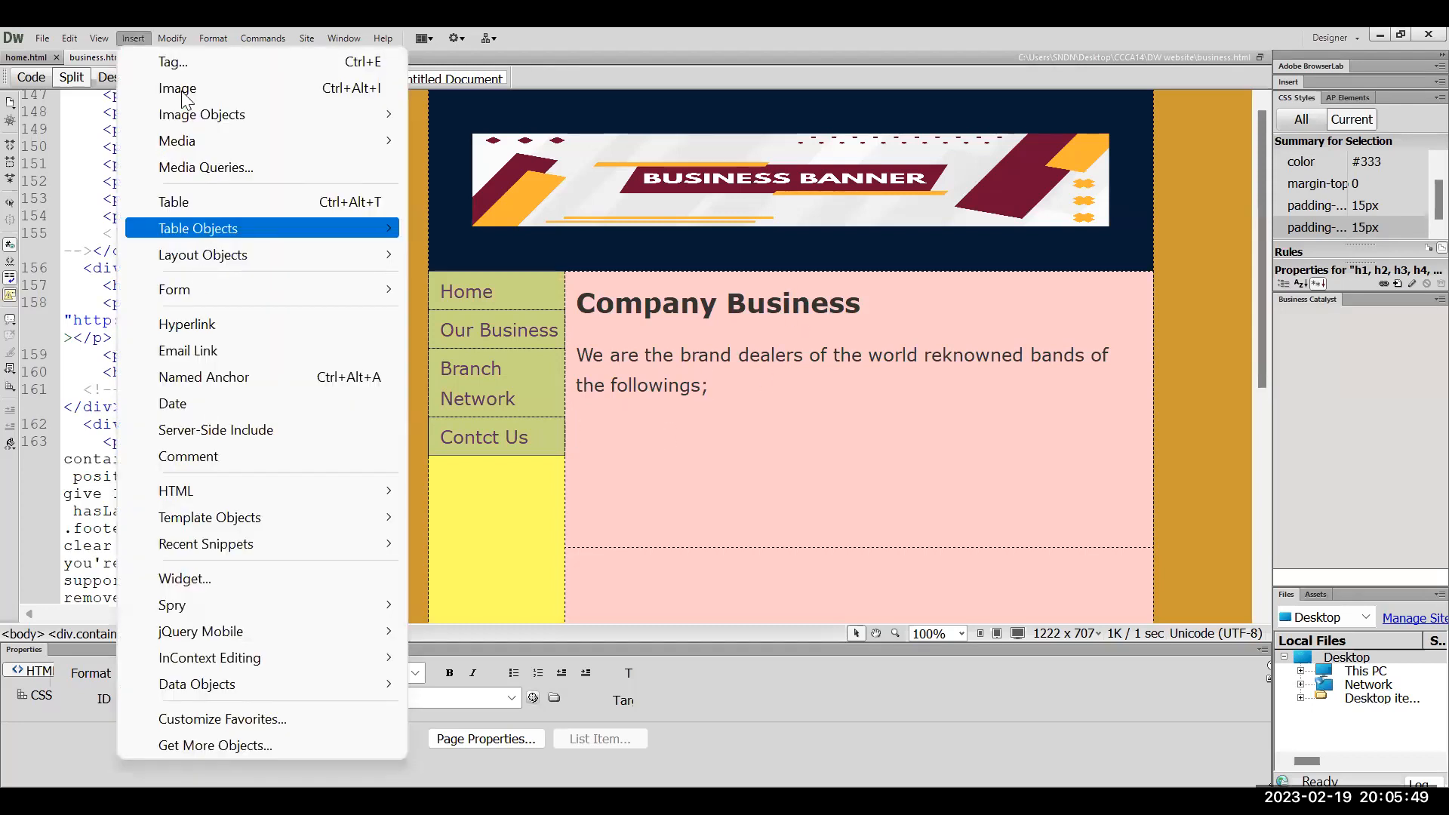
pyautogui.click(214, 88)
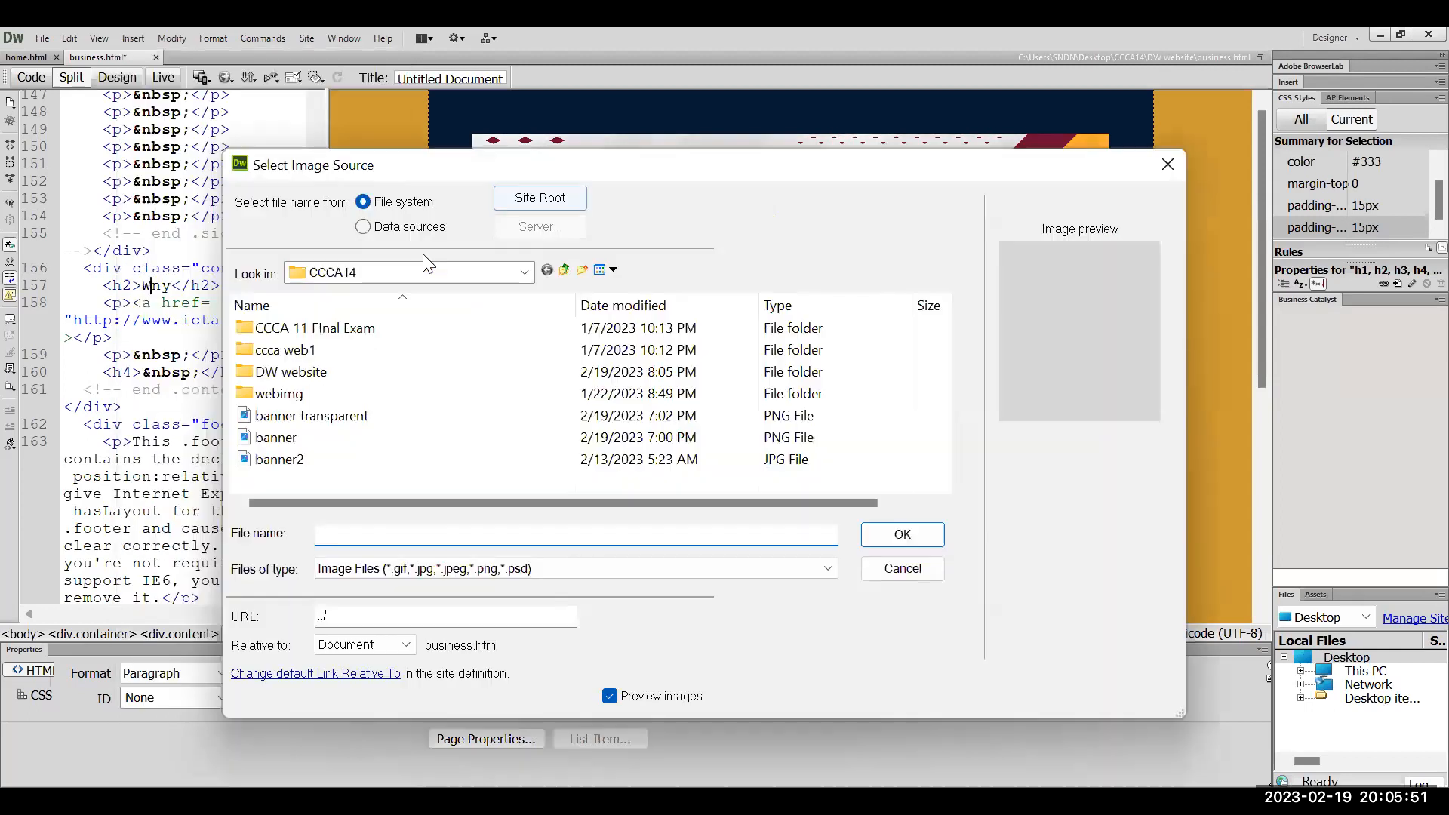
pyautogui.doubleClick(301, 370)
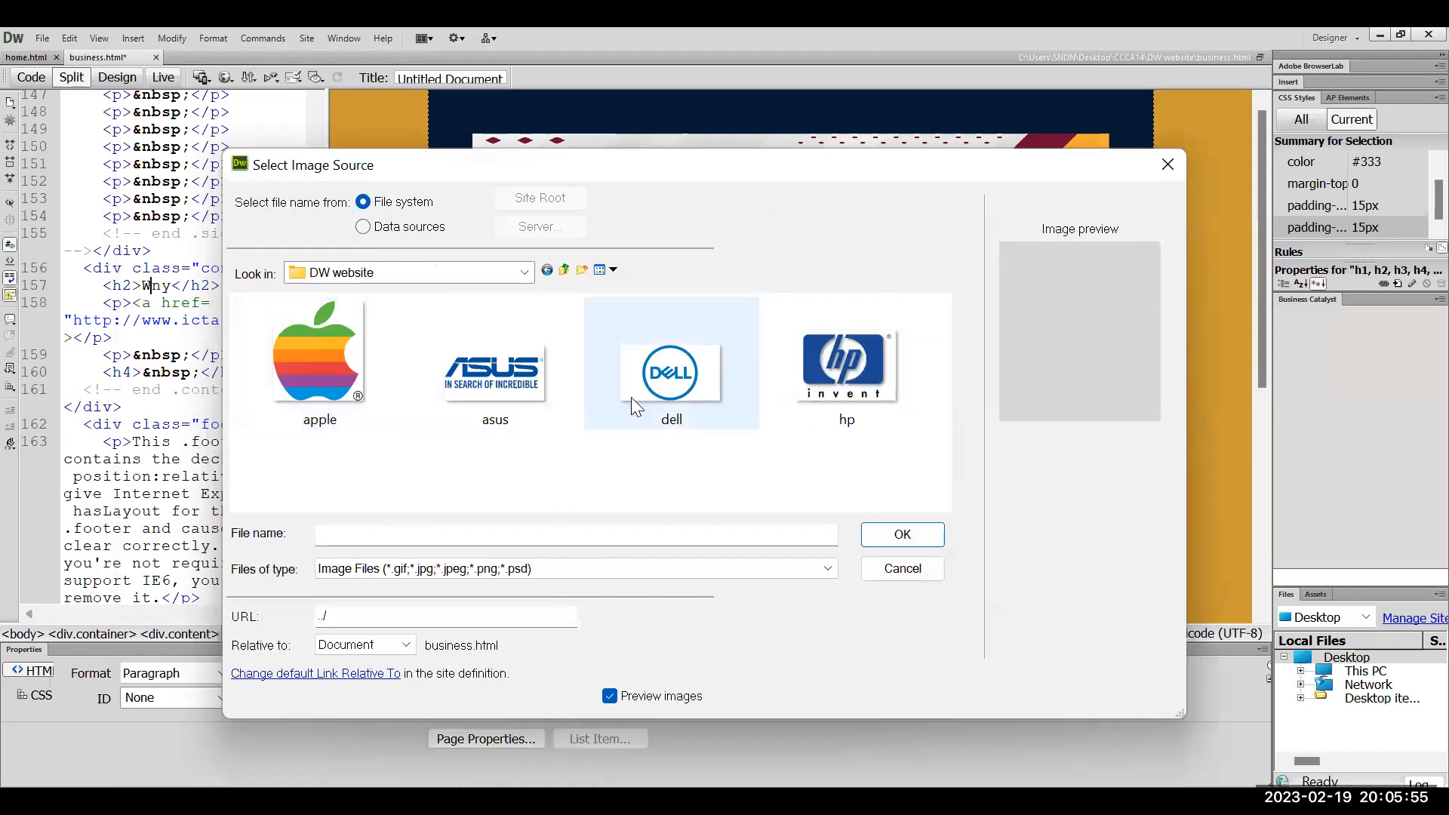
pyautogui.click(868, 374)
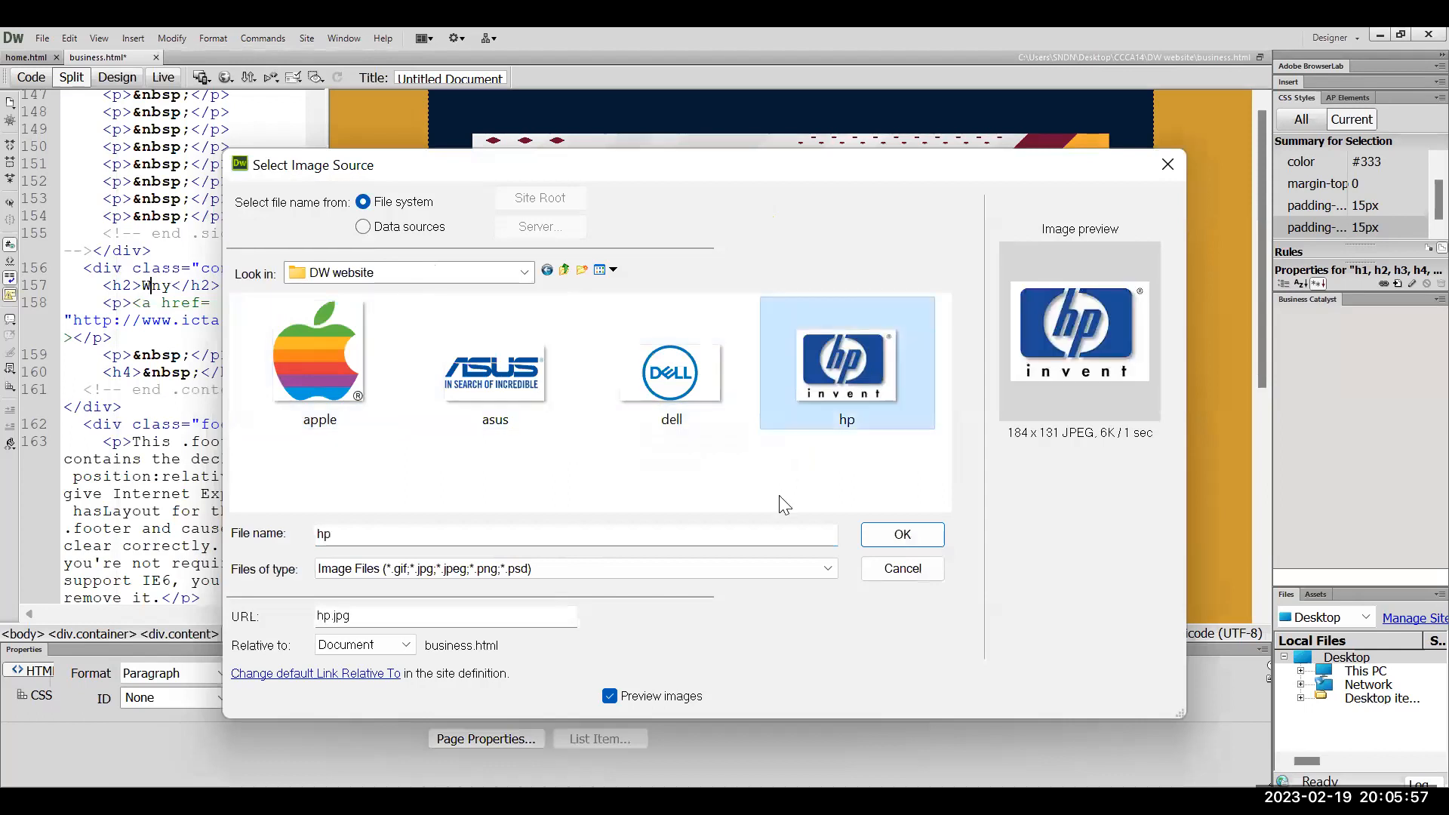
pyautogui.click(902, 533)
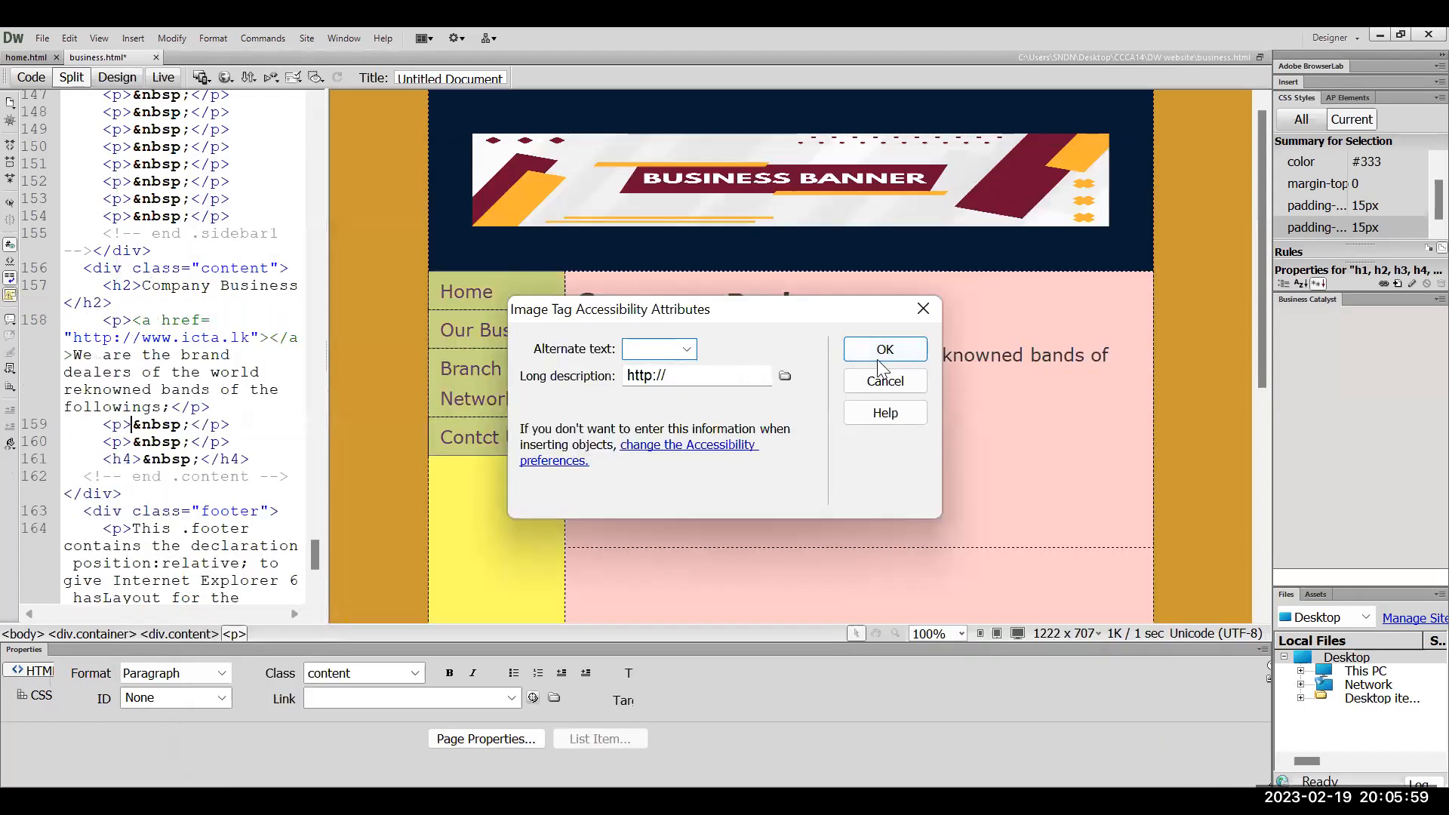
pyautogui.click(889, 358)
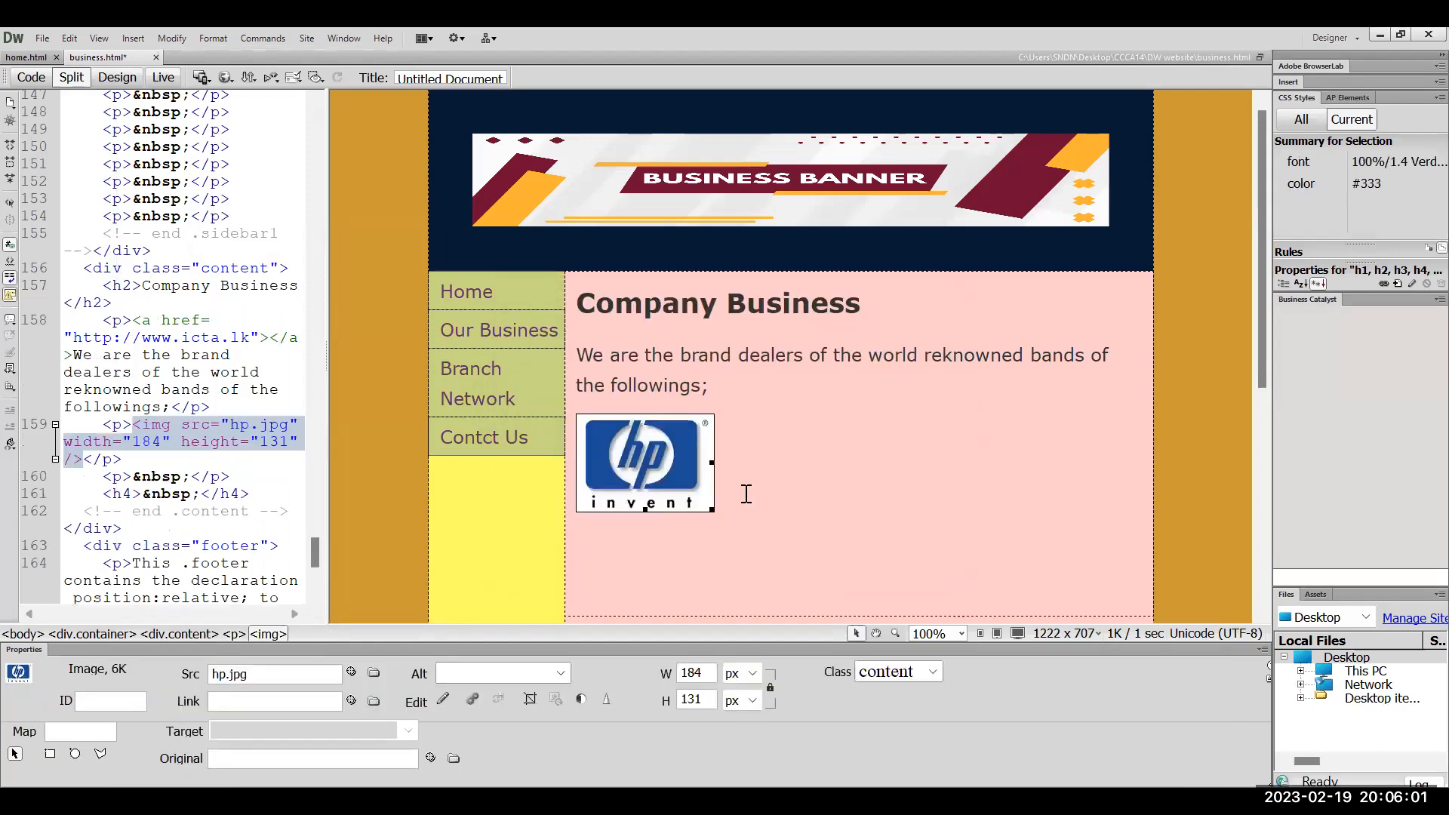
pyautogui.click(753, 495)
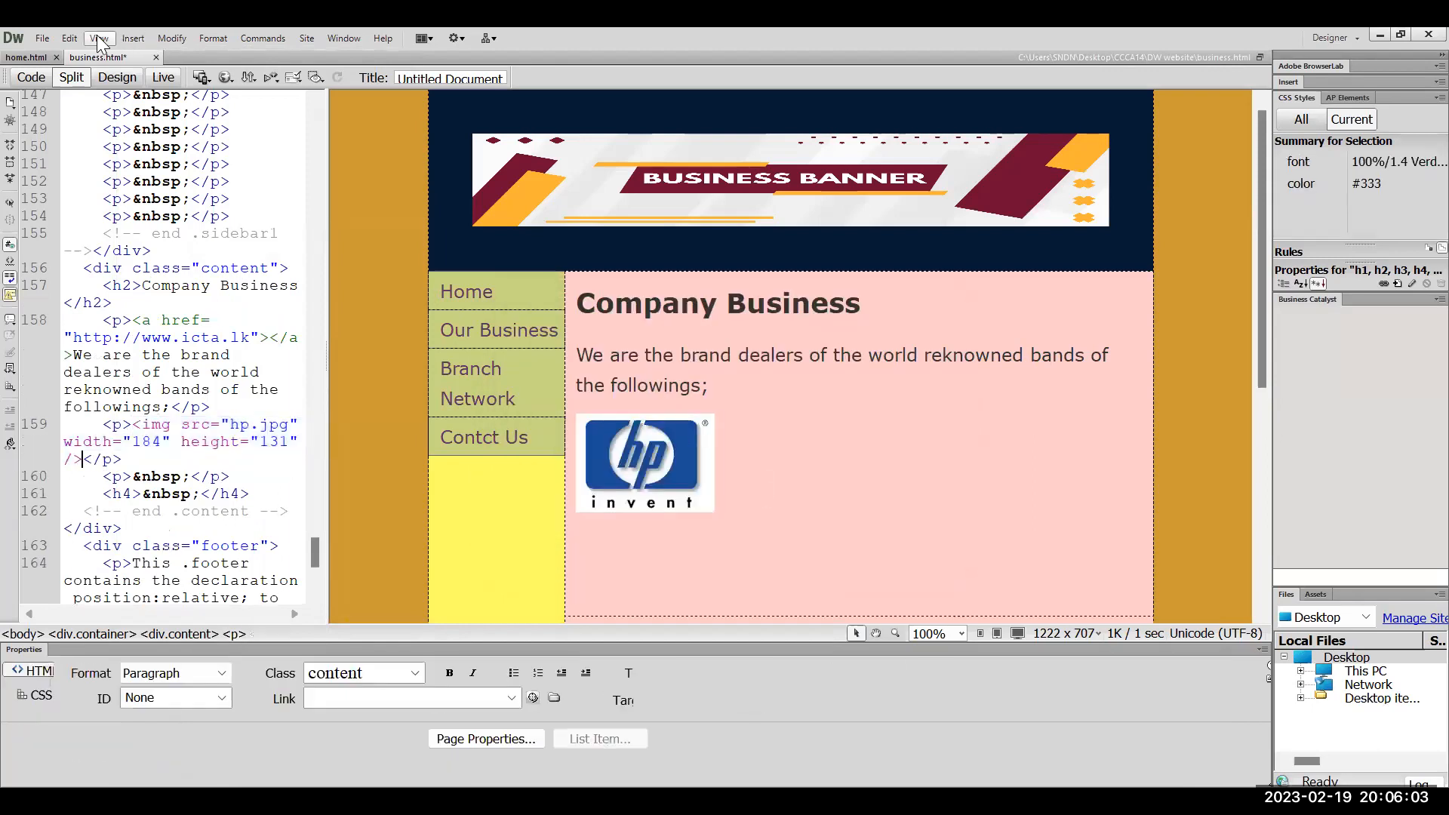
# Insert asus.png right after the HP logo, without alt text
pyautogui.click(133, 37)
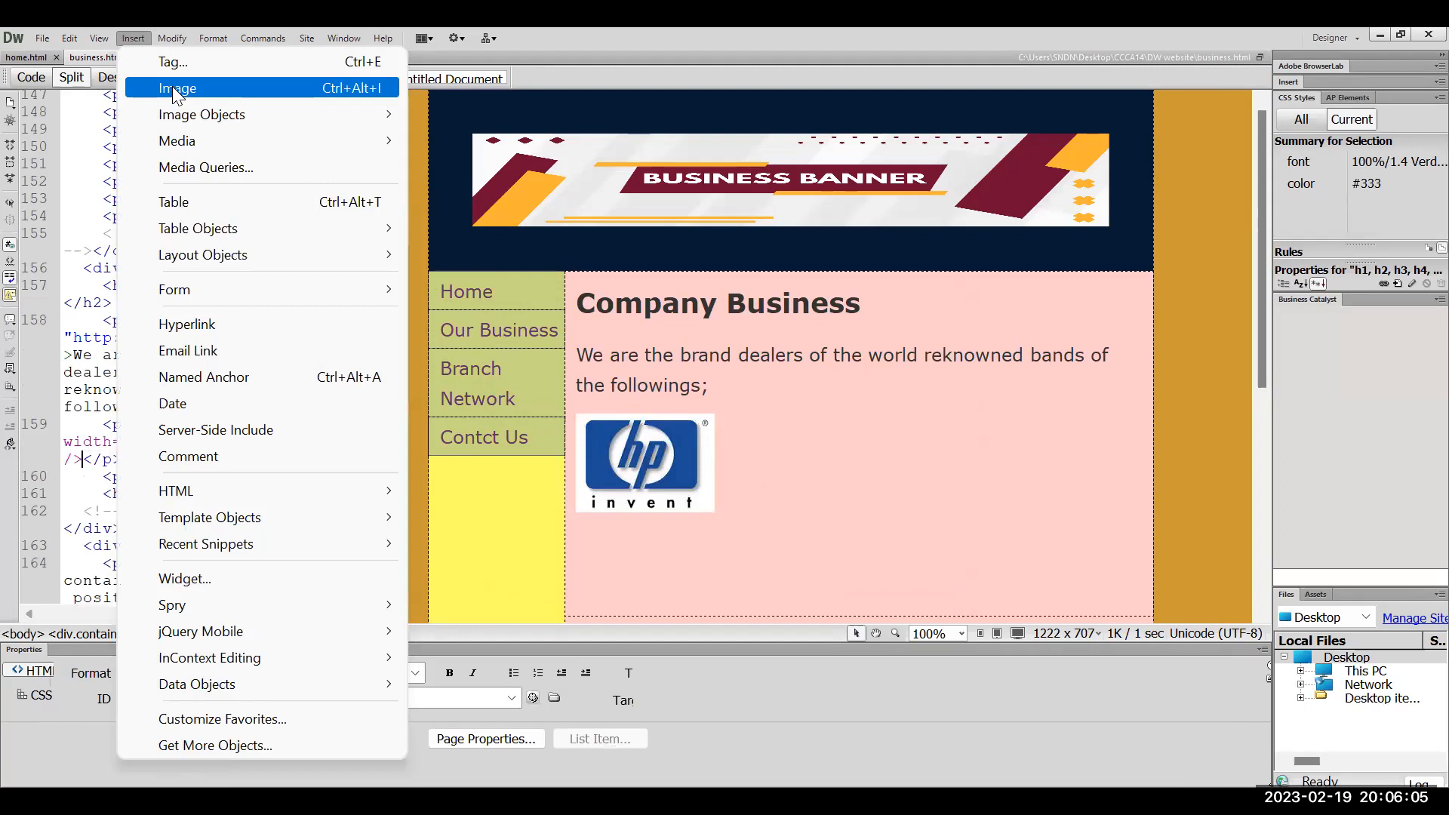
pyautogui.click(177, 90)
pyautogui.click(470, 373)
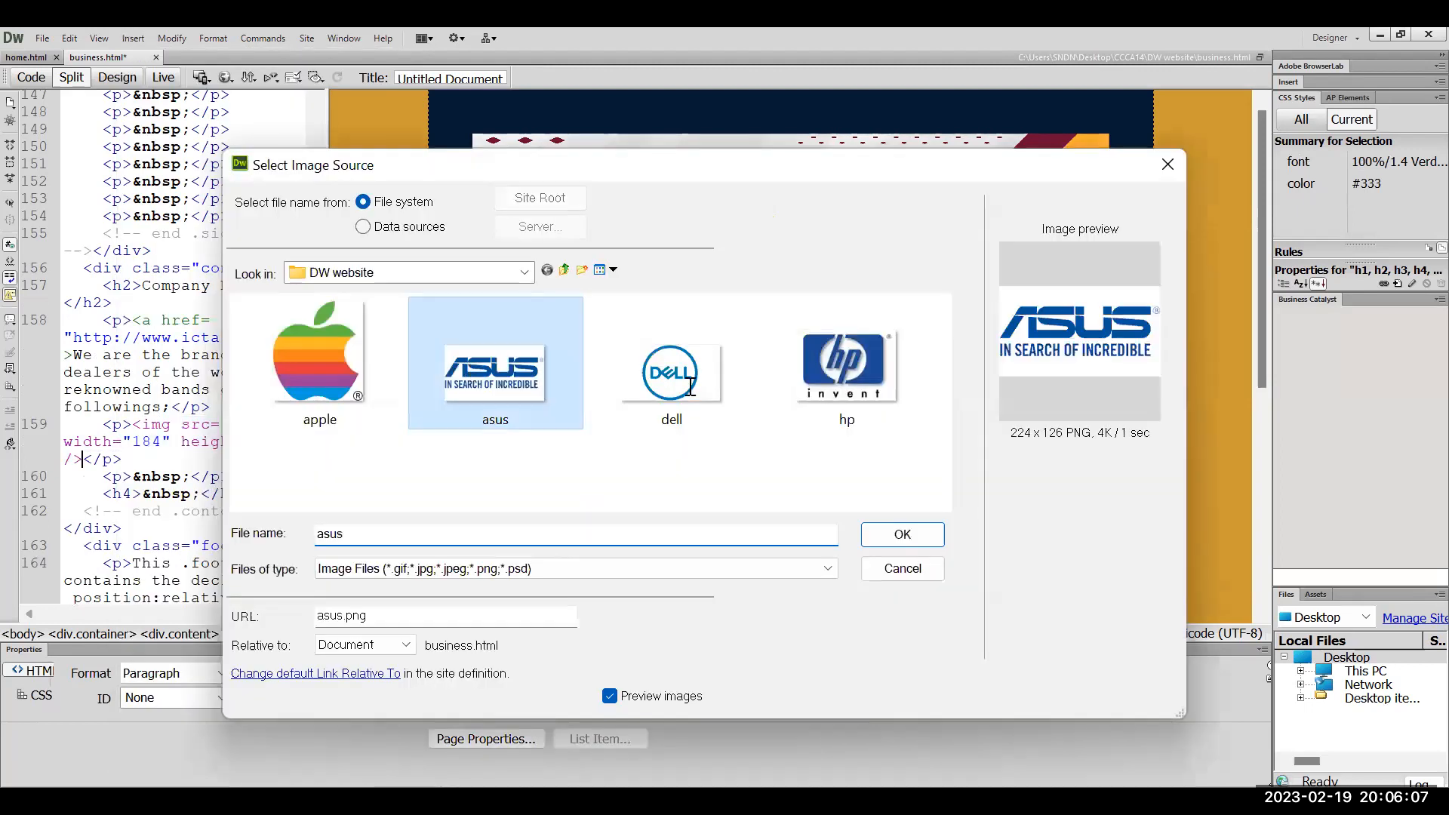
pyautogui.press('Return')
pyautogui.click(915, 349)
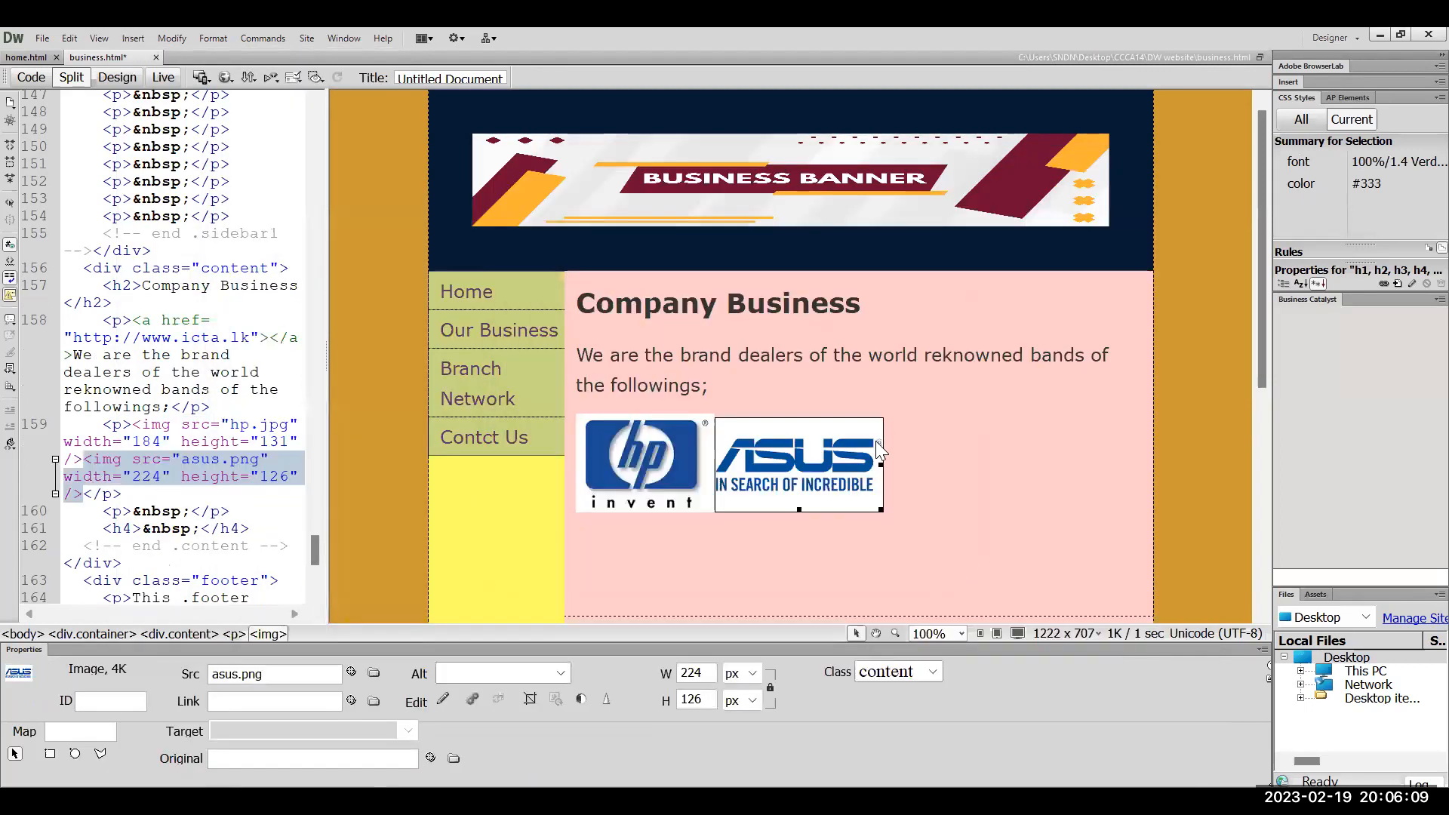
# Insert dell.jpg beside the ASUS logo, without alt text
pyautogui.click(132, 39)
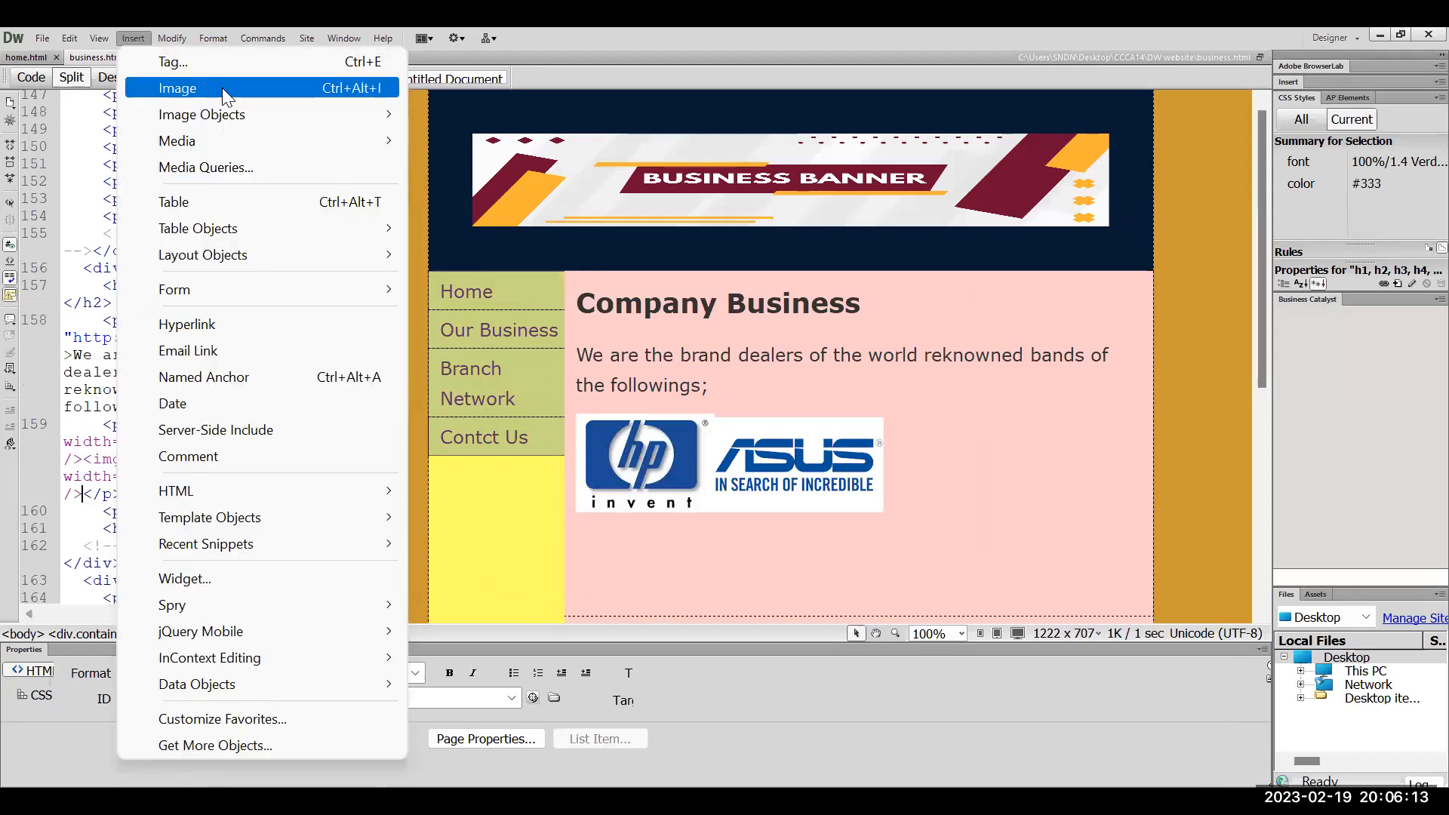
pyautogui.click(222, 87)
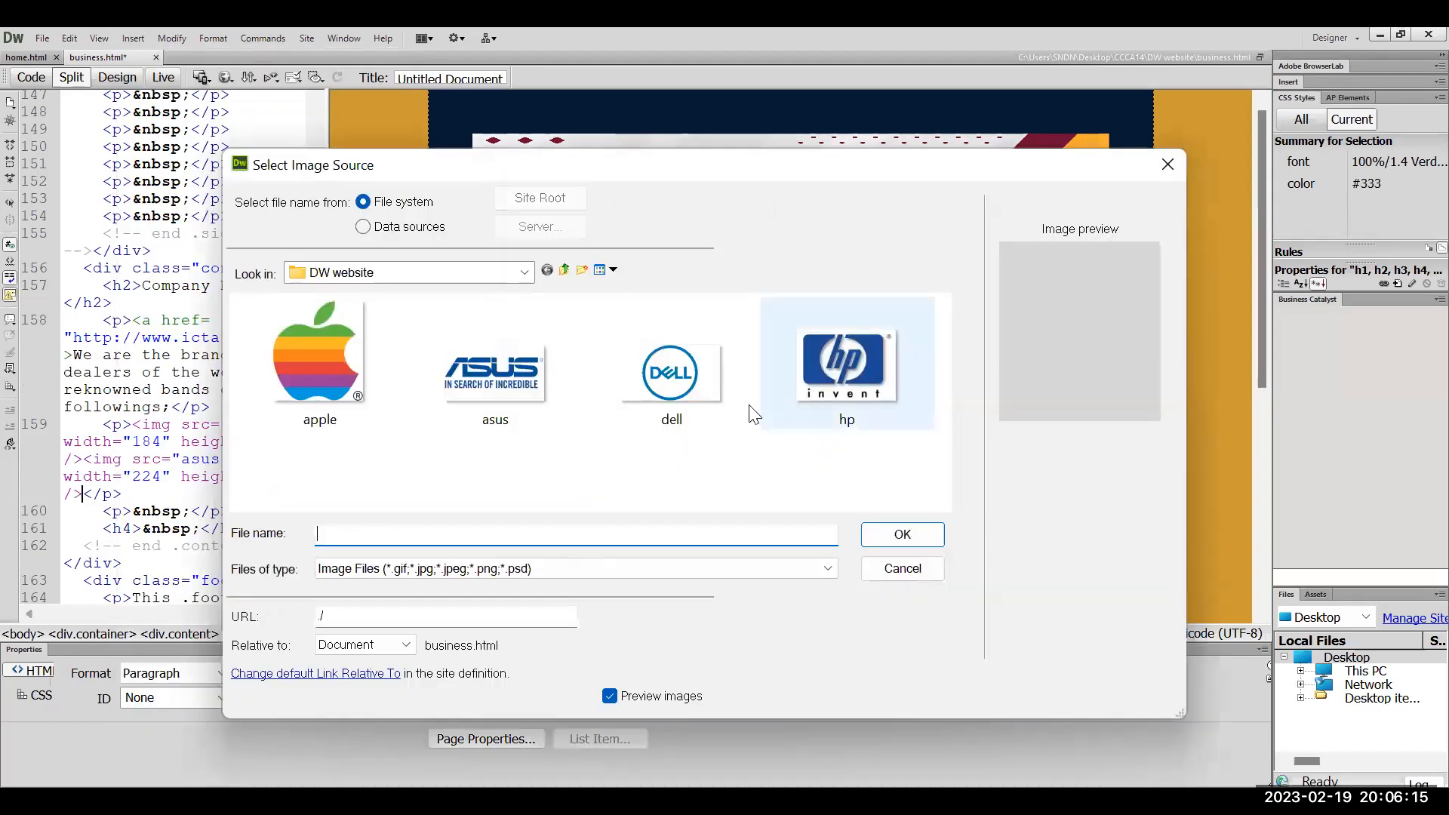
pyautogui.click(692, 406)
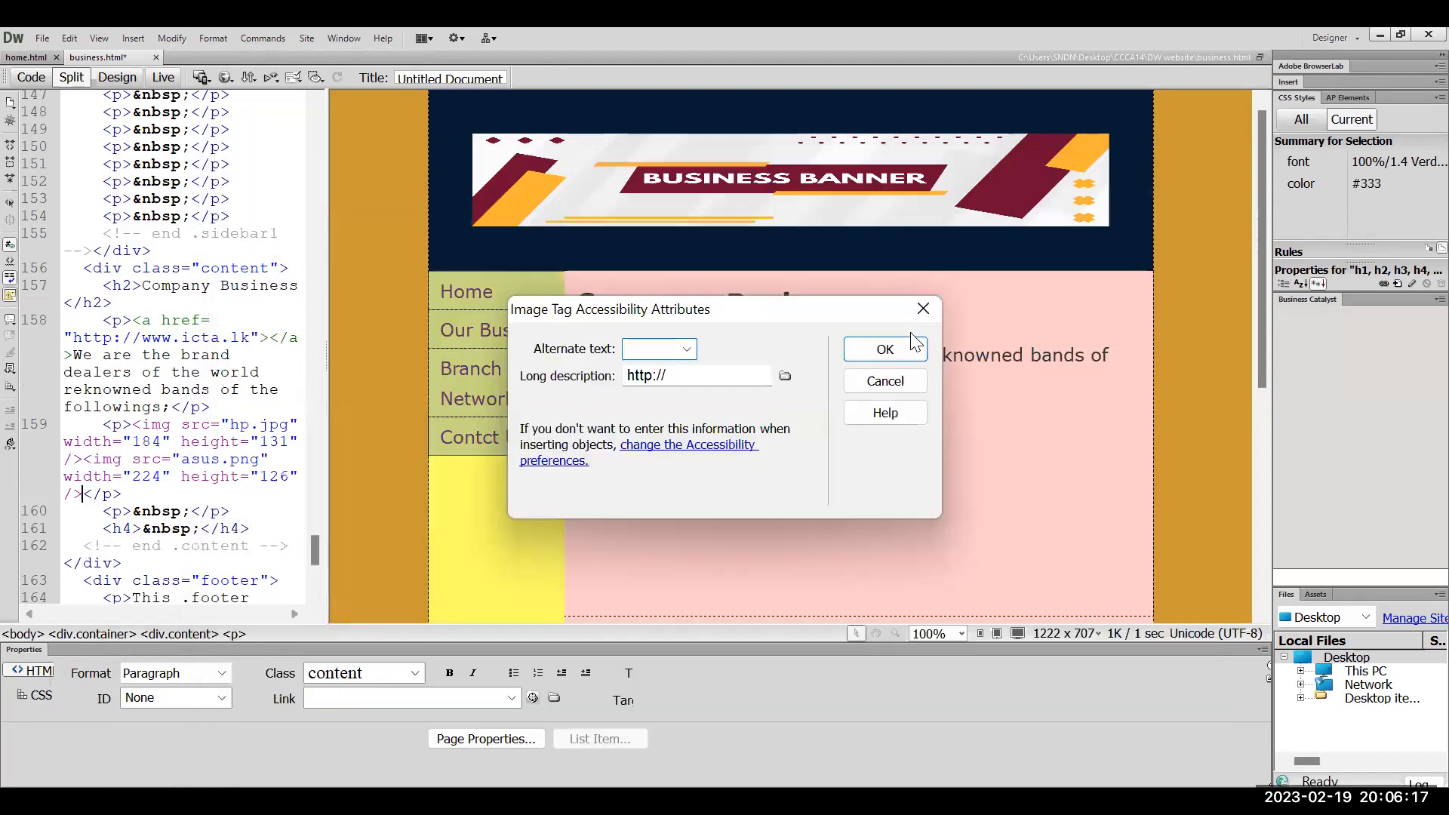
pyautogui.click(903, 534)
pyautogui.click(896, 354)
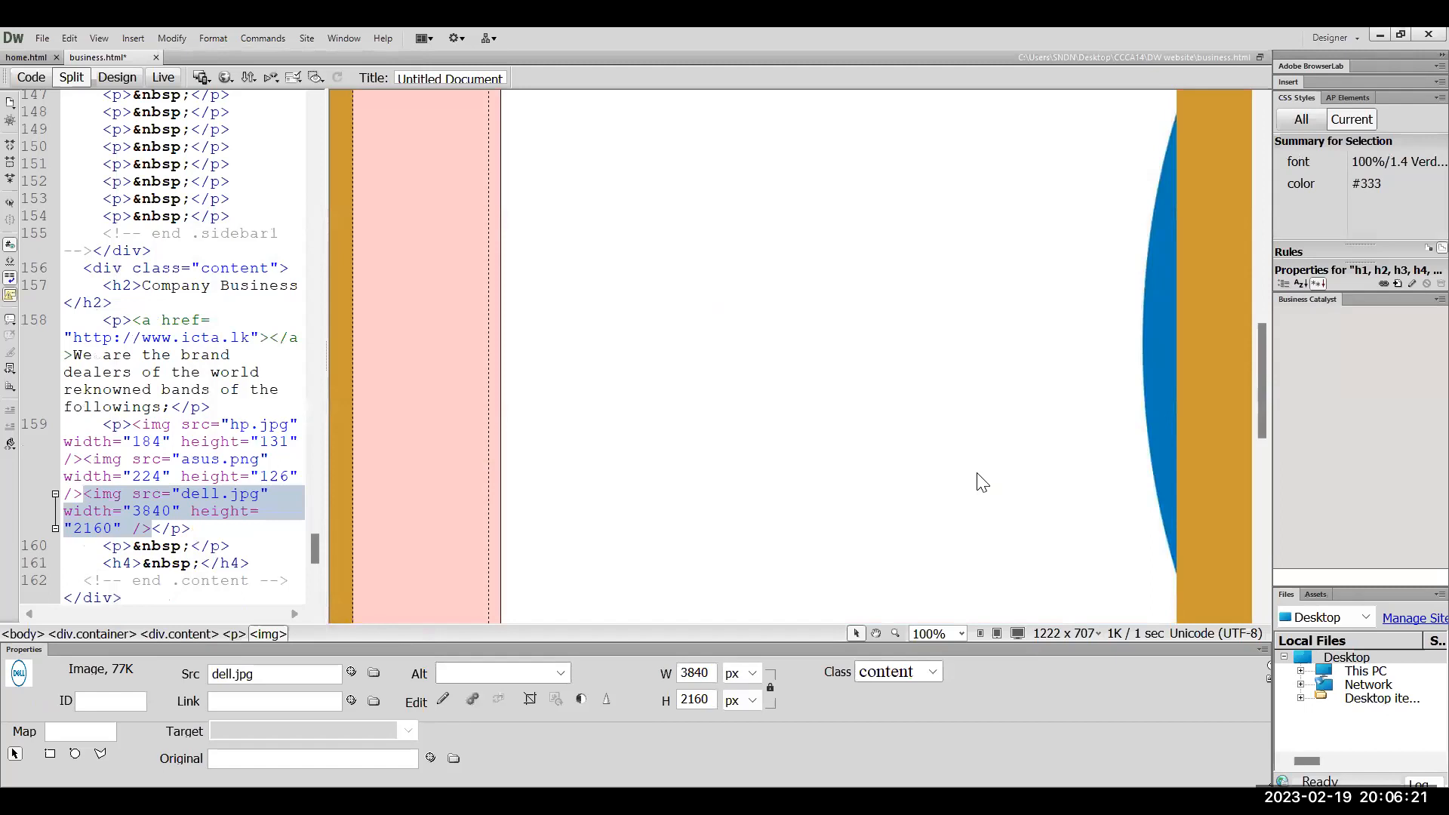
pyautogui.click(838, 453)
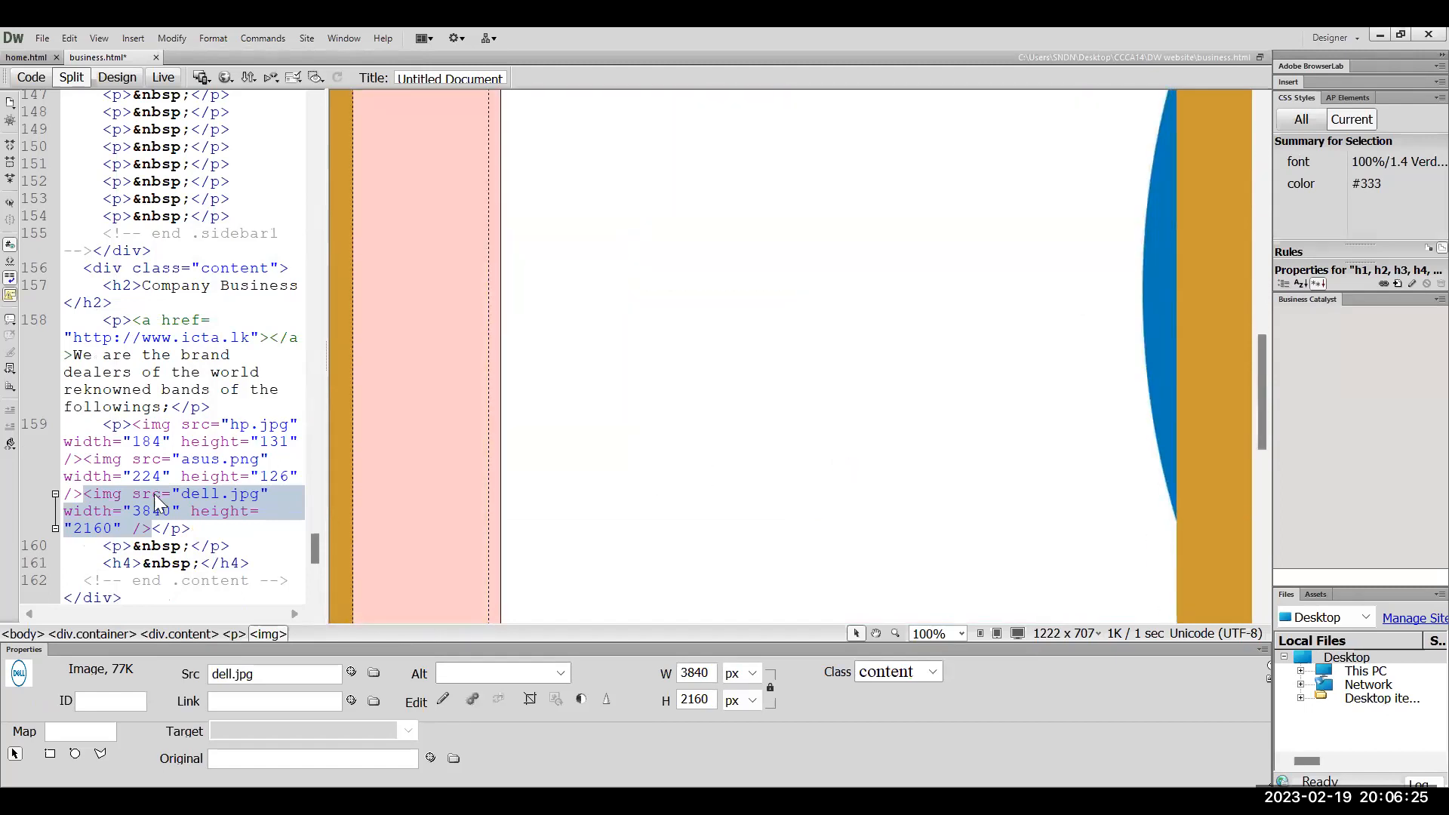
# Resize the Dell logo from 3840×2160 to 224×126 in the Properties panel
pyautogui.doubleClick(150, 511)
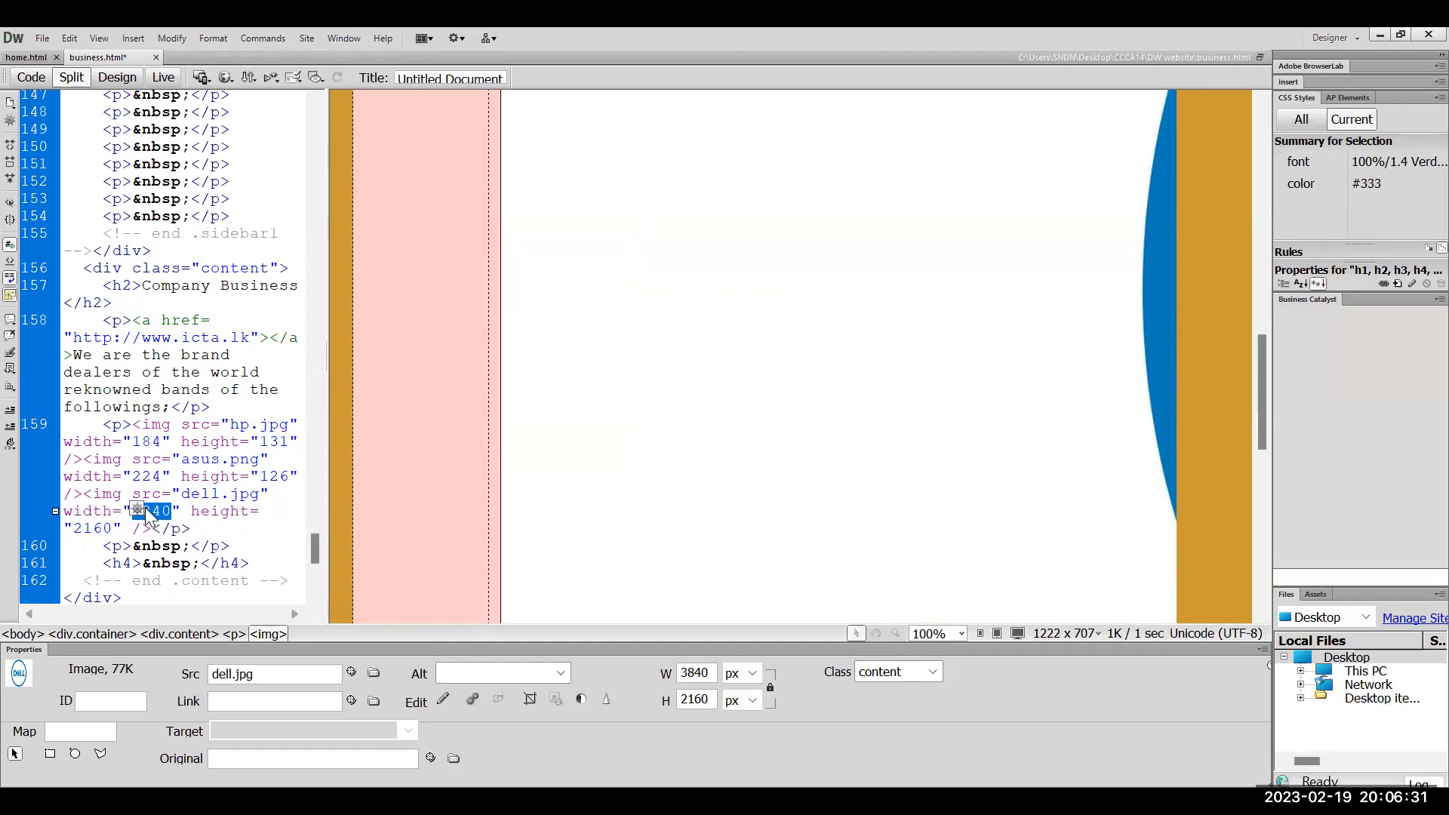
pyautogui.write('224')
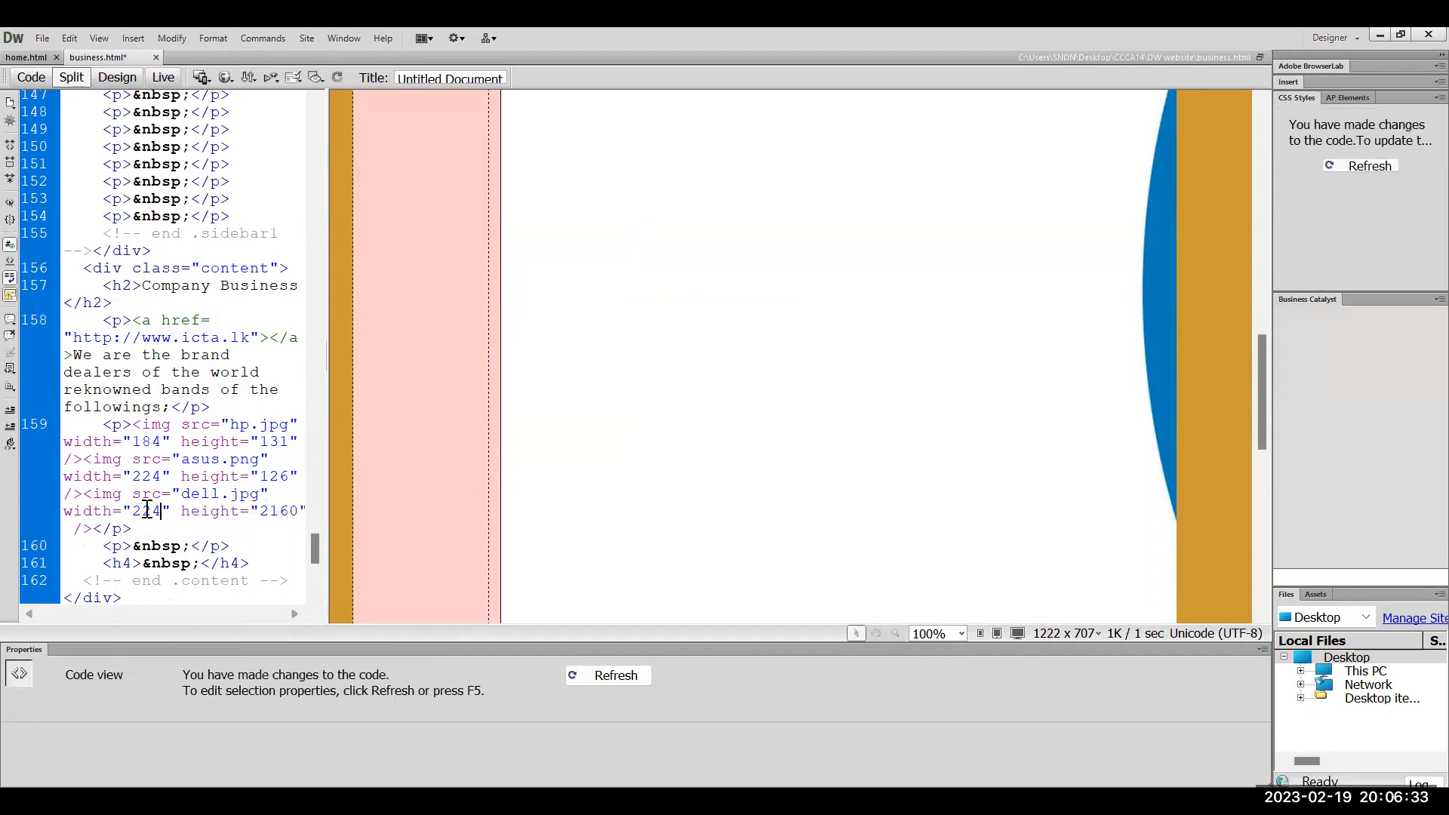
pyautogui.doubleClick(285, 518)
pyautogui.write('126')
pyautogui.click(470, 536)
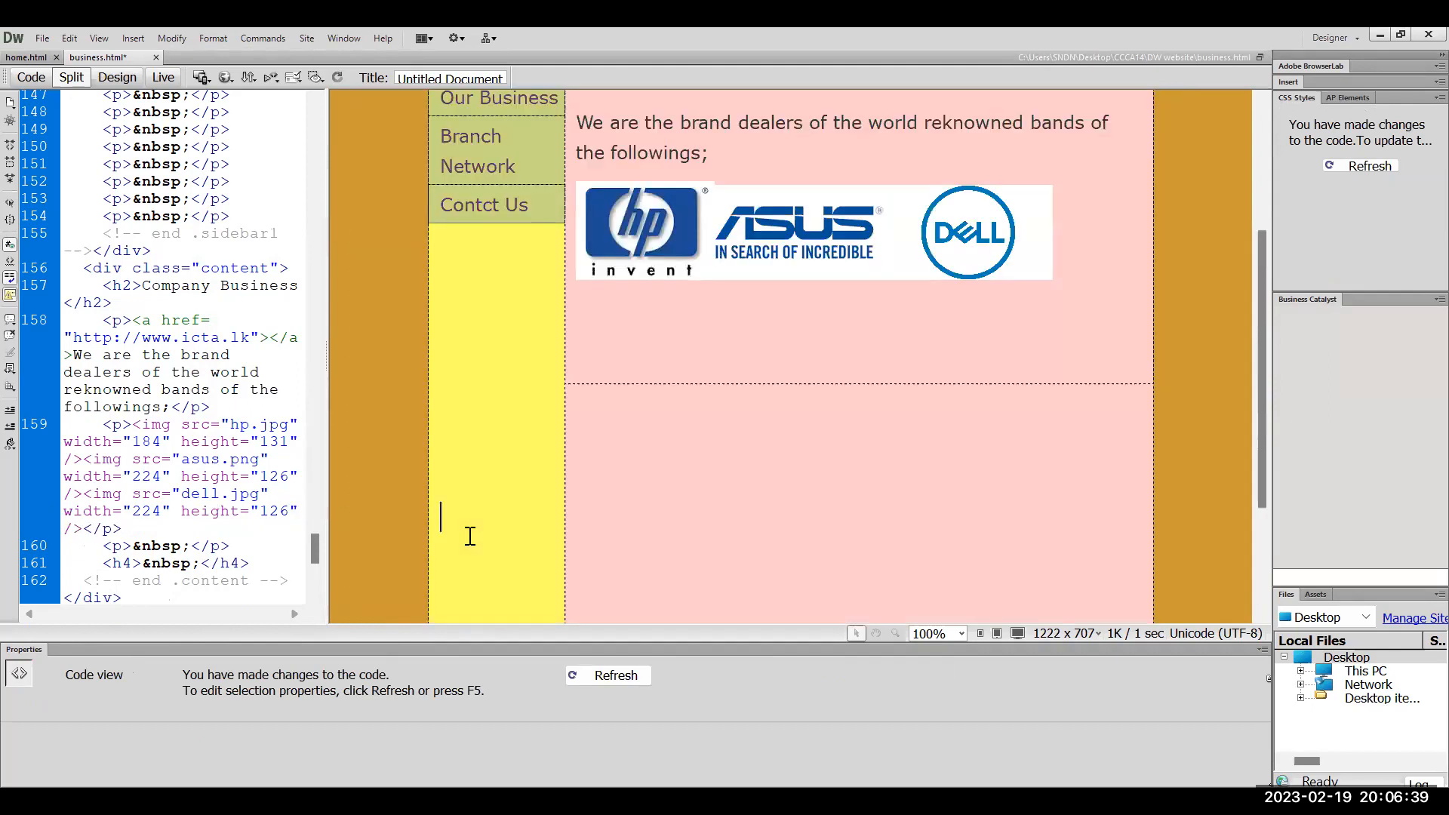
pyautogui.click(1065, 220)
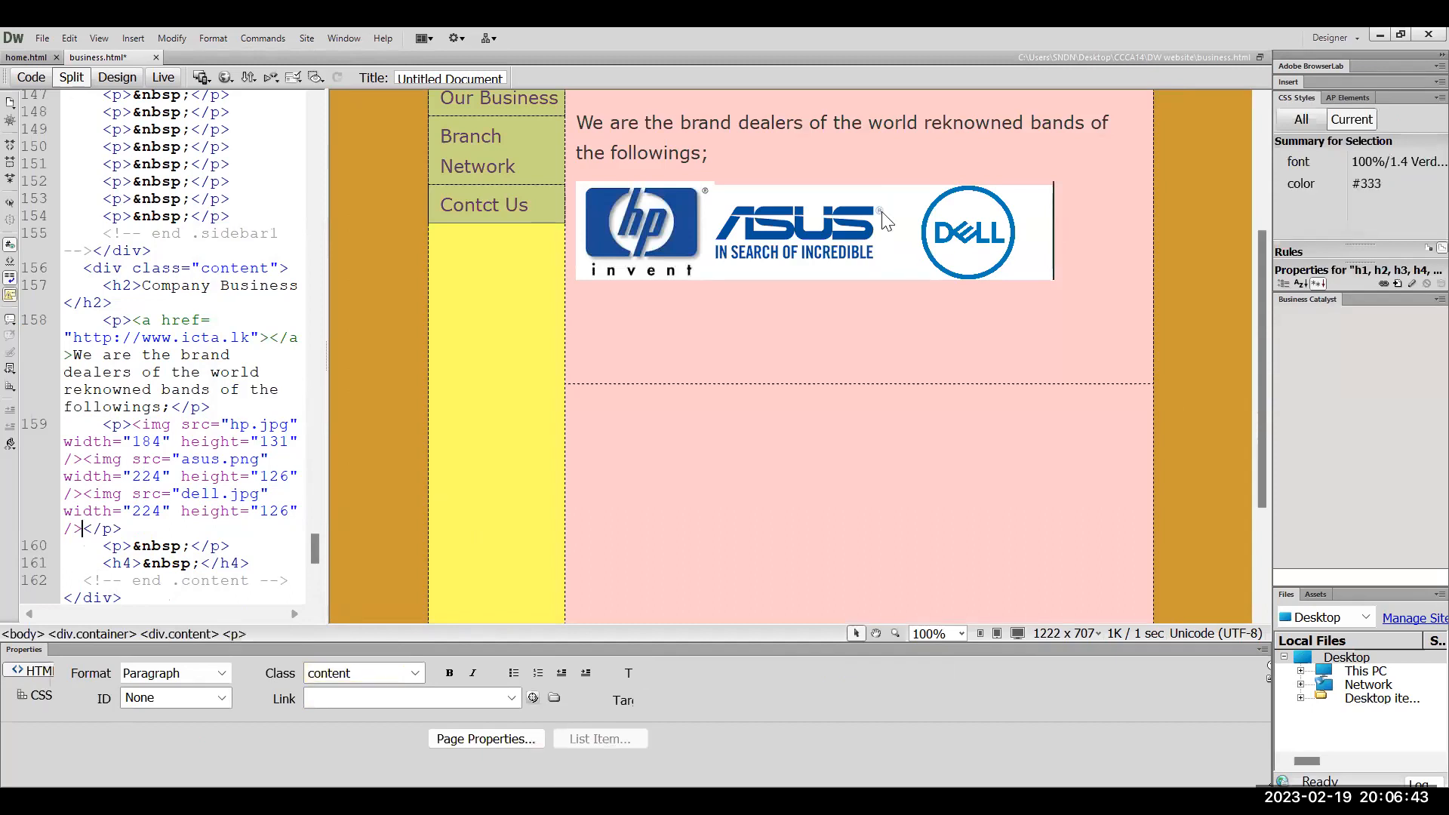
pyautogui.press('Home')
# Drag the hp.jpg logo's corner handle until it measures 184×127 pixels
pyautogui.click(664, 236)
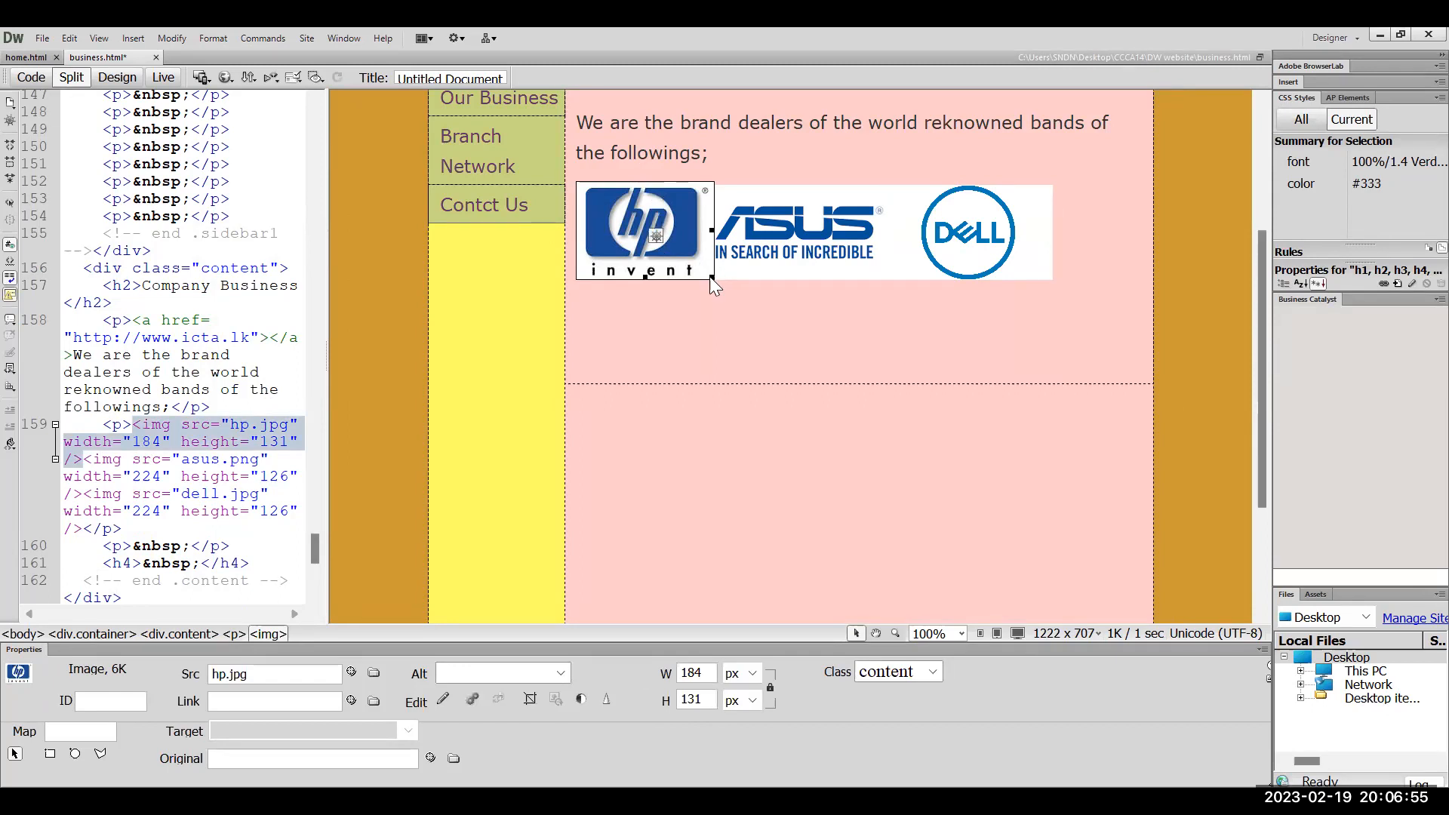
pyautogui.moveTo(710, 277); pyautogui.dragTo(714, 277)
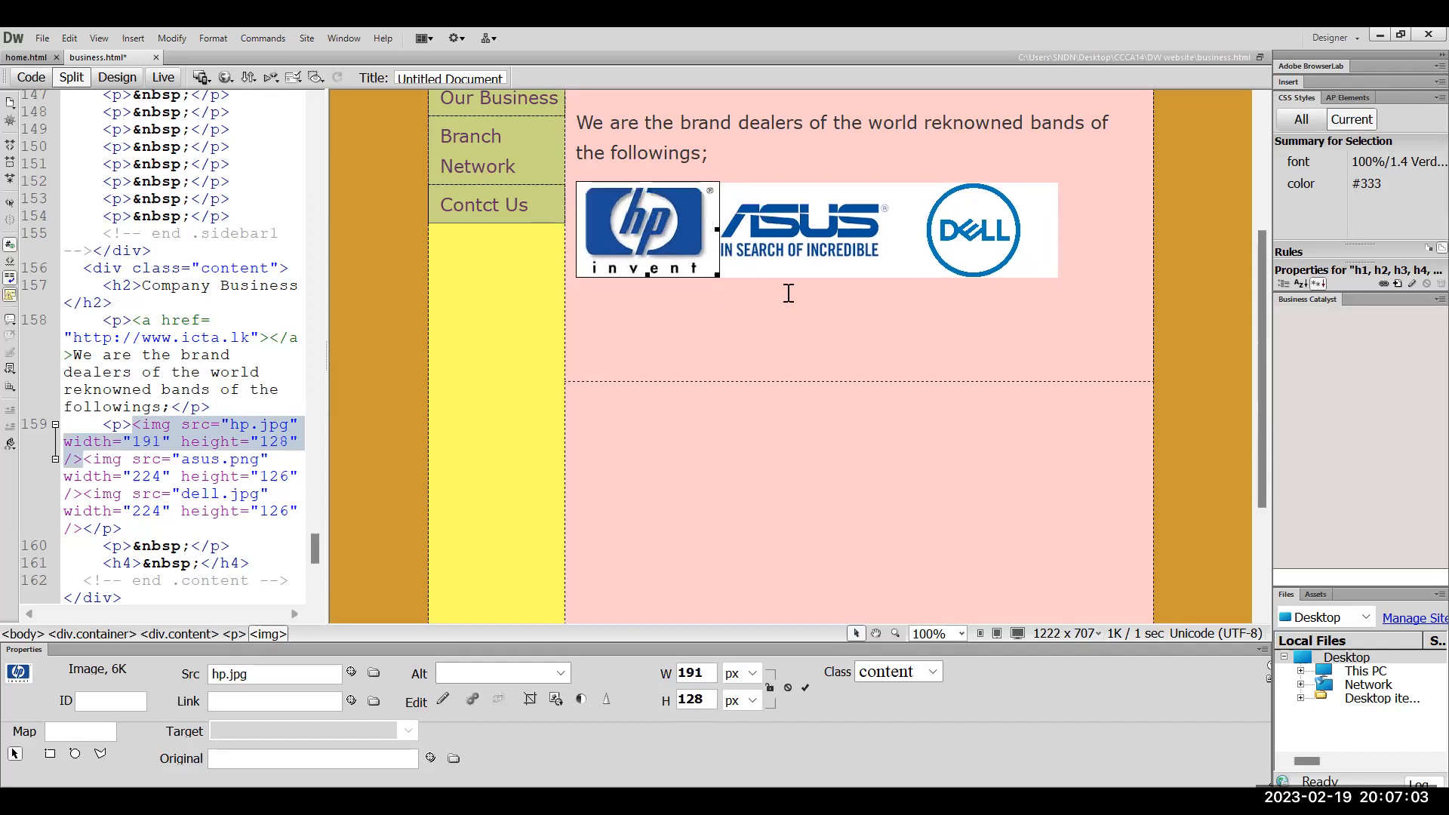
pyautogui.click(787, 293)
pyautogui.click(710, 255)
pyautogui.moveTo(718, 275); pyautogui.dragTo(716, 276)
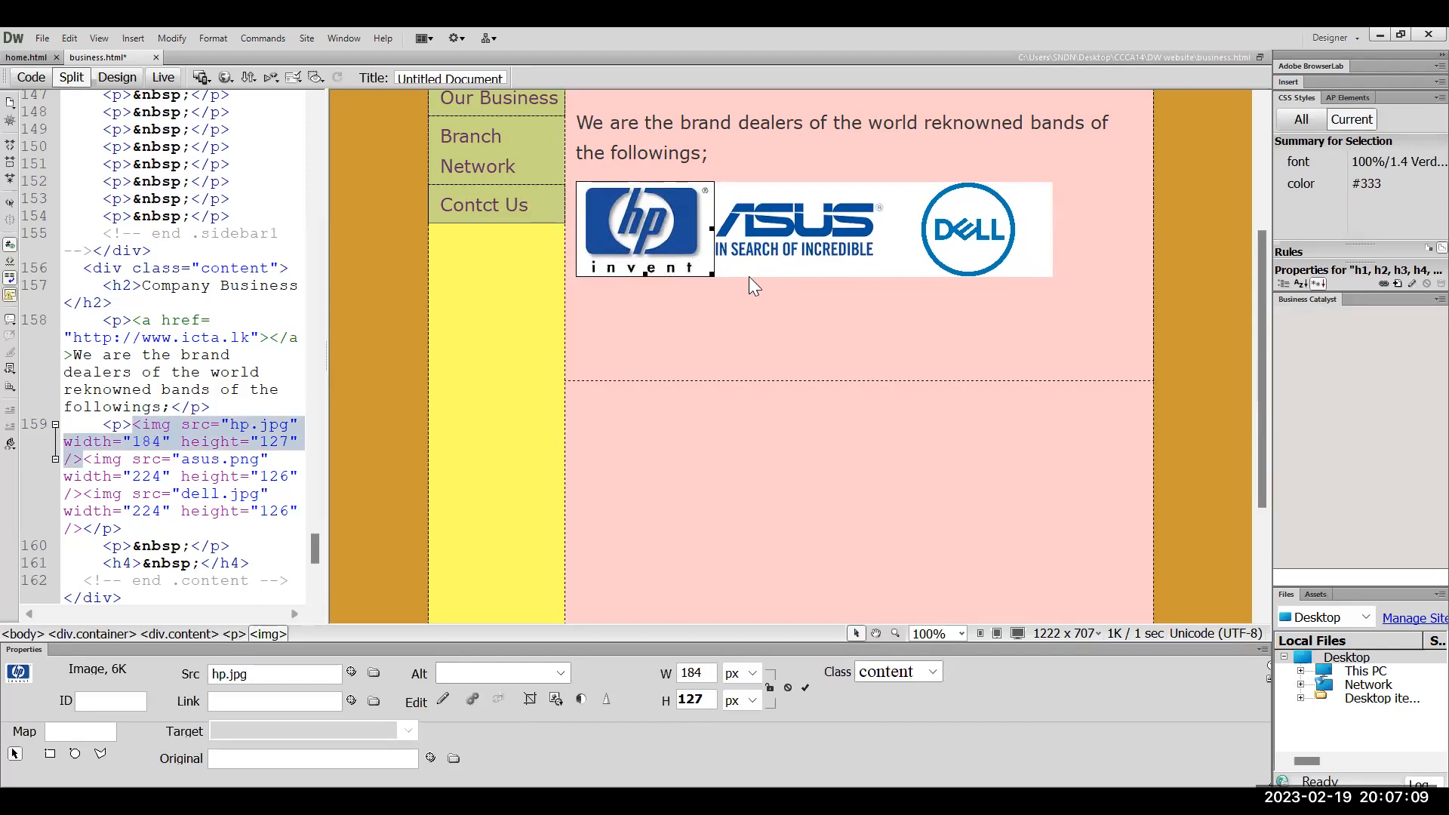
pyautogui.click(749, 276)
pyautogui.click(1085, 177)
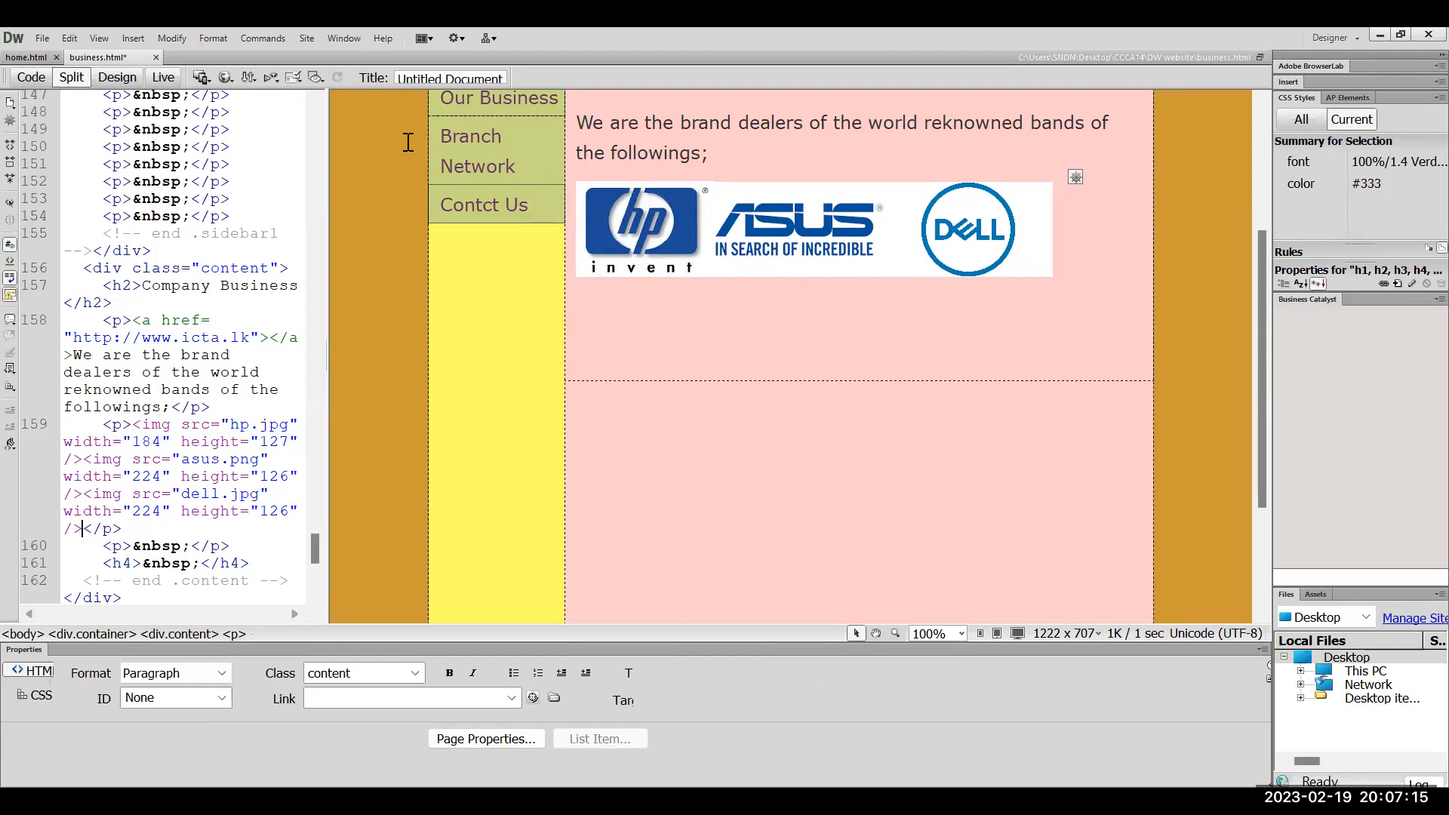
# Insert the apple.jpeg image into the logo row
pyautogui.press('alt')
pyautogui.press('Left')
pyautogui.click(134, 38)
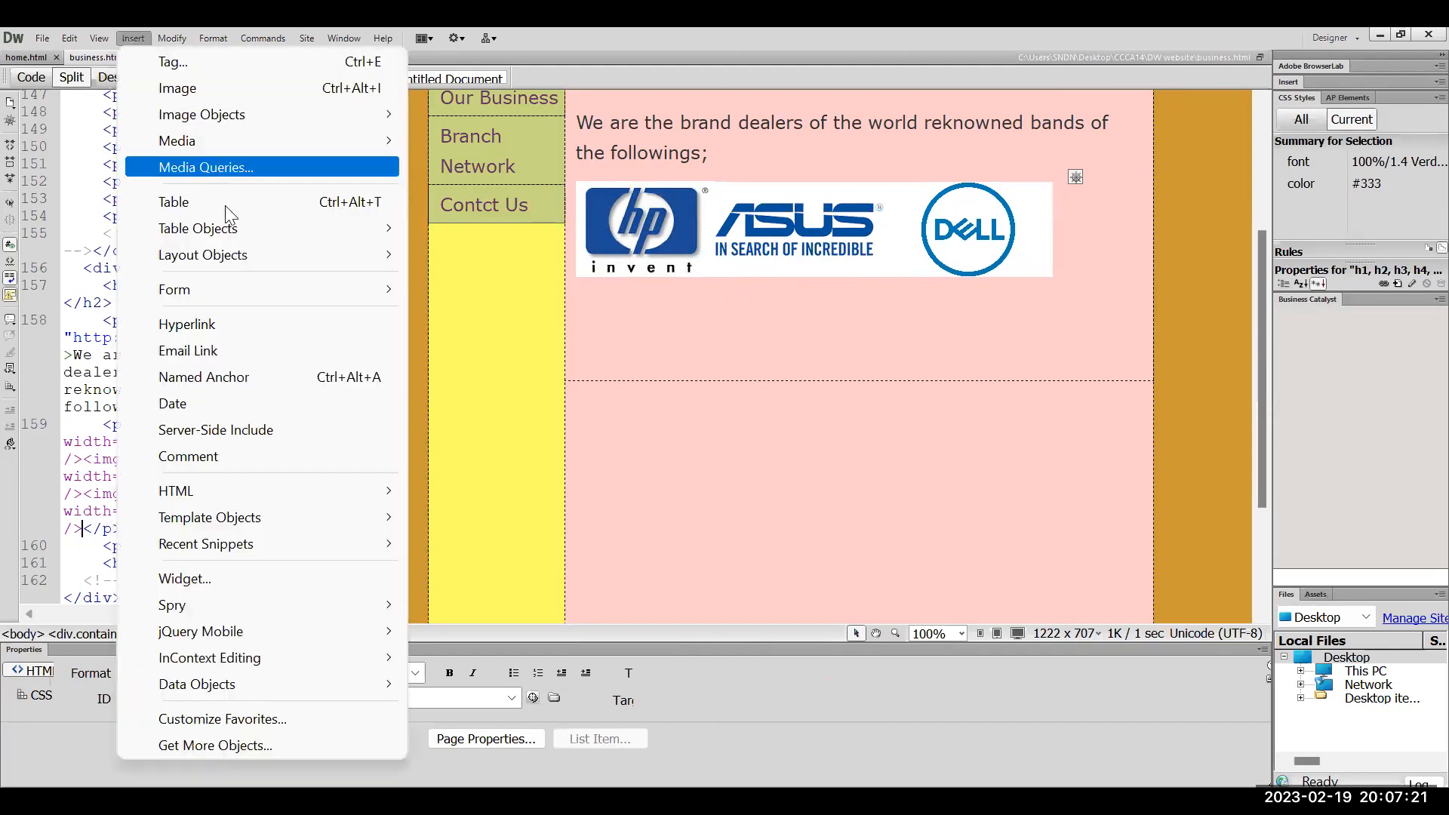
pyautogui.click(205, 91)
pyautogui.click(359, 342)
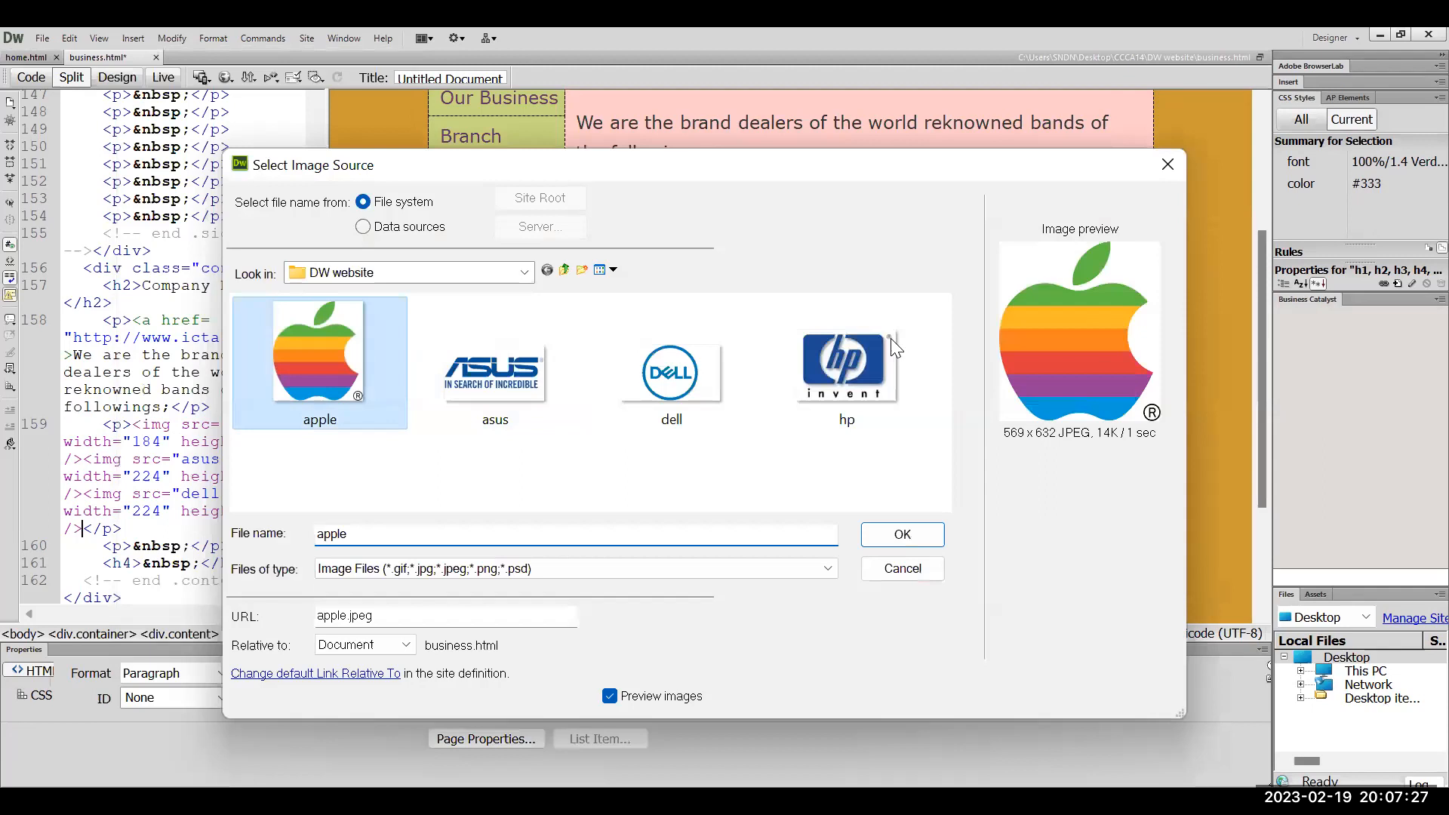
pyautogui.press('Return')
# In Code view, change the Apple image's width from 569 to 224 and height from 632 to 125
pyautogui.scroll(-8, 893, 341)
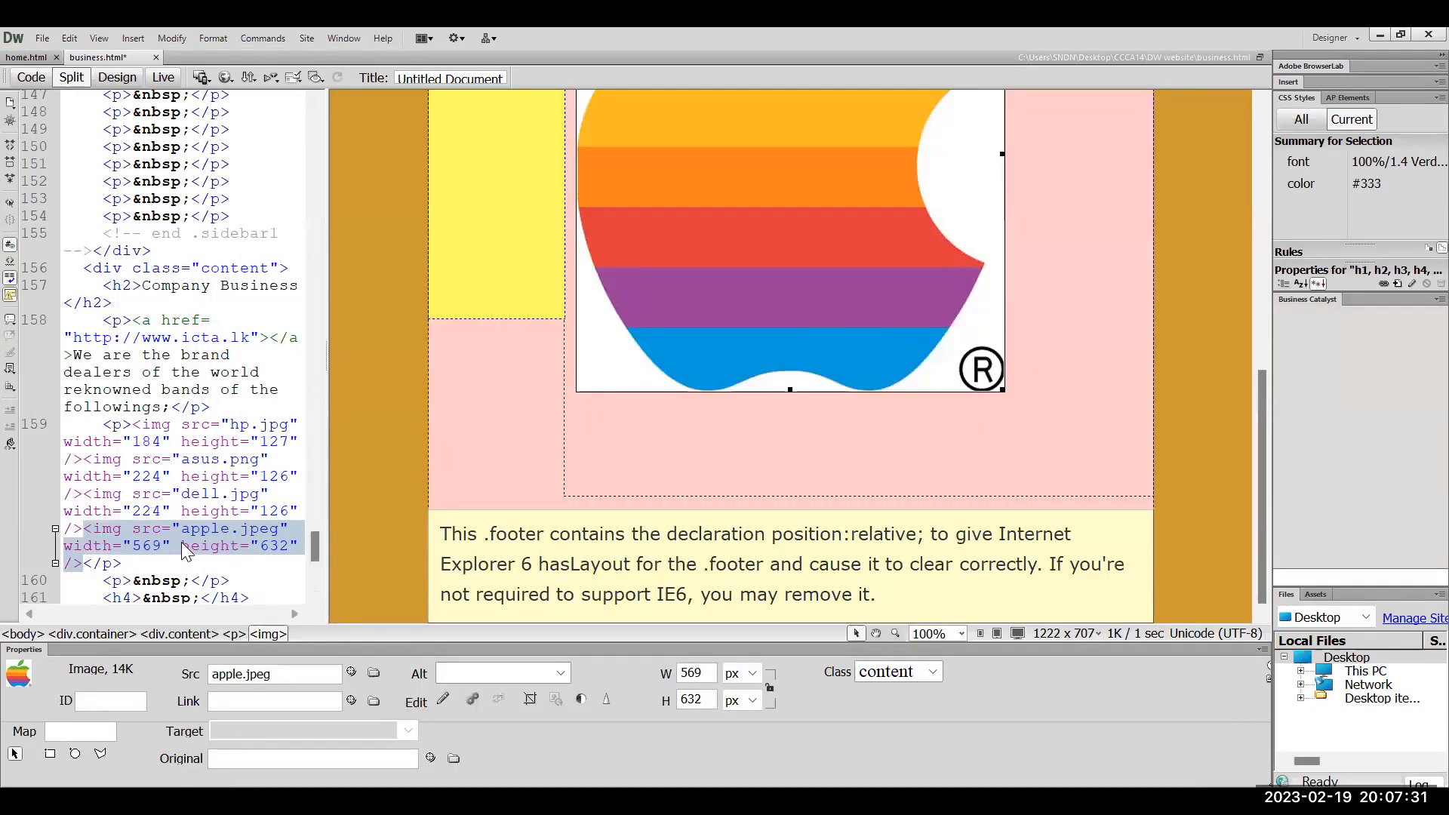
pyautogui.click(149, 550)
pyautogui.doubleClick(149, 547)
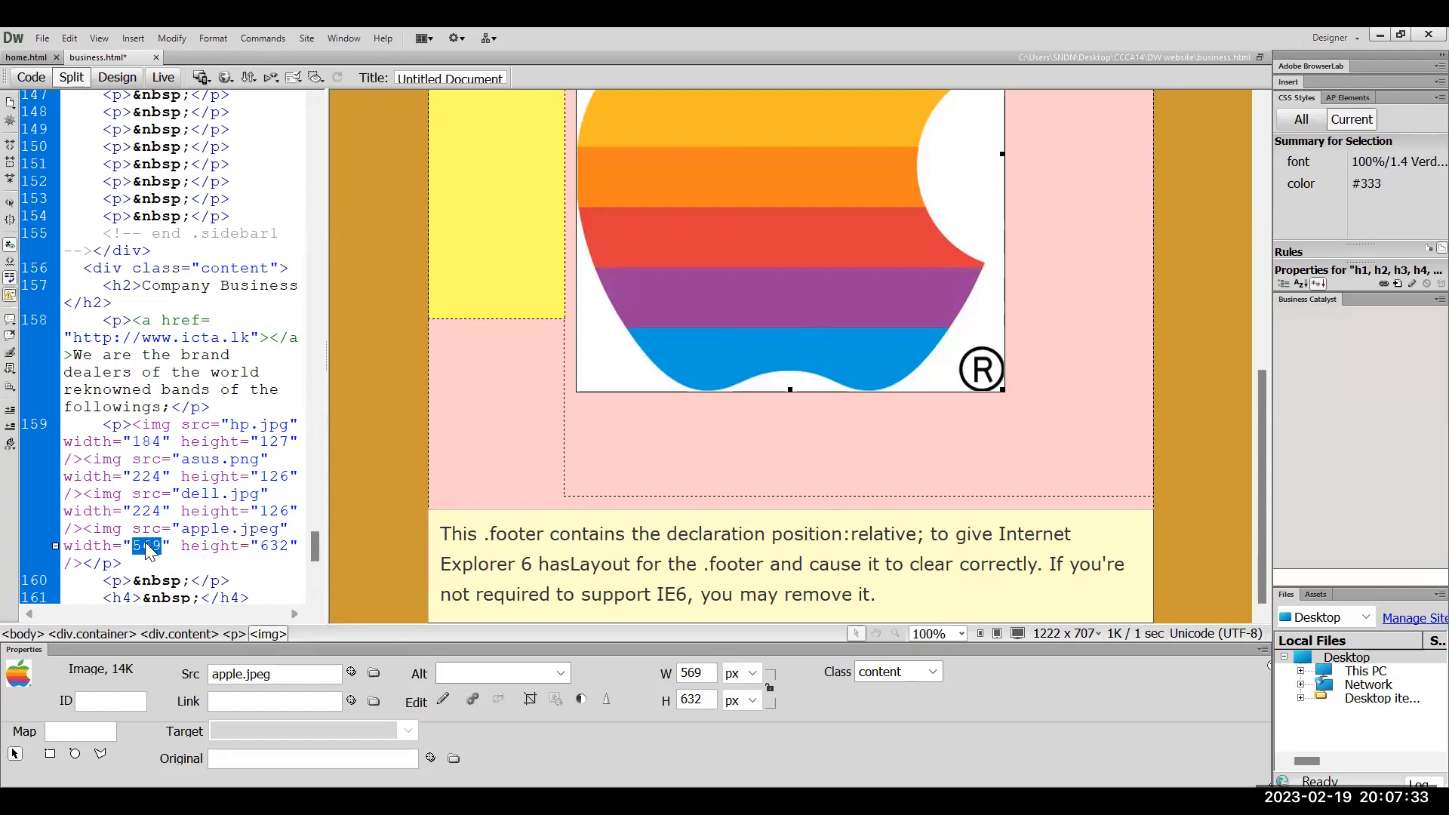
pyautogui.write('22')
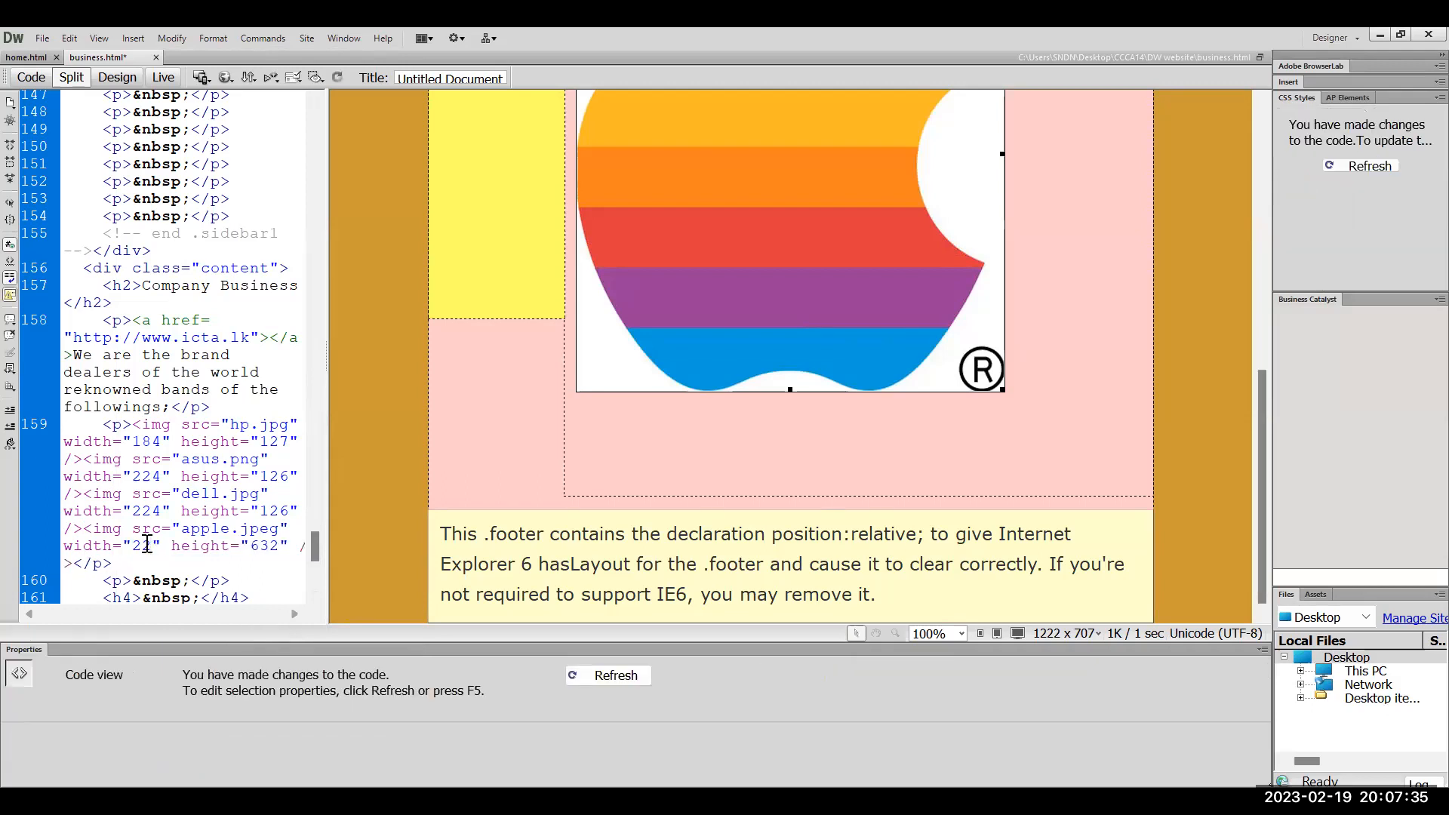
pyautogui.write('4')
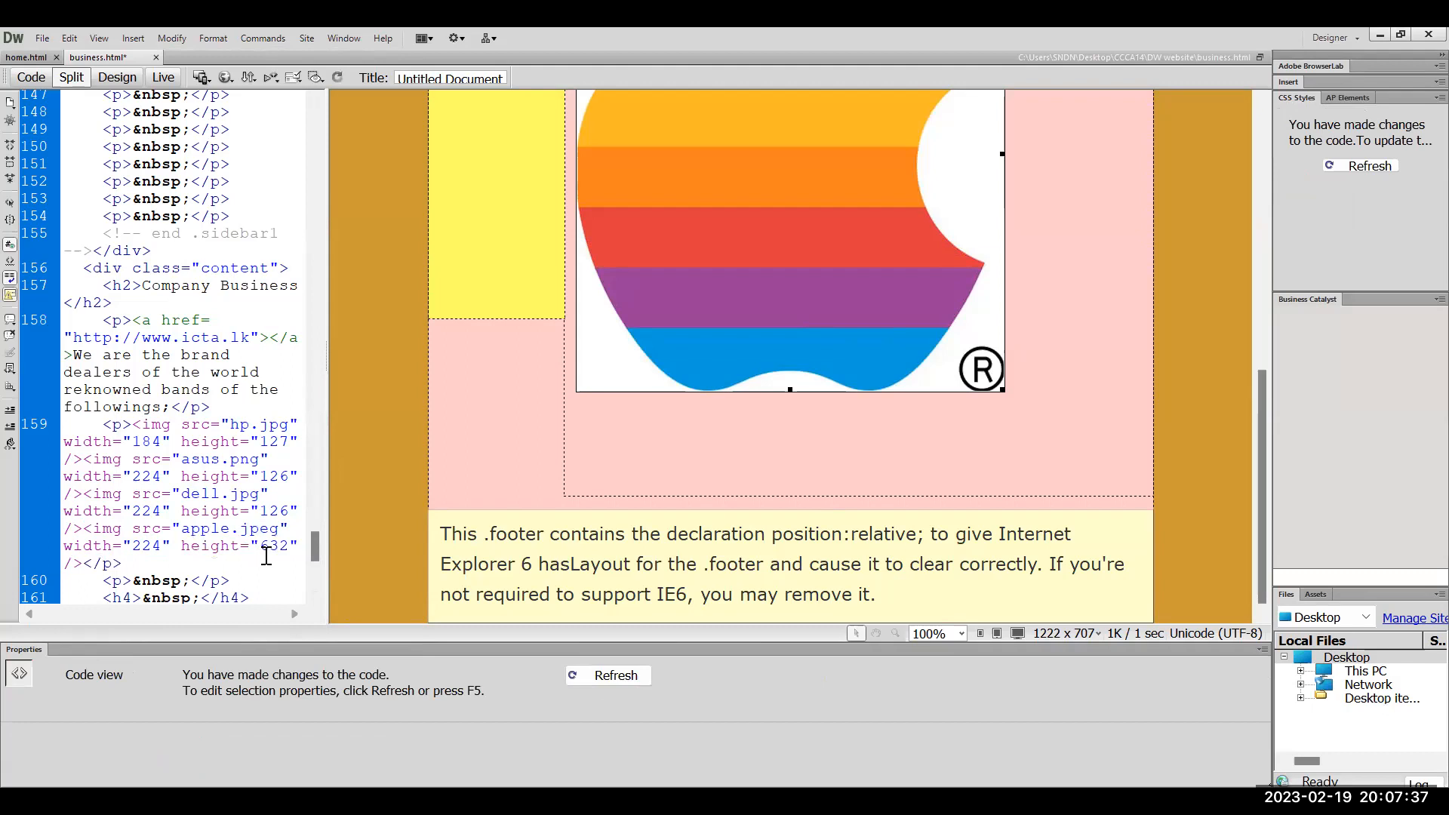
pyautogui.doubleClick(271, 549)
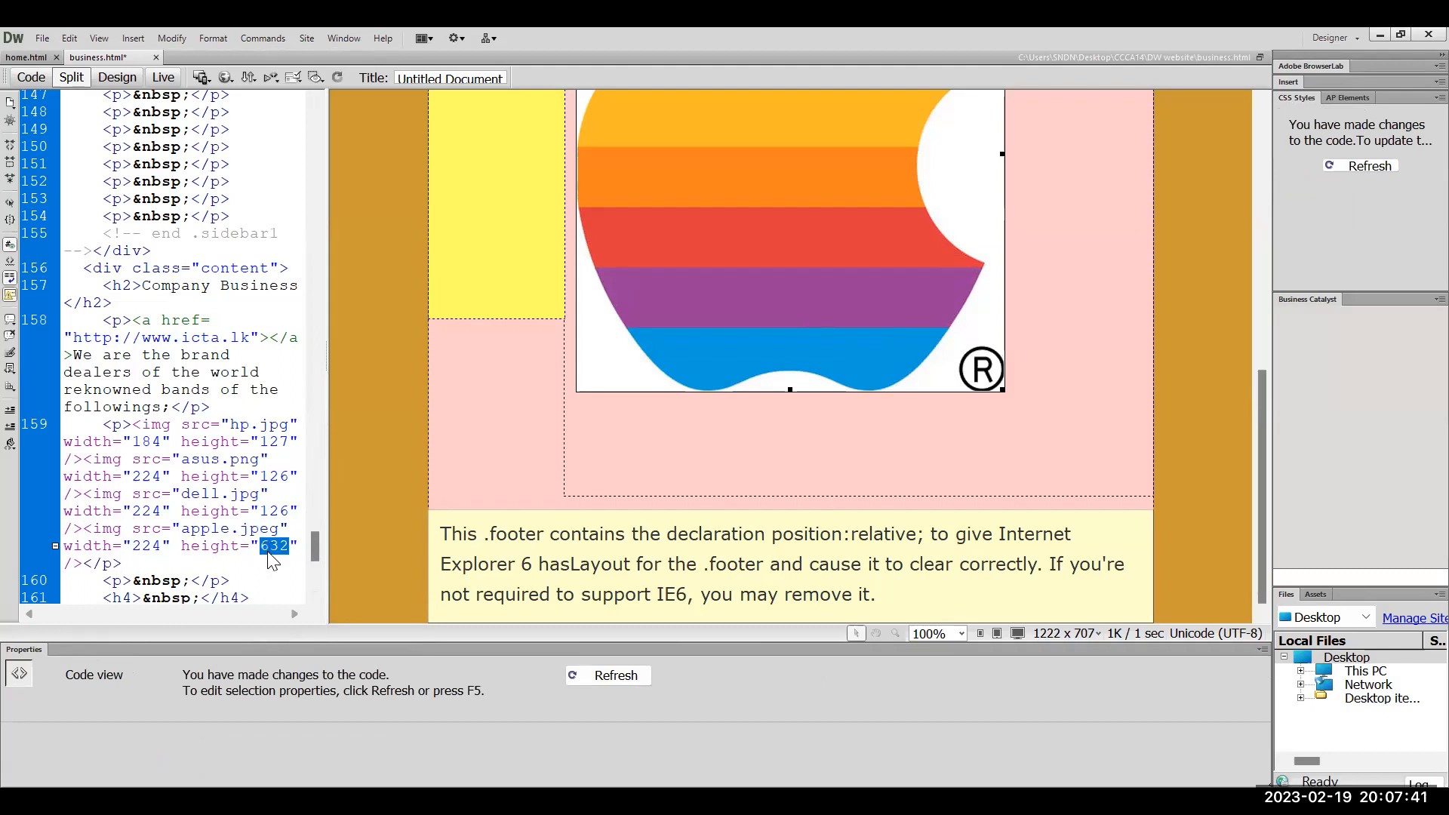
pyautogui.write('125')
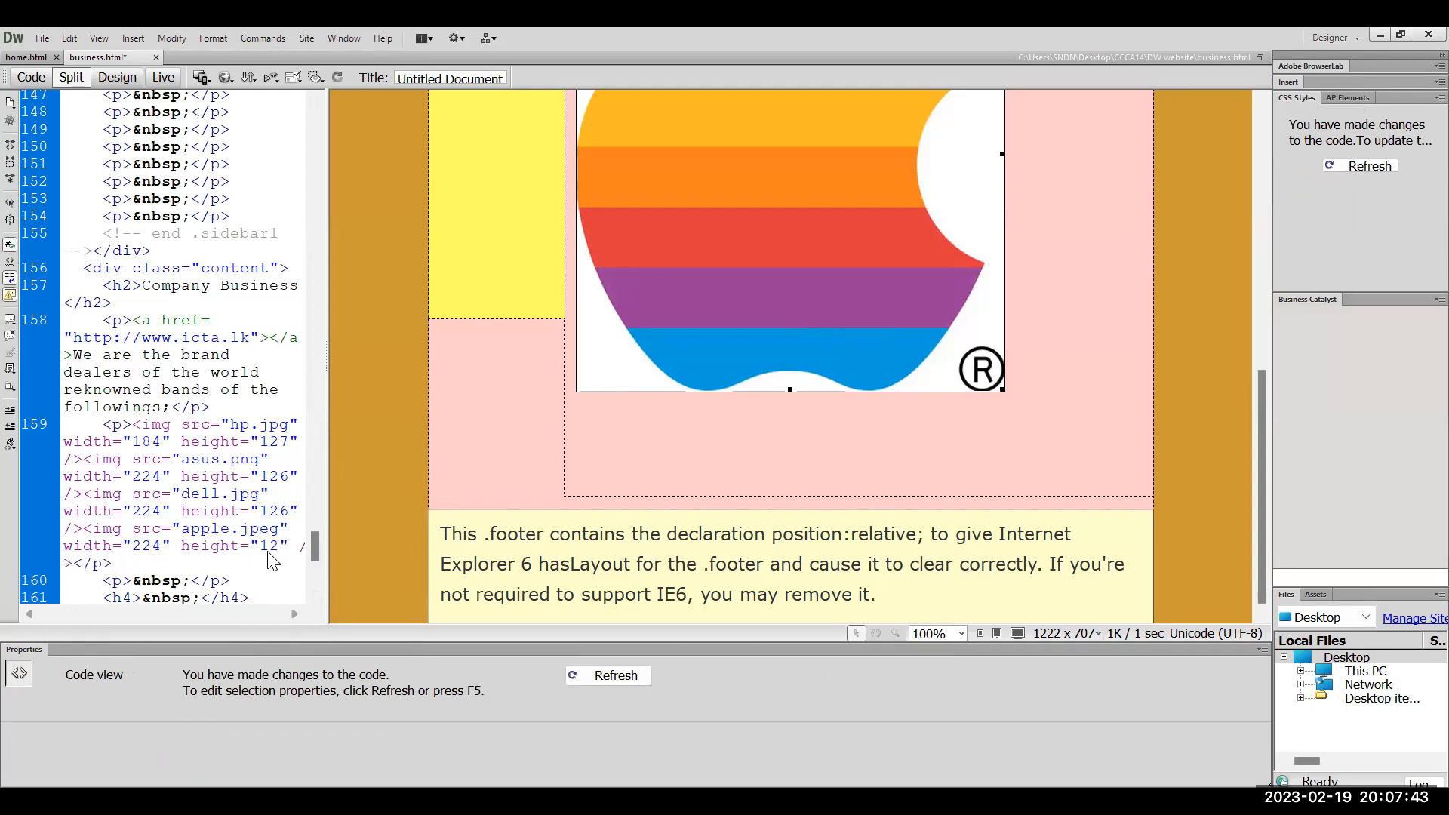
pyautogui.click(1090, 421)
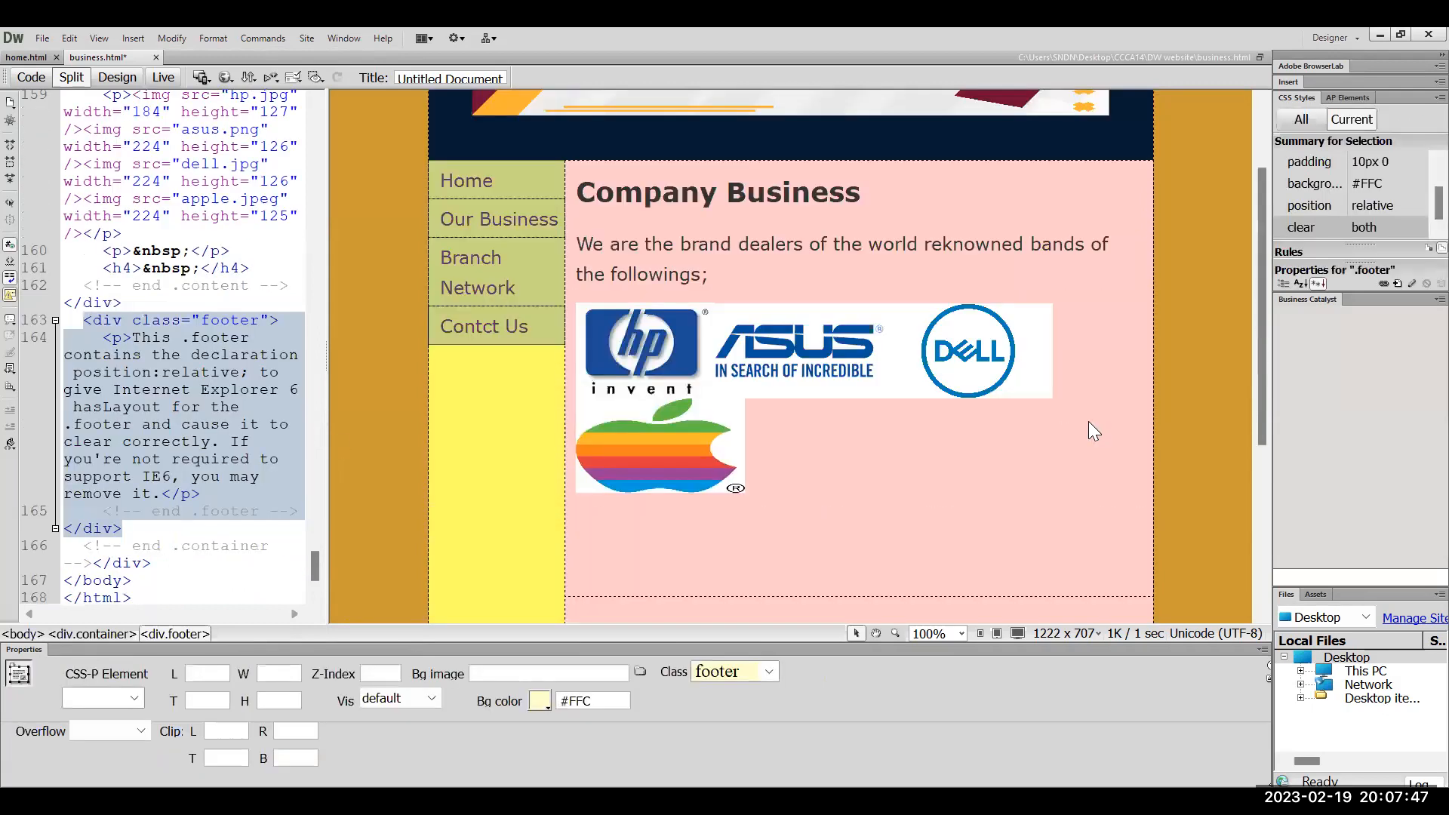
# Resize the logos: Apple to 133×132, ASUS to 202×120, Dell to about 206×118
pyautogui.scroll(-5, 1089, 421)
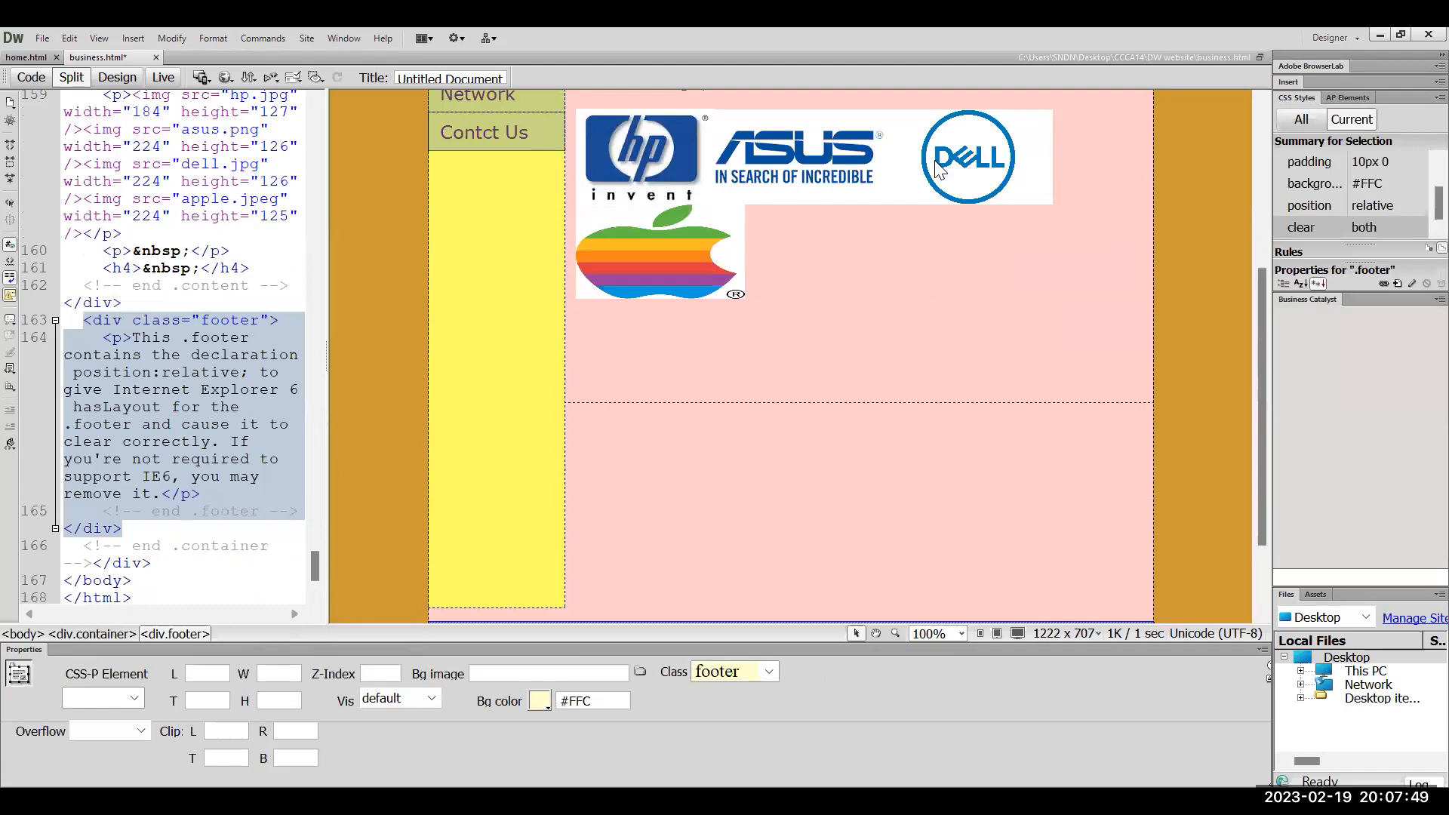
pyautogui.click(578, 257)
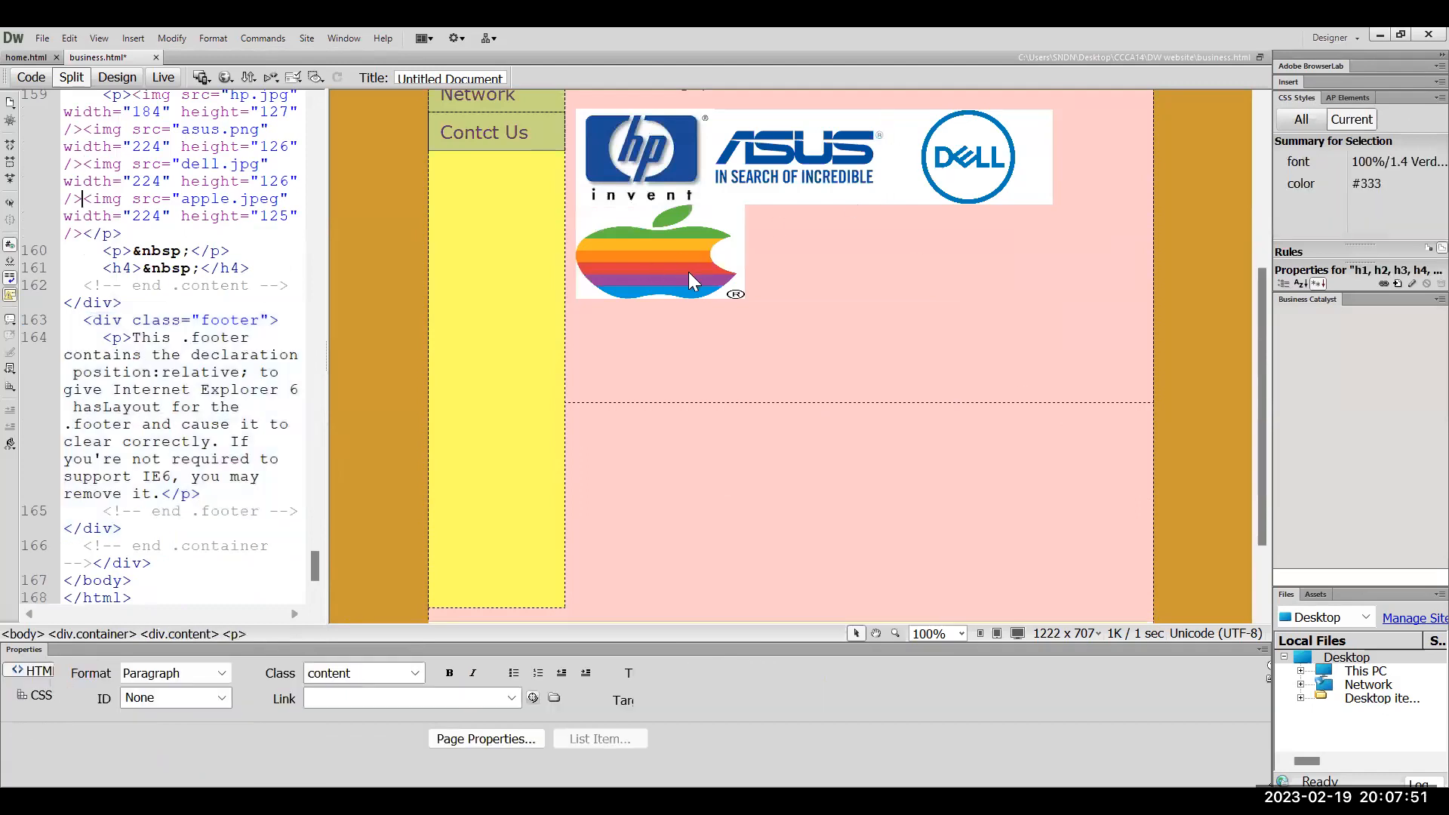
pyautogui.click(711, 291)
pyautogui.moveTo(737, 294); pyautogui.dragTo(672, 301)
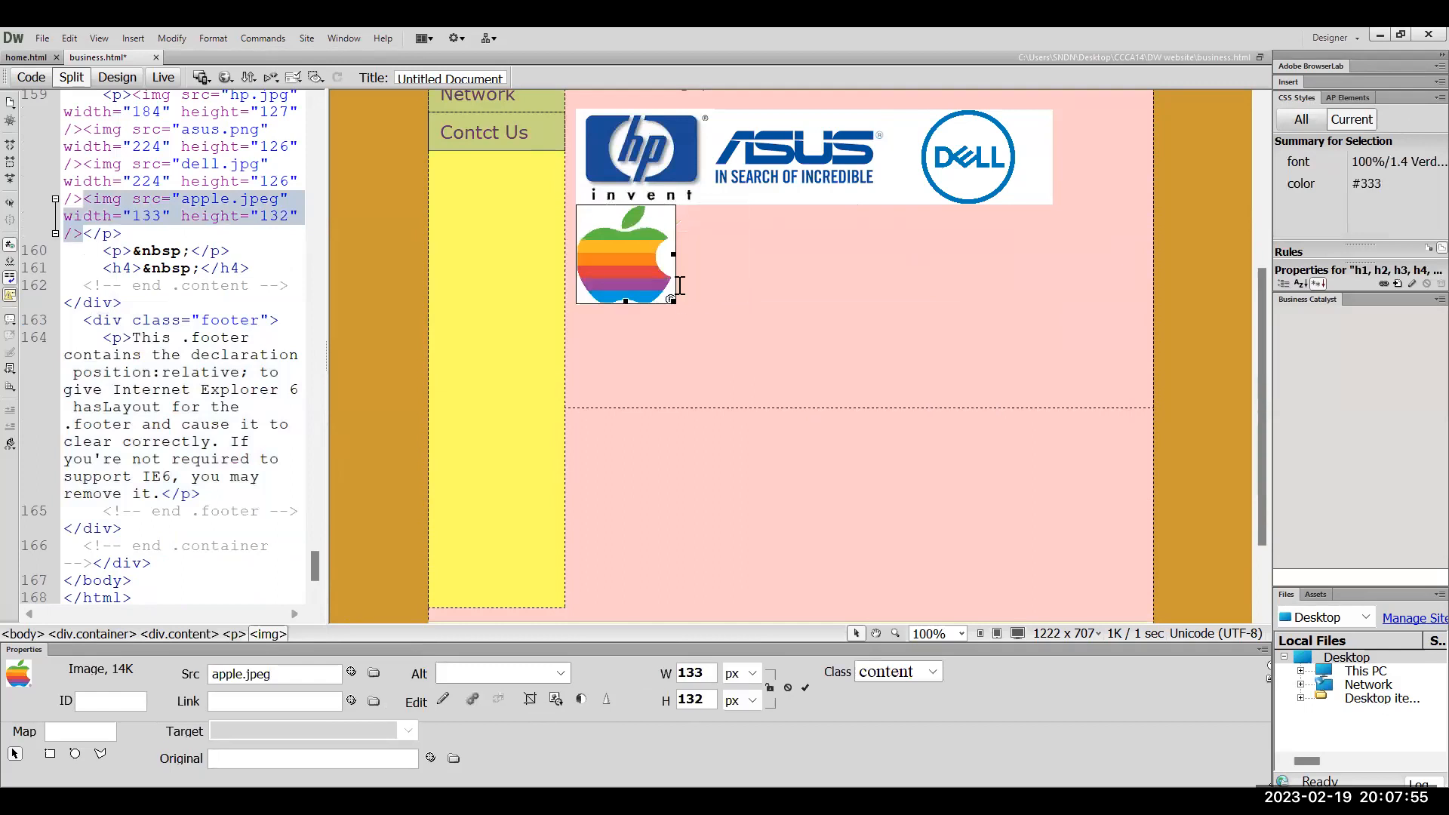
pyautogui.click(1085, 212)
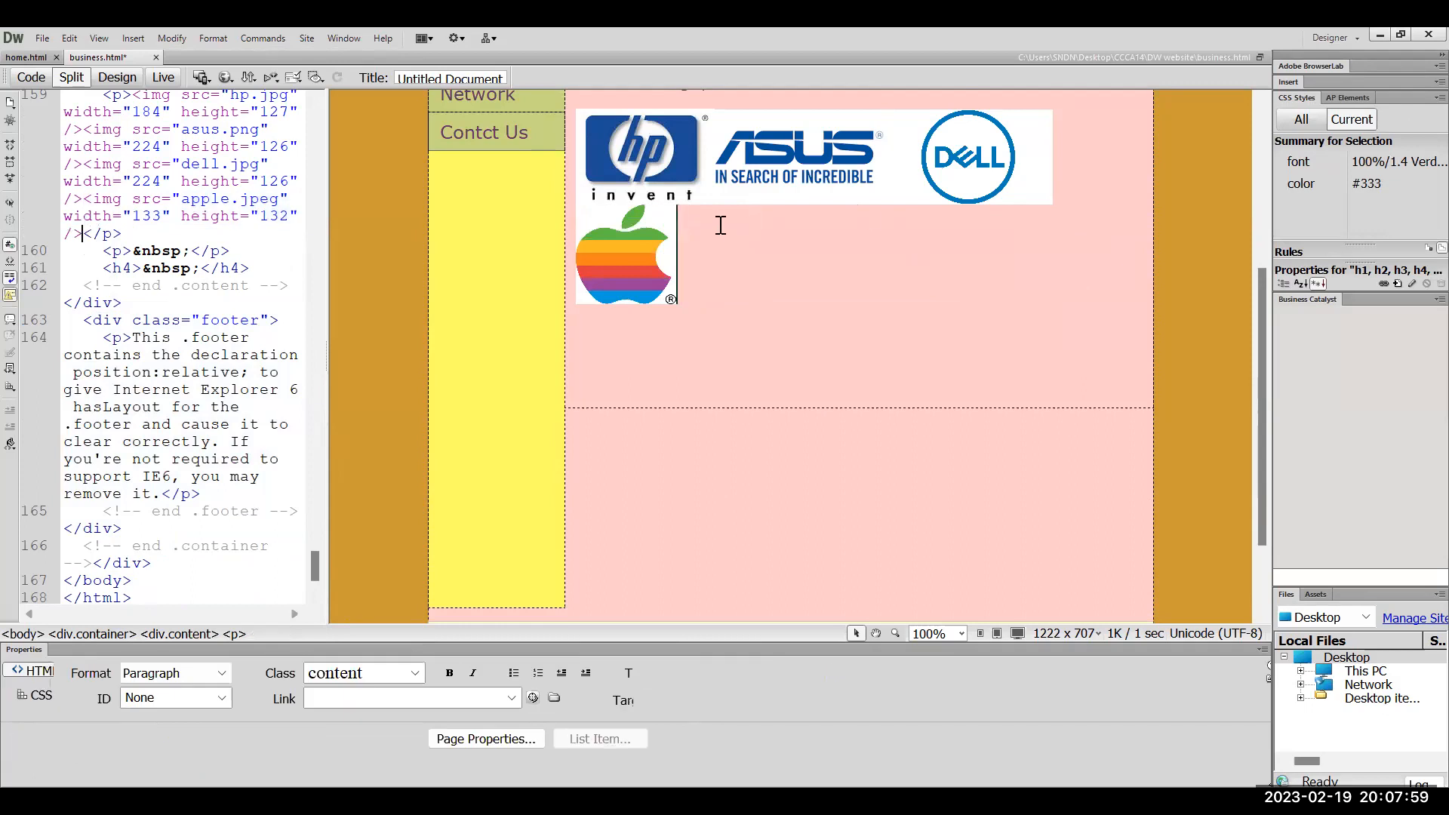
pyautogui.click(643, 251)
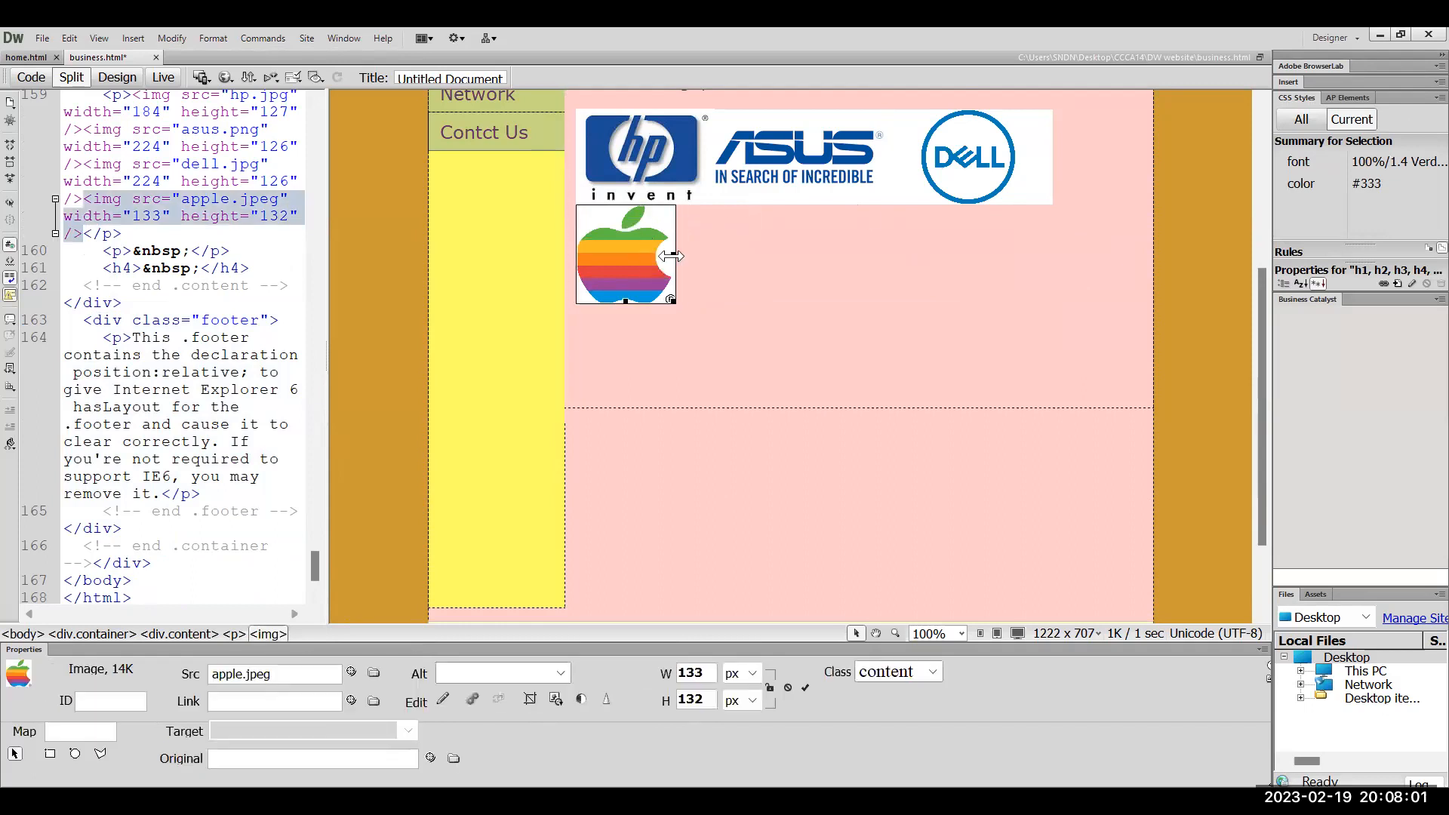
pyautogui.click(877, 172)
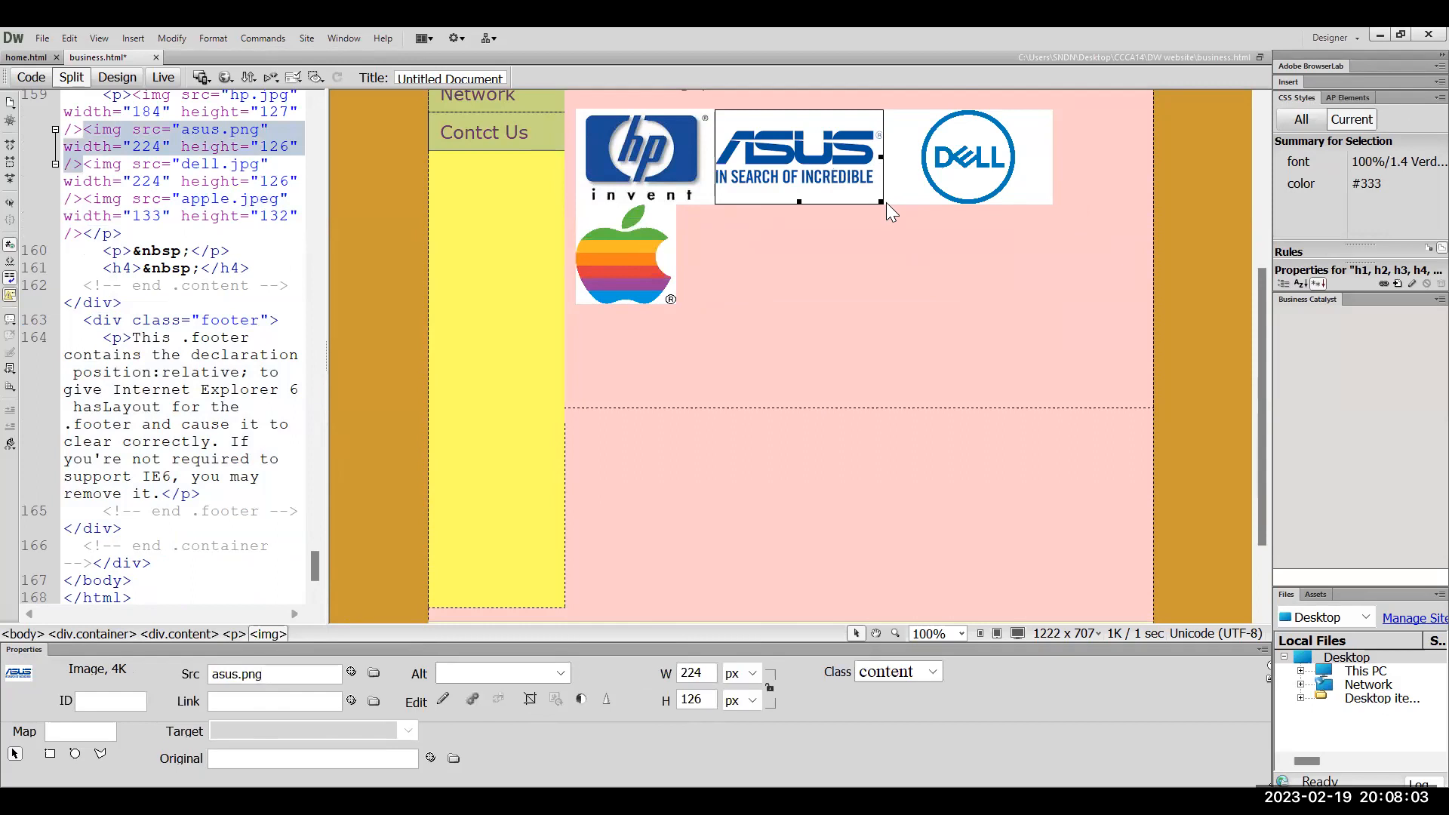
pyautogui.moveTo(881, 204); pyautogui.dragTo(867, 199)
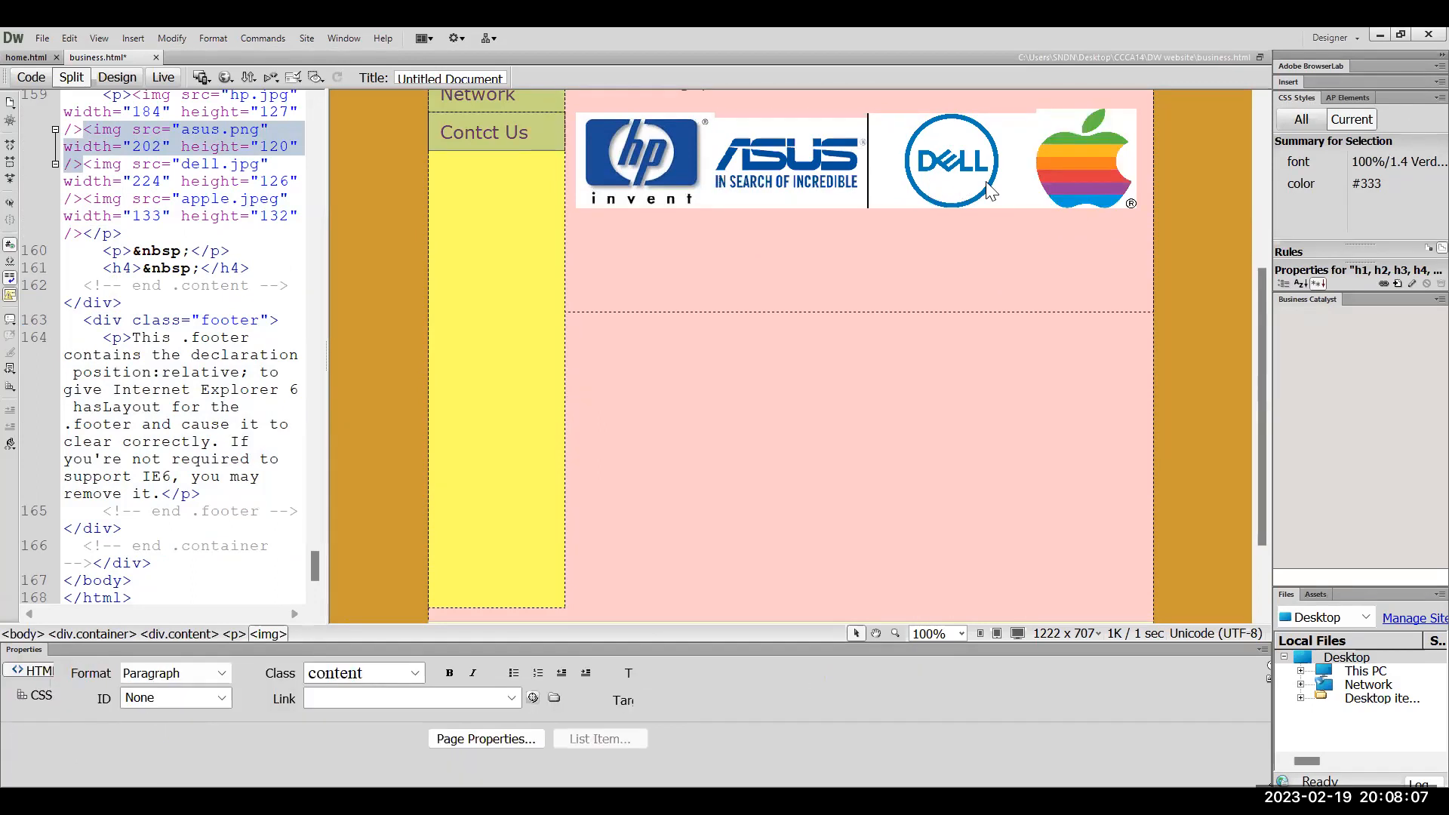
pyautogui.click(995, 198)
pyautogui.moveTo(1028, 207); pyautogui.dragTo(1019, 200)
# Narrow the Apple logo to 109 pixels wide and shrink the HP logo to 177×124
pyautogui.press('Right')
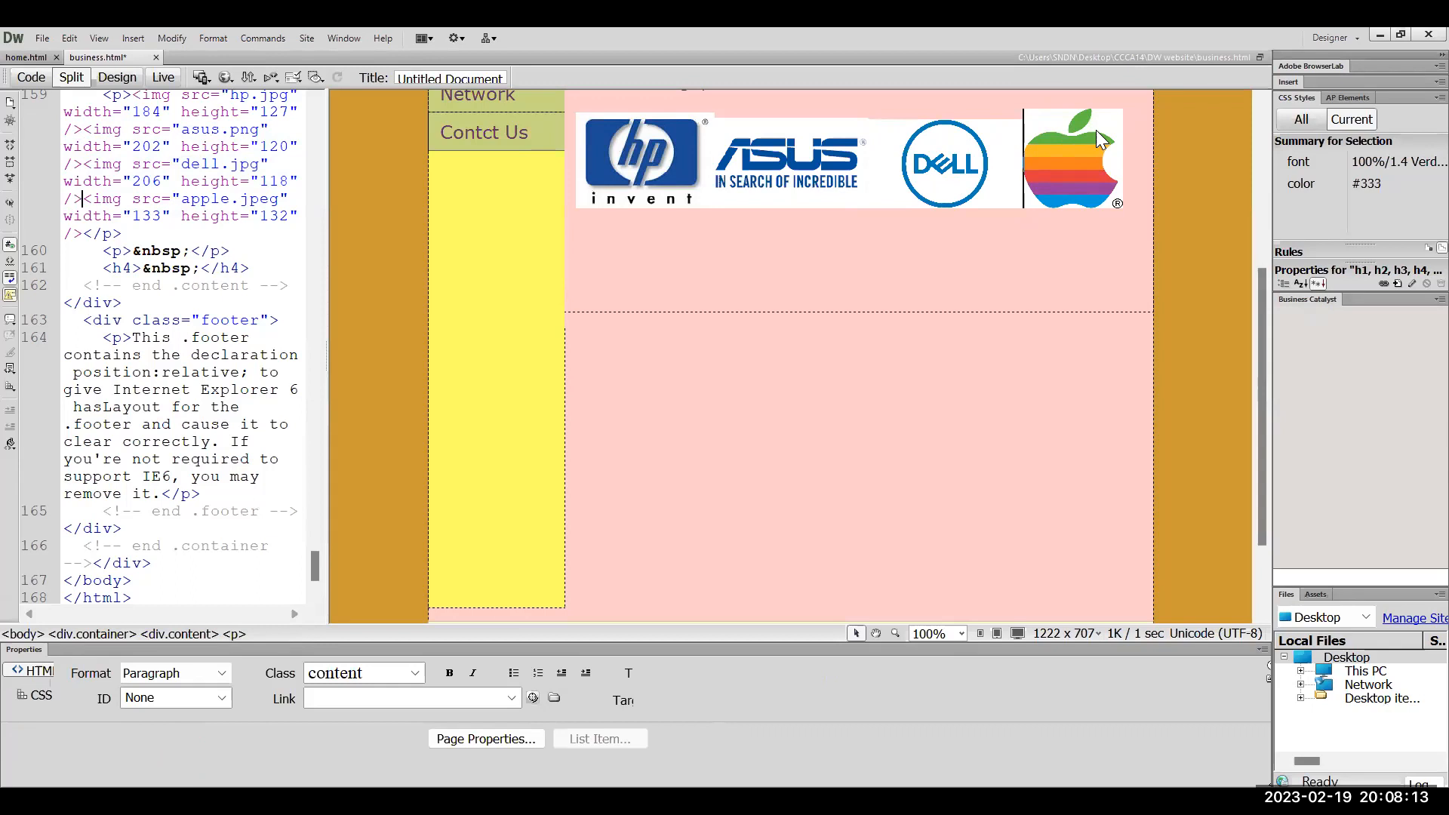
pyautogui.click(1096, 130)
pyautogui.moveTo(1118, 205); pyautogui.dragTo(1071, 195)
pyautogui.click(1012, 236)
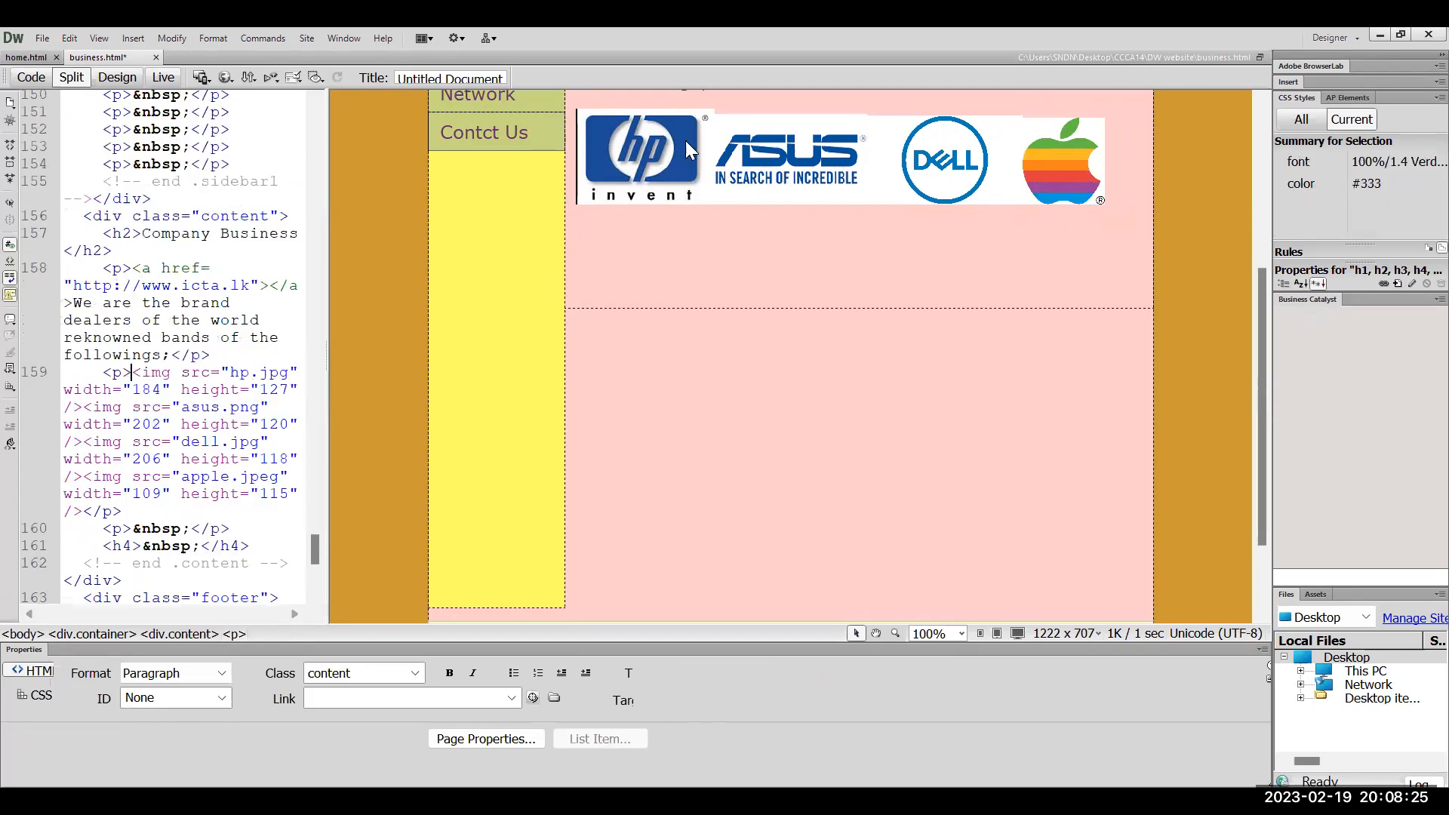
pyautogui.click(678, 173)
pyautogui.moveTo(710, 198); pyautogui.dragTo(704, 196)
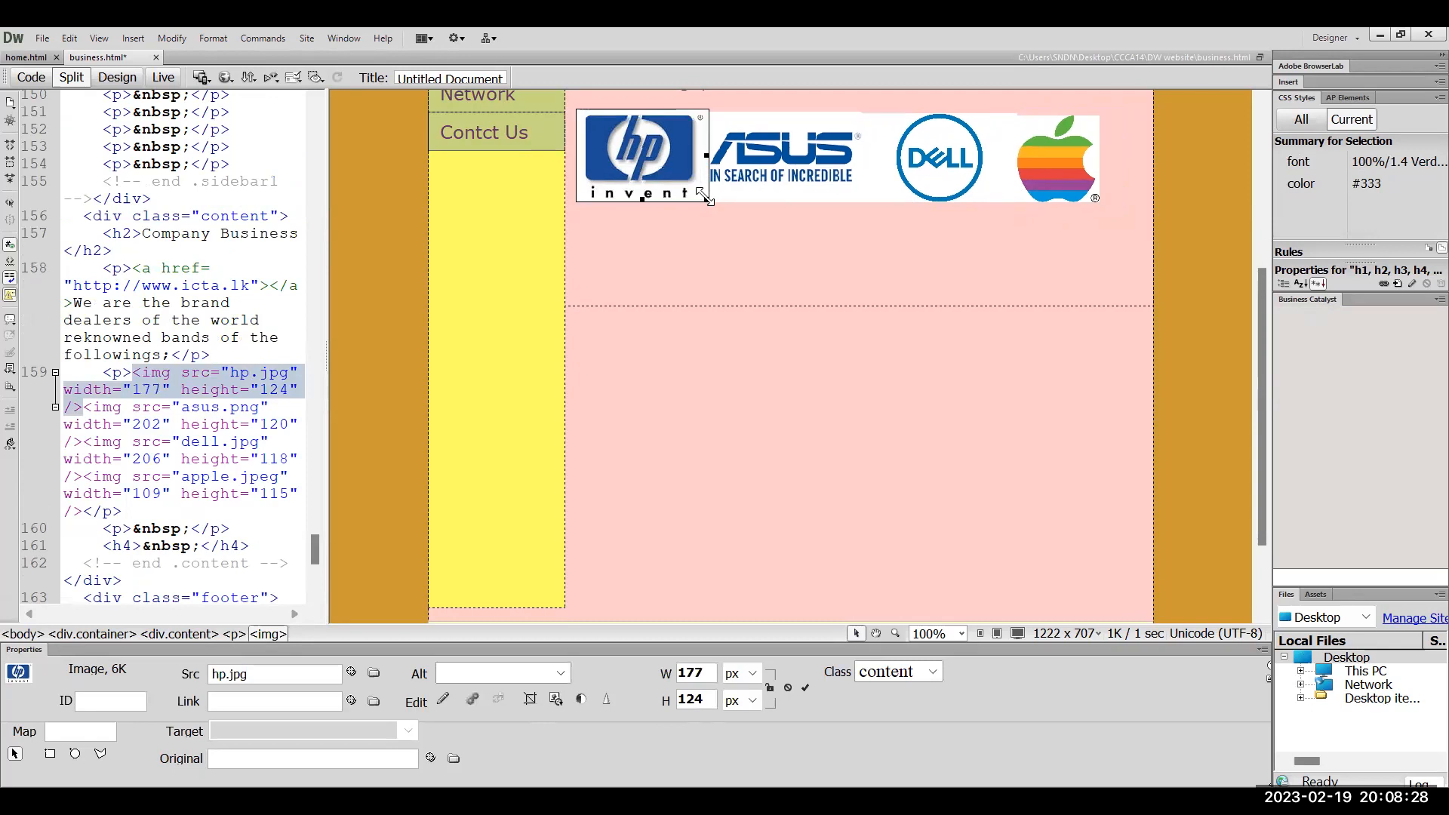
pyautogui.click(809, 221)
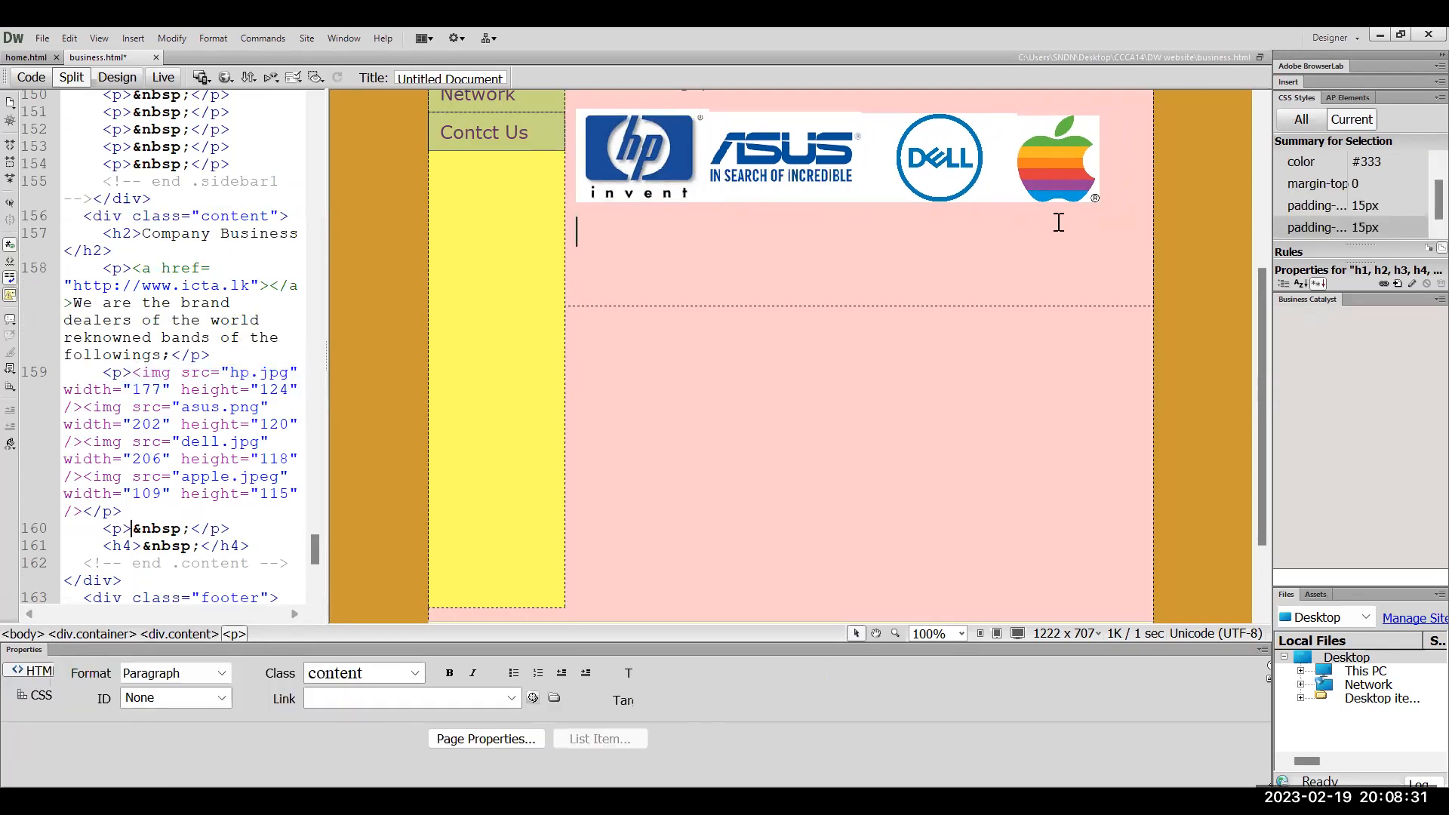
# Start the sentence with 'The' and undo the misplaced 'branches are' text
pyautogui.scroll(5, 1059, 222)
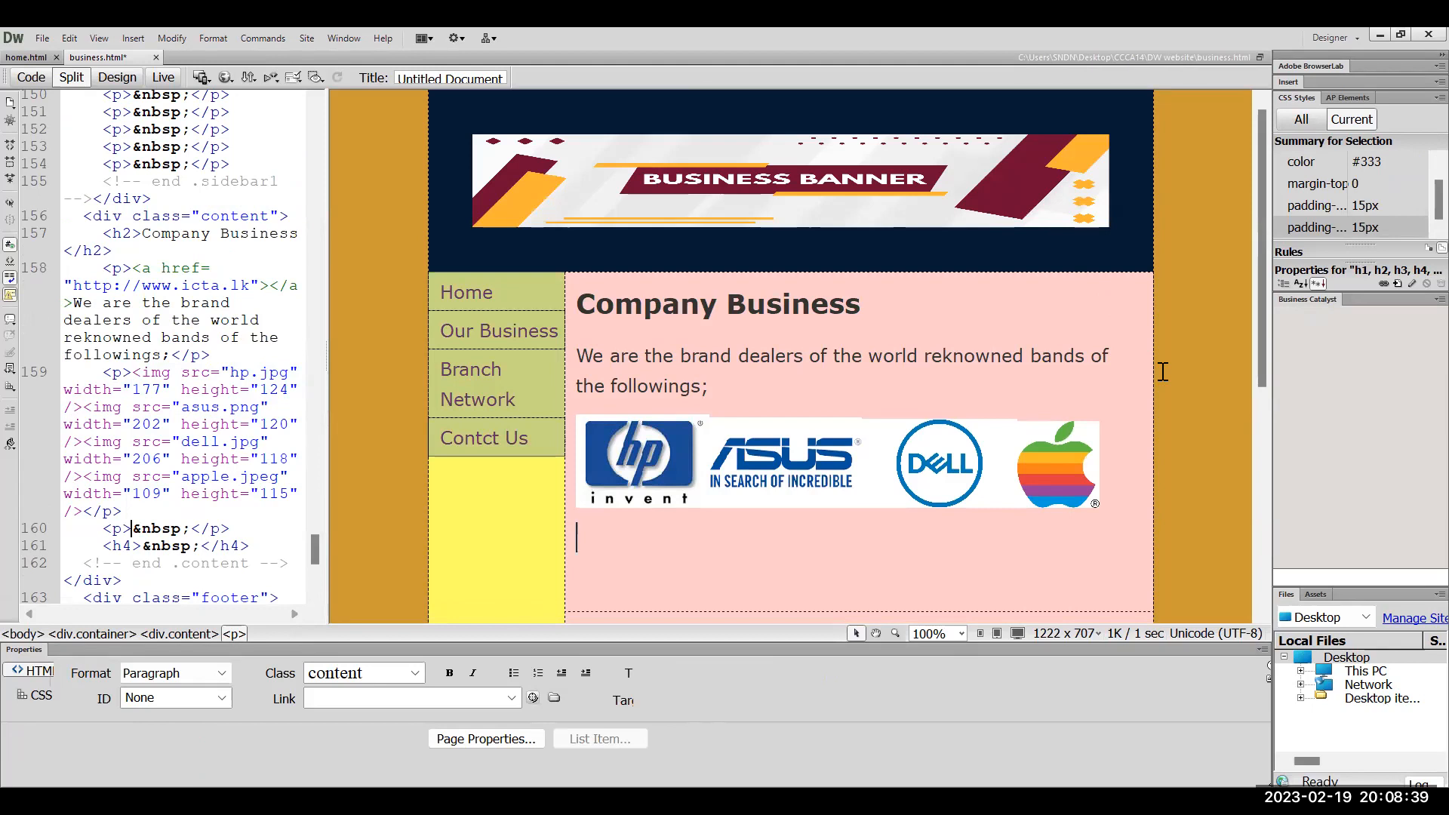
pyautogui.write('The servicde')
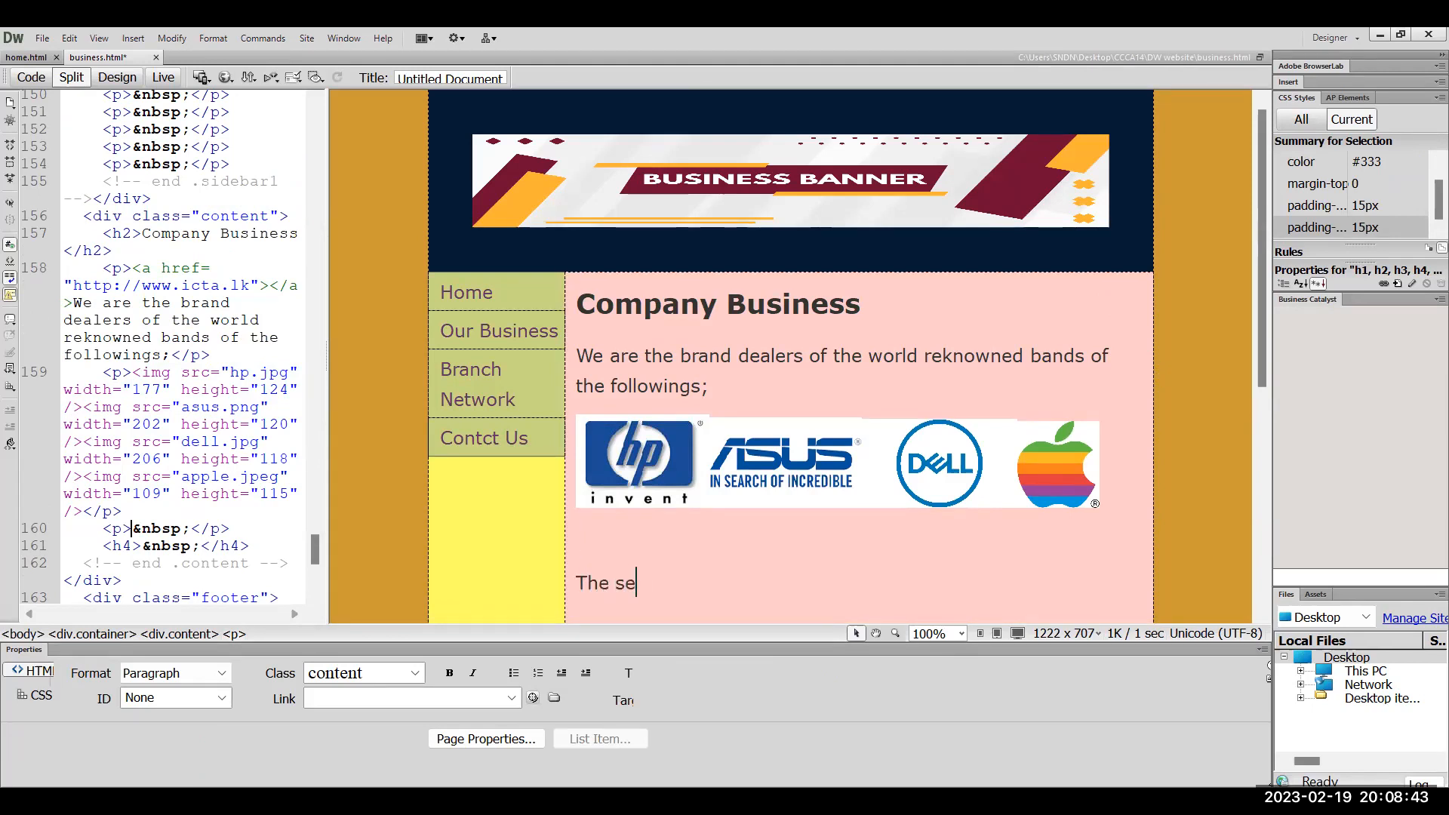
pyautogui.press('BackSpace')
pyautogui.press('BackSpace')
pyautogui.press('BackSpace')
pyautogui.write('e')
pyautogui.press('BackSpace')
pyautogui.press('BackSpace')
pyautogui.press('BackSpace')
pyautogui.press('BackSpace')
pyautogui.press('BackSpace')
pyautogui.press('BackSpace')
pyautogui.press('BackSpace')
pyautogui.scroll(-3, 1163, 371)
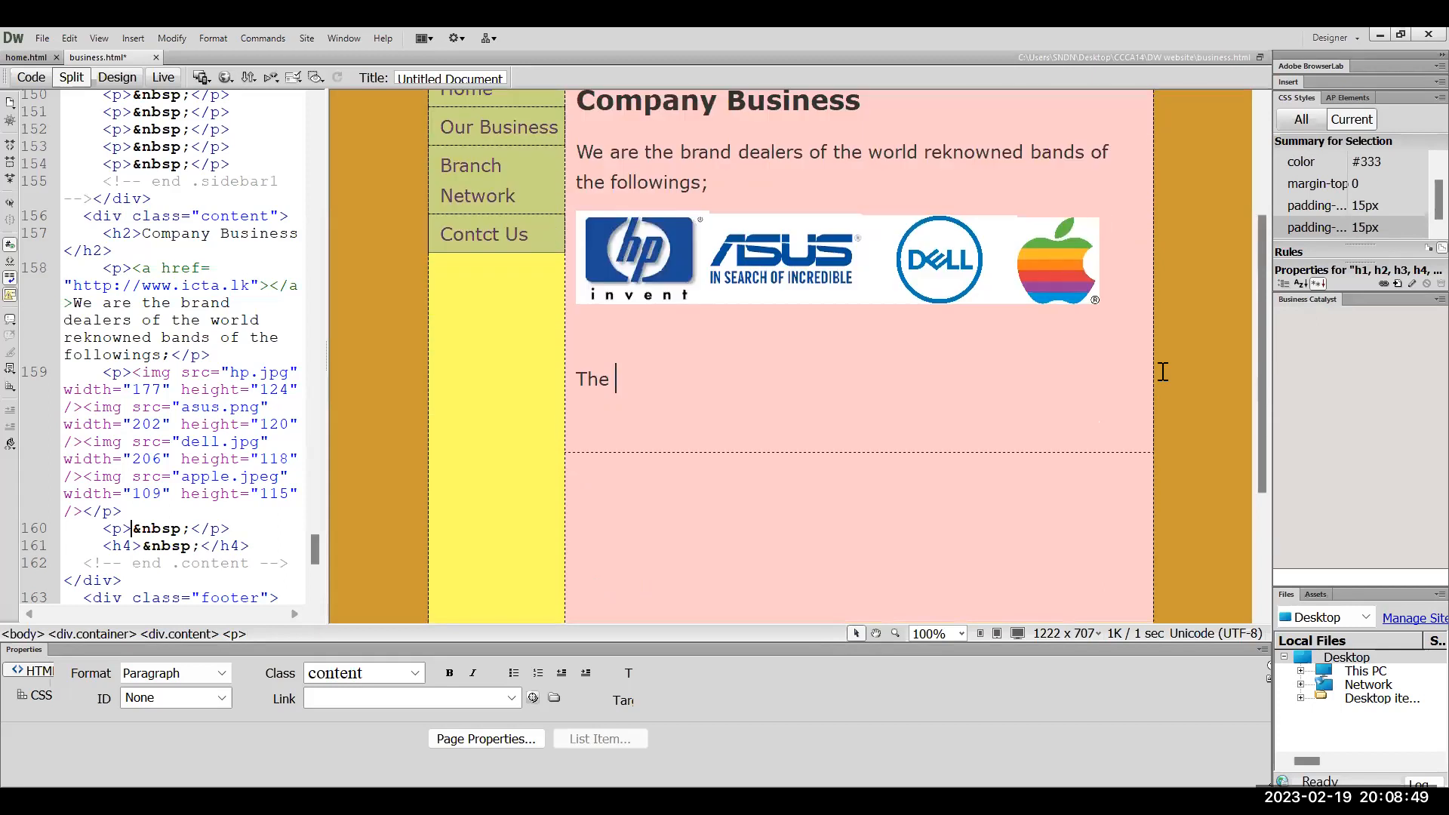
pyautogui.click(1163, 371)
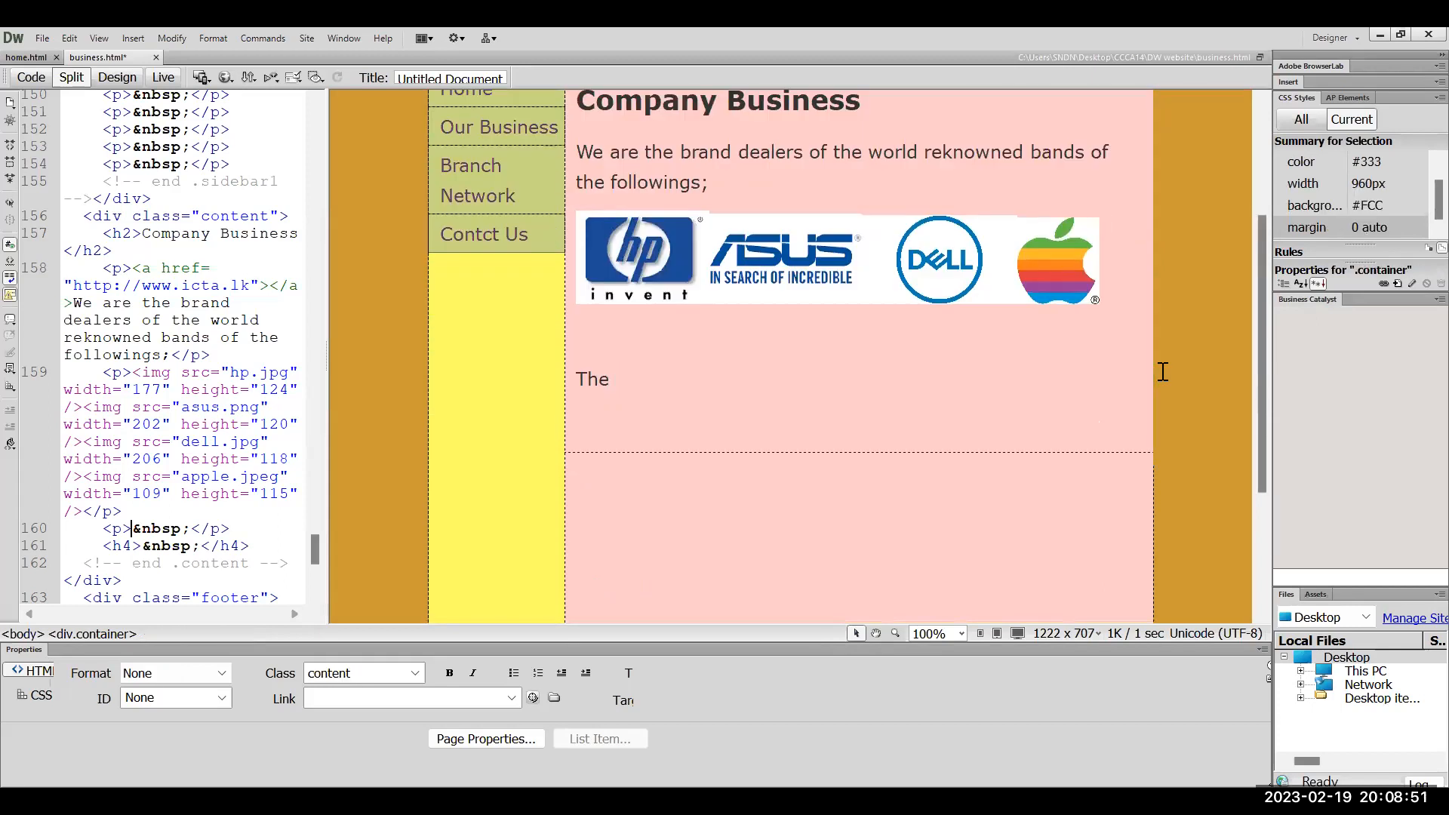
pyautogui.write('branches are')
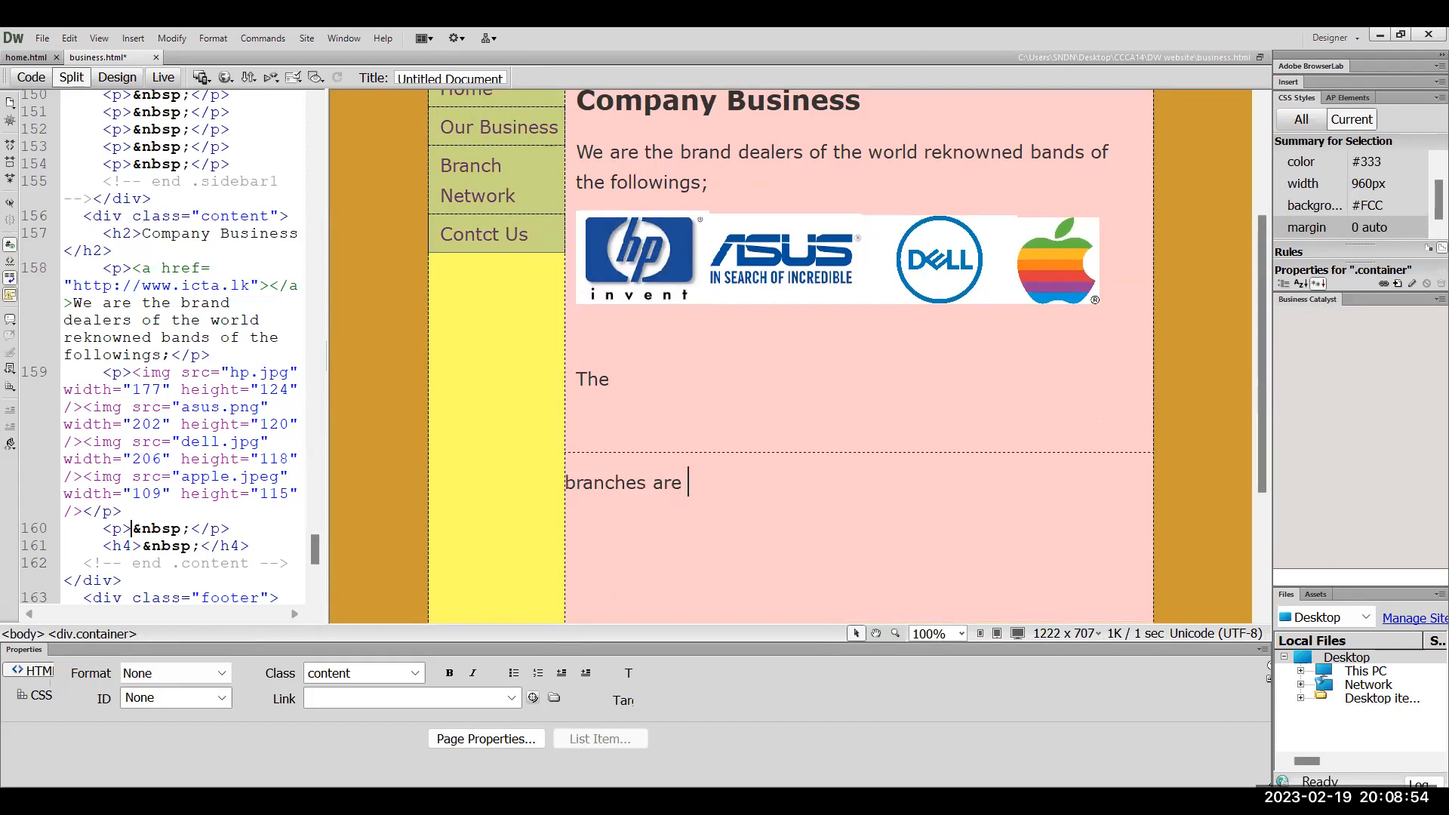
pyautogui.click(1162, 372)
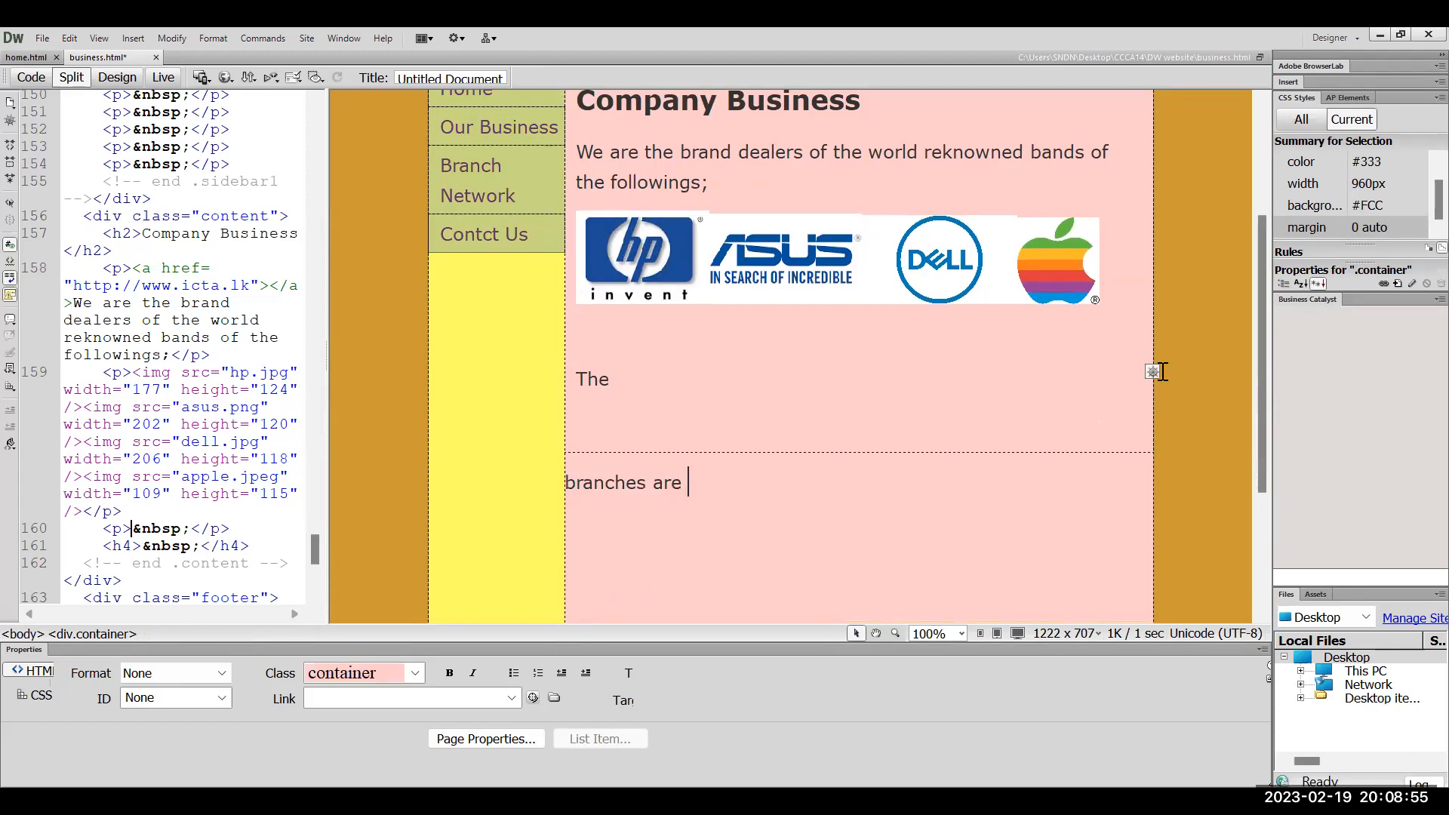
pyautogui.hotkey('ctrl', 'z')
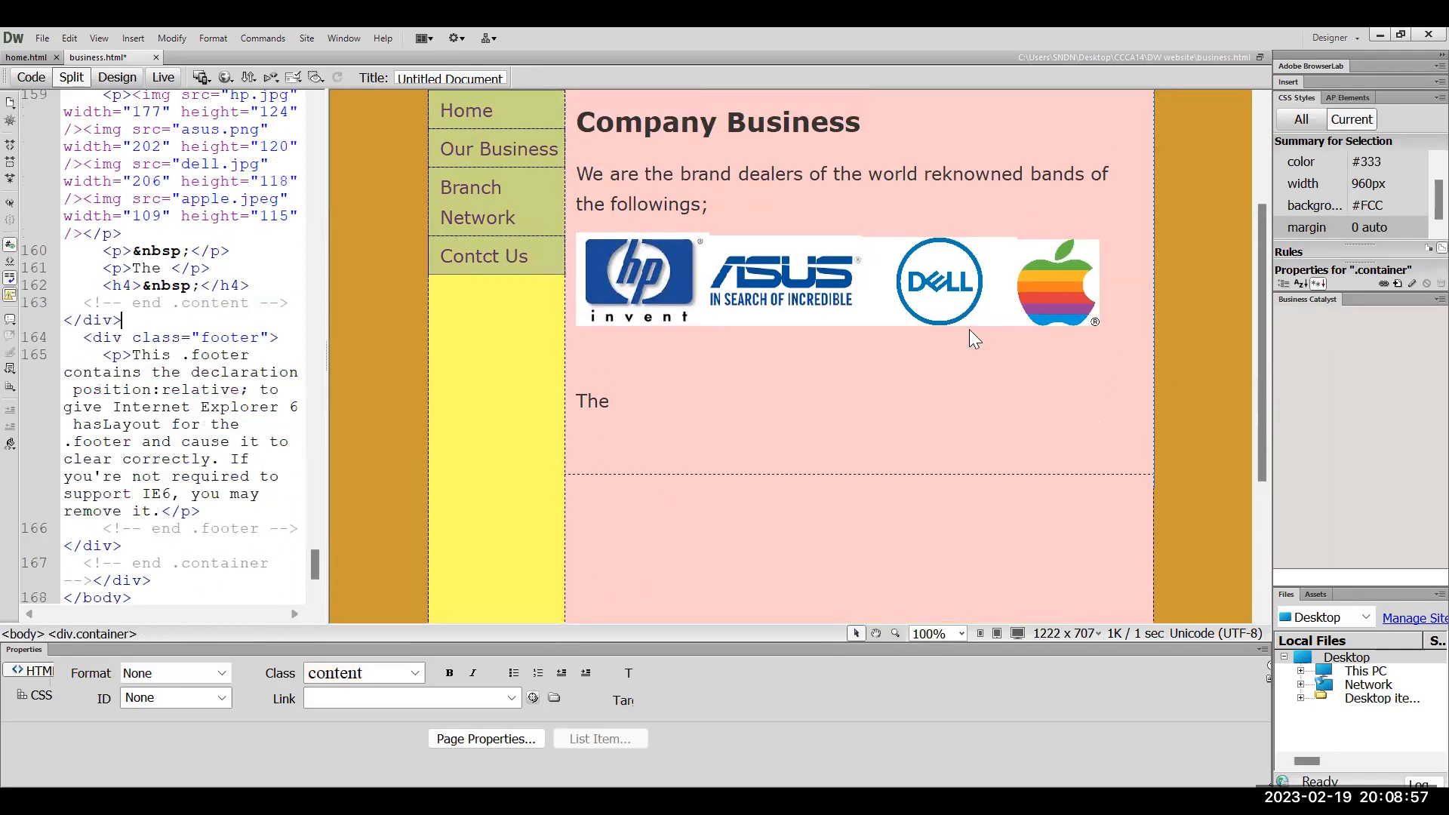
# Complete the sentence as 'The services available for other brands as well.'
pyautogui.click(778, 415)
pyautogui.write('ser')
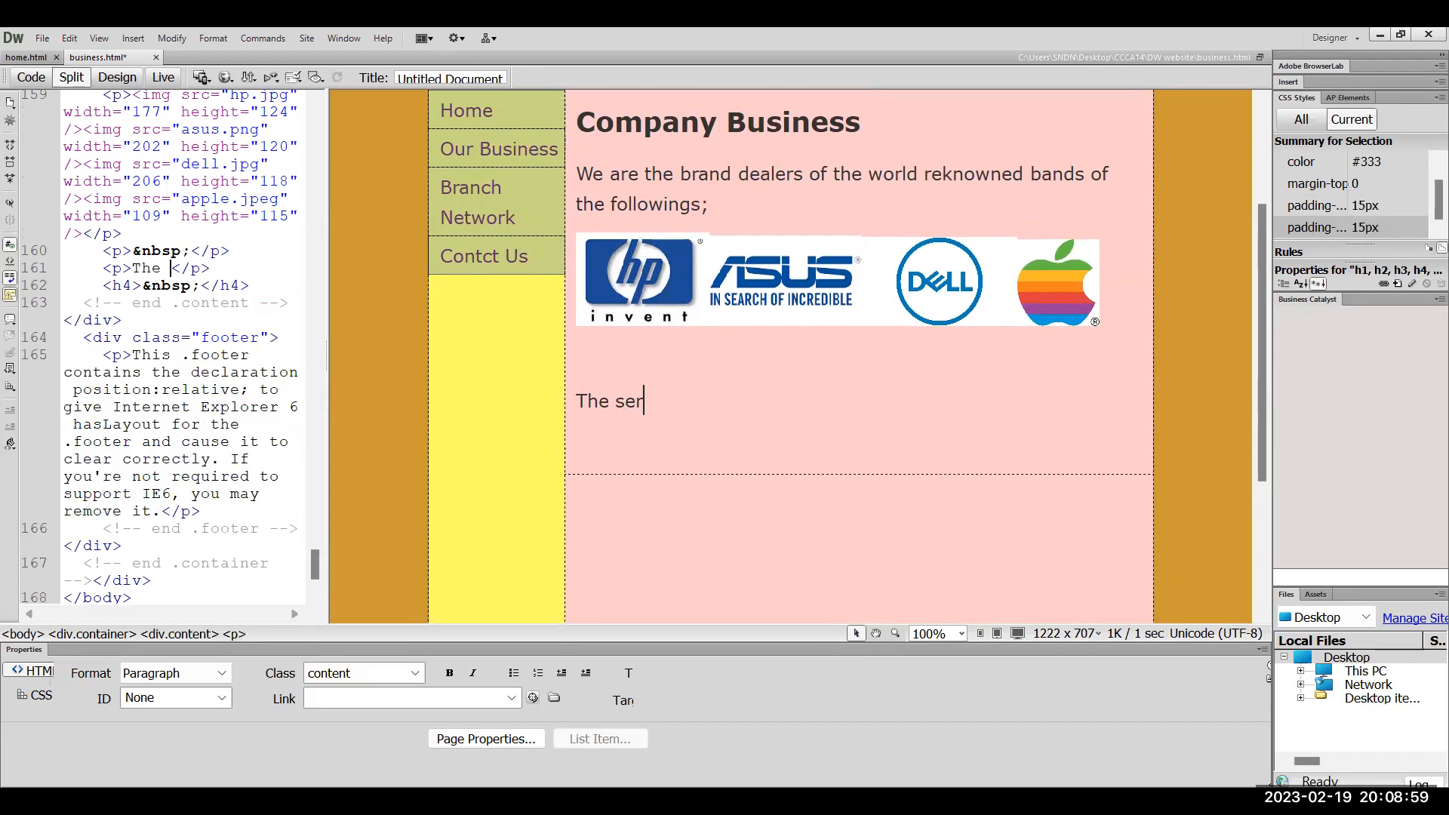
pyautogui.write('vices')
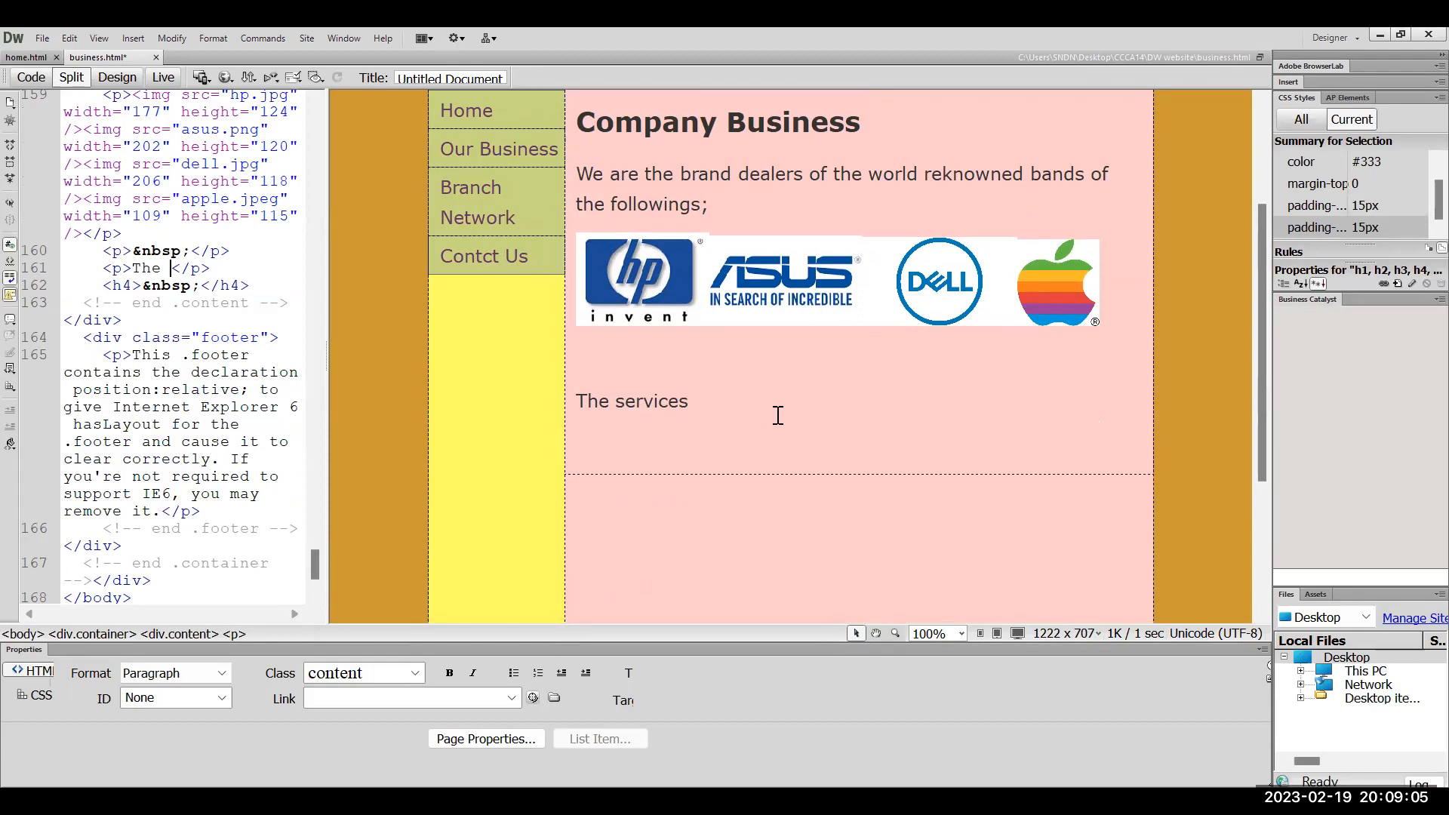
pyautogui.write(' available for other br')
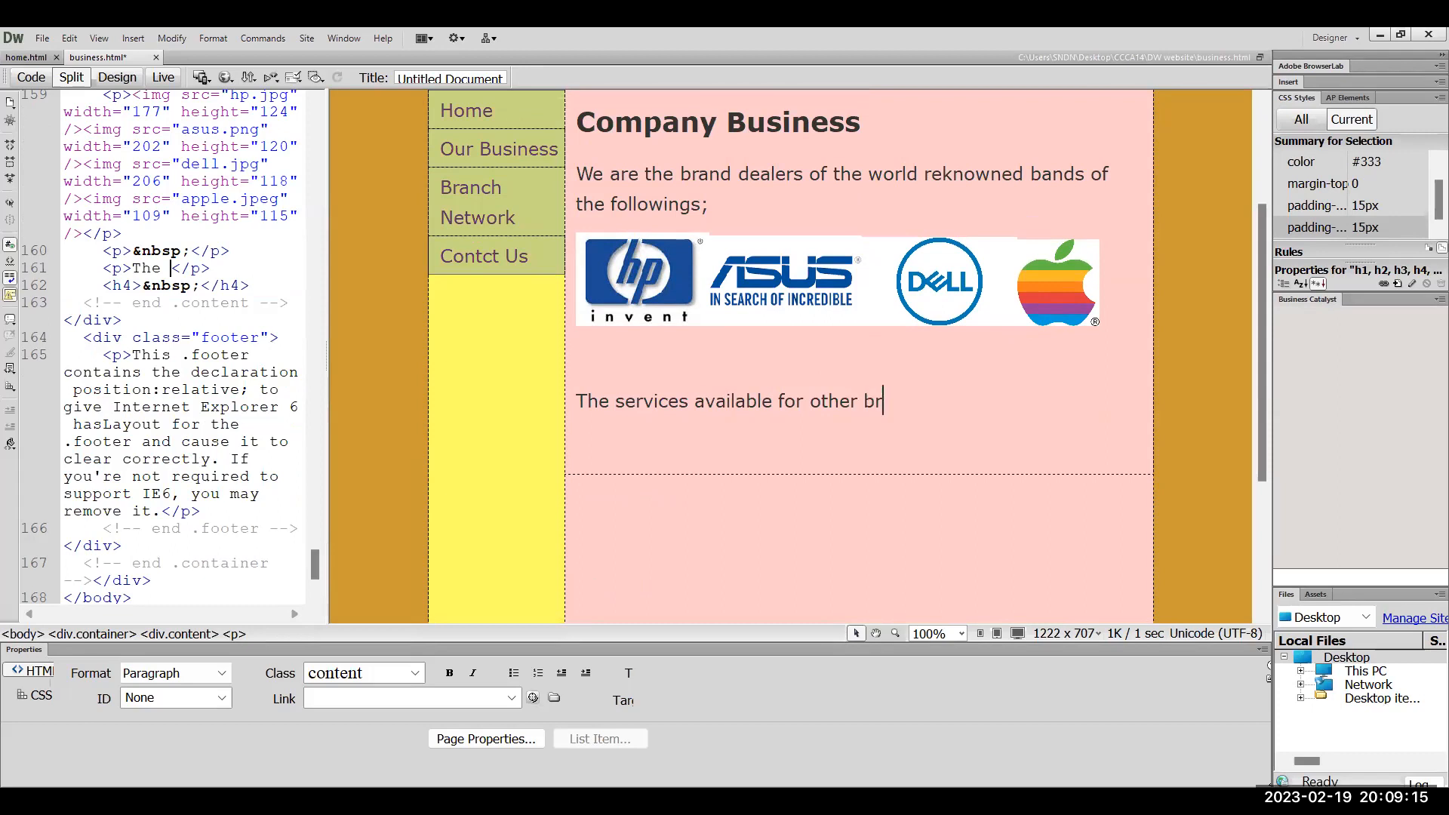
pyautogui.write('ands as well')
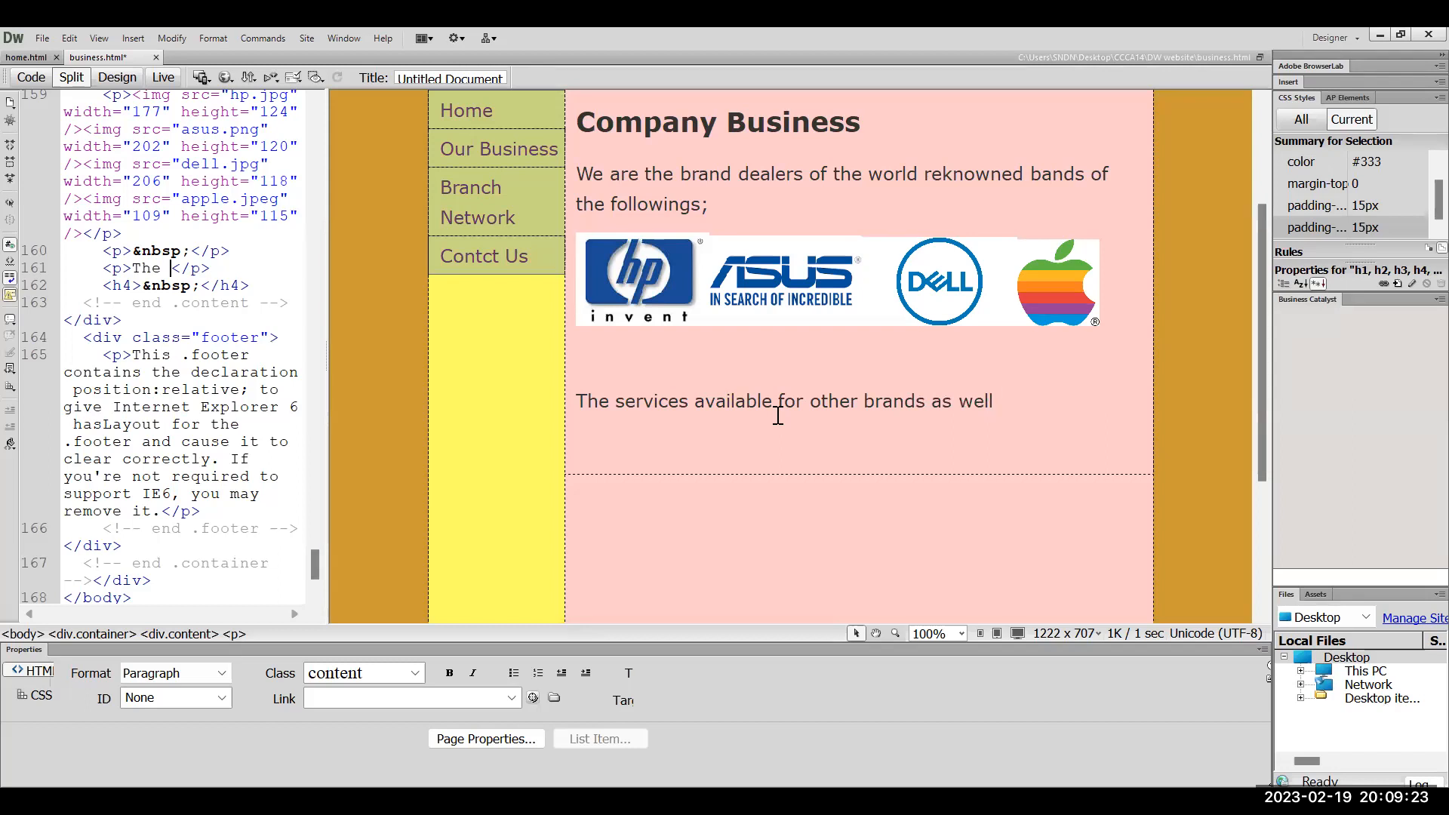
pyautogui.press('BackSpace')
pyautogui.write('.')
pyautogui.scroll(-3, 826, 554)
pyautogui.click(826, 556)
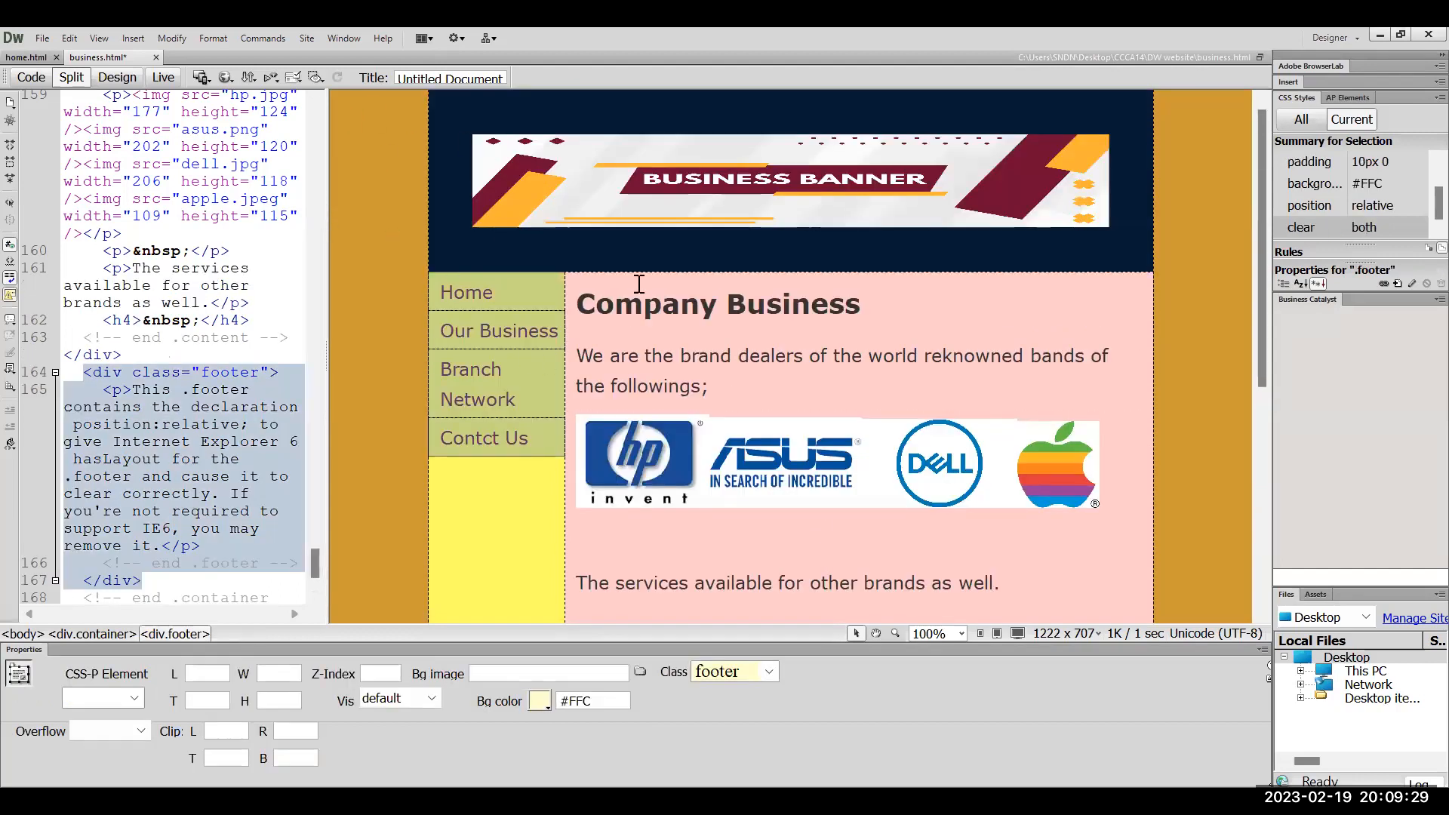
# Save business.html and select the Our Business navigation item
pyautogui.click(42, 38)
pyautogui.click(154, 283)
pyautogui.doubleClick(472, 302)
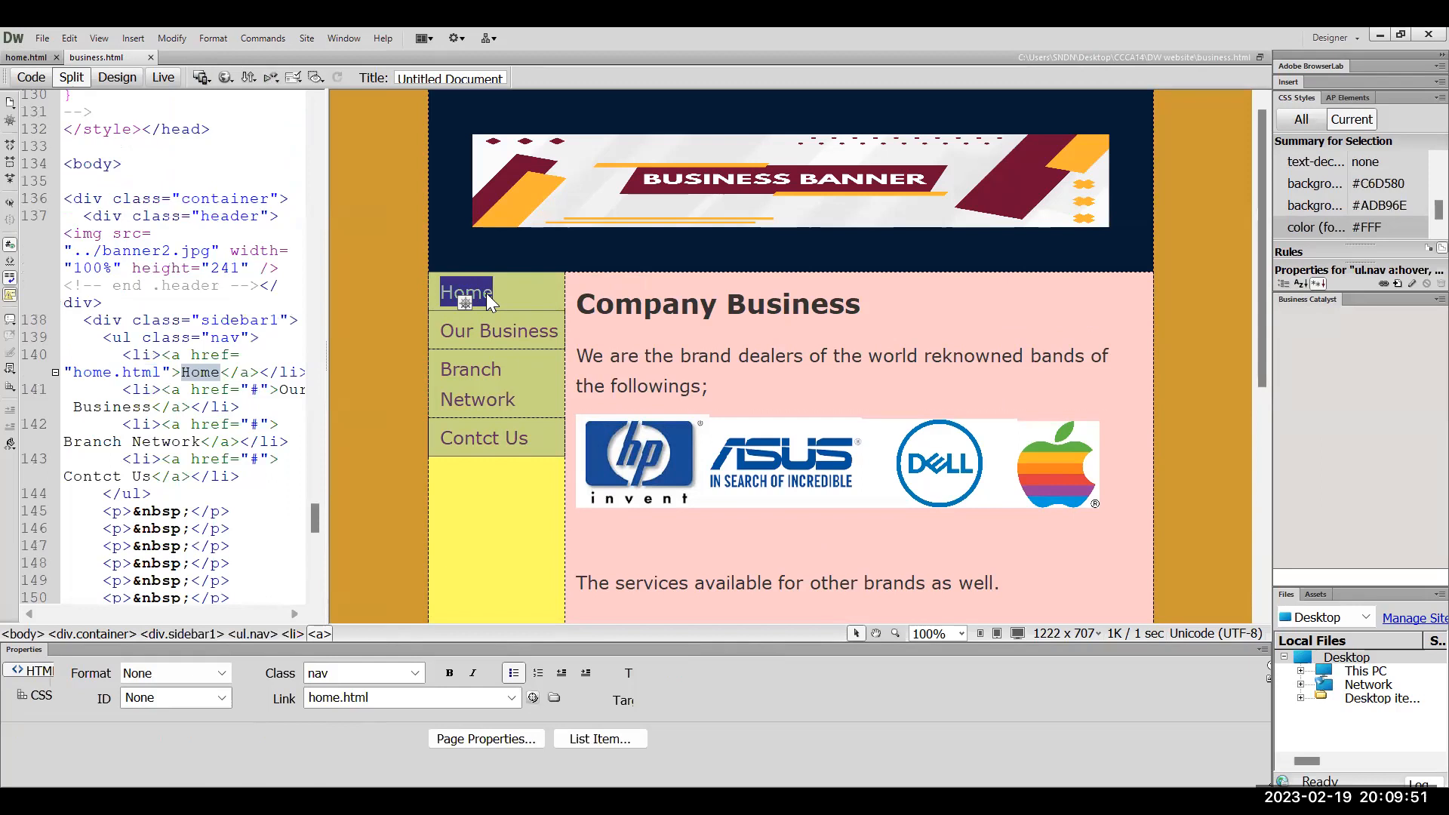
pyautogui.click(471, 331)
pyautogui.click(471, 330)
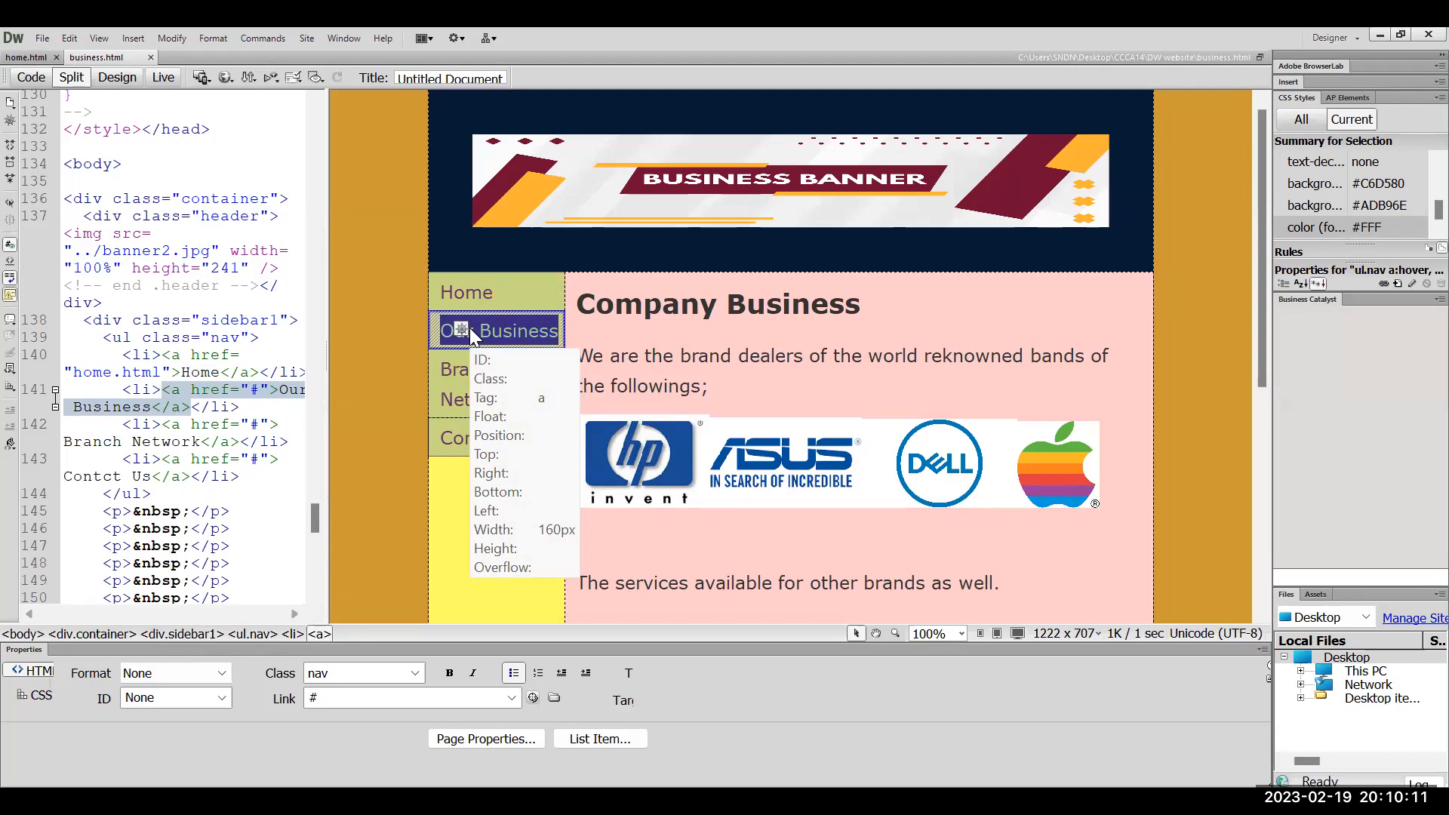
# Link the Our Business navigation text to business.html
pyautogui.click(573, 336)
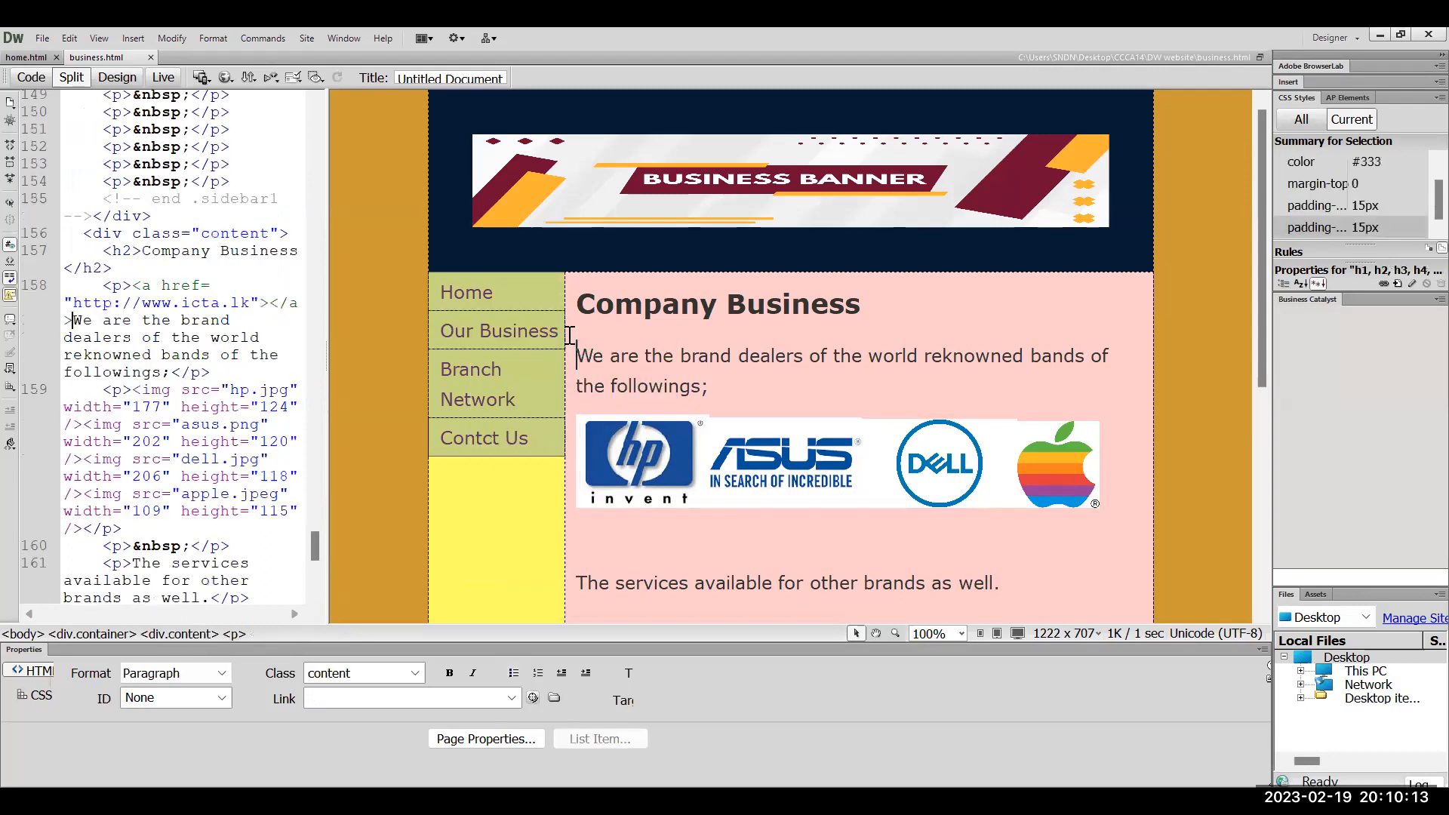
pyautogui.click(456, 335)
pyautogui.moveTo(456, 333); pyautogui.dragTo(466, 330)
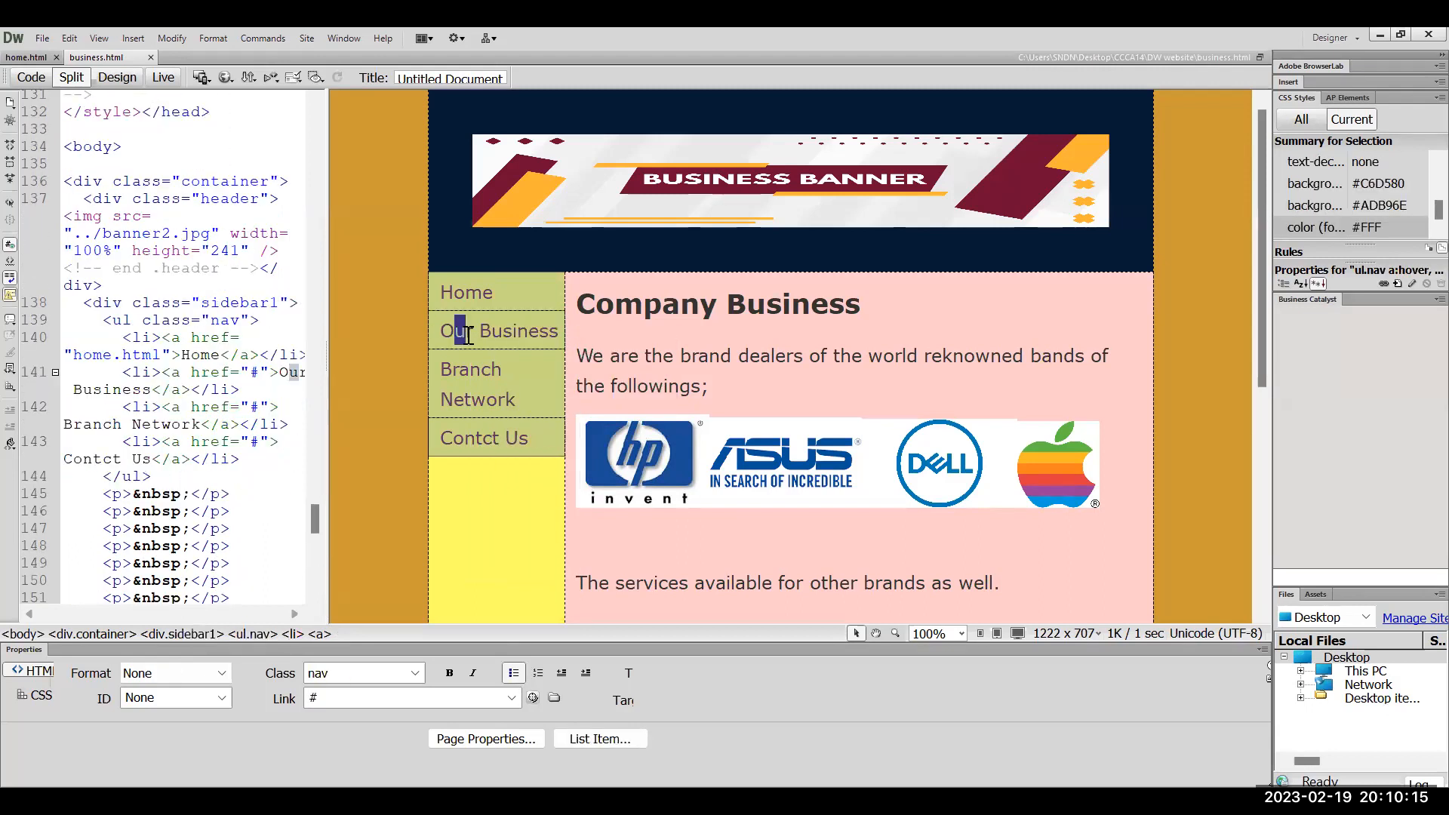
pyautogui.doubleClick(485, 330)
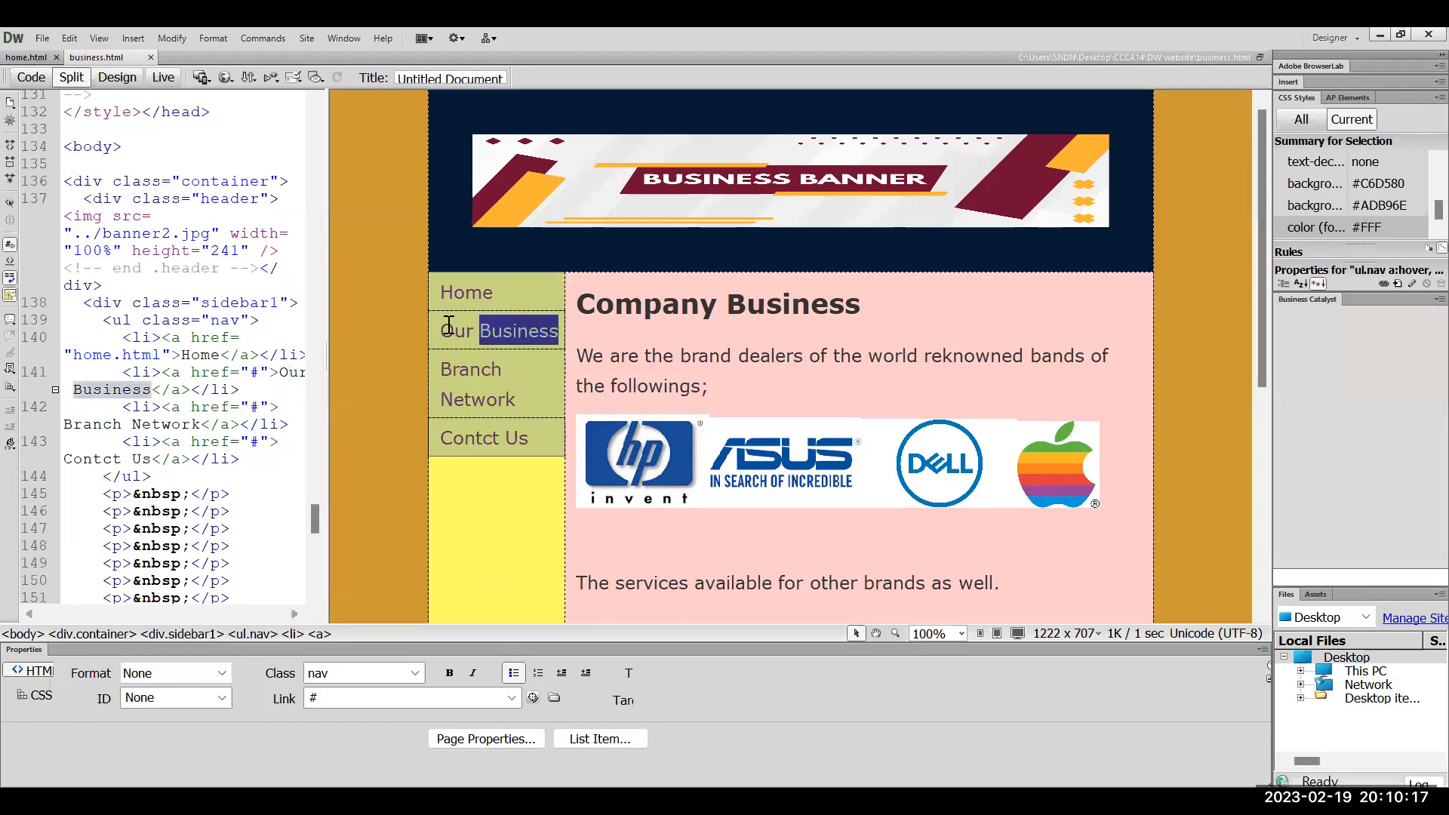
pyautogui.moveTo(453, 330); pyautogui.dragTo(538, 332)
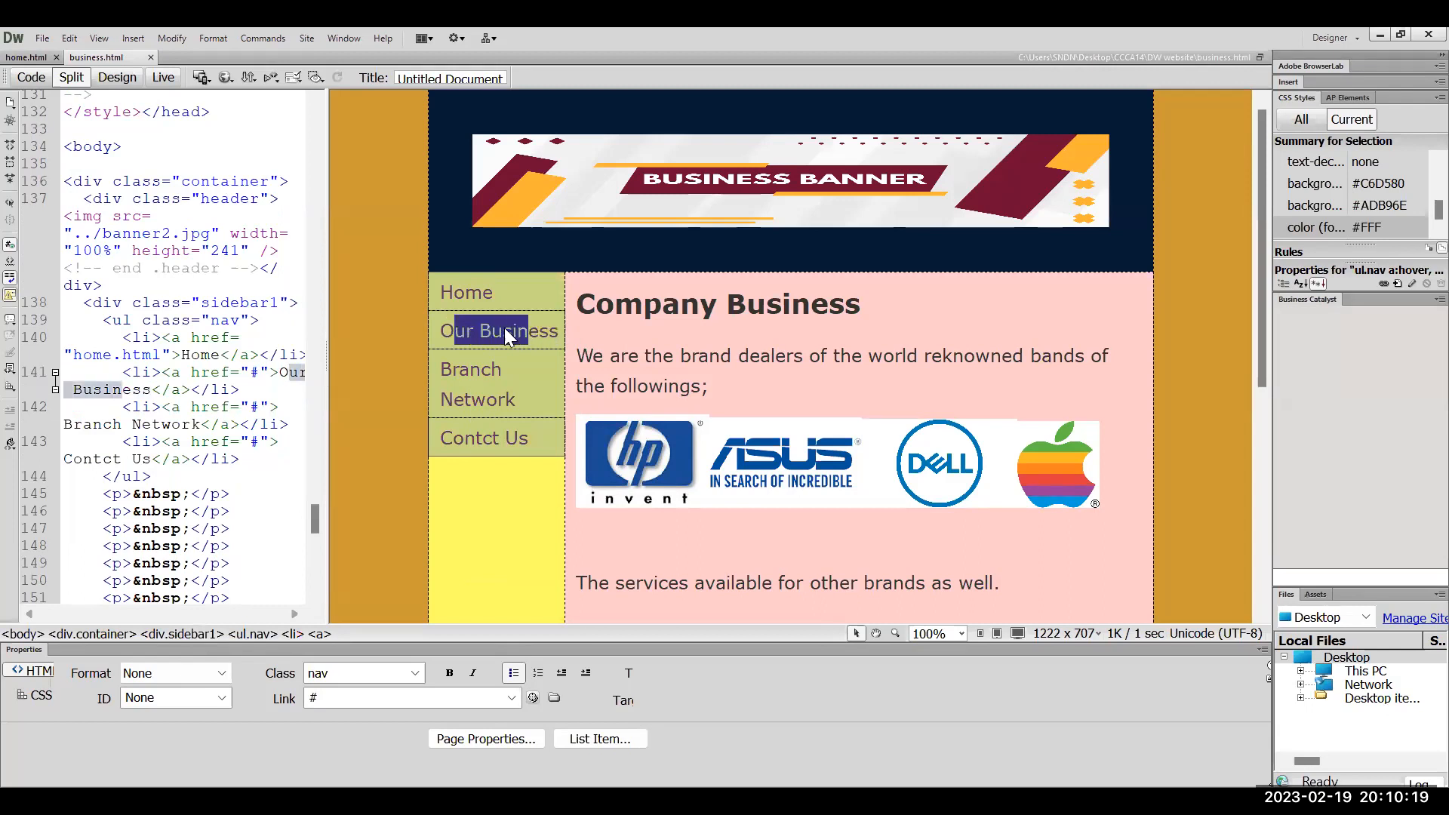
pyautogui.doubleClick(505, 338)
pyautogui.rightClick(505, 337)
pyautogui.press('Escape')
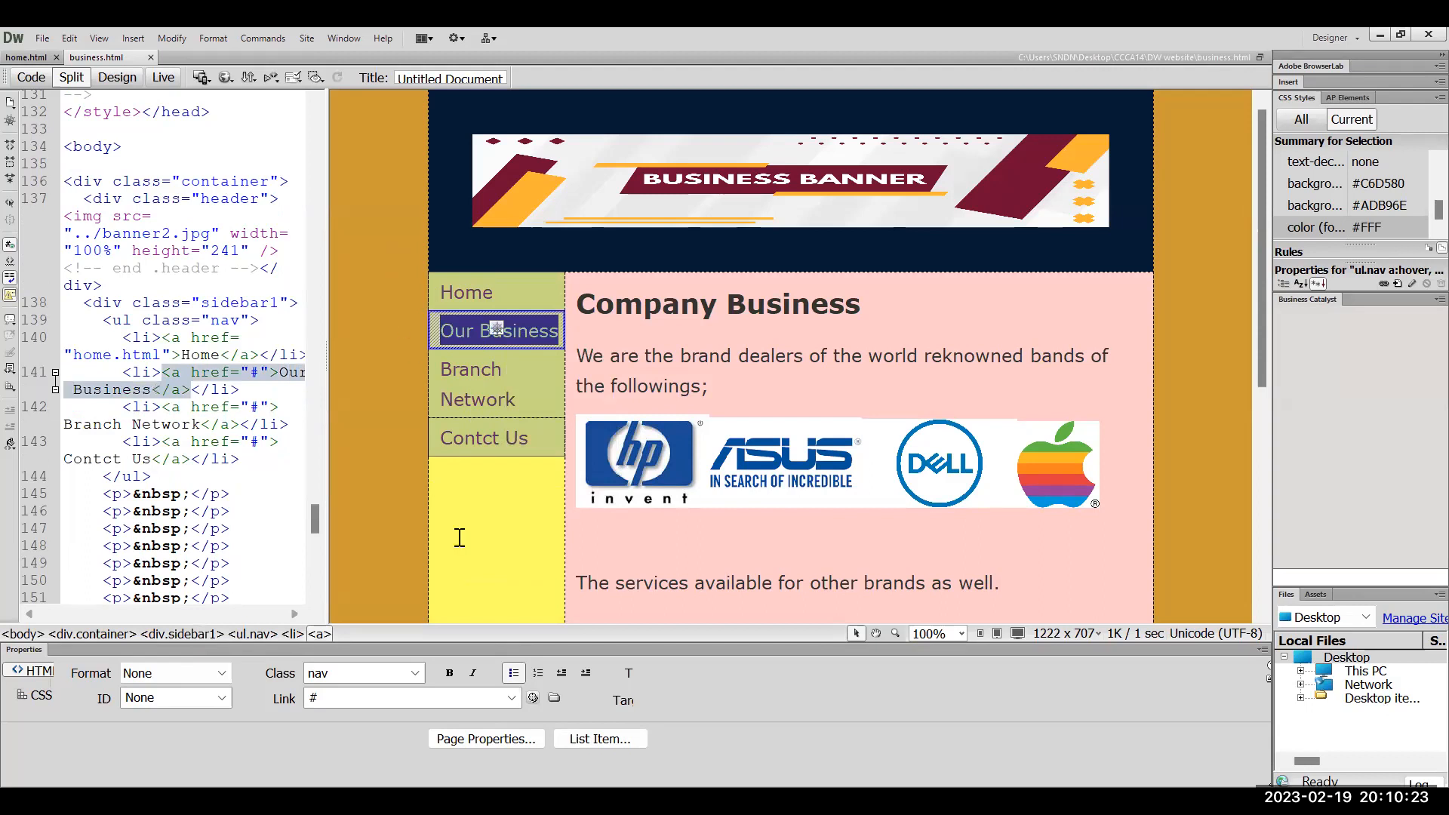
pyautogui.hotkey('ctrl', 'l')
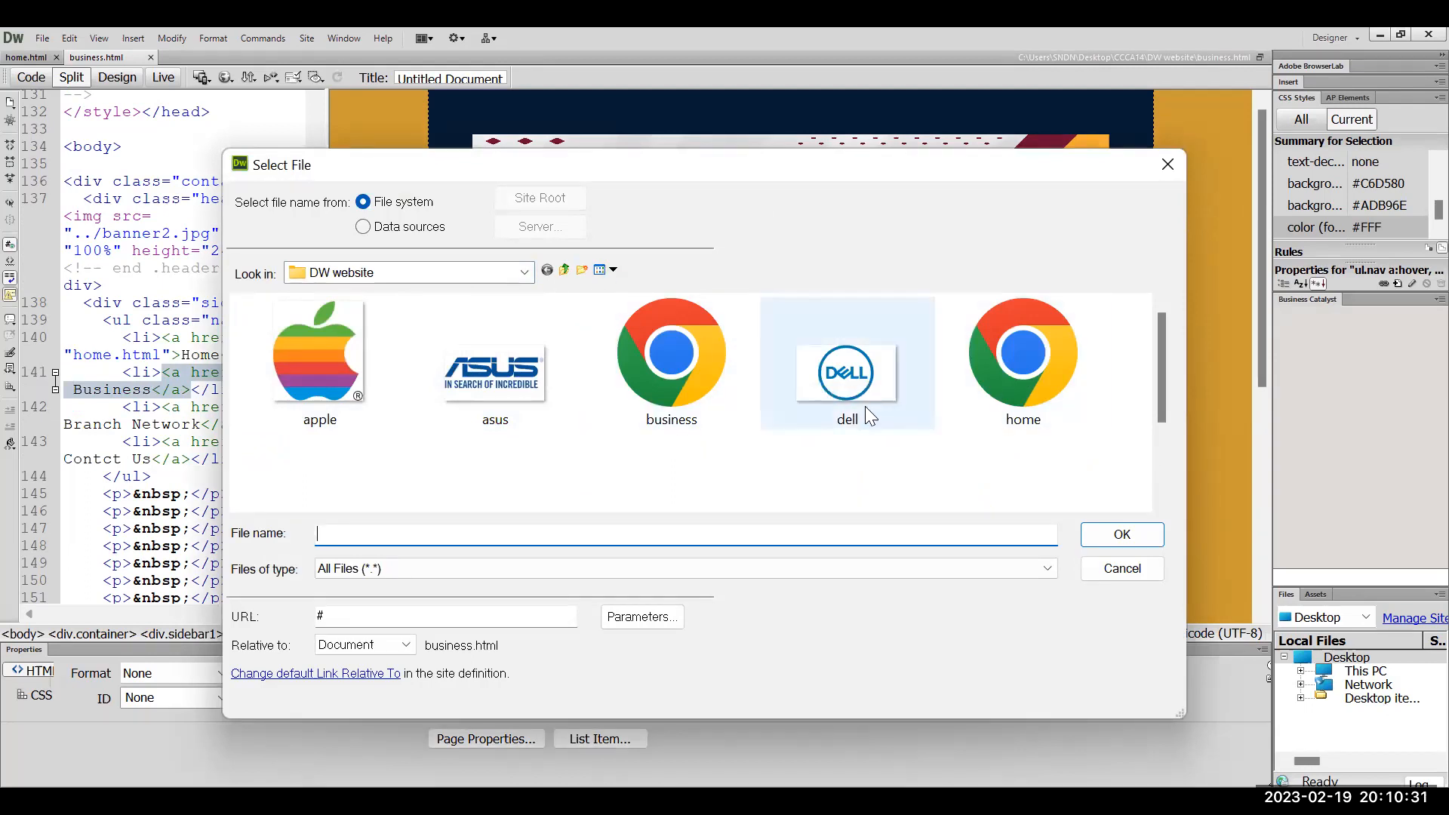
pyautogui.click(656, 368)
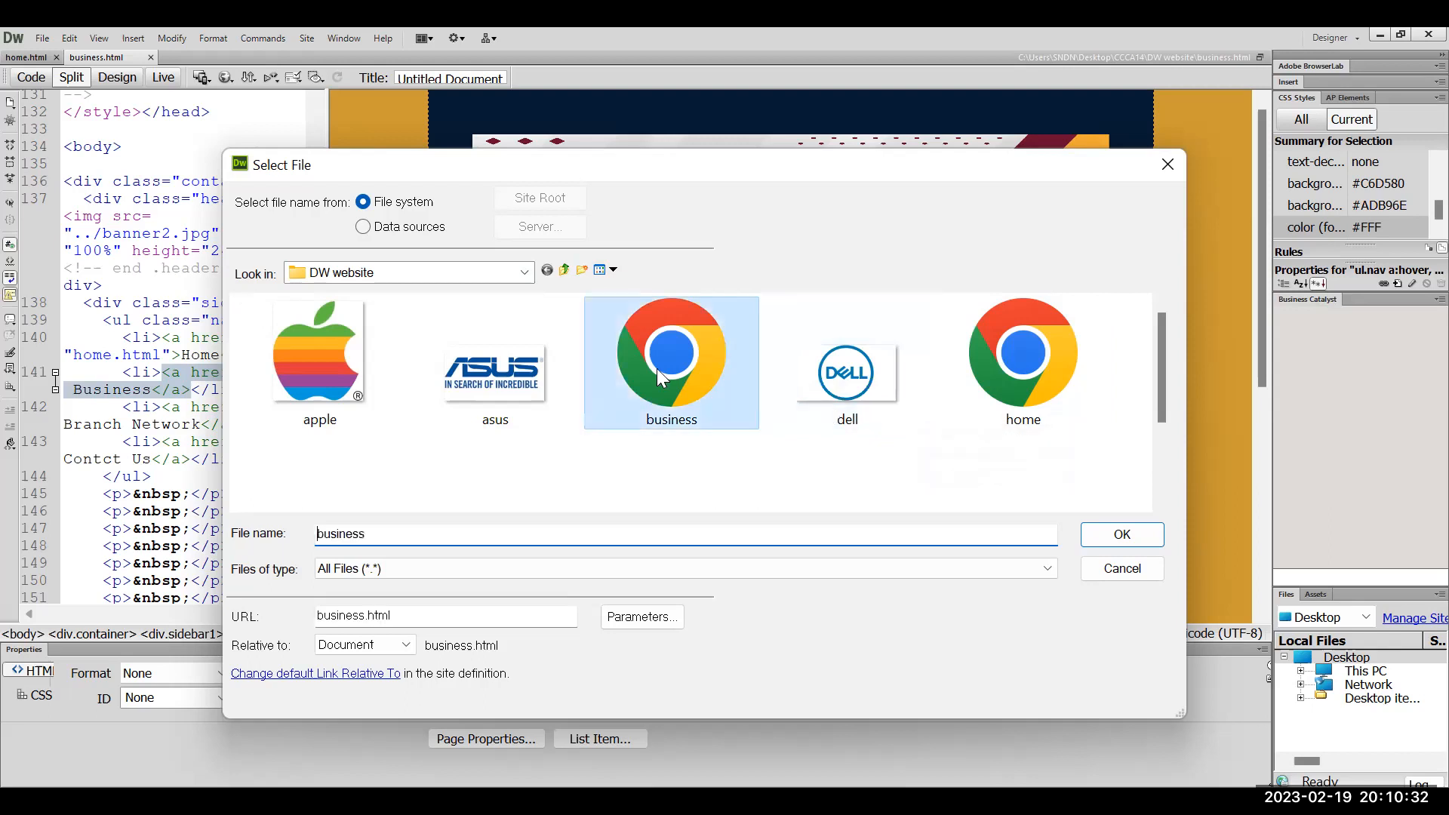
pyautogui.click(1120, 536)
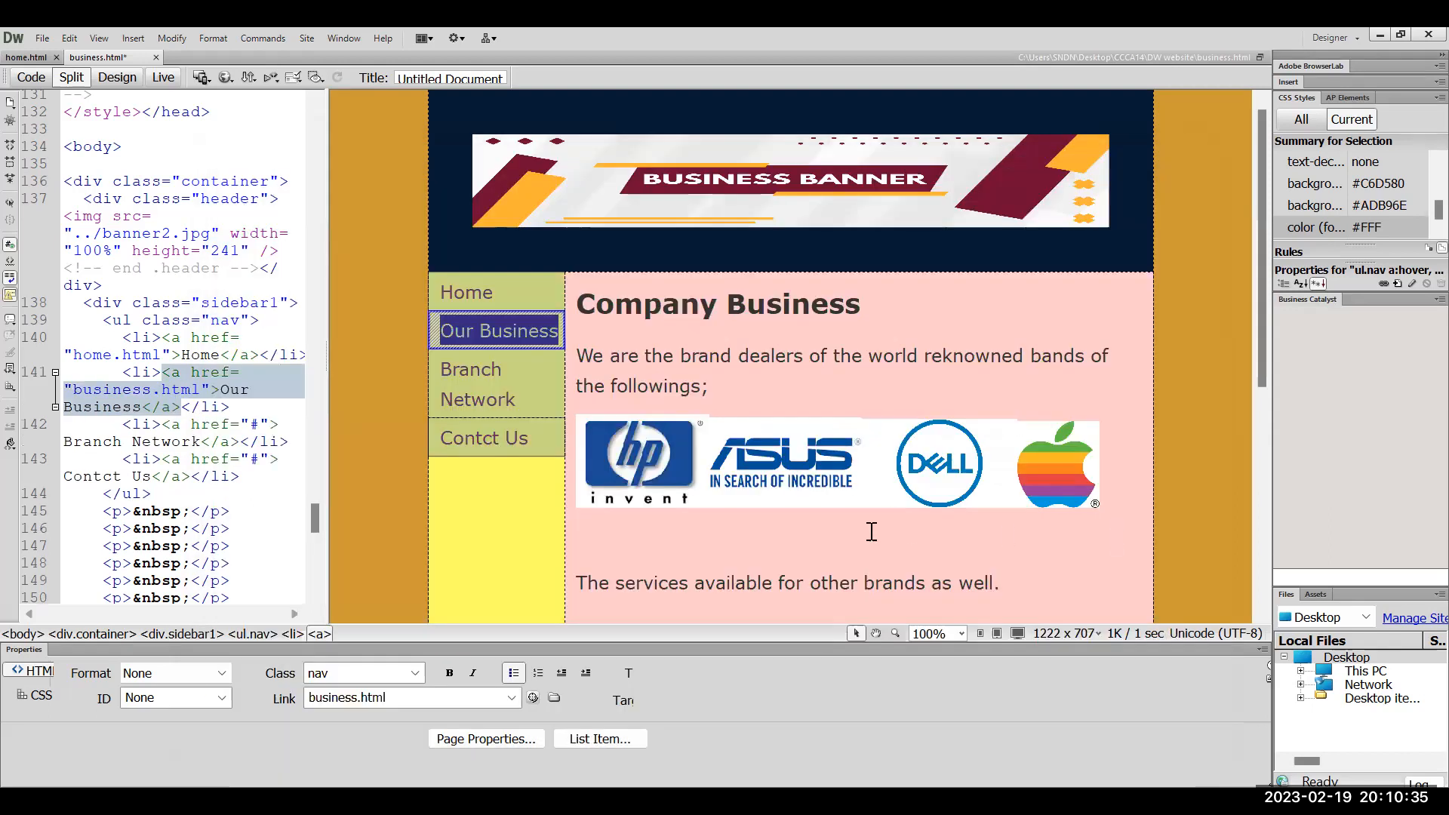
pyautogui.click(619, 530)
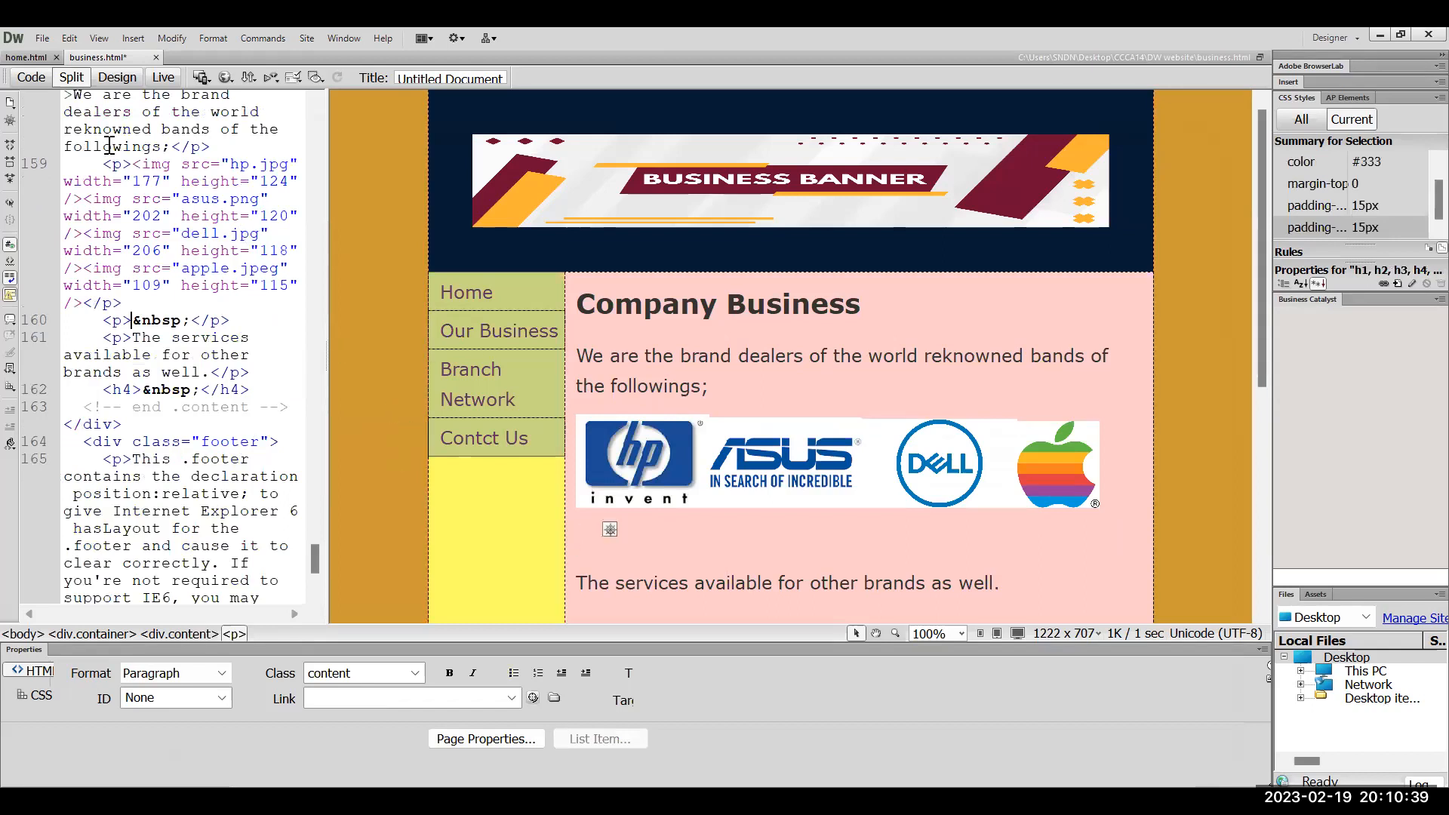
# On home.html, link the Our Business navigation text to business.html
pyautogui.click(30, 58)
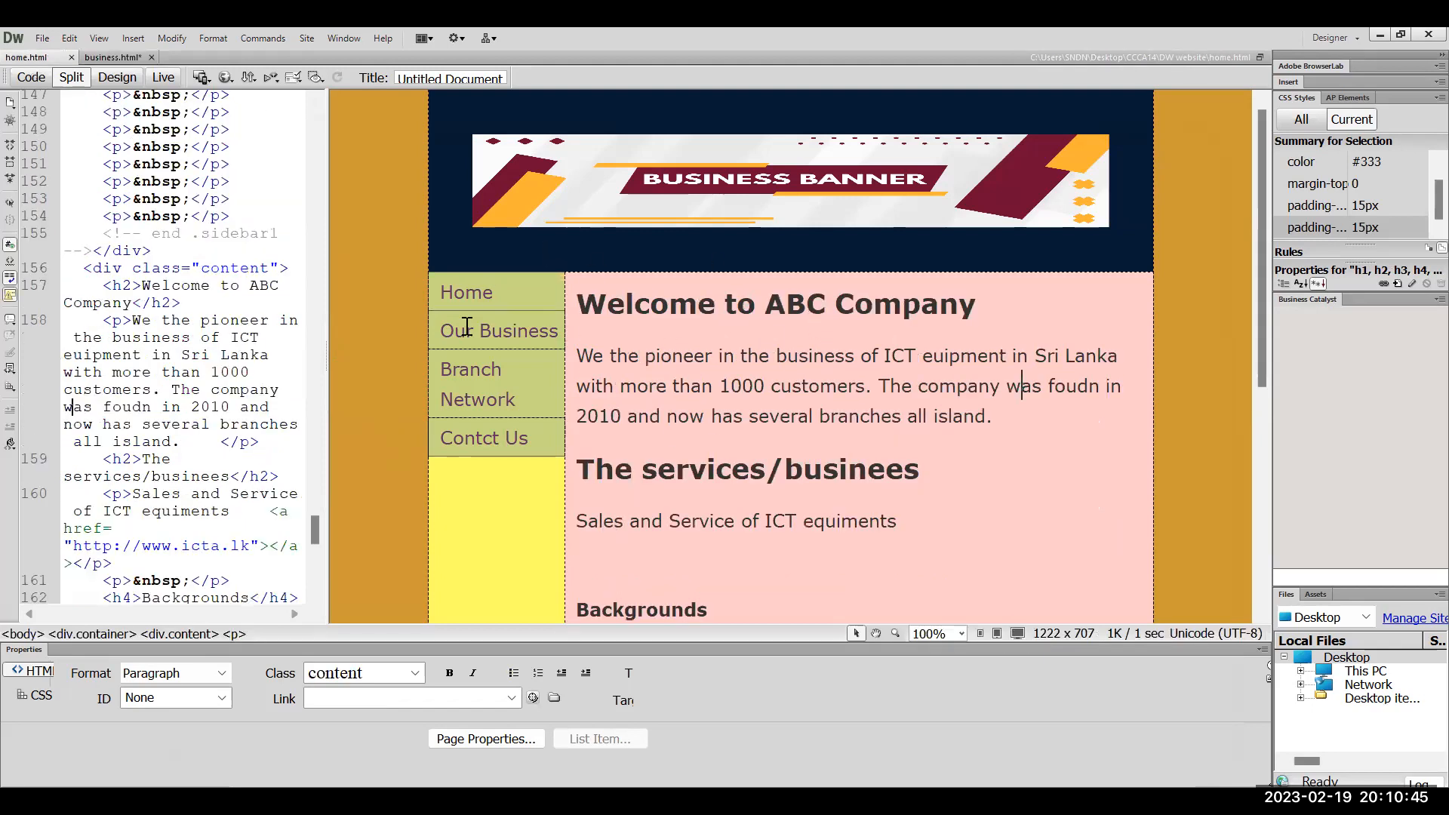
pyautogui.click(436, 334)
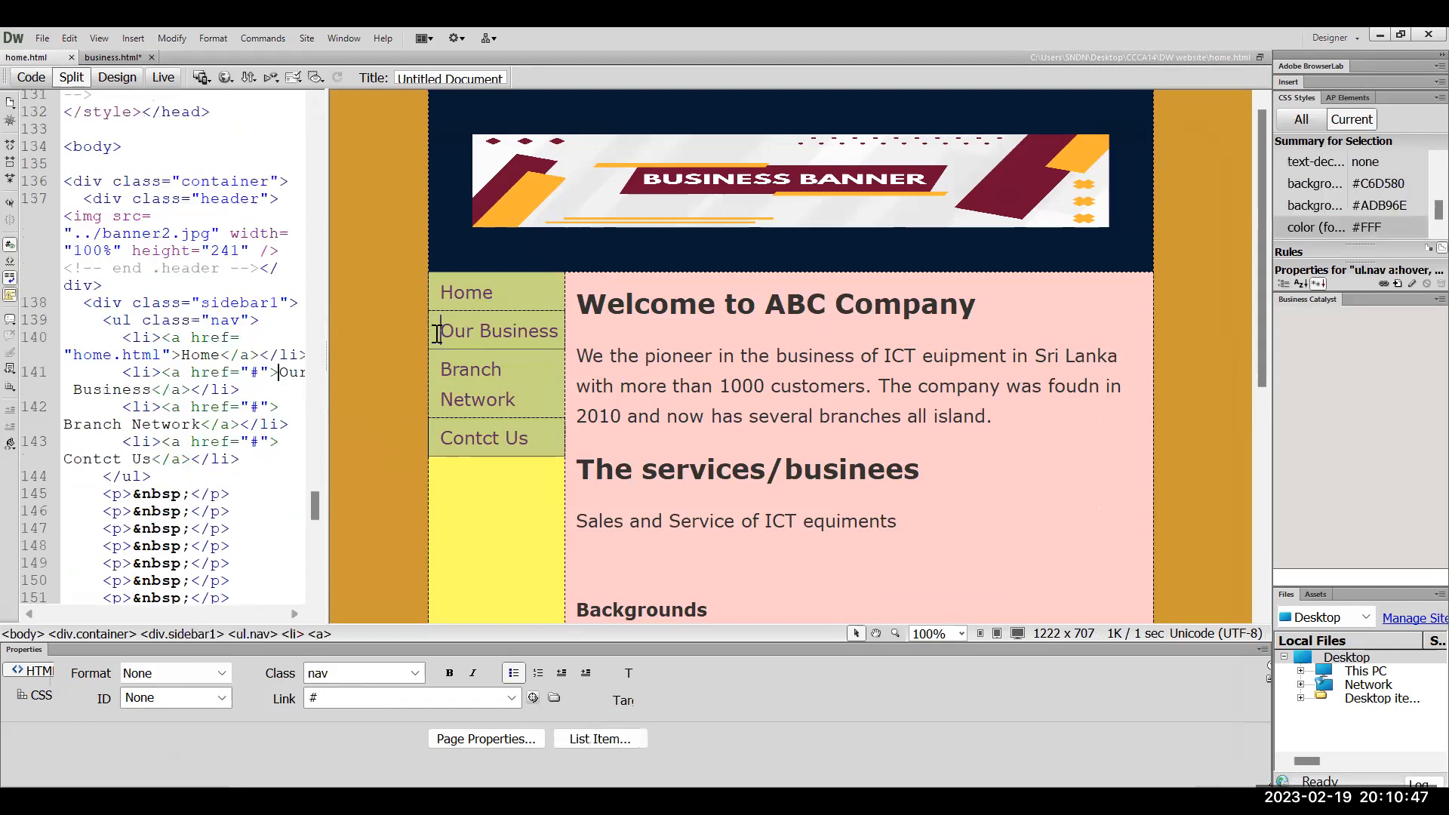
pyautogui.moveTo(436, 334); pyautogui.dragTo(560, 324)
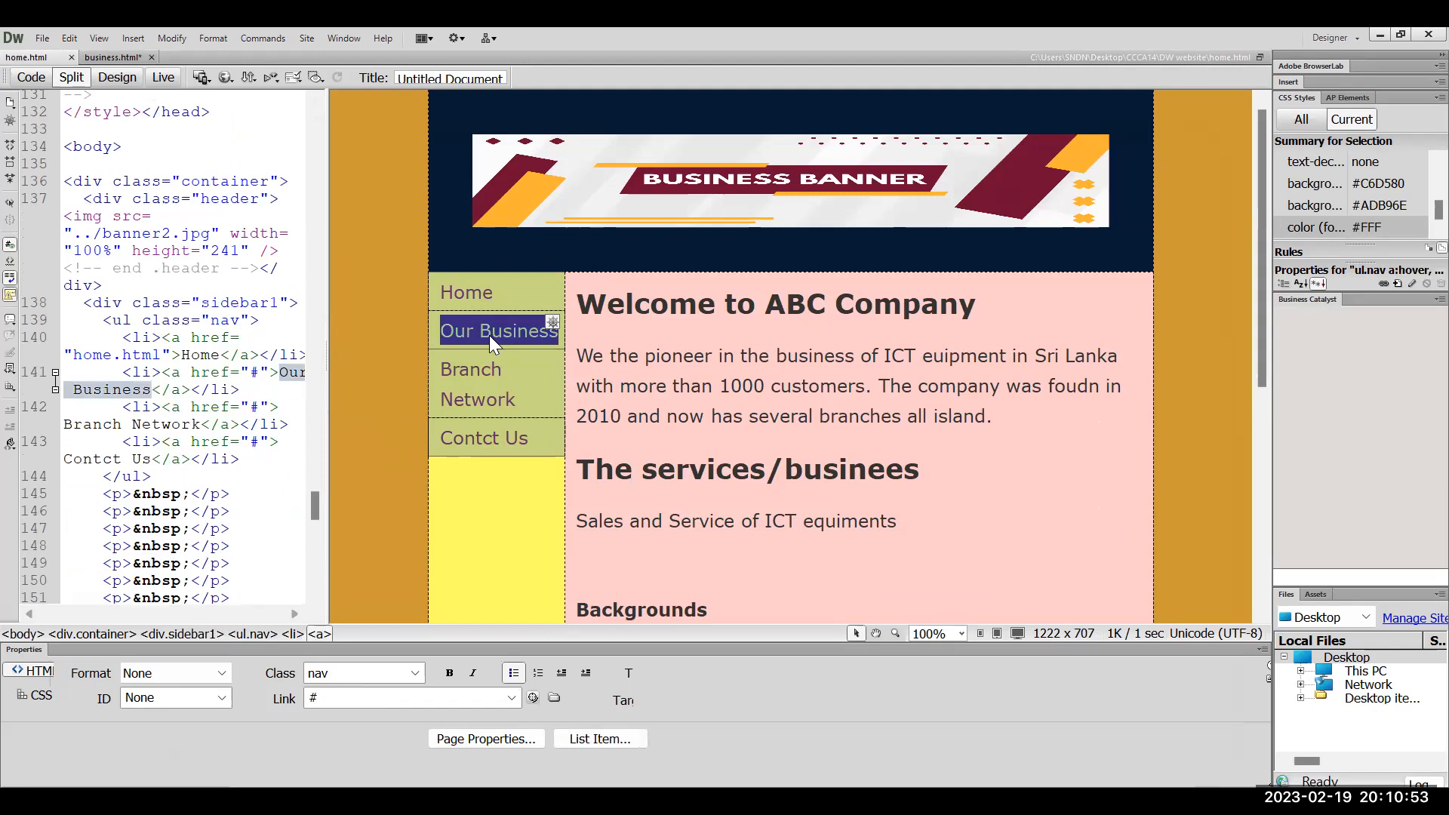
pyautogui.click(554, 697)
pyautogui.click(631, 364)
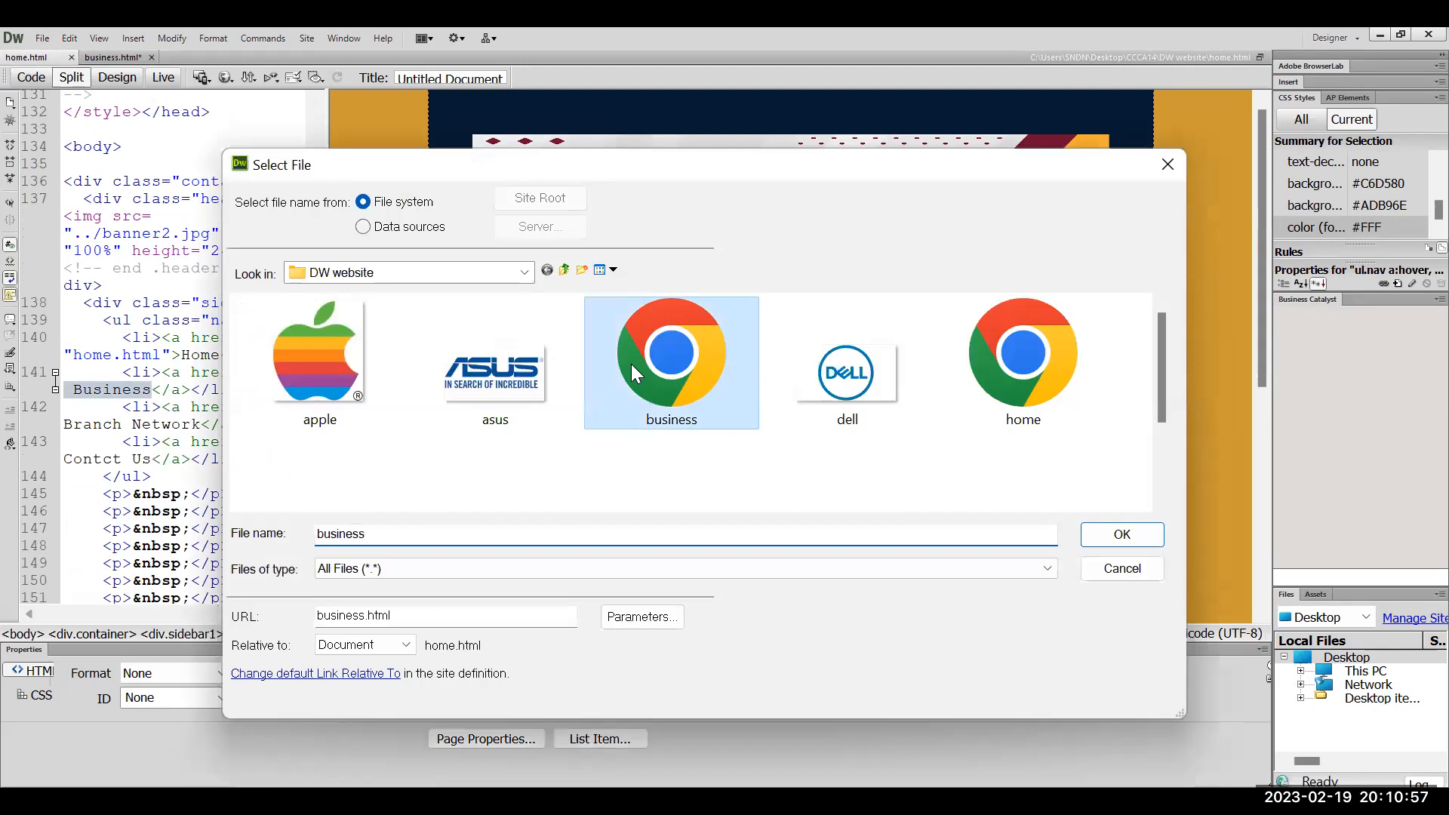
pyautogui.doubleClick(631, 364)
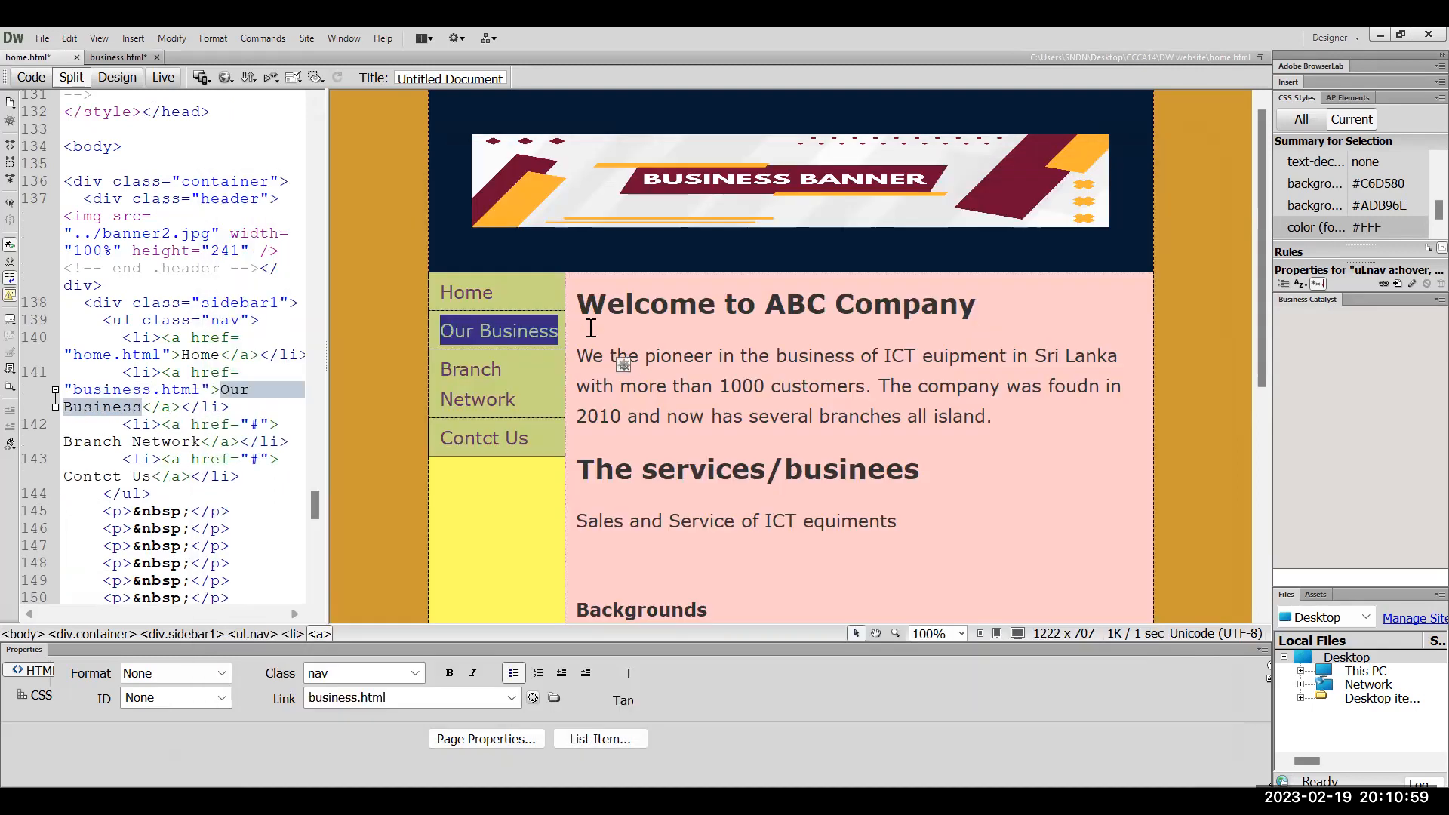
# Save all open pages and preview the page in Chrome
pyautogui.click(38, 41)
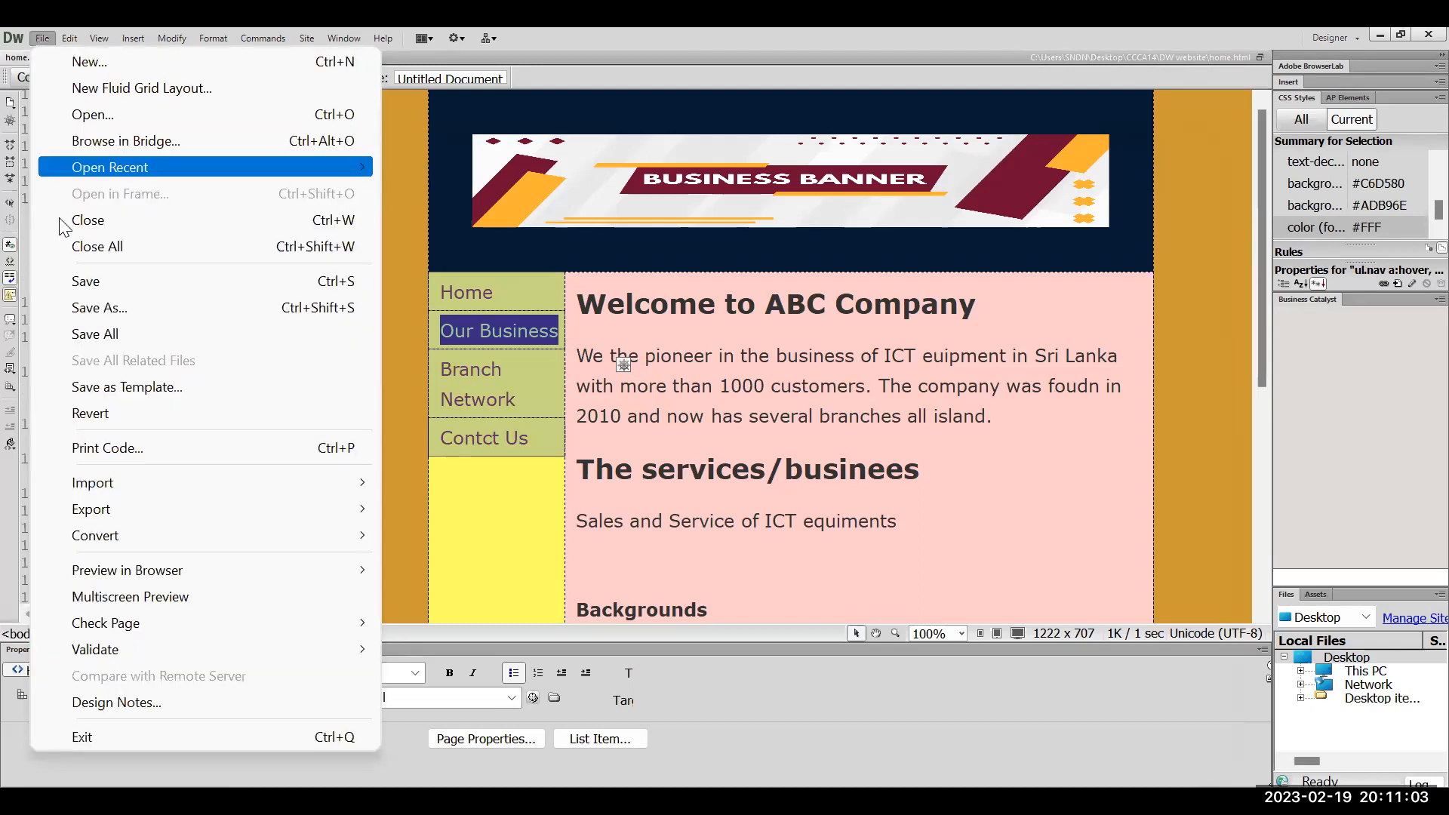
pyautogui.click(134, 333)
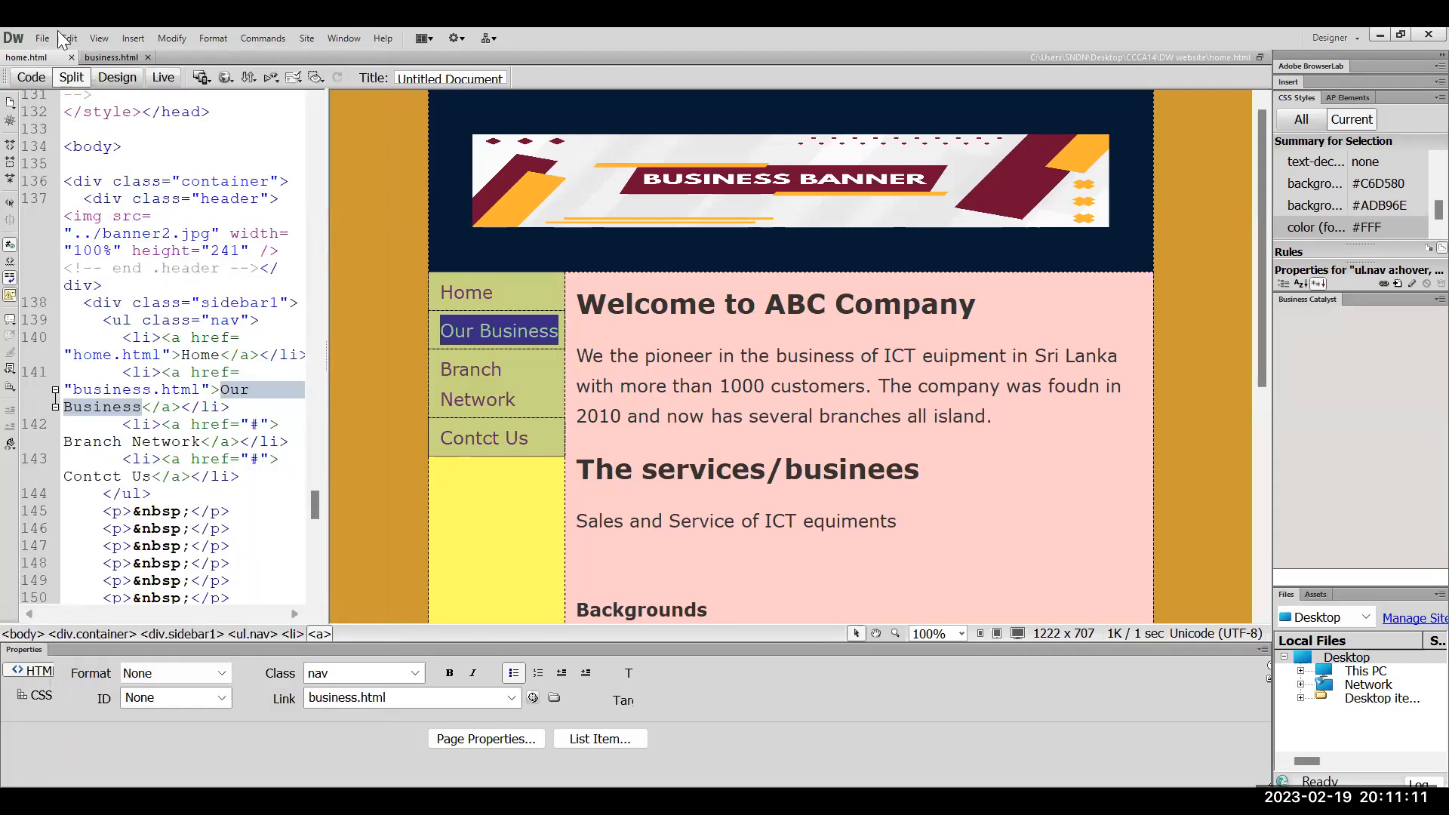
pyautogui.click(288, 119)
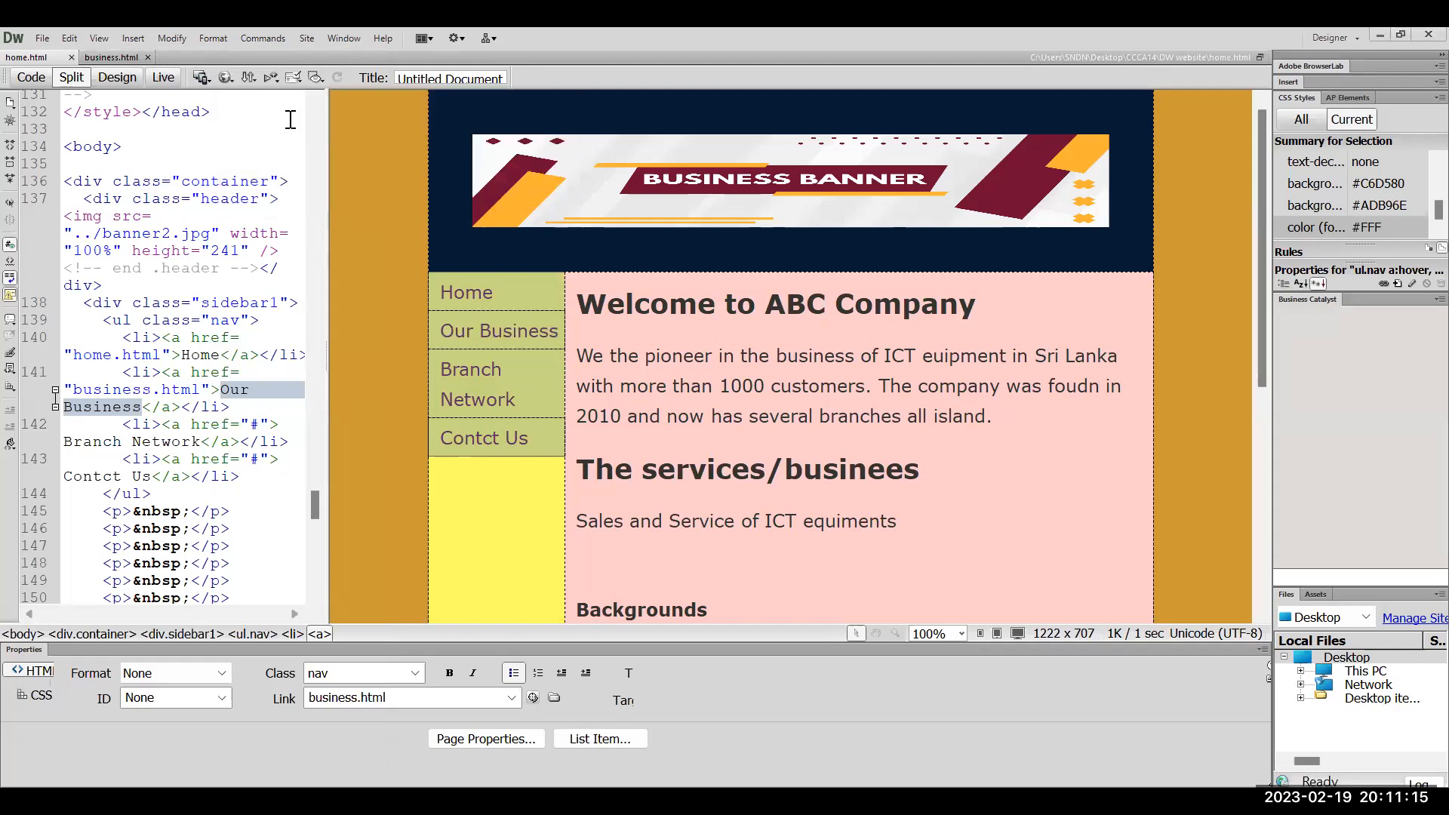
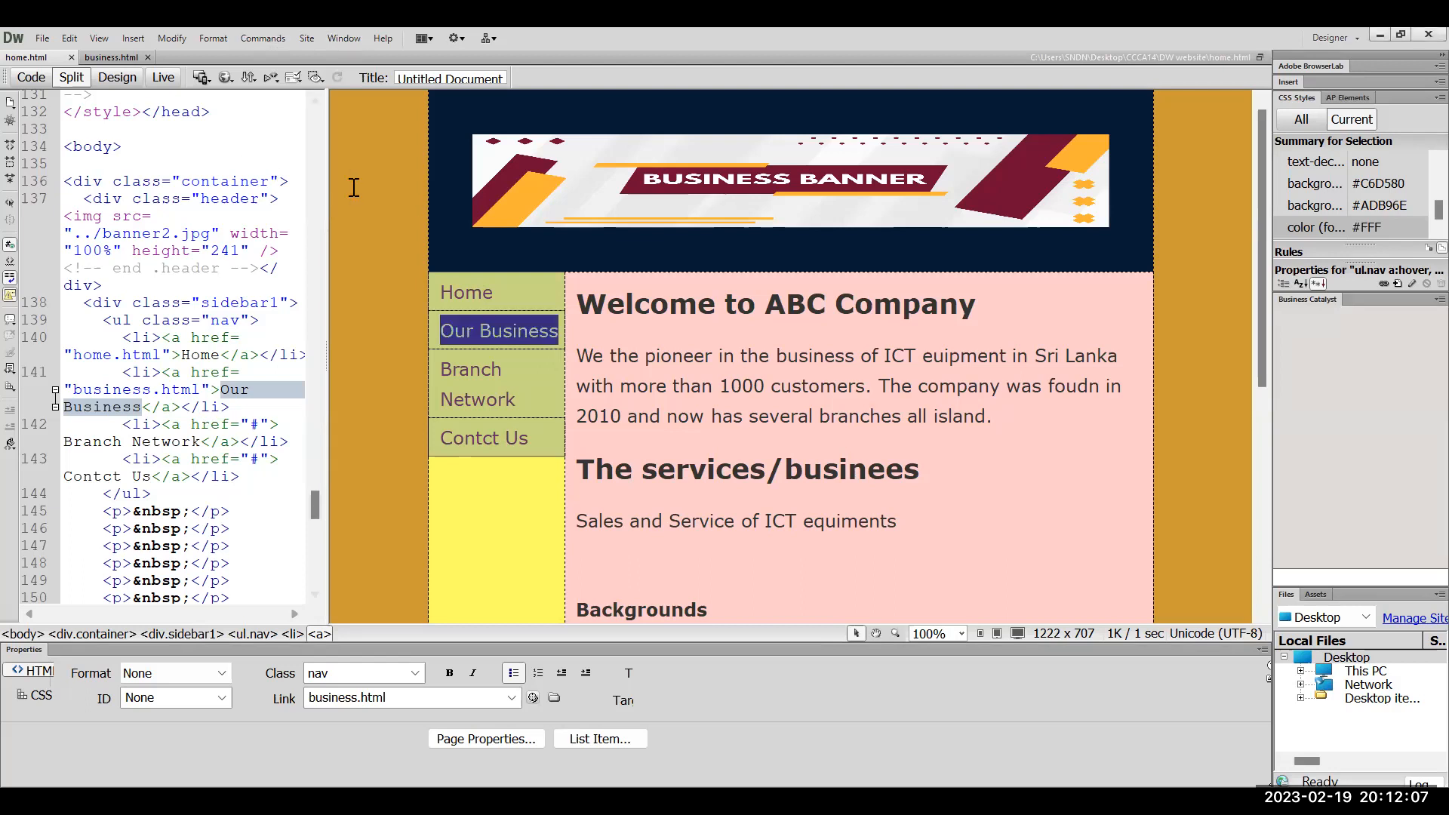
# Switch to business.html and select the Home link on the page
pyautogui.click(117, 59)
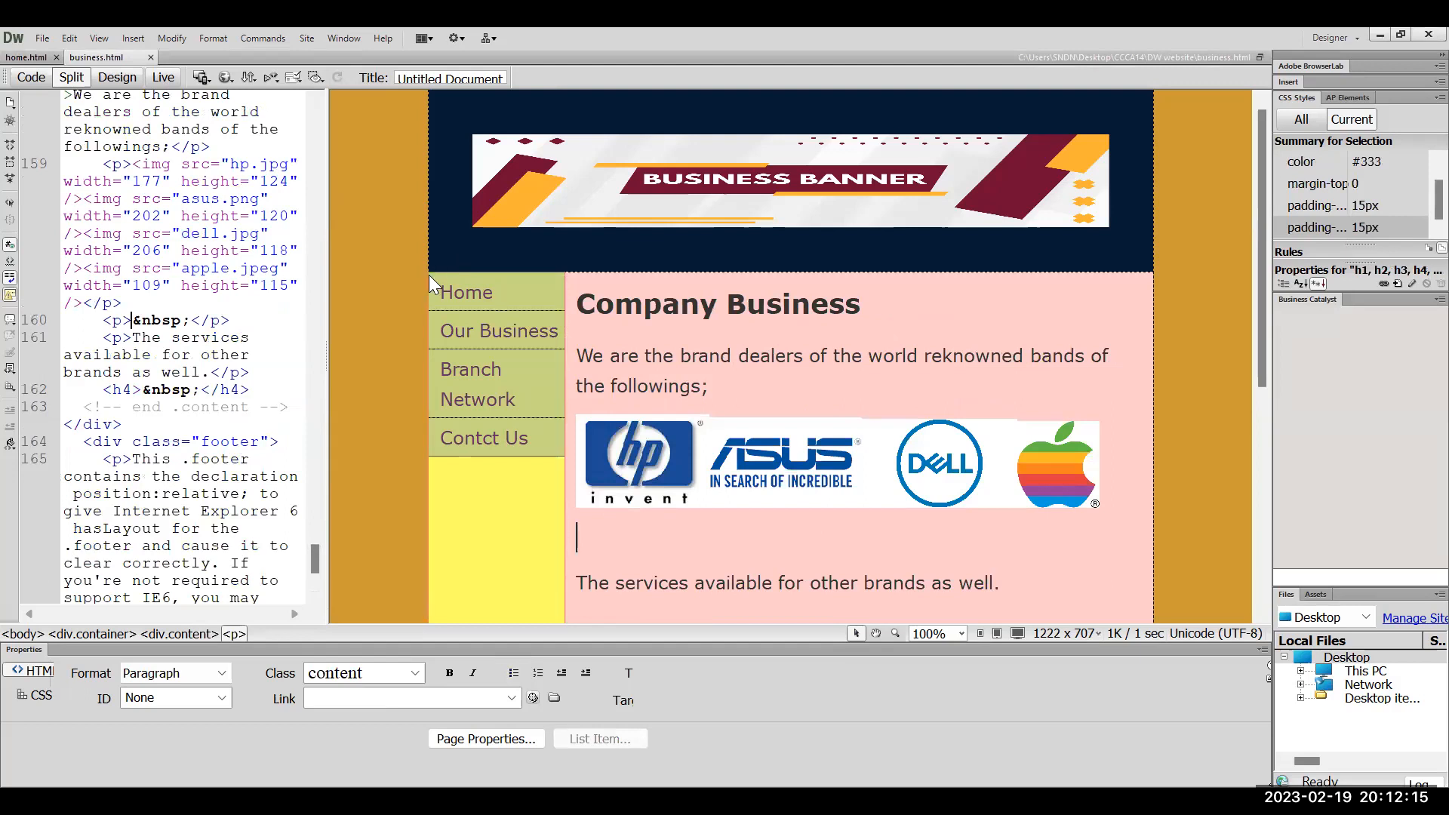
pyautogui.doubleClick(453, 288)
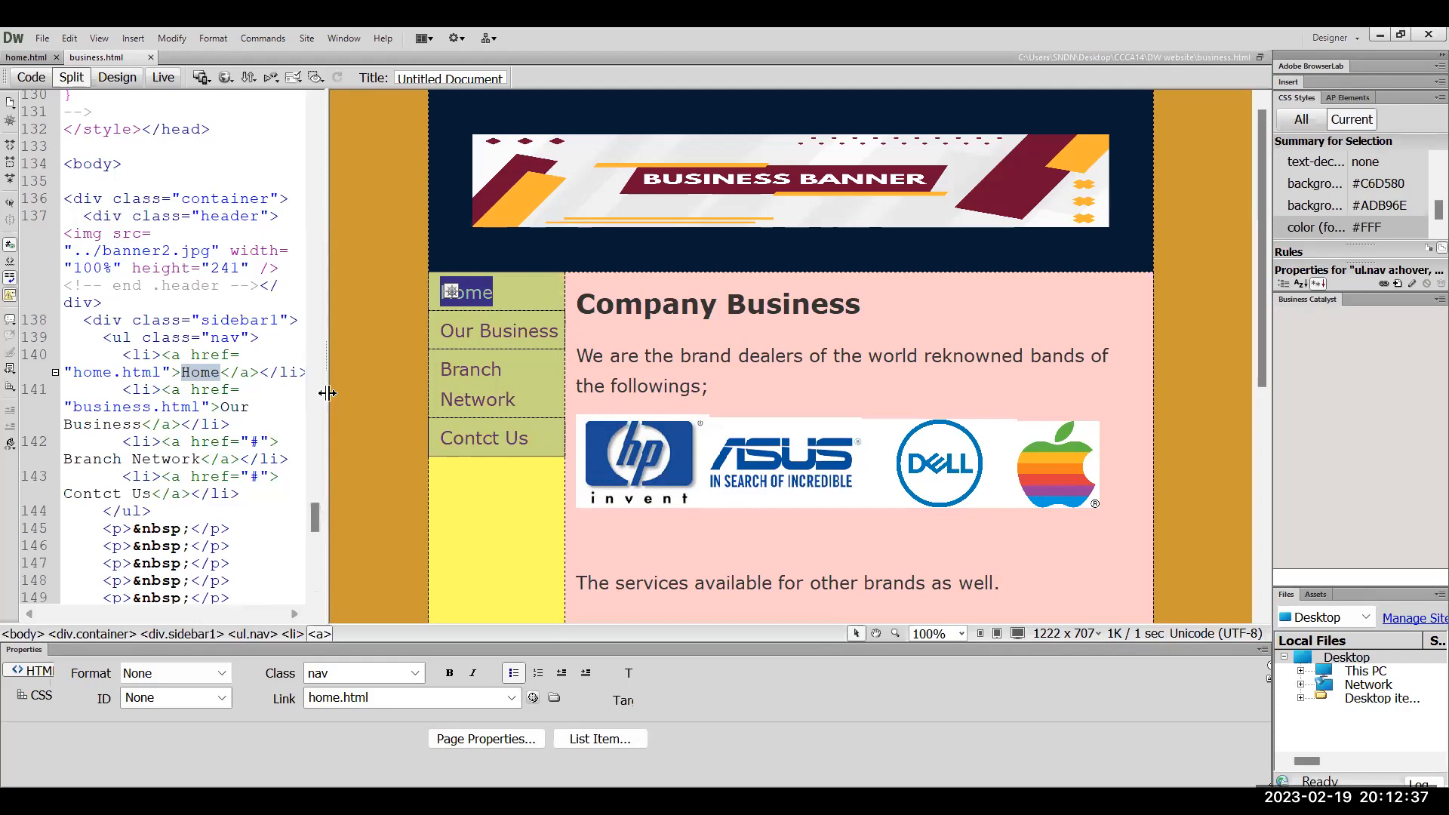
# Widen Code view and inspect the Home and Our Business link code
pyautogui.moveTo(327, 392); pyautogui.dragTo(498, 393)
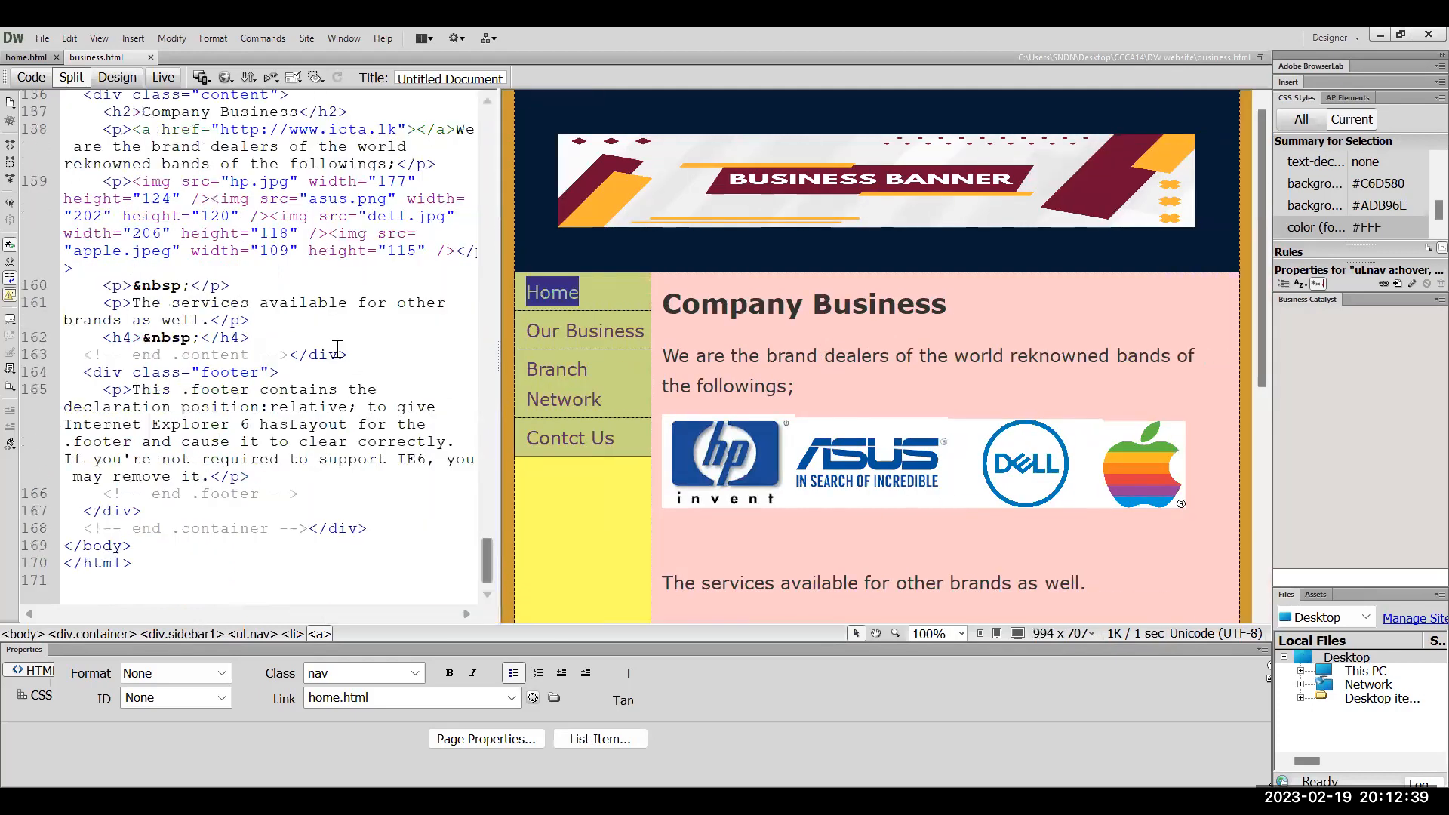
pyautogui.click(623, 347)
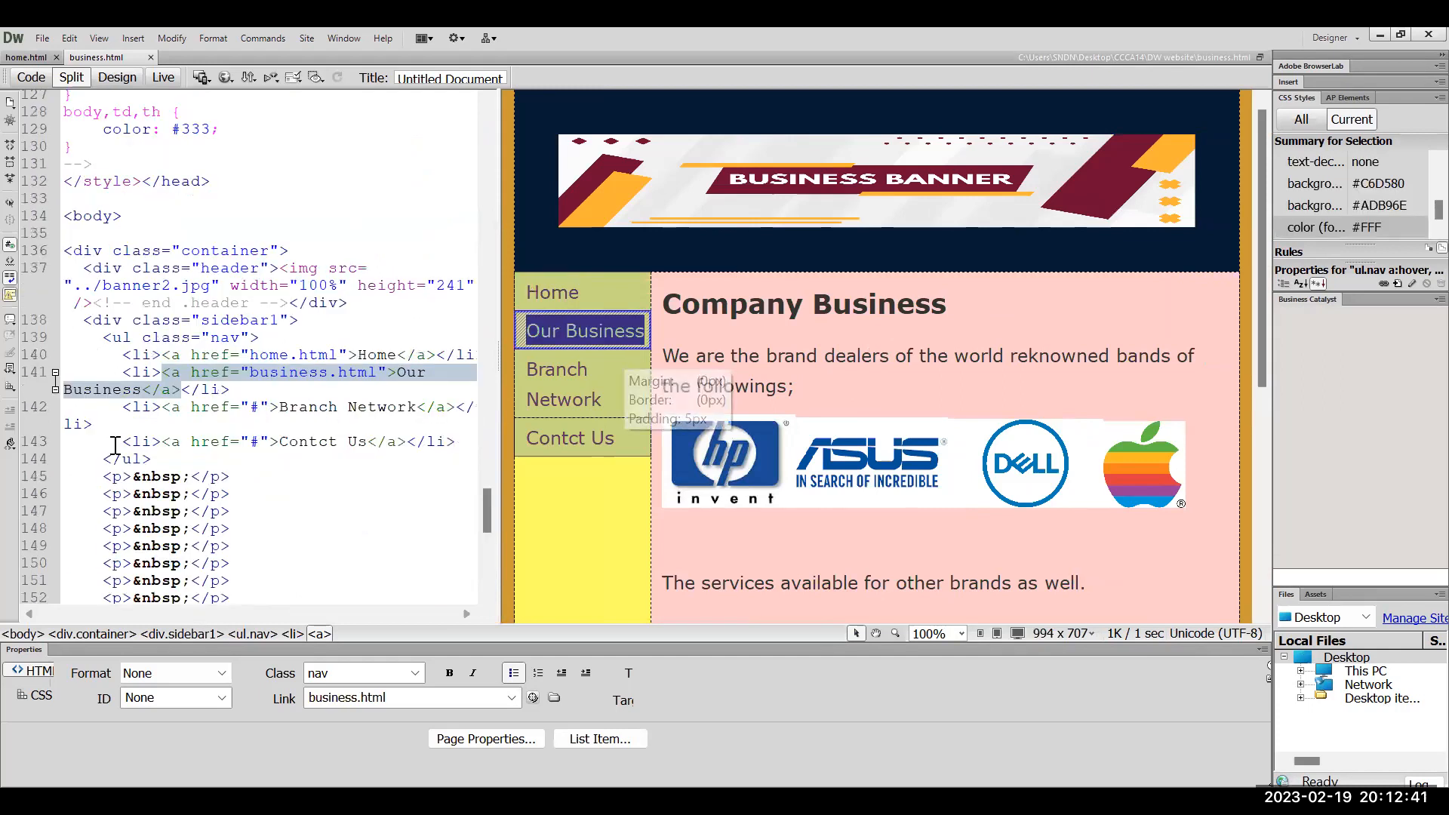
pyautogui.click(192, 390)
pyautogui.click(209, 355)
pyautogui.doubleClick(365, 355)
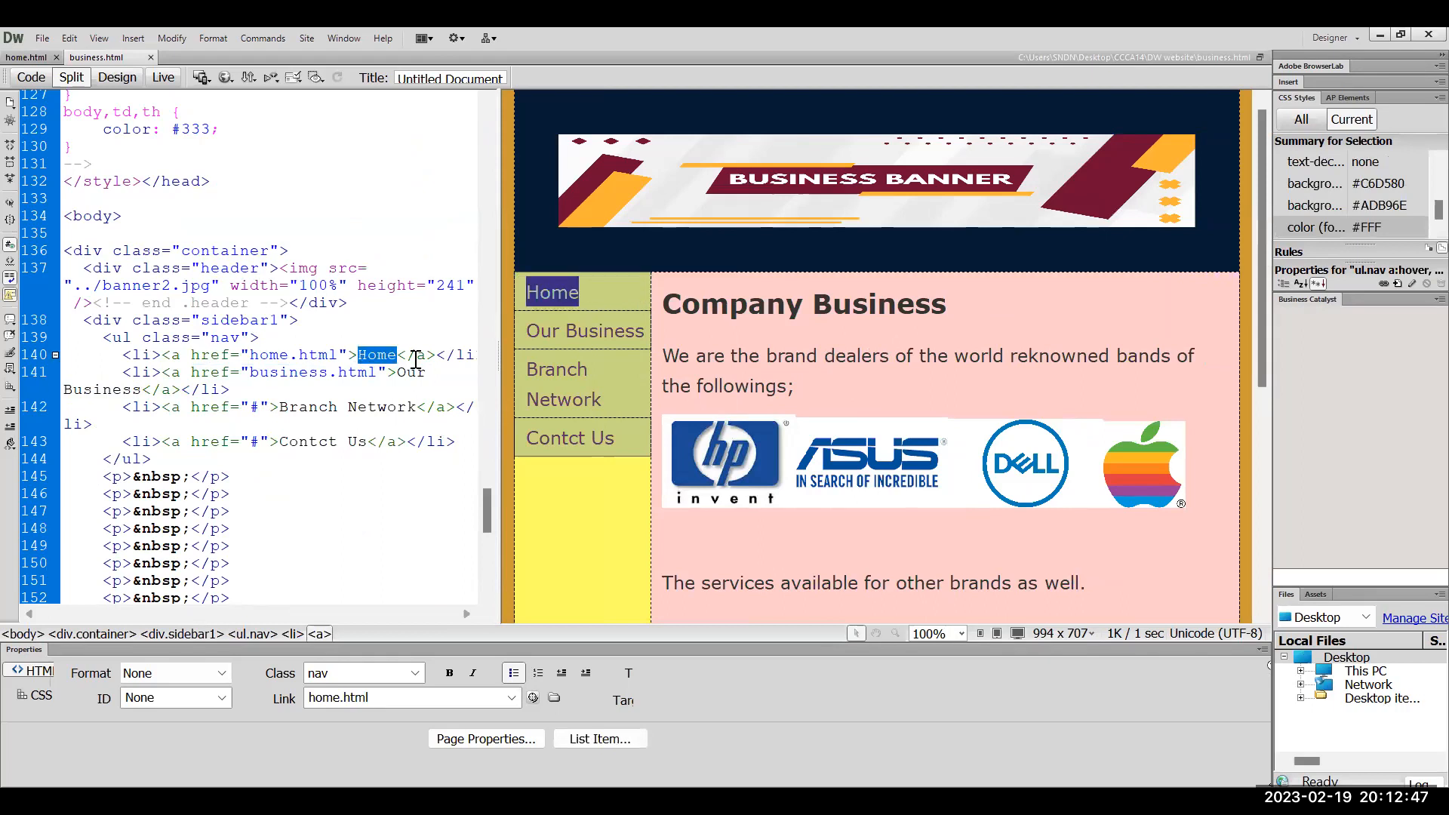
pyautogui.press('Left')
pyautogui.press('Left')
pyautogui.press('Left')
pyautogui.press('Left')
pyautogui.press('Left')
pyautogui.press('Left')
pyautogui.press('Left')
pyautogui.press('Left')
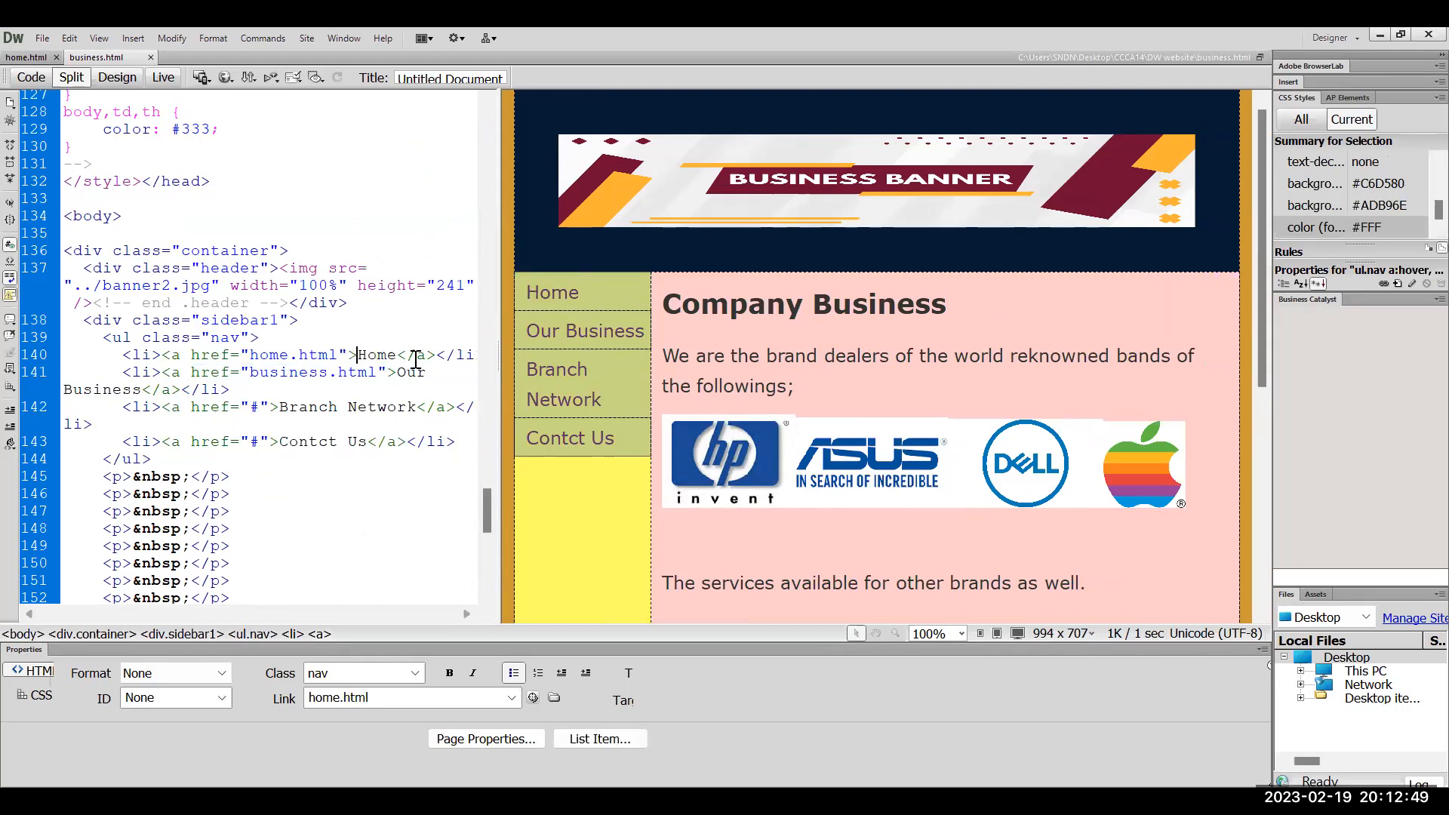
pyautogui.press('Left')
pyautogui.press('Left')
pyautogui.press('Left')
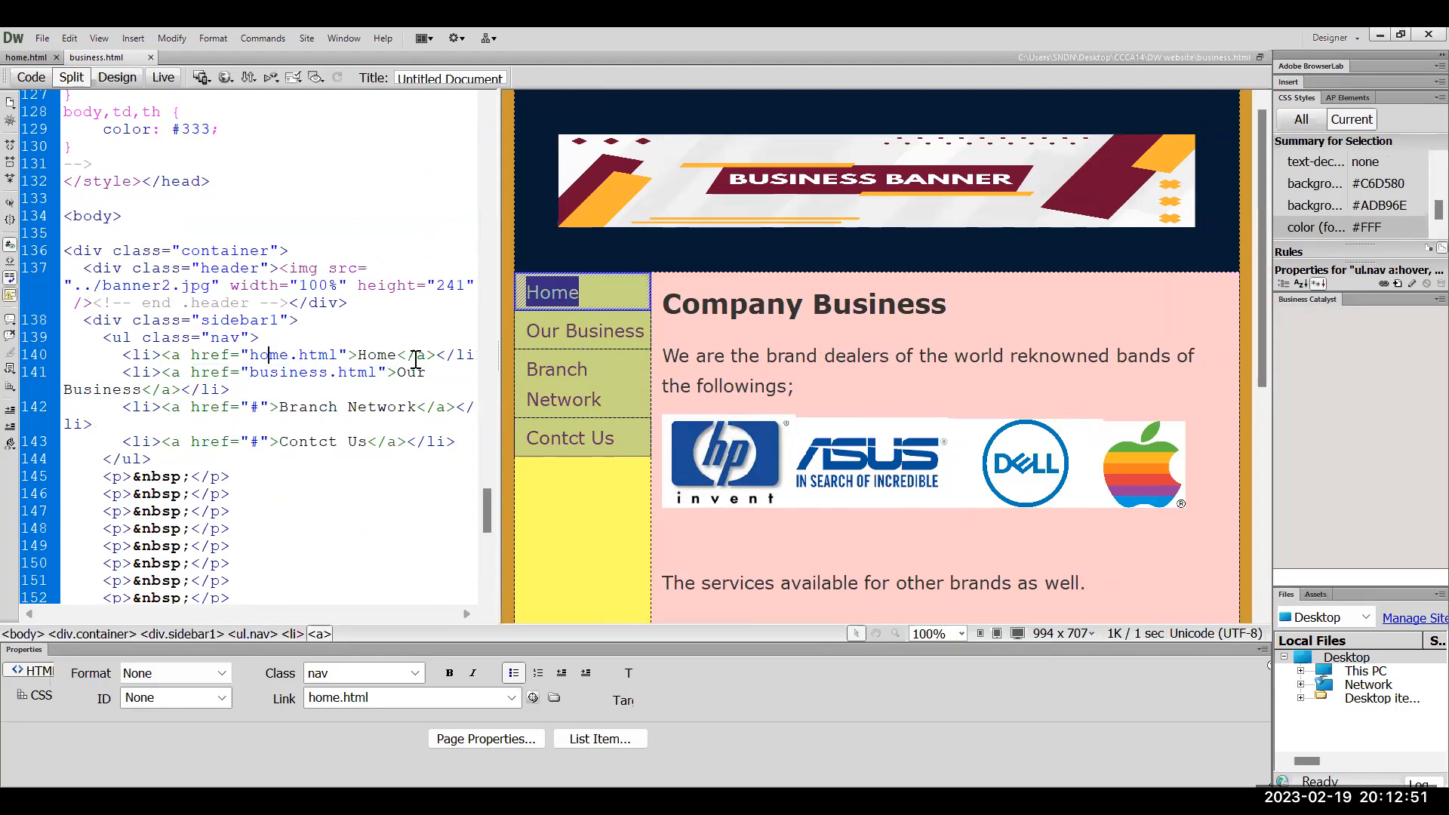
pyautogui.press('Right')
pyautogui.press('Right')
pyautogui.press('Right')
pyautogui.press('Right')
pyautogui.press('Right')
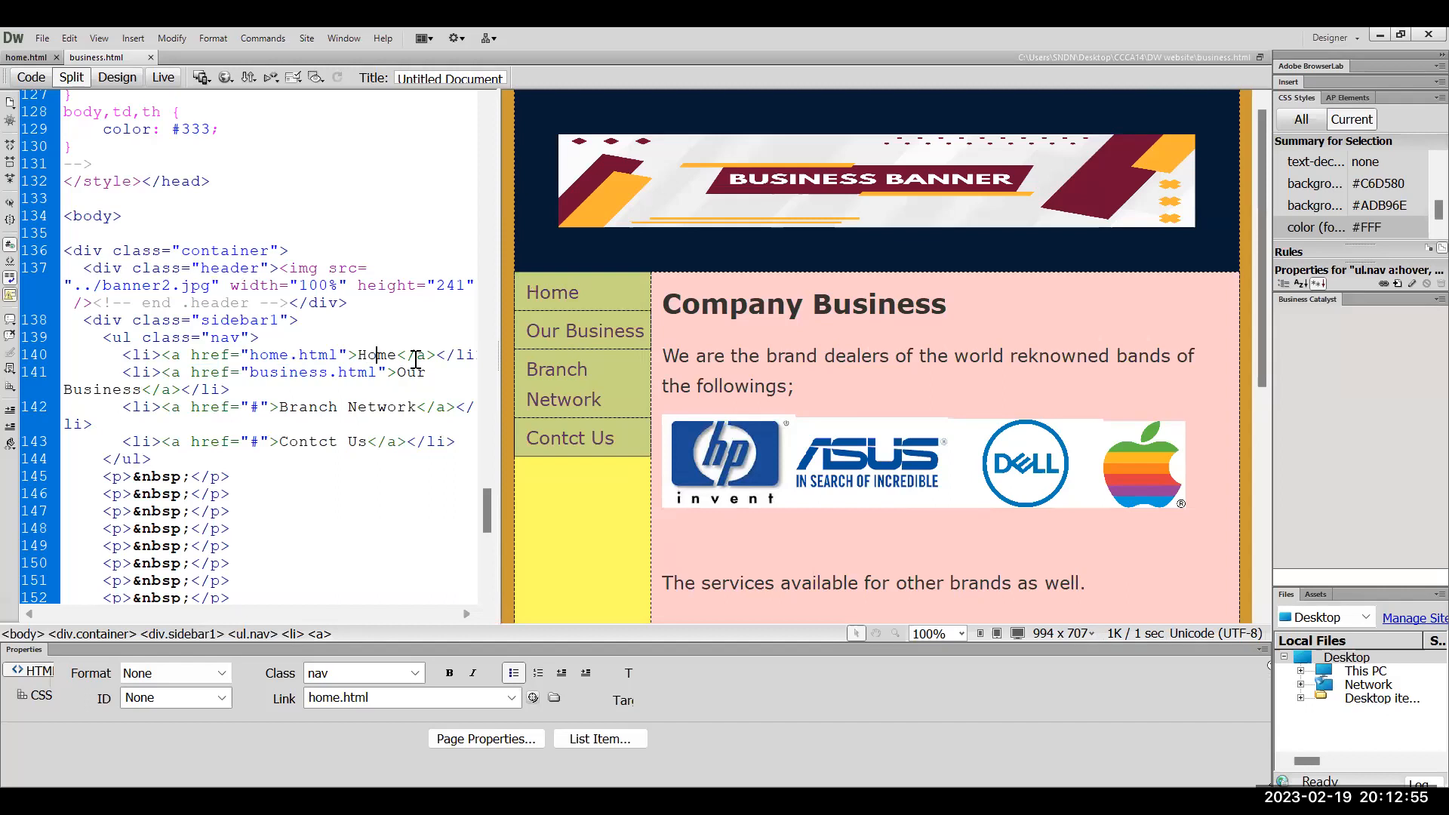
# Replace the Our Business link's business.html href with "#"
pyautogui.click(386, 372)
pyautogui.press('Up')
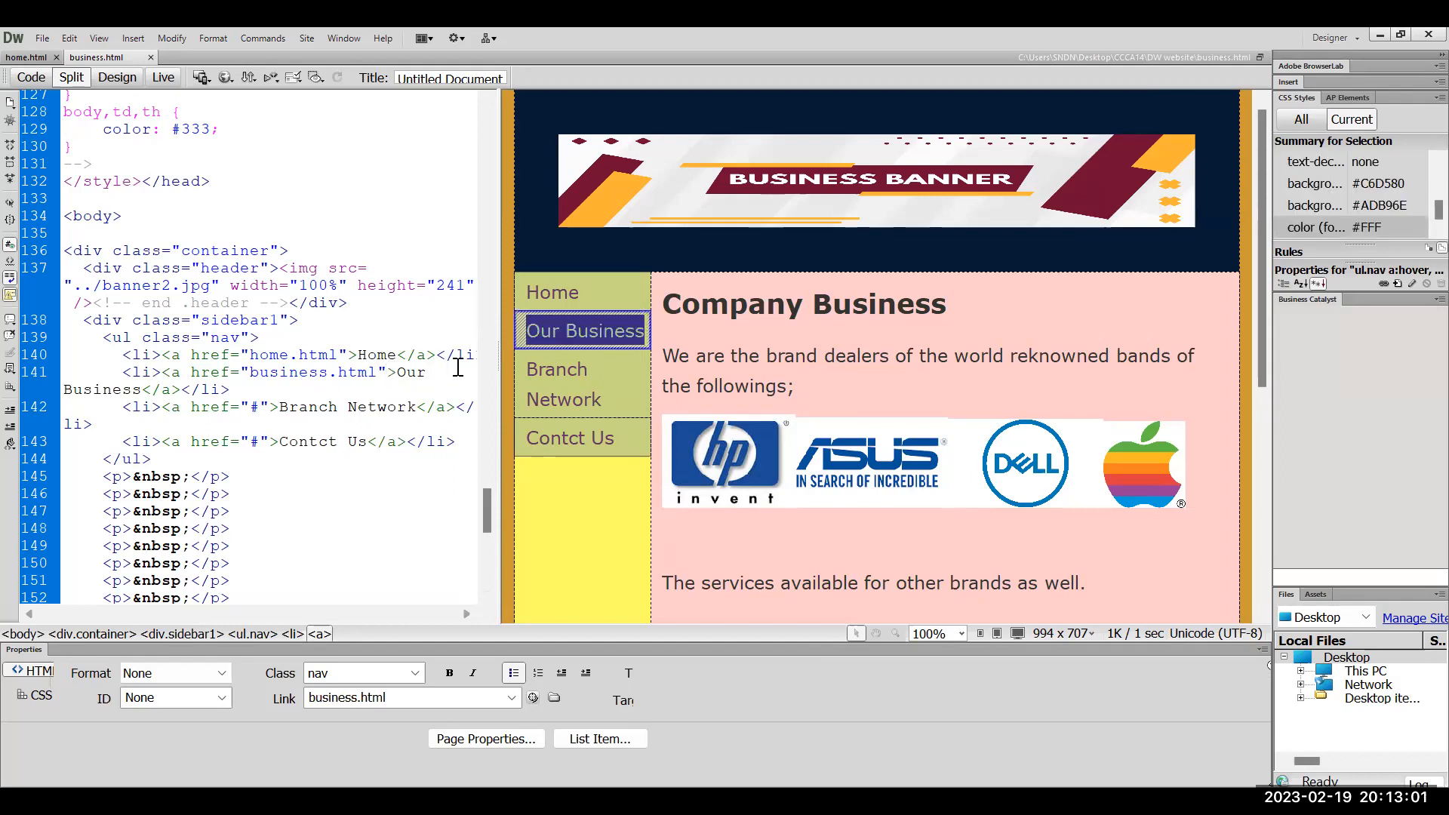
pyautogui.press('BackSpace')
pyautogui.press('BackSpace')
pyautogui.press('BackSpace')
pyautogui.press('BackSpace')
pyautogui.press('BackSpace')
pyautogui.press('BackSpace')
pyautogui.press('BackSpace')
pyautogui.press('BackSpace')
pyautogui.press('BackSpace')
pyautogui.press('BackSpace')
pyautogui.press('BackSpace')
pyautogui.press('BackSpace')
pyautogui.press('BackSpace')
pyautogui.press('BackSpace')
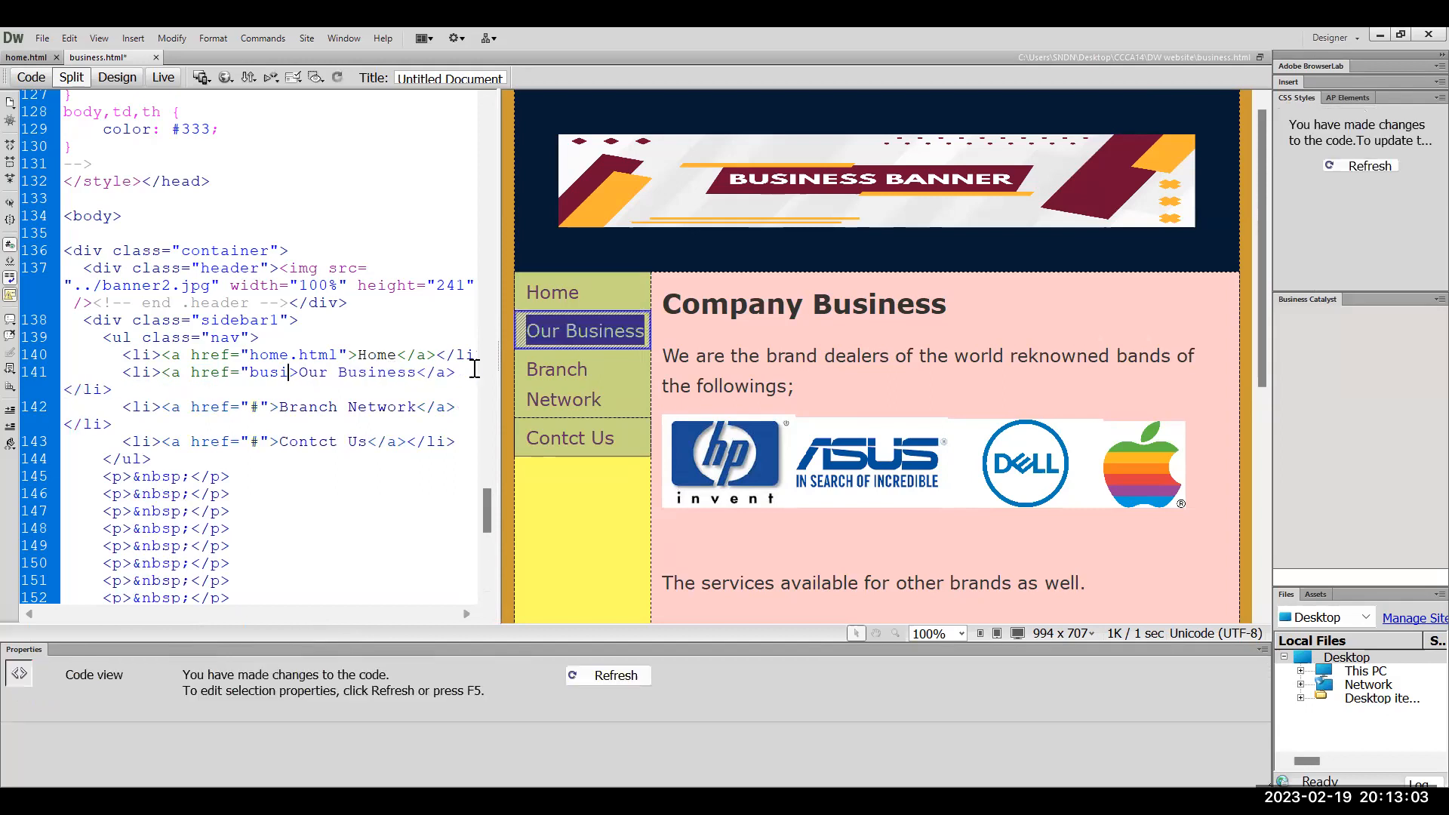
pyautogui.press('BackSpace')
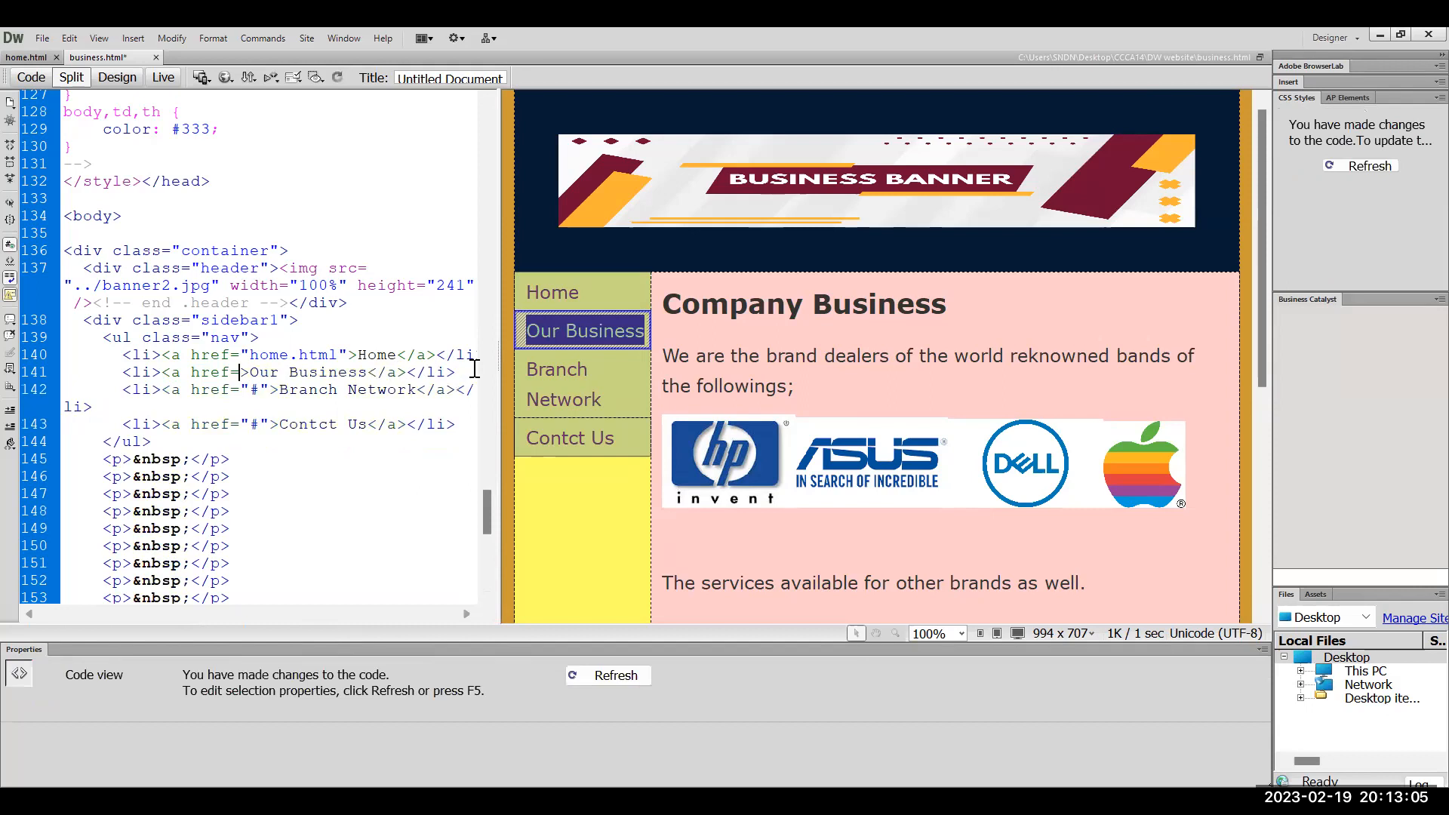
pyautogui.write('"')
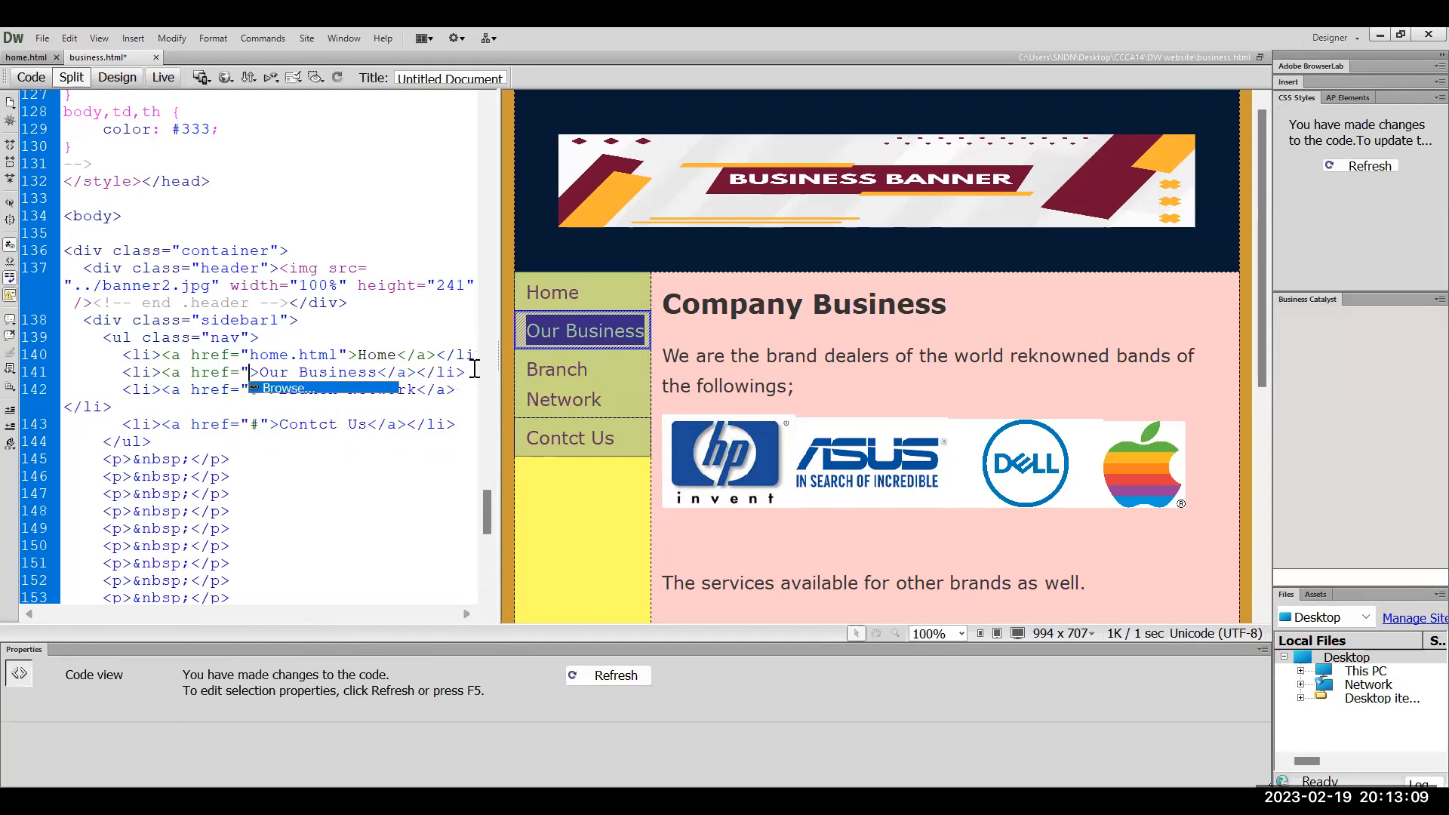
pyautogui.write('#')
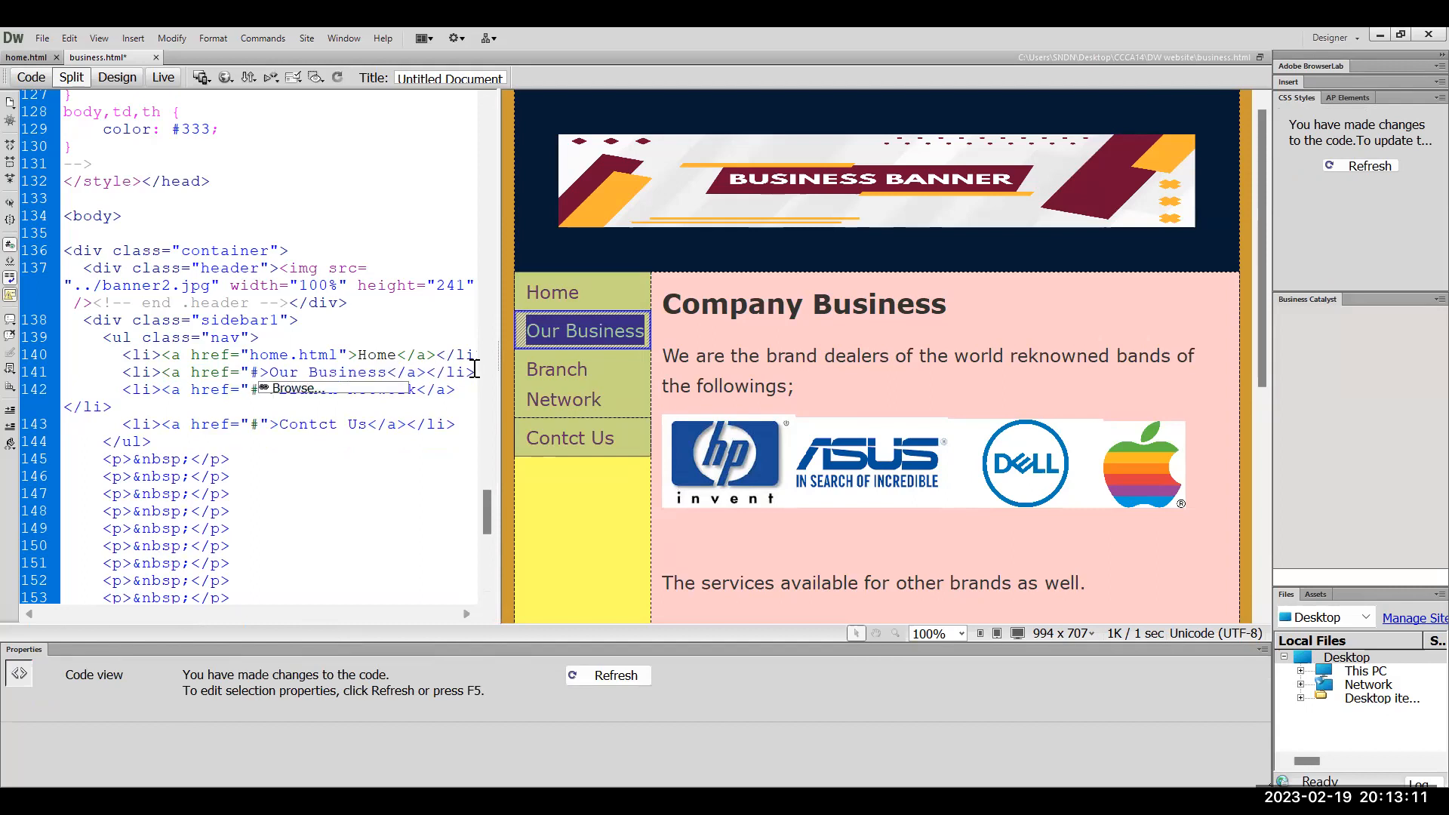
# Relink the Our Business menu item to business.html using Browse for File
pyautogui.click(595, 359)
pyautogui.tripleClick(578, 331)
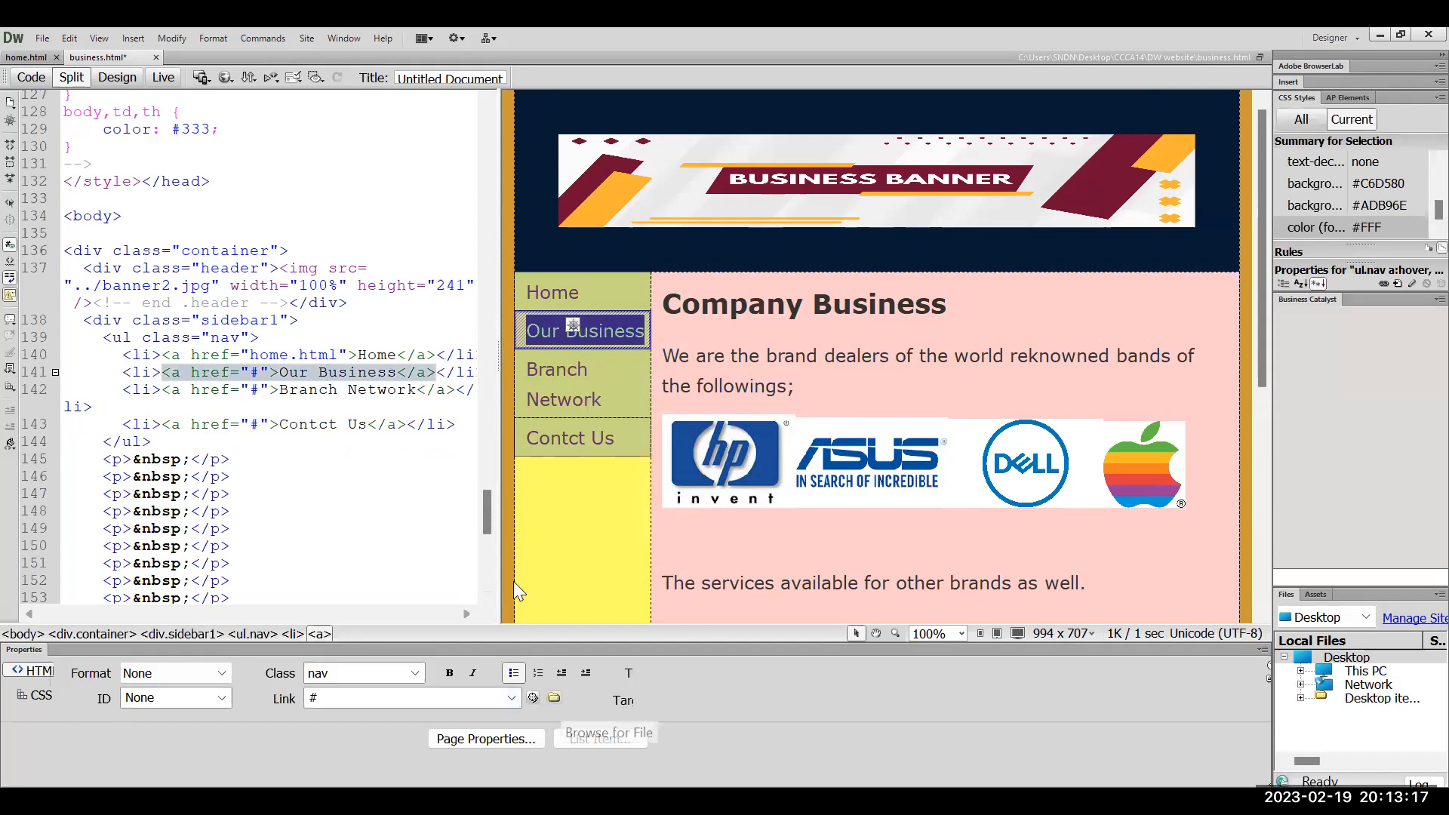
pyautogui.click(554, 697)
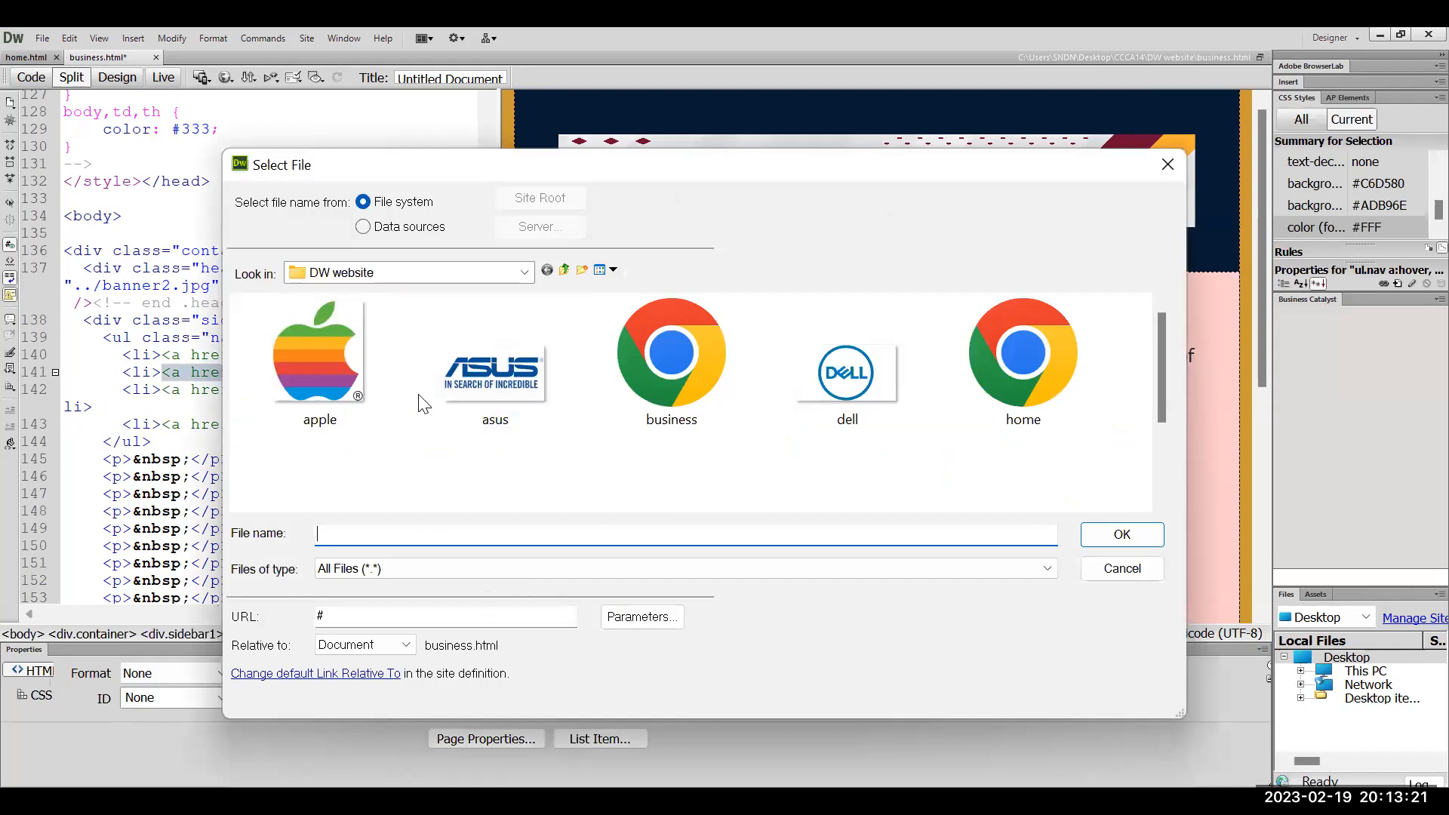
pyautogui.click(671, 382)
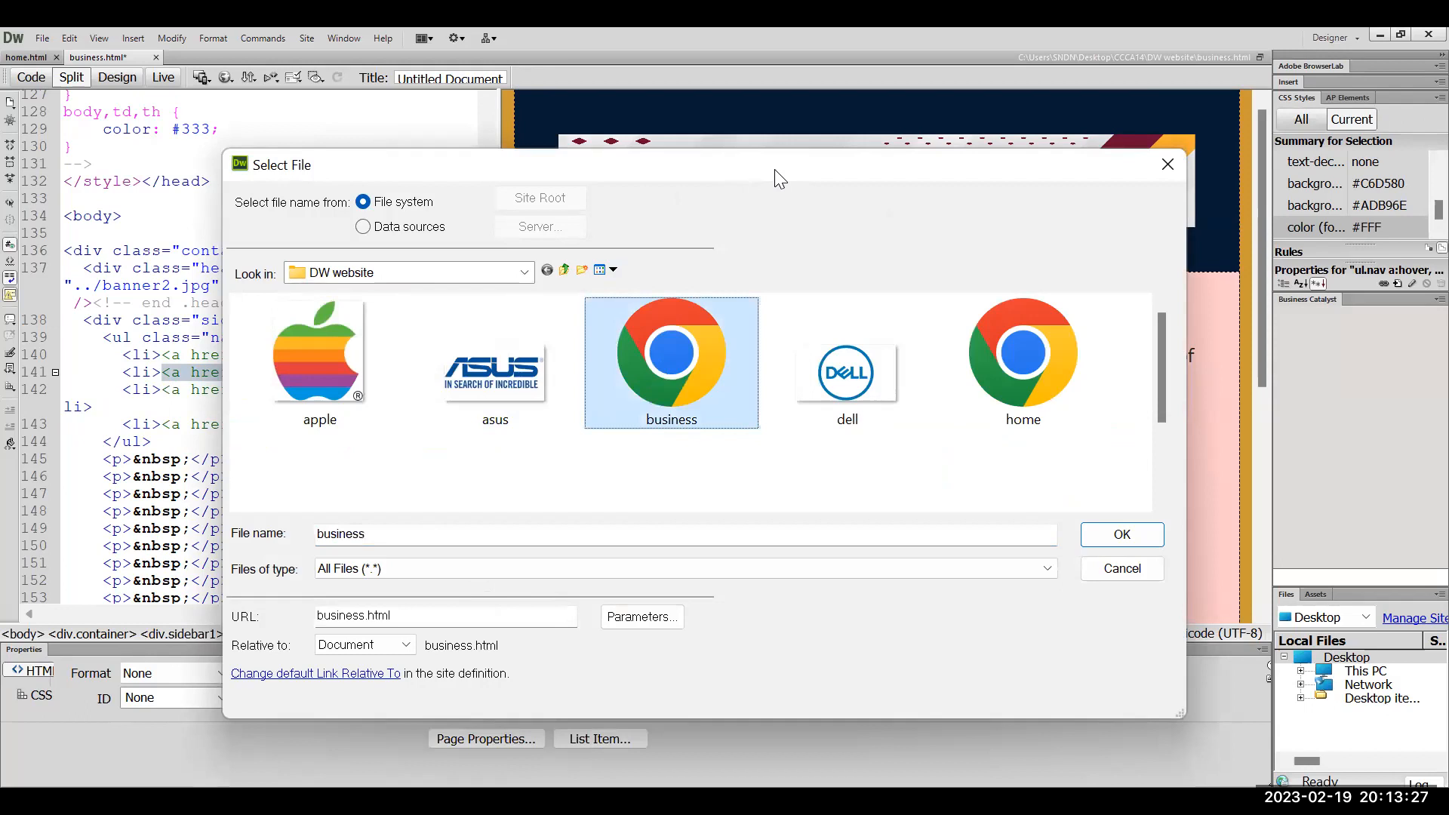
pyautogui.doubleClick(774, 169)
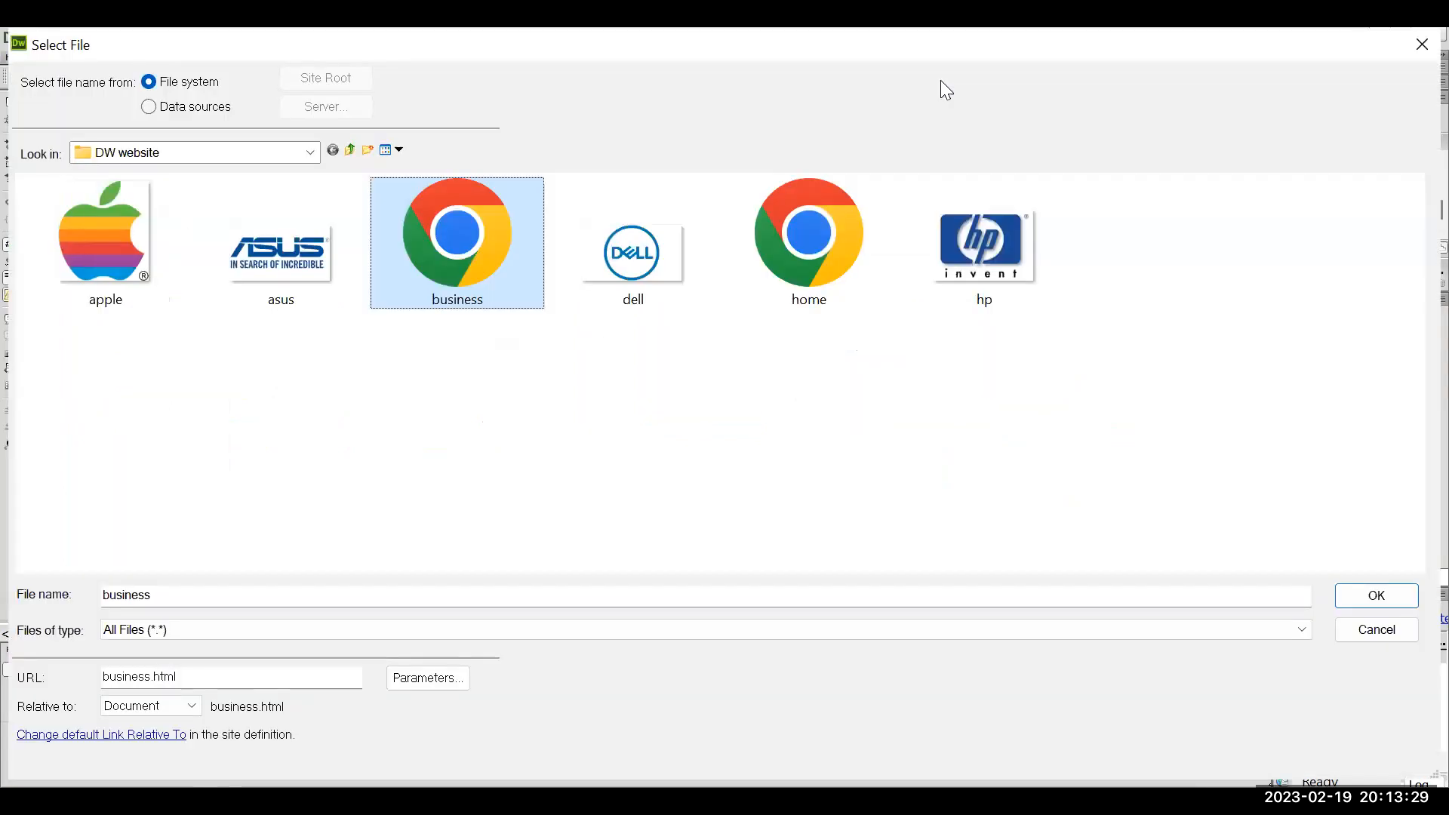
pyautogui.doubleClick(489, 45)
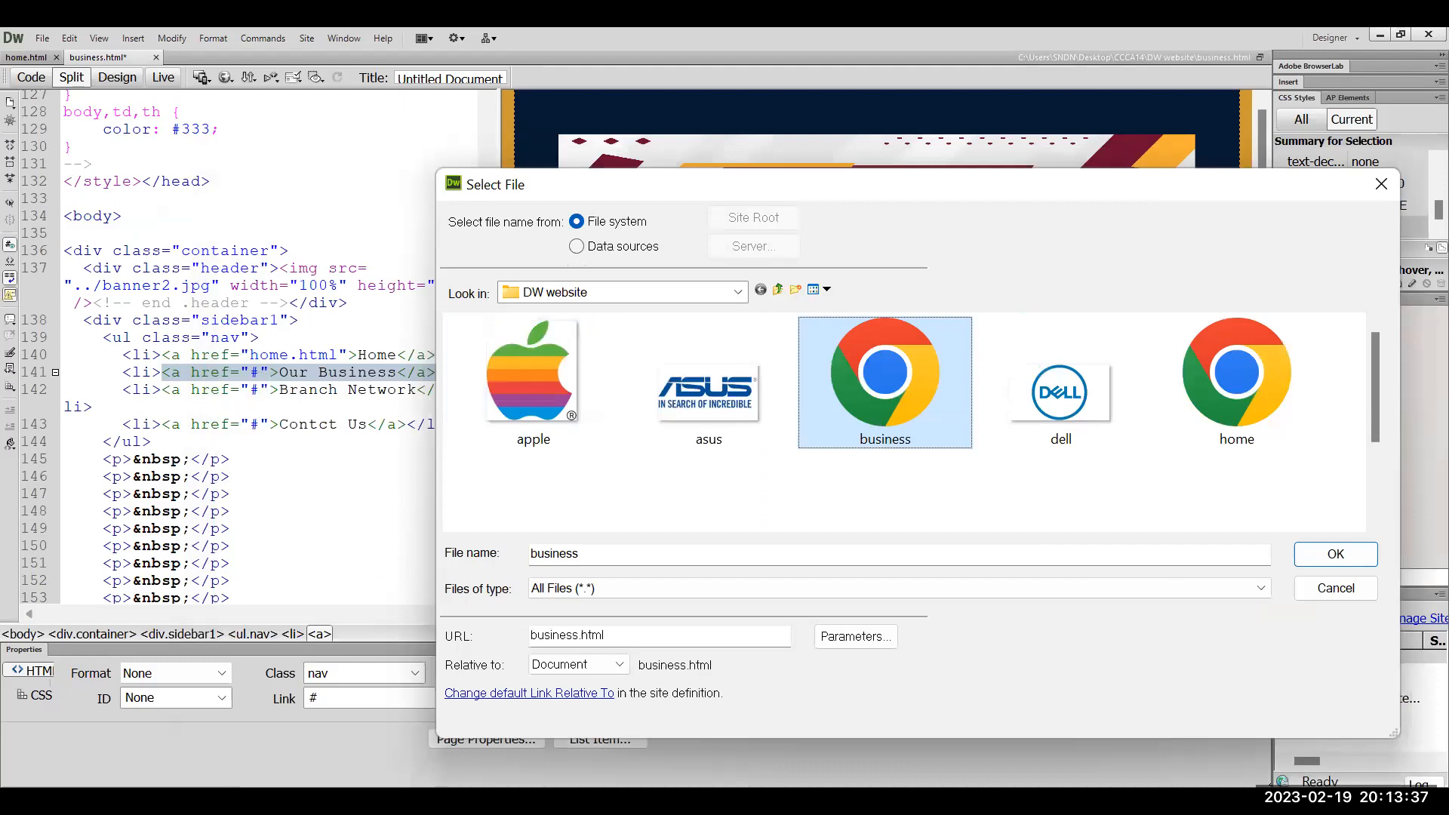
pyautogui.click(1317, 562)
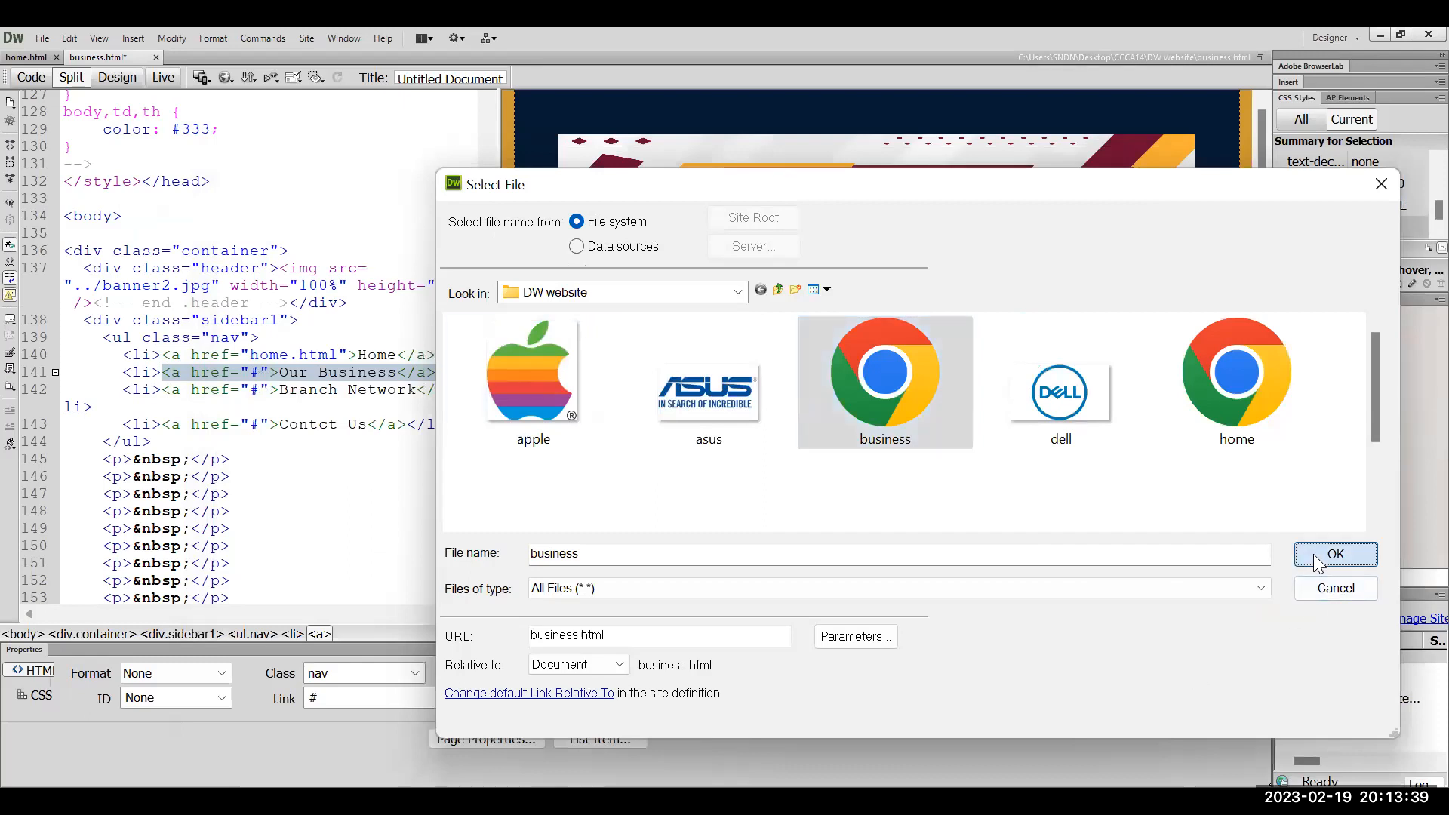
pyautogui.click(309, 373)
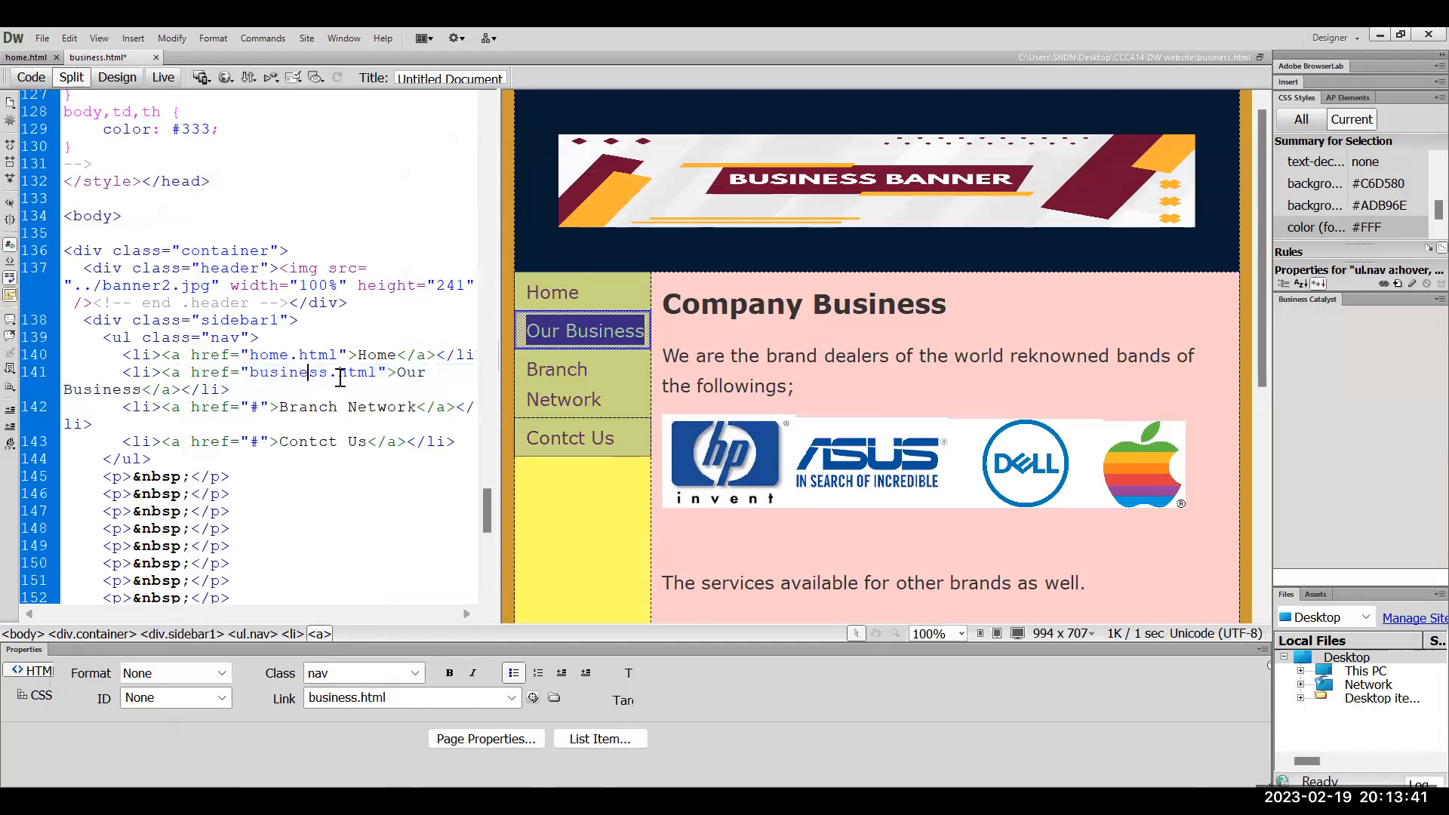
pyautogui.click(367, 373)
# On home.html, set the Our Business menu link's target to business.html
pyautogui.click(833, 310)
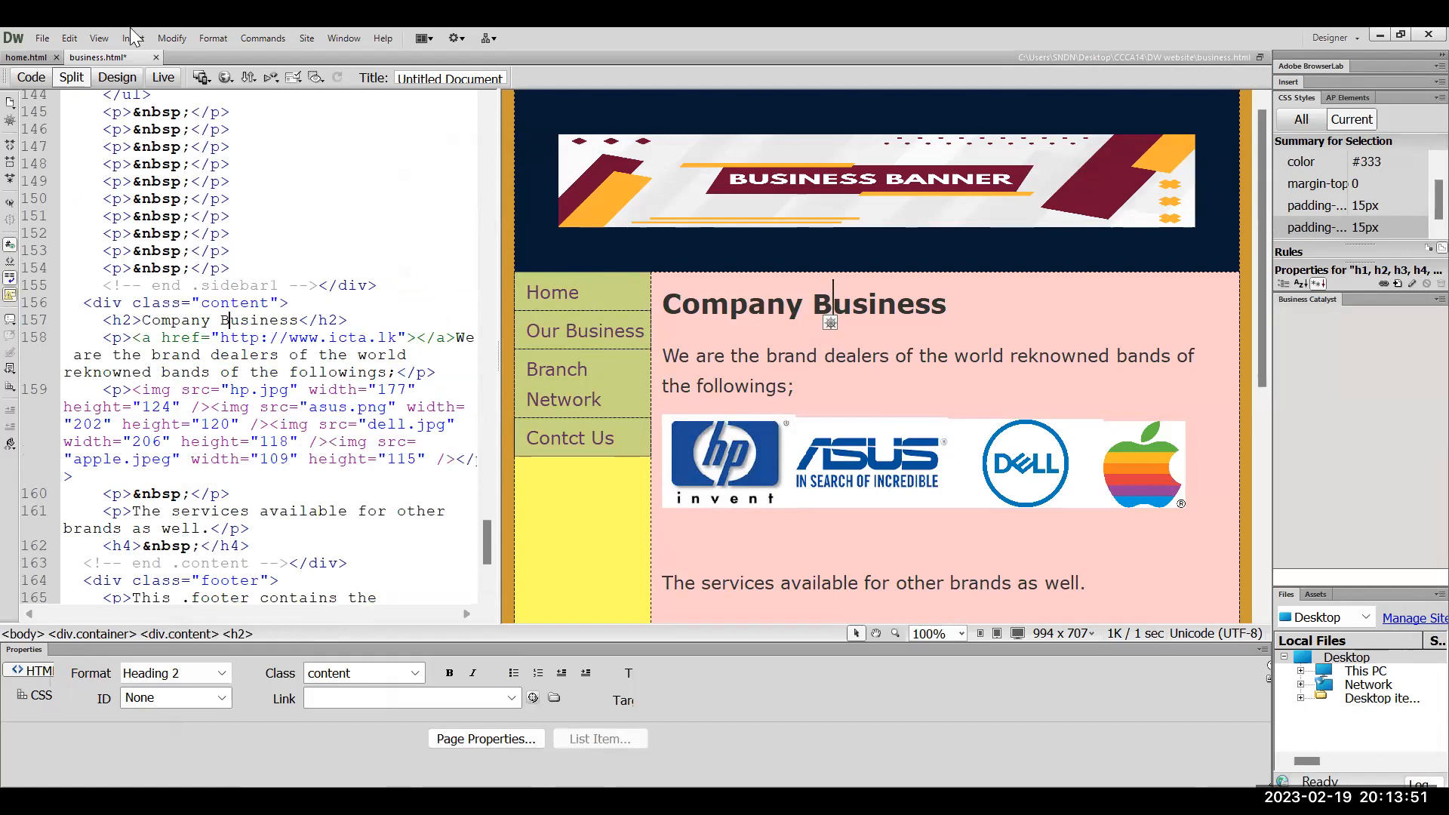
pyautogui.click(24, 57)
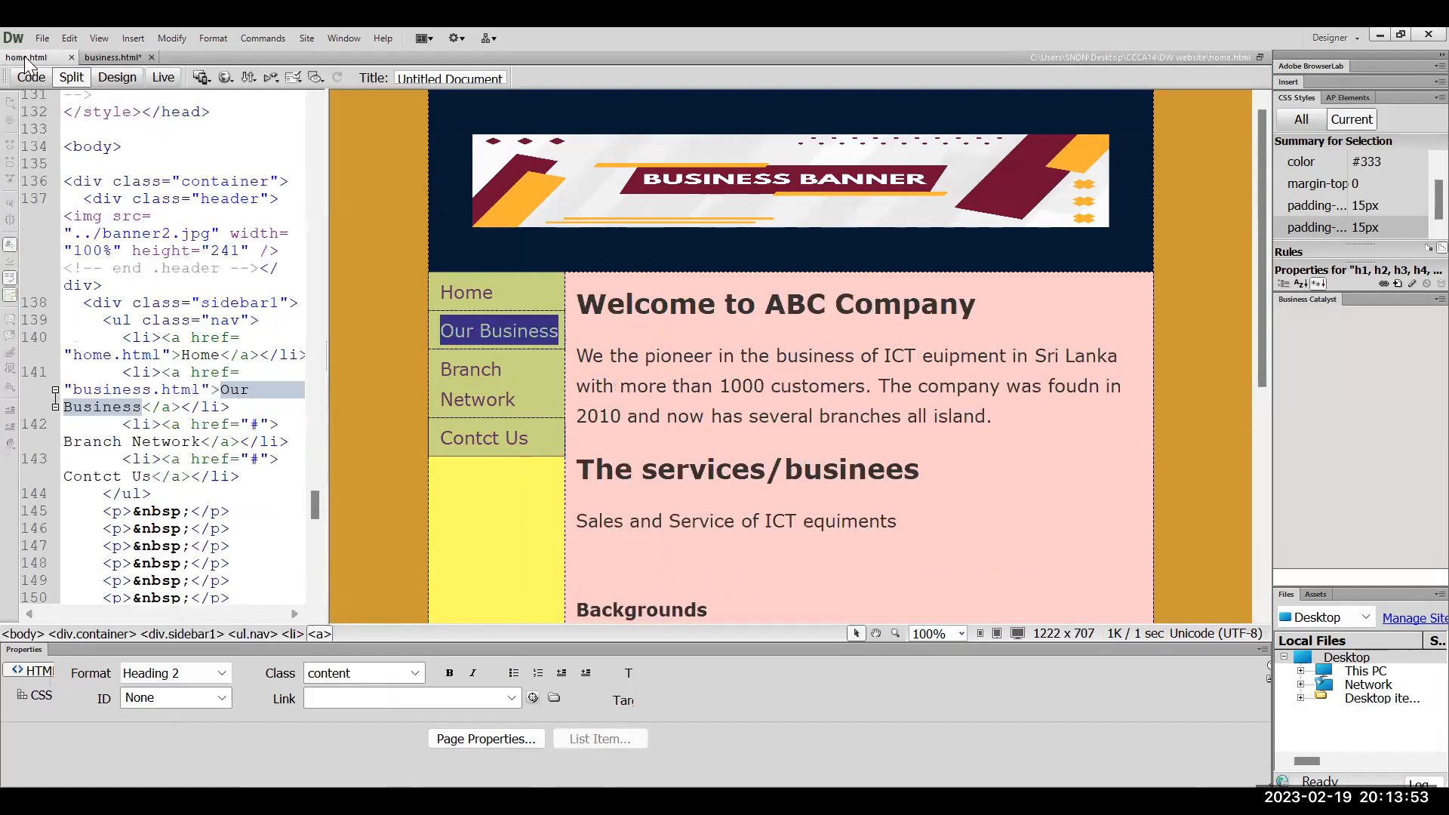
pyautogui.click(489, 336)
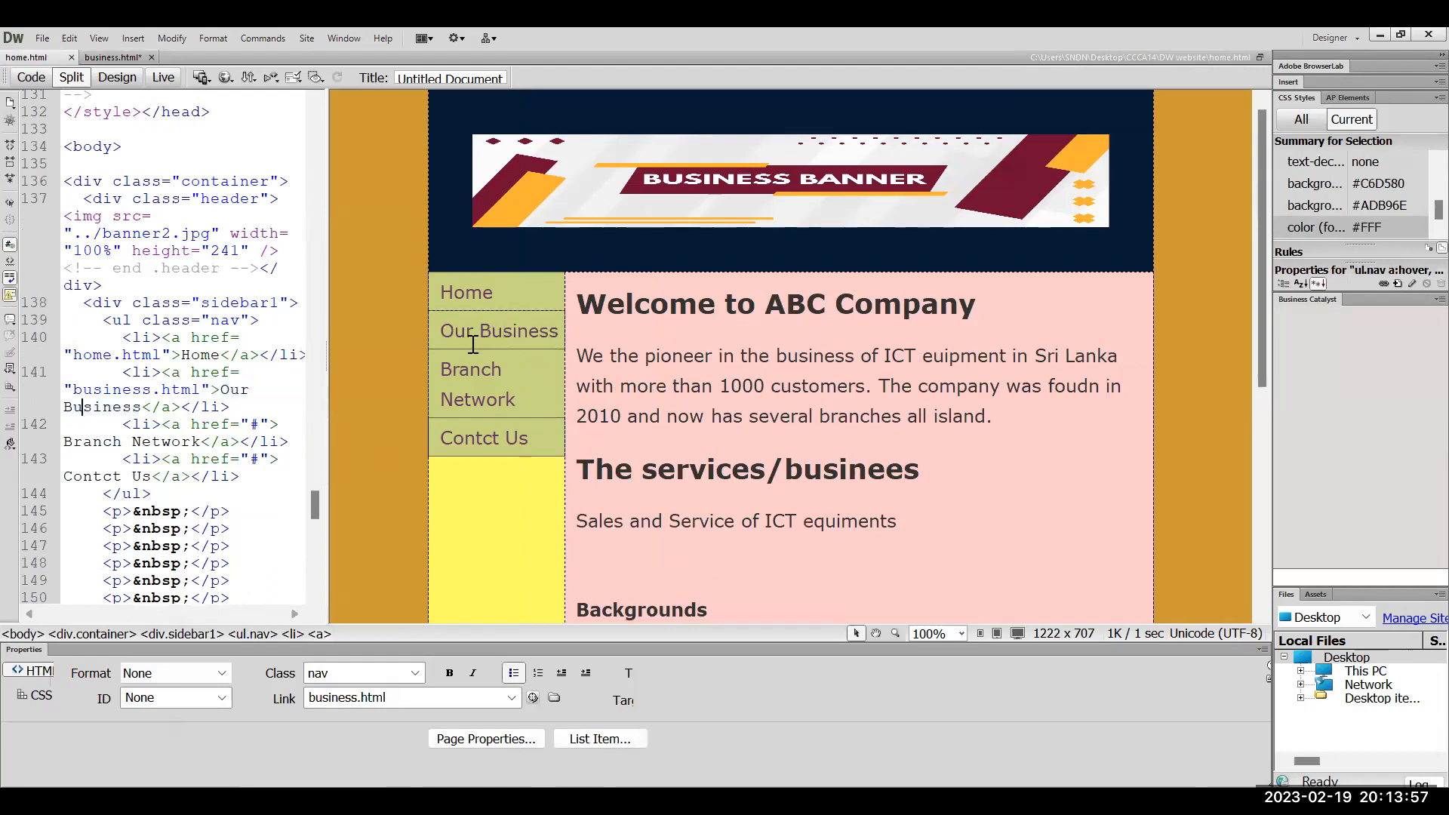
pyautogui.doubleClick(473, 344)
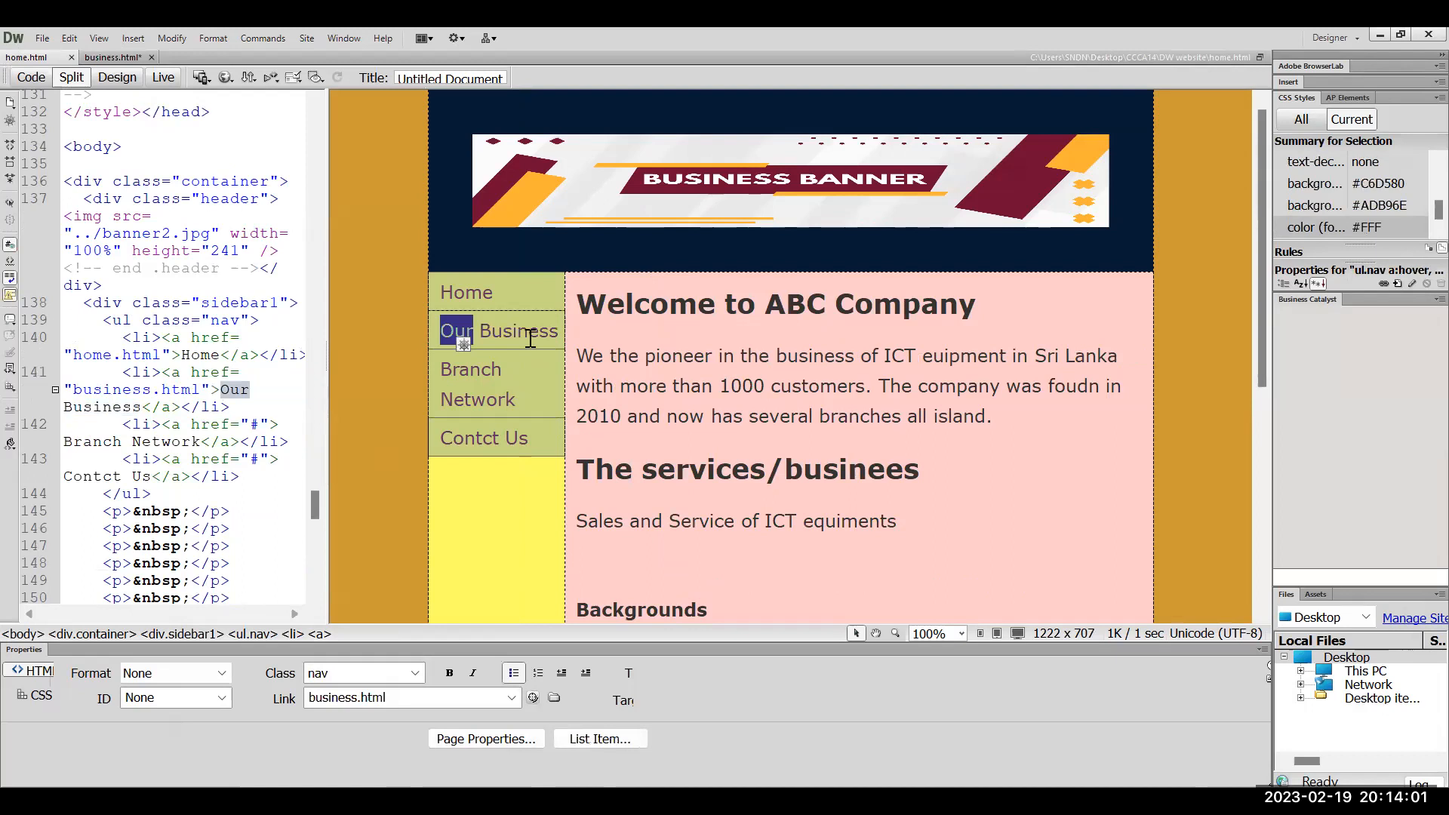
pyautogui.click(468, 332)
pyautogui.click(476, 332)
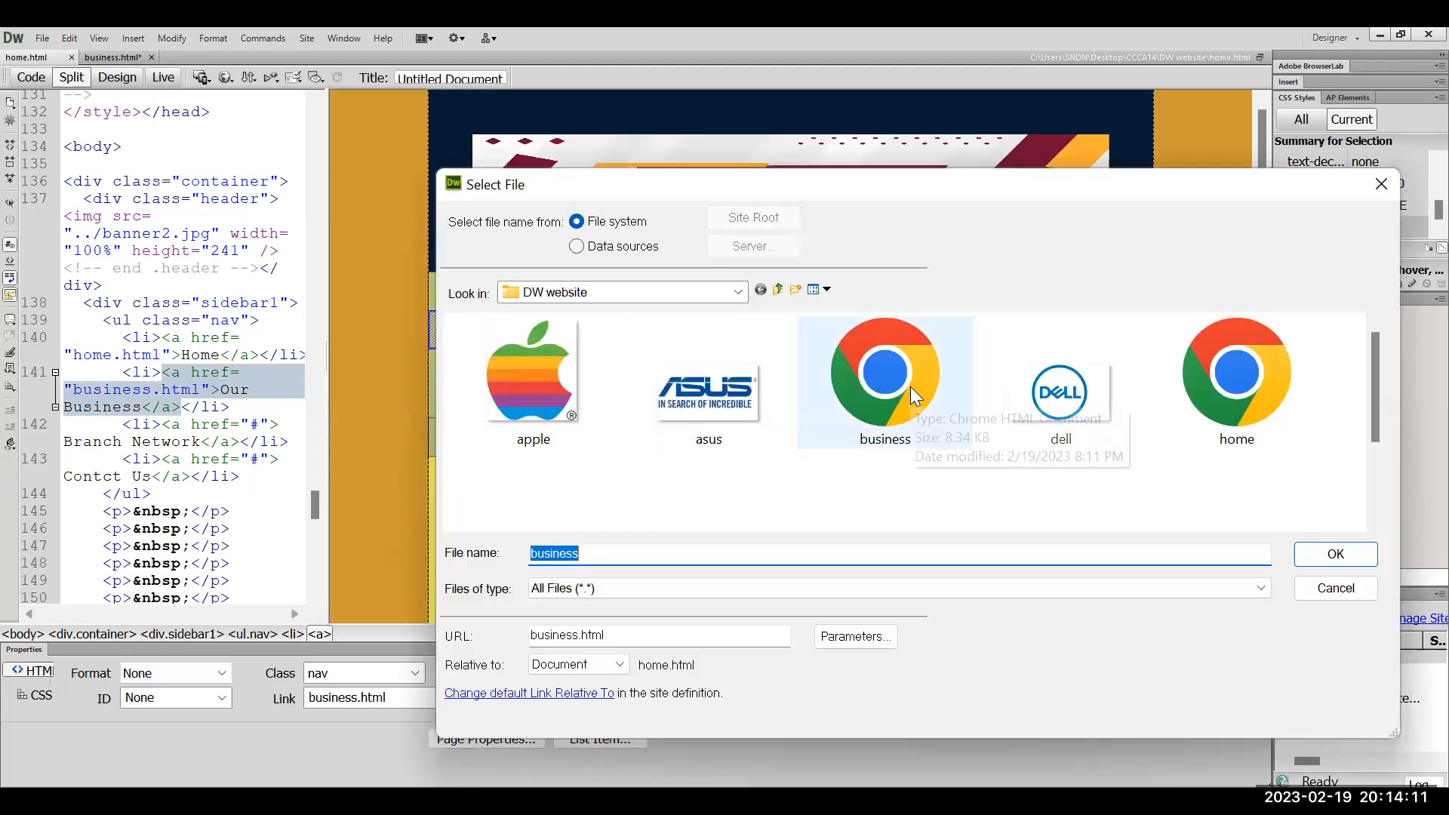
pyautogui.click(910, 386)
pyautogui.press('Return')
pyautogui.click(657, 536)
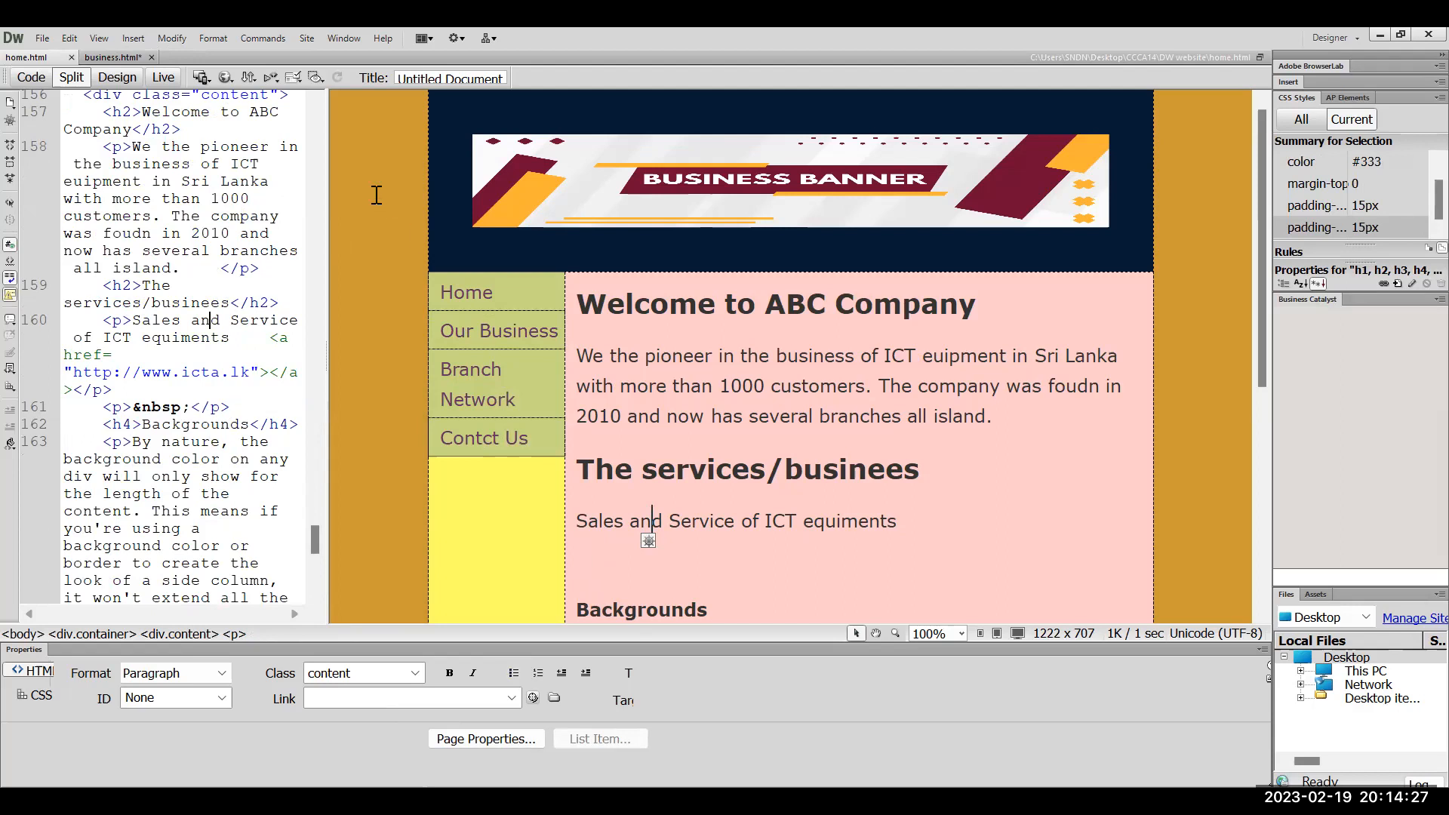
pyautogui.click(42, 38)
# Save all pages, preview home.html in Chrome, then return to business.html
pyautogui.click(106, 331)
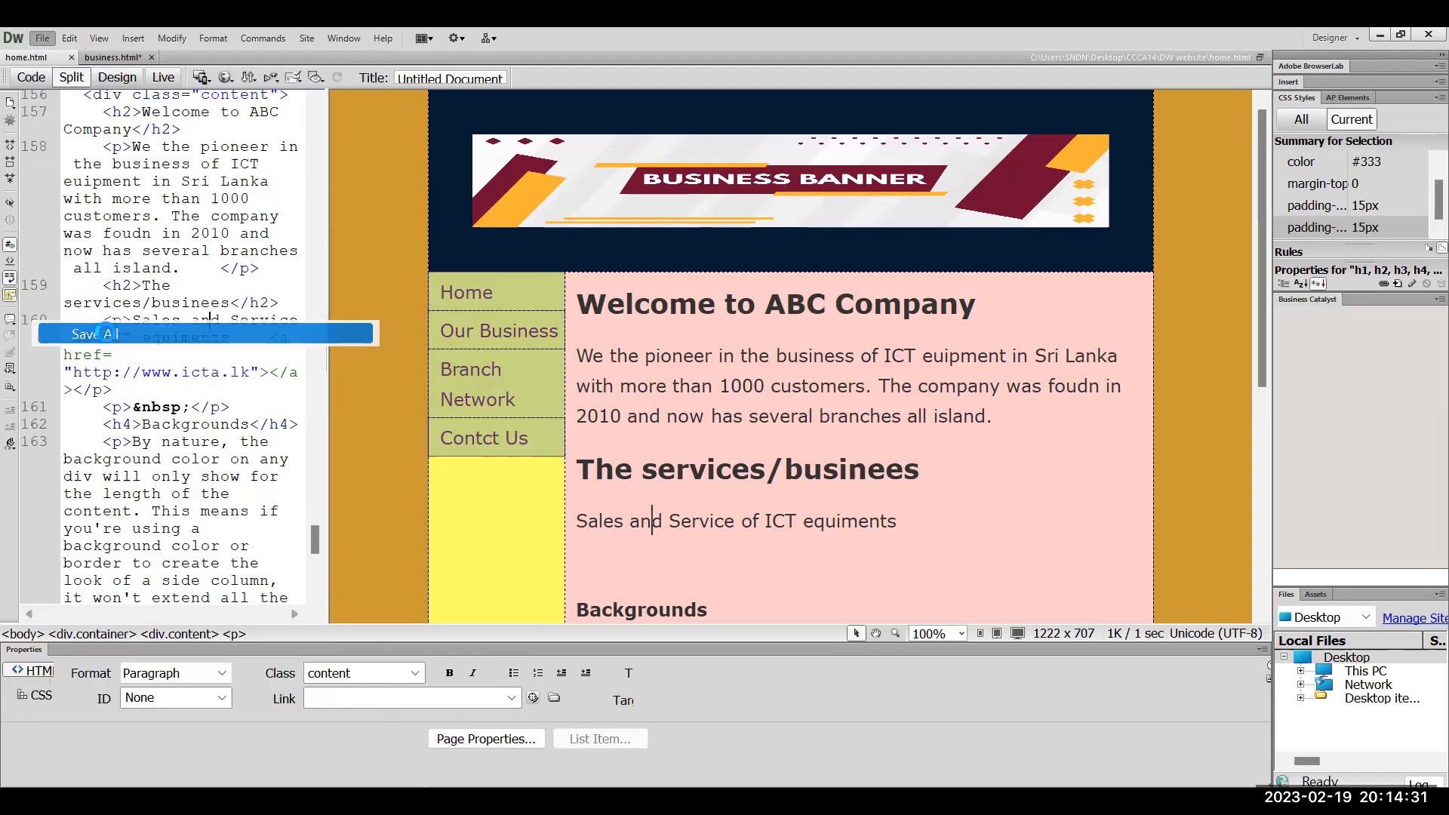
pyautogui.click(224, 78)
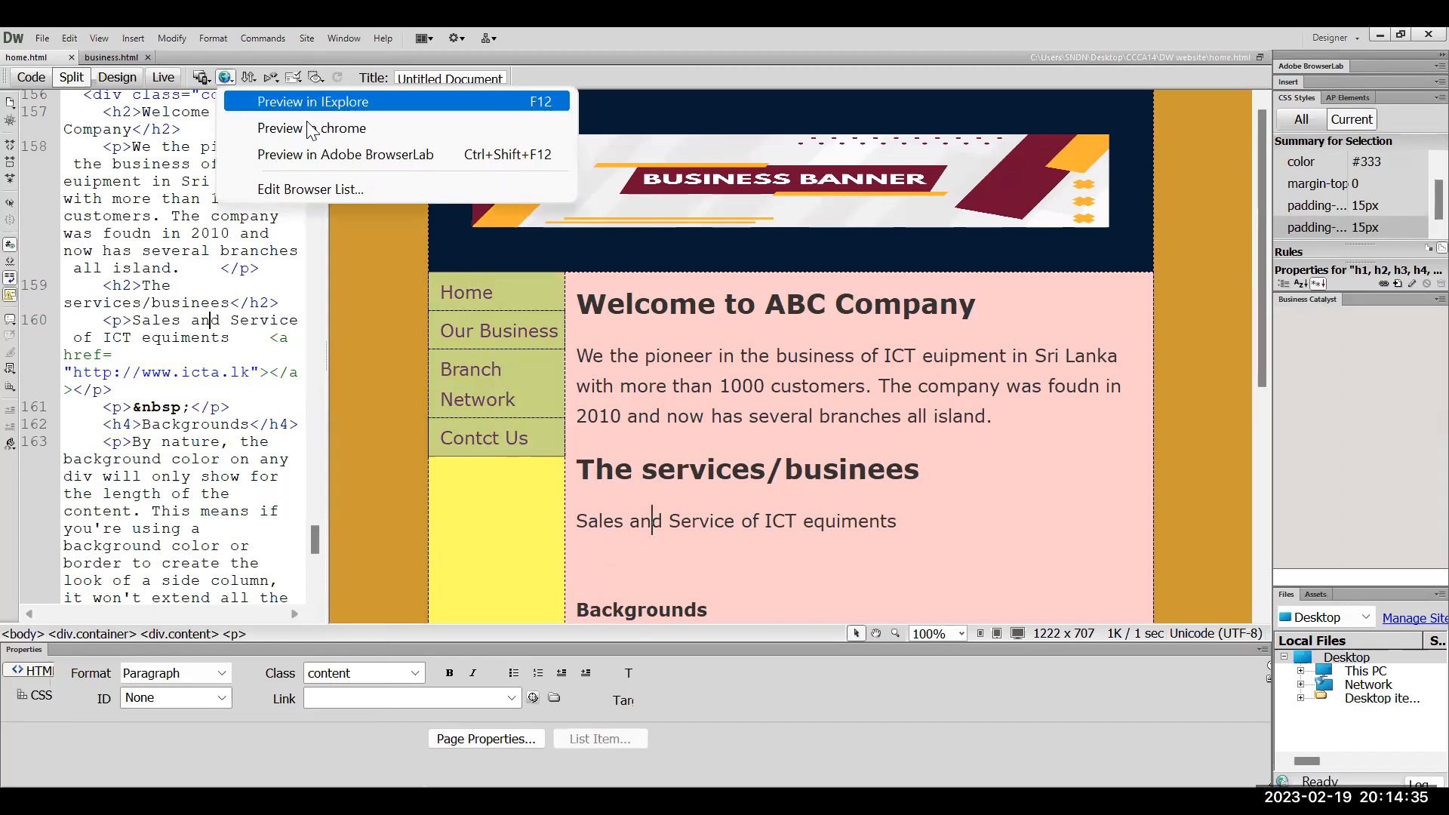
pyautogui.click(310, 128)
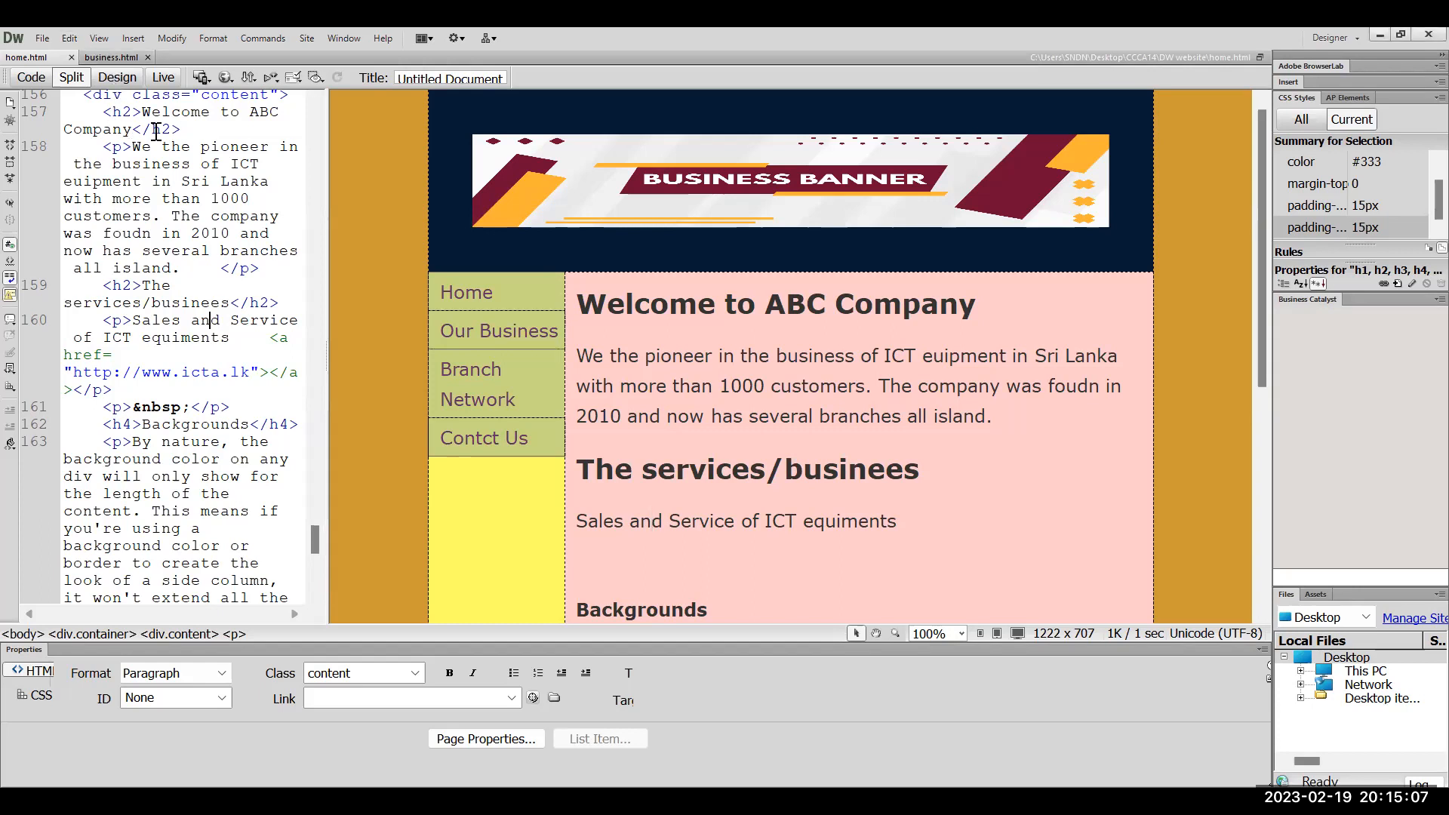
pyautogui.click(108, 58)
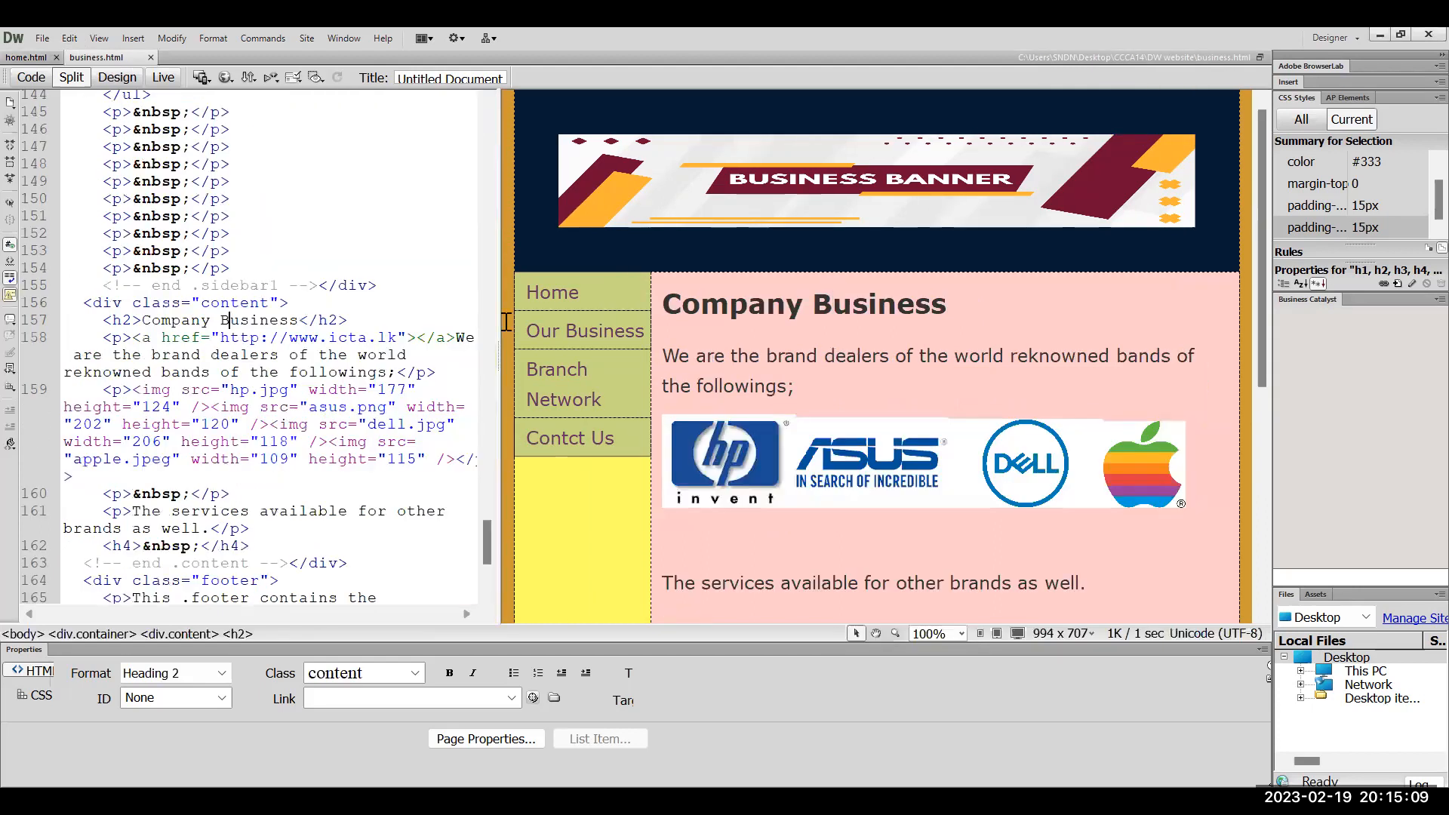
# Save business.html as branch.html in the DW website folder
pyautogui.click(43, 39)
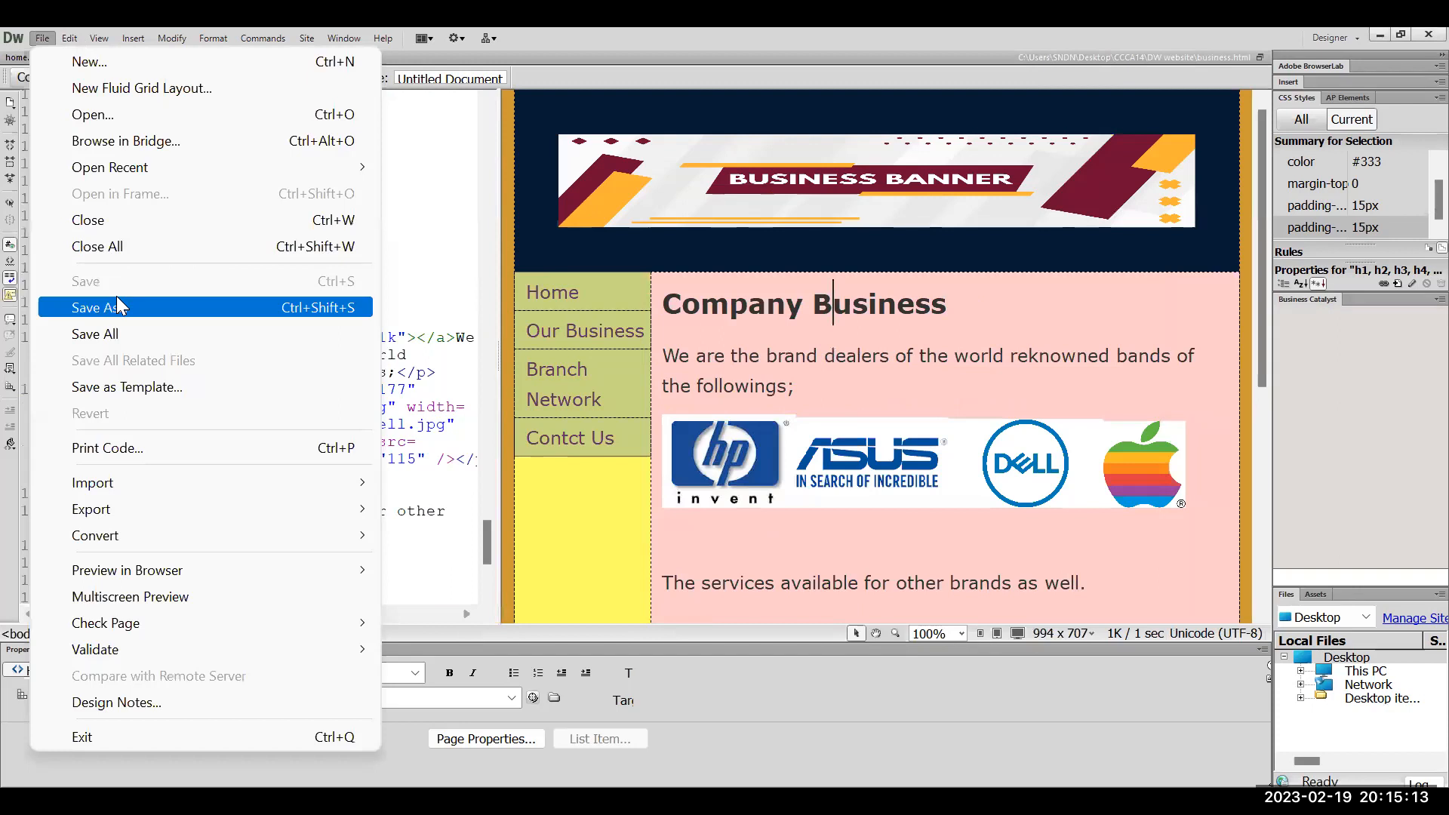
pyautogui.click(83, 303)
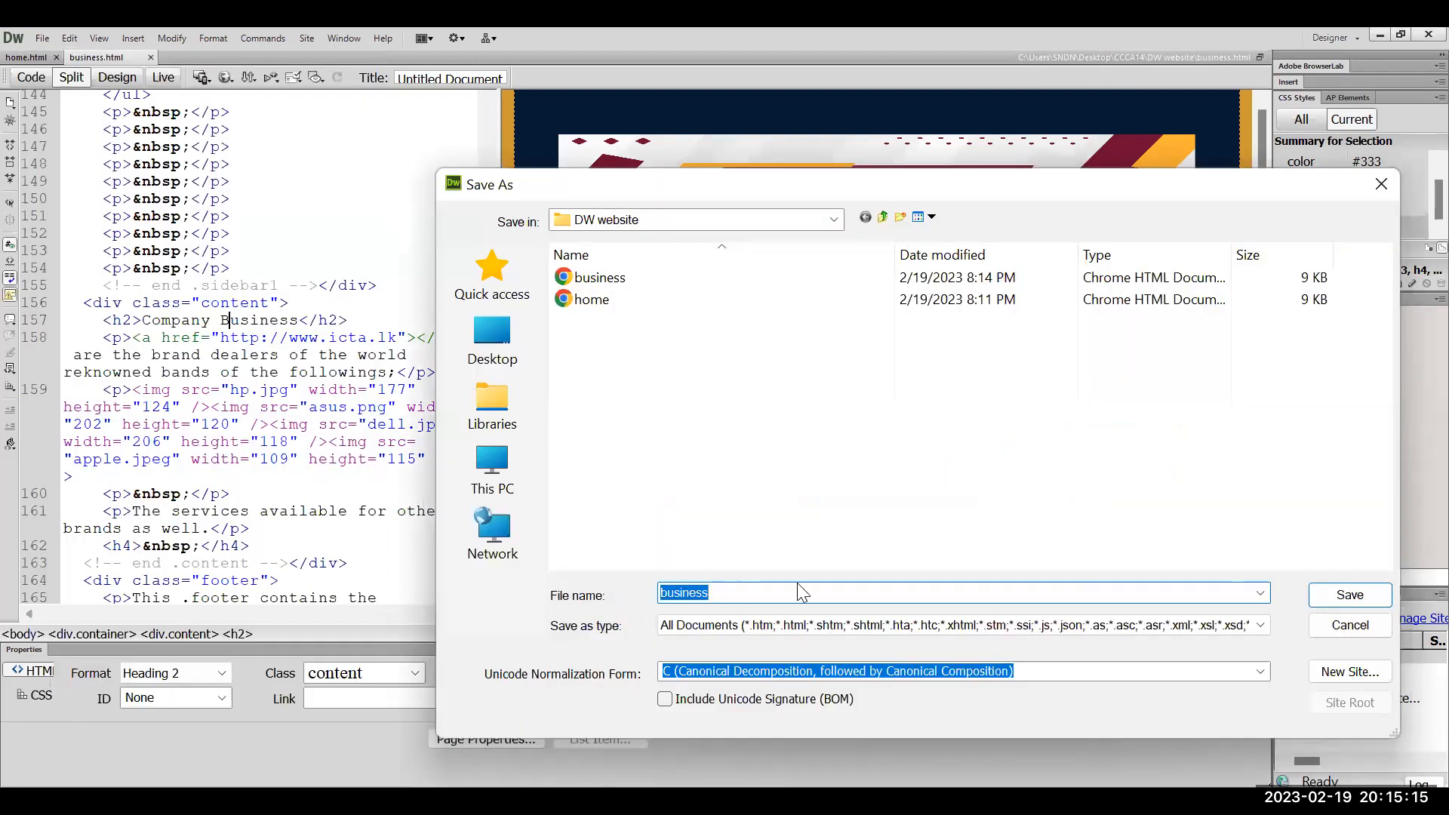
pyautogui.click(736, 593)
pyautogui.hotkey('ctrl', 'a')
pyautogui.press('BackSpace')
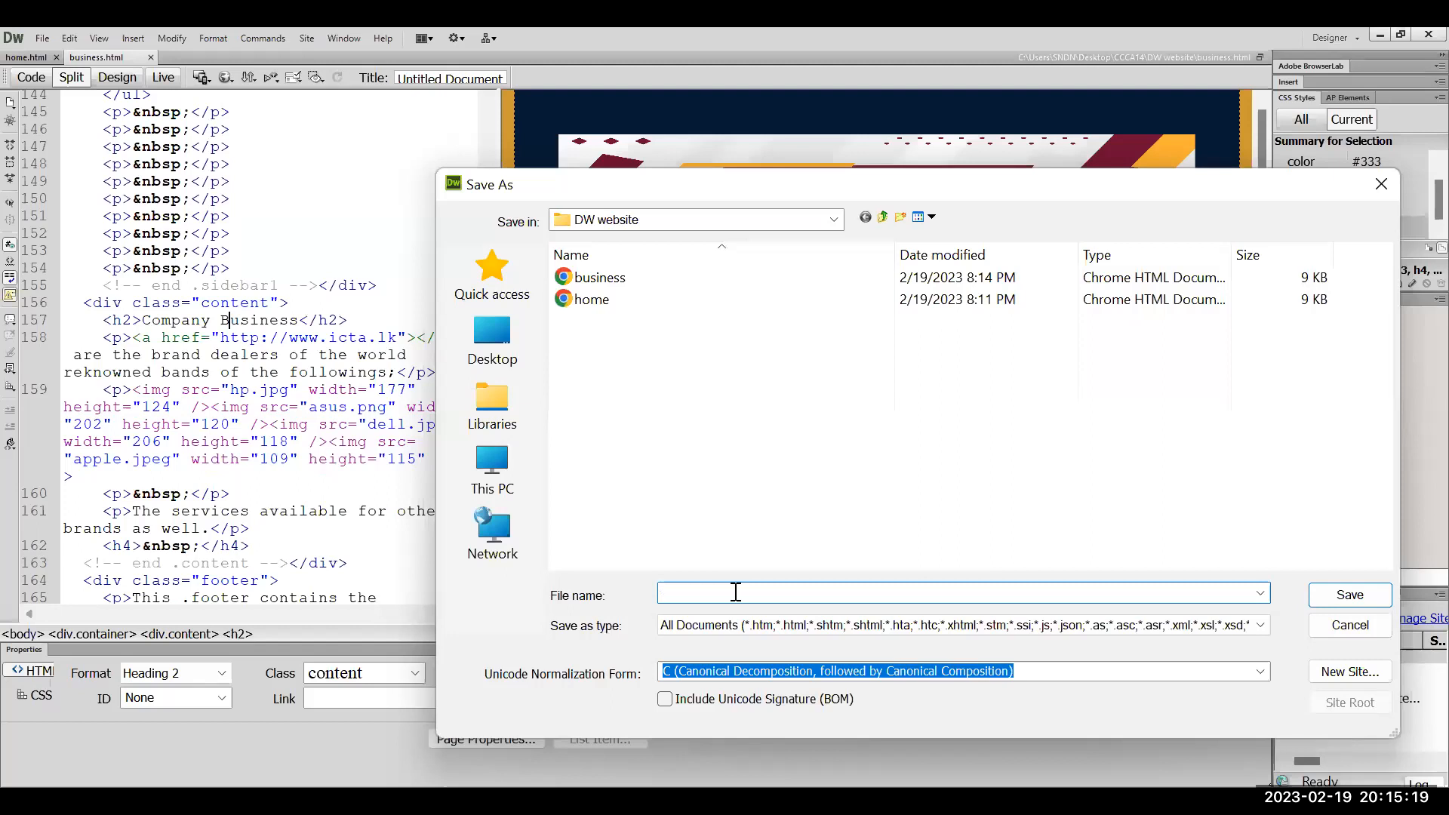
pyautogui.write('brand')
pyautogui.press('Return')
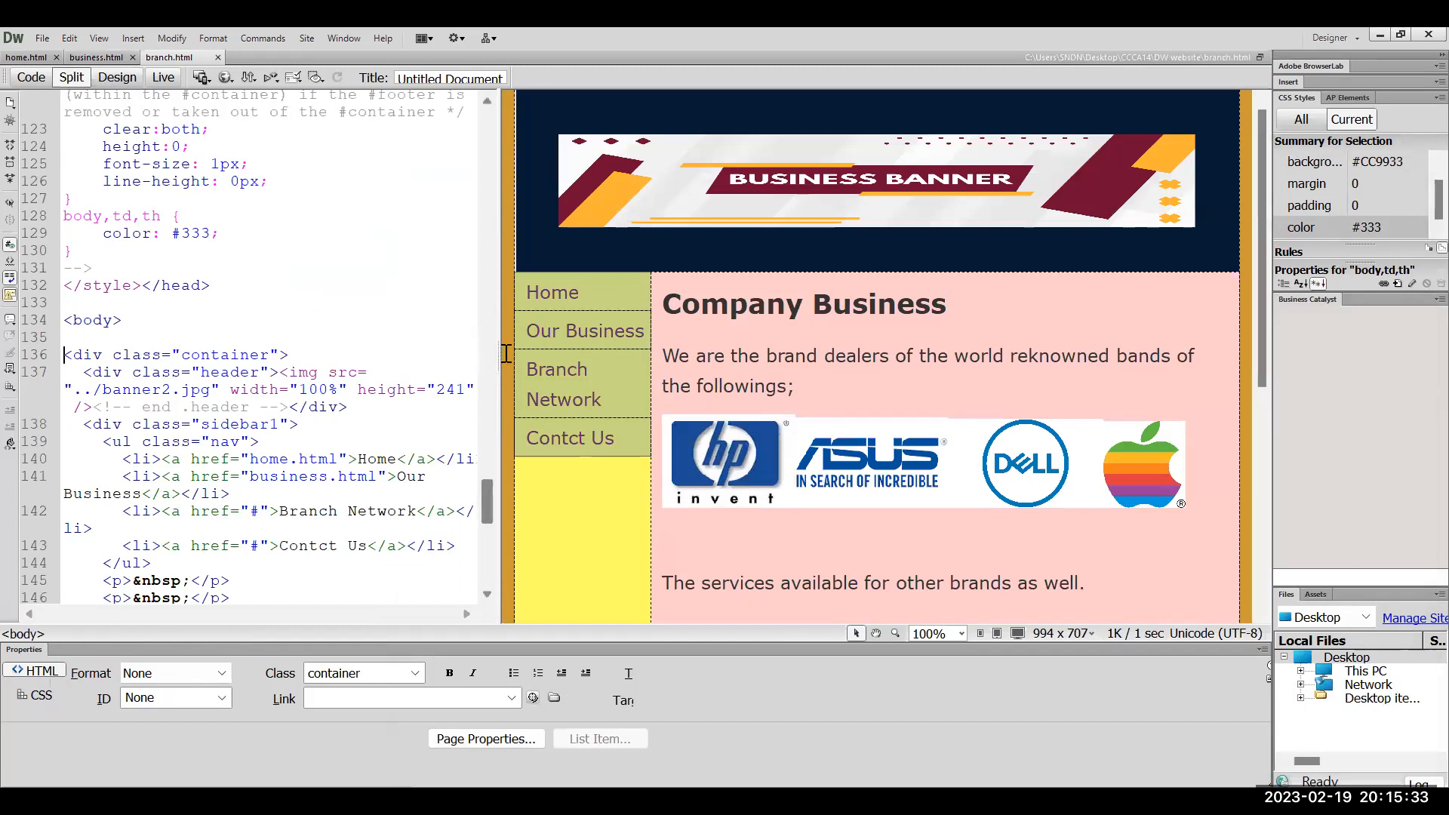
pyautogui.moveTo(500, 358); pyautogui.dragTo(418, 331)
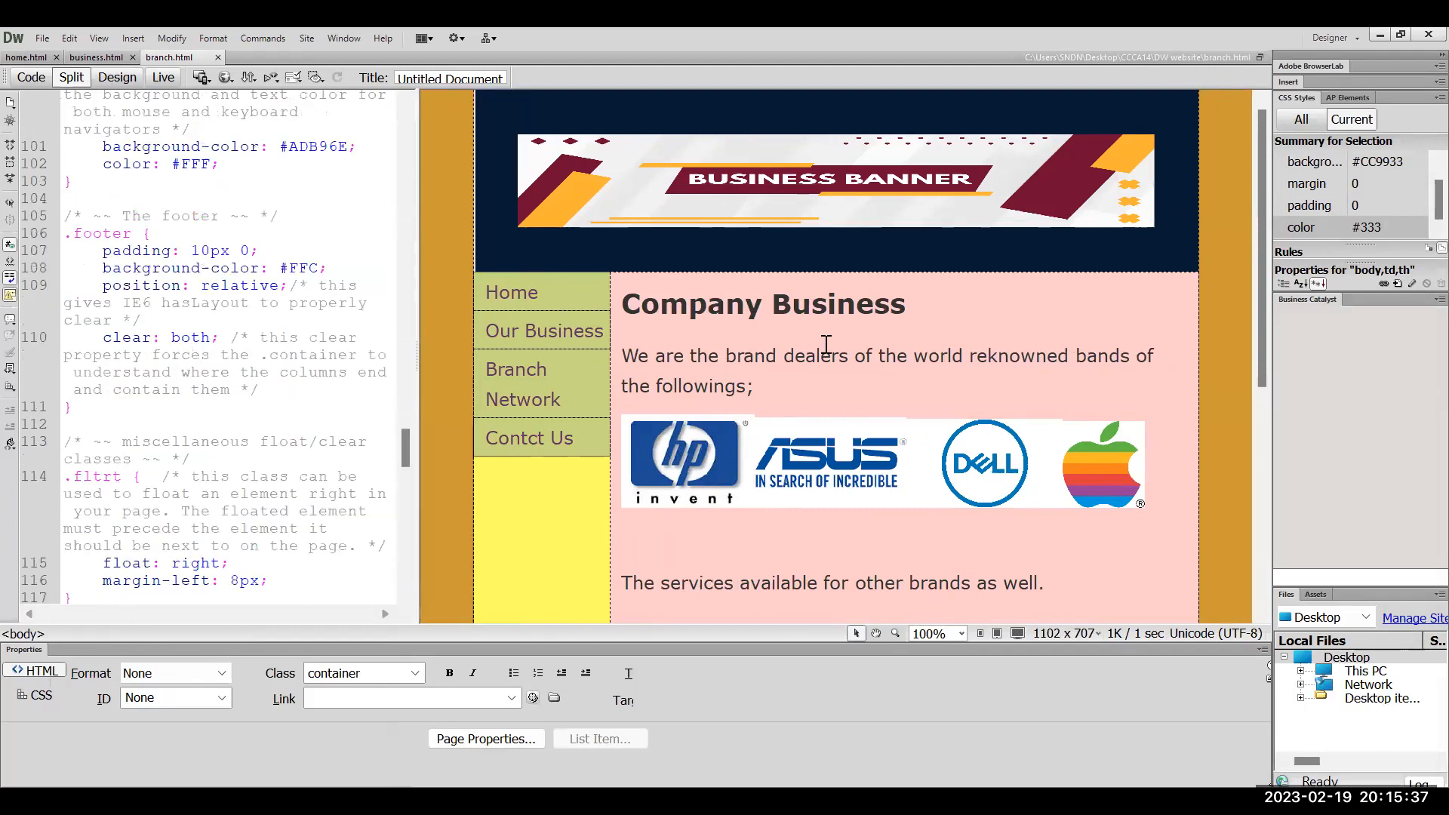
# Change the heading from Company Business to Branch Network
pyautogui.doubleClick(718, 304)
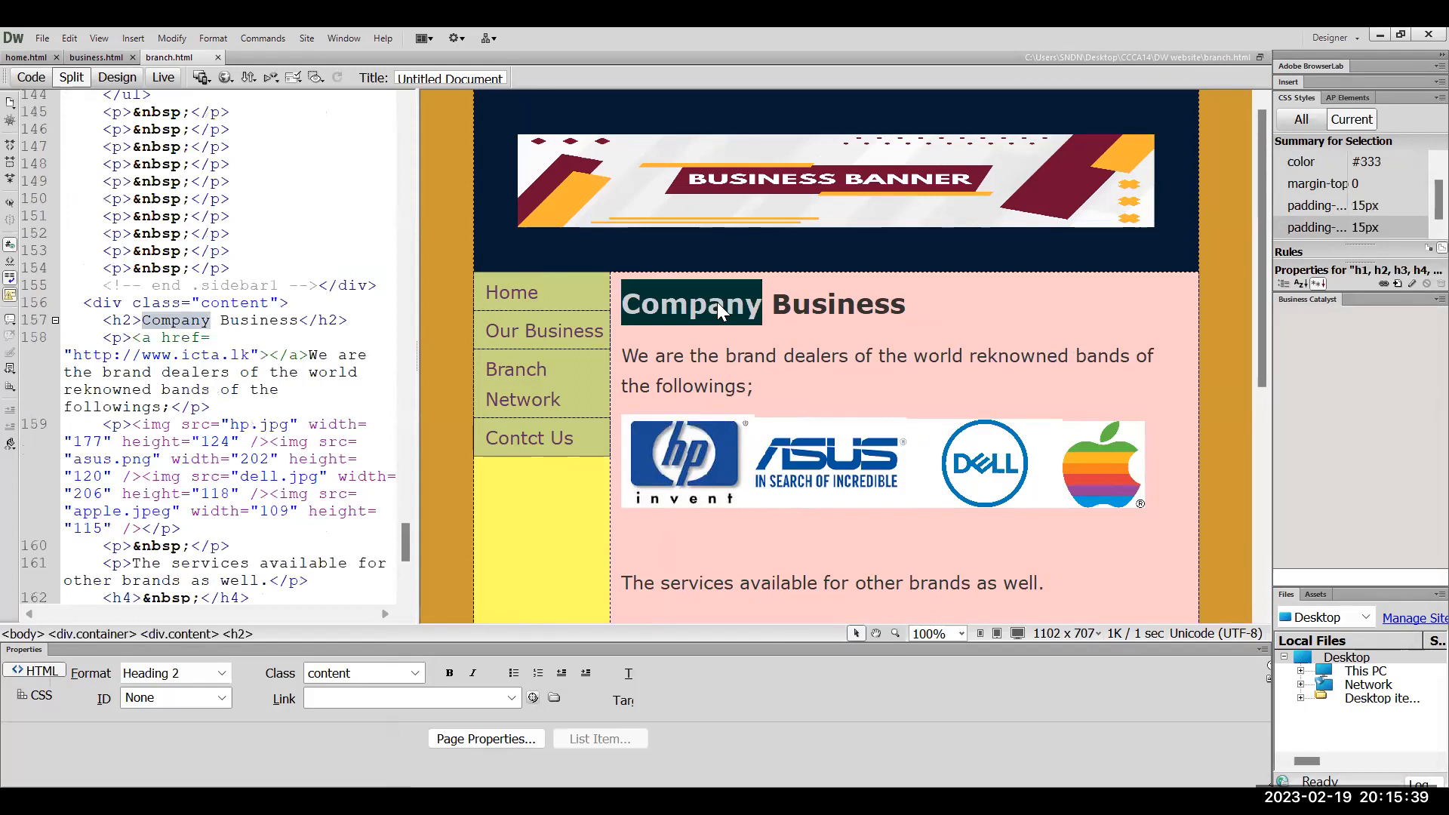
pyautogui.write('Bra')
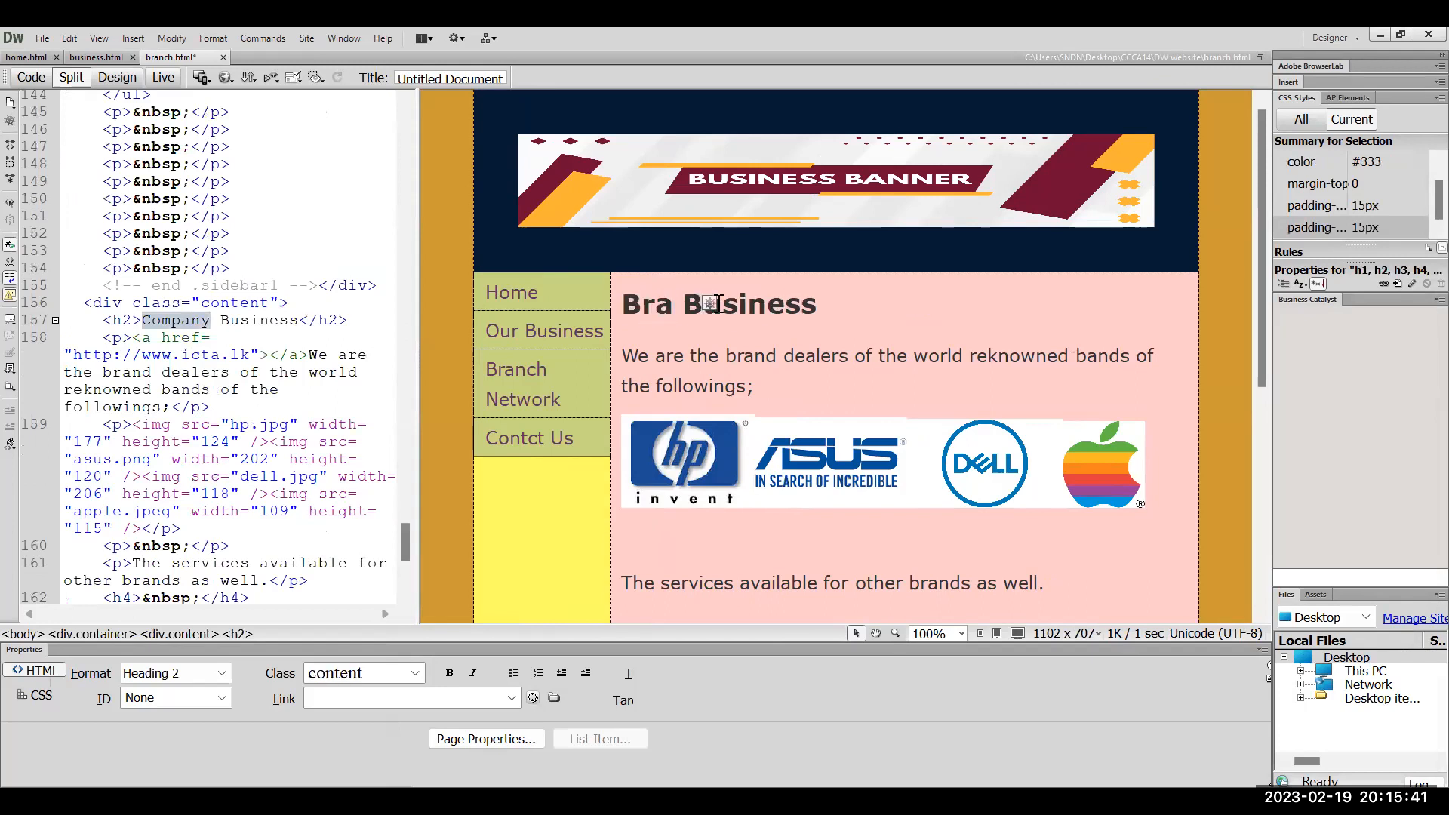
pyautogui.press('BackSpace')
pyautogui.write('anch Netwr')
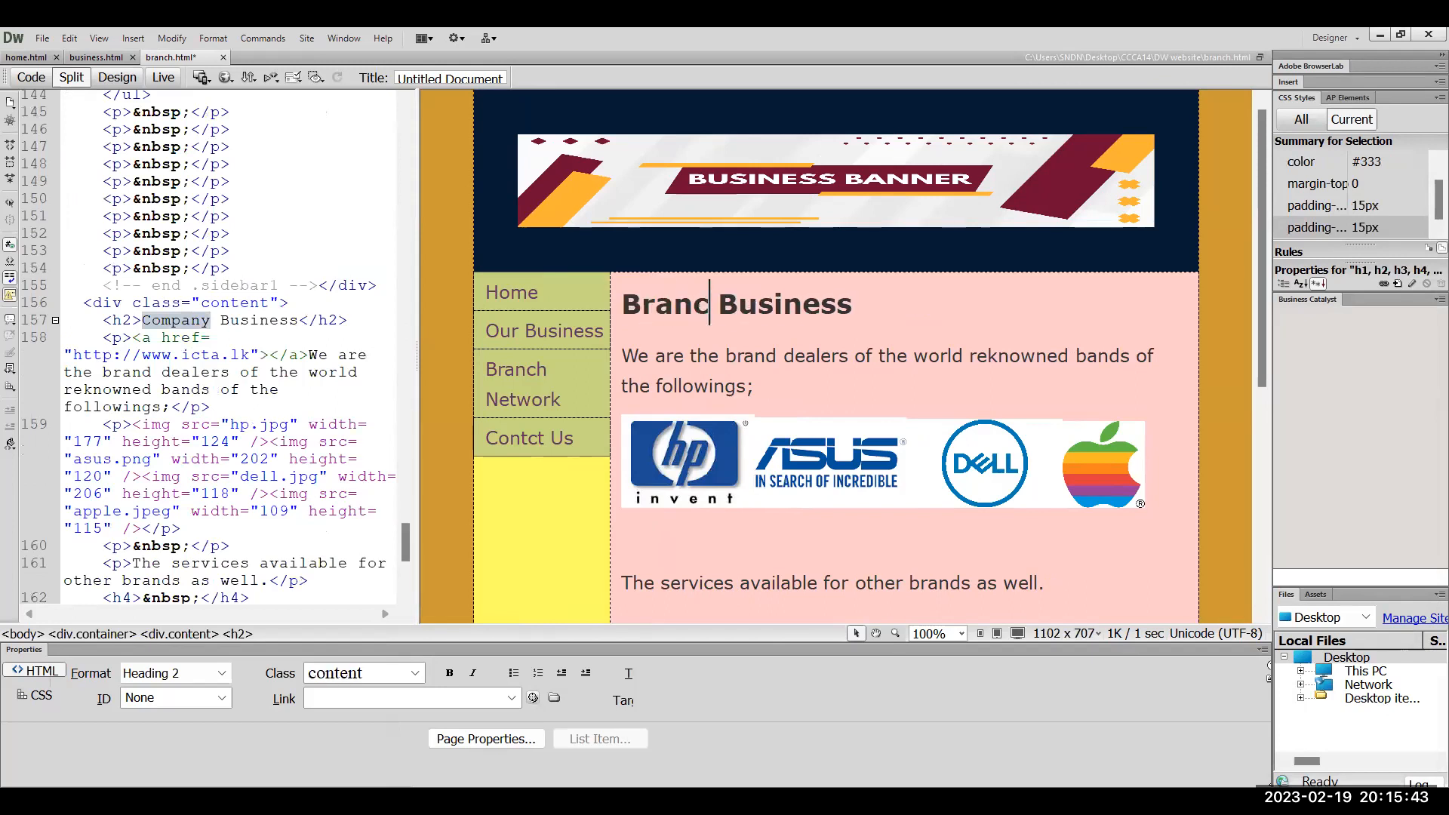
pyautogui.press('BackSpace')
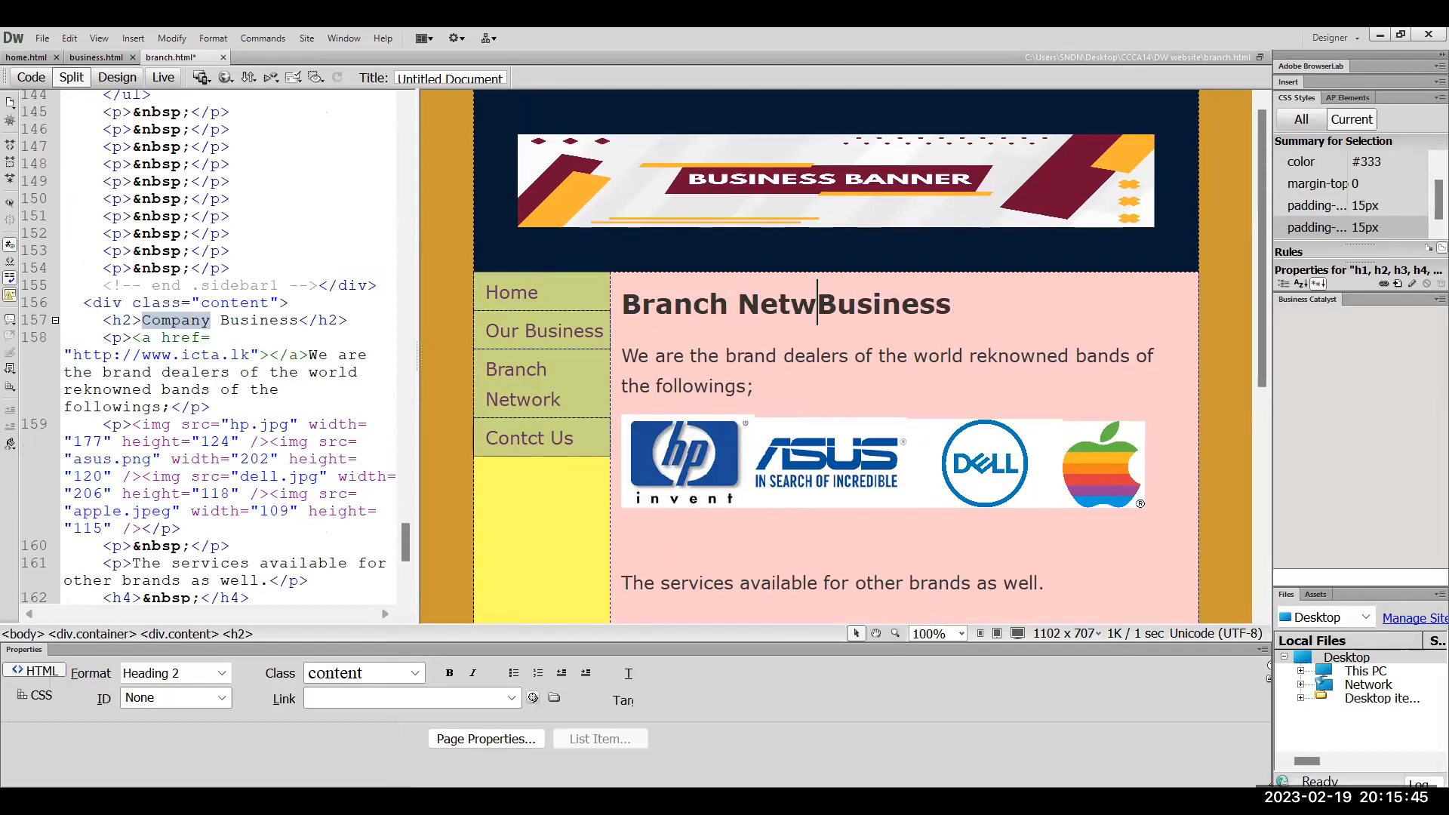
pyautogui.write('ork')
pyautogui.press('Delete')
pyautogui.press('Delete')
pyautogui.press('Delete')
pyautogui.press('Delete')
pyautogui.press('Delete')
pyautogui.press('Delete')
pyautogui.press('Delete')
pyautogui.press('Delete')
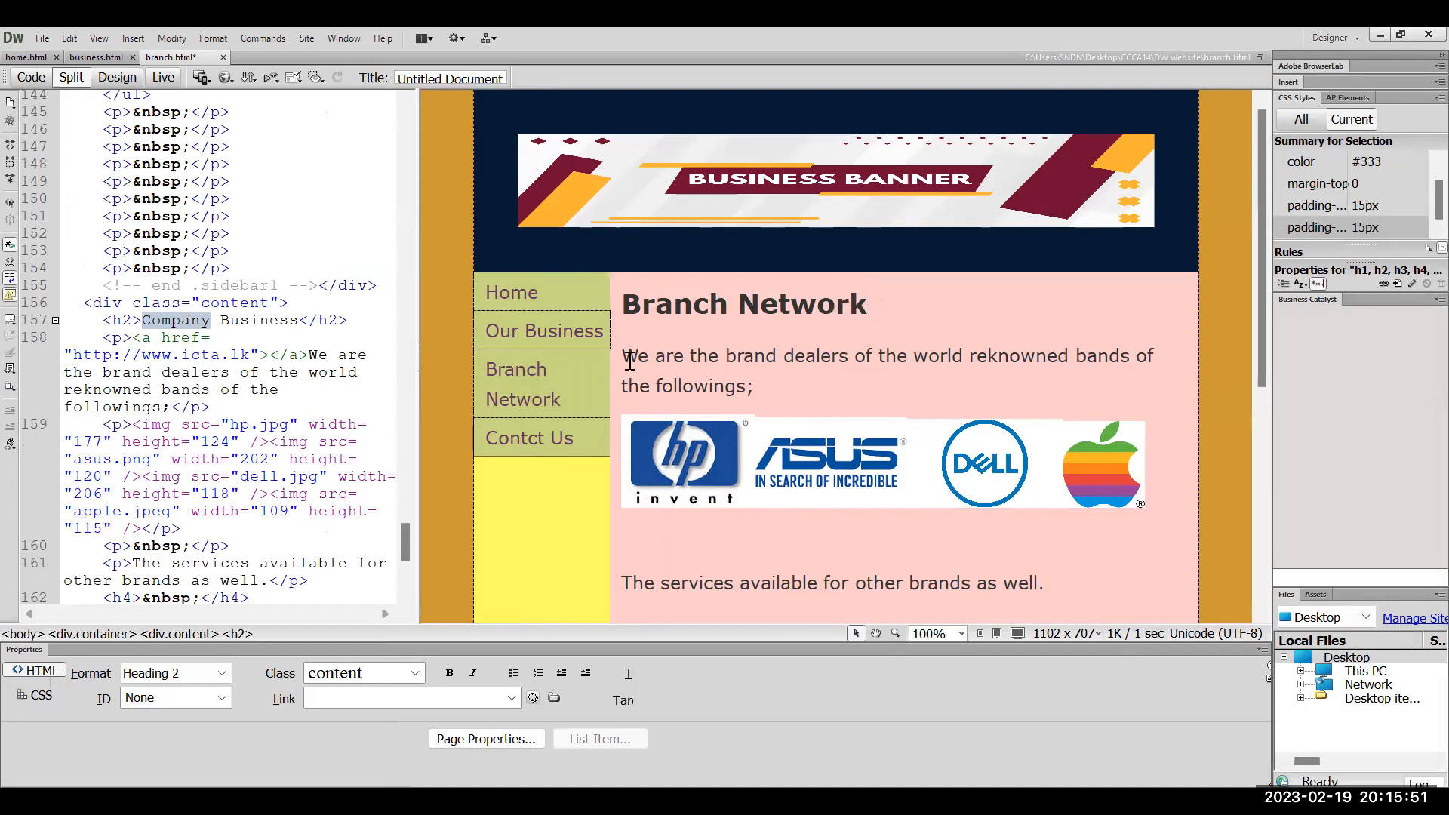
# Replace the intro with 'At present the company has four branches in Sri Lanka with some franchisers'
pyautogui.press('Right')
pyautogui.moveTo(669, 368); pyautogui.dragTo(752, 391)
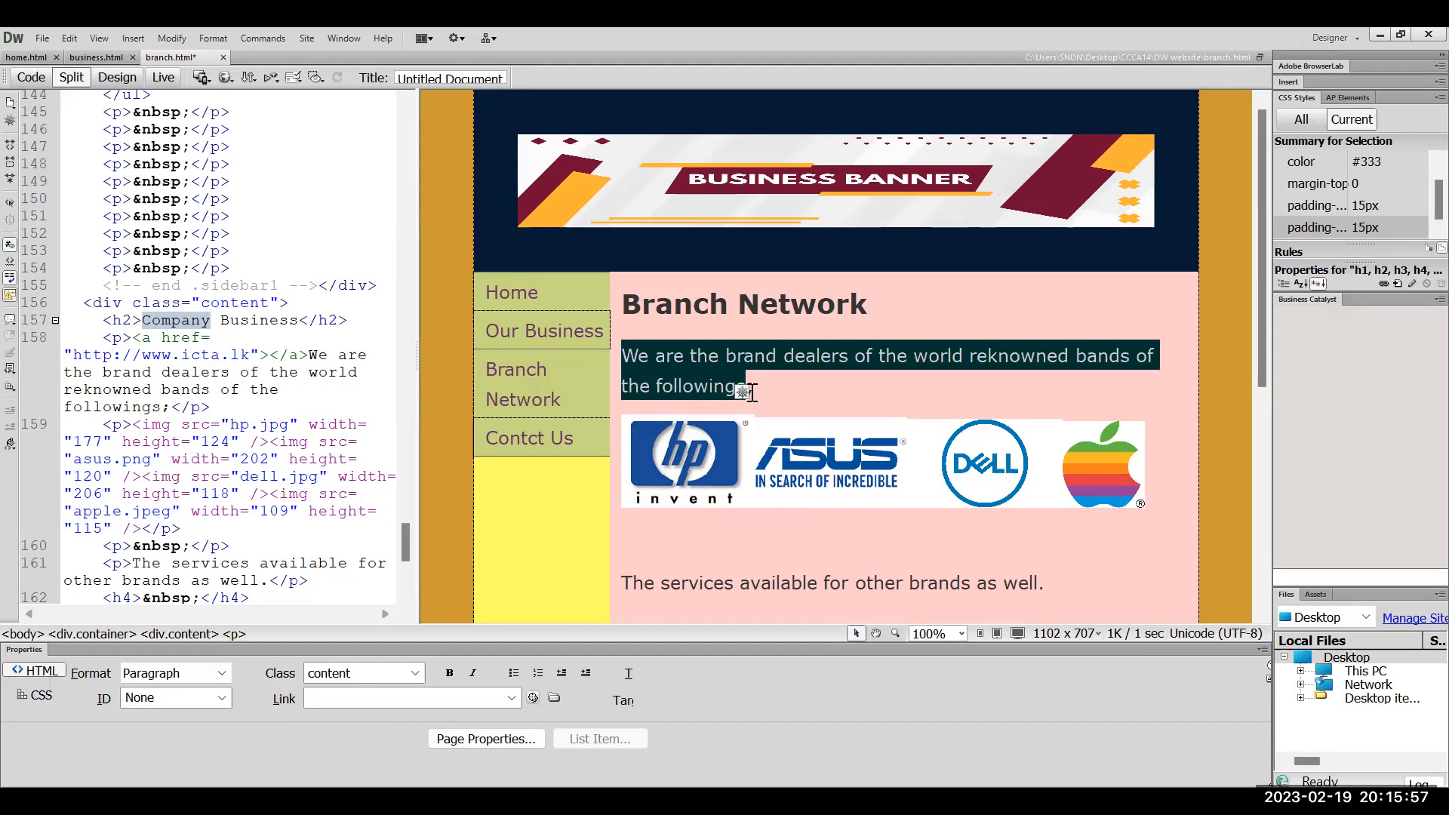
pyautogui.write('At oresent')
pyautogui.press('BackSpace')
pyautogui.press('BackSpace')
pyautogui.press('BackSpace')
pyautogui.press('BackSpace')
pyautogui.press('BackSpace')
pyautogui.press('BackSpace')
pyautogui.press('BackSpace')
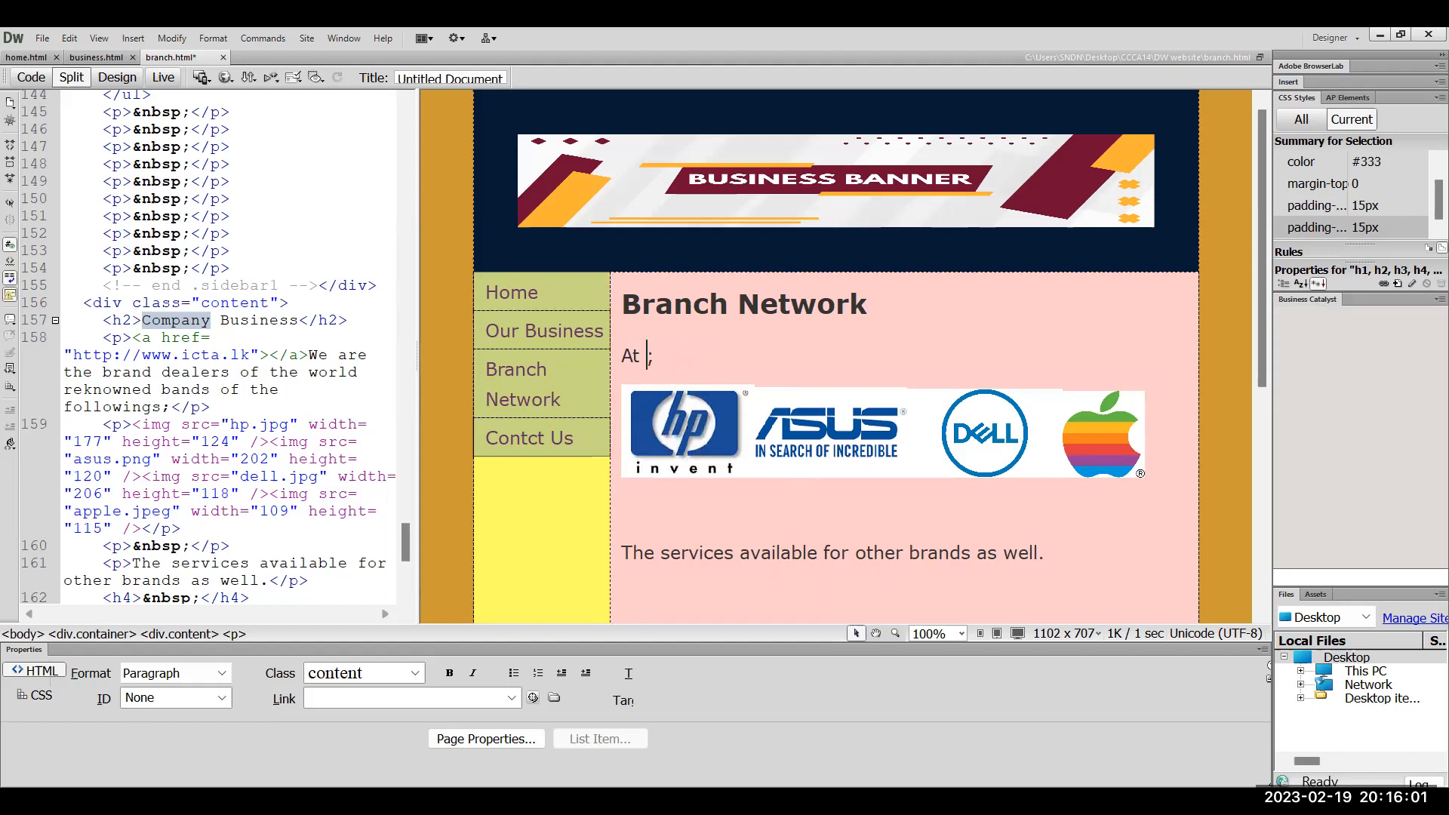
pyautogui.write('present the comopnay ')
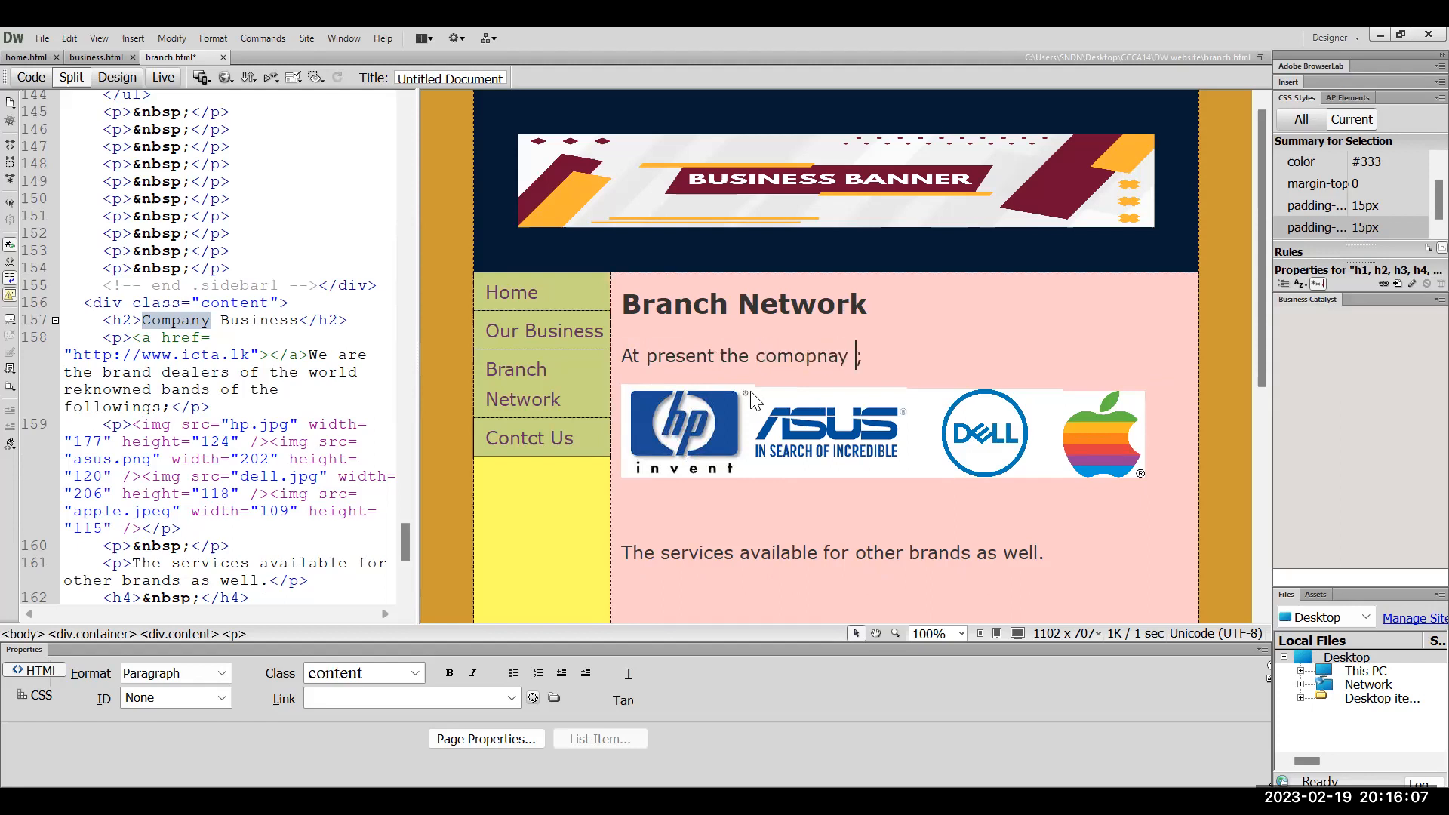
pyautogui.write('has ')
pyautogui.write('four br')
pyautogui.write('anches ')
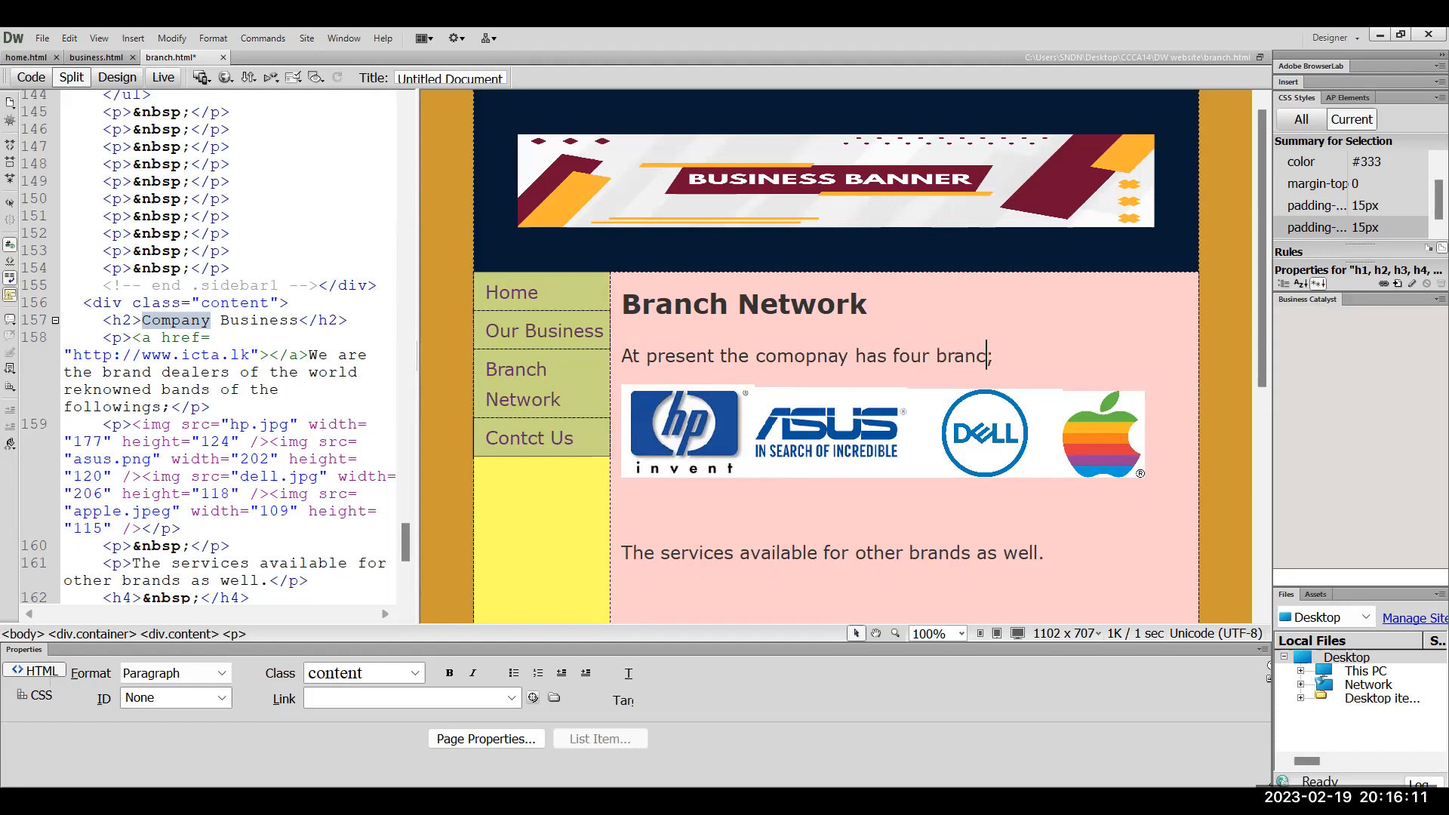
pyautogui.write('in Sri Lnka')
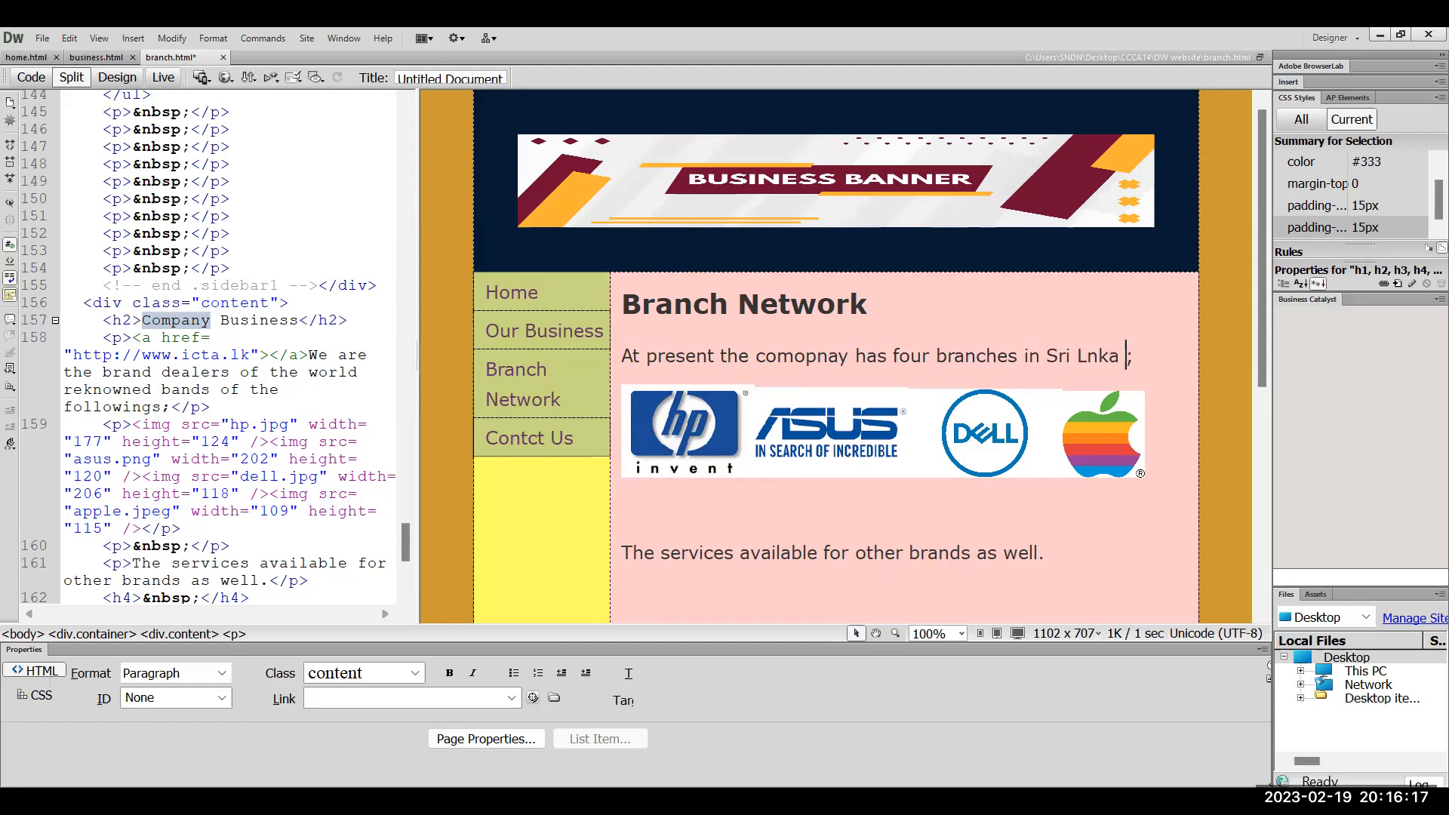
pyautogui.press('BackSpace')
pyautogui.press('BackSpace')
pyautogui.press('BackSpace')
pyautogui.write('ank')
pyautogui.write('a with')
pyautogui.write(' somes frs')
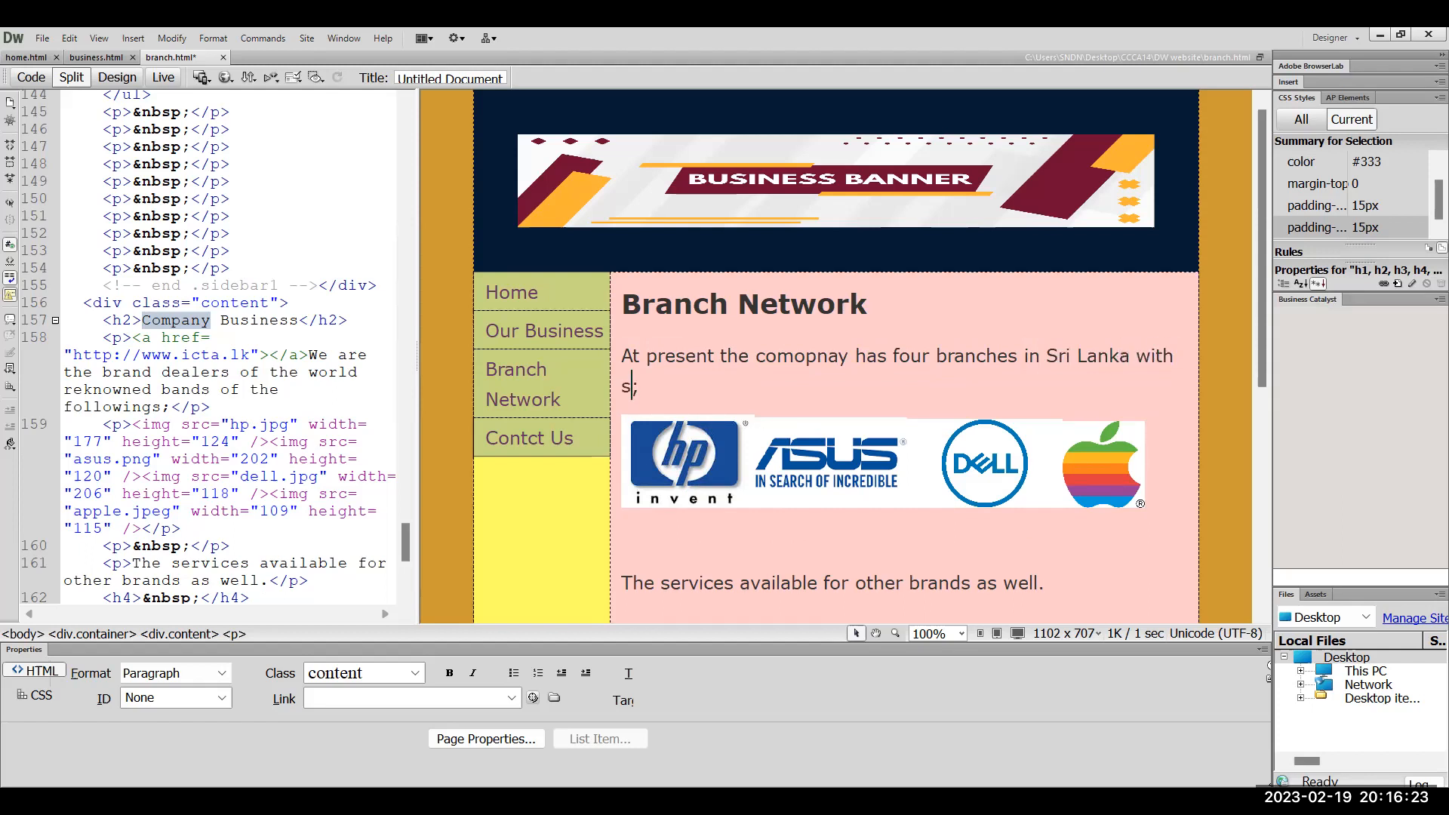
pyautogui.write('=nchis')
pyautogui.write('ers')
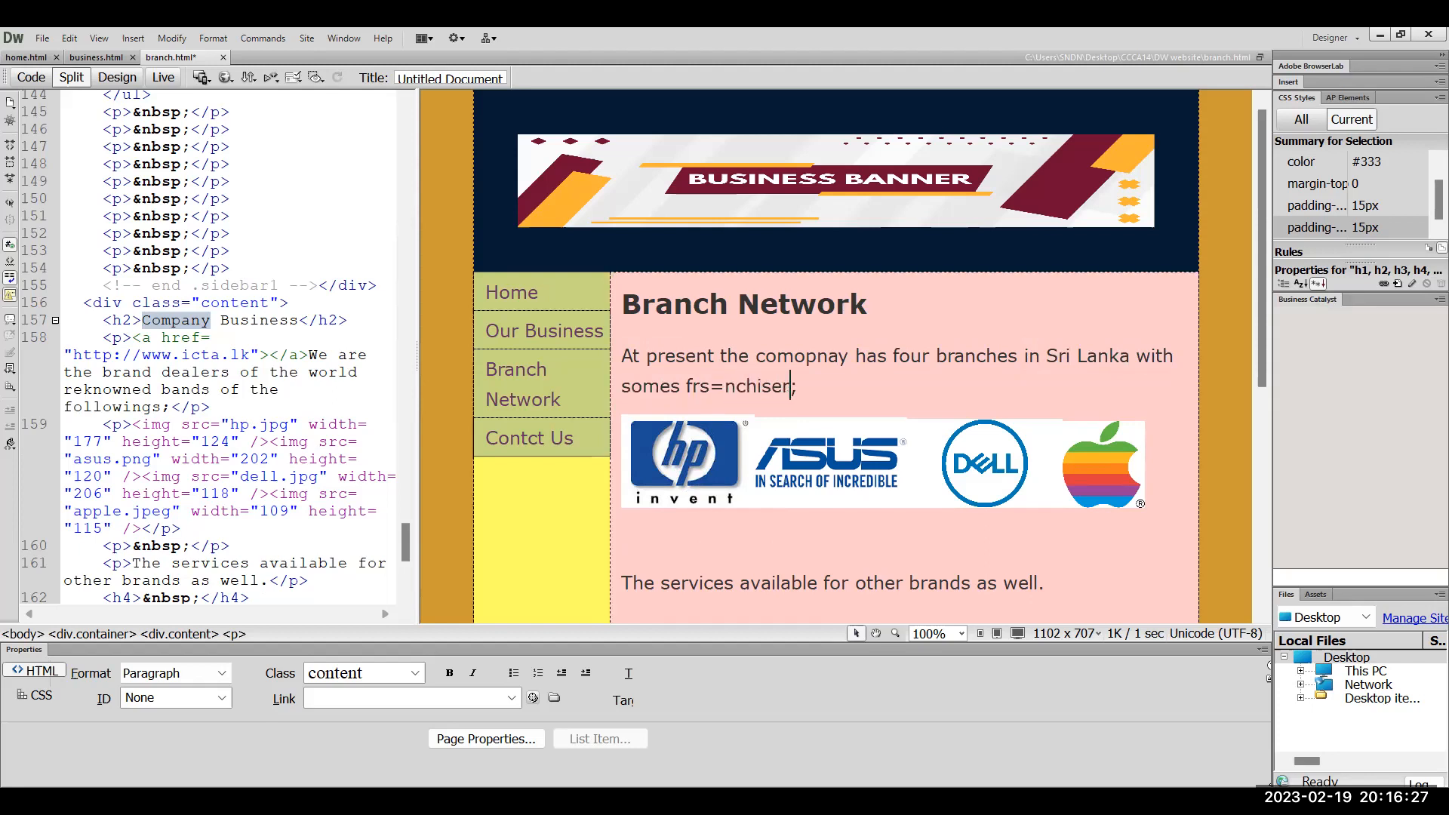
pyautogui.click(727, 390)
pyautogui.press('BackSpace')
pyautogui.press('BackSpace')
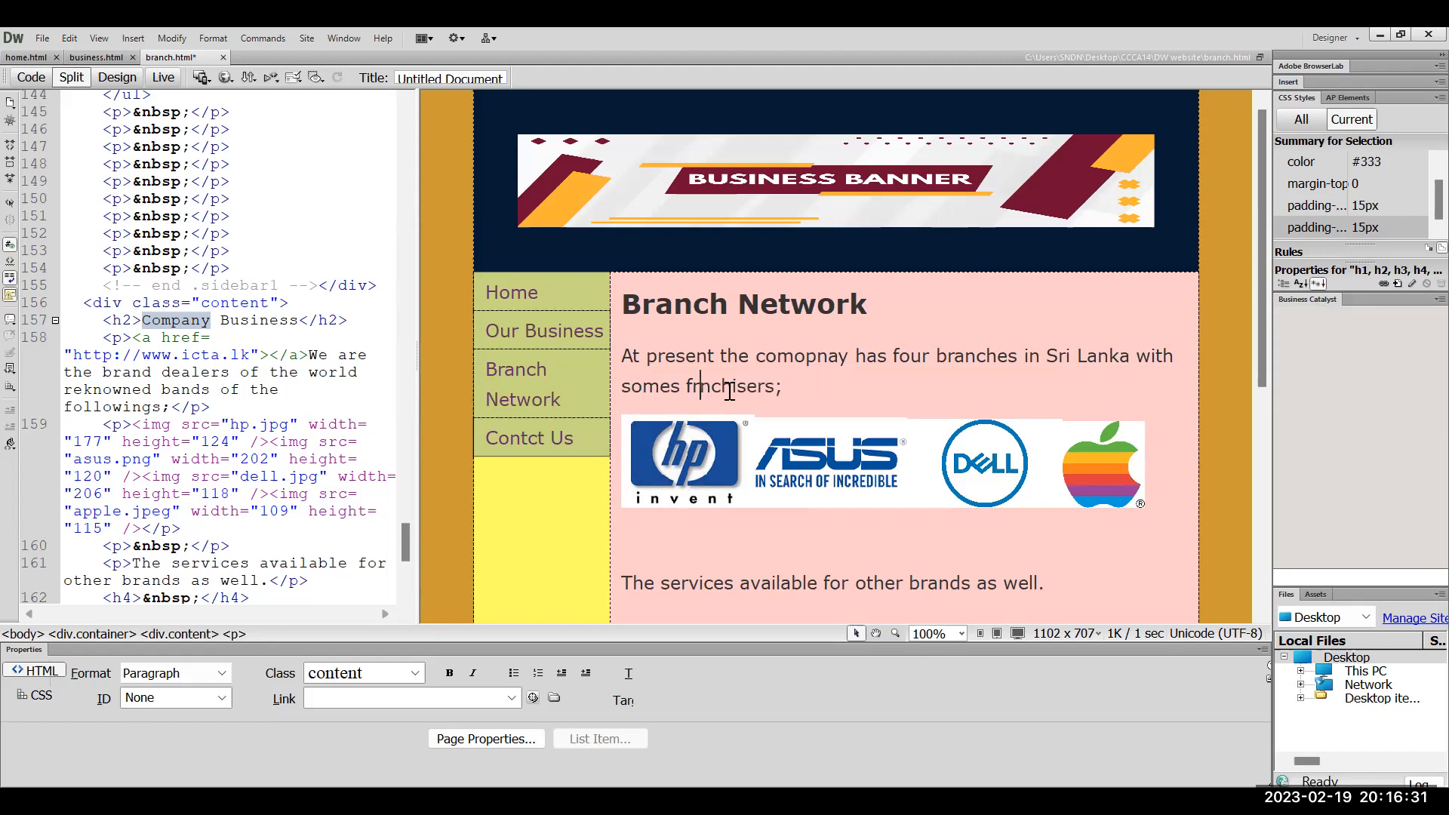
pyautogui.write('a')
pyautogui.click(819, 389)
# Add a new paragraph reading 'The branch details' below the intro
pyautogui.press('Return')
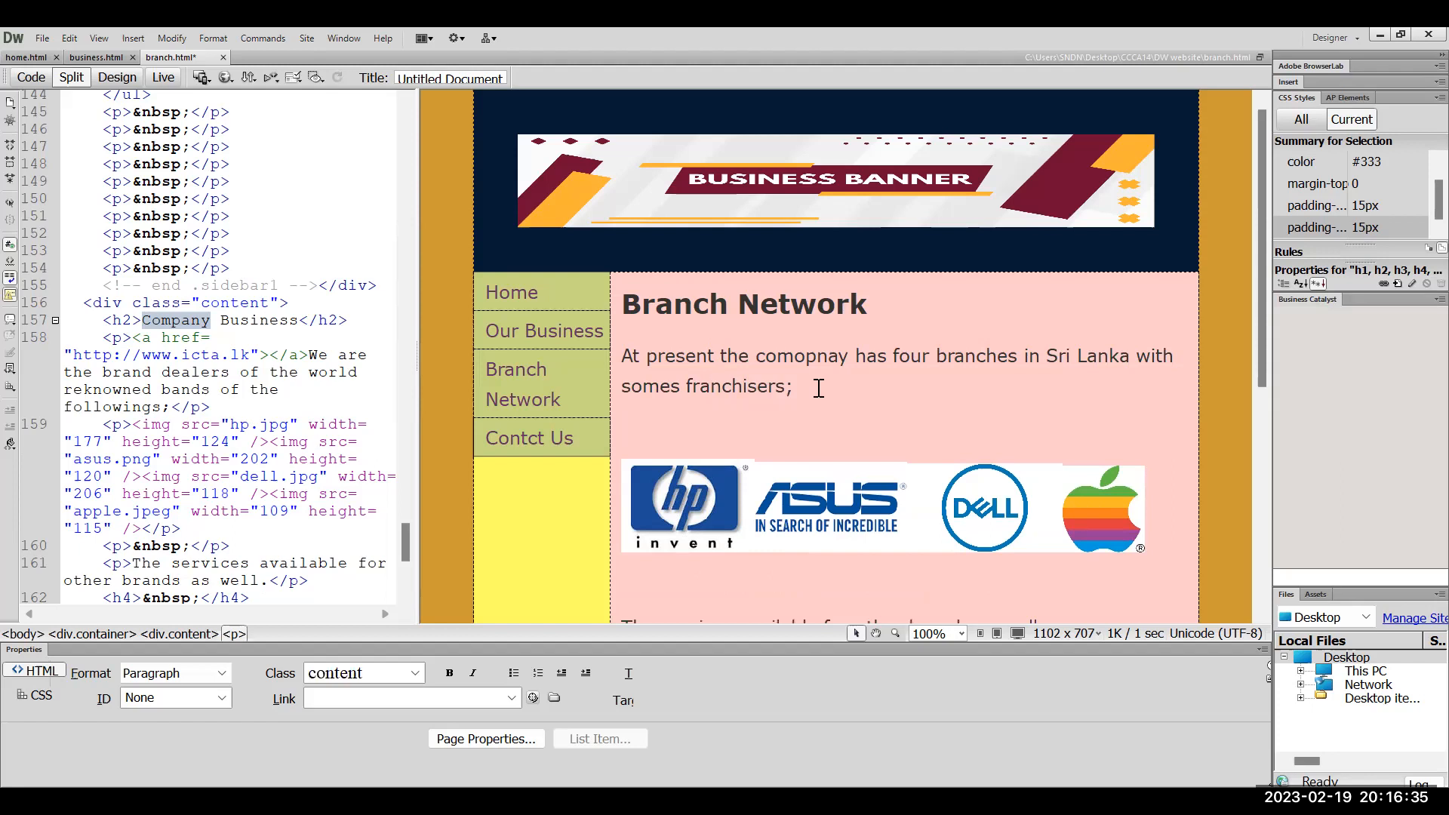
pyautogui.write('The detail')
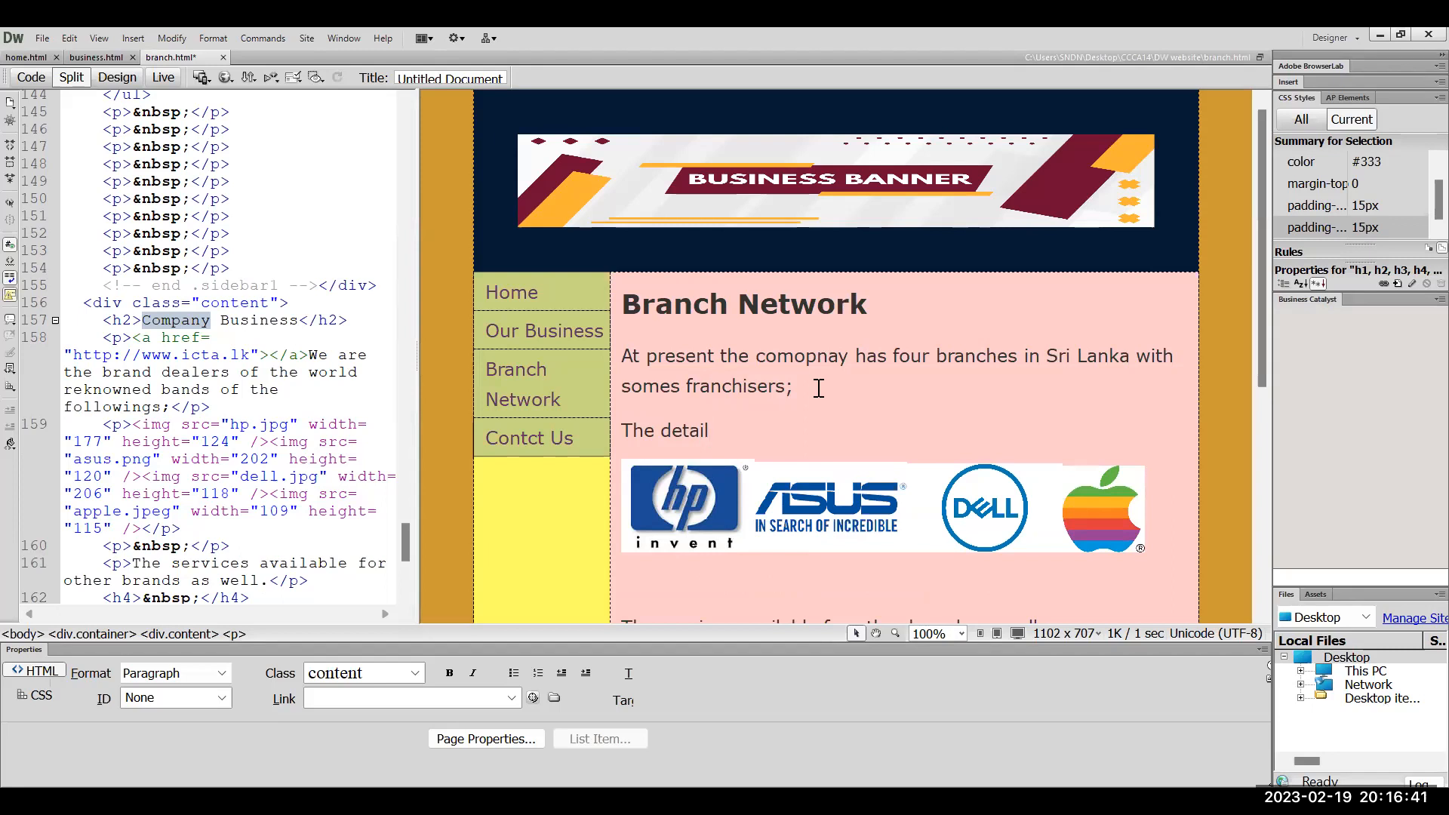
pyautogui.press('BackSpace')
pyautogui.press('BackSpace')
pyautogui.press('BackSpace')
pyautogui.press('BackSpace')
pyautogui.press('BackSpace')
pyautogui.press('BackSpace')
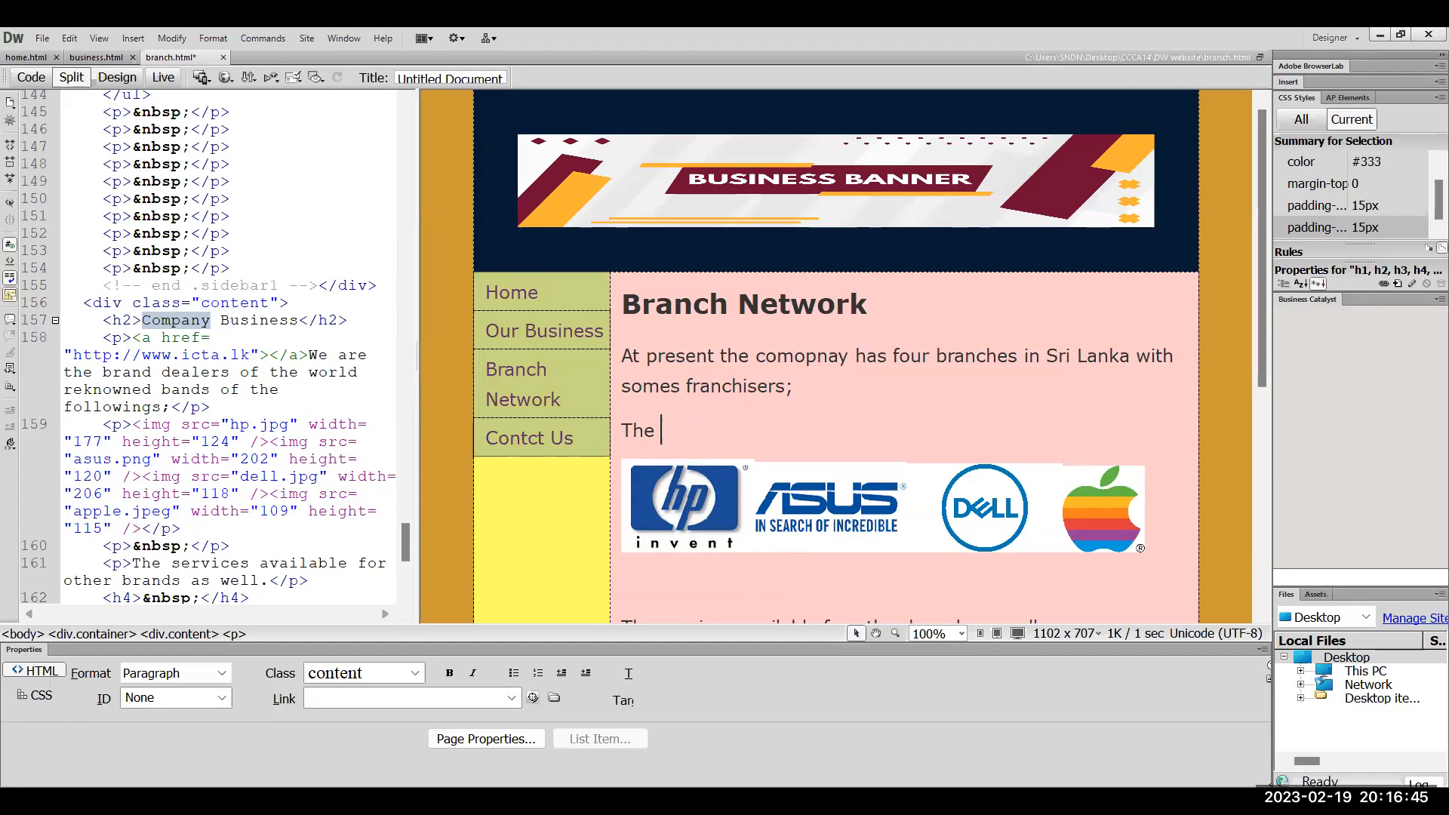
pyautogui.write('branch details')
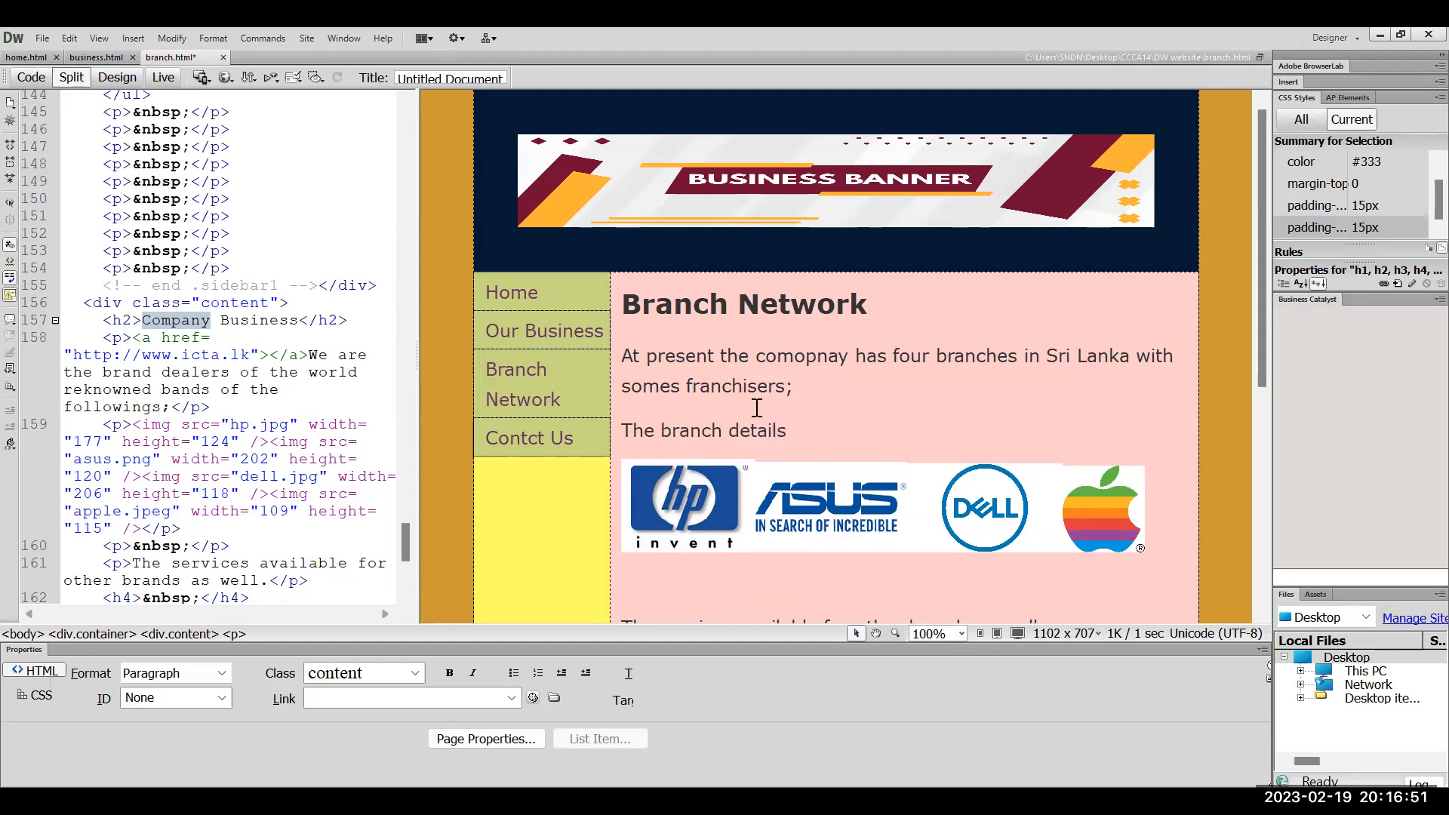
pyautogui.click(732, 492)
# Delete the hp logo and the other brand logo images
pyautogui.press('Delete')
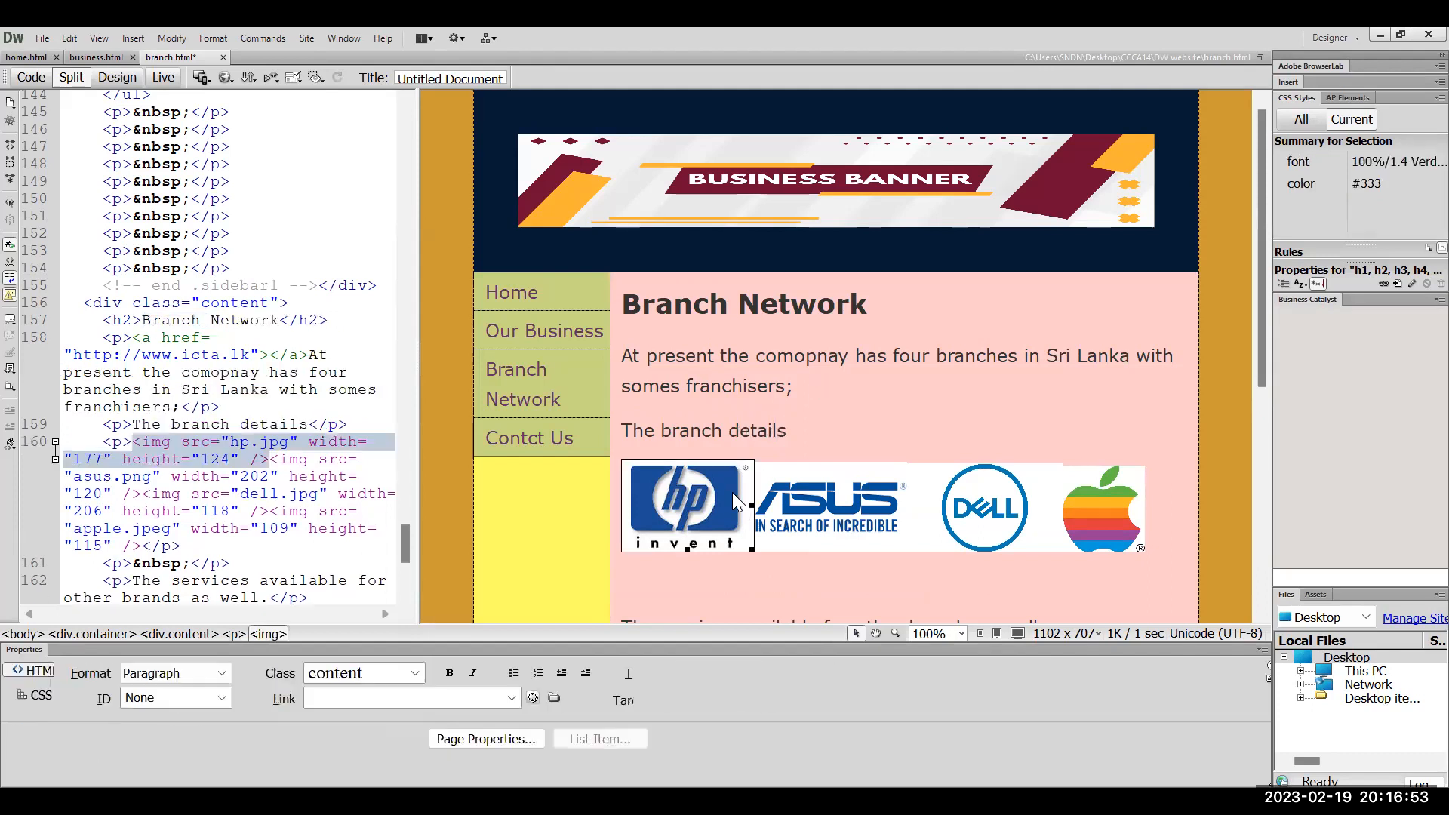
pyautogui.press('Delete')
pyautogui.press('Delete')
pyautogui.press('Delete')
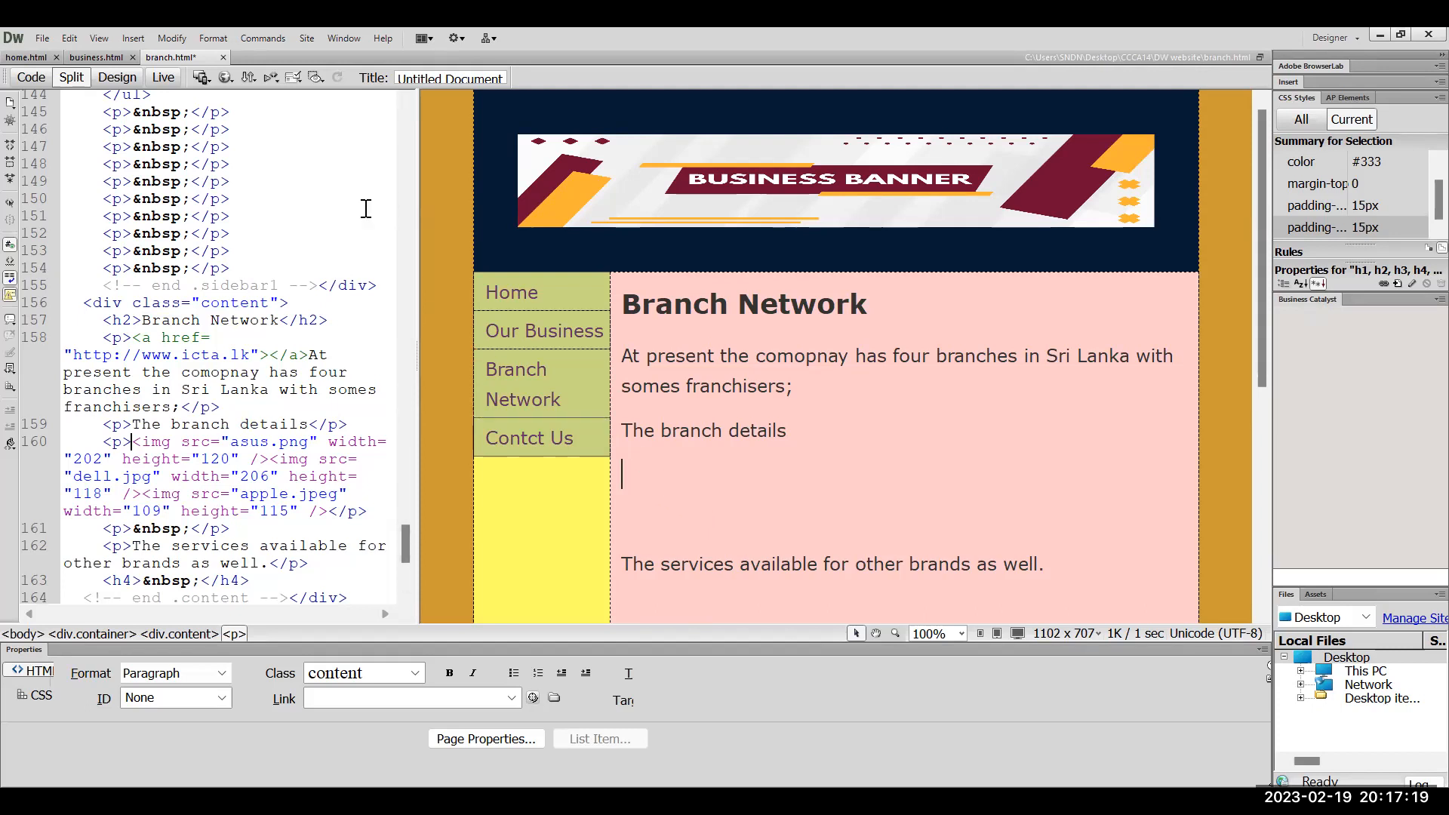
pyautogui.click(133, 38)
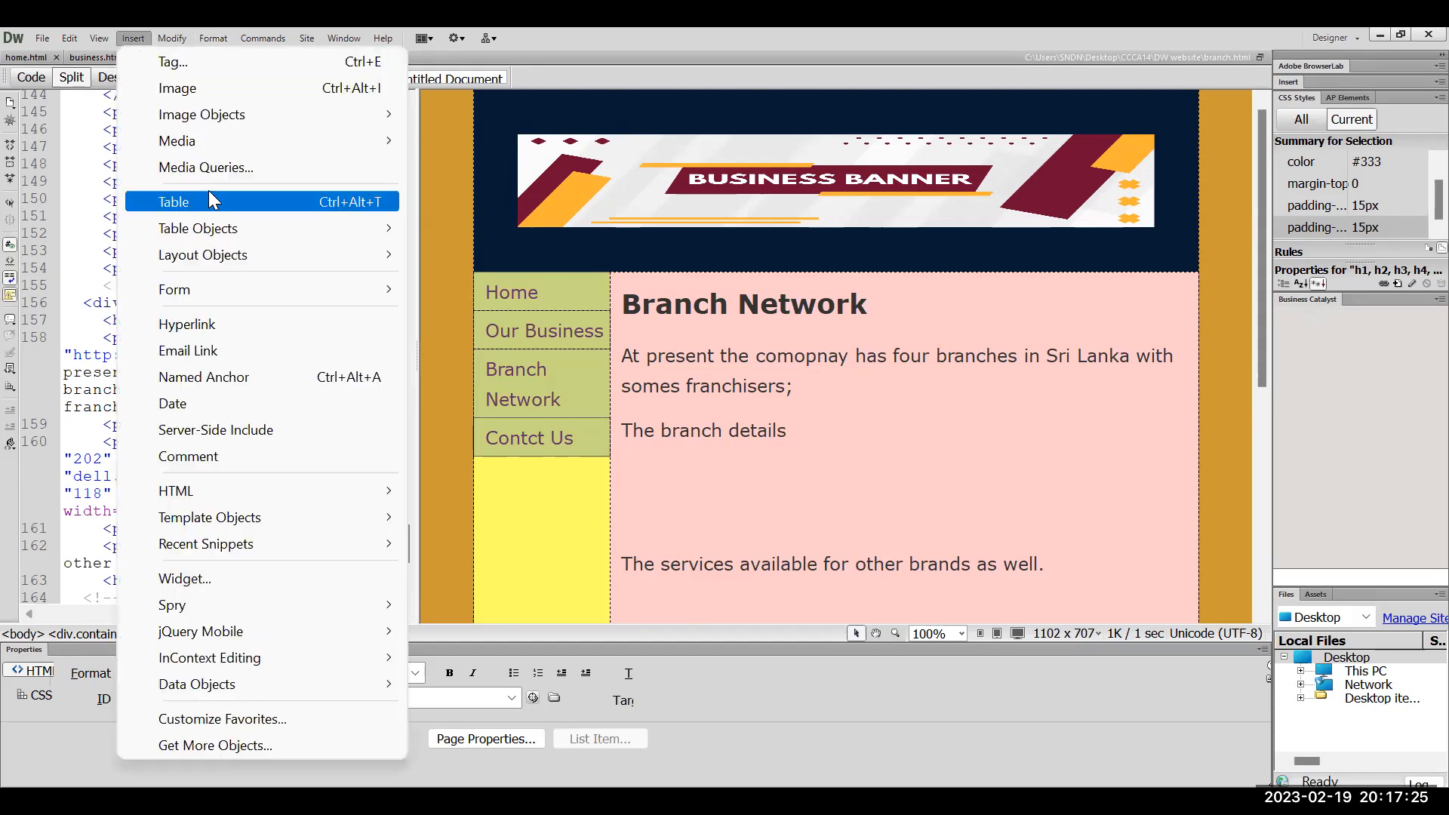
# Insert a table with 5 rows, 4 columns and a top header row
pyautogui.click(333, 187)
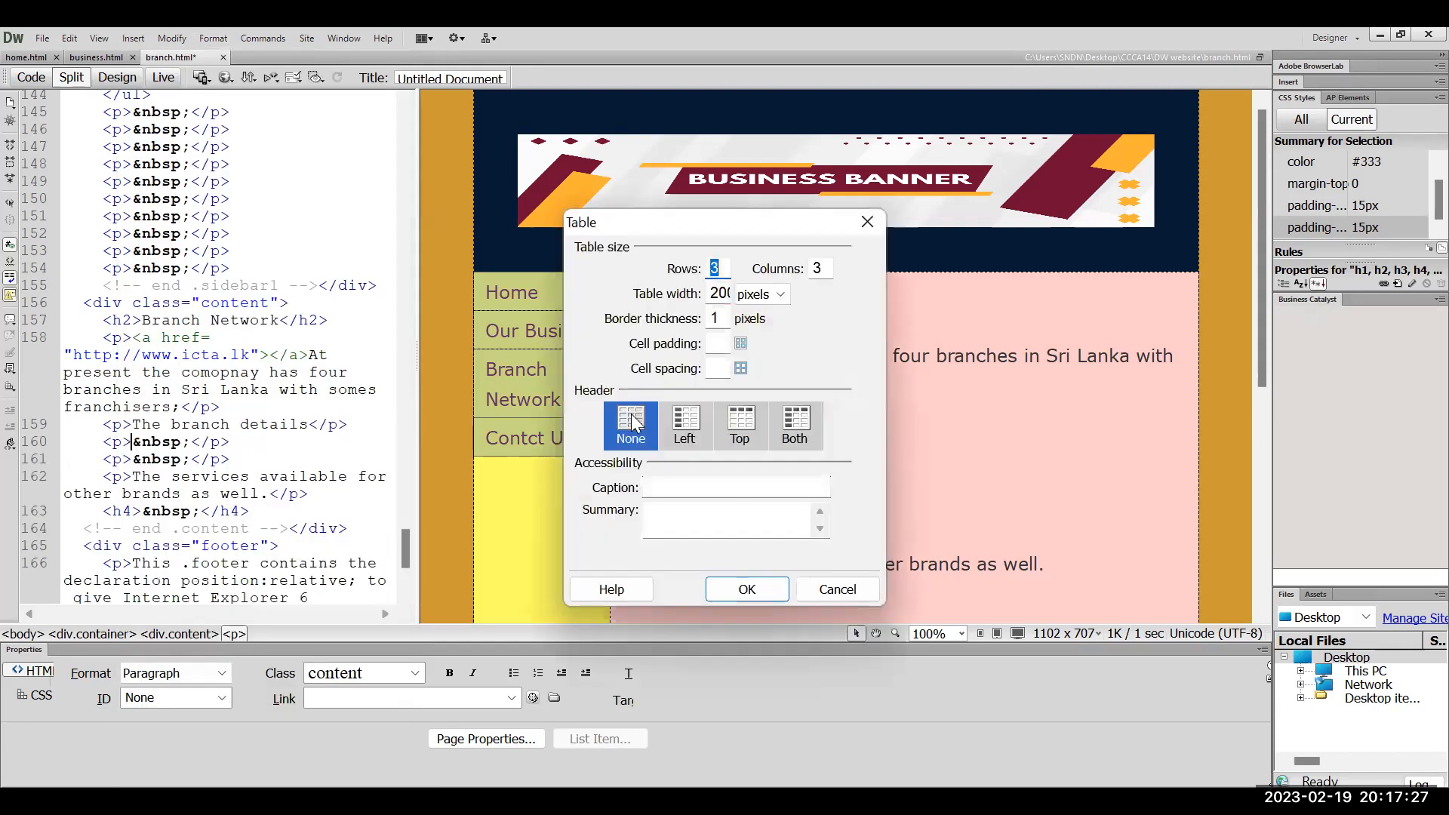
pyautogui.click(755, 422)
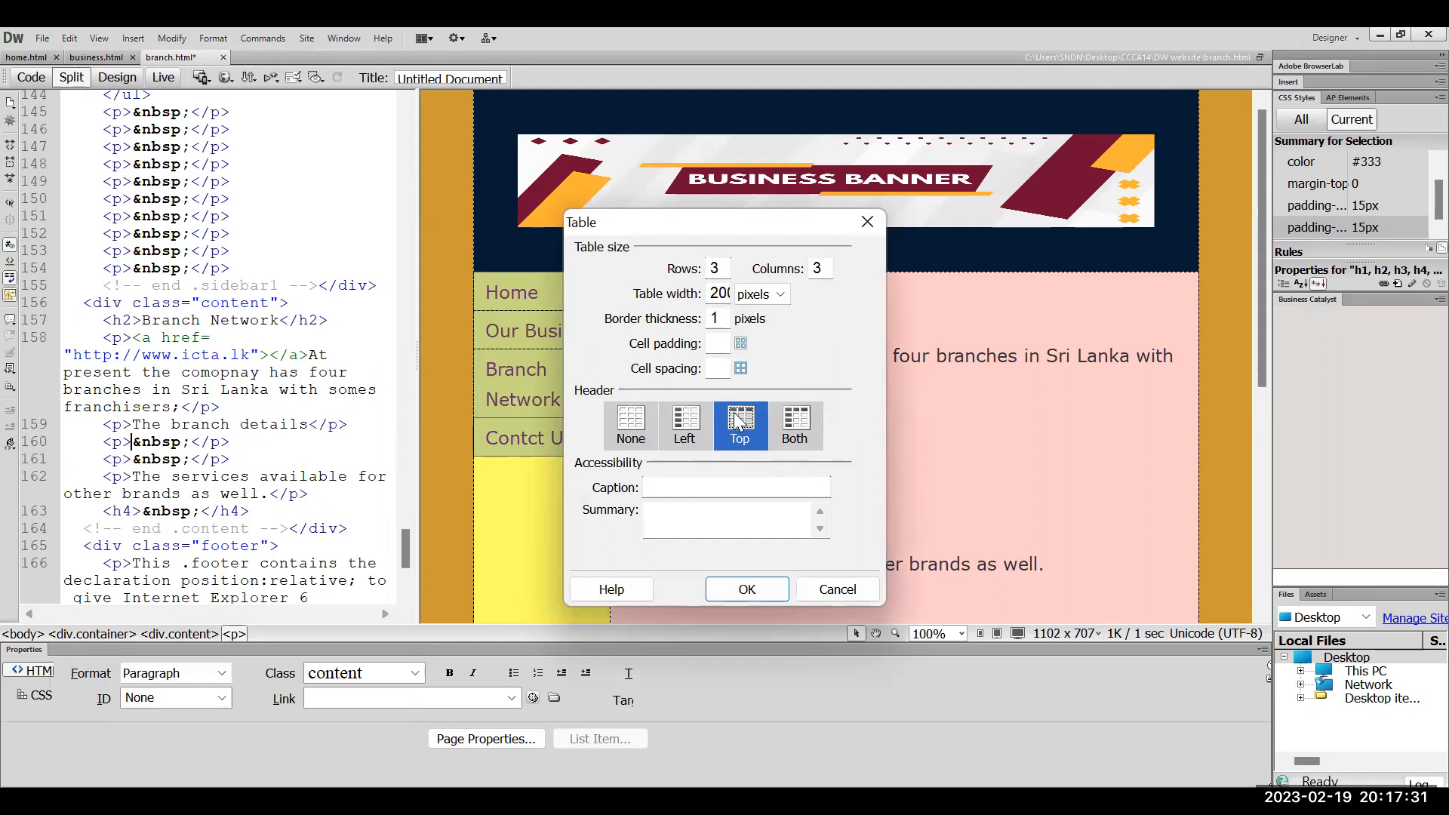
pyautogui.doubleClick(716, 268)
pyautogui.write('5')
pyautogui.doubleClick(825, 270)
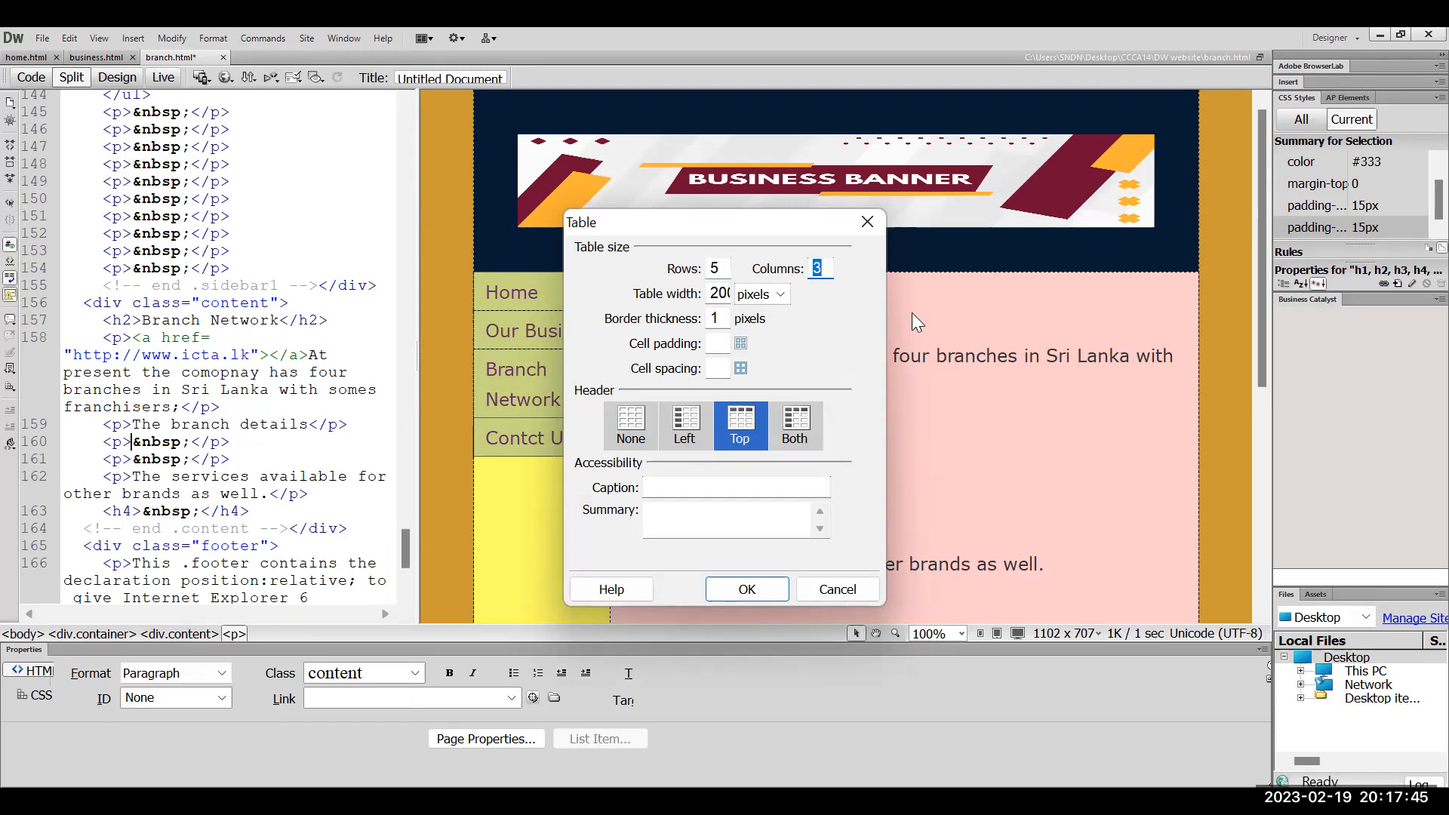
pyautogui.write('4')
pyautogui.click(759, 589)
# Type 'Brnach Name' and 'District' into the first two header cells
pyautogui.scroll(-5, 830, 500)
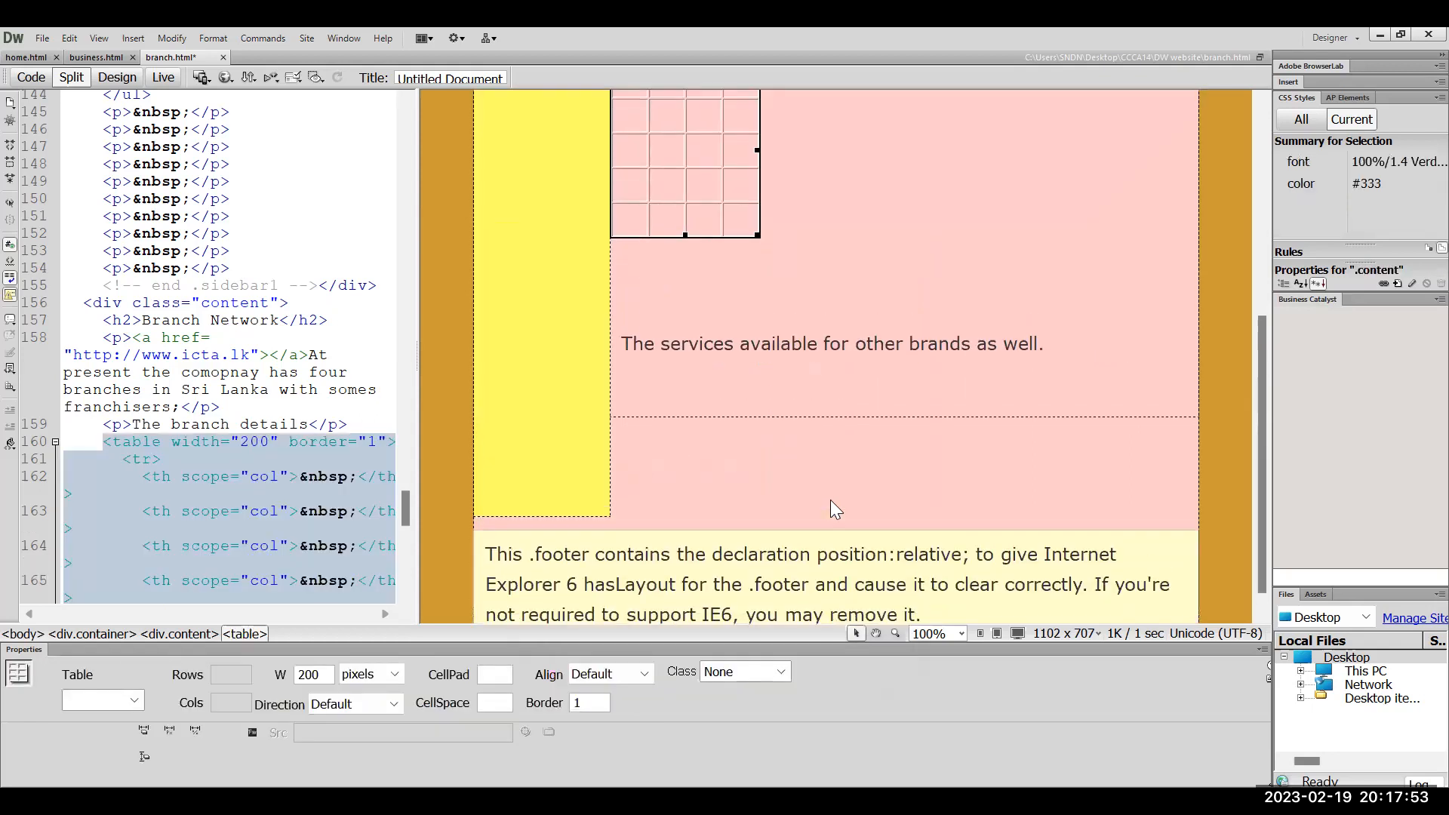
pyautogui.scroll(4, 830, 500)
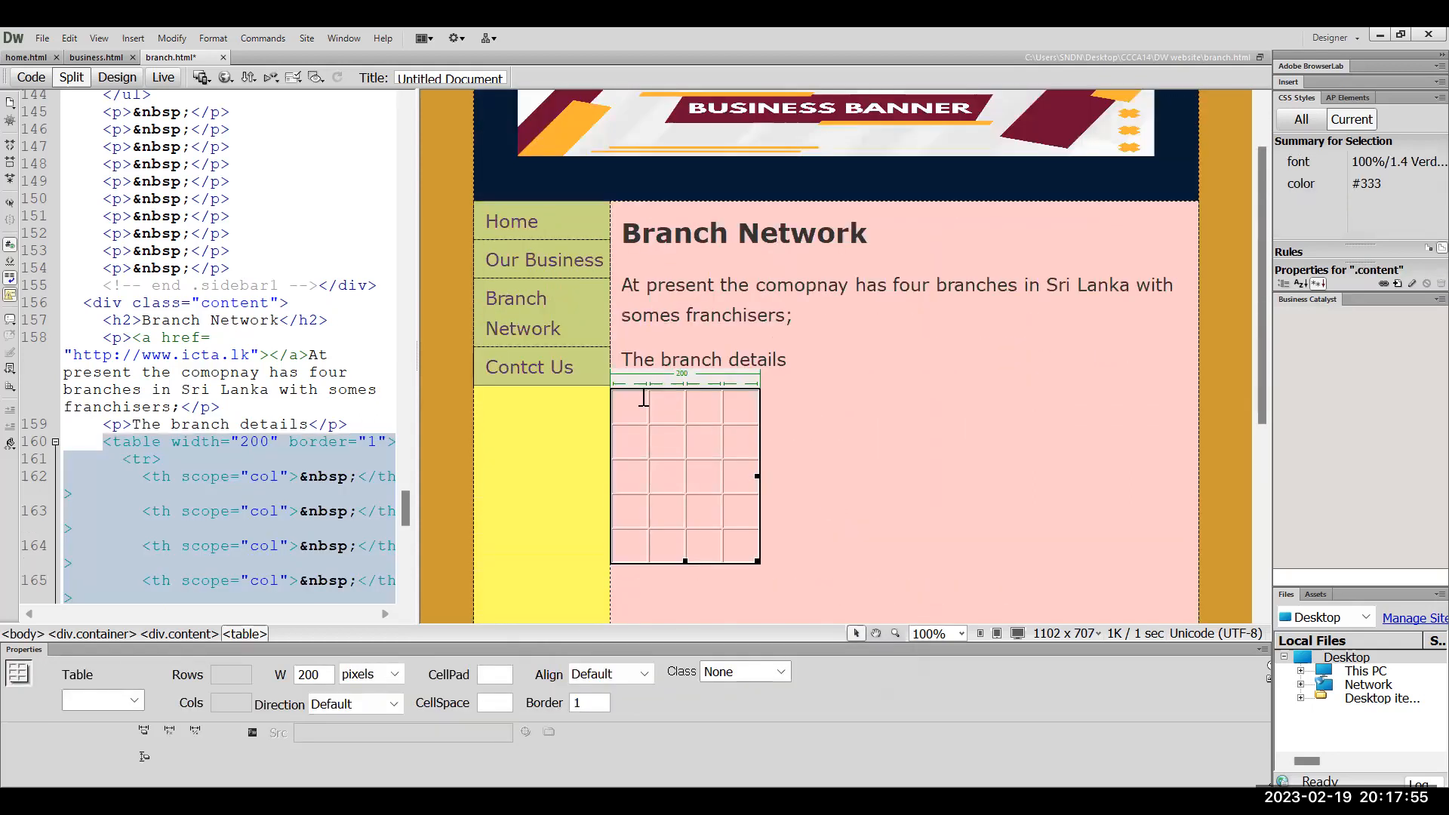
pyautogui.click(639, 405)
pyautogui.write('Br')
pyautogui.write('=')
pyautogui.press('BackSpace')
pyautogui.press('BackSpace')
pyautogui.press('BackSpace')
pyautogui.write('Brnach')
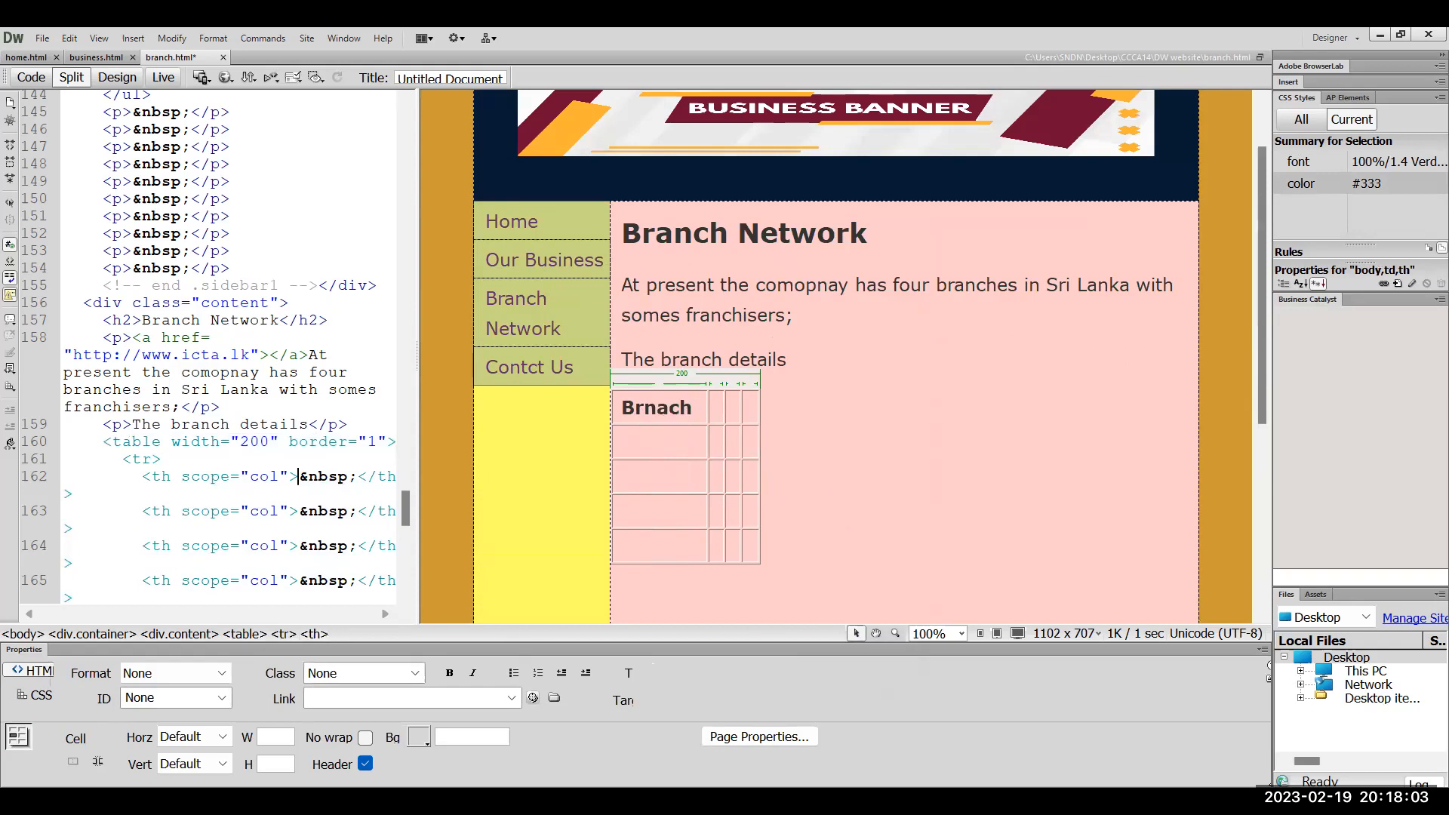
pyautogui.write(' Name')
pyautogui.press('Tab')
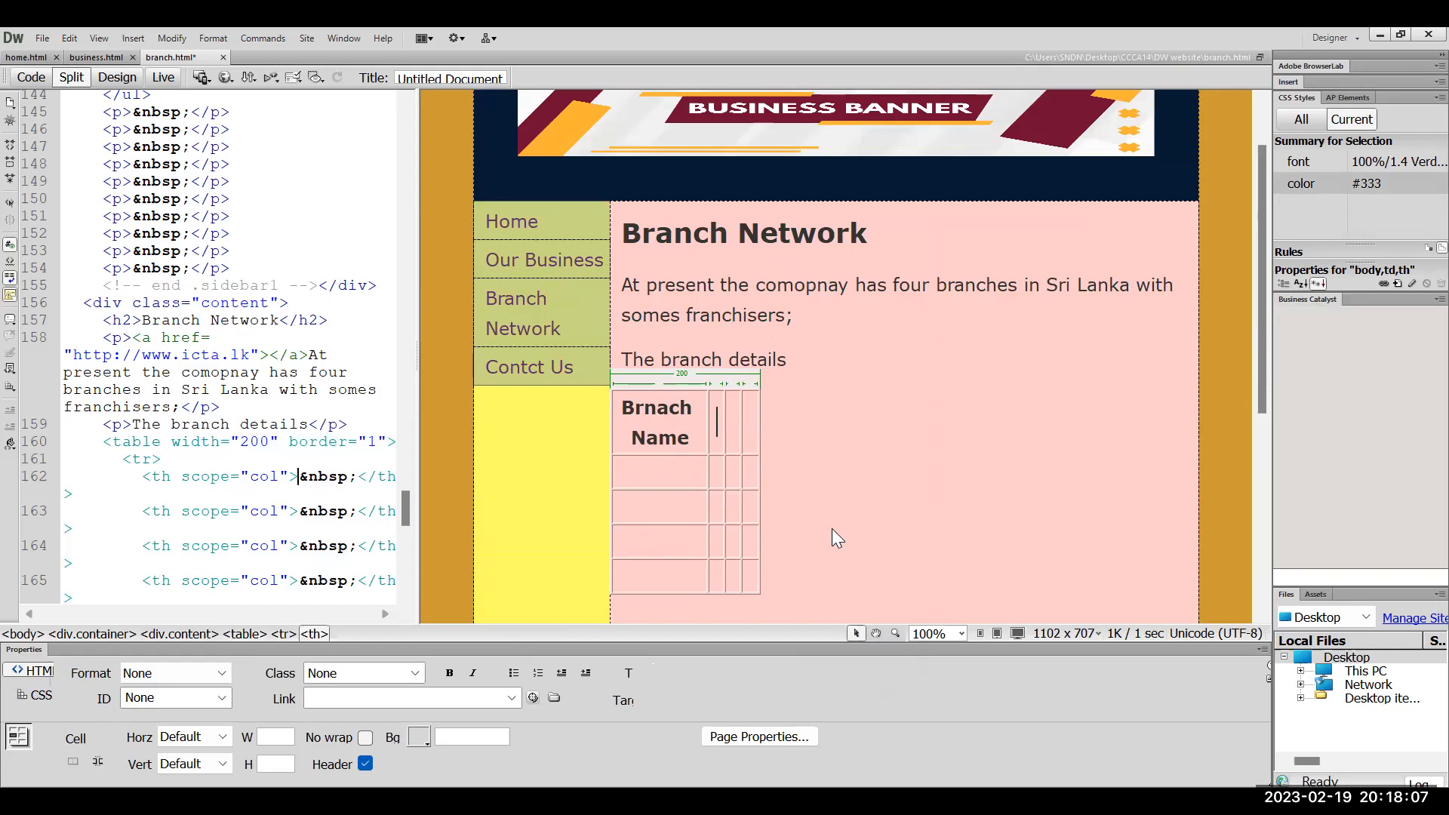
pyautogui.write('Distr')
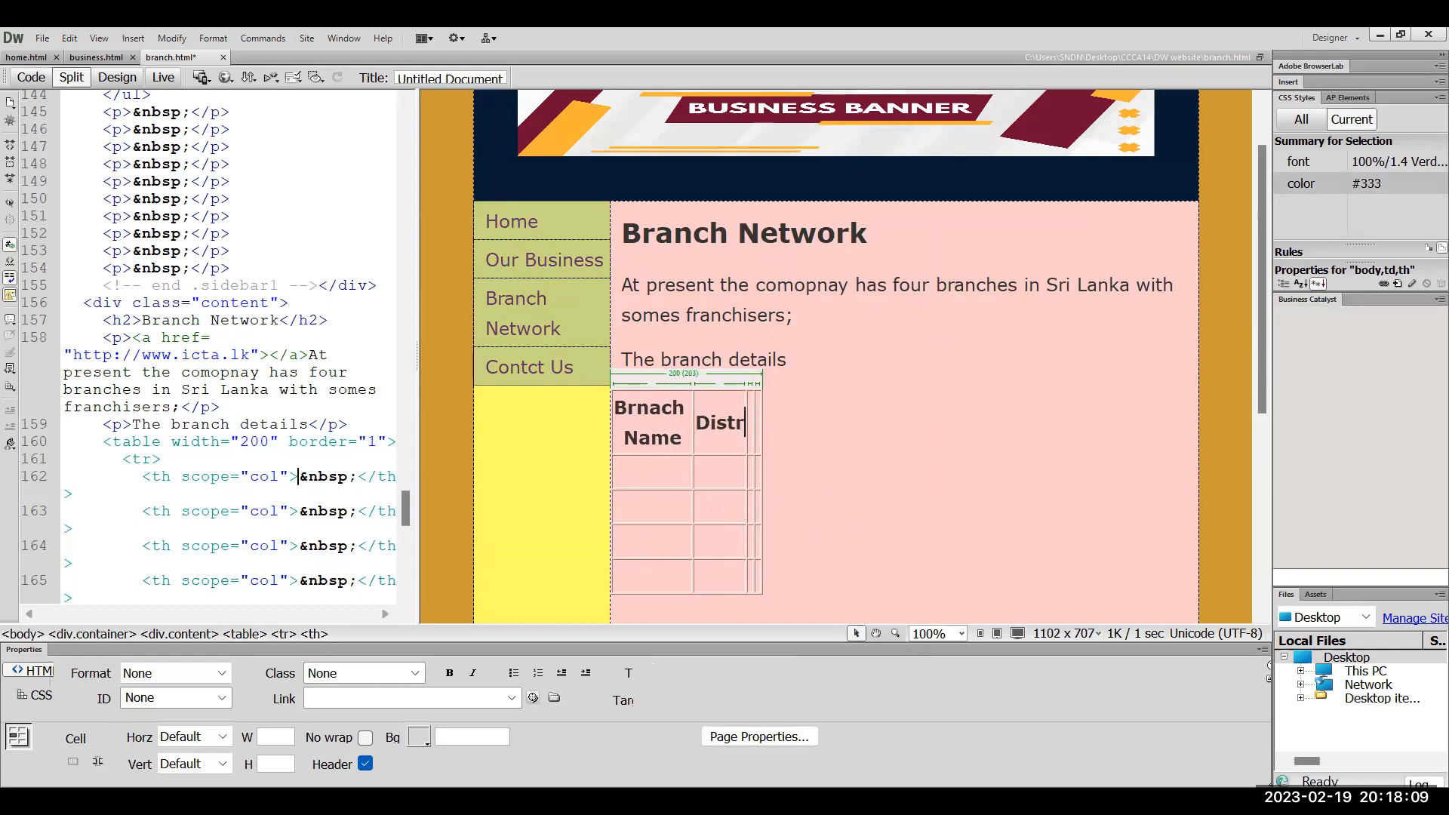